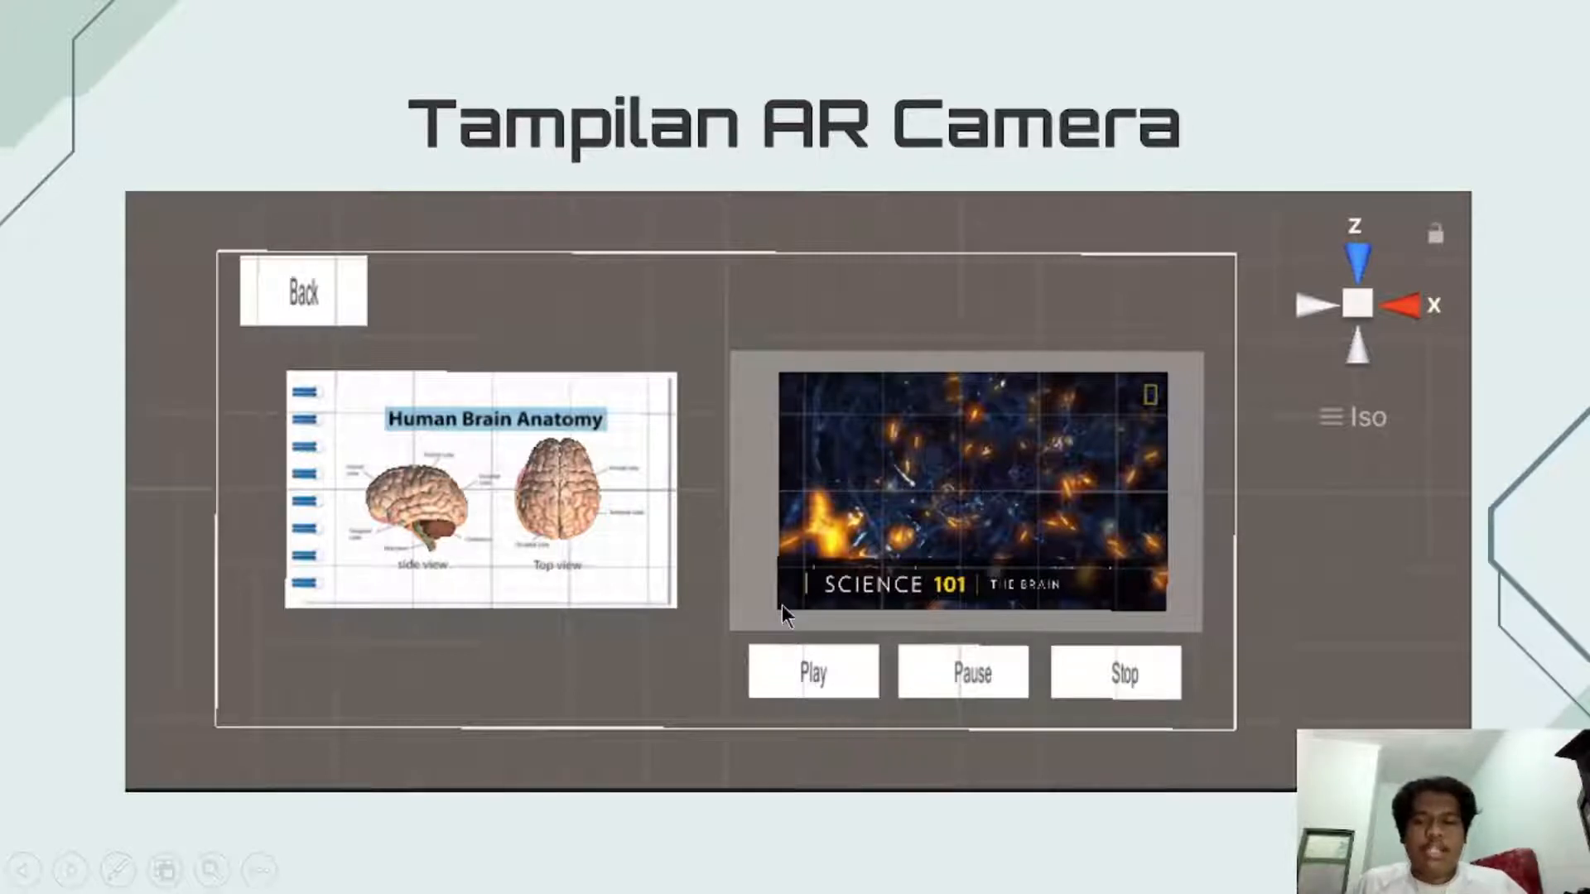
- Switch to Unity Hub and create a new project named ARBrain from the 3D Core template
key("alt+Tab")
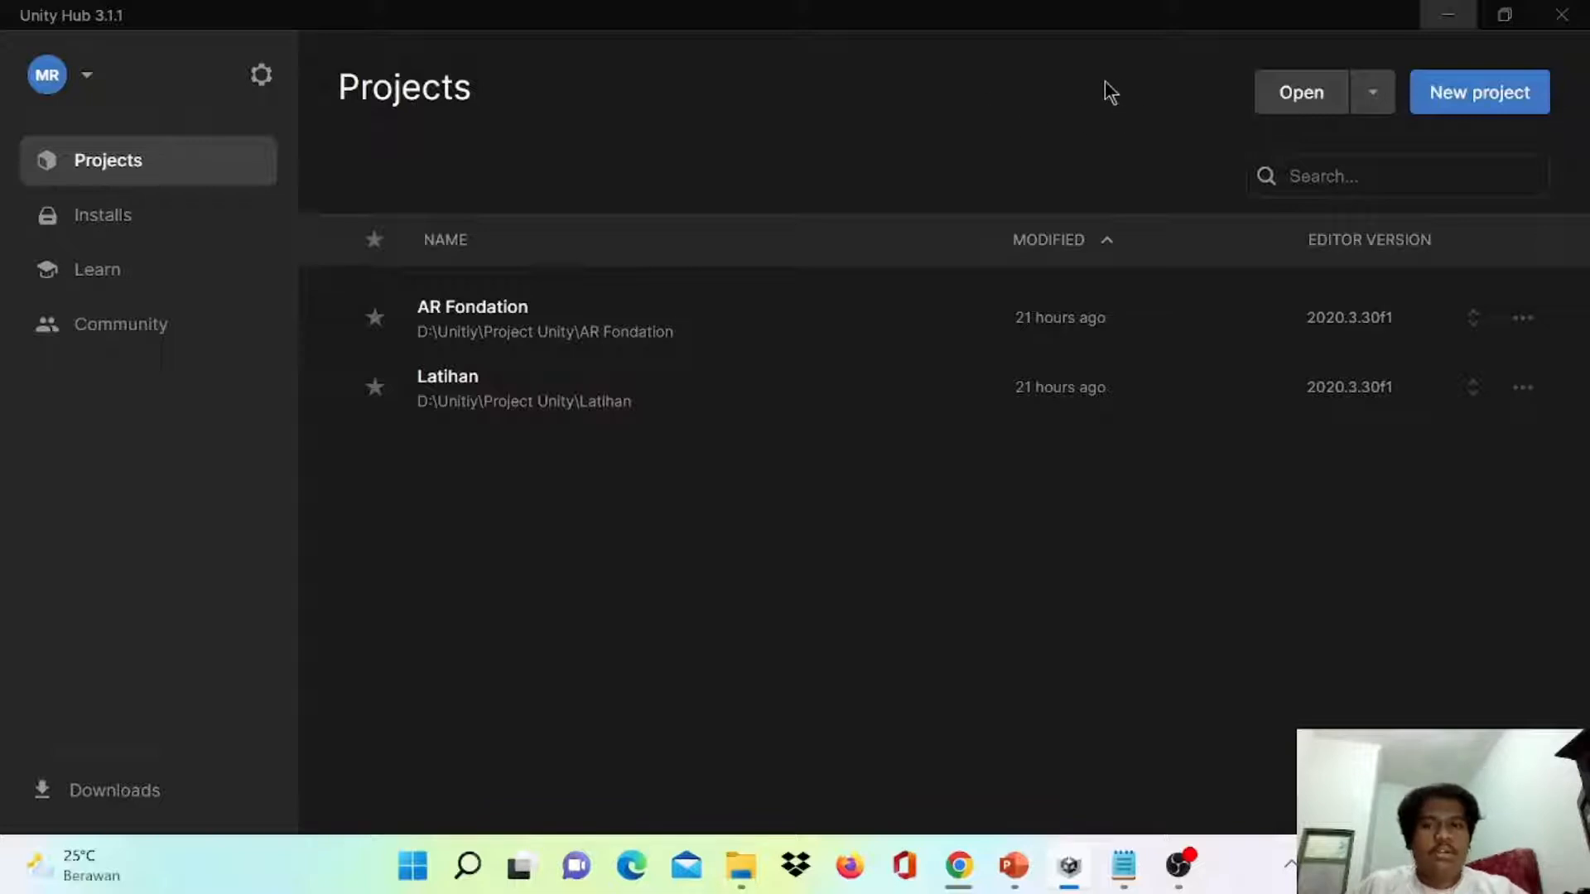
left_click(1442, 108)
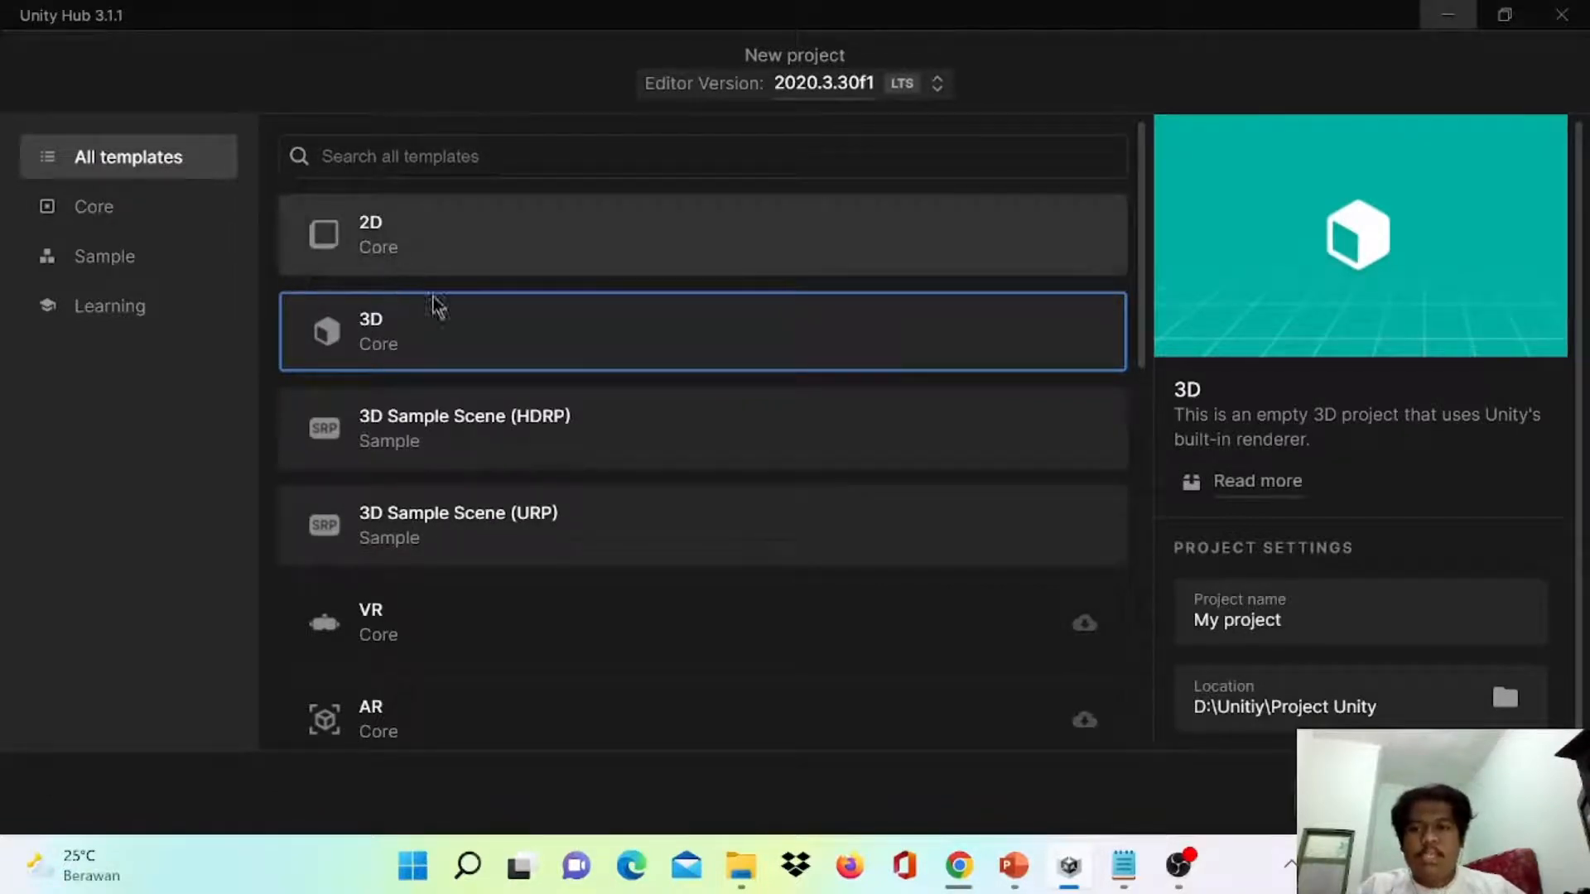
left_click(1234, 617)
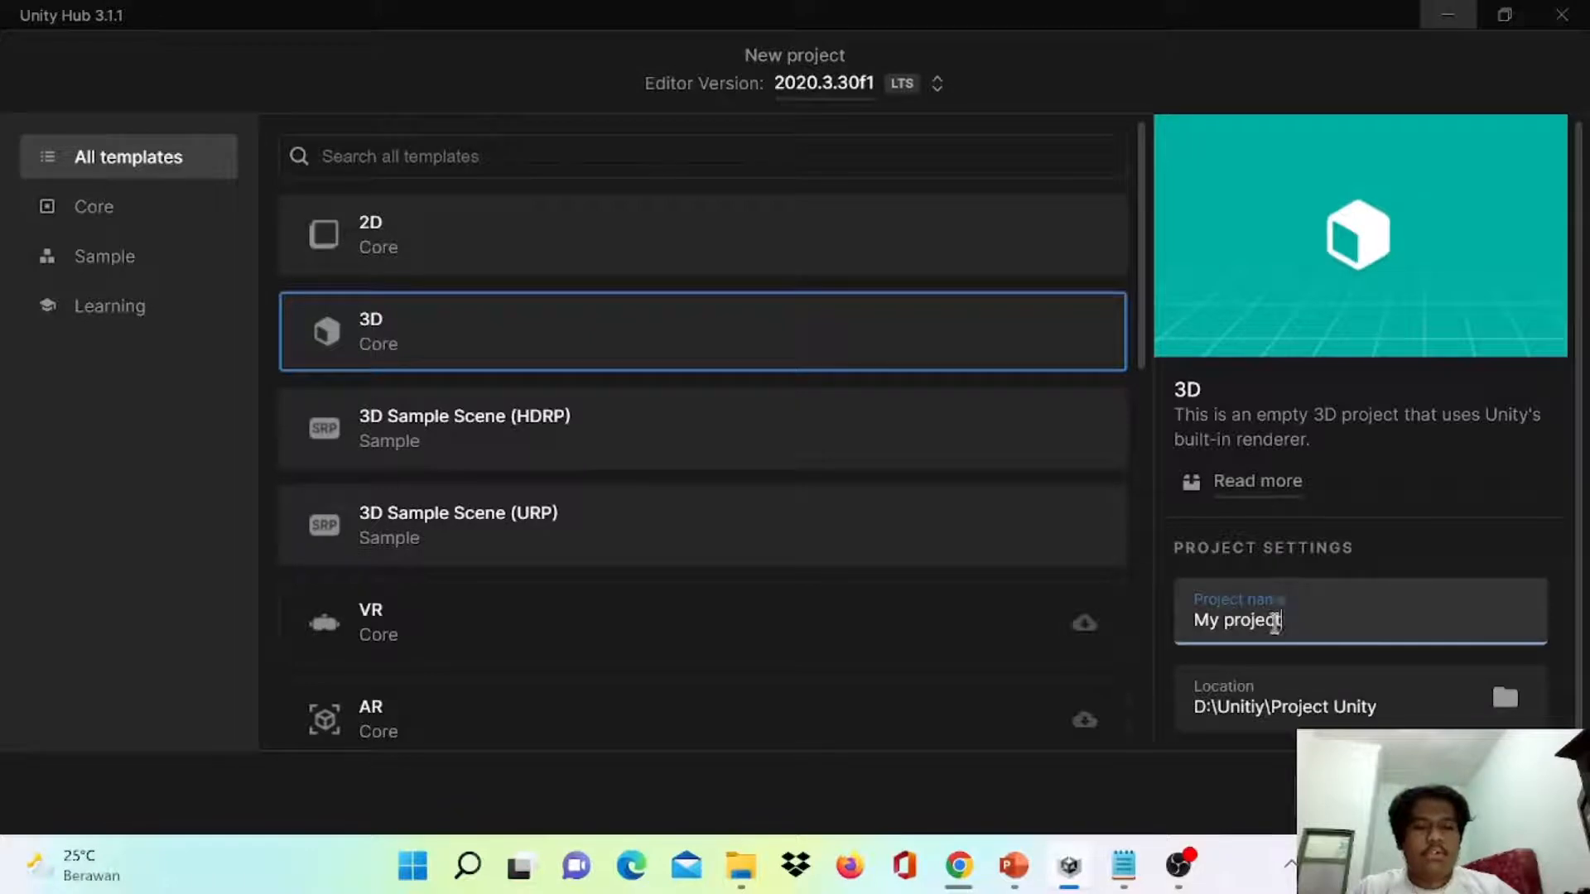
left_click_drag(1270, 617, 1182, 617)
type("Ar")
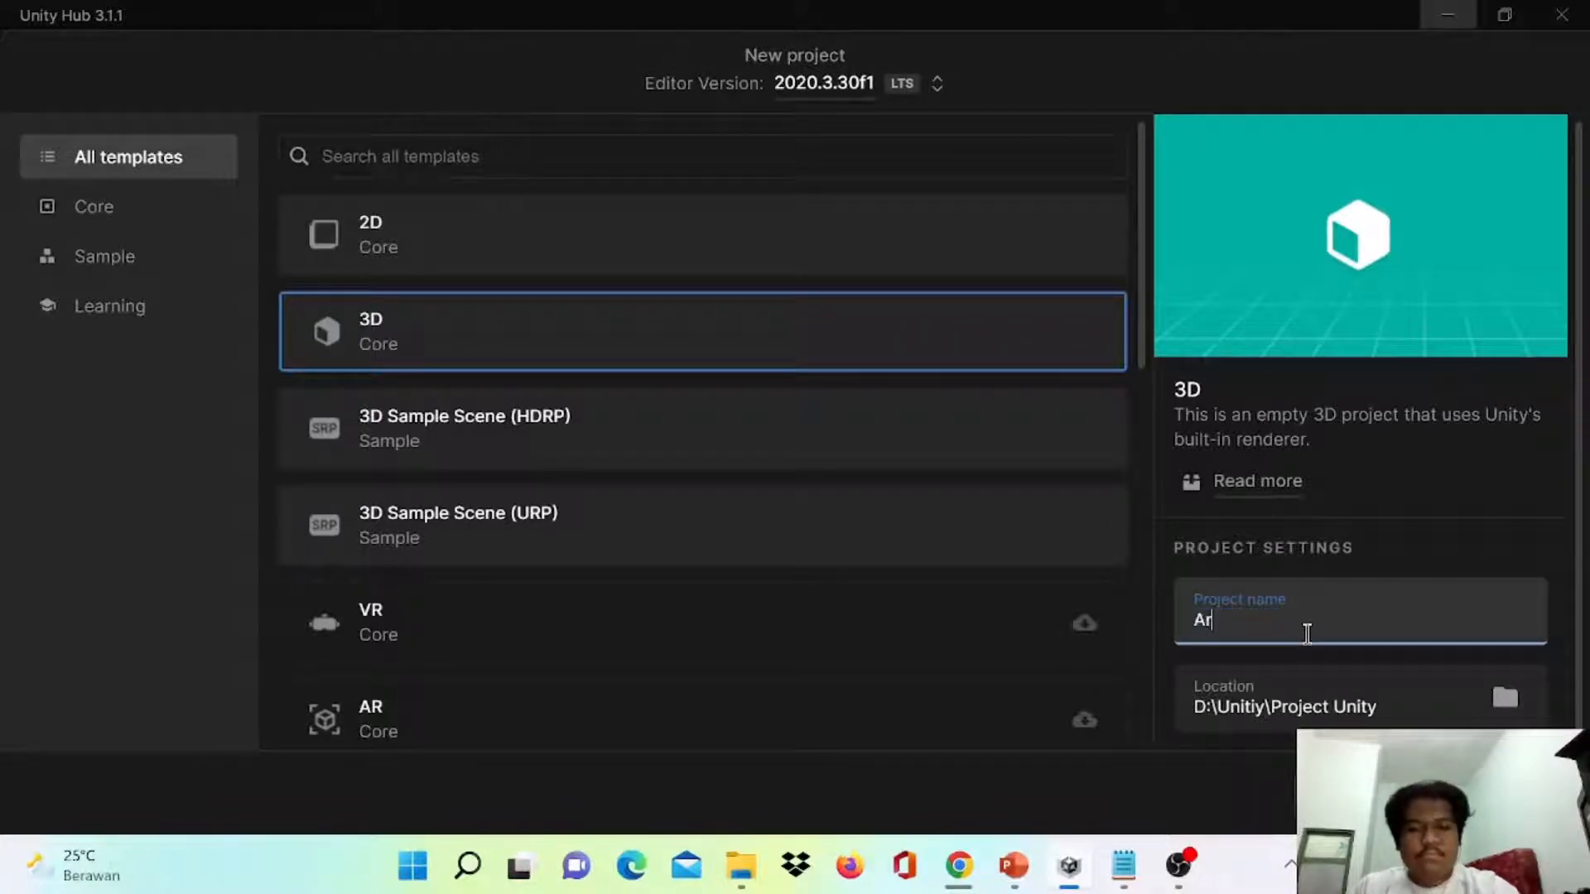
type("RBrain")
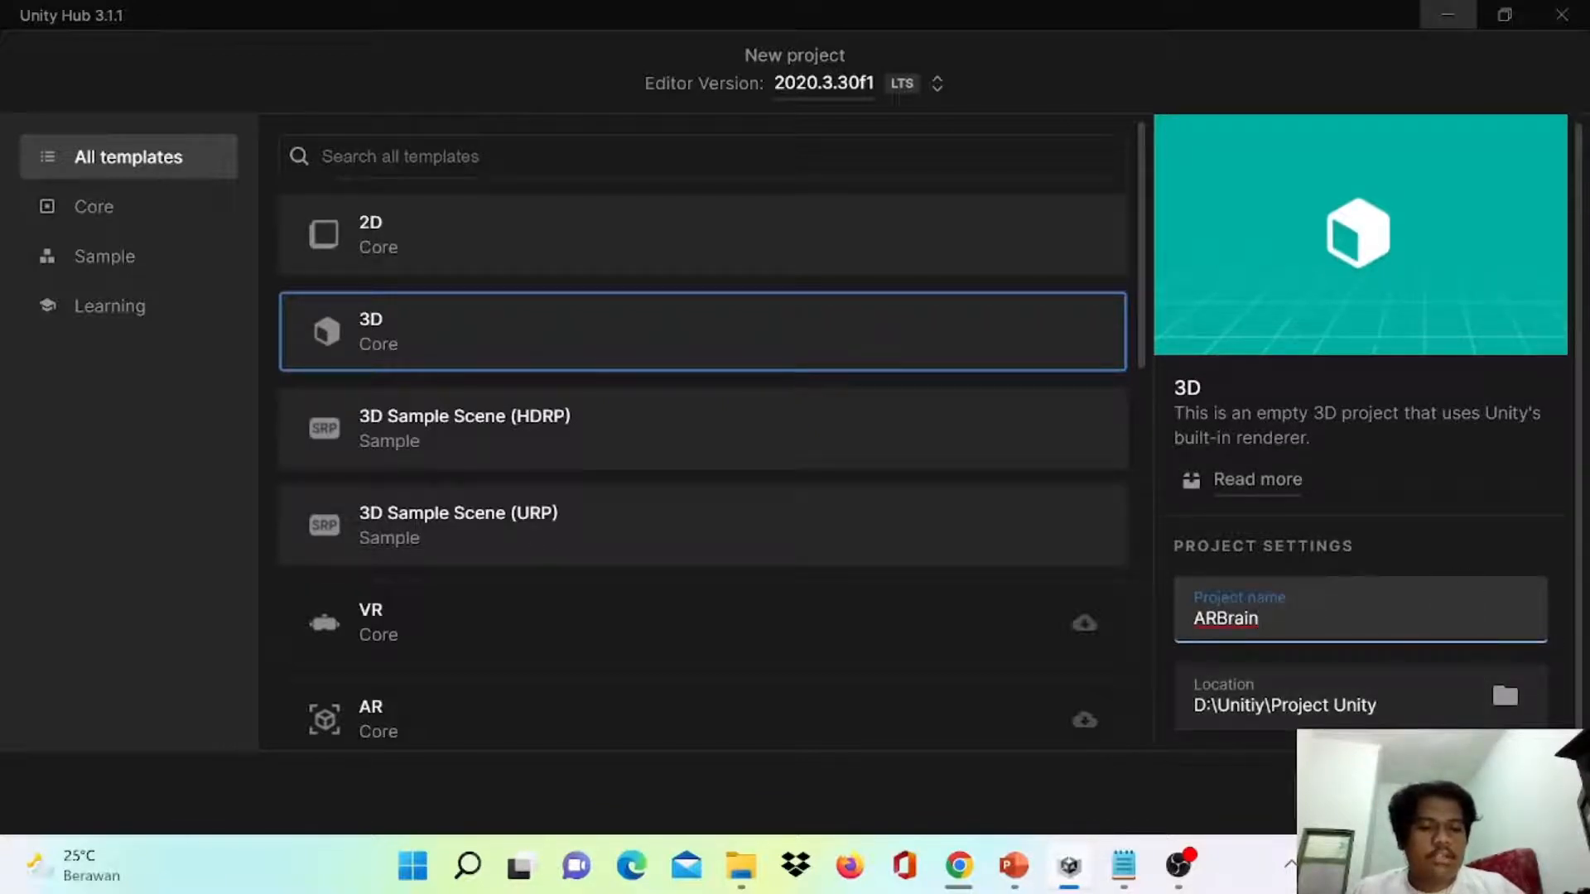
left_click(1202, 762)
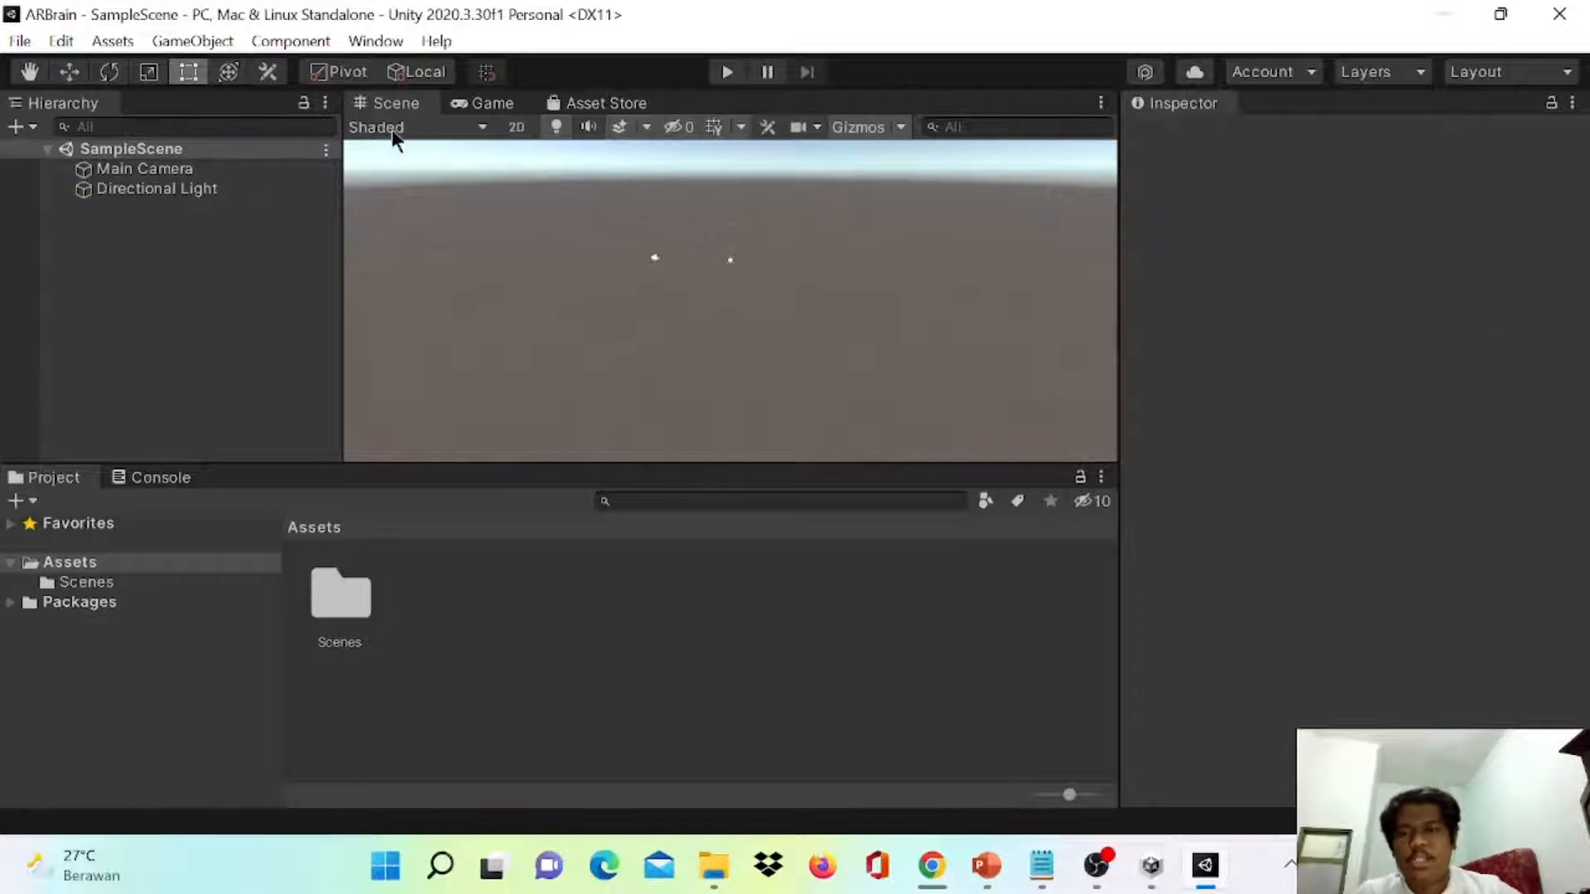
- Set the Scene view to 2D mode and add a UI Canvas to SampleScene
left_click(515, 126)
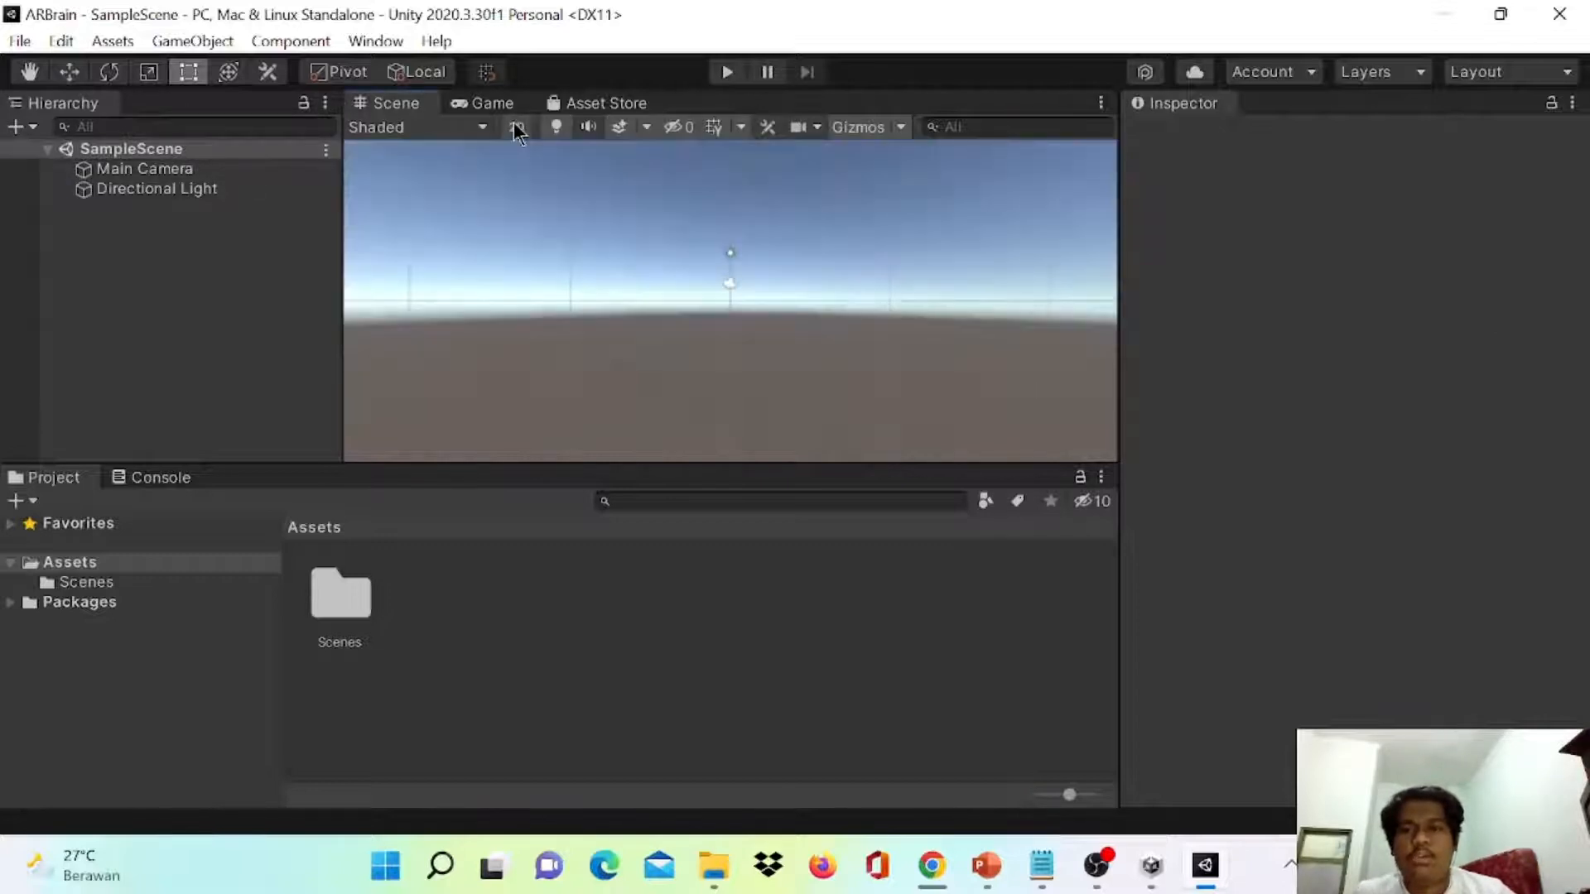
left_click(15, 129)
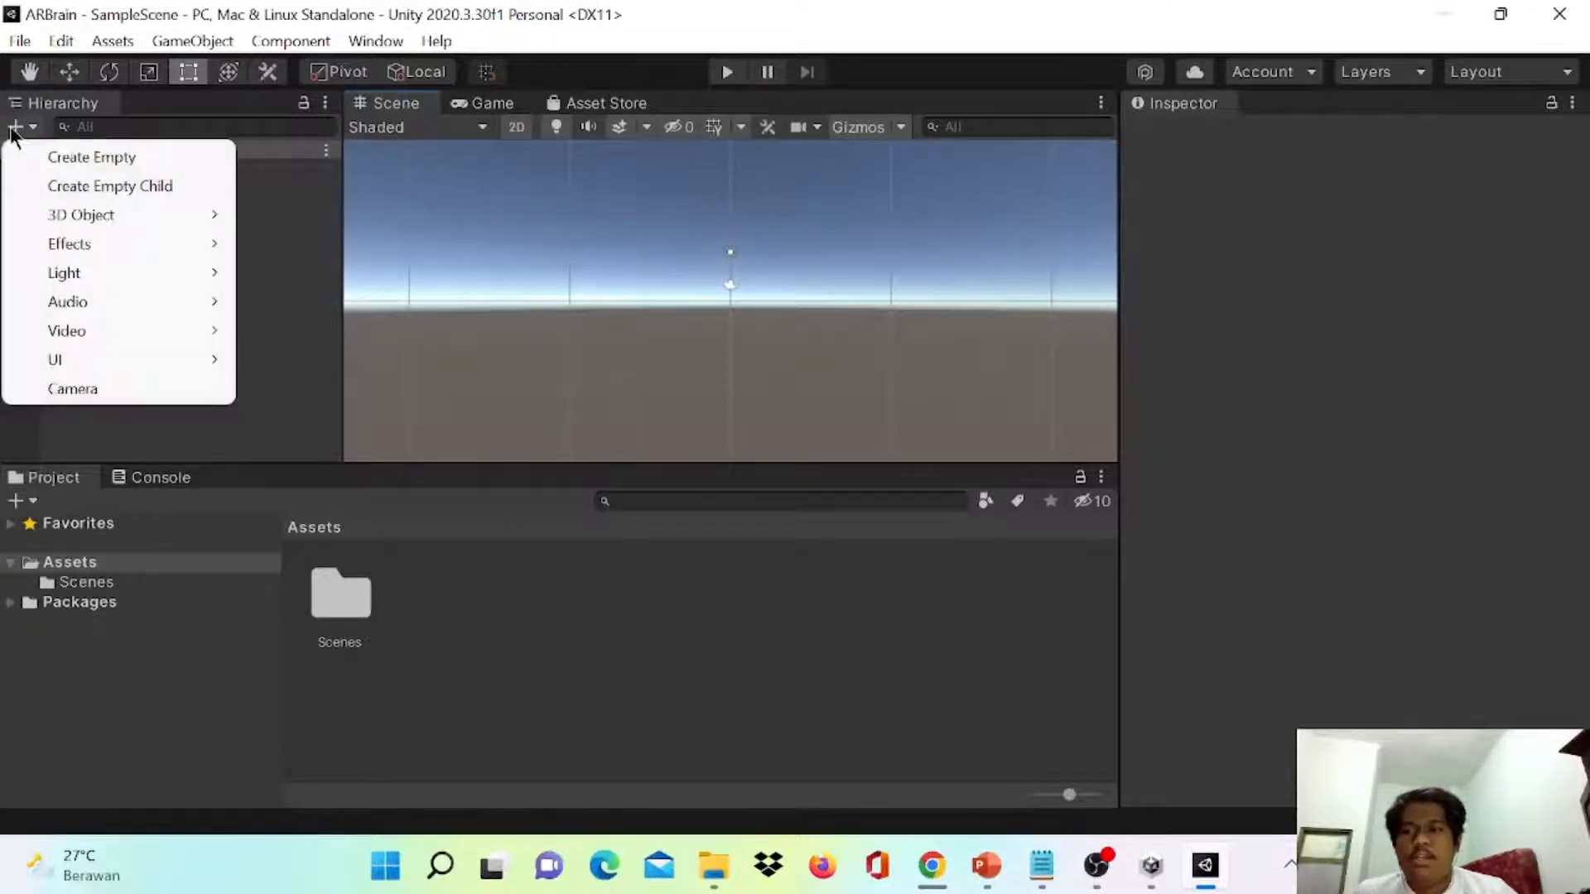
mouse_move(58, 358)
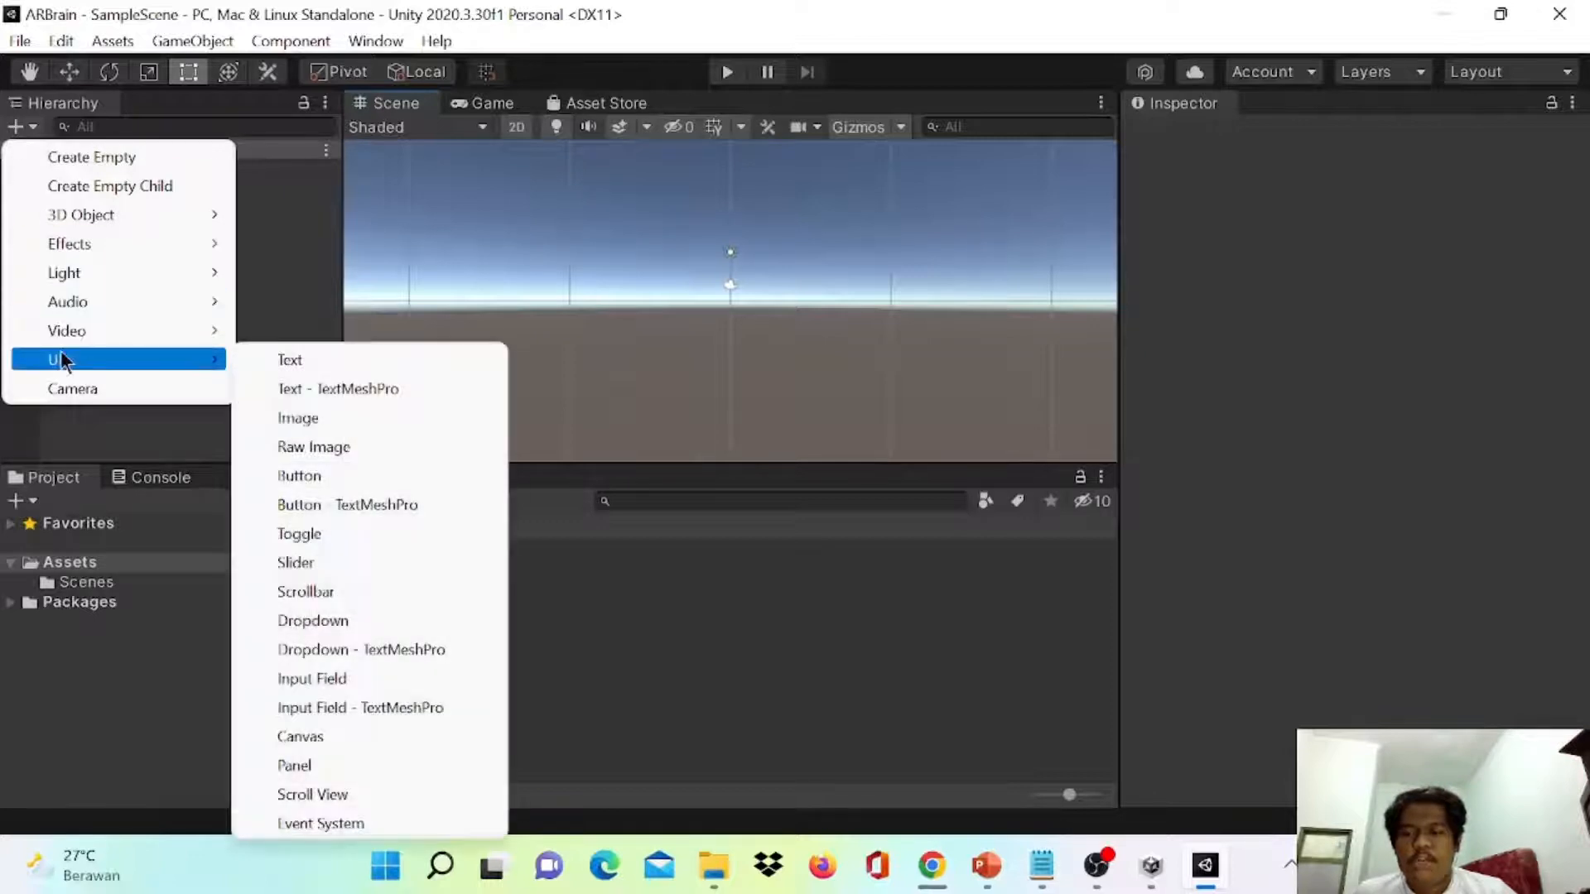
left_click(369, 737)
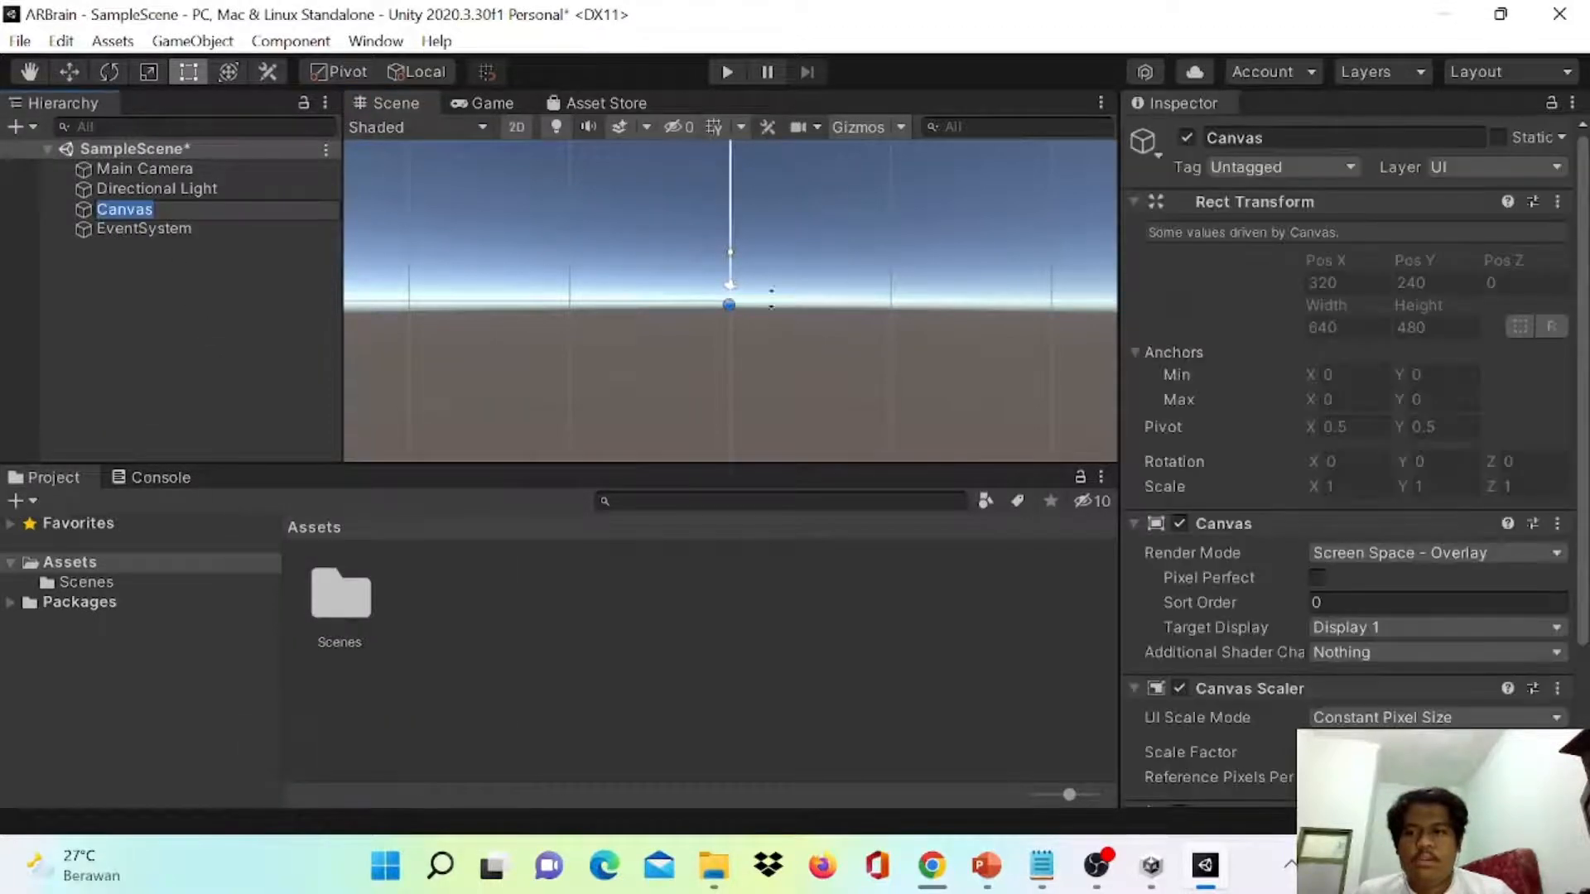
scroll(519, 279, "down", 5)
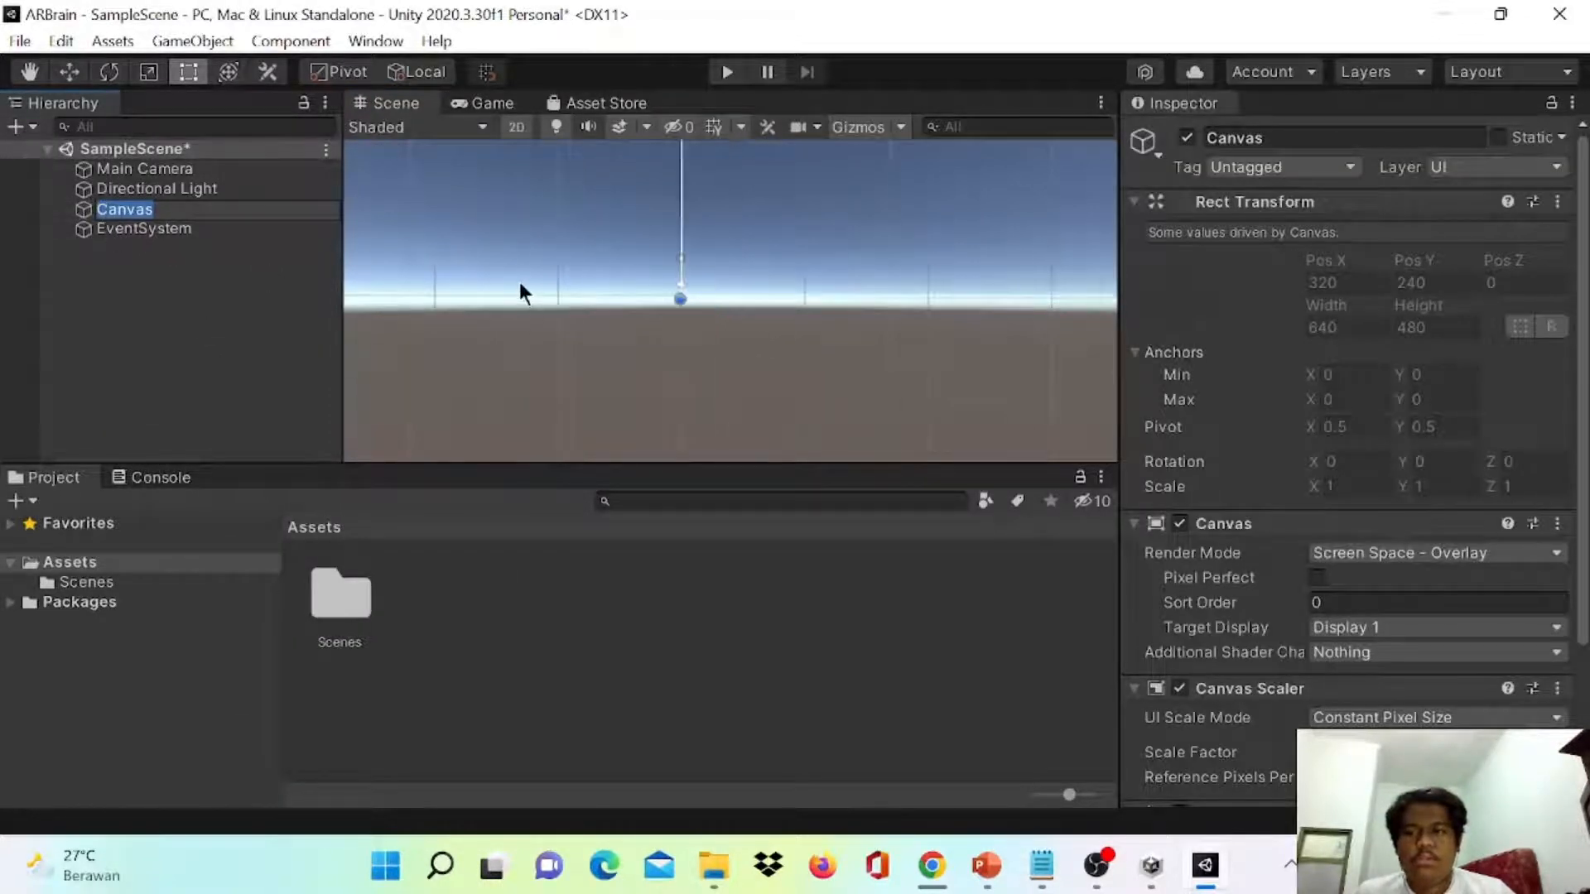
scroll(518, 281, "down", 8)
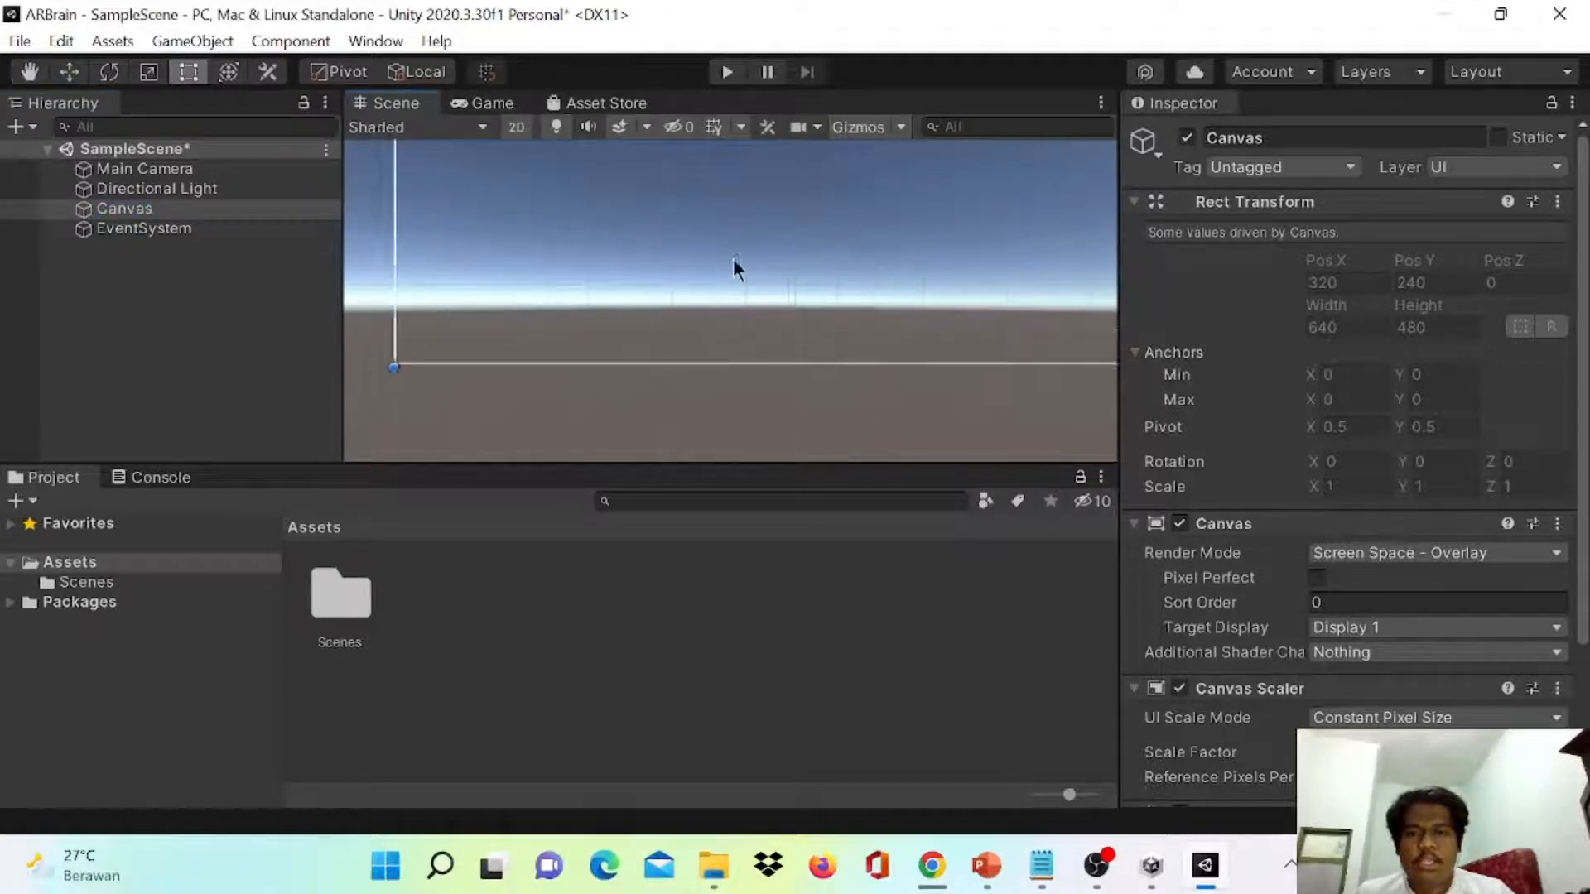
scroll(723, 258, "down", 4)
middle_click_drag(750, 243, 543, 356)
scroll(786, 250, "down", 8)
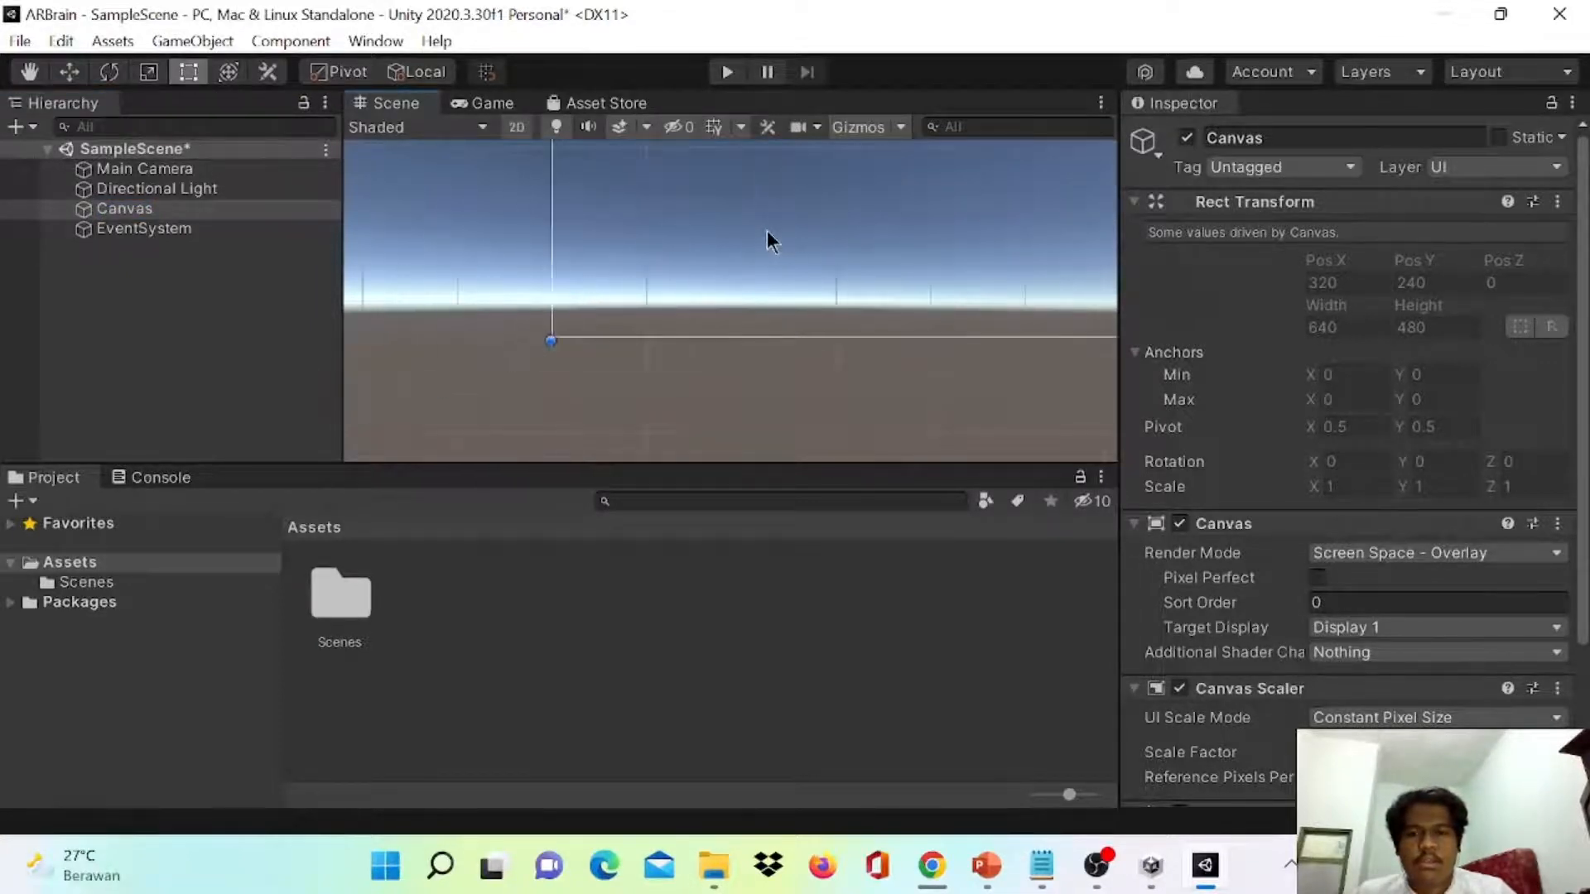
middle_click_drag(769, 233, 472, 324)
middle_click_drag(635, 265, 826, 284)
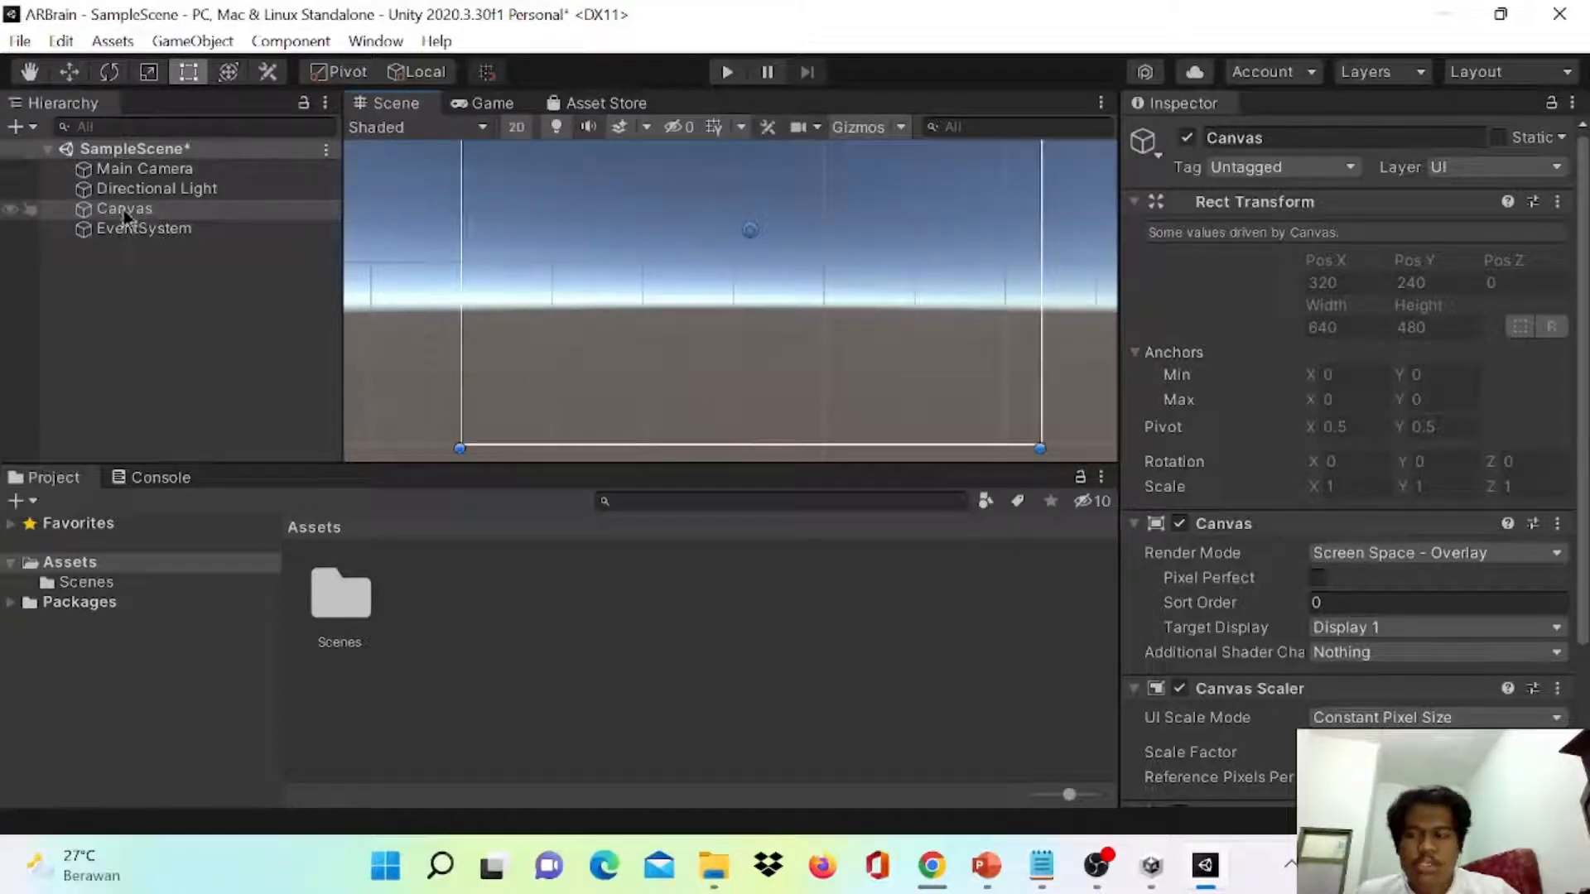
- Set the Game view resolution to Ratio 1 (2160x1080) and return to the Scene view
left_click(473, 106)
left_click(482, 128)
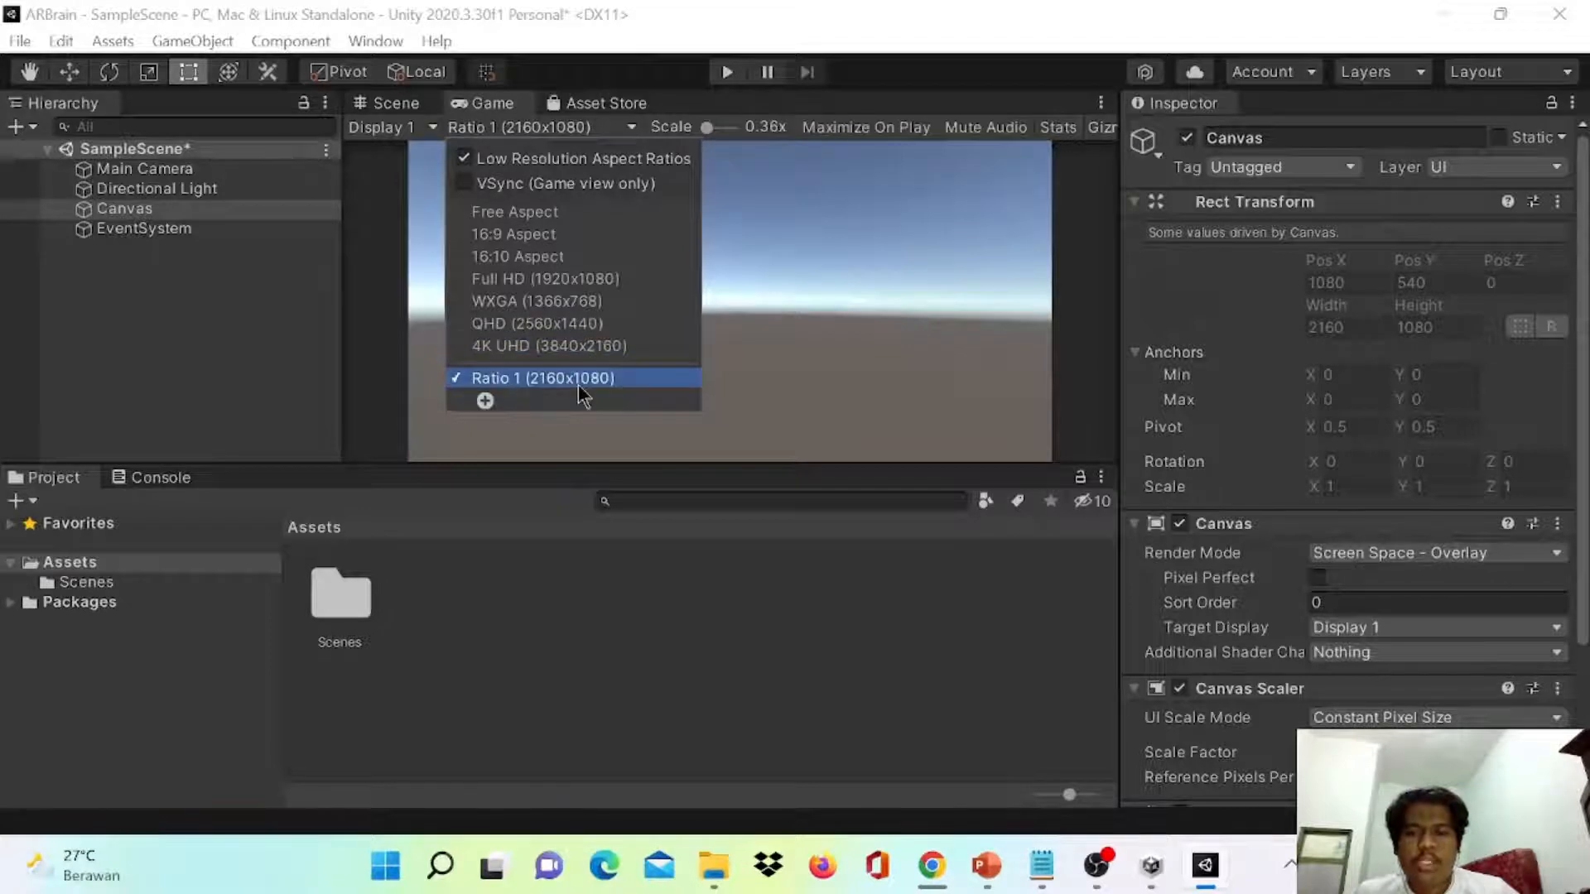
left_click(423, 105)
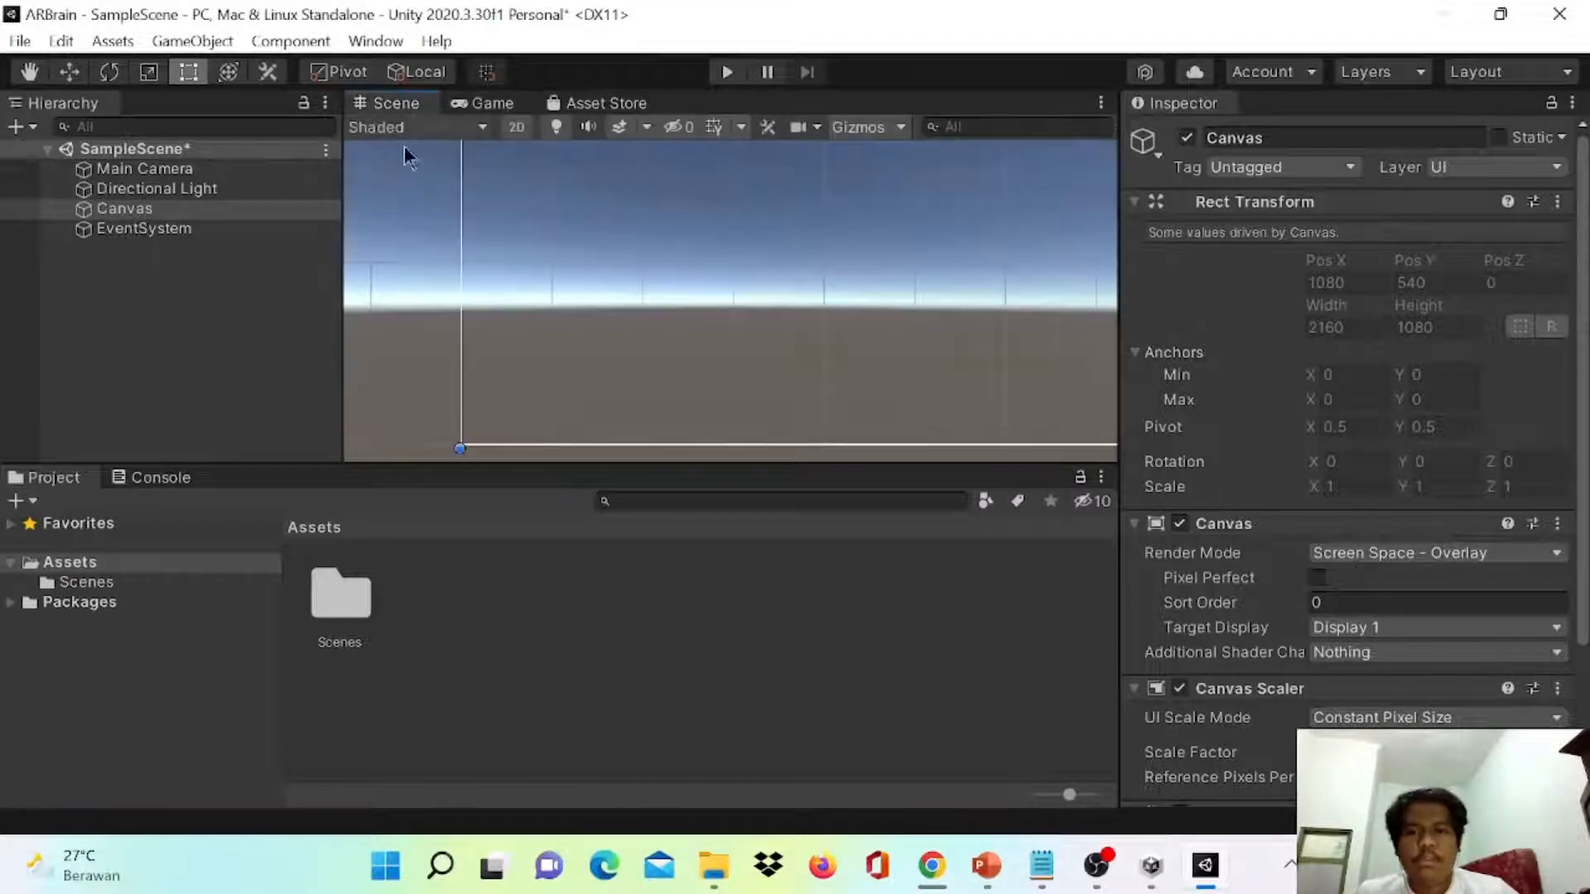
- Add a UI Panel as a child of the Canvas
middle_click_drag(739, 339, 670, 316)
scroll(712, 315, "down", 9)
scroll(667, 317, "down", 1)
right_click(159, 211)
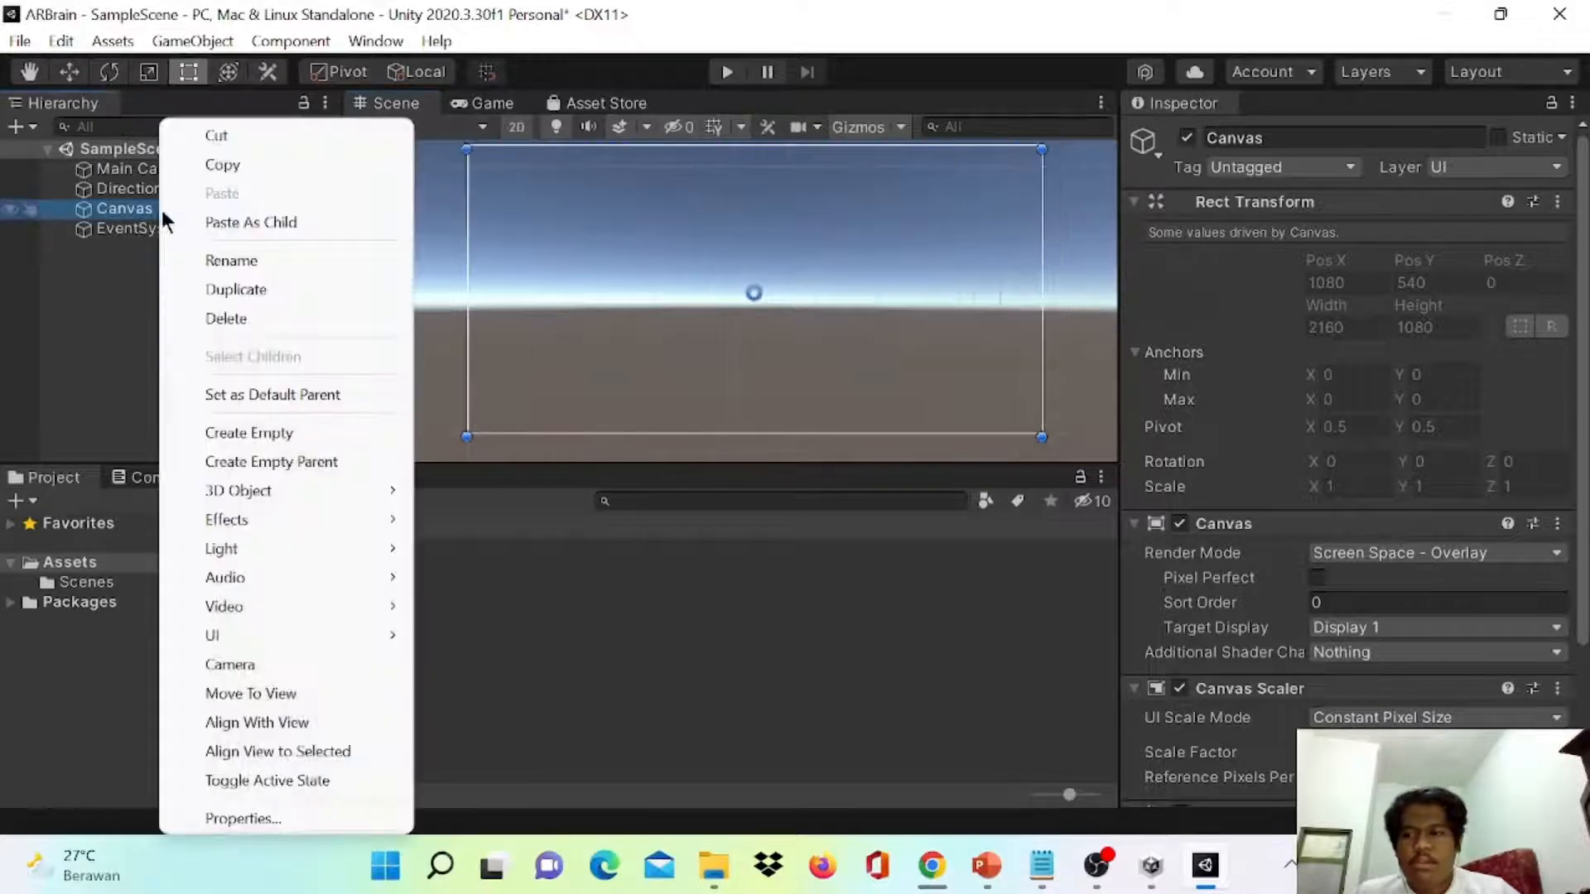
mouse_move(273, 635)
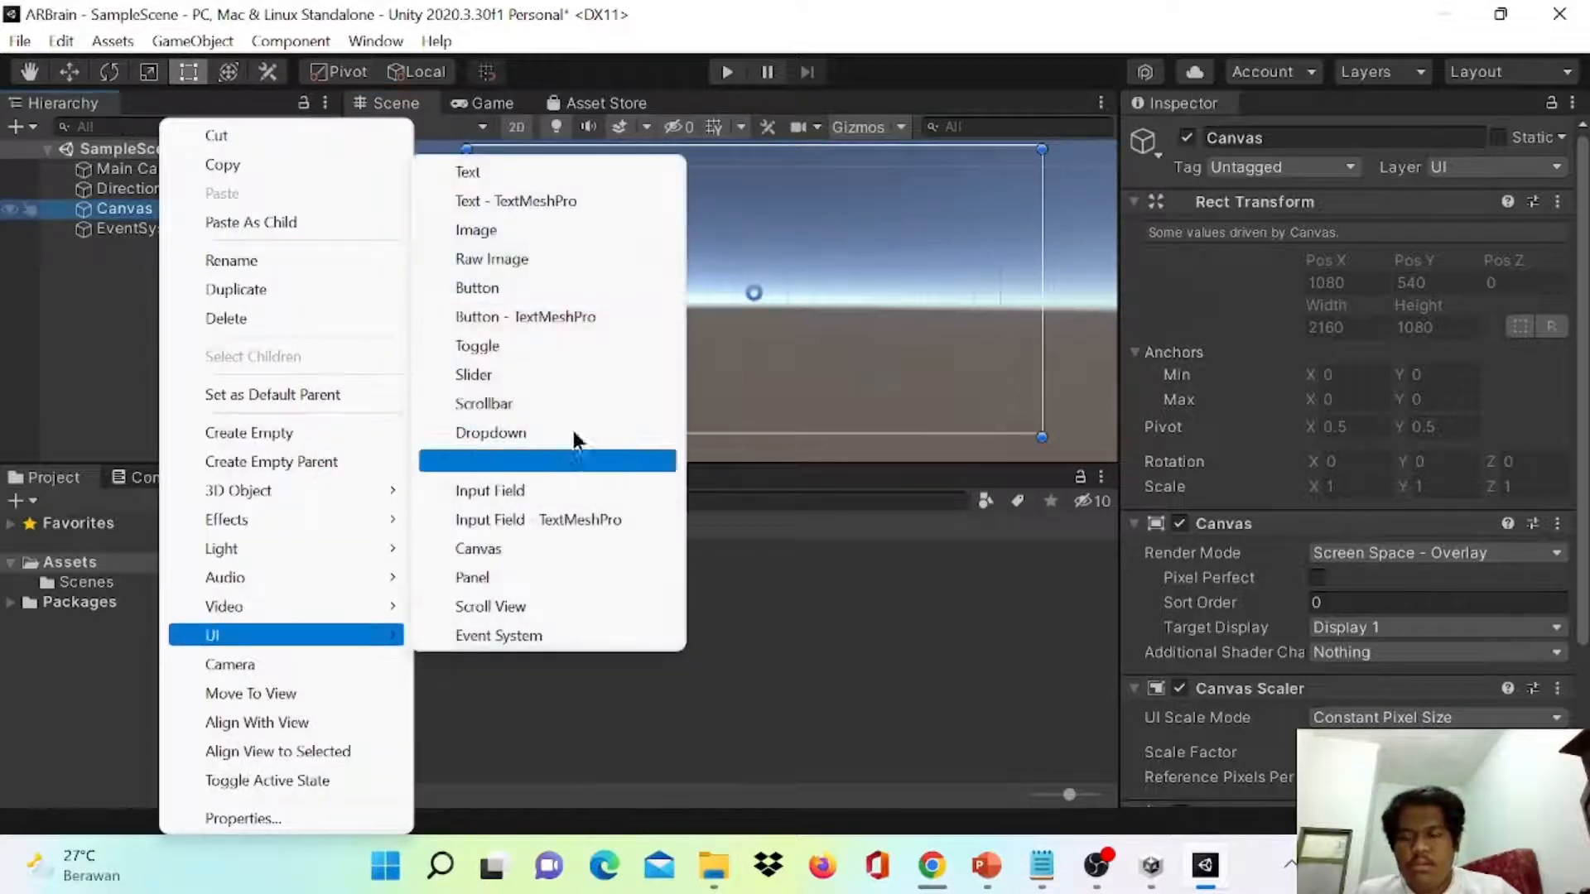
left_click(550, 577)
left_click(107, 232)
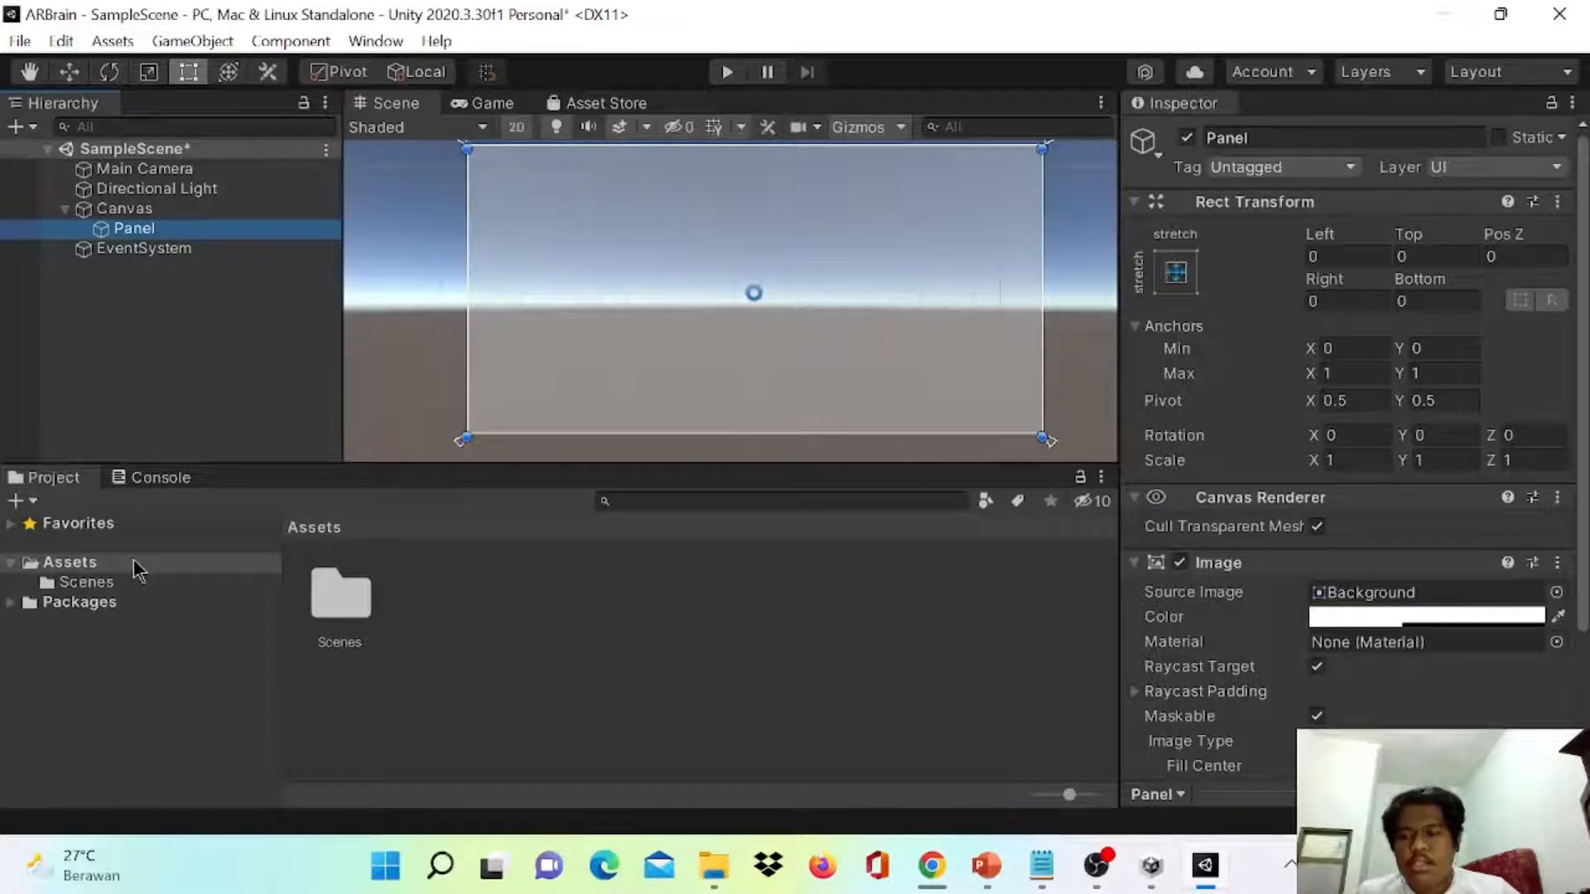
- Create a folder named Image inside Assets and open it
right_click(111, 563)
mouse_move(231, 157)
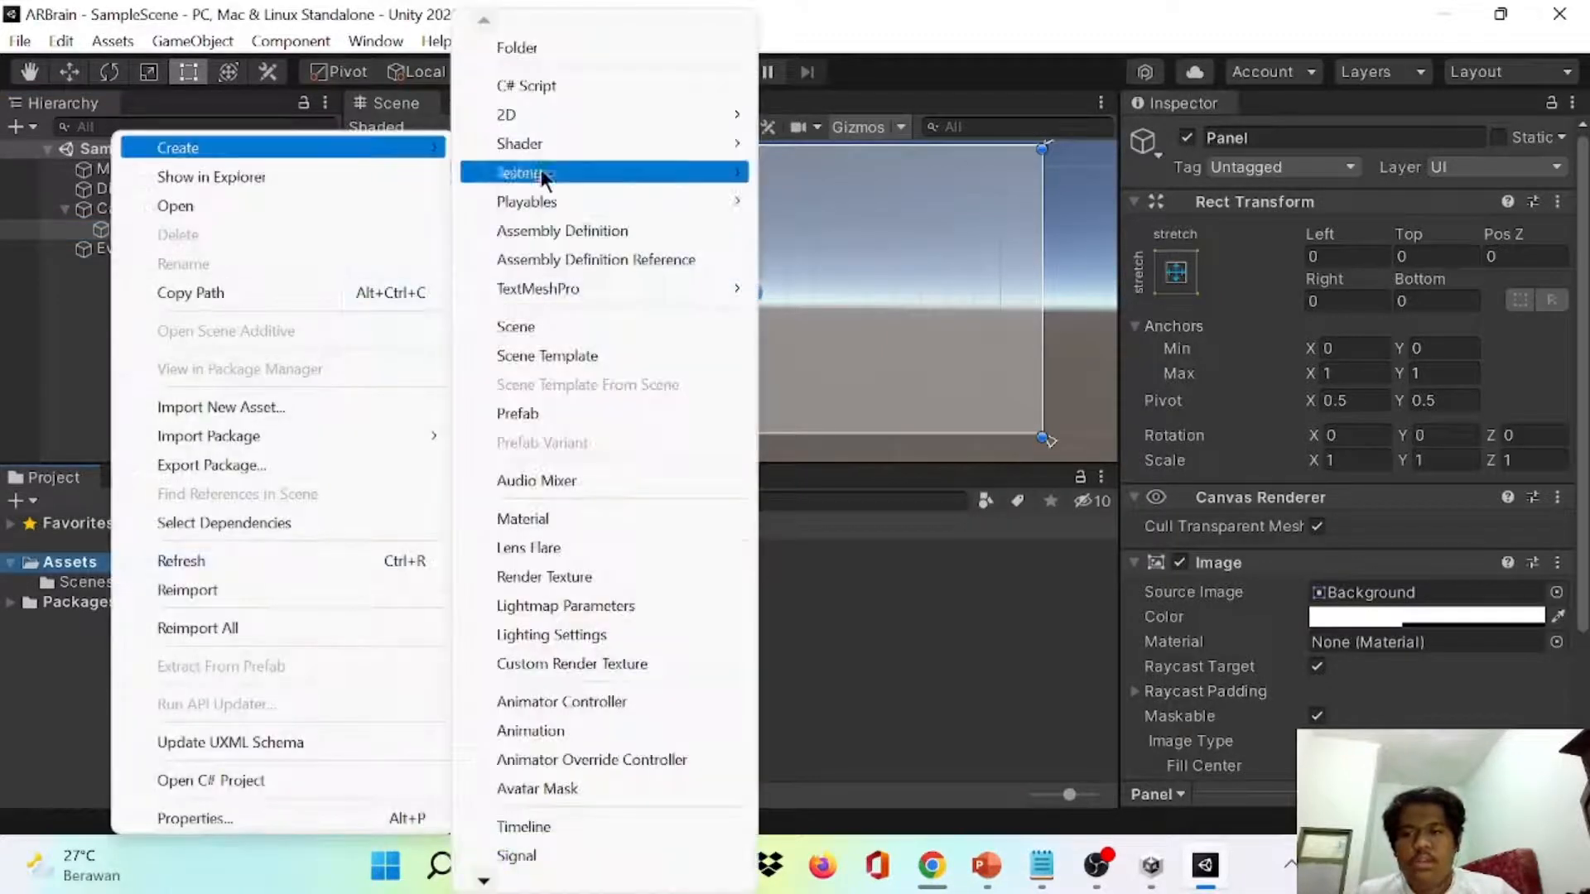
left_click(598, 45)
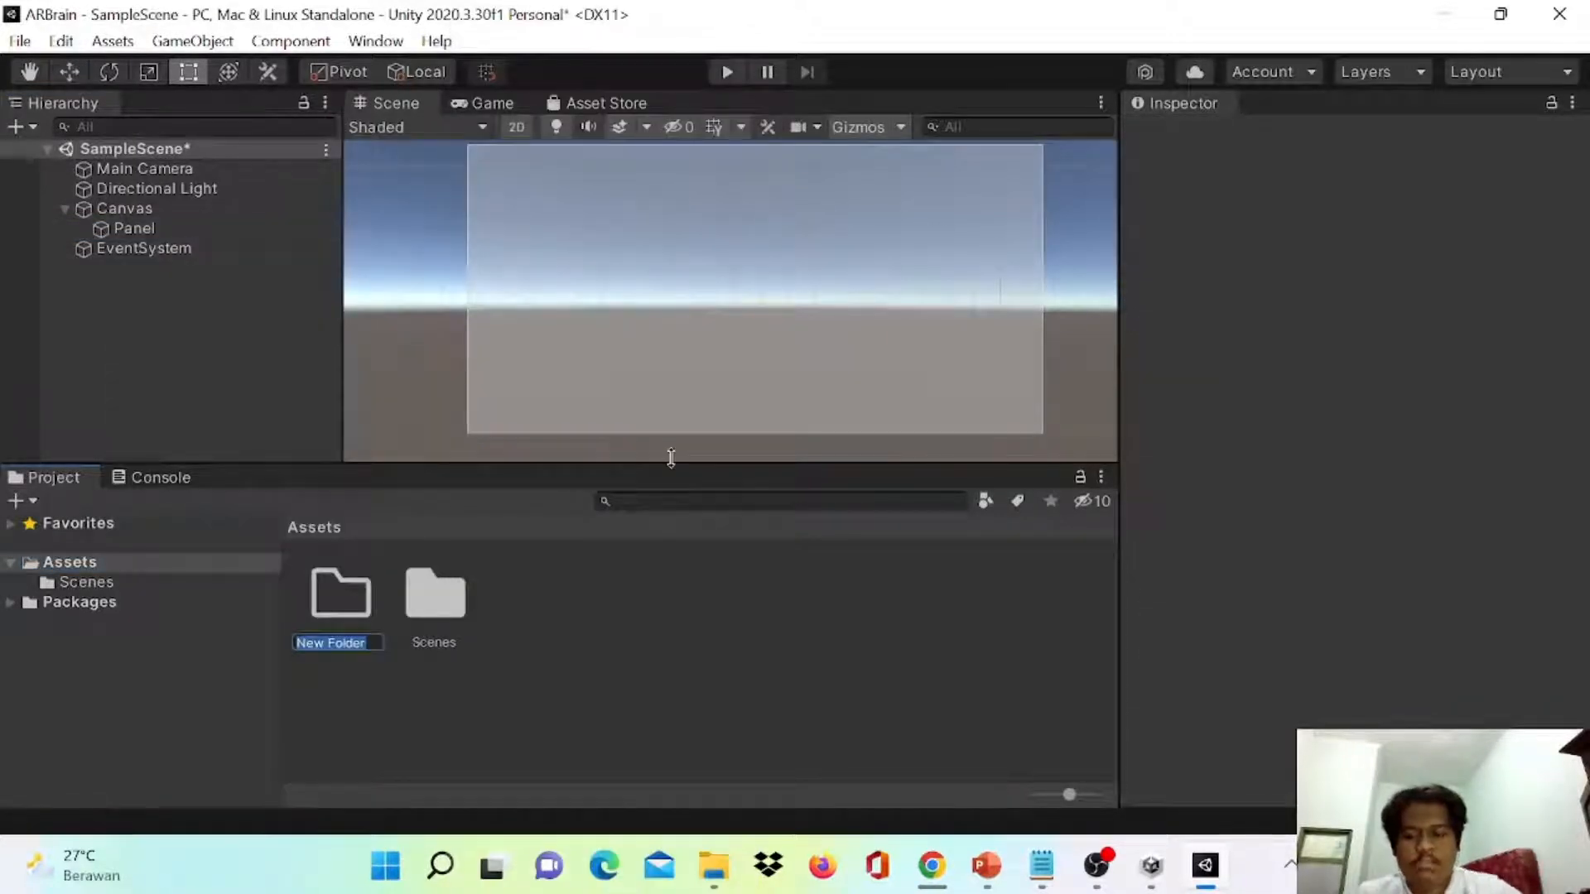
type("Image")
left_click(348, 595)
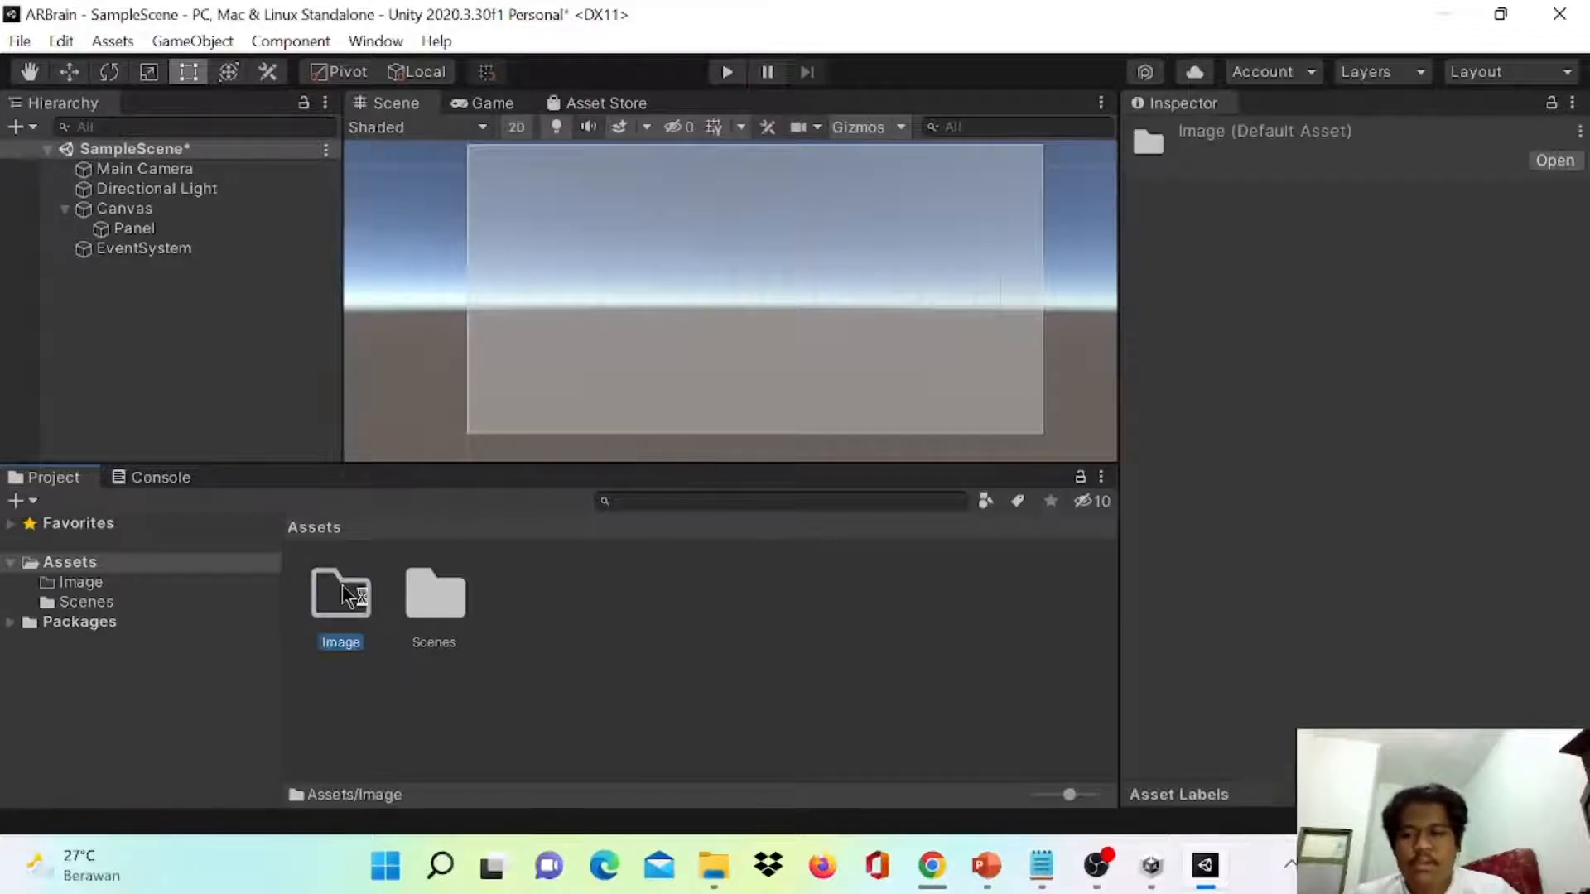
double_click(348, 594)
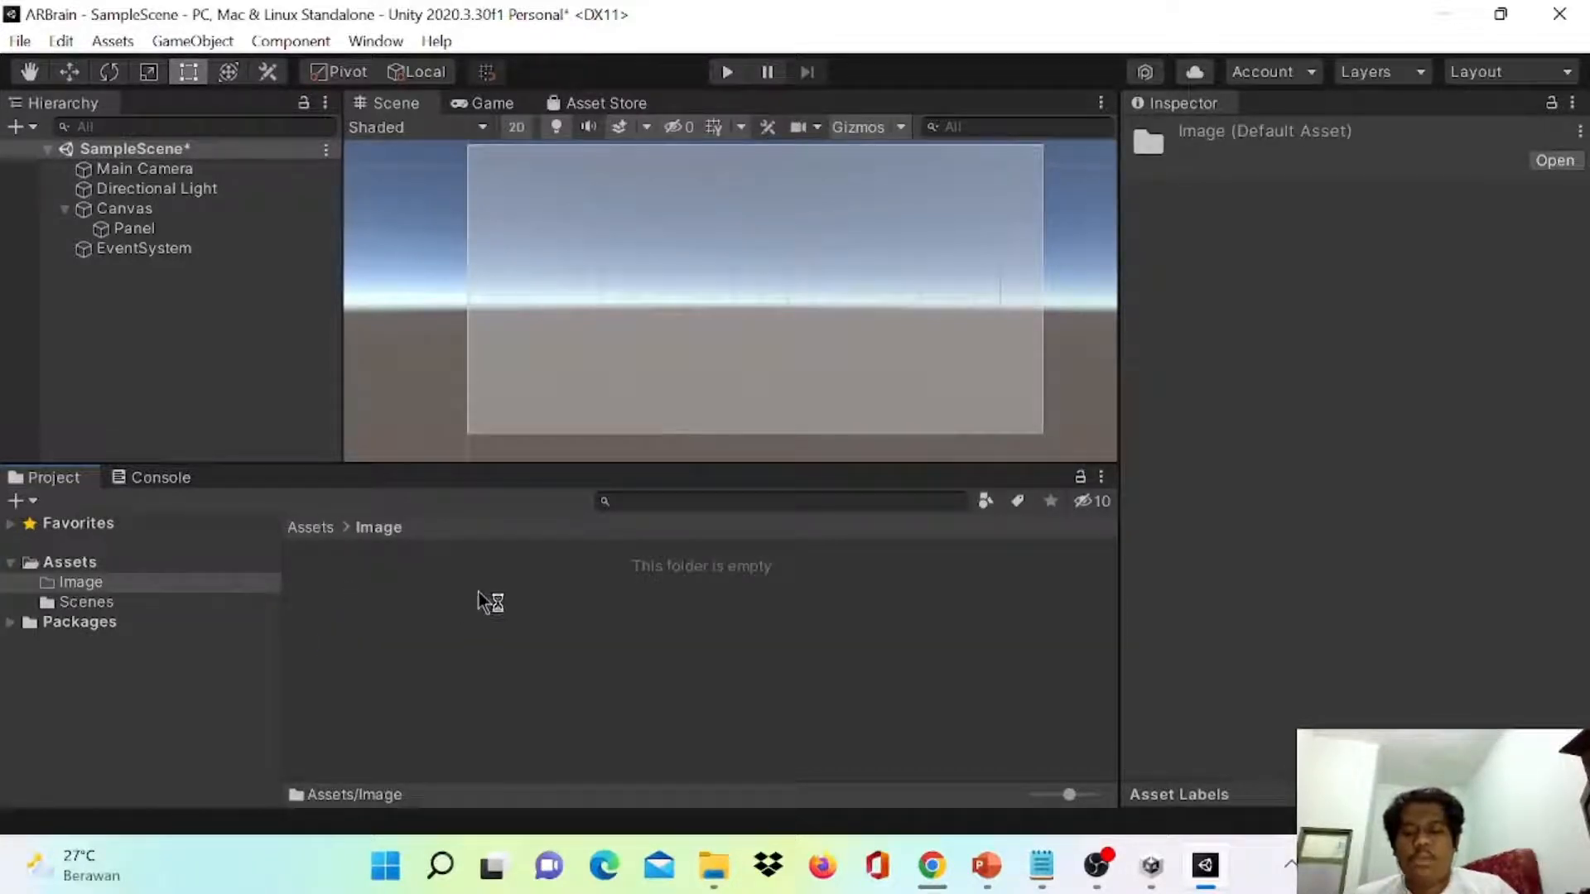
- Import the background picture from the Gambar folder into the project's Image folder as a new asset
right_click(518, 610)
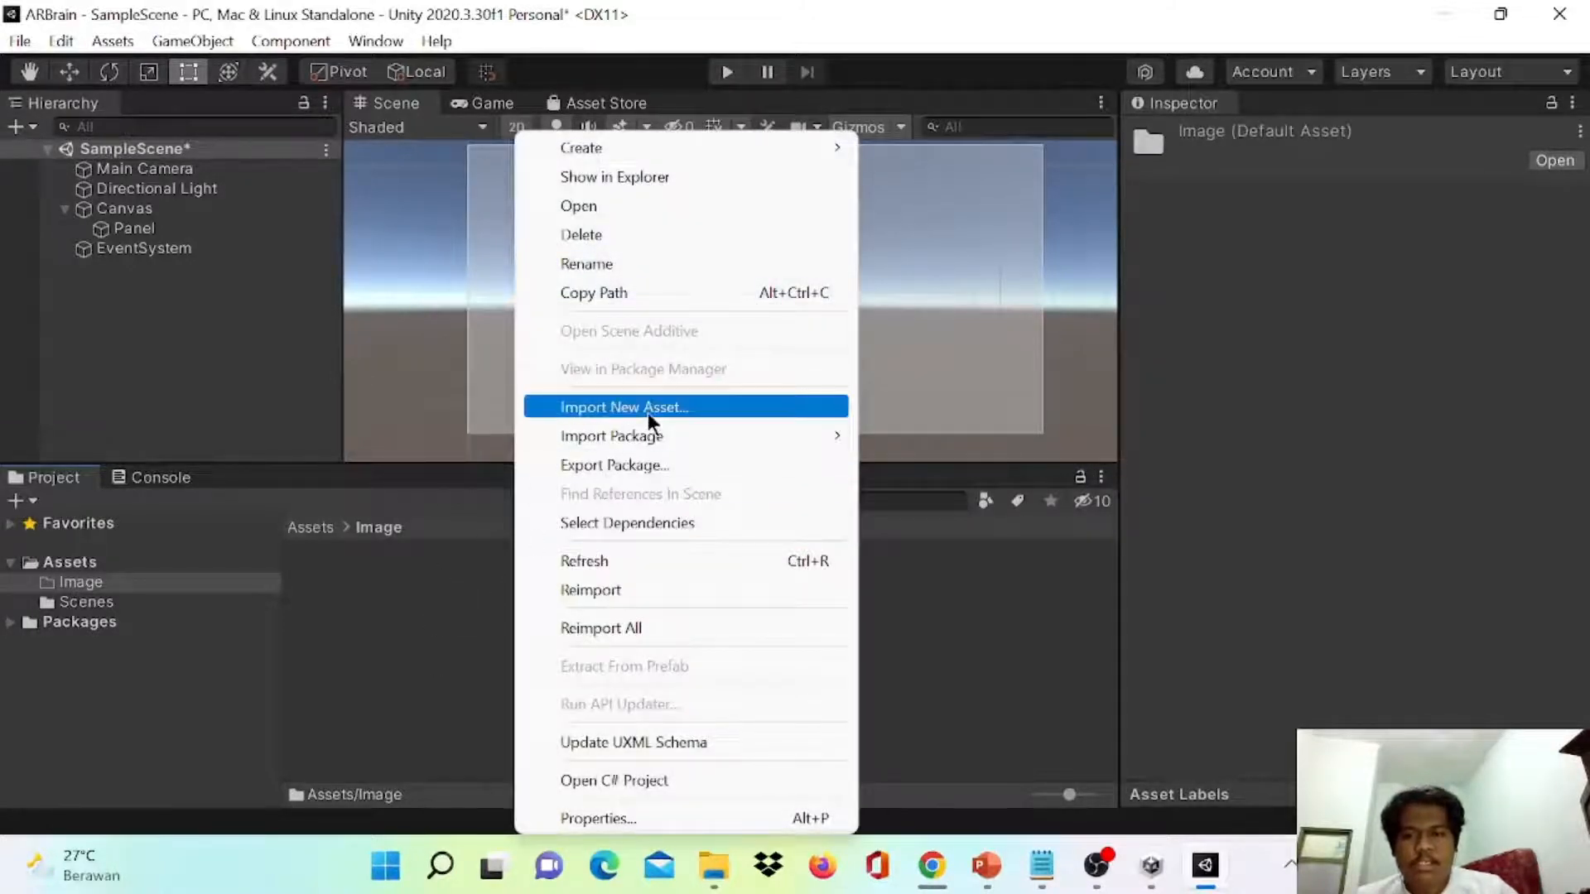
left_click(647, 413)
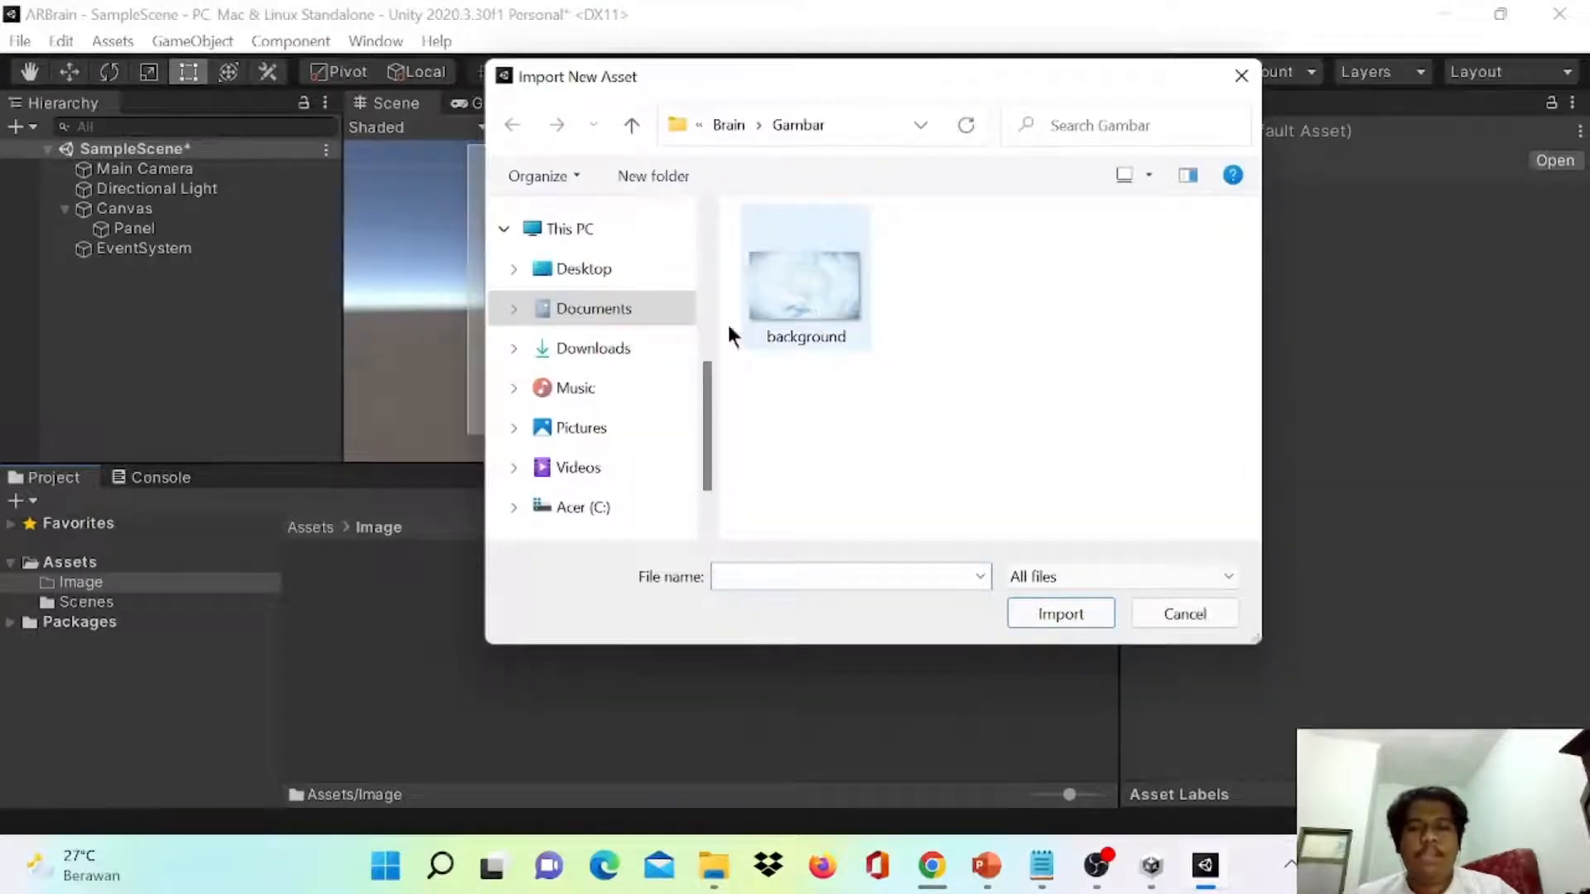
left_click(776, 326)
left_click(1030, 613)
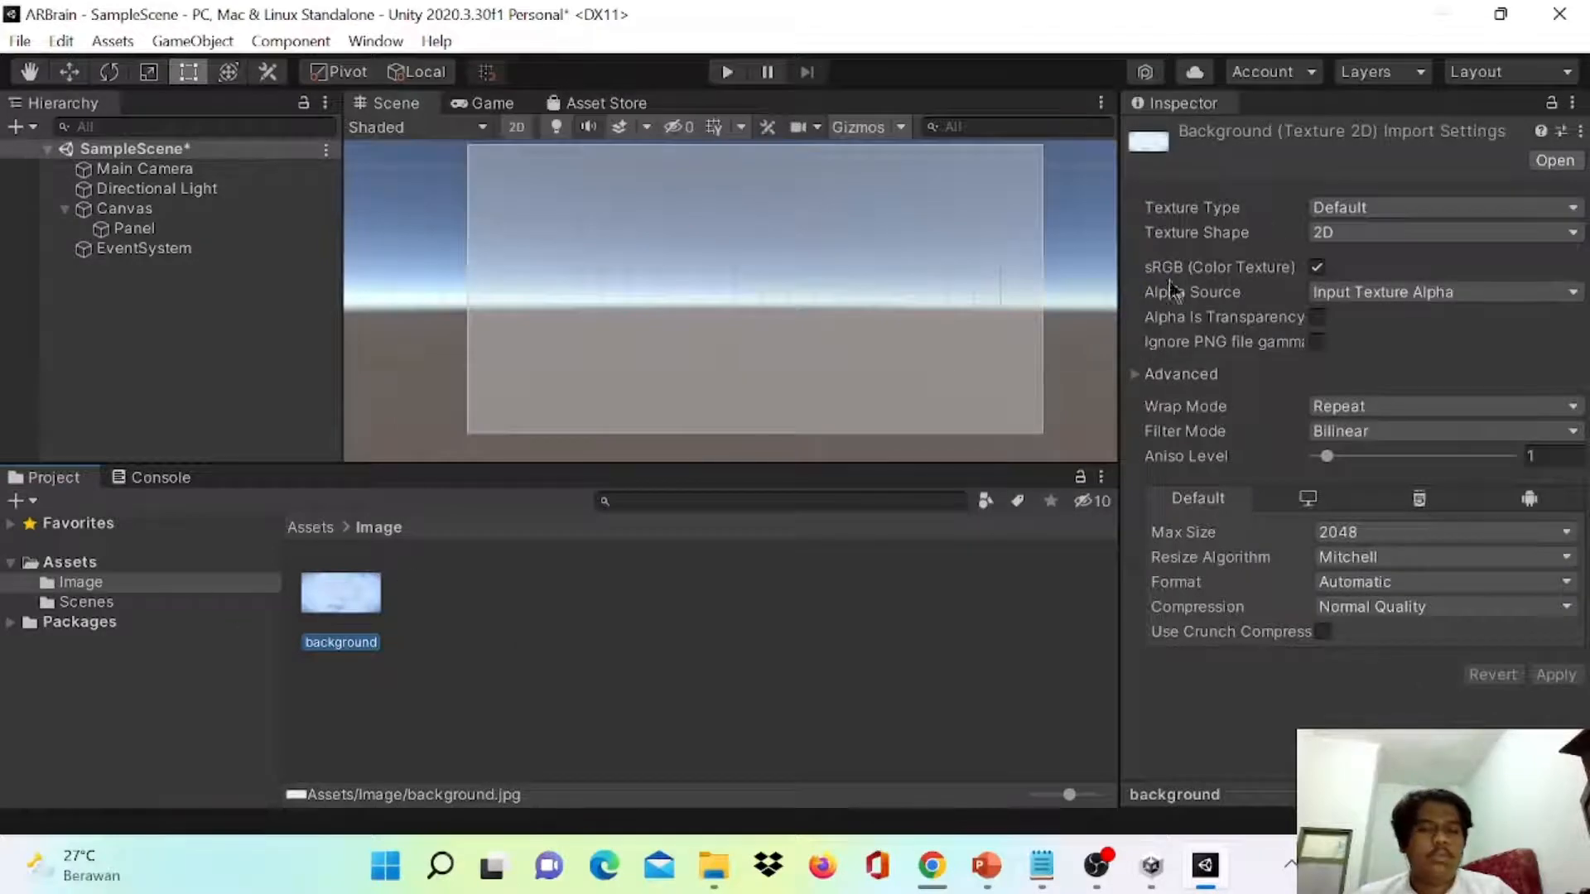
- Change the background texture's type to Sprite (2D and UI) and apply the import settings
left_click(1355, 208)
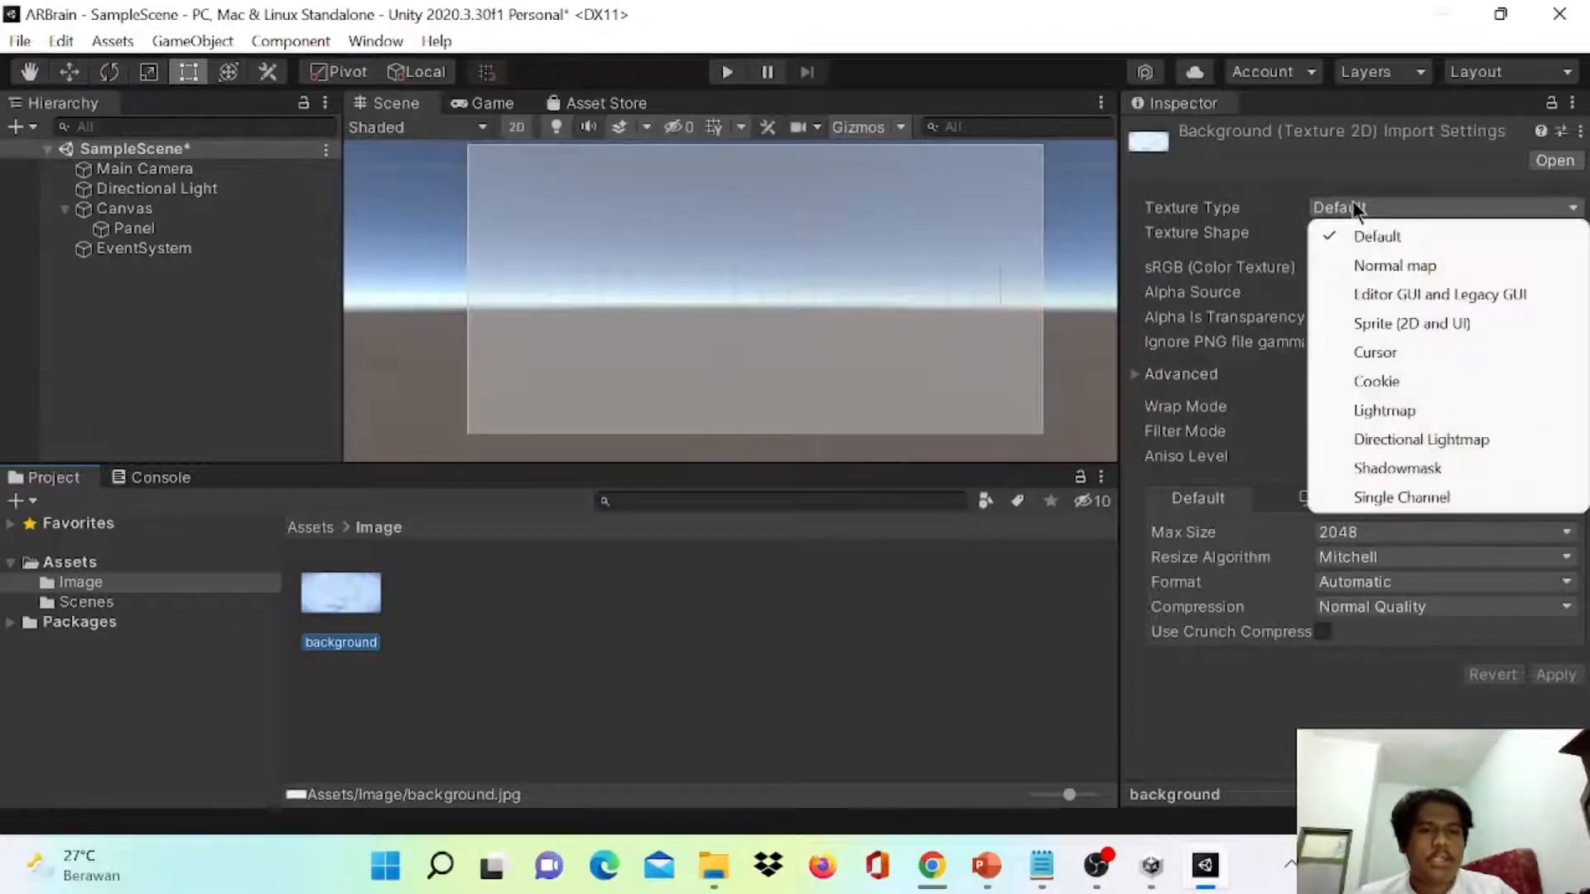
left_click(1363, 331)
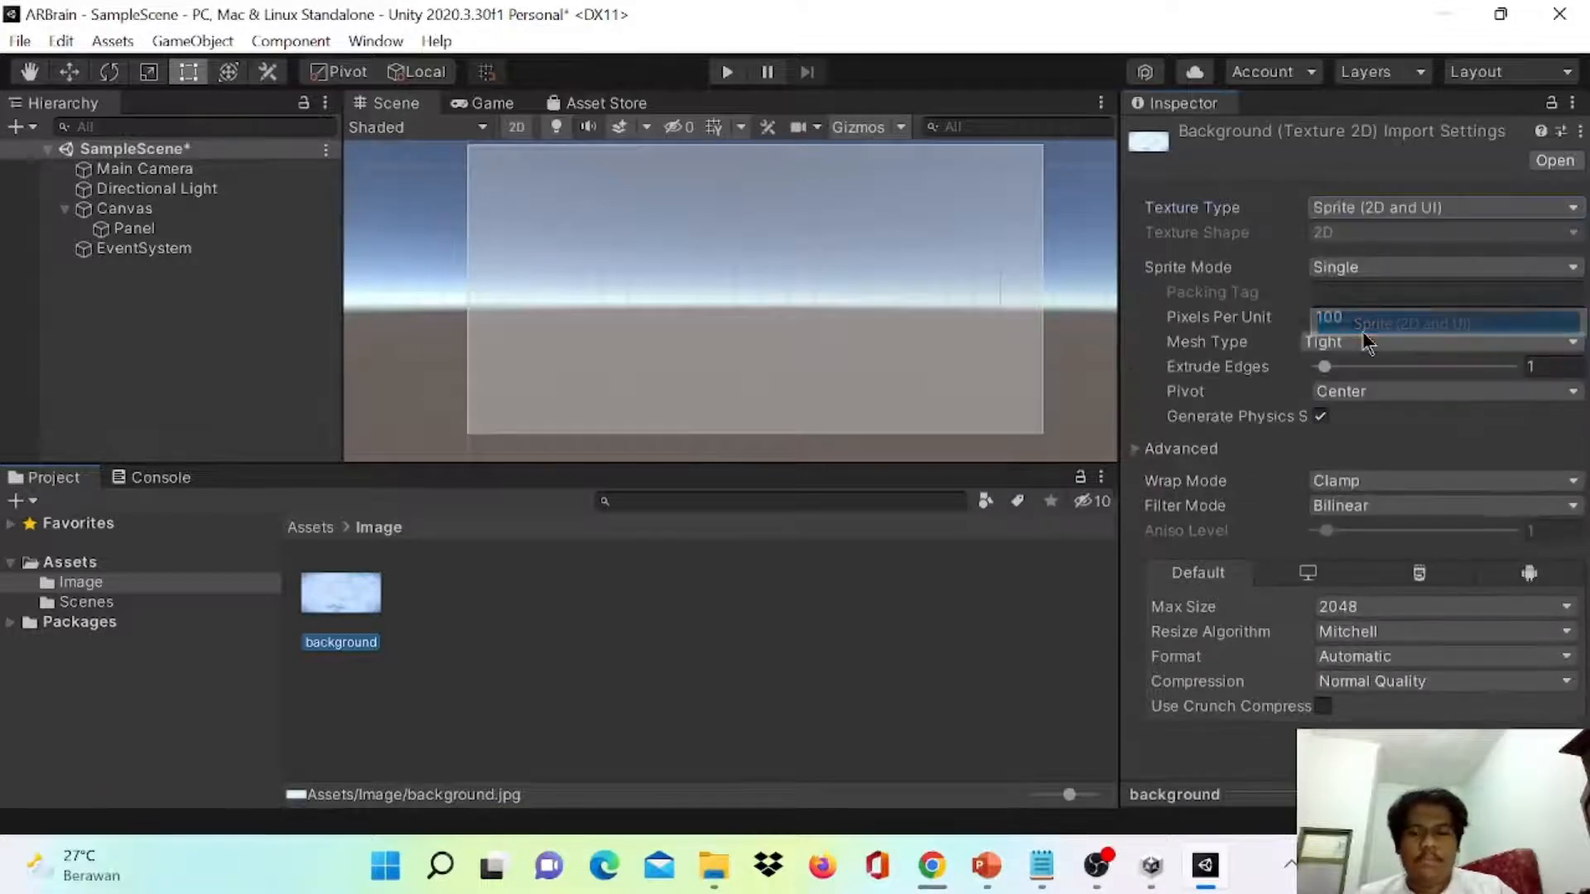
left_click(669, 582)
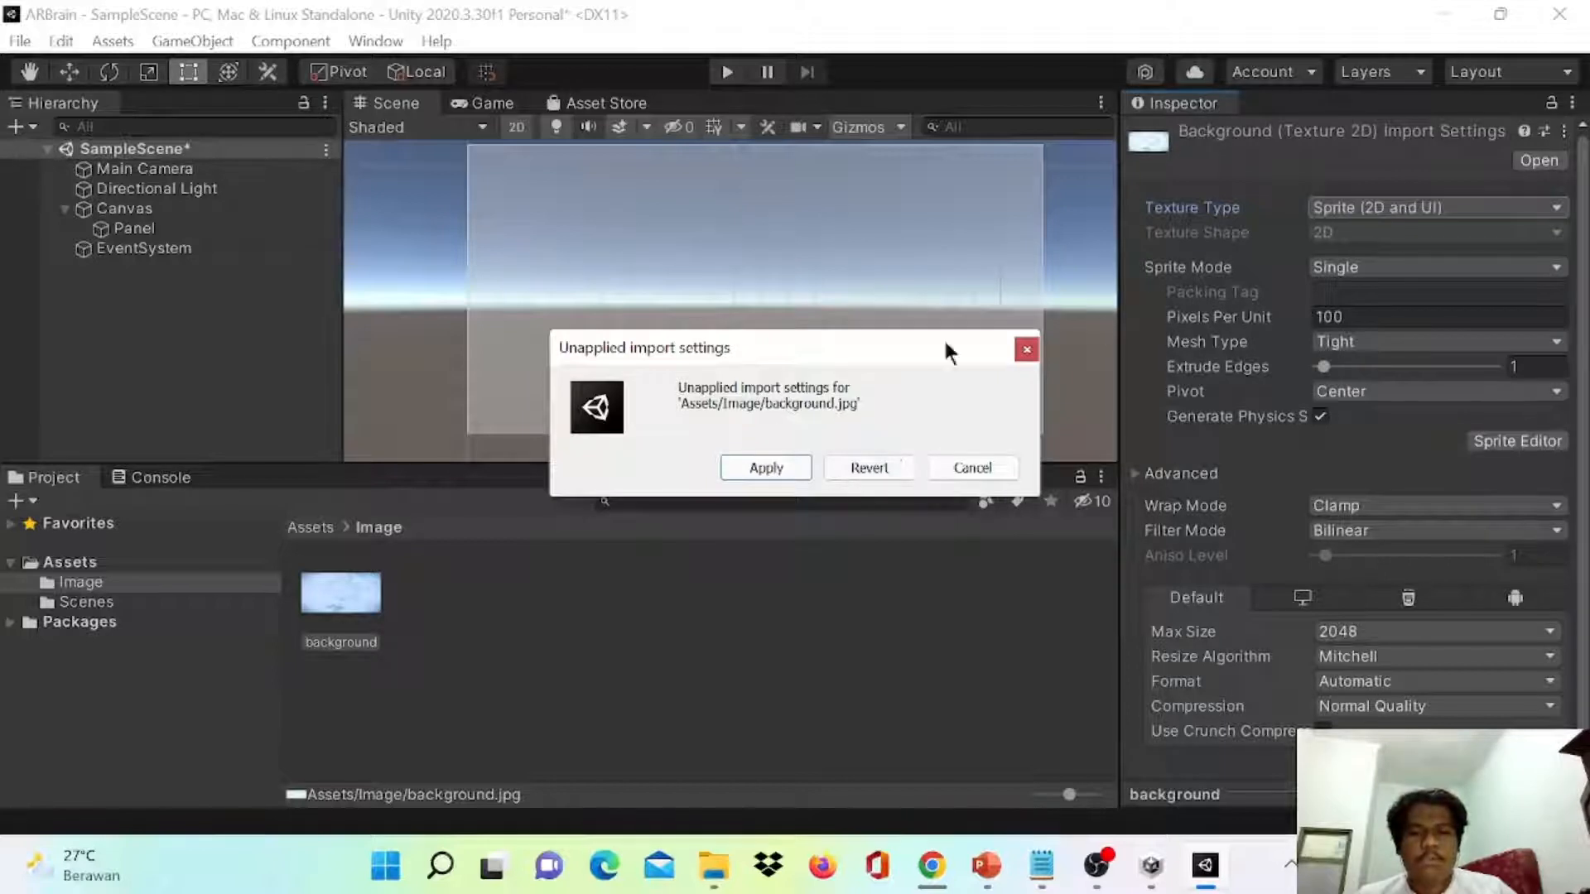
left_click(766, 468)
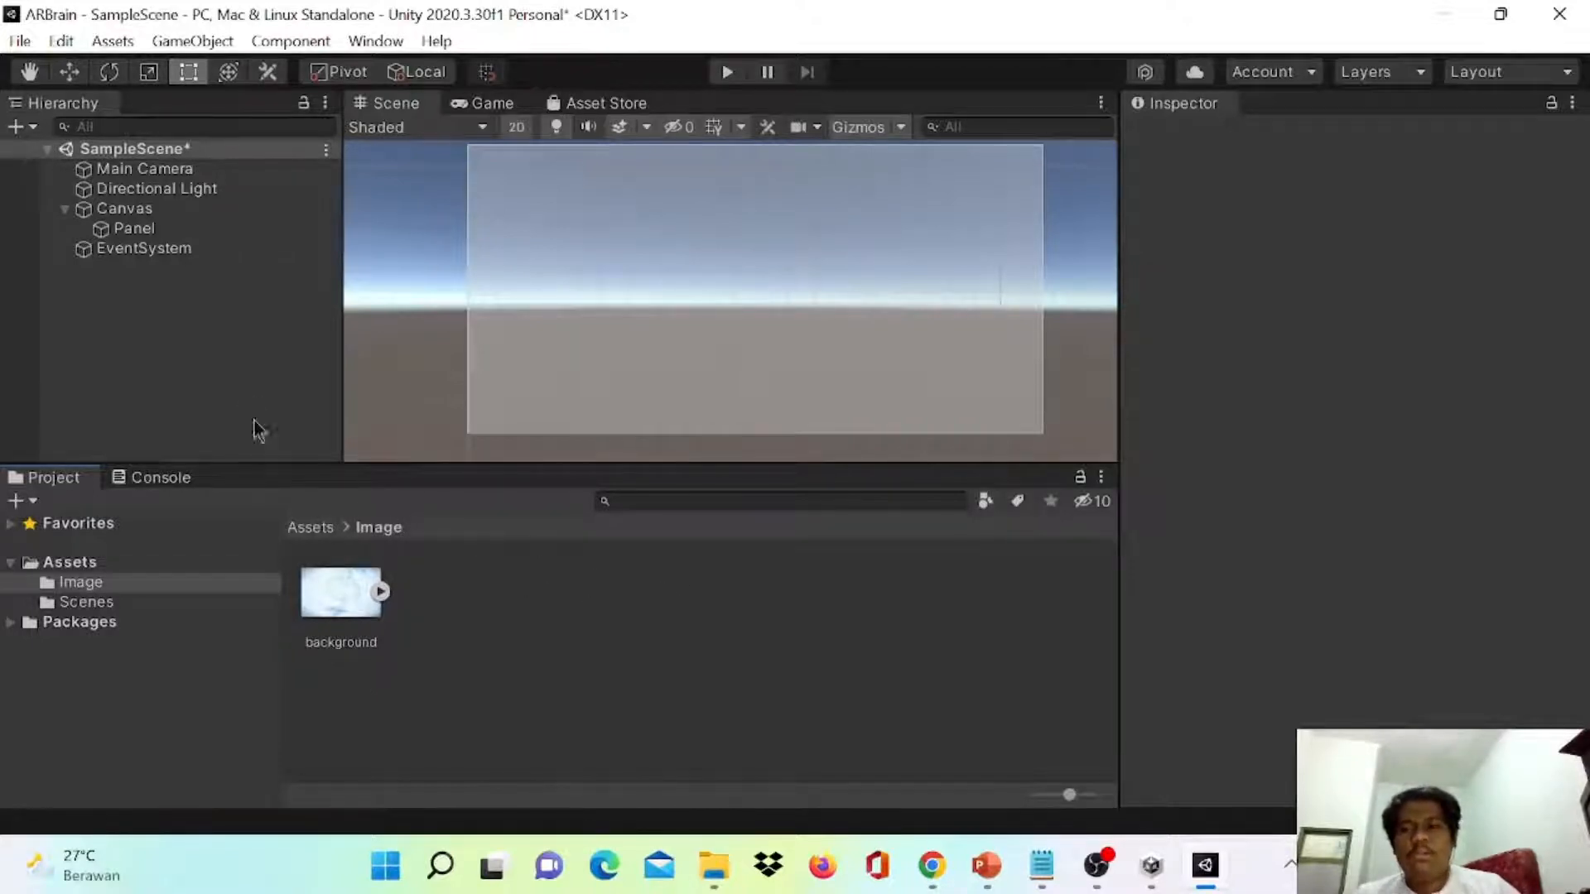
- Assign the background sprite as the Panel's source image and raise its colour alpha to 255
left_click(171, 230)
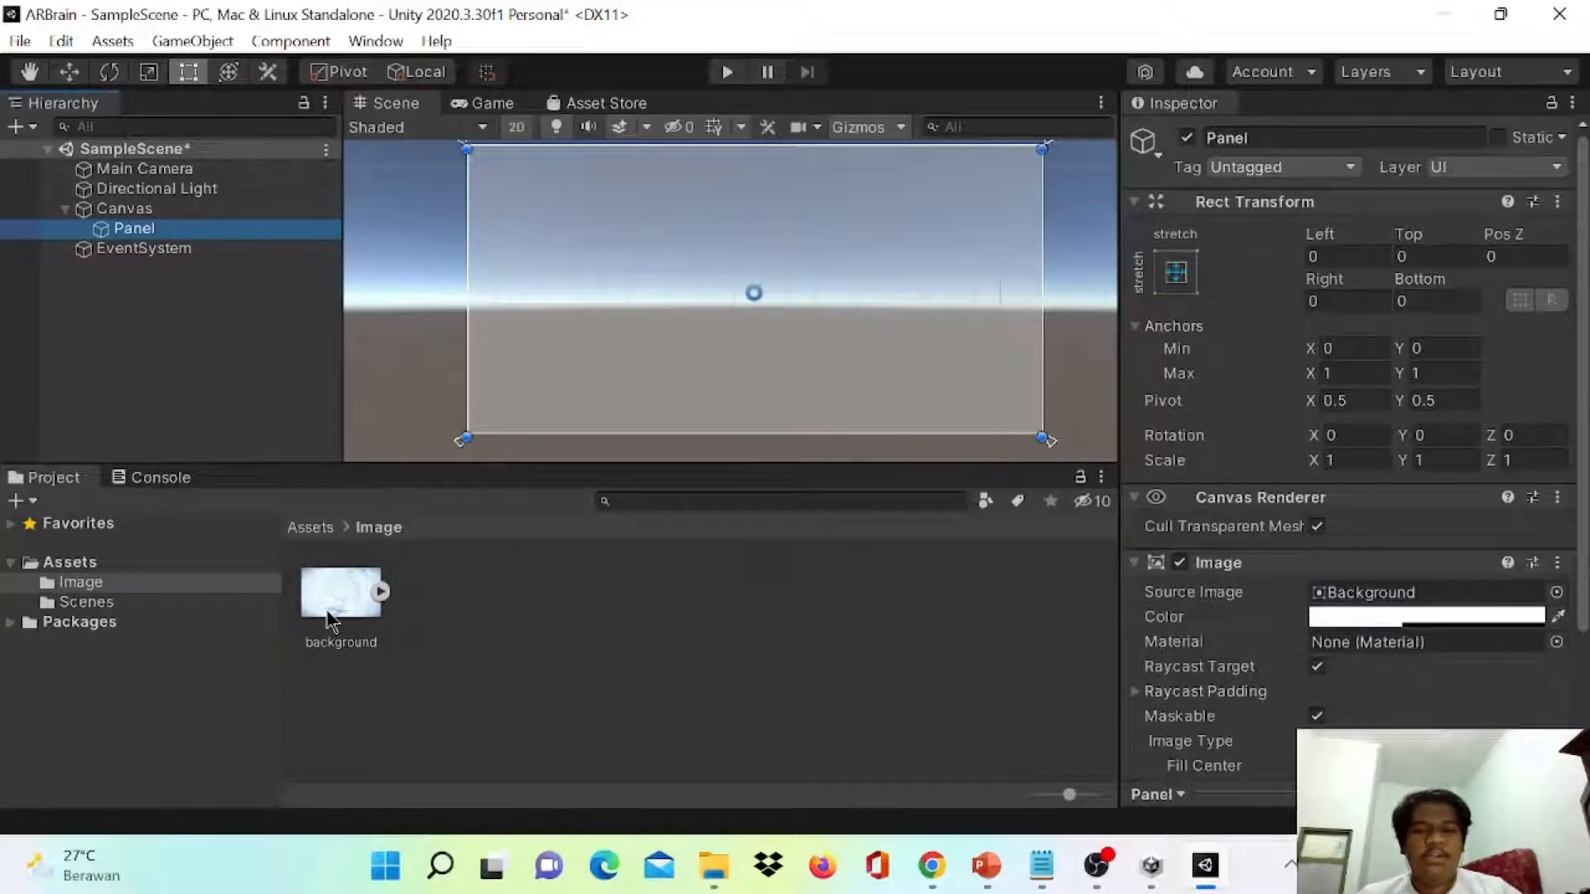
left_click_drag(340, 613, 1370, 595)
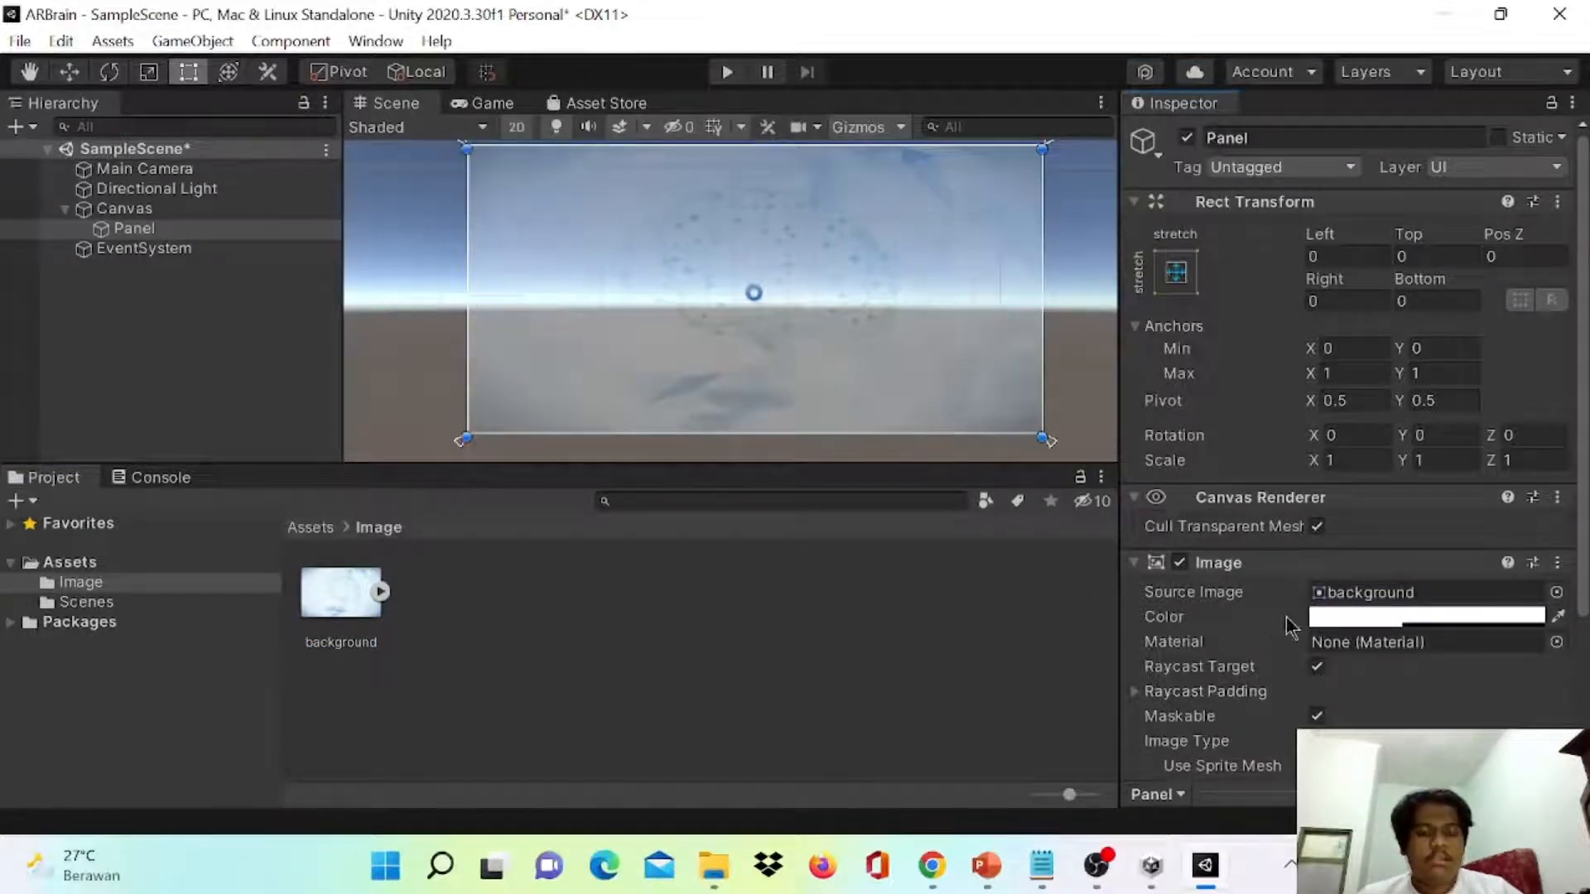
left_click(1337, 616)
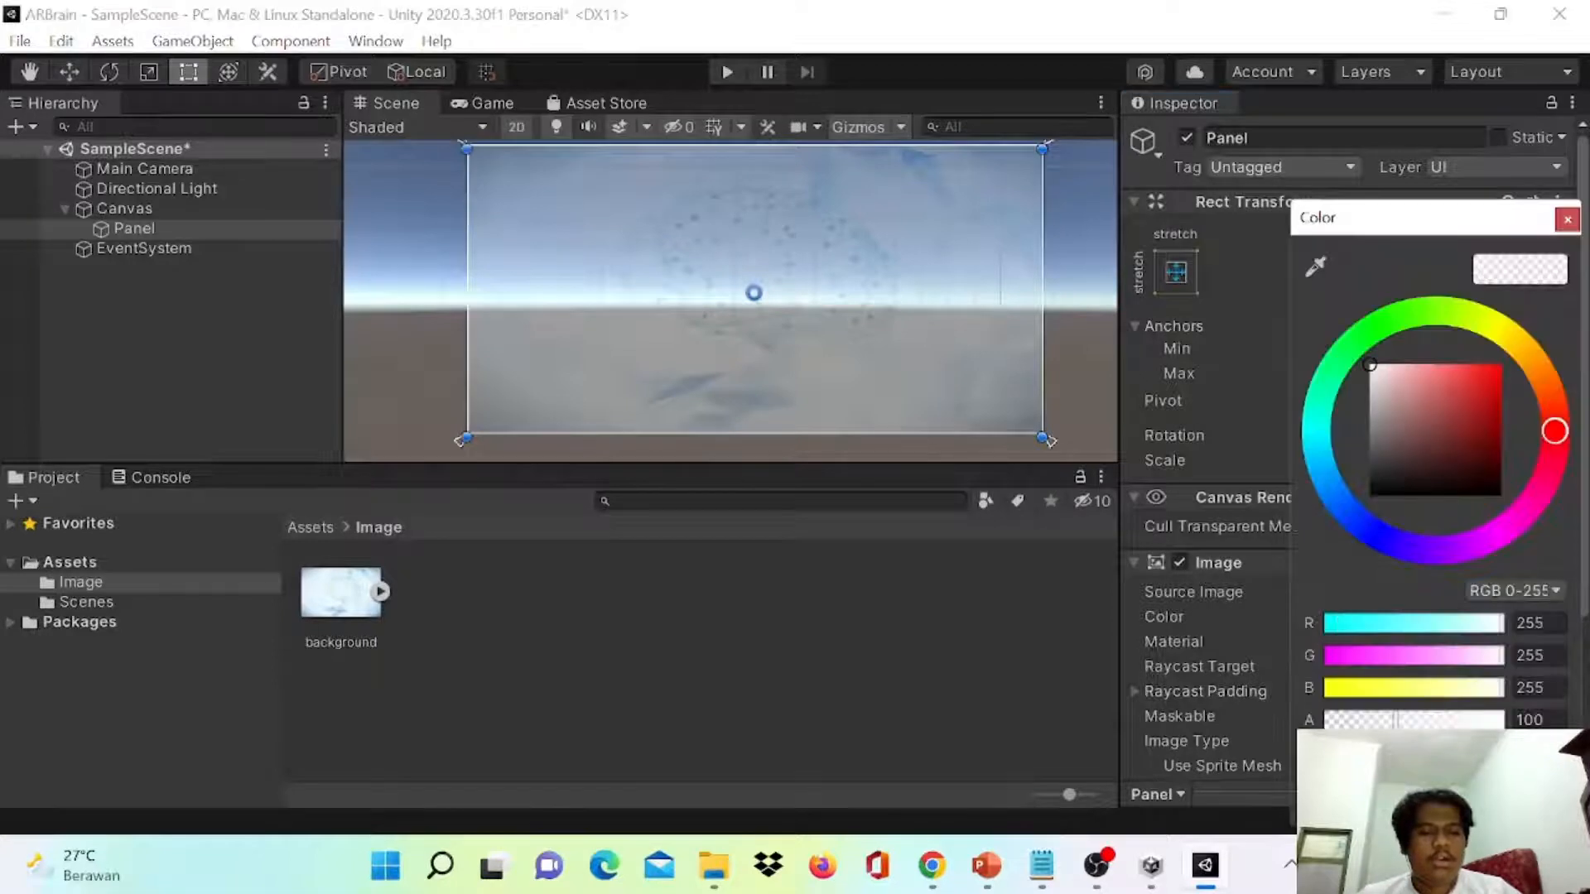
left_click_drag(1399, 725, 1512, 732)
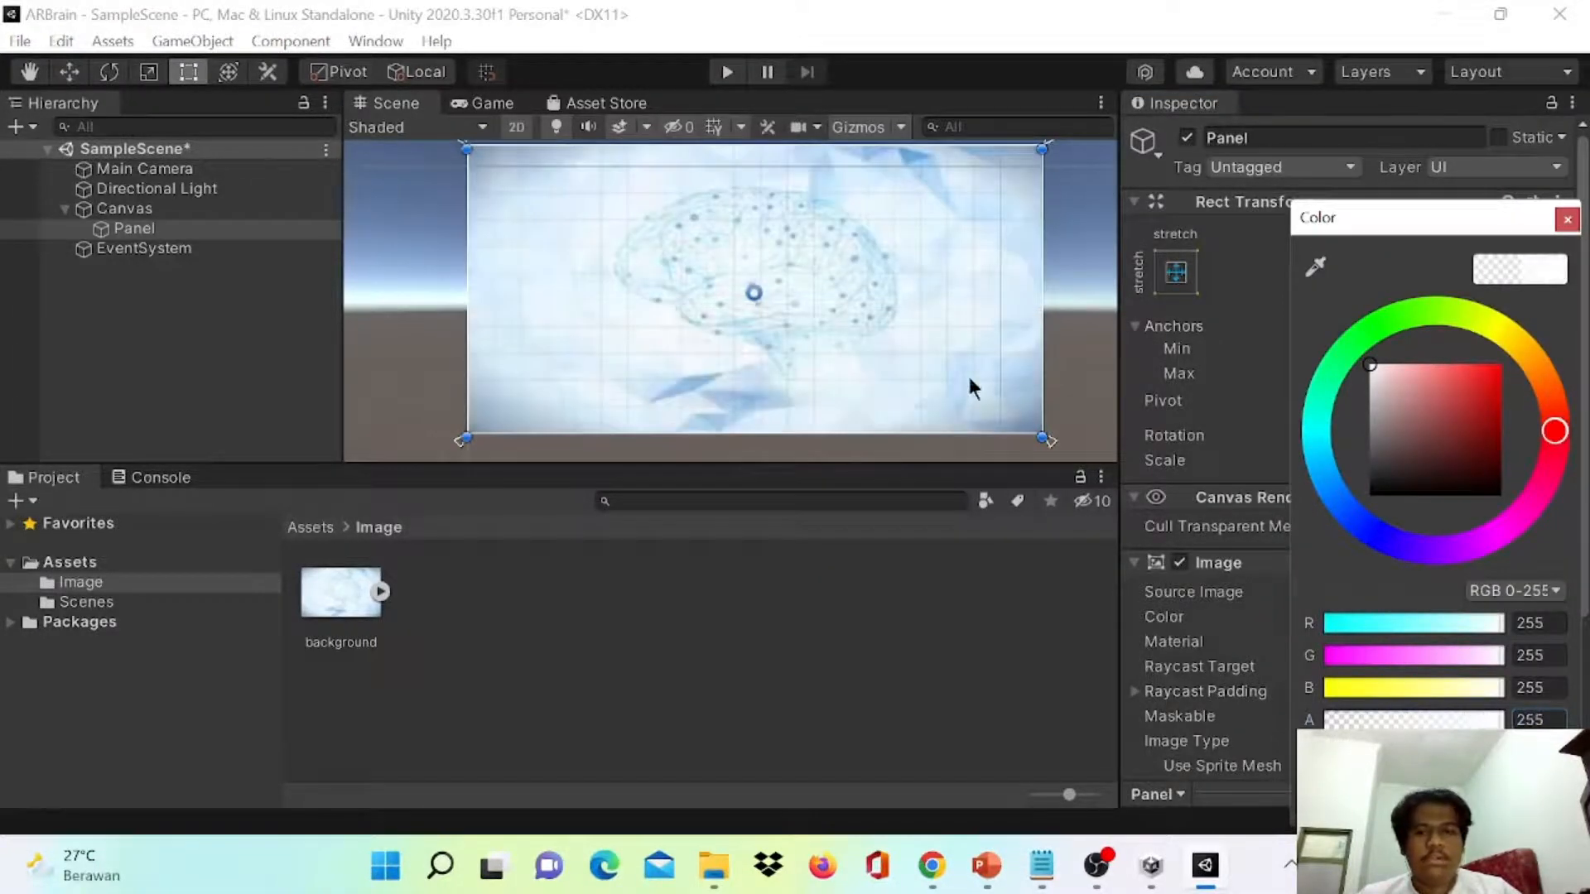
middle_click_drag(1072, 341, 1061, 373)
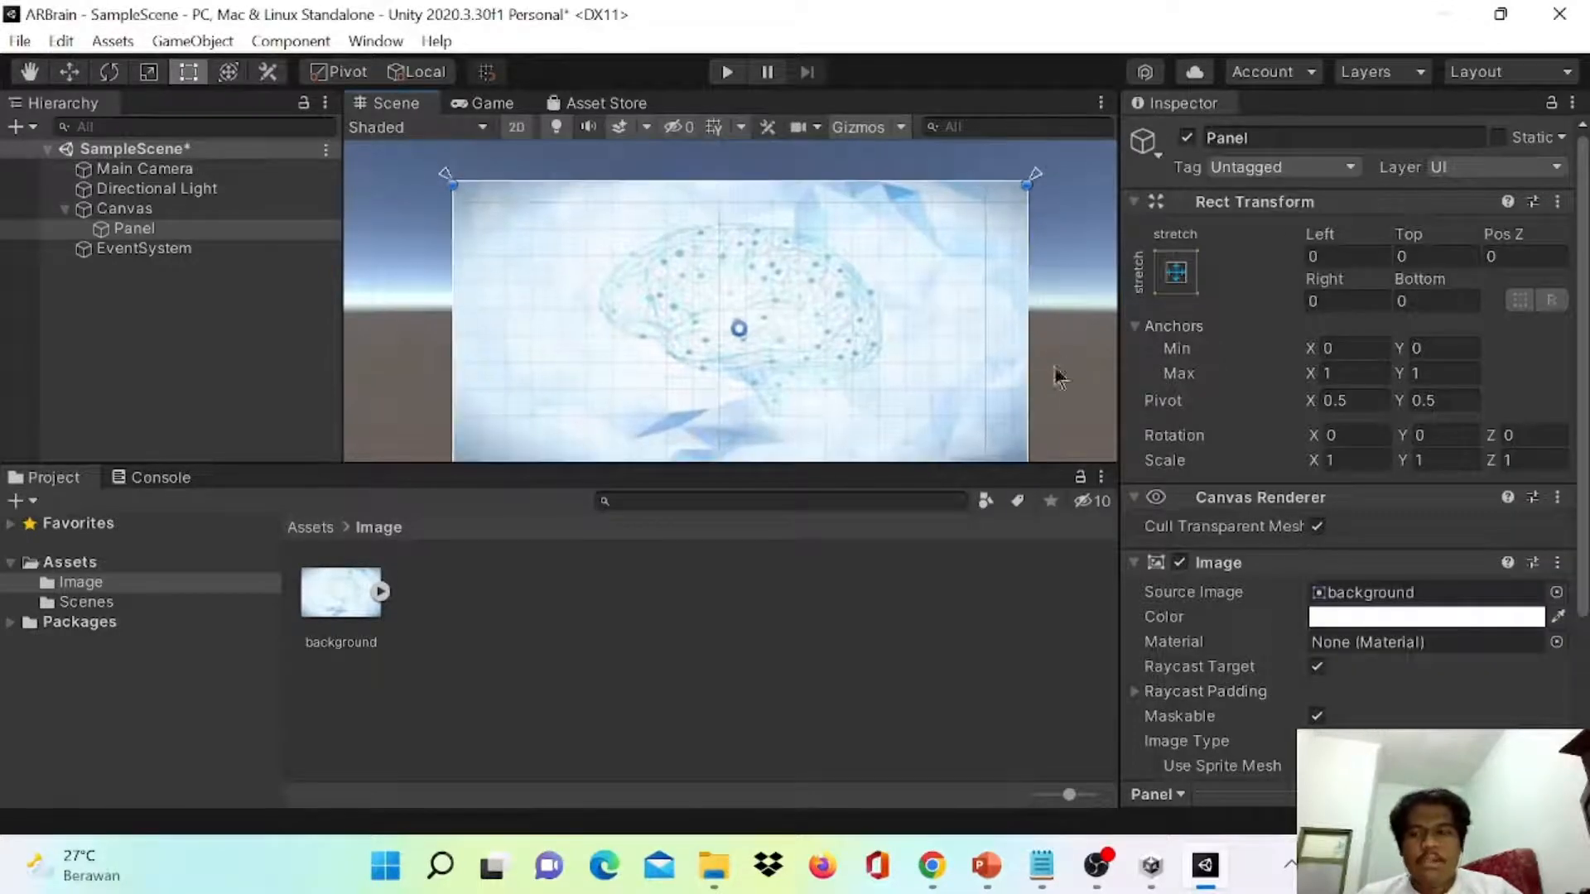
- Add a UI Text element as a child of the Panel
left_click(177, 358)
left_click(166, 237)
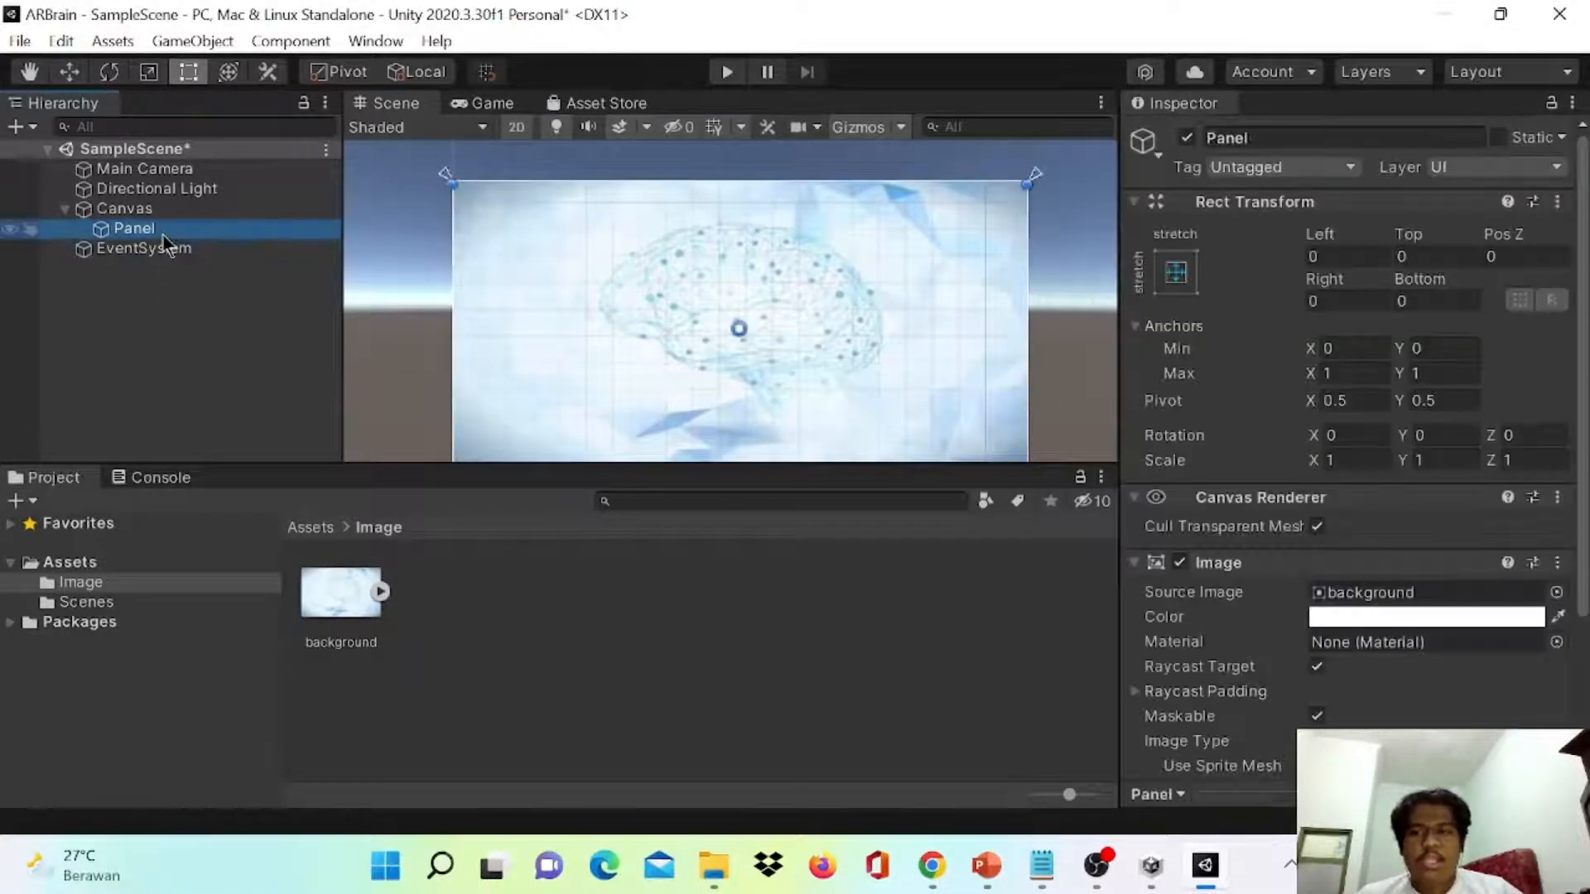
right_click(163, 236)
mouse_move(284, 592)
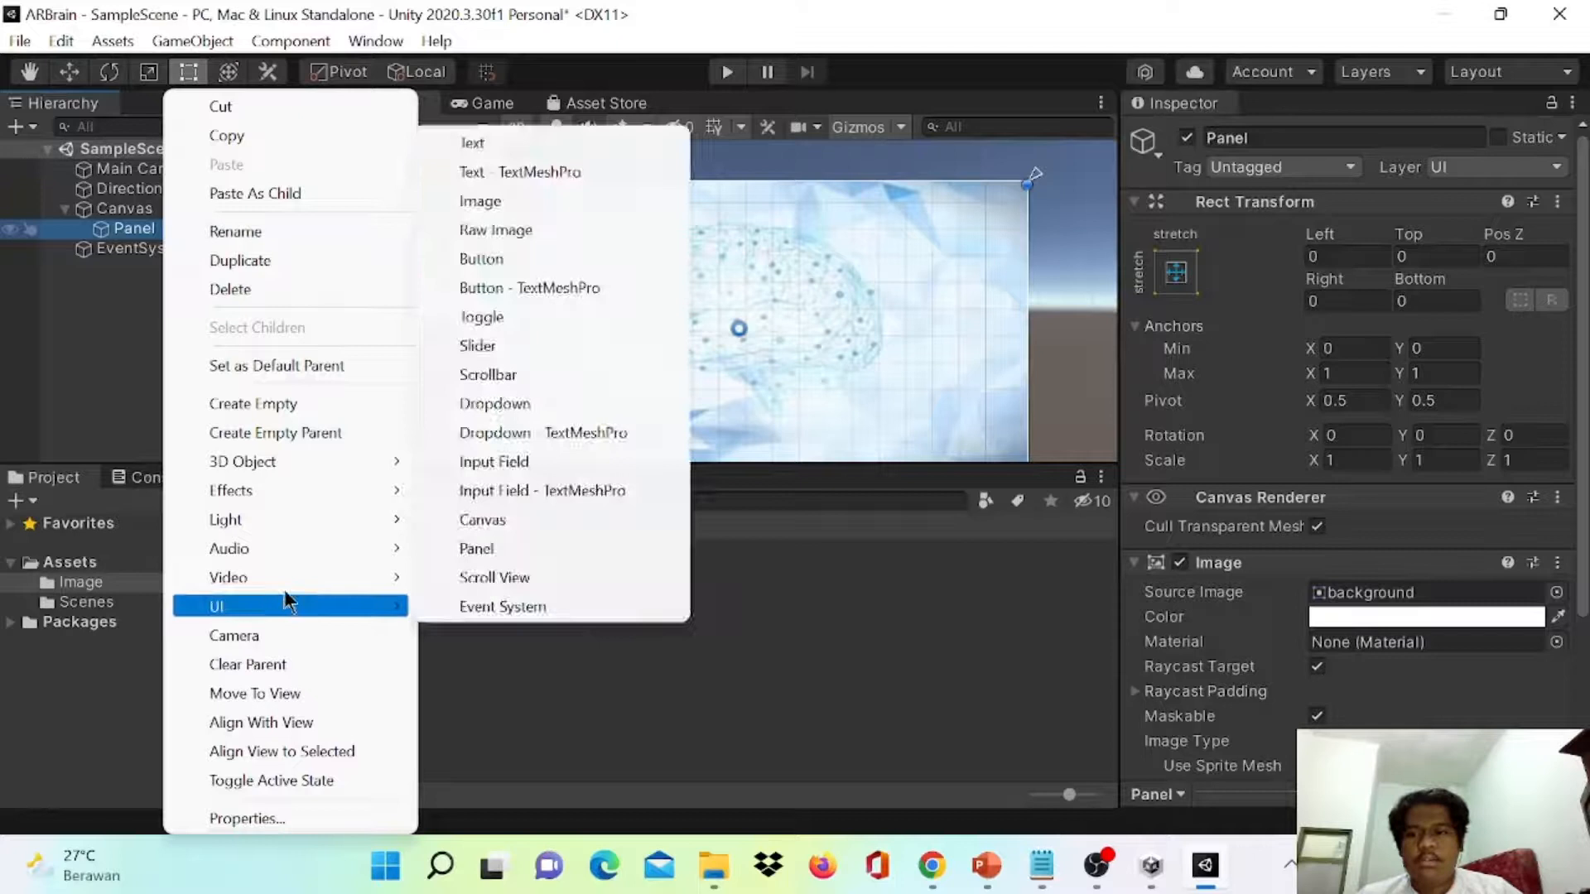
left_click(543, 142)
left_click(116, 252)
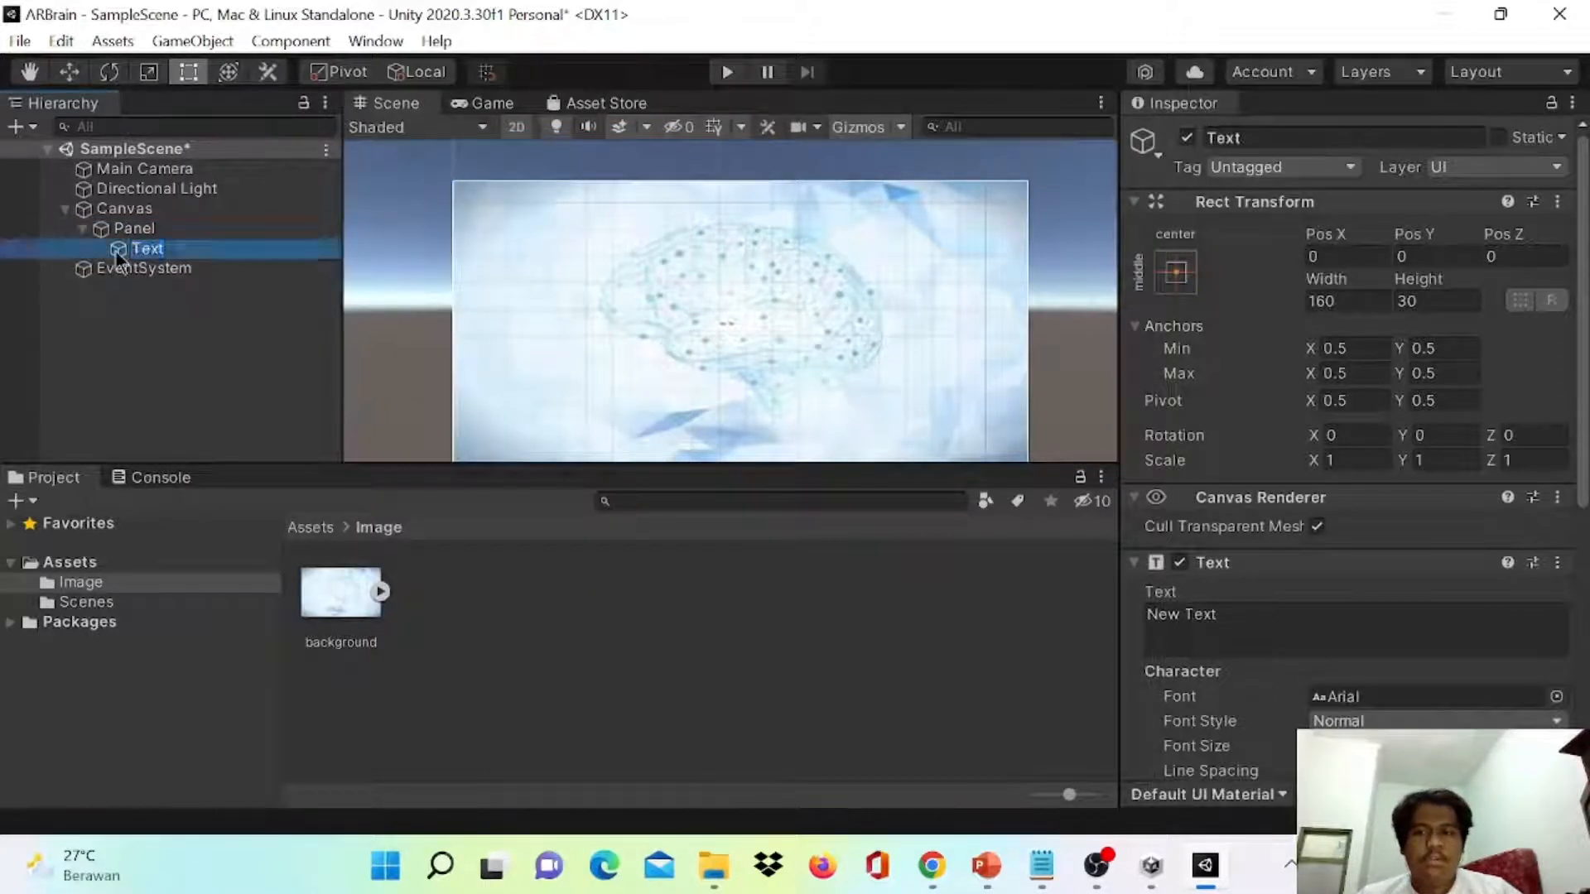
- Replace the new text element's default content with ARBrain
left_click(1172, 613)
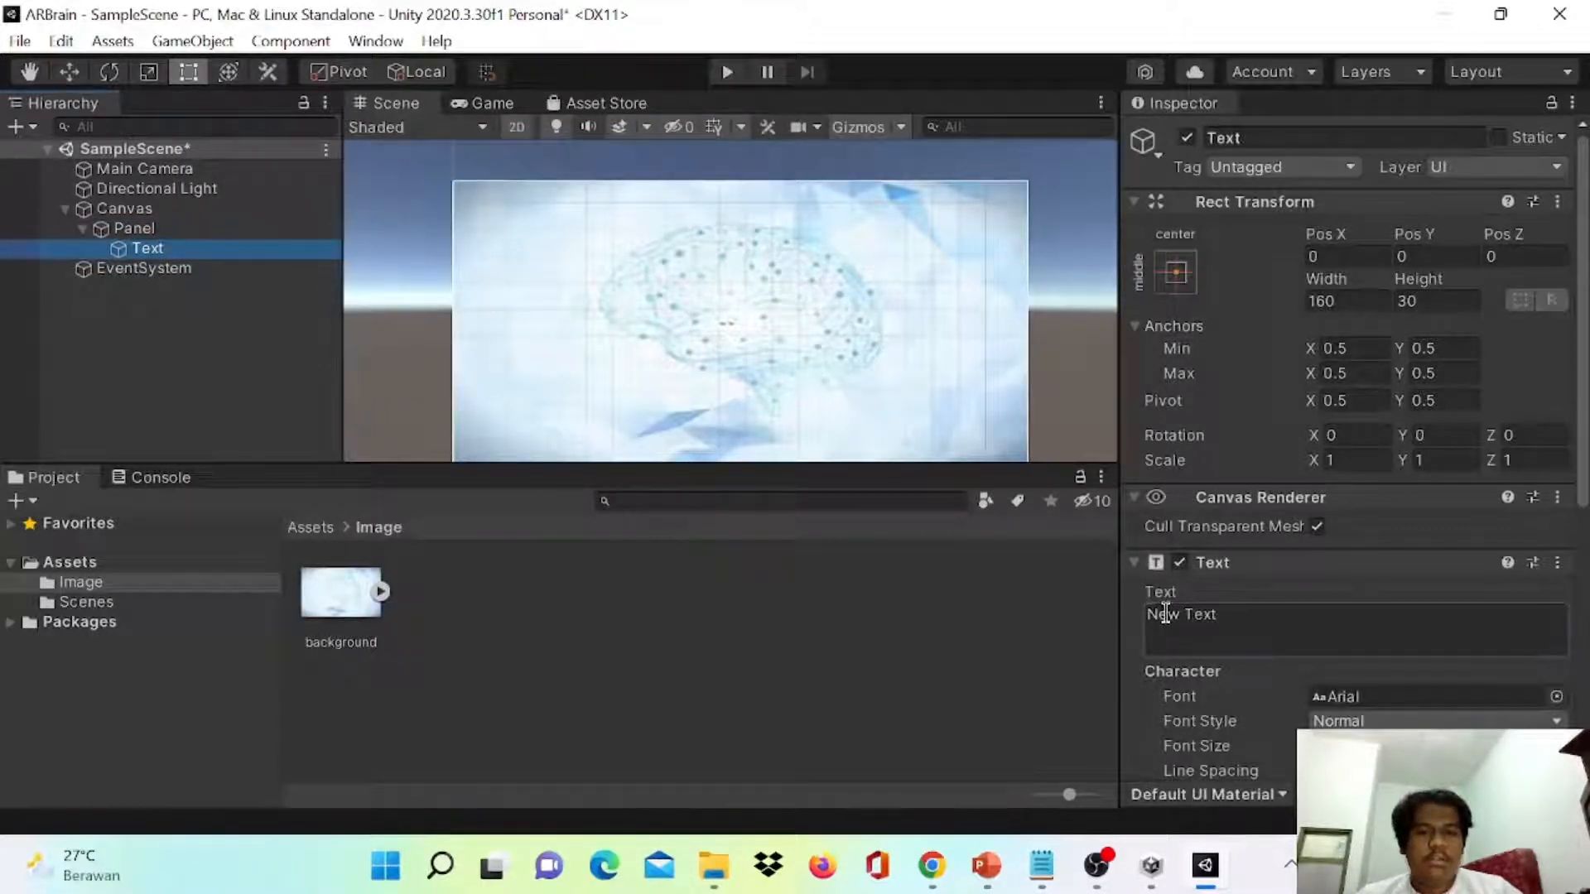
left_click_drag(1148, 613, 1217, 614)
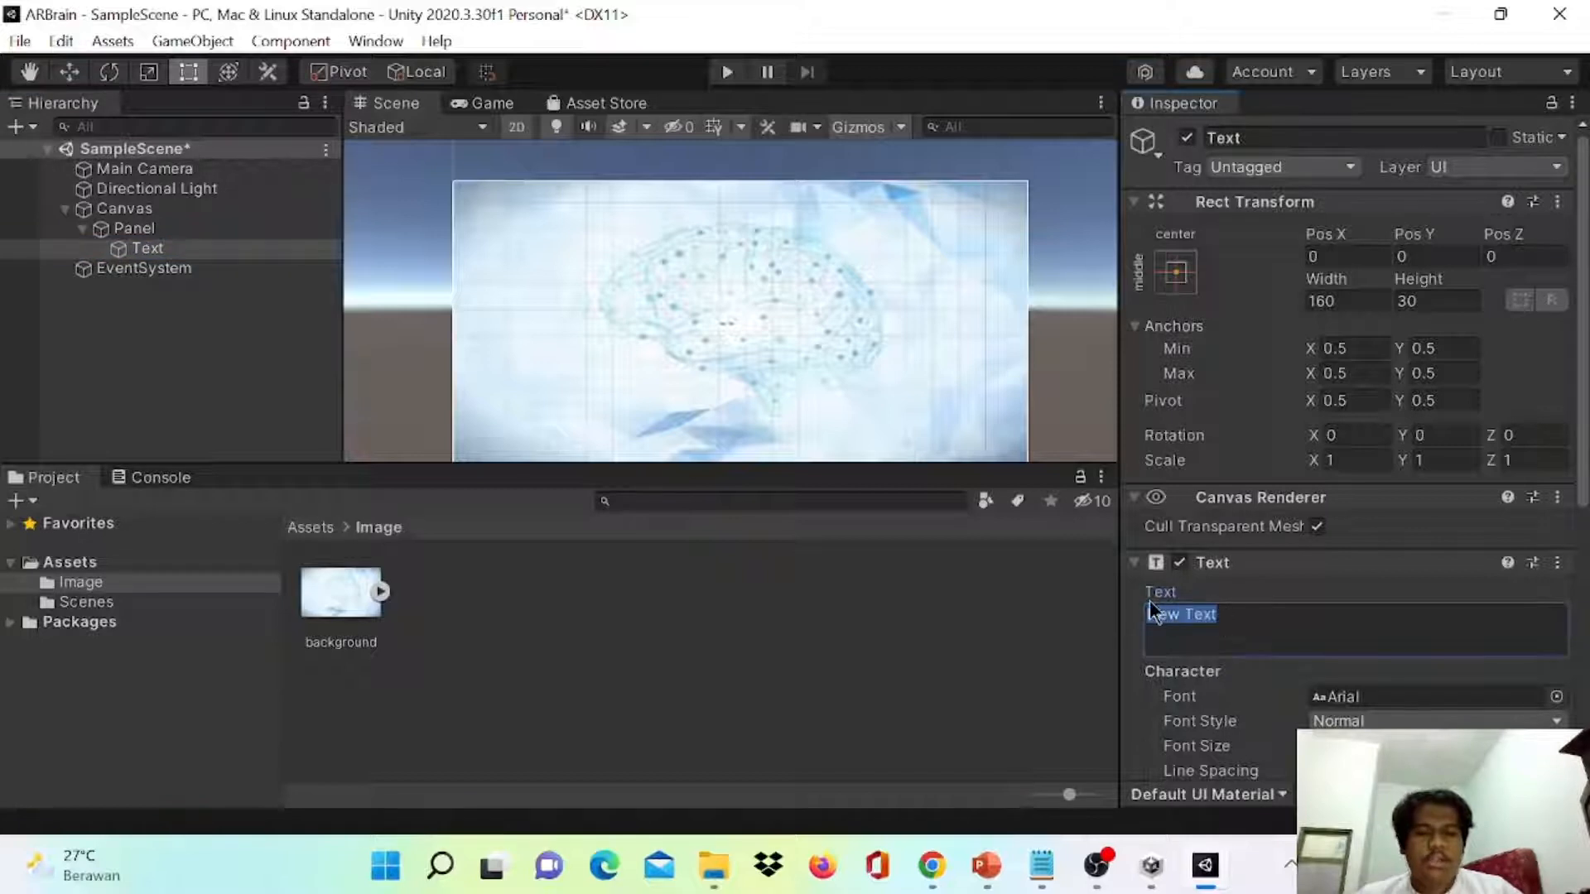
type("ARBrain")
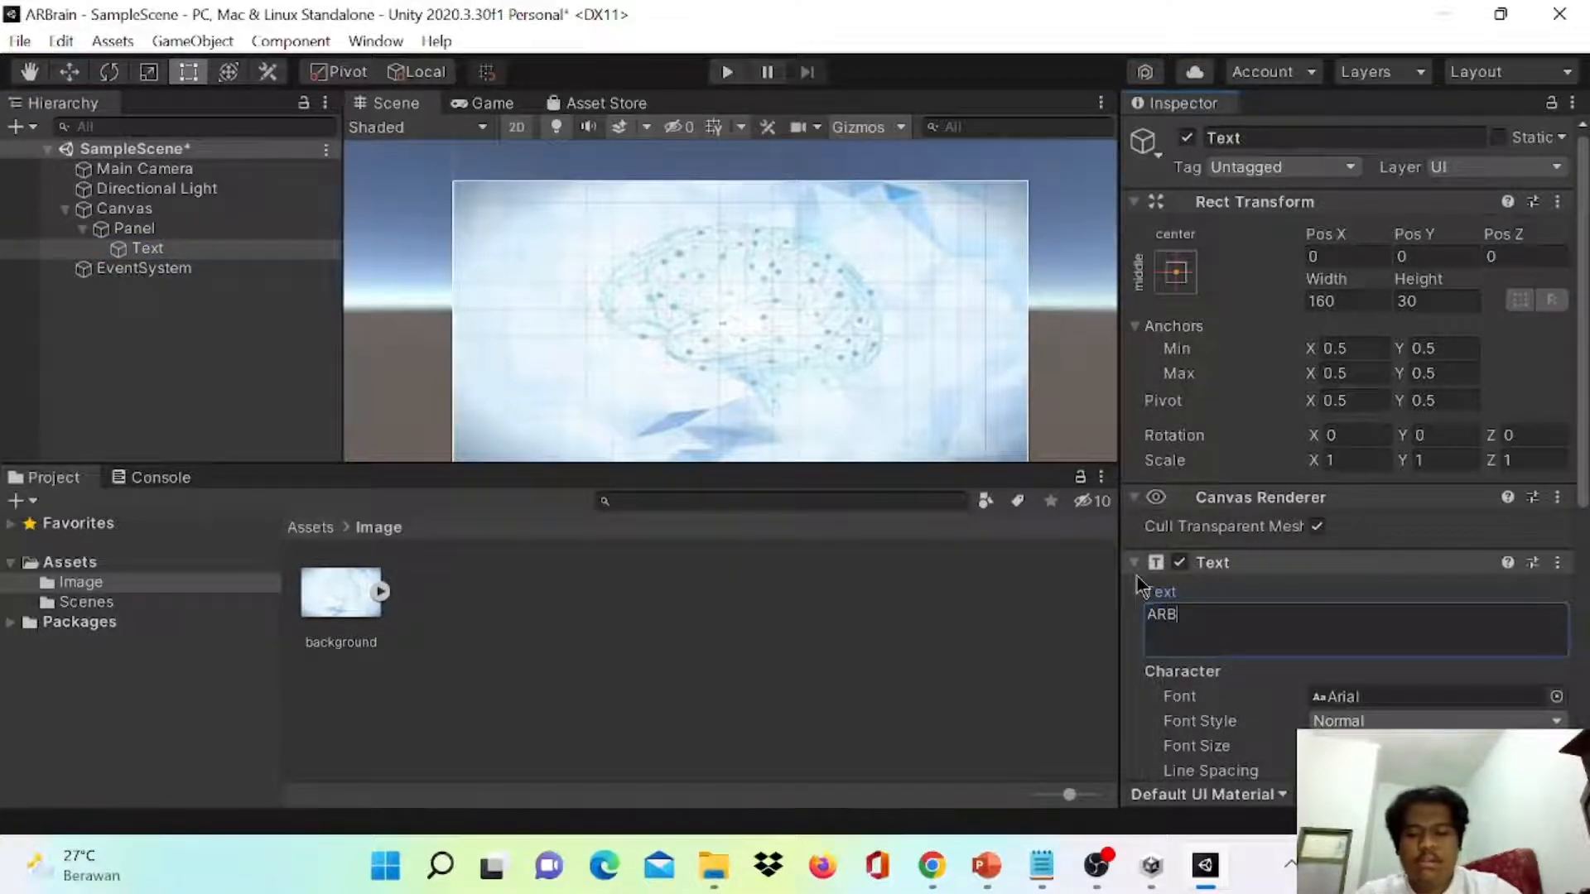
- Scale the ARBrain text up uniformly to about 4.1 and set its font size to 24
left_click(149, 73)
left_click_drag(734, 321, 1077, 429)
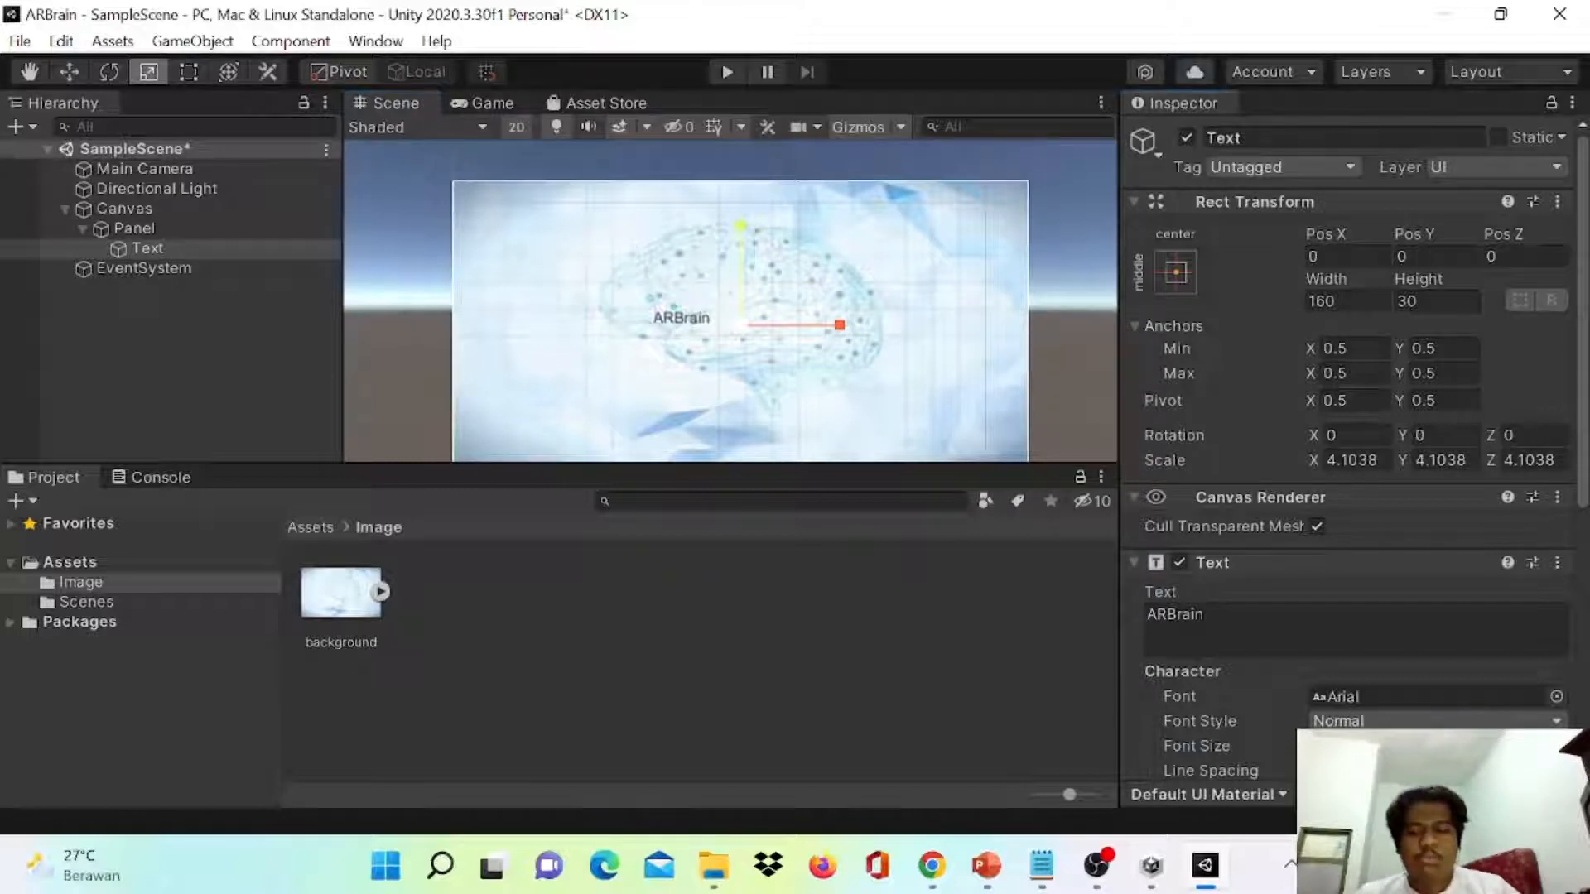
left_click(1437, 746)
type("20")
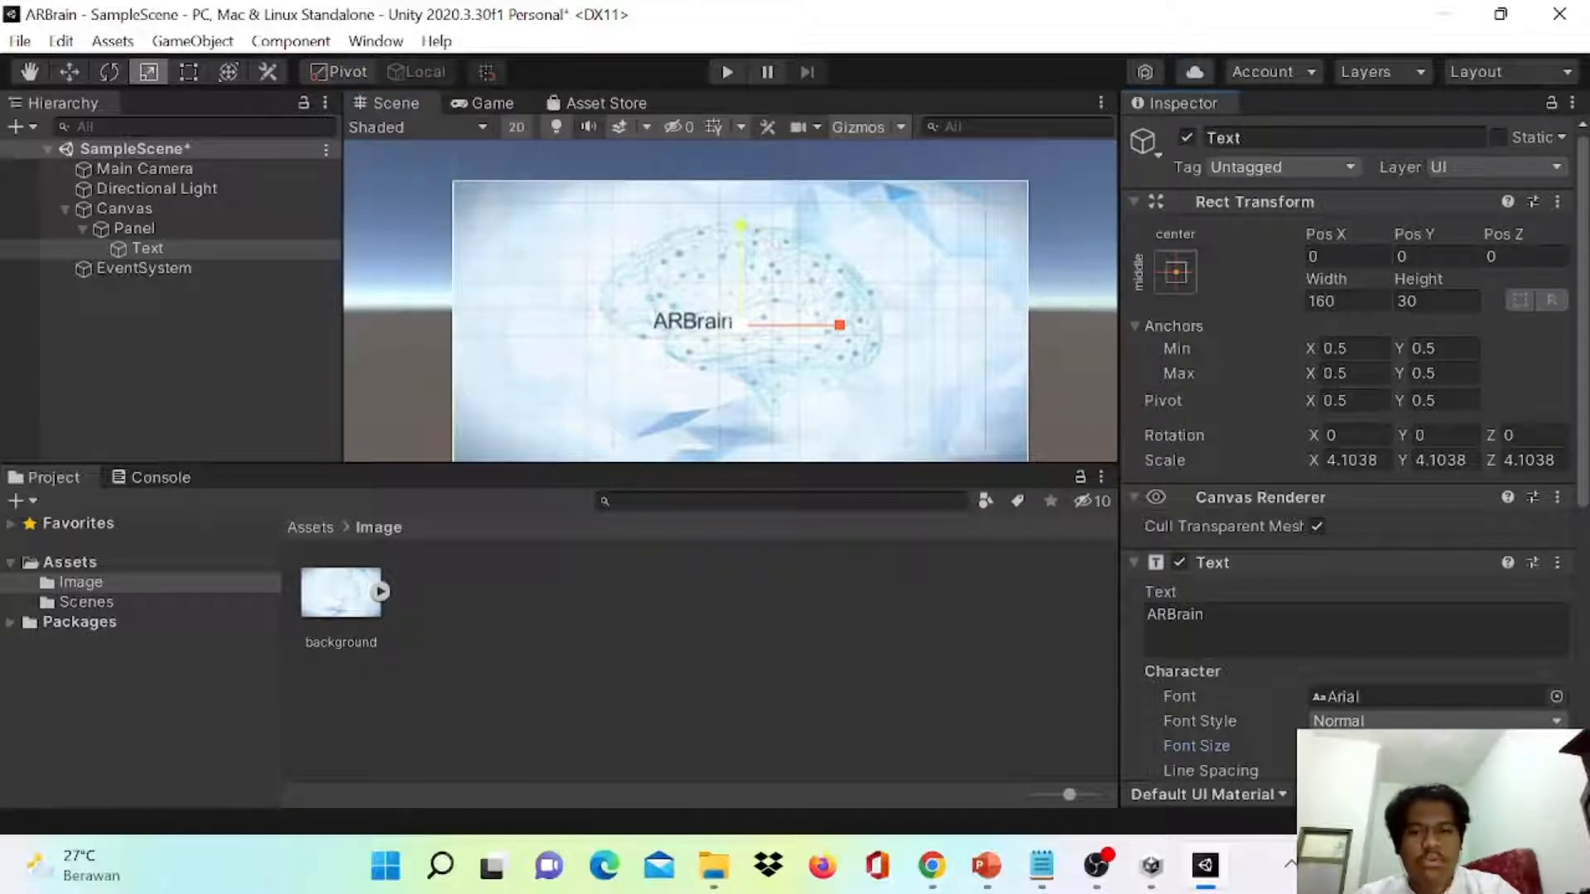
key("BackSpace")
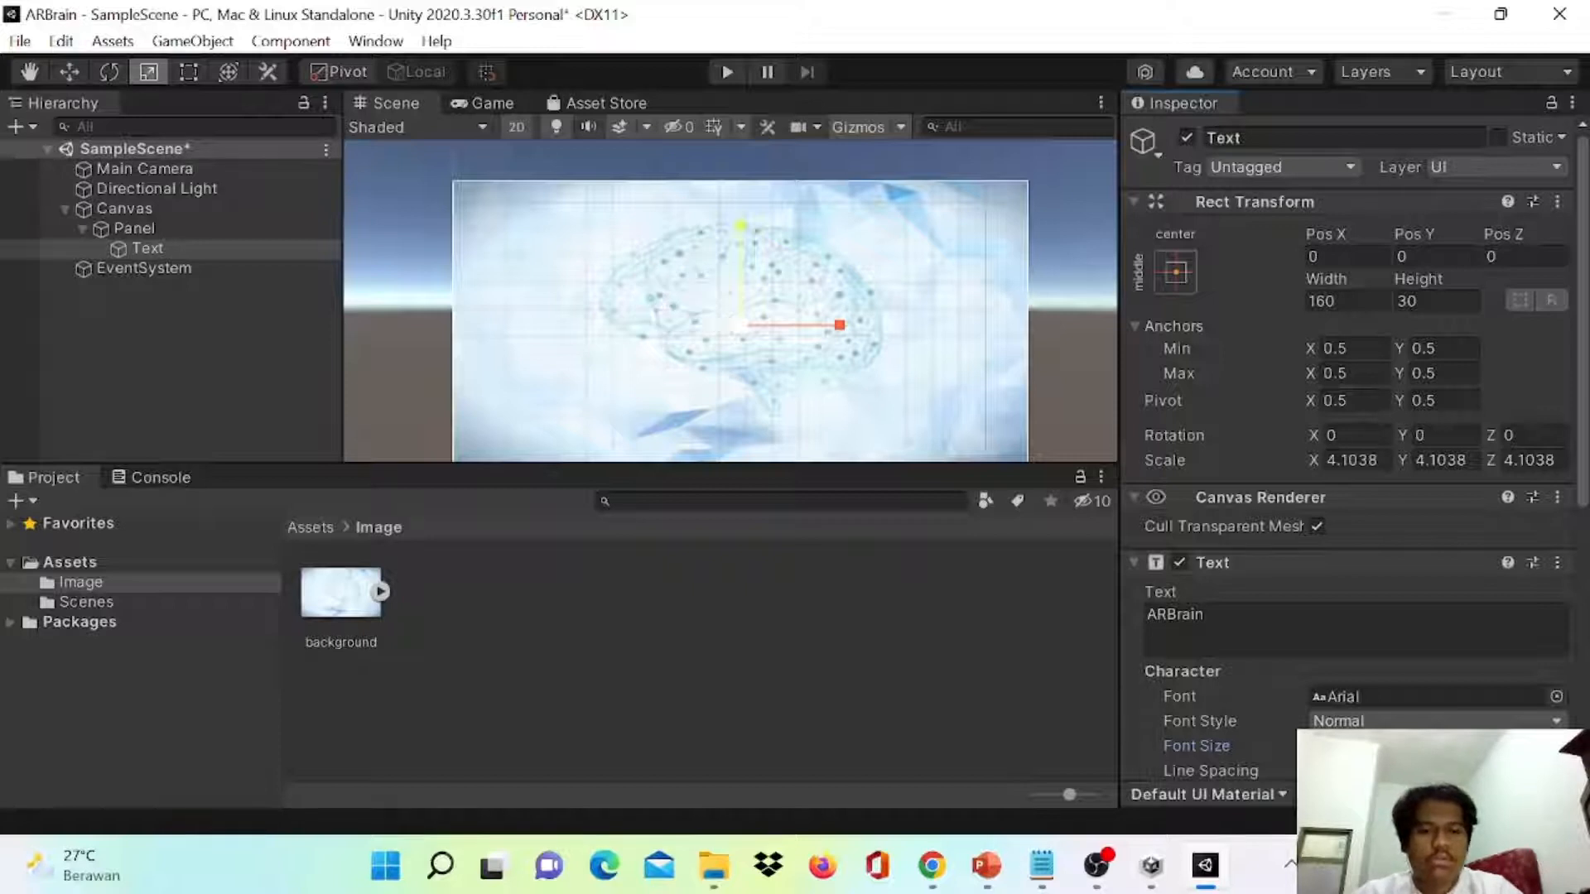
type("4")
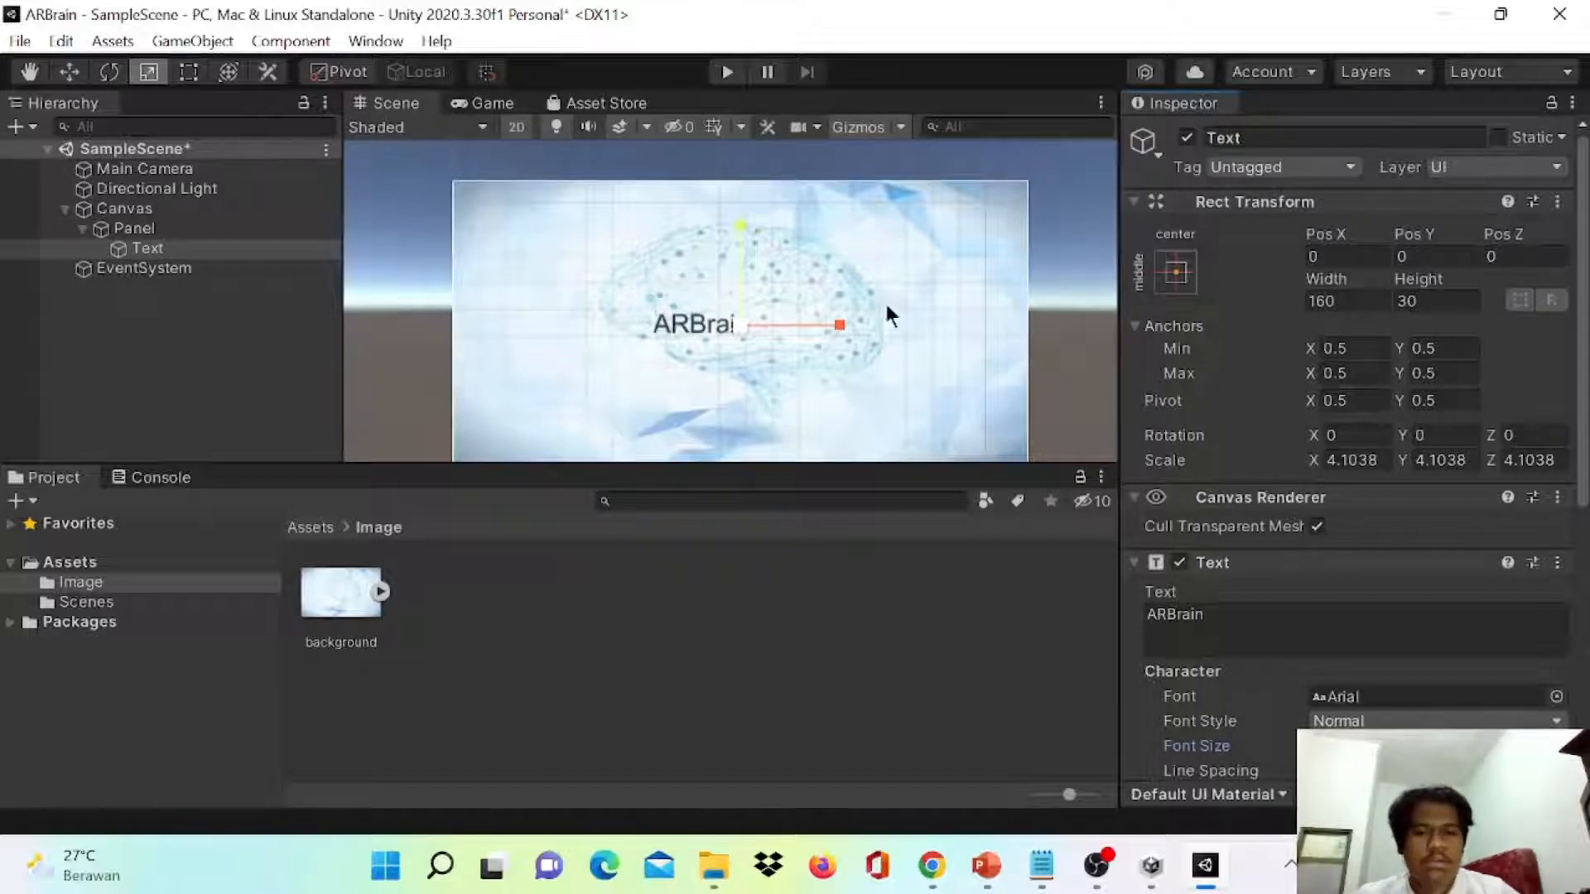
- Make the ARBrain text bold and centre its alignment both horizontally and vertically
scroll(1350, 650, "down", 3)
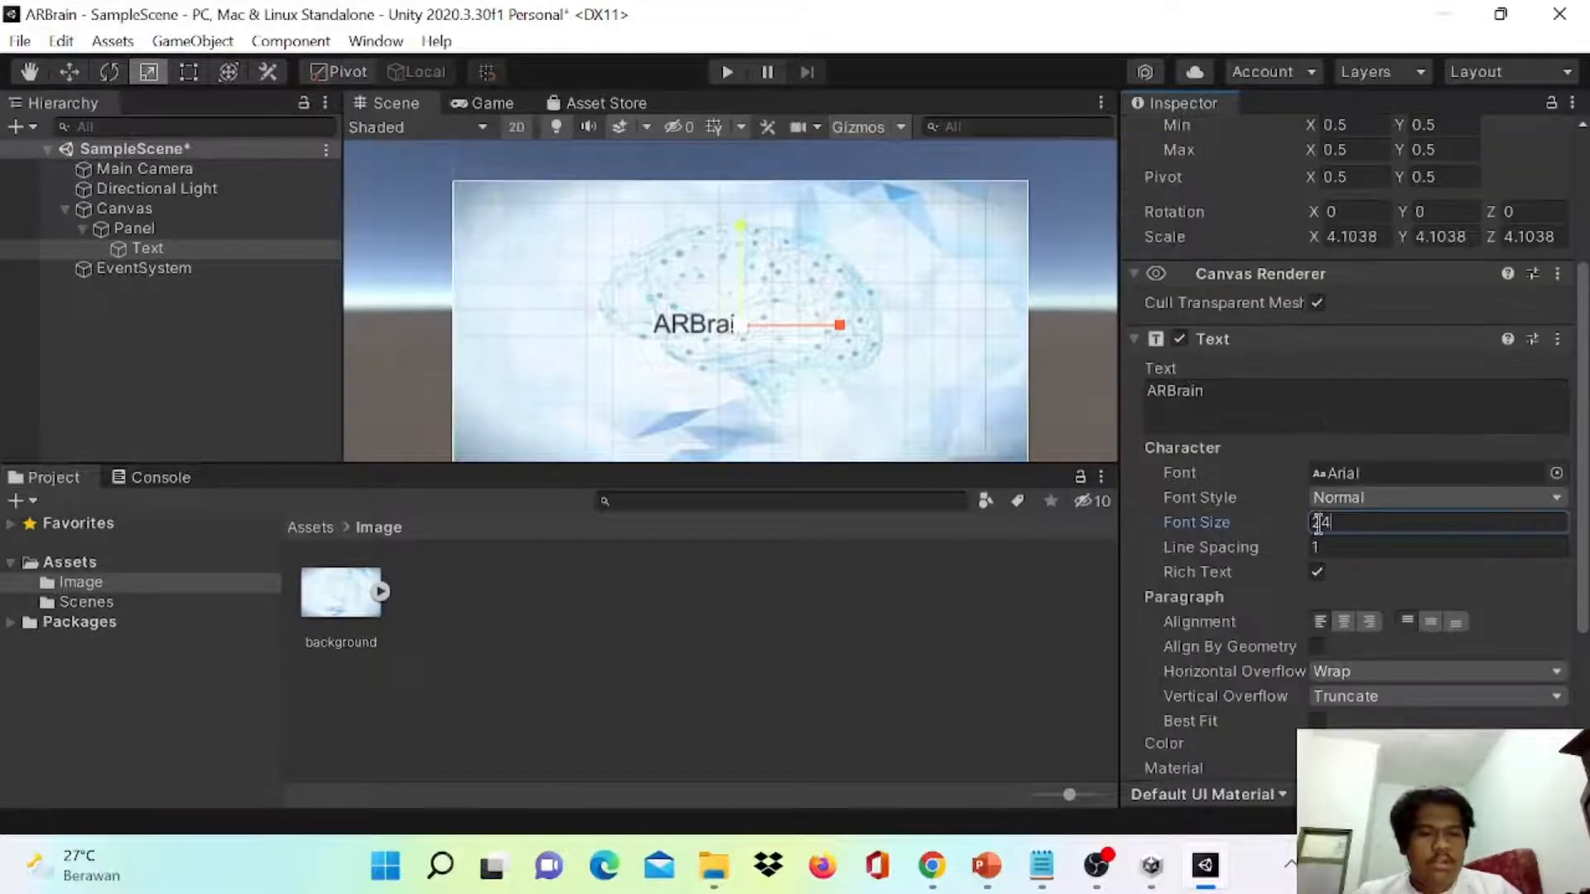
left_click(1339, 498)
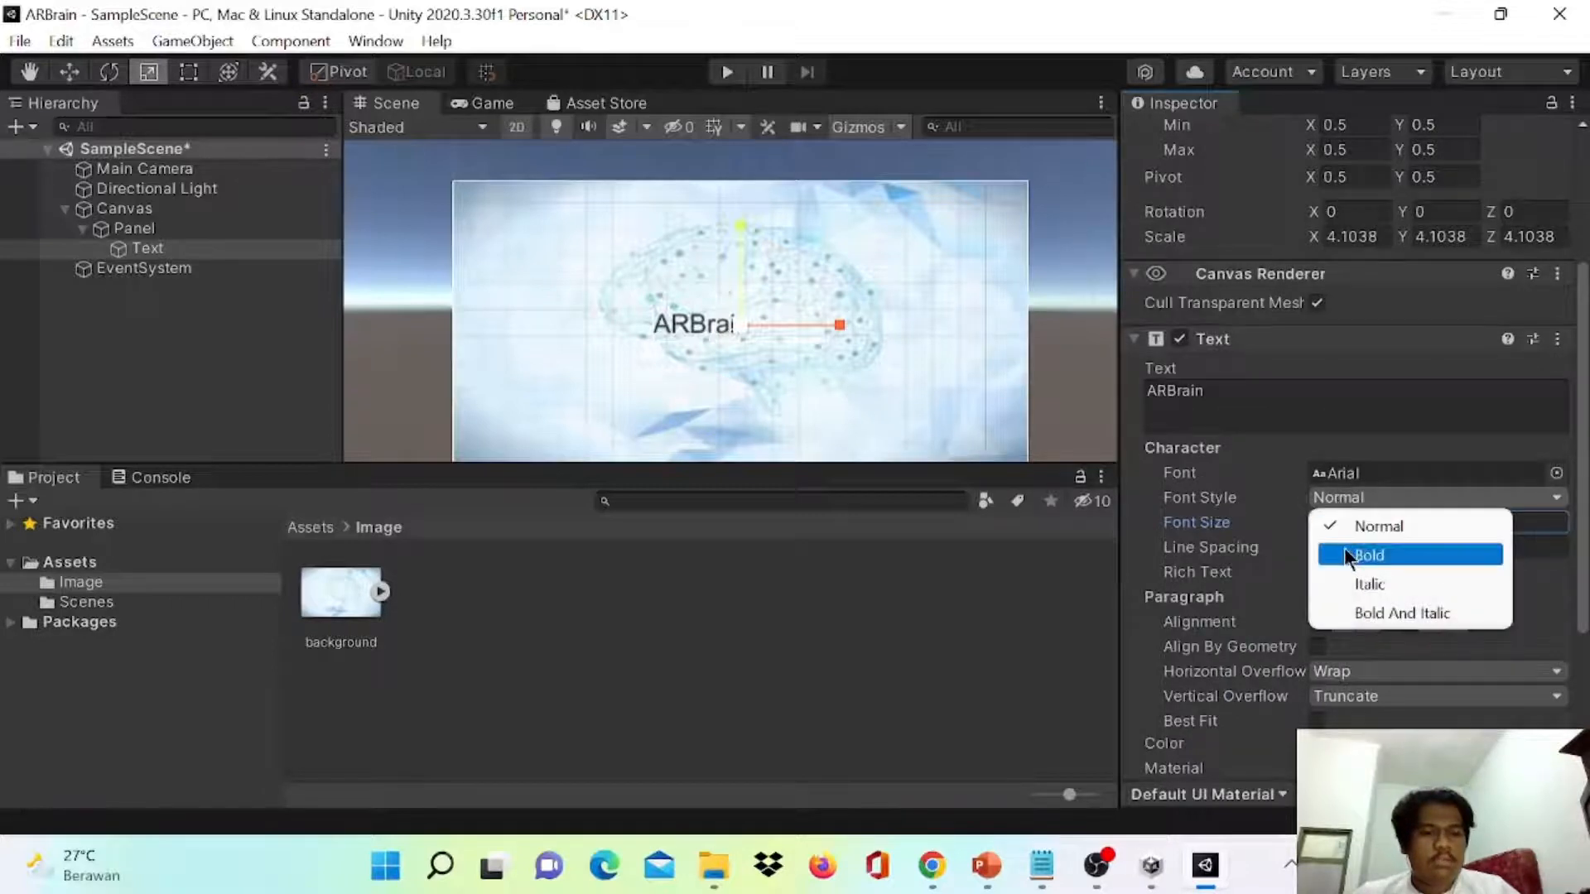
left_click(1362, 553)
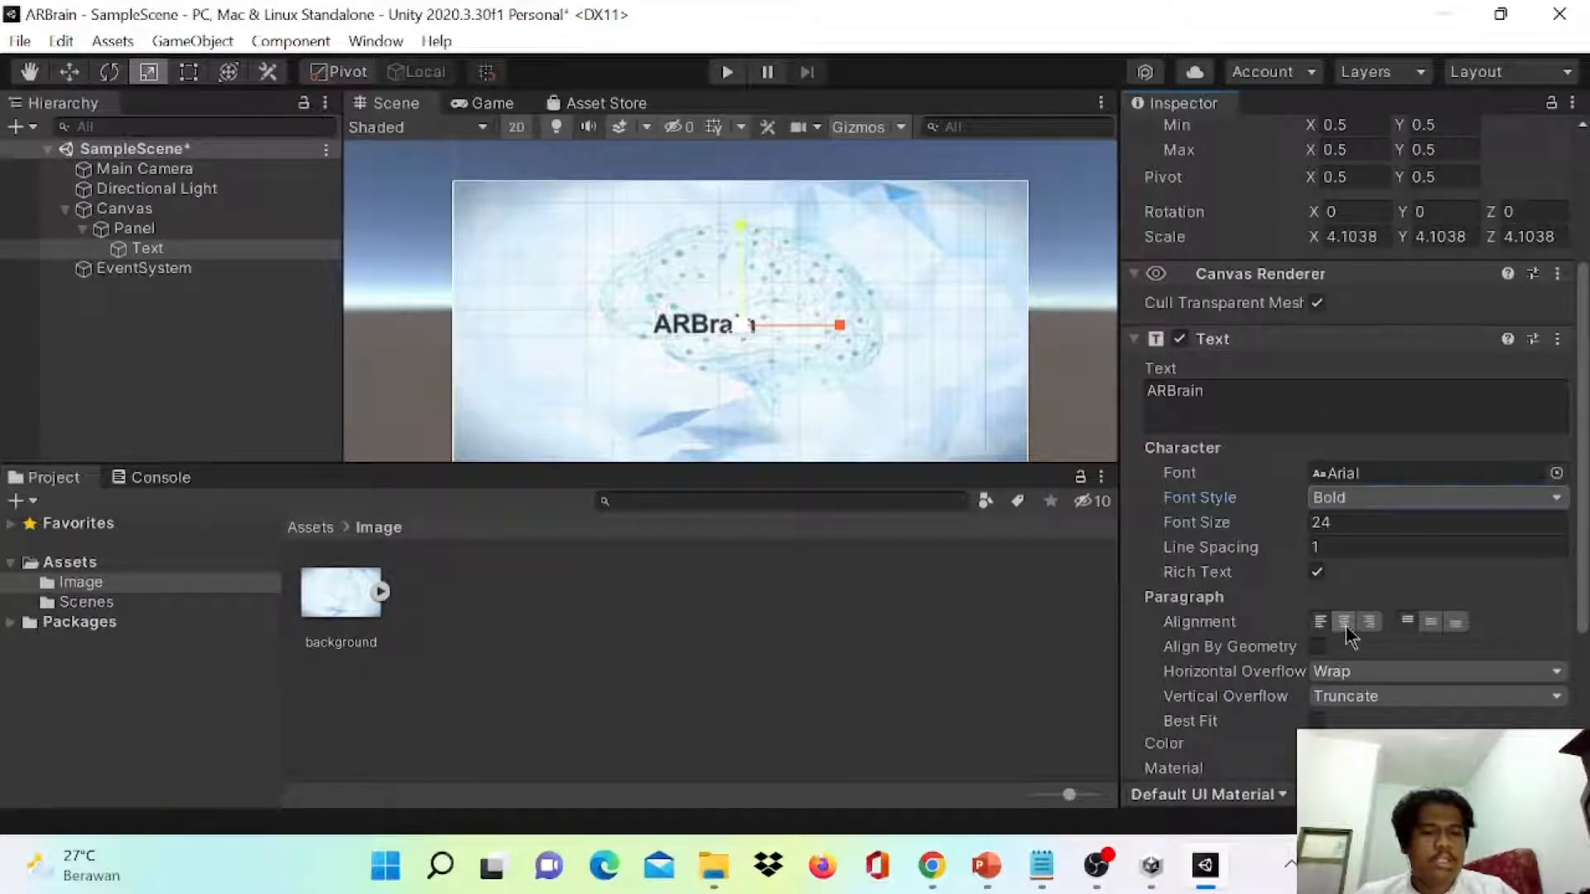
left_click(1345, 628)
left_click(1435, 625)
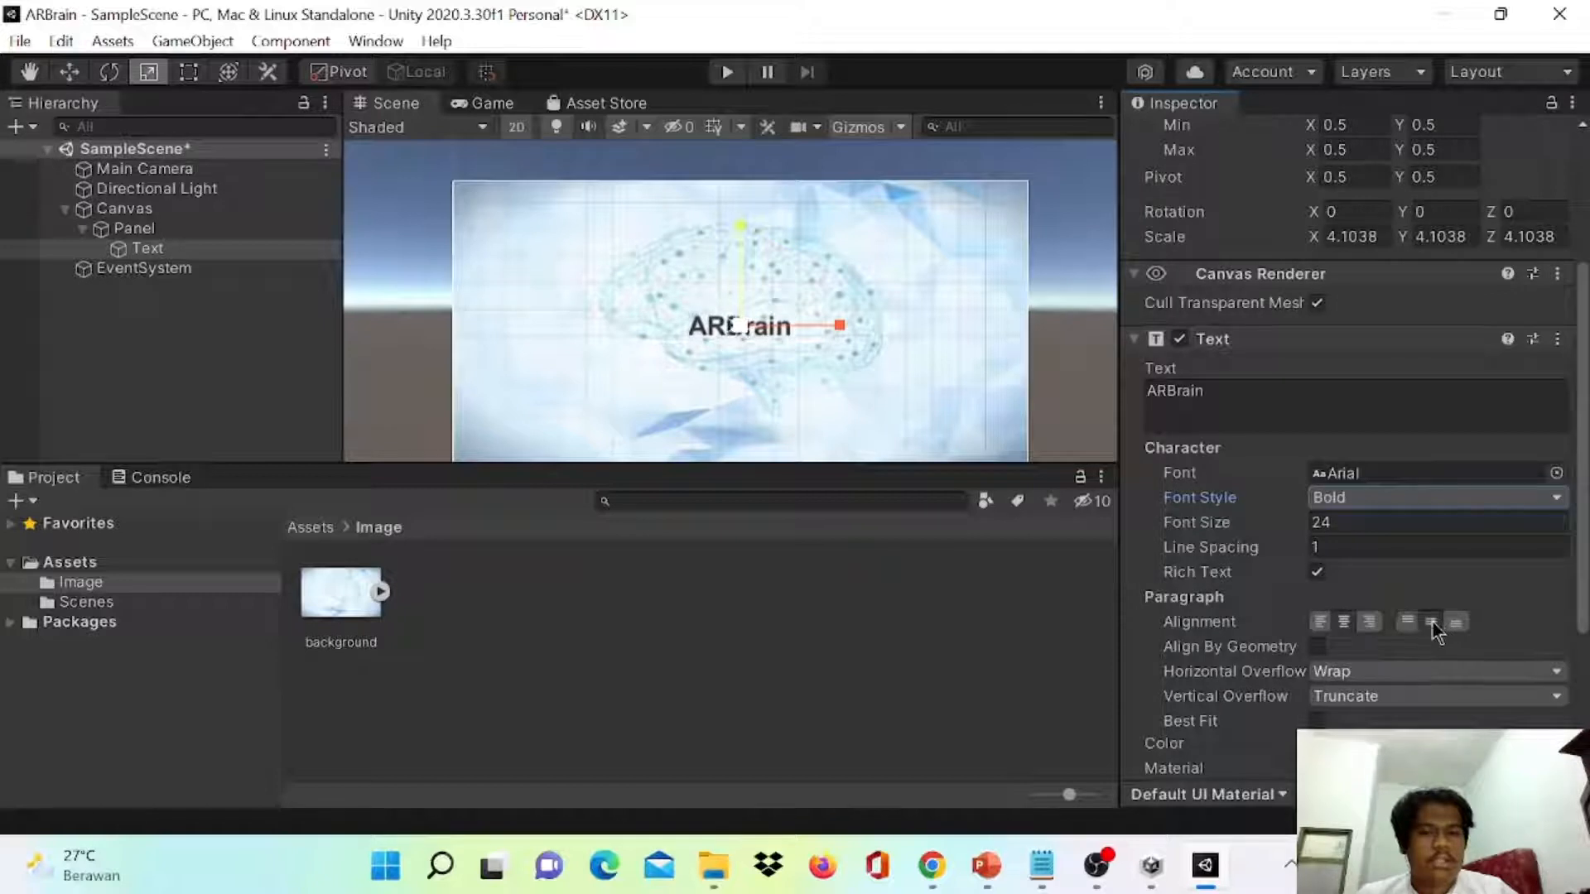
- Move the ARBrain title straight up to the upper edge of the brain drawing and deselect it
key("w")
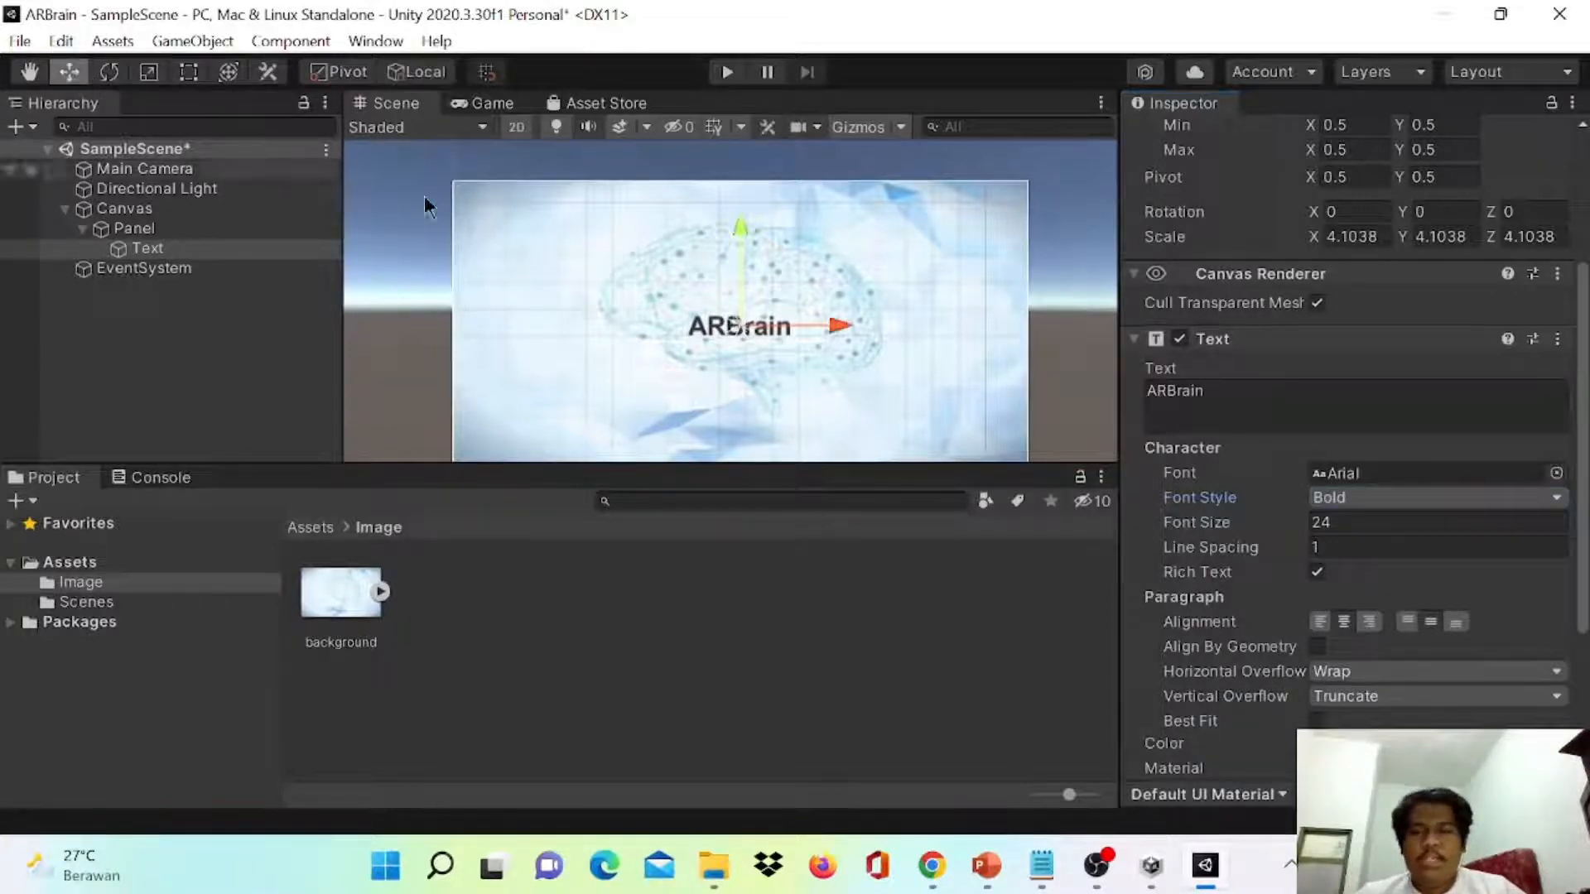
left_click_drag(739, 300, 739, 224)
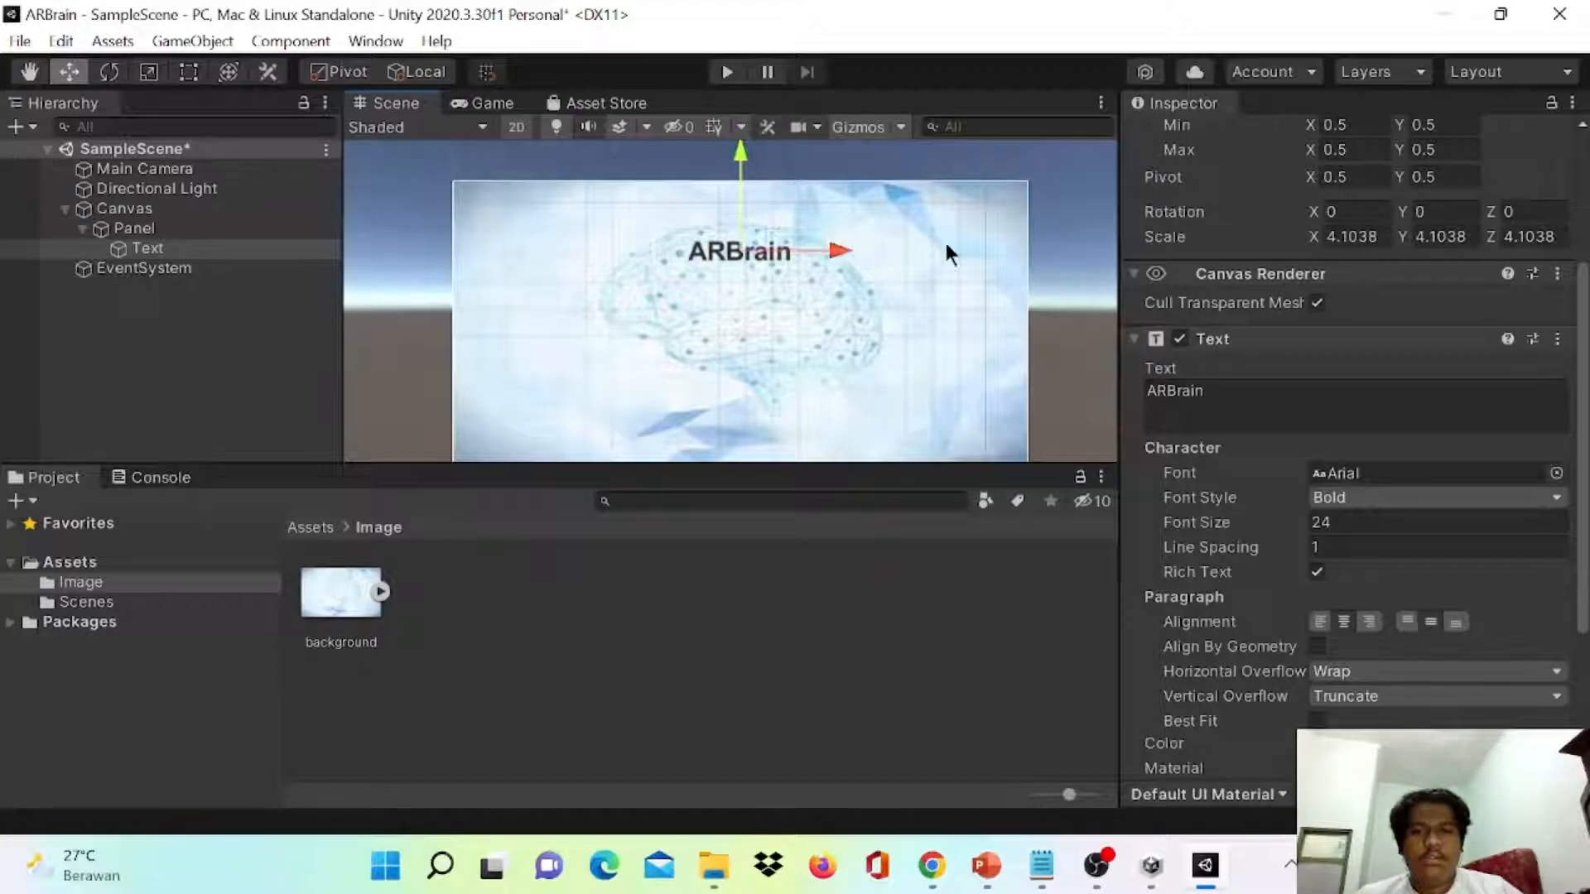
left_click(1041, 222)
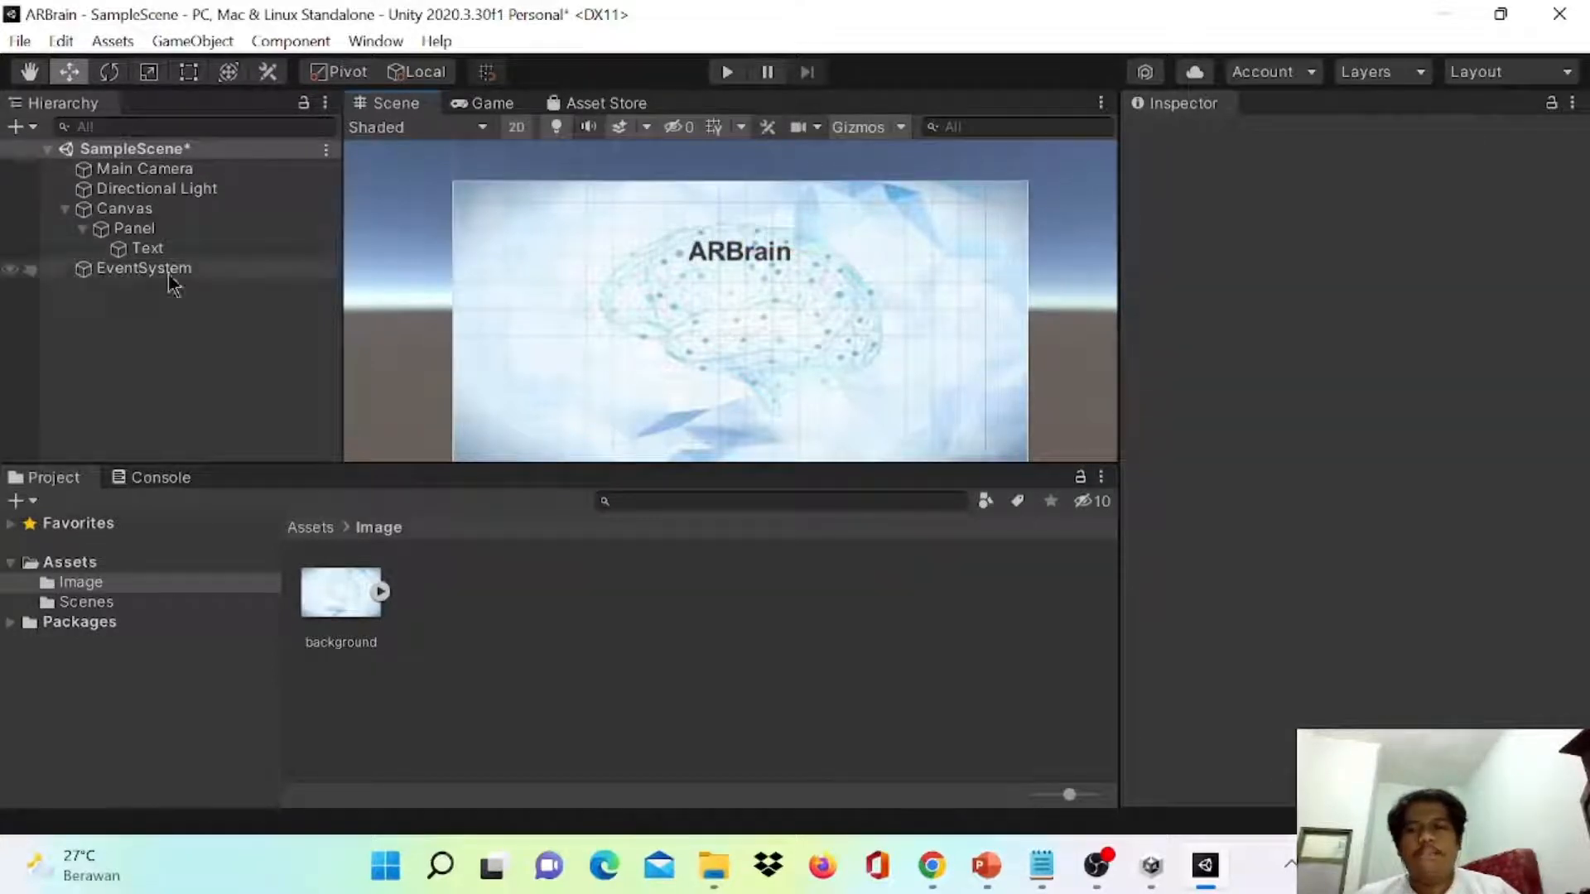
- Add a standard UI Button as a child of the Panel
left_click(121, 230)
right_click(122, 232)
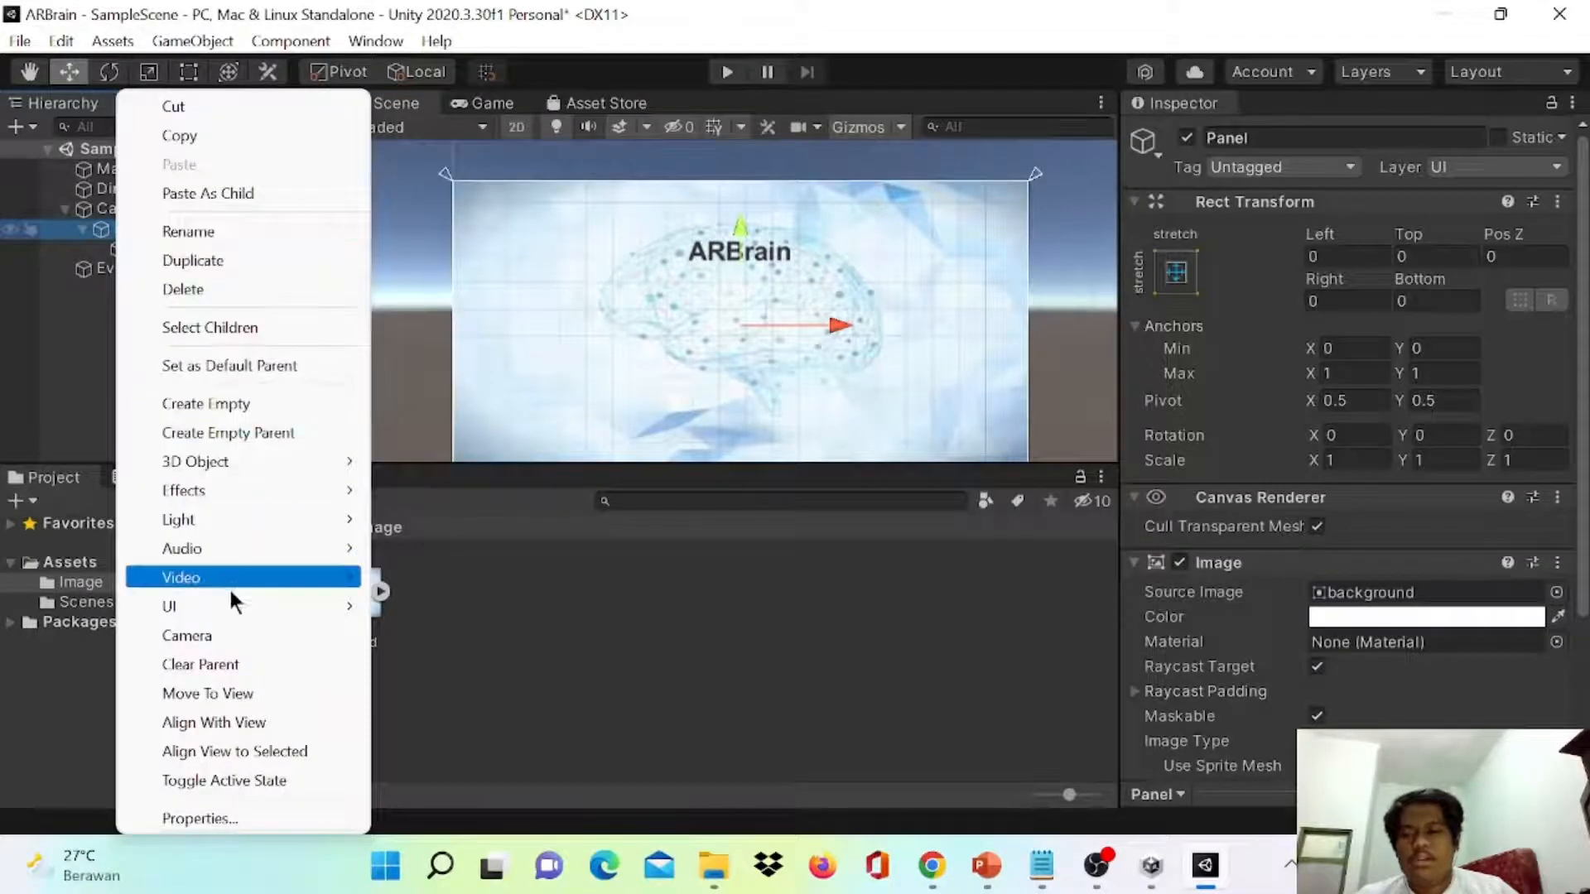
mouse_move(231, 602)
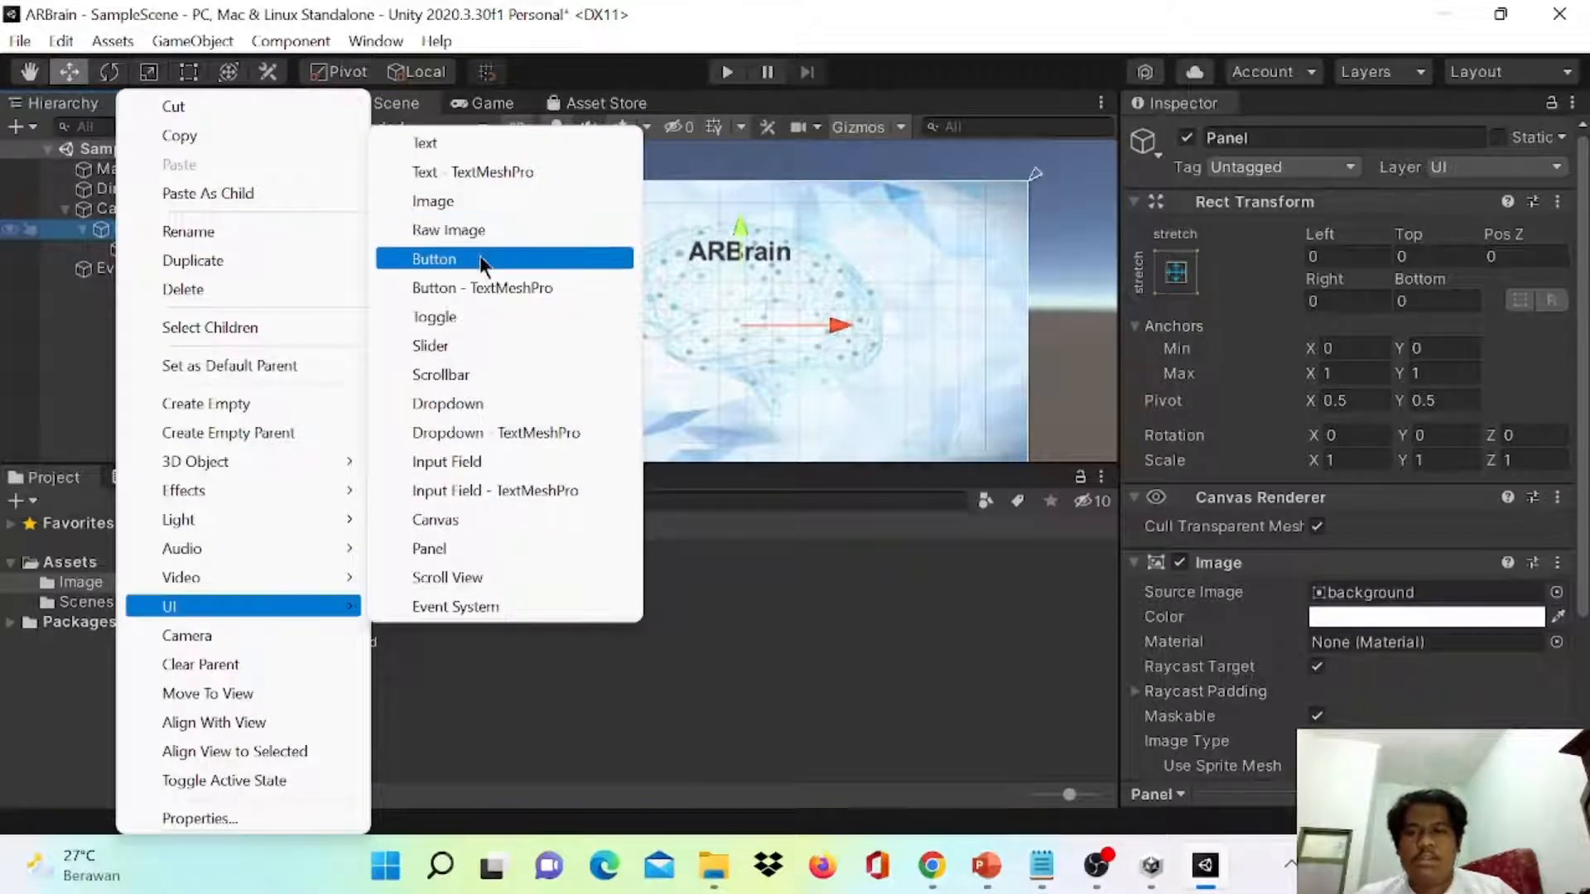
left_click(434, 259)
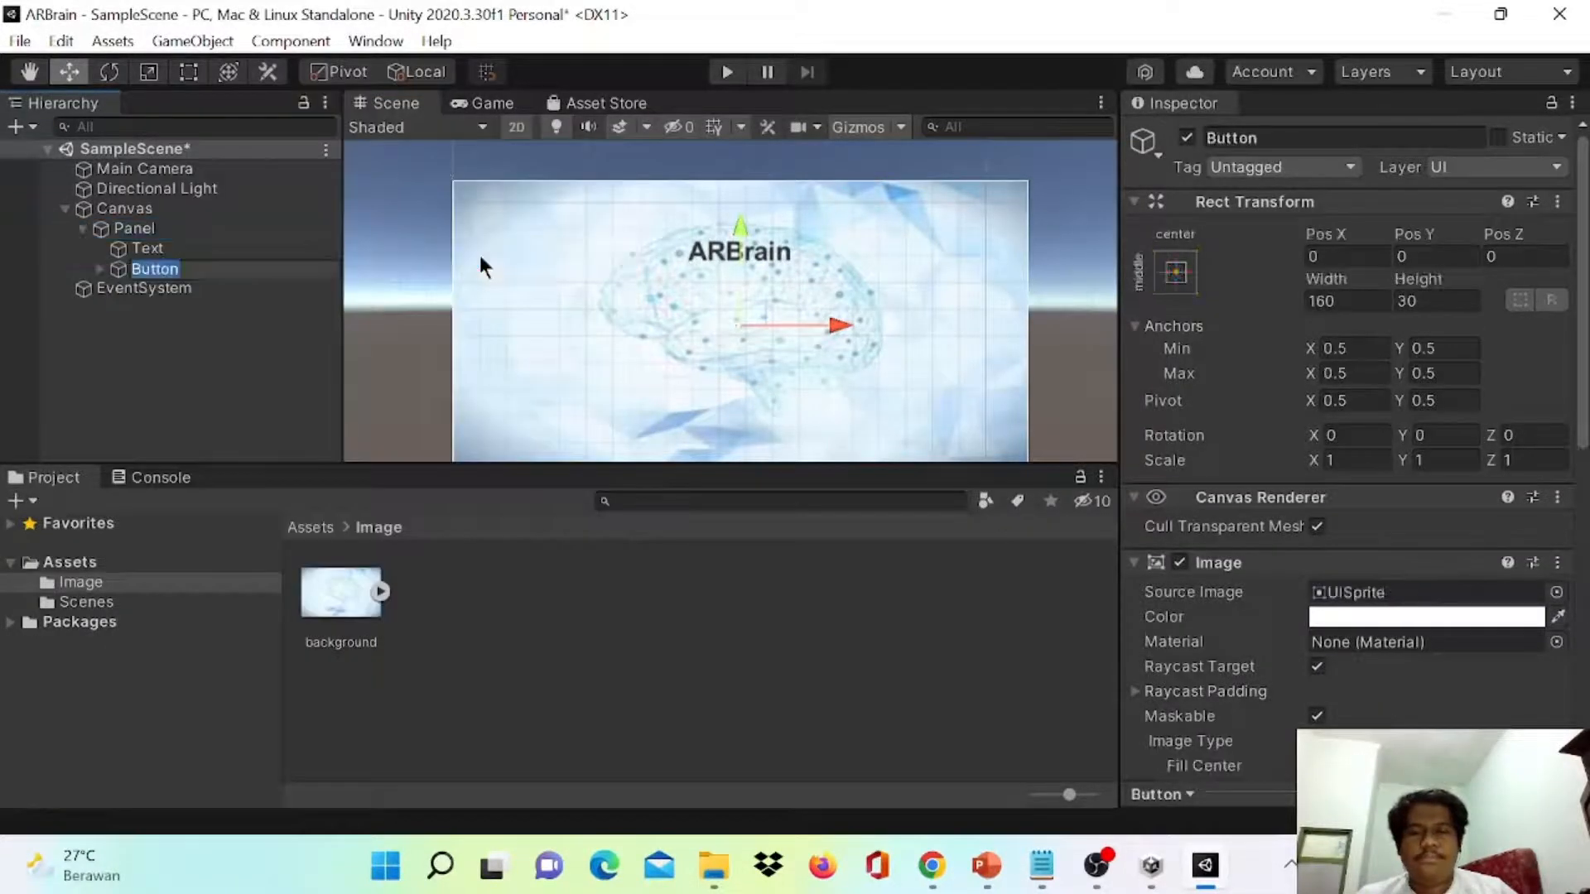
- Change the label of the button's child Text to AR Camera
left_click(103, 271)
left_click(99, 269)
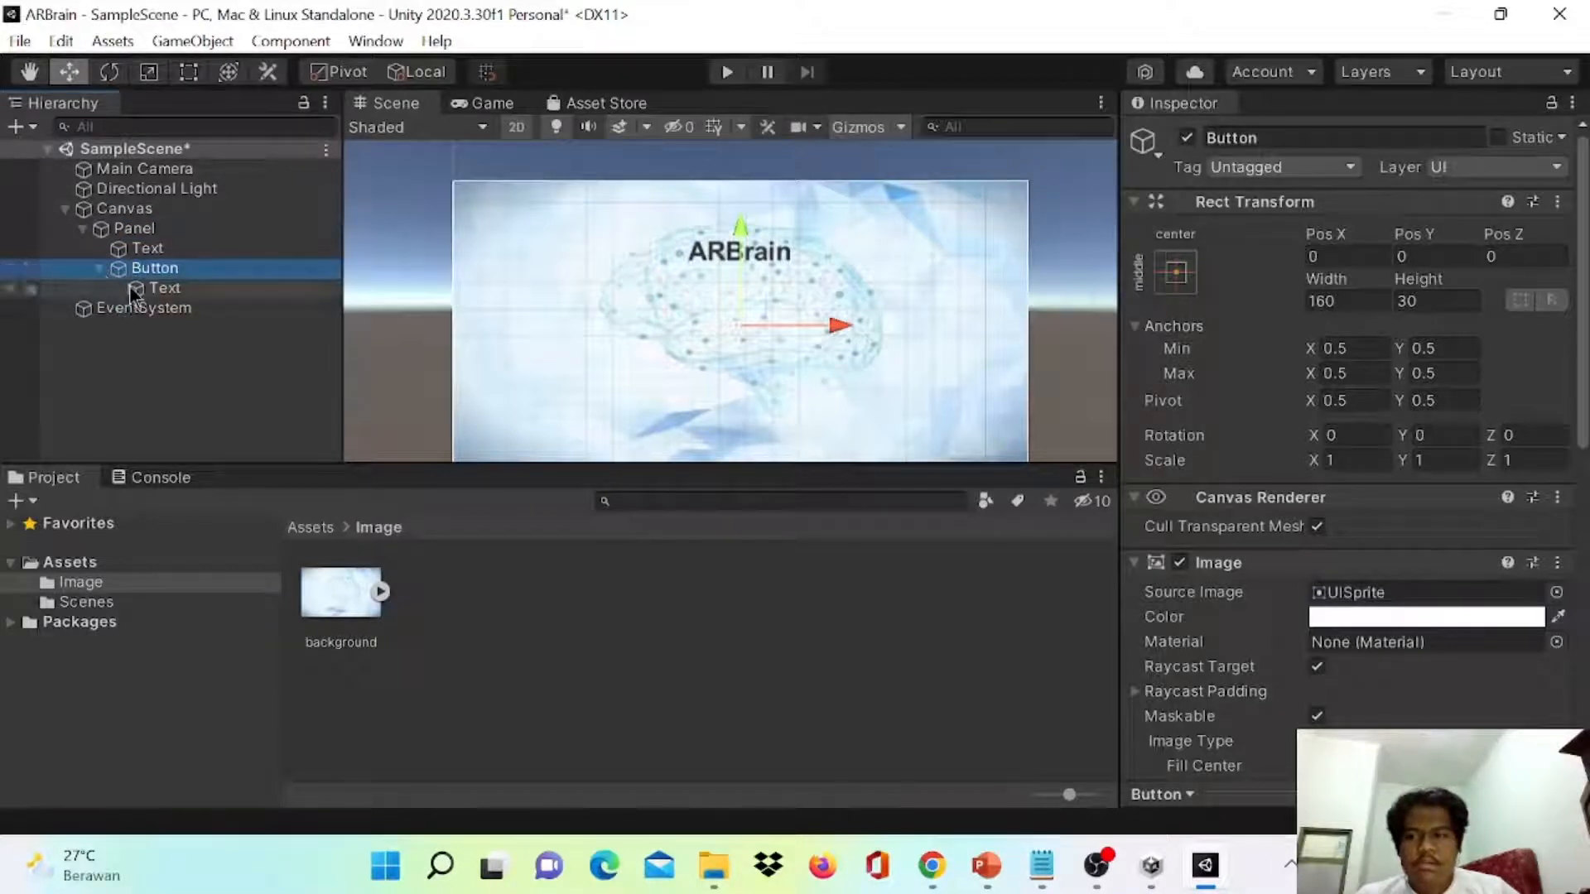
left_click(137, 290)
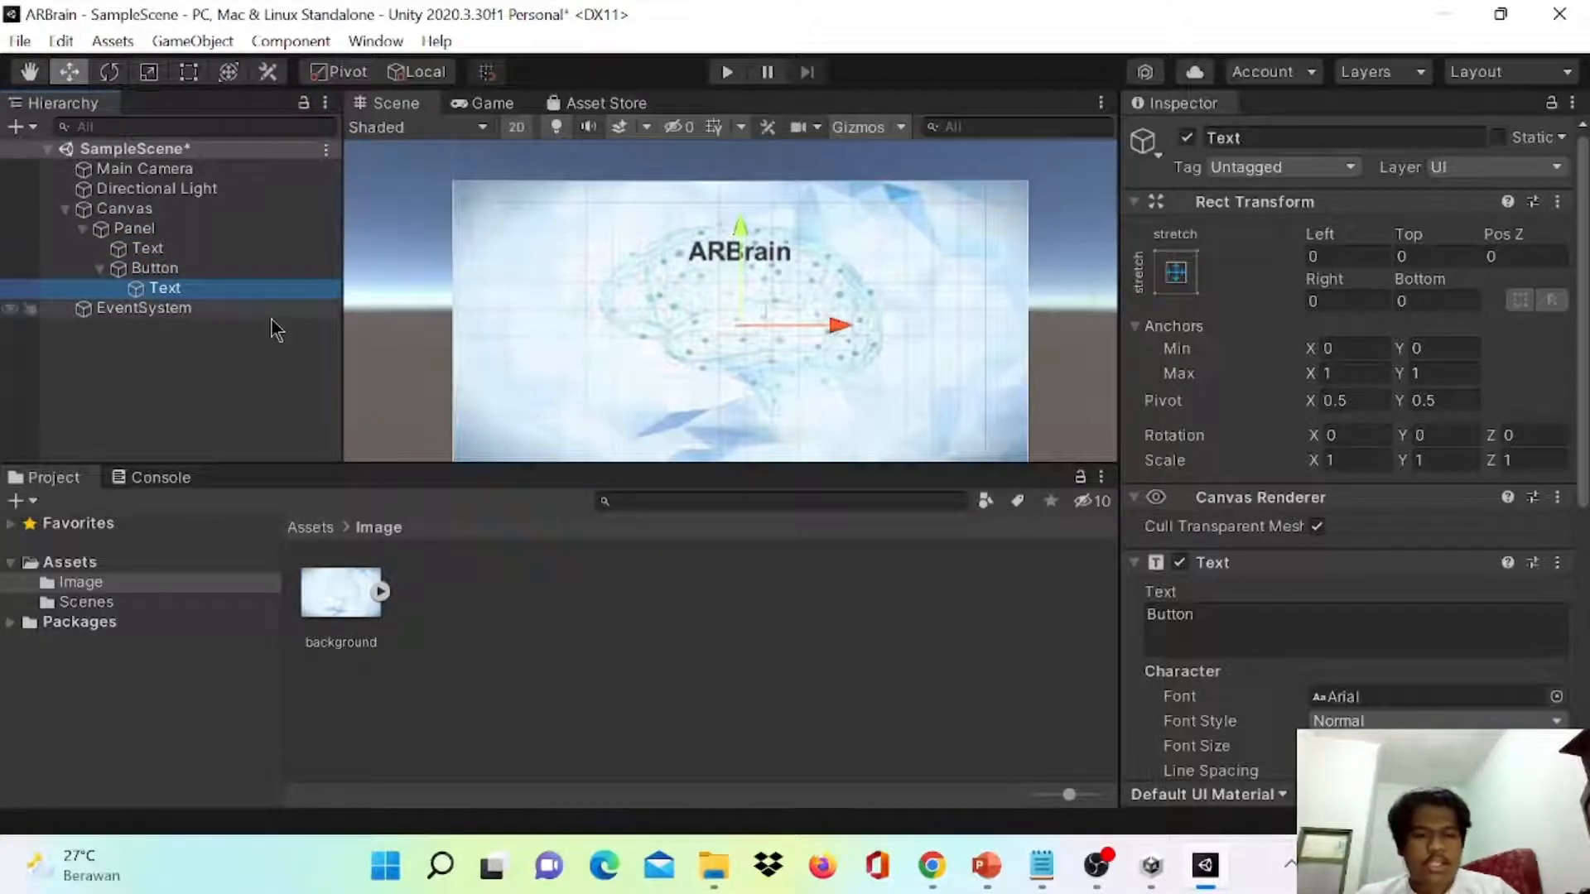
double_click(1186, 619)
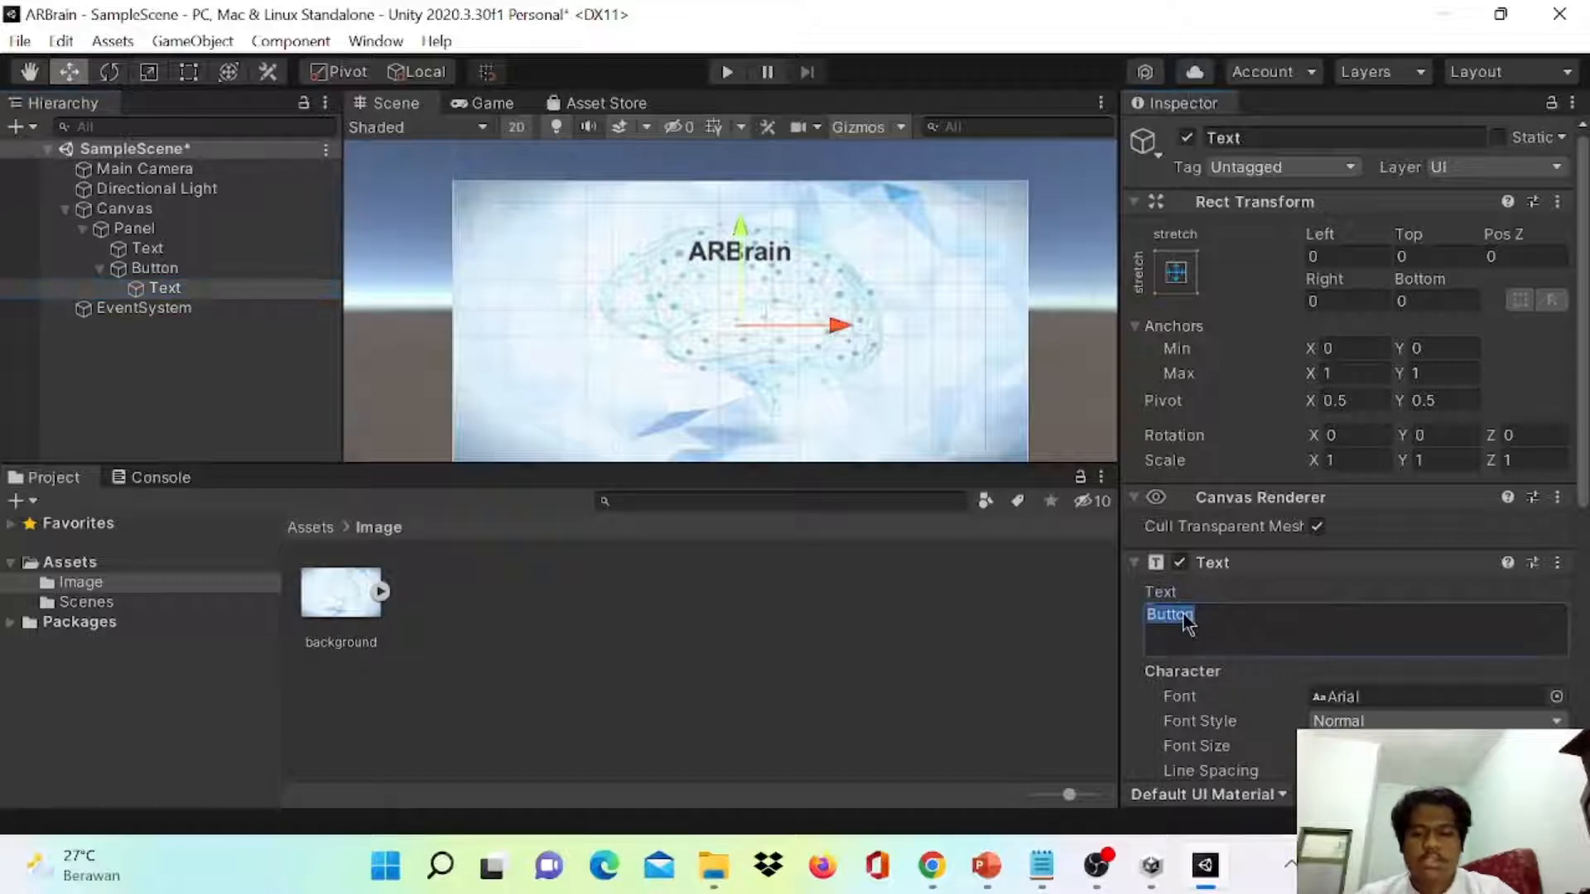
type("AR Camera")
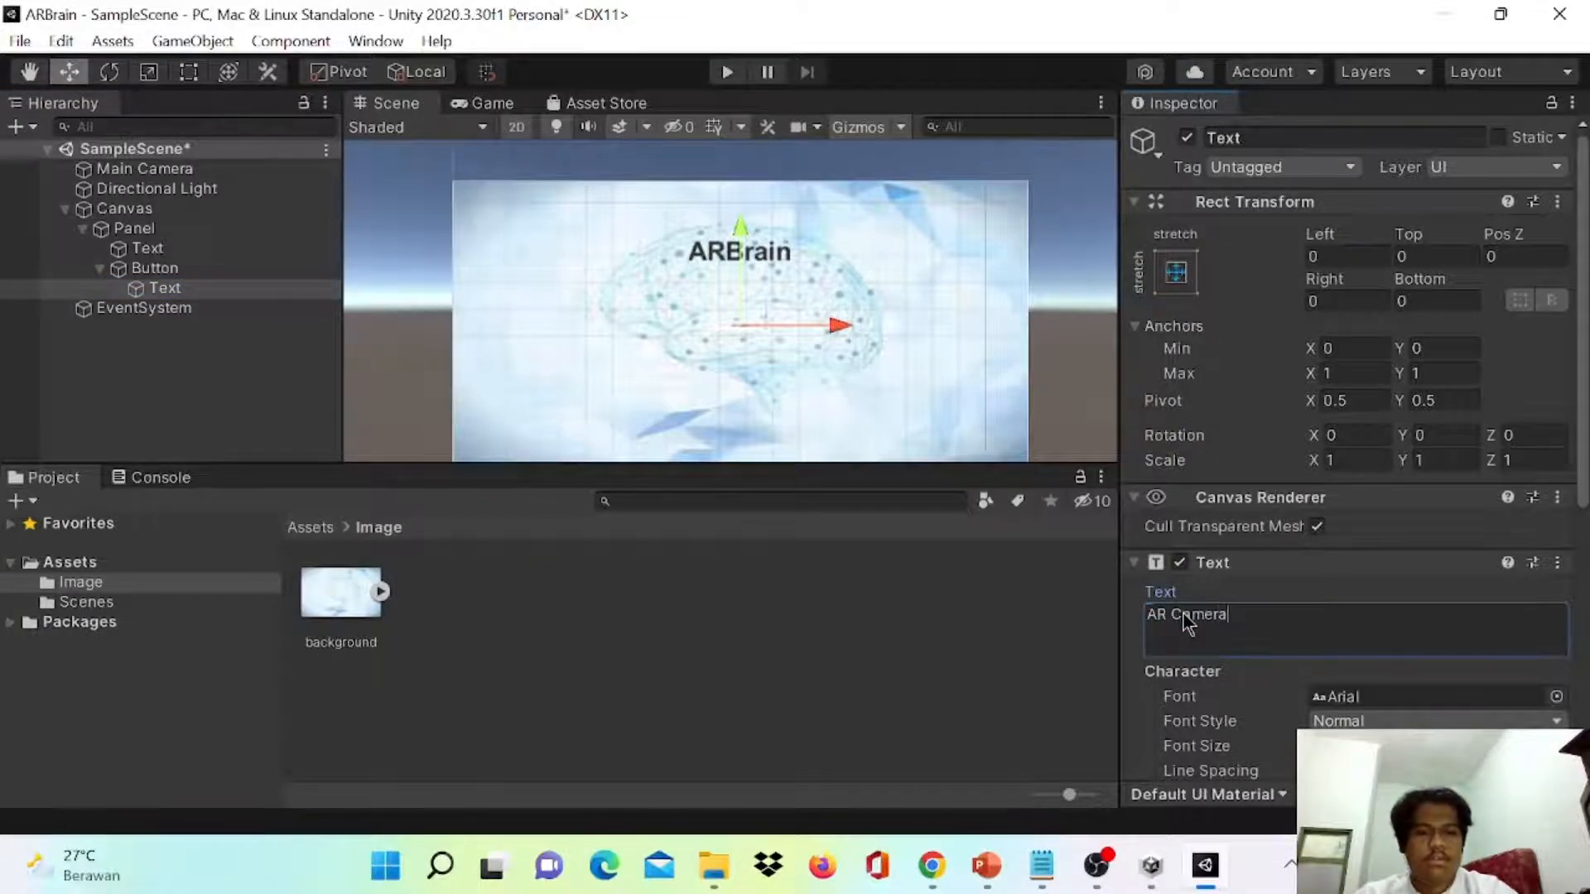
scroll(1374, 621, "down", 5)
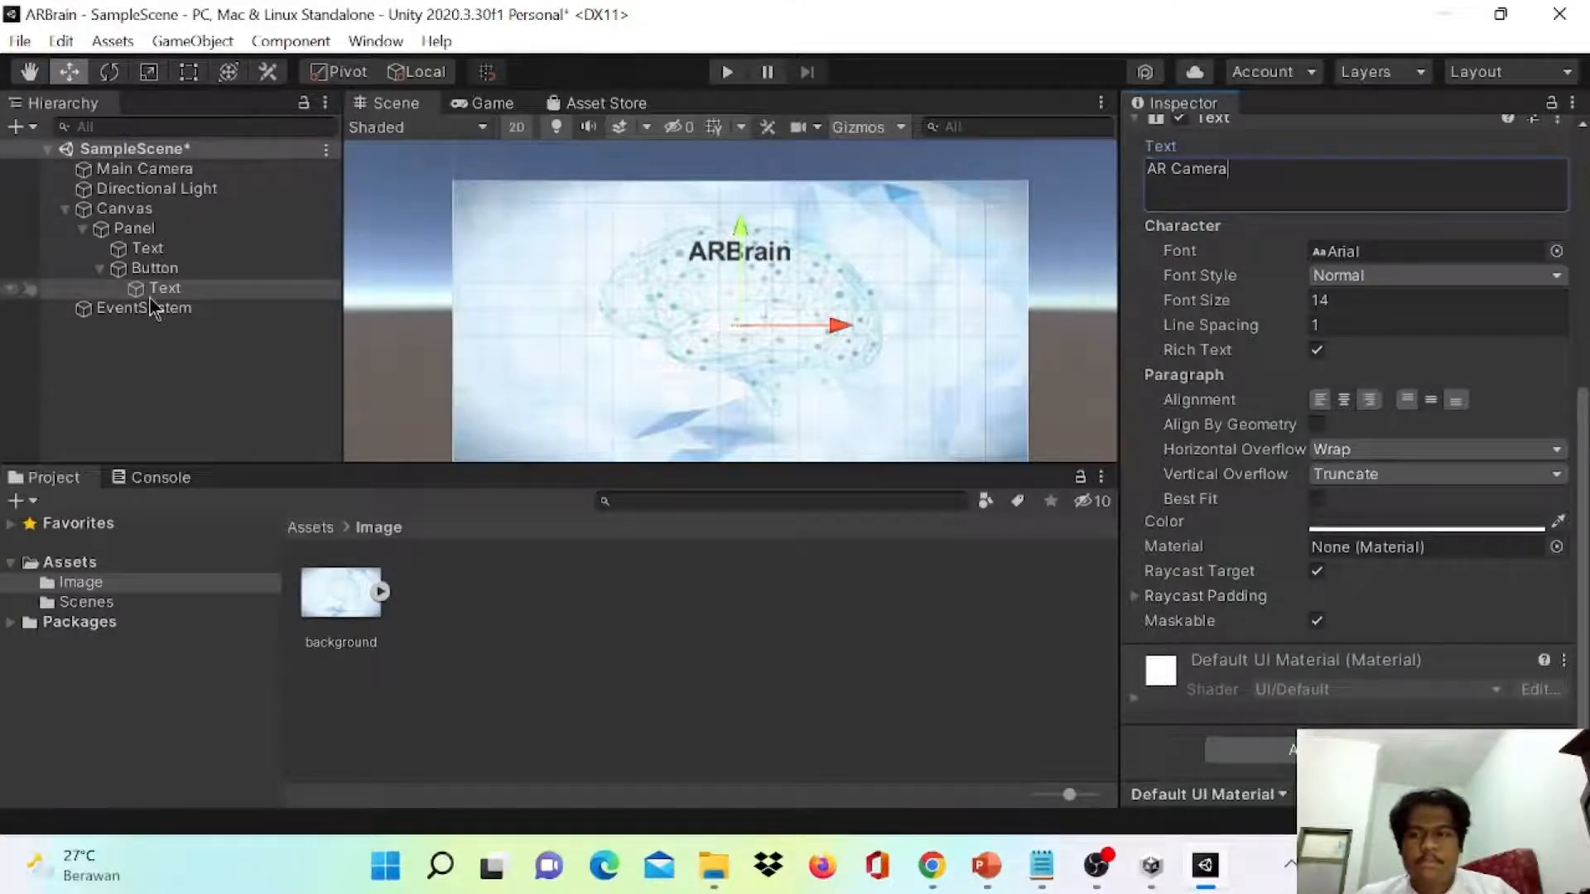
- Set the button's image colour to light cyan, hexadecimal 7AF4FF
left_click(147, 271)
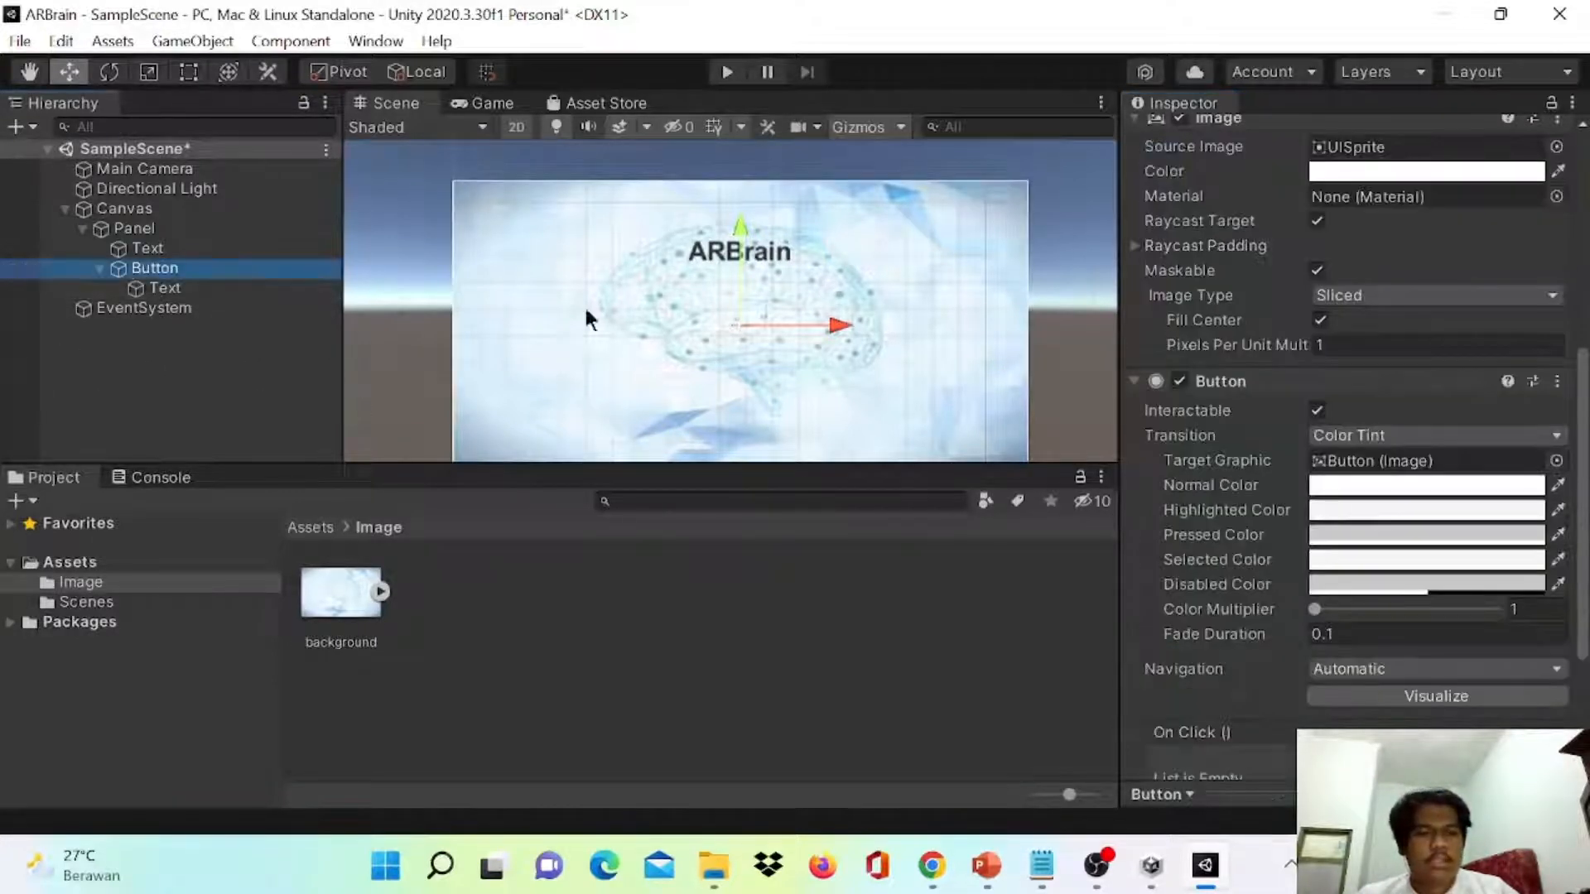
left_click(1418, 171)
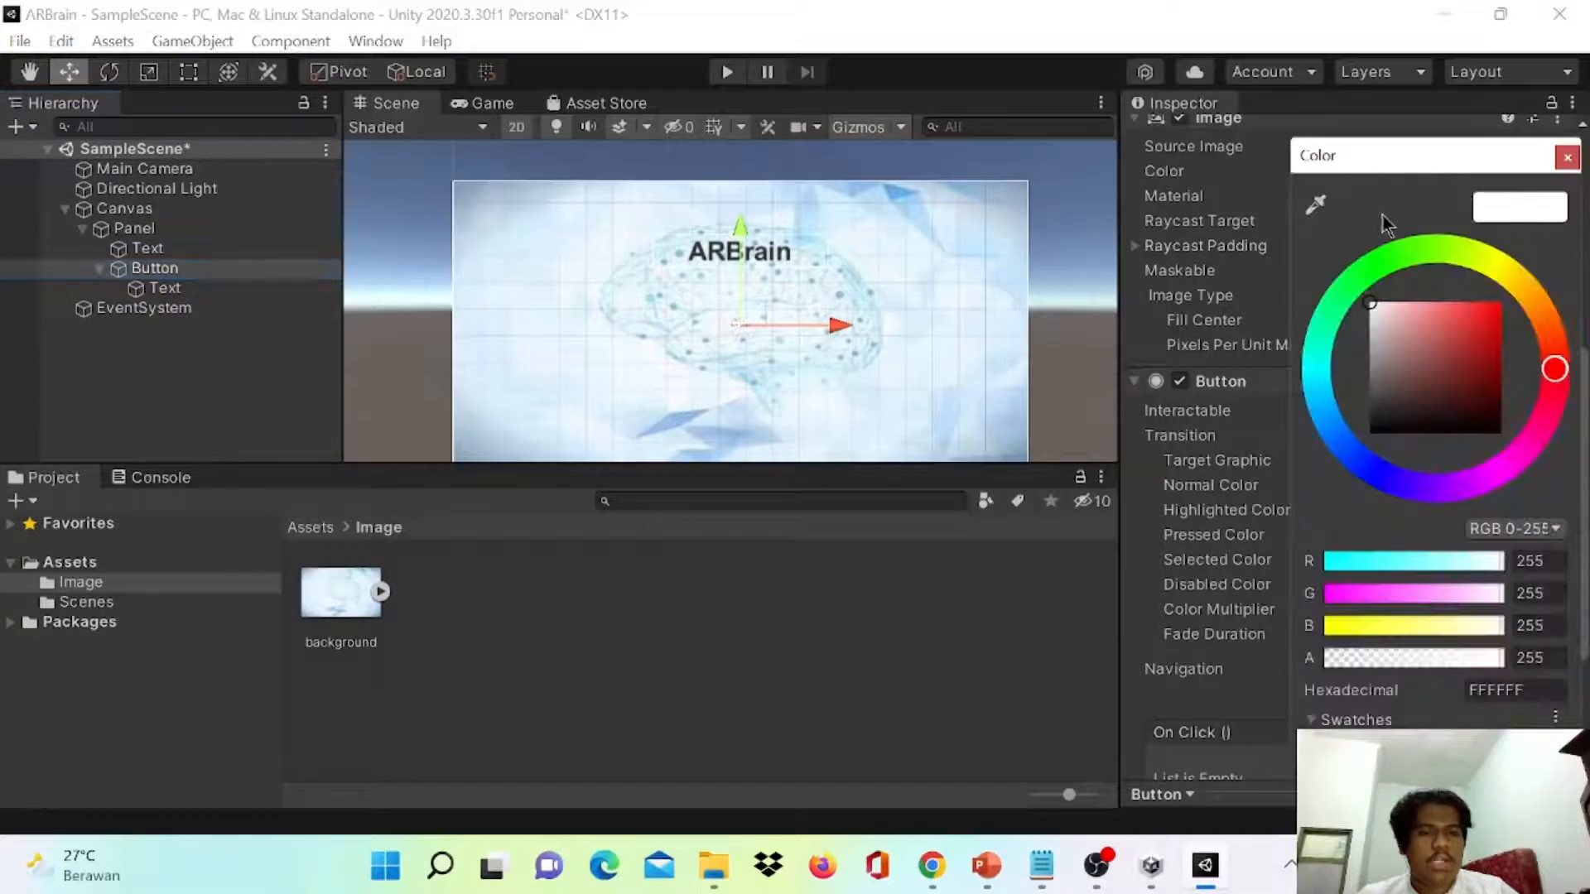
mouse_move(1319, 365)
left_mouse_down()
mouse_move(1328, 384)
mouse_move(1340, 360)
left_mouse_up()
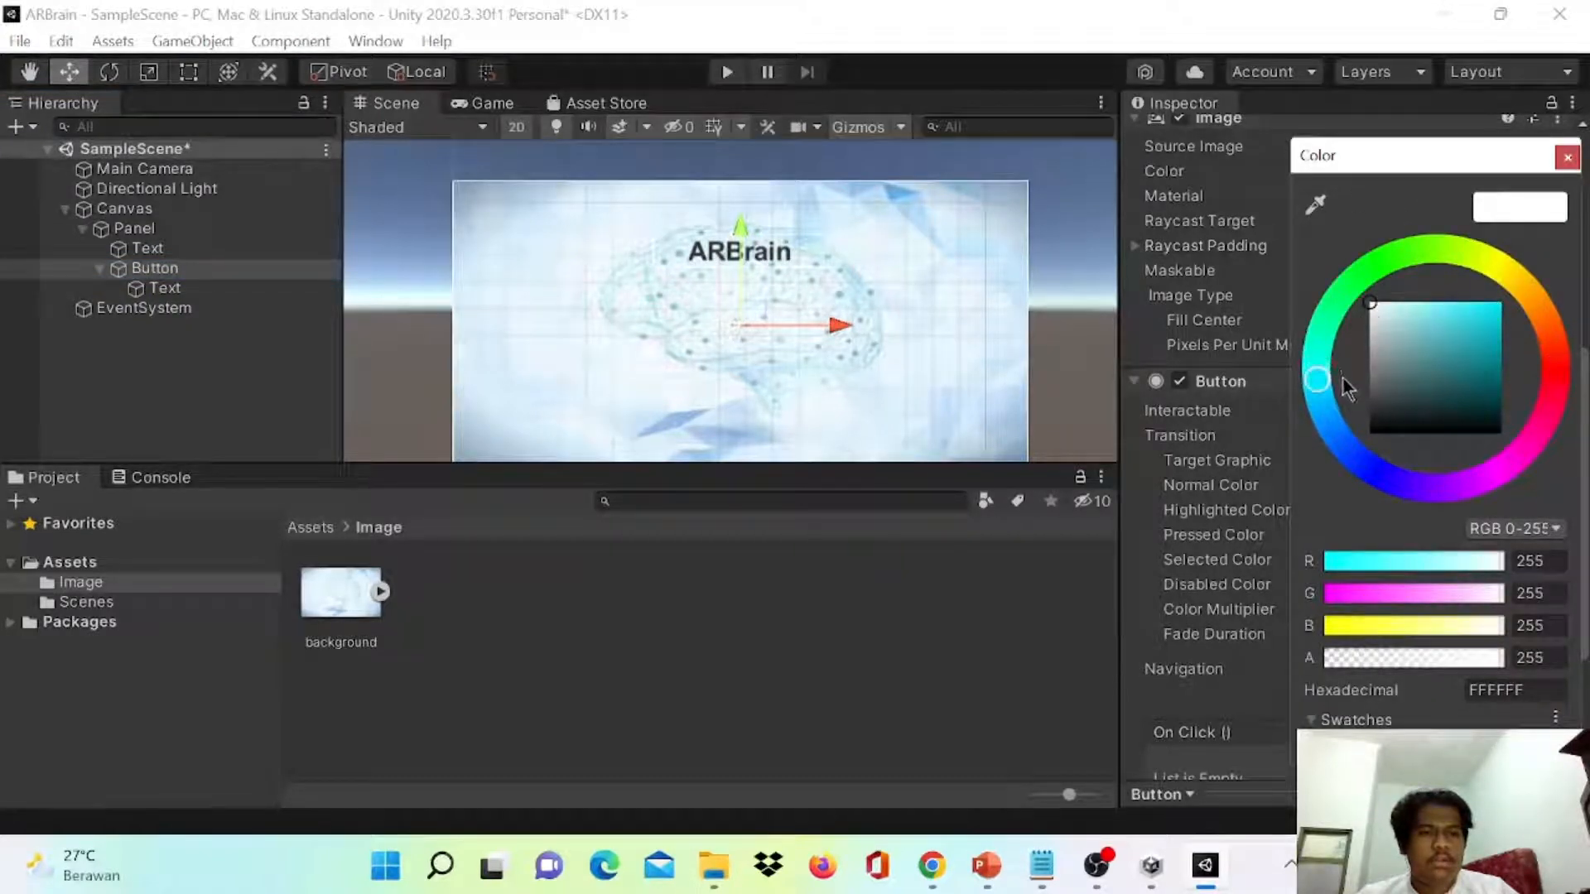
mouse_move(1374, 305)
left_mouse_down()
mouse_move(1434, 315)
mouse_move(1439, 296)
left_mouse_up()
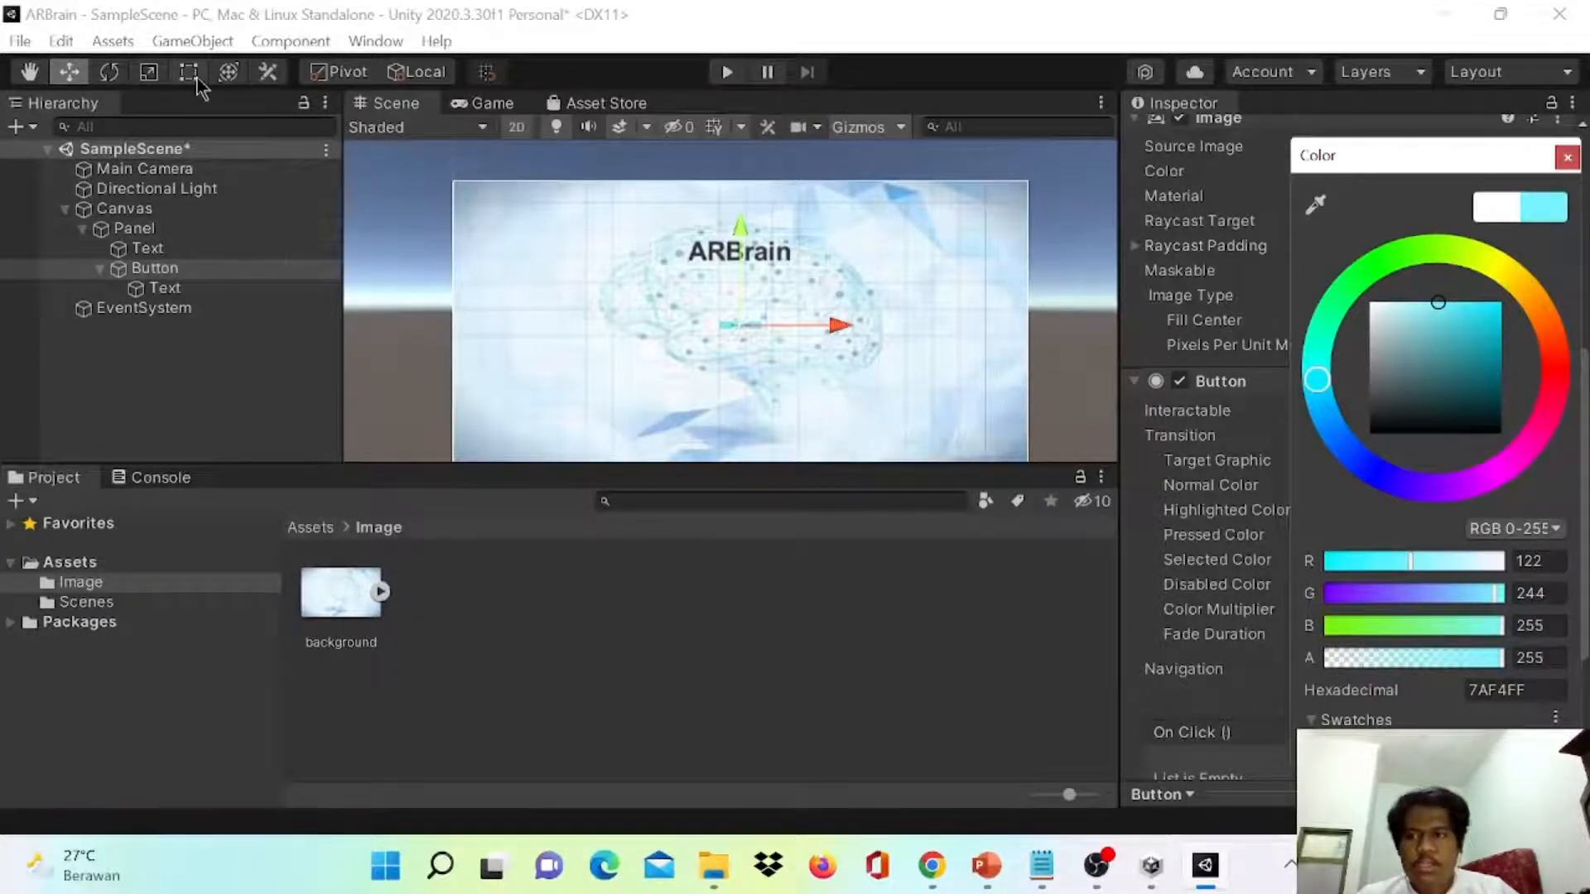
- Scale the AR Camera button up uniformly to about 2.85
left_click(149, 71)
left_click_drag(743, 324, 960, 379)
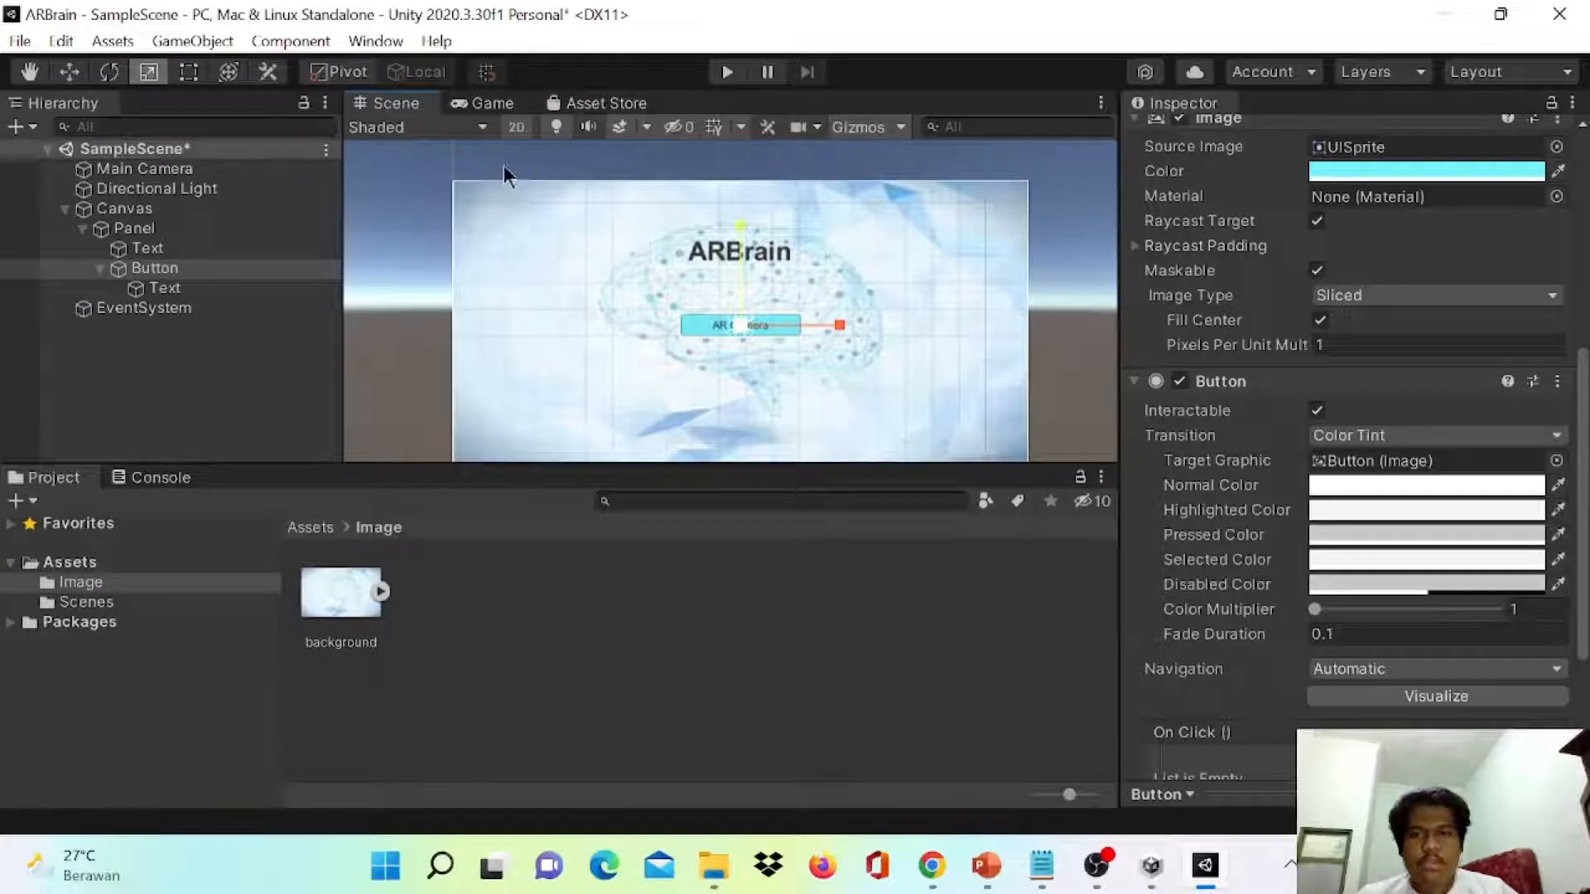
left_click(503, 165)
left_click(737, 322)
- Duplicate the AR Camera button and change the copy's label text to Exit
left_click(222, 267)
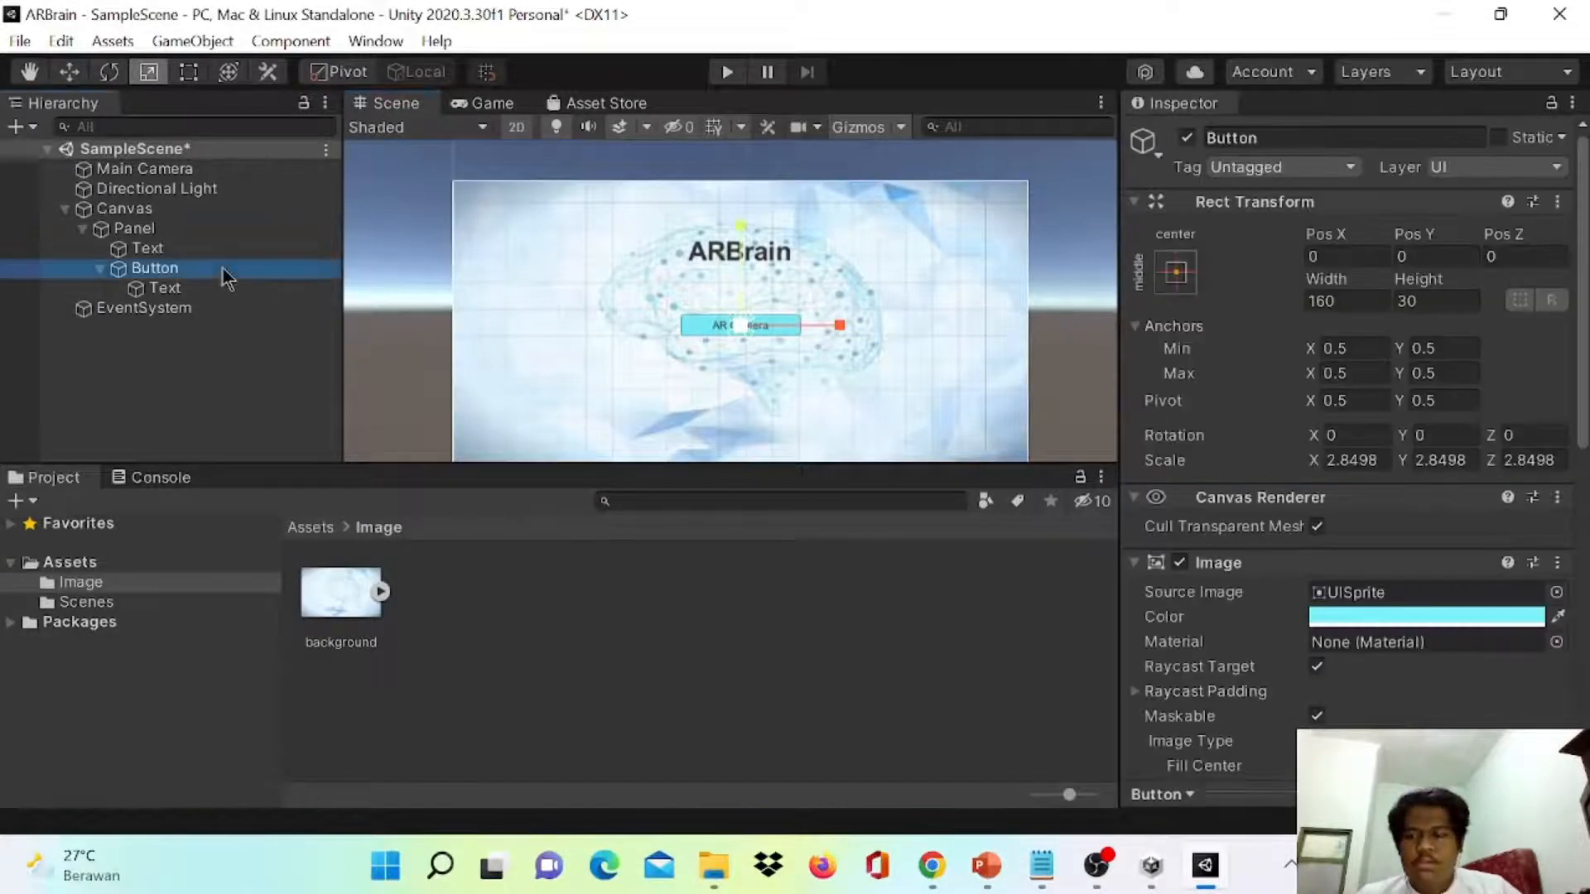
key("ctrl+d")
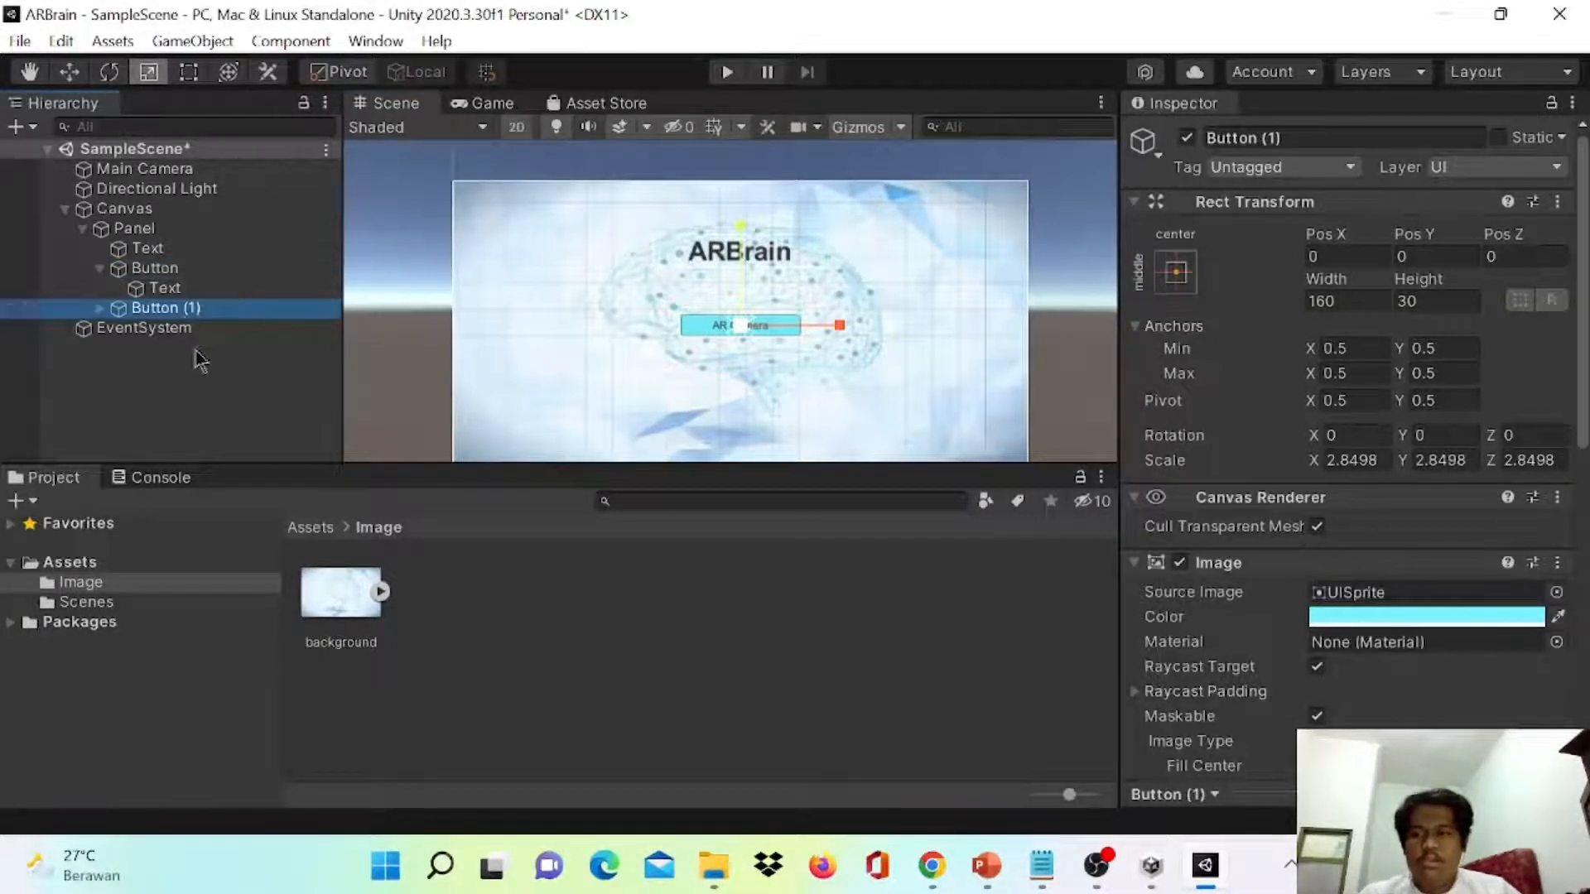
left_click(100, 307)
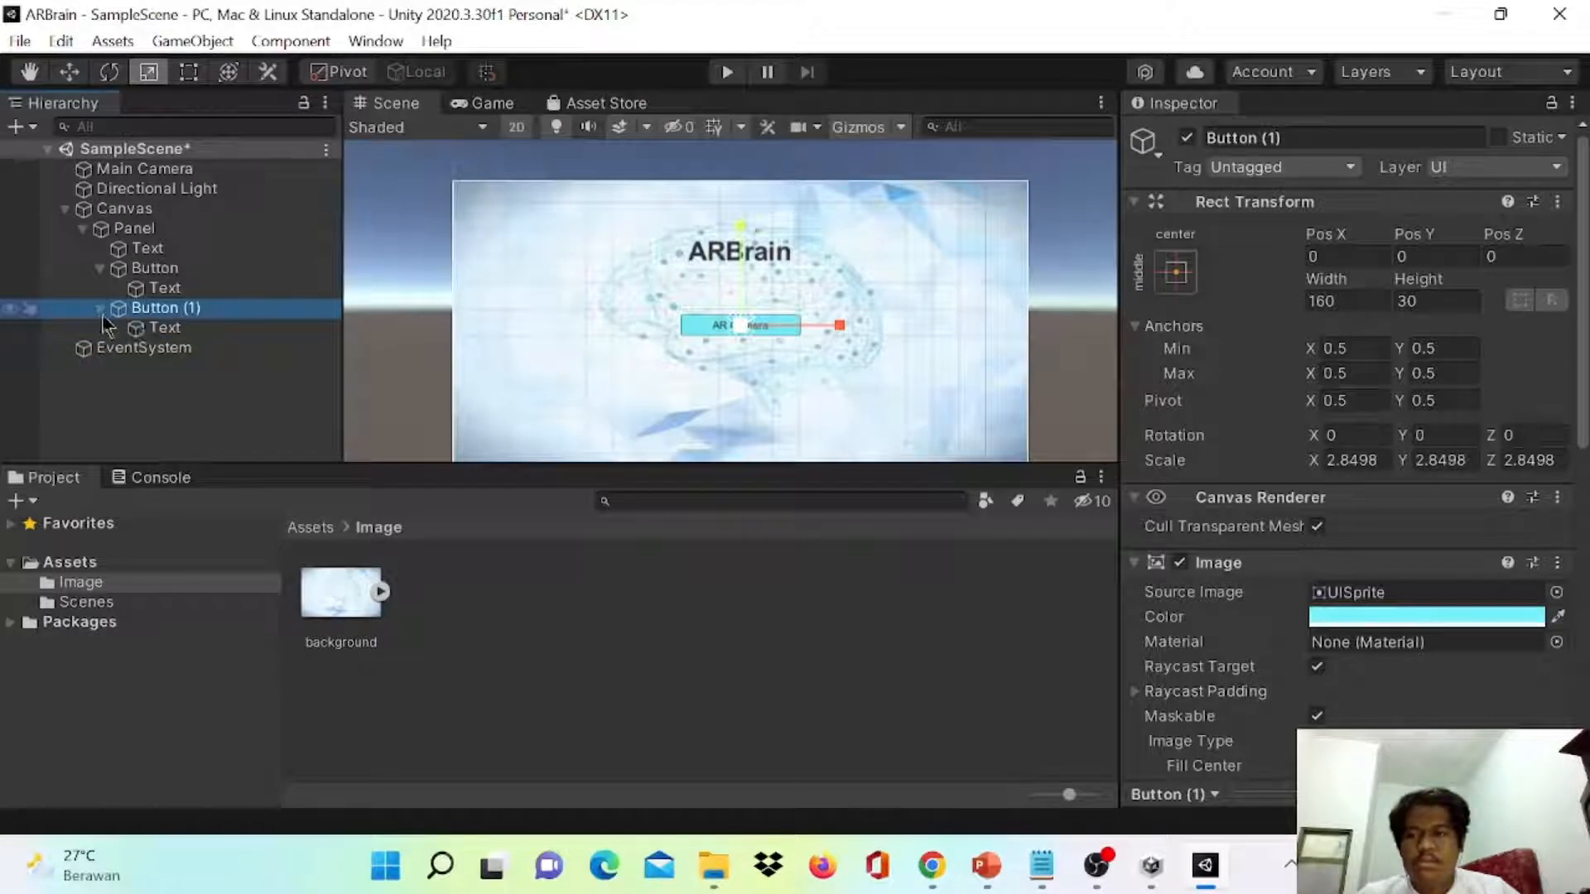
left_click(187, 327)
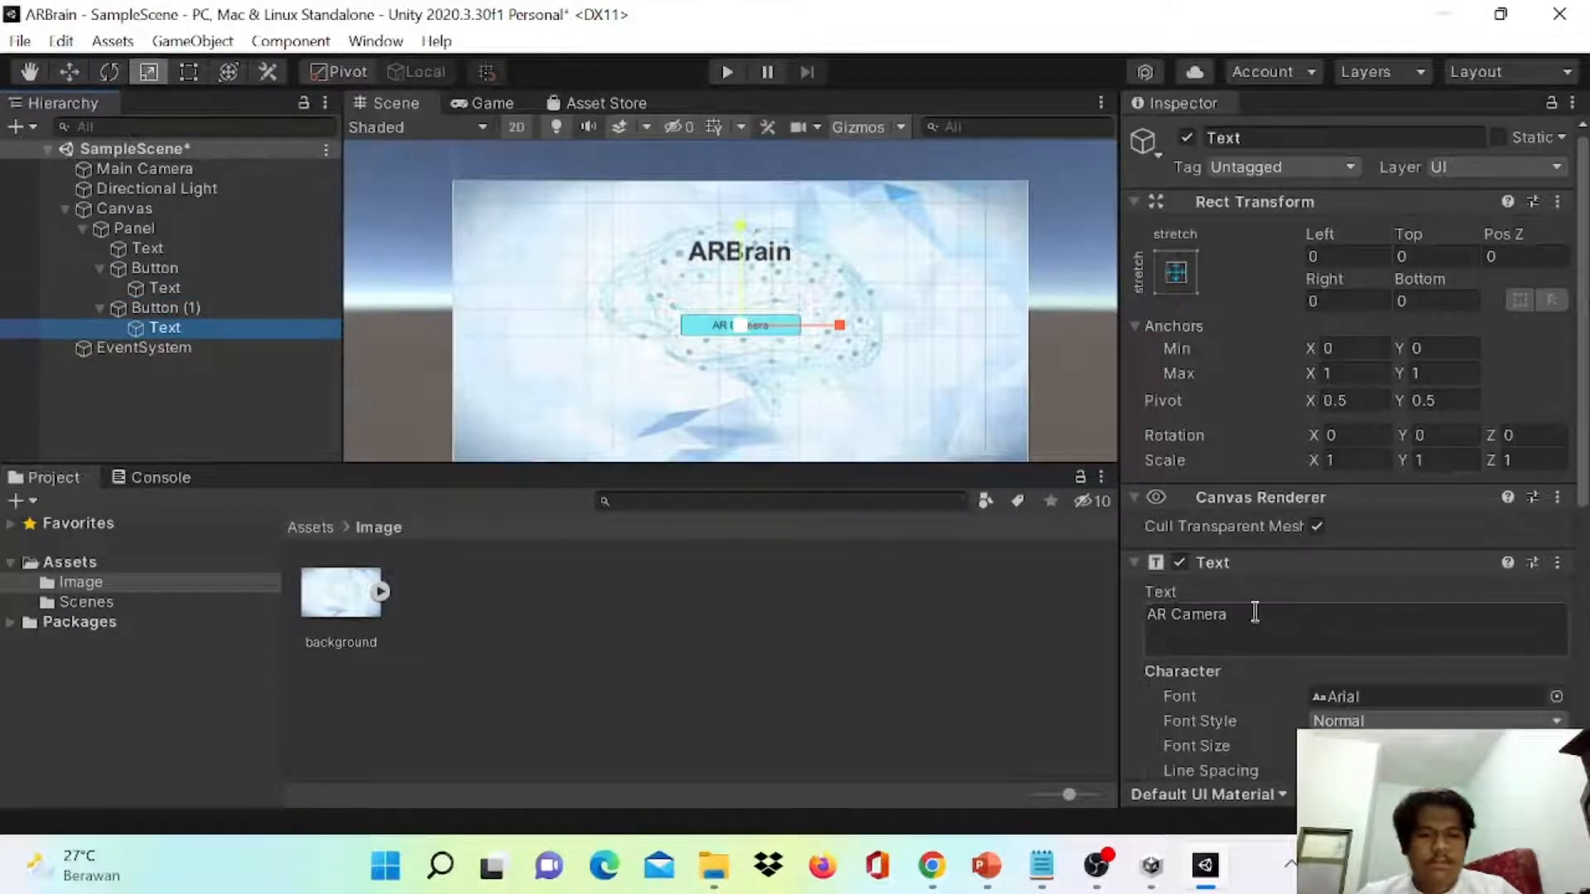
left_click_drag(1255, 613, 1136, 613)
type("Exit")
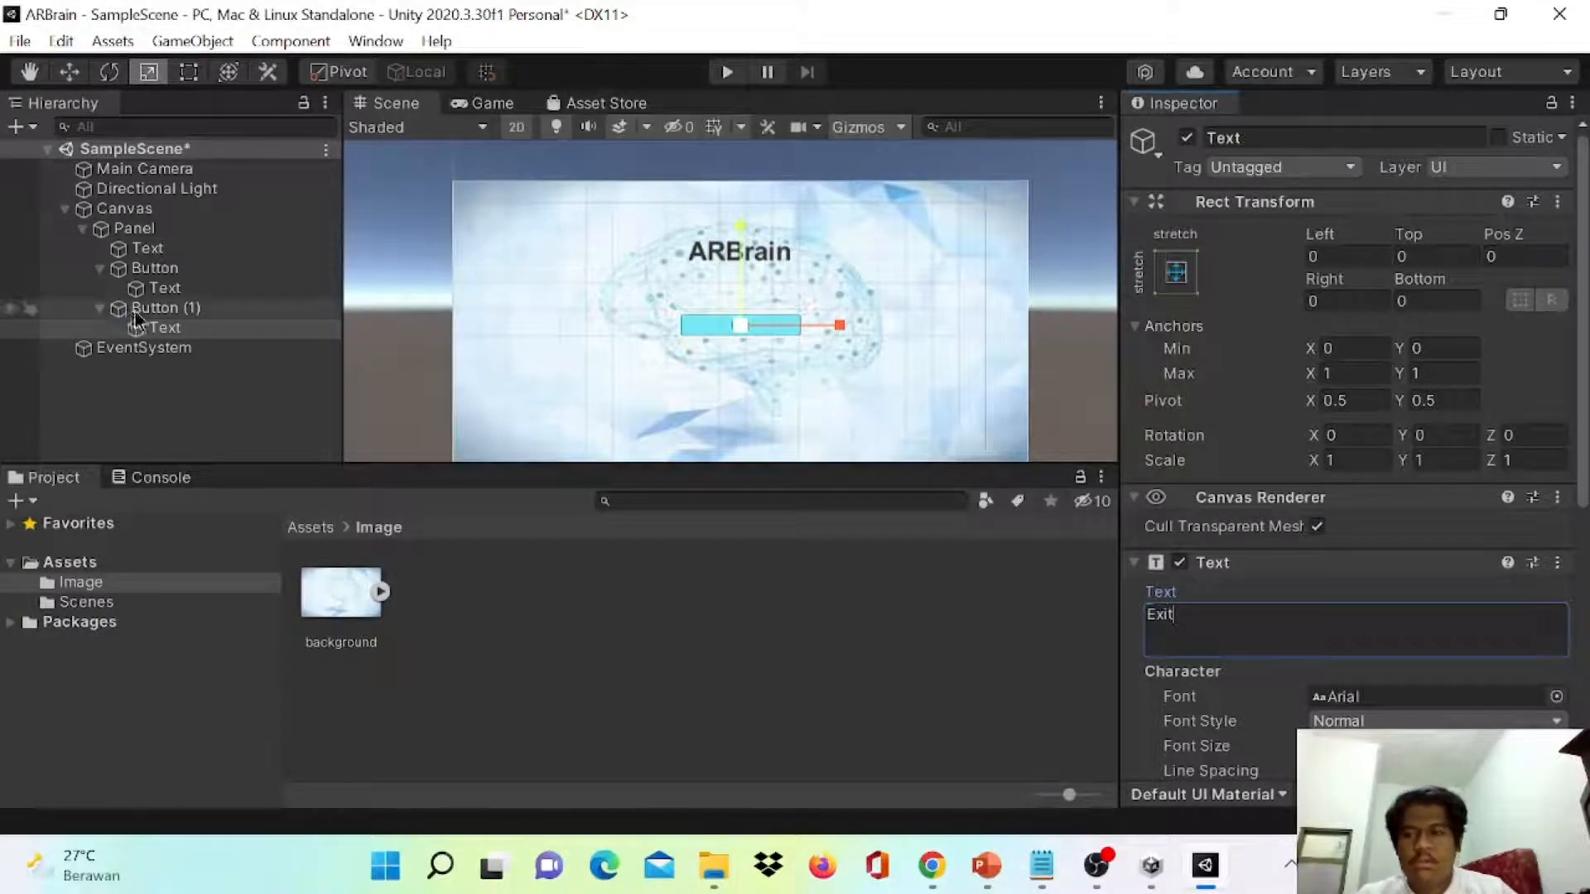
- Move the duplicated Exit button straight down below the AR Camera button, to a Pos Y of about -173
left_click(166, 307)
left_click(75, 72)
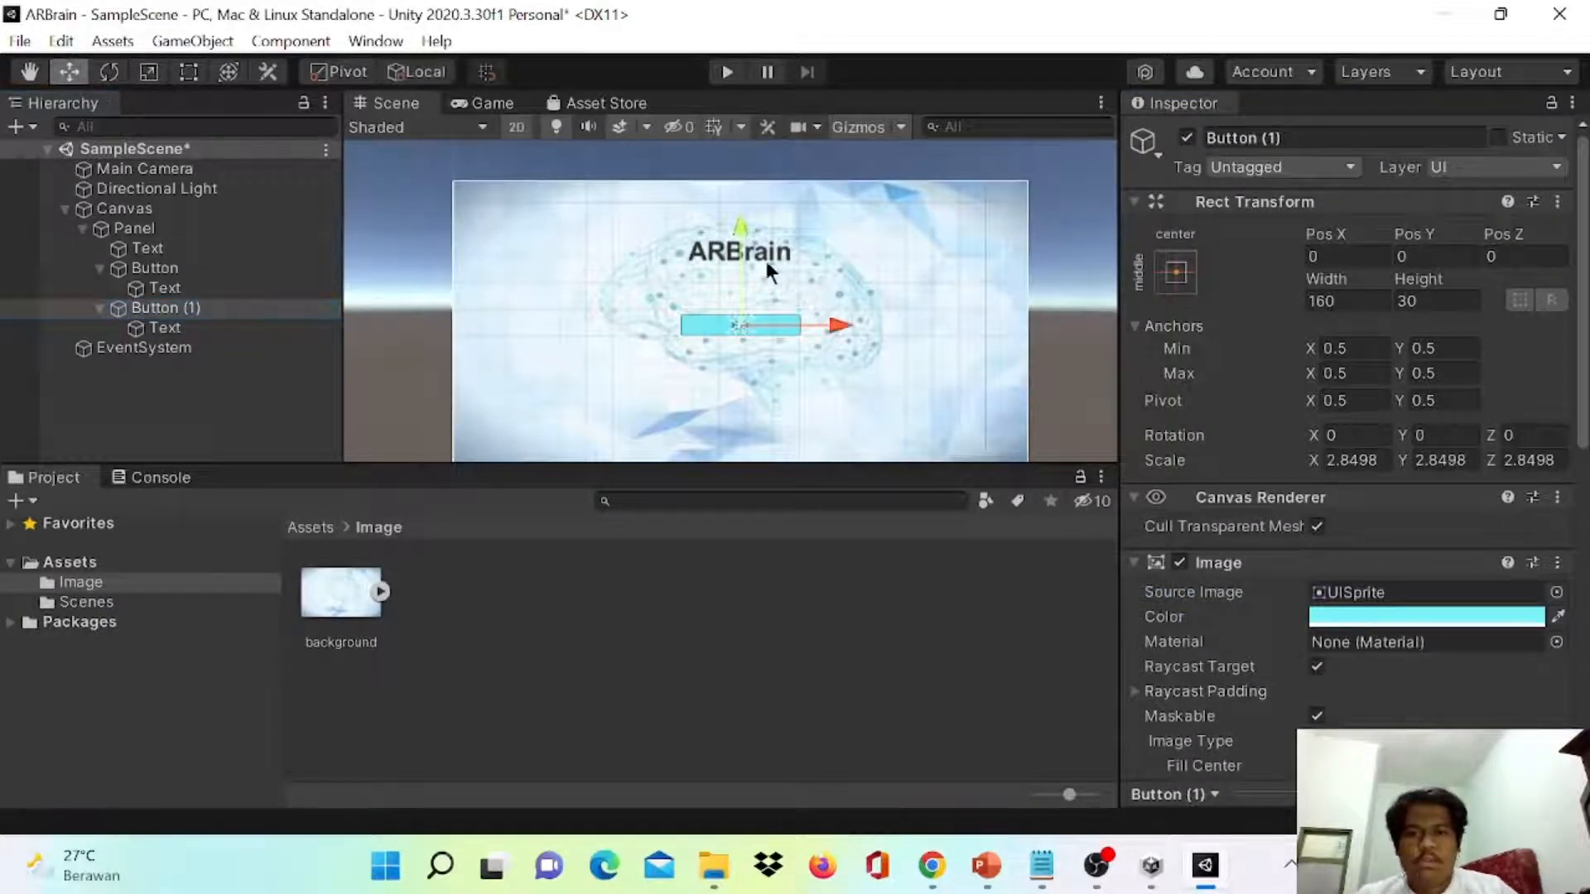
left_click_drag(742, 250, 745, 296)
left_click(1042, 313)
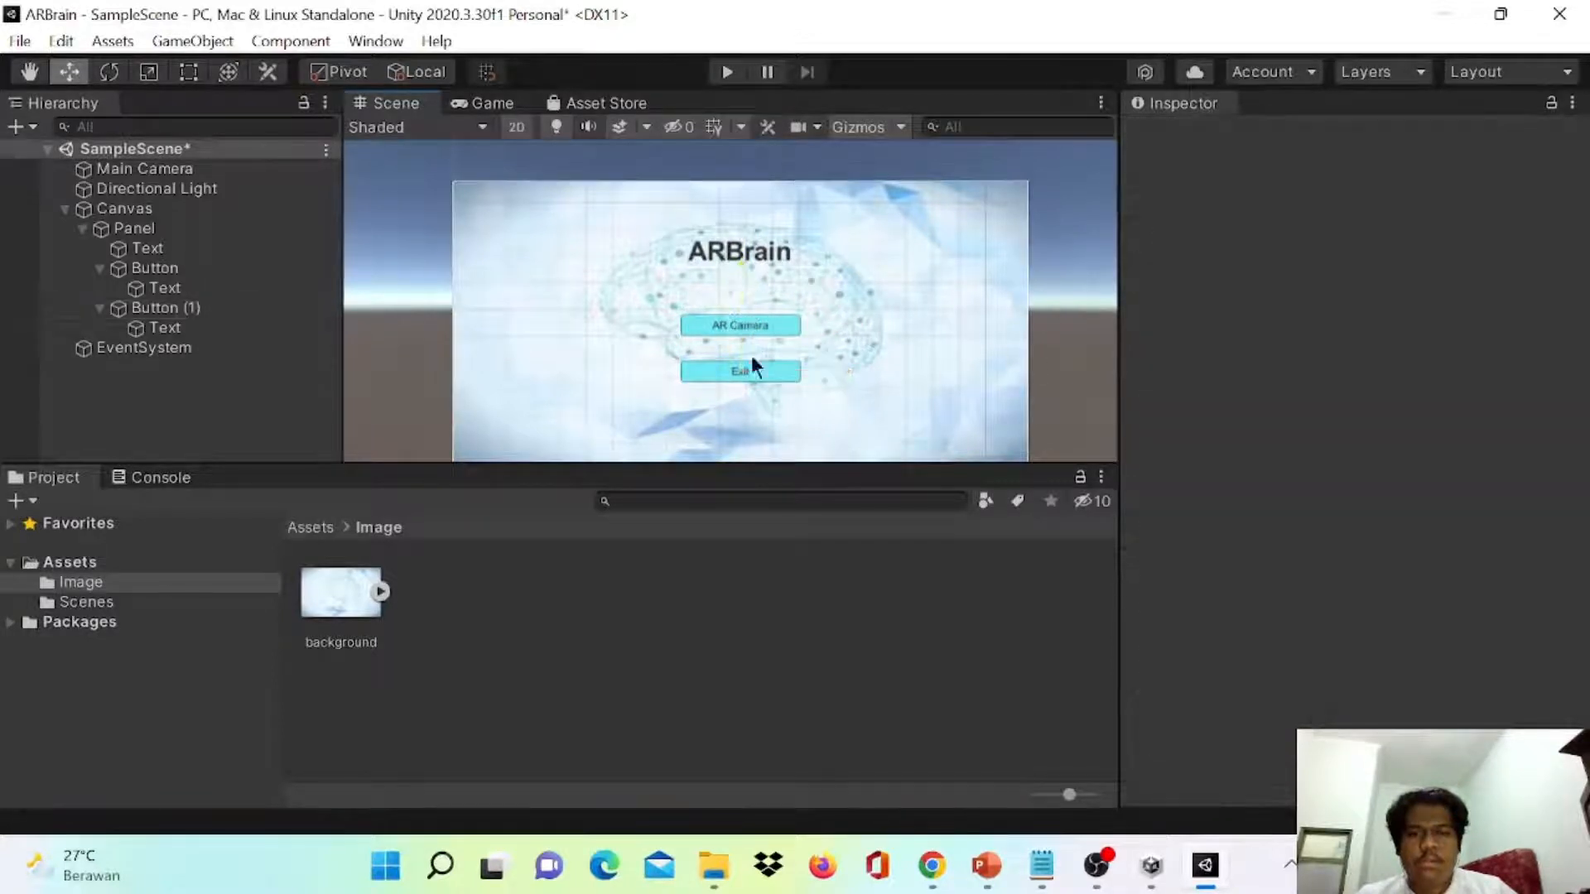
- Rename the original button object in the scene hierarchy as AR Camera
right_click(142, 272)
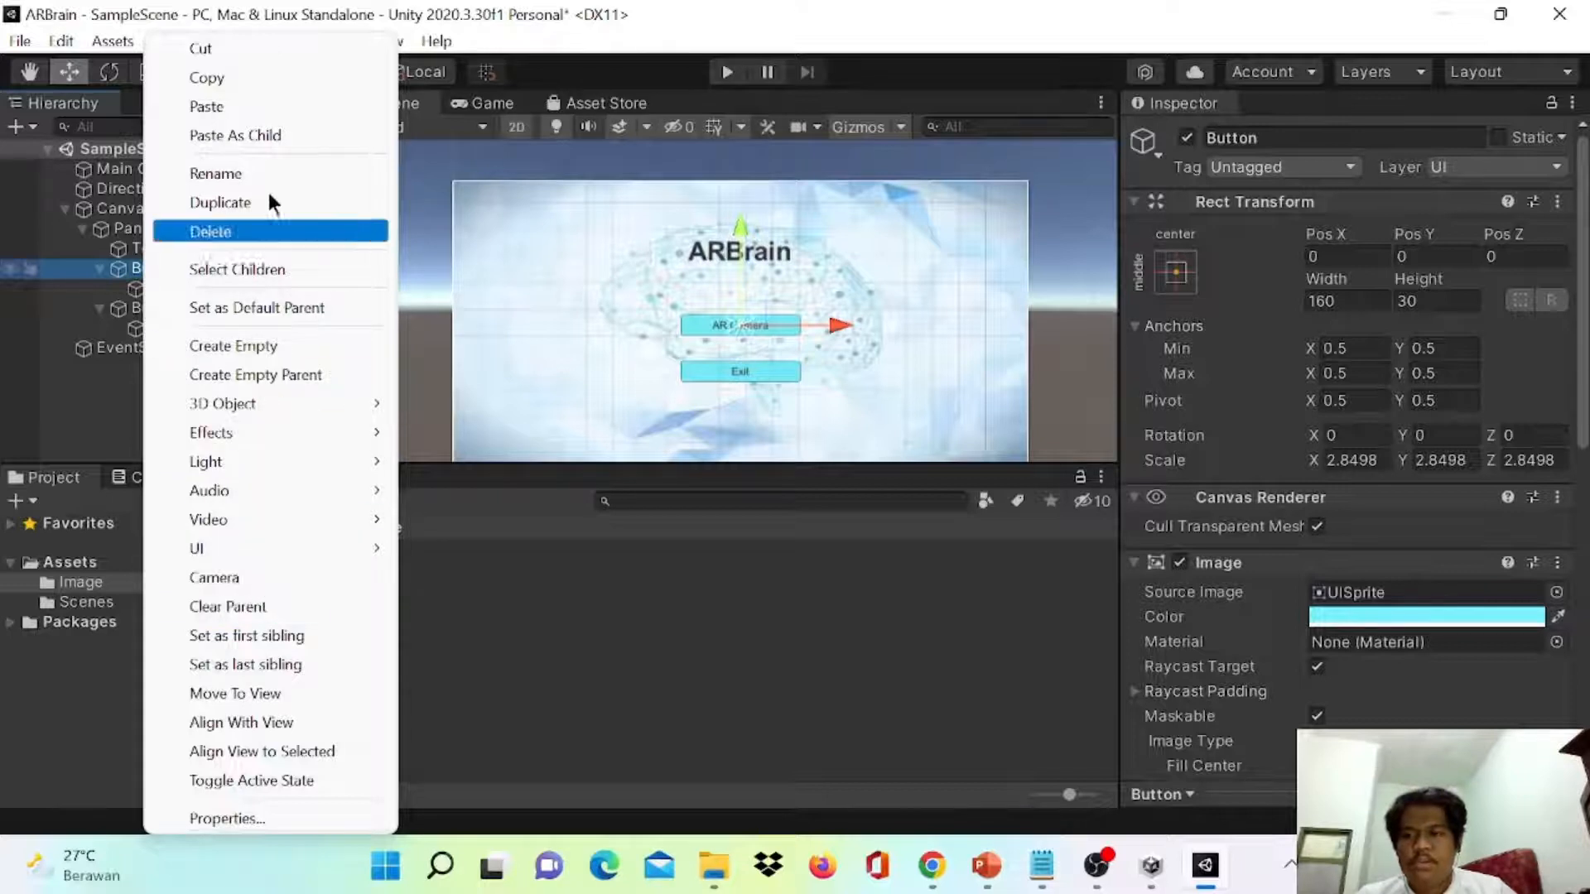
left_click(260, 172)
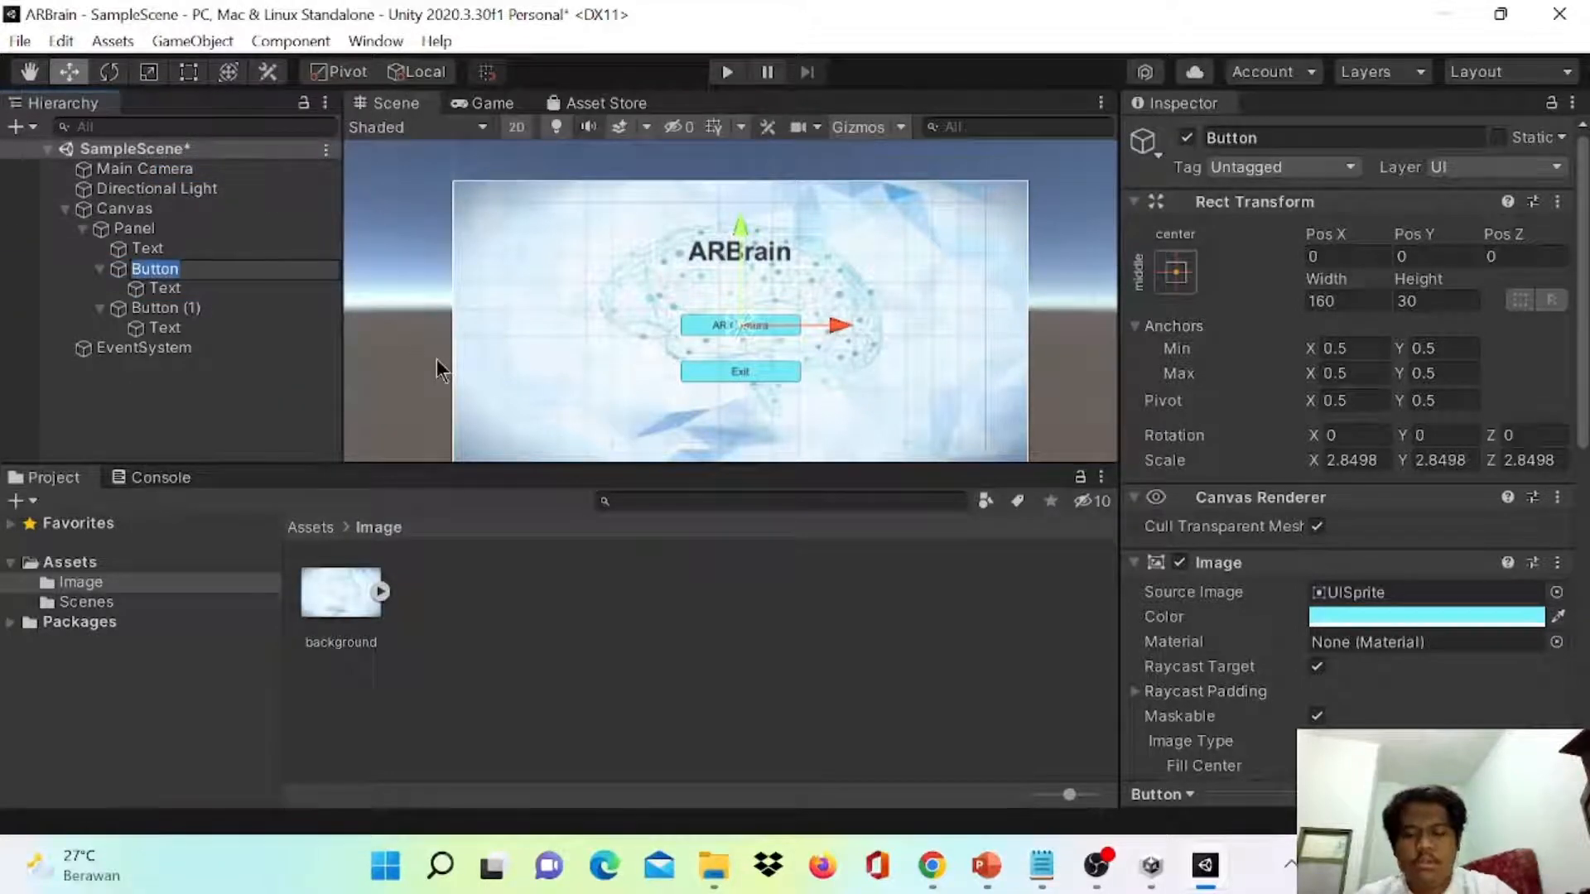
type("AR Camera")
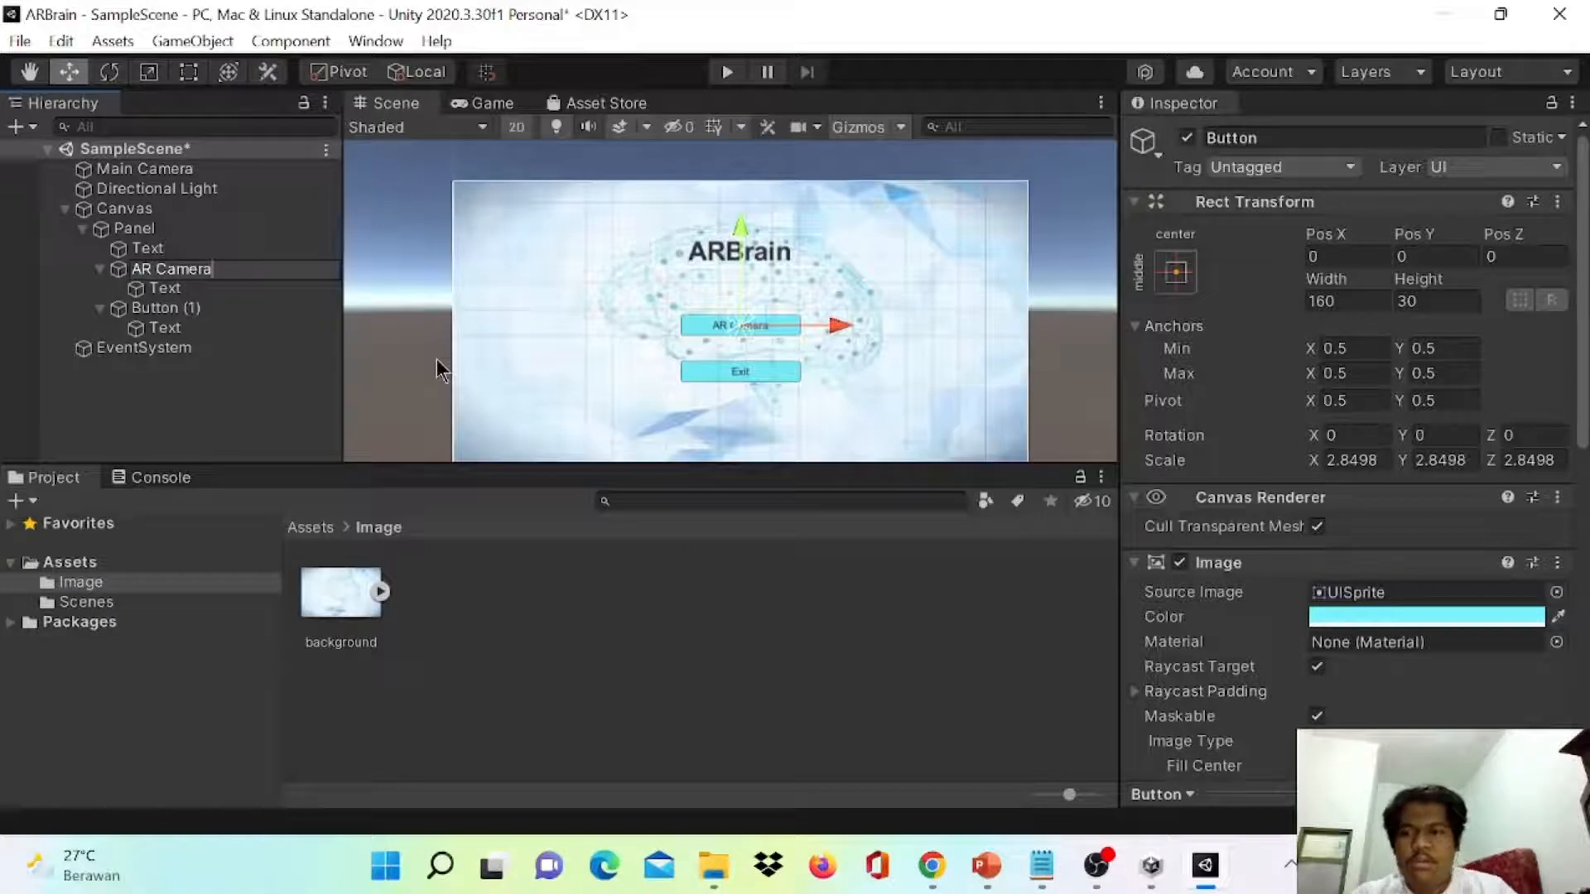
key("Return")
- Rename the duplicated button object in the scene hierarchy as Exit
left_click(156, 309)
right_click(155, 310)
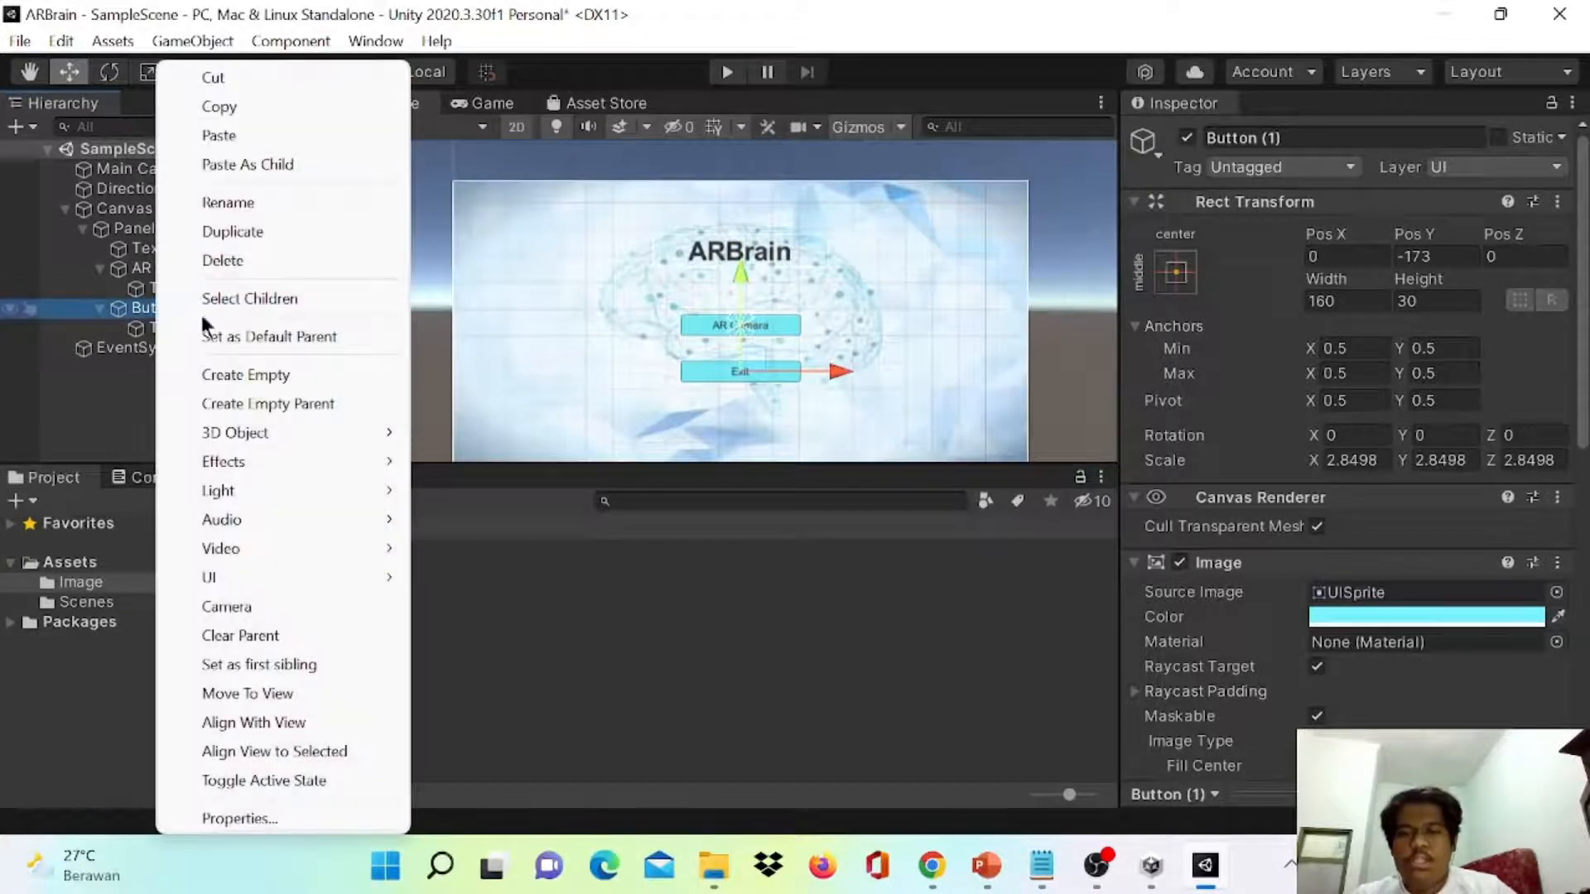
left_click(285, 202)
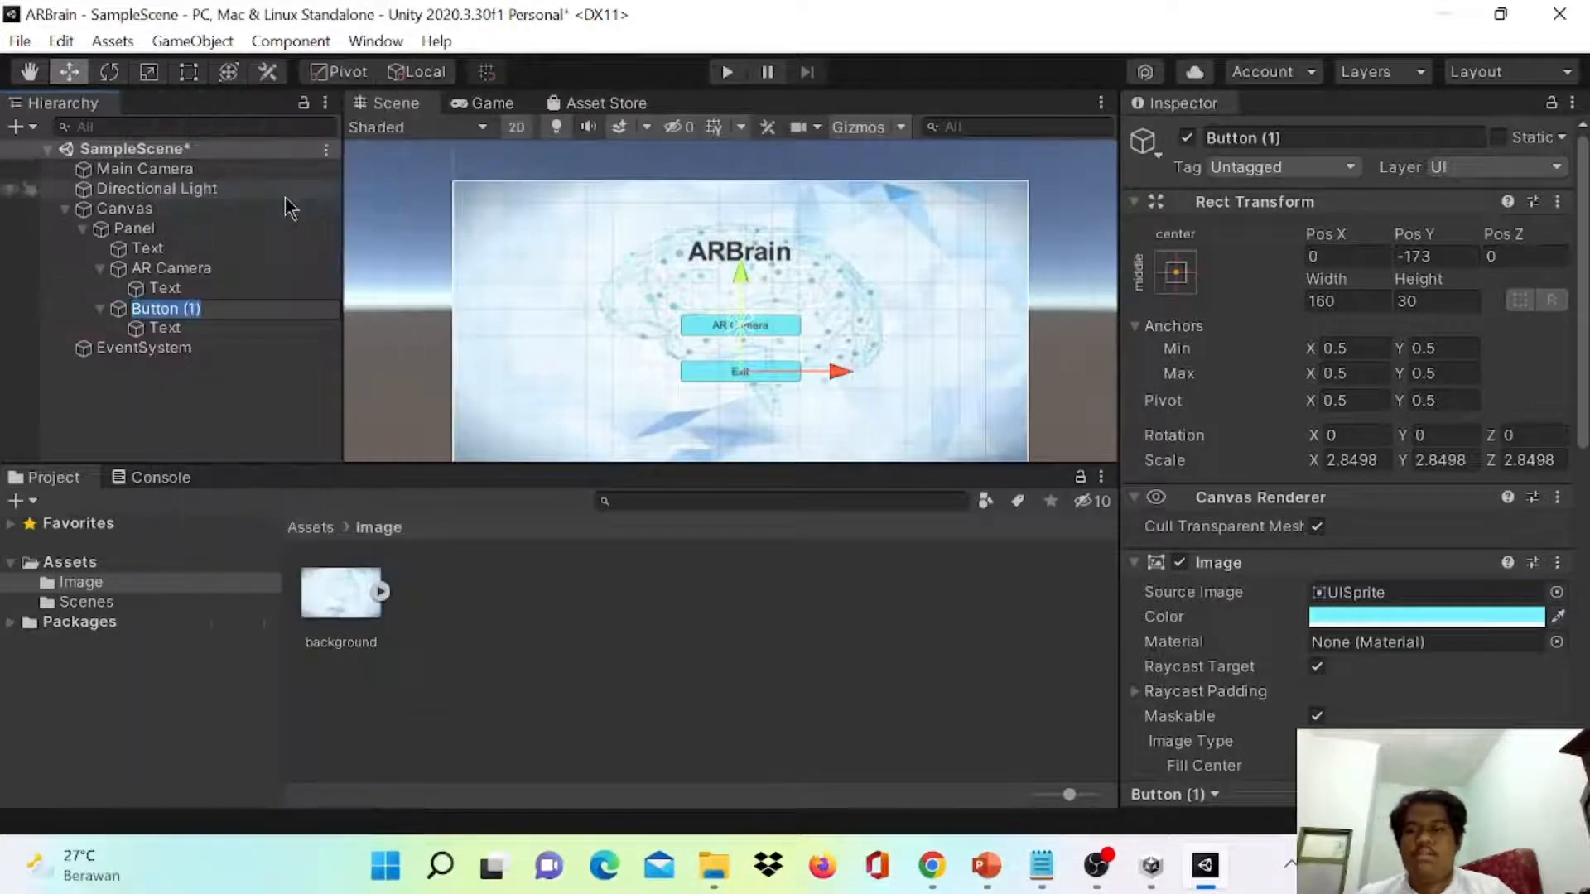
type("Exit")
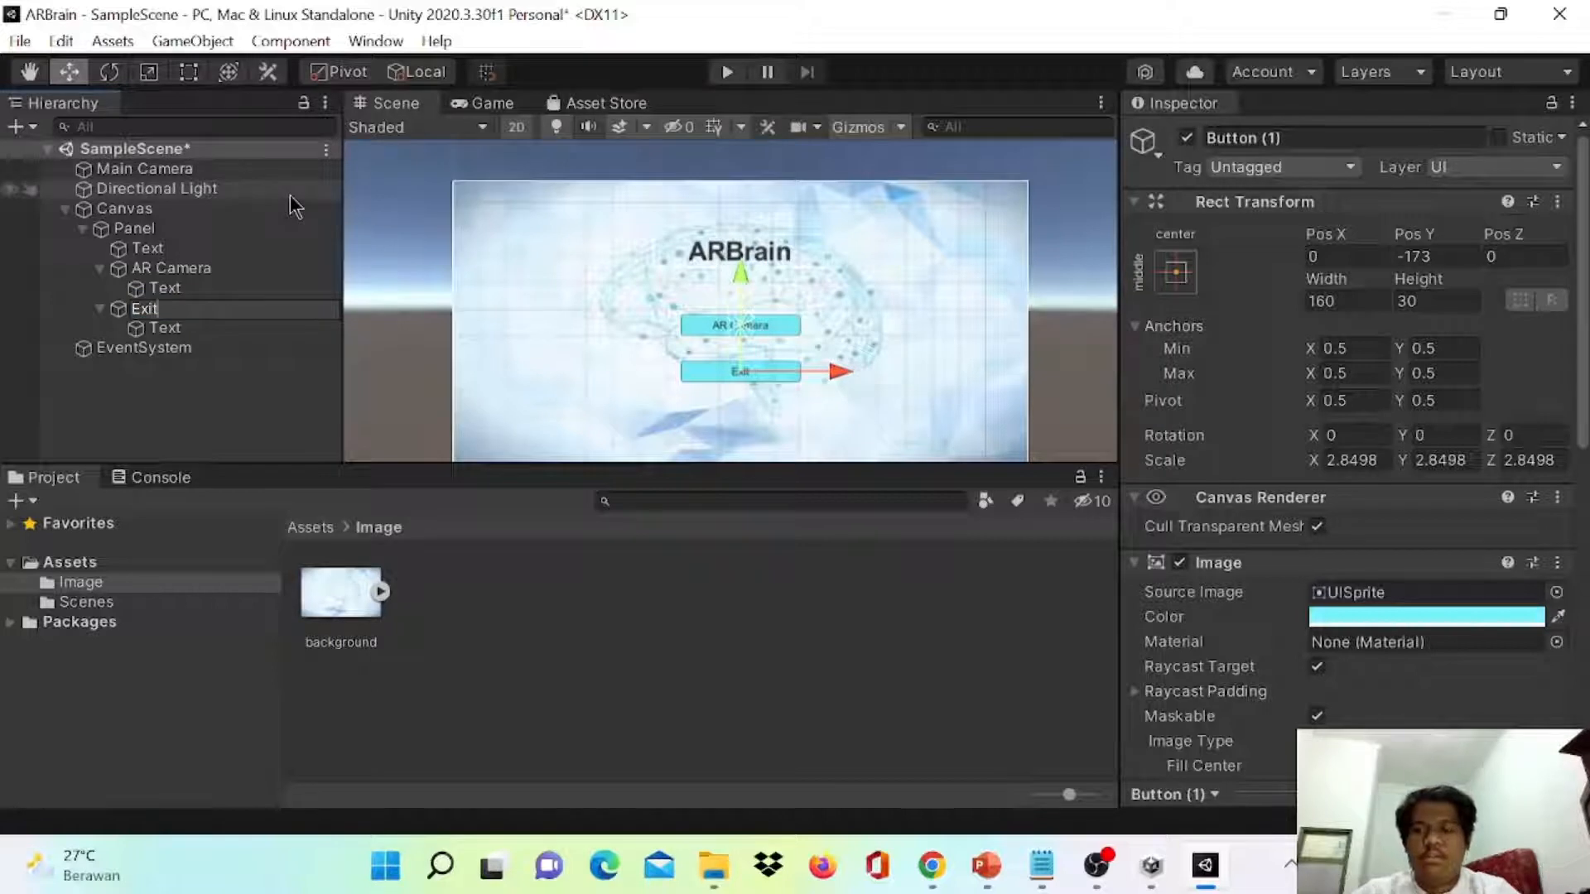
left_click(391, 262)
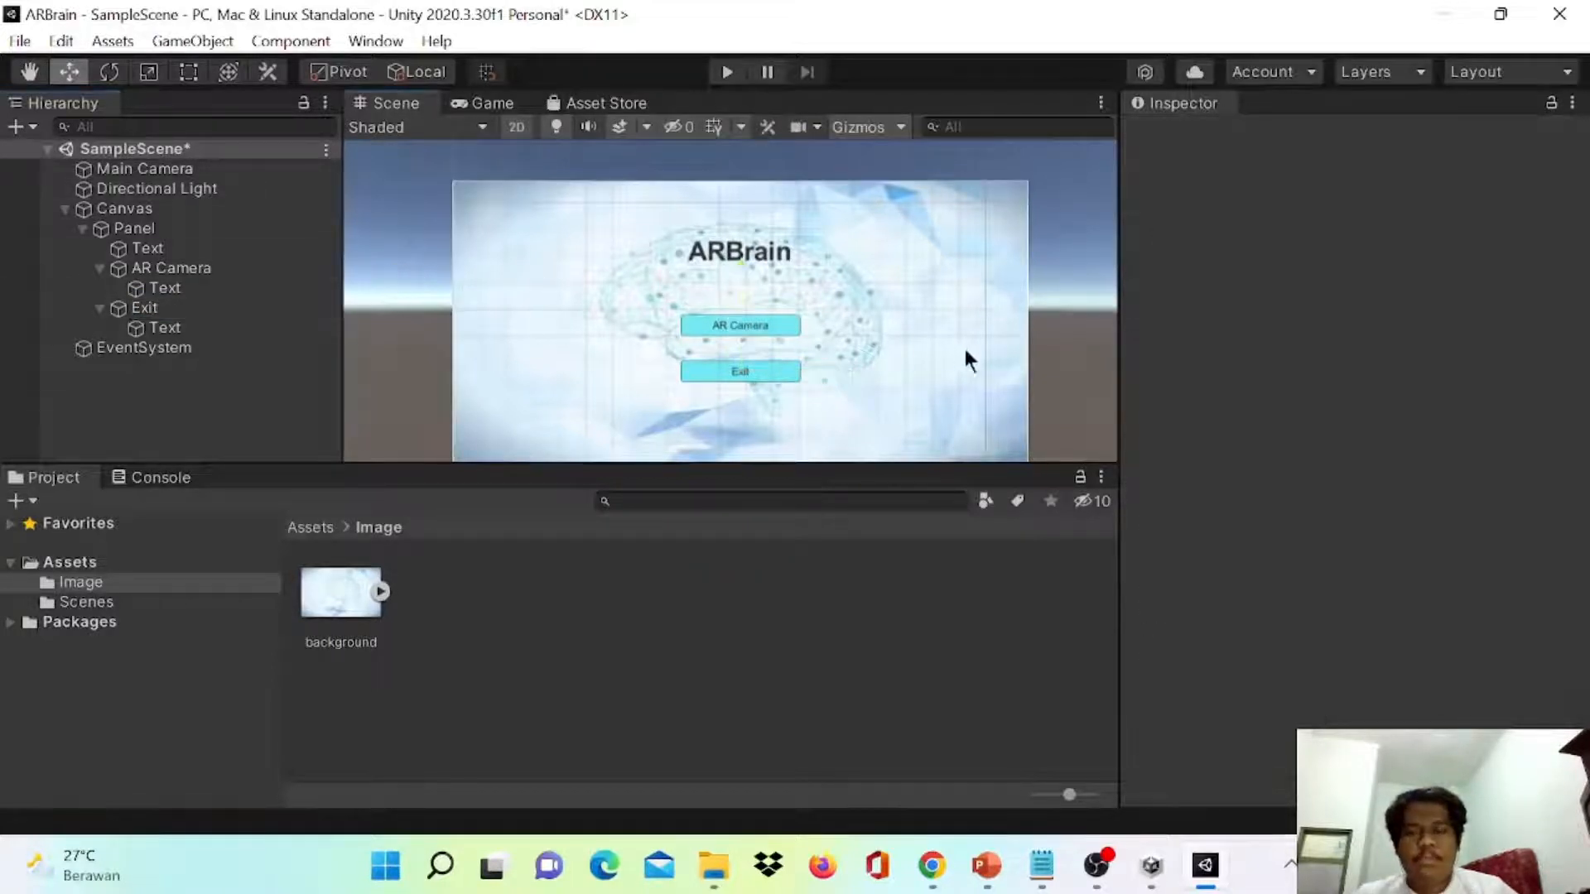
- Add the open SampleScene to the scenes in the build settings and save the scene
scroll(962, 345, "down", 2)
middle_click_drag(1069, 384, 1022, 375)
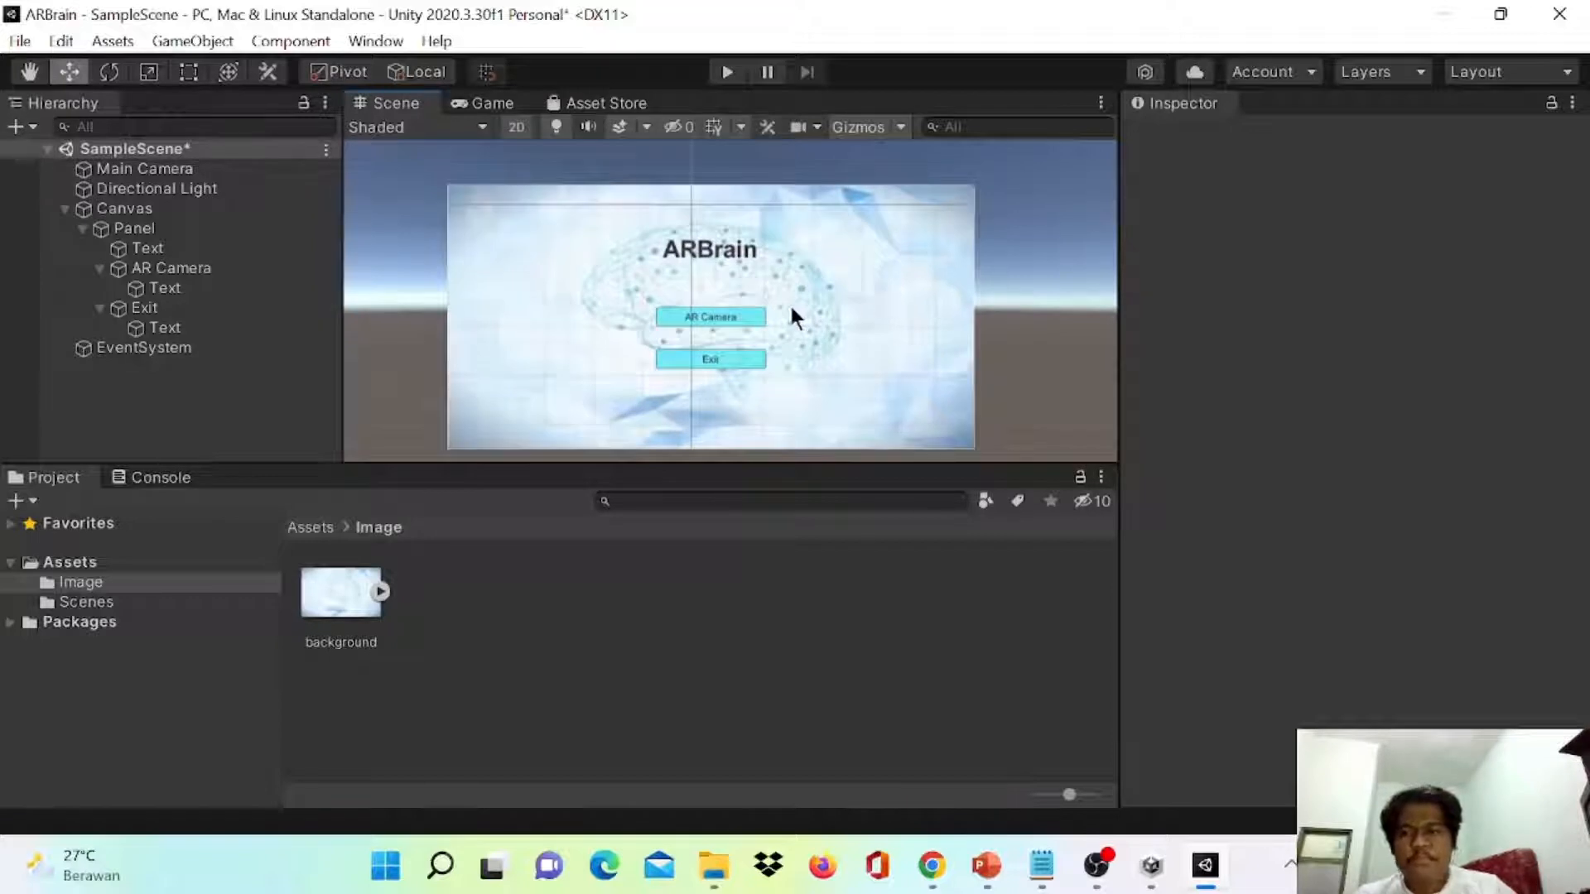
left_click(20, 41)
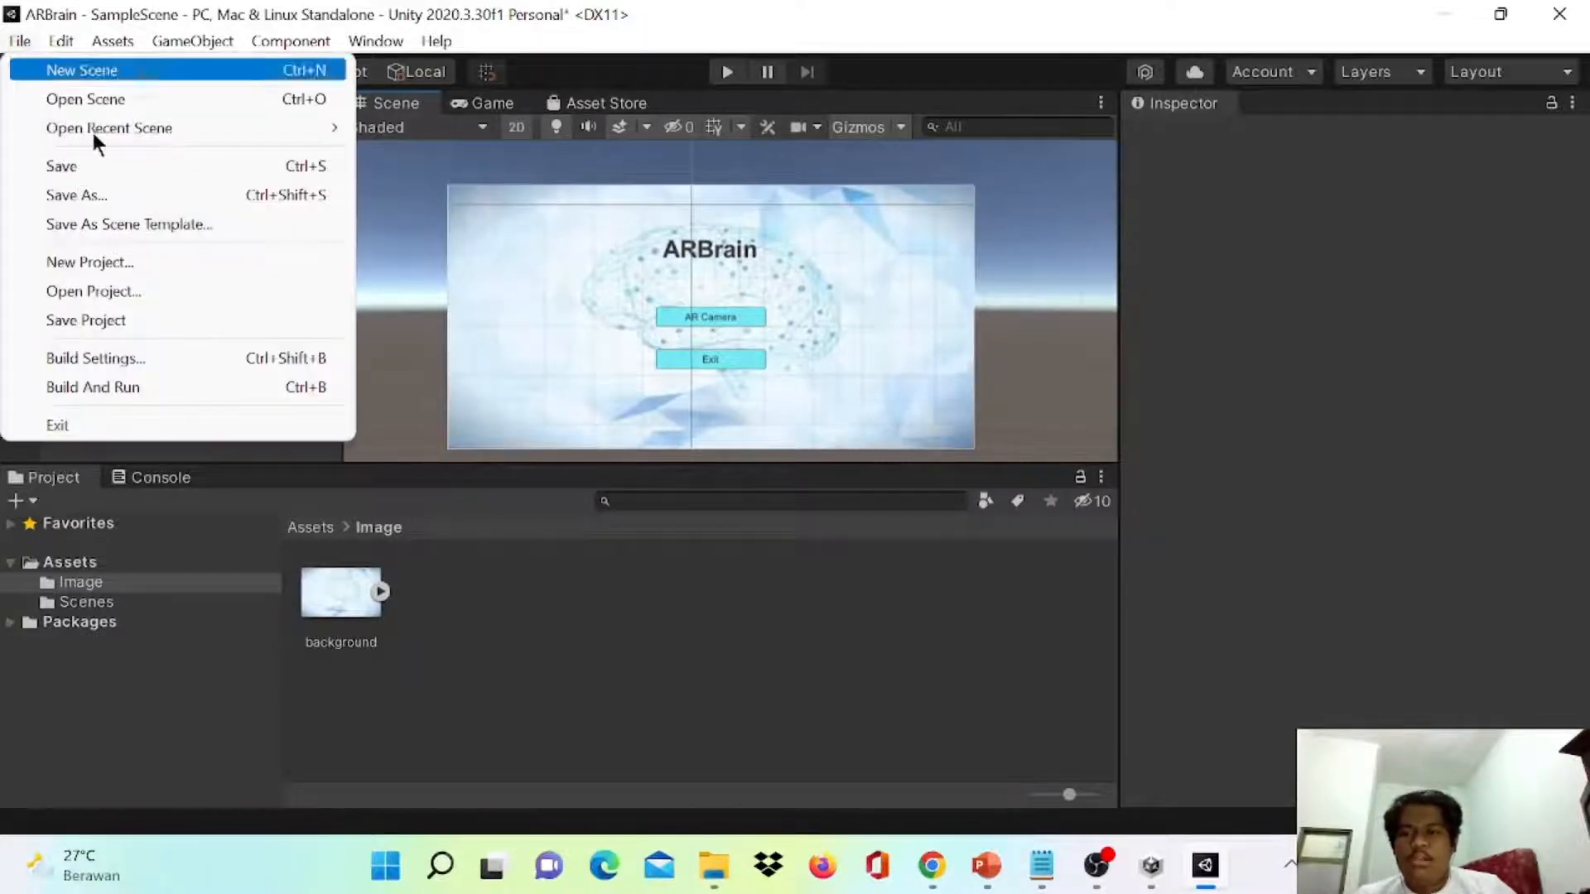
left_click(106, 359)
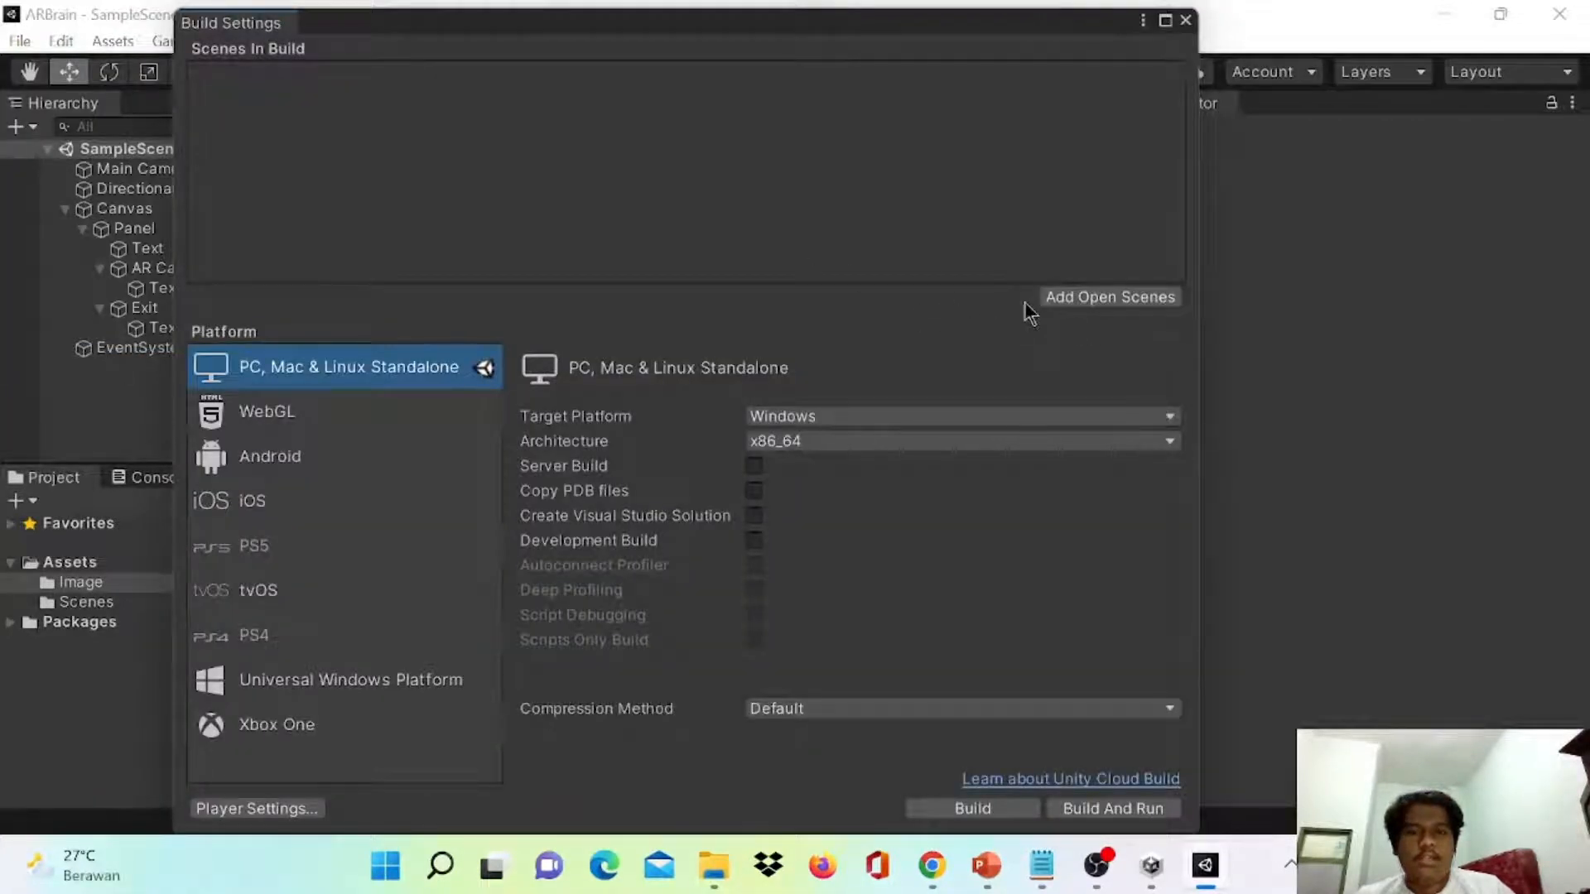
left_click(1103, 301)
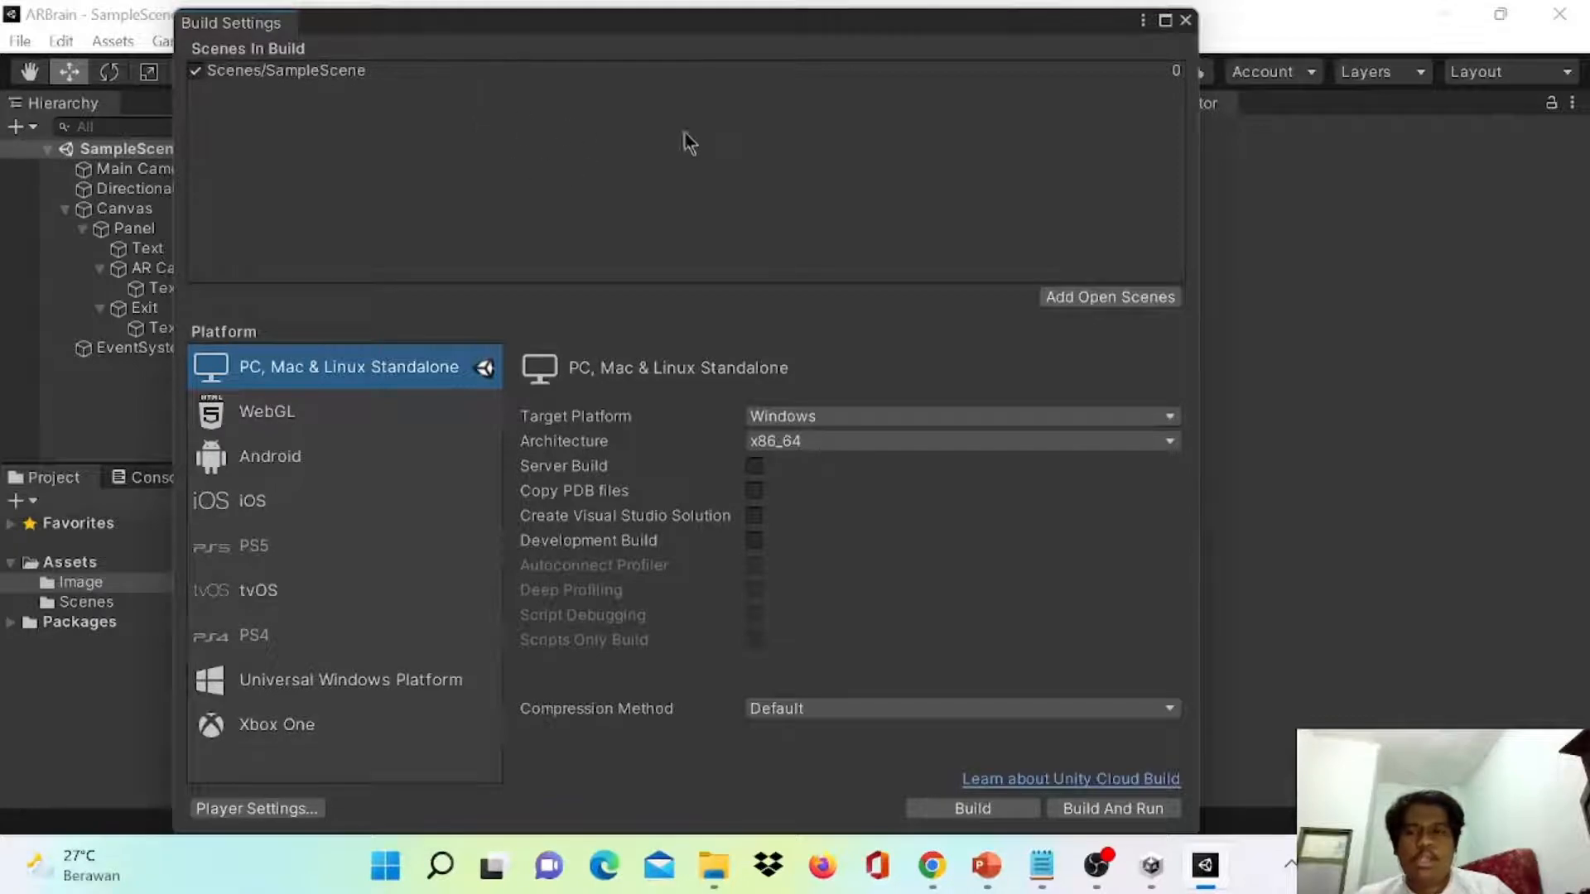
left_click(1186, 20)
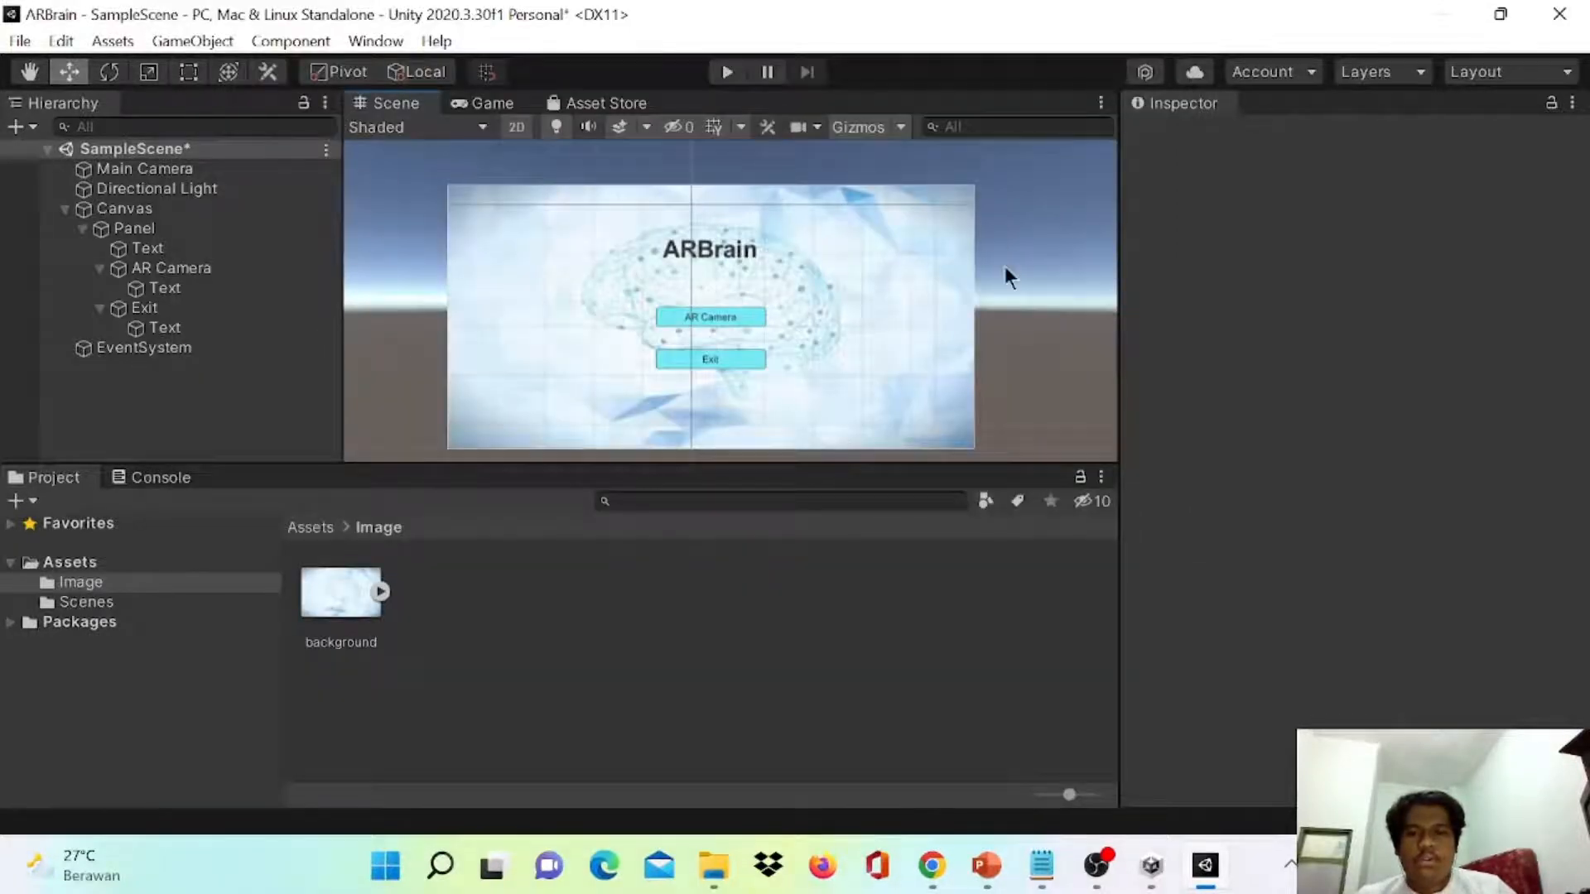
key("ctrl+s")
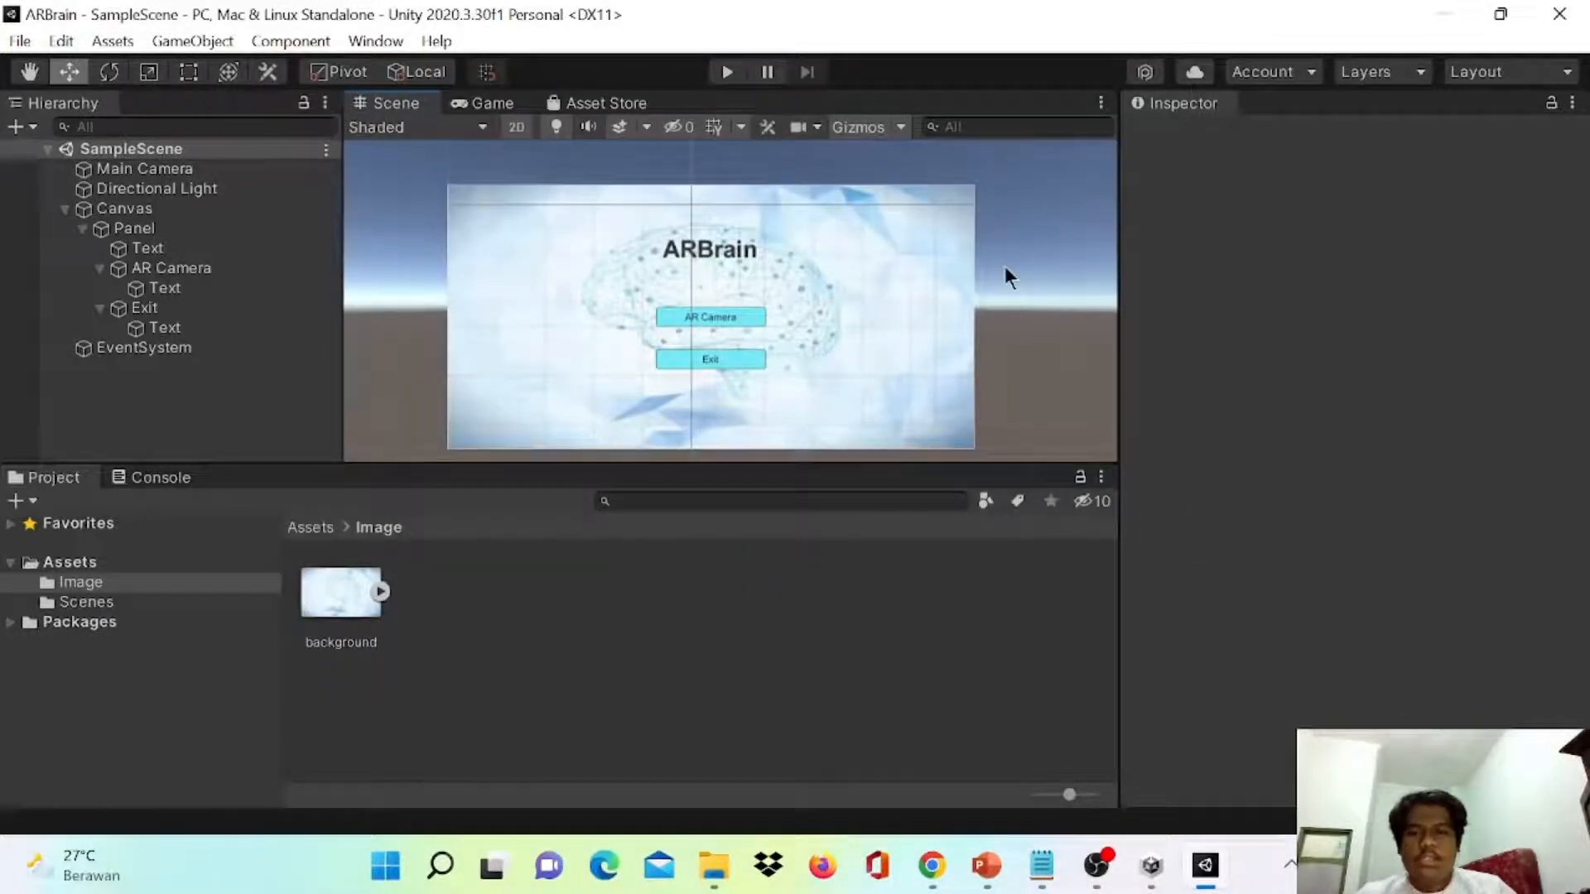
- Rename the SampleScene asset in the Scenes folder as Menu and let the renamed scene reload
left_click(133, 604)
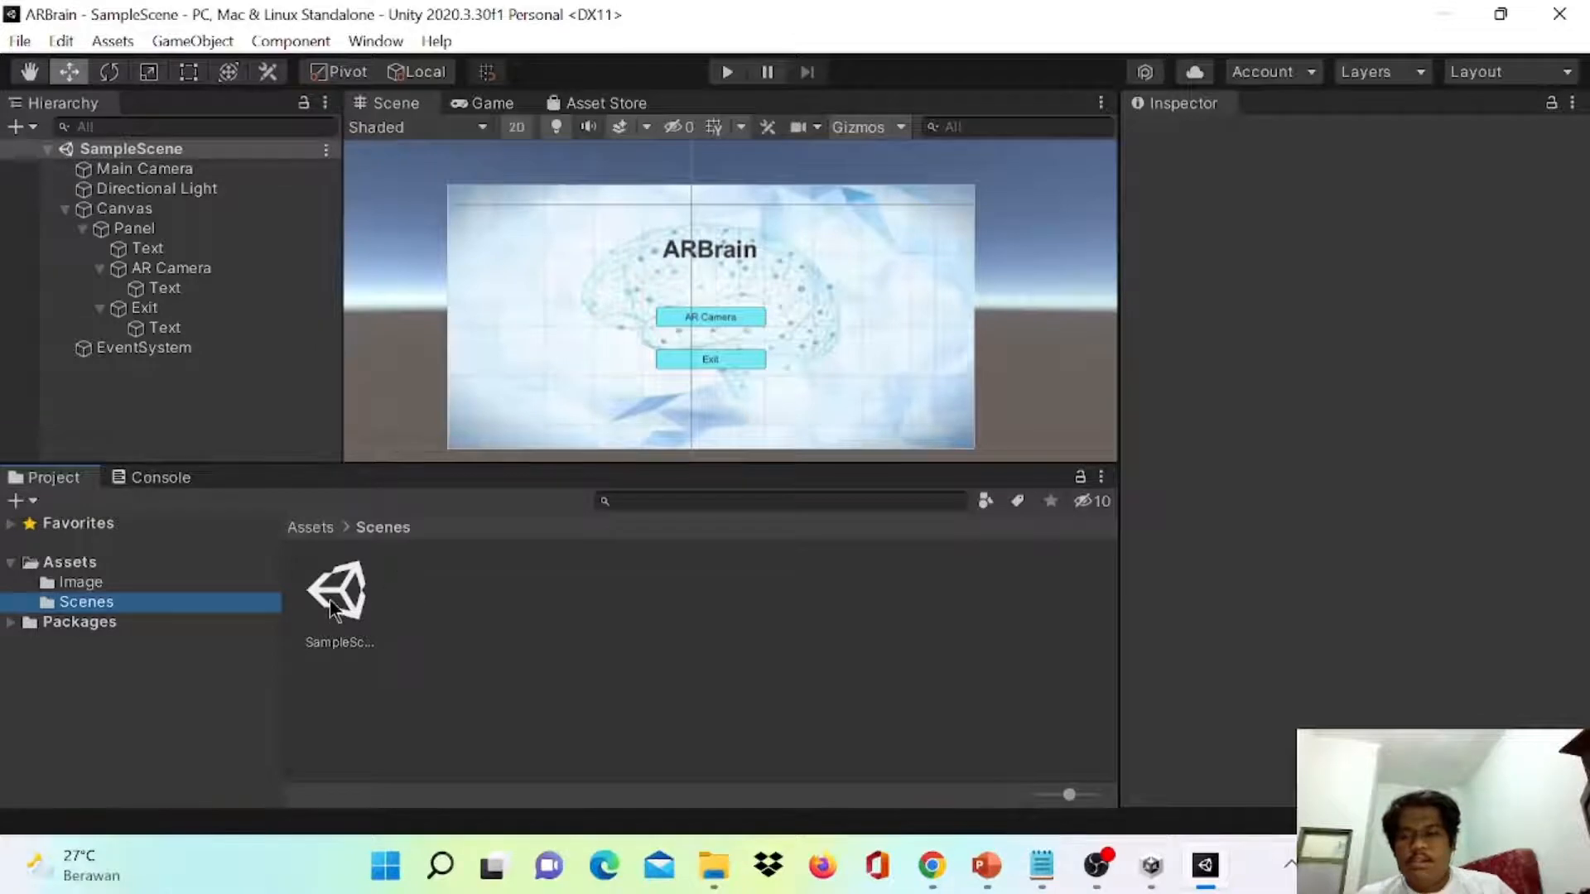
left_click(362, 610)
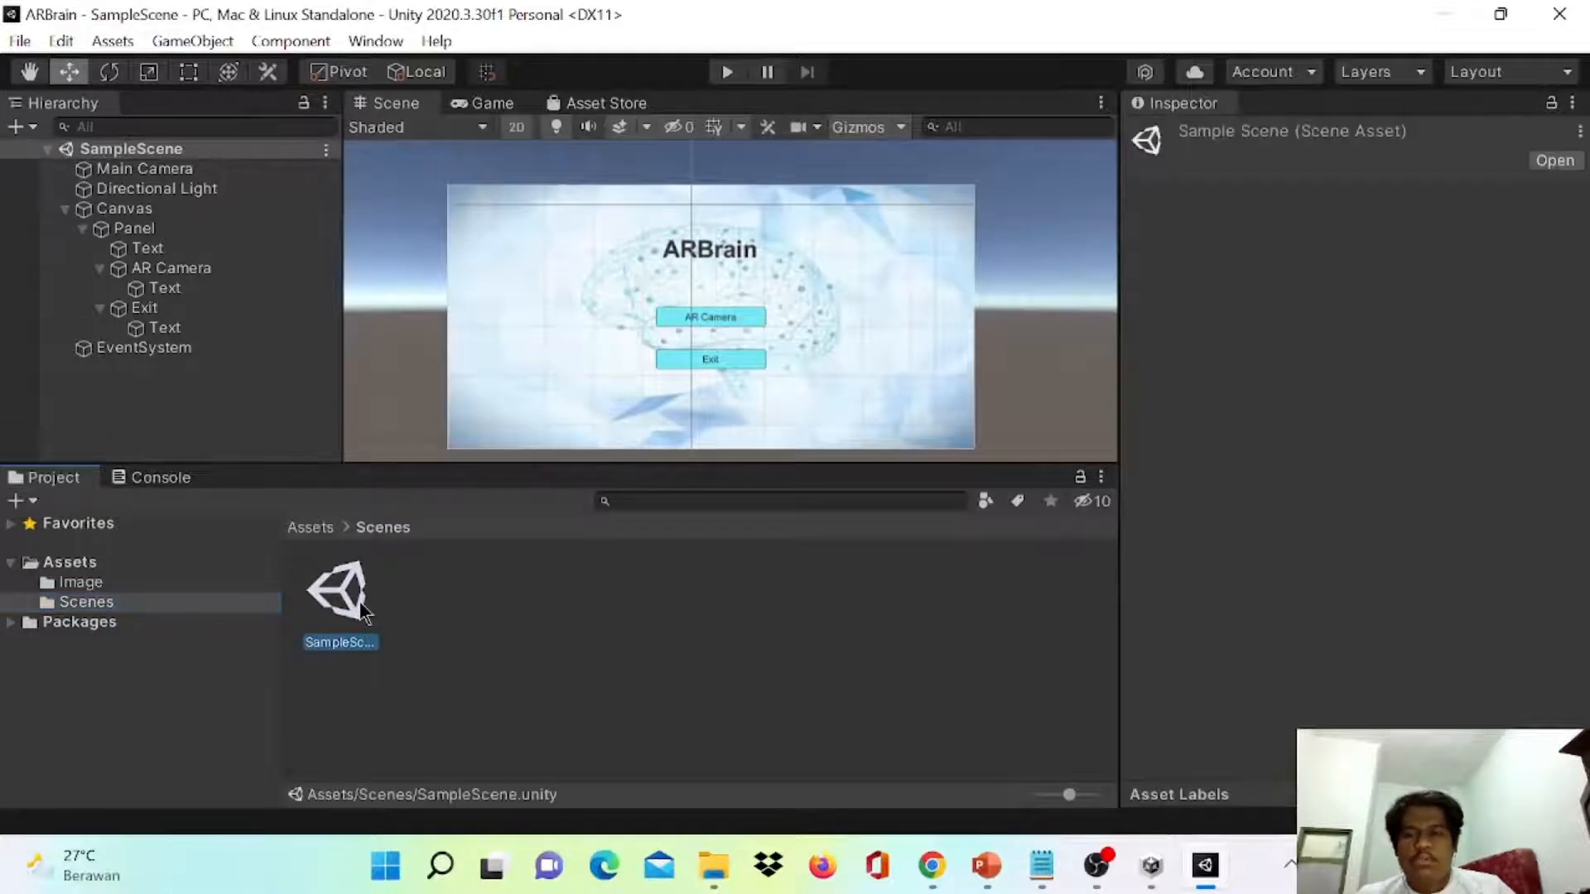
right_click(349, 615)
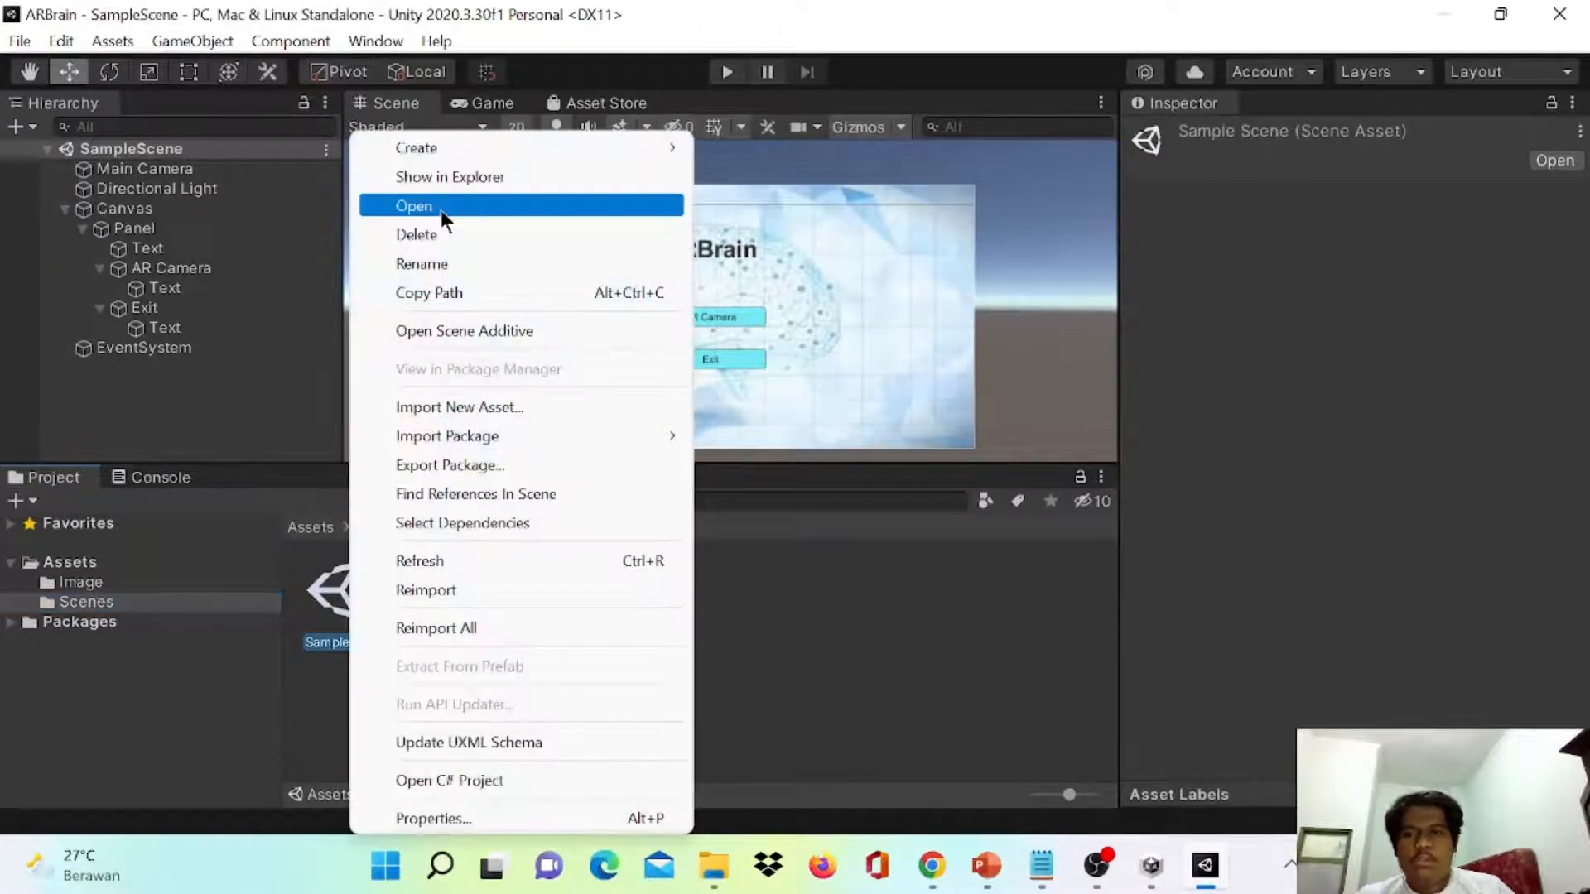
left_click(441, 265)
type("Menu")
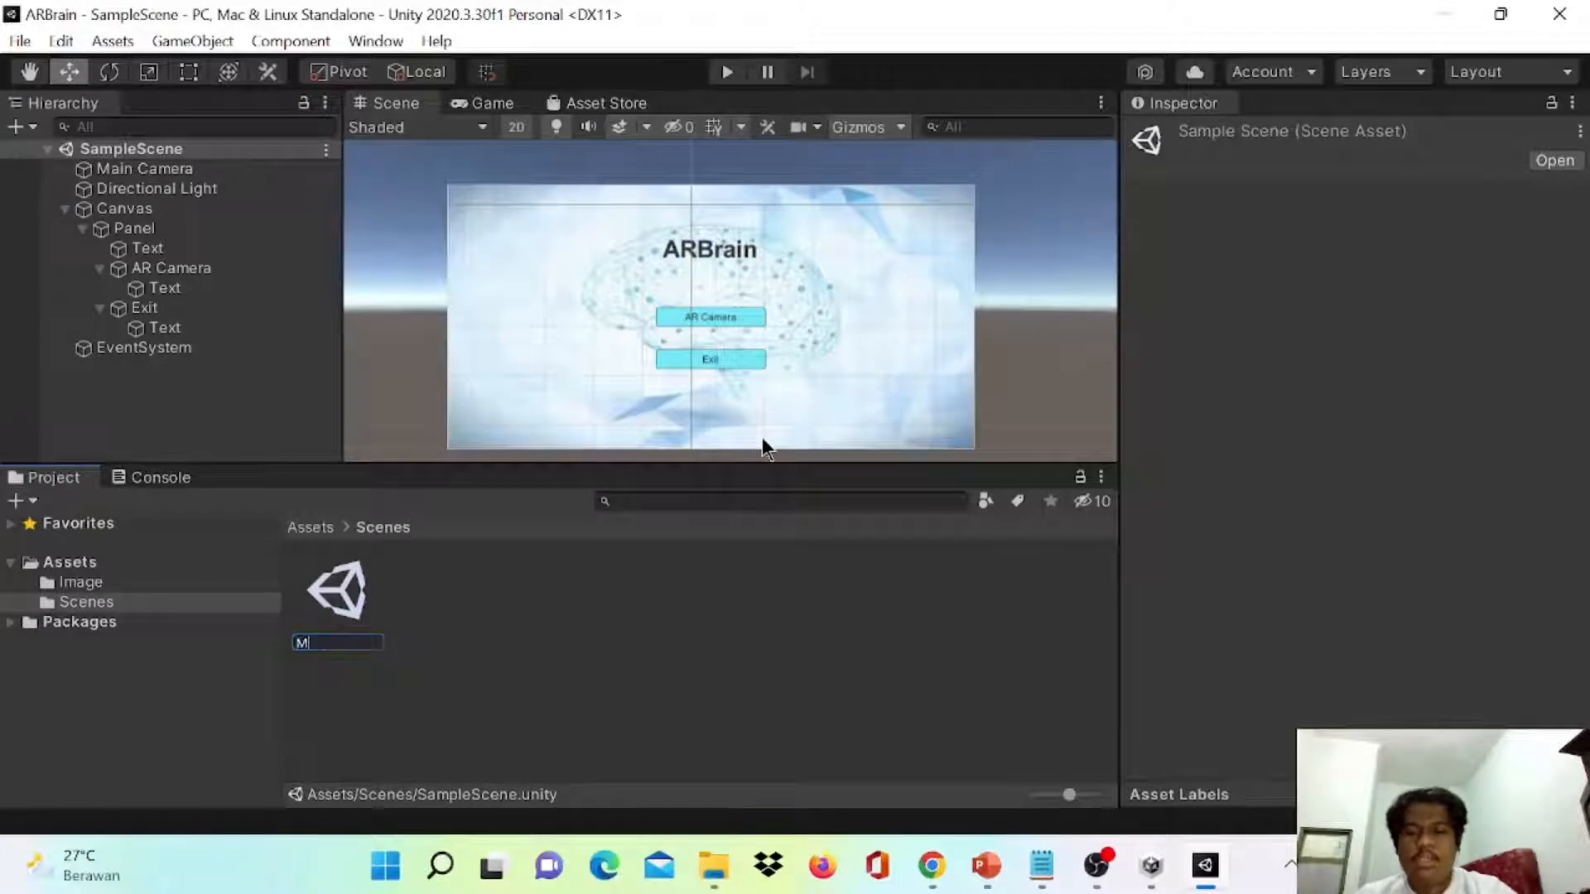
left_click(692, 585)
left_click(888, 478)
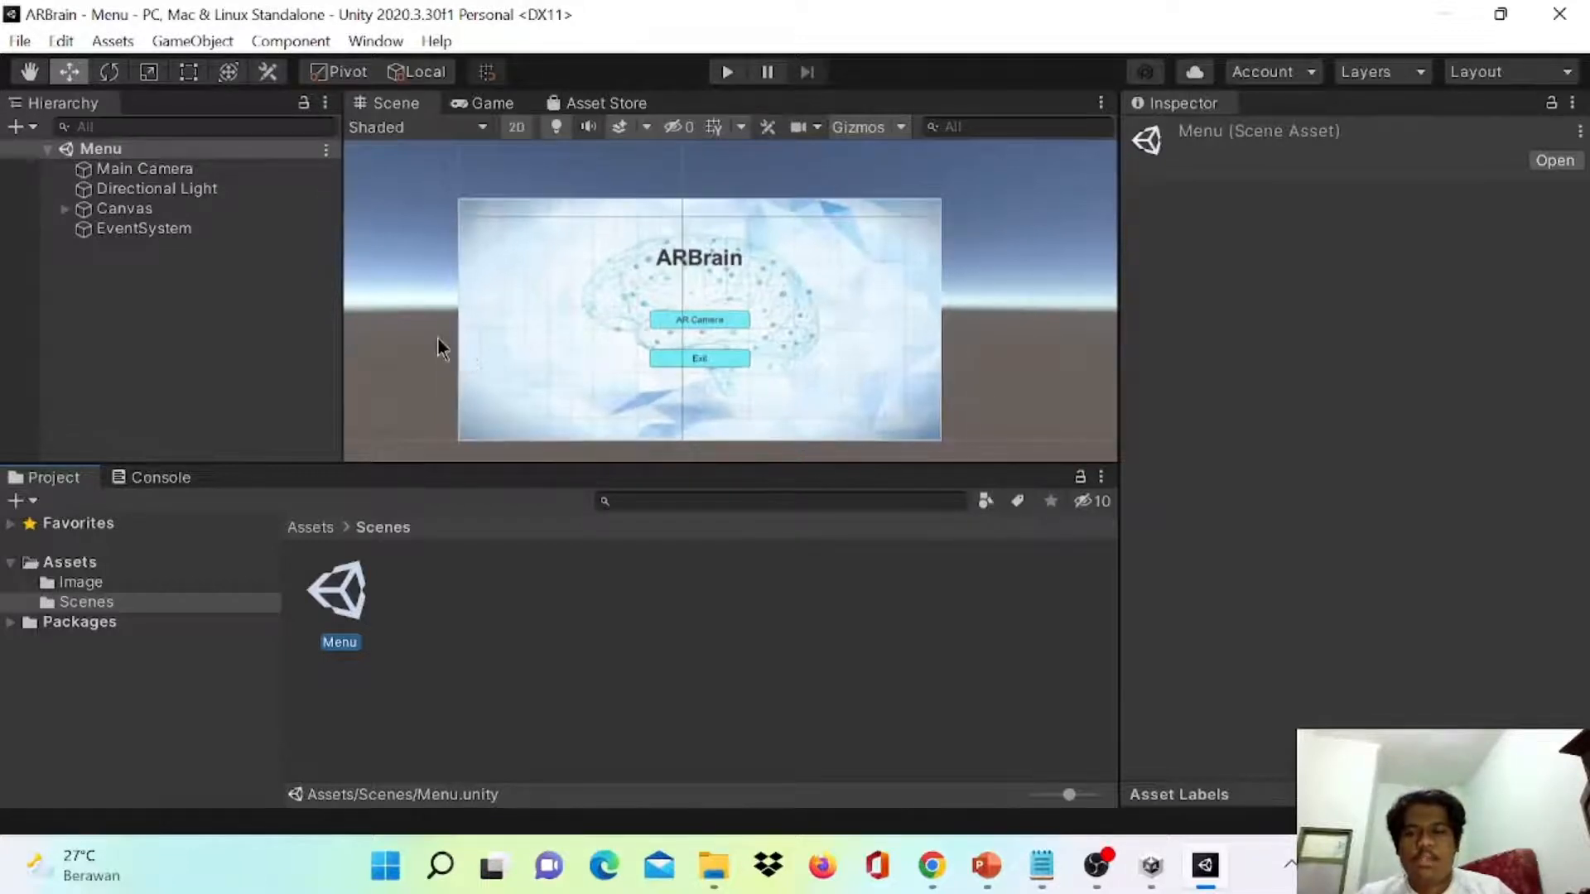
- Create a new scene named AR in the Scenes folder
scroll(418, 319, "down", 2)
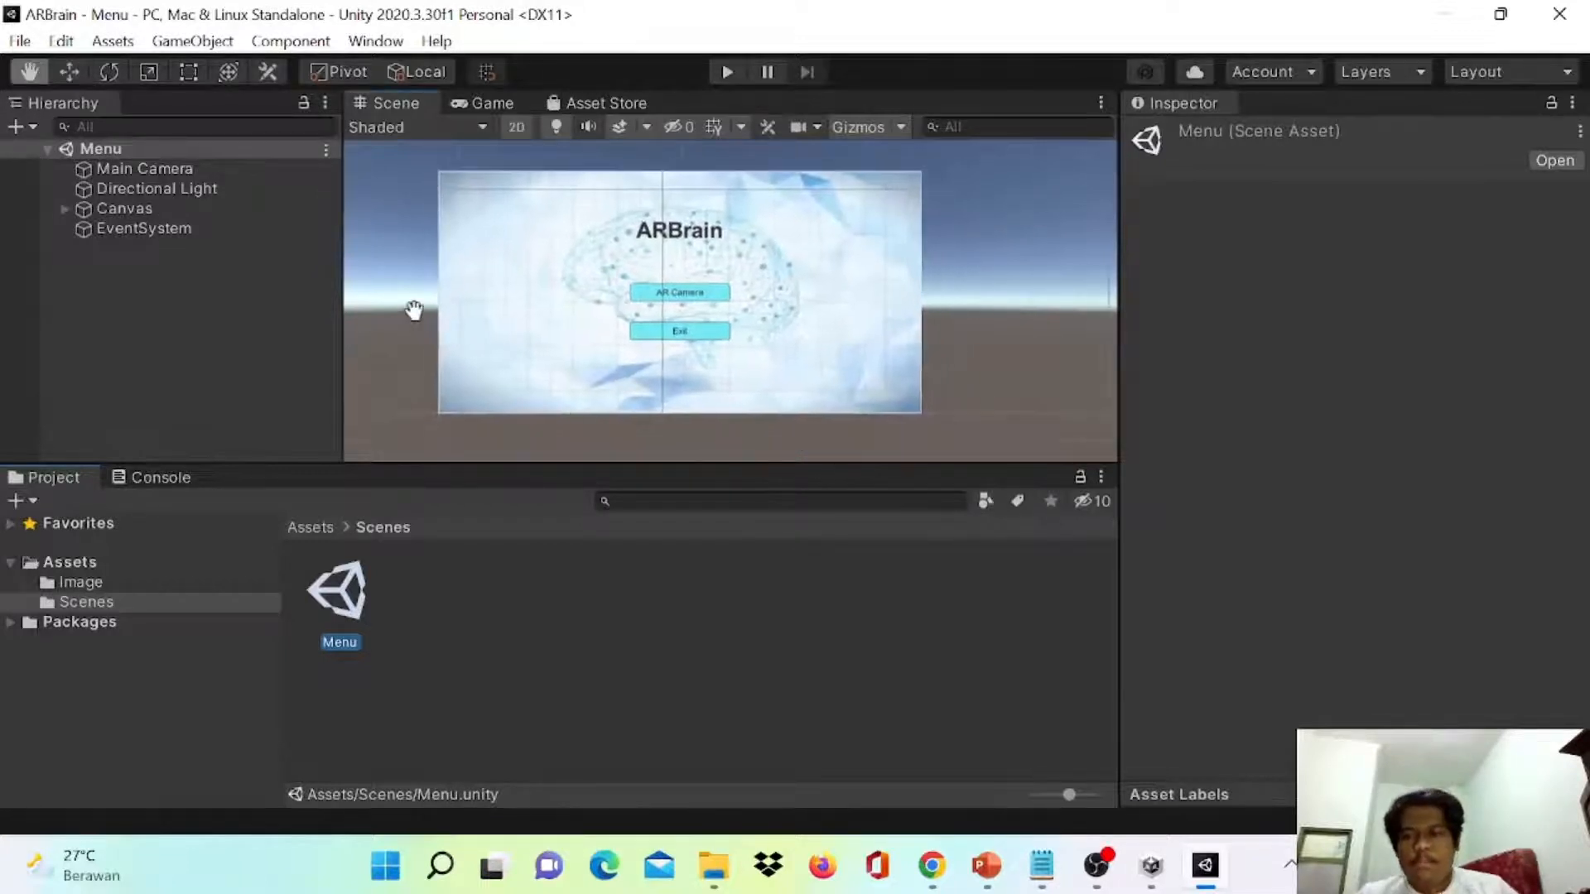
right_click(445, 621)
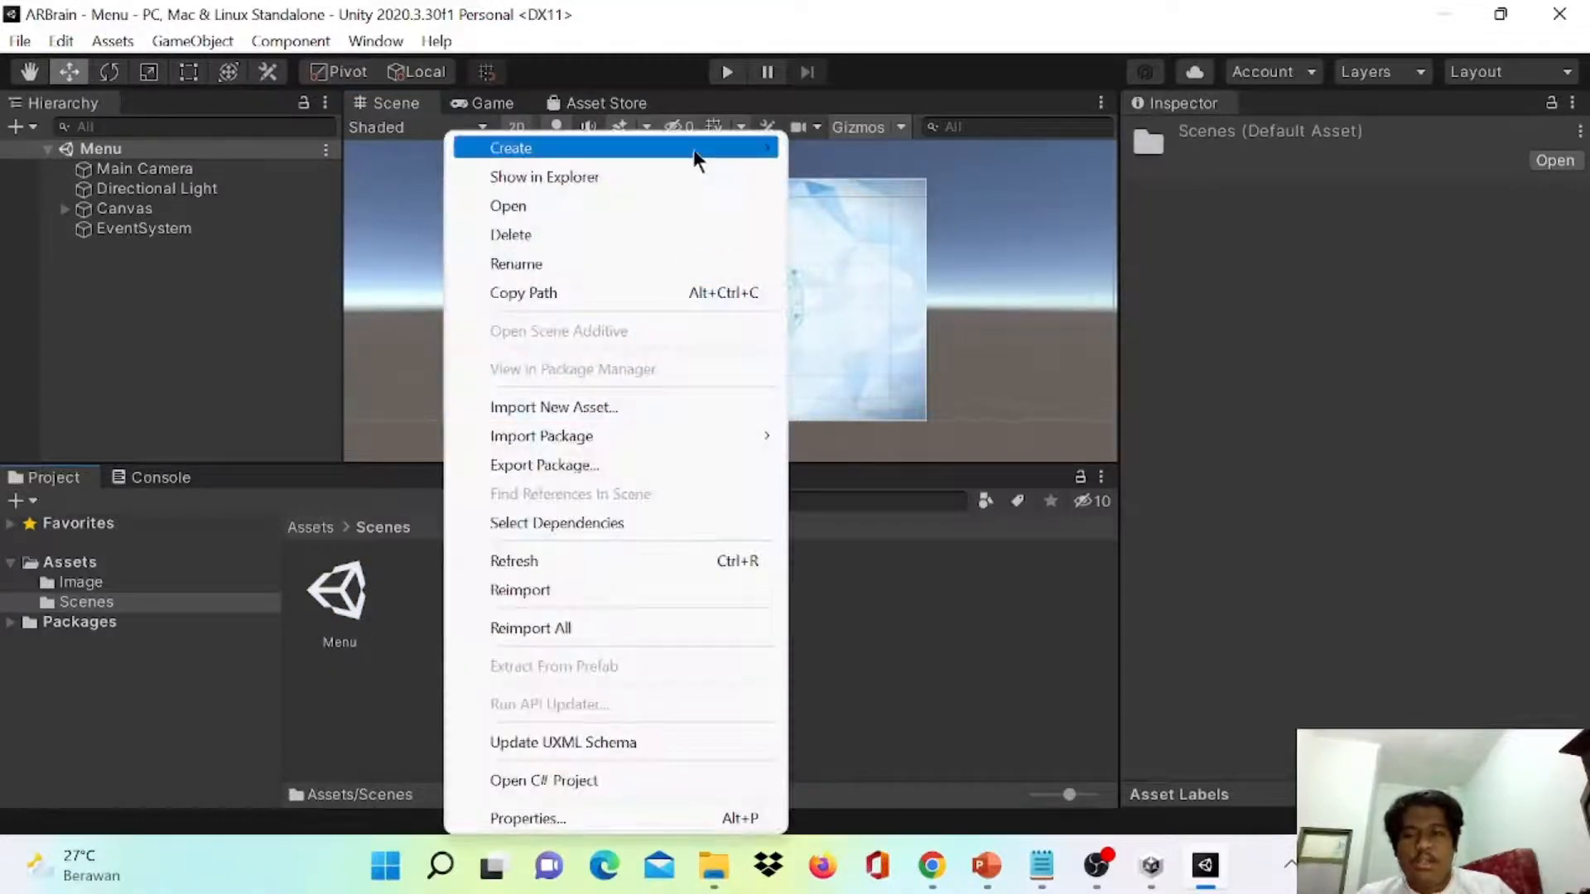
mouse_move(682, 152)
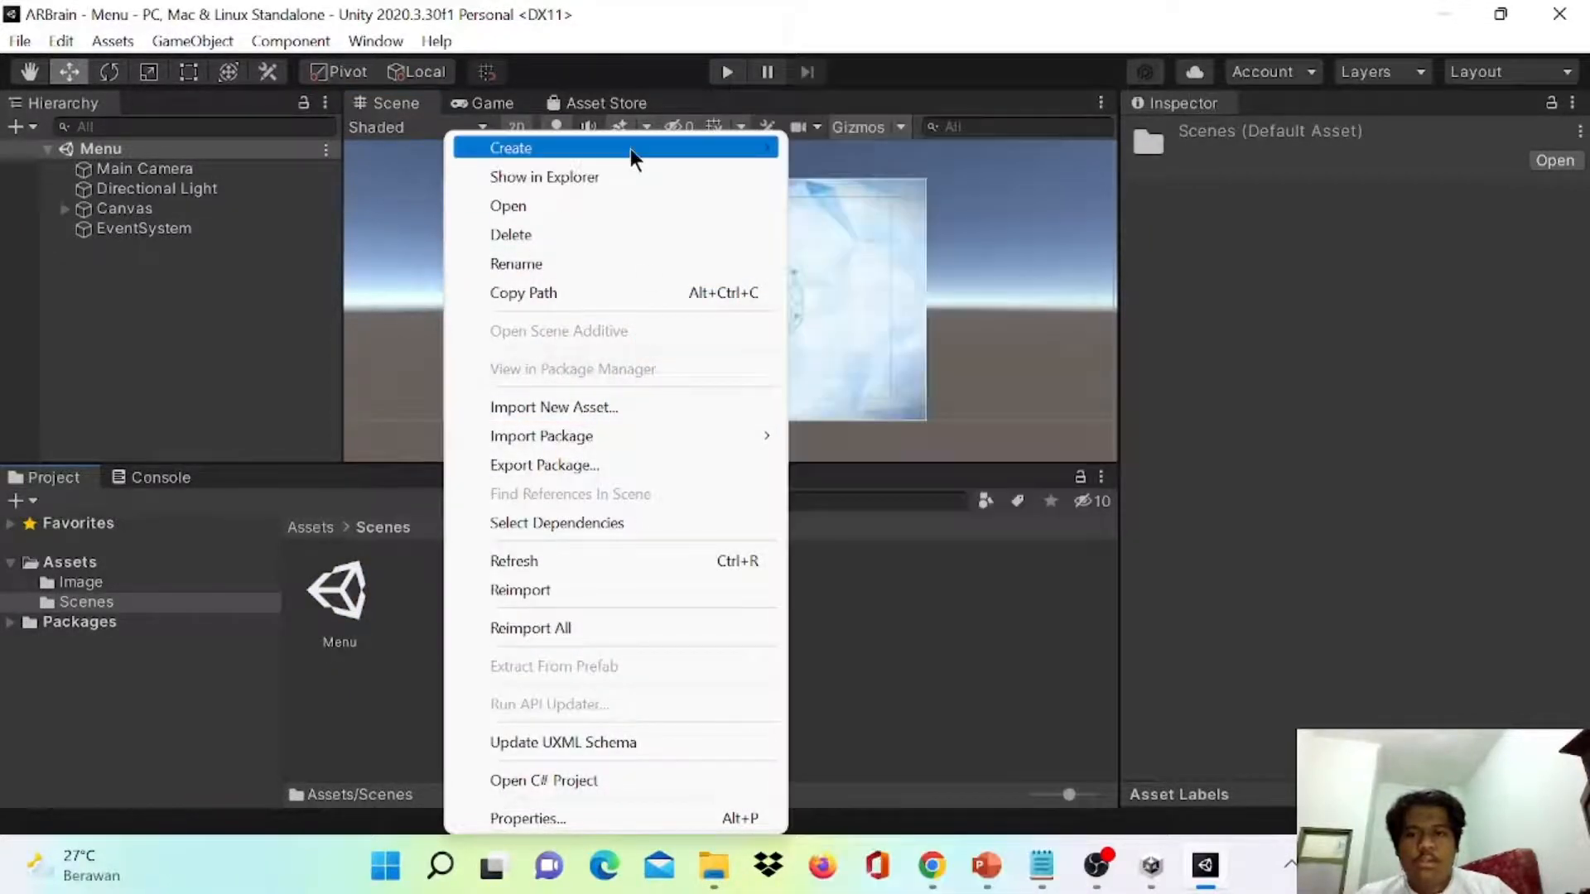
left_click(947, 332)
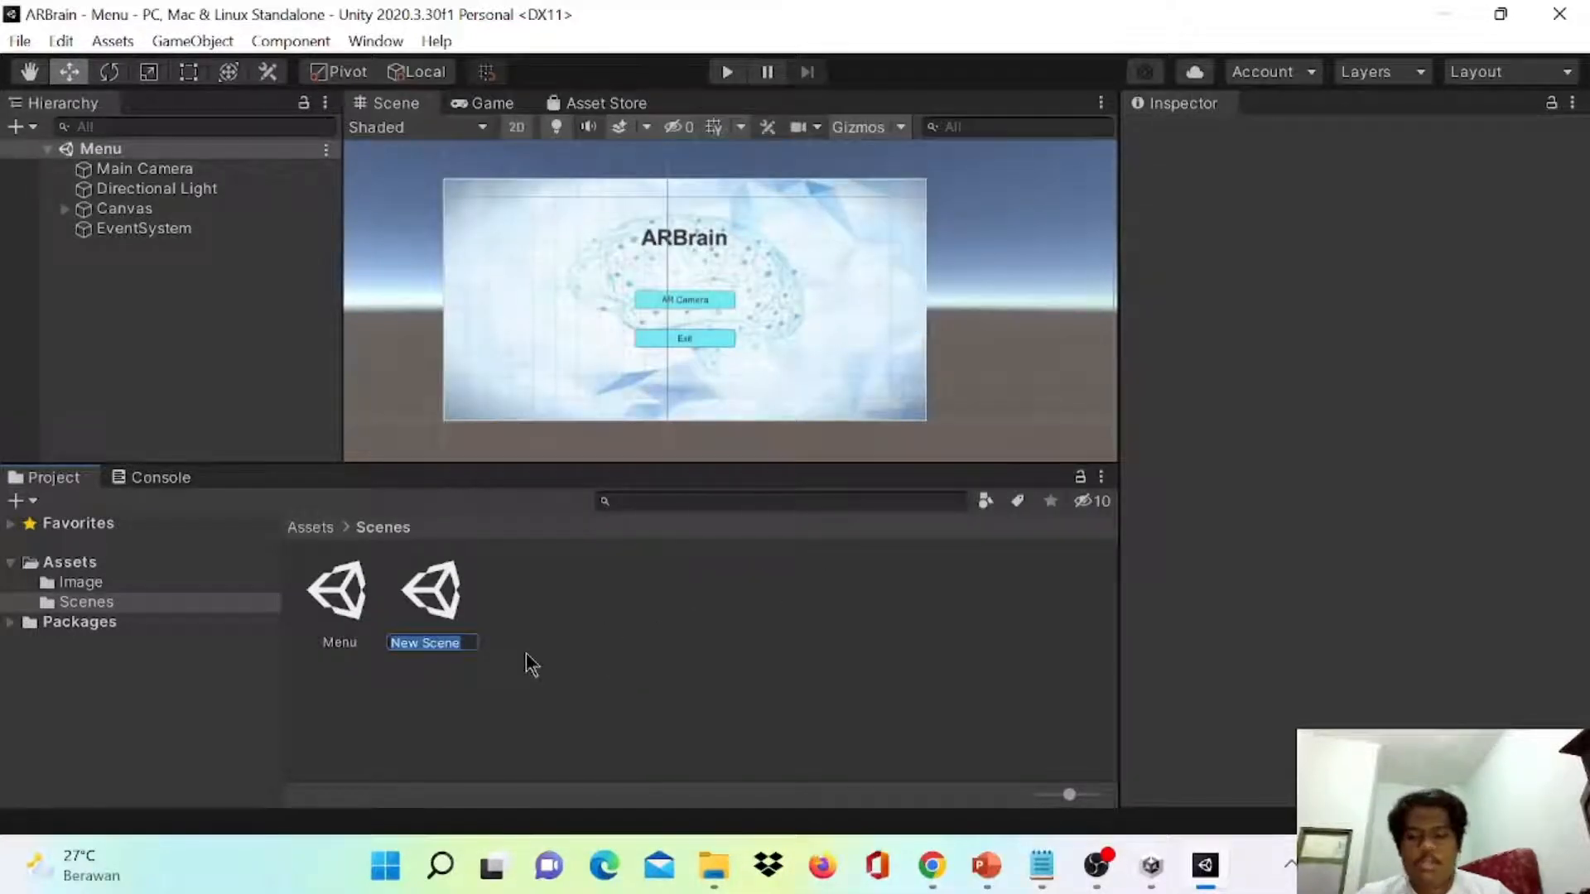
type("AR")
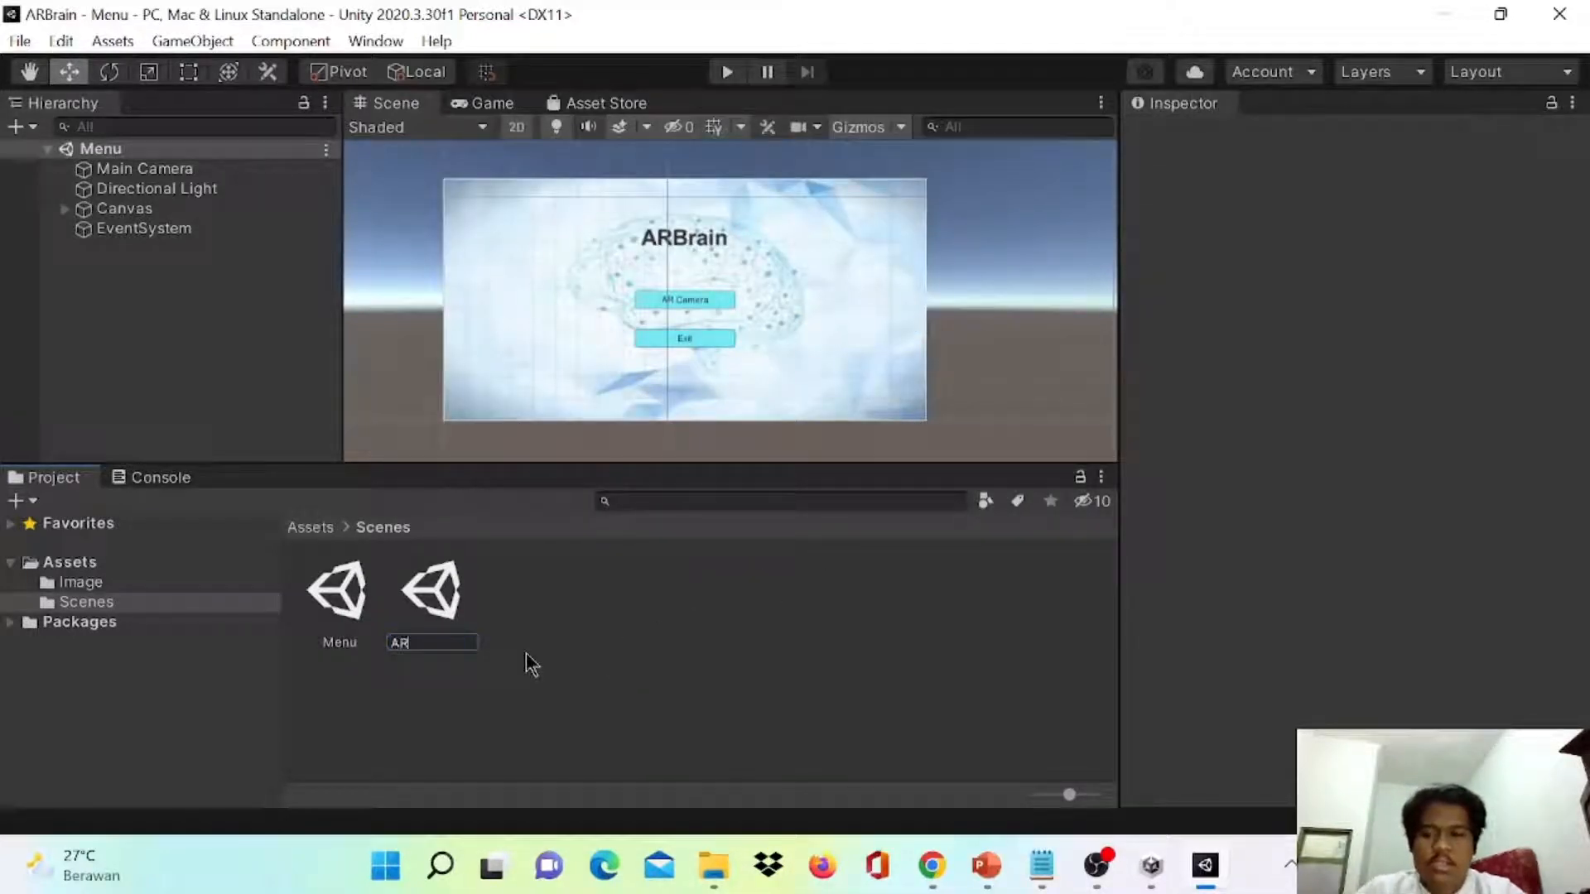
key("Return")
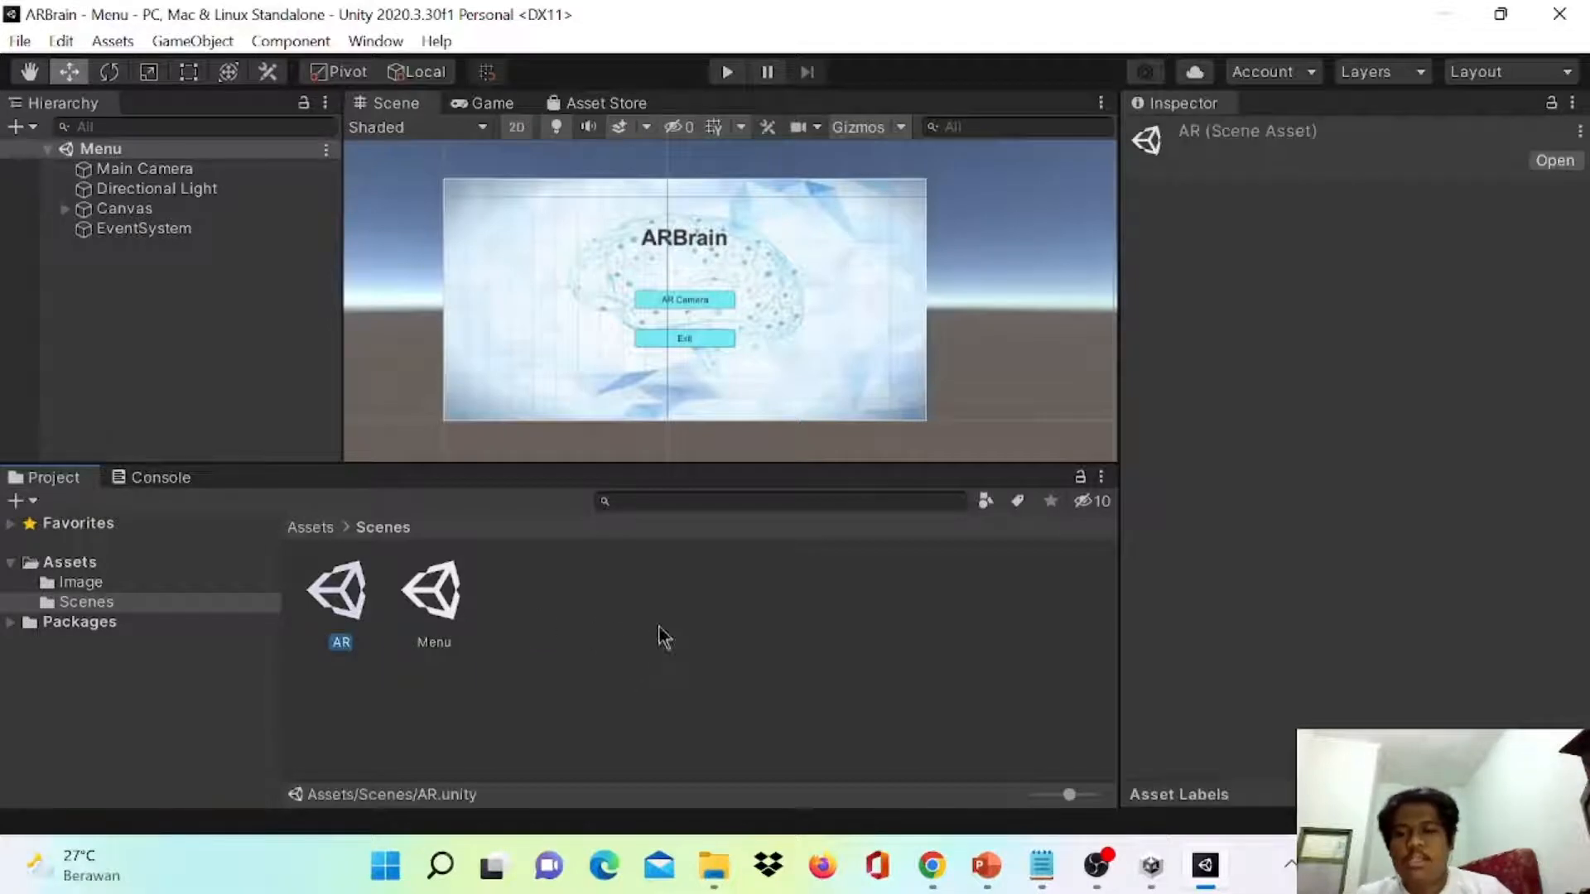
- Open the AR scene and switch its scene view from 2D to 3D
double_click(339, 603)
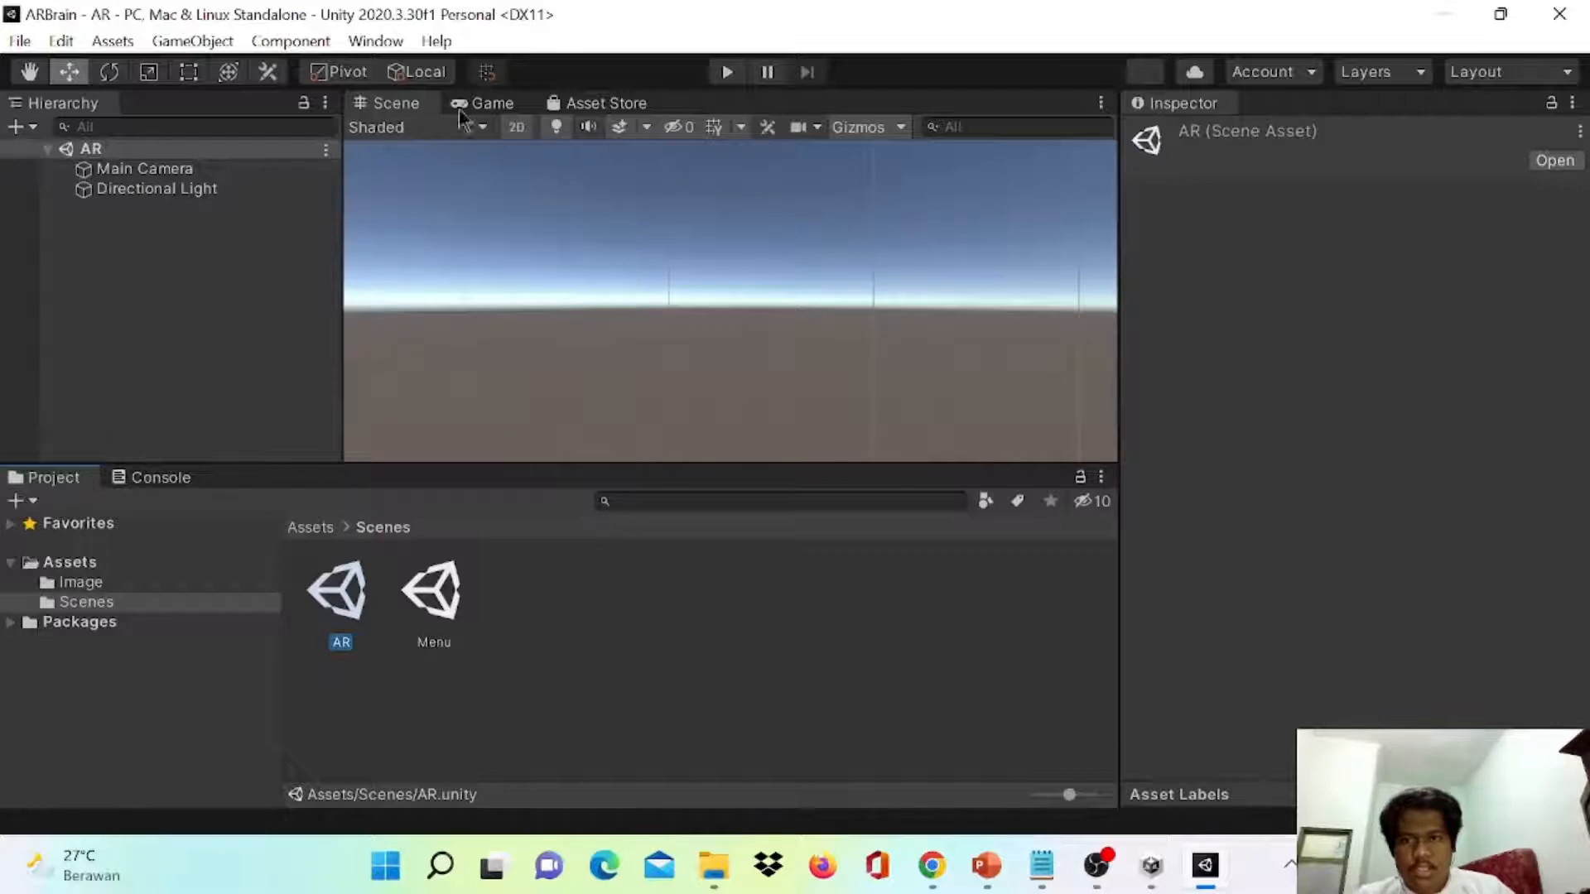
left_click(523, 134)
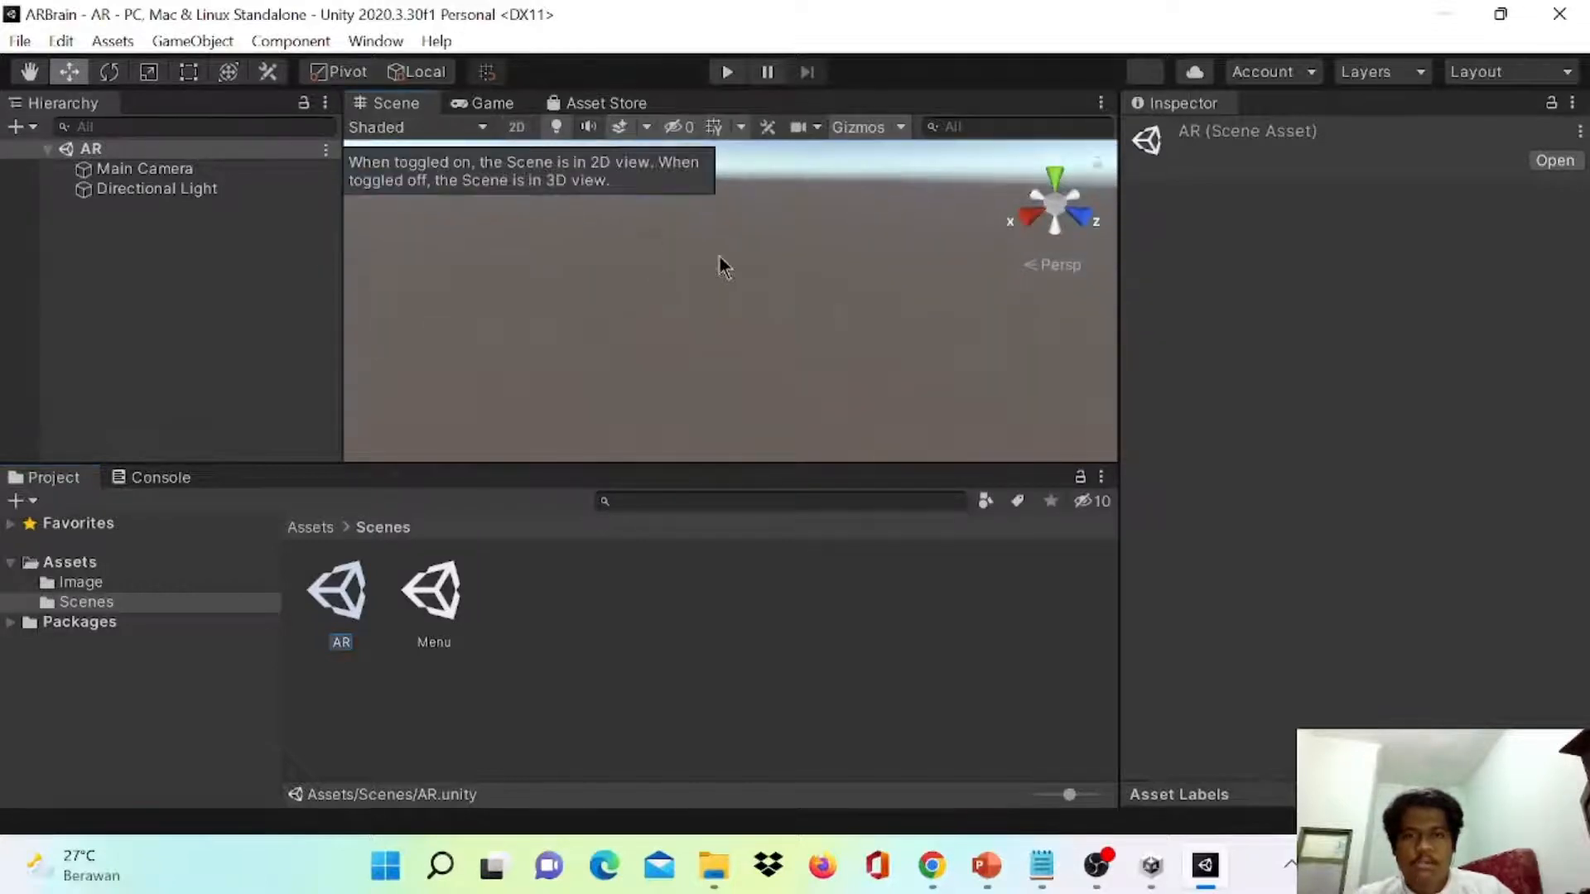
right_click_drag(938, 284, 832, 336)
middle_click_drag(852, 296, 768, 357)
right_click_drag(913, 333, 926, 443)
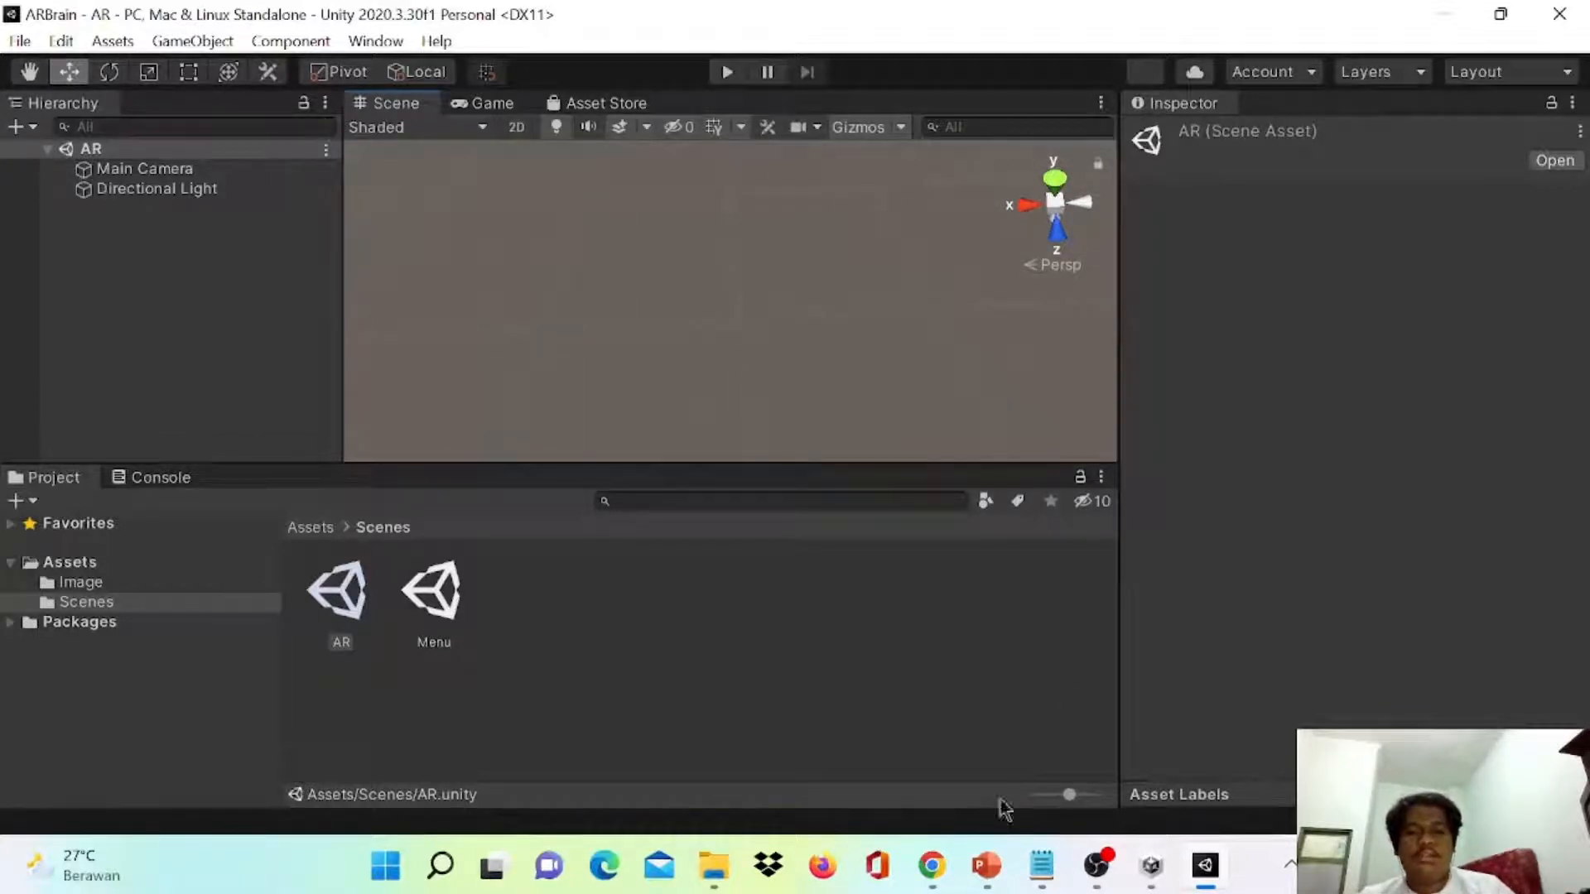
- Switch to Chrome and start a new Basic license in the Vuforia portal's License Manager
left_click(935, 868)
scroll(202, 295, "up", 3)
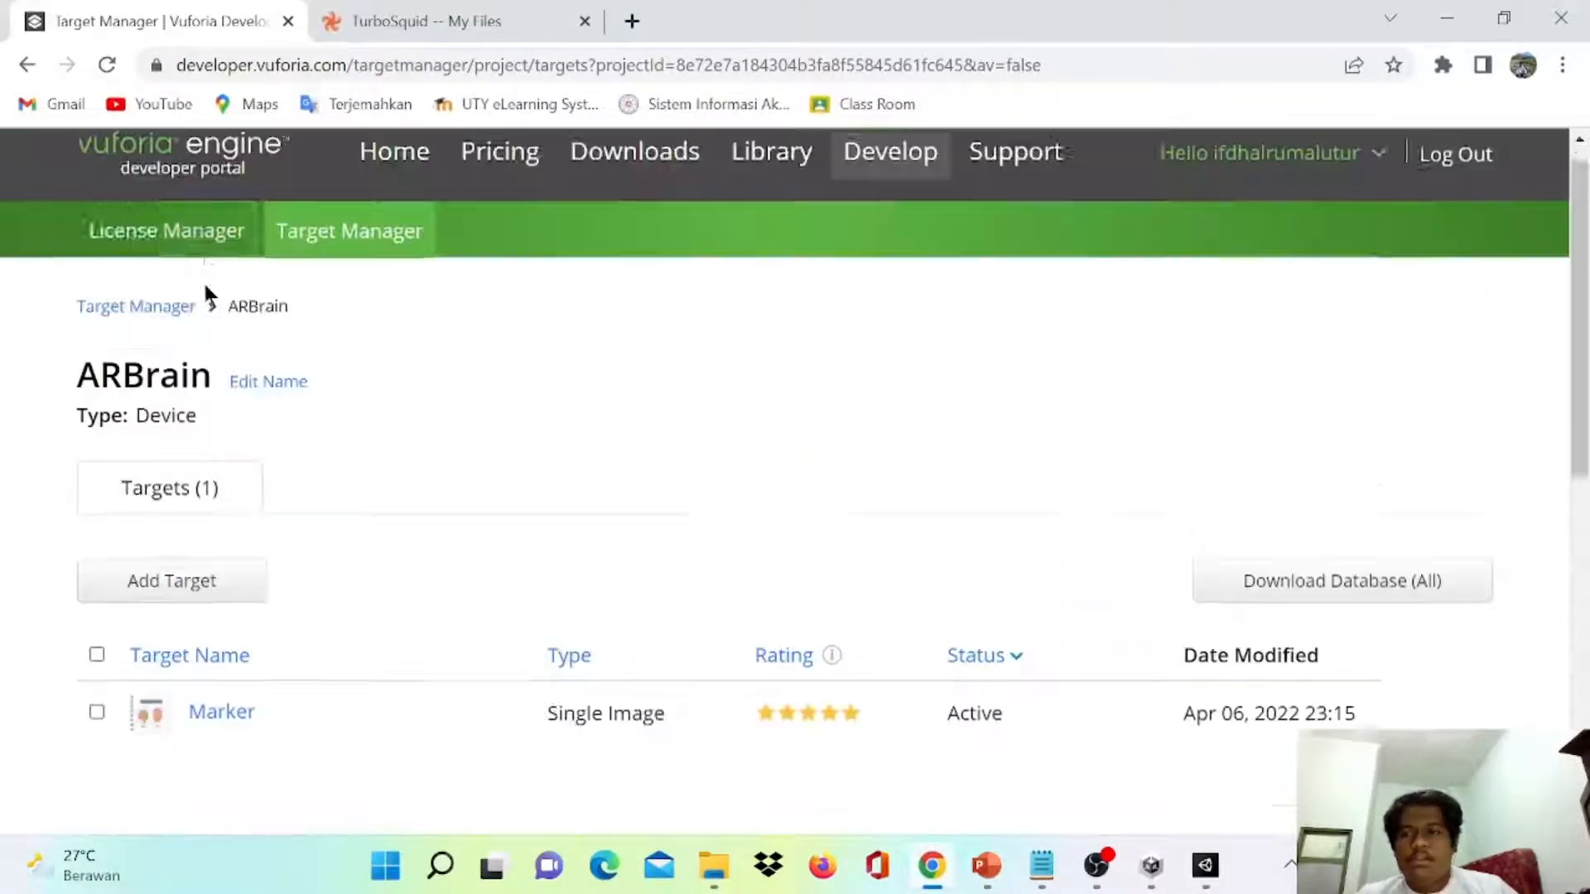
left_click(215, 281)
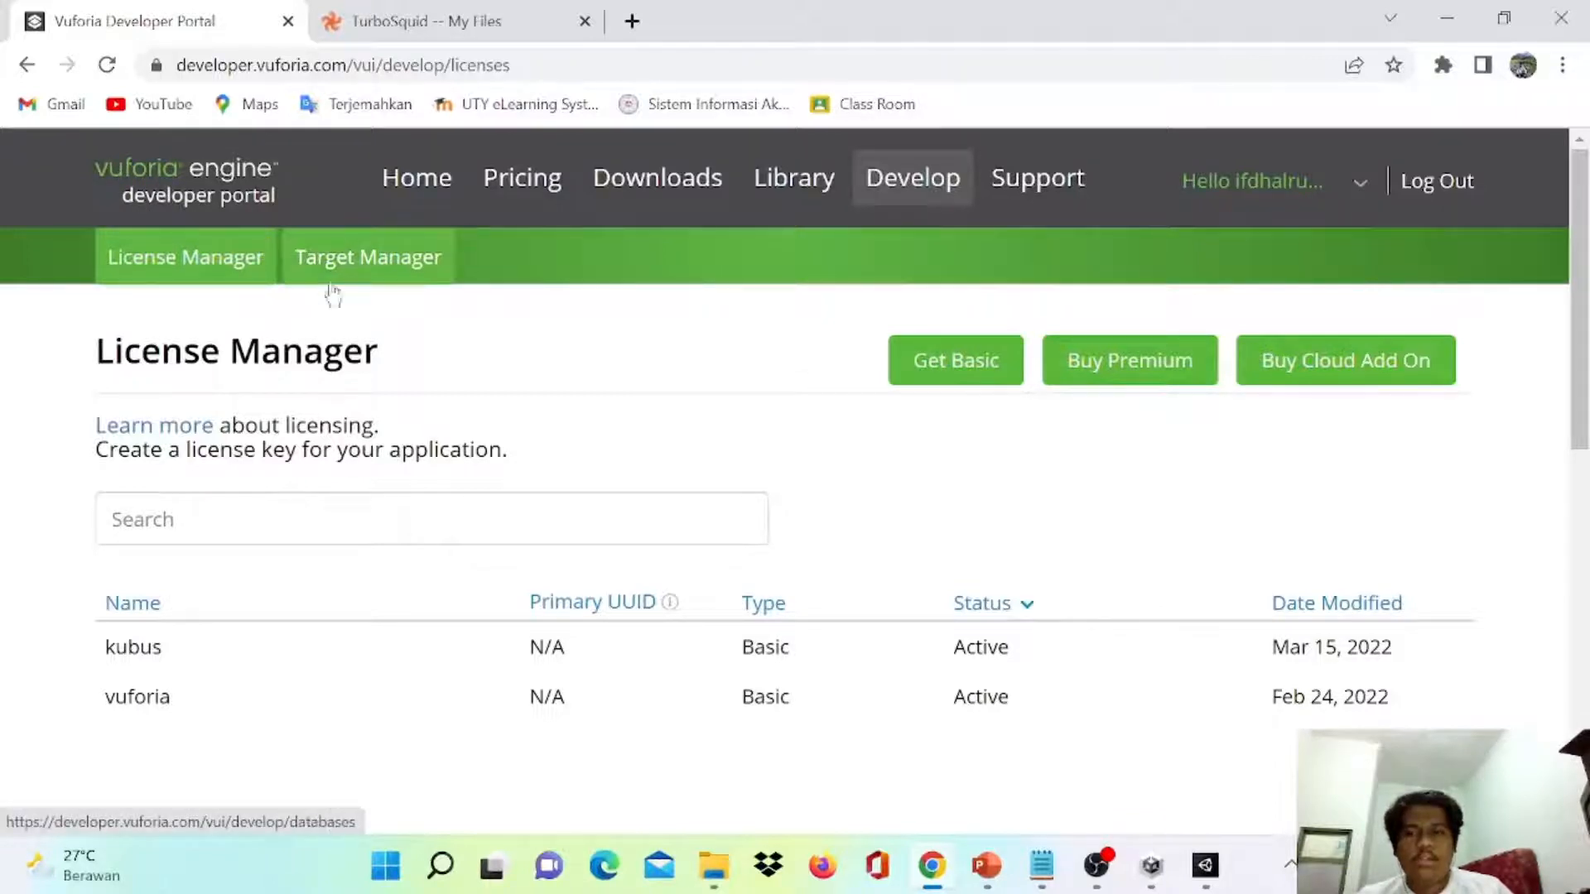
left_click(958, 373)
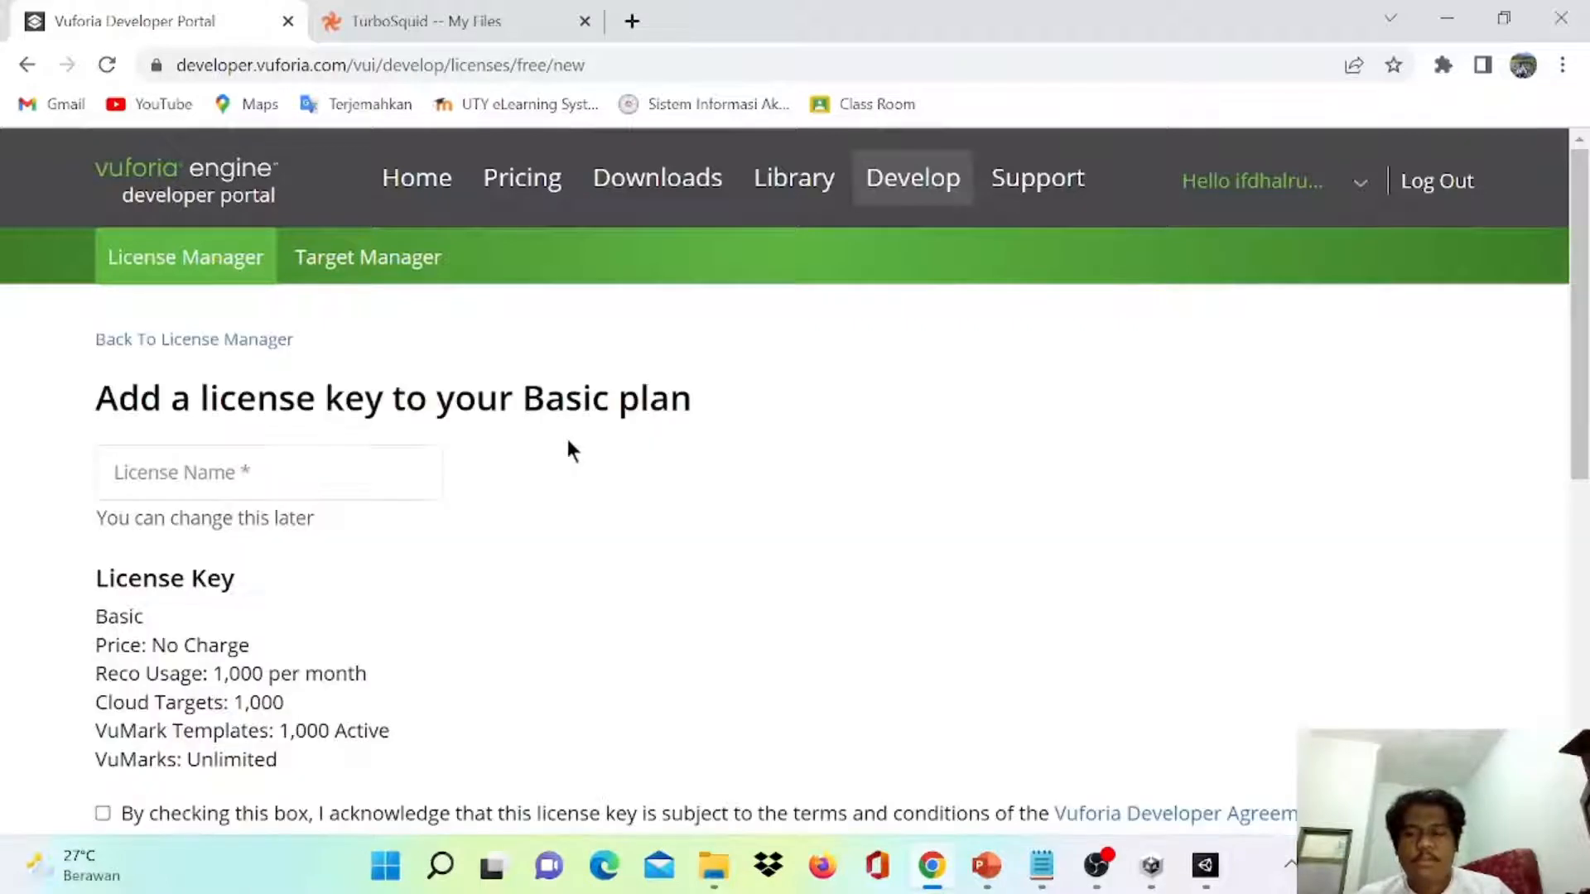
- Name the new Basic license ARBrain, accept the developer agreement, create it and open its license key page
left_click(332, 471)
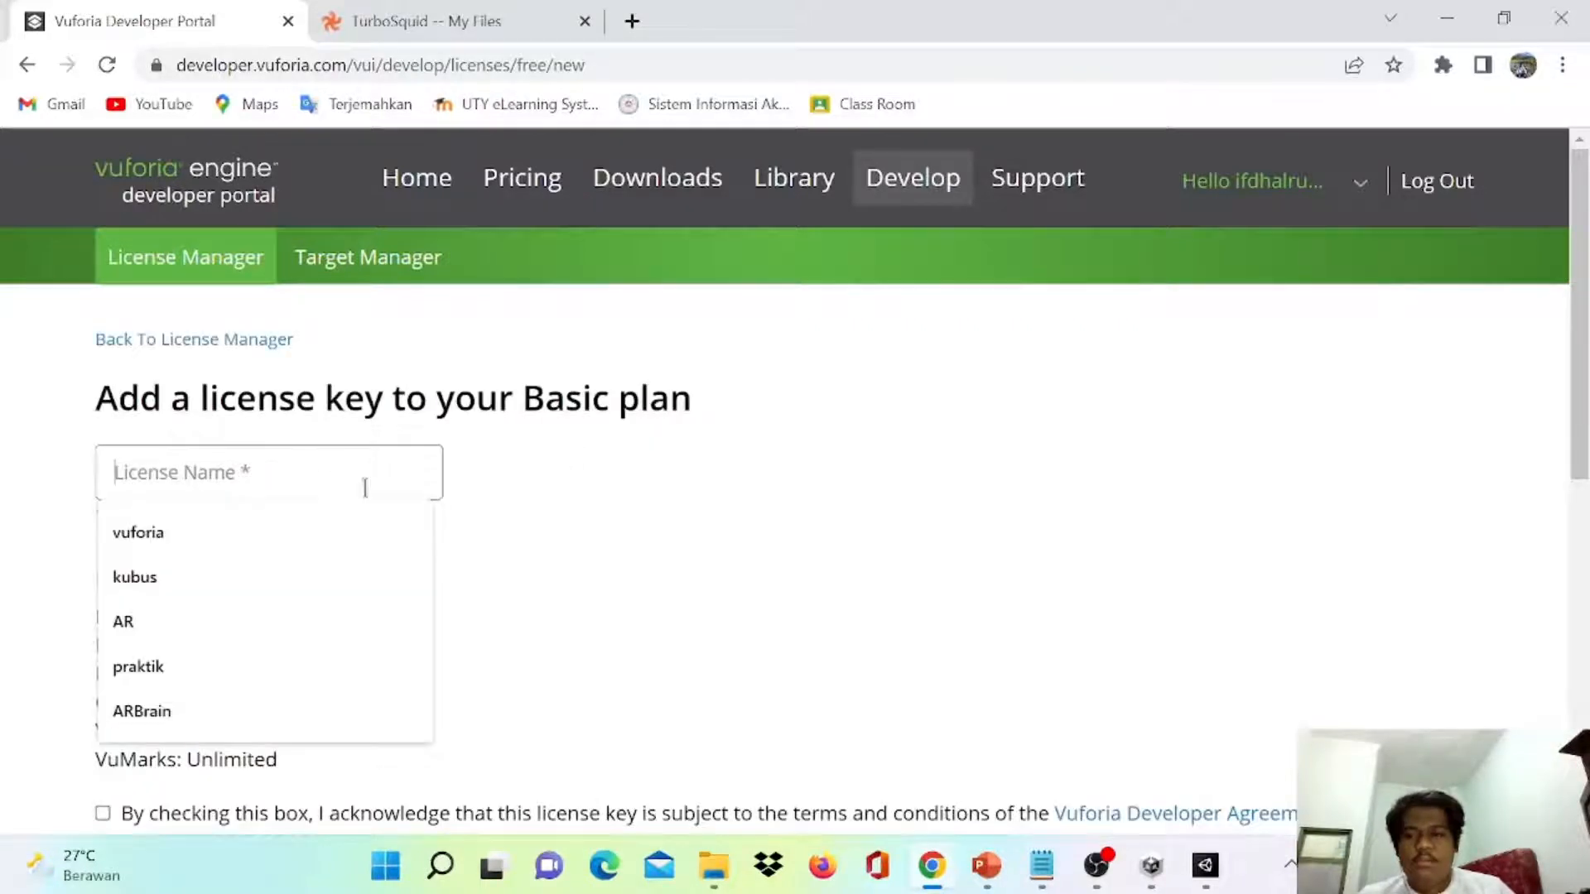
left_click(230, 711)
scroll(545, 632, "down", 2)
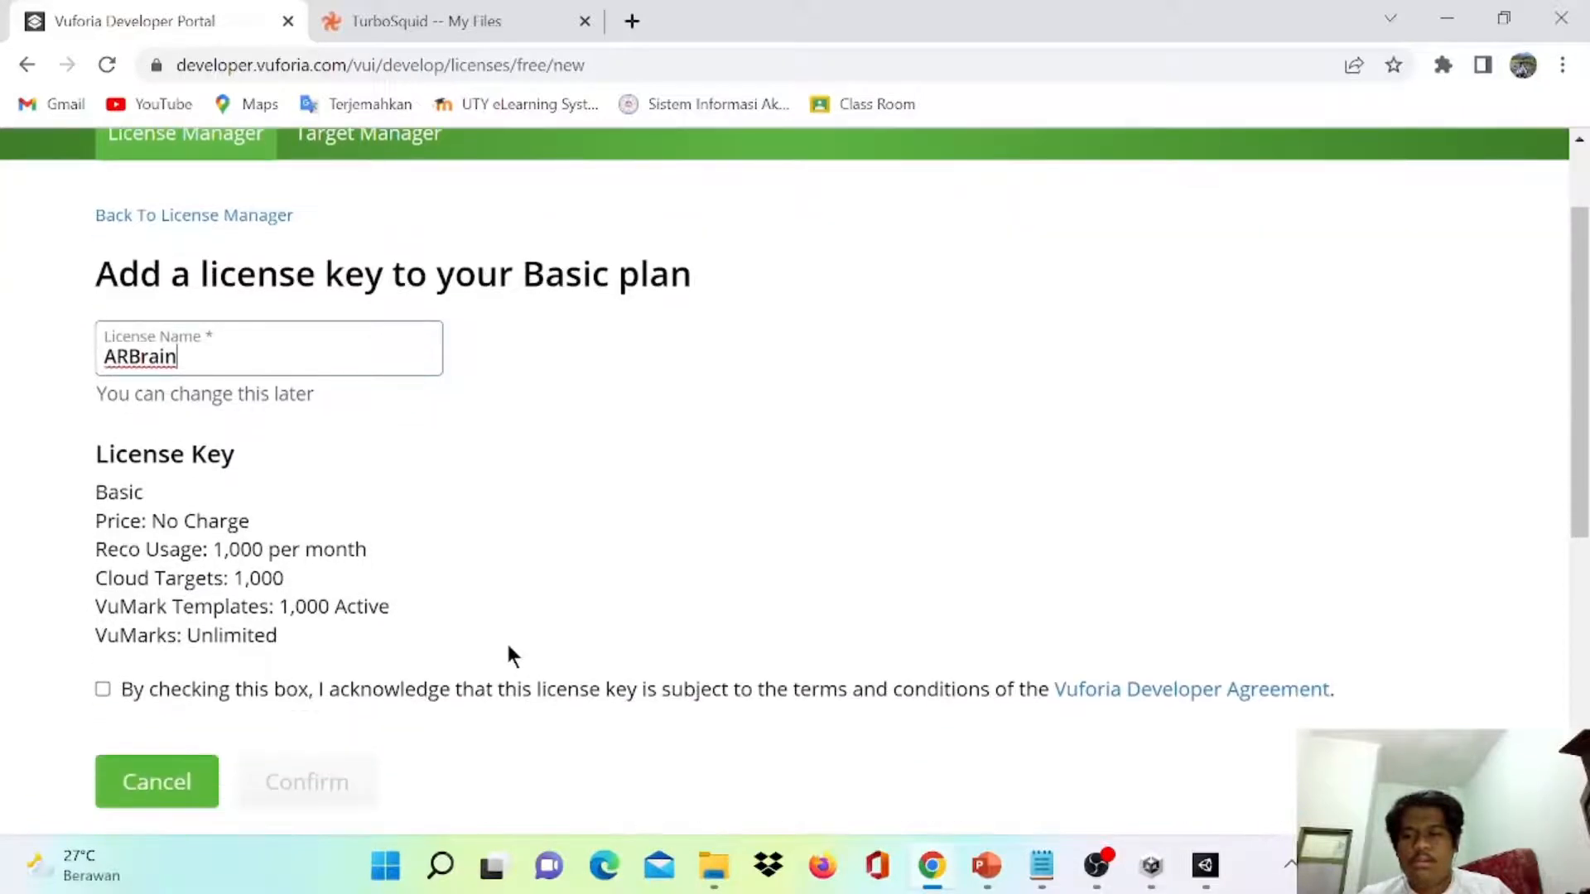
left_click(102, 690)
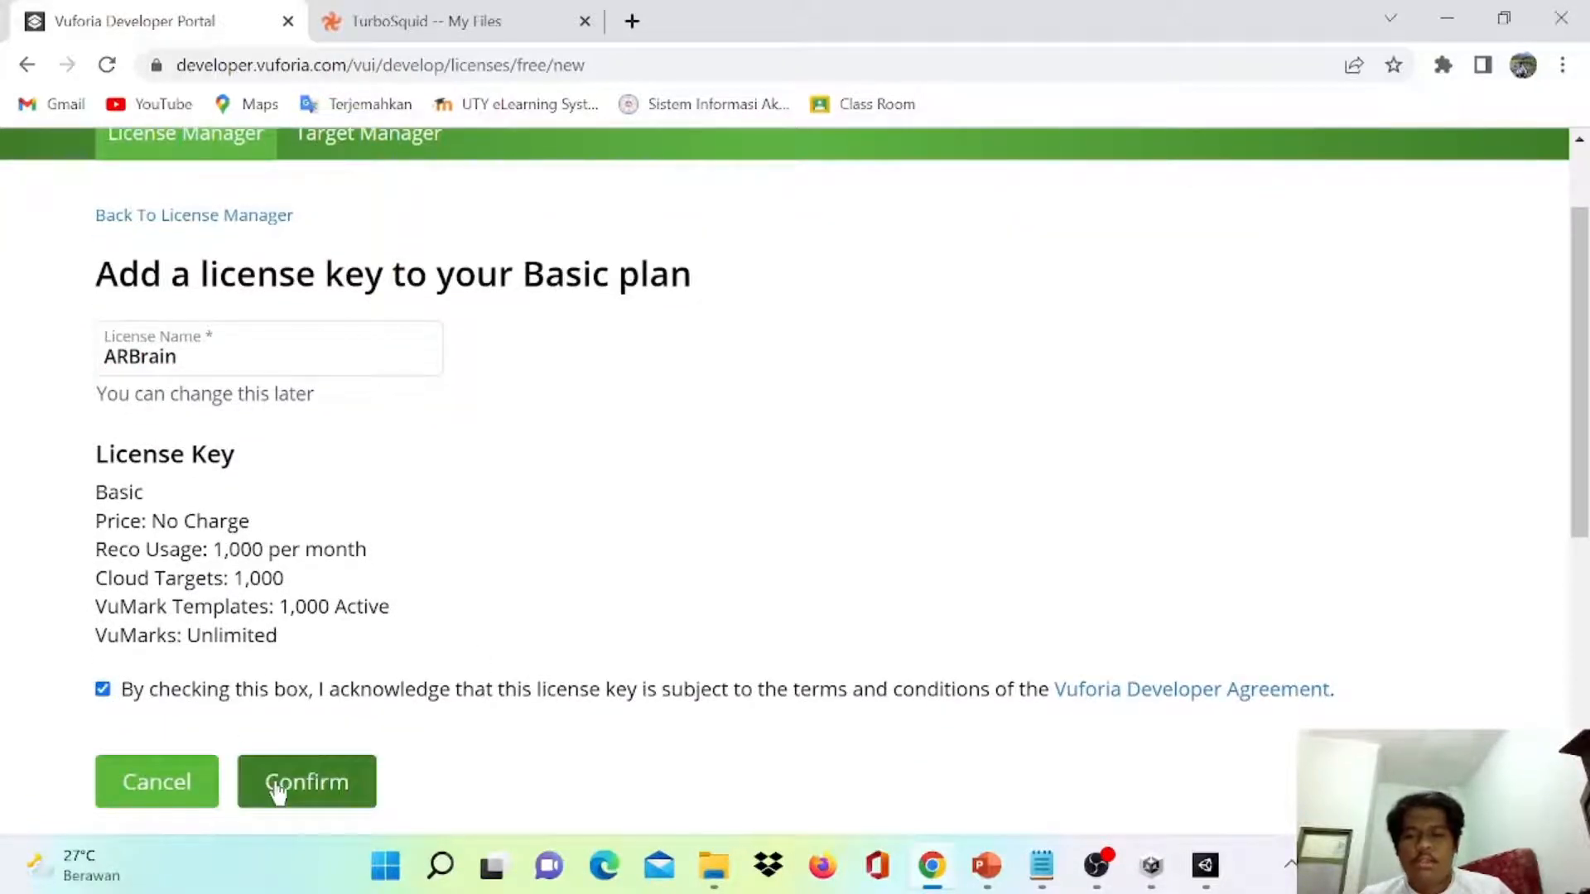
left_click(277, 793)
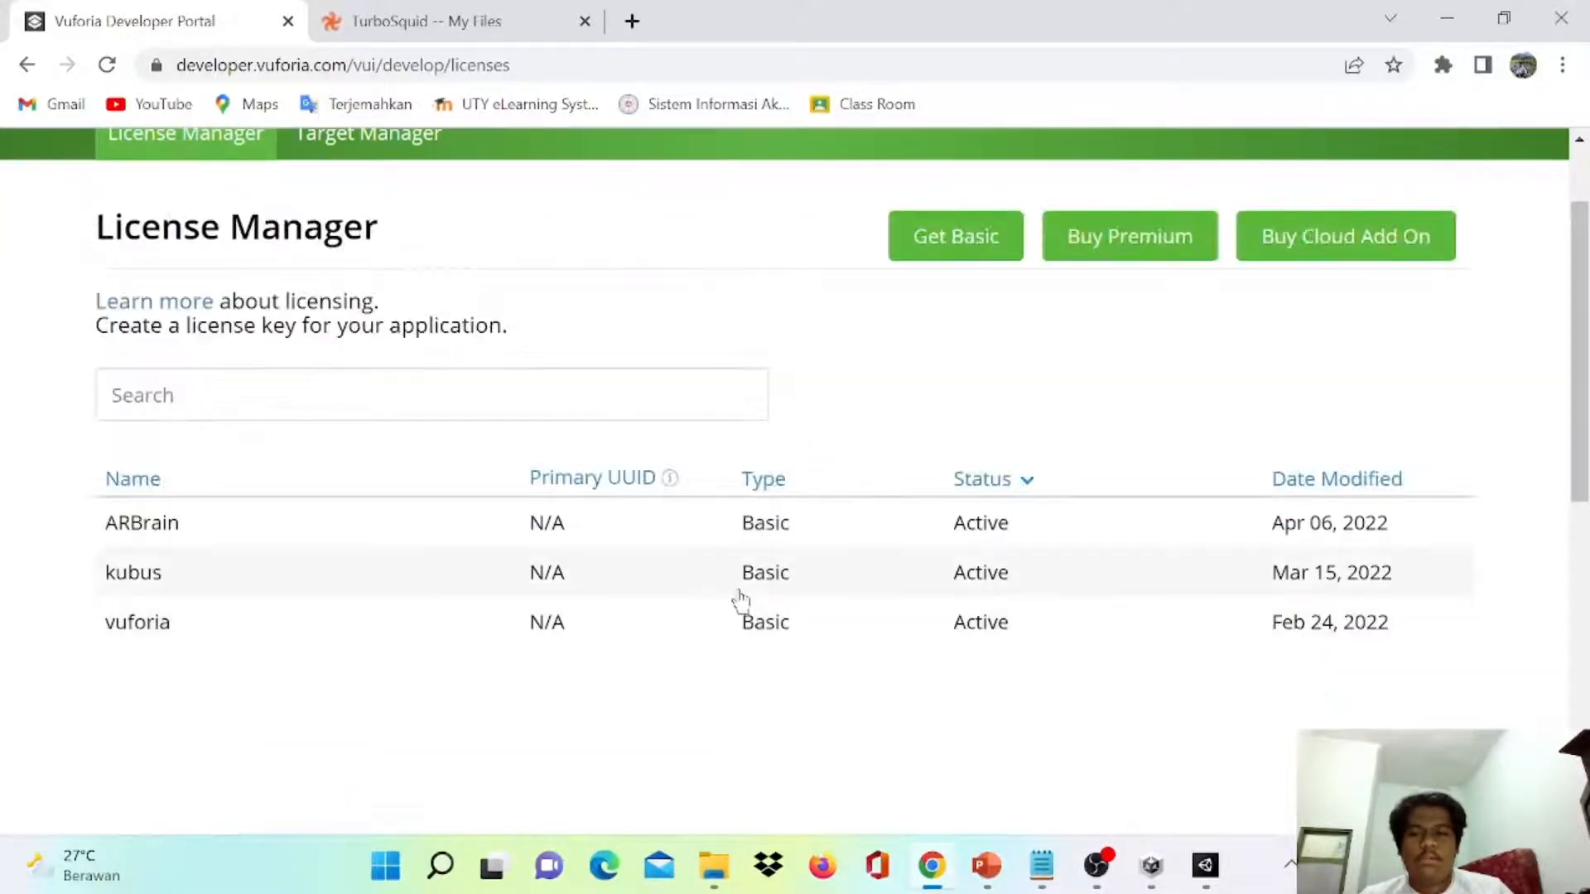
left_click(270, 522)
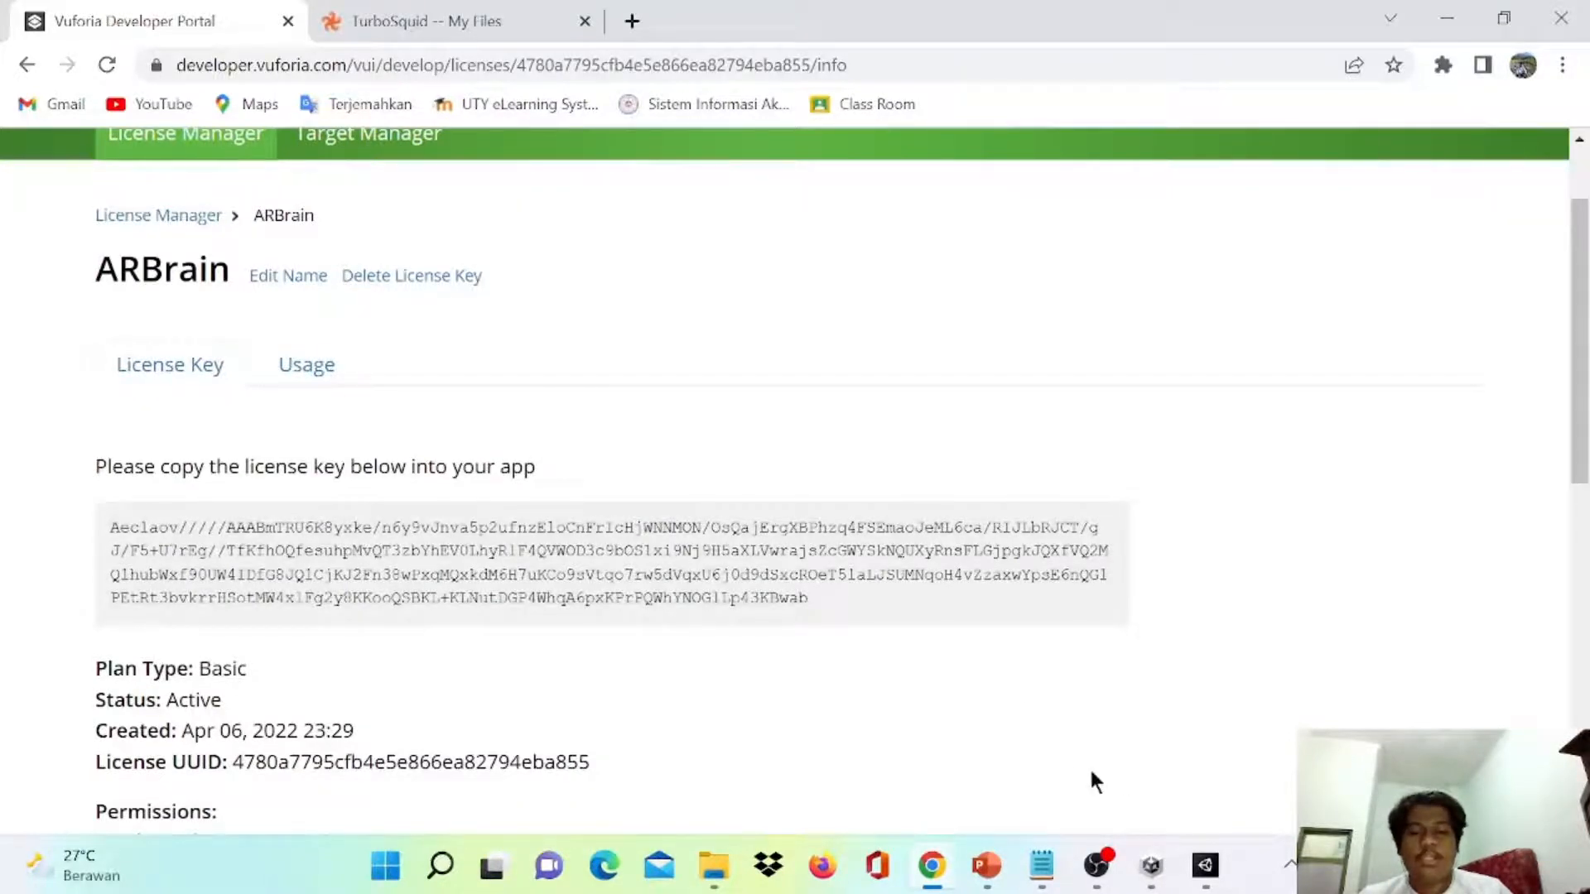
- Create a Device-type database named brain in the Vuforia Target Manager
scroll(357, 180, "up", 2)
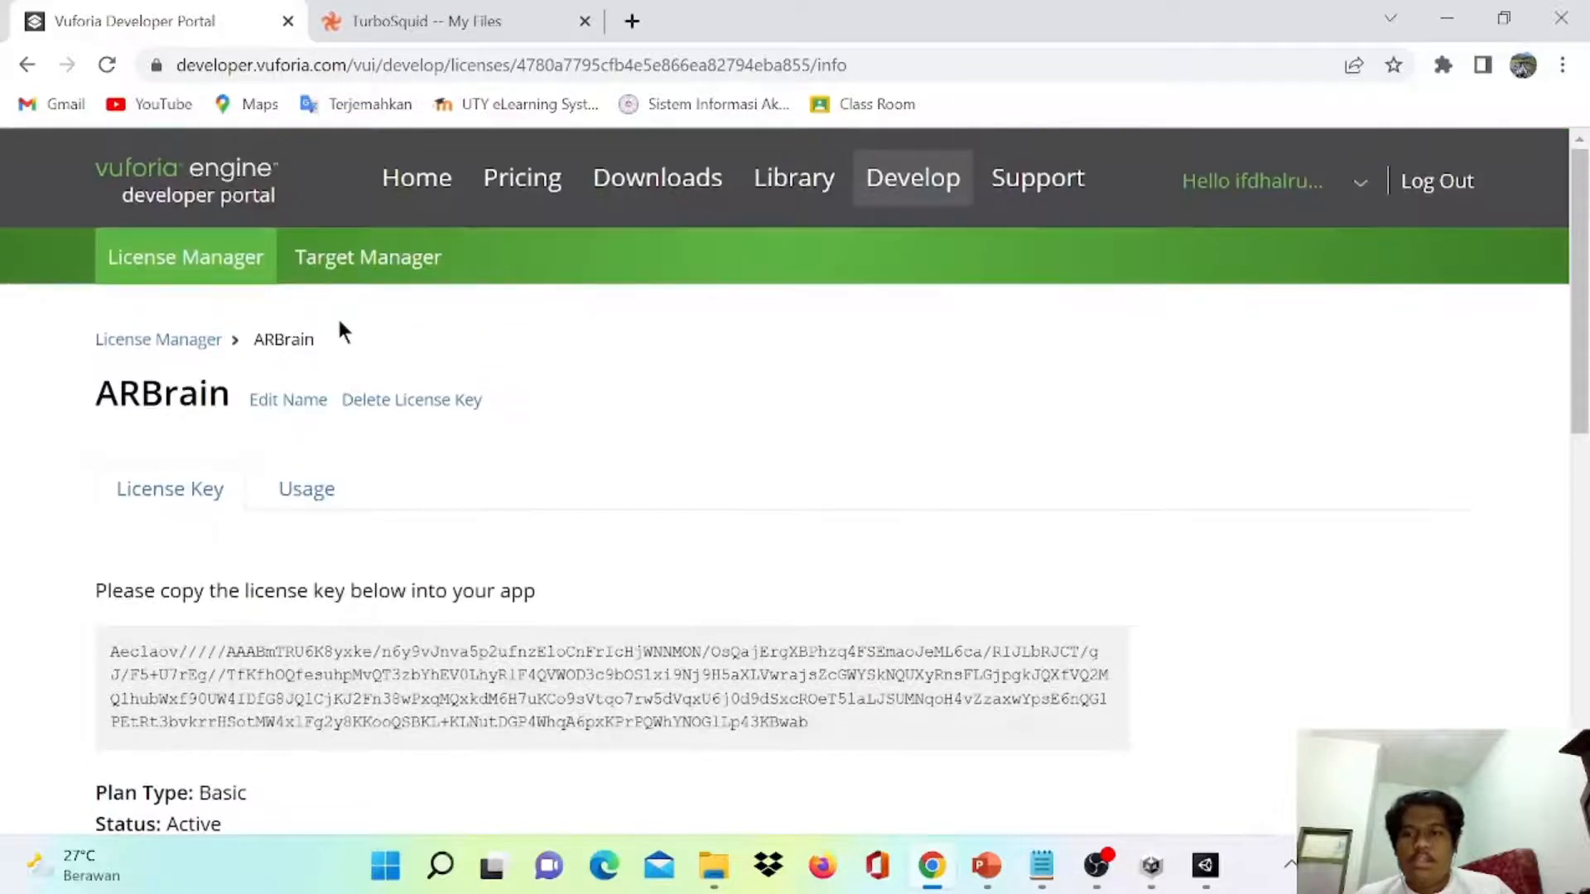
left_click(337, 258)
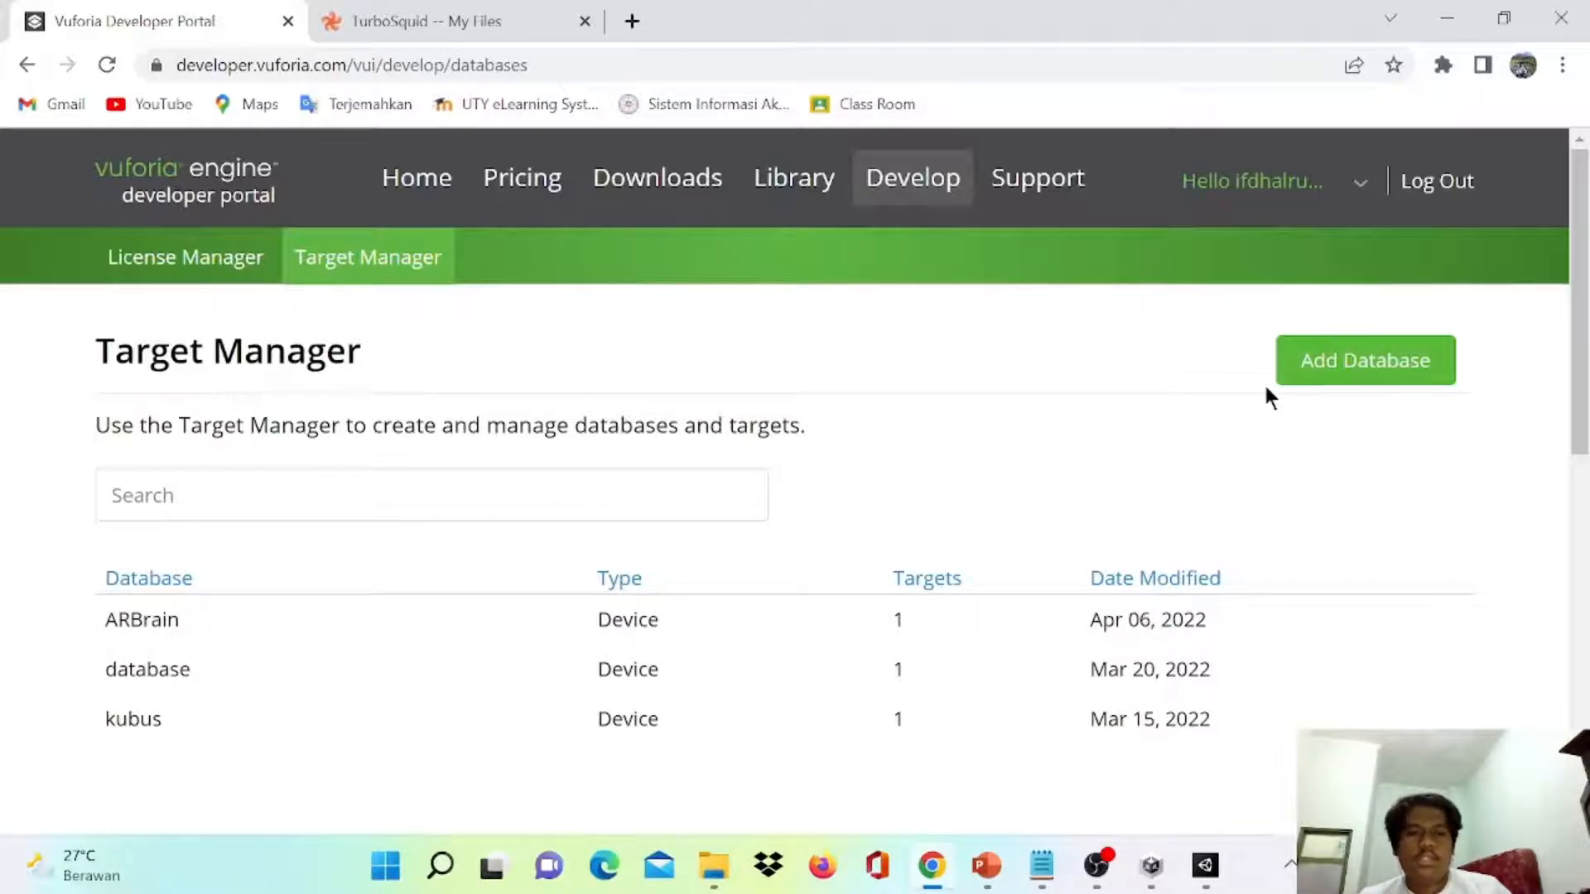
left_click(1333, 368)
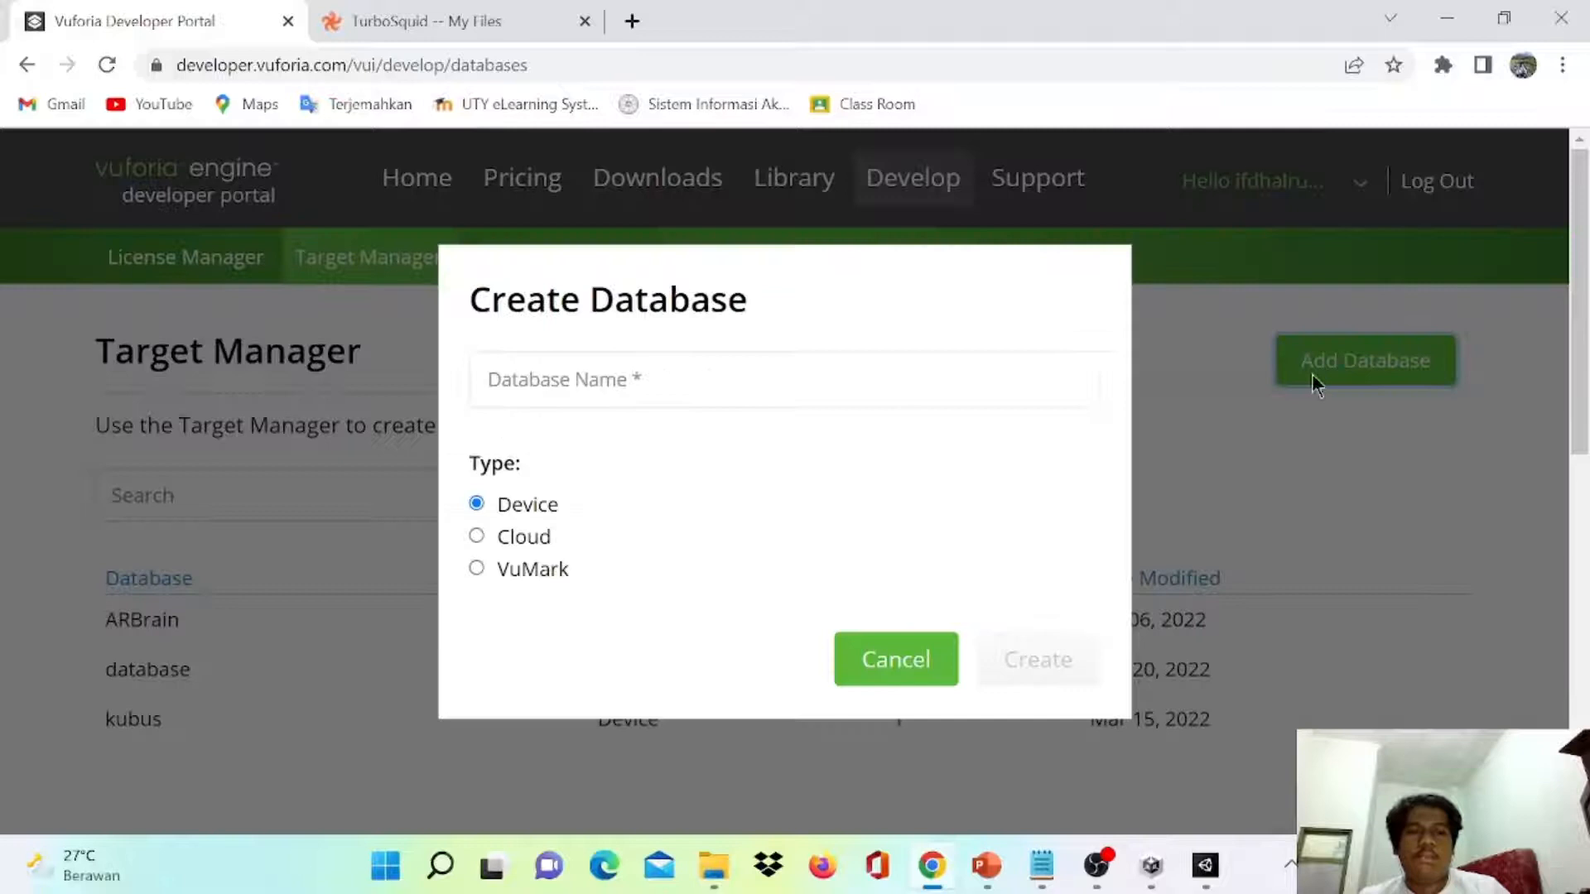
left_click(781, 376)
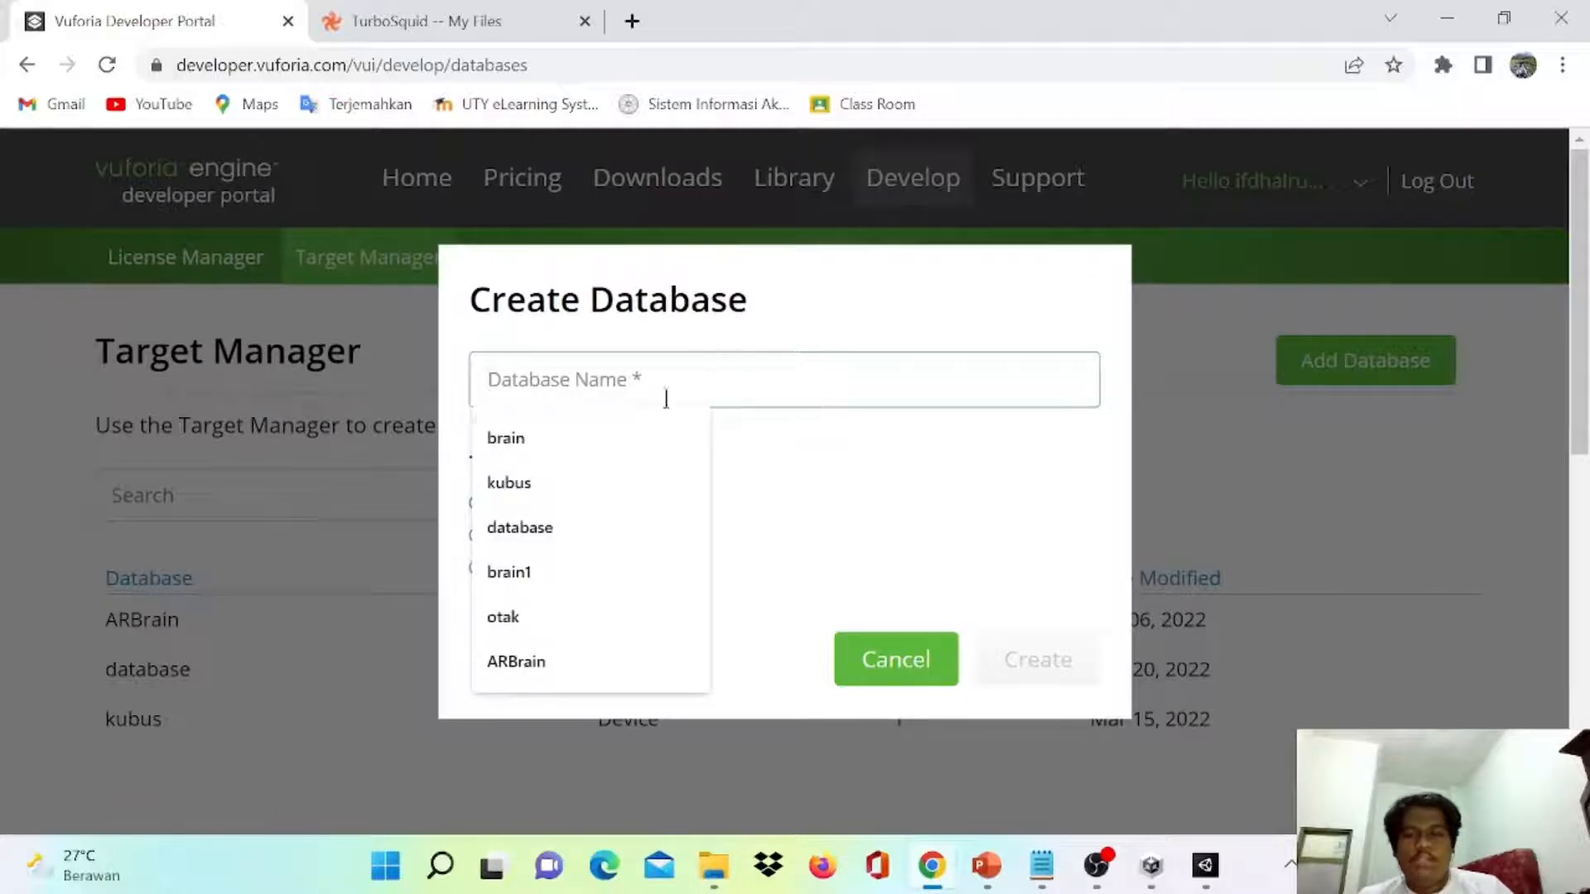
left_click(617, 437)
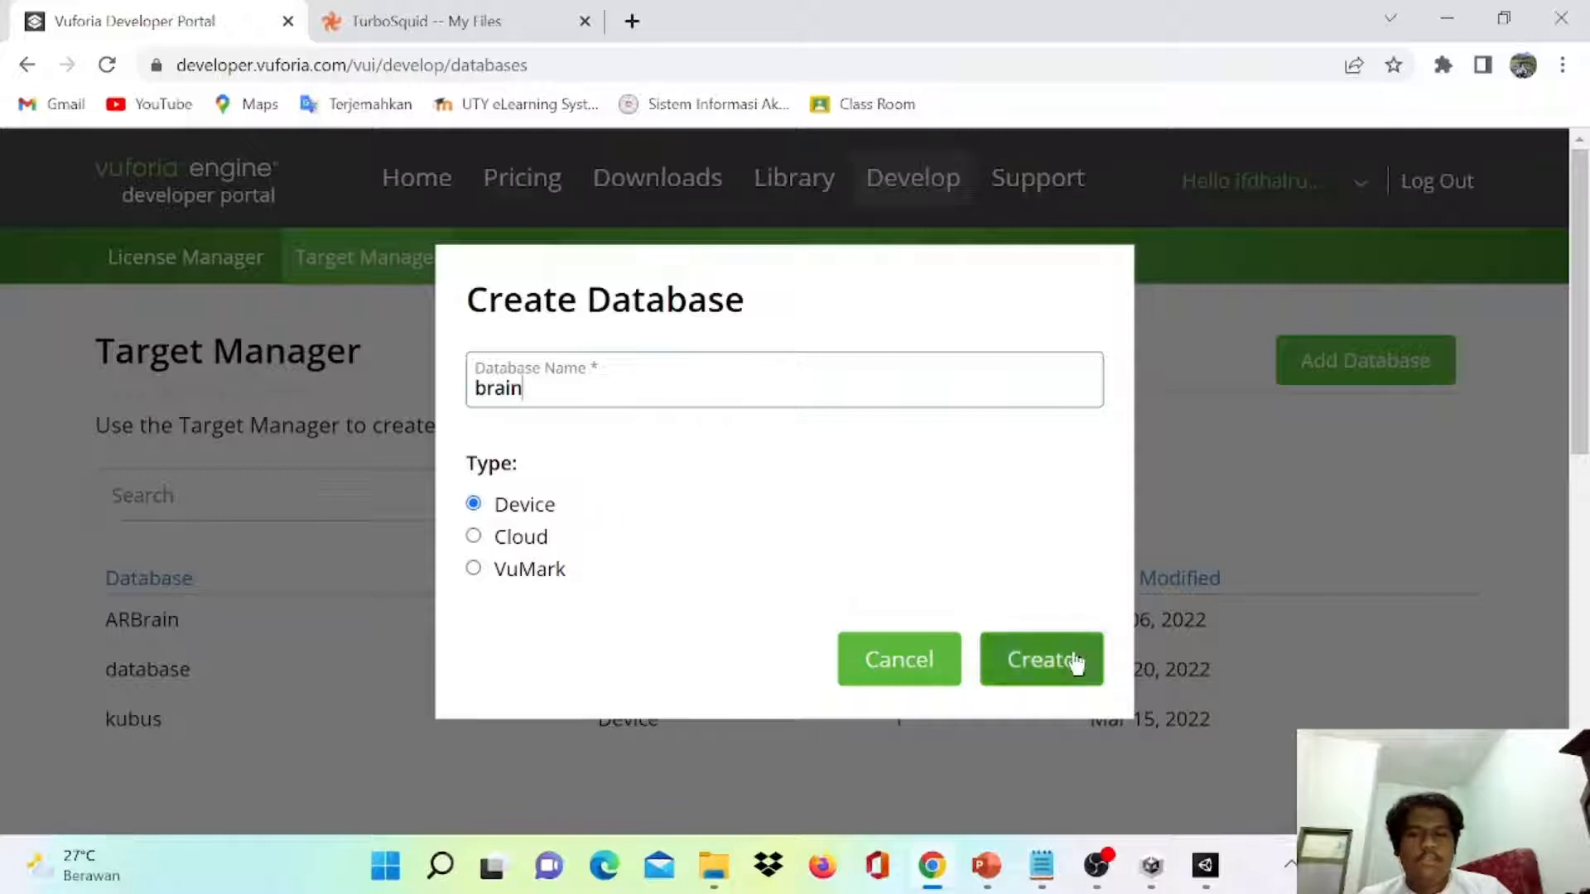
left_click(1019, 650)
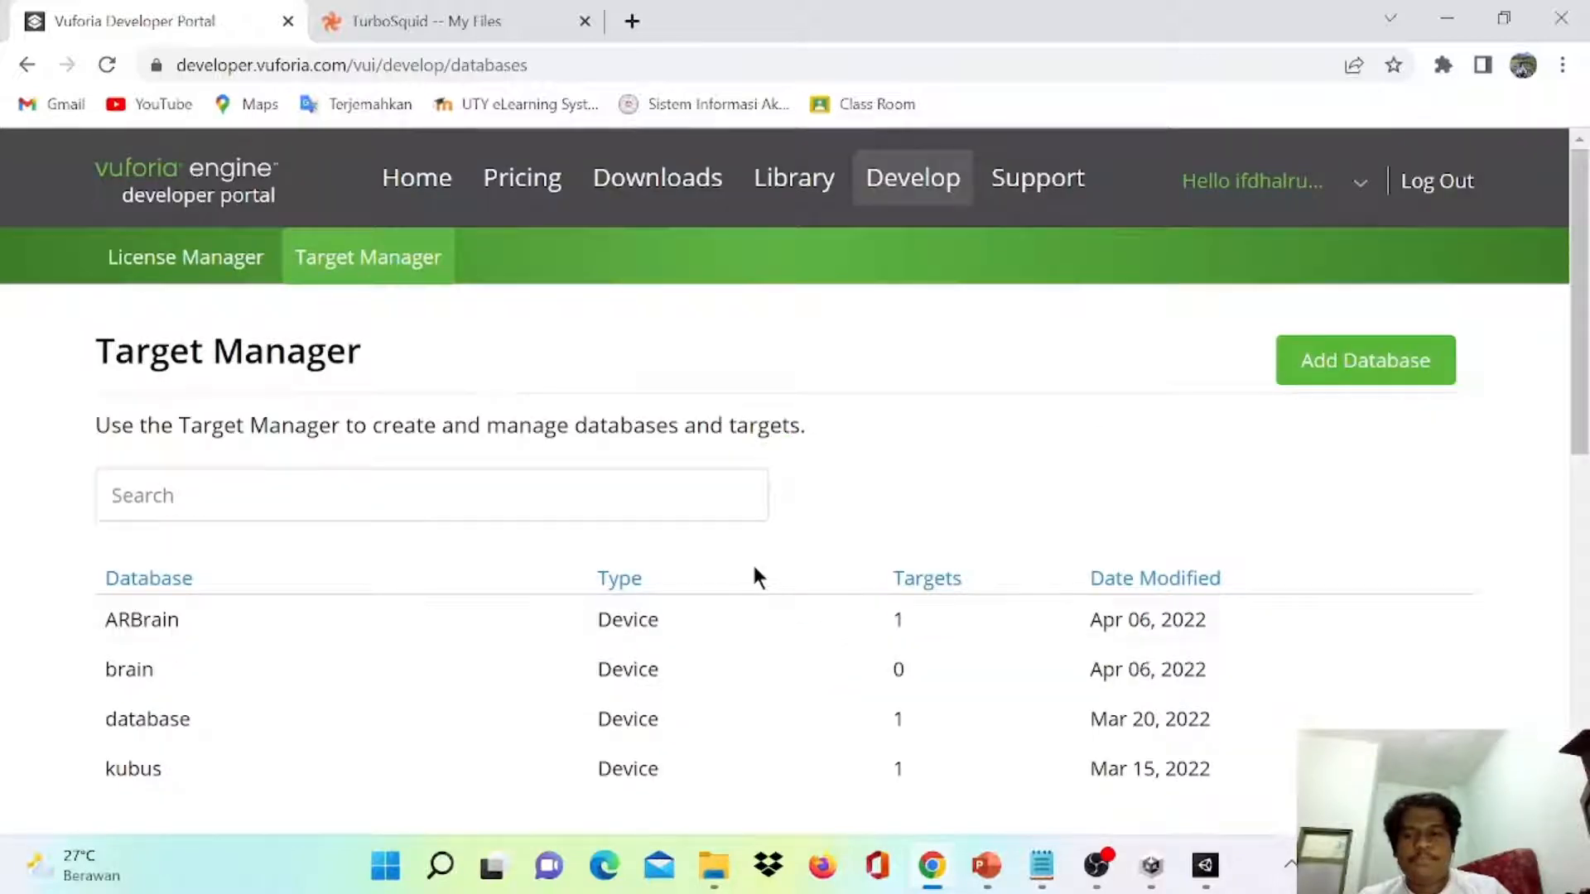
- In the brain database, start a new Single Image target and choose Marker from the Brain folder as its image file
left_click(319, 667)
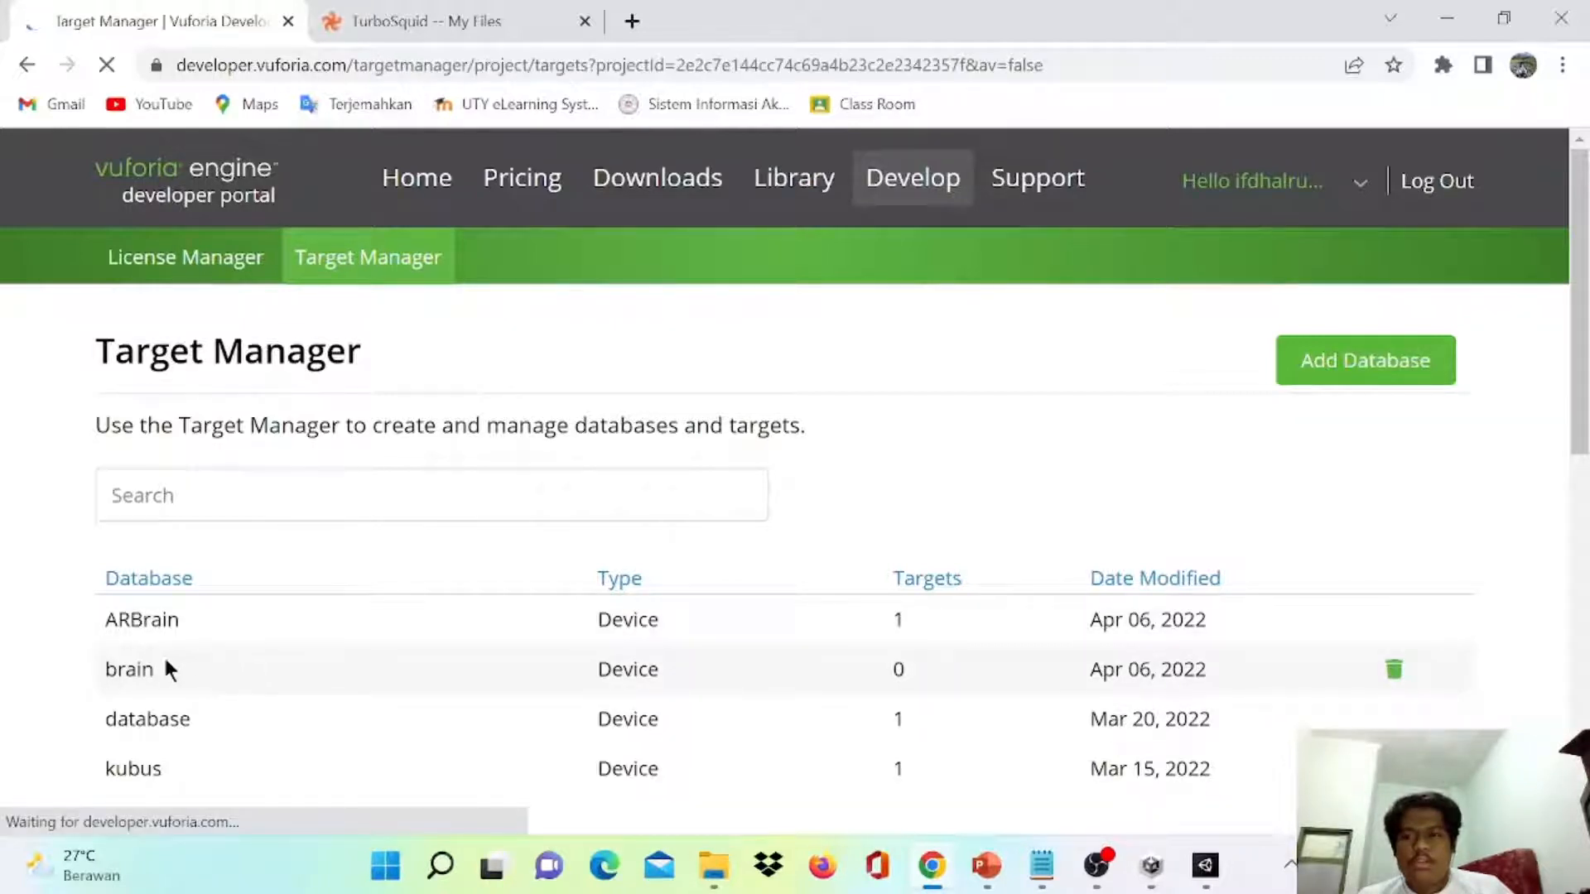
scroll(571, 659, "down", 3)
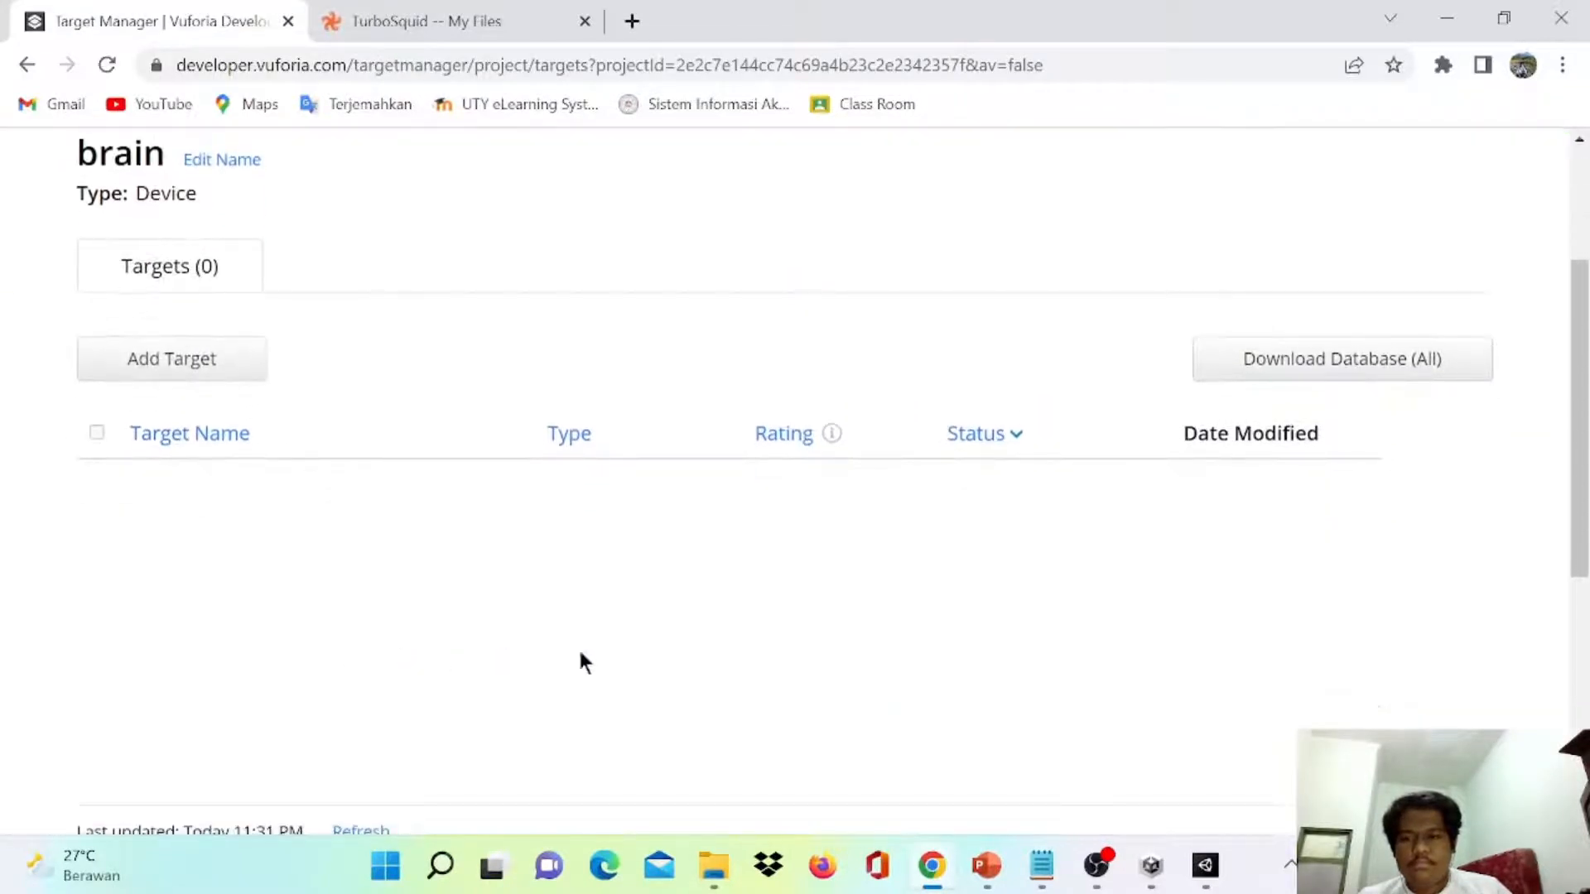
scroll(414, 638, "up", 2)
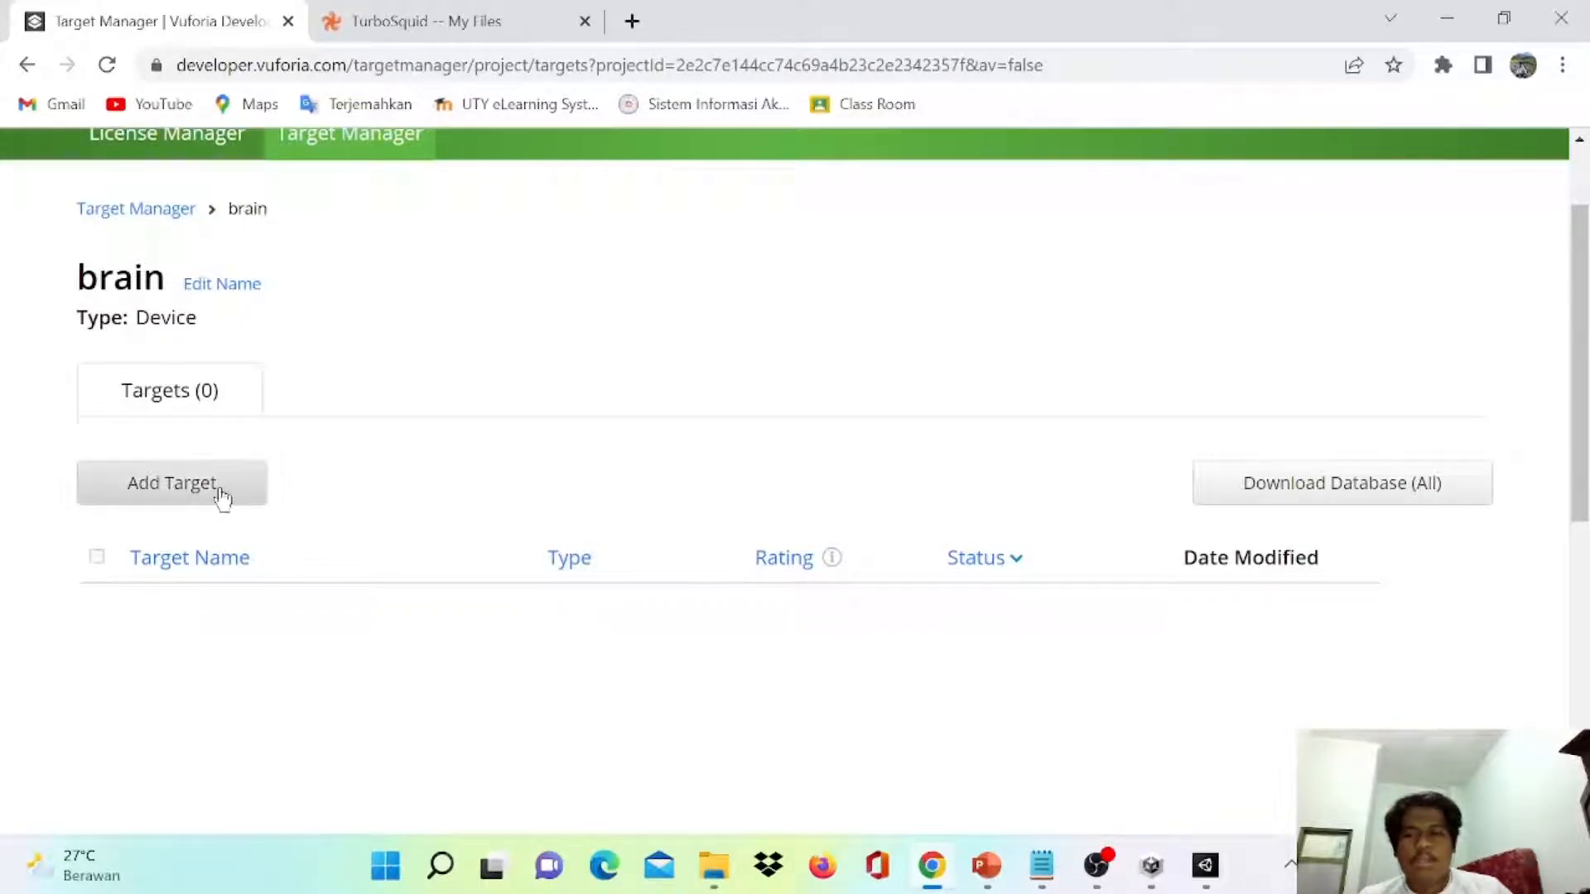
left_click(174, 497)
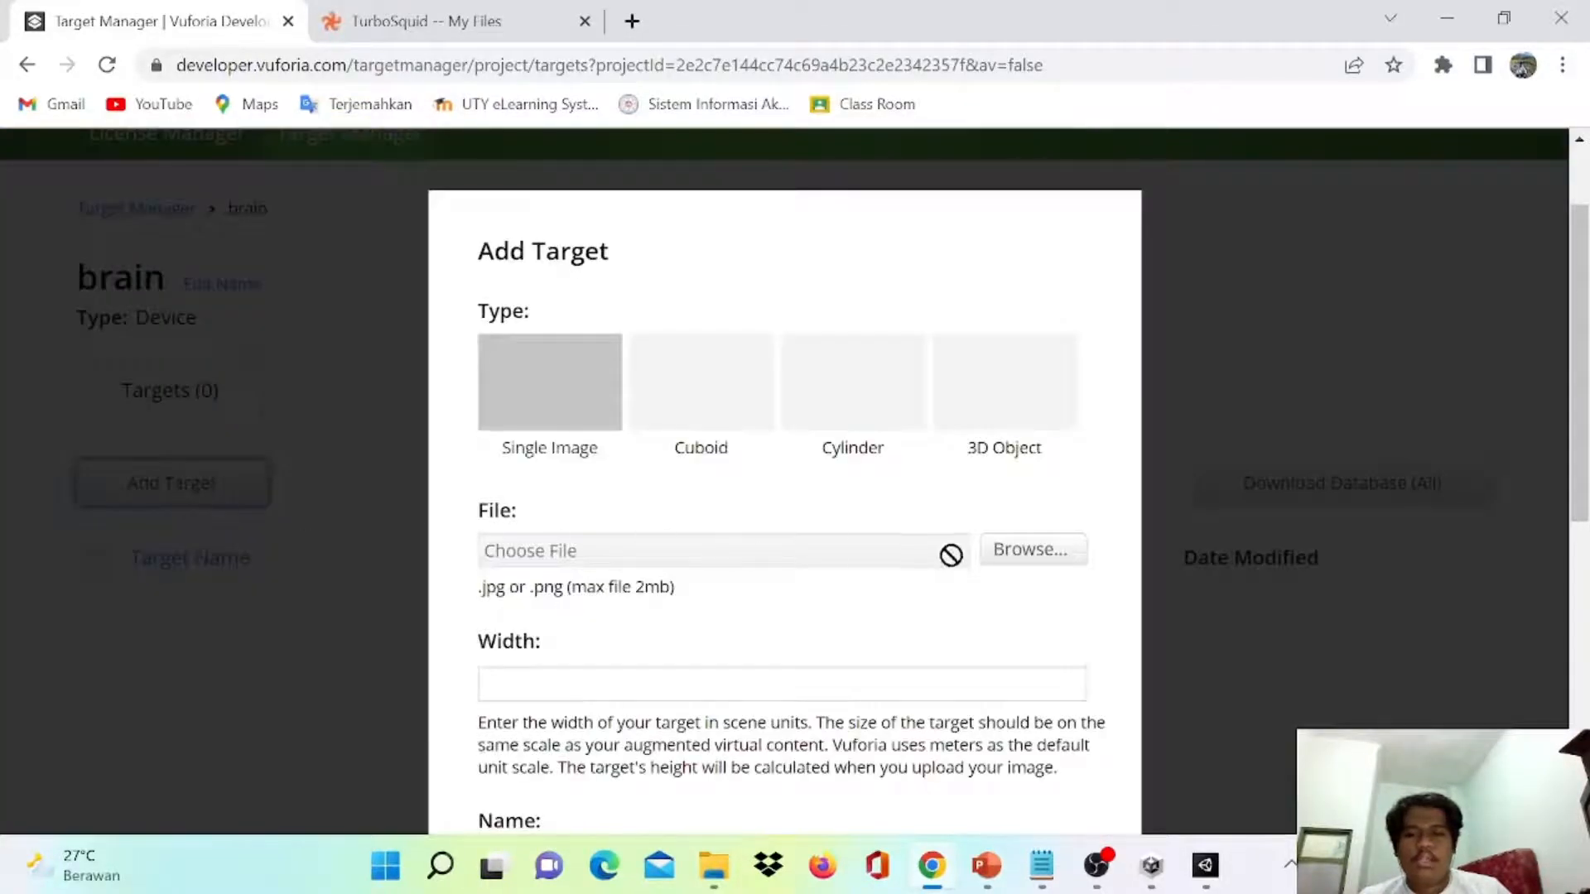
scroll(778, 550, "down", 1)
scroll(778, 551, "down", 1)
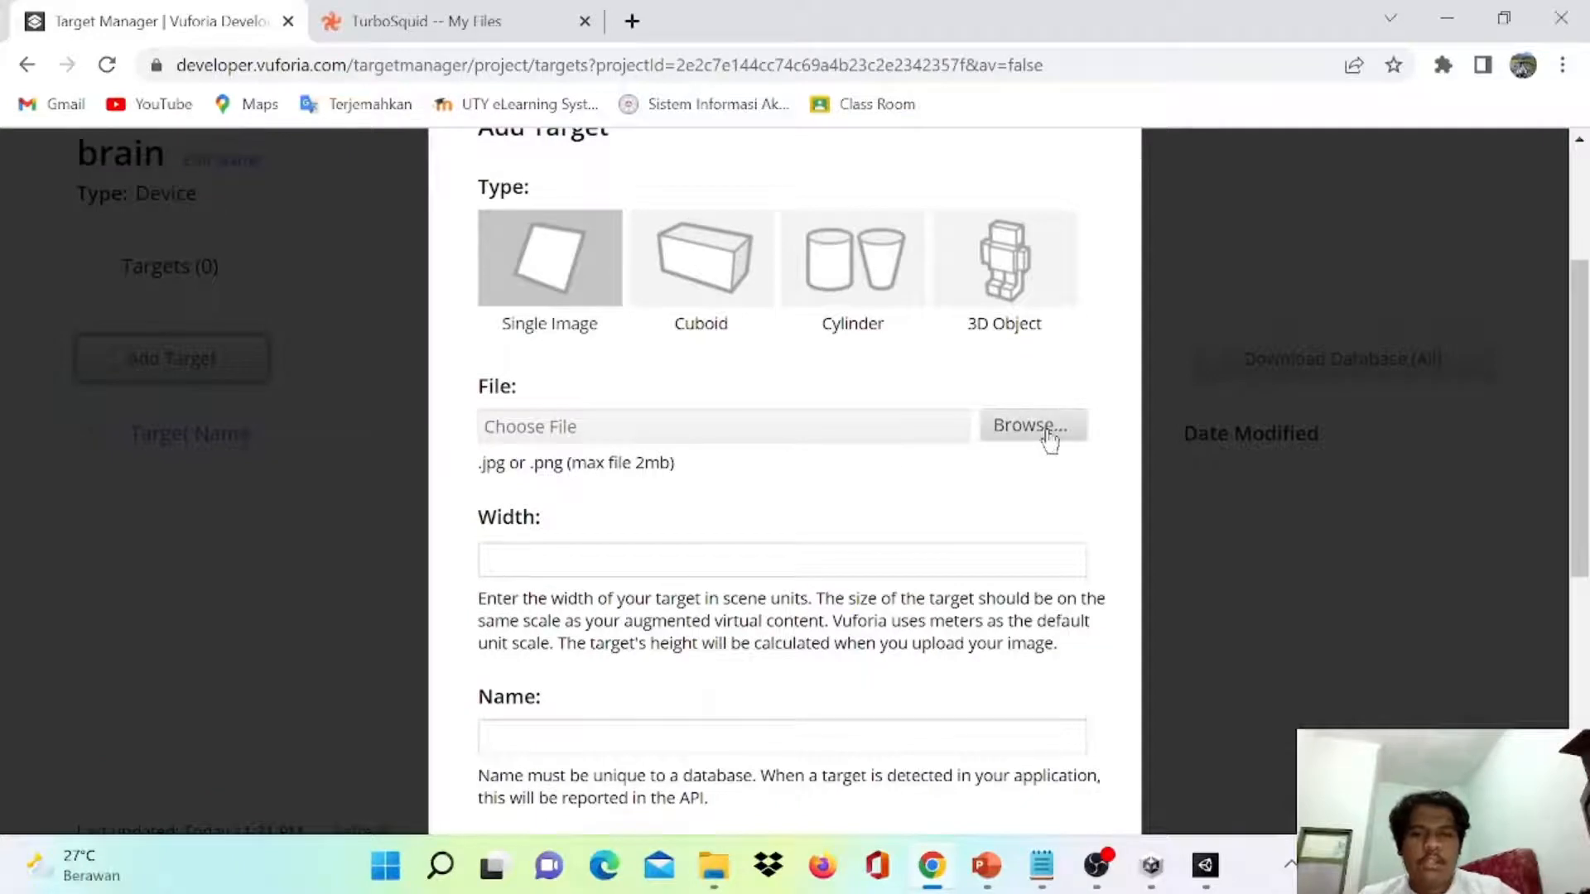
left_click(1045, 432)
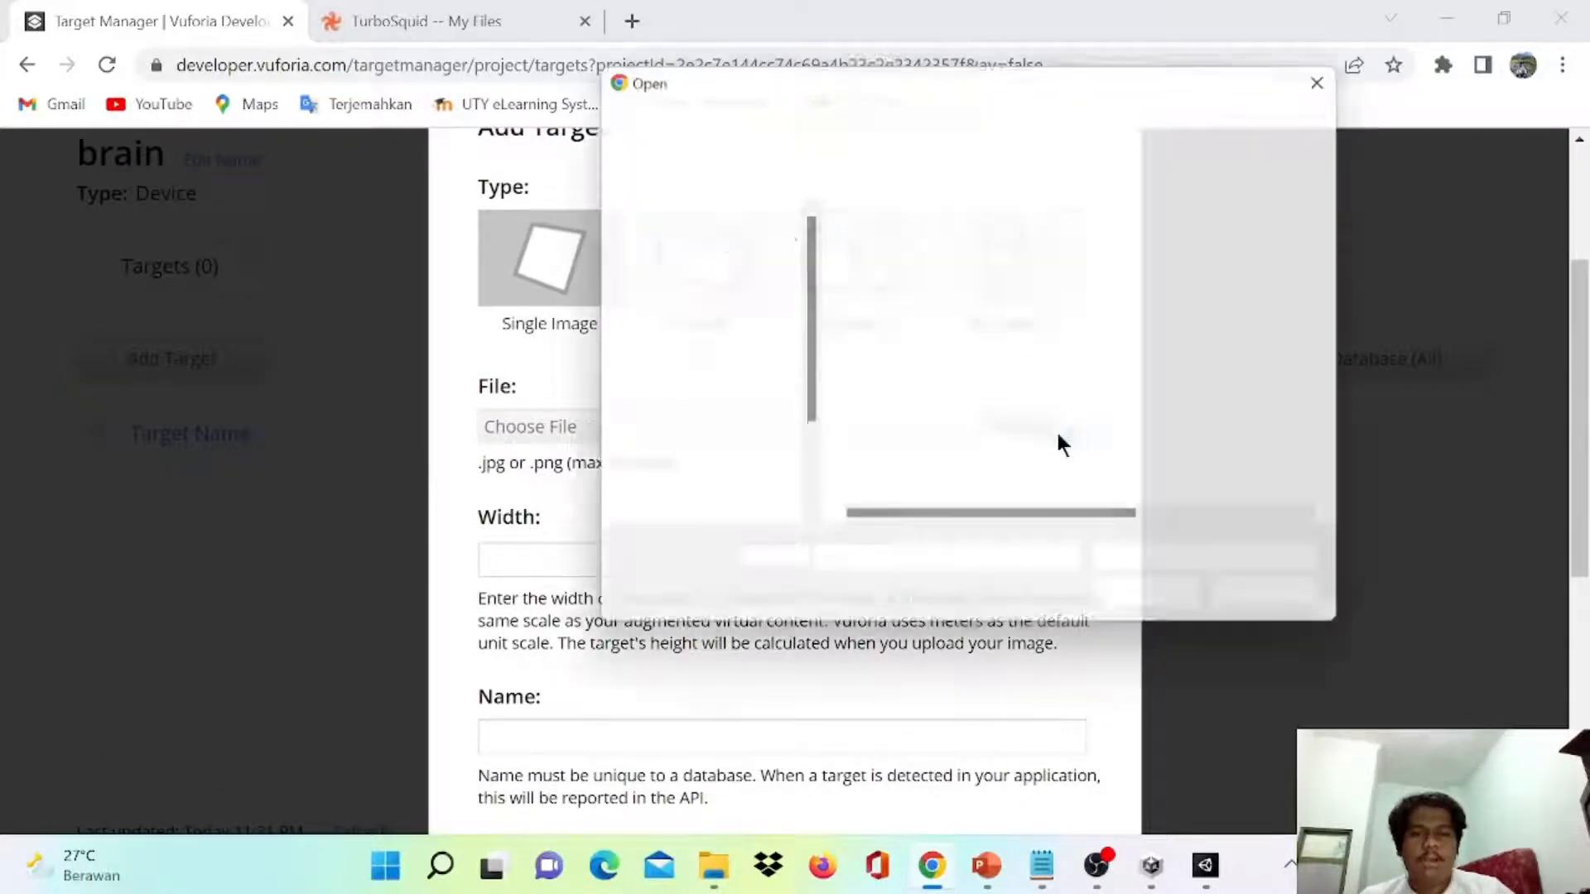
left_click(952, 445)
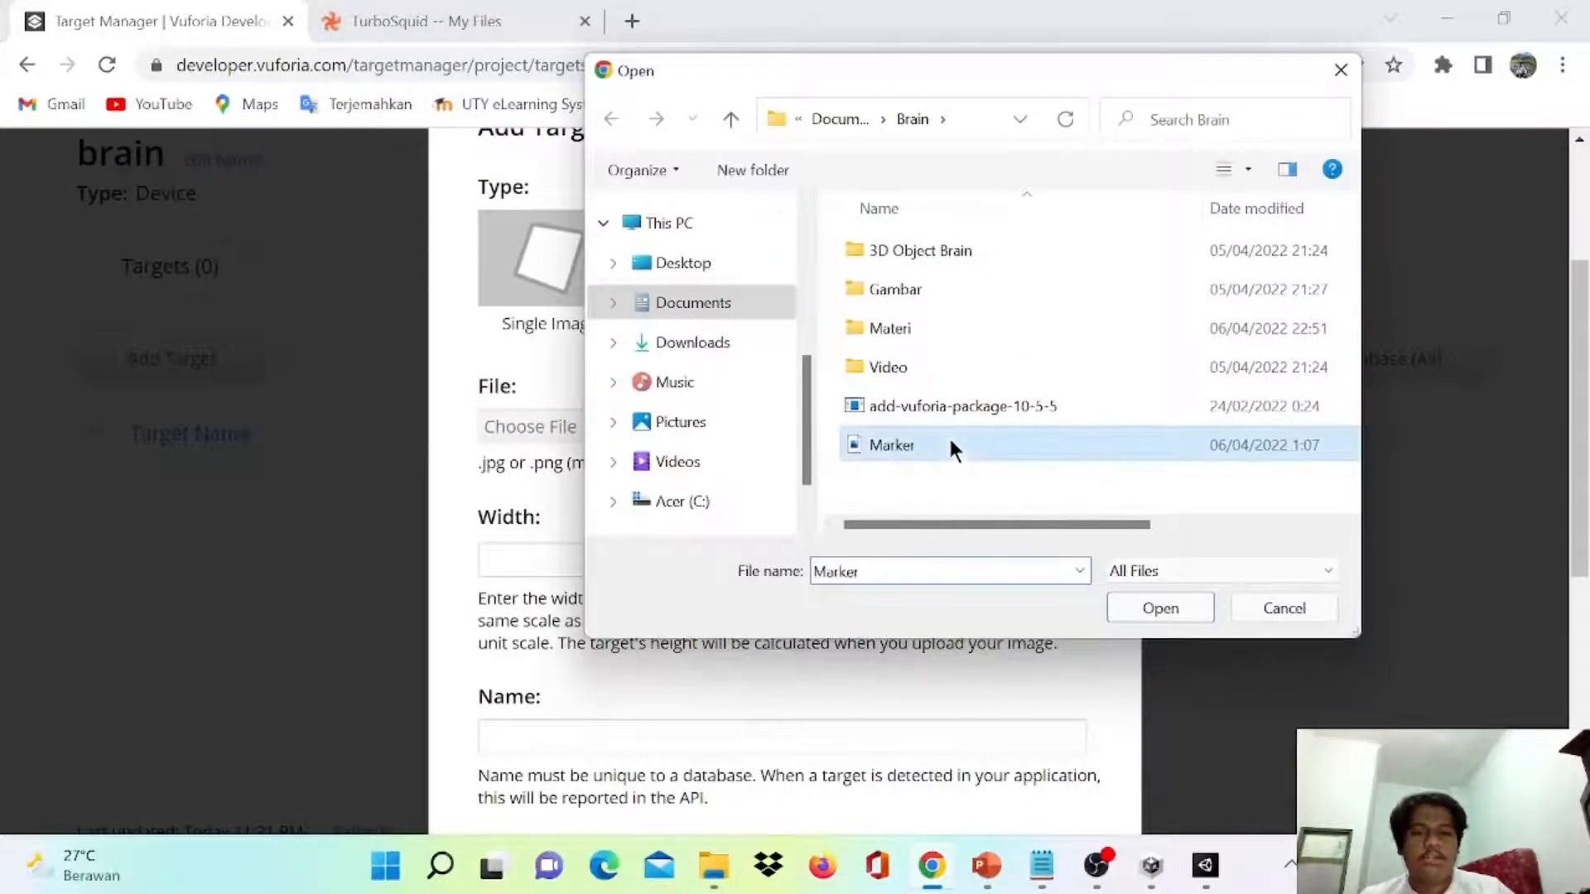
left_click(1162, 607)
scroll(1050, 585, "up", 3)
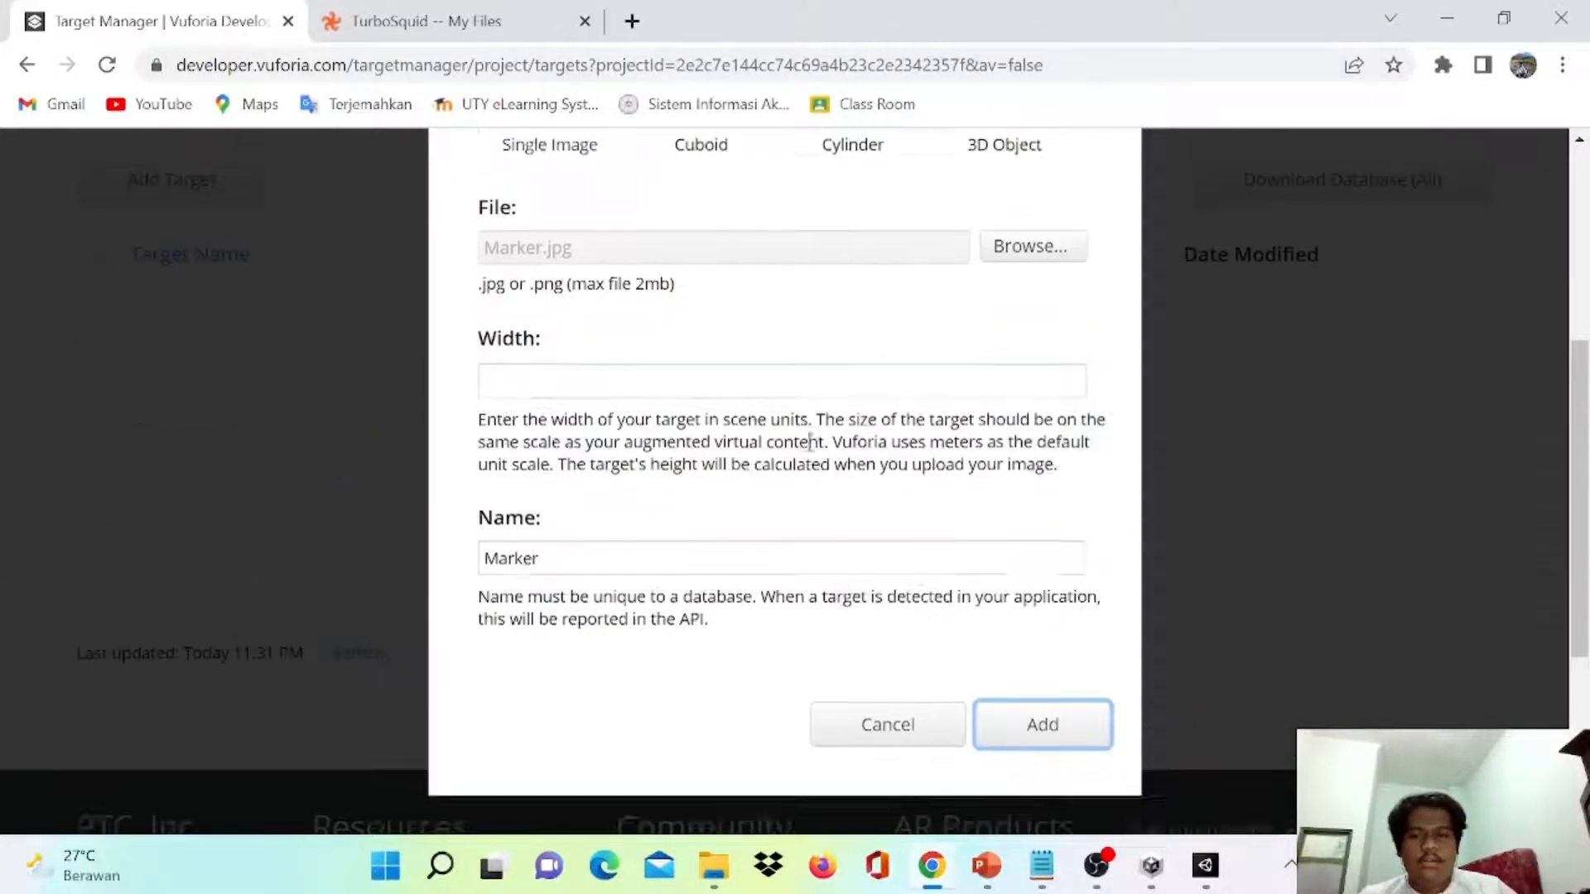
- Set the Marker target's width to 50, add it to the brain database and wait until it is processed
left_click(636, 404)
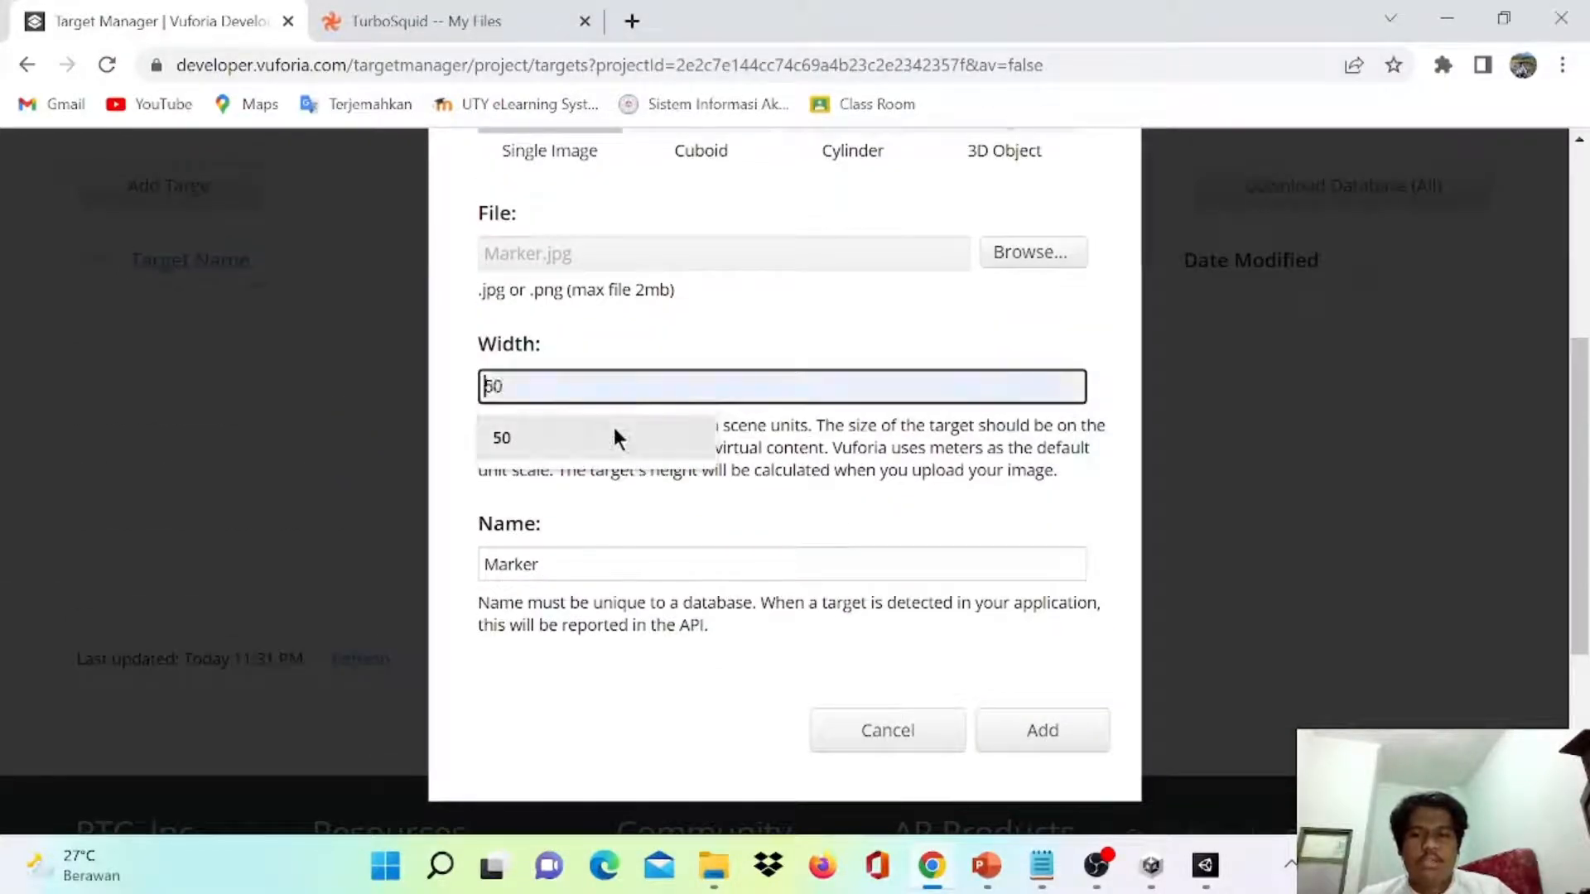
left_click(614, 429)
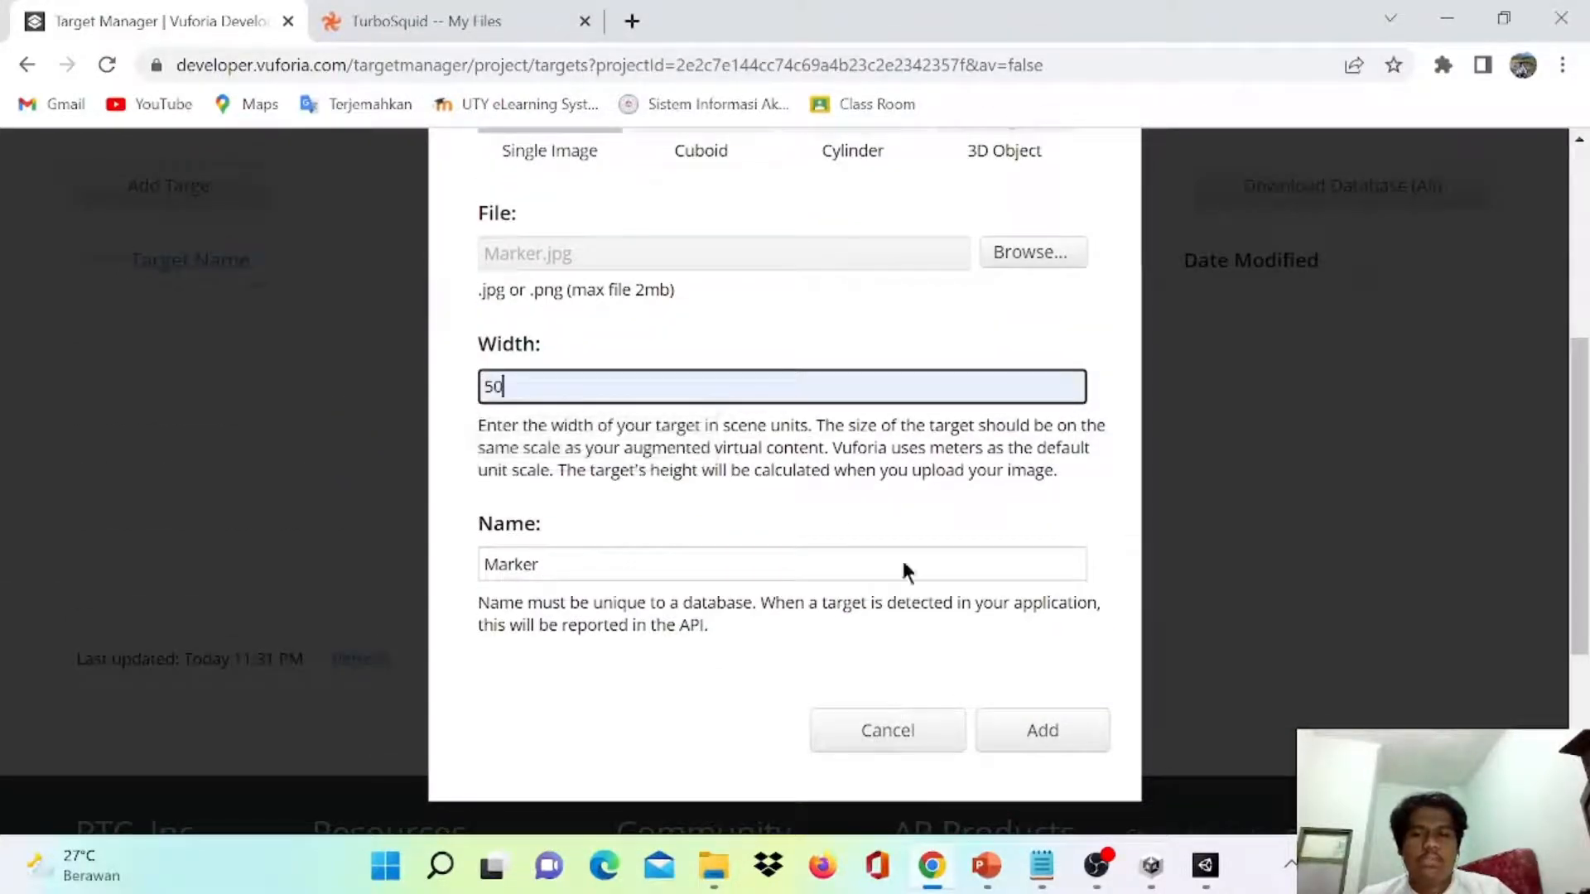
left_click(1042, 733)
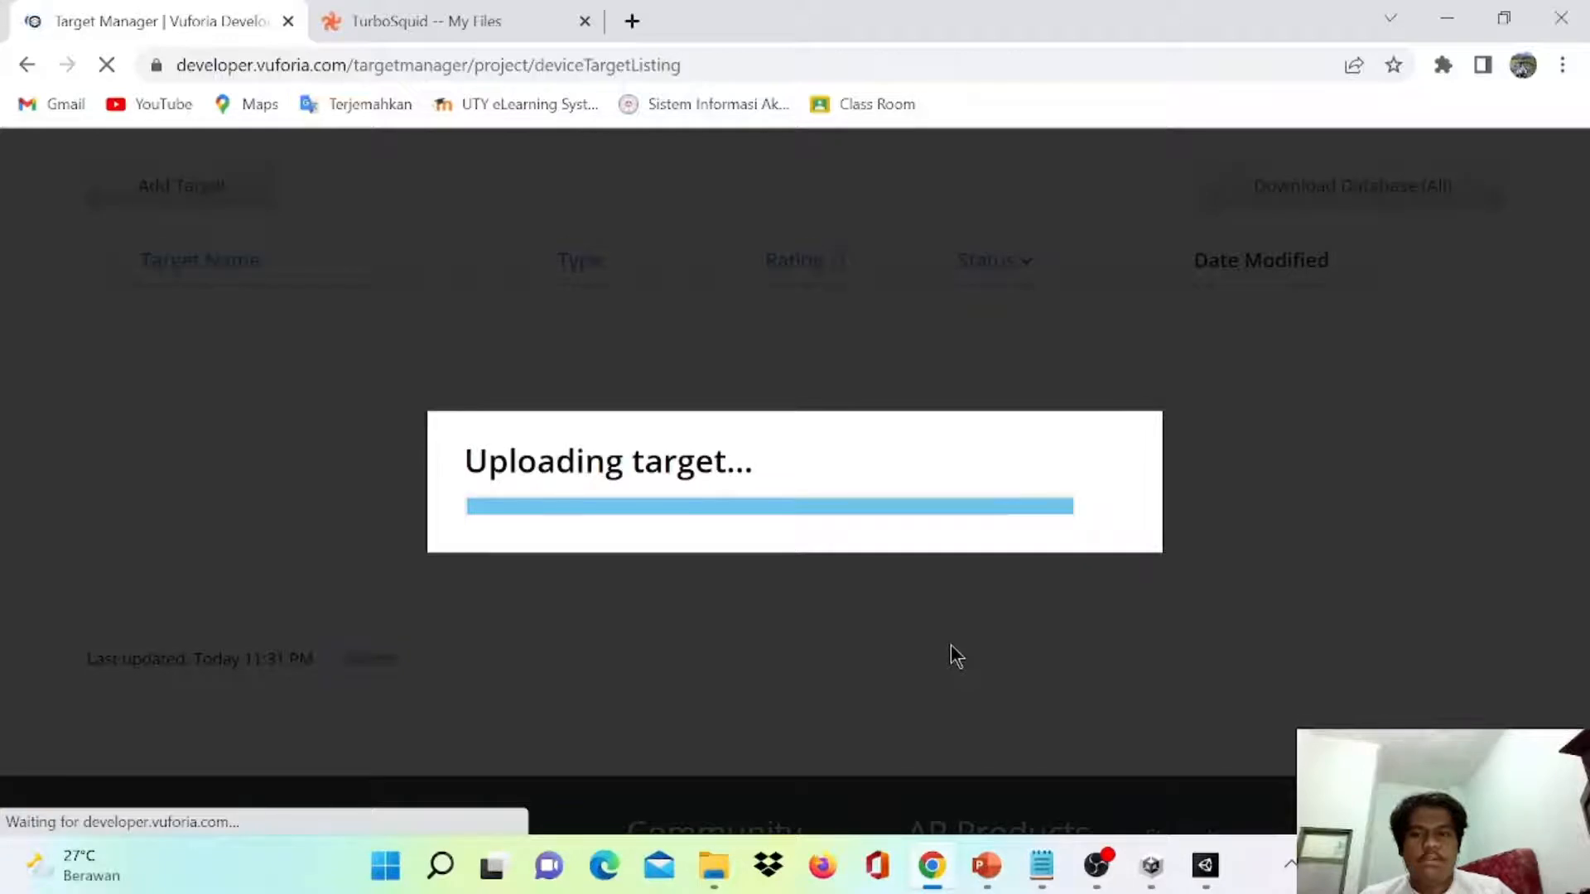
scroll(887, 672, "down", 2)
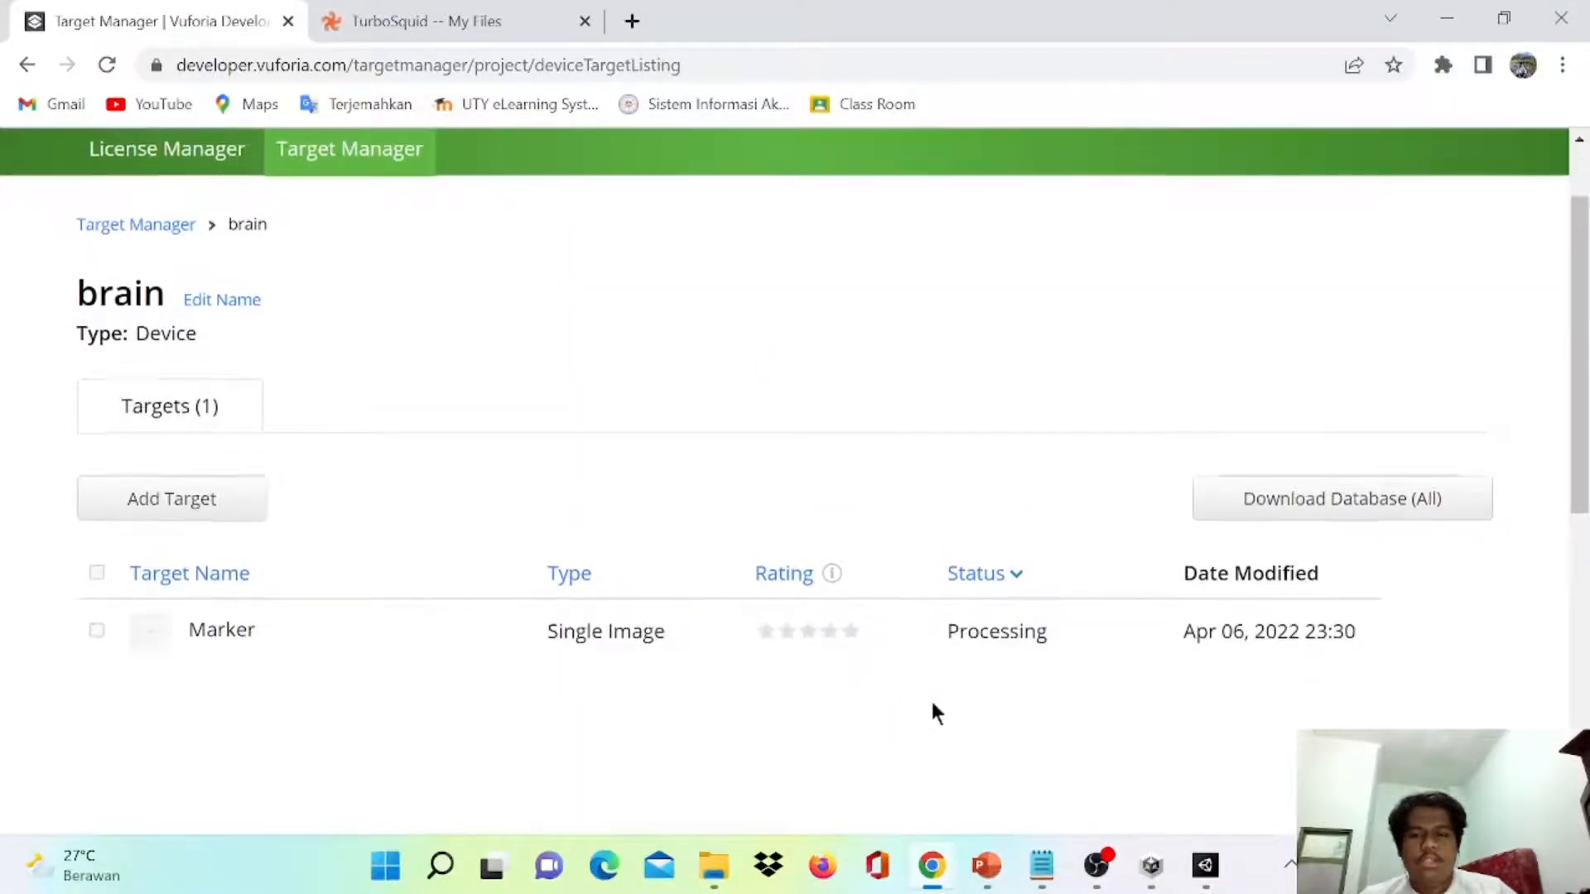
scroll(919, 704, "down", 3)
scroll(969, 629, "up", 1)
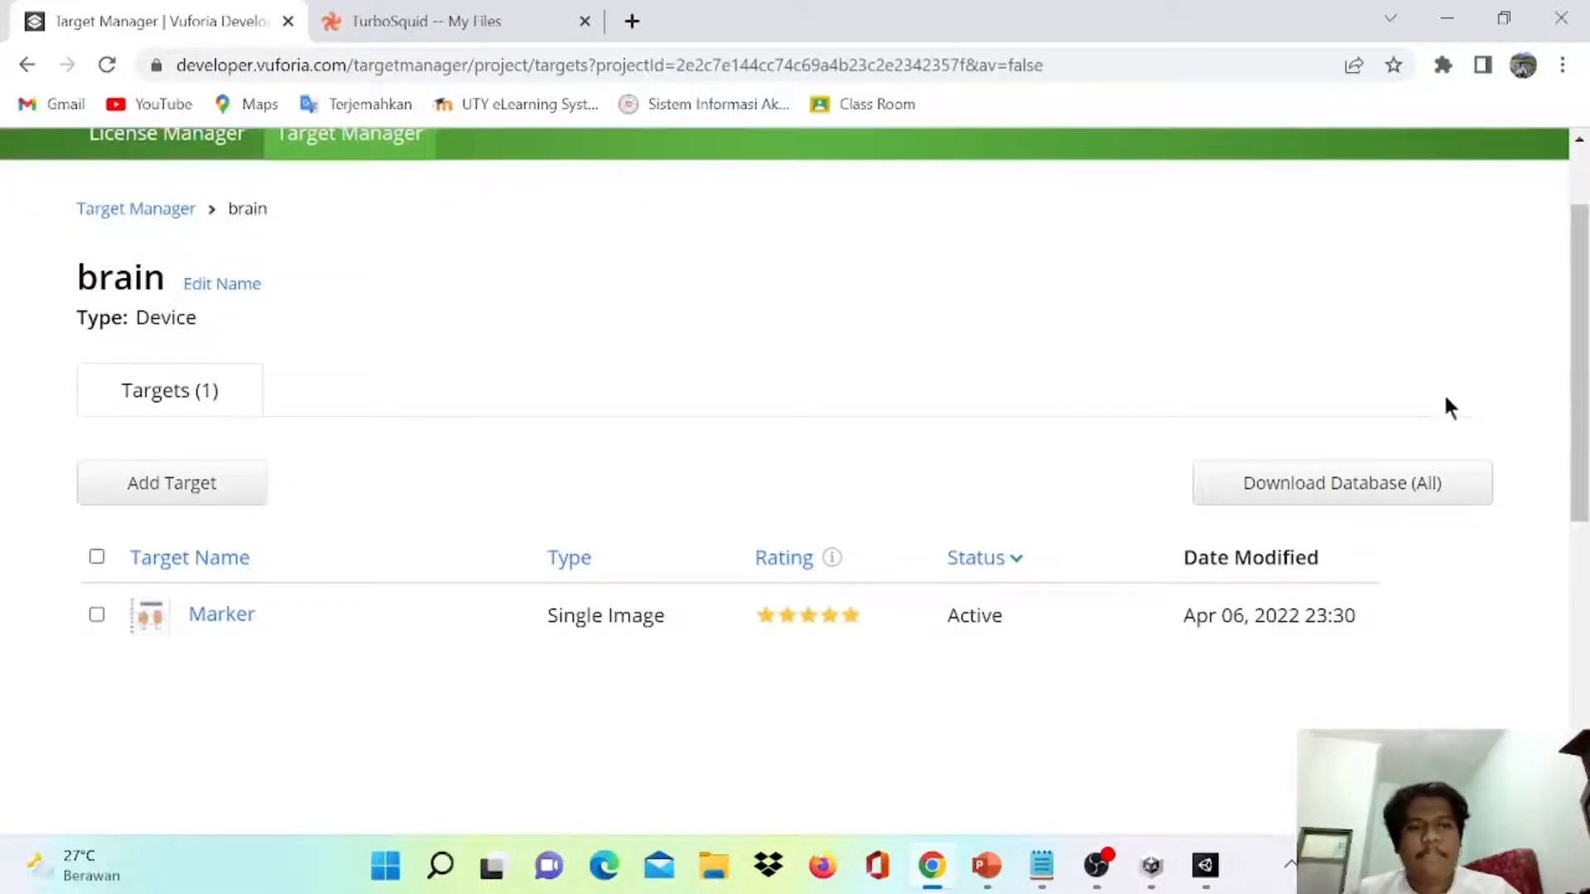
- Download the whole brain database for the Unity Editor platform
scroll(1433, 401, "up", 2)
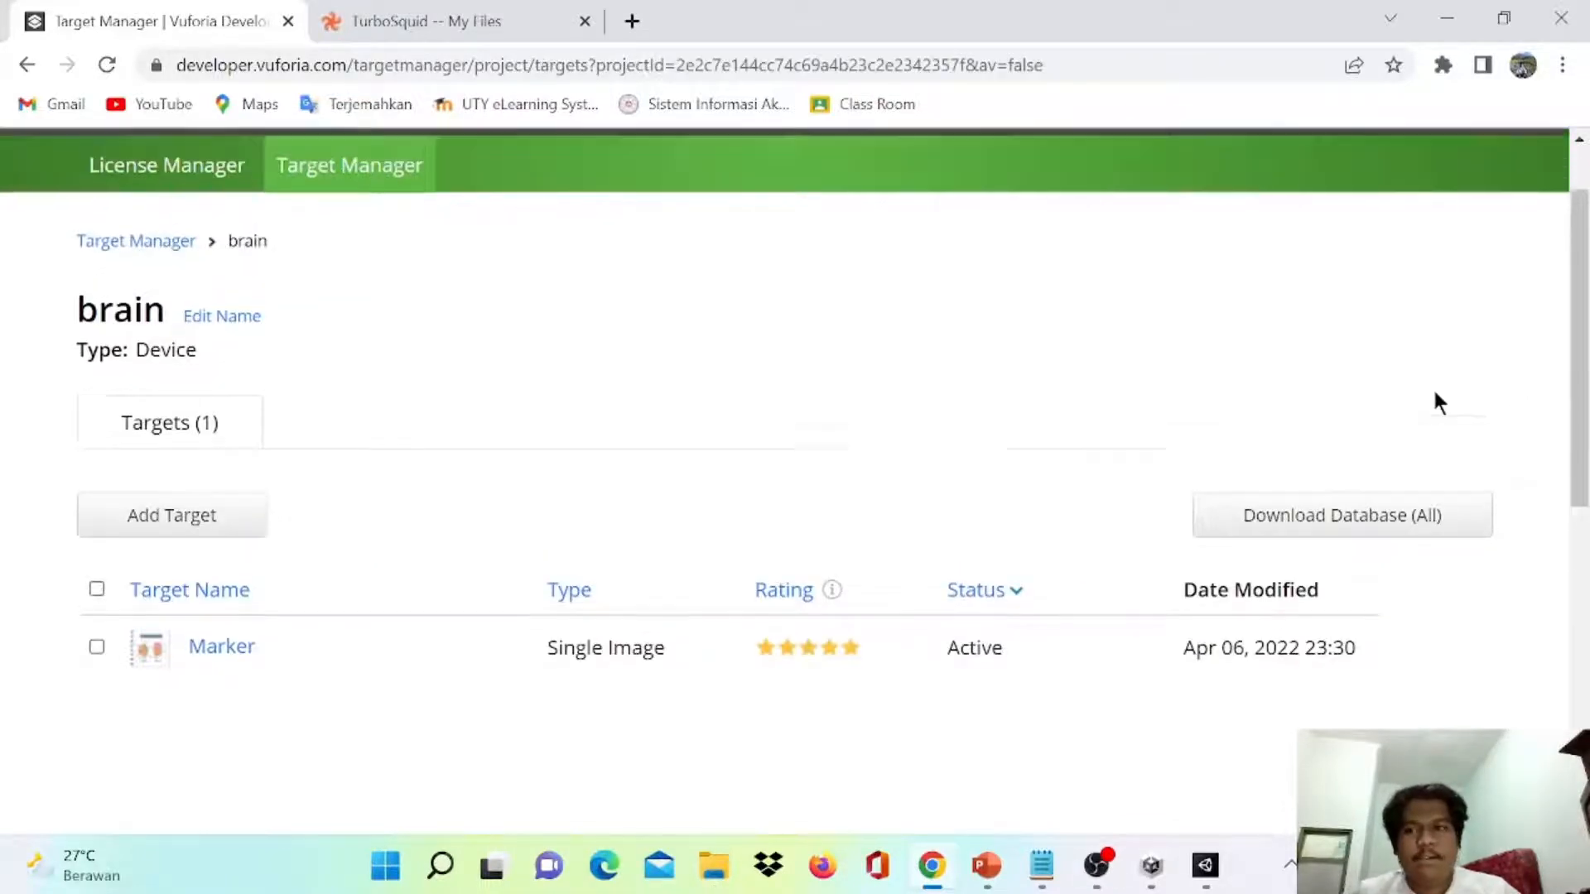
scroll(1565, 459, "down", 2)
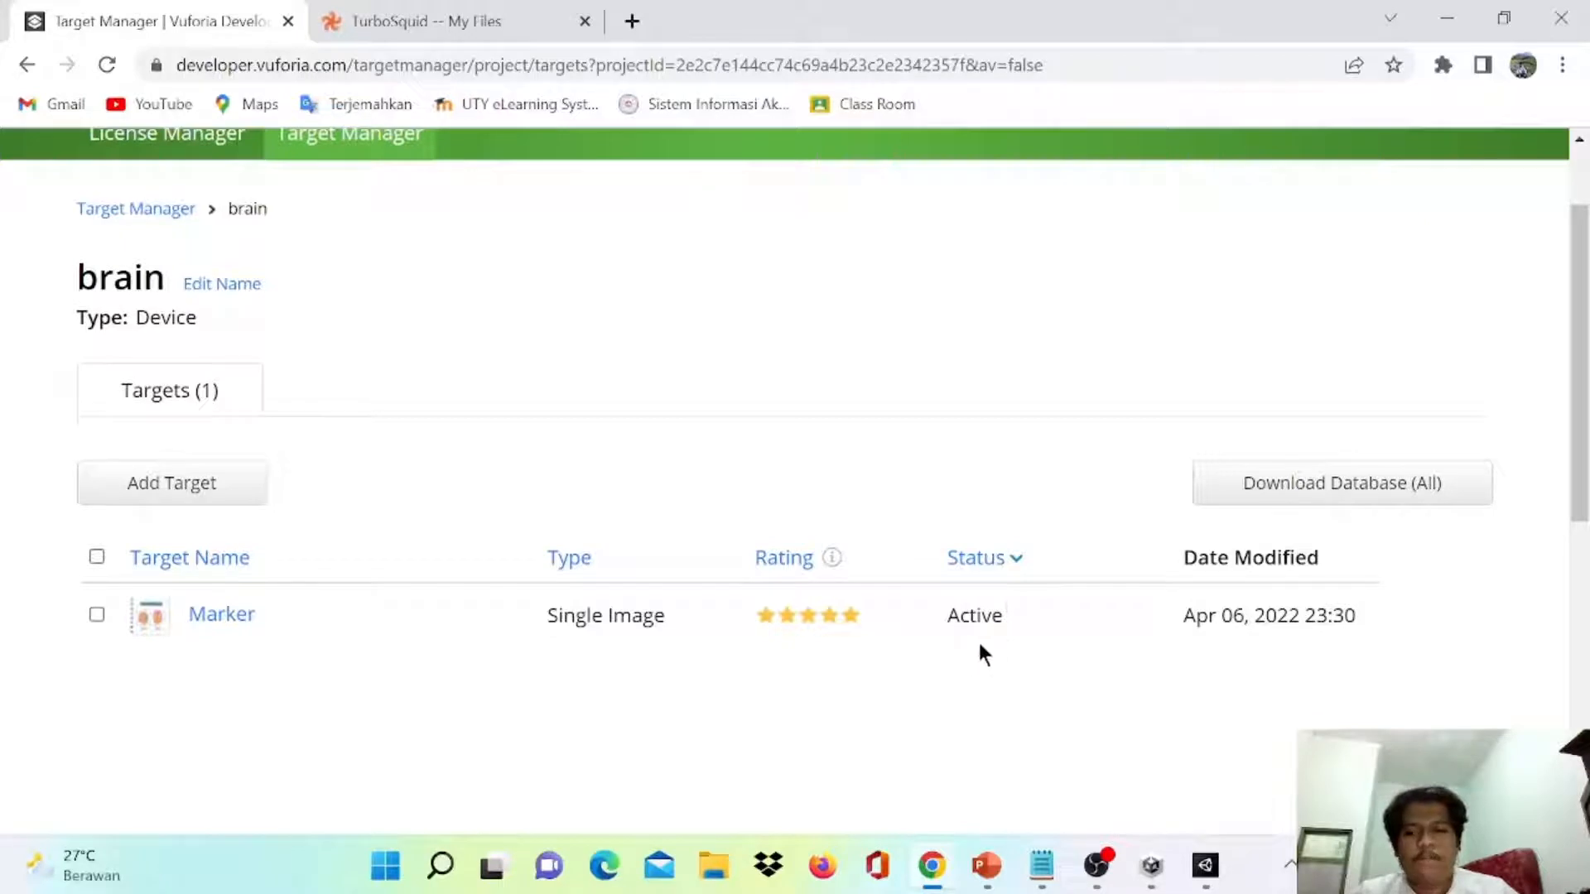
left_click(1249, 497)
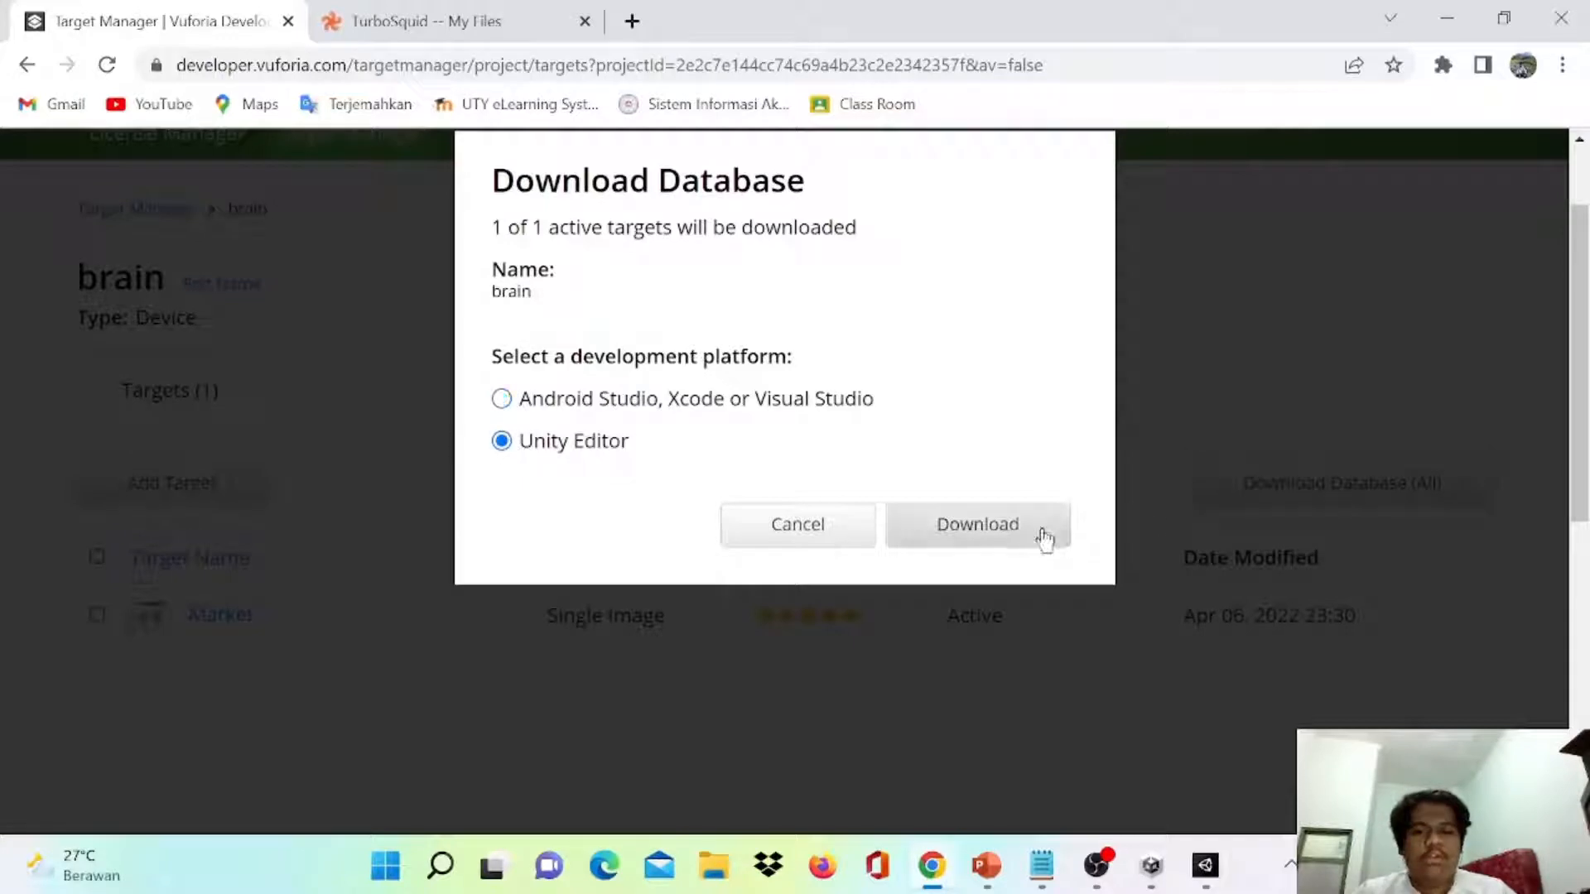
left_click(1036, 528)
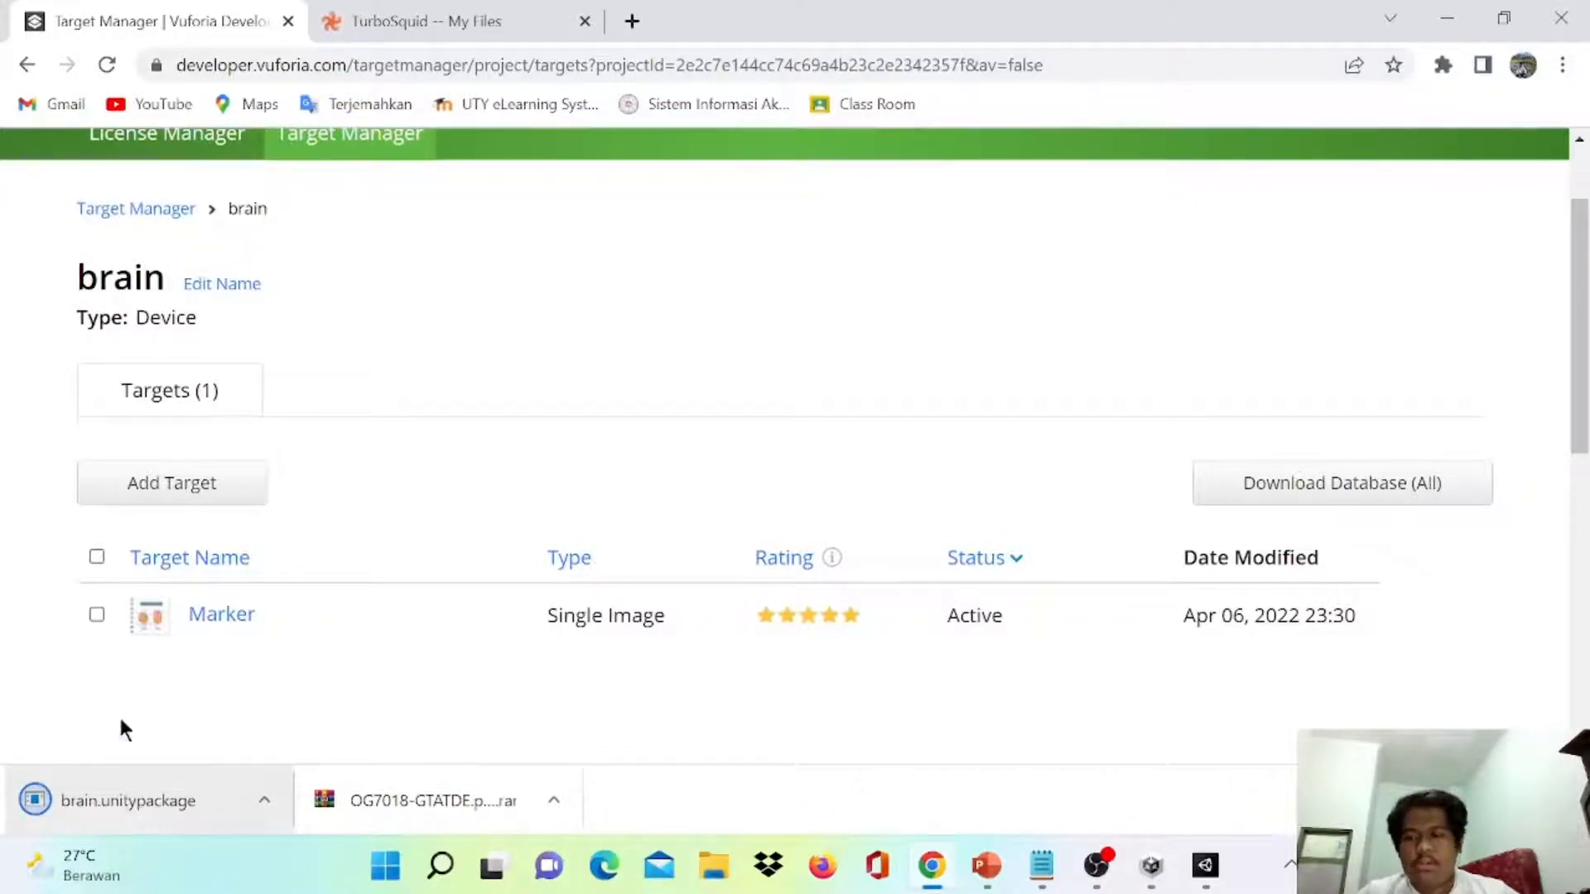
- Open the Vuforia SDK downloads page to view the Vuforia Engine package for Unity
scroll(493, 618, "up", 2)
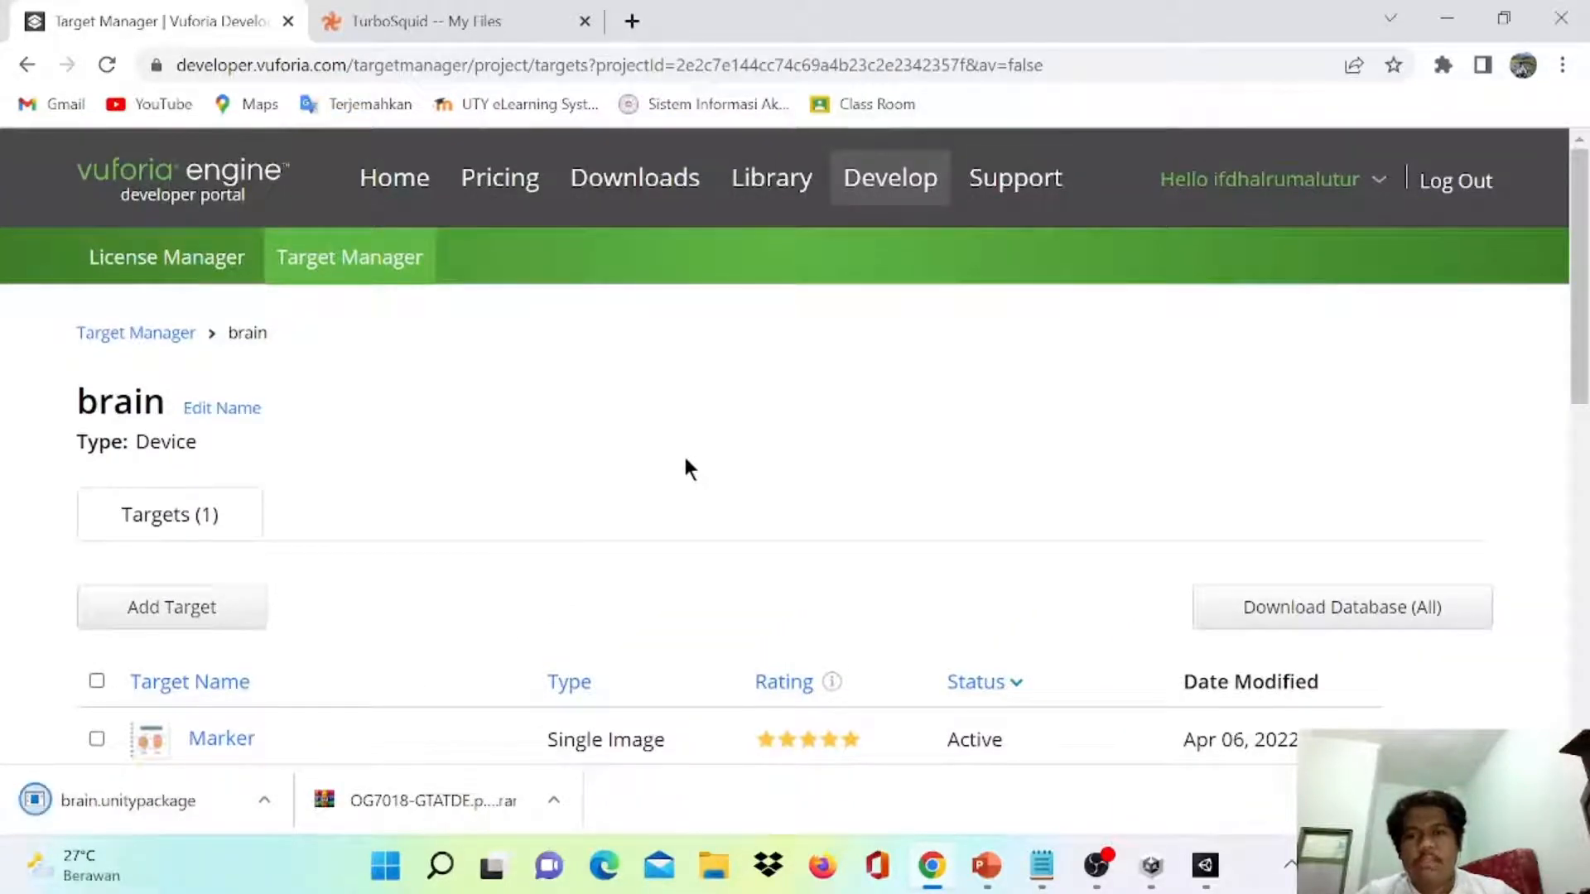
left_click(639, 198)
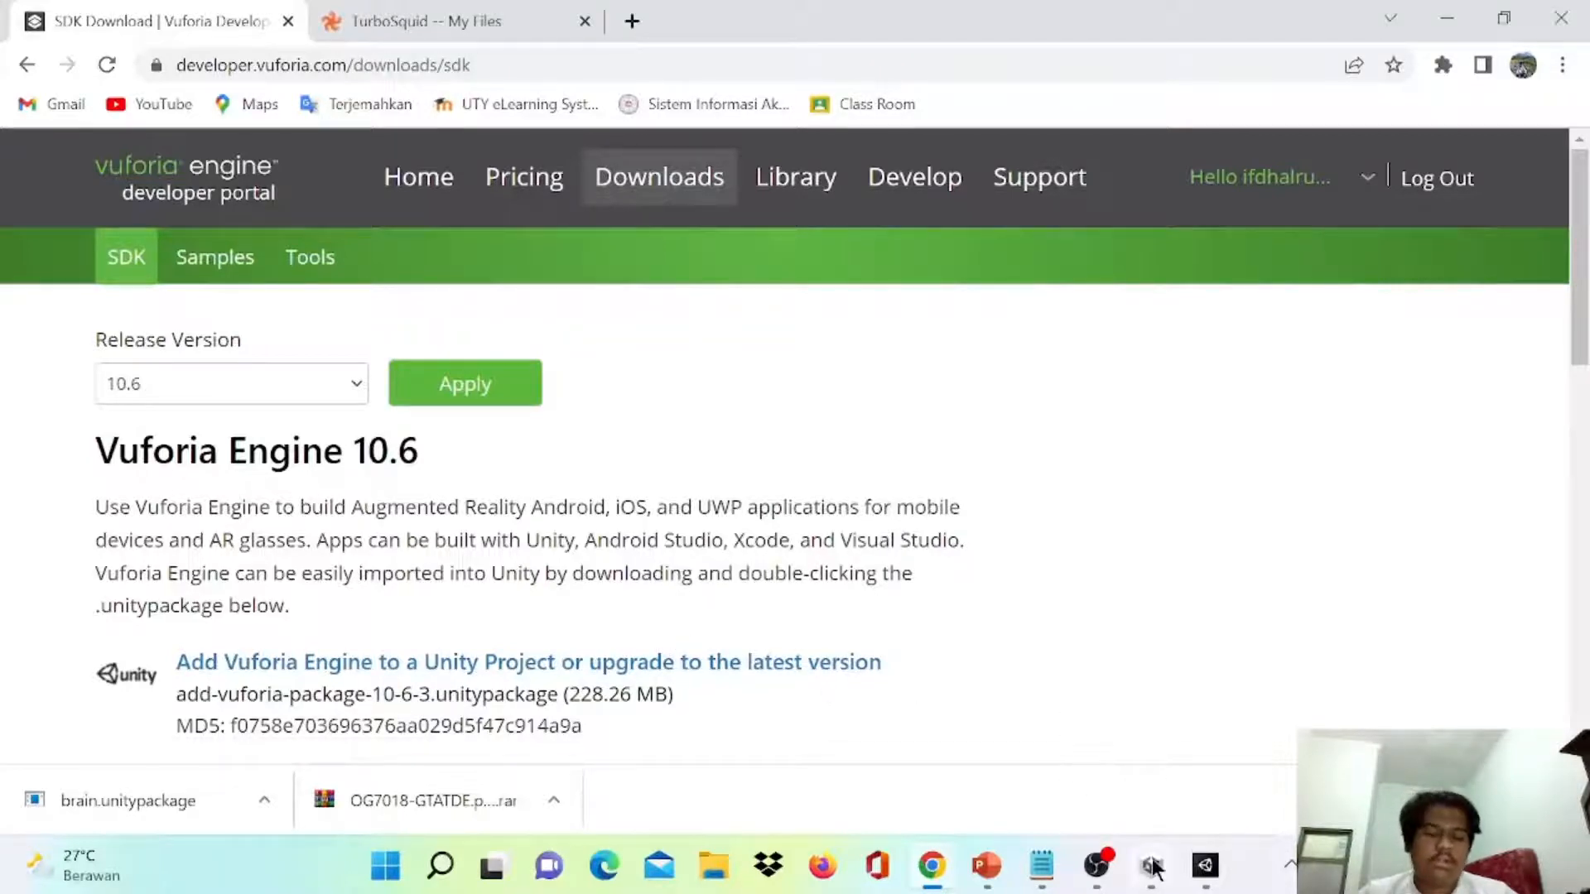
- Switch to the Unity editor and import all items of the custom package add-vuforia-package-10-5-5 from the Brain folder
mouse_move(1153, 867)
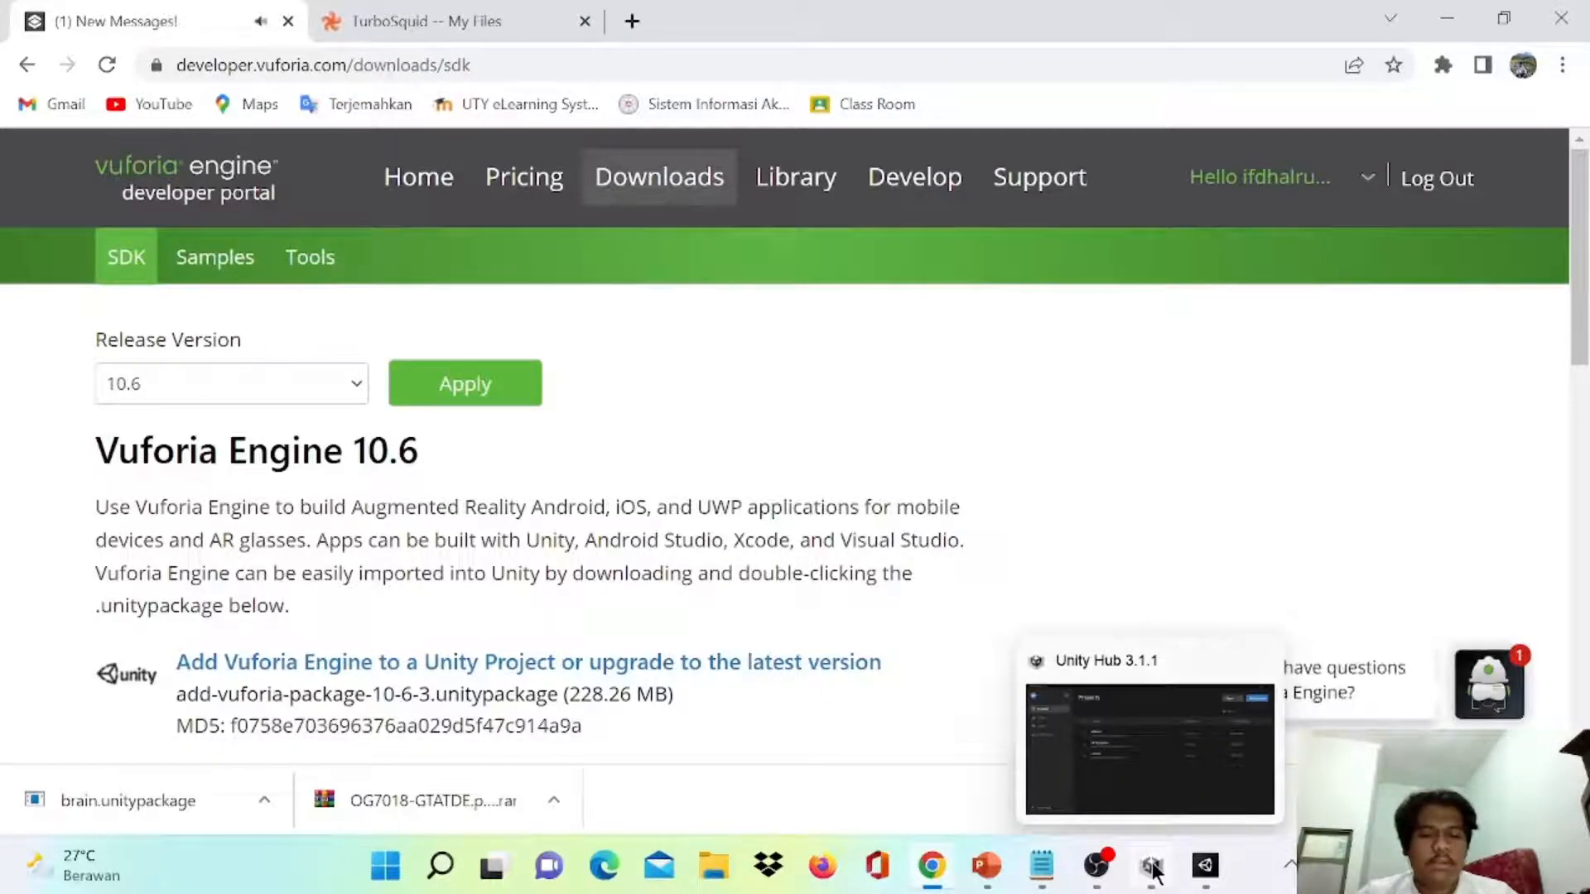
left_click(1151, 866)
left_click(1207, 867)
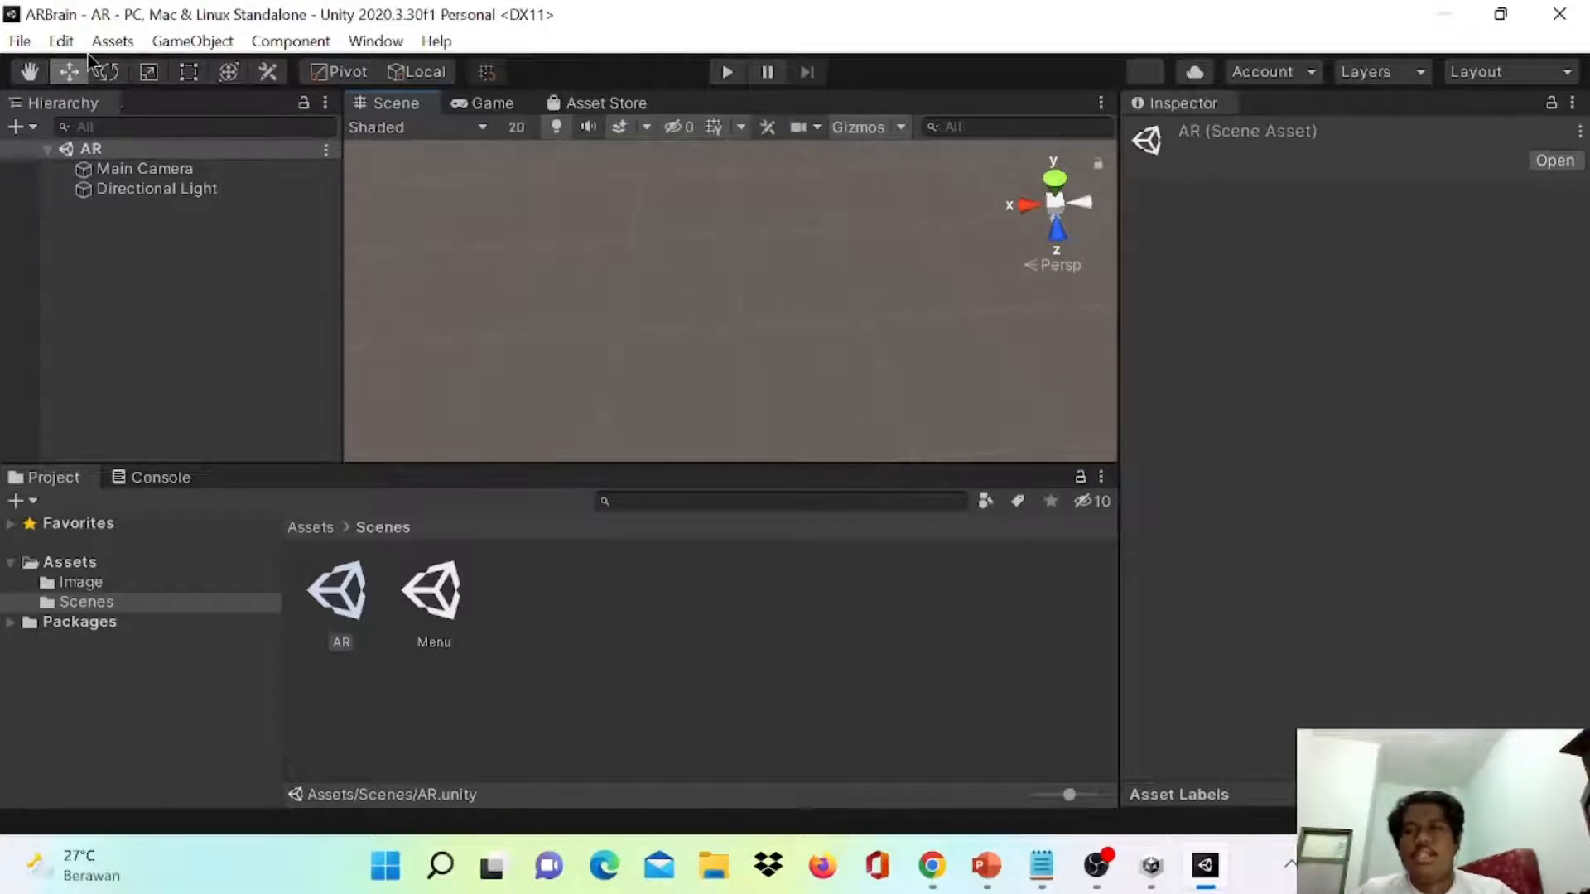
left_click(127, 46)
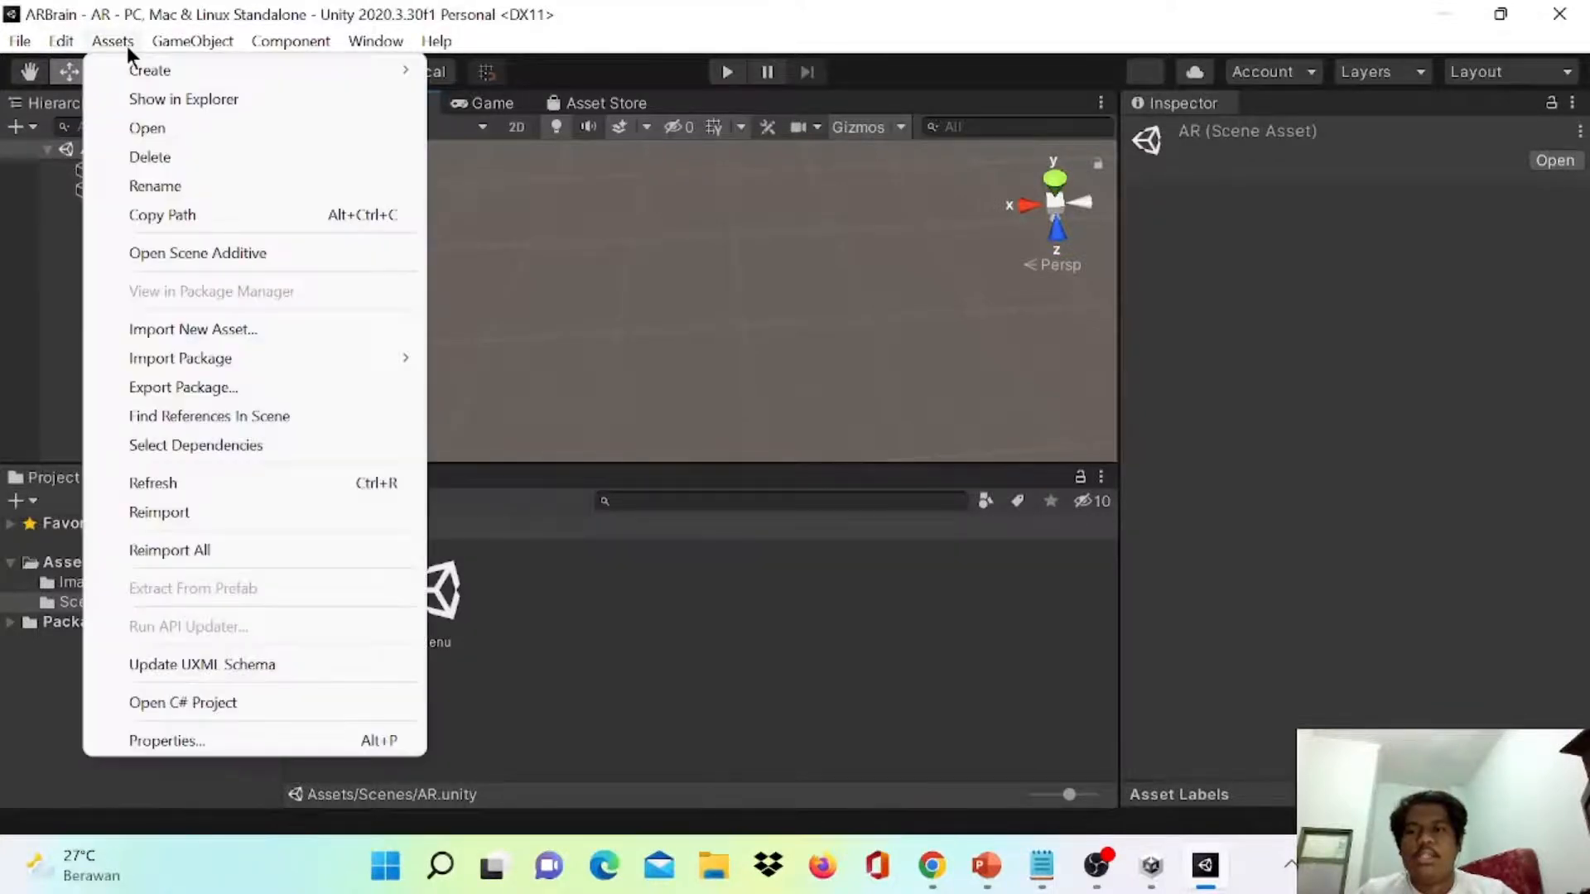
mouse_move(268, 360)
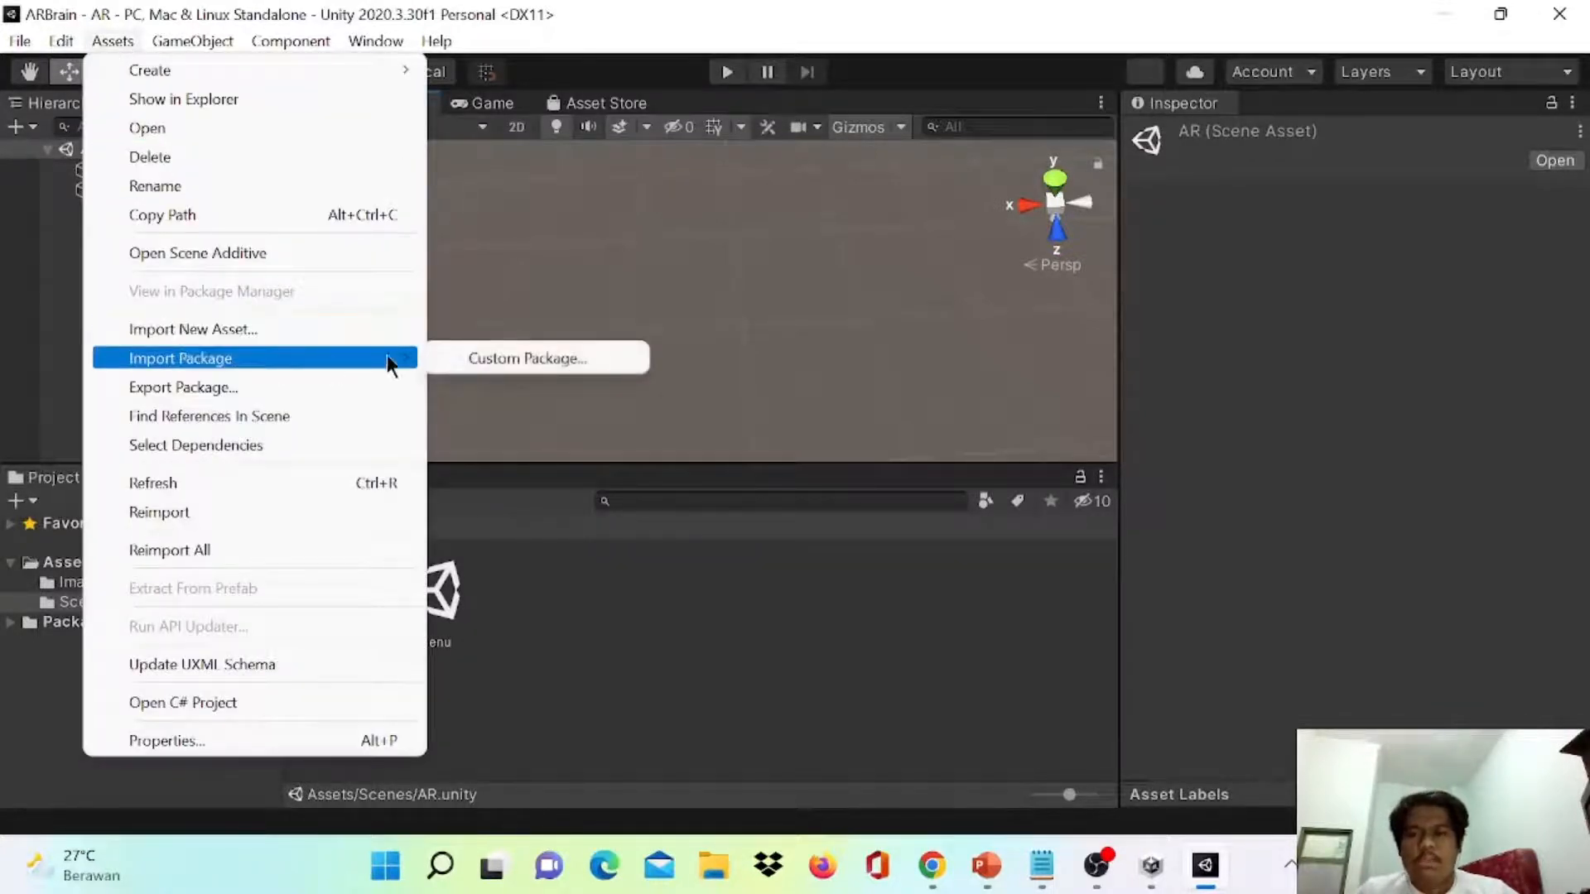
left_click(489, 364)
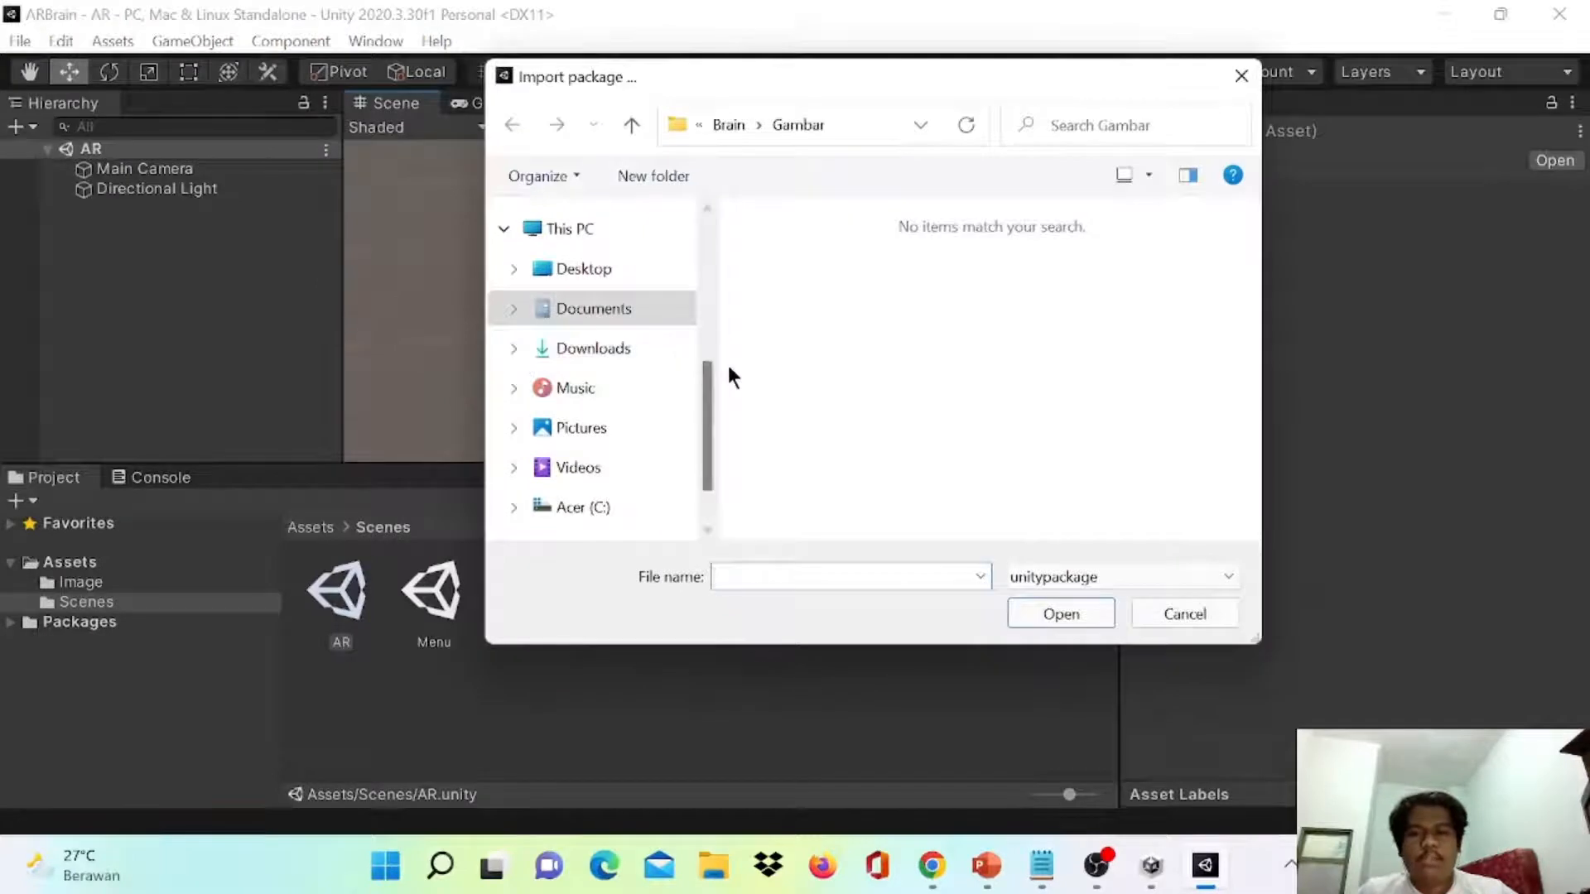
scroll(602, 398, "up", 3)
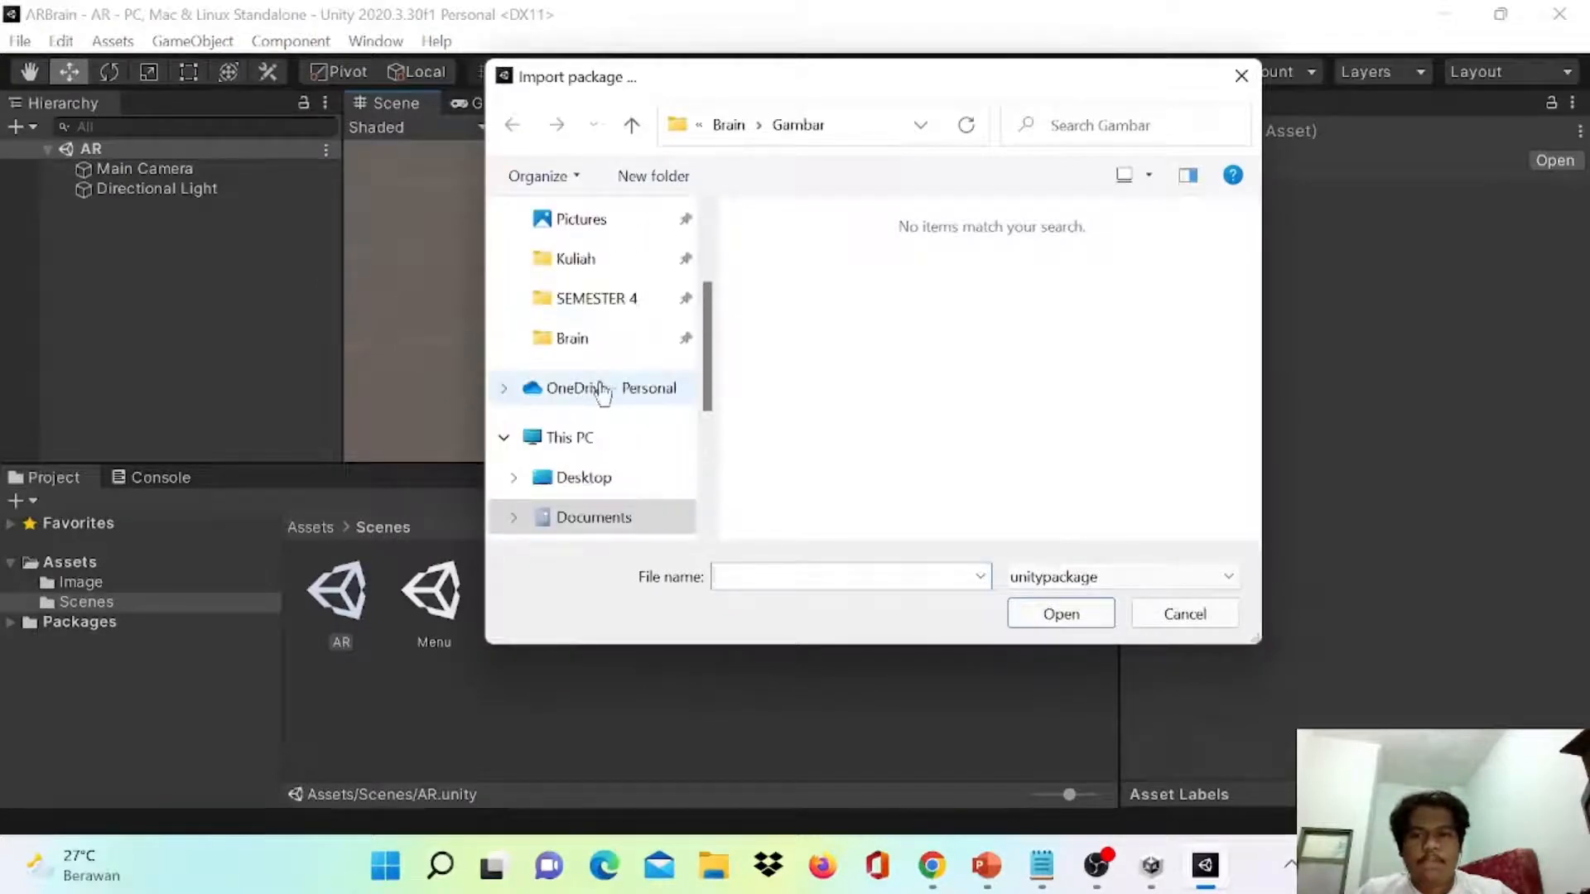
left_click(593, 339)
left_click(866, 412)
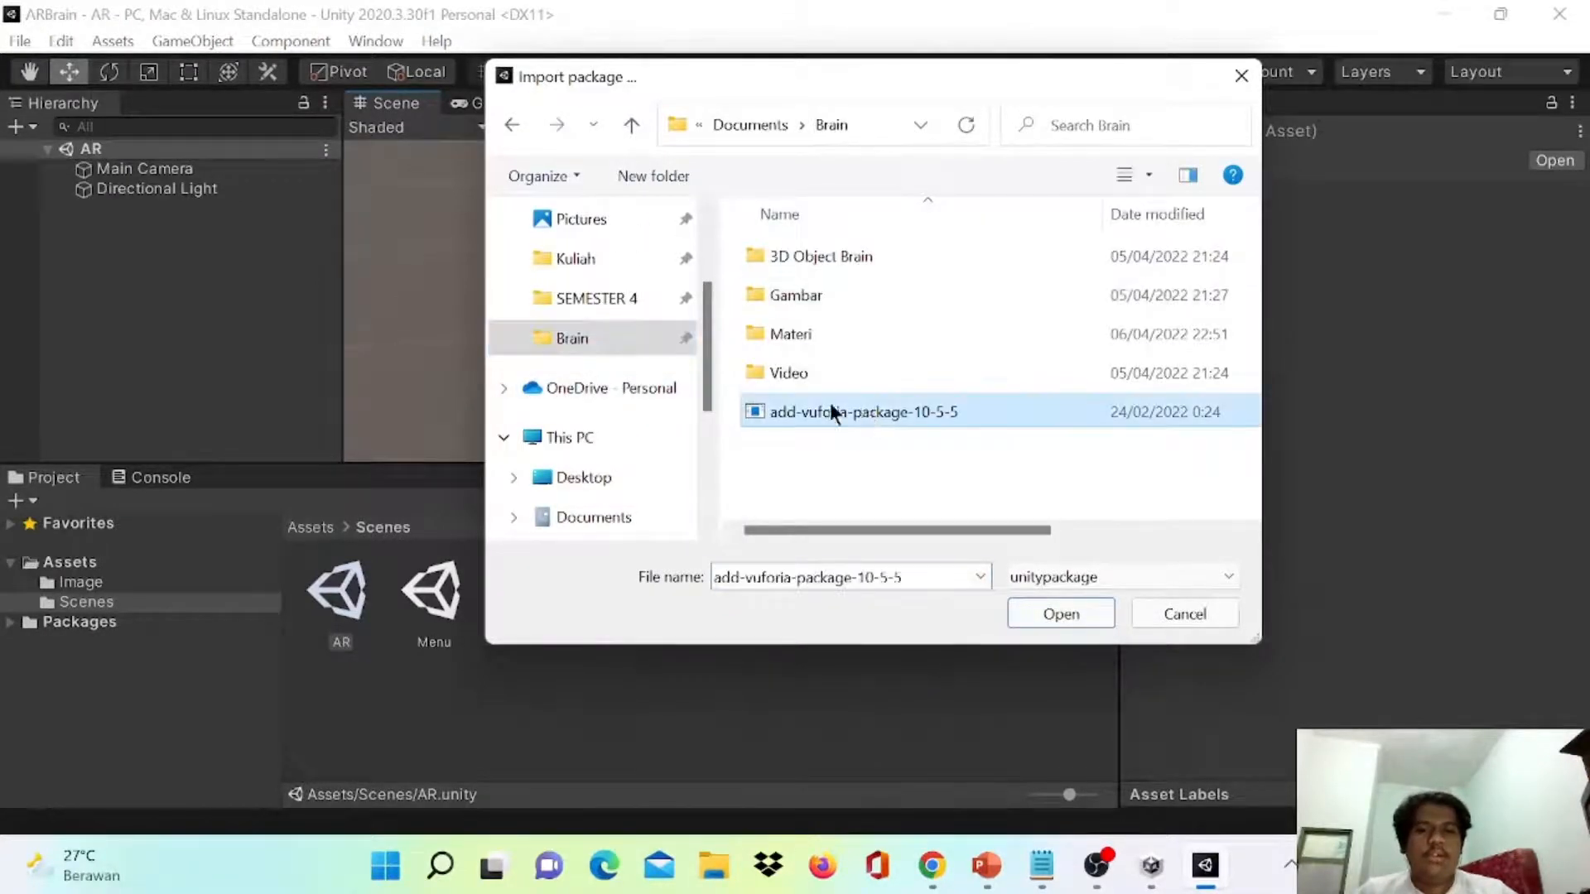
left_click(1058, 615)
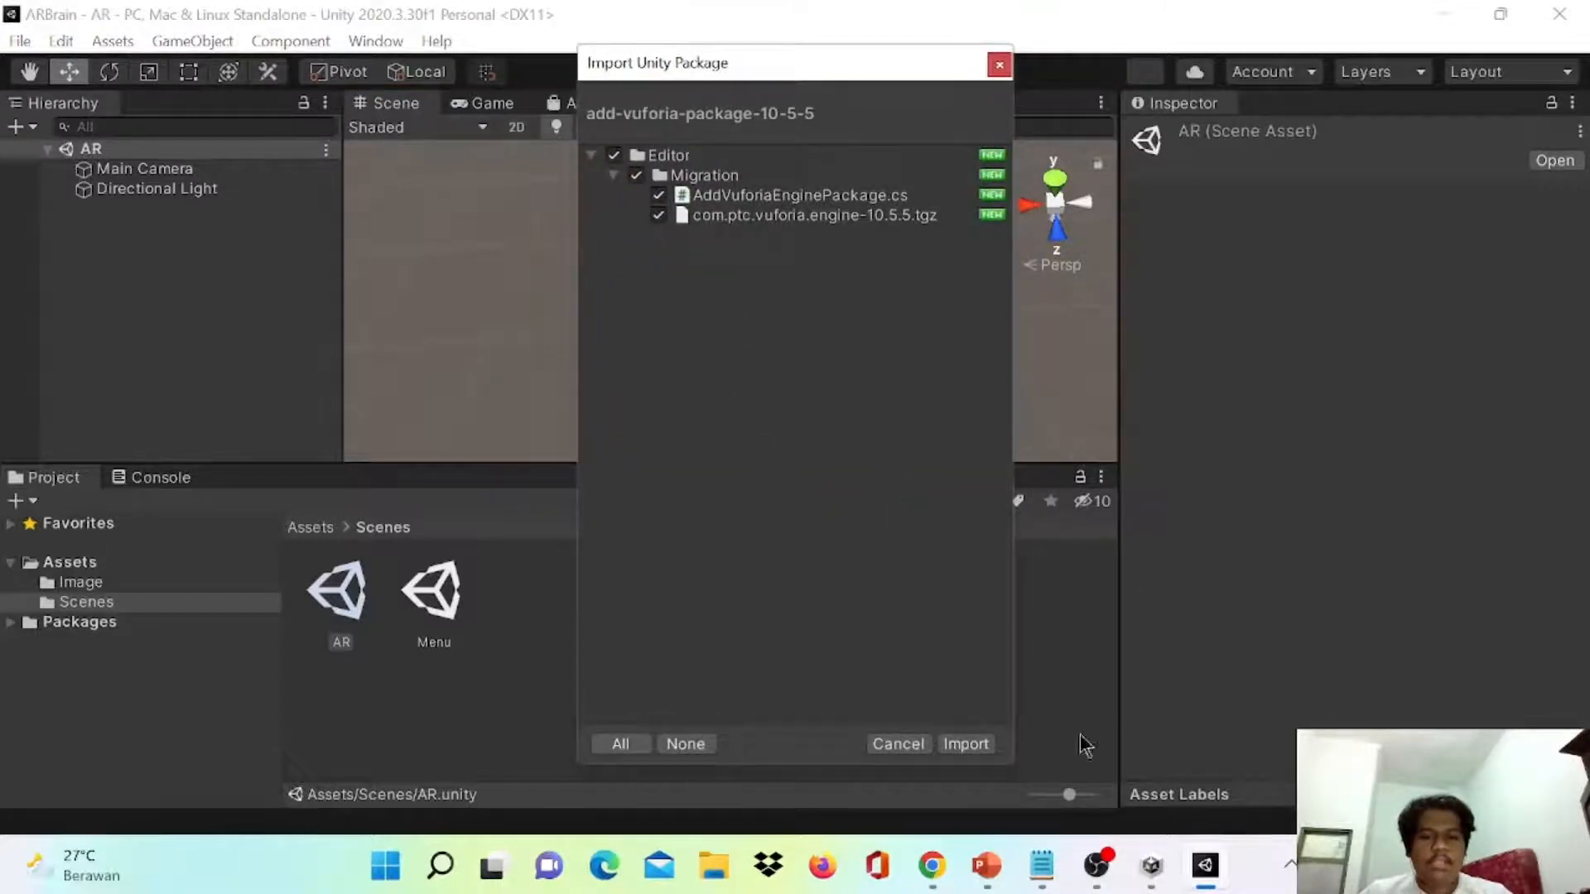
left_click(965, 744)
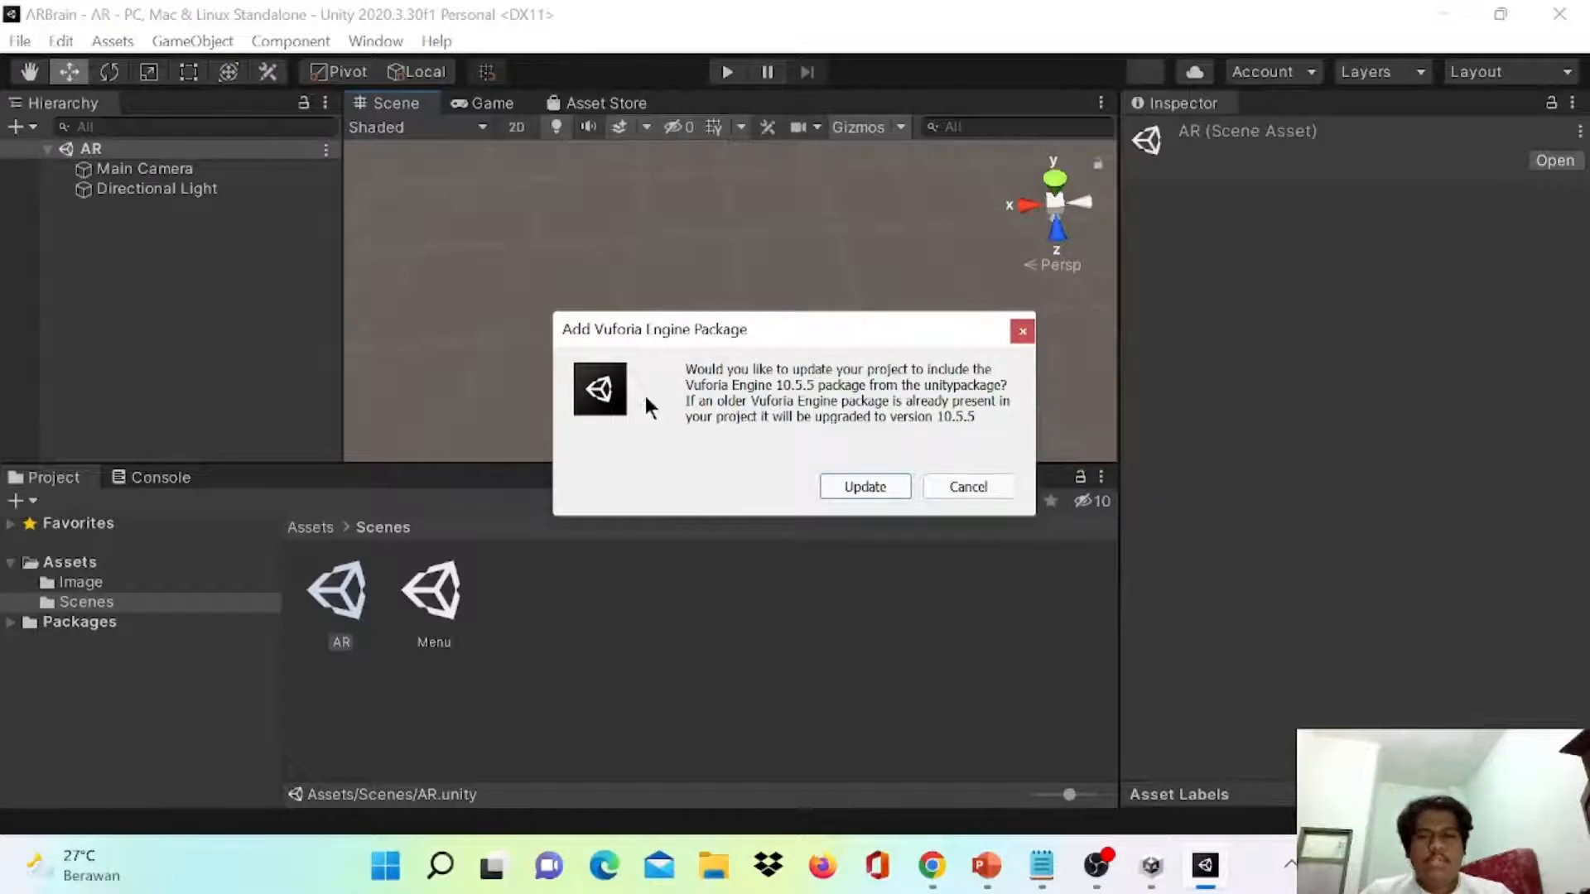
- Update the project to include the Vuforia Engine 10.5.5 package and let the packages resolve
mouse_move(749, 333)
left_mouse_down()
mouse_move(749, 267)
mouse_move(747, 305)
left_mouse_up()
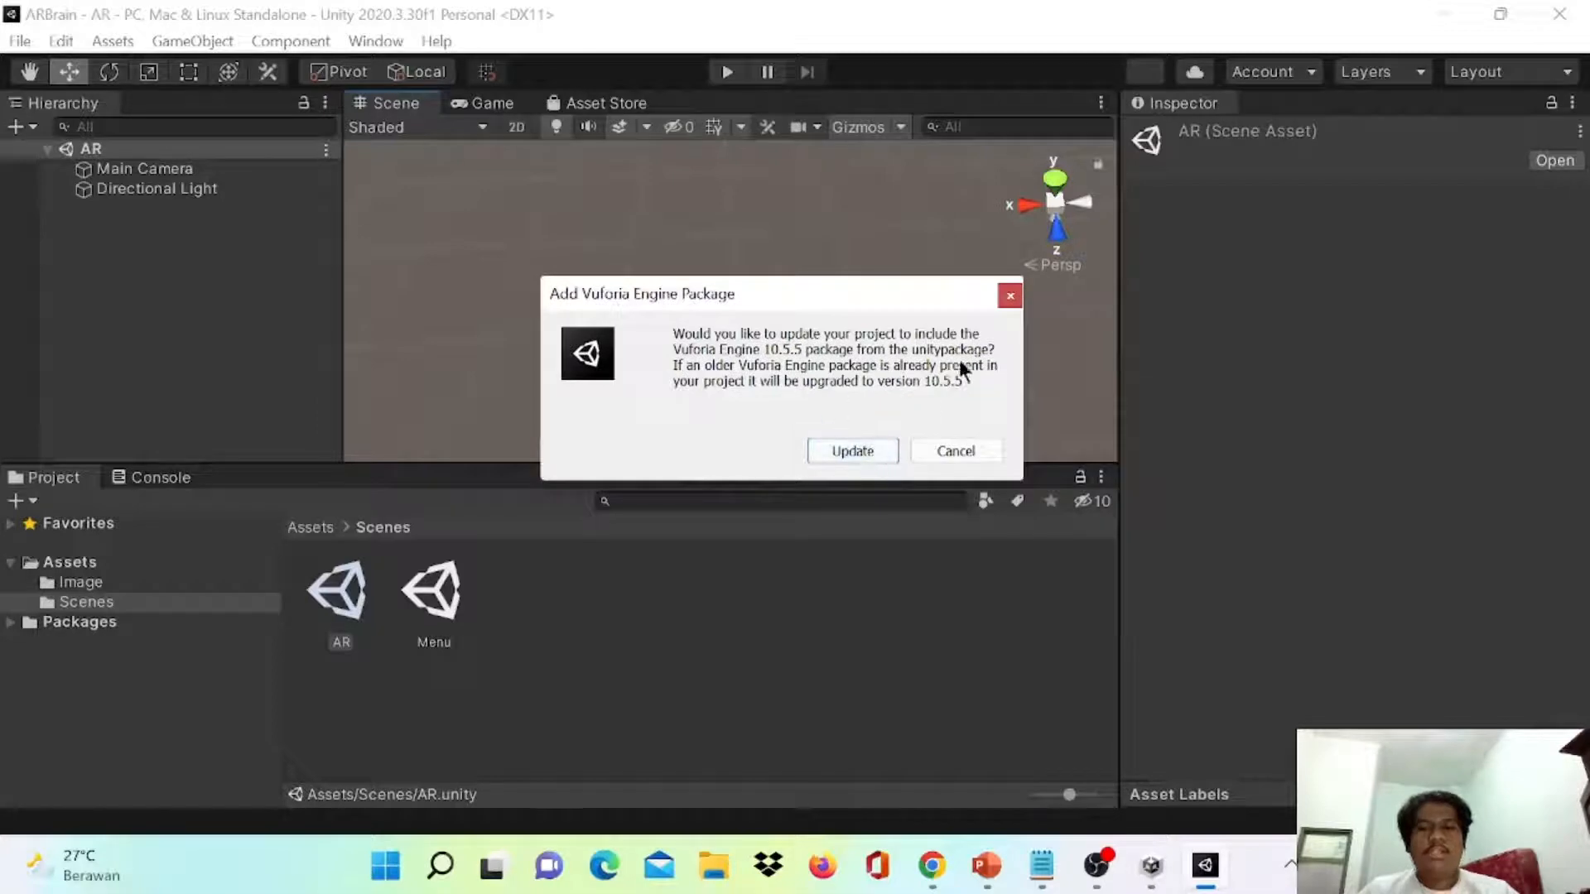
left_click(870, 457)
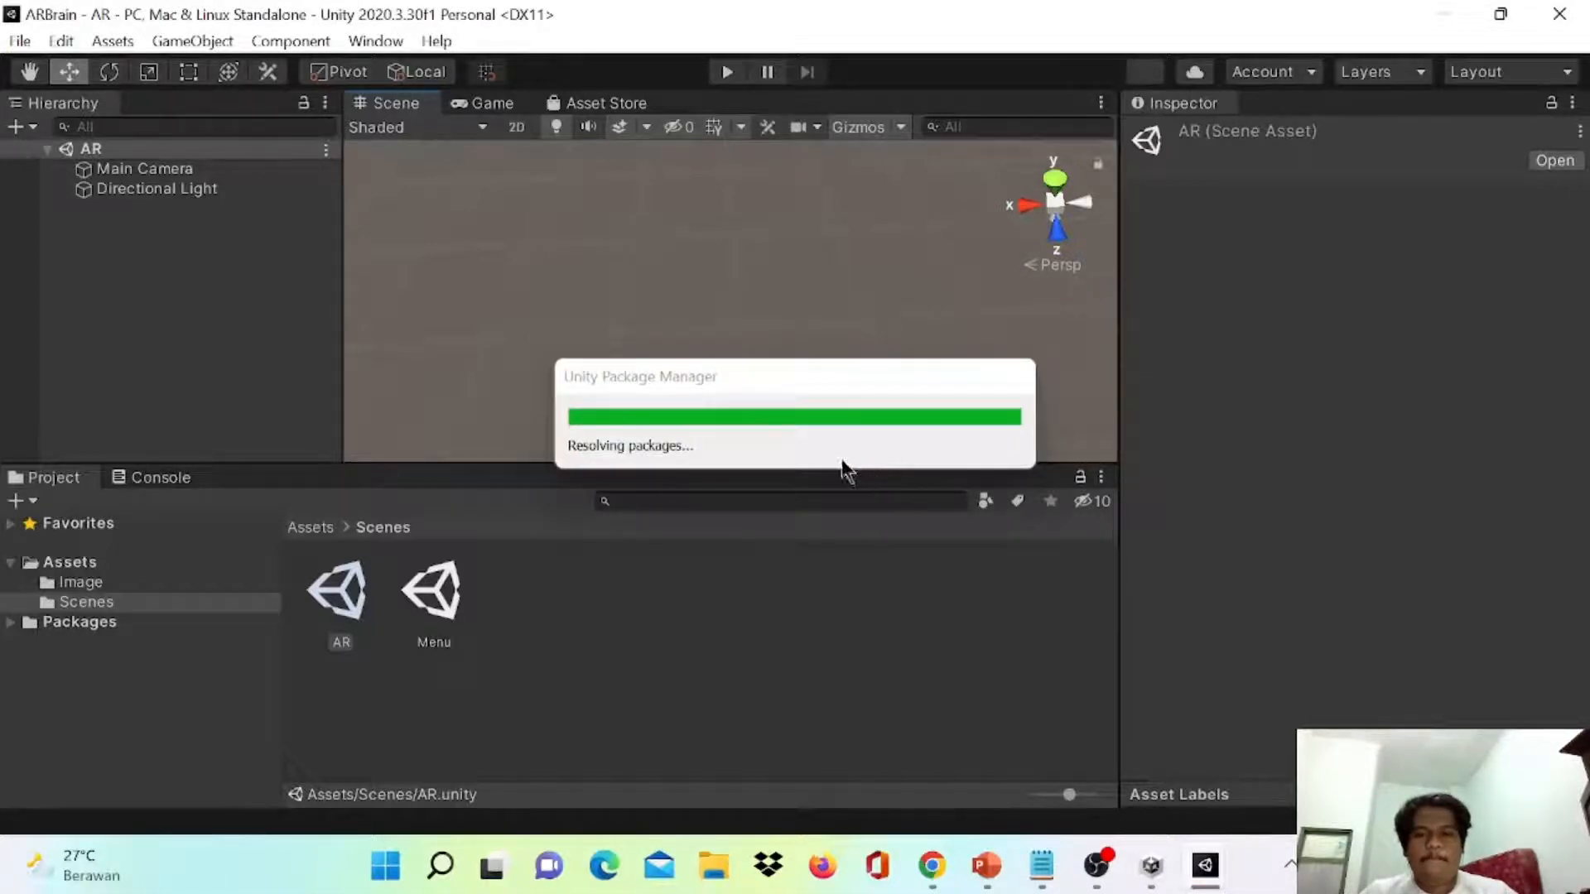
left_click_drag(664, 376, 643, 330)
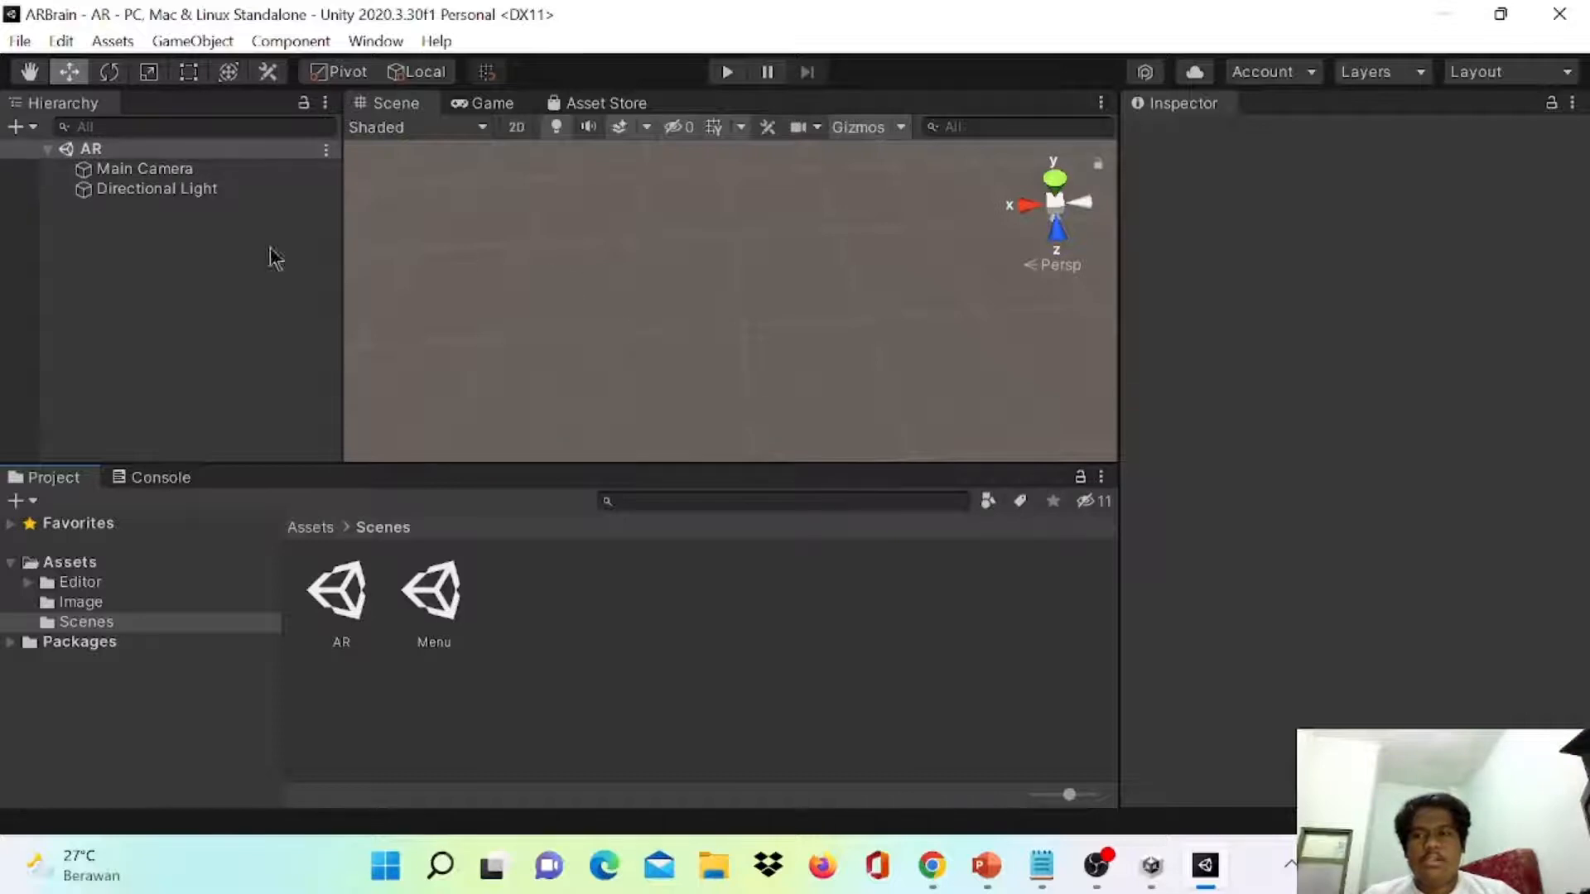
- Import all items of the custom package brain from the Downloads folder into the project
left_click(129, 48)
mouse_move(247, 362)
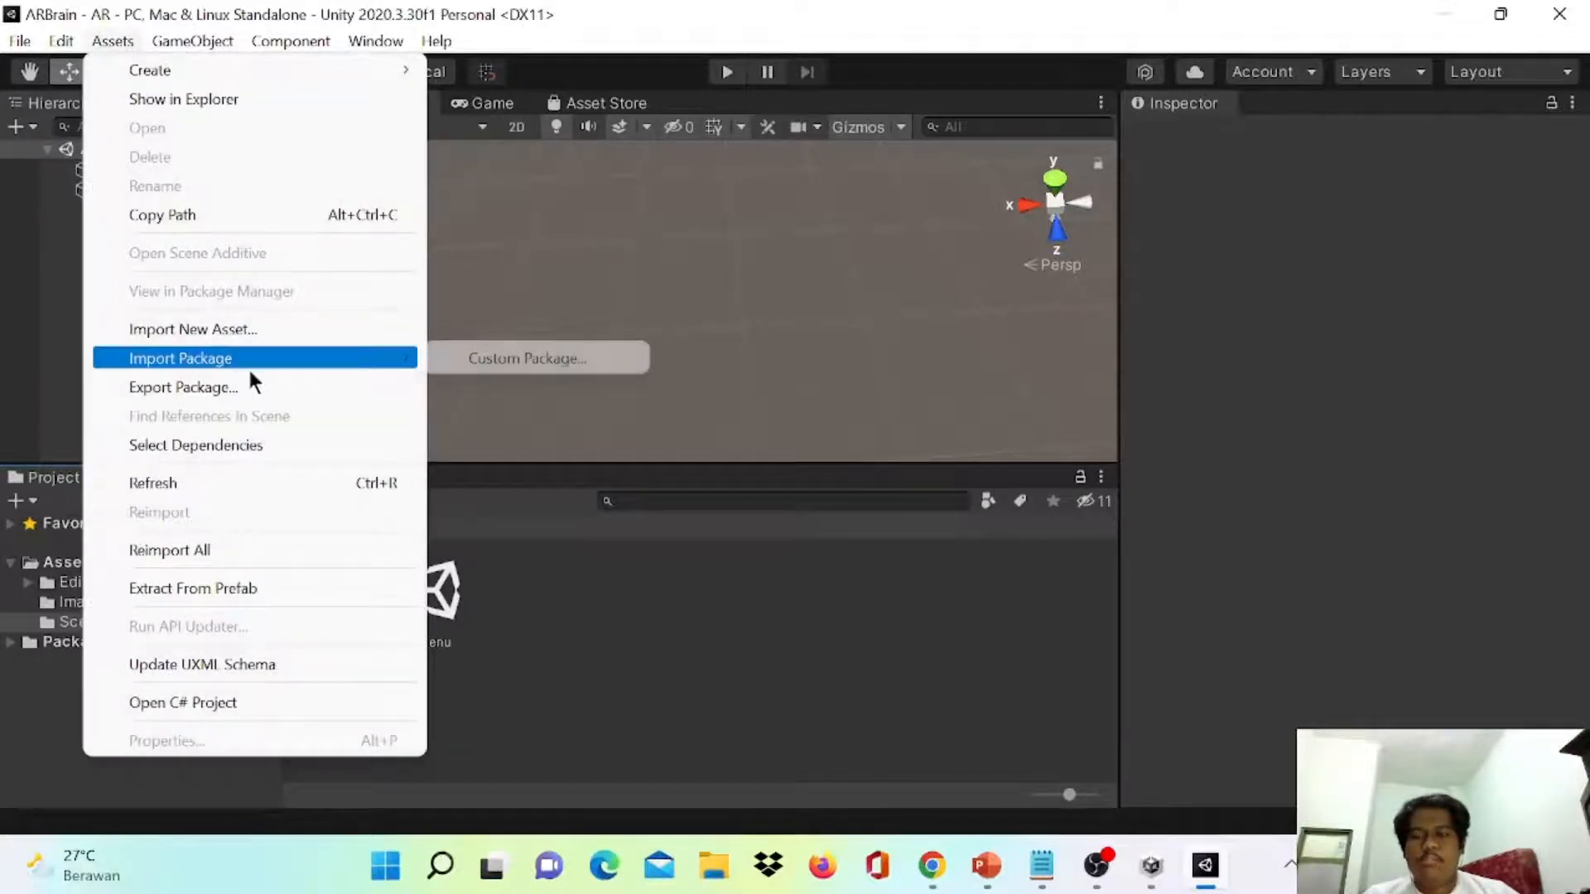
left_click(553, 361)
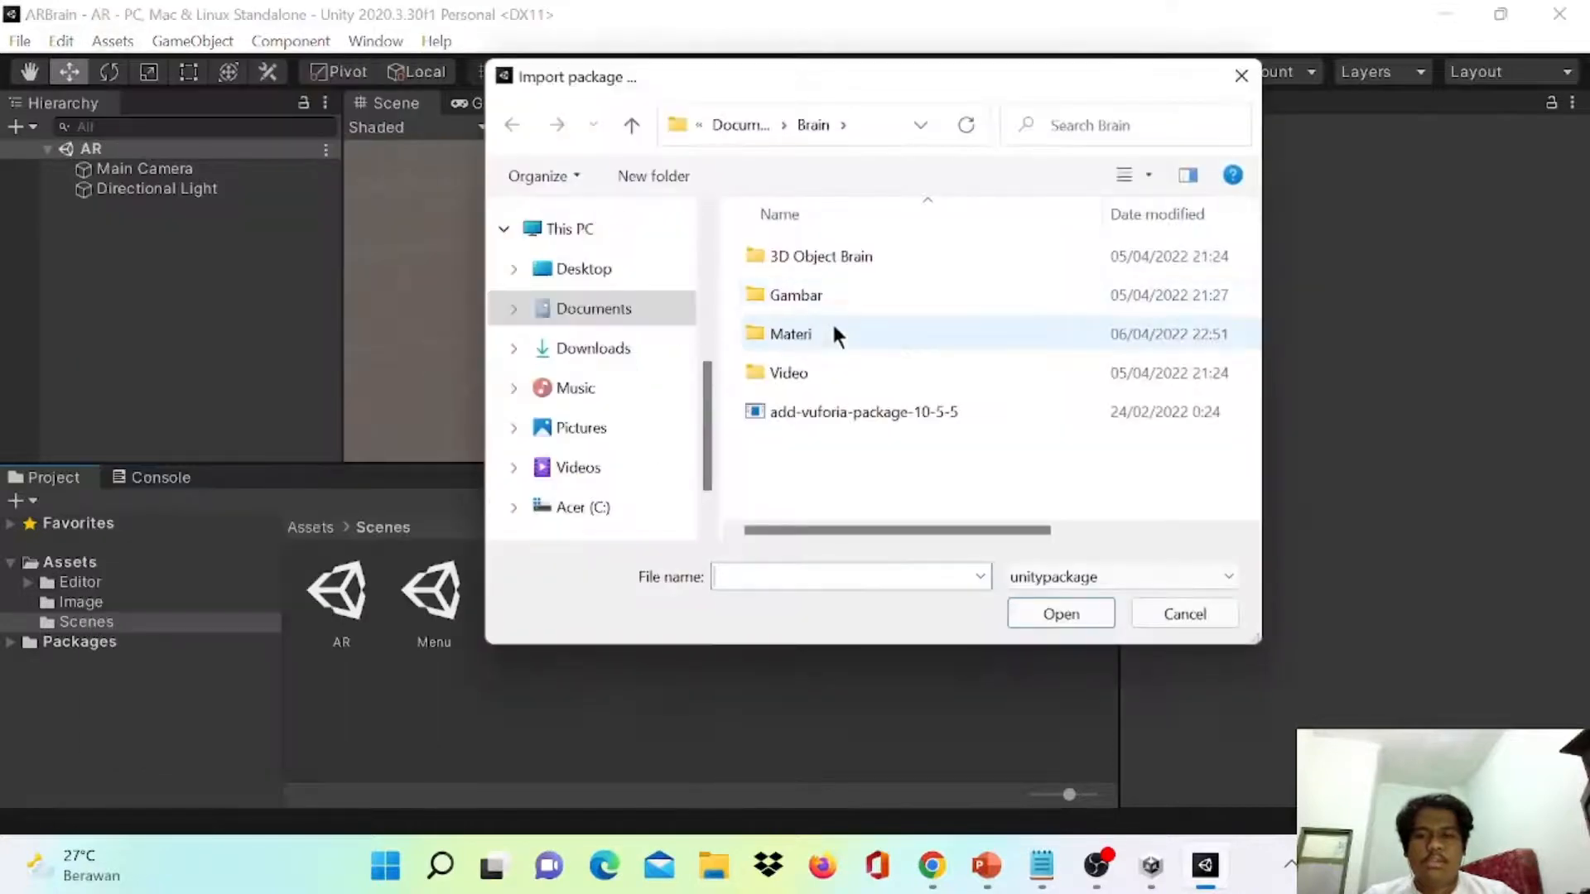
left_click(627, 354)
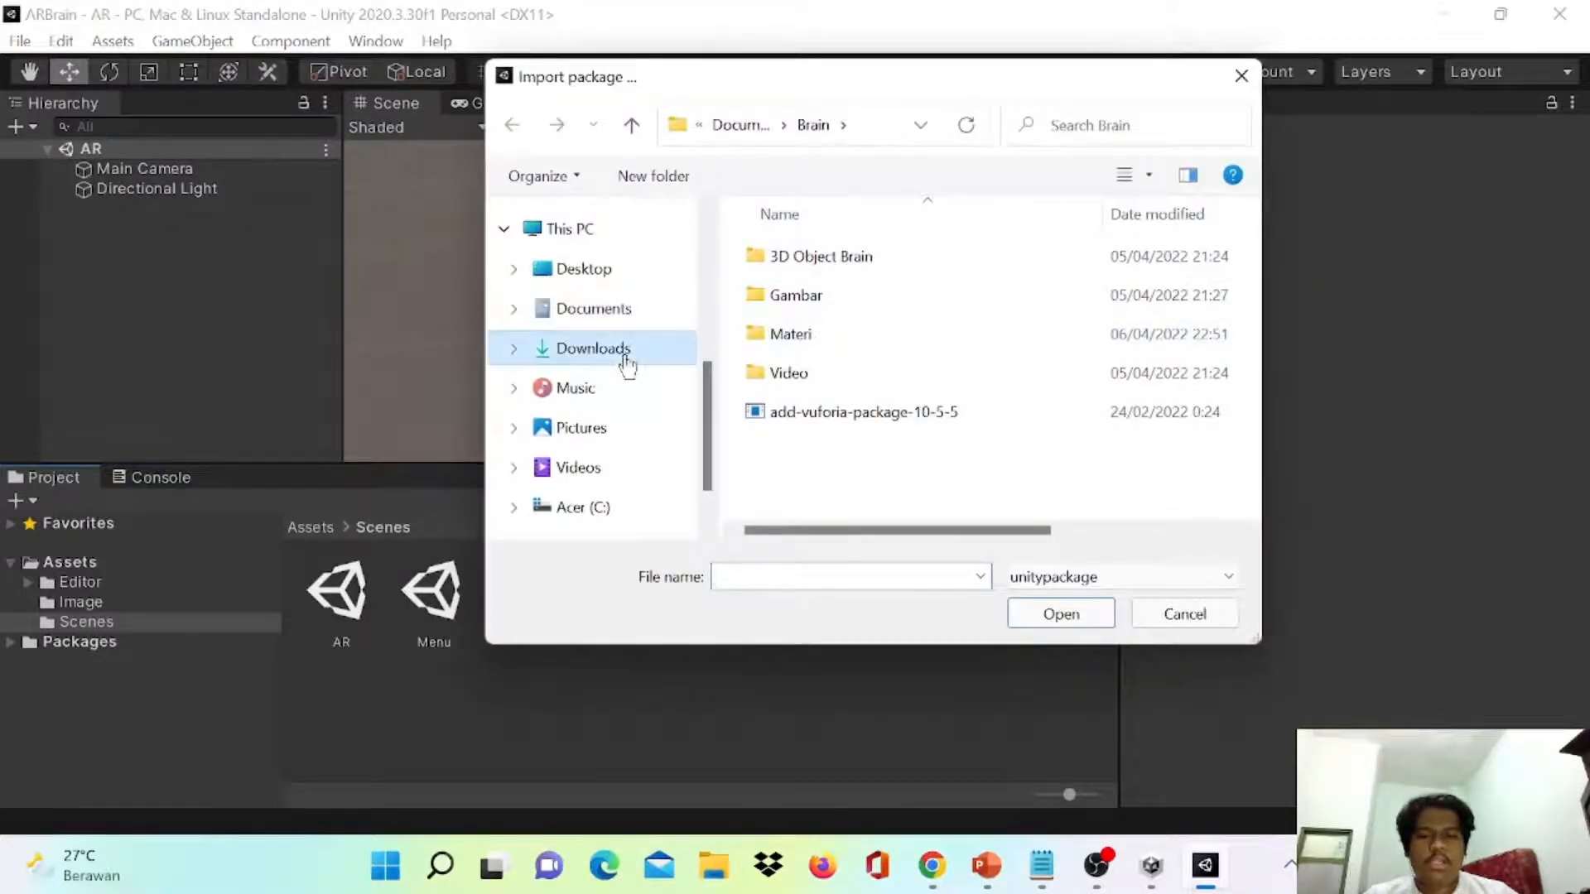
left_click(808, 287)
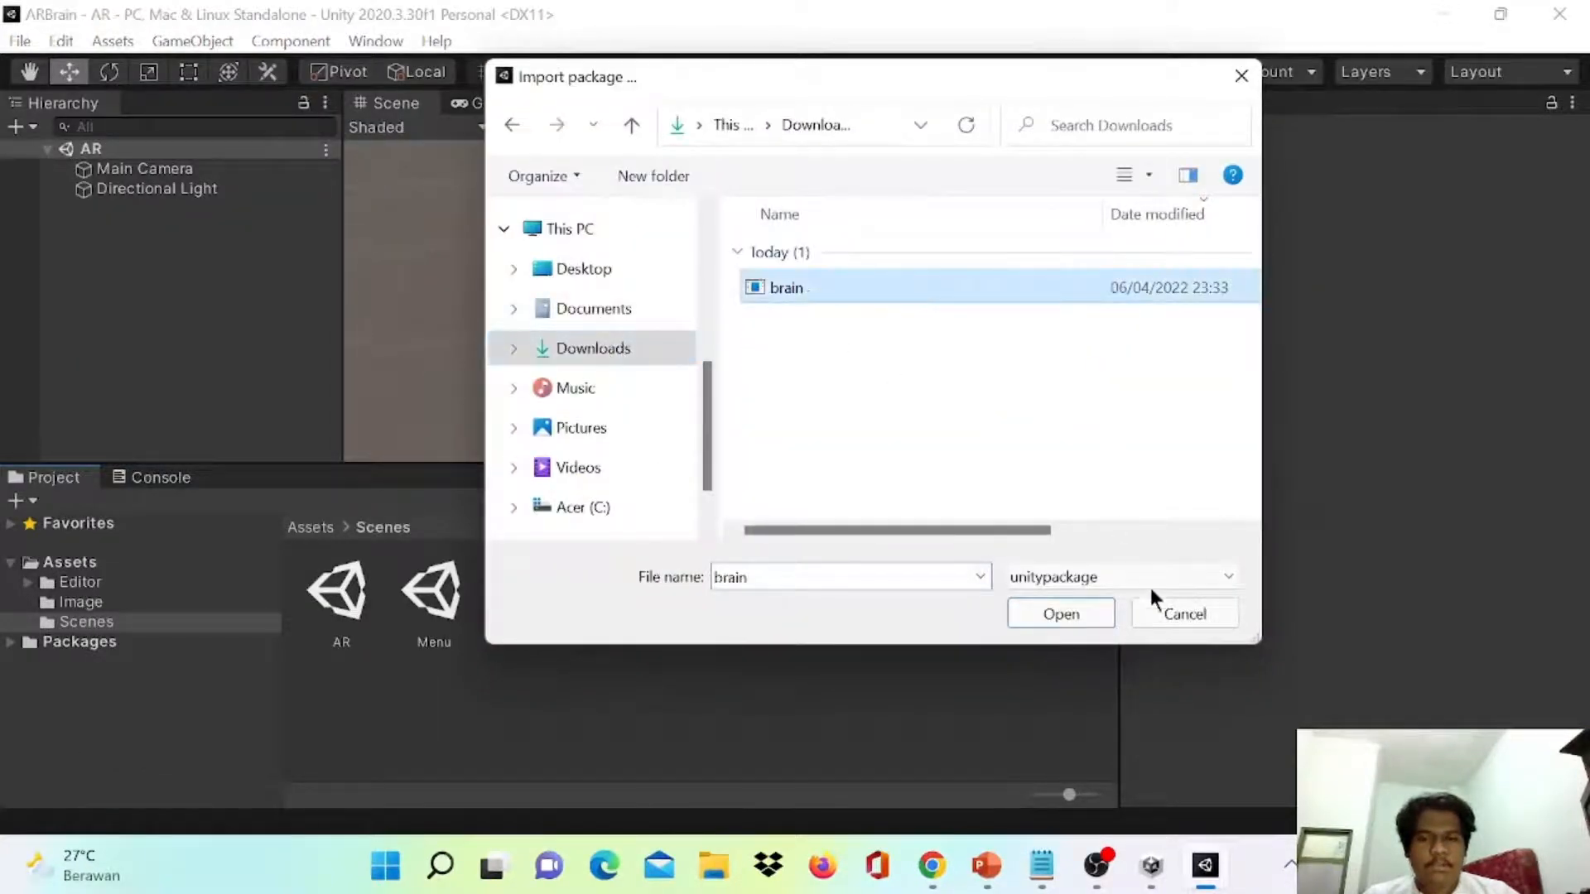
left_click(1098, 611)
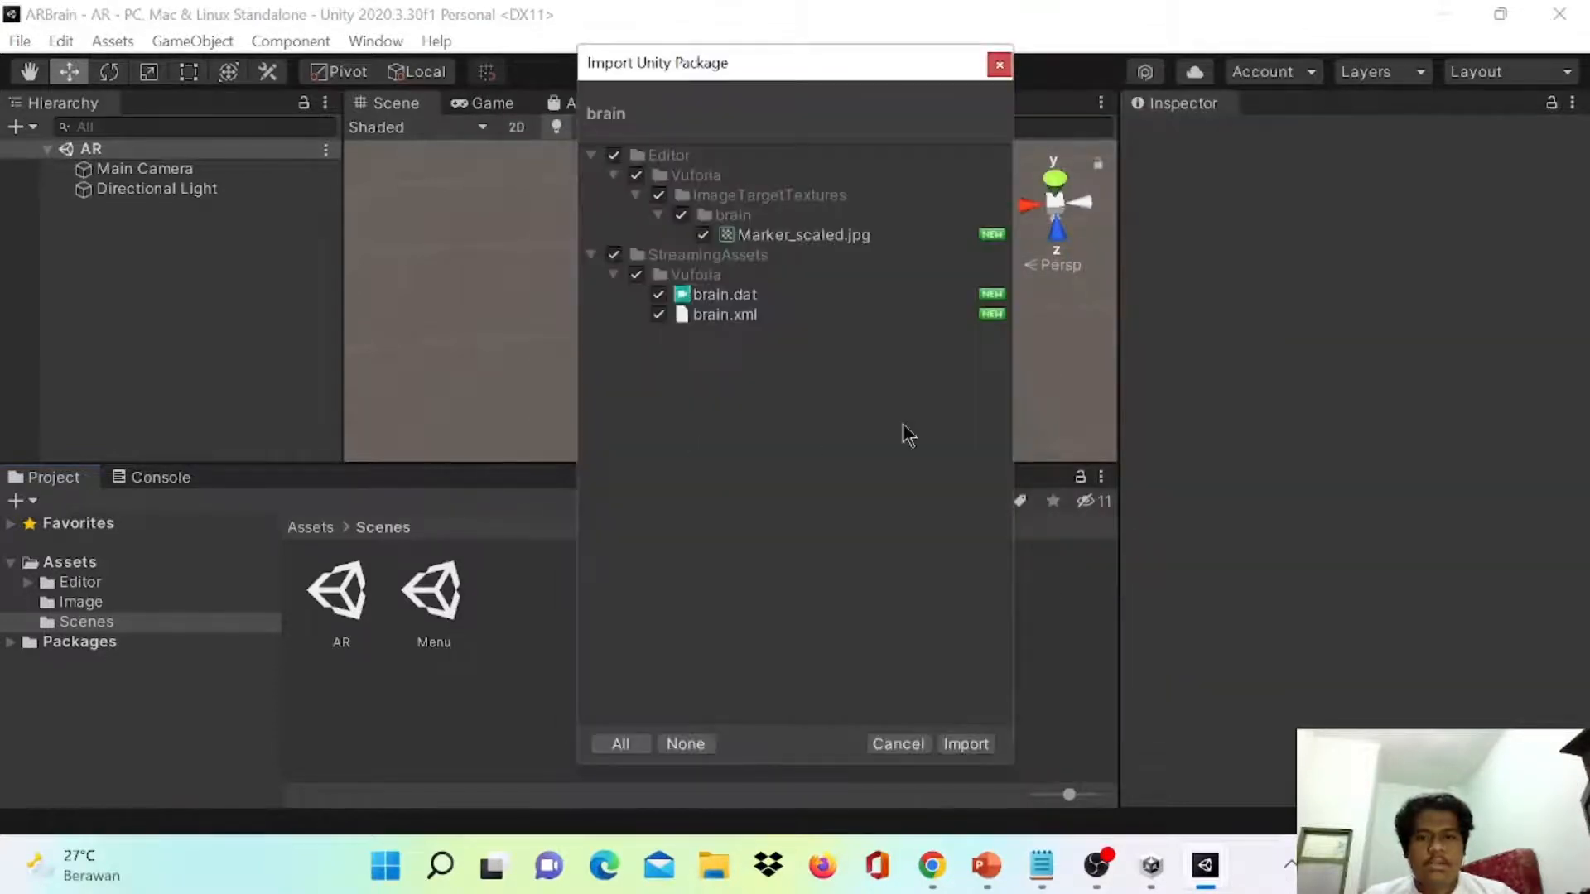
left_click(976, 750)
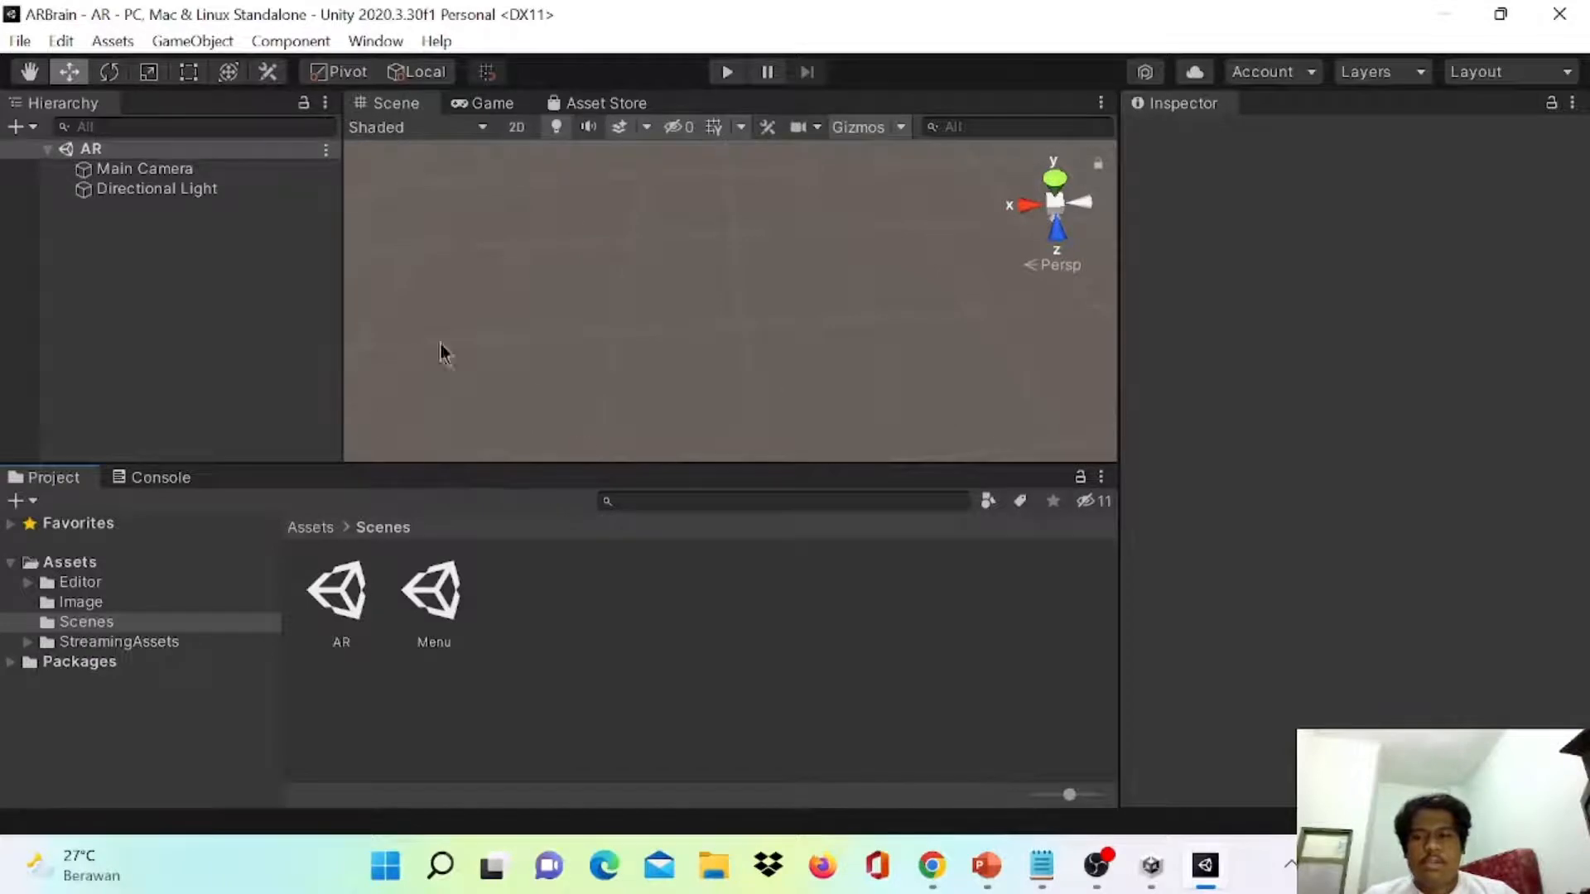
- Open the Package Manager and list the packages from the Unity Registry
left_click(383, 47)
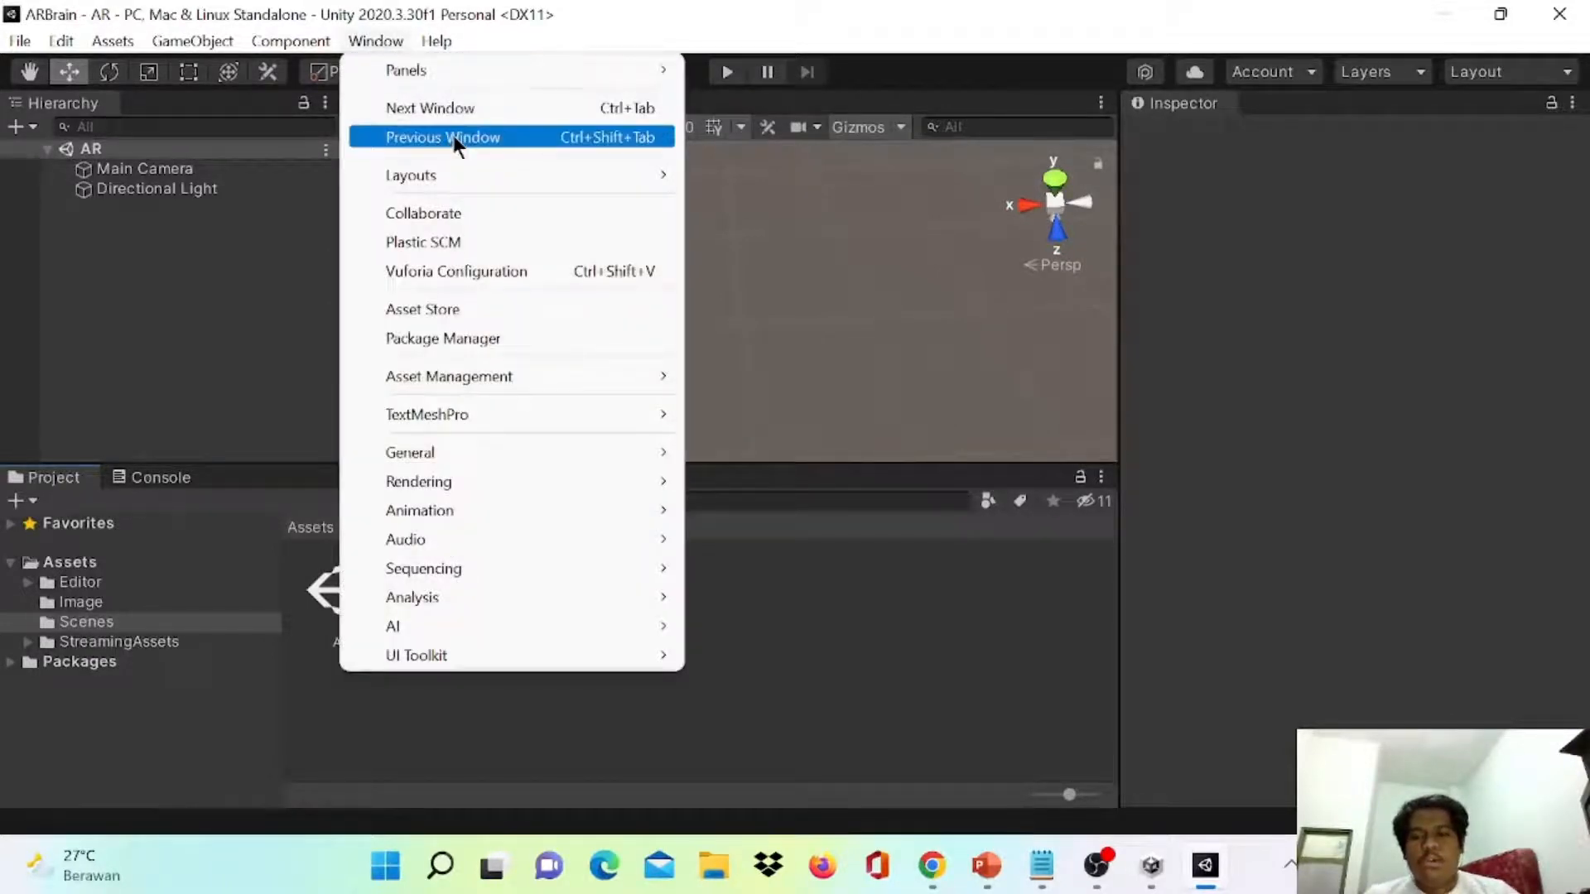
left_click(569, 349)
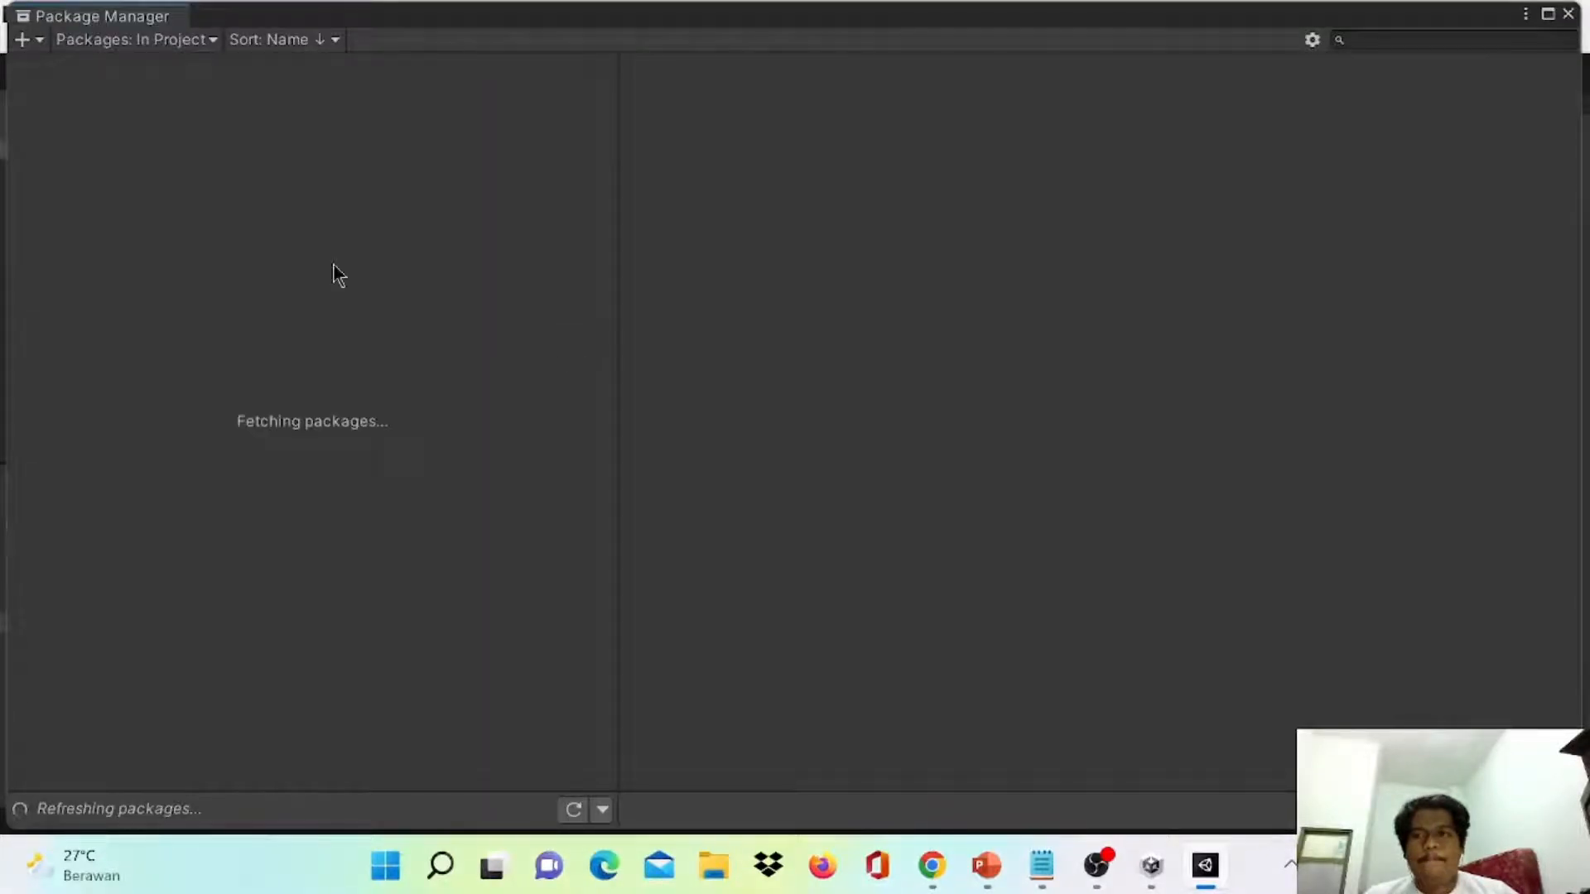
left_click(147, 41)
left_click(136, 73)
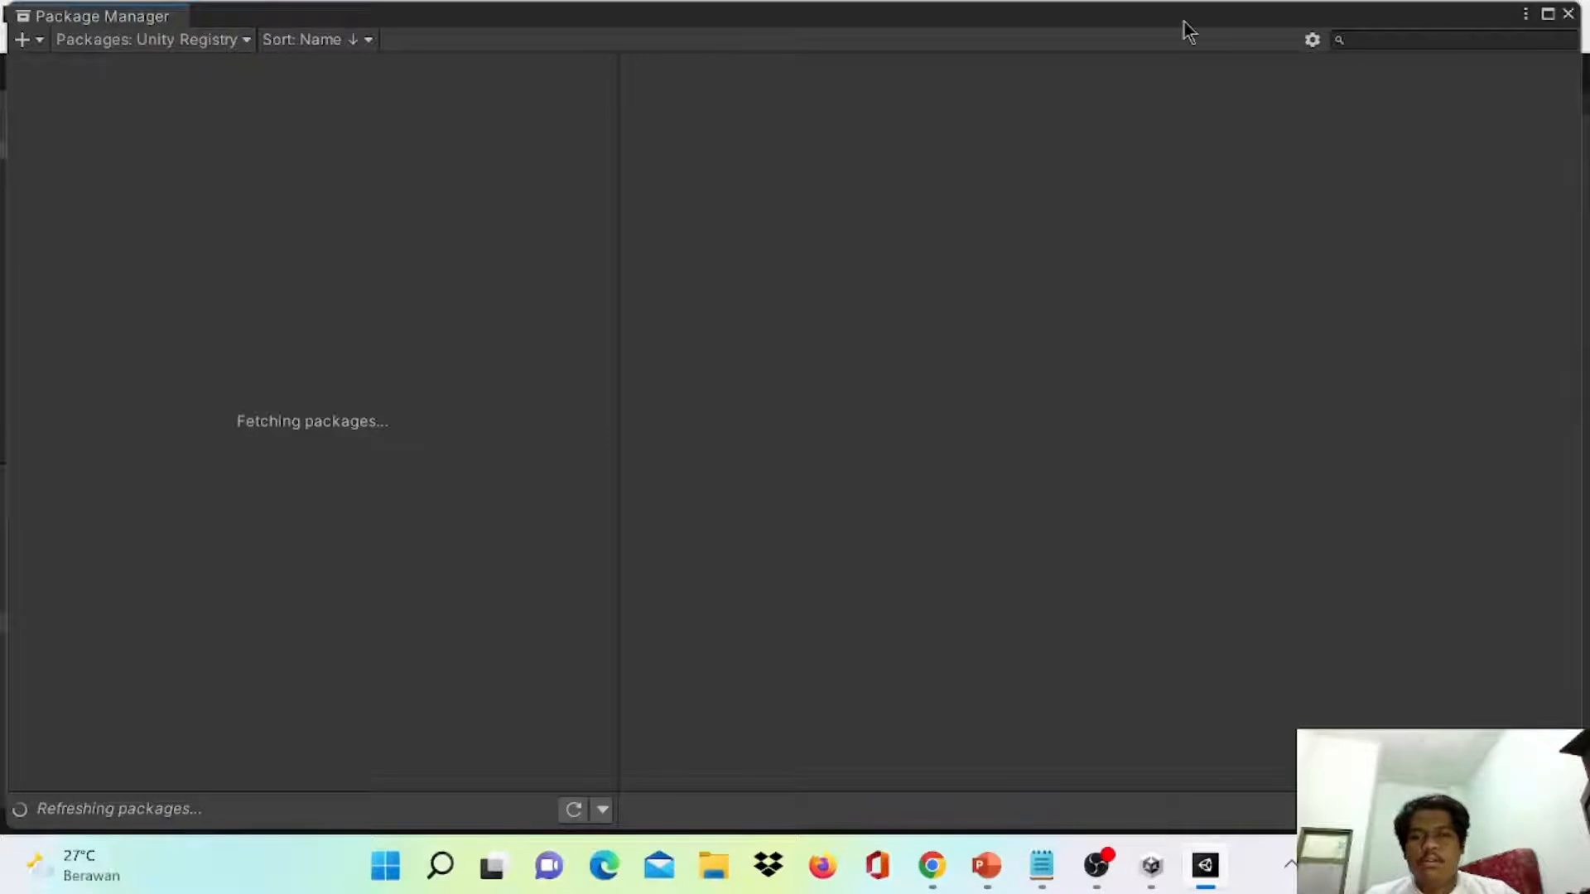
left_click_drag(1184, 20, 1178, 22)
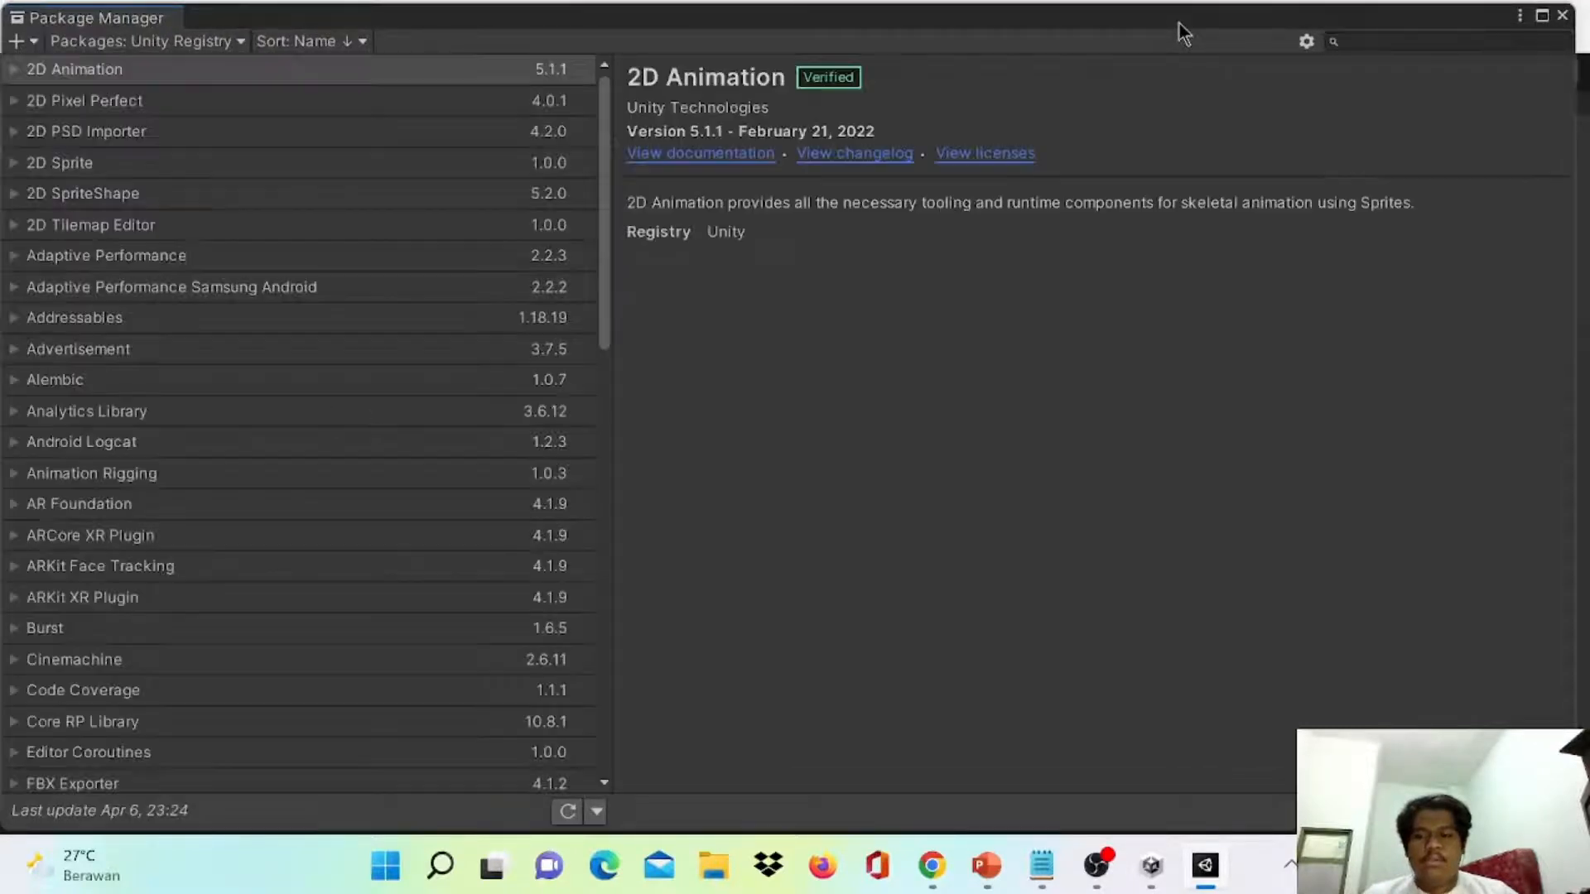
- Install version 4.1.9 of both AR Foundation and ARCore XR Plugin, then close the Package Manager
scroll(395, 182, "down", 3)
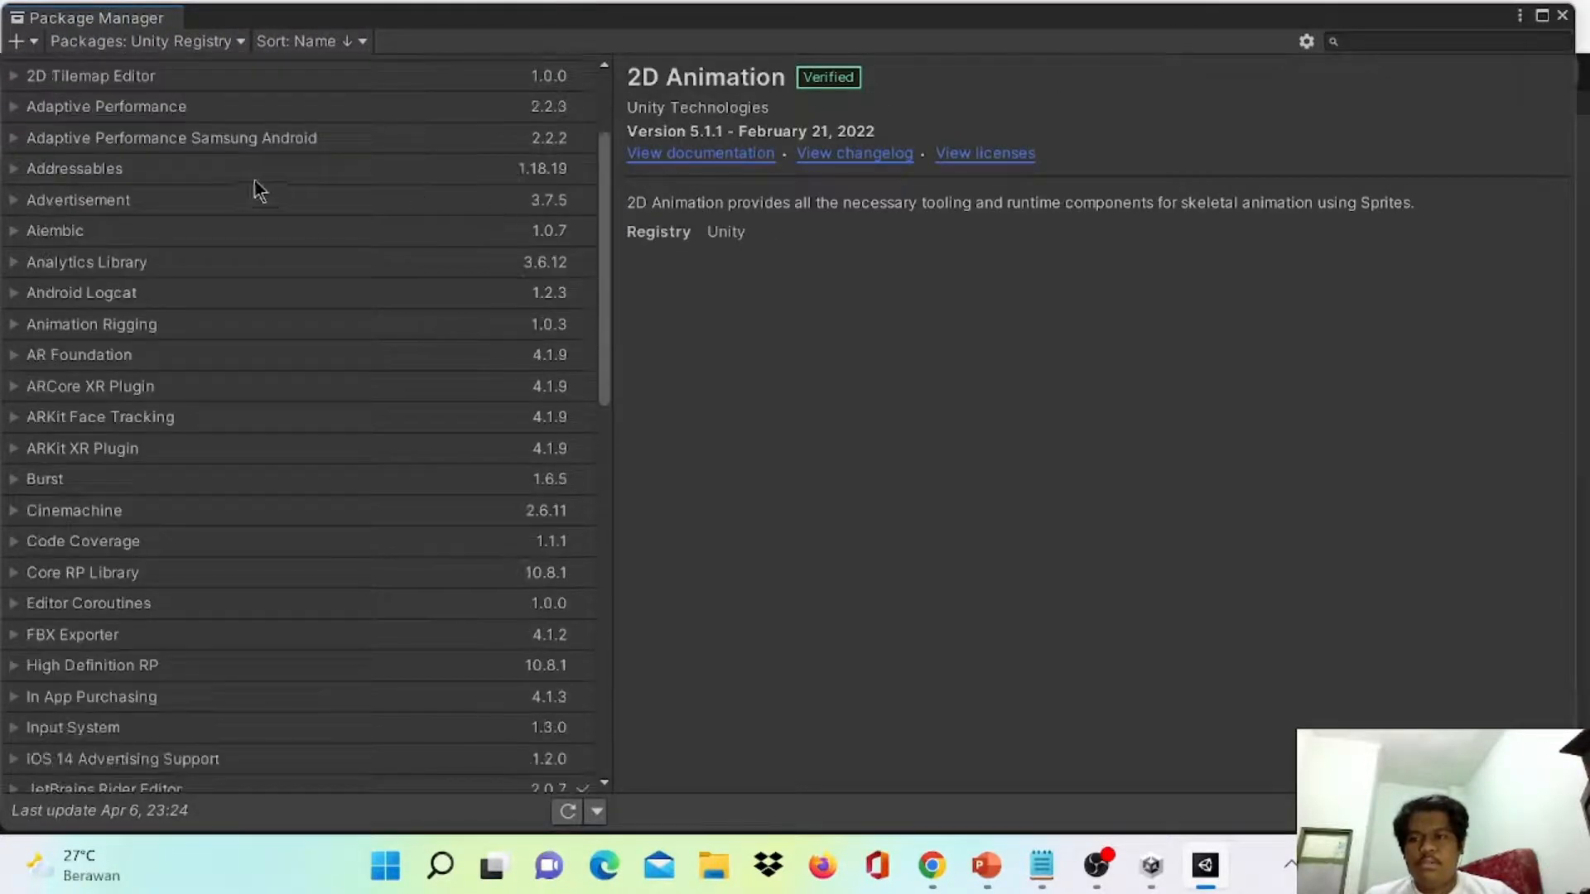
left_click(15, 356)
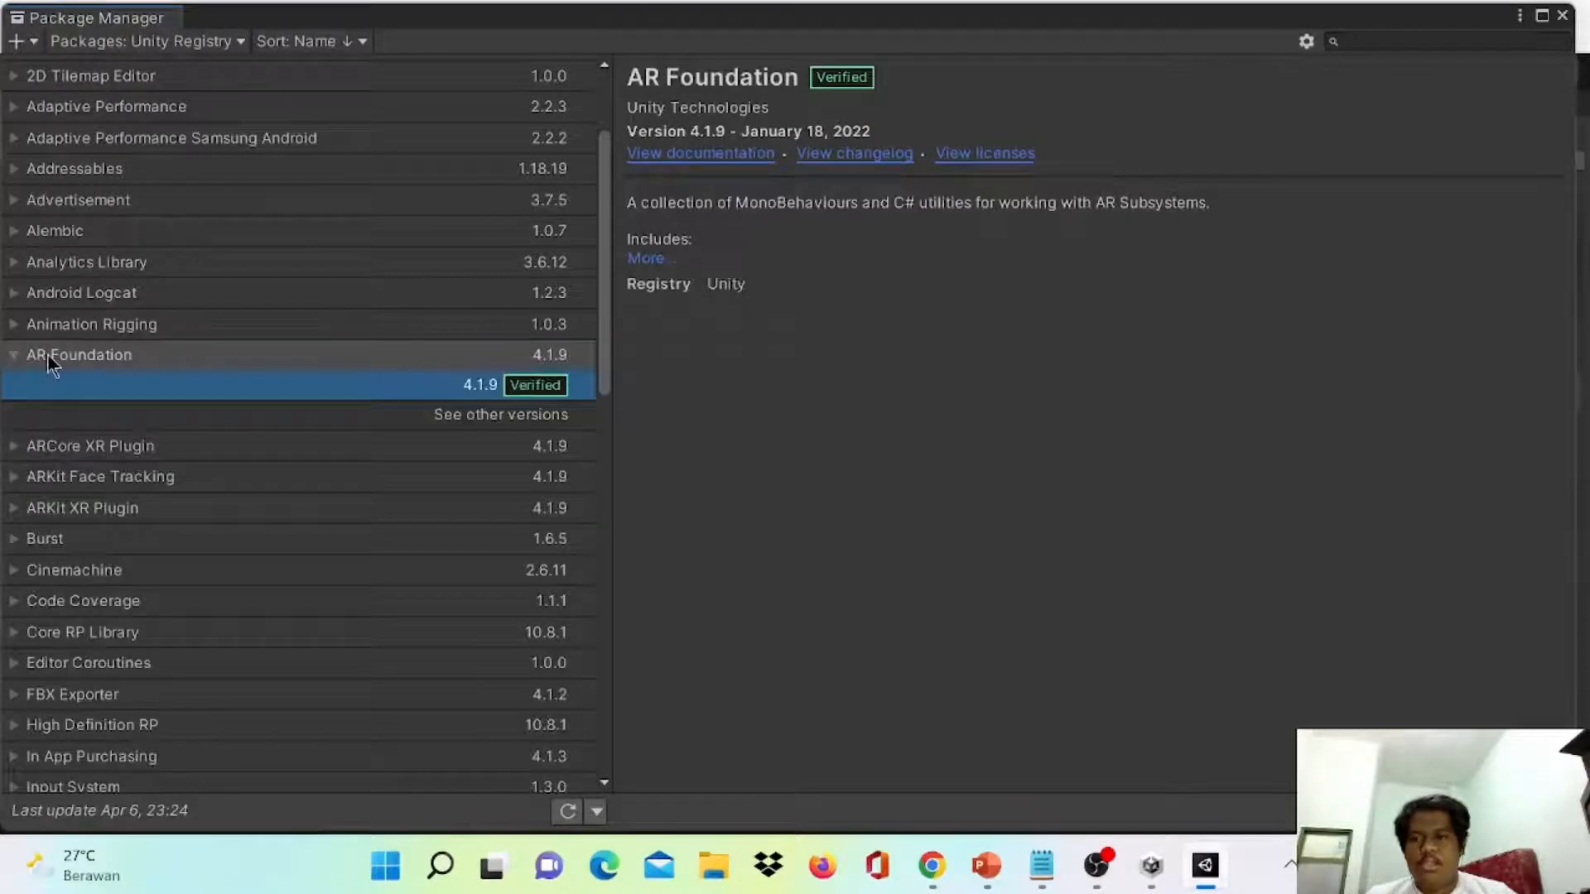
left_click(18, 447)
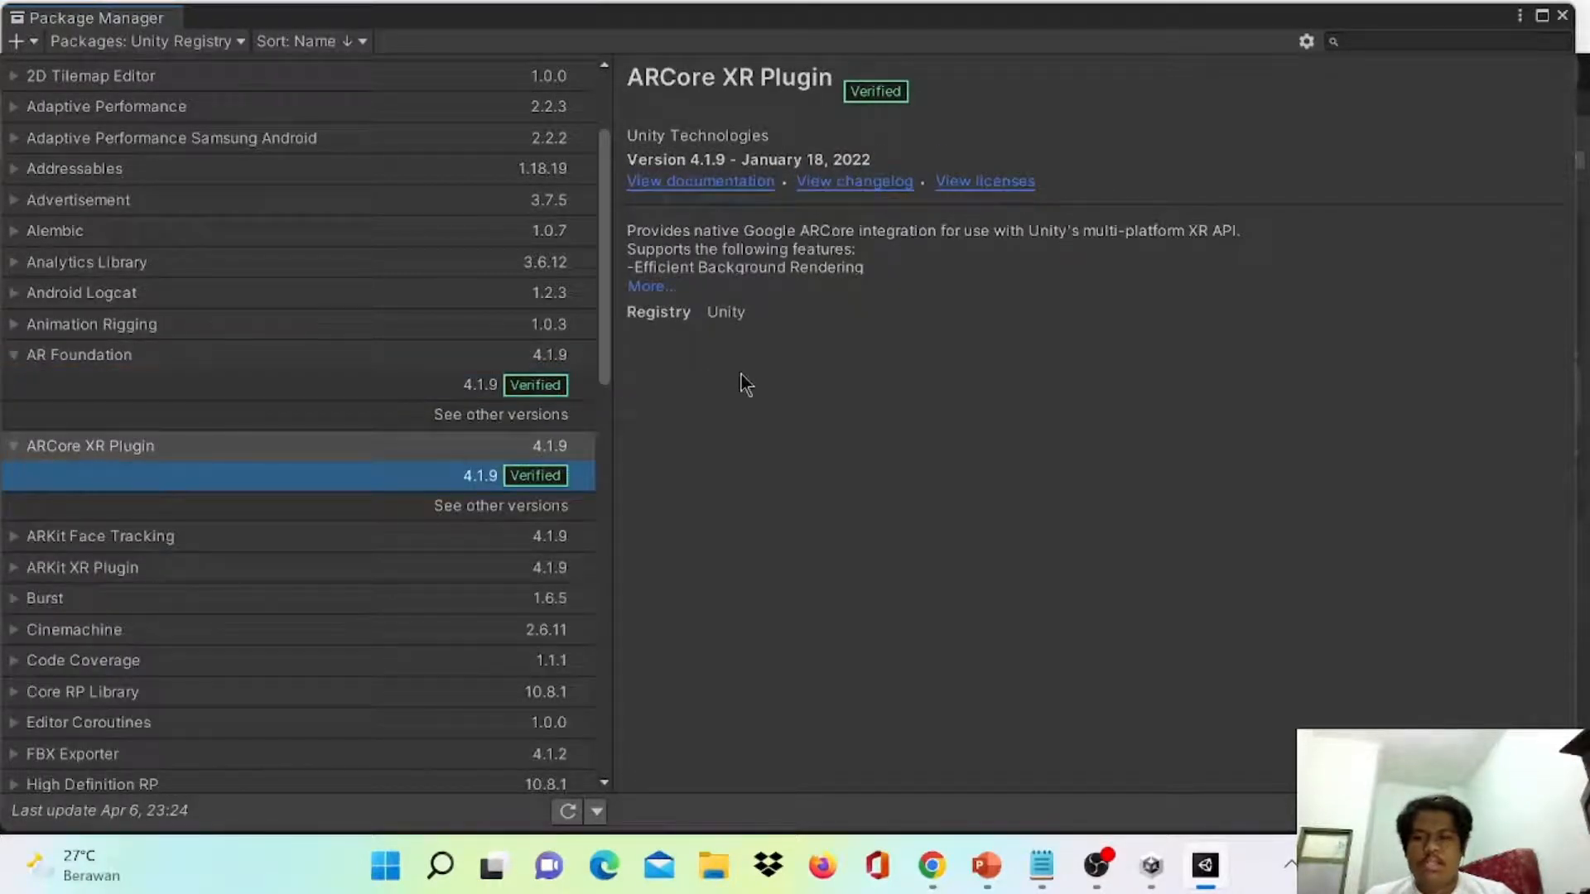
left_click(494, 359)
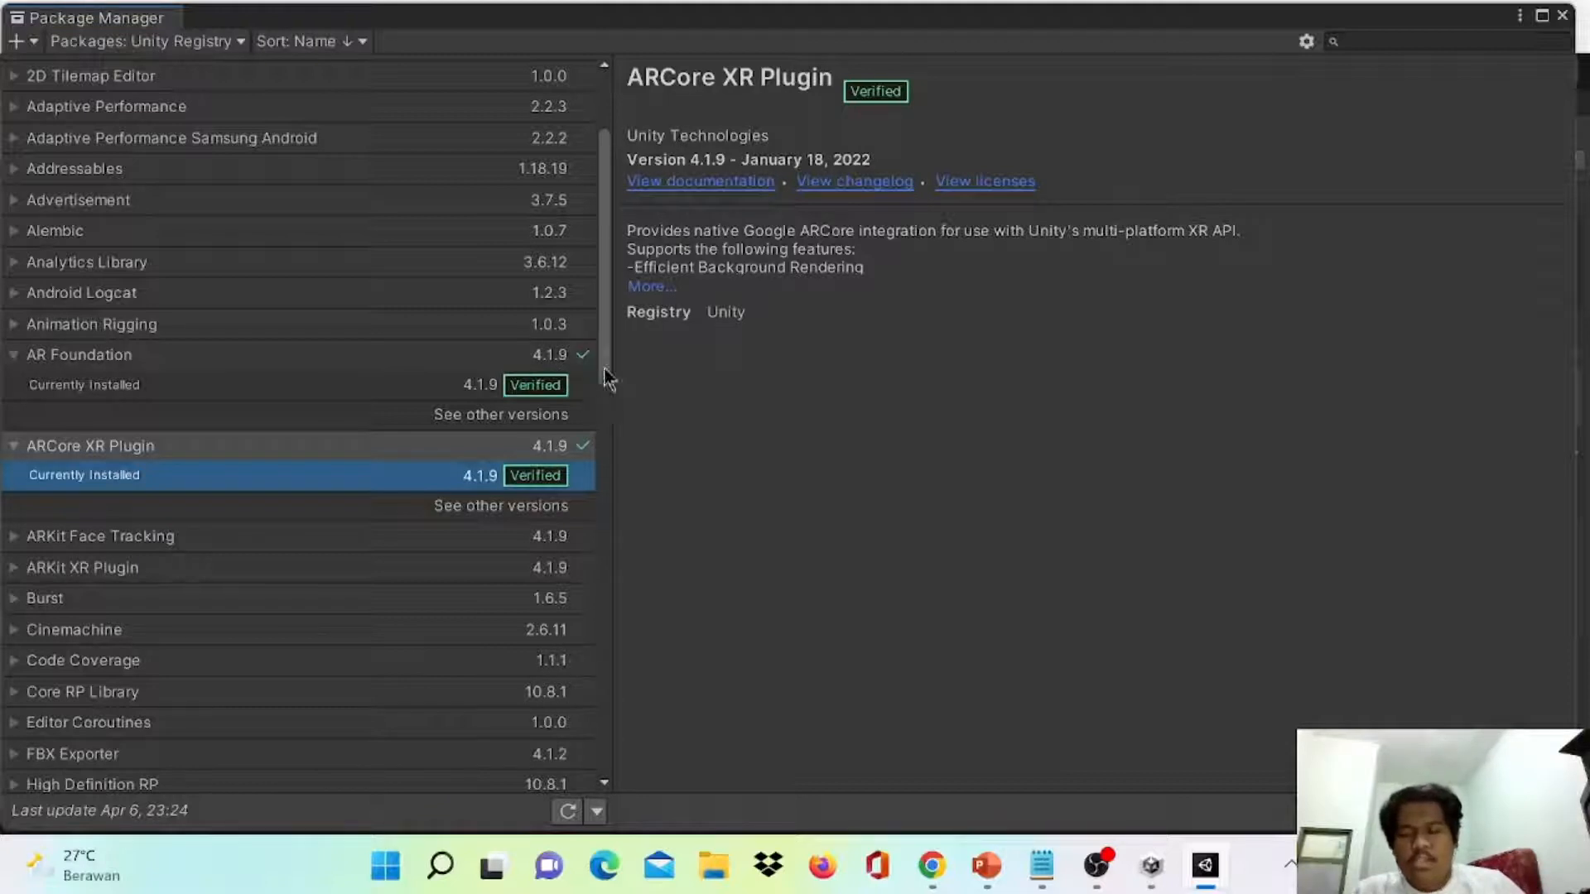
left_click(276, 361)
left_click(217, 441)
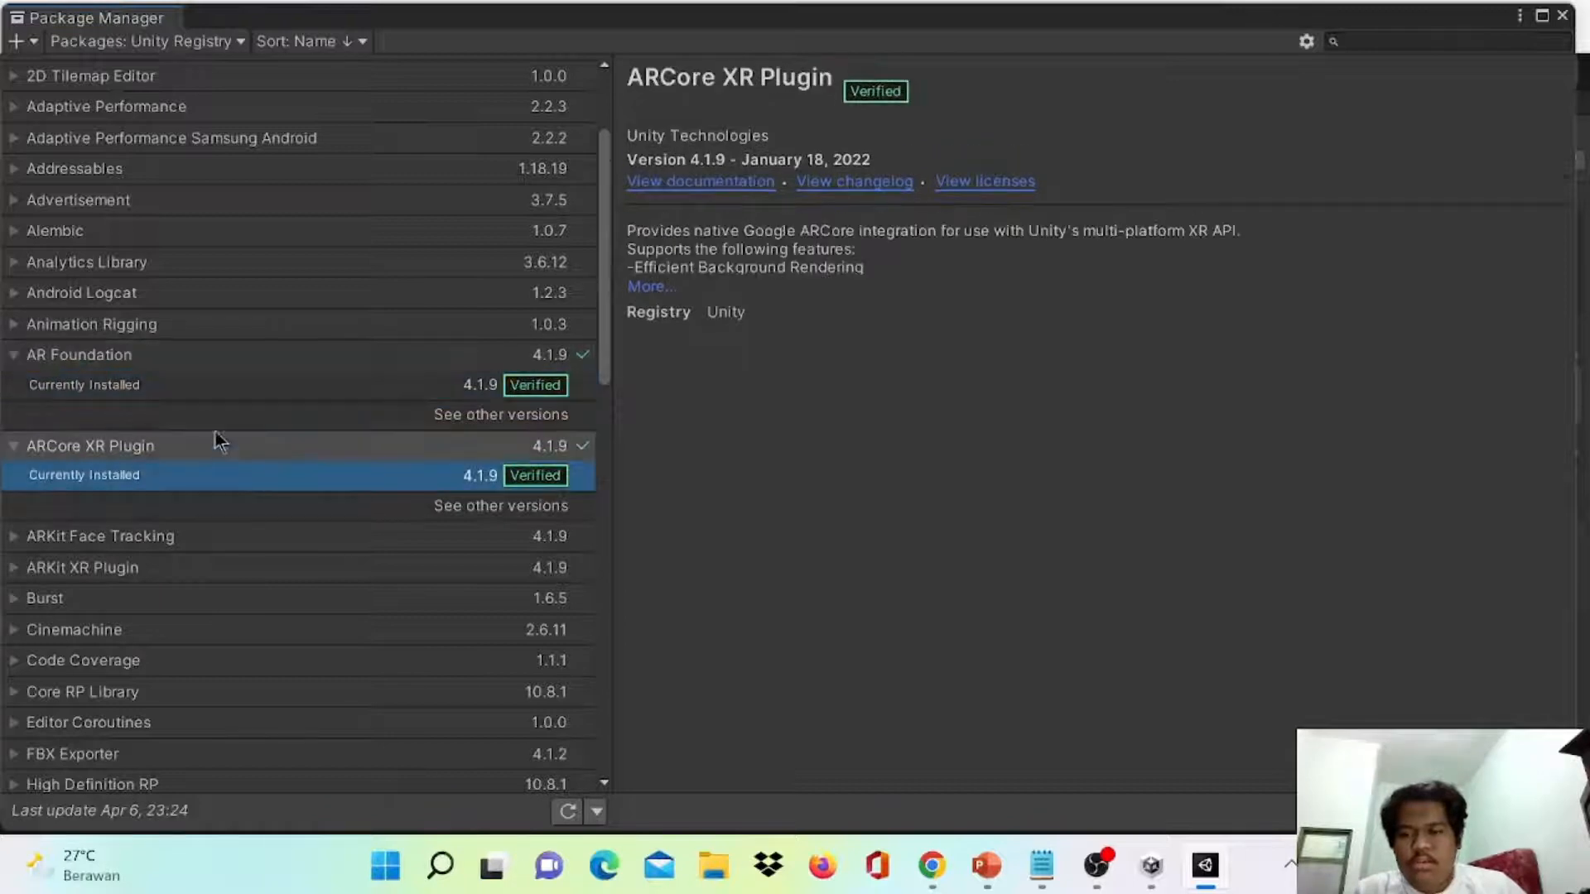
left_click(263, 358)
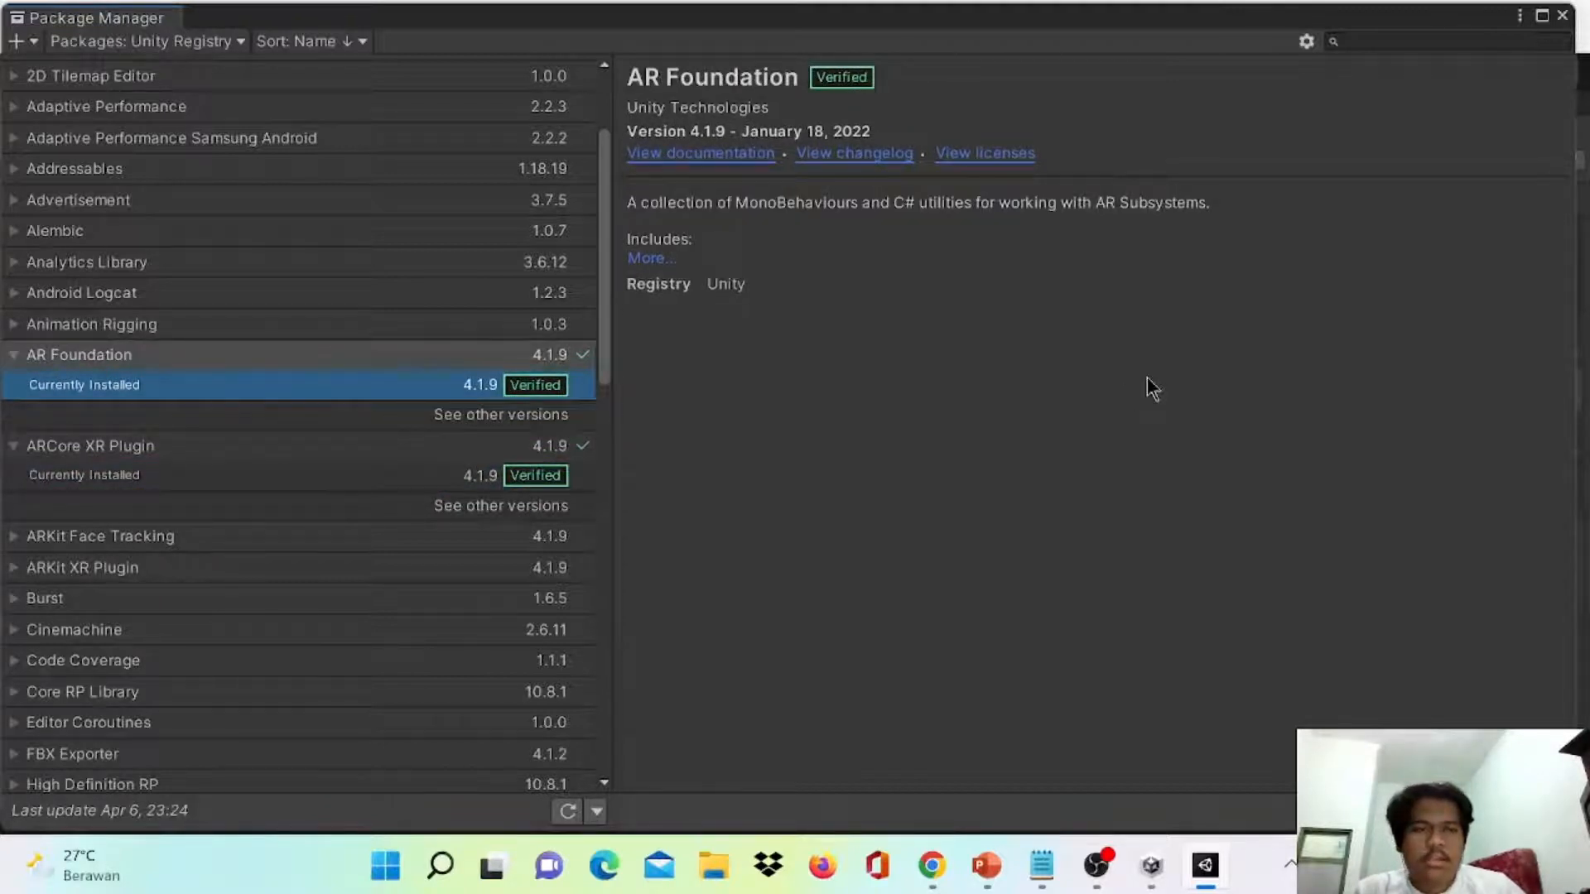
left_click(1561, 15)
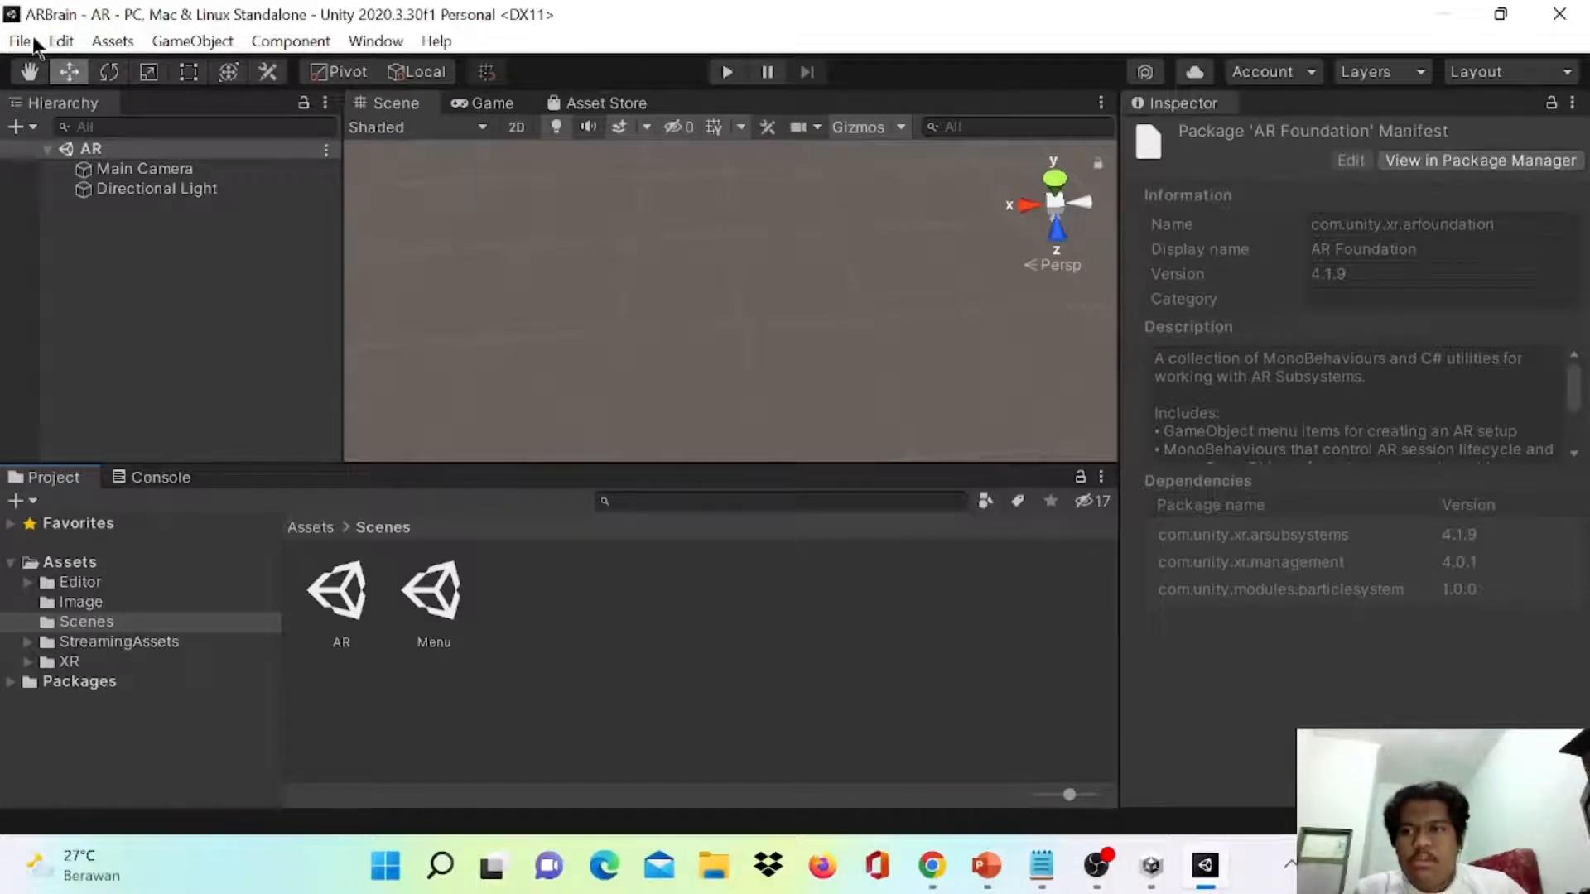
- Enable ARCore as the Android plug-in provider under XR Plug-in Management in the project settings
left_click(7, 41)
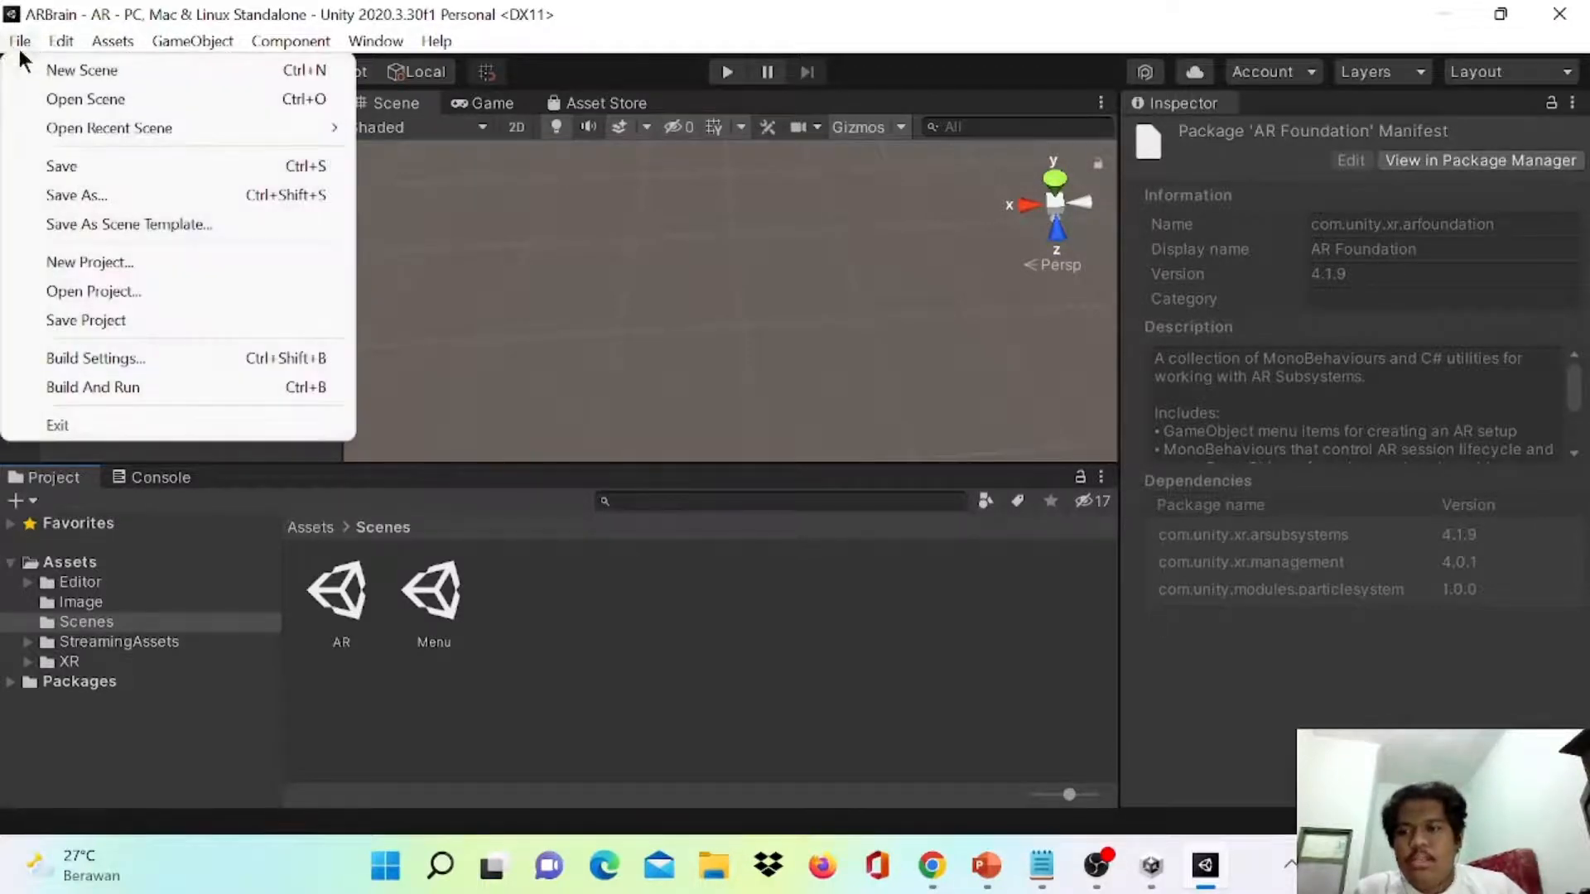
left_click(272, 362)
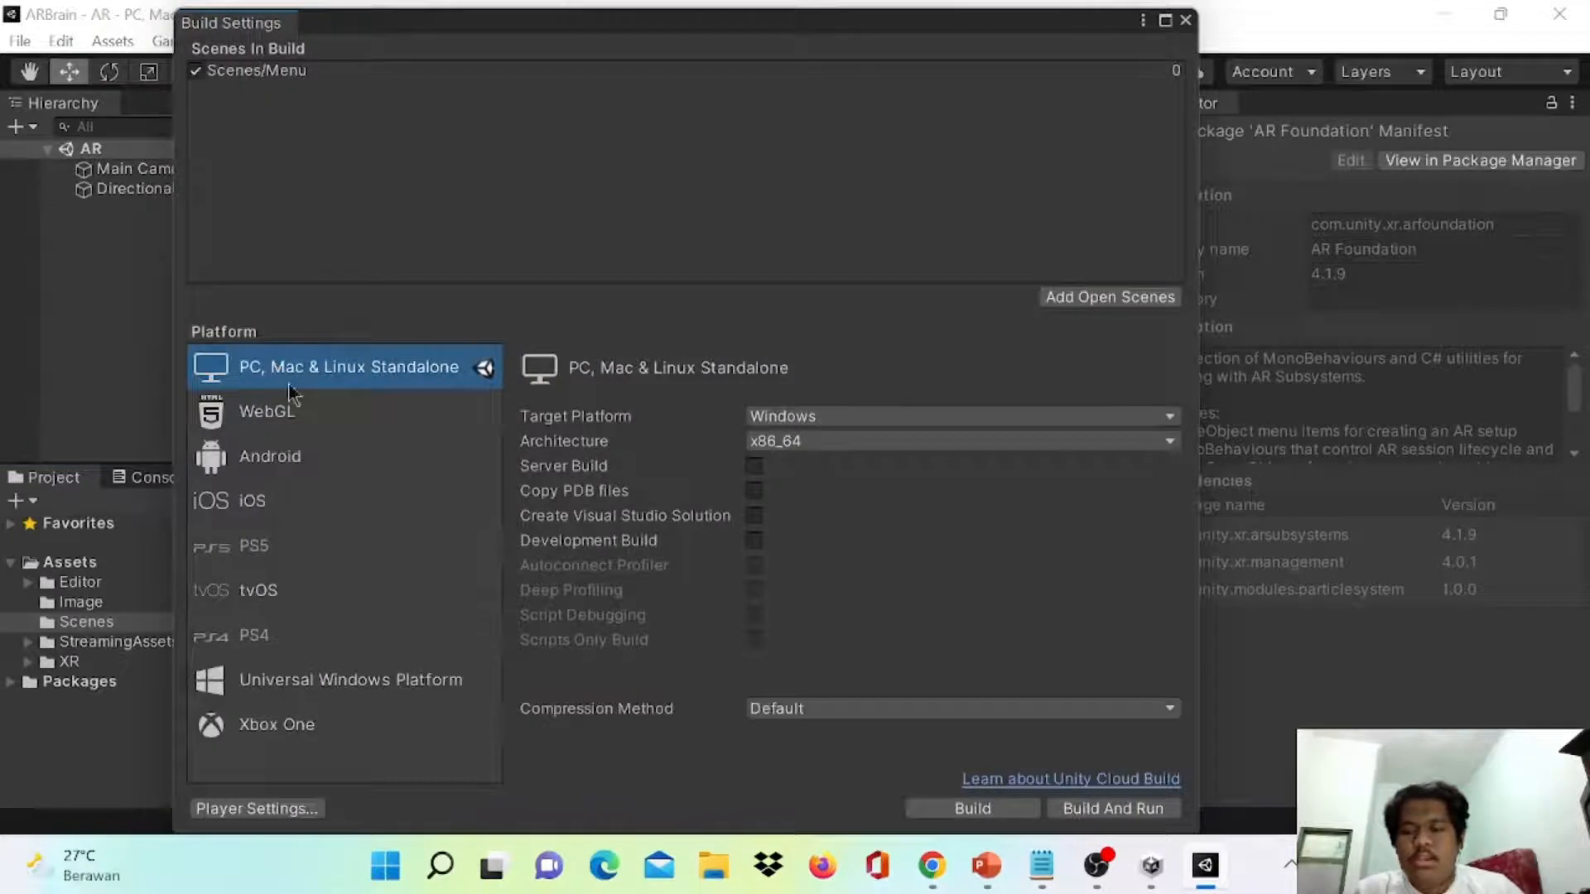
left_click(270, 807)
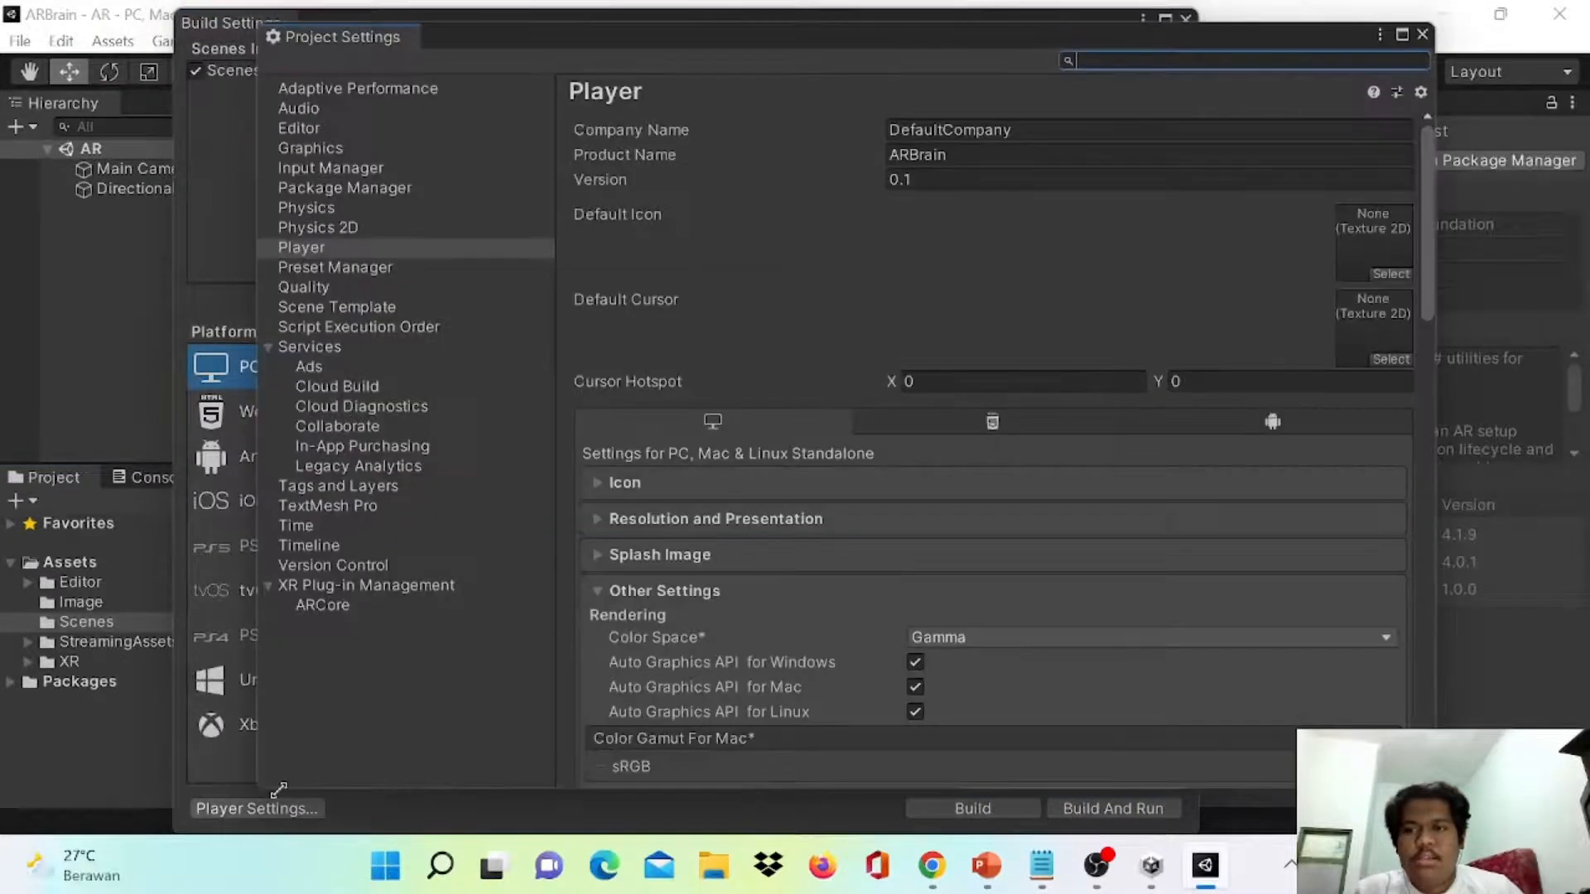
left_click(327, 586)
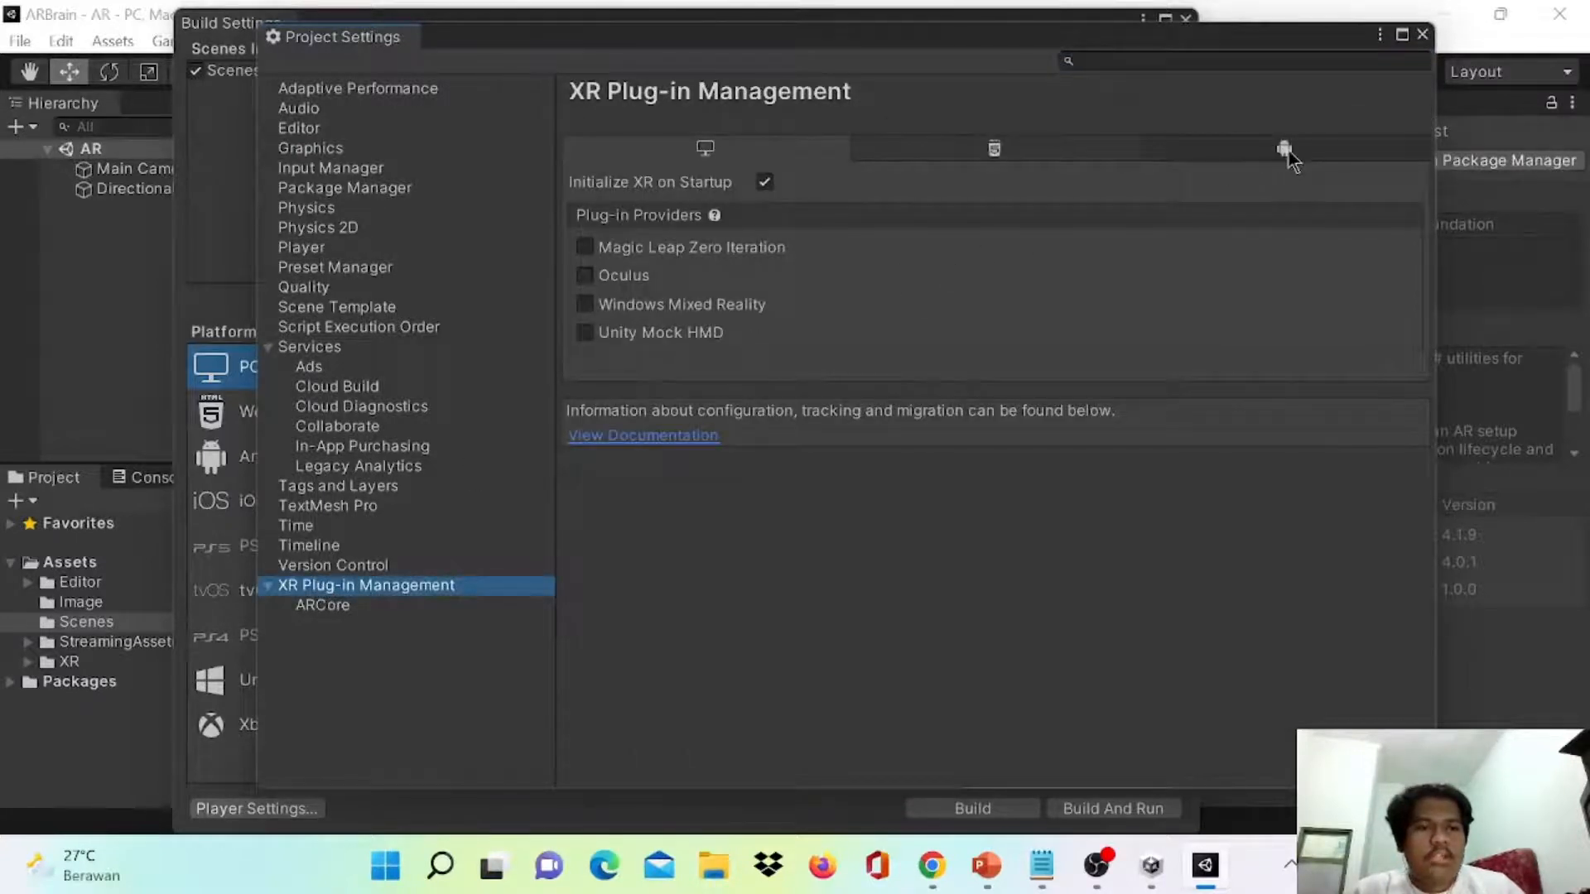
left_click(1284, 153)
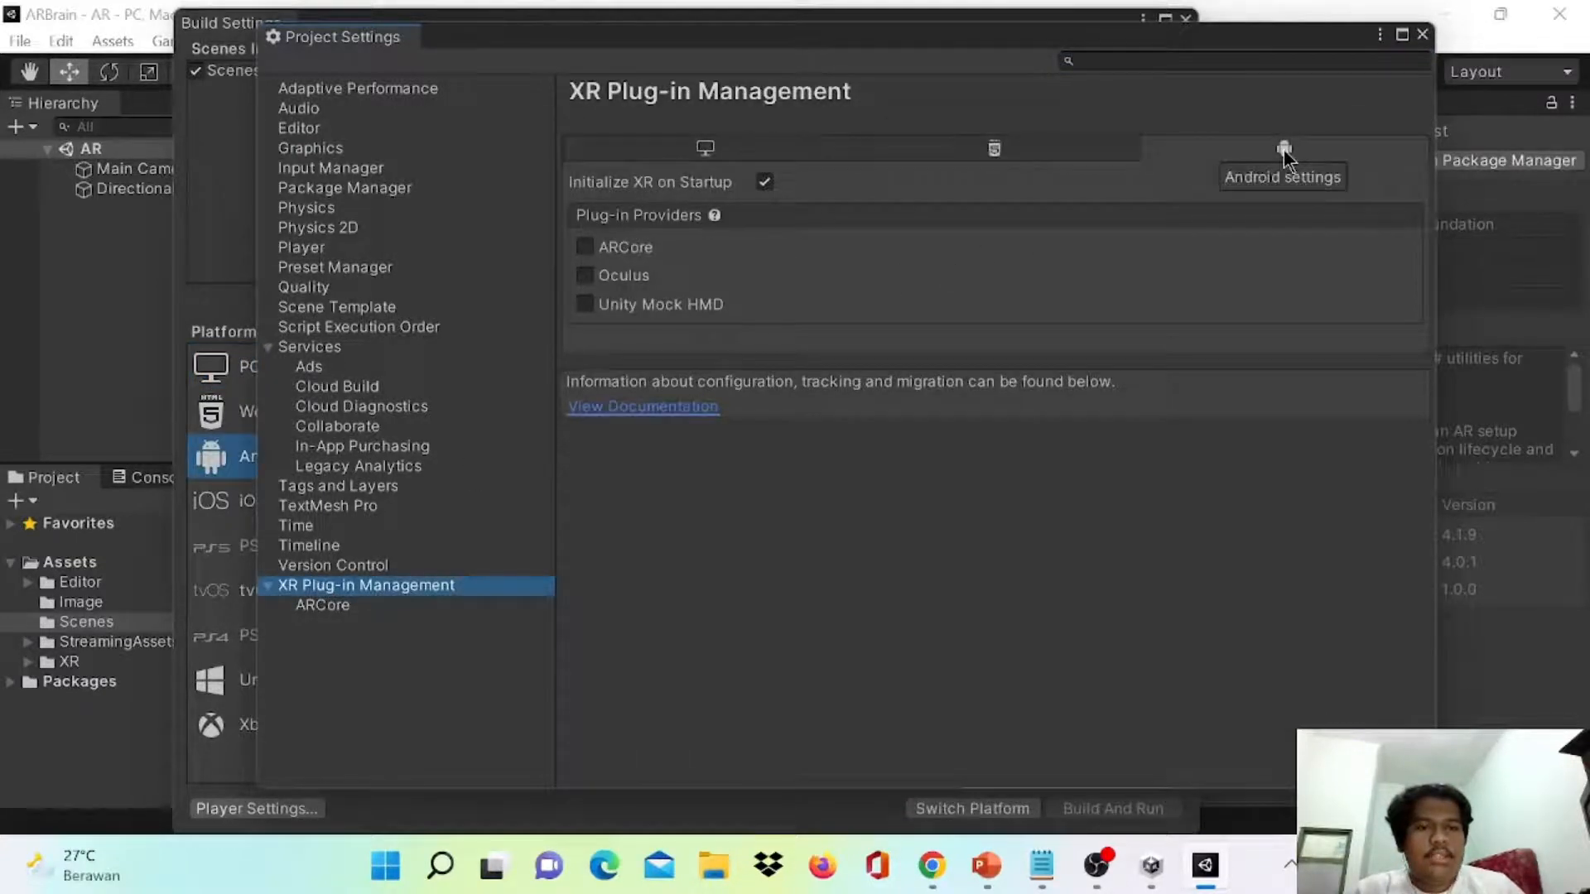
left_click(585, 246)
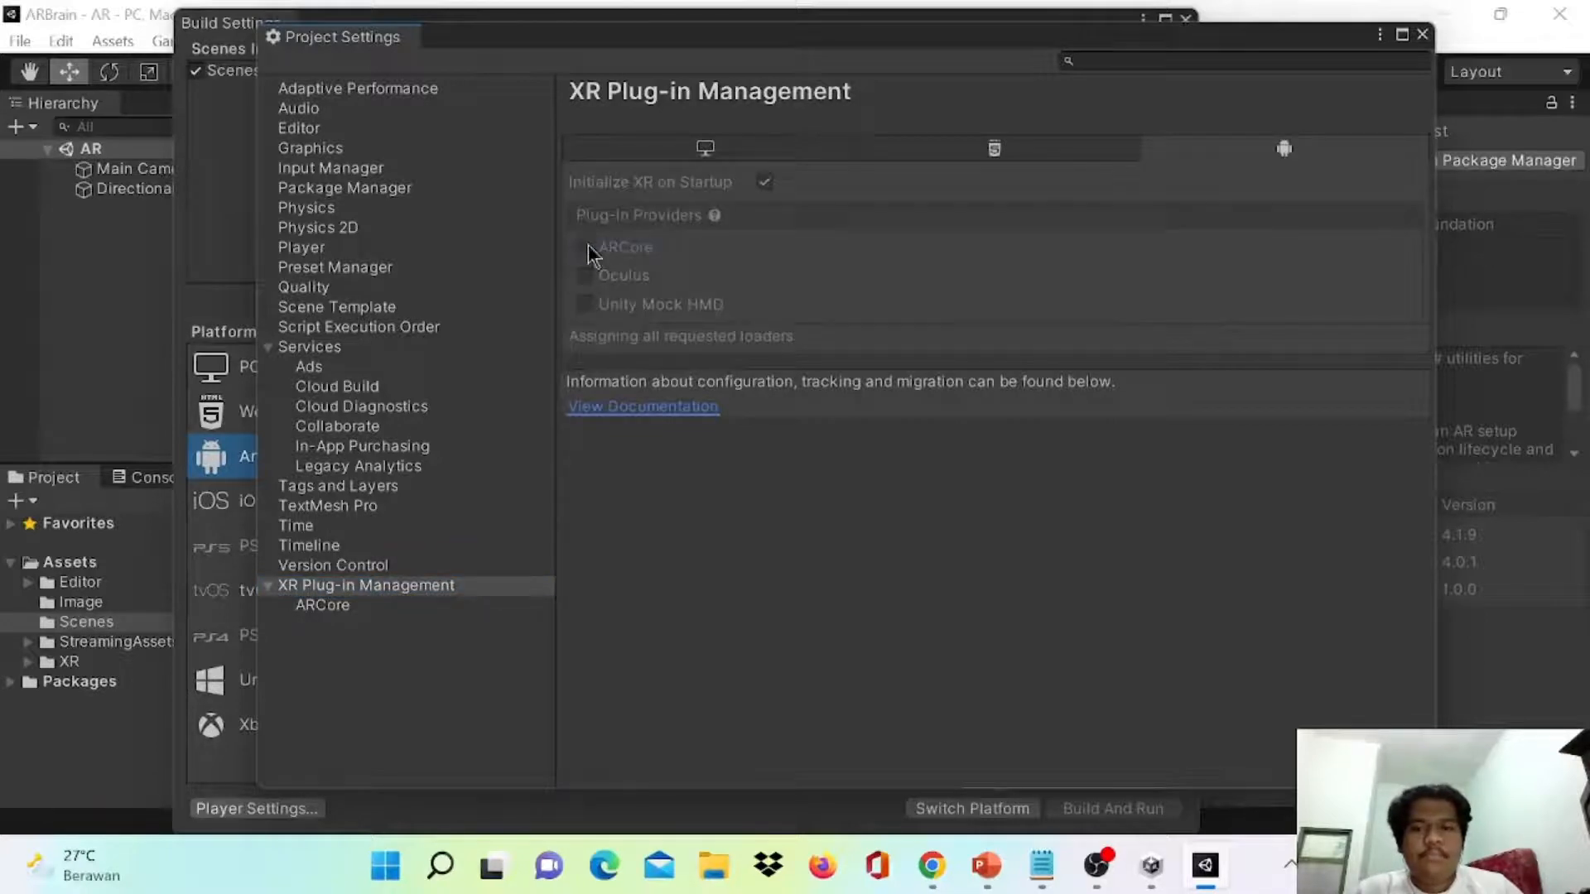
- Close the project settings and build settings, and delete the Main Camera from the AR scene
left_click(1422, 34)
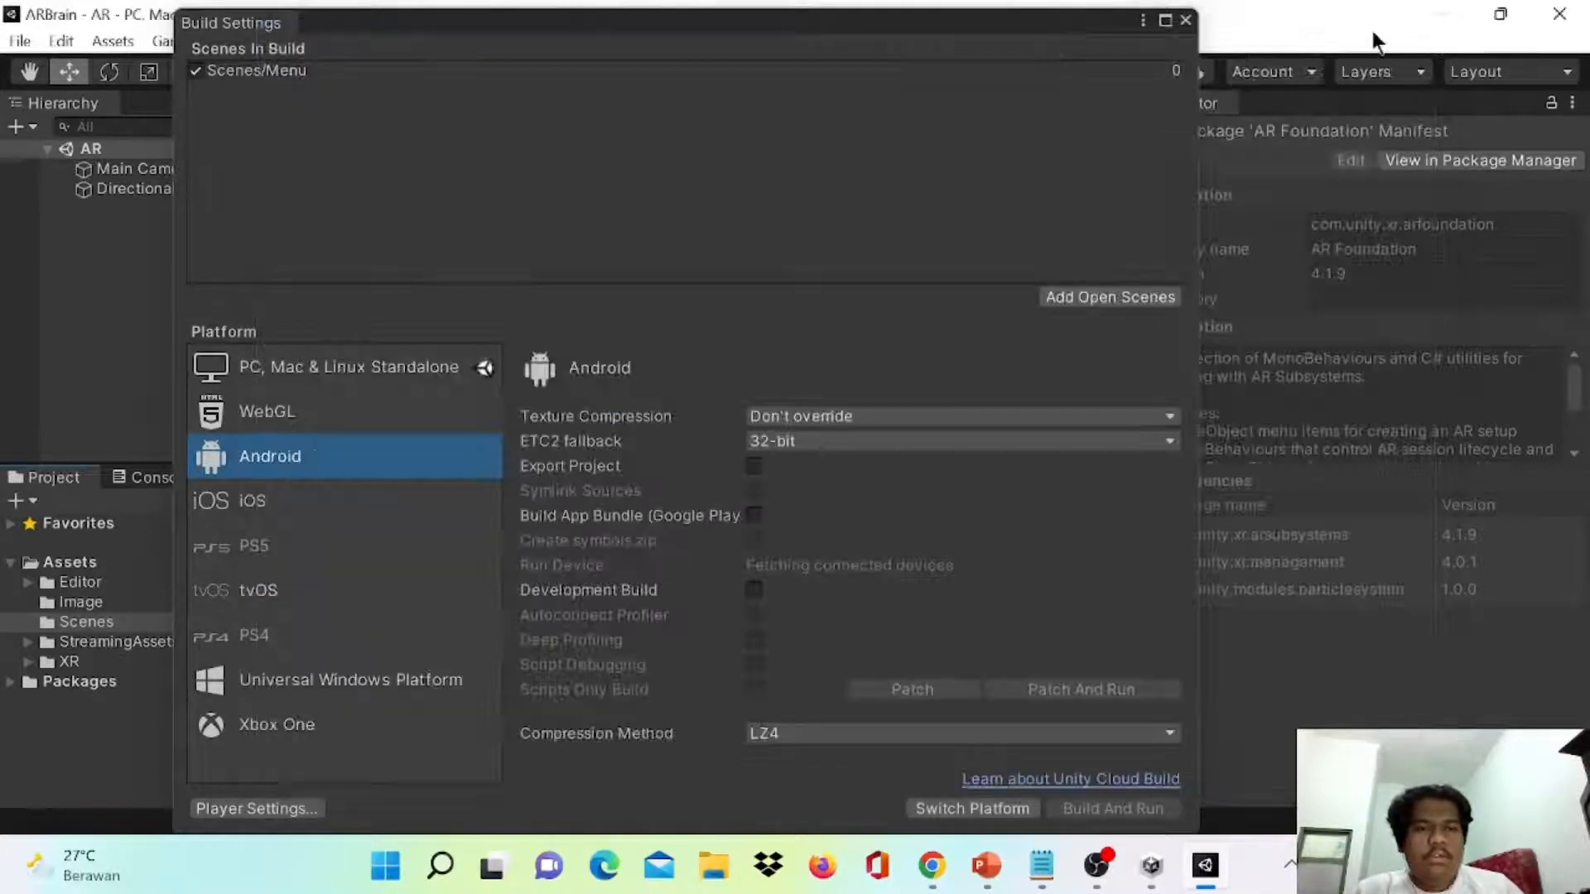
left_click(1185, 20)
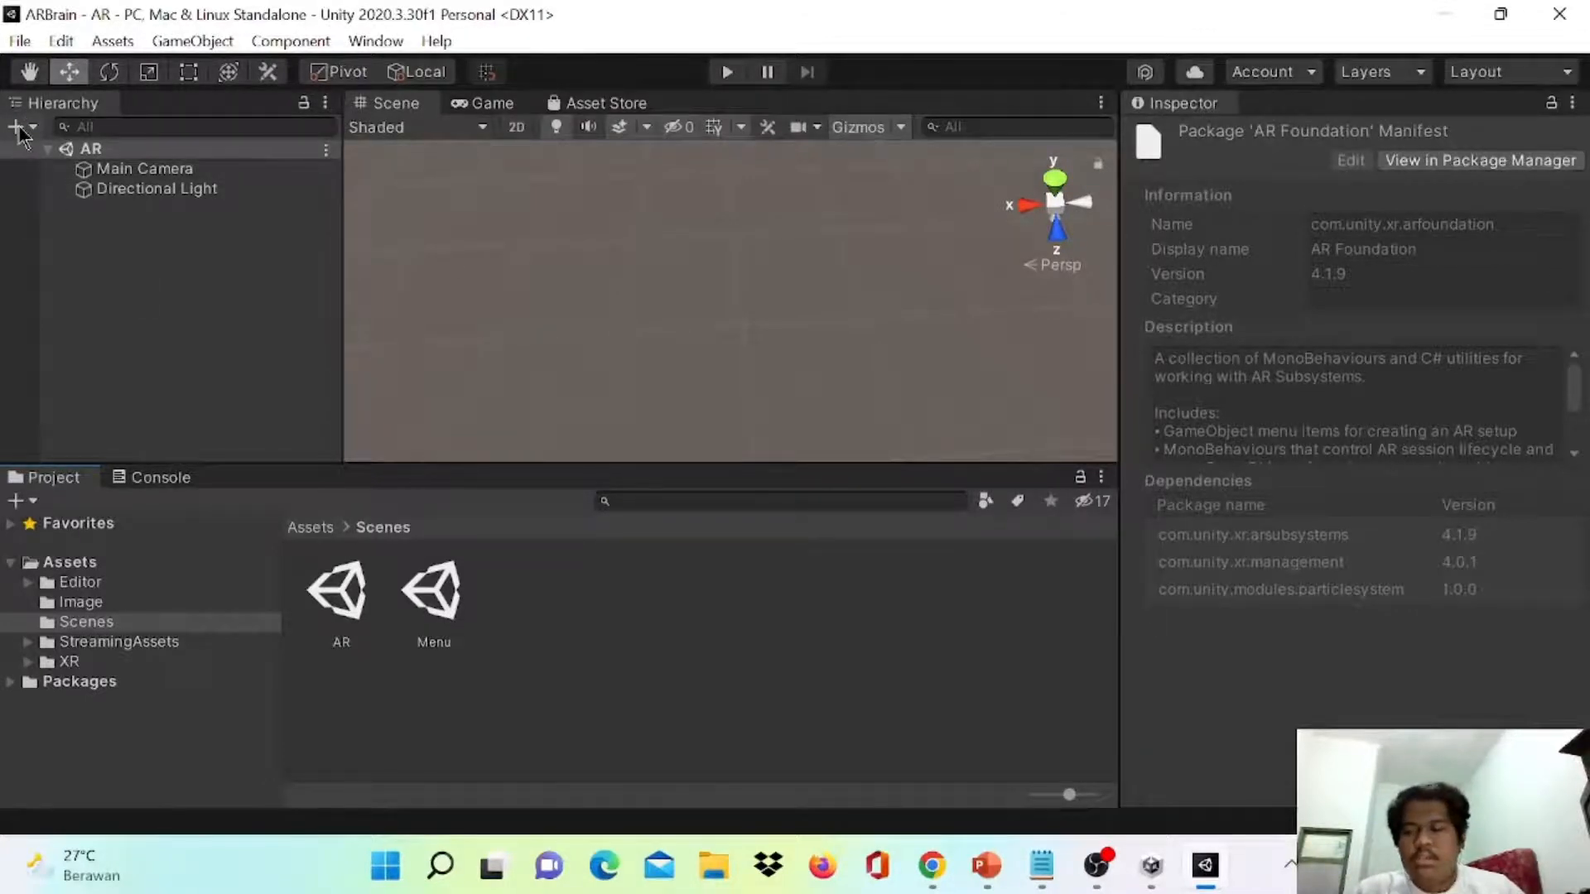
left_click(137, 170)
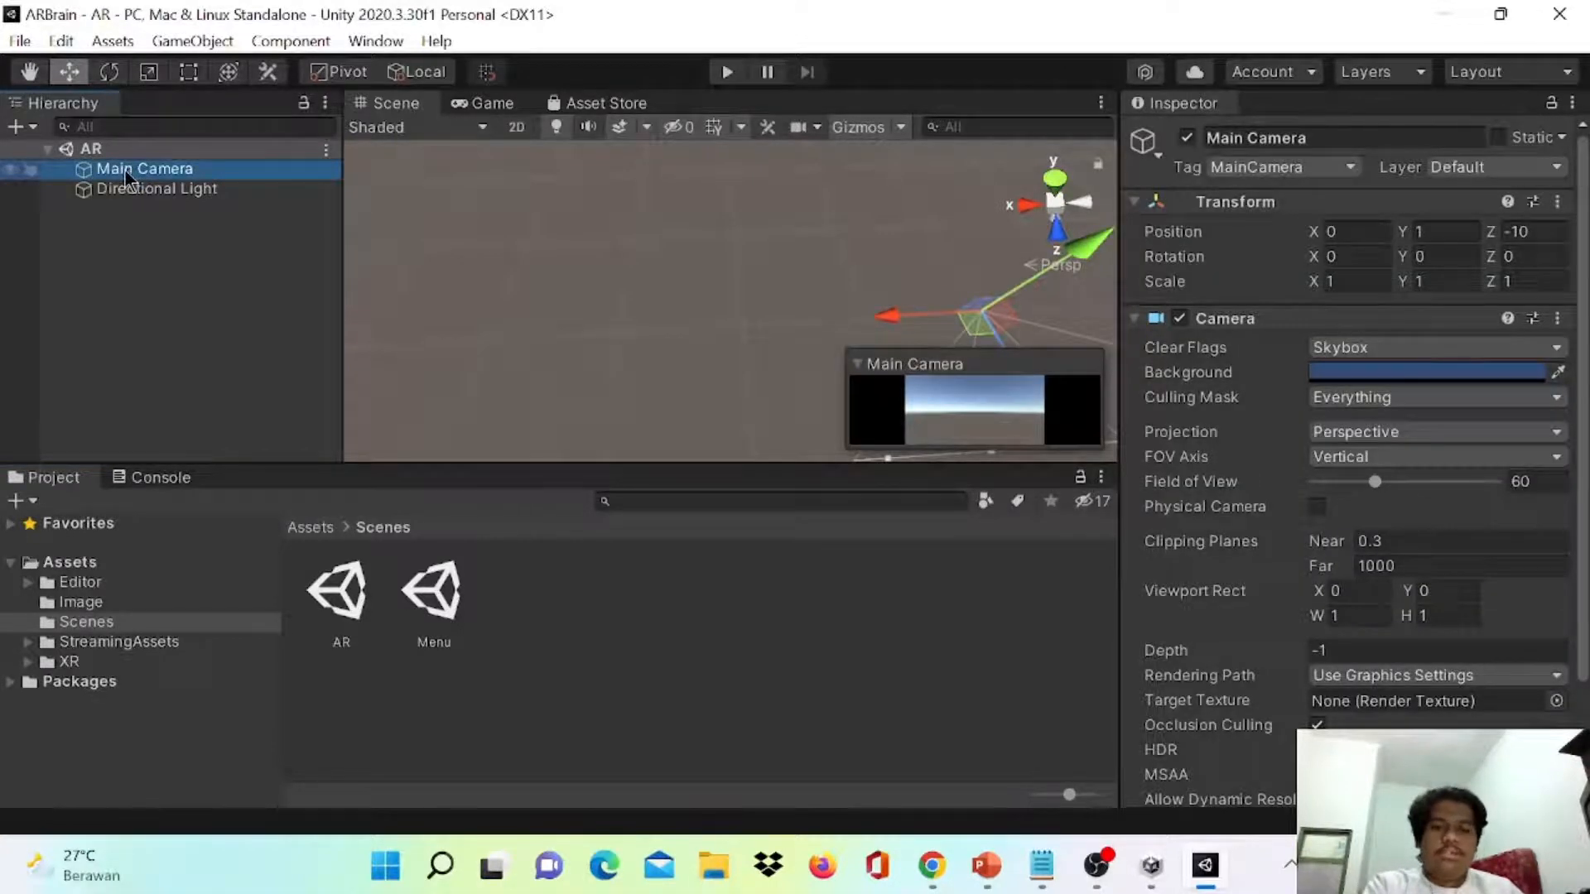
key("Delete")
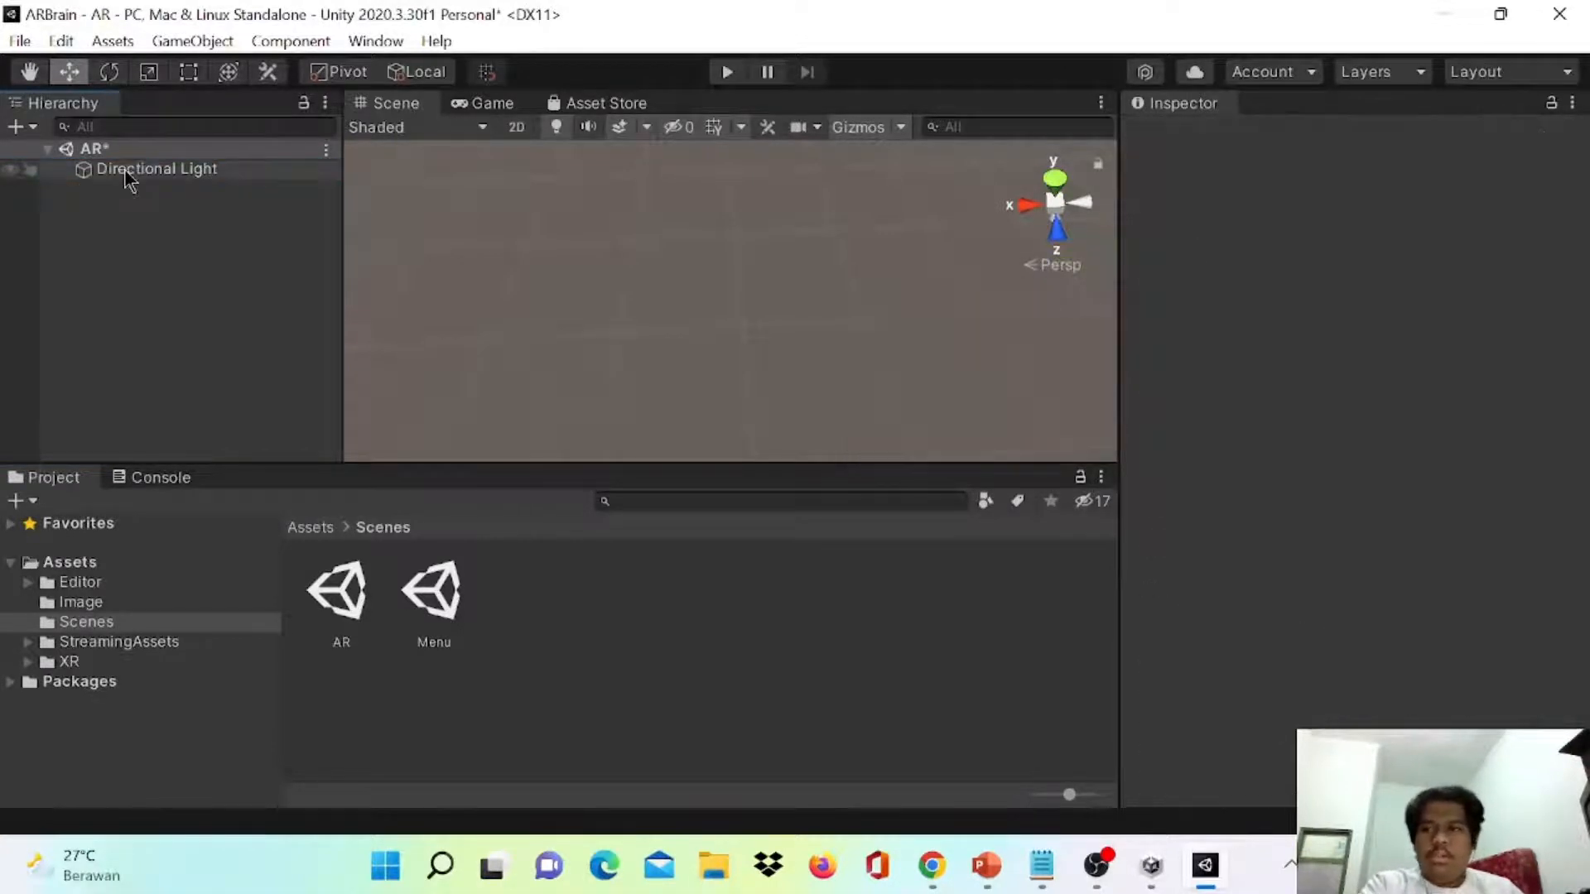
- Add an XR AR Session Origin to the scene and delete its child AR Camera
left_click(15, 127)
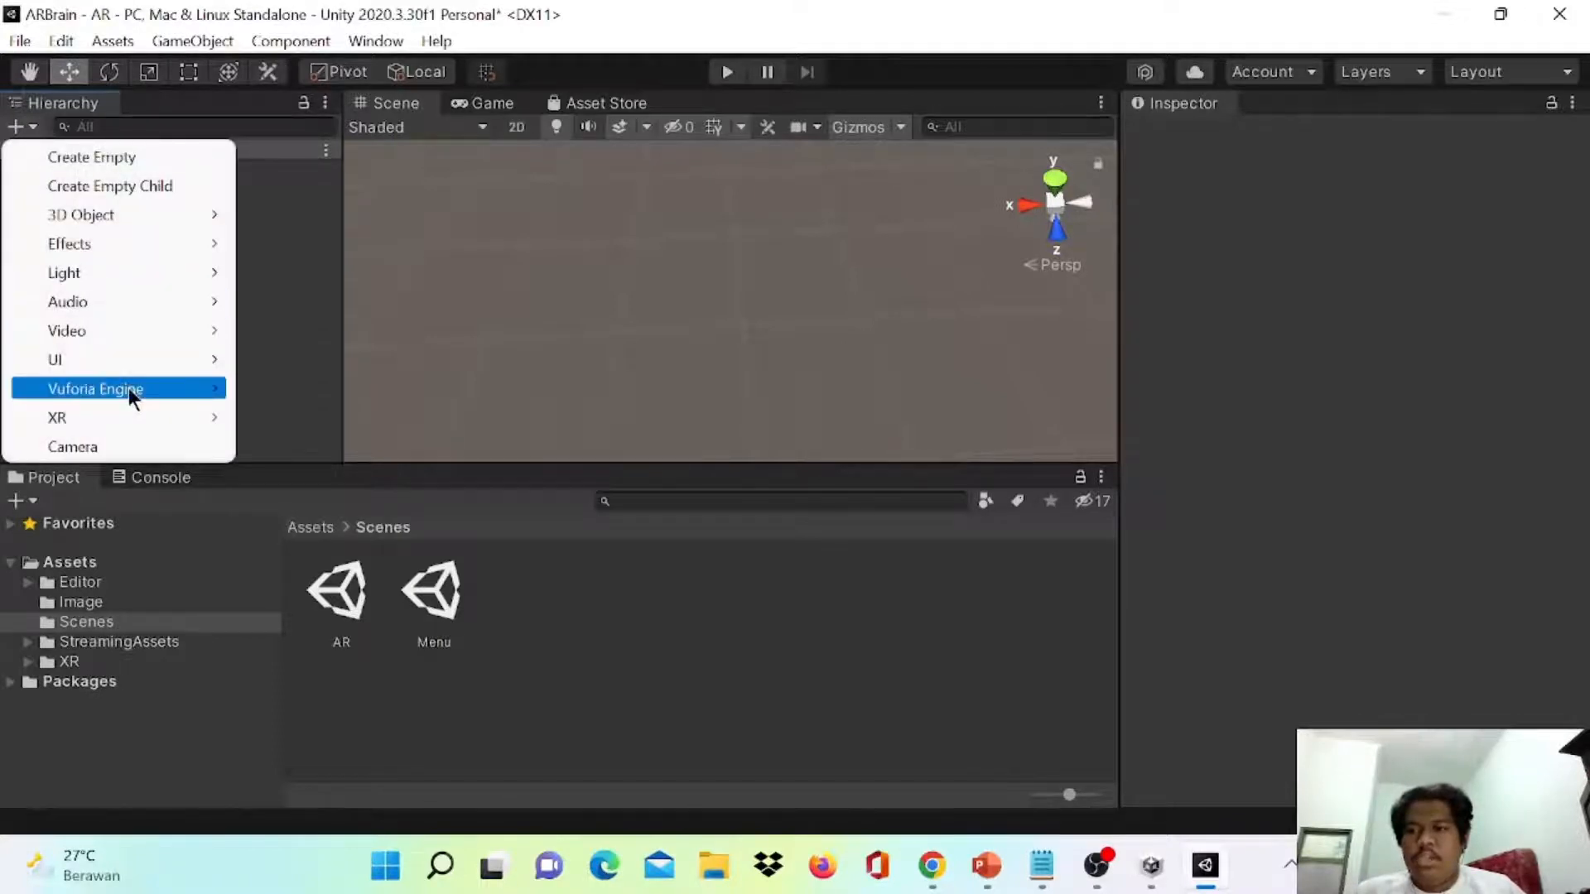
mouse_move(127, 387)
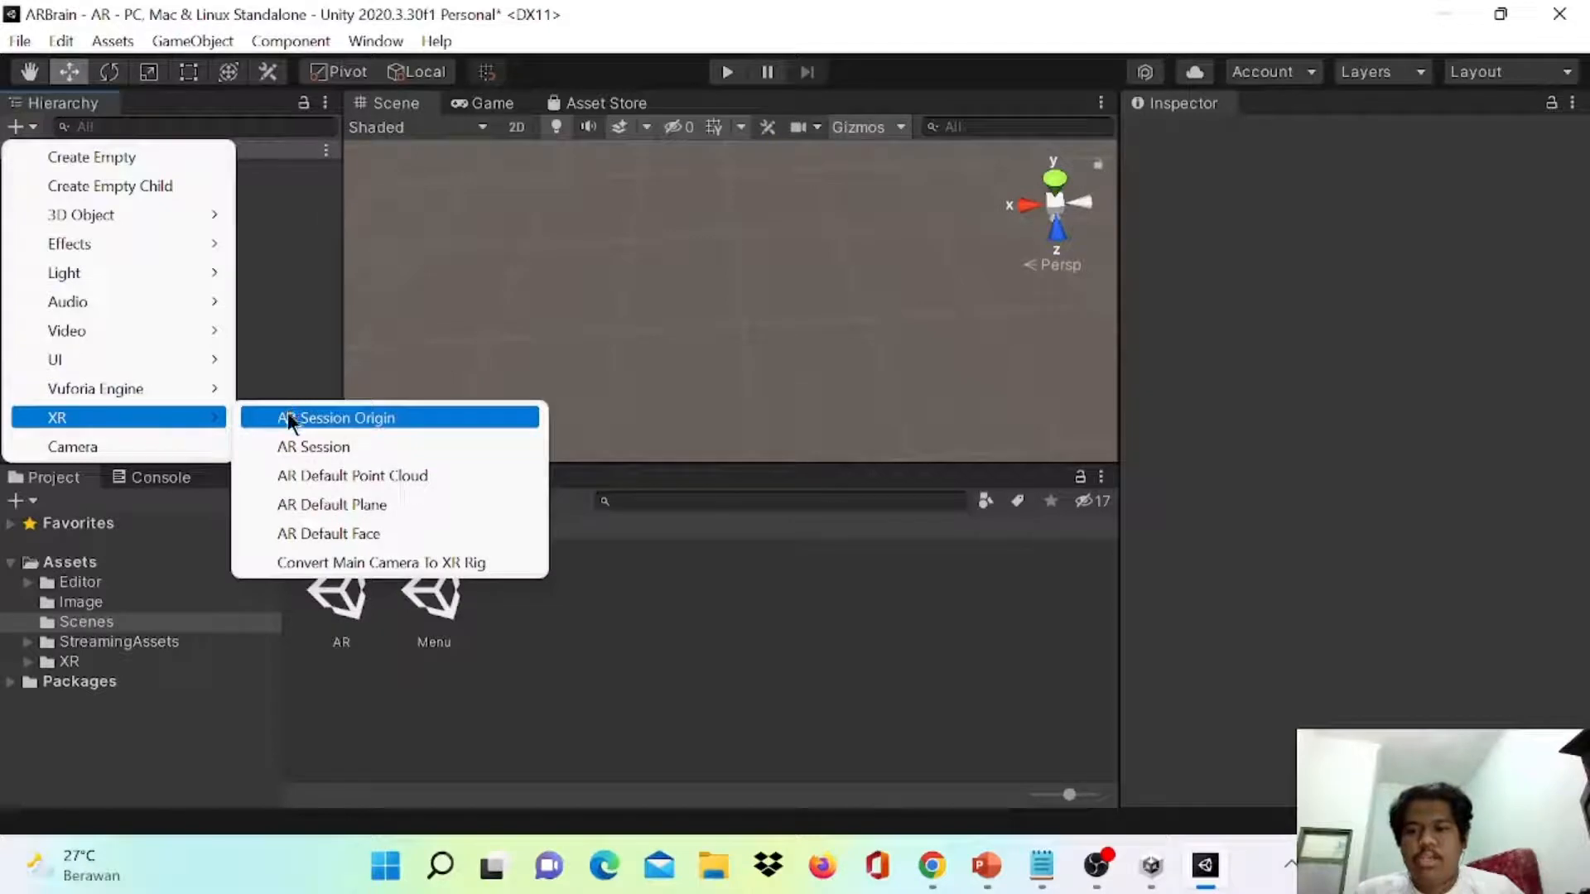
left_click(286, 420)
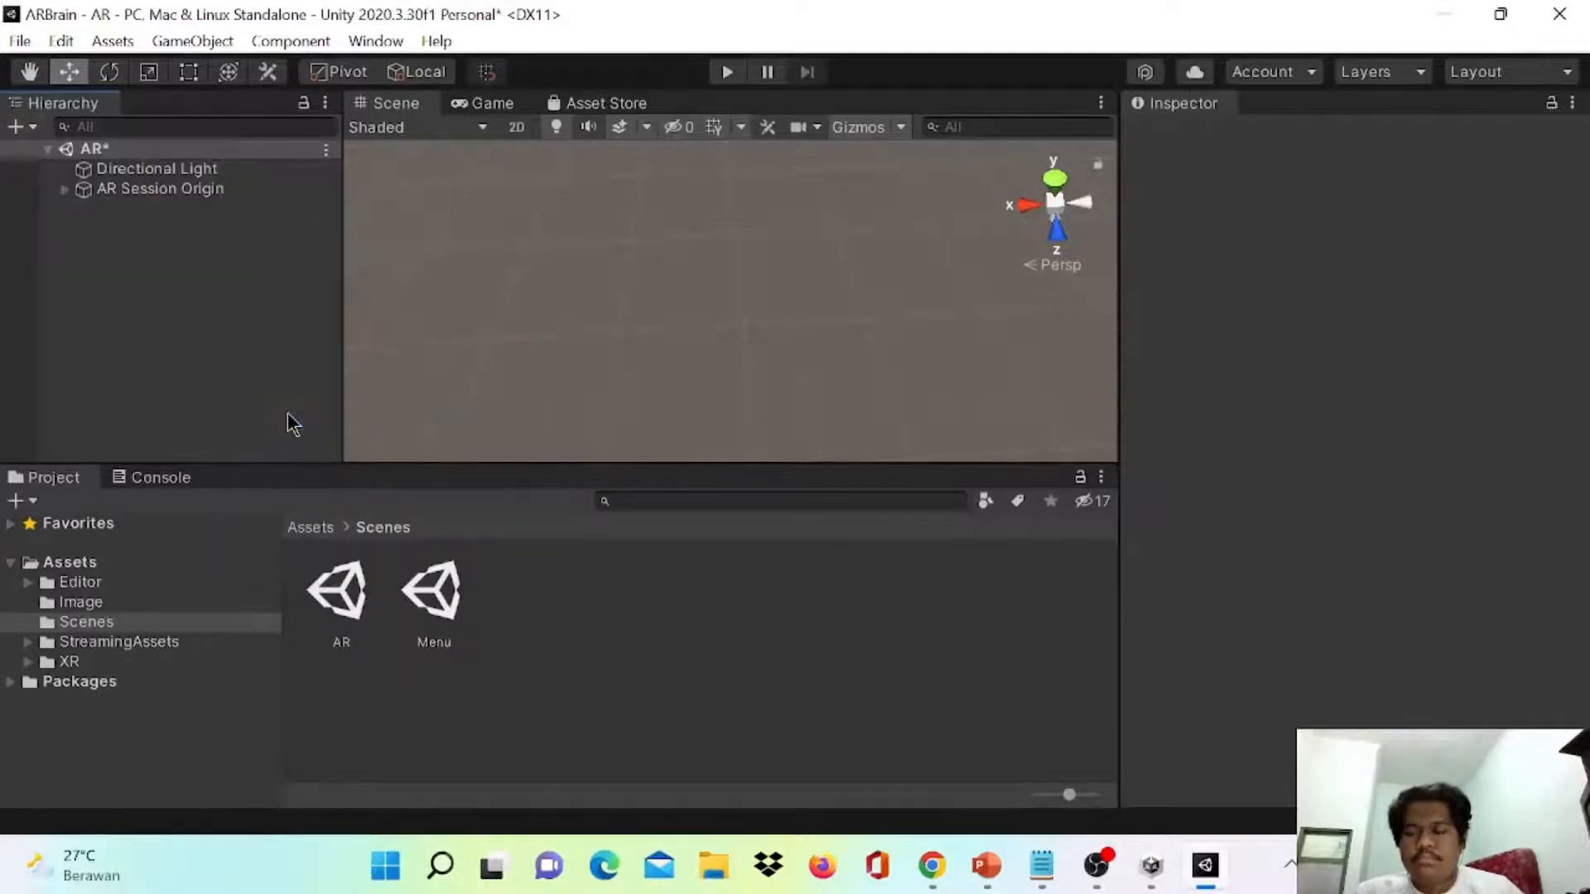
left_click(65, 192)
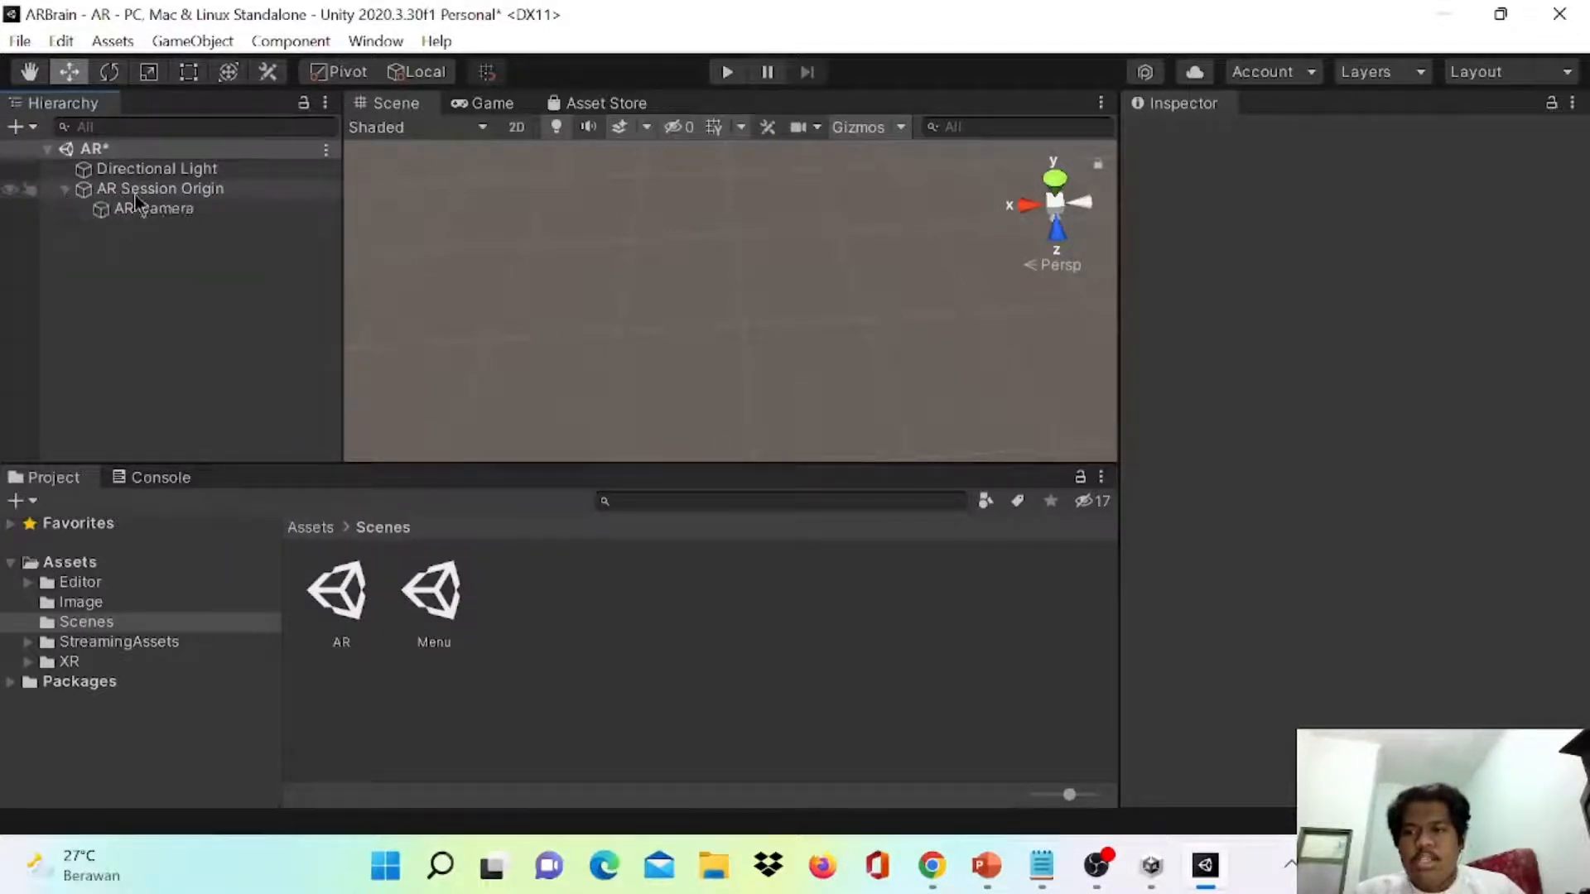
left_click(157, 210)
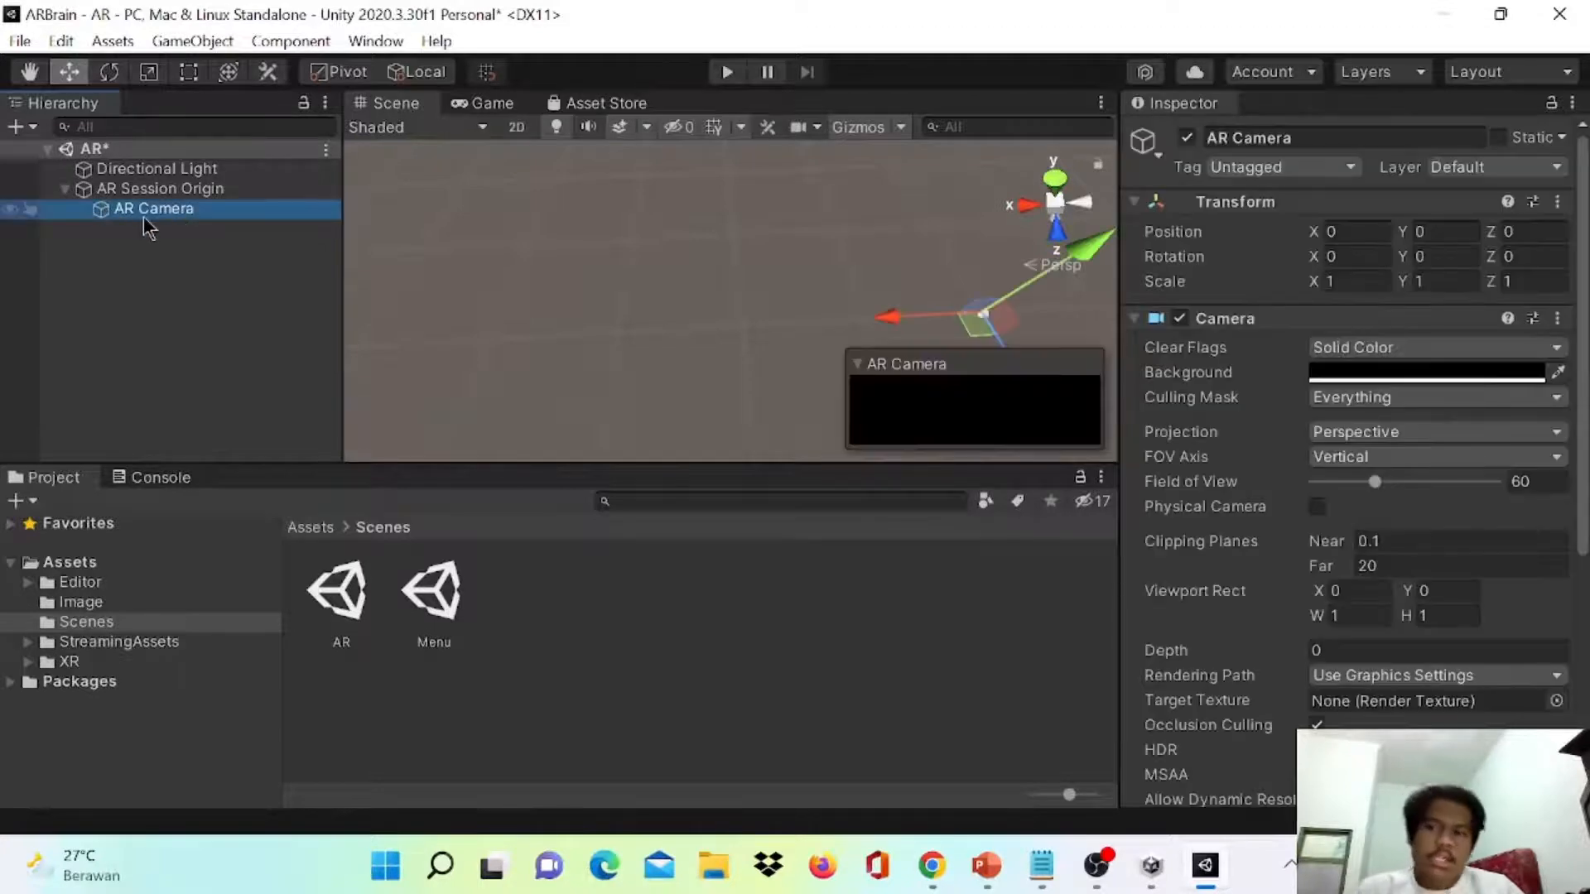
key("Delete")
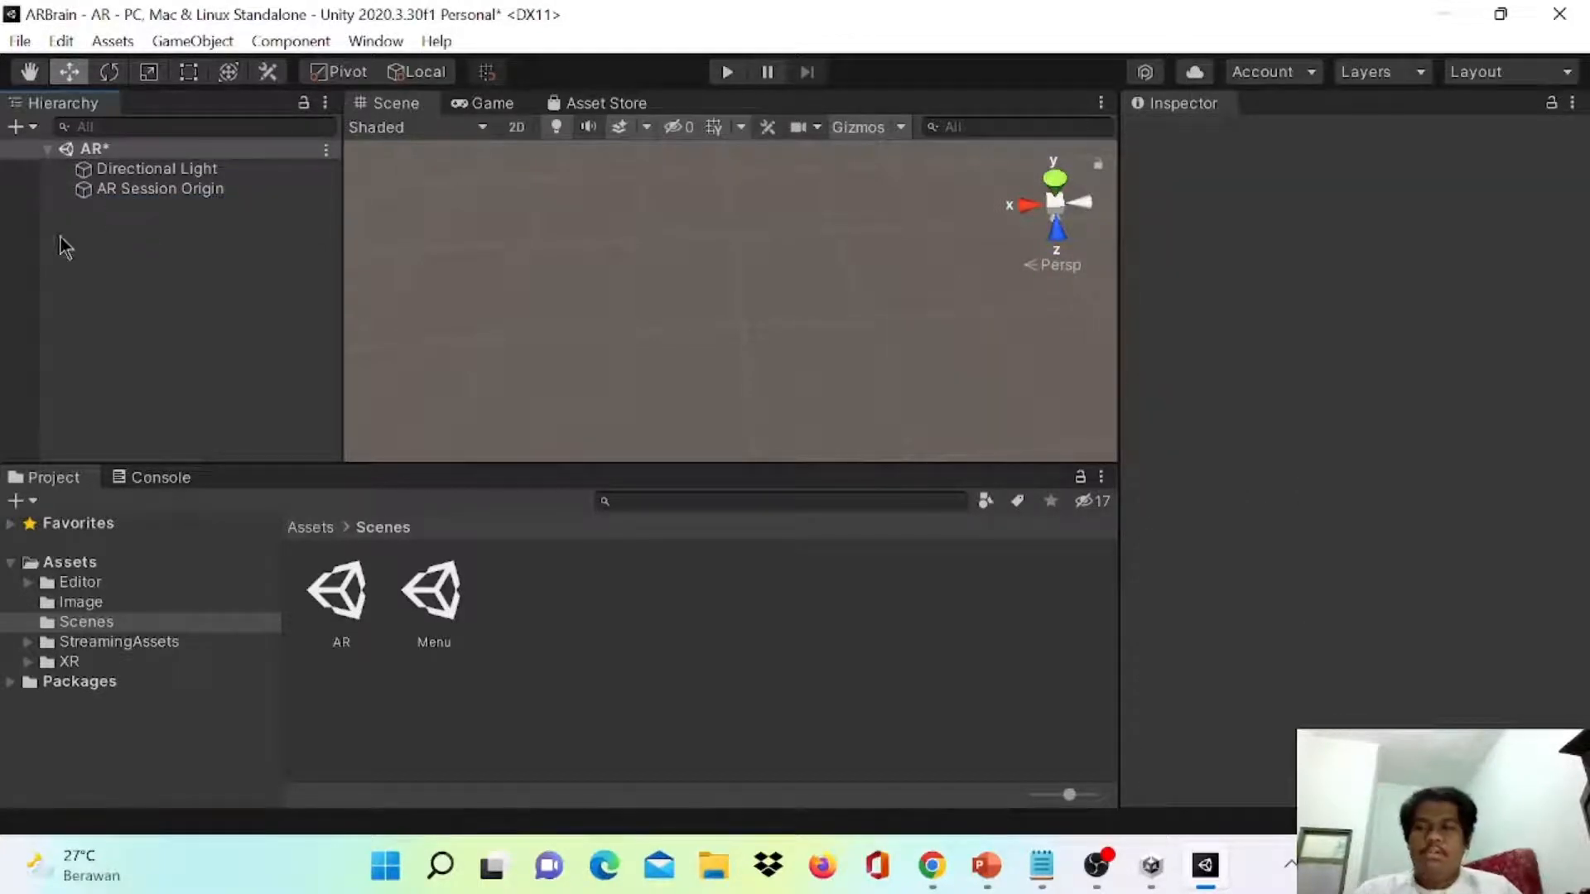
- Add a Vuforia Engine AR Camera as a child of AR Session Origin
right_click(93, 186)
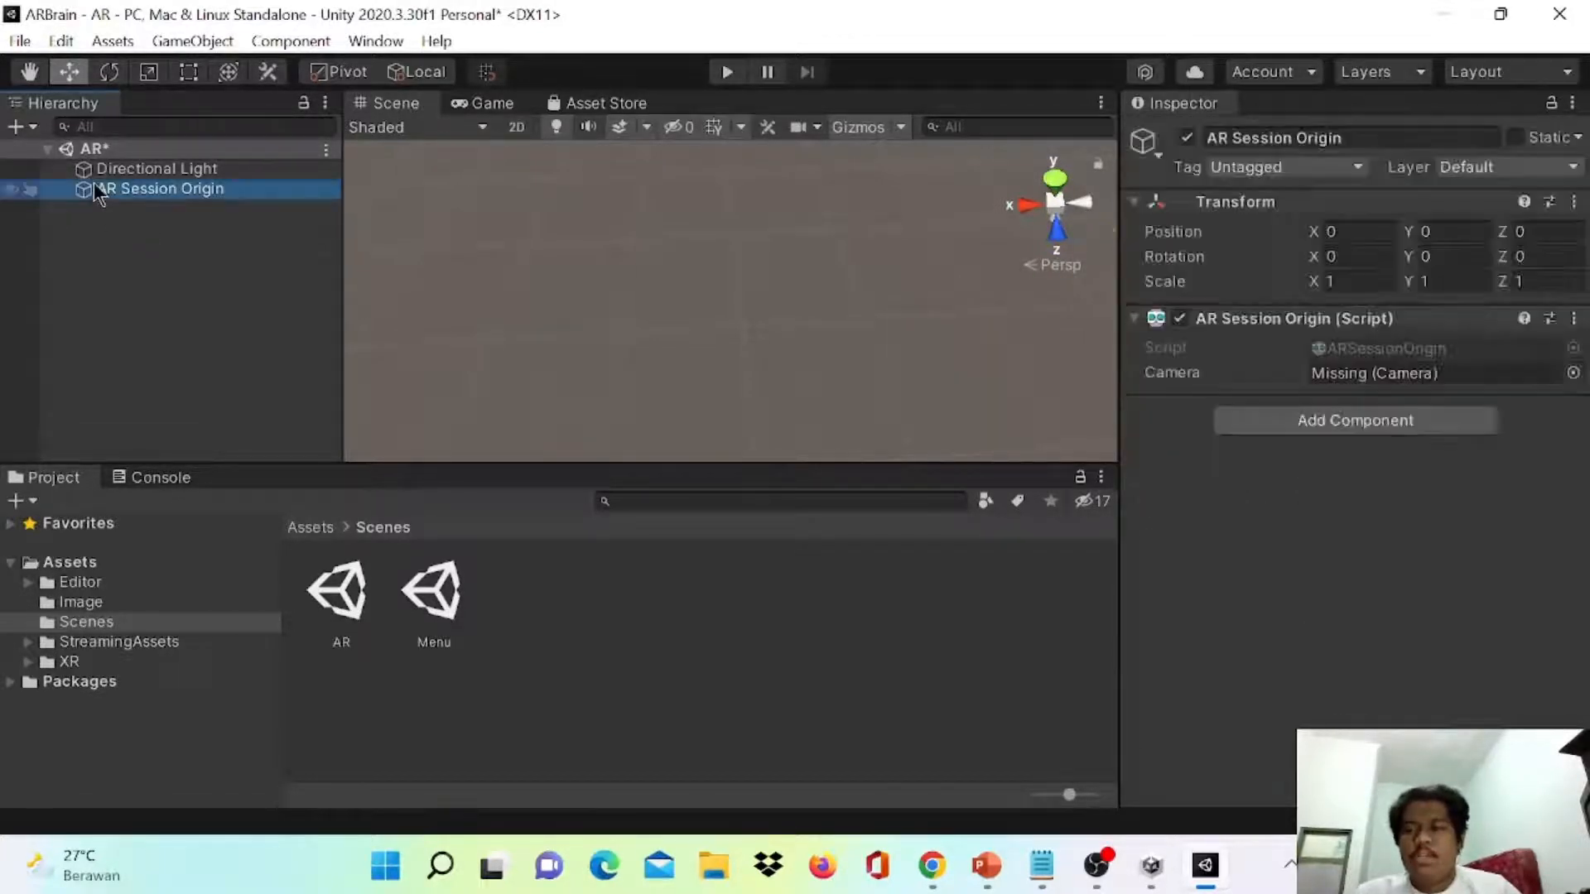
mouse_move(176, 604)
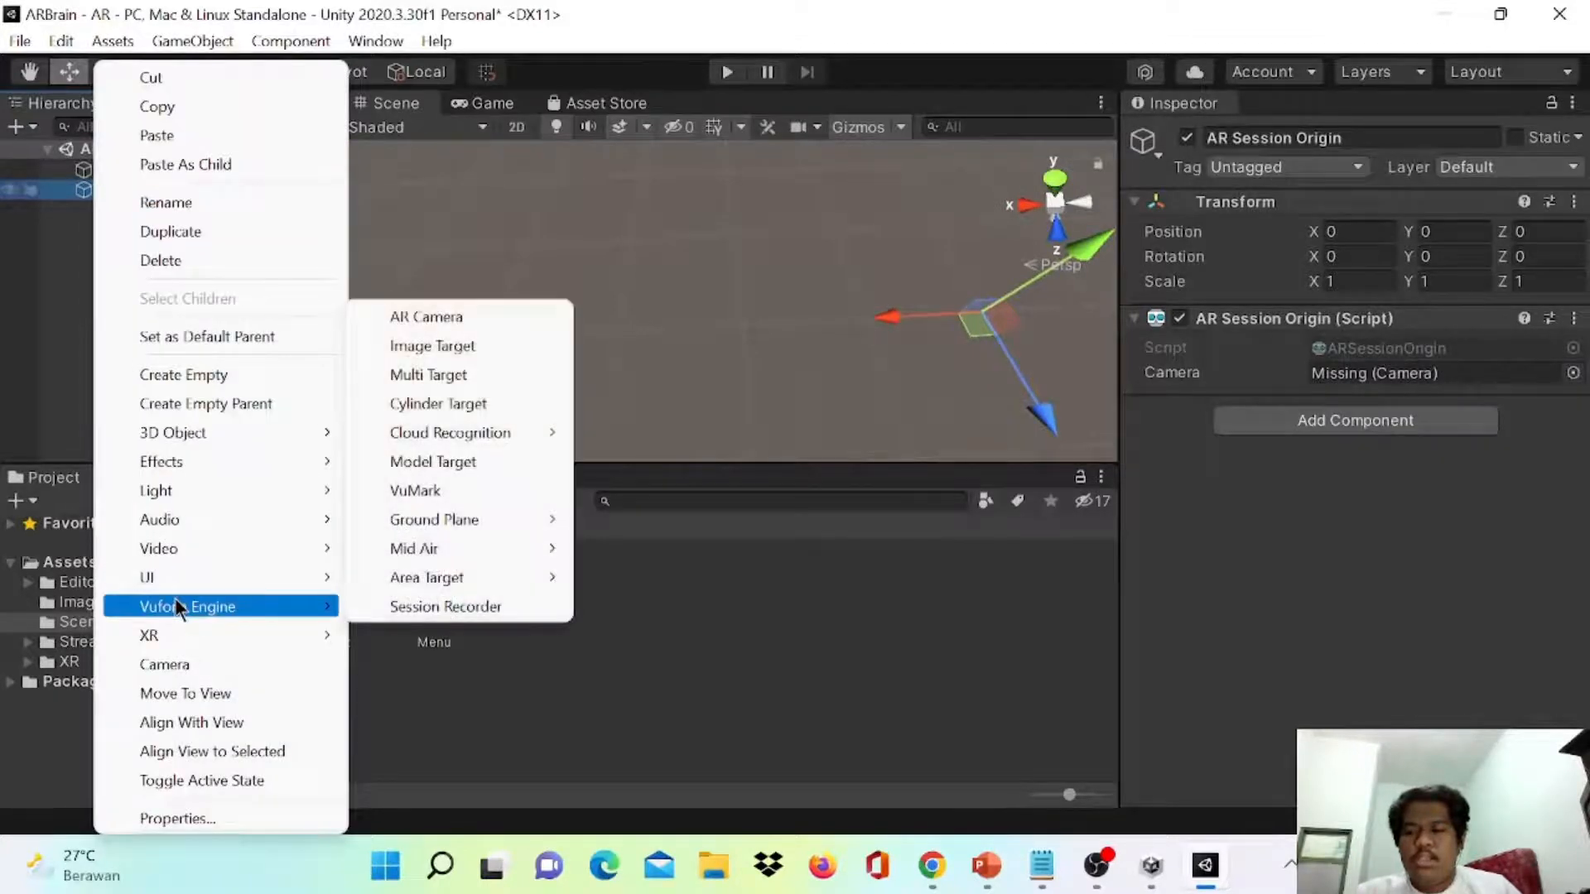
left_click(481, 317)
right_click(107, 288)
- Add a Vuforia Engine Image Target as a child of AR Session Origin
left_click(116, 190)
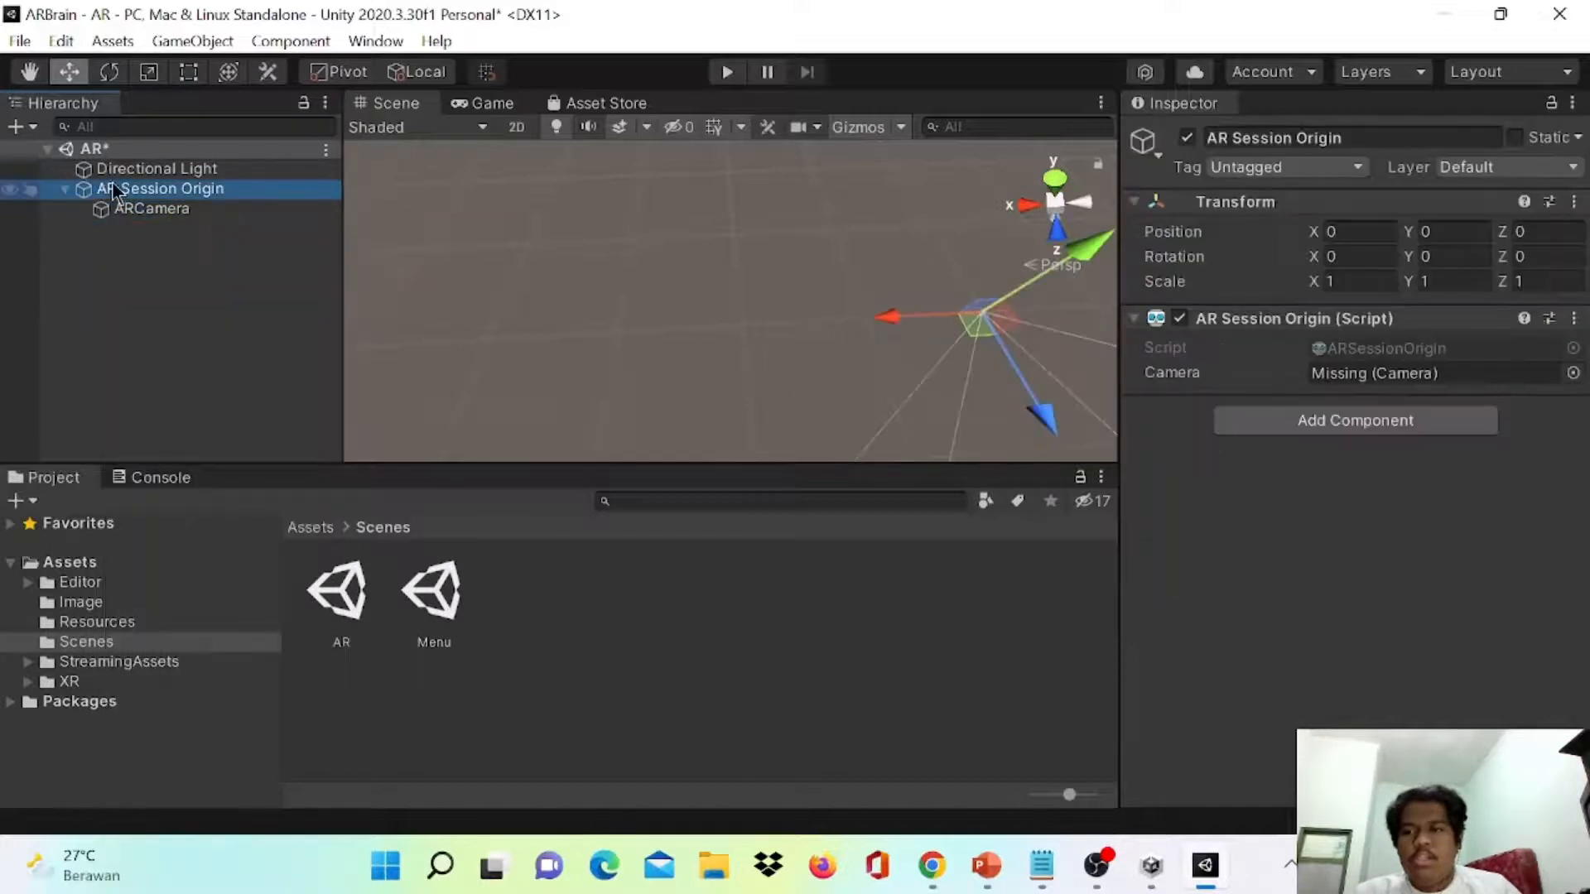
right_click(115, 191)
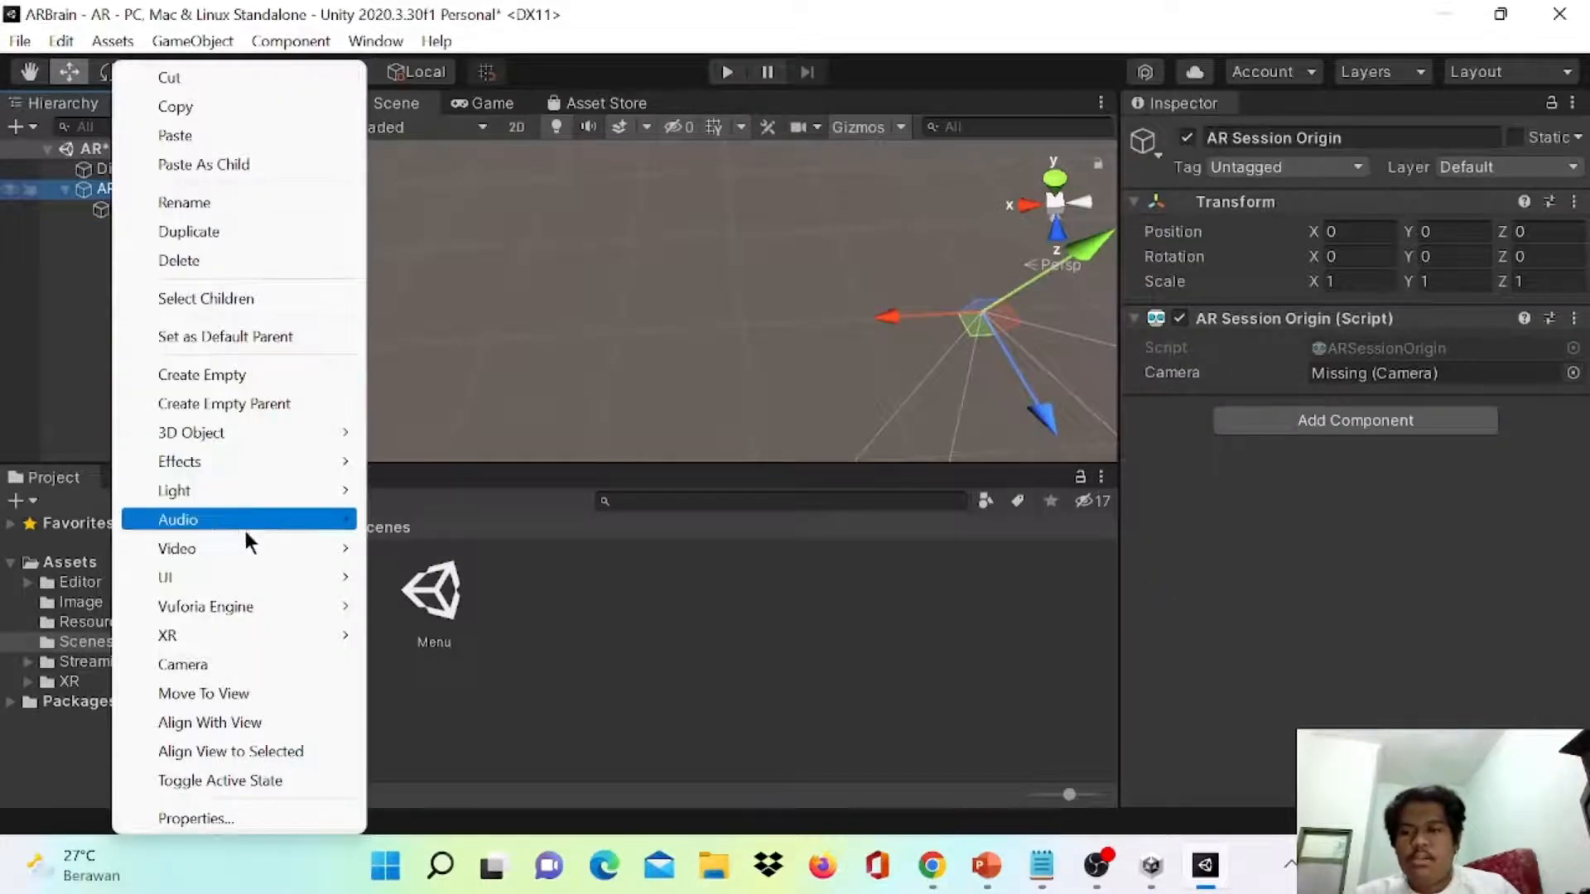
mouse_move(282, 605)
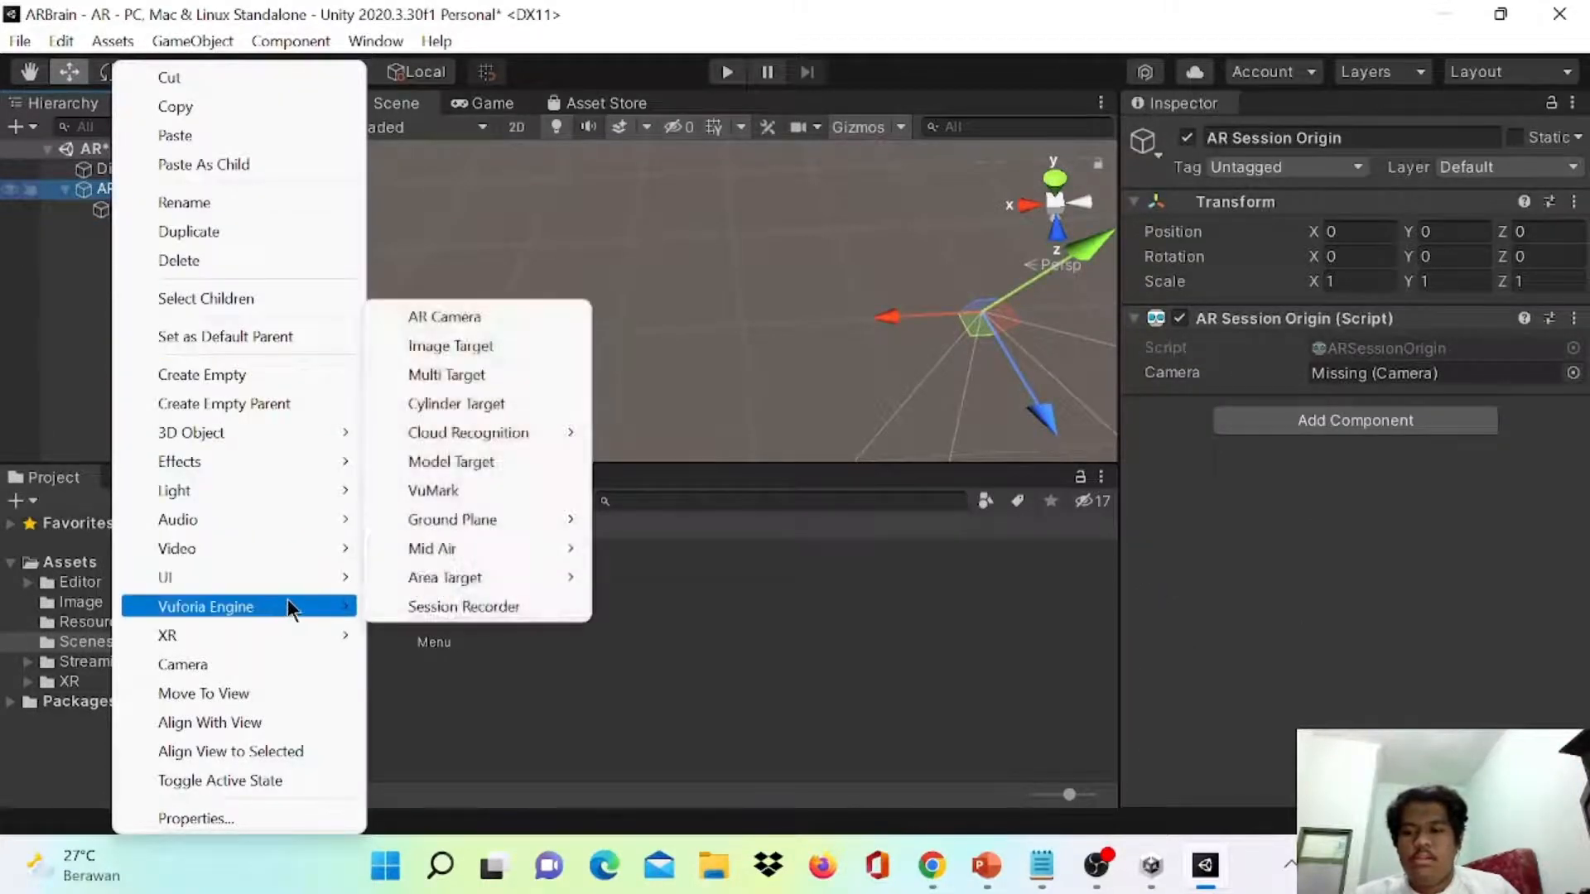
left_click(481, 344)
left_click(181, 284)
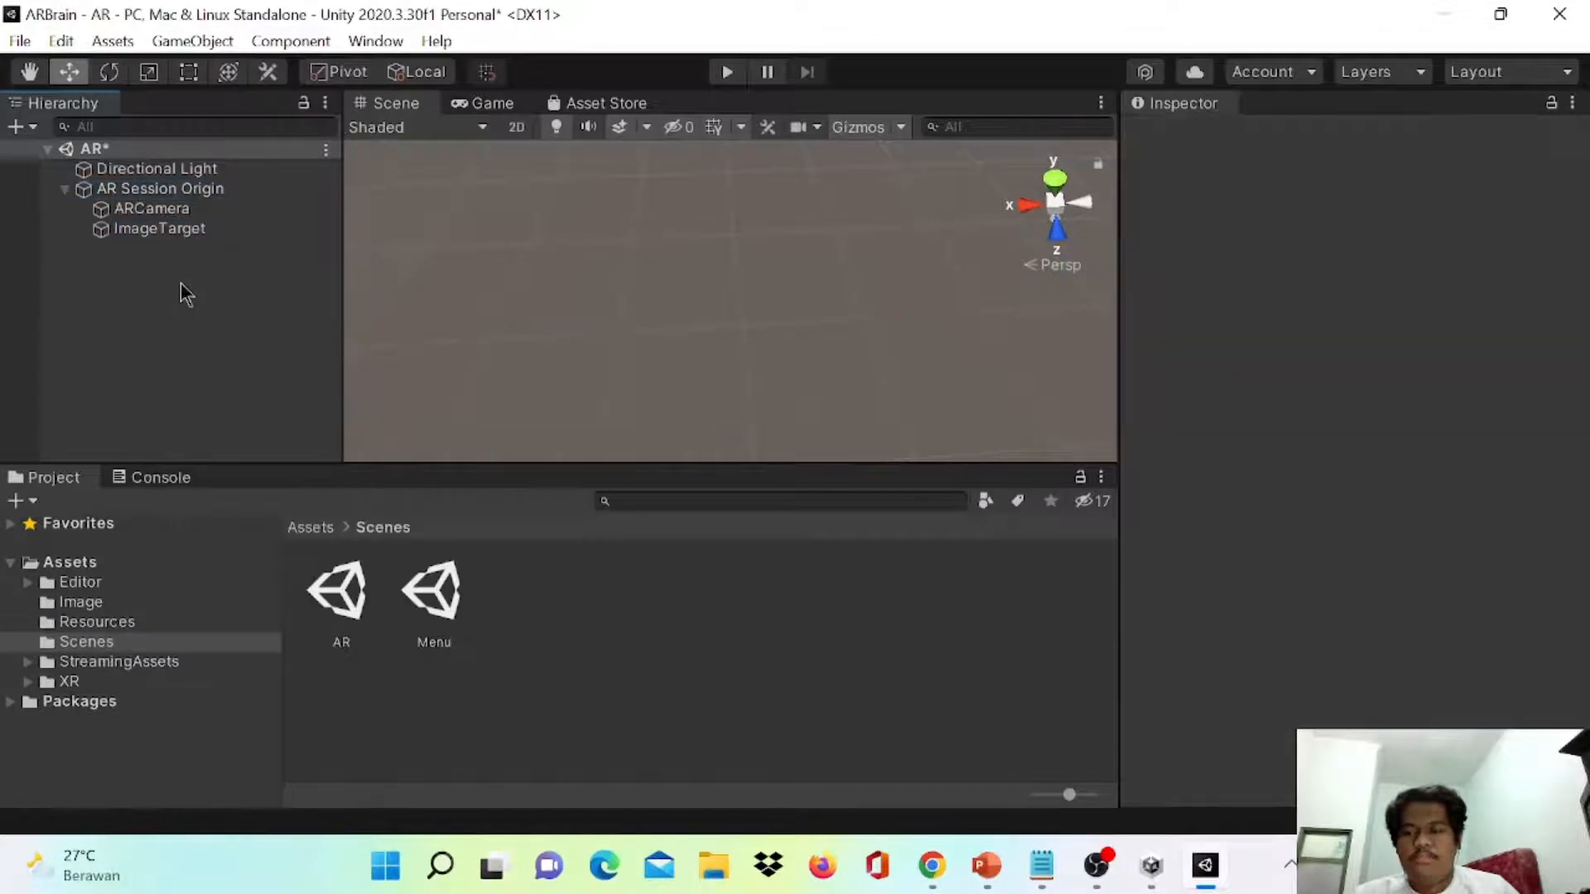
- Open the Vuforia Engine configuration from the ARCamera's Vuforia Behaviour component and go to its App License Key
left_click(193, 210)
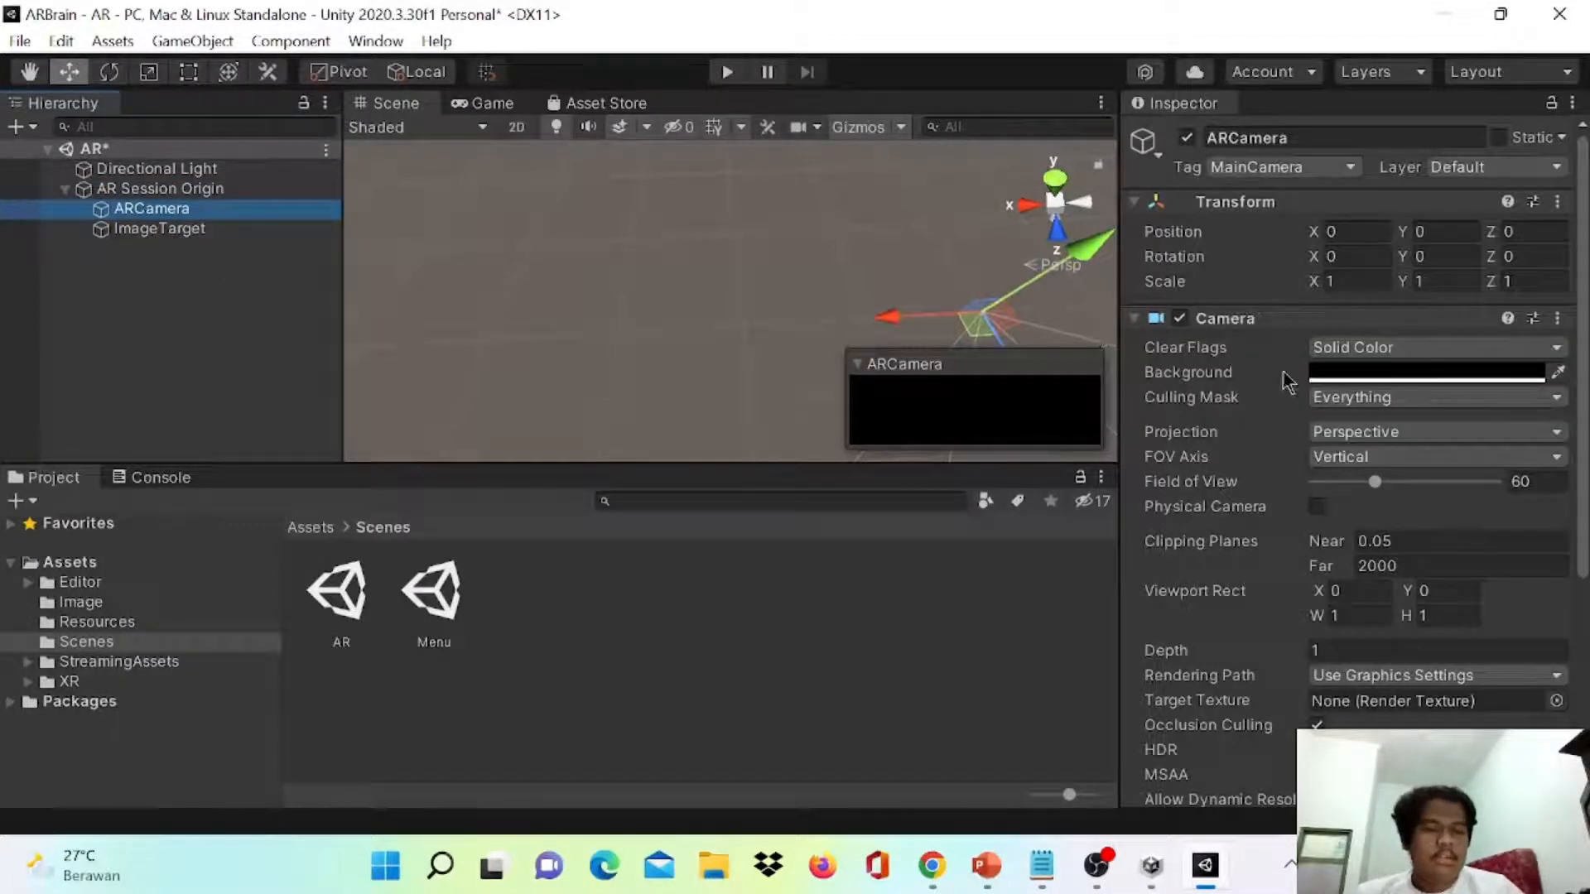
scroll(1373, 370, "down", 4)
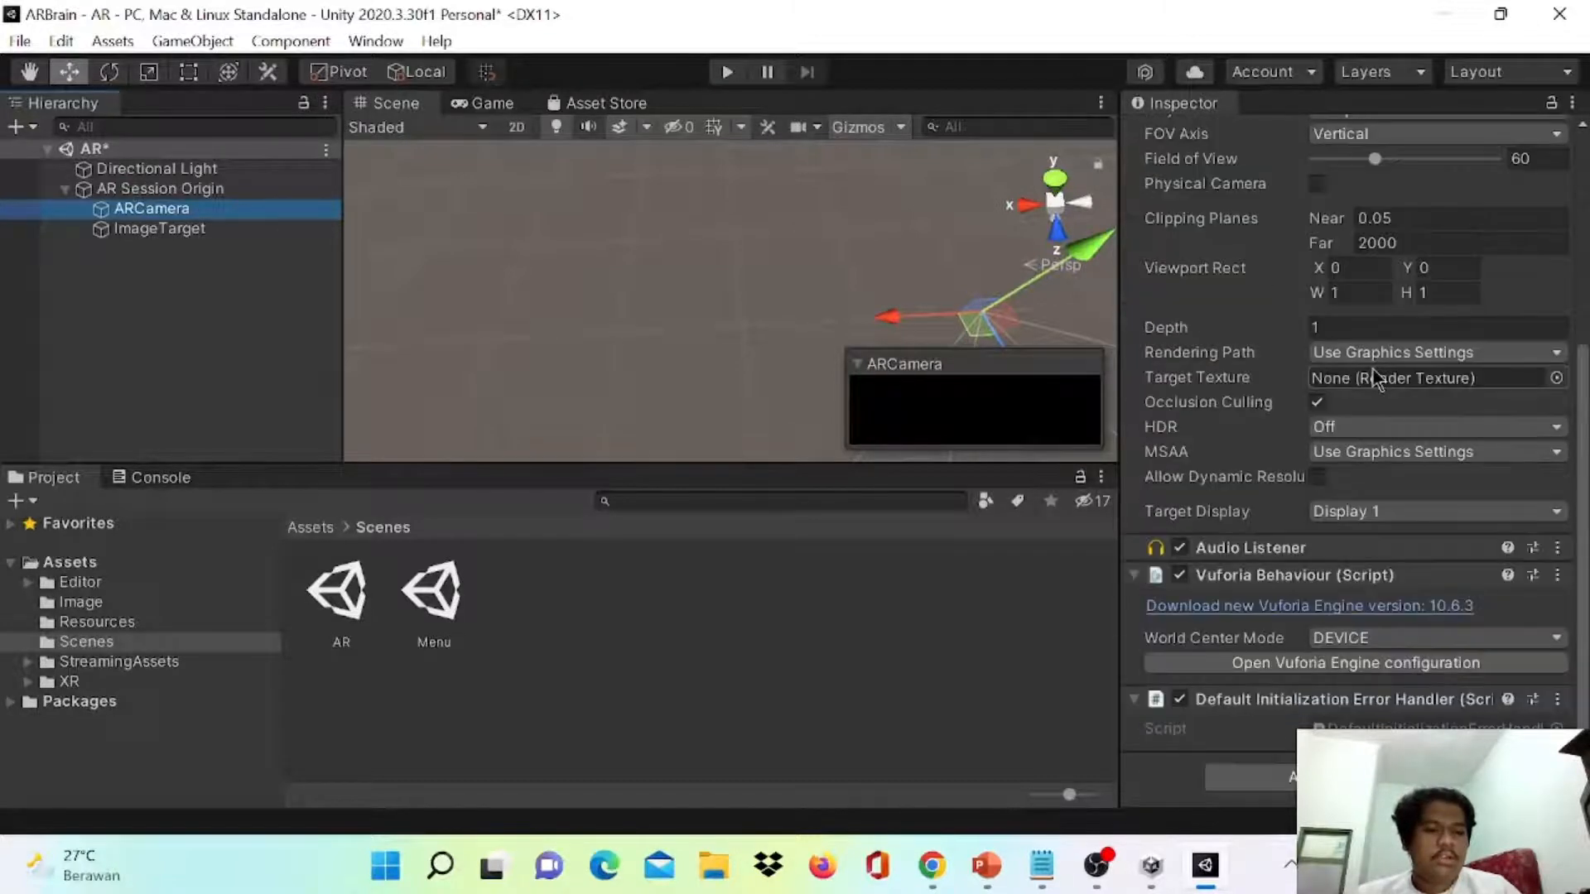
left_click(1300, 663)
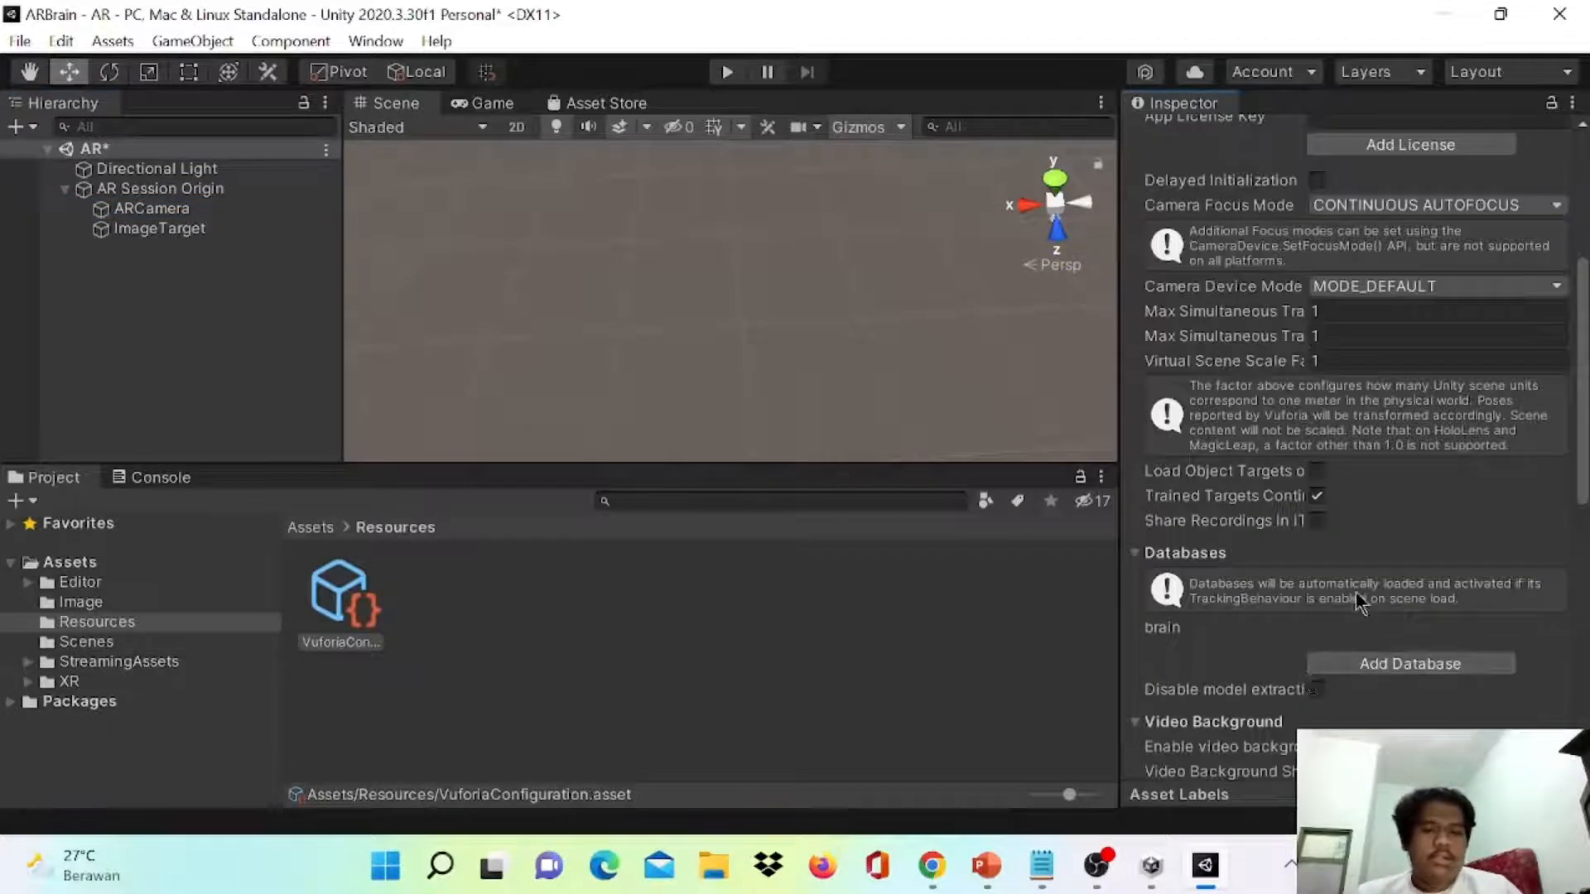
scroll(1358, 601, "up", 6)
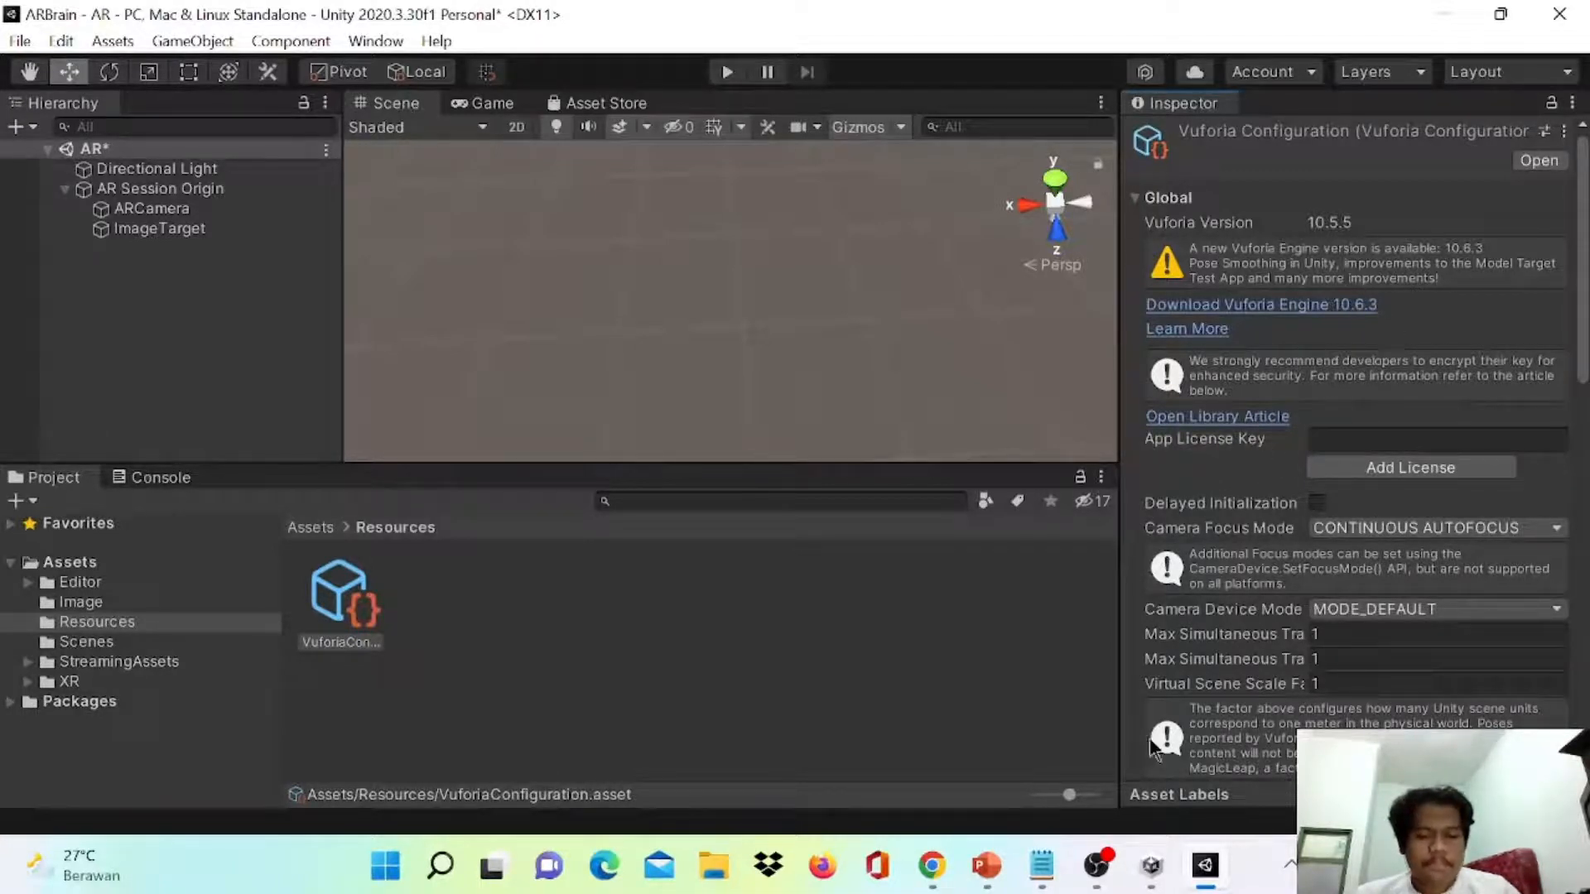
- Switch to the Vuforia developer portal in Chrome and copy the license key of the ARBrain license
left_click(933, 867)
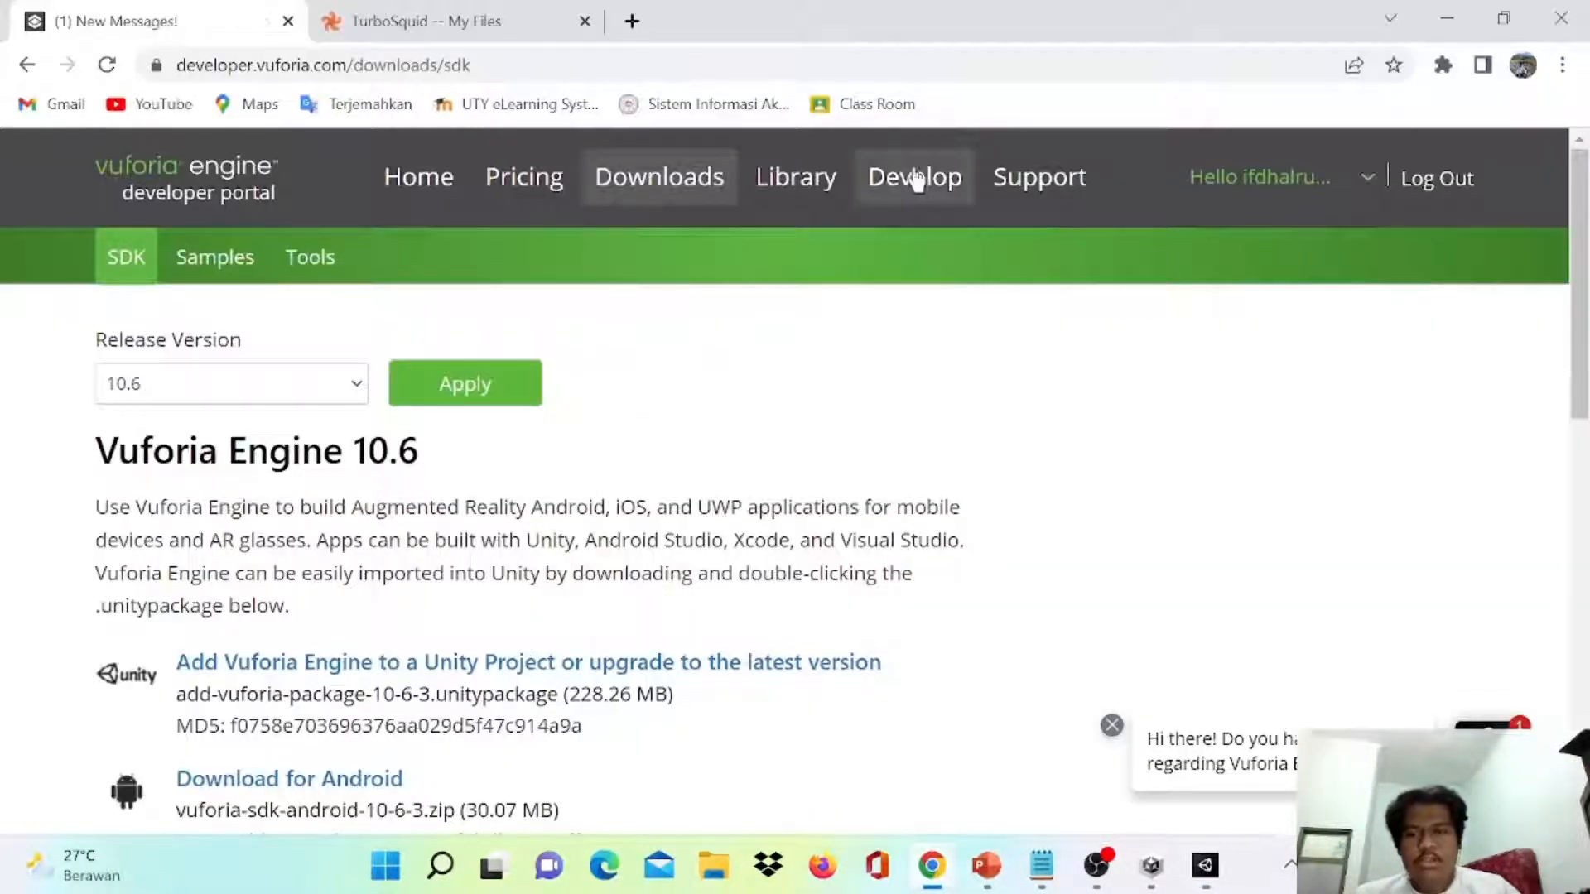
left_click(914, 171)
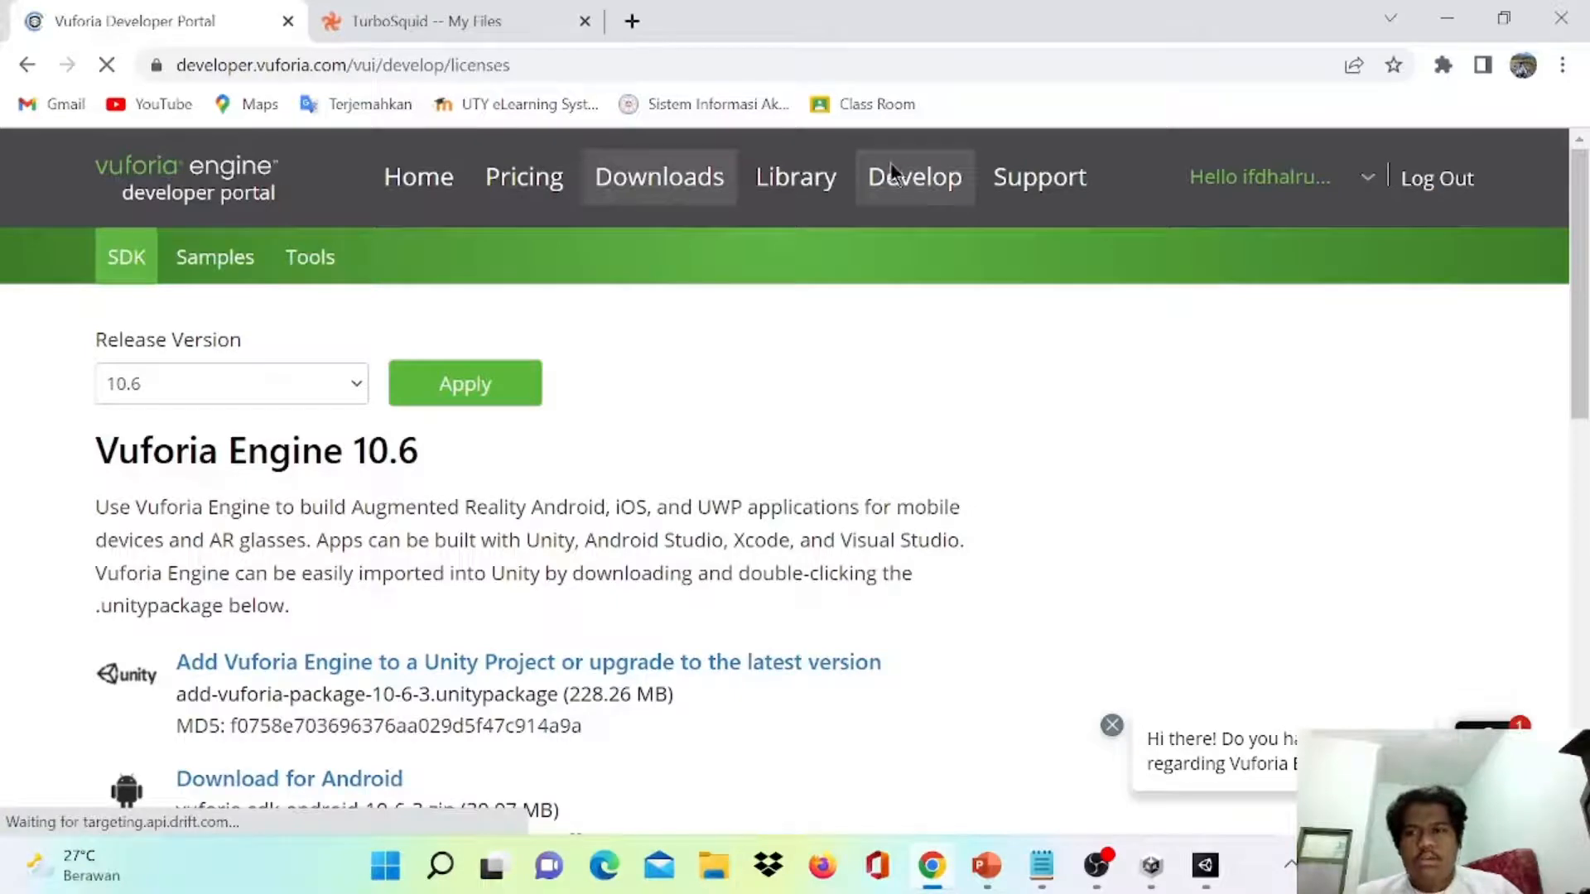
scroll(580, 531, "down", 1)
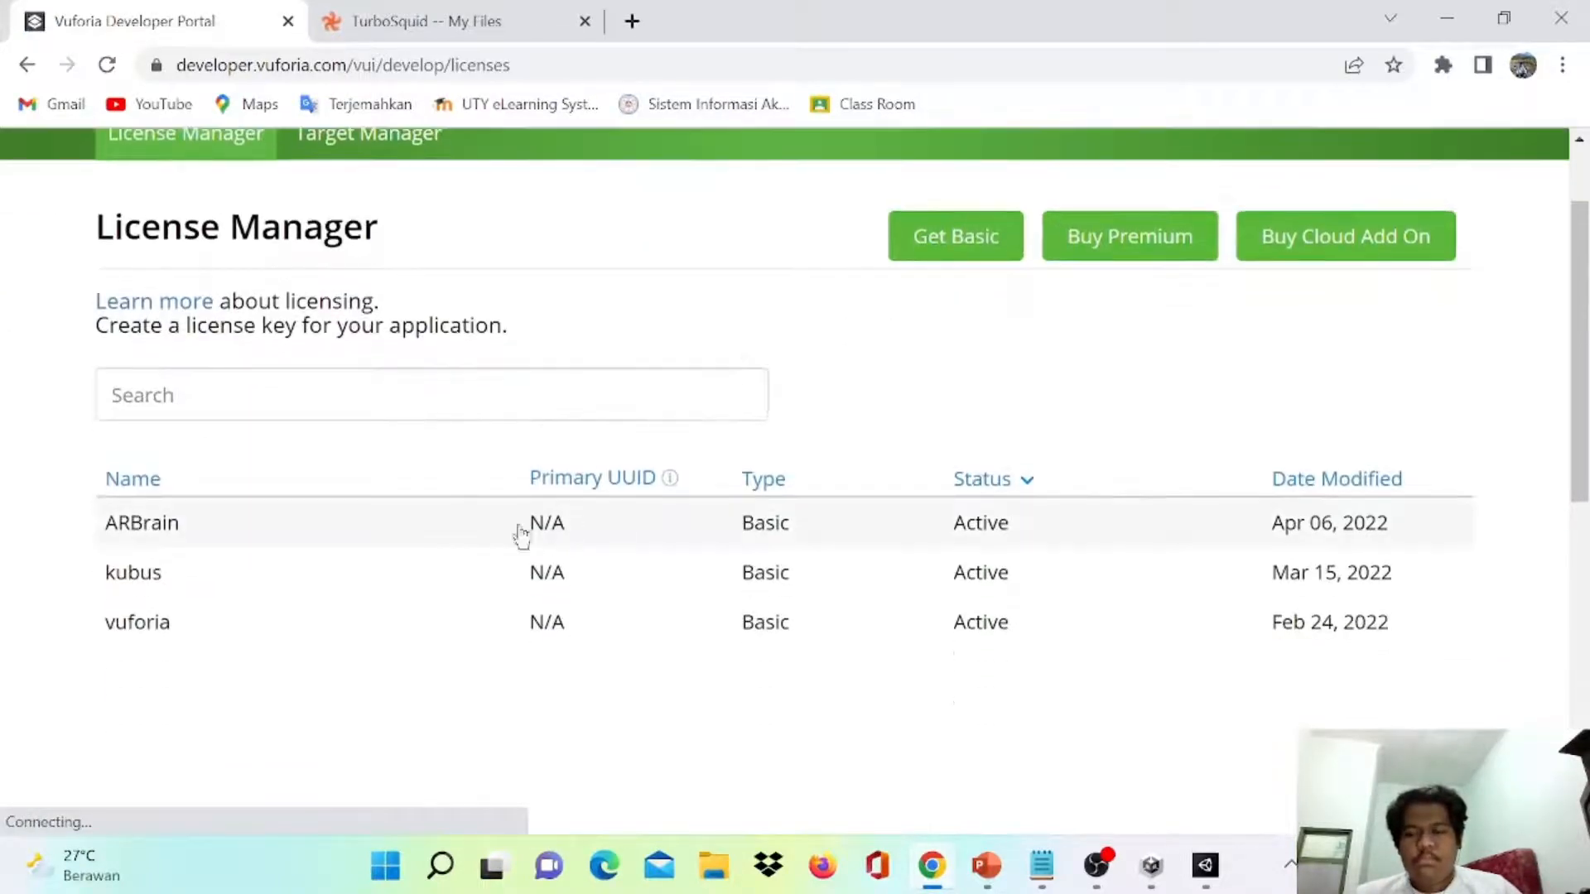
left_click(521, 530)
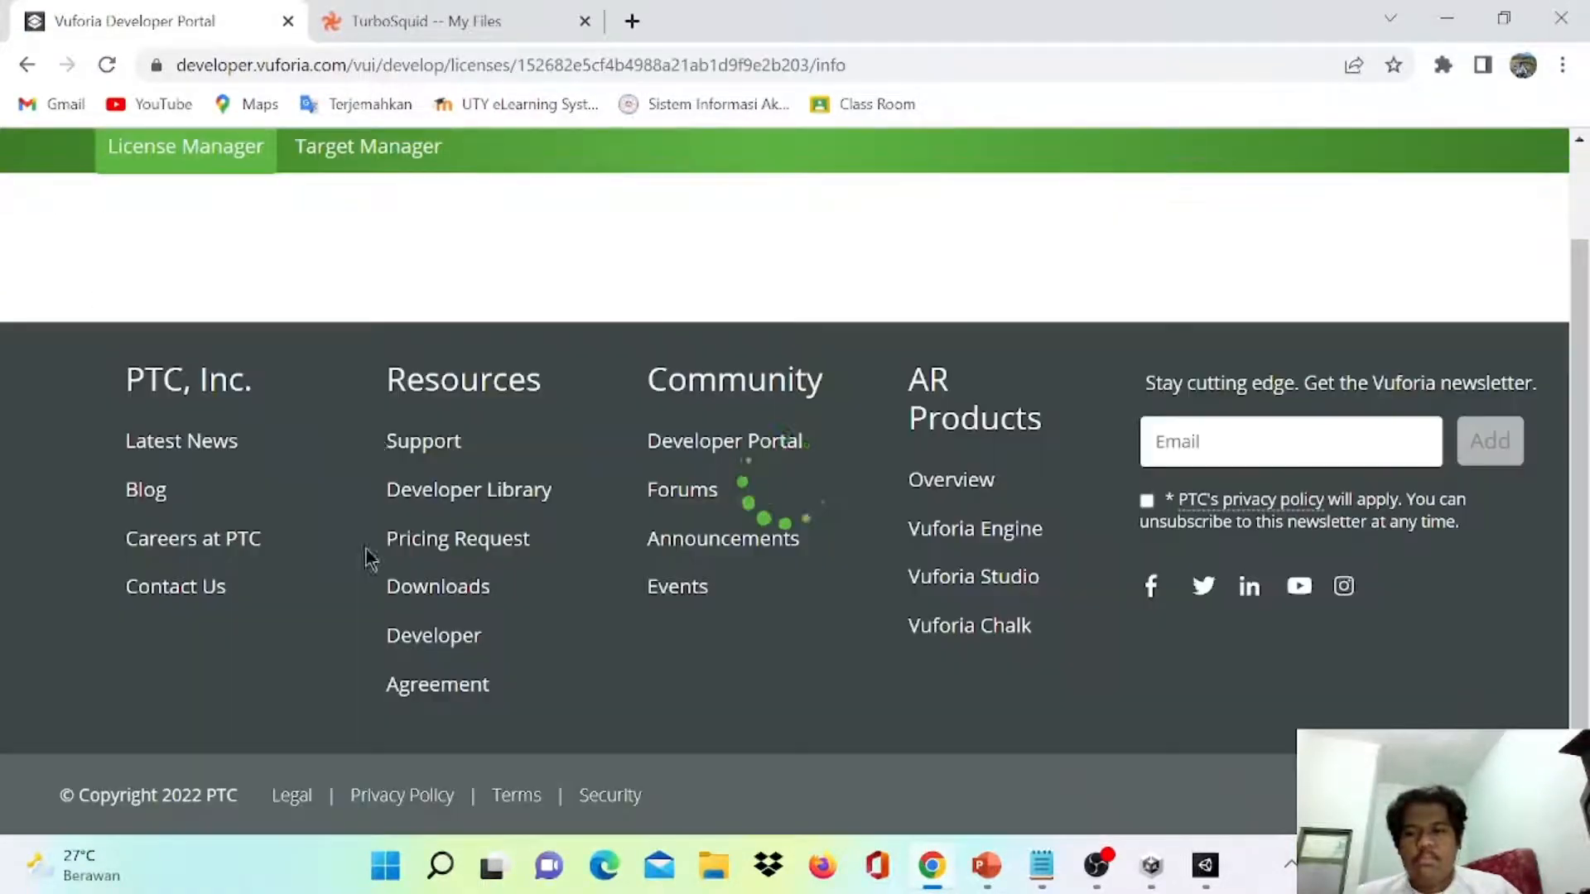
left_click(19, 72)
left_click(265, 567)
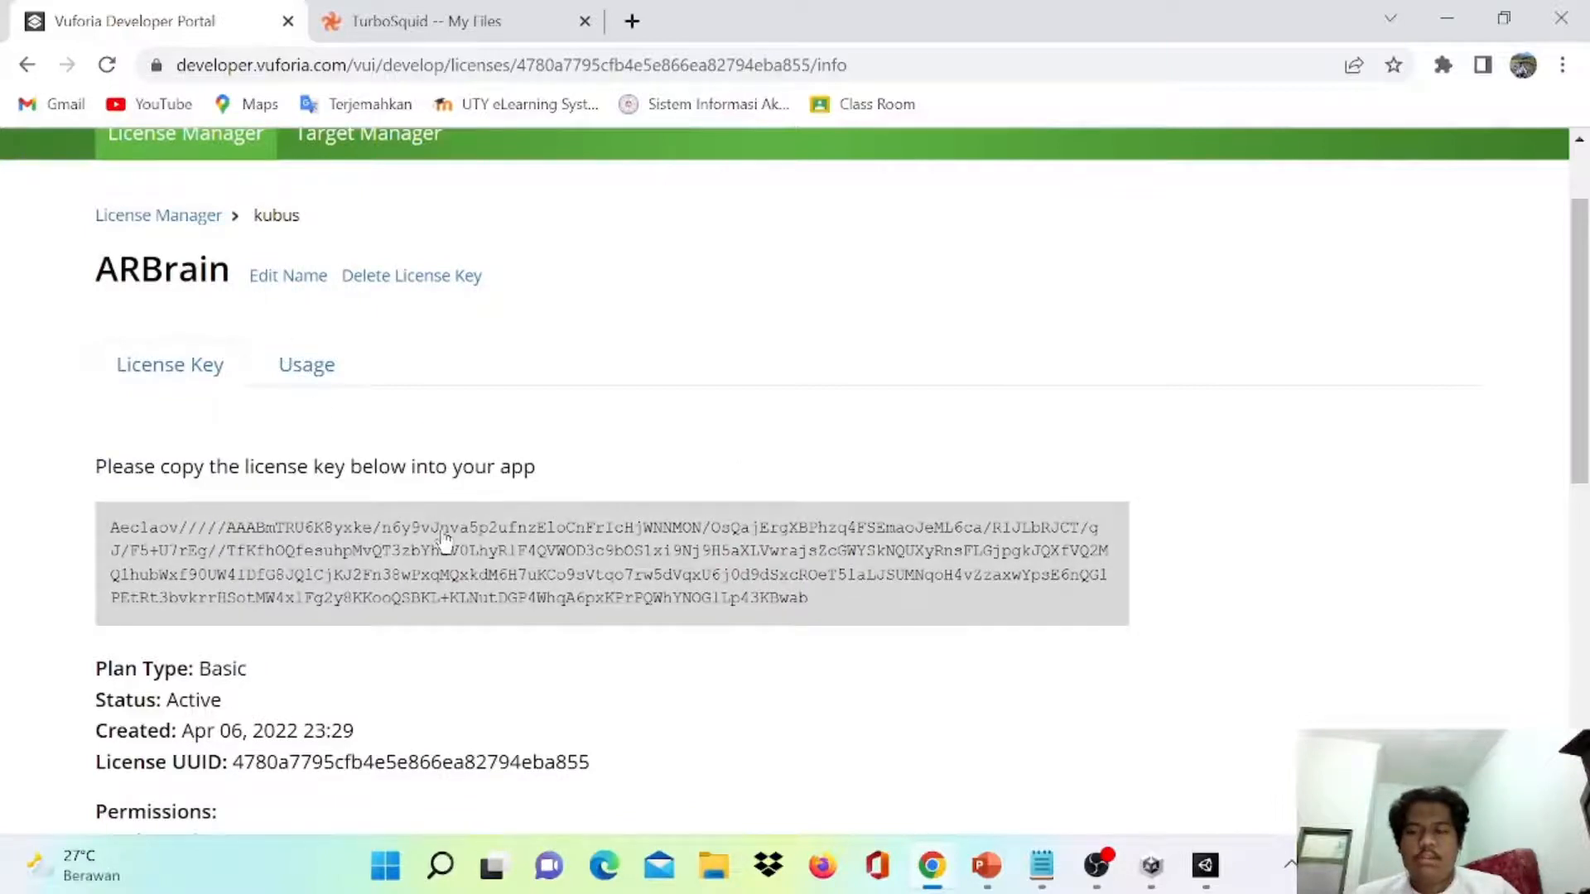
left_click(445, 540)
- Switch back to Unity and paste the license key into the Vuforia configuration's App License Key
mouse_move(1107, 886)
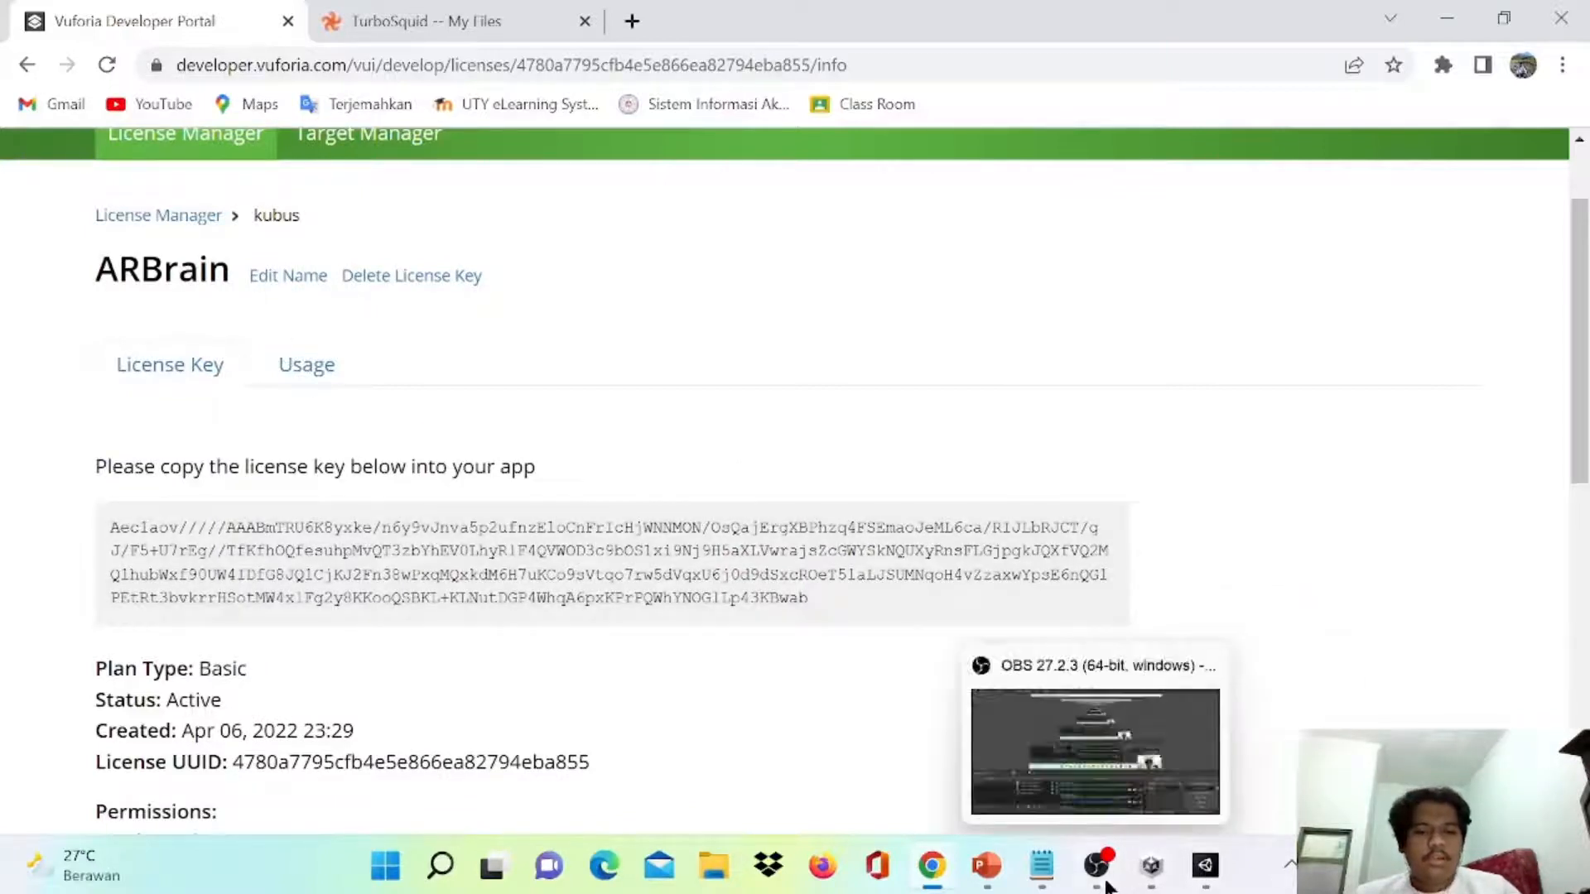
left_click(1208, 871)
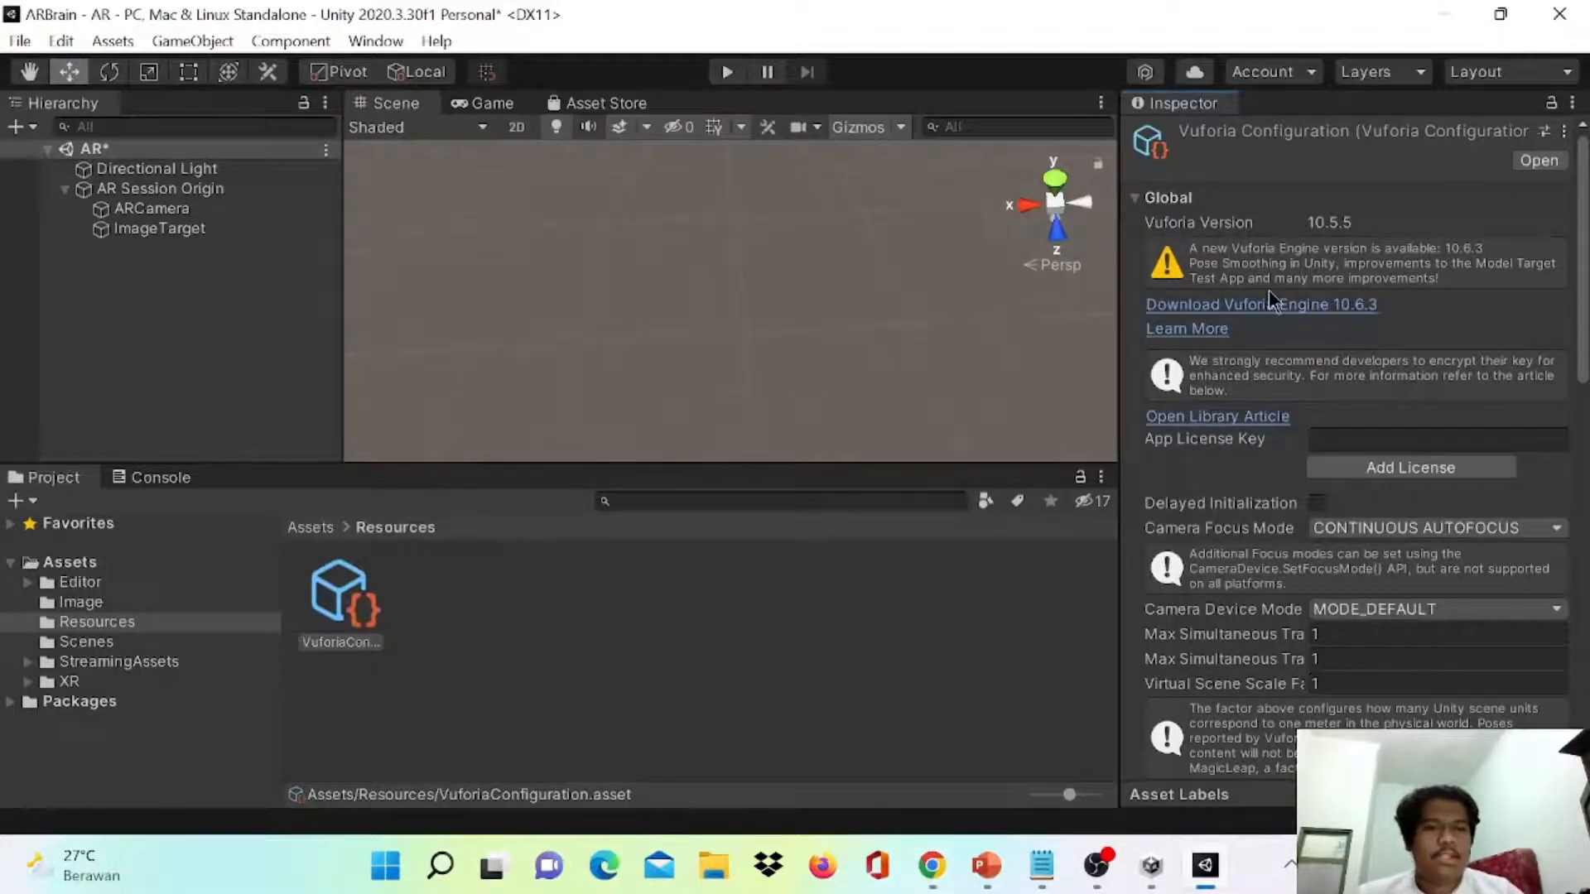
left_click(1348, 439)
key("ctrl+v")
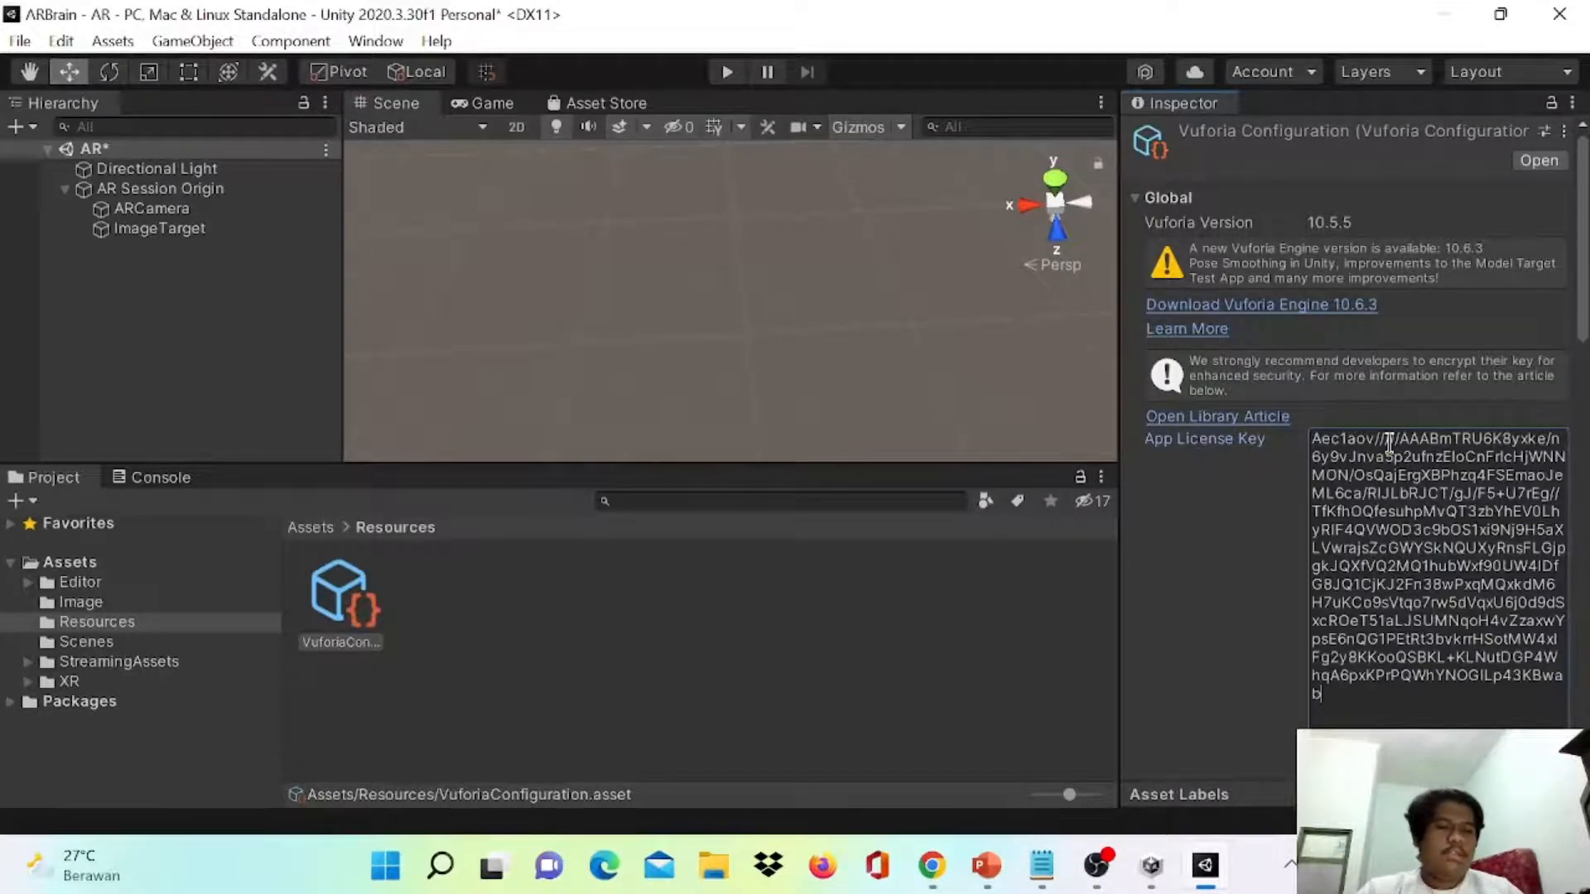
scroll(1322, 469, "down", 5)
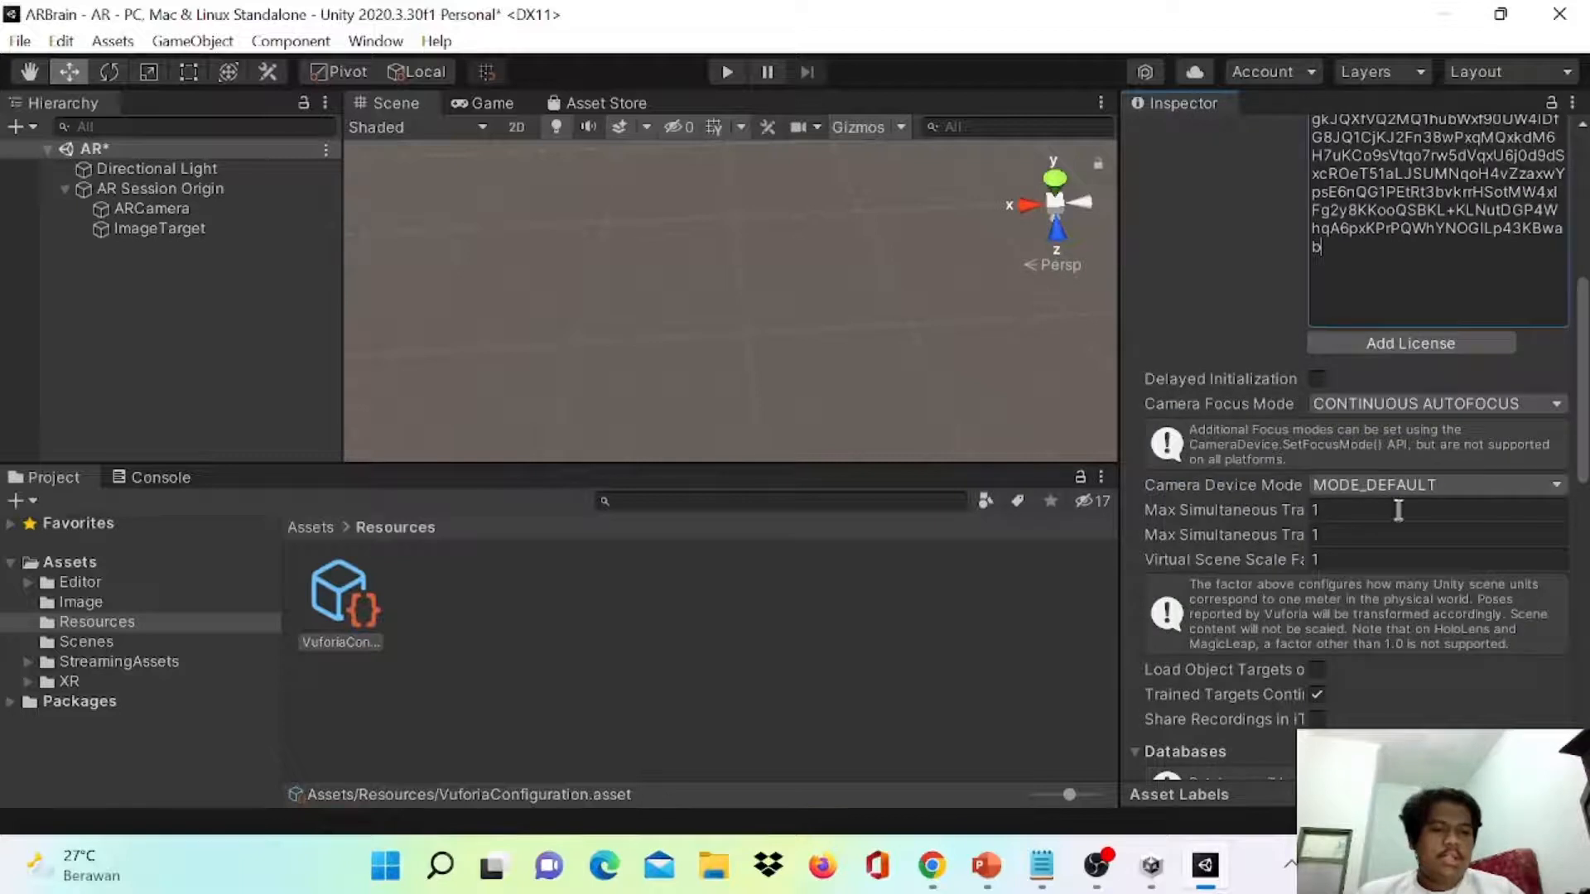
left_click(1422, 347)
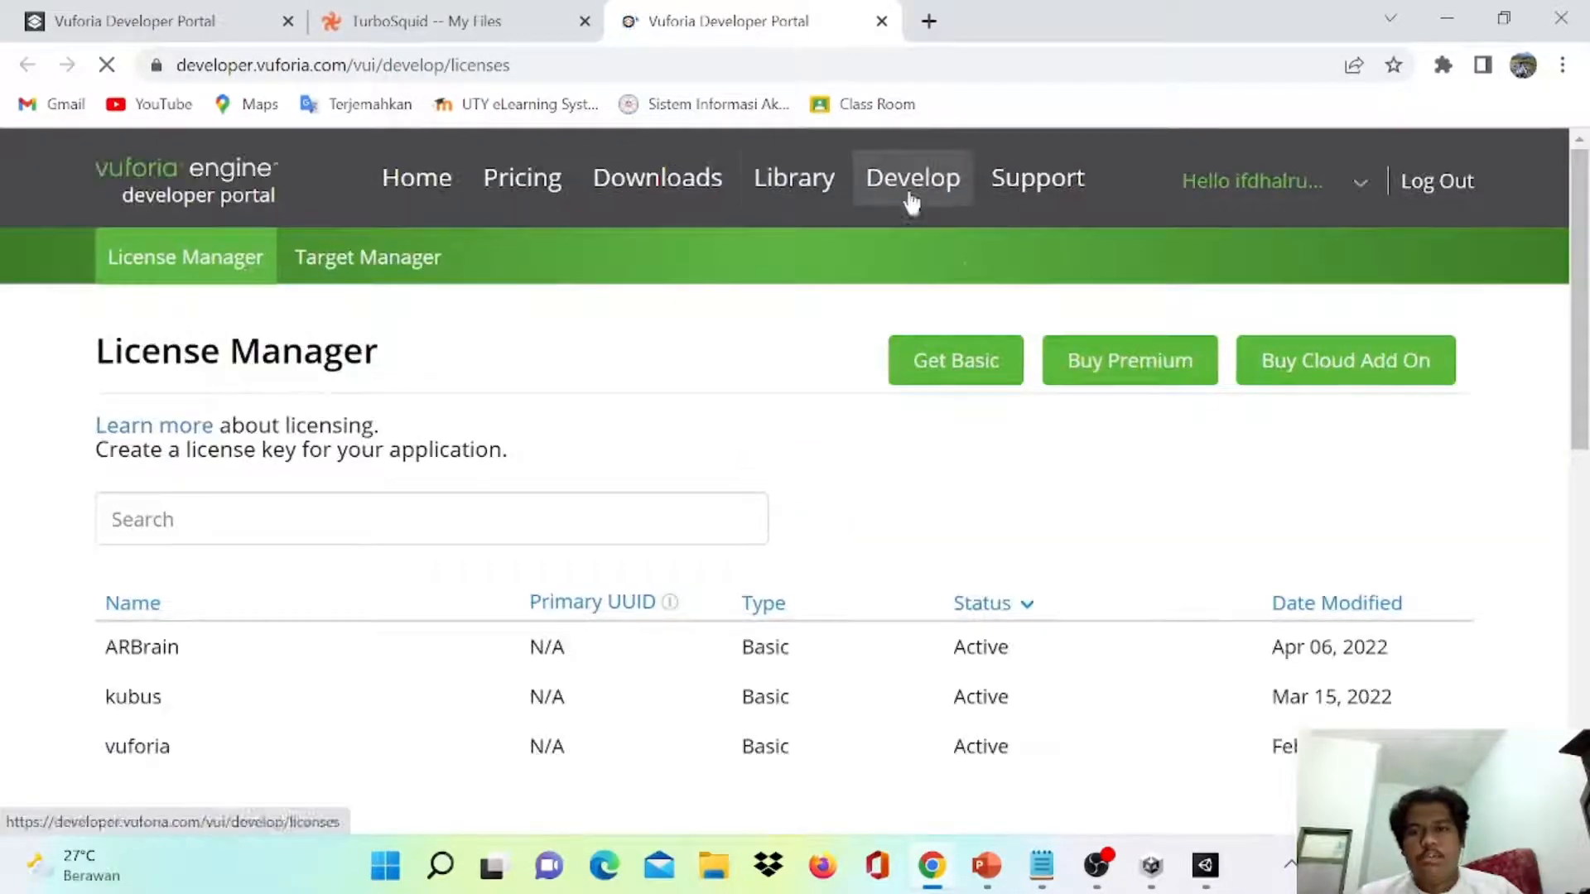
left_click(884, 18)
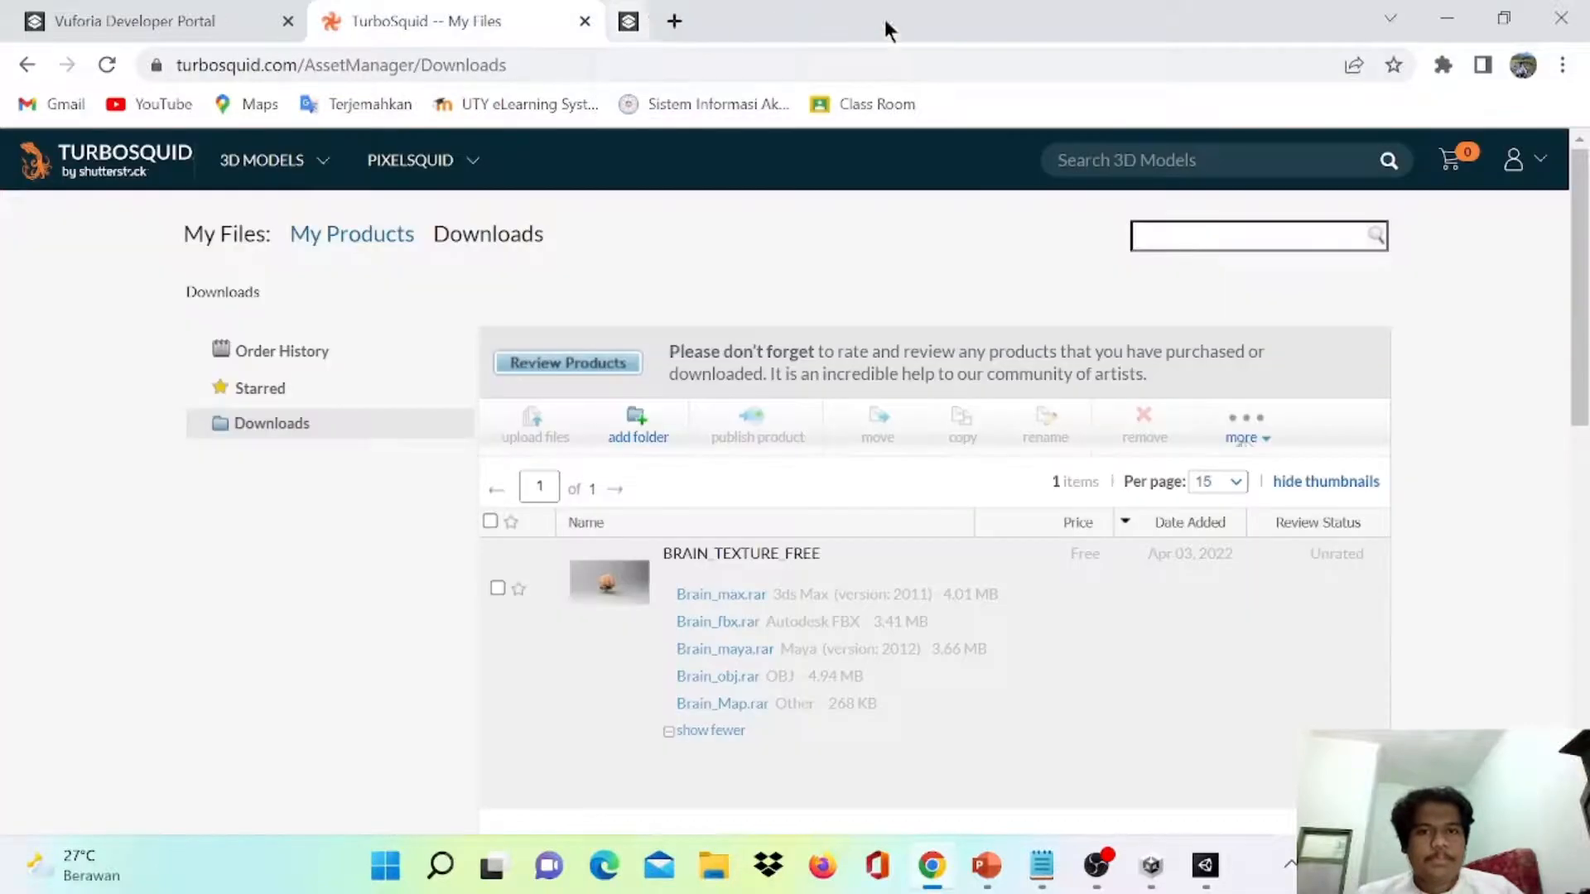
left_click(1447, 19)
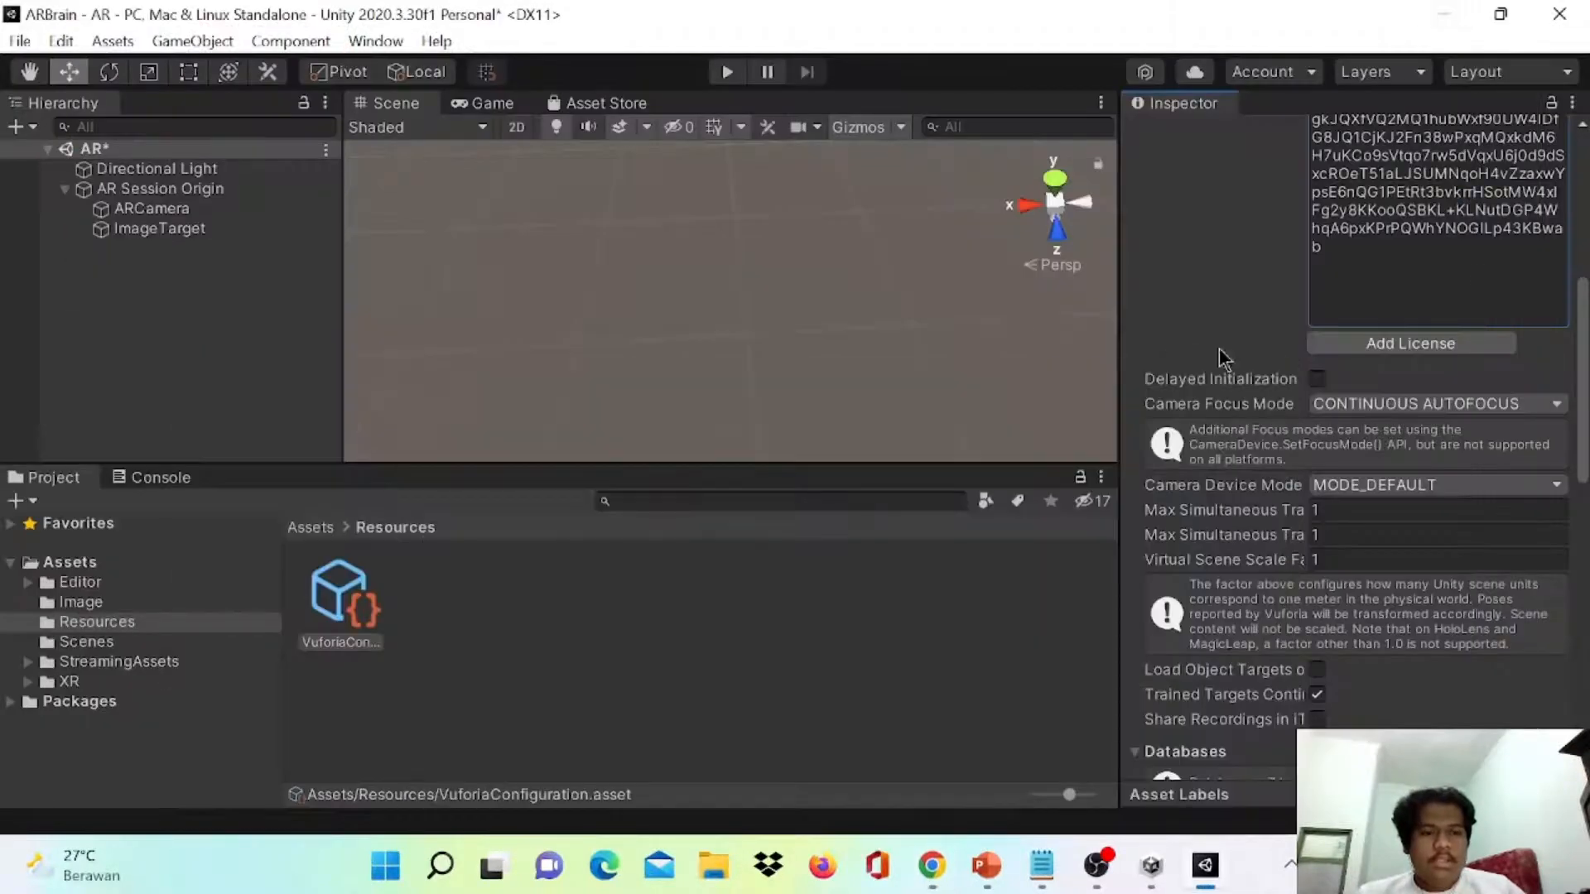
- Set the ImageTarget's type to From Database, using the brain database and its Marker image target
left_click(188, 240)
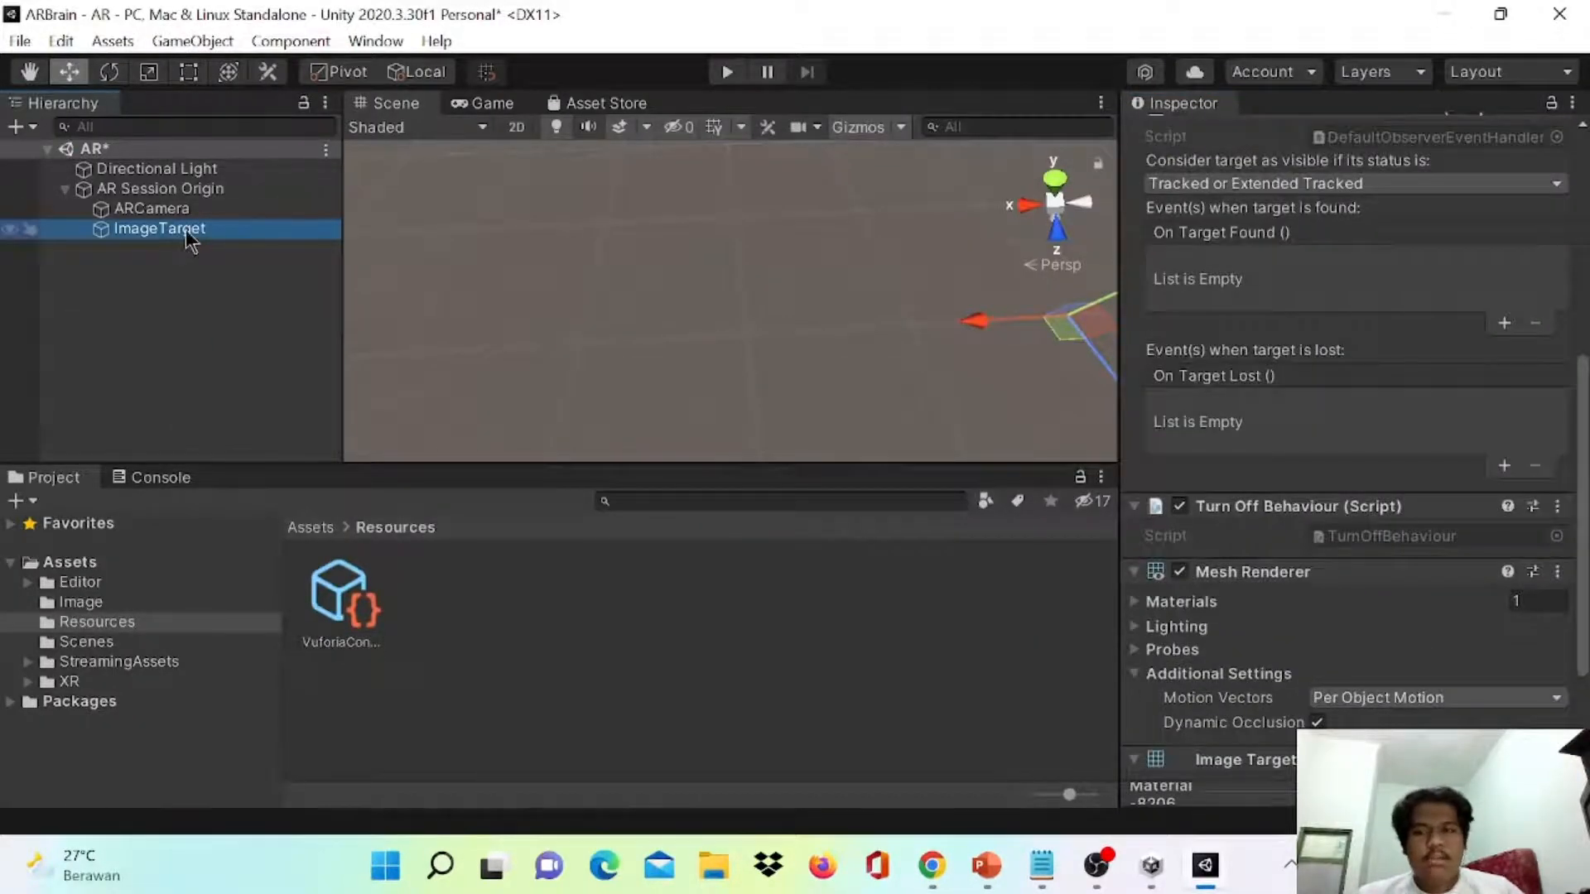
scroll(1328, 387, "up", 5)
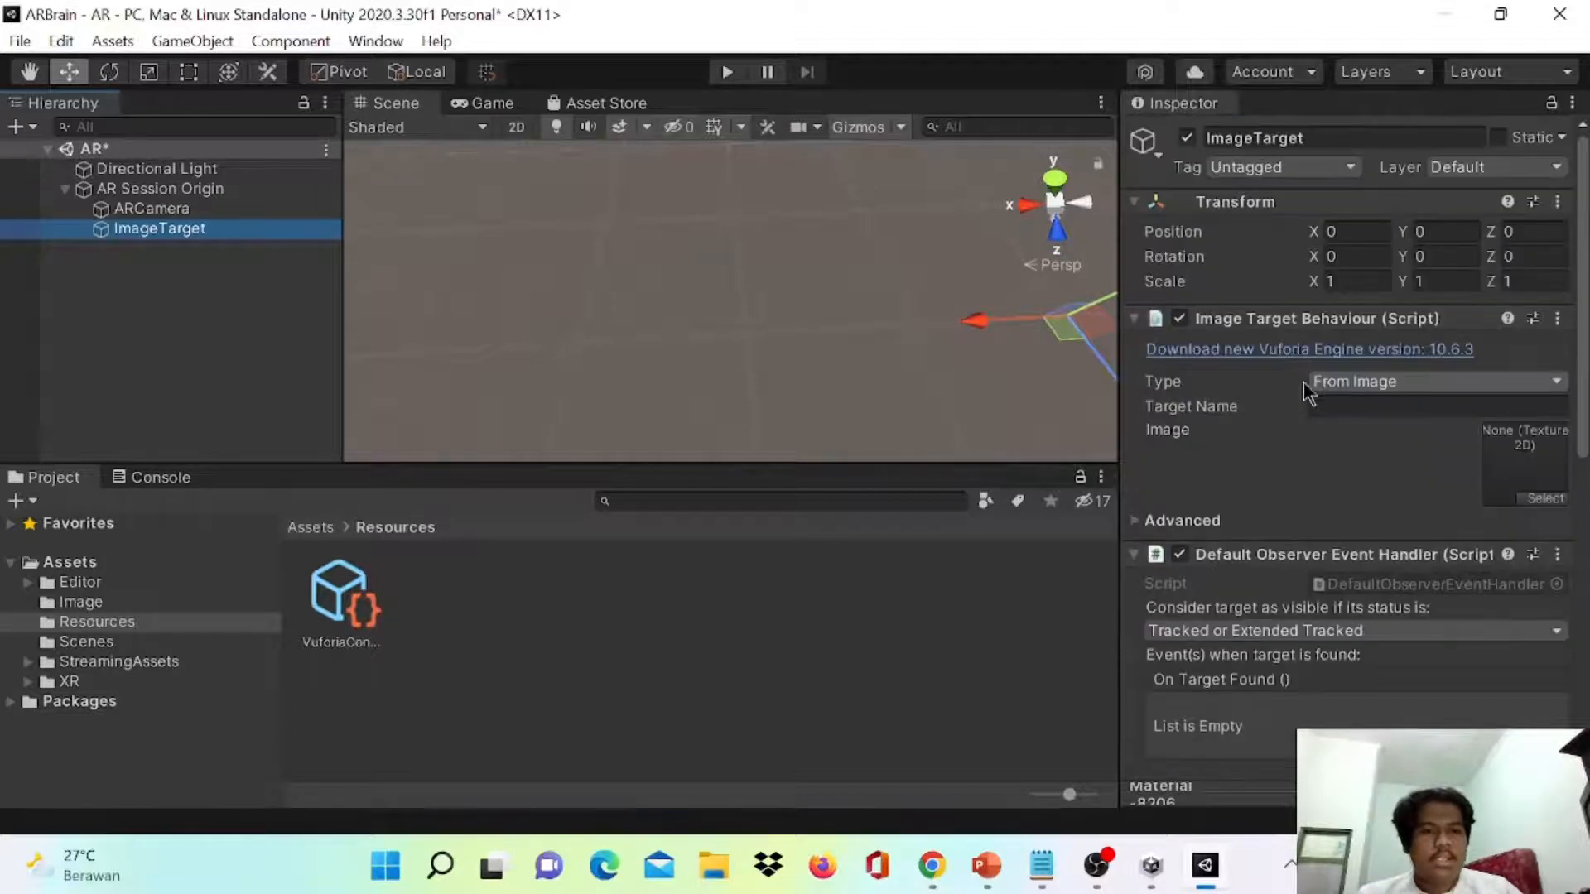
left_click(1378, 382)
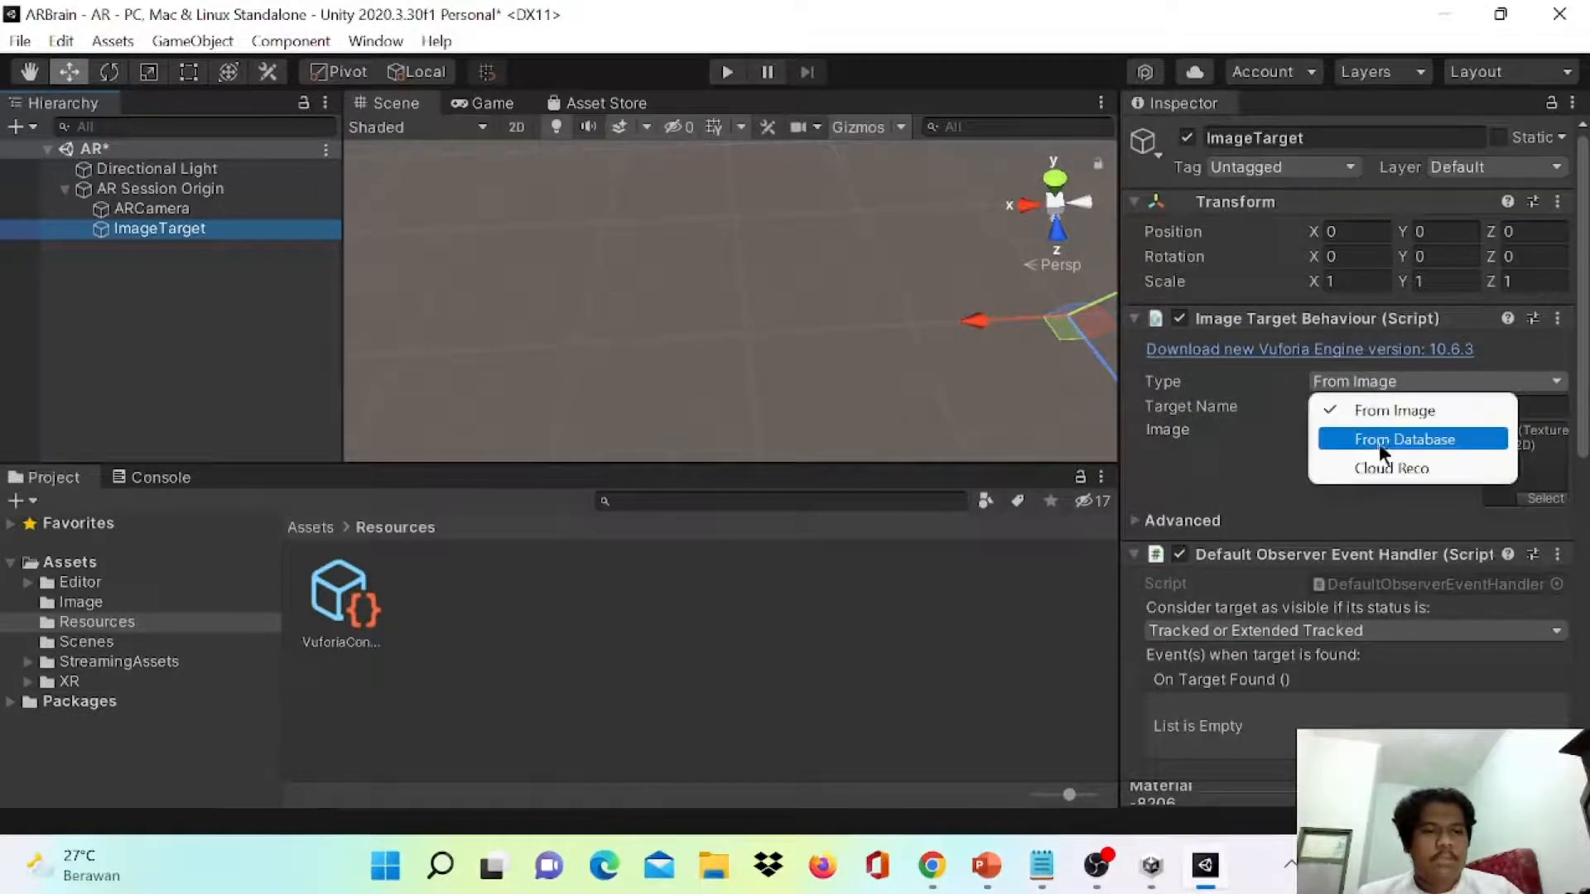
left_click(1379, 443)
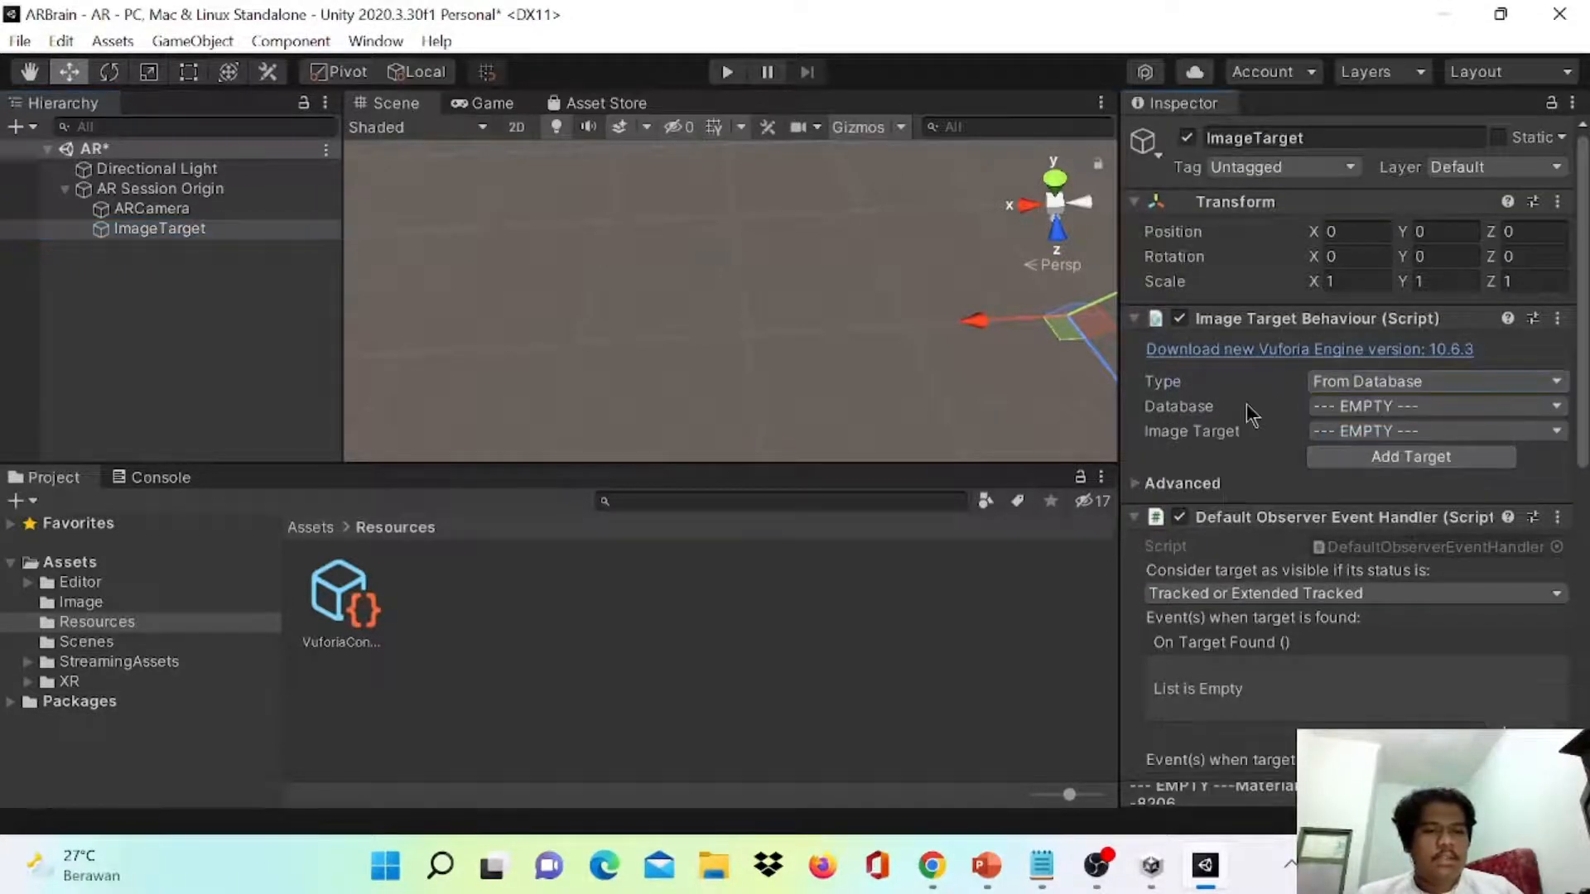
left_click(1398, 407)
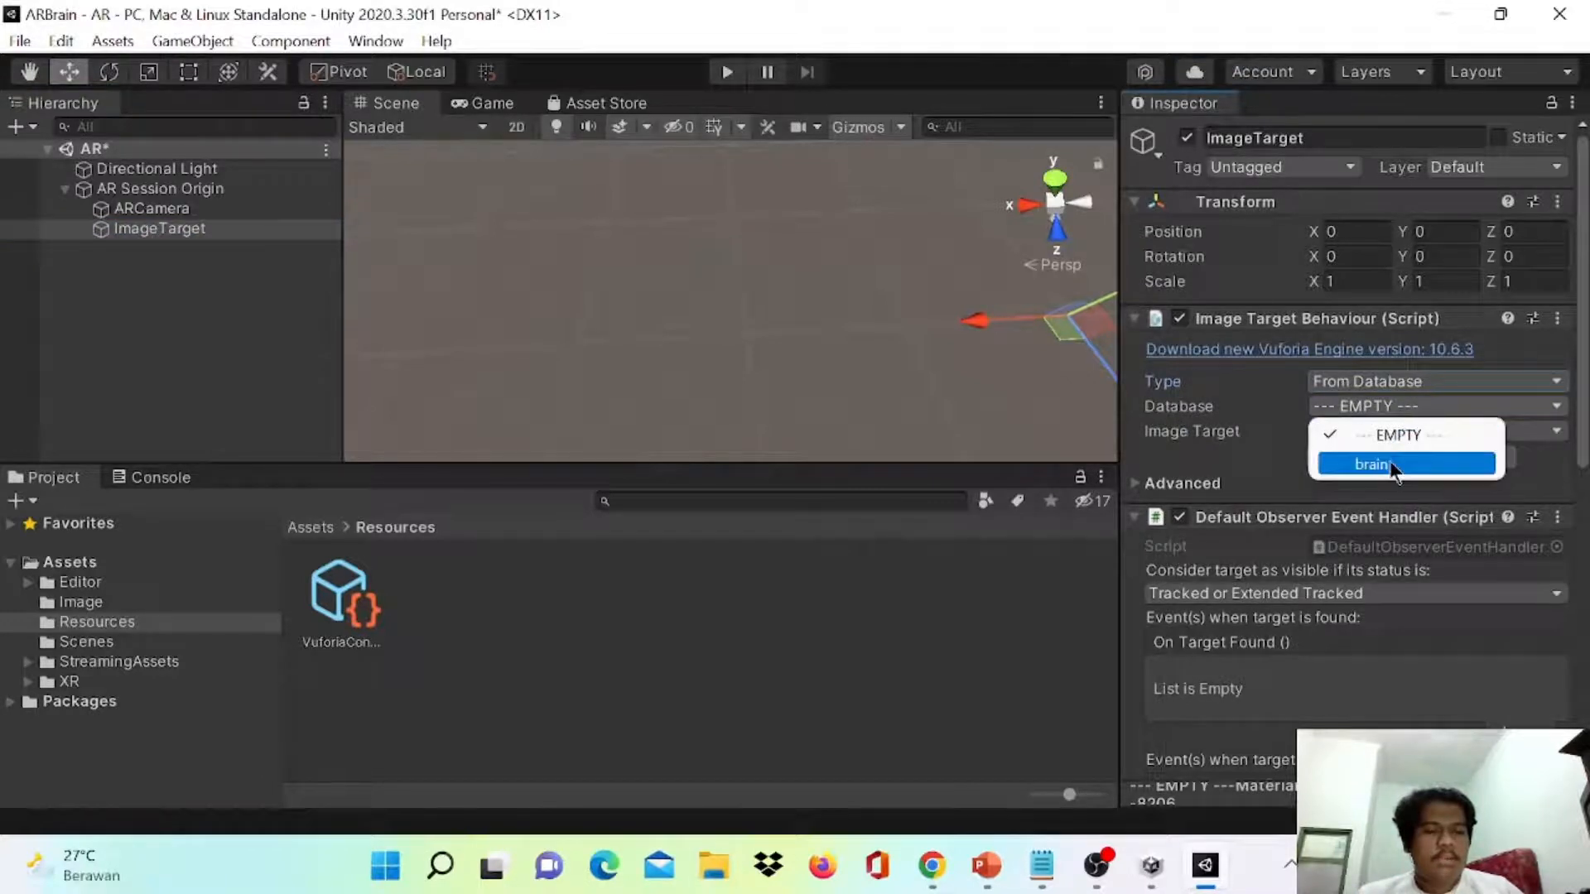
left_click(1381, 461)
middle_click_drag(951, 358, 749, 362)
left_click(1335, 432)
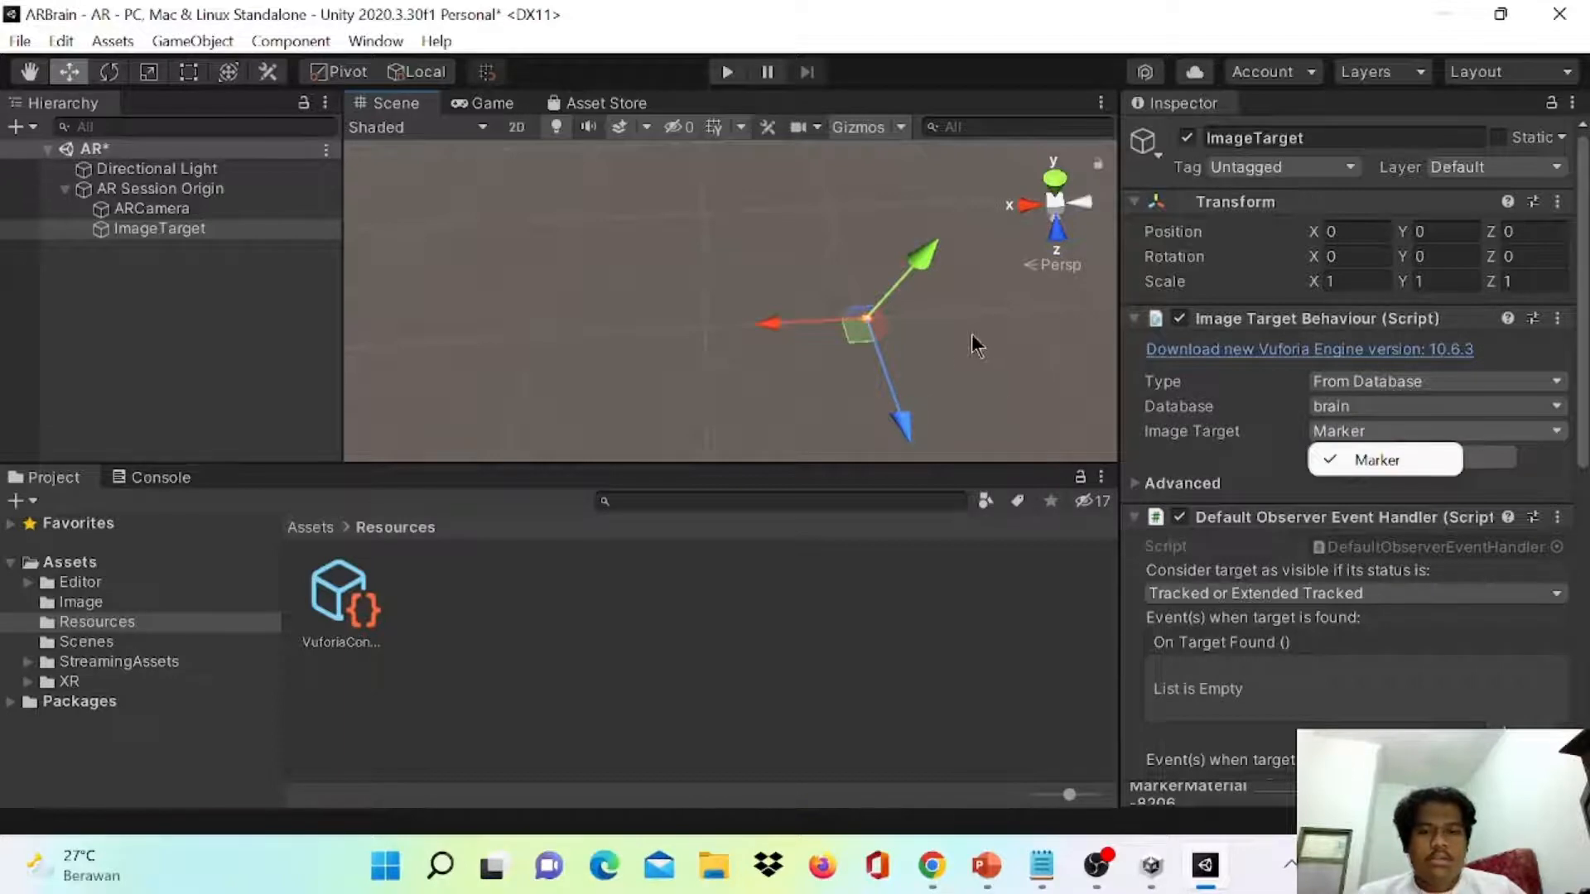
- Examine the Human Brain Anatomy marker in the scene from several angles, ending with an upright front view
right_click_drag(971, 336, 893, 356)
middle_click_drag(894, 362, 745, 393)
left_click_drag(745, 394, 778, 334)
scroll(778, 334, "up", 4)
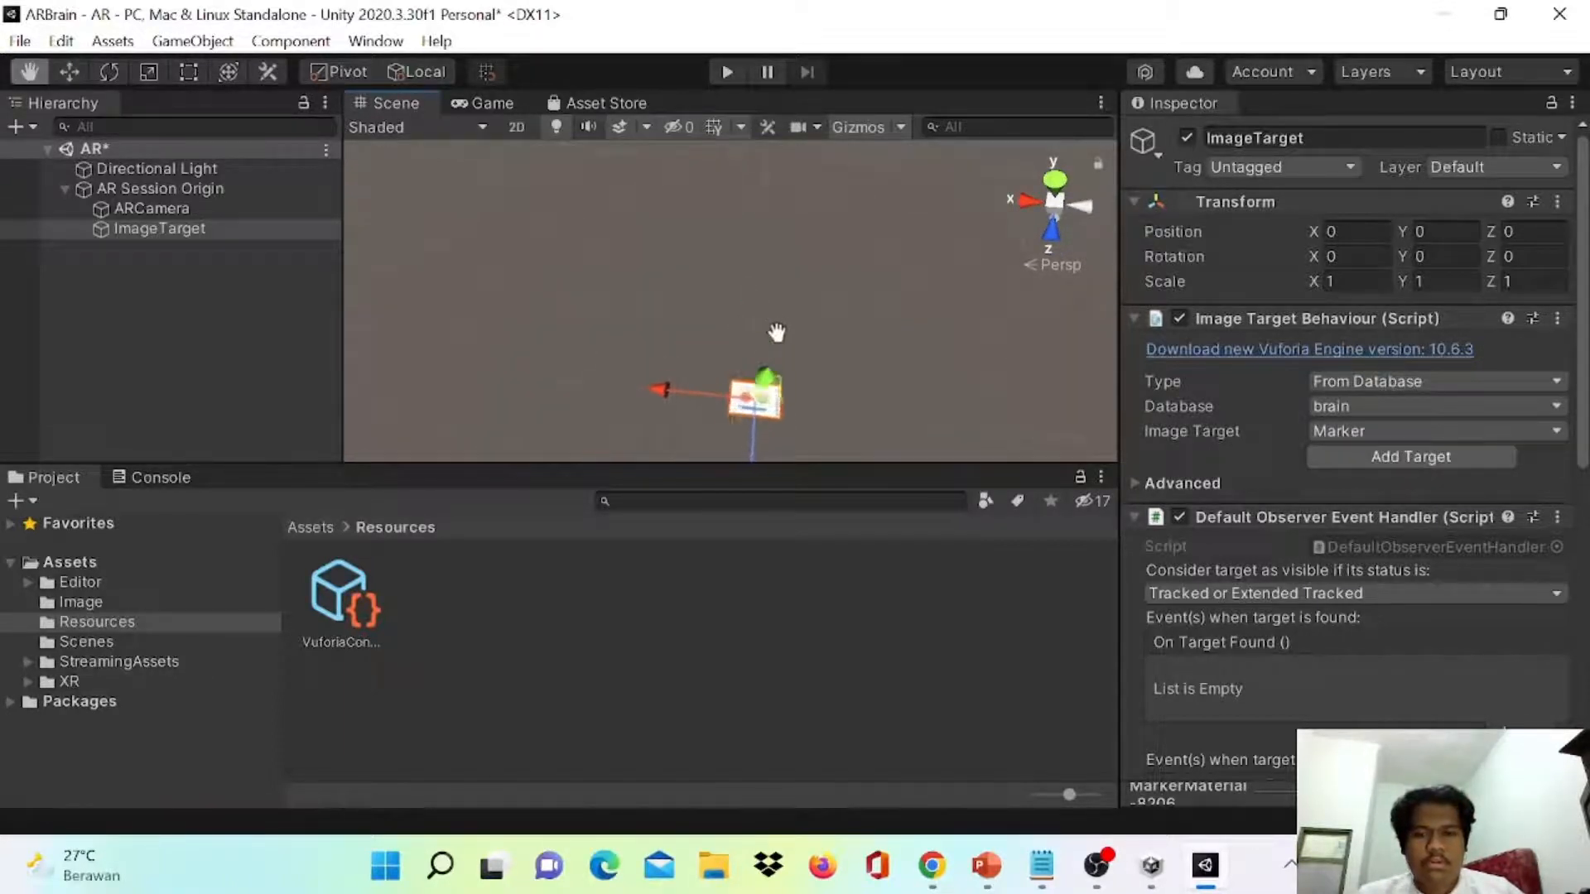
scroll(815, 358, "up", 4)
middle_click_drag(818, 361, 818, 228)
scroll(838, 273, "up", 4)
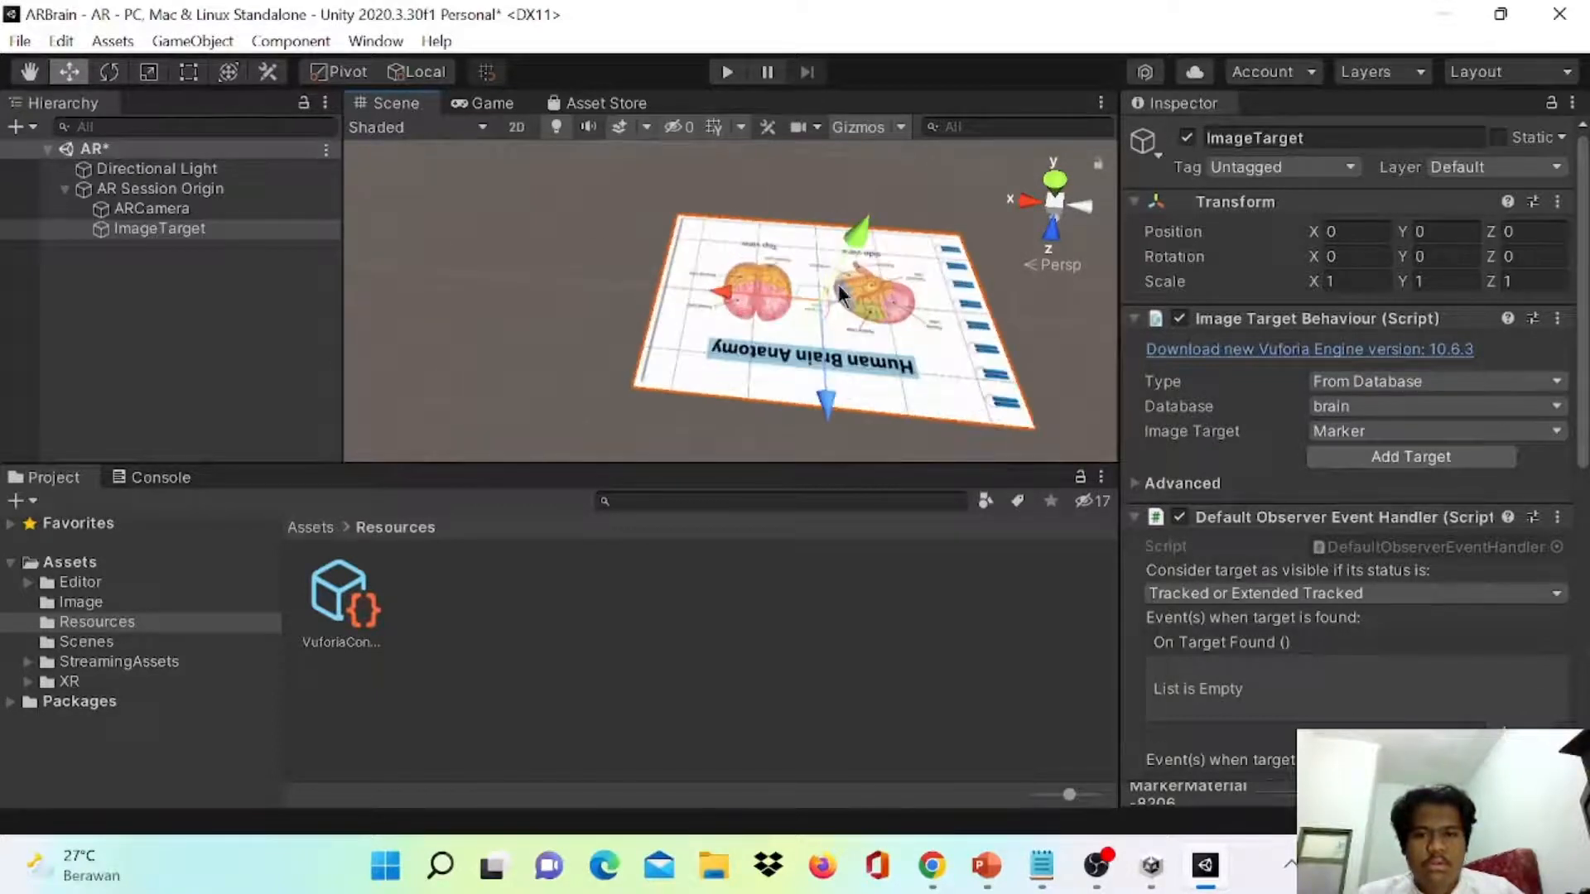
scroll(808, 263, "down", 3)
left_click_drag(775, 250, 1068, 335, "alt")
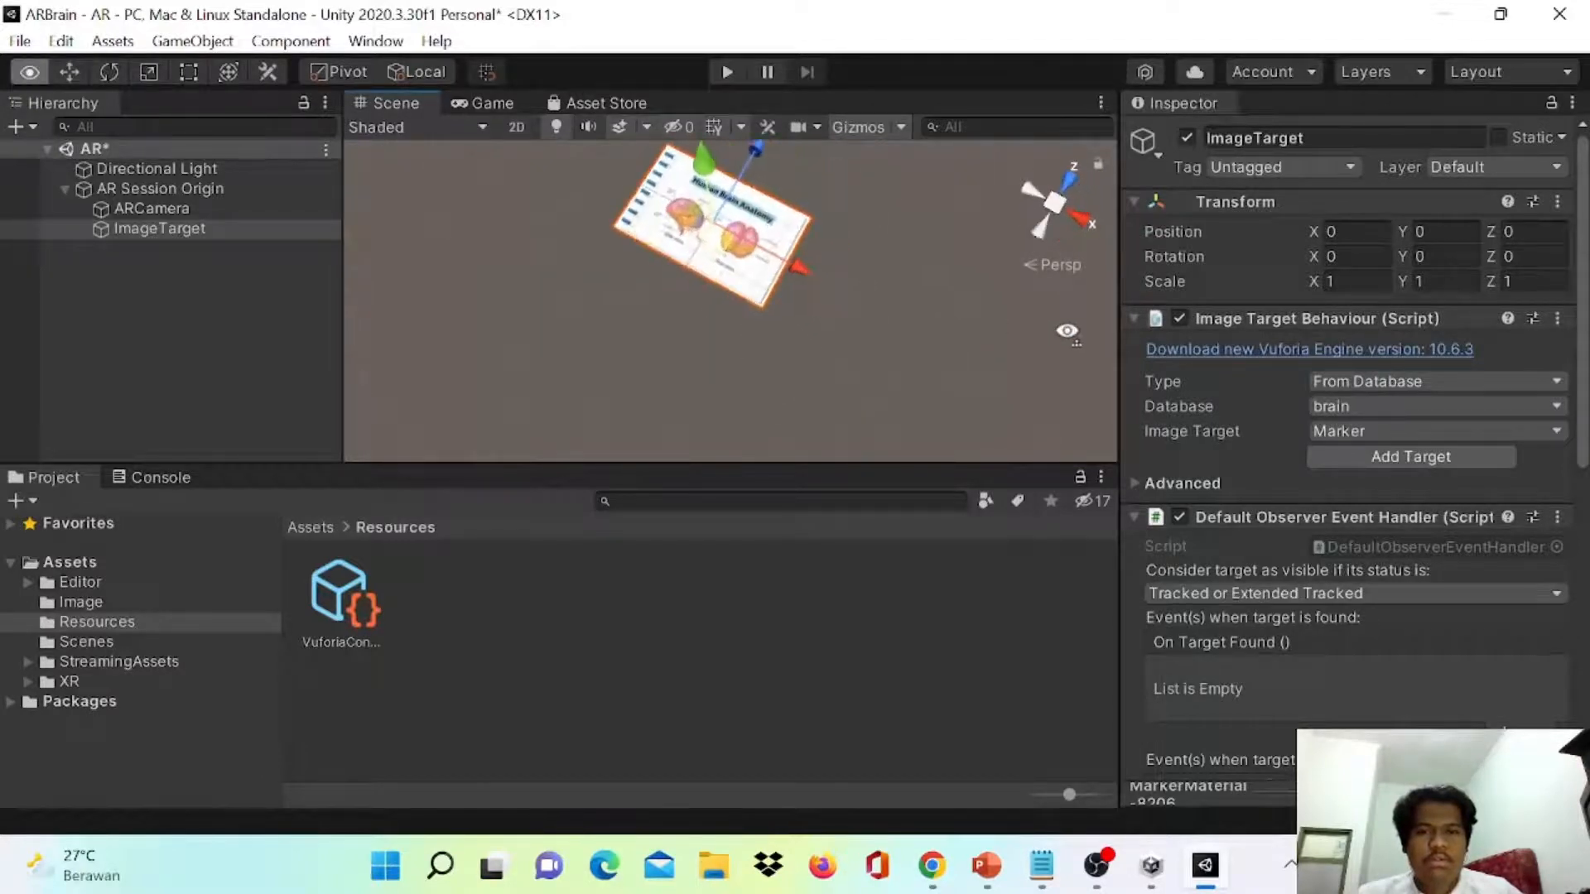
left_click_drag(749, 339, 948, 348, "alt")
scroll(708, 362, "up", 2)
middle_click_drag(695, 348, 1004, 418)
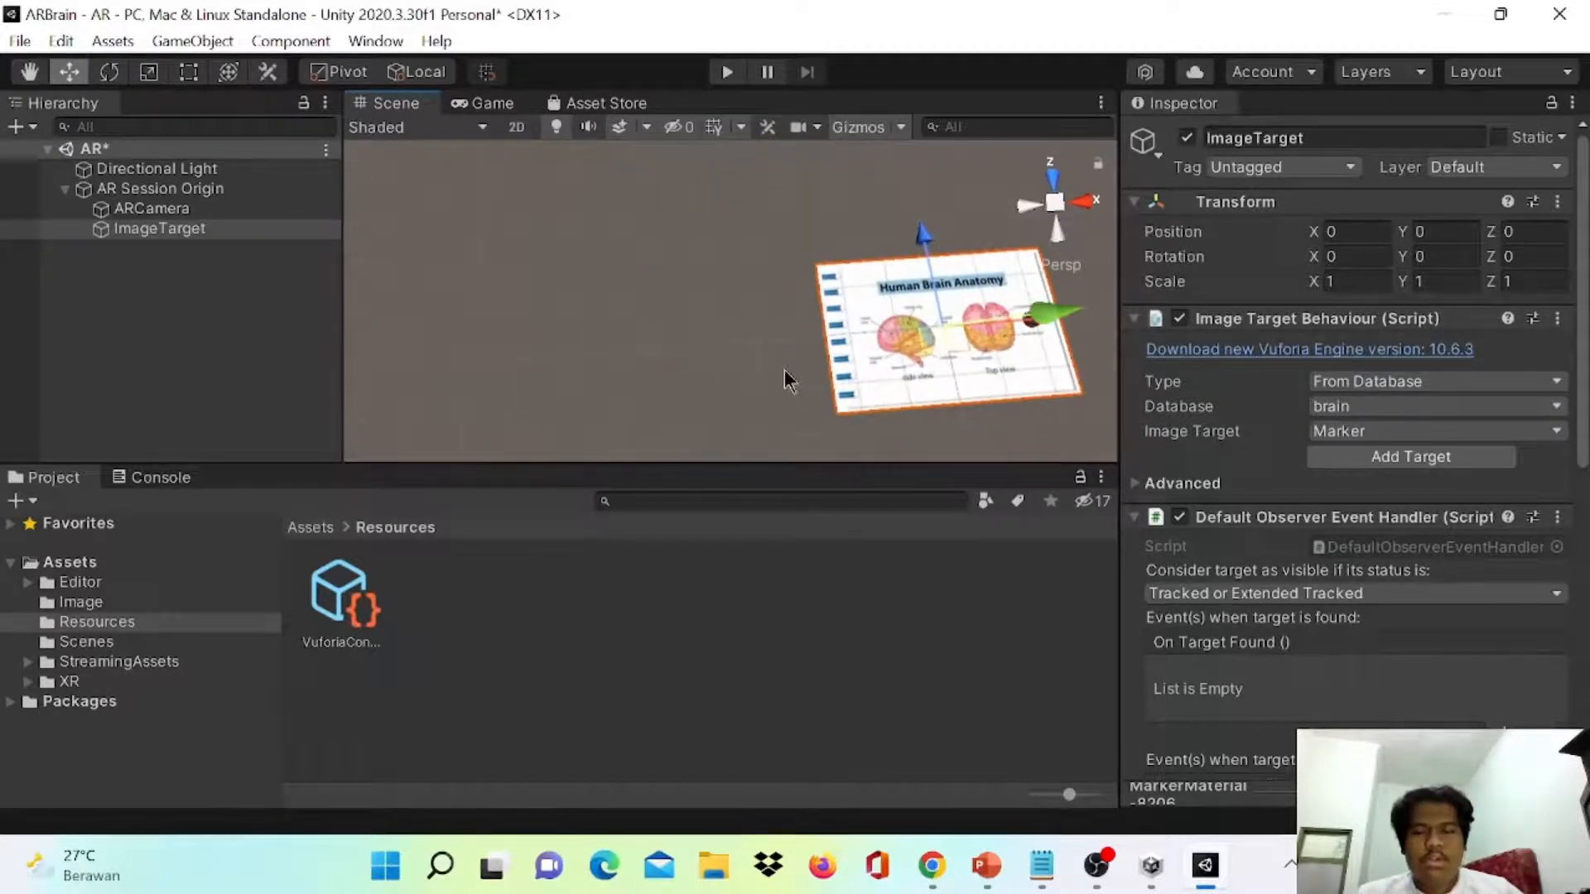
middle_click_drag(842, 376, 671, 362)
scroll(730, 365, "up", 6)
scroll(730, 364, "down", 2)
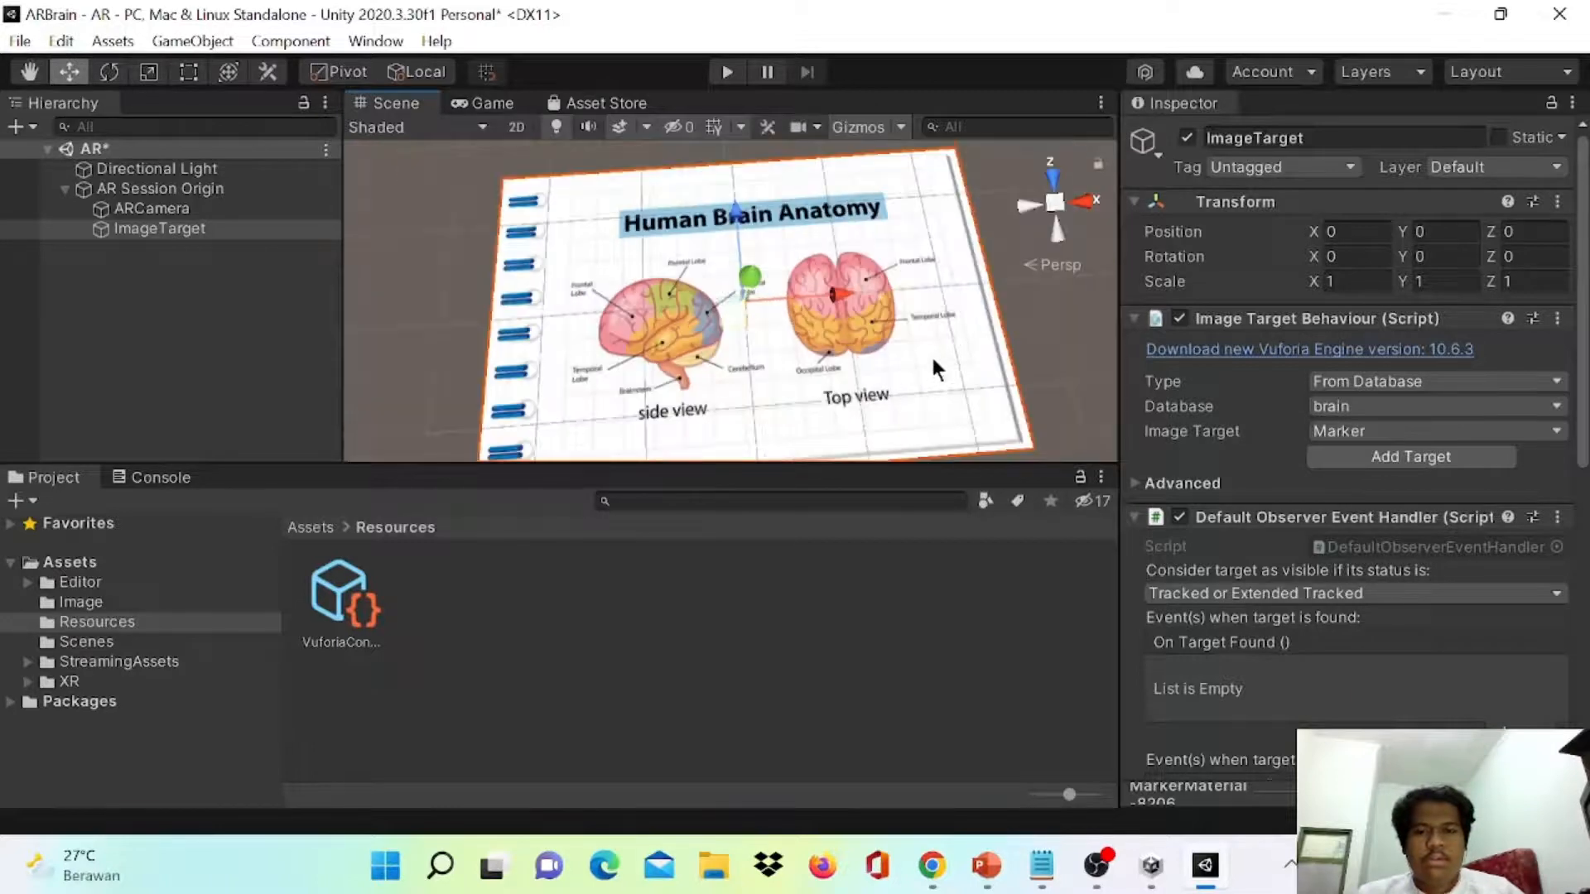
scroll(934, 357, "down", 3)
left_click_drag(995, 340, 962, 340, "alt")
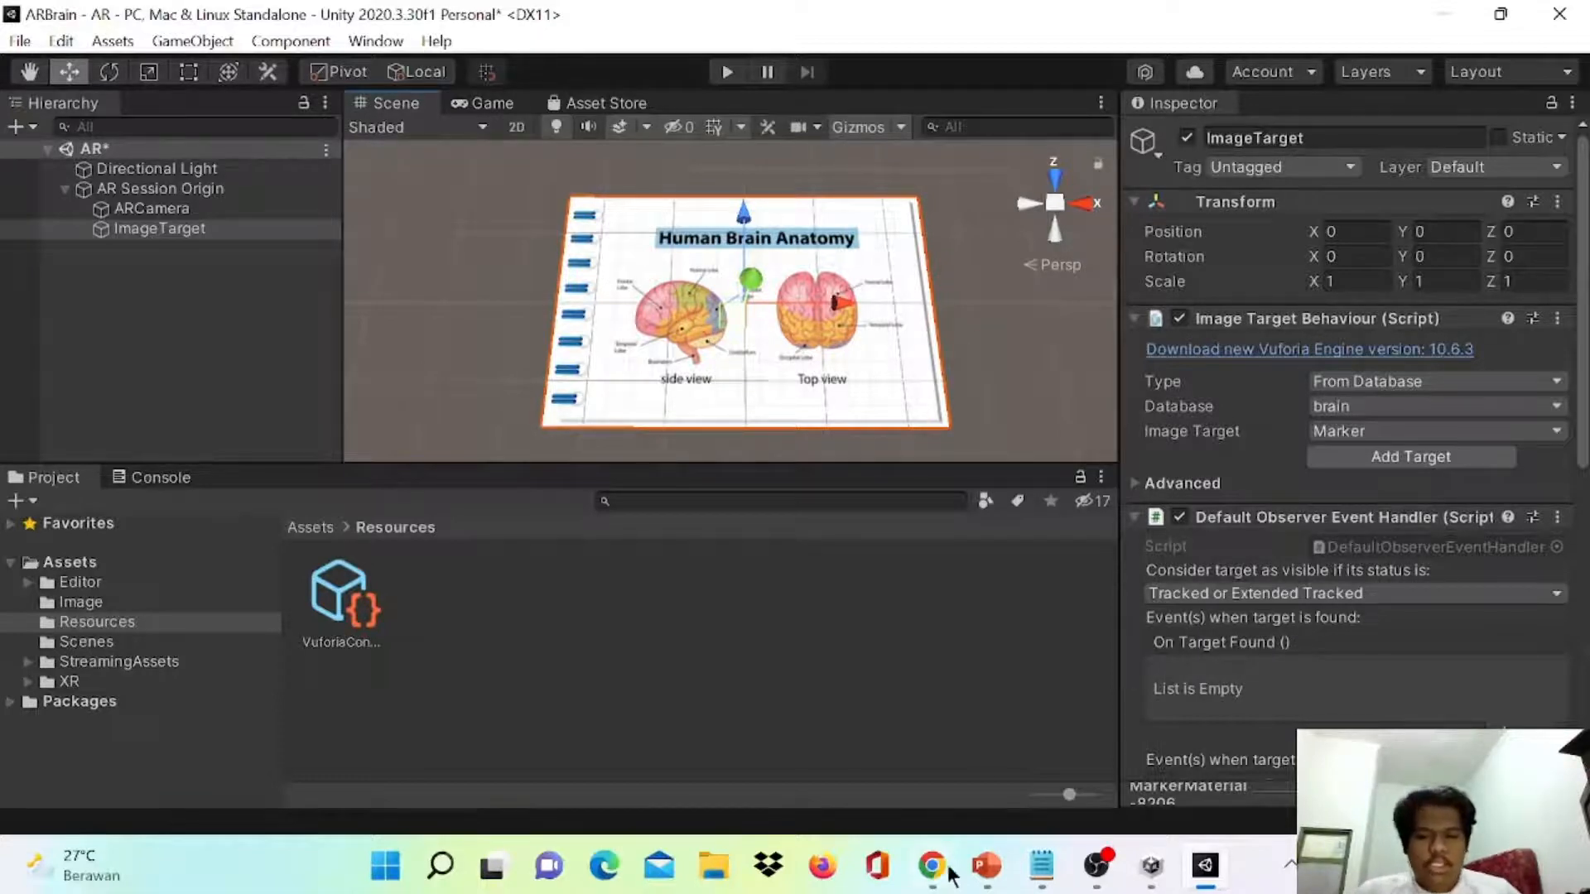
- Switch to Chrome, view the BRAIN_TEXTURE_FREE model page on TurboSquid, and return to Unity
mouse_move(931, 865)
left_click(853, 765)
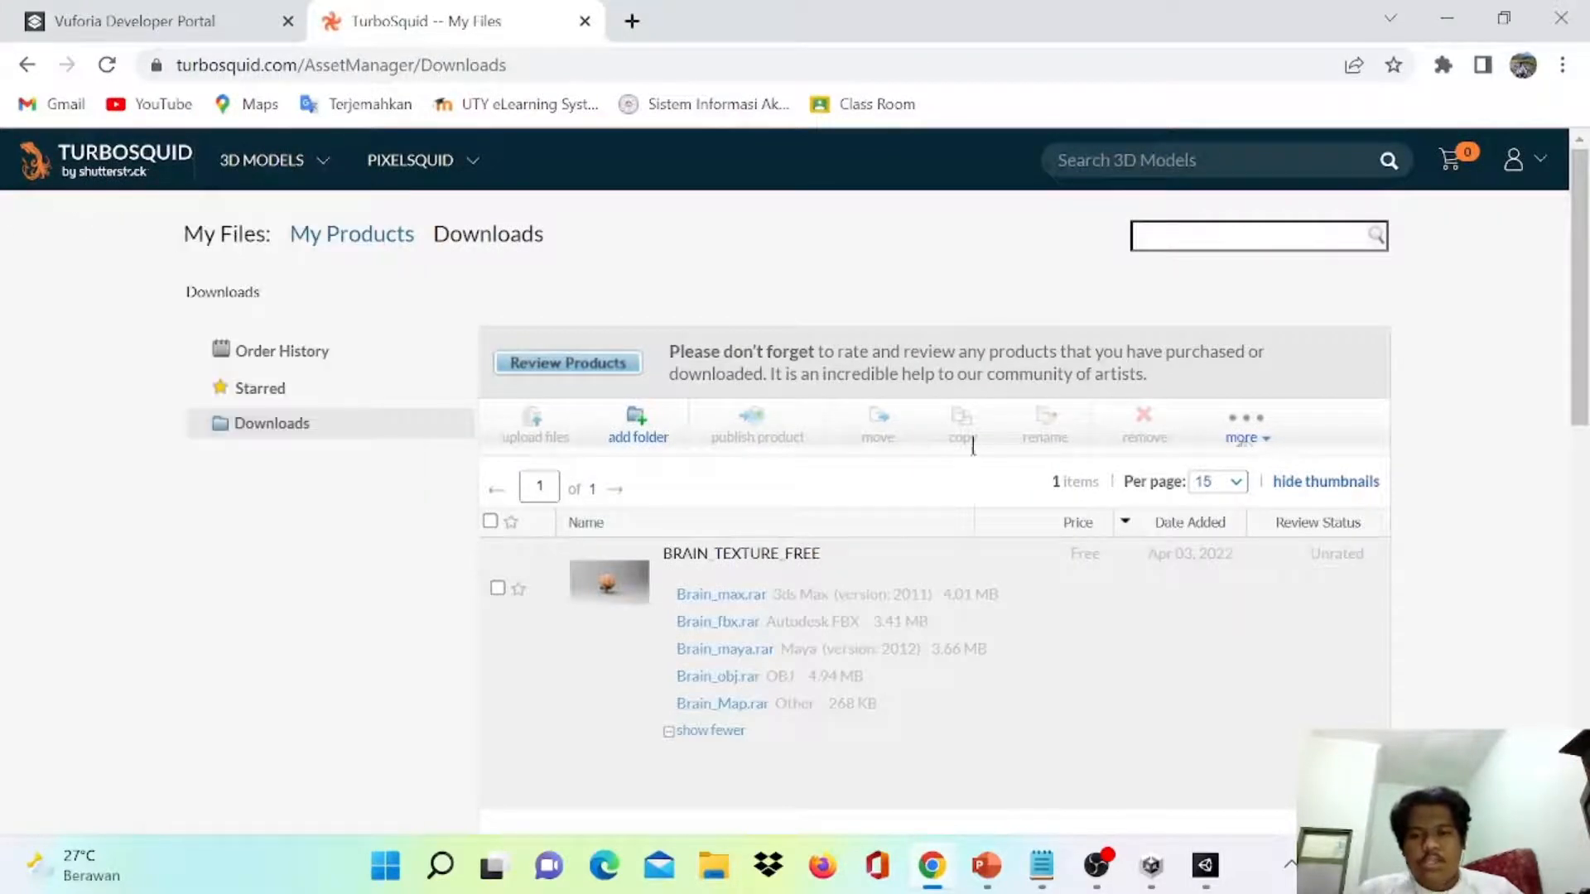
left_click(783, 578)
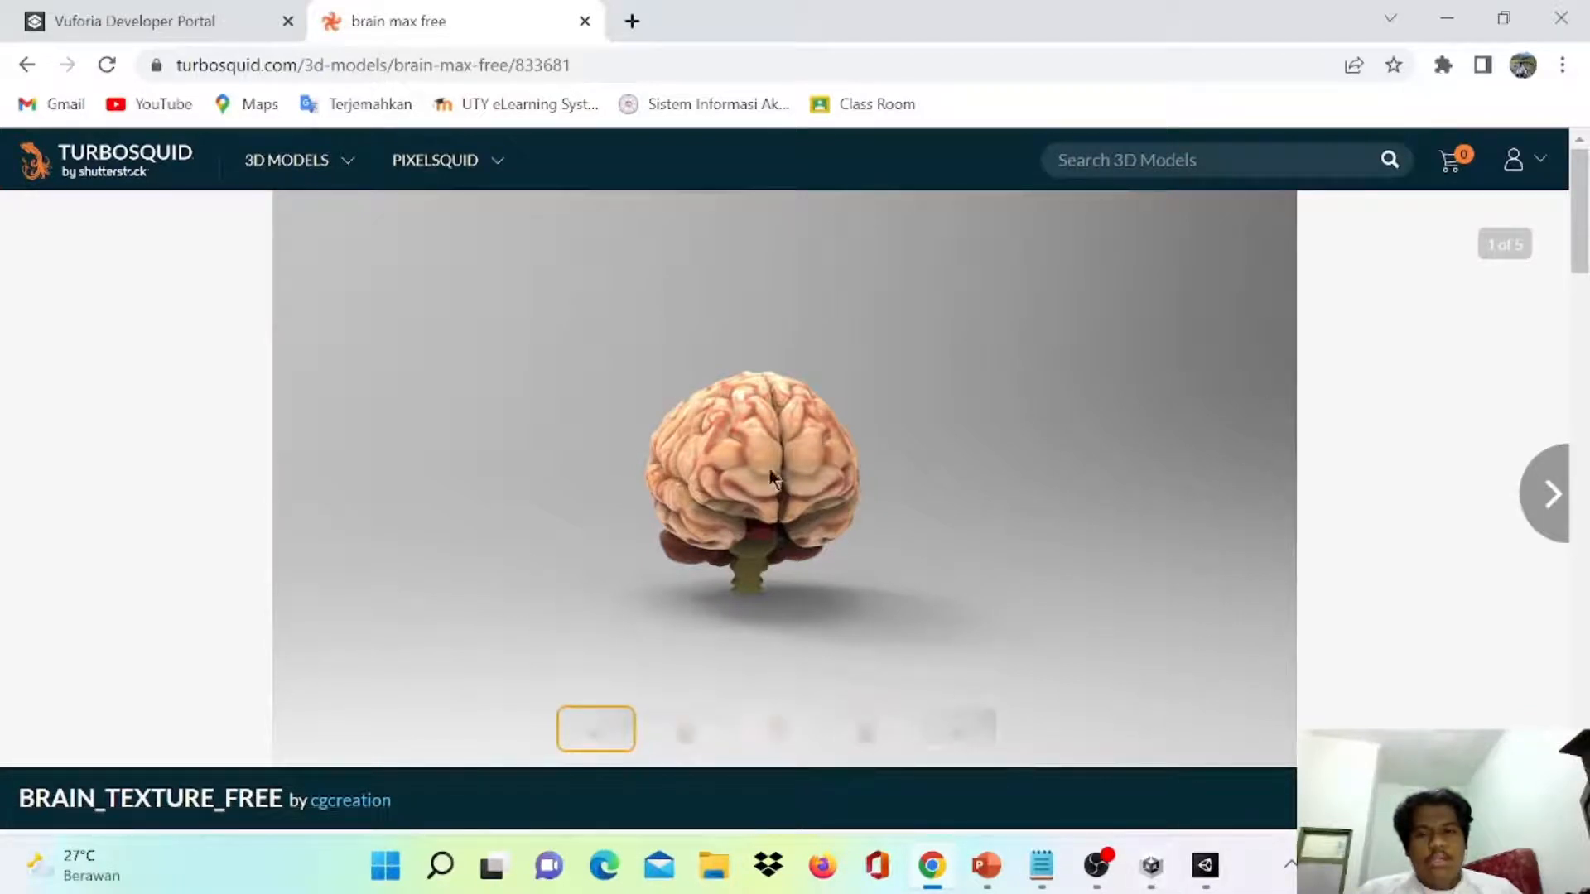
left_click(1149, 871)
left_click(1205, 879)
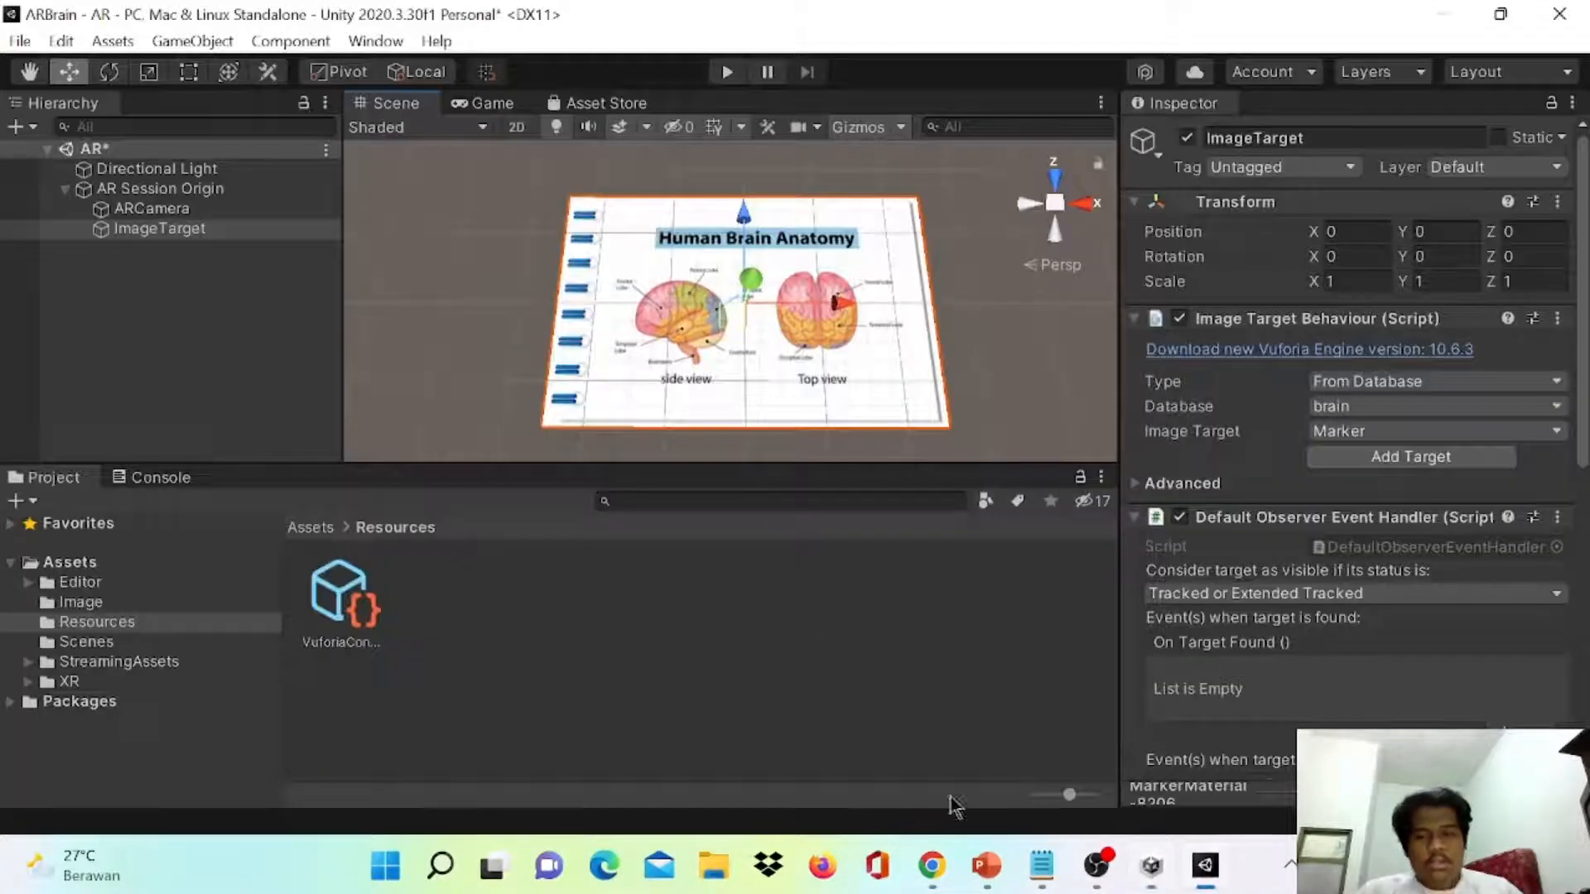
- Create a folder named Prefabs inside Assets
left_click(83, 567)
right_click(83, 571)
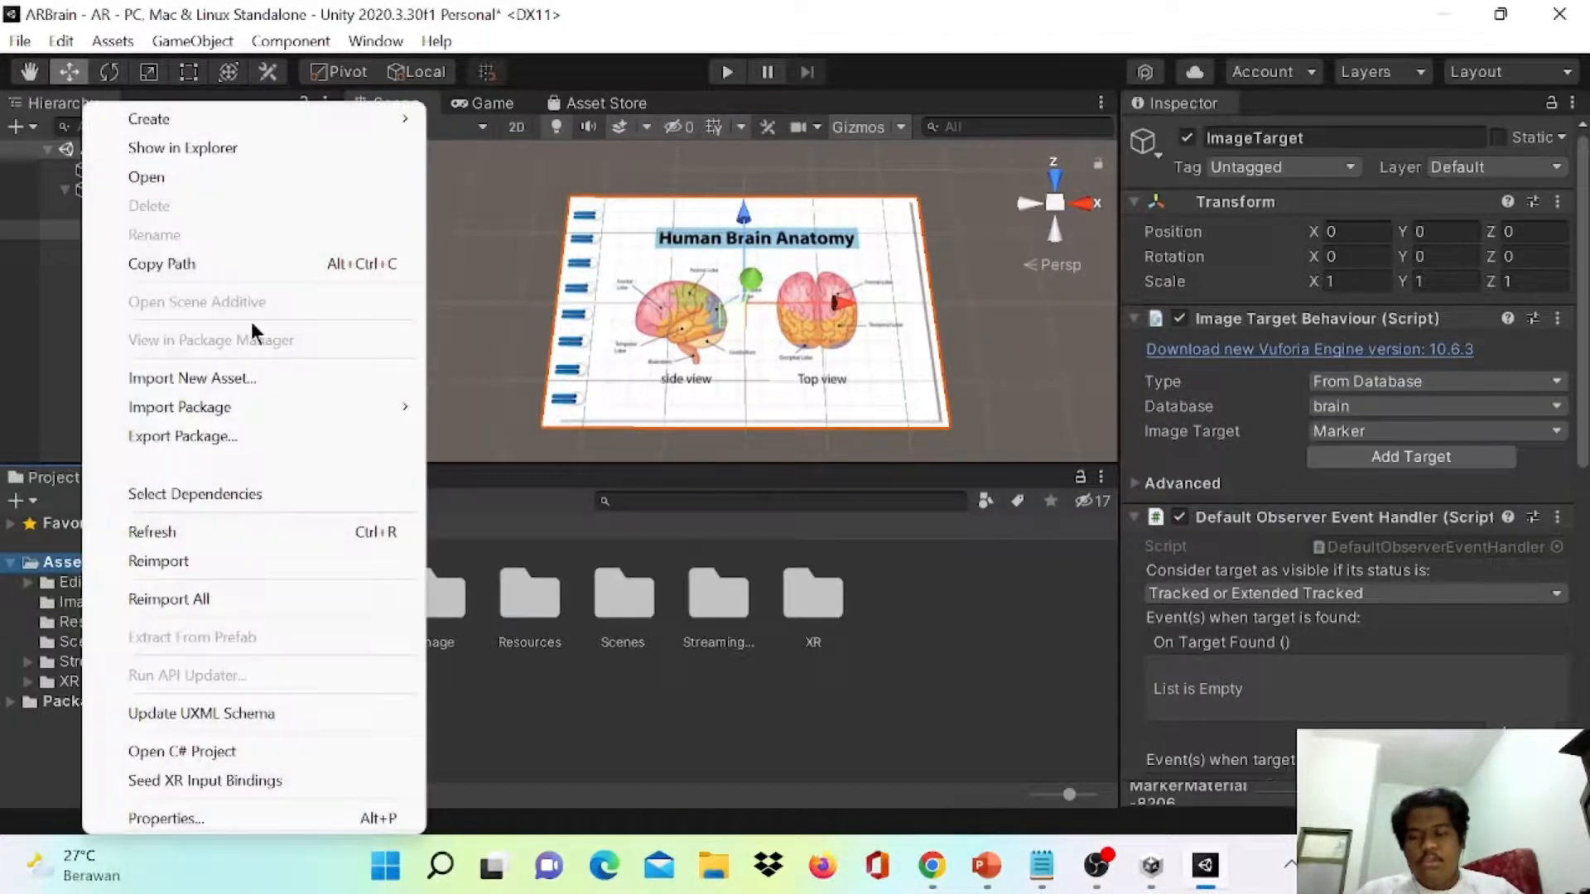
mouse_move(364, 116)
left_click(477, 52)
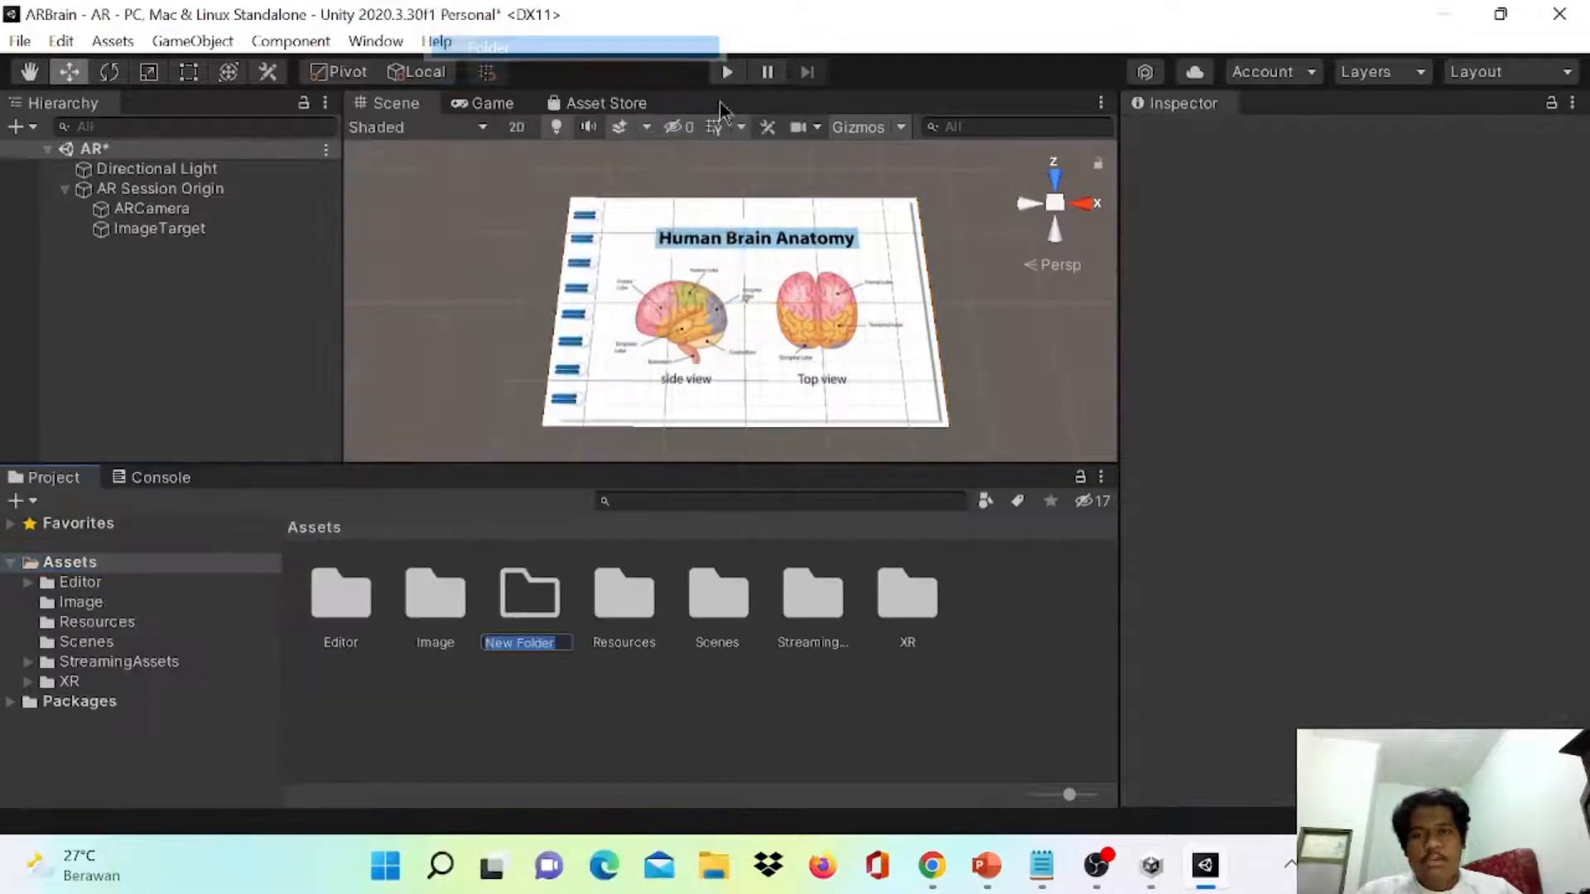
type("Prefabs")
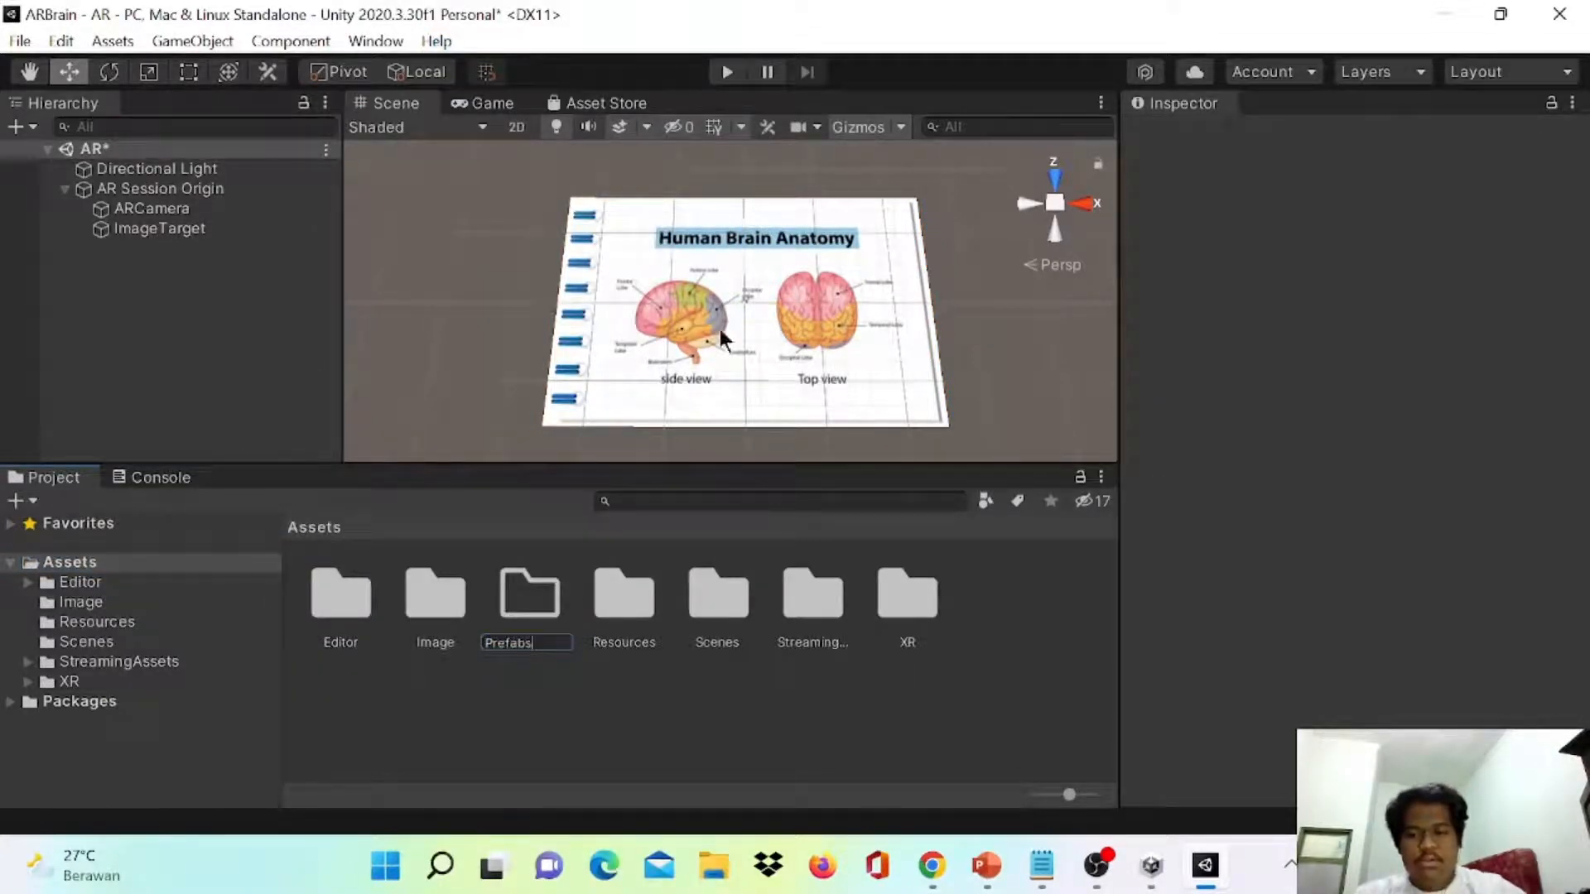
key("Return")
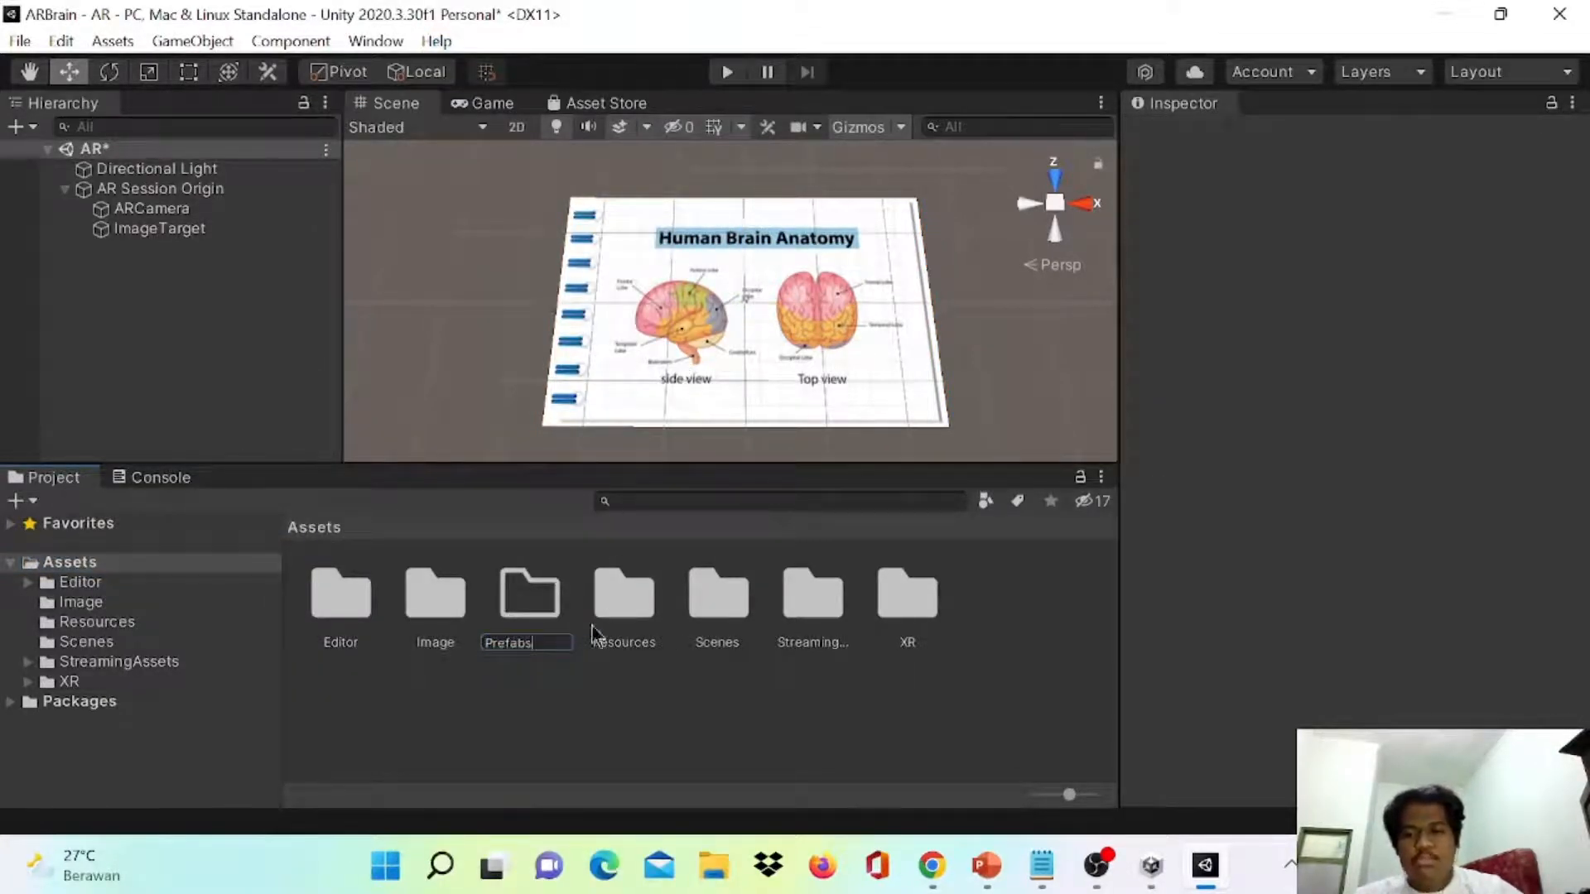
- Import both Brain_Model files and the brain_tex texture from the 3D Object Brain folder into the Prefabs folder
double_click(545, 603)
right_click(472, 613)
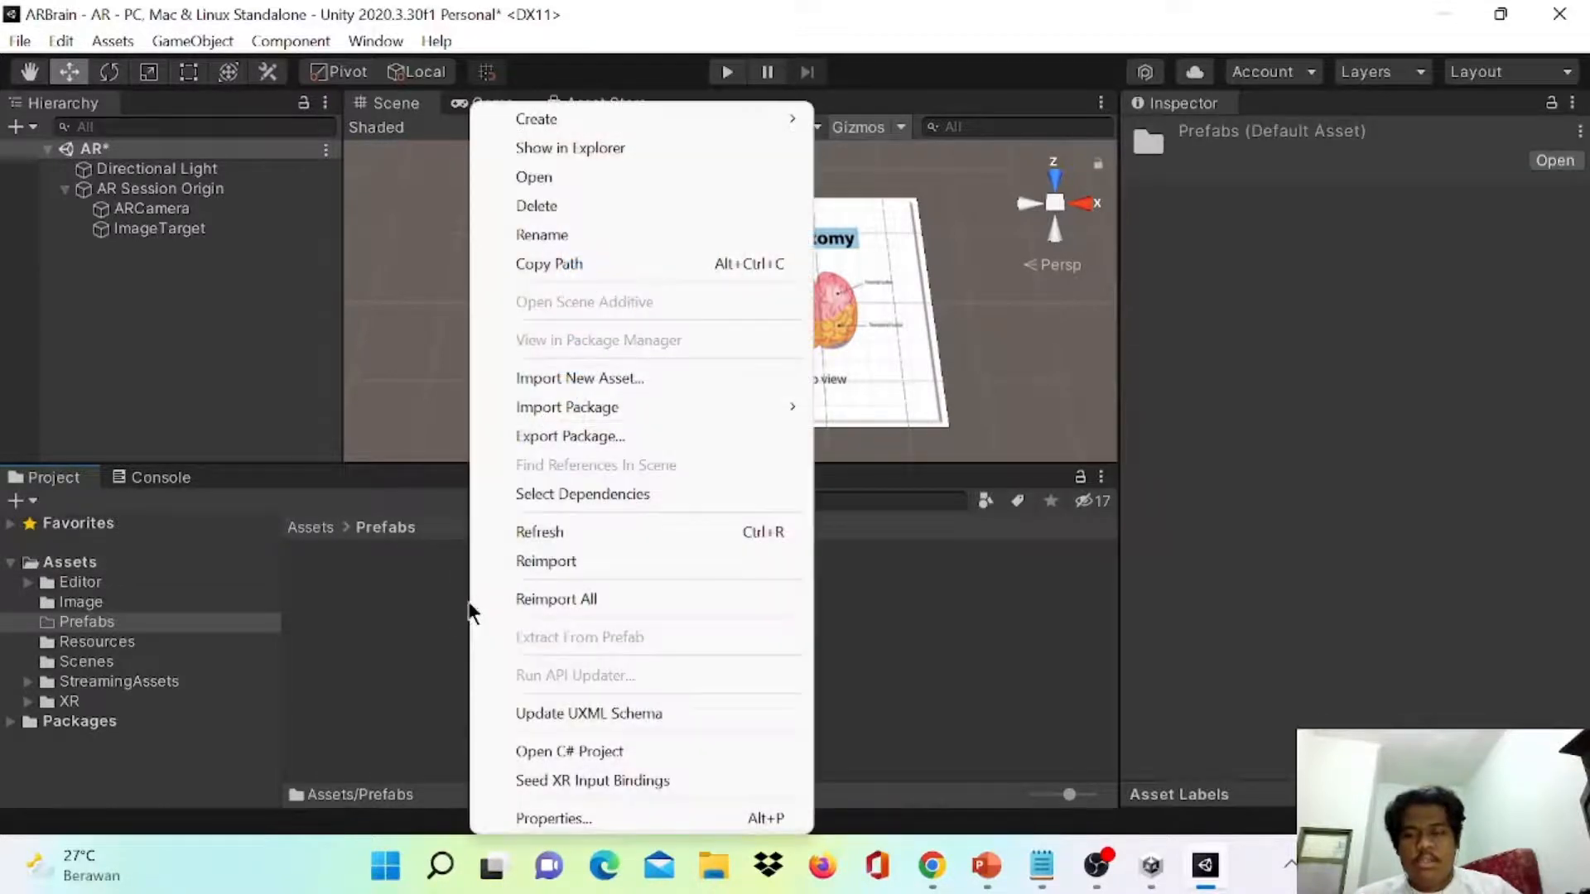
left_click(570, 379)
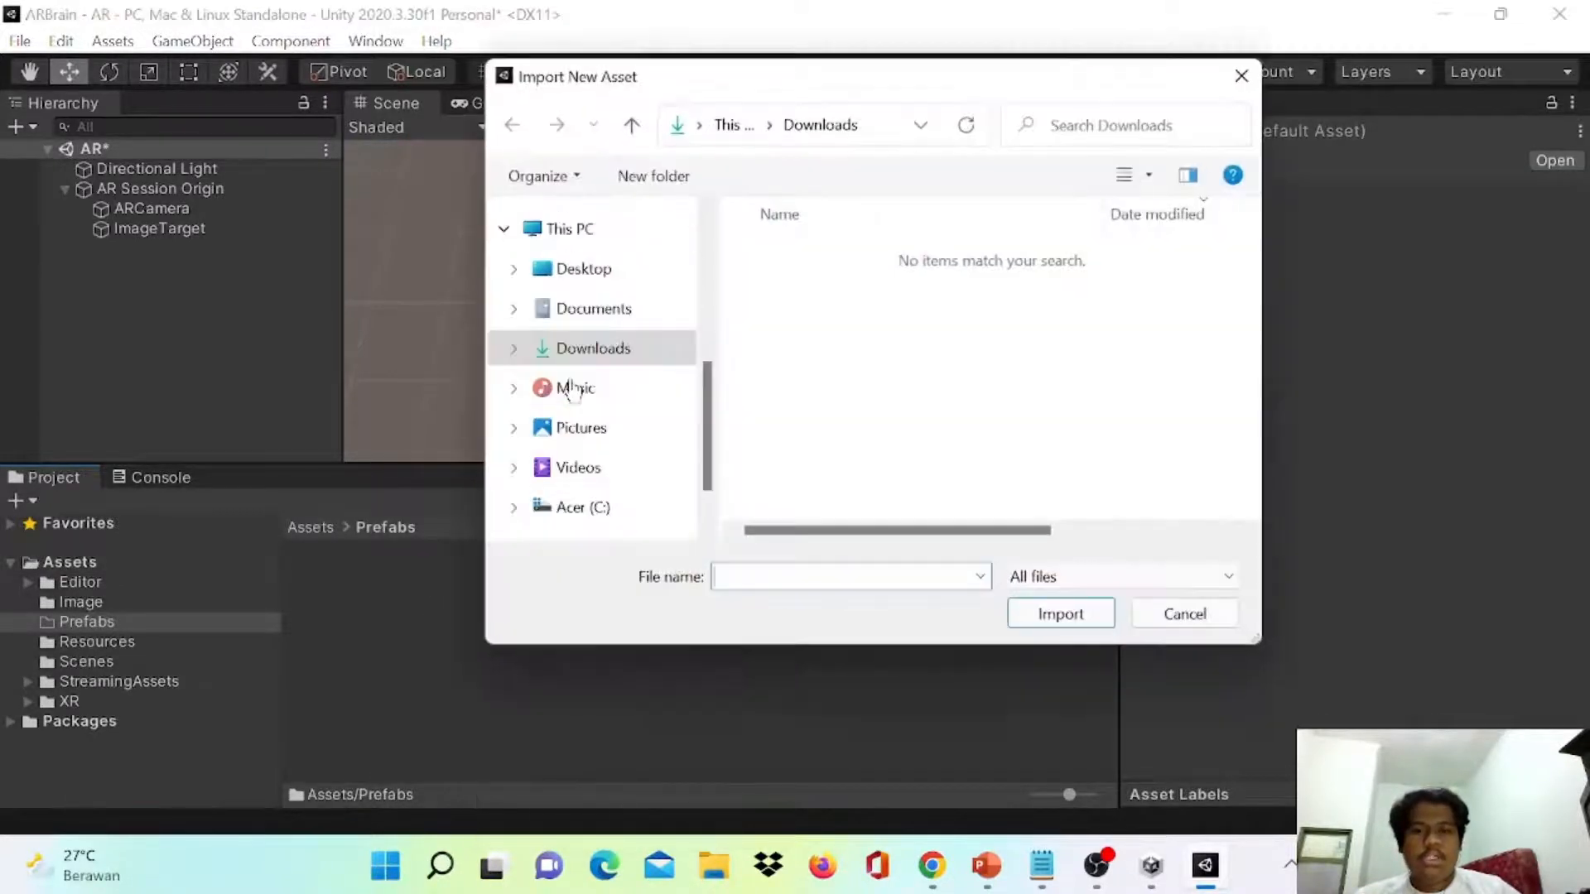
scroll(629, 409, "down", 2)
scroll(626, 364, "up", 4)
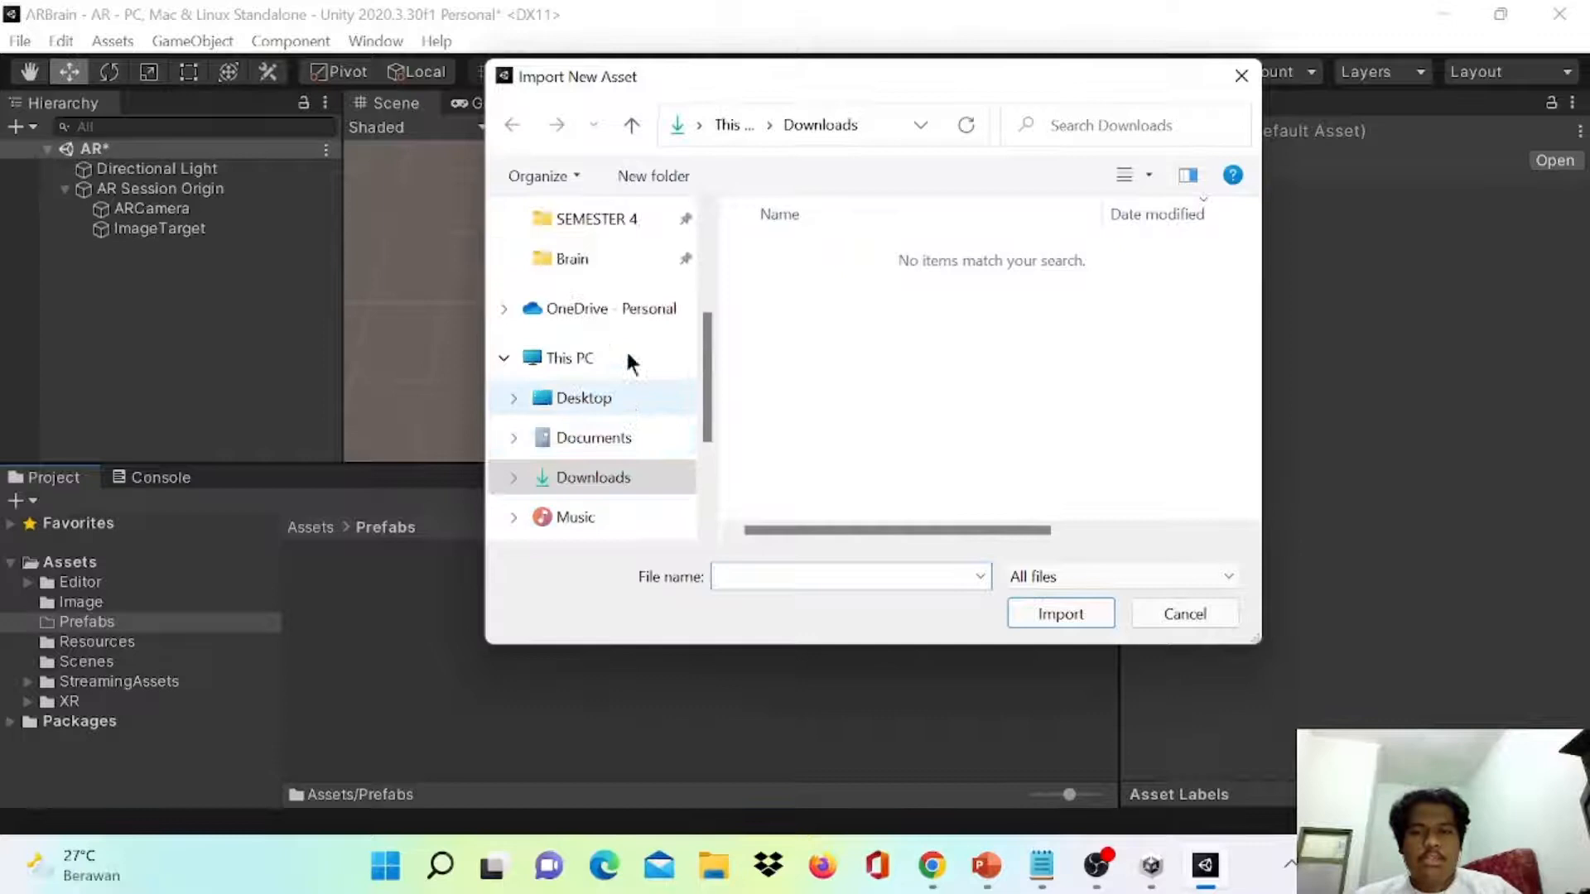
left_click(621, 258)
double_click(800, 263)
left_click(800, 259)
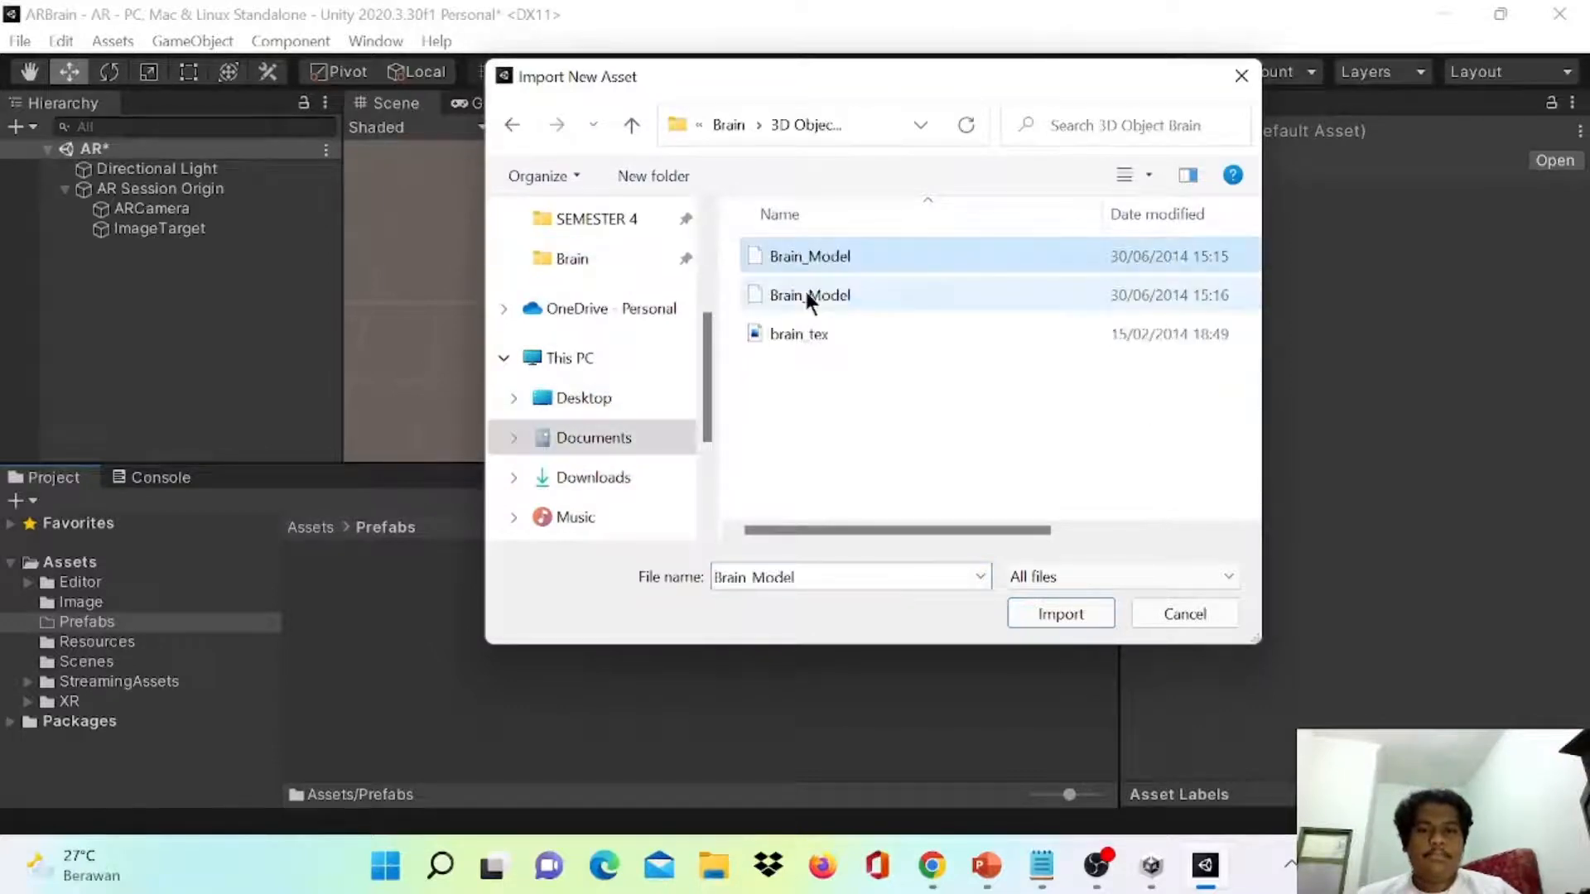
left_click(828, 333, "shift")
left_click(1060, 613)
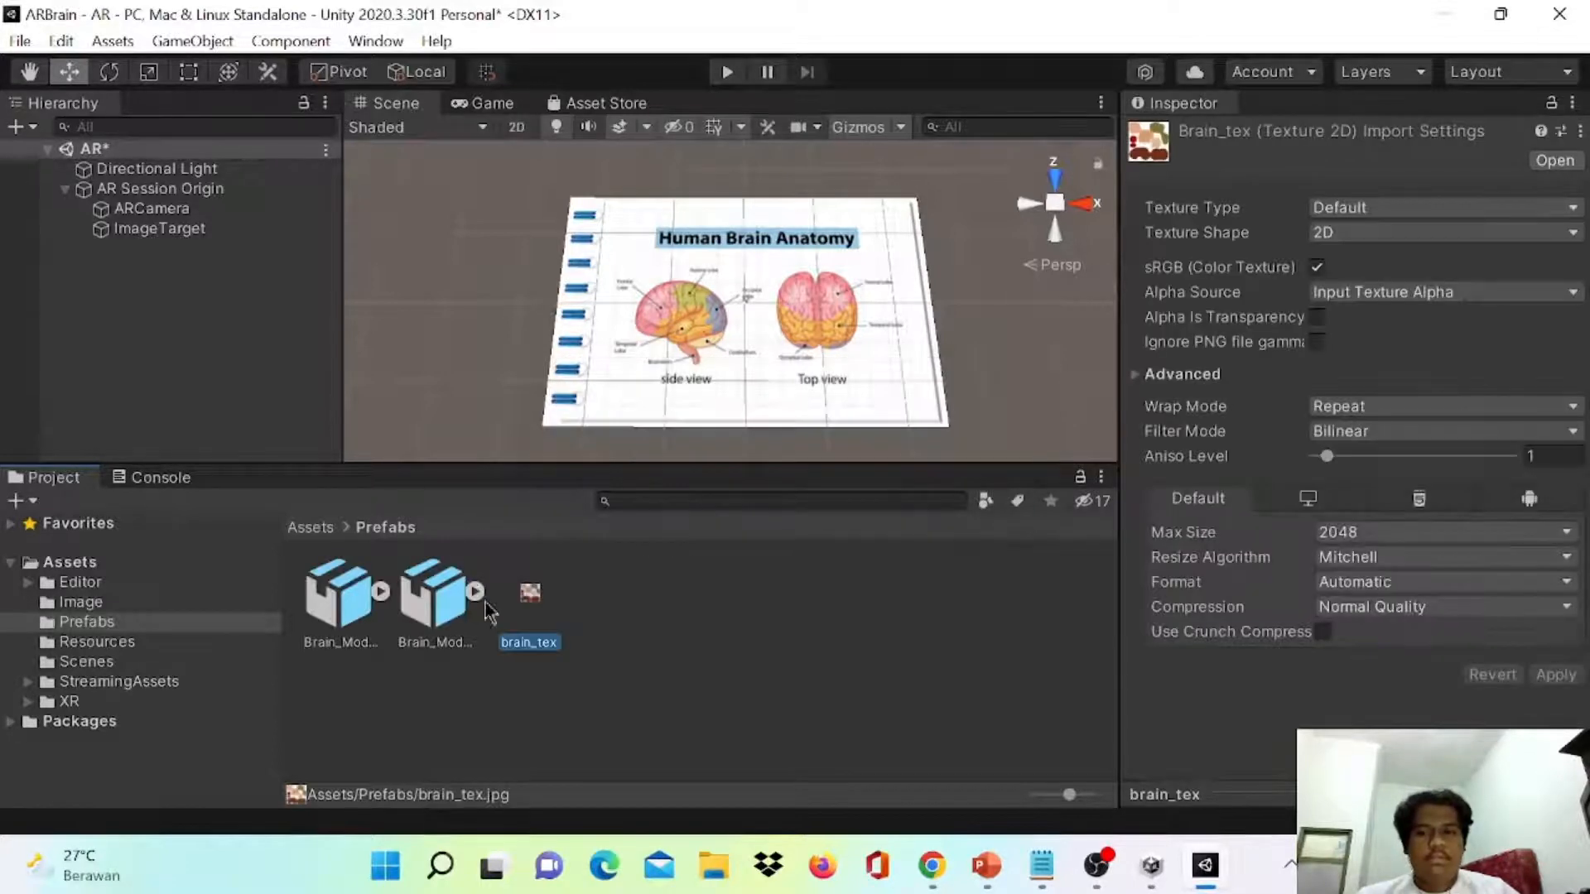
left_click(705, 641)
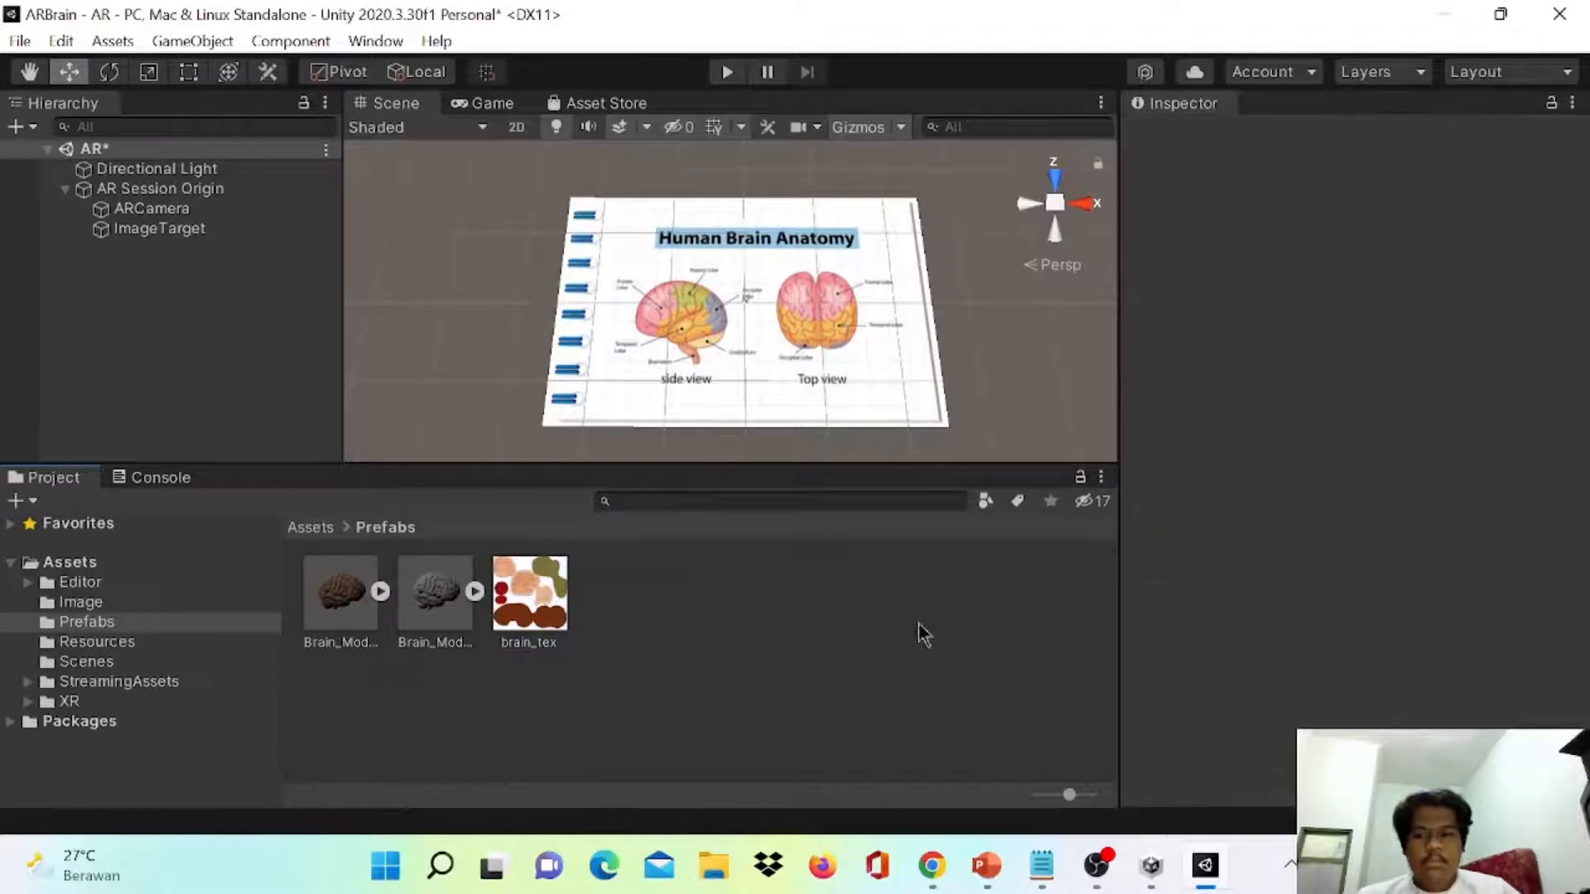
- Add Brain_Model.fbx to the scene as a child of ImageTarget and set its scale to 1000 on X, Y and Z
left_click(334, 642)
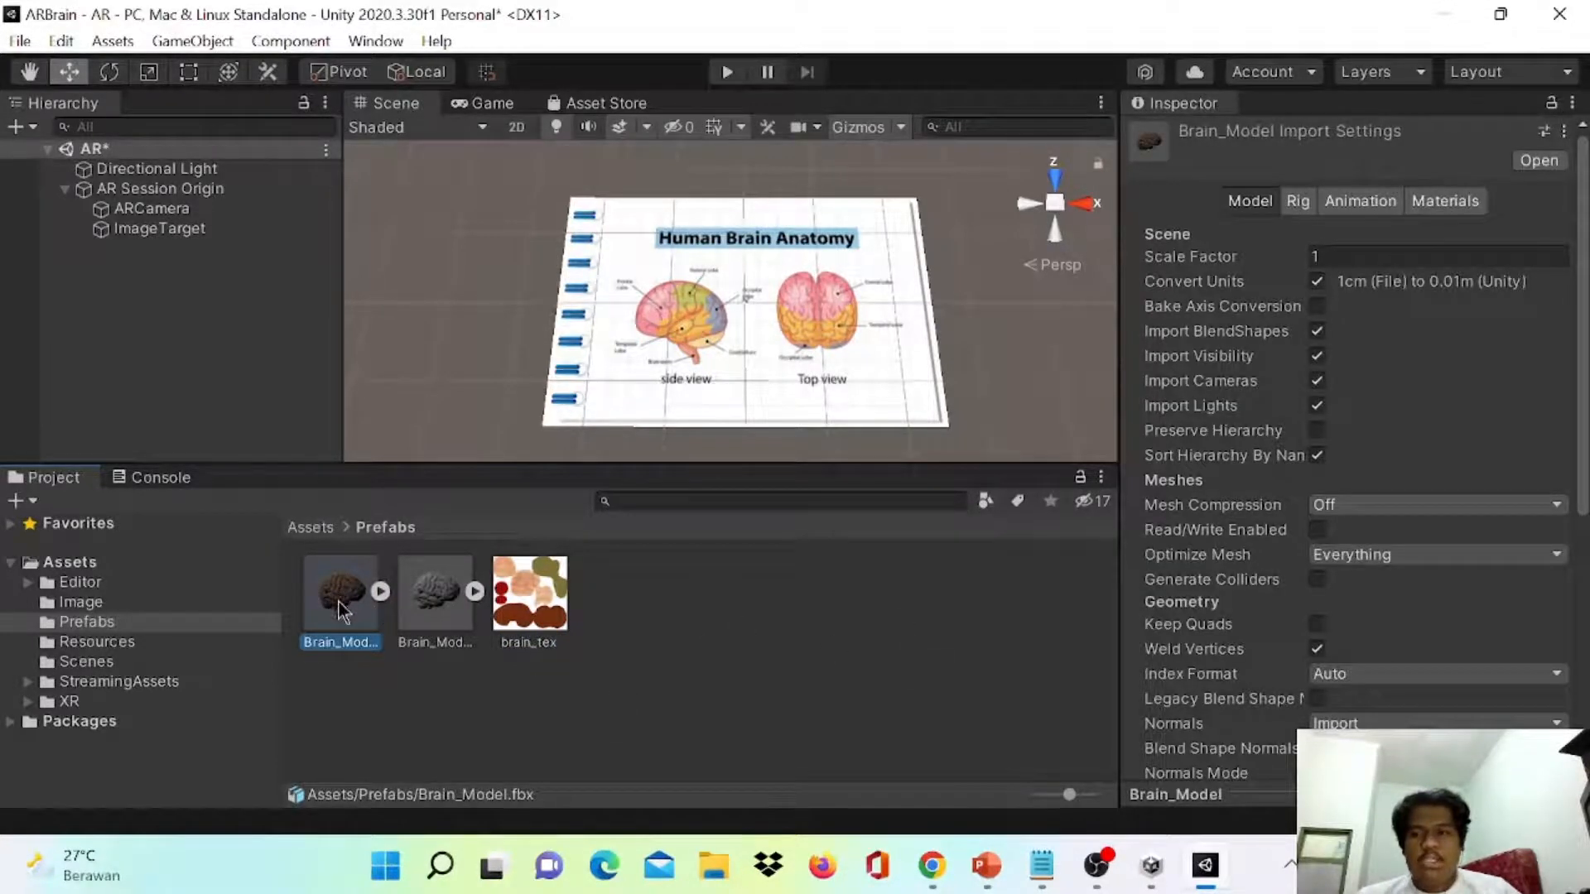
left_click_drag(340, 615, 195, 231)
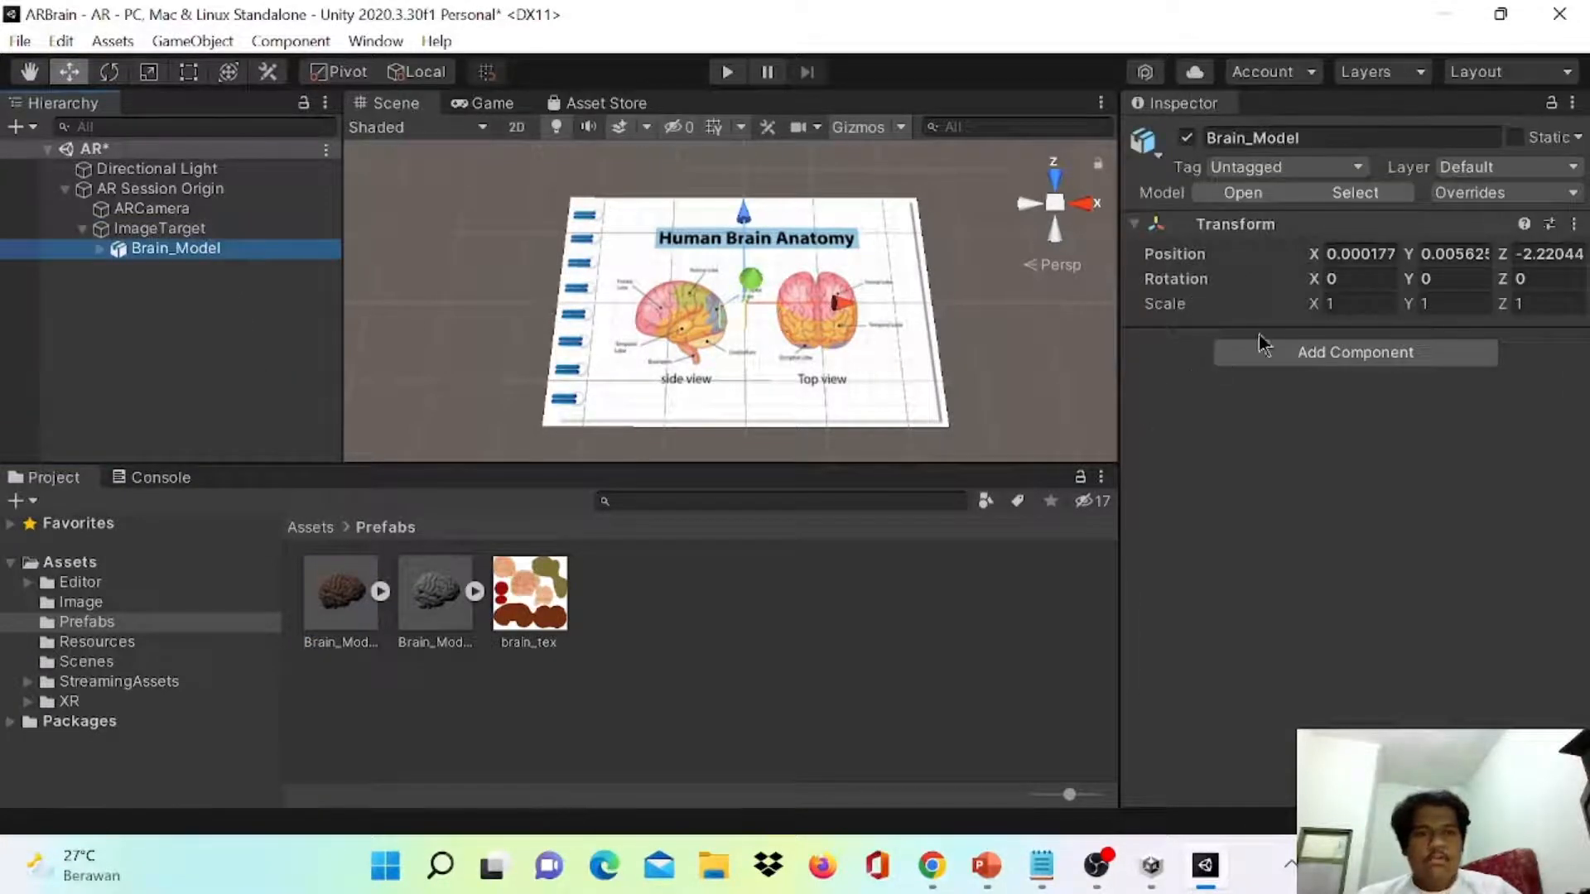
left_click(1351, 300)
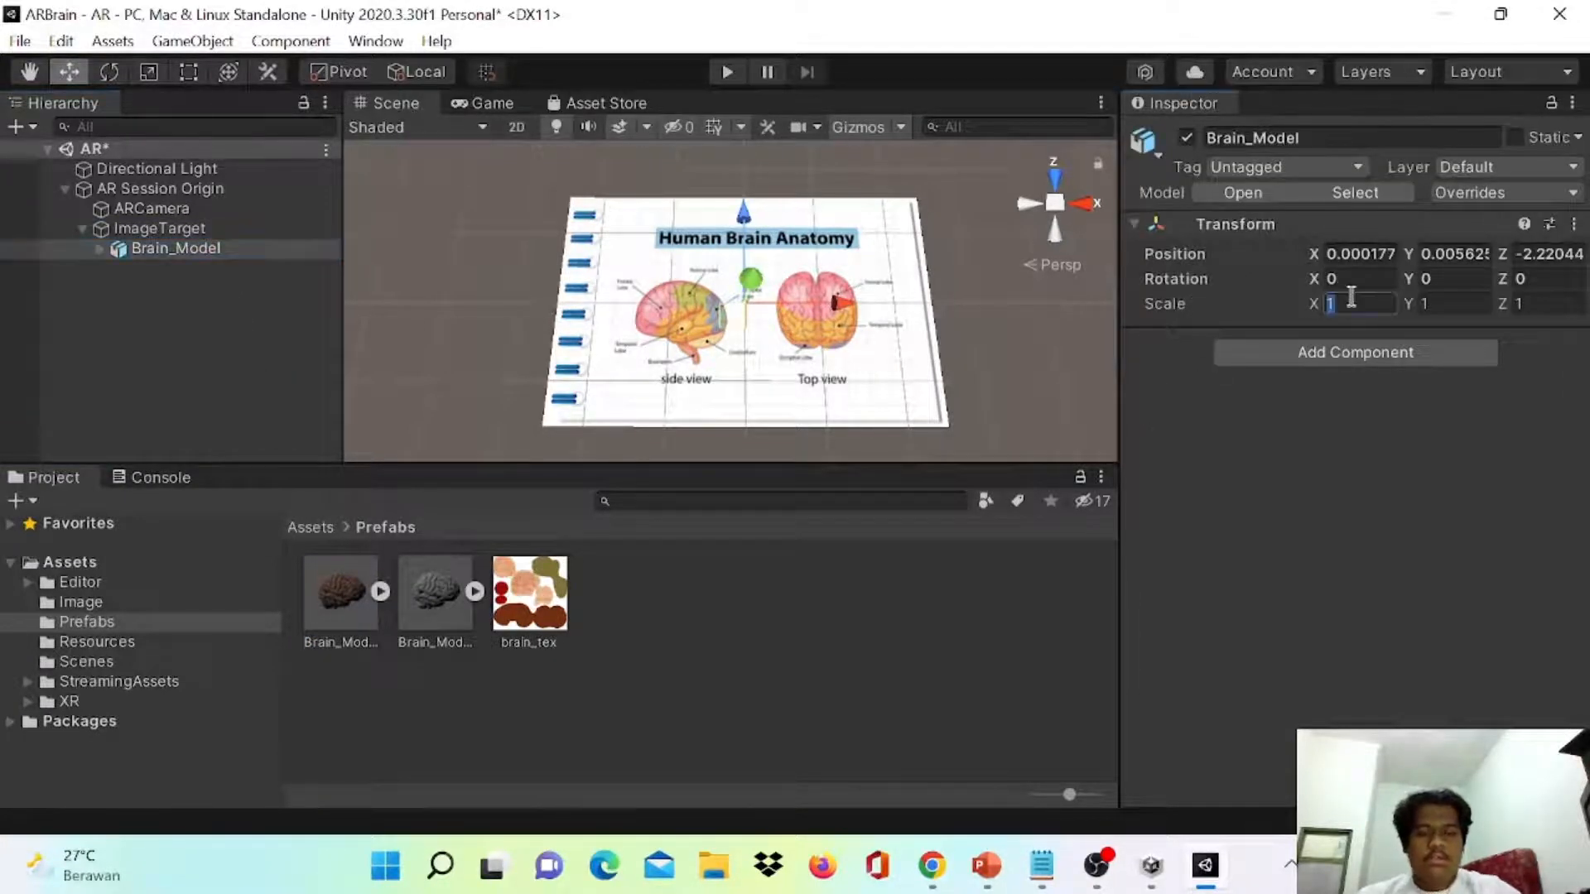
type("1000")
left_click(1457, 301)
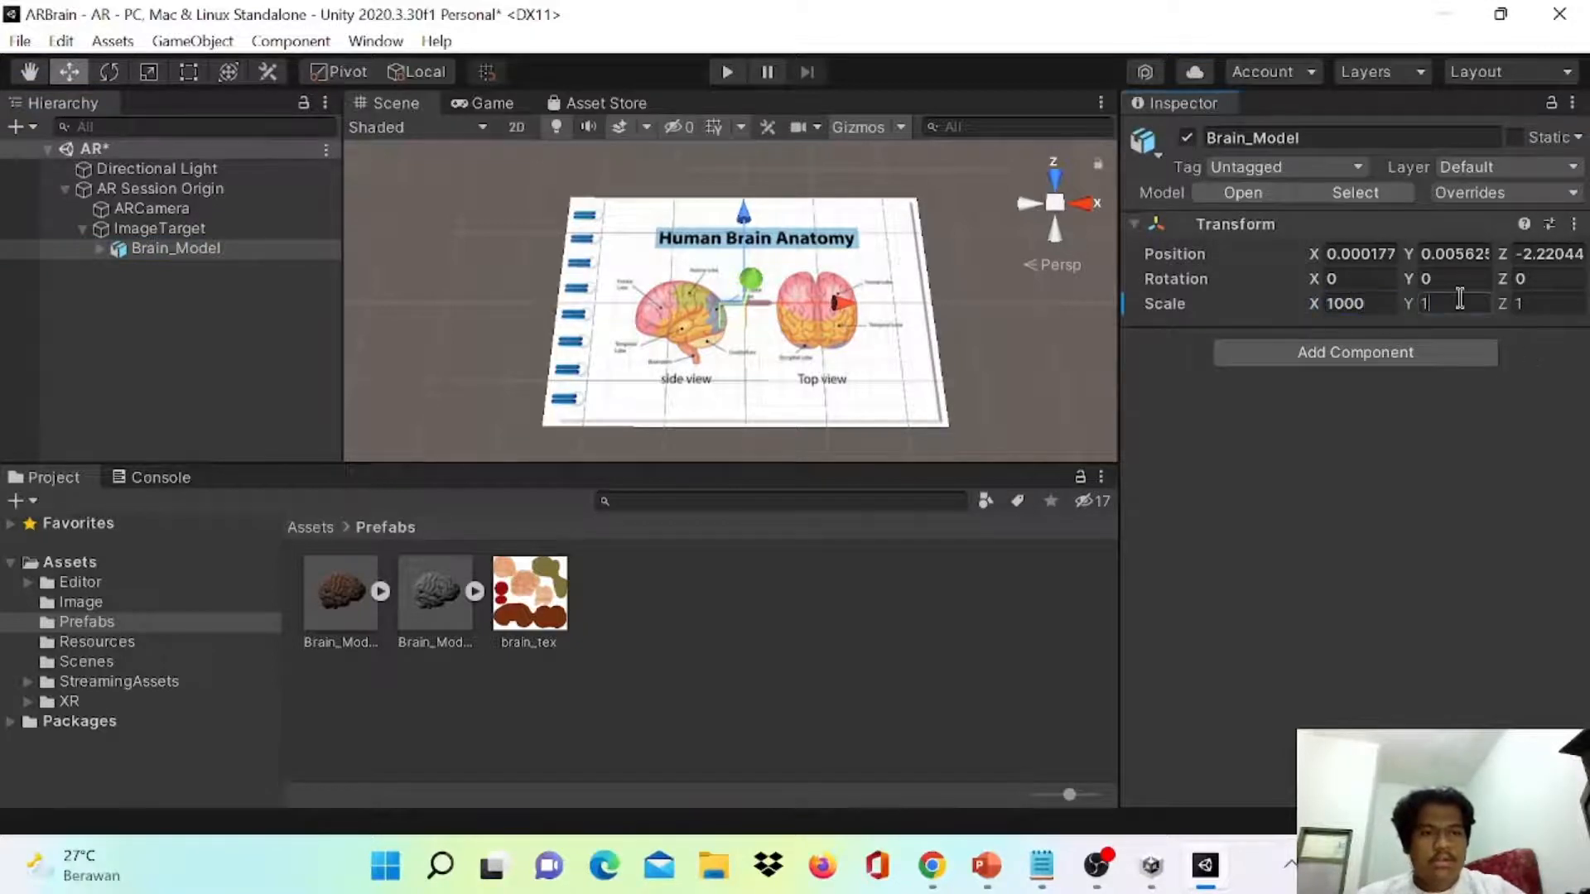
type("000")
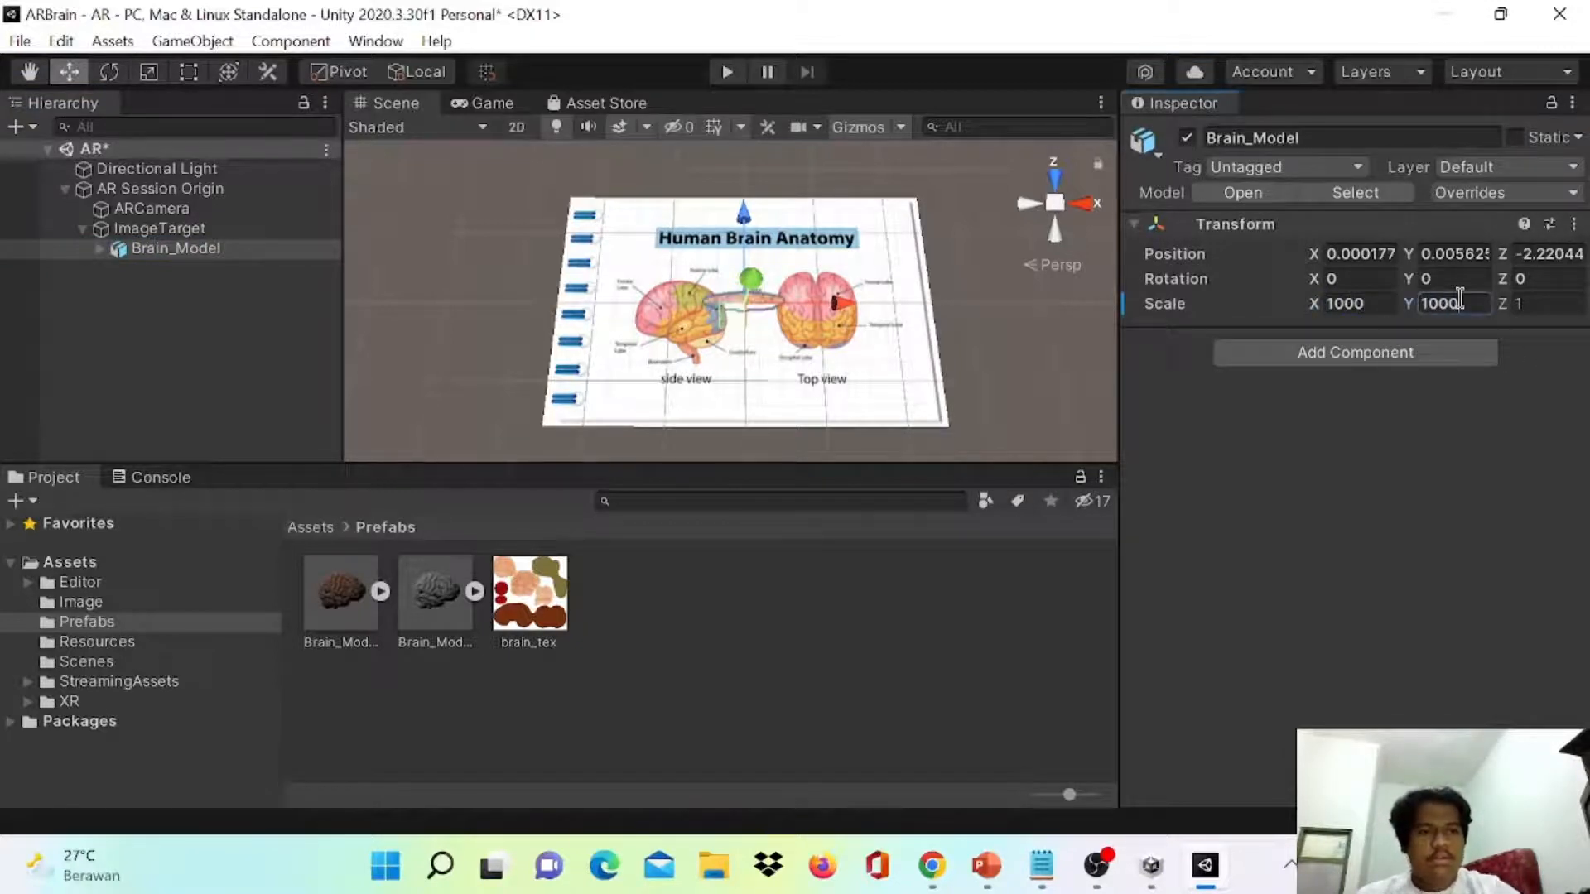
left_click(1530, 306)
type("1000")
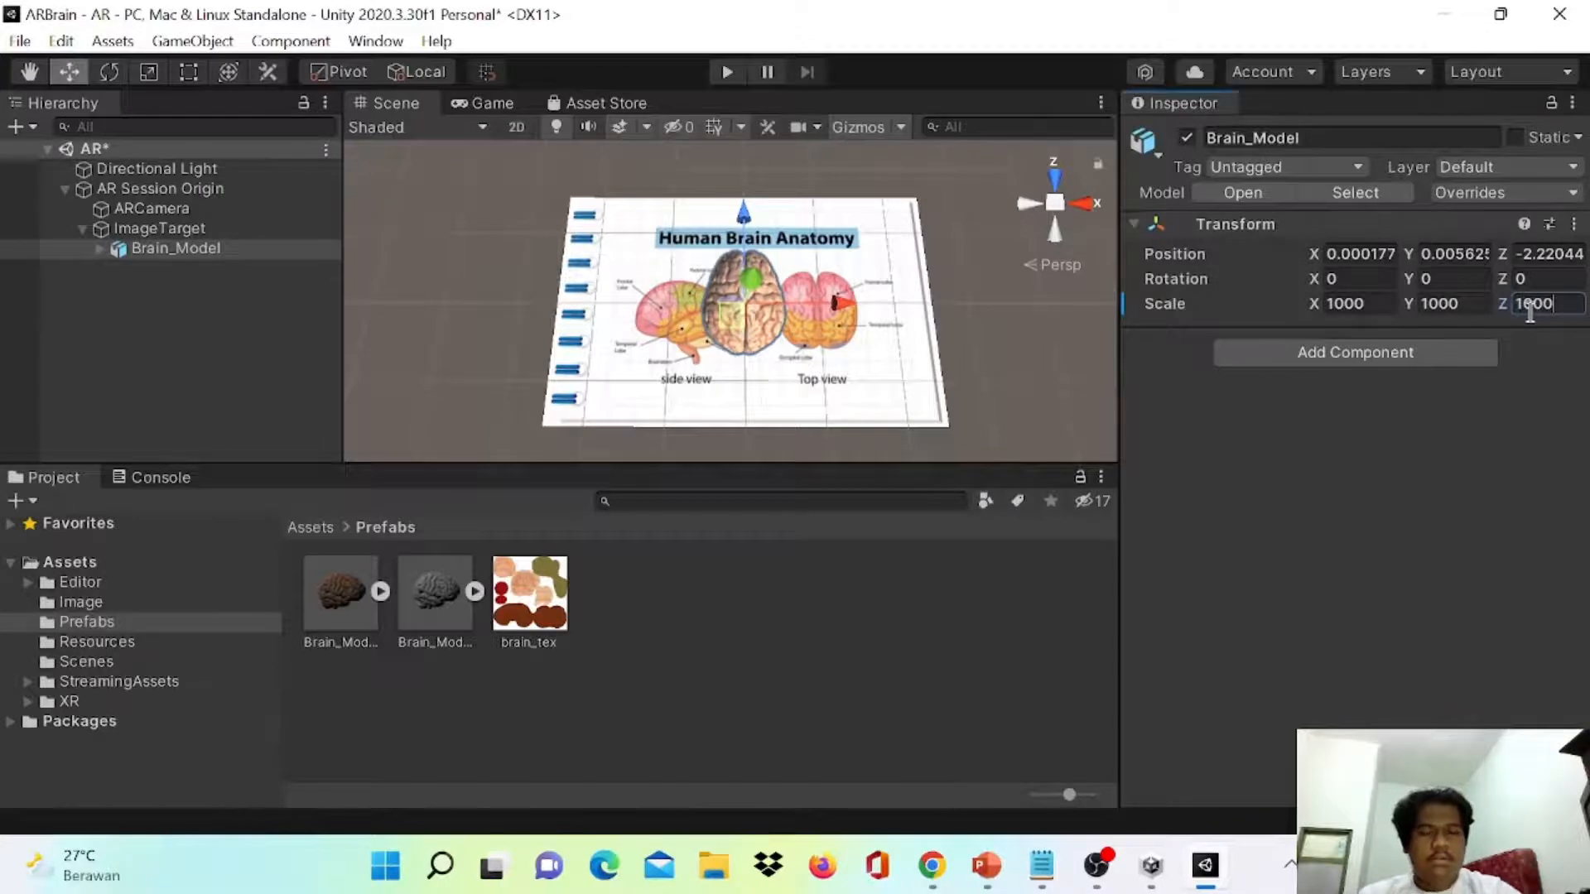
- Move Brain_Model along the X axis to about 10, over the marker's Top view drawing, and keep it selected
scroll(894, 344, "up", 5)
scroll(891, 327, "down", 3)
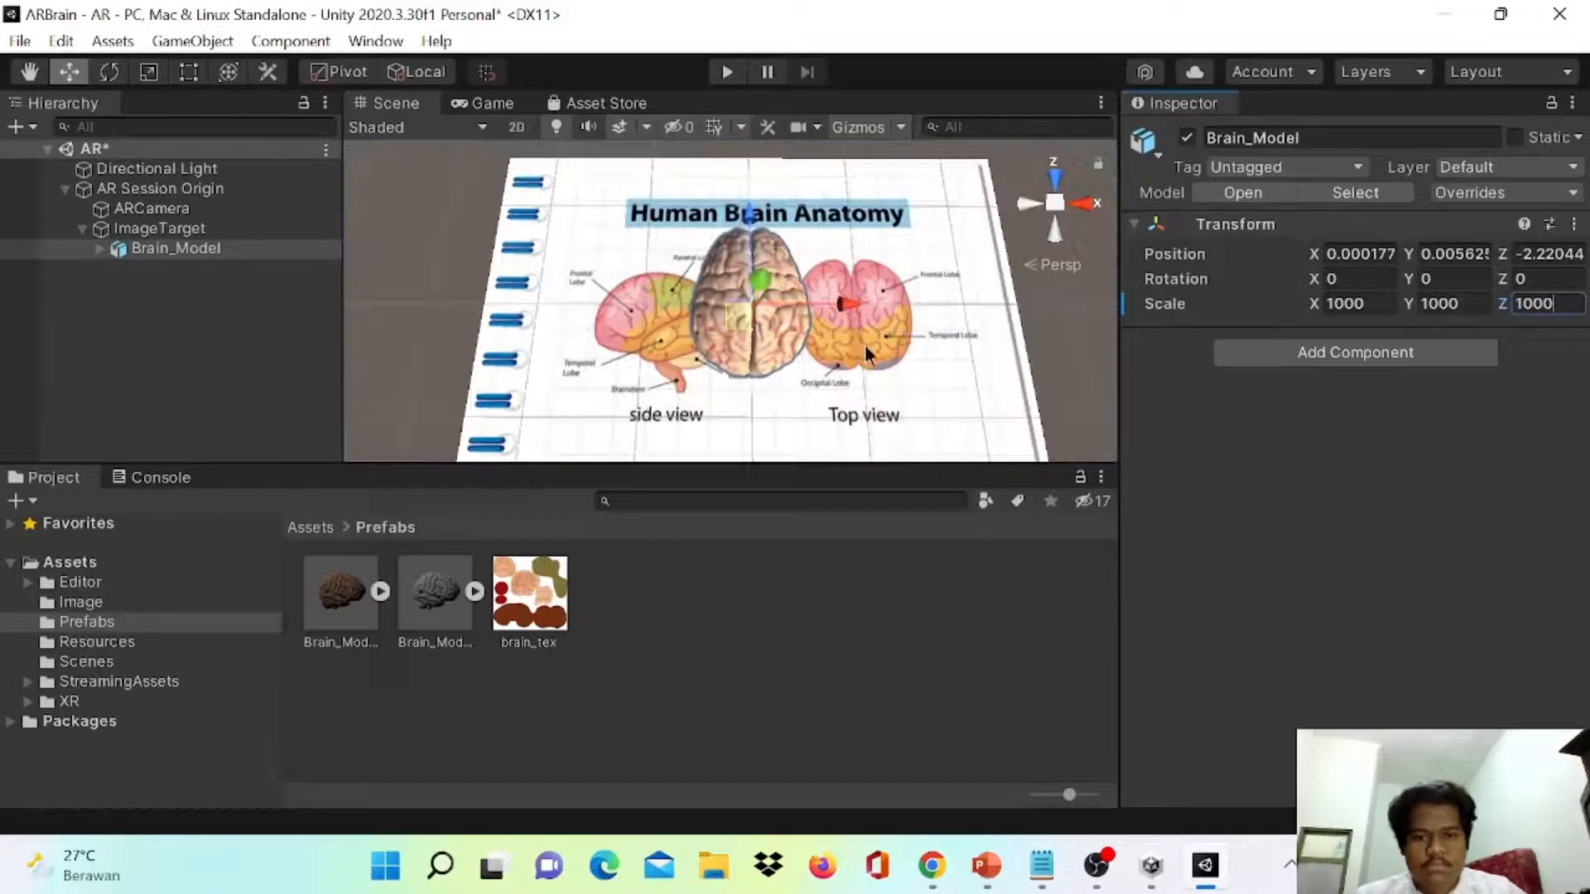
scroll(941, 376, "down", 2)
scroll(936, 377, "up", 2)
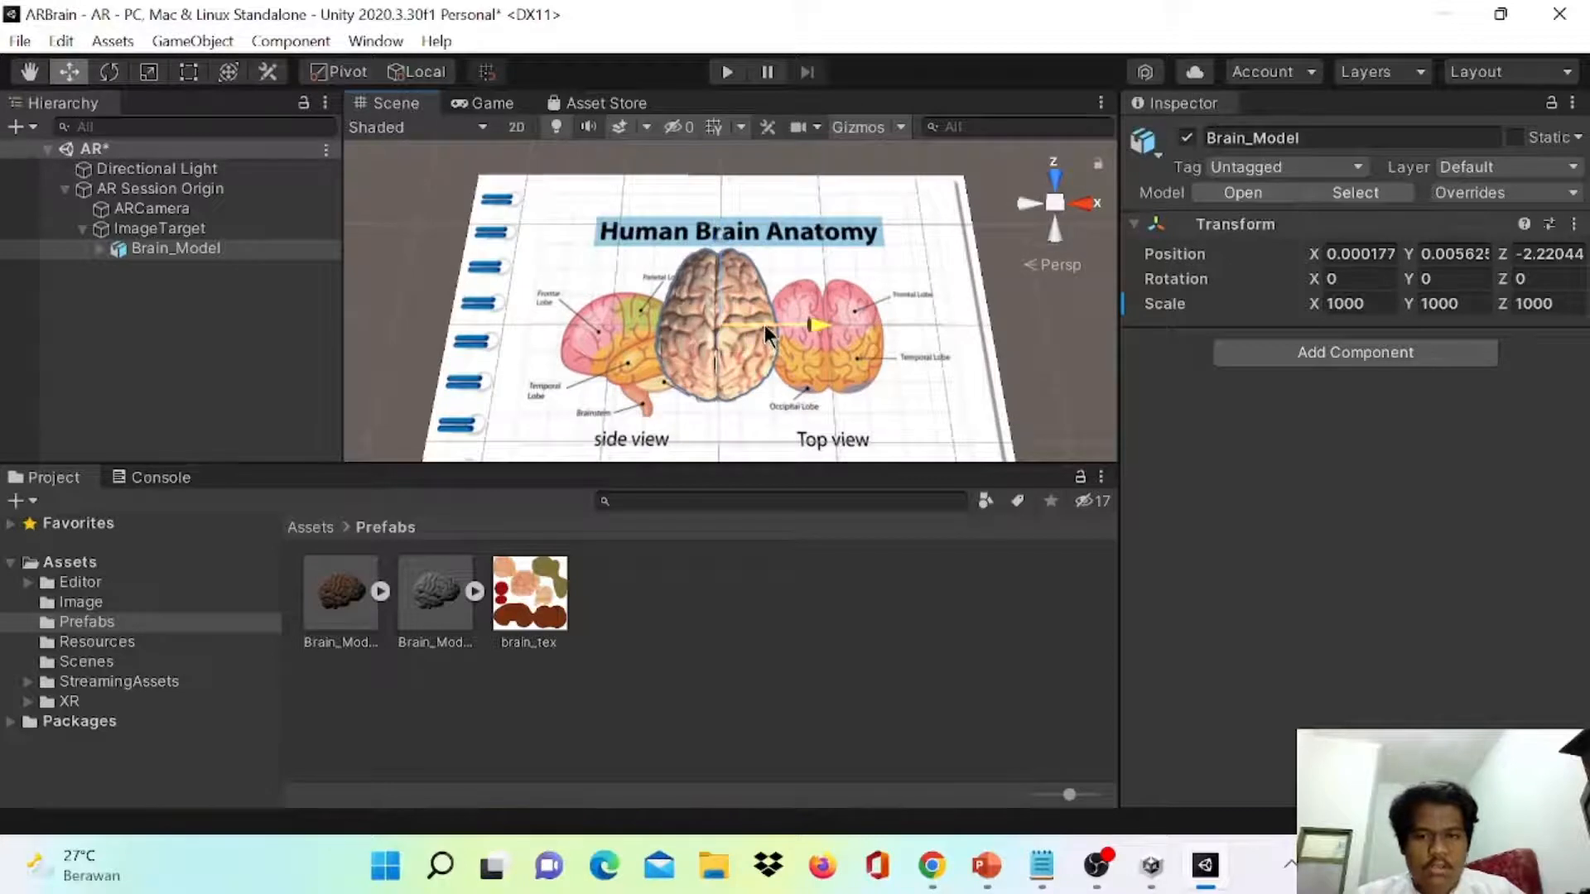
left_click_drag(764, 324, 873, 355)
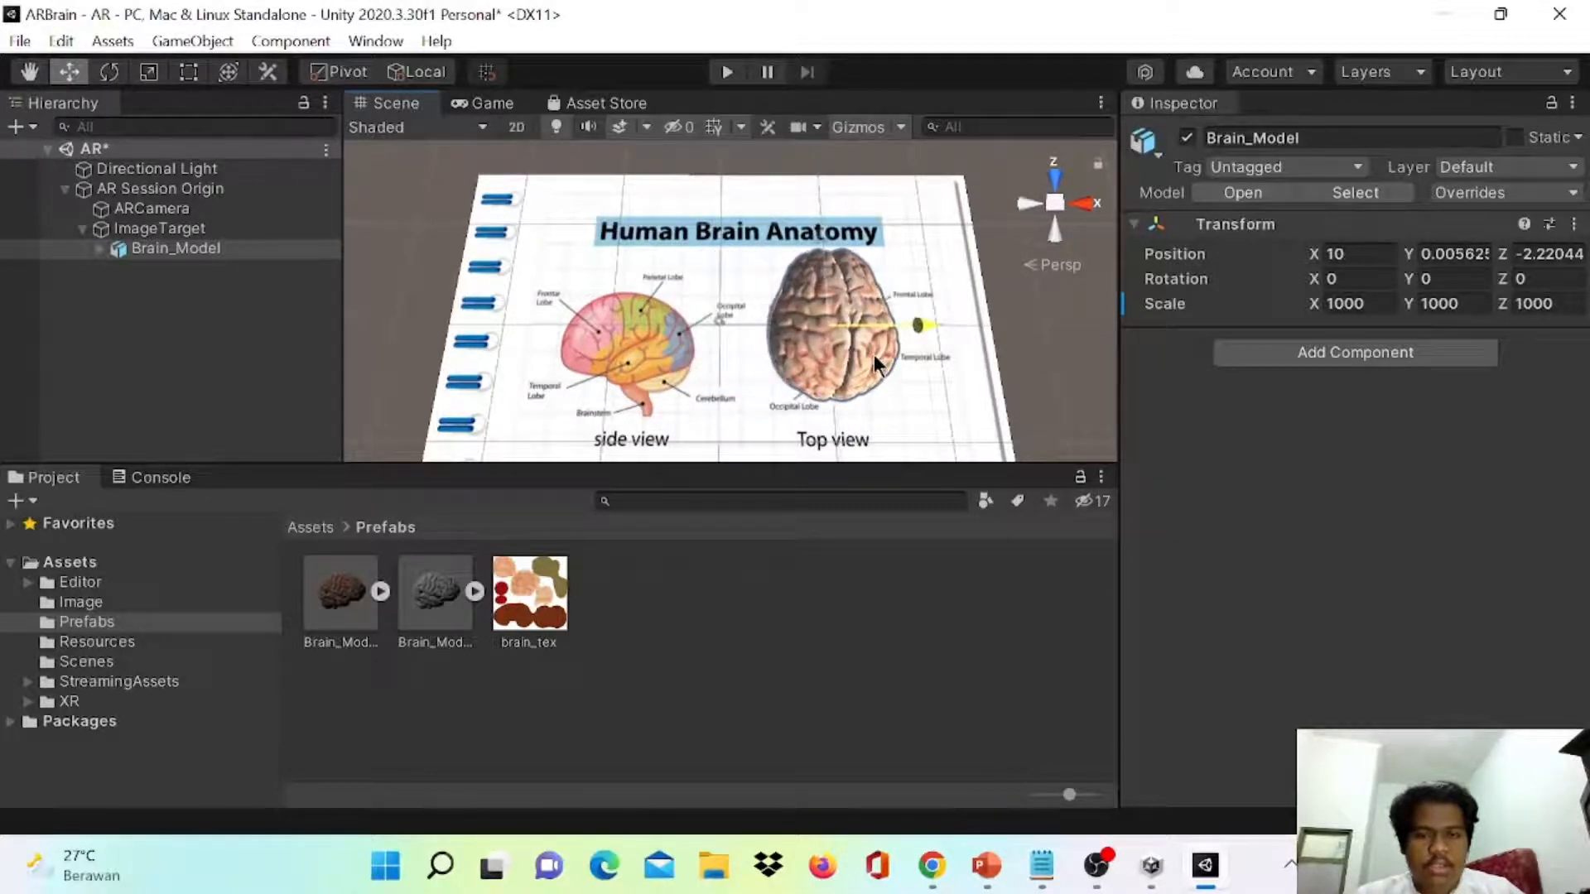
left_click(195, 252)
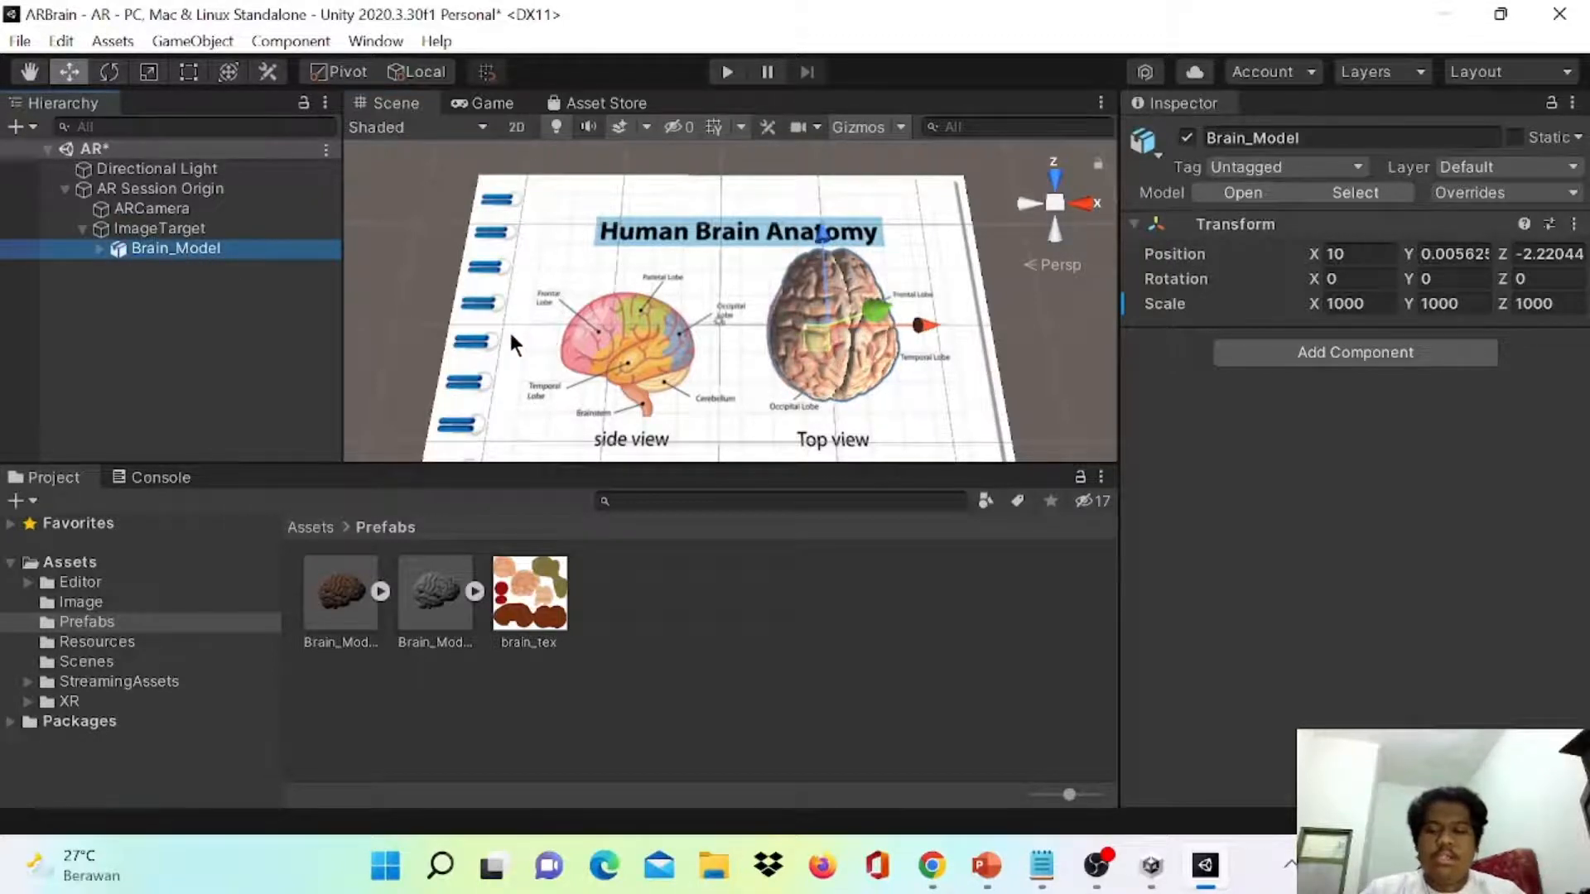
- Duplicate Brain_Model and move the copy along the X axis to about -8, over the marker's side view drawing
key("ctrl+d")
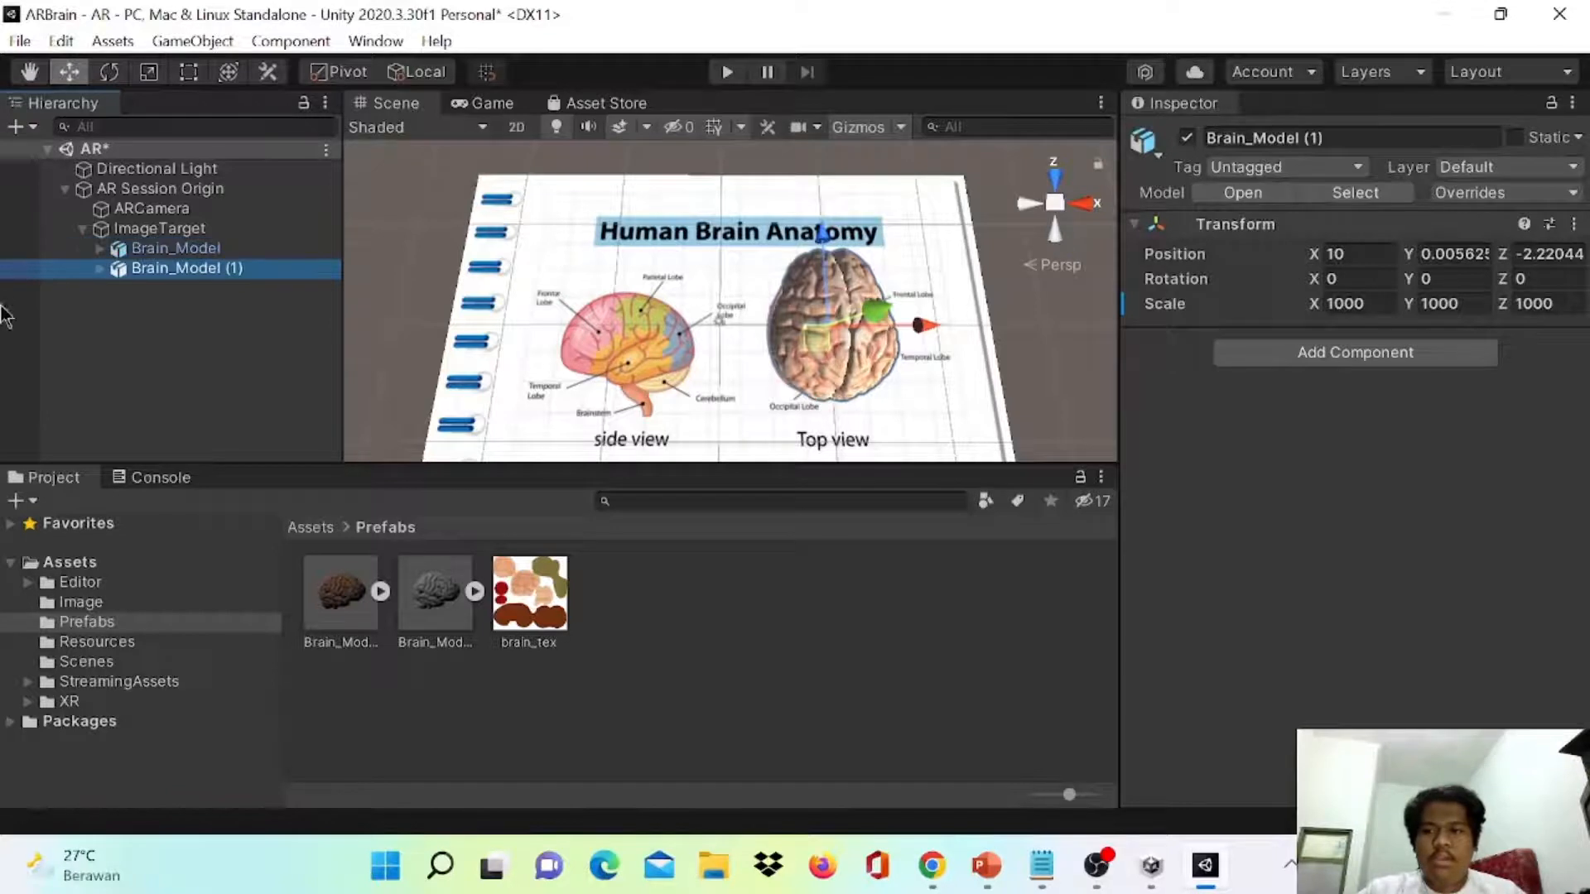
left_click_drag(902, 331, 703, 340)
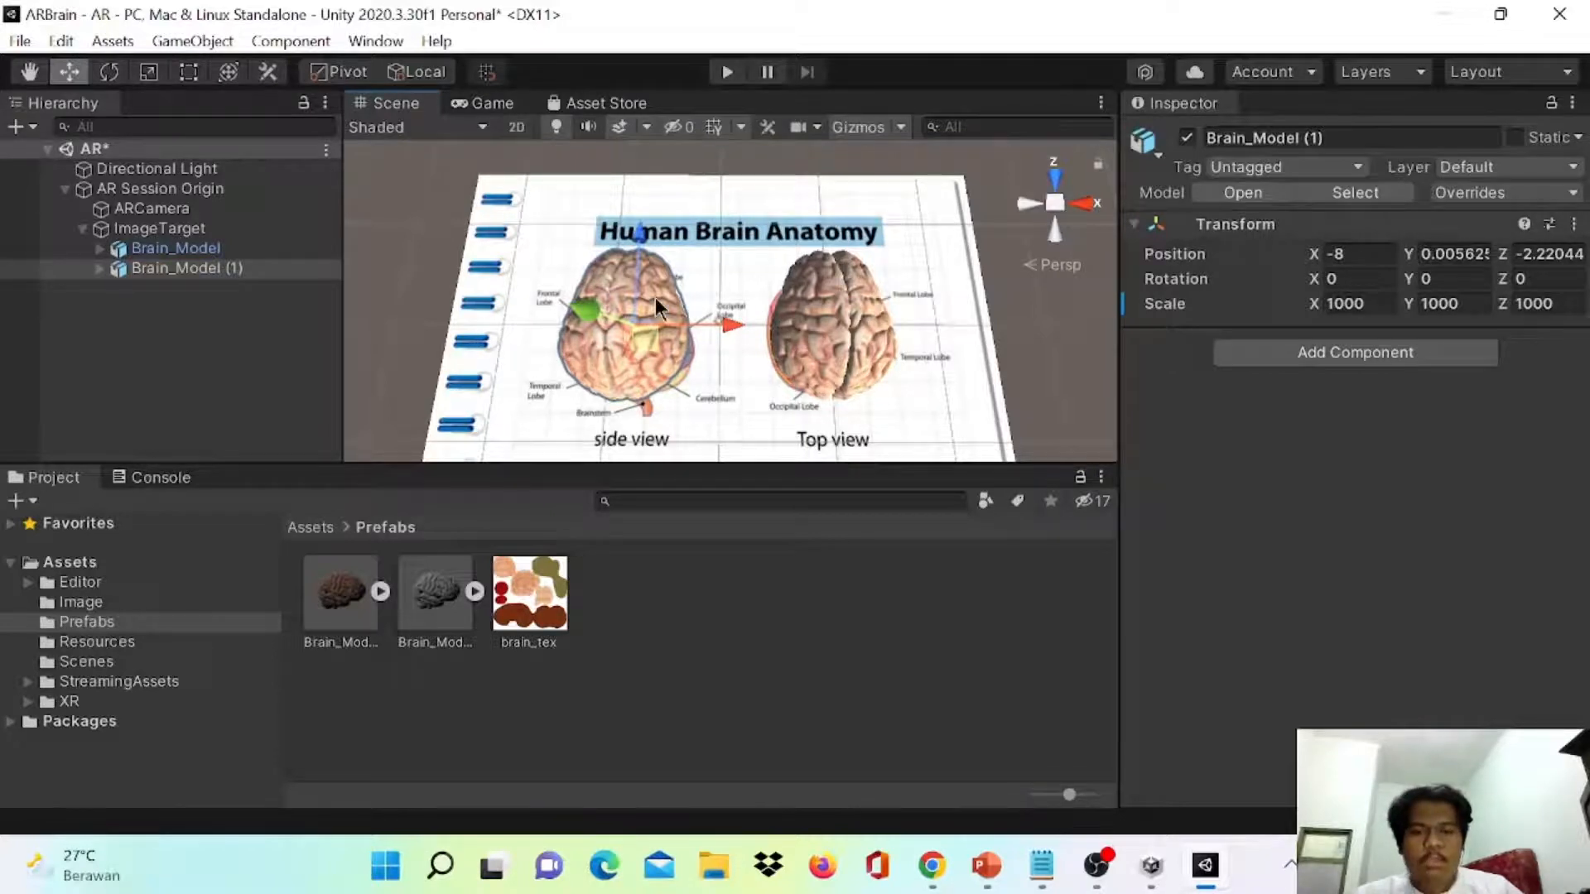
- Set the duplicated brain's rotation to 180 on X, 90 on Y and 90 on Z
left_click(1334, 282)
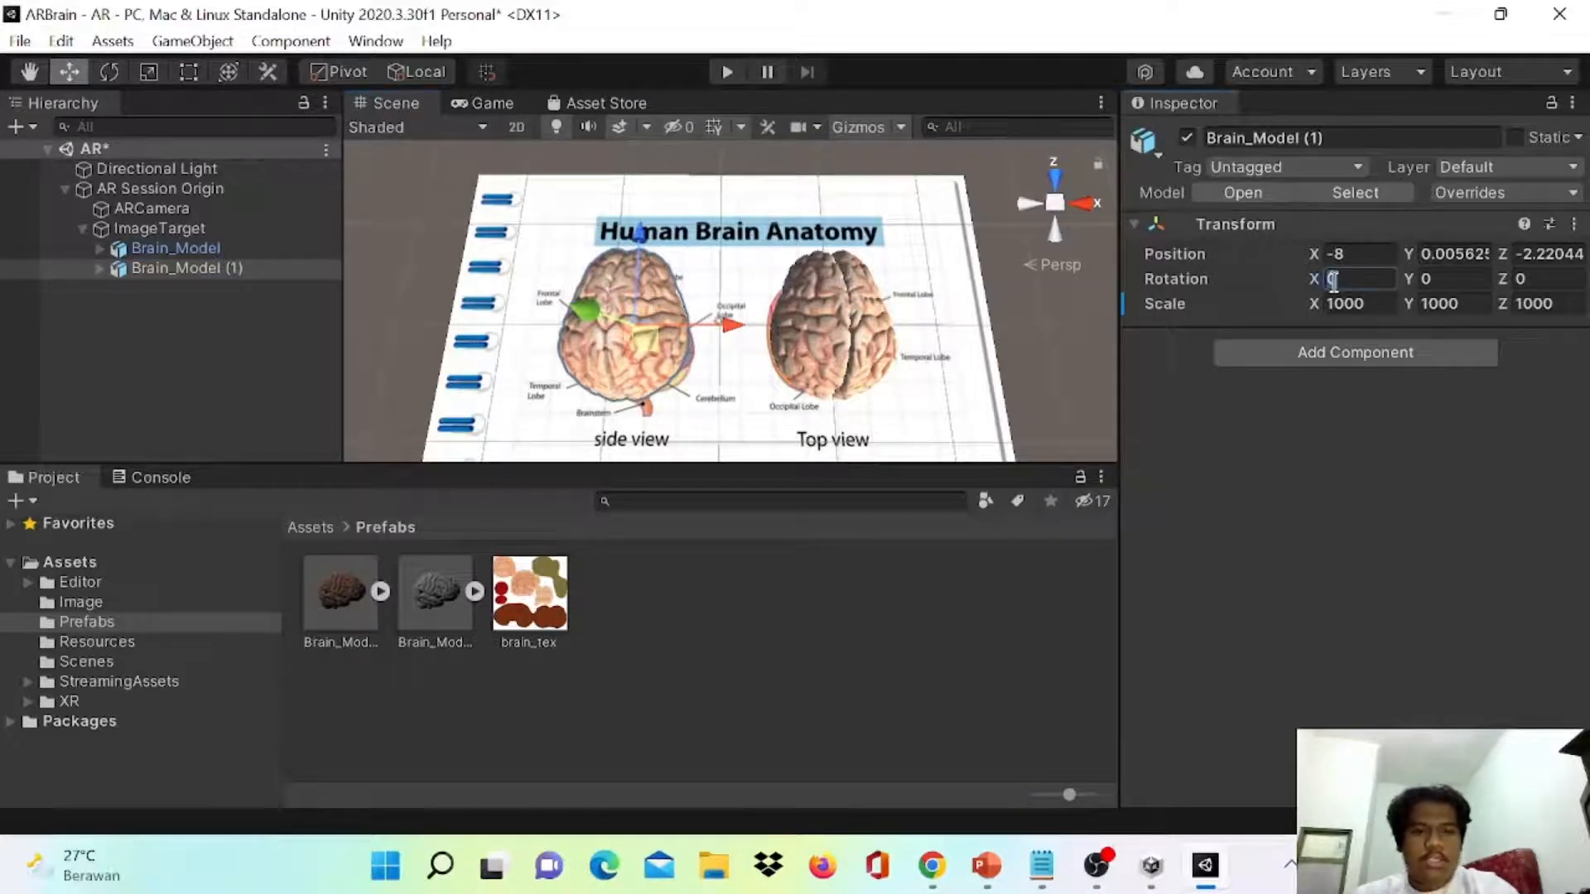
type("180")
left_click(1439, 282)
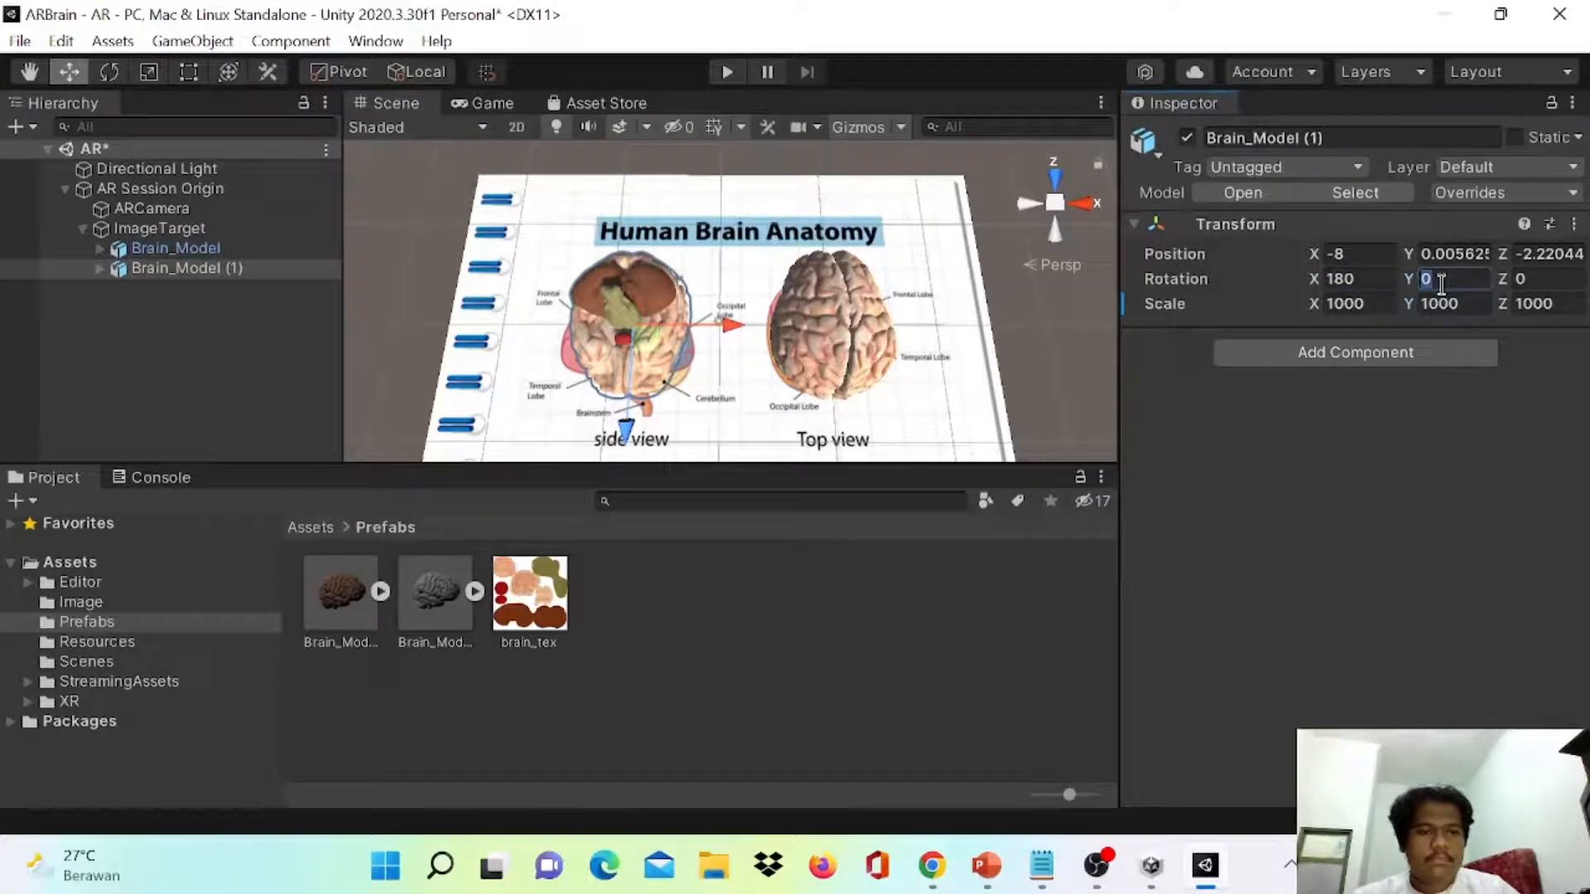
type("90")
left_click(1536, 277)
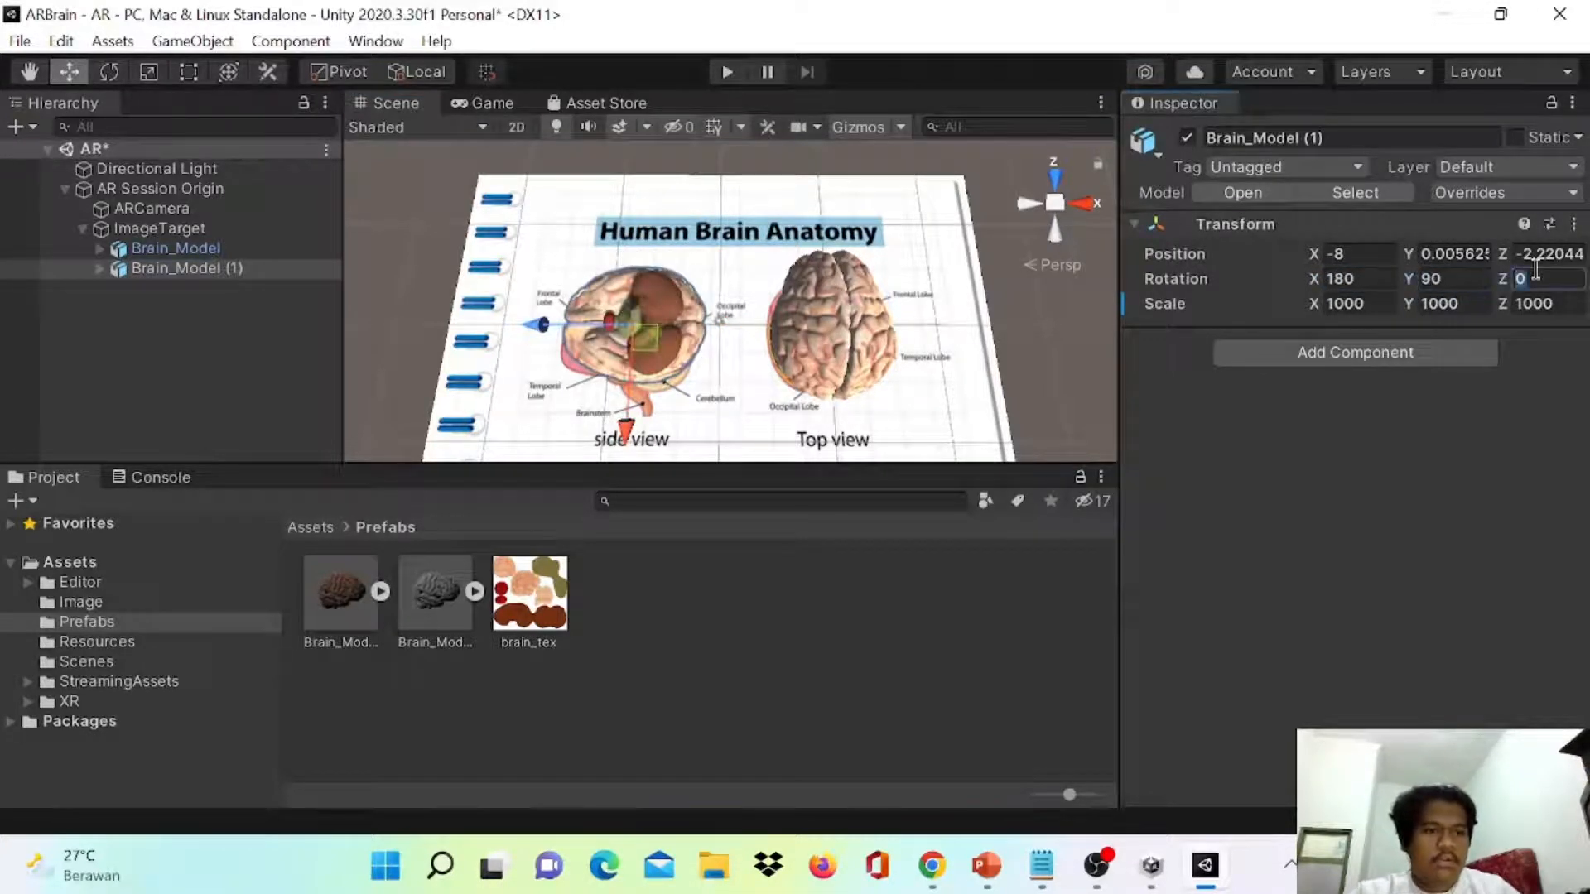
type("90")
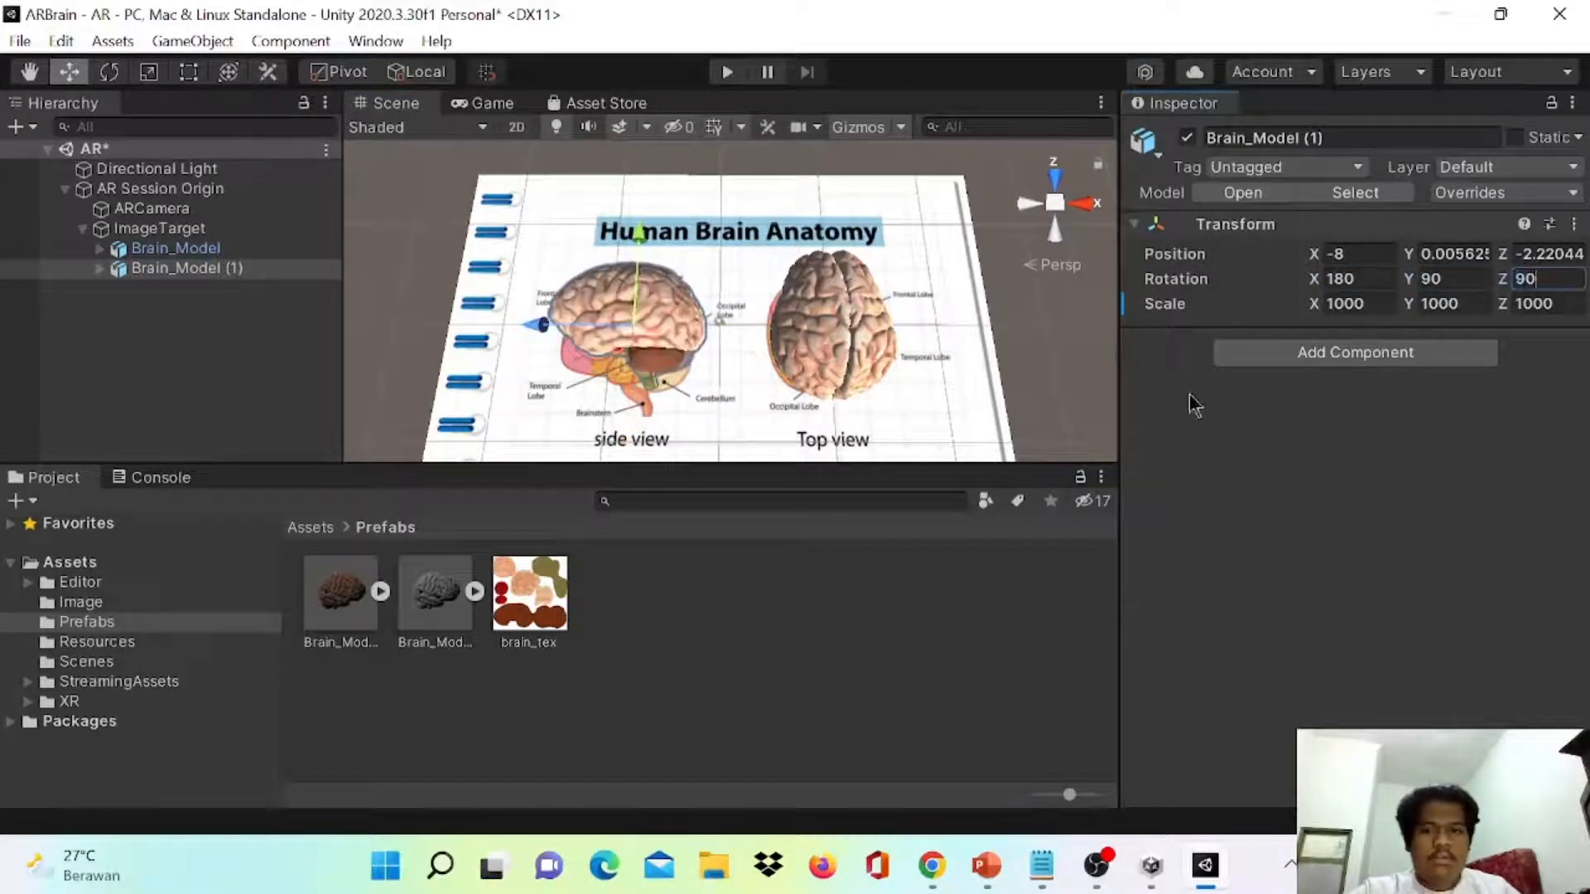
key("Return")
- Move the rotated brain copy to about -2.4 on the Z position to align it with the side view drawing
left_click(750, 350)
left_click(612, 300)
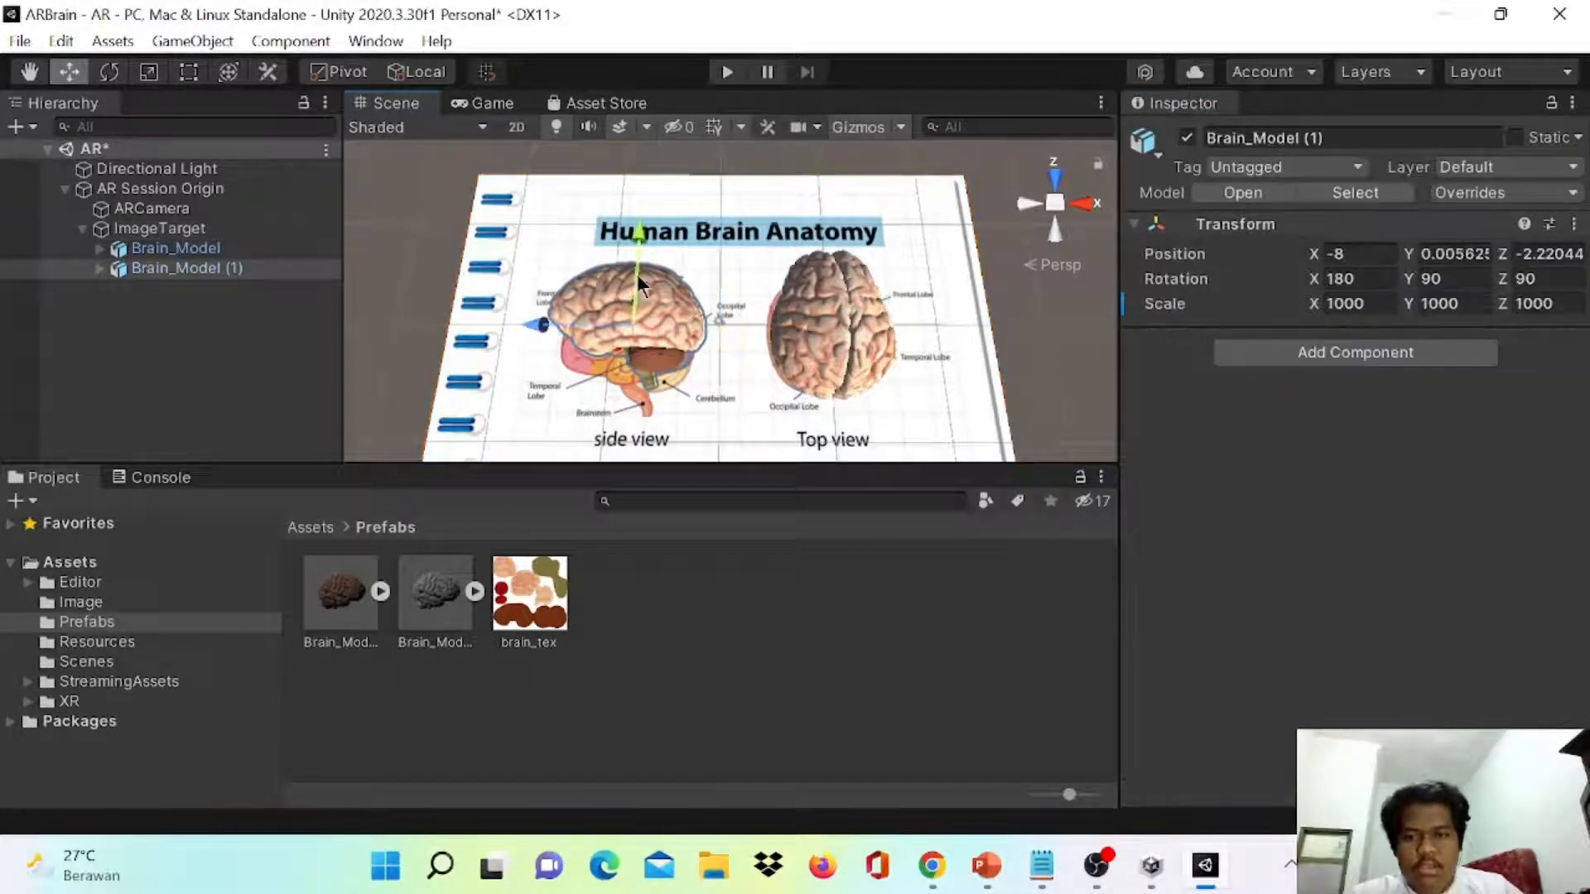
left_click_drag(637, 275, 634, 300)
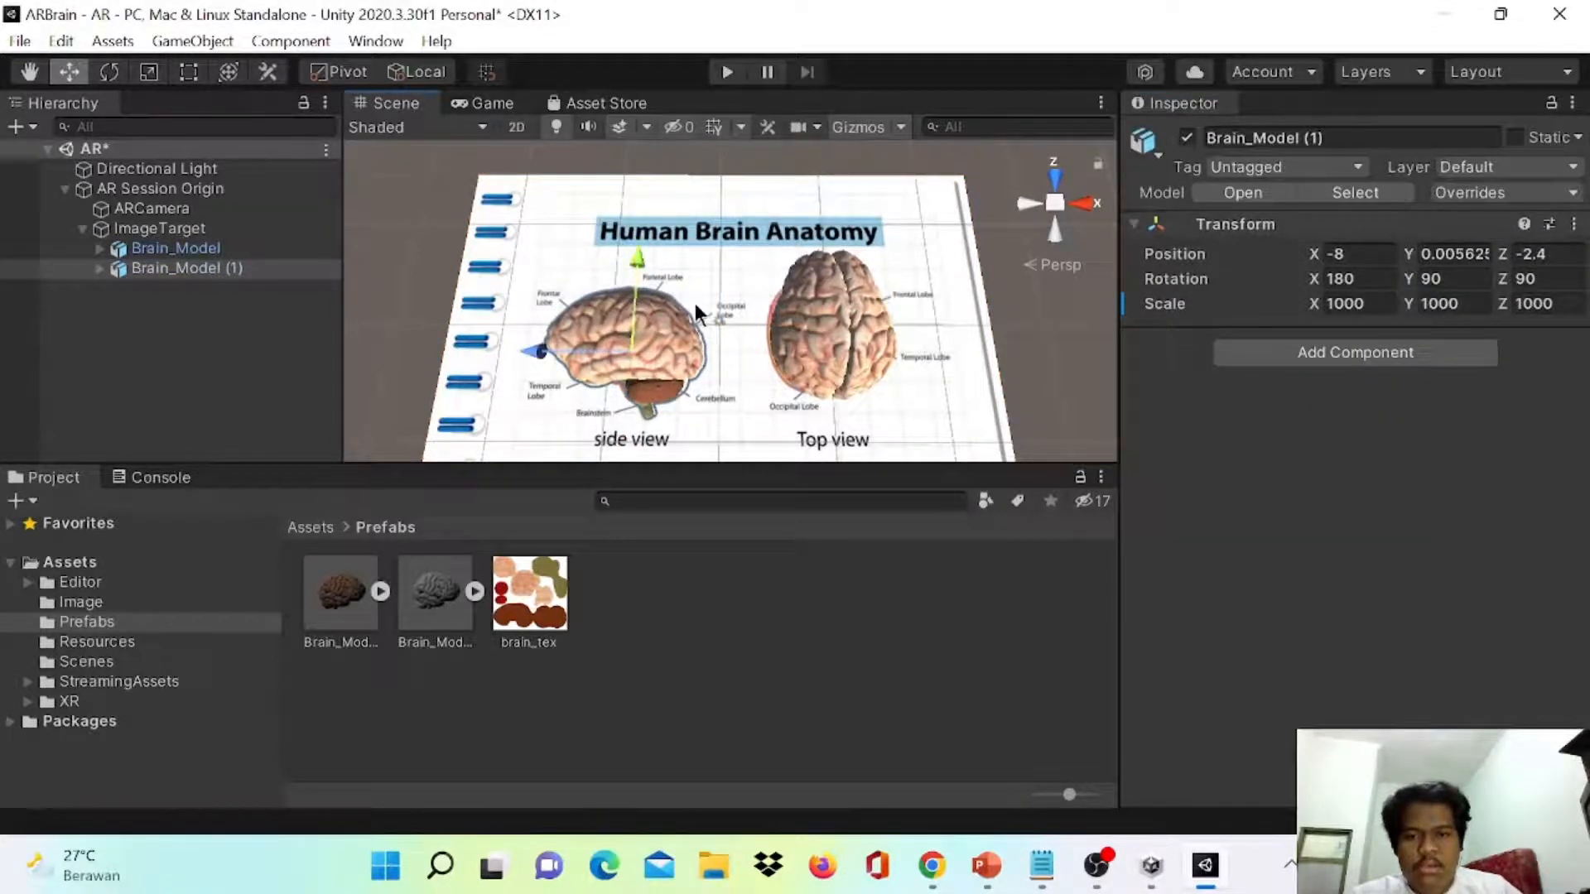
scroll(694, 304, "down", 2)
scroll(967, 364, "down", 3)
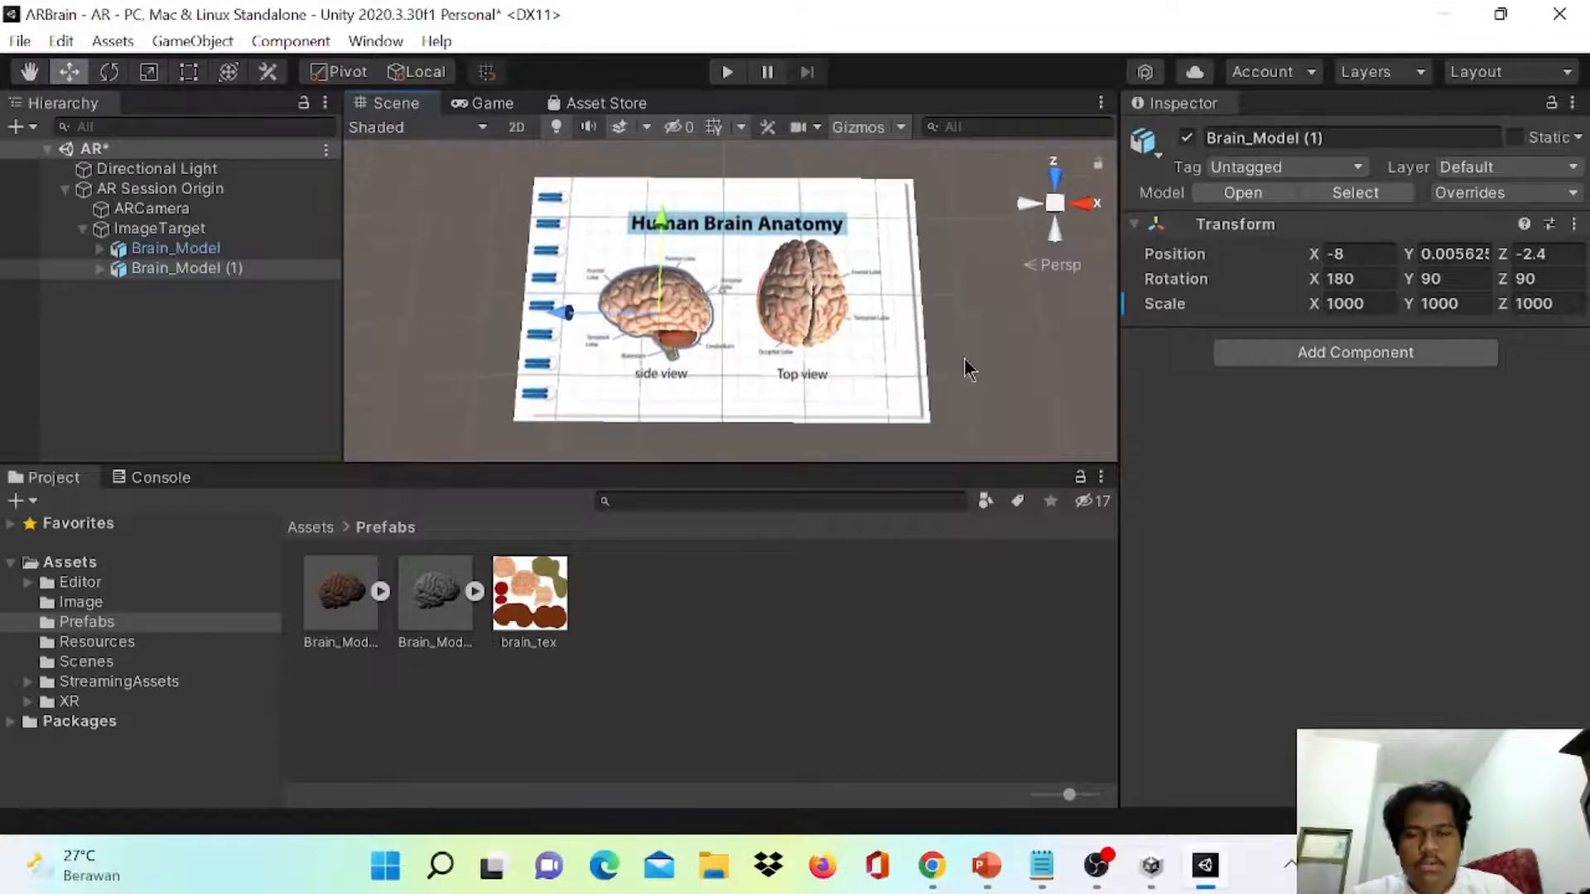
- Rename the original Brain_Model object under ImageTarget as Top_View
right_click(202, 248)
left_click(279, 144)
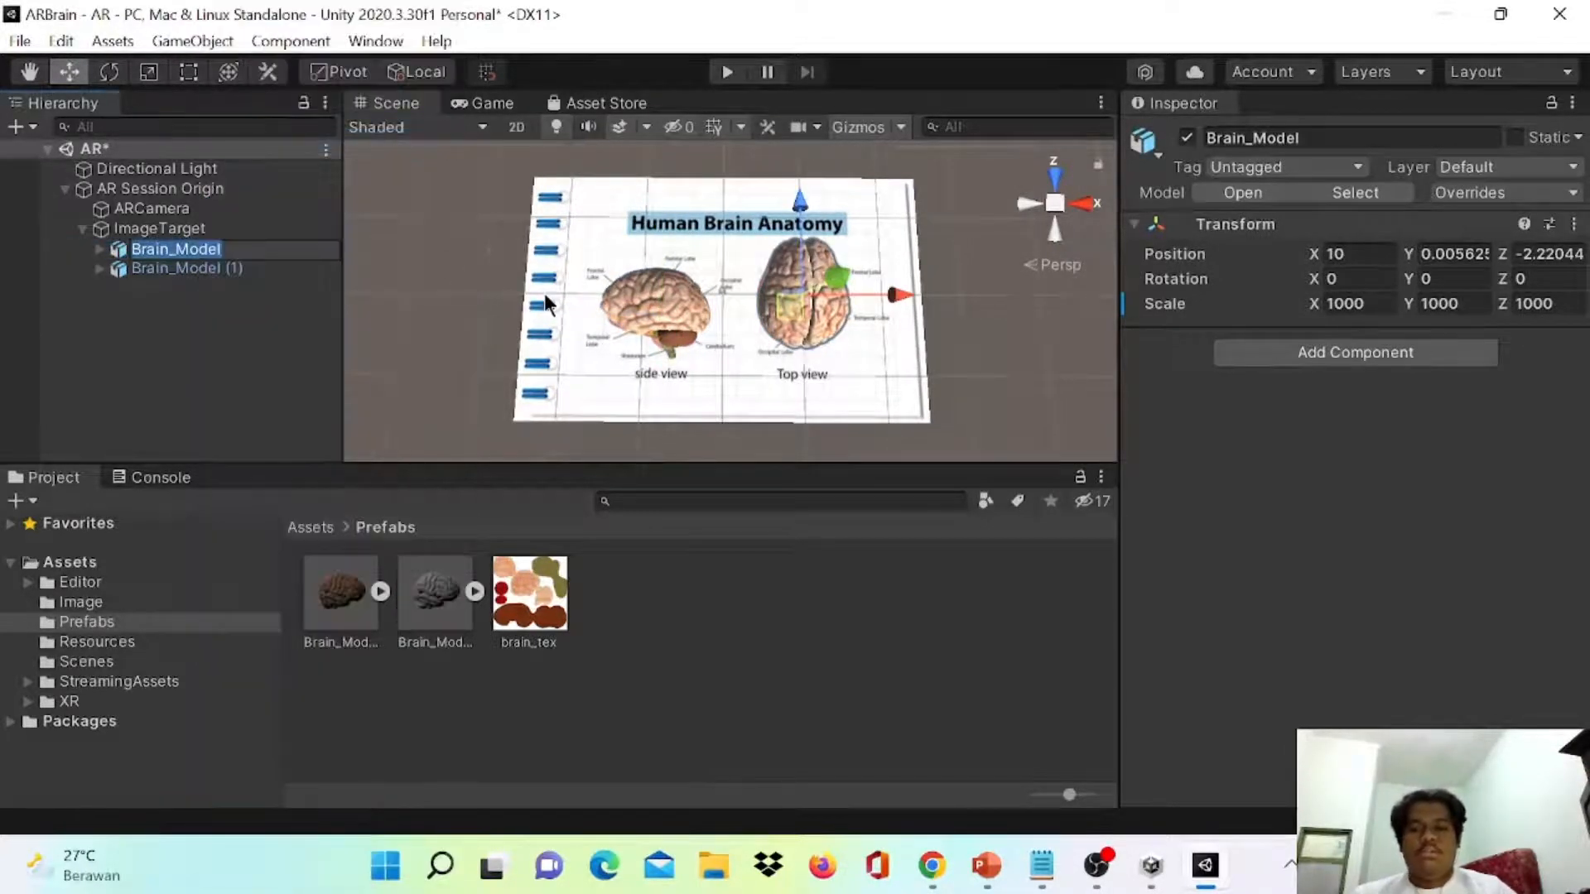
type("Top")
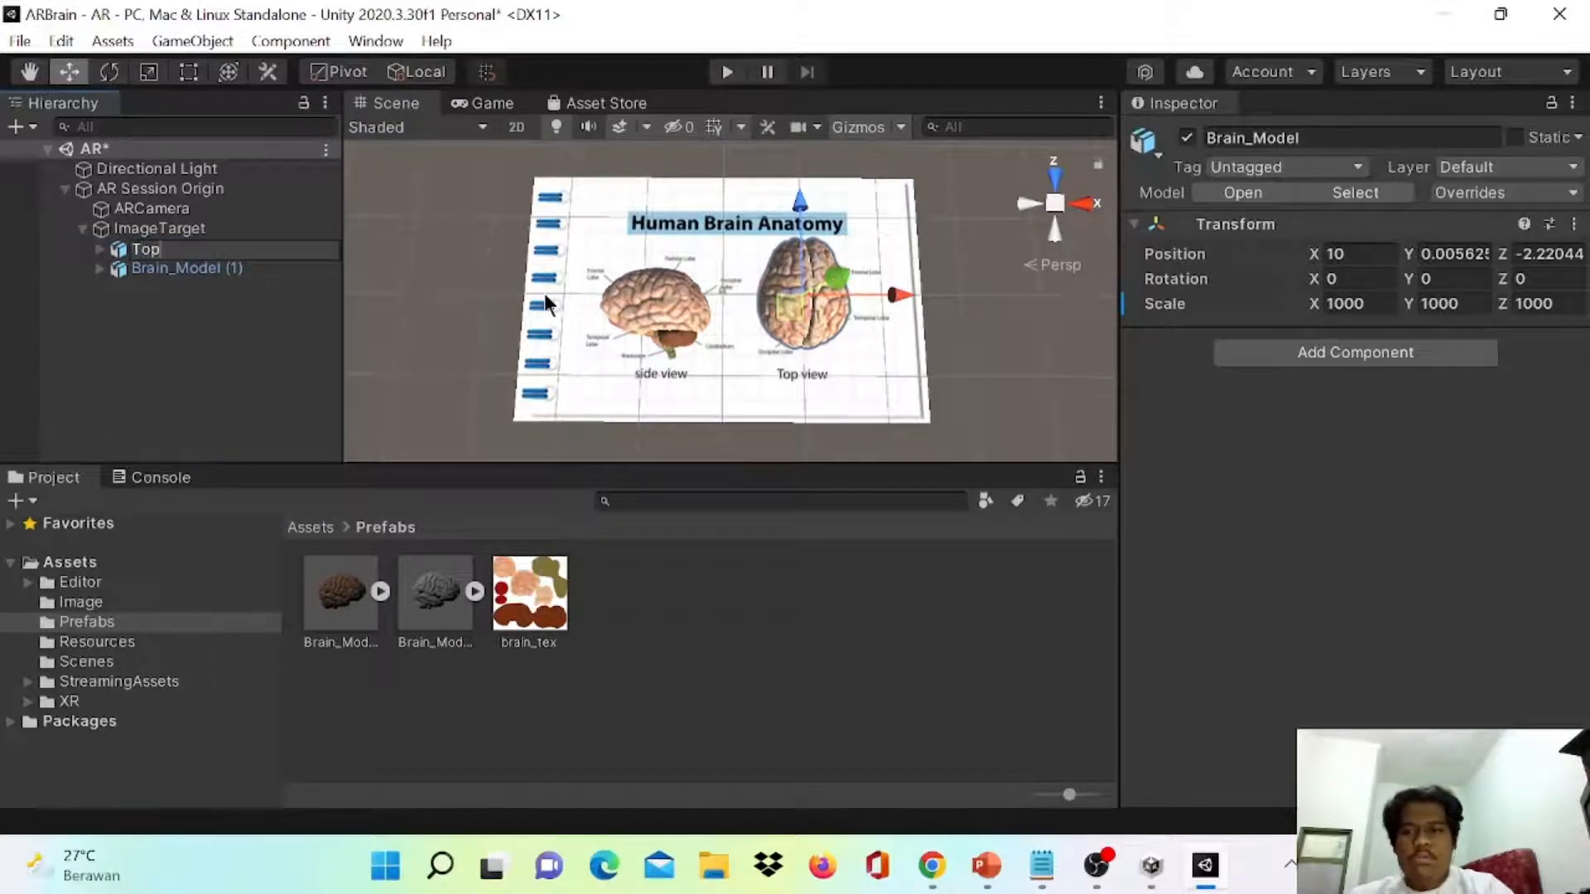
type("_View")
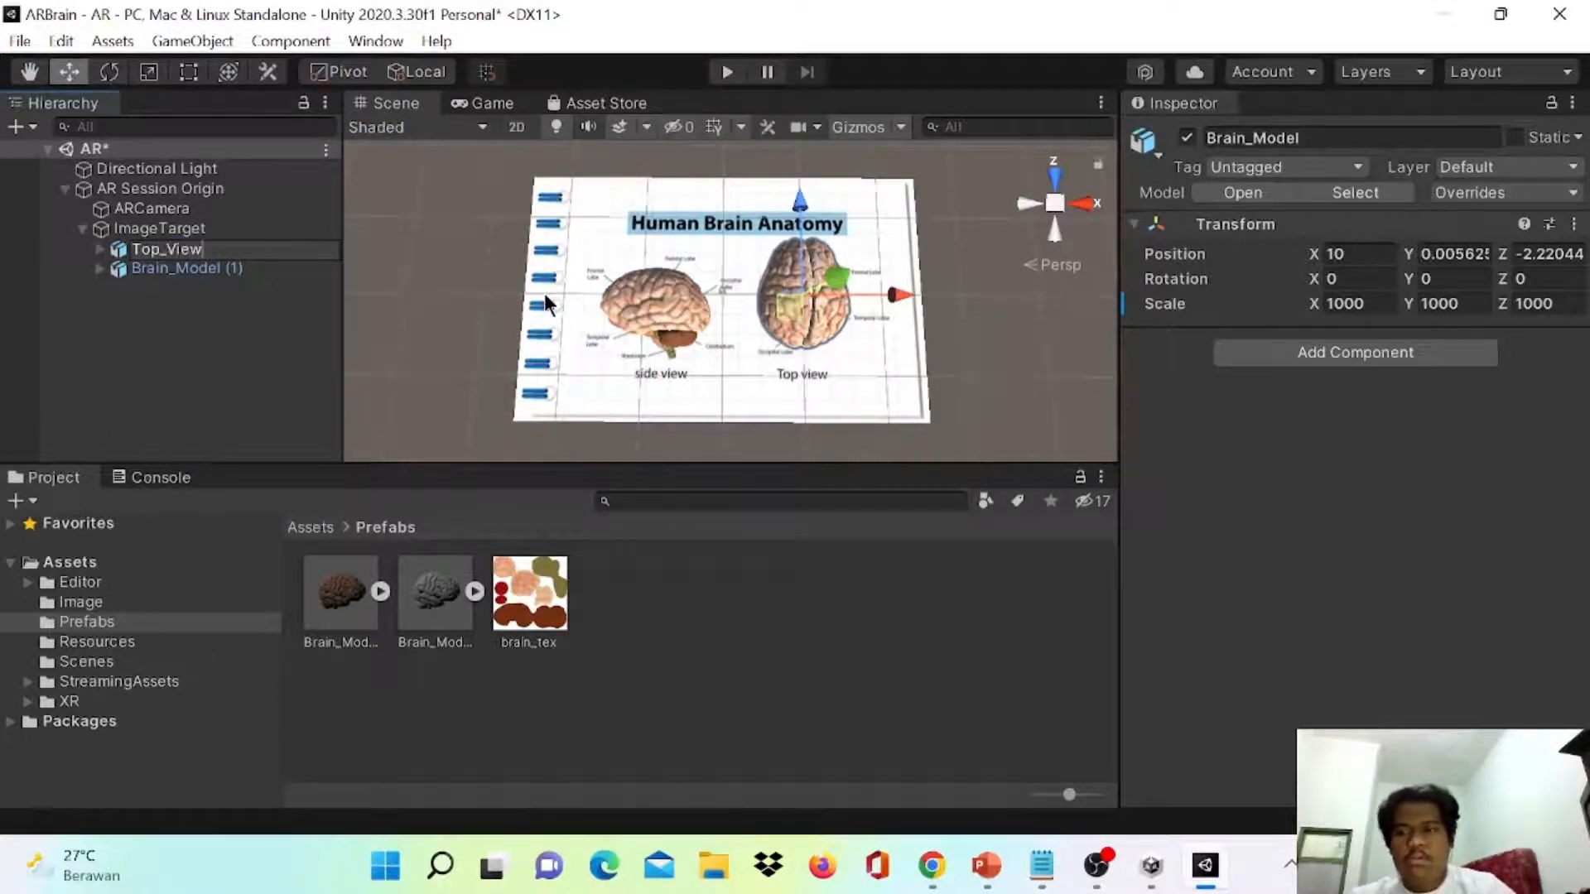
- Rename the duplicated brain object Brain_Model (1) as Side_View
right_click(136, 268)
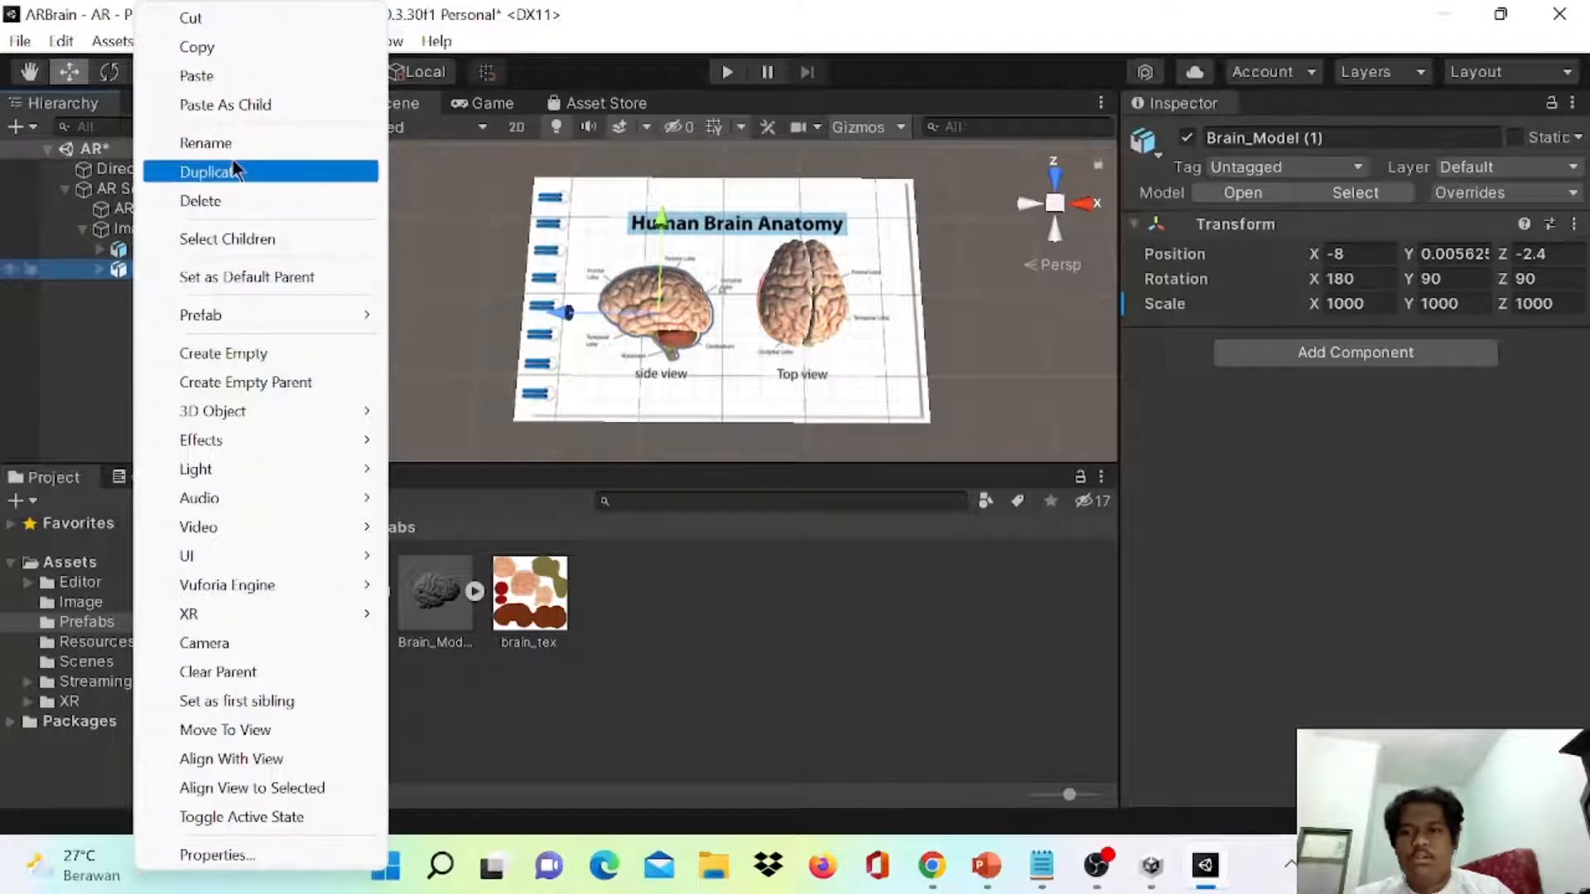
left_click(206, 142)
type("Side")
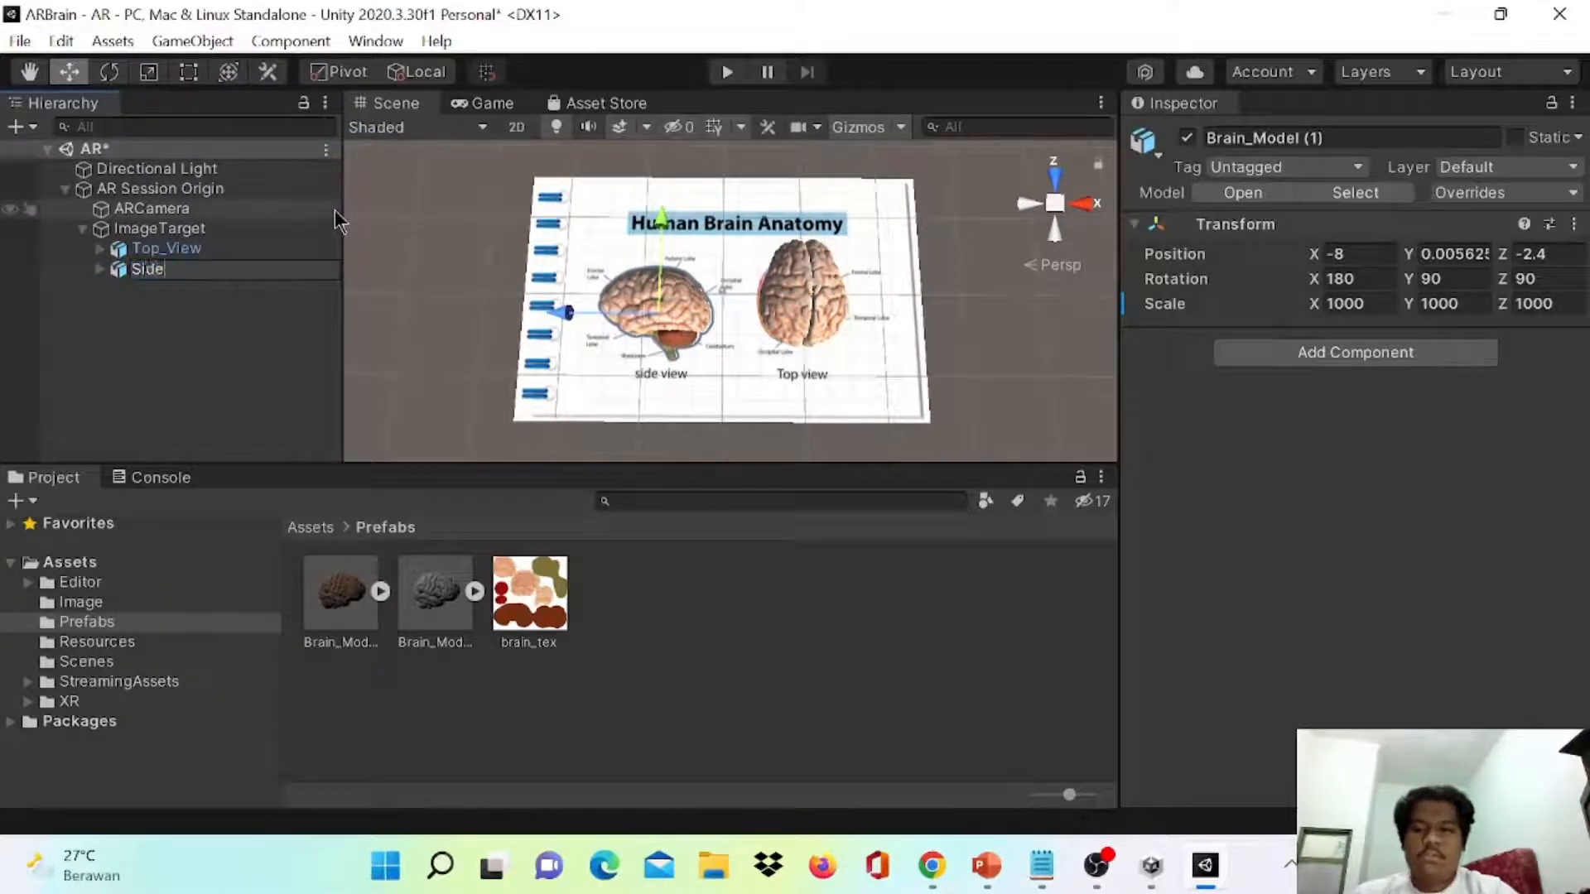
type("_")
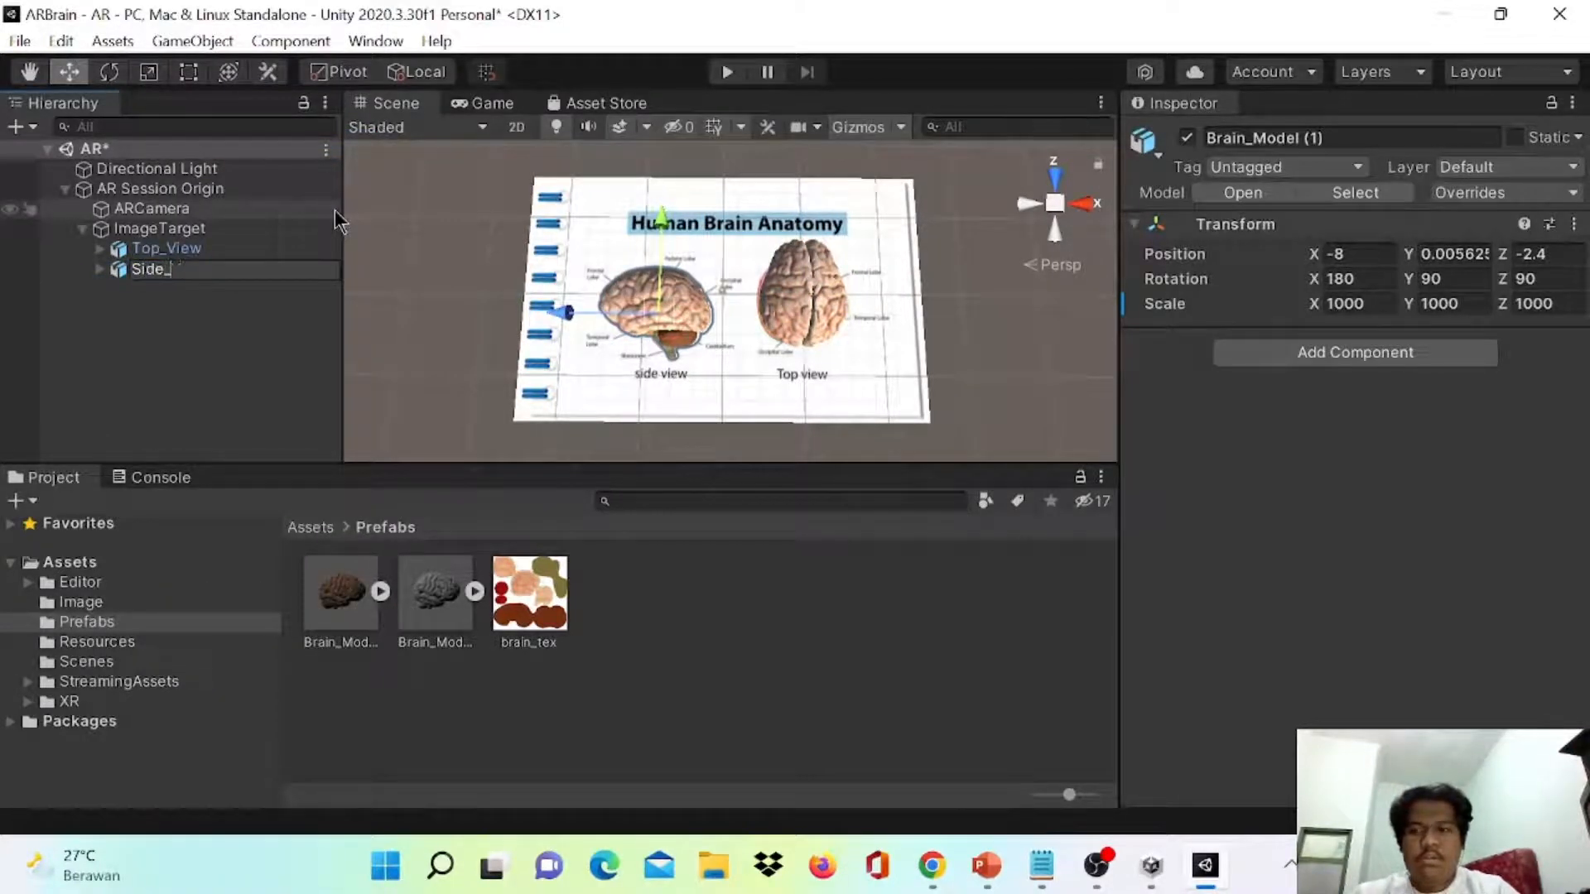
type("Vie")
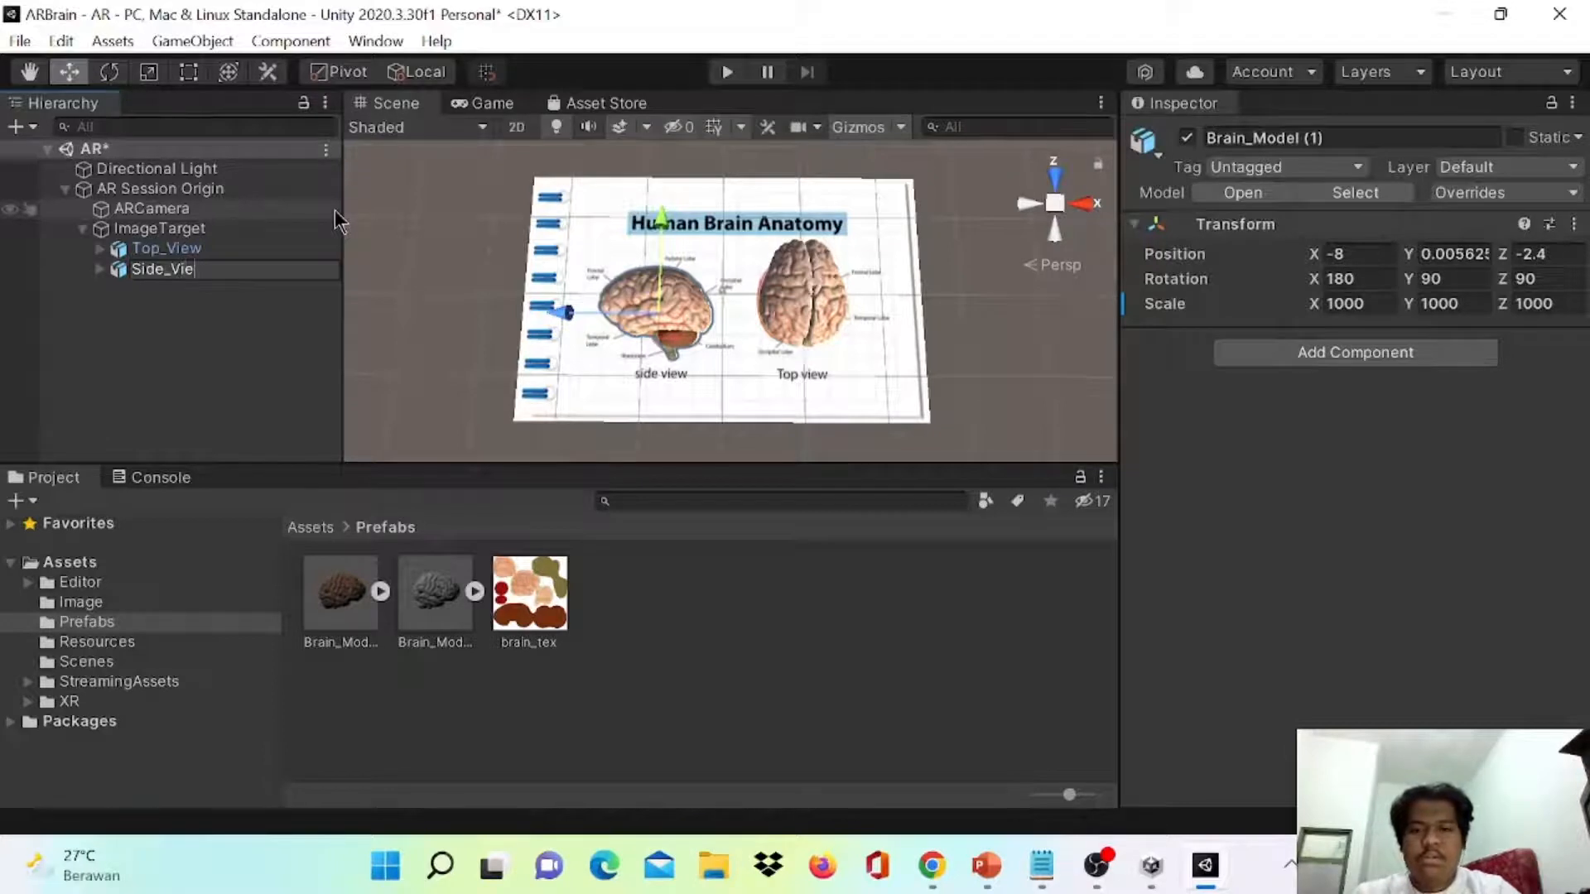
type("w")
key("Return")
left_click(135, 331)
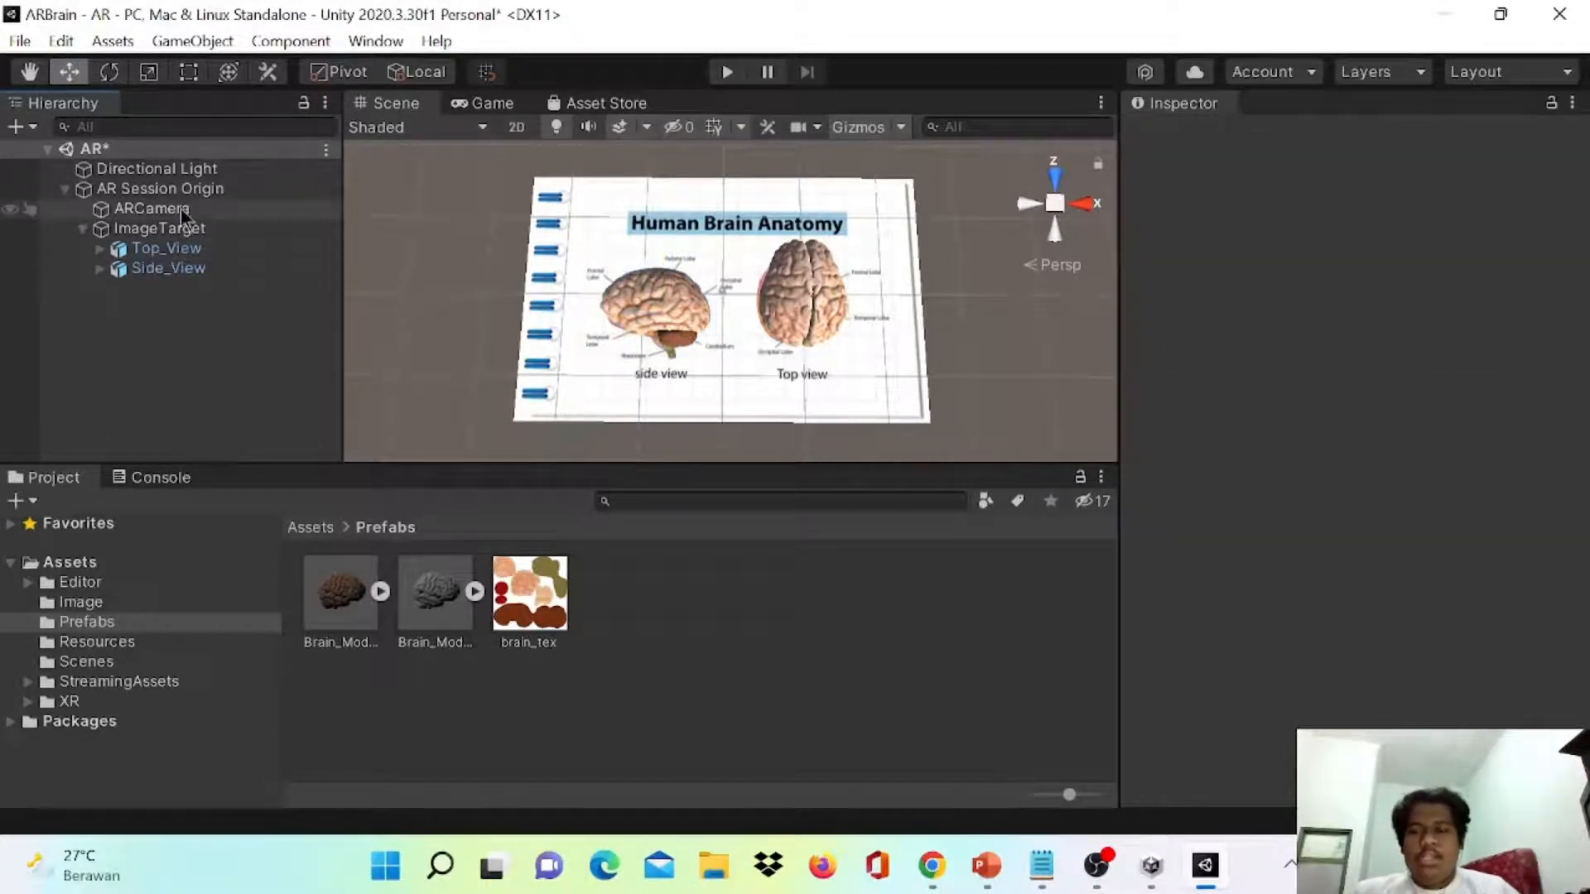
- Add a UI Canvas as a child of ImageTarget, keeping the default name Canvas
left_click(192, 235)
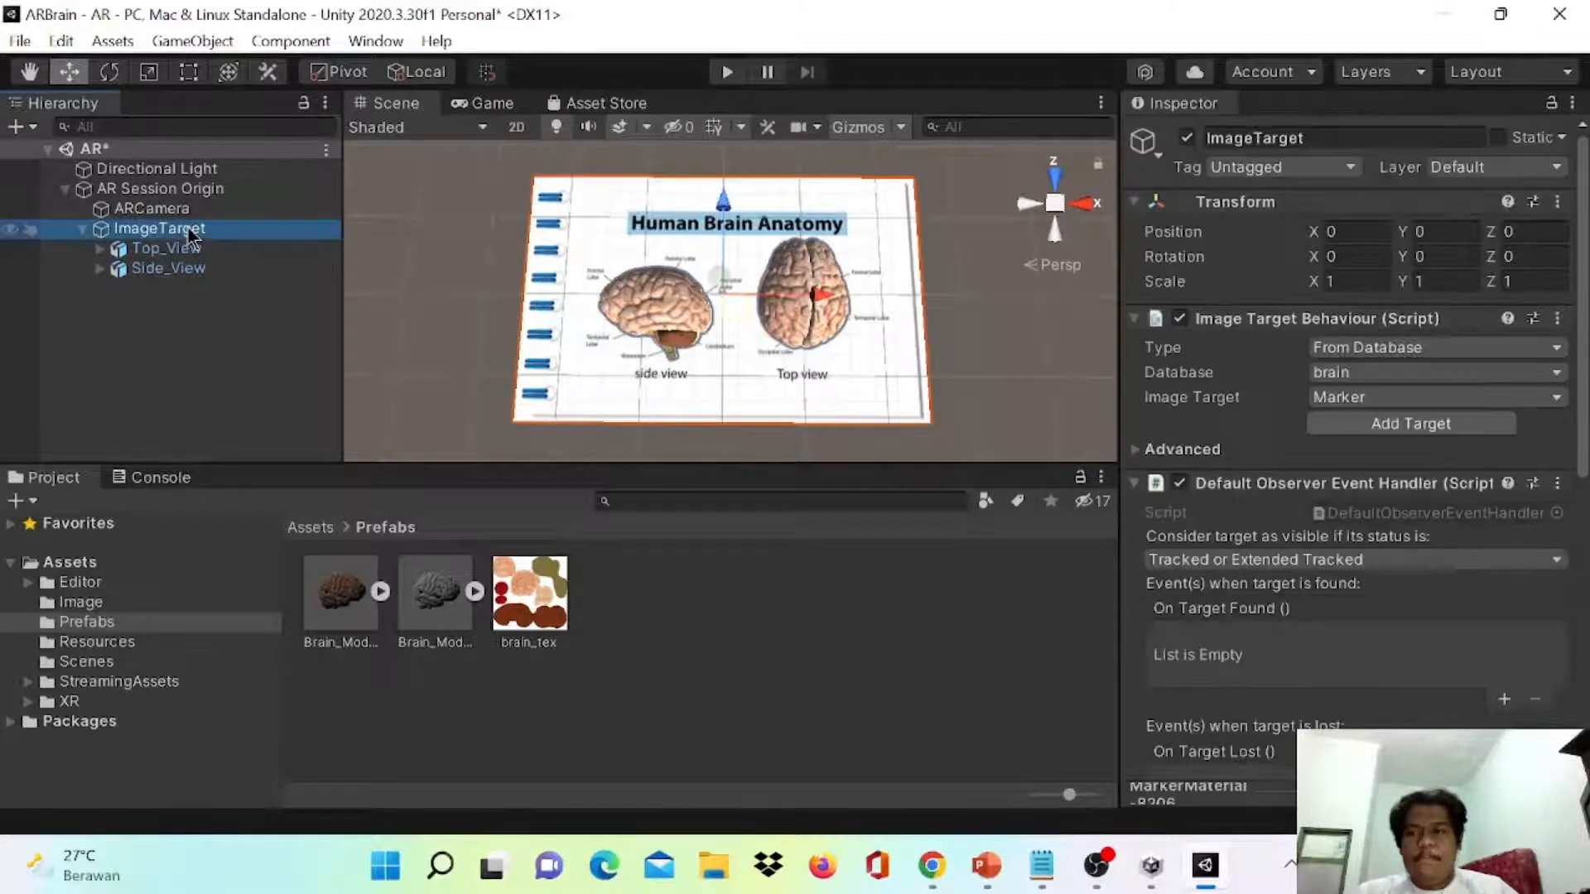
right_click(197, 232)
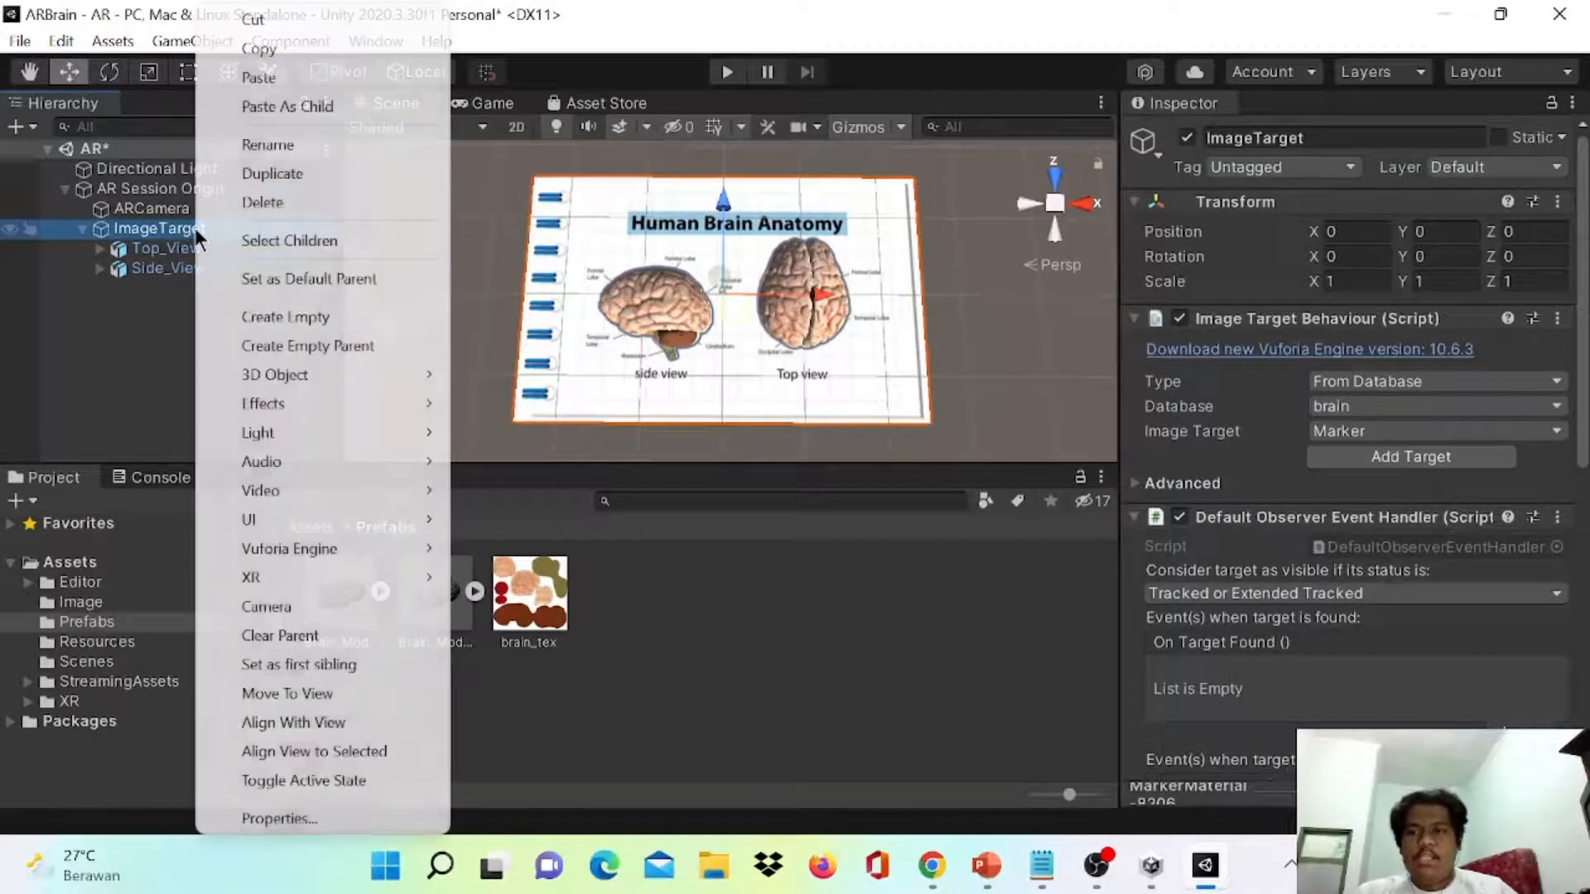
mouse_move(270, 529)
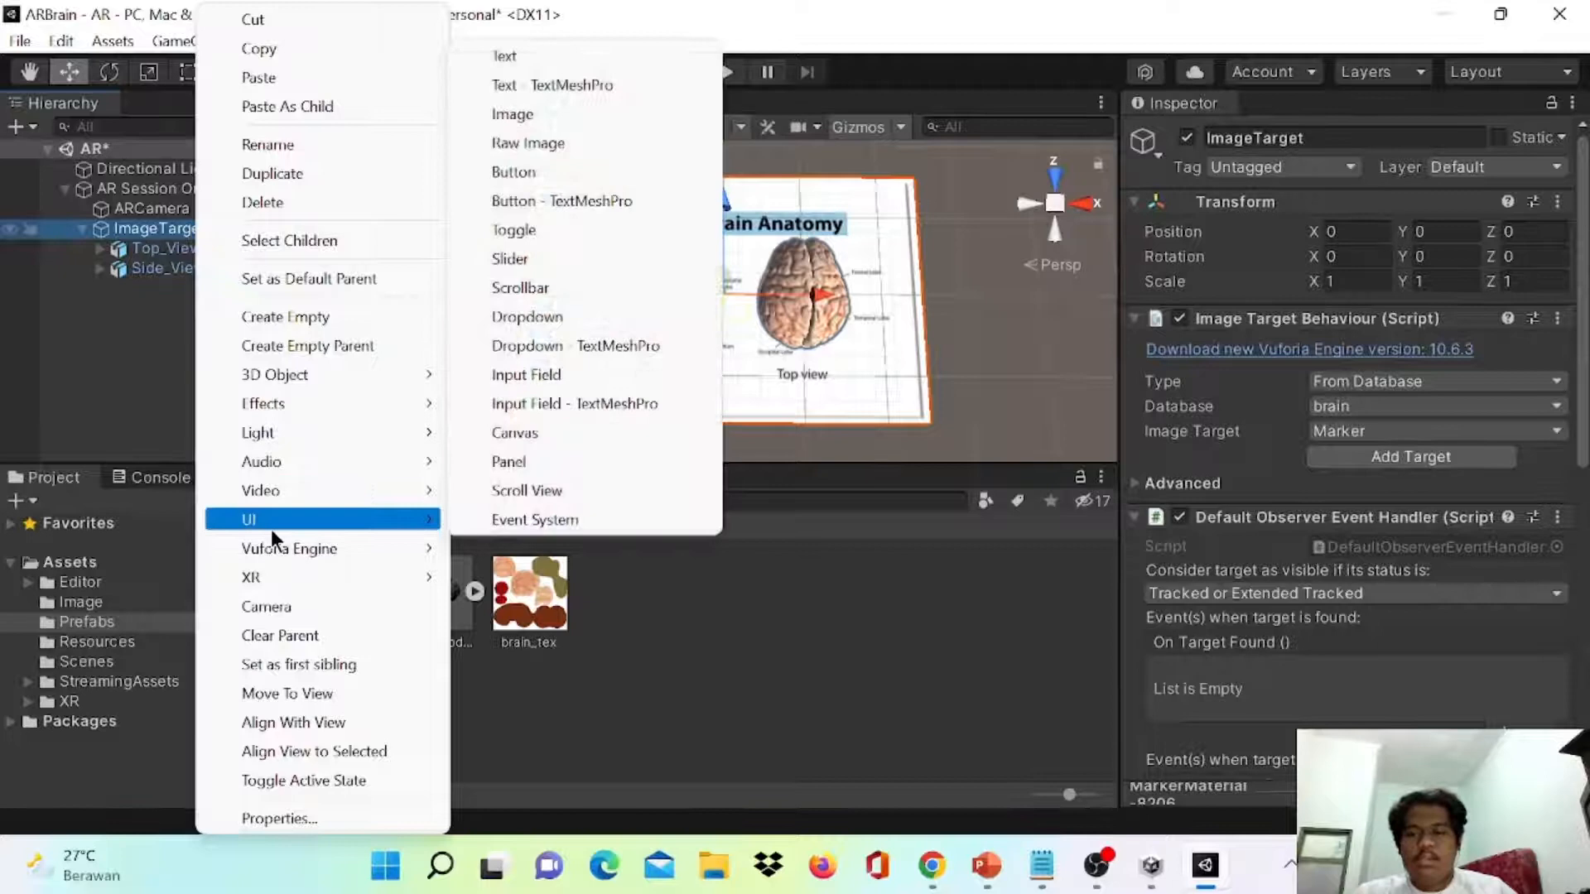
left_click(569, 432)
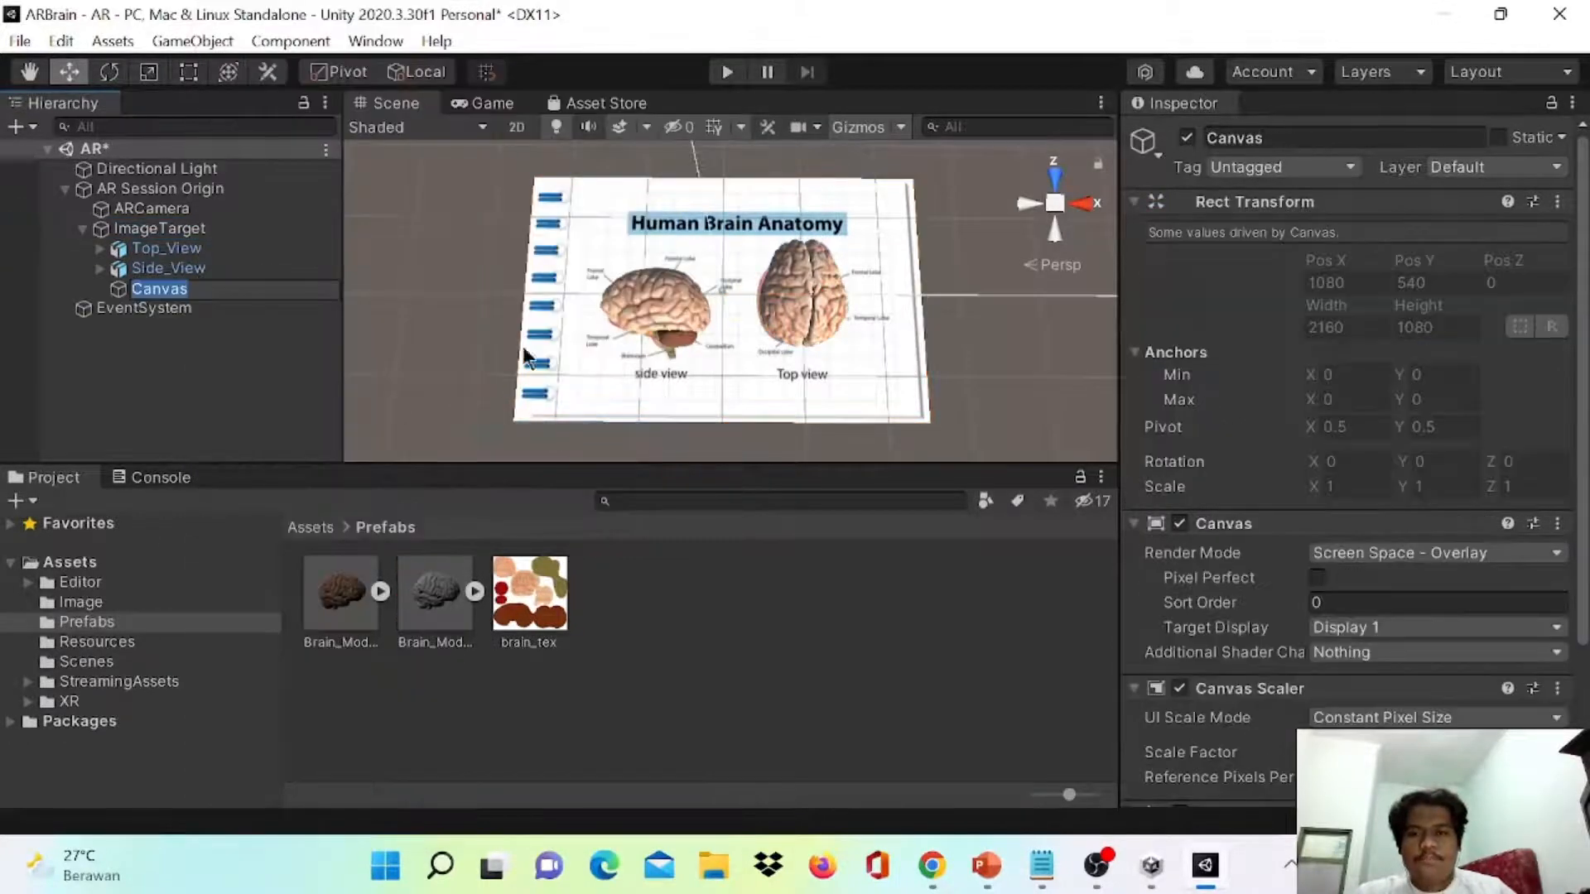
scroll(491, 335, "down", 3)
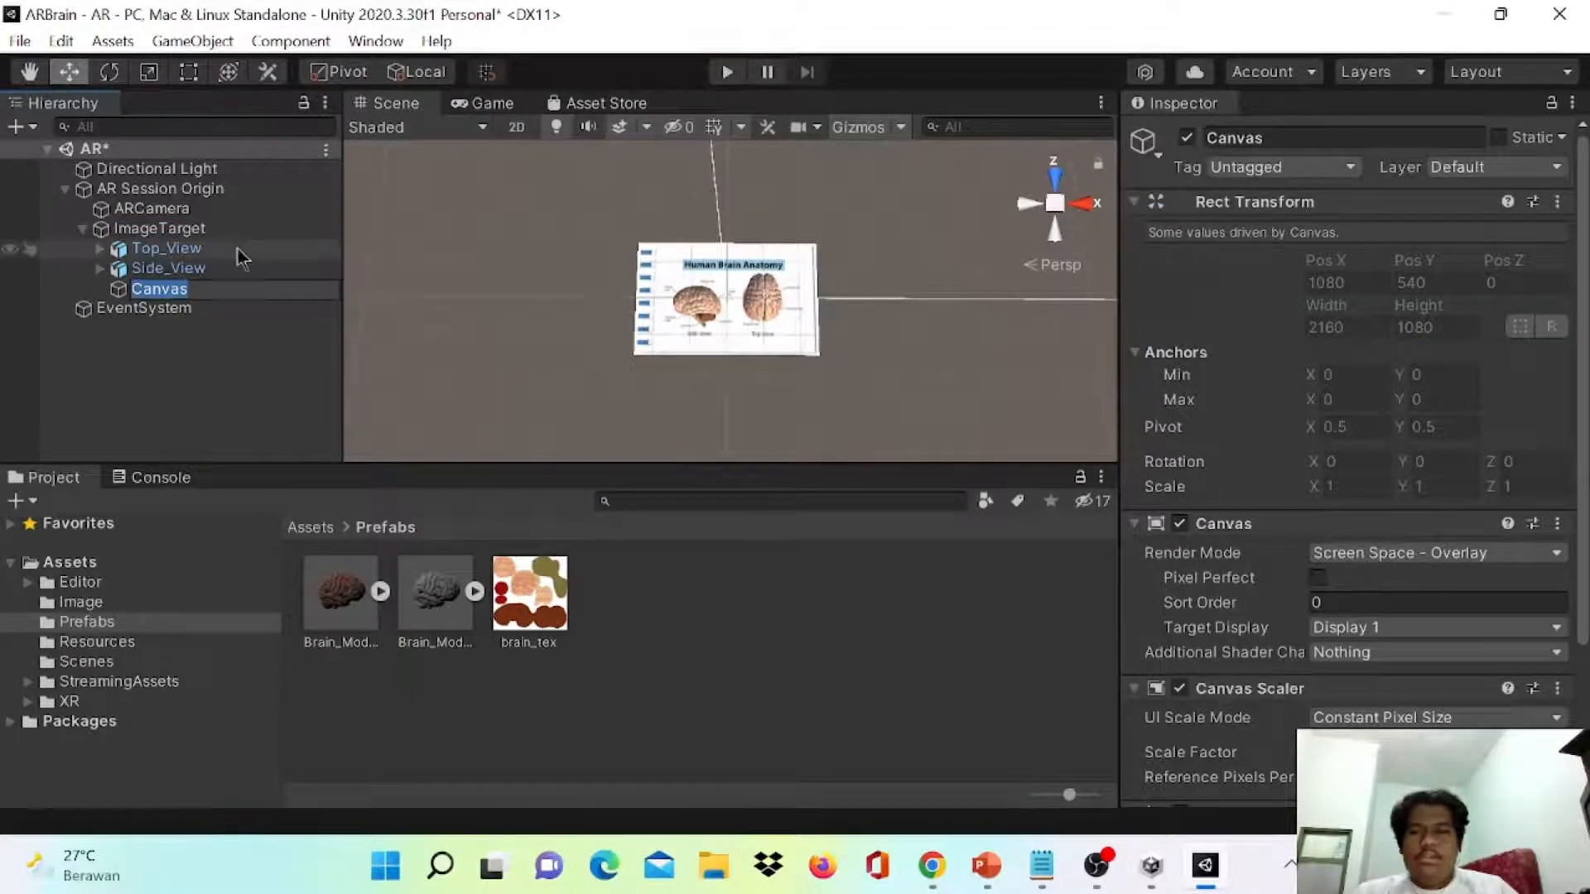
key("Return")
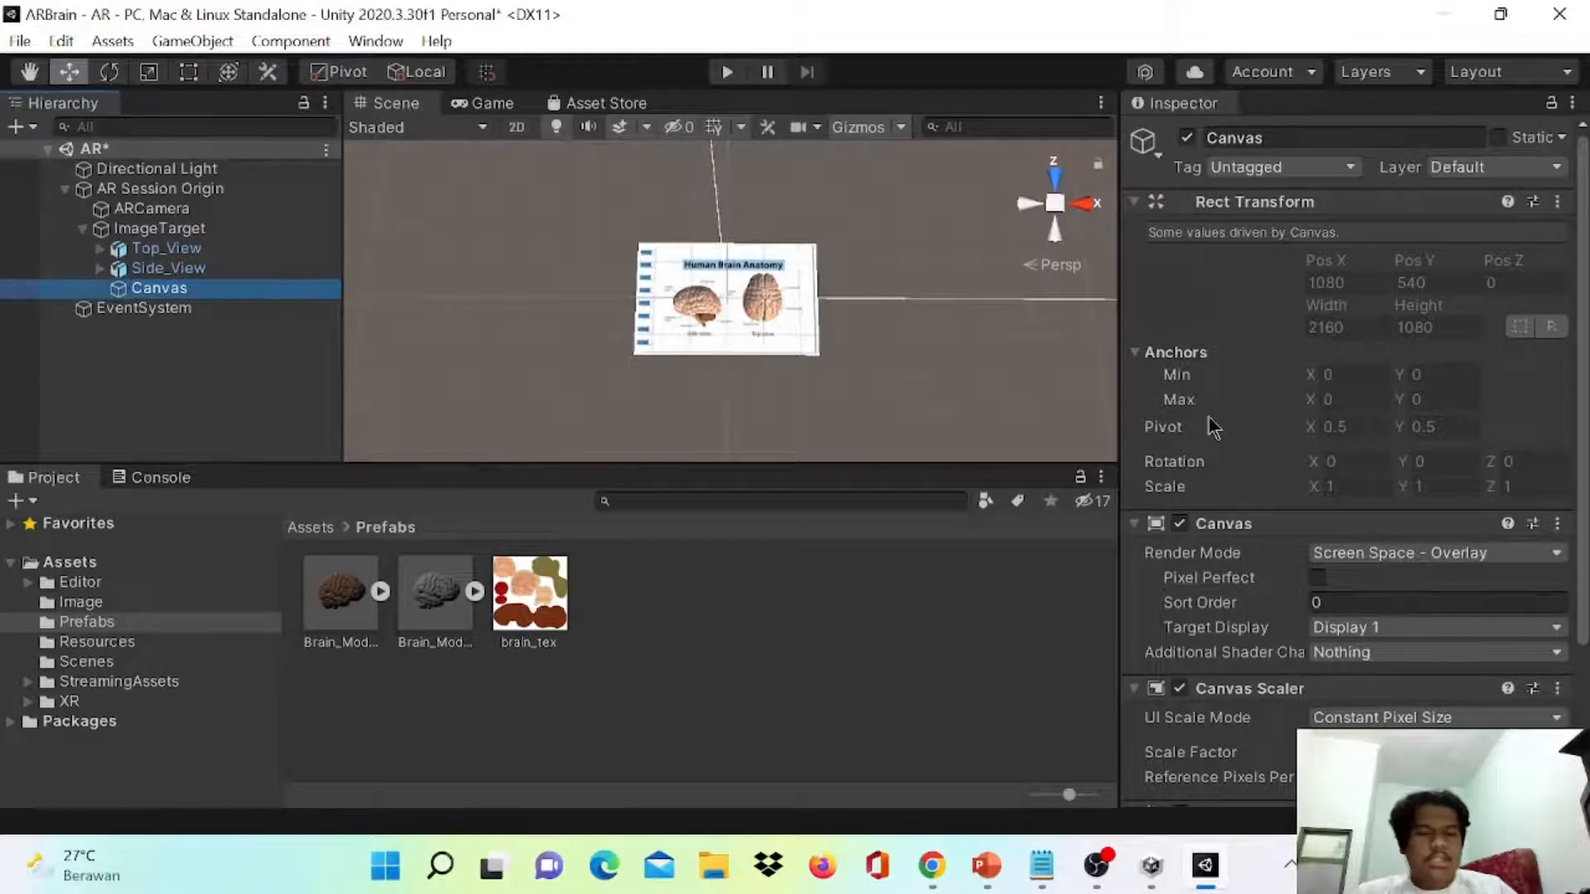
- Set the Canvas render mode to World Space and assign ARCamera as its event camera
left_click(1351, 553)
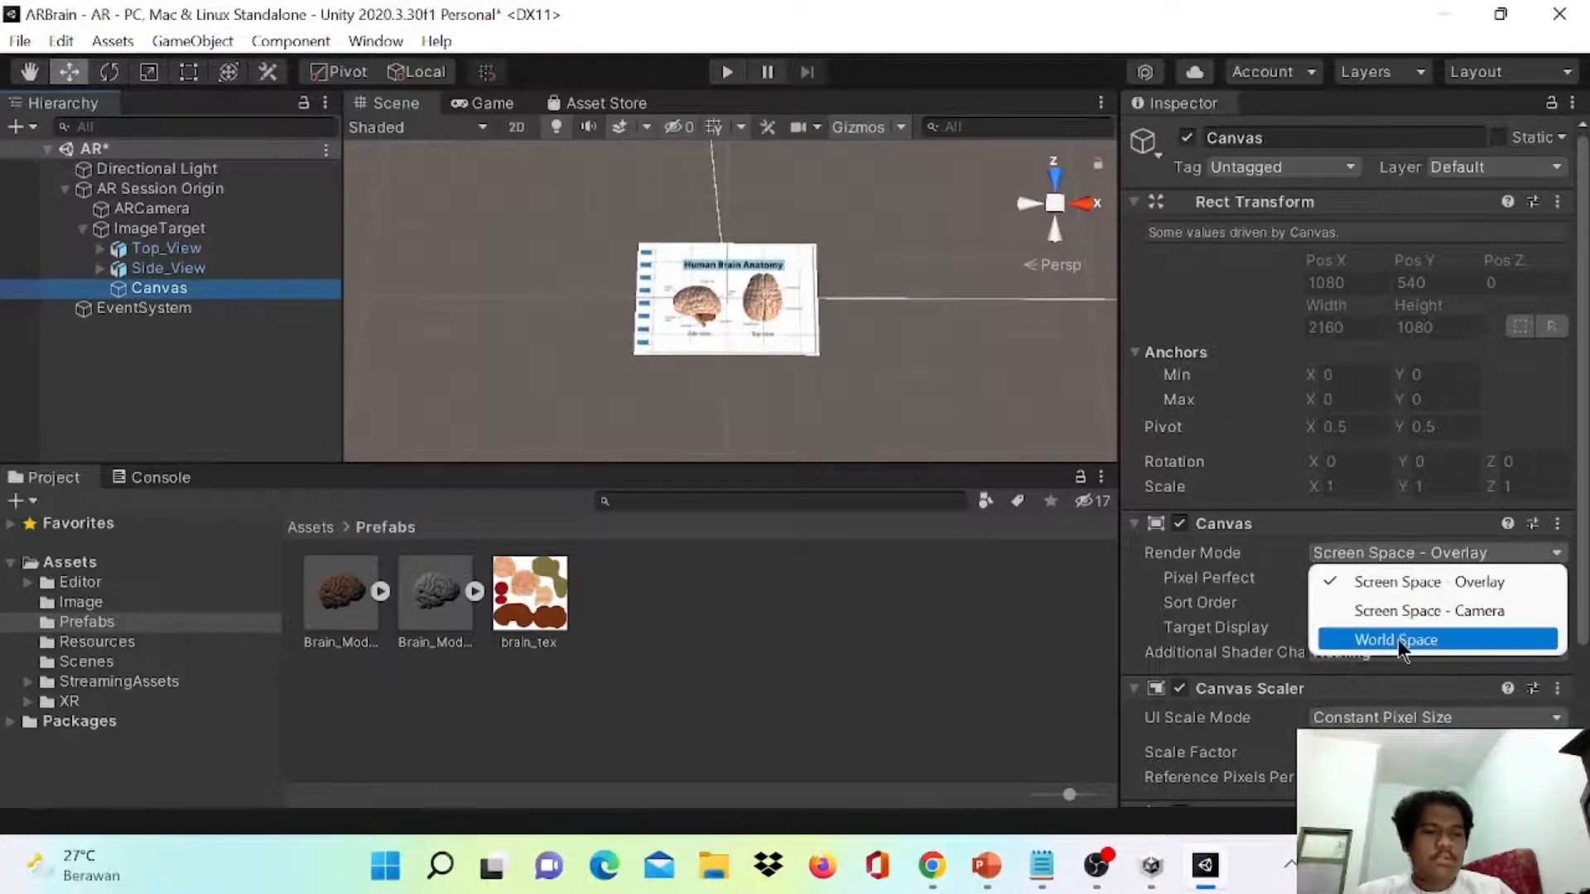
left_click(1398, 639)
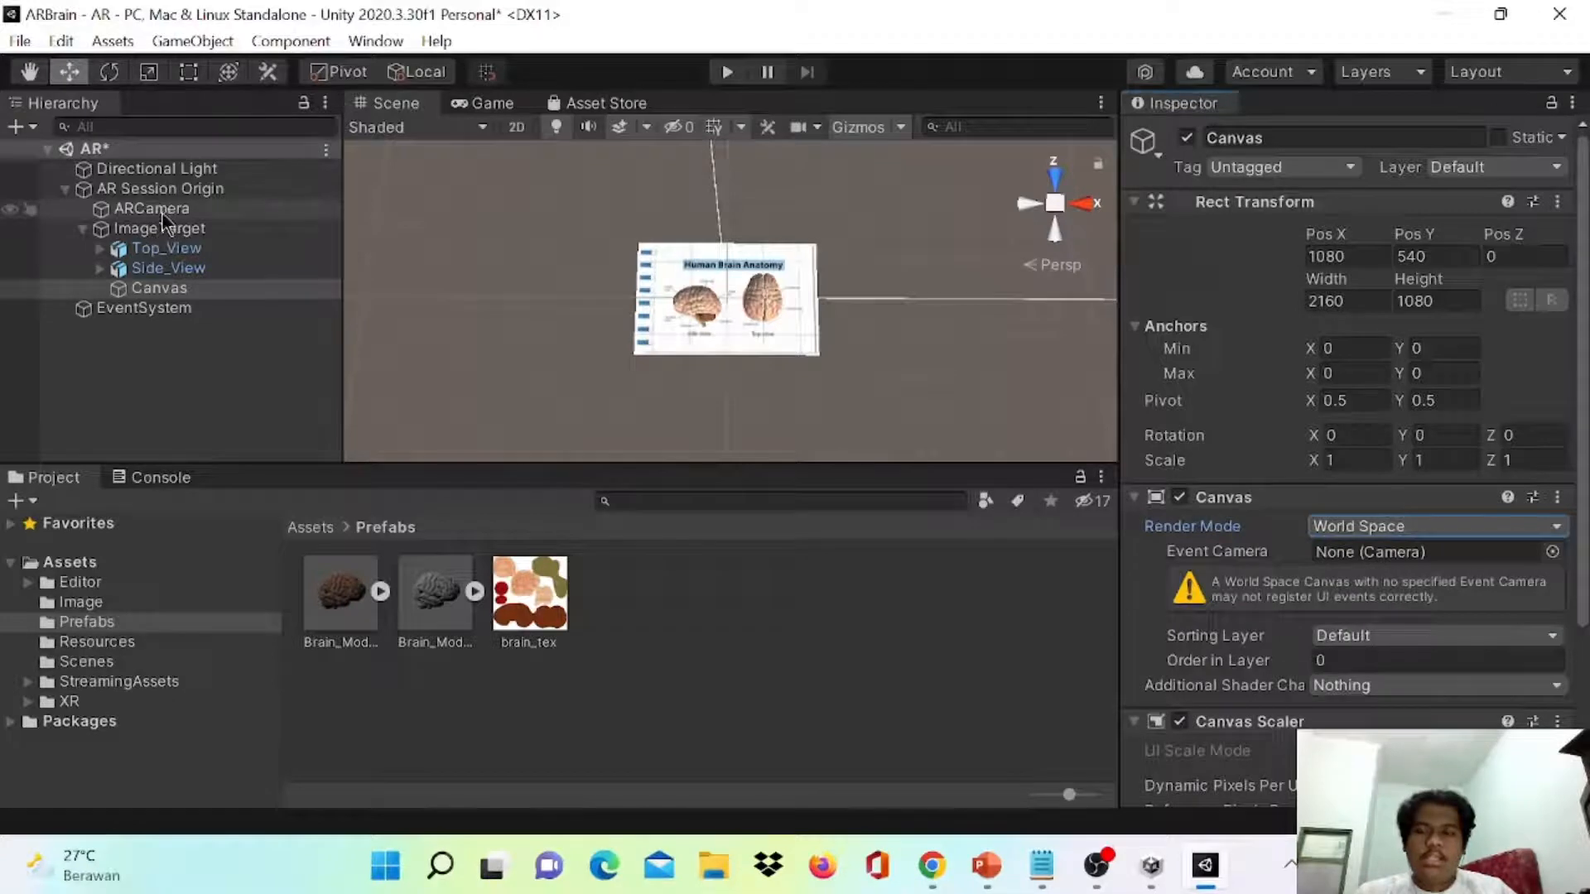
left_click_drag(160, 212, 1365, 555)
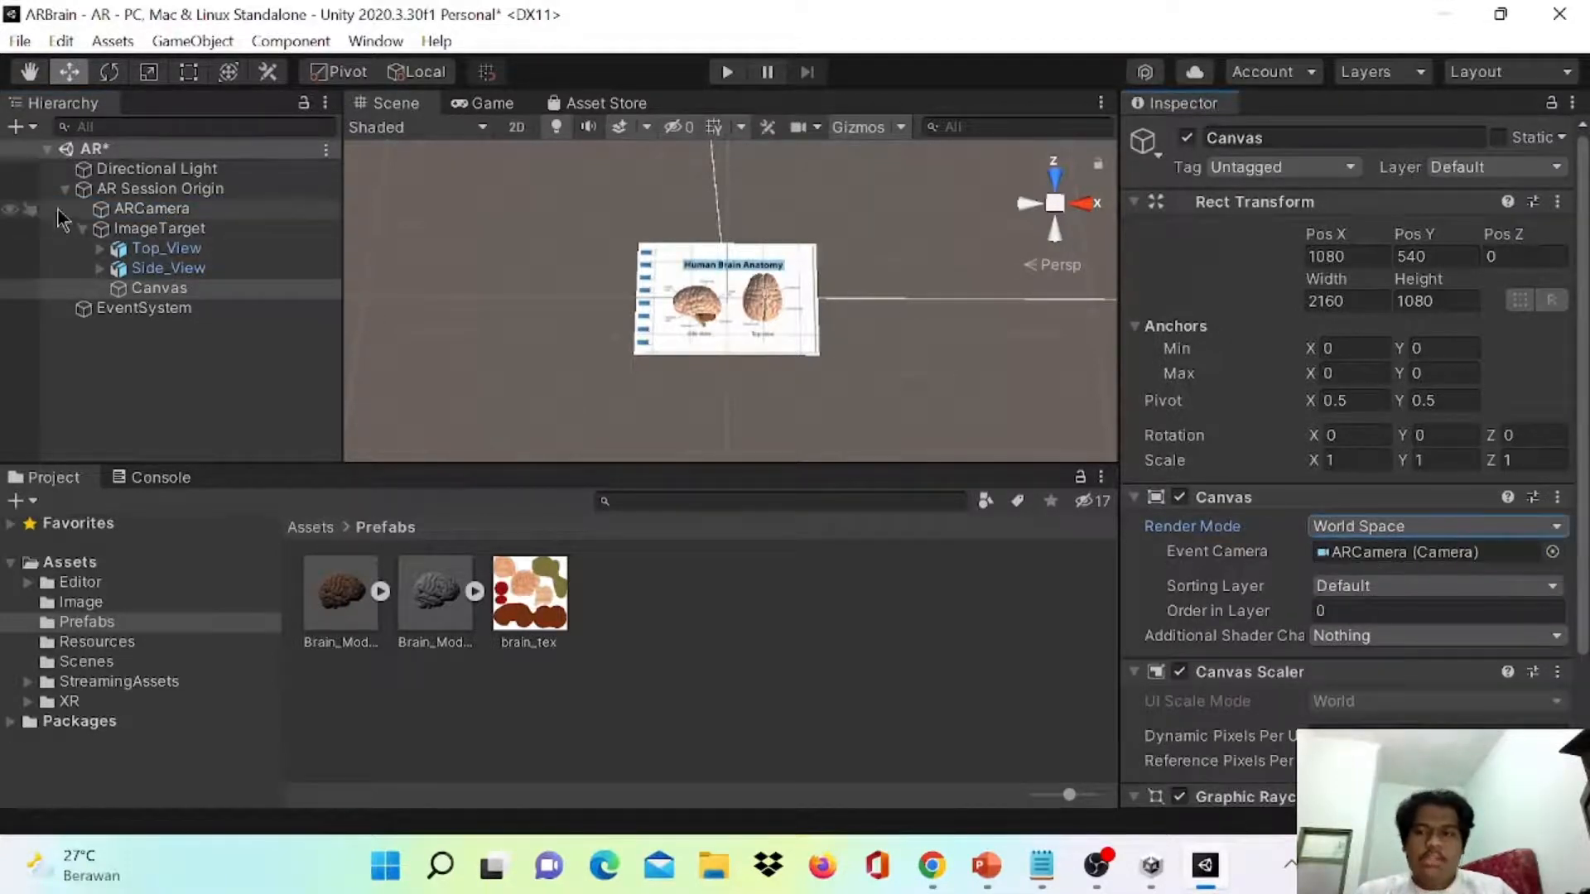
- Set ARCamera's Y position to 40 and its X rotation to 90 so it faces down at the marker
left_click(124, 210)
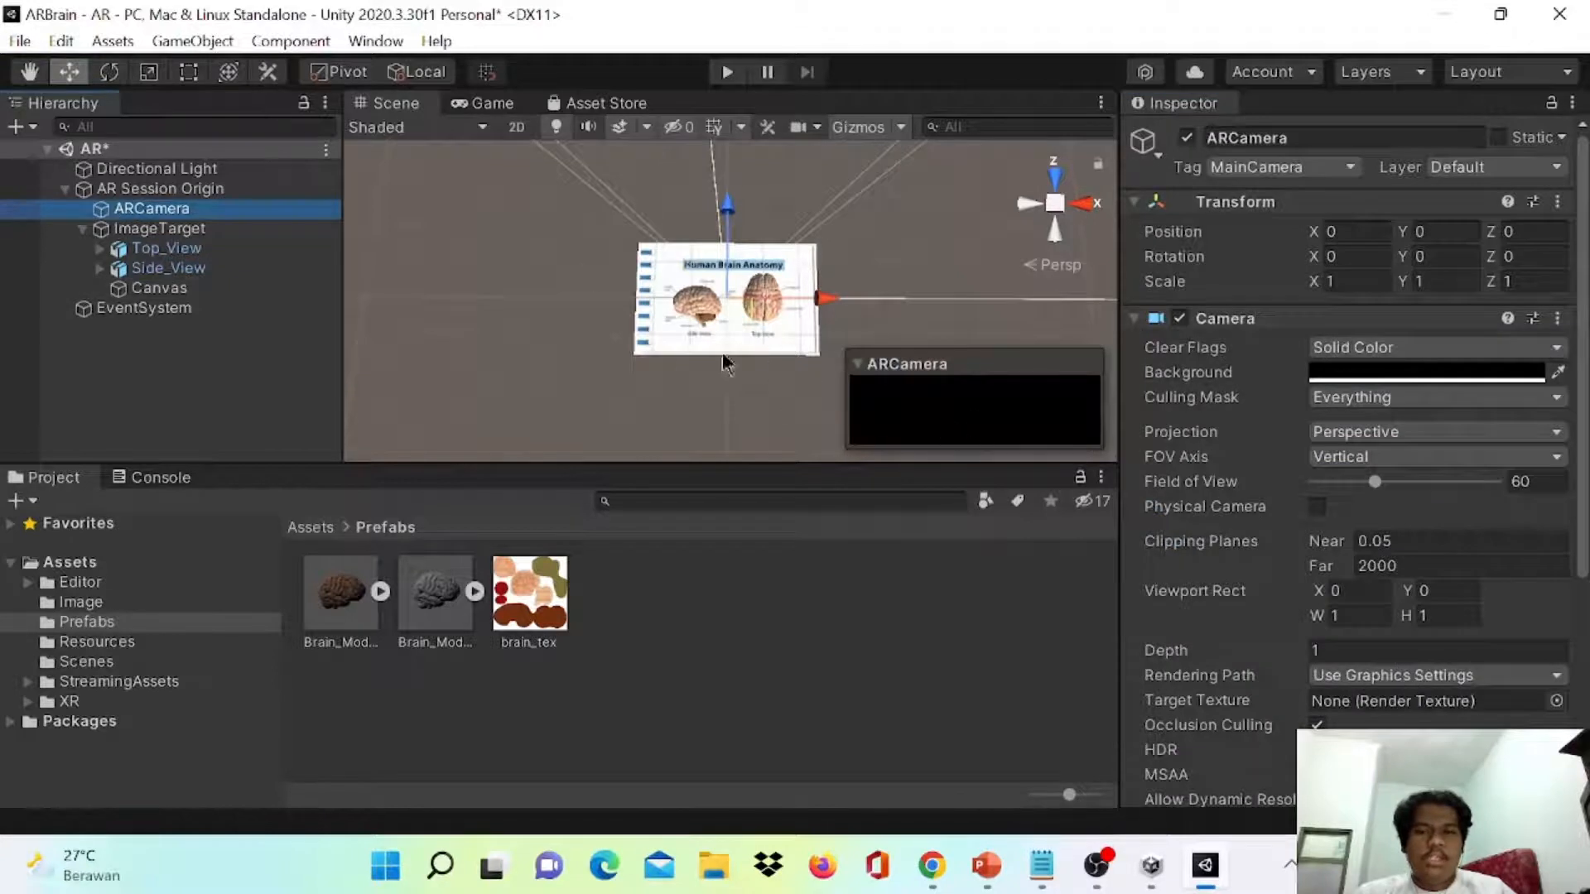
scroll(832, 339, "down", 2)
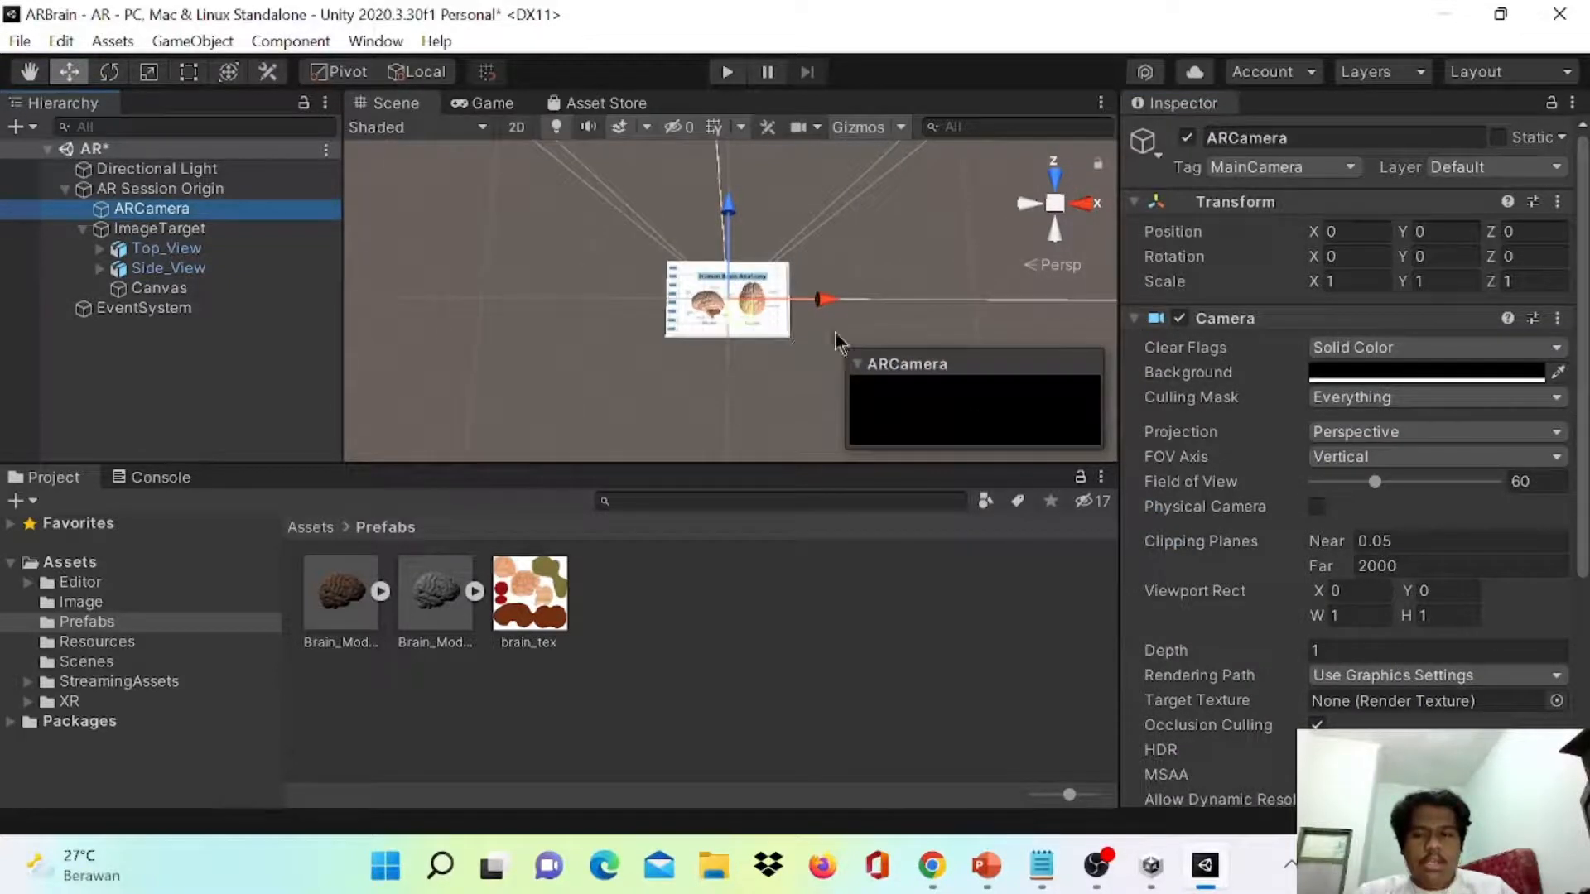
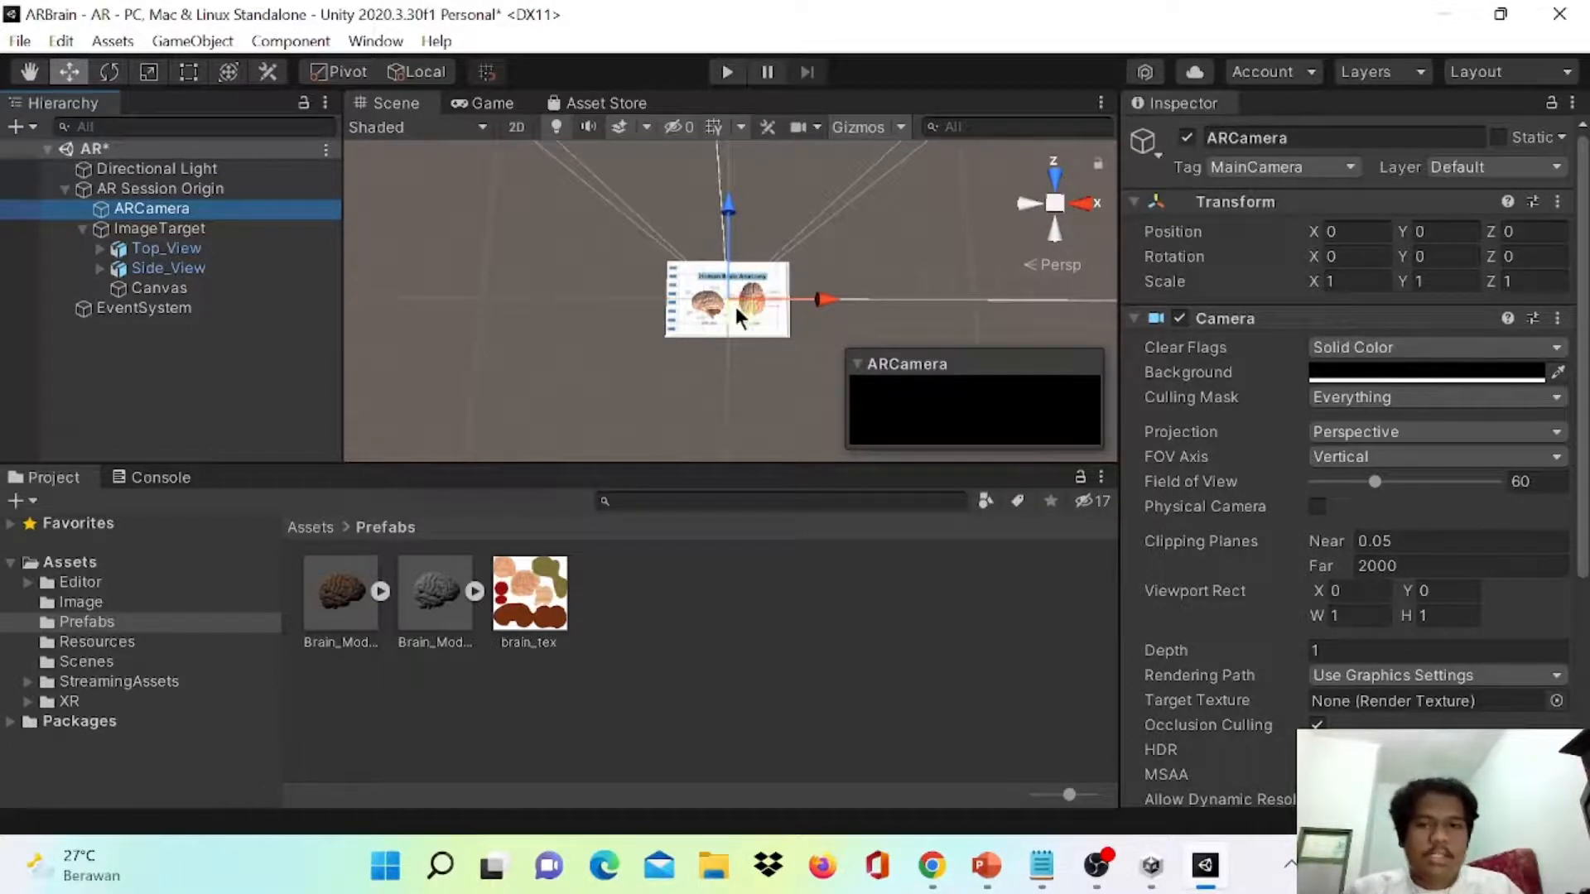
left_click_drag(737, 308, 759, 254)
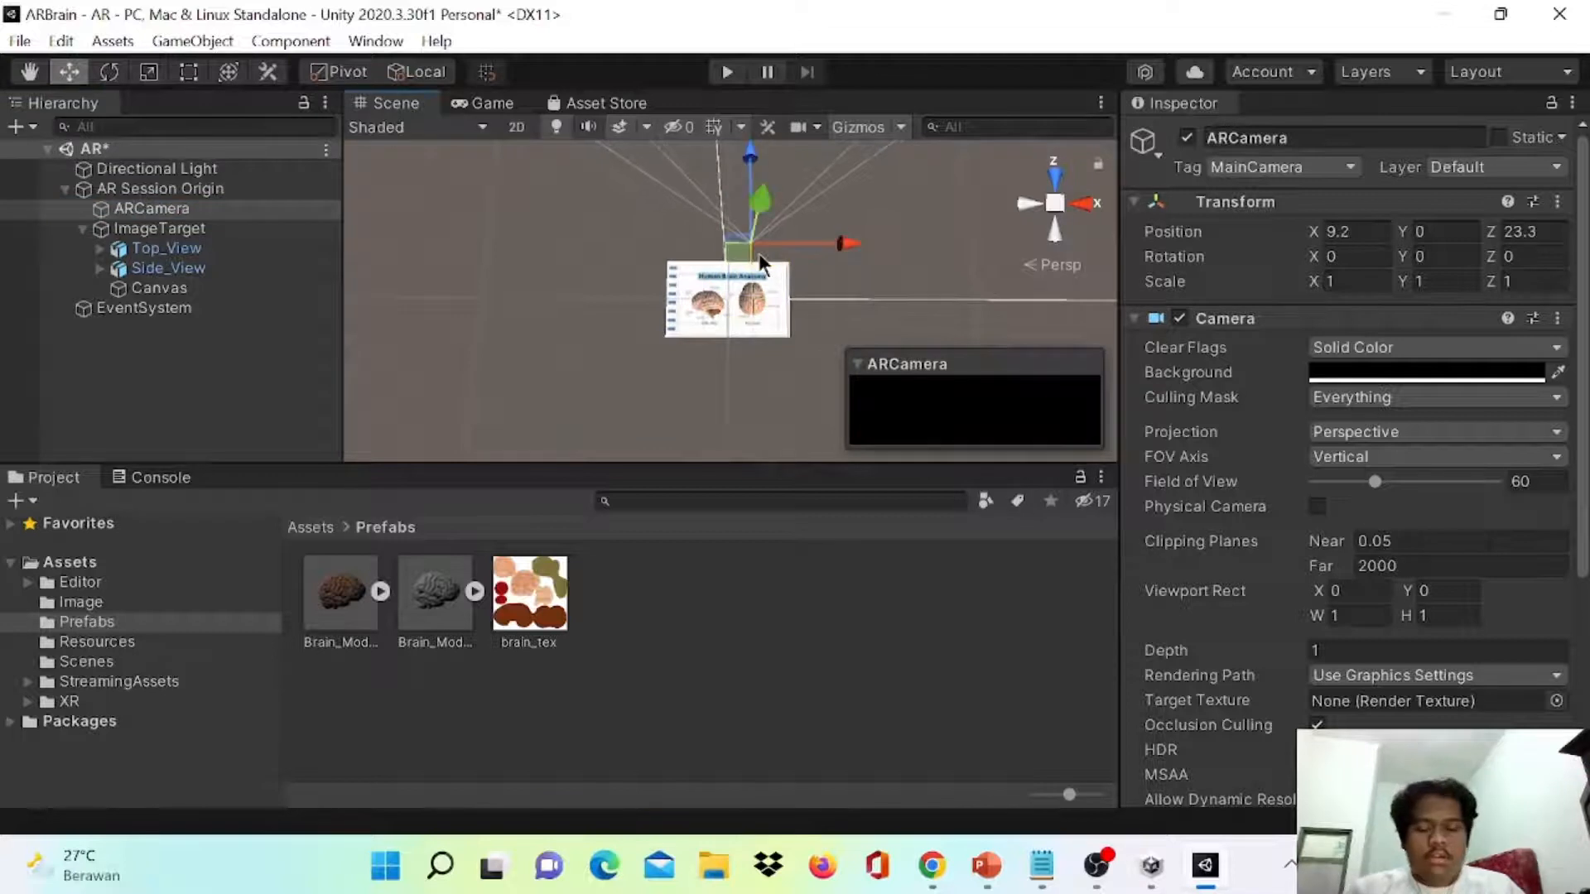
key("ctrl+z")
left_click(1447, 233)
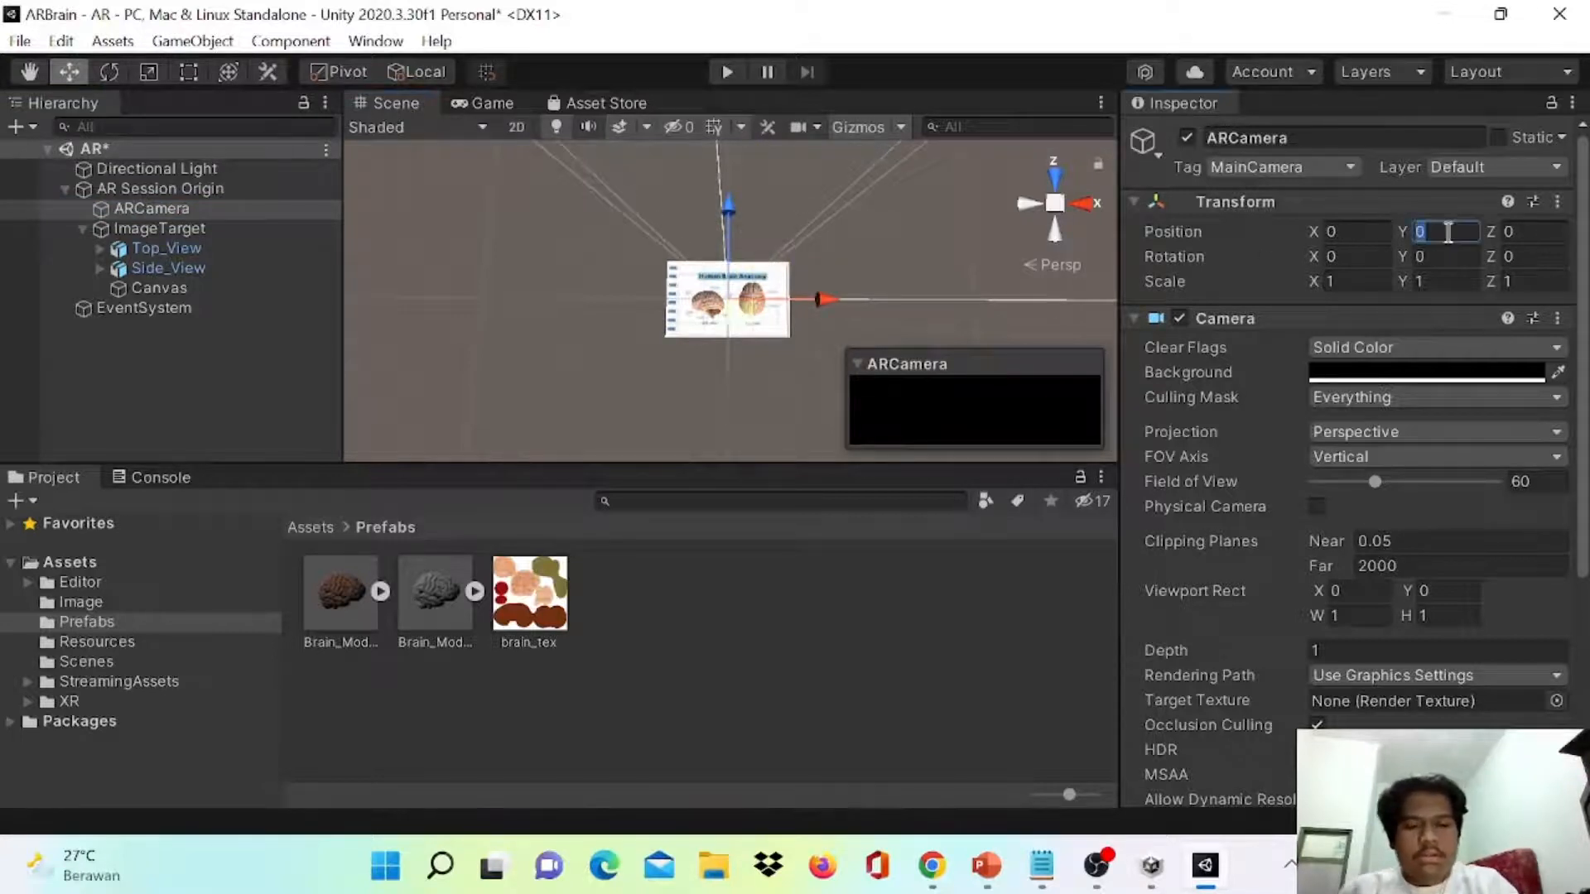
type("40")
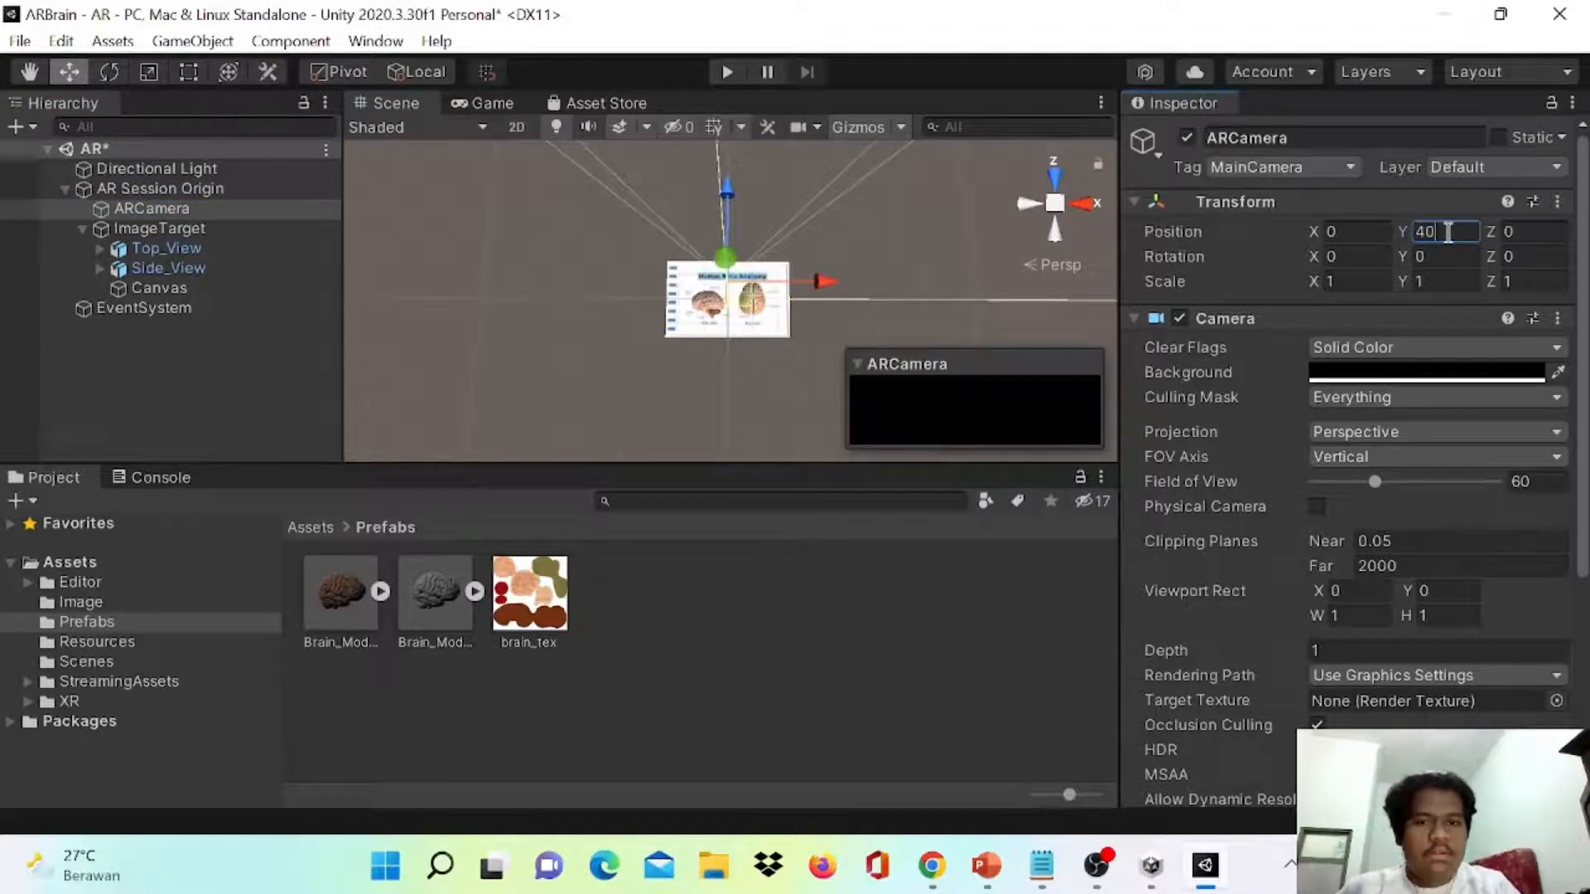
left_click(1351, 258)
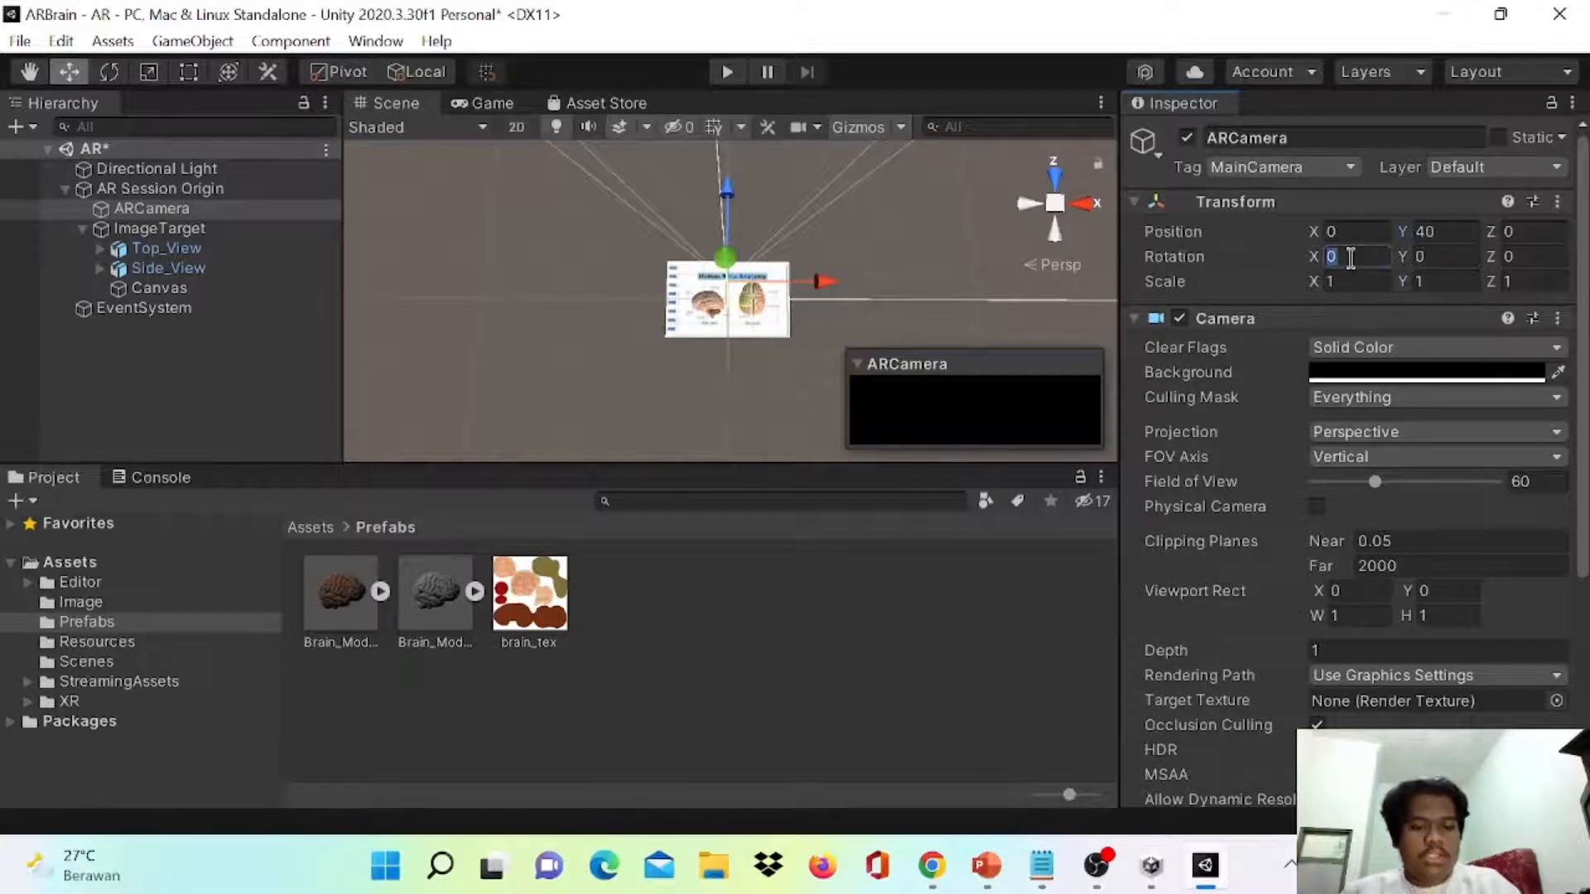
type("90")
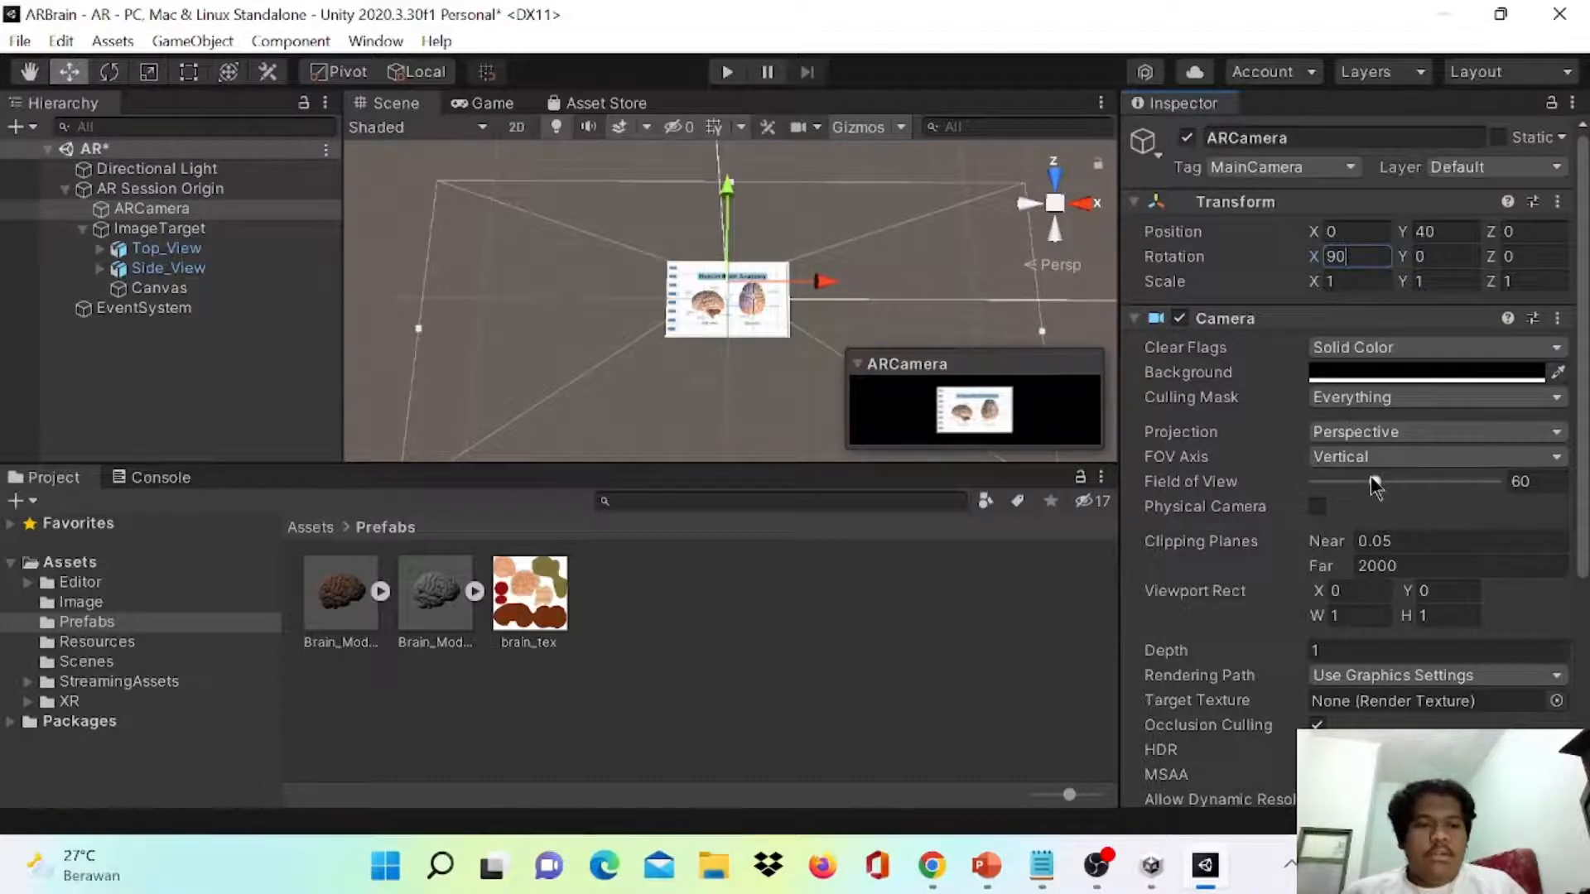
- Select the Canvas under ImageTarget and inspect its extent in the scene
left_click(158, 288)
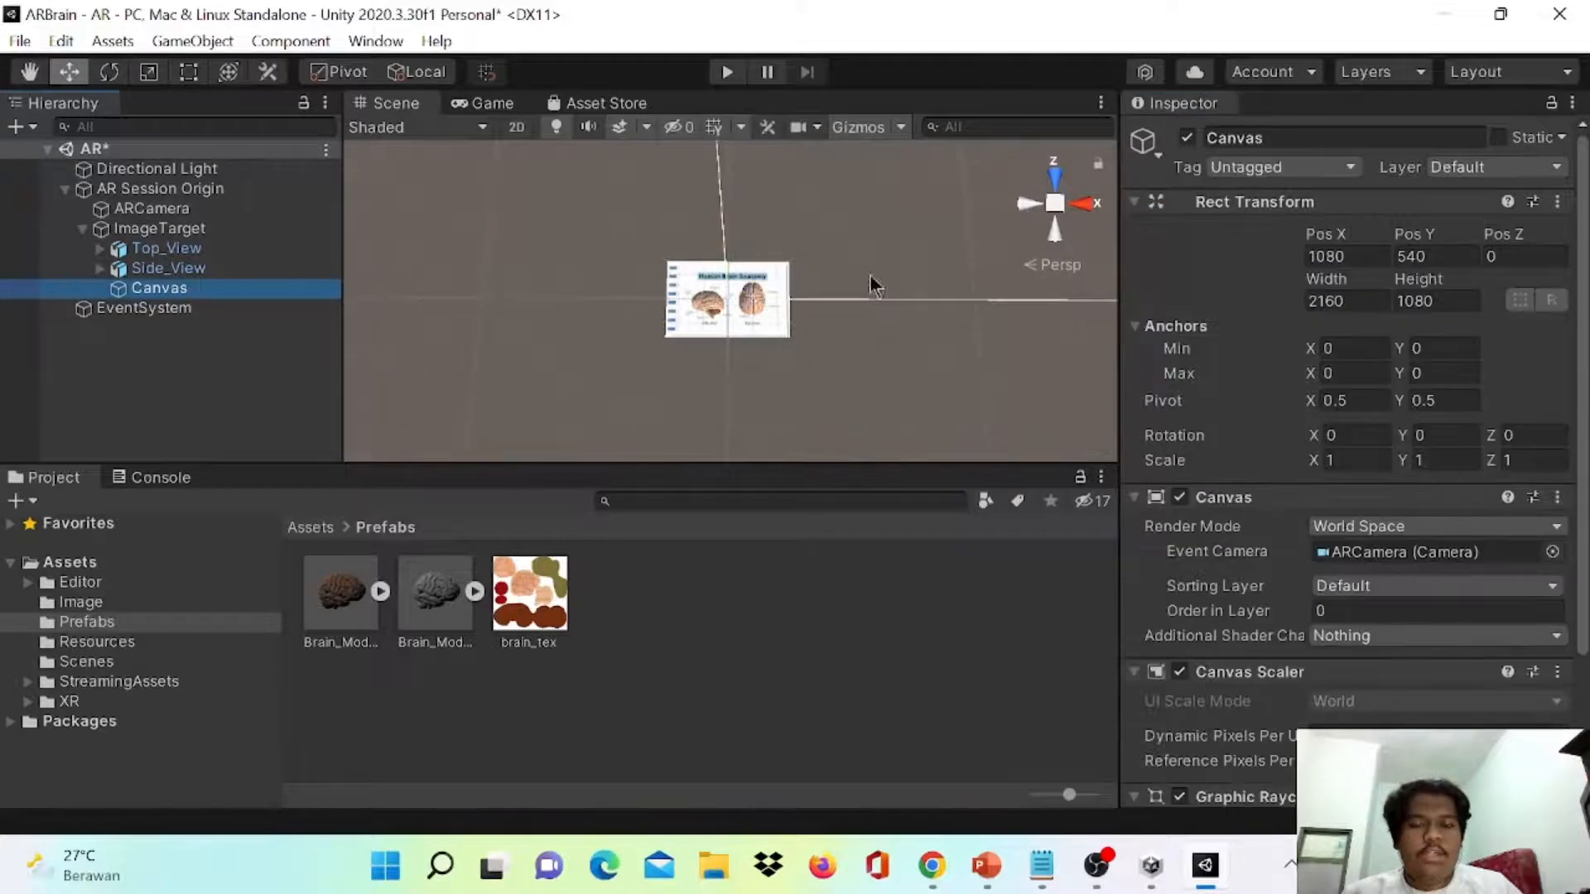
key("q")
right_click_drag(987, 381, 911, 83)
key("w")
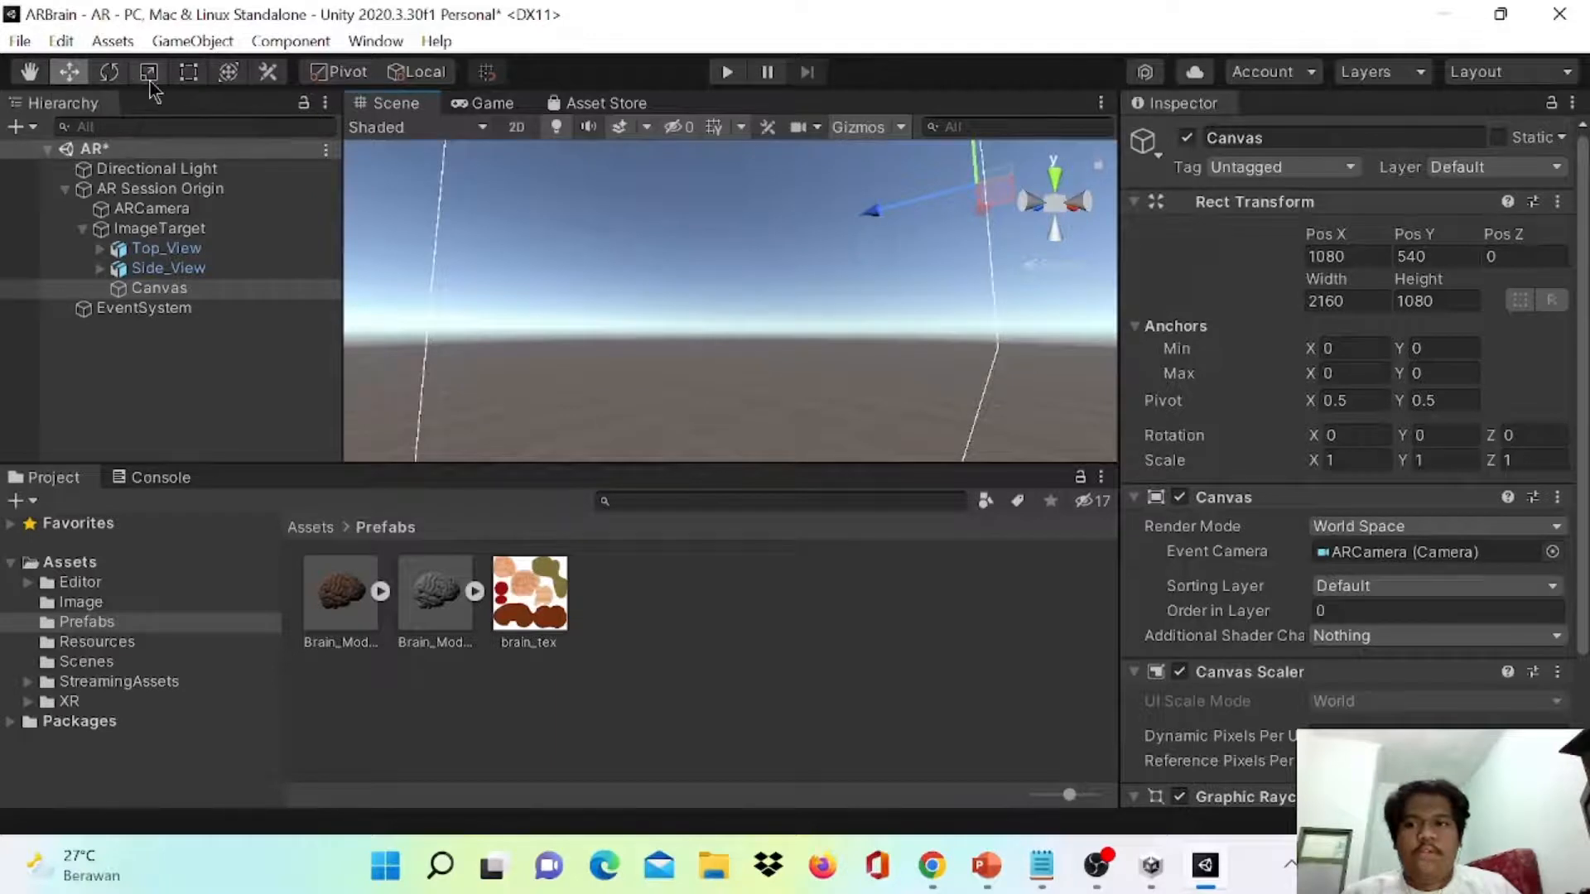
- Scale the Canvas down uniformly to about 0.72
key("r")
left_click_drag(983, 178, 957, 194)
right_click_drag(984, 280, 998, 292)
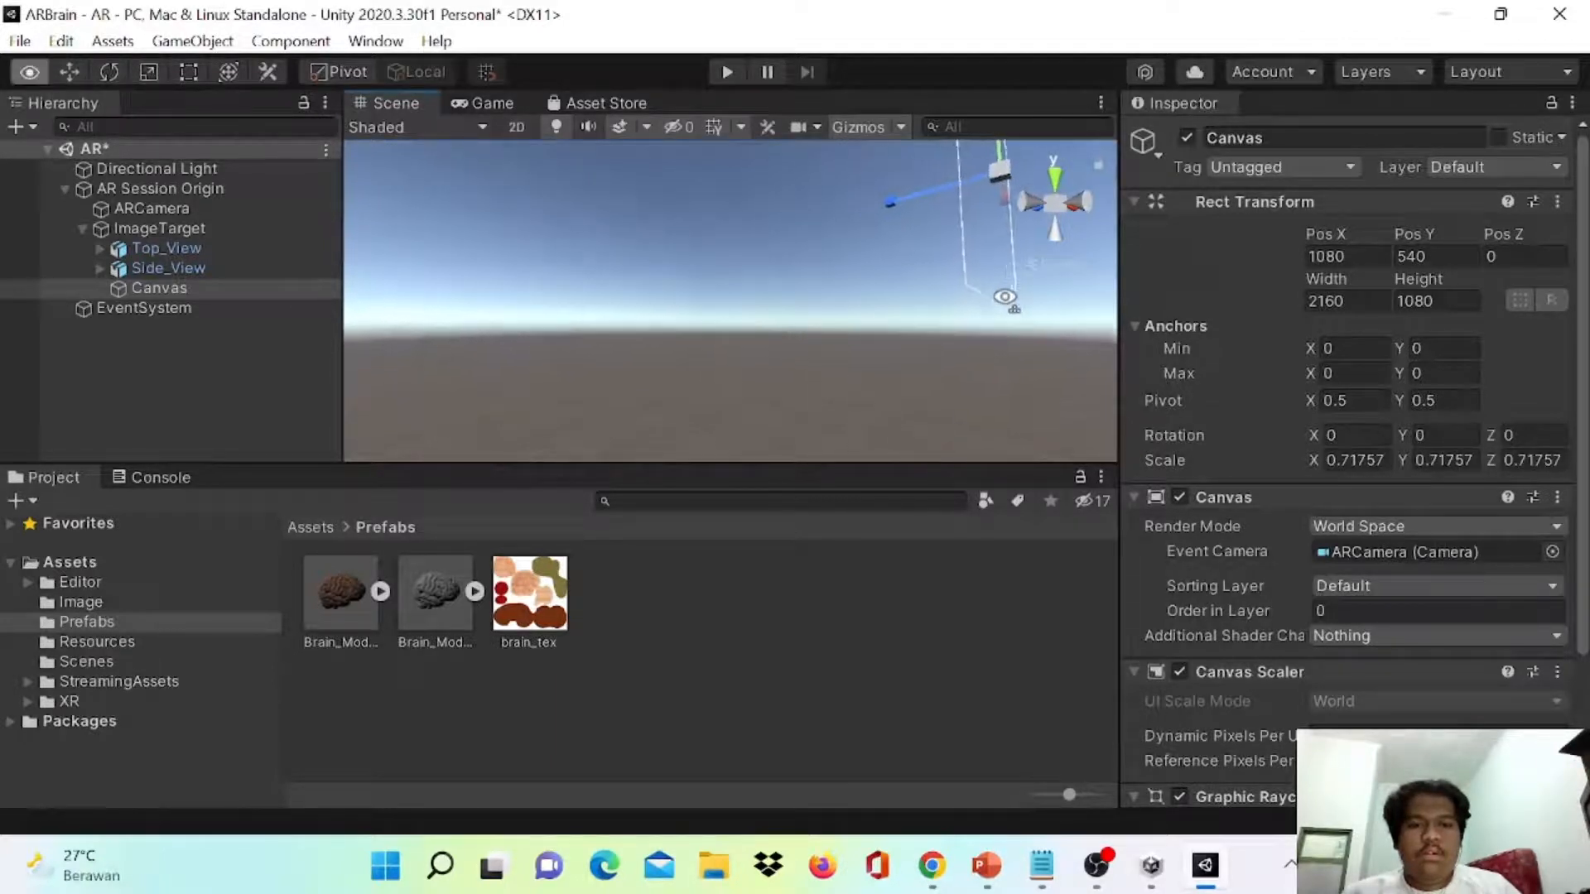
- Set the Canvas position to X 0 and Y 0, and its X rotation to 90
left_click(1342, 259)
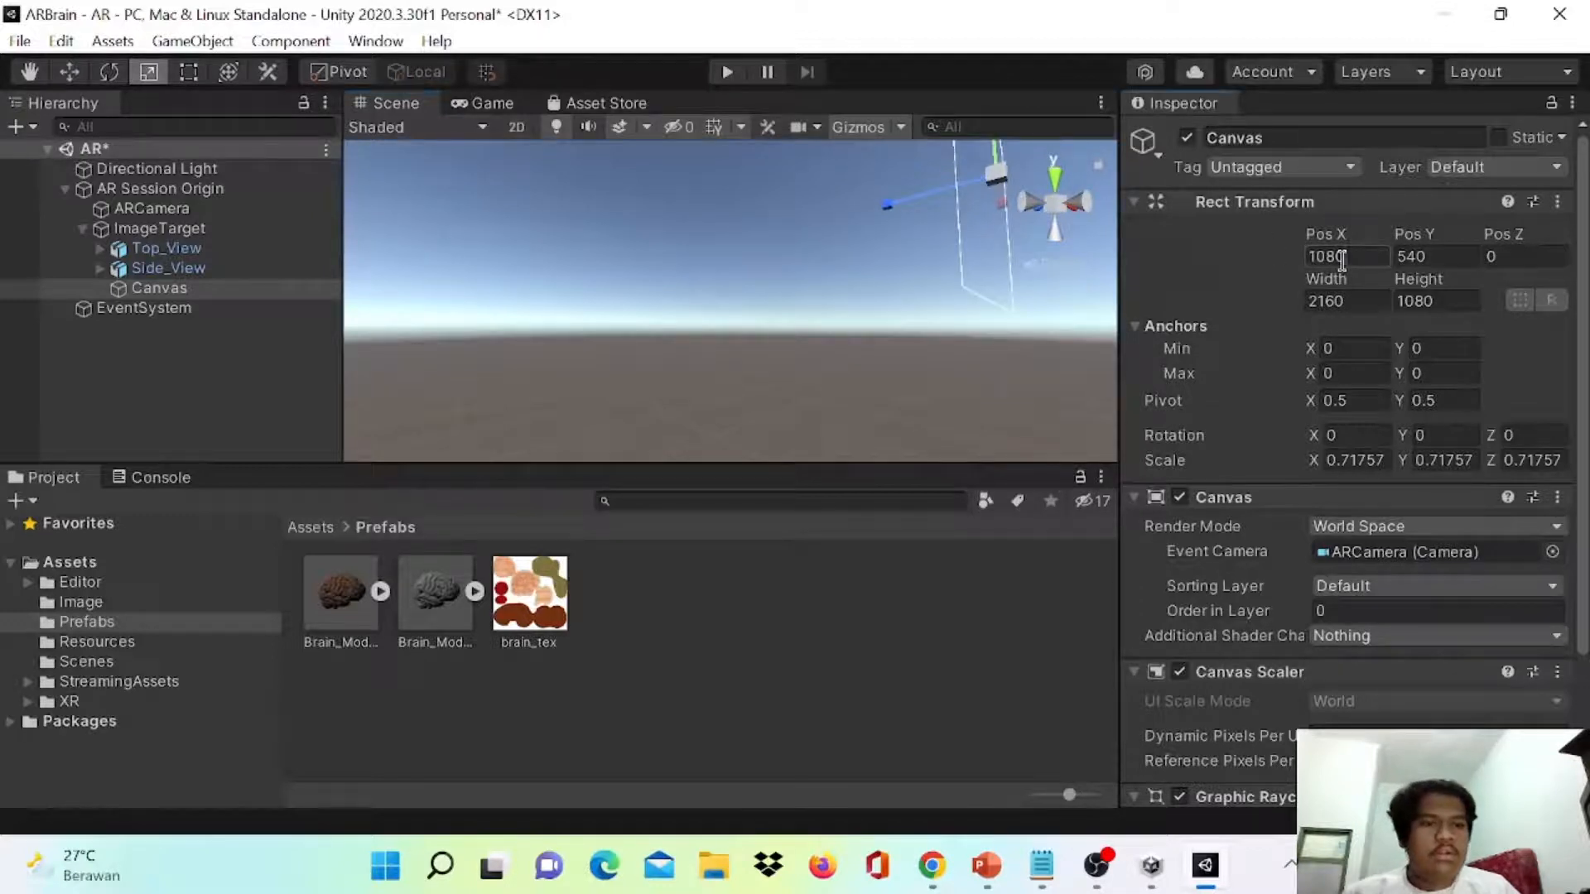
type("0")
left_click(1425, 260)
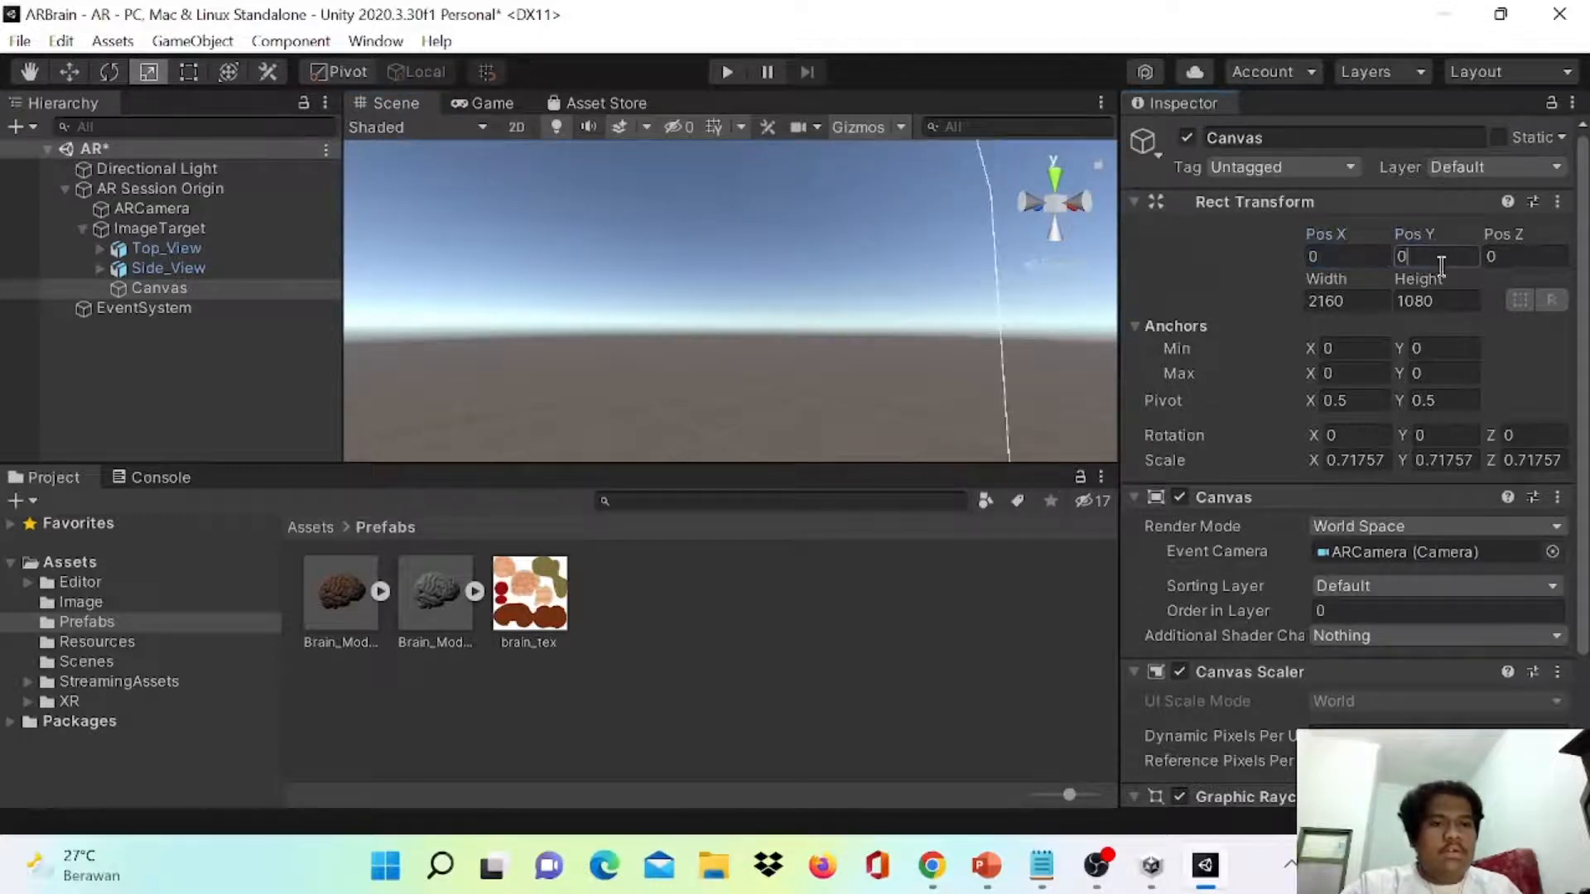
type("0")
right_click_drag(1015, 318, 931, 432)
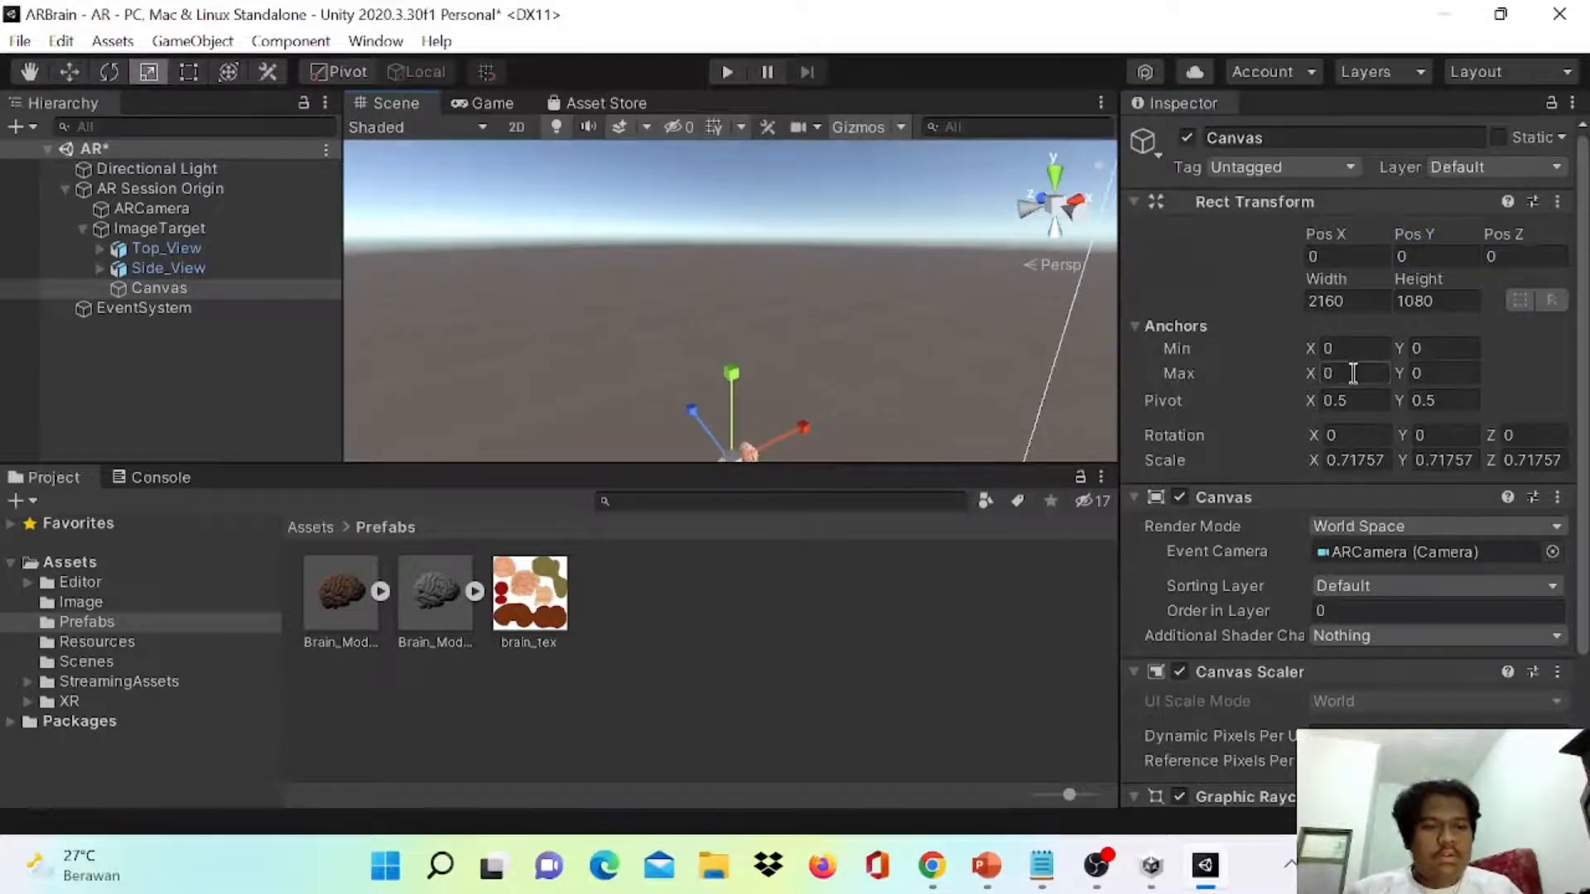
left_click(1347, 437)
type("90")
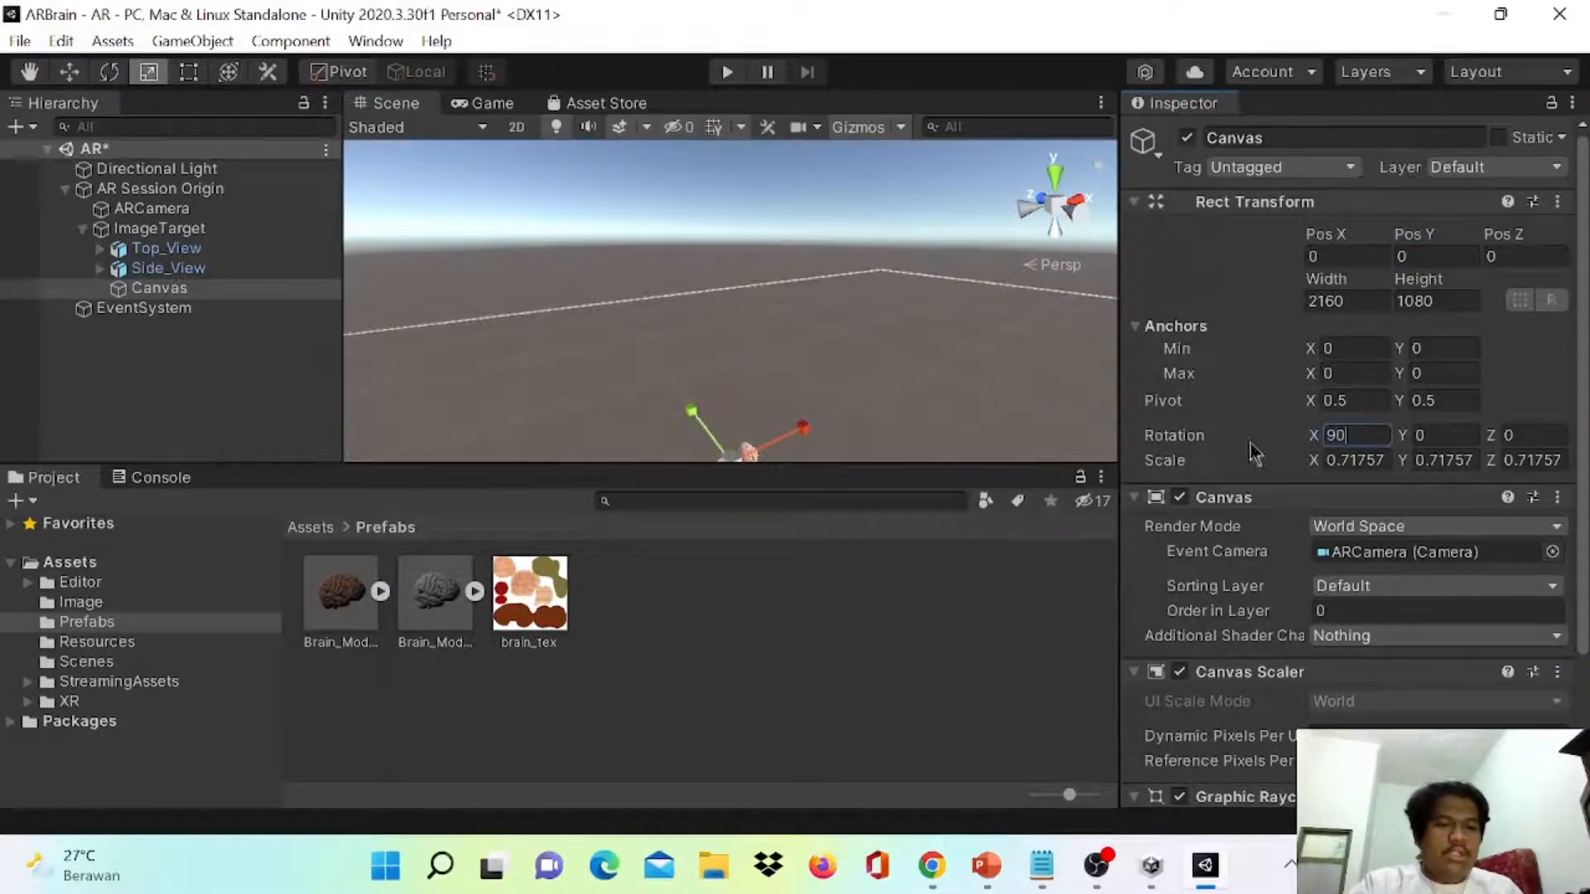
- Scale the Canvas down uniformly to about 0.175 around the image target
right_click_drag(901, 338, 961, 348)
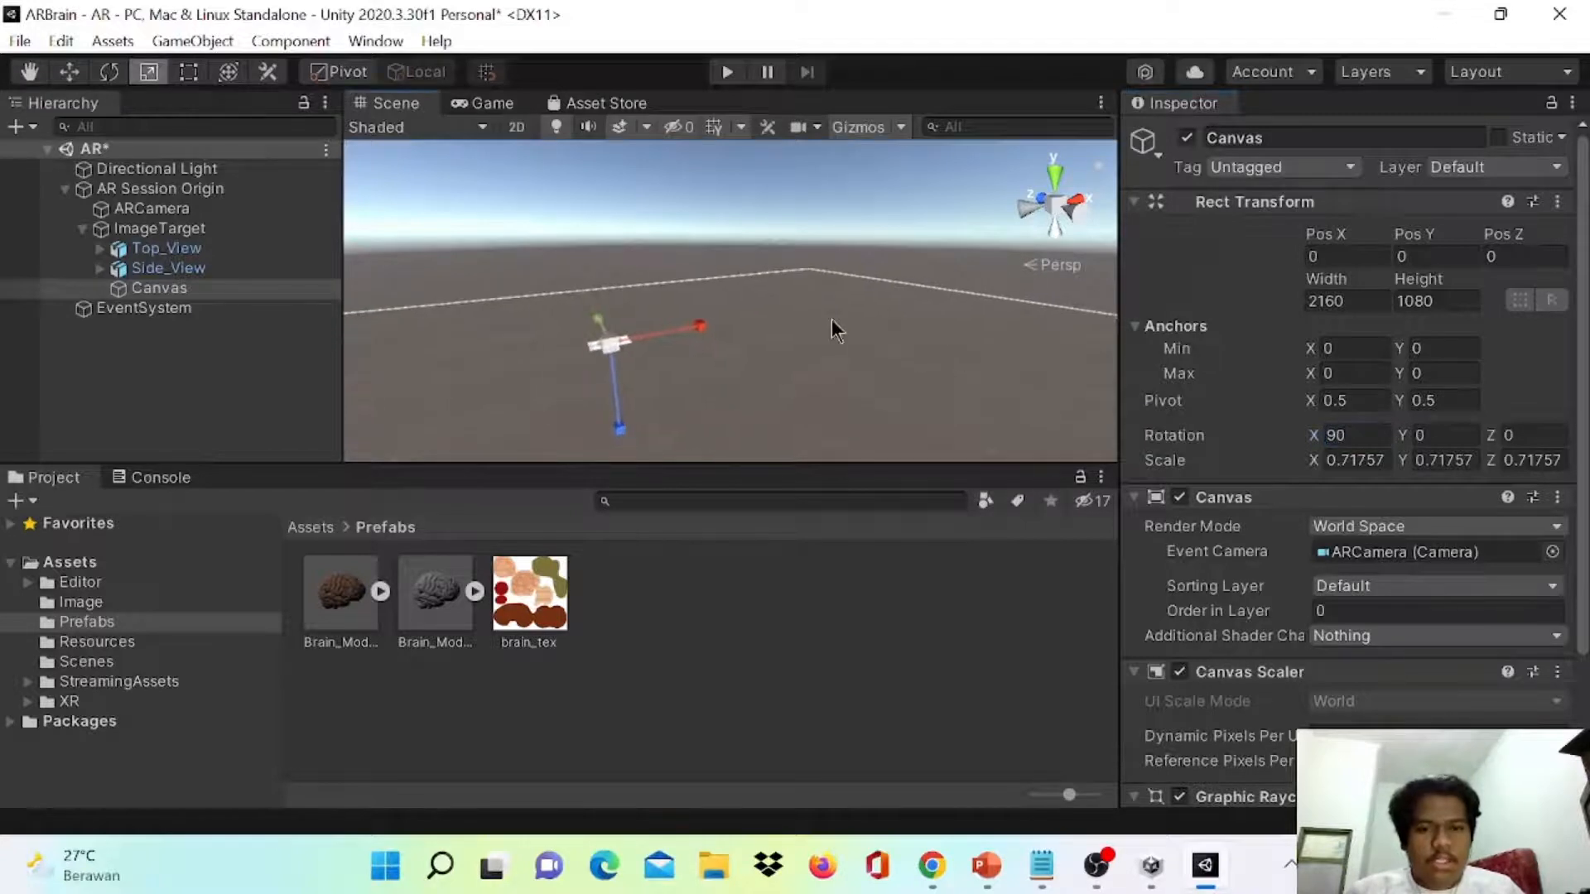
right_click_drag(833, 321, 799, 502)
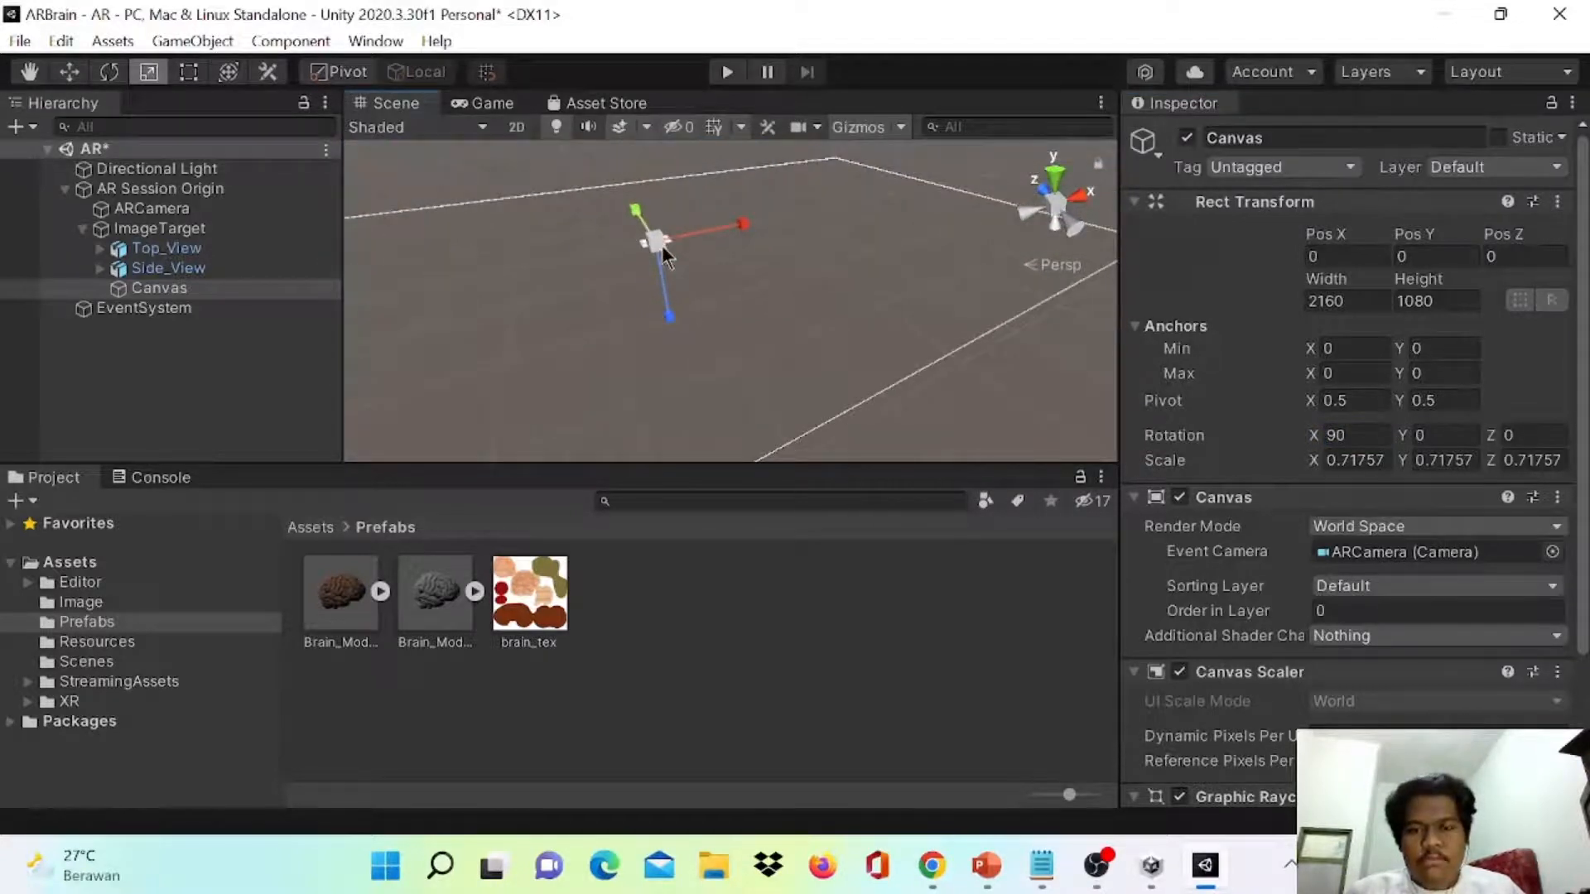
left_click_drag(663, 247, 577, 272)
right_click_drag(807, 269, 836, 292)
middle_click_drag(680, 222, 679, 404)
middle_click_drag(685, 305, 710, 371)
scroll(712, 344, "up", 6)
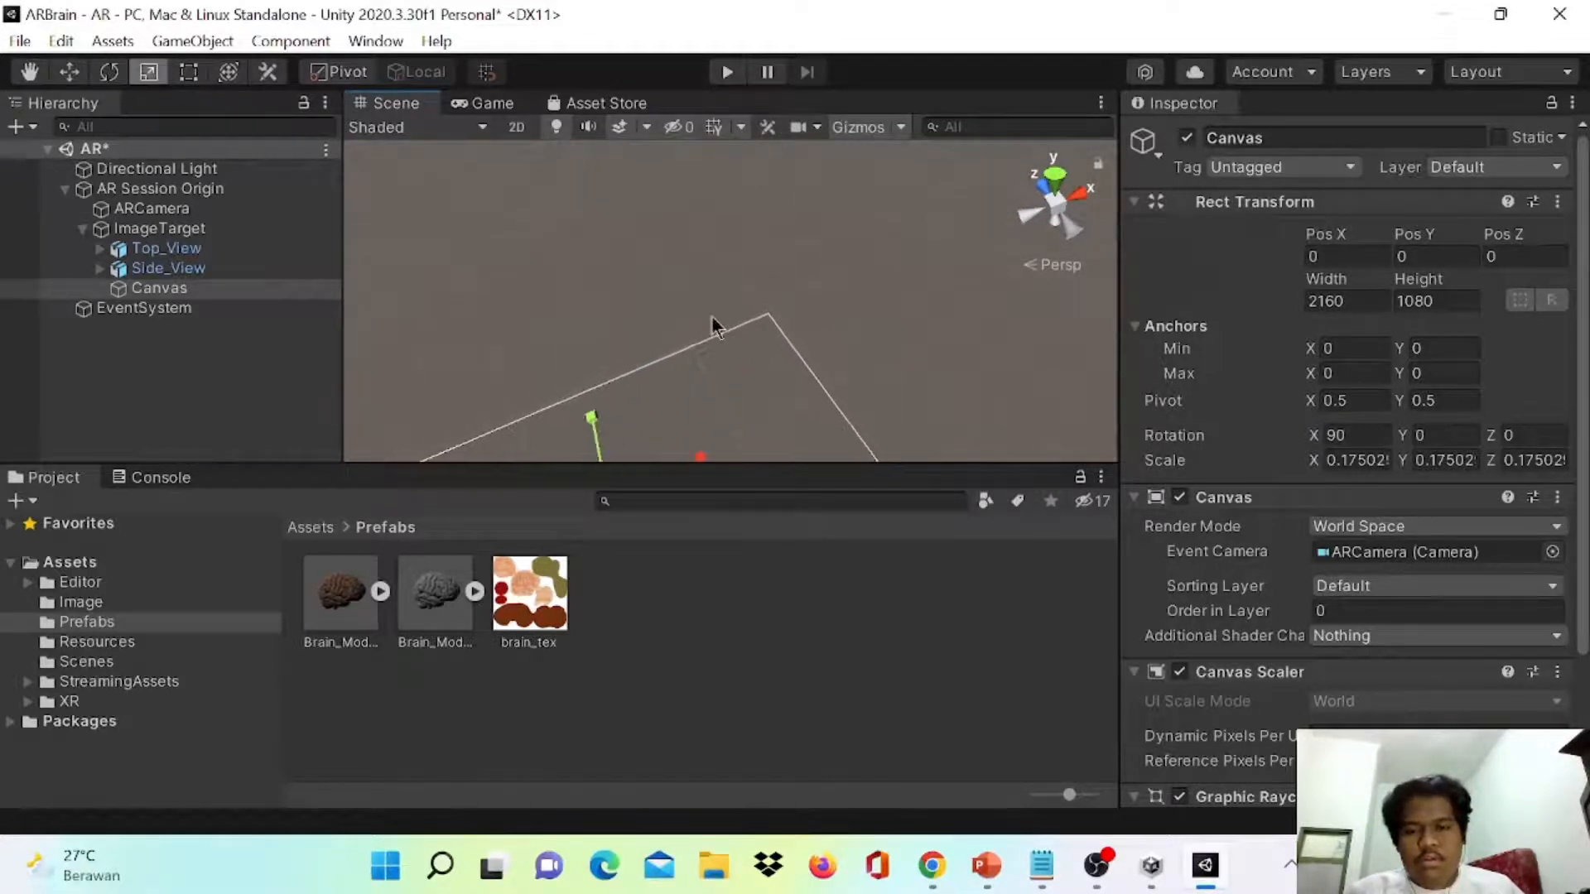
scroll(713, 318, "up", 1)
- Shrink the Canvas uniformly to a scale of about 0.07 so it frames the image target more closely
right_click_drag(868, 310, 832, 439)
right_click_drag(803, 282, 684, 331)
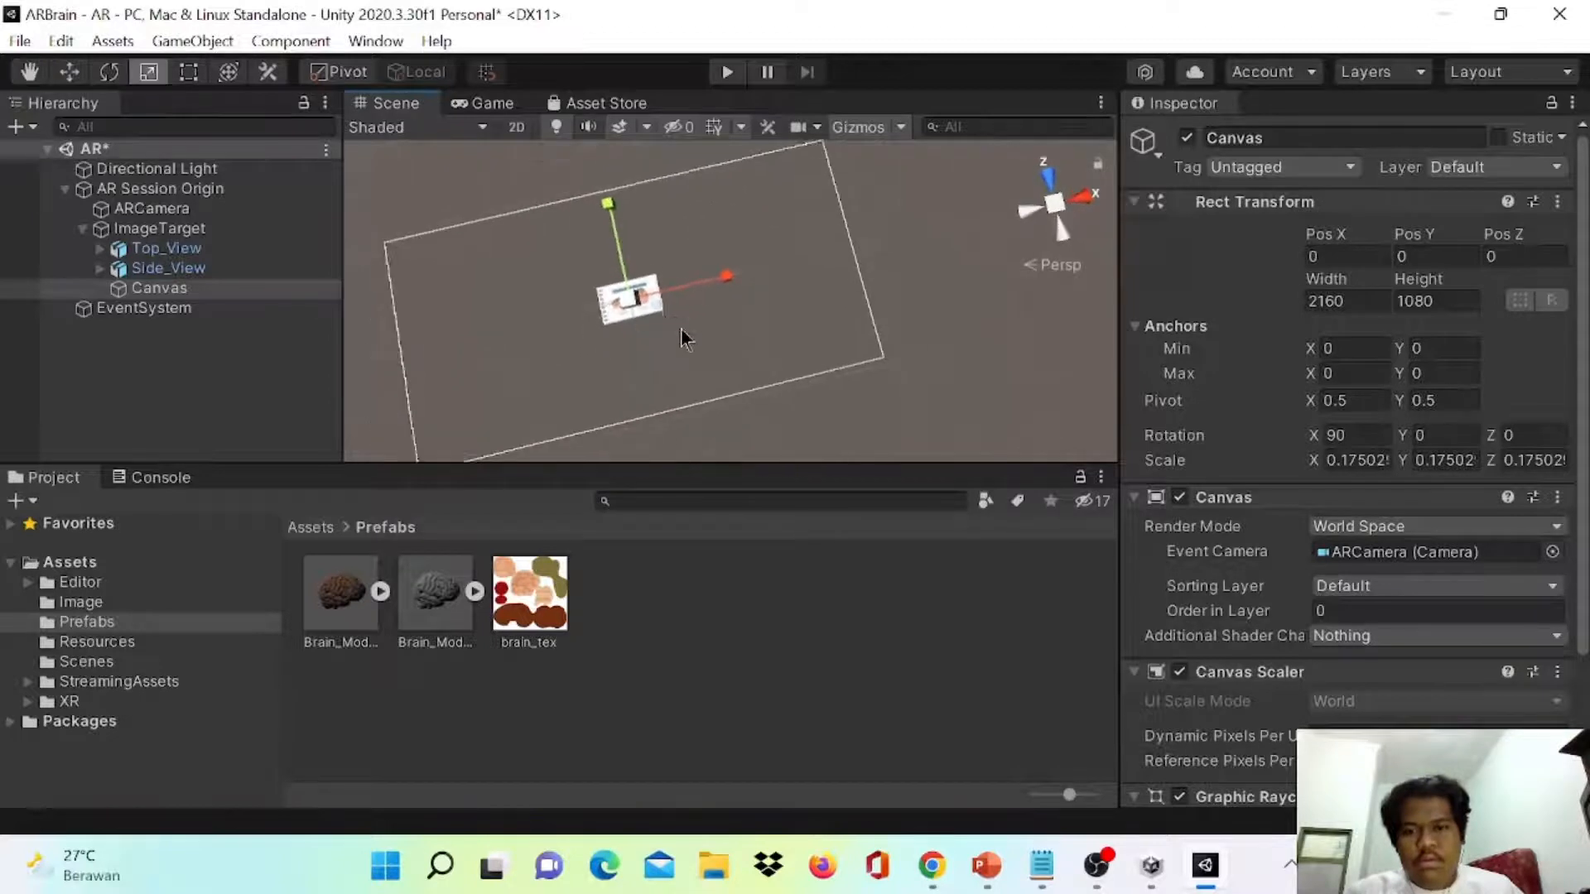
scroll(687, 304, "up", 5)
middle_click_drag(766, 224, 853, 202)
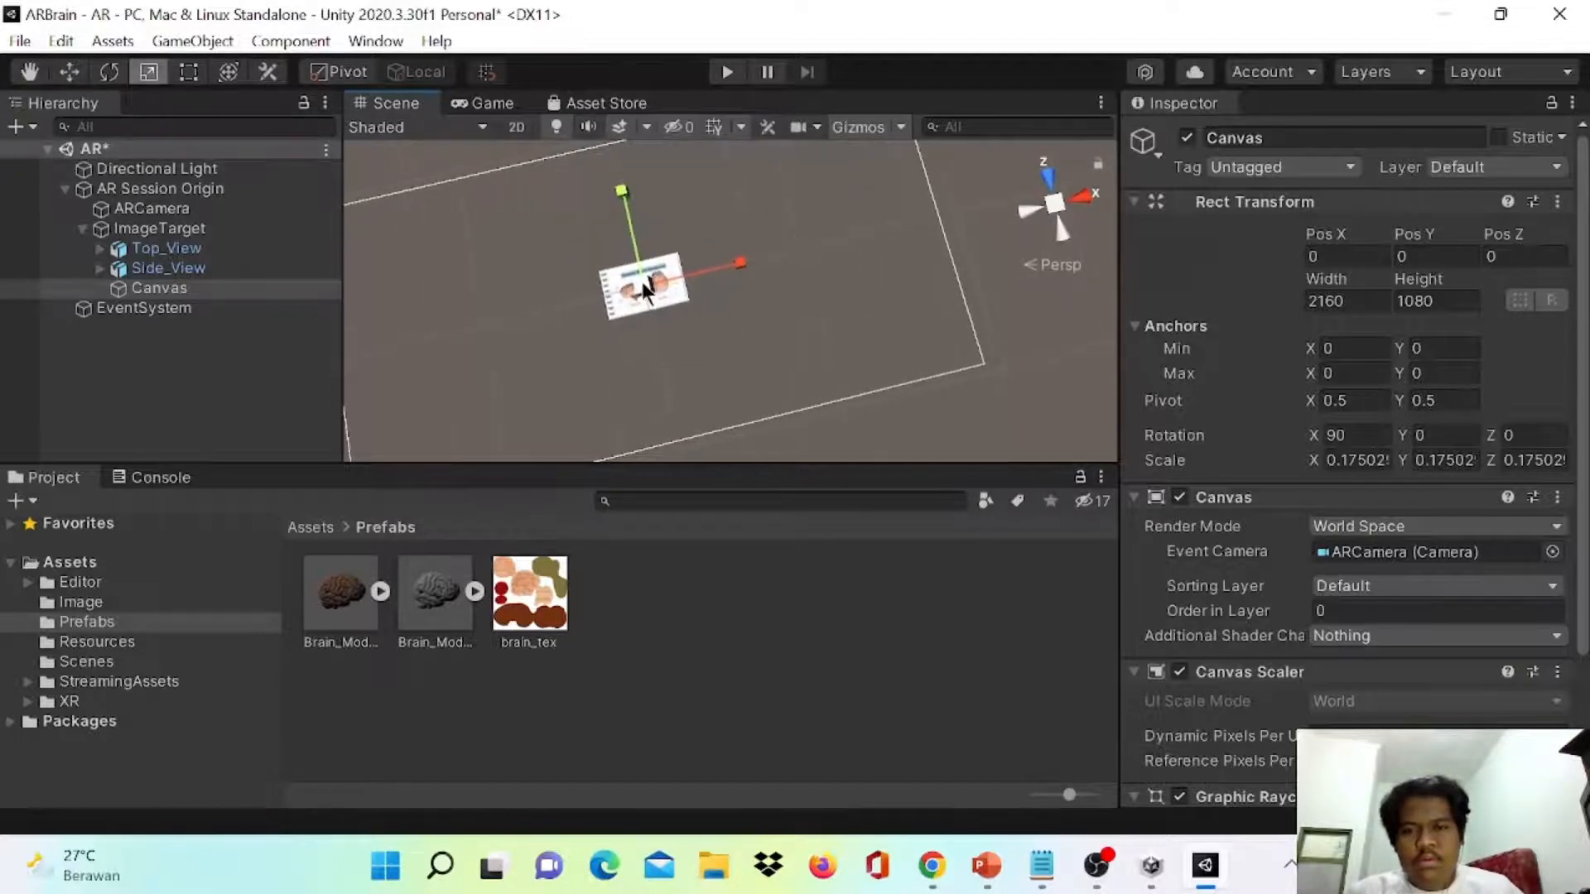
left_click_drag(642, 282, 692, 312)
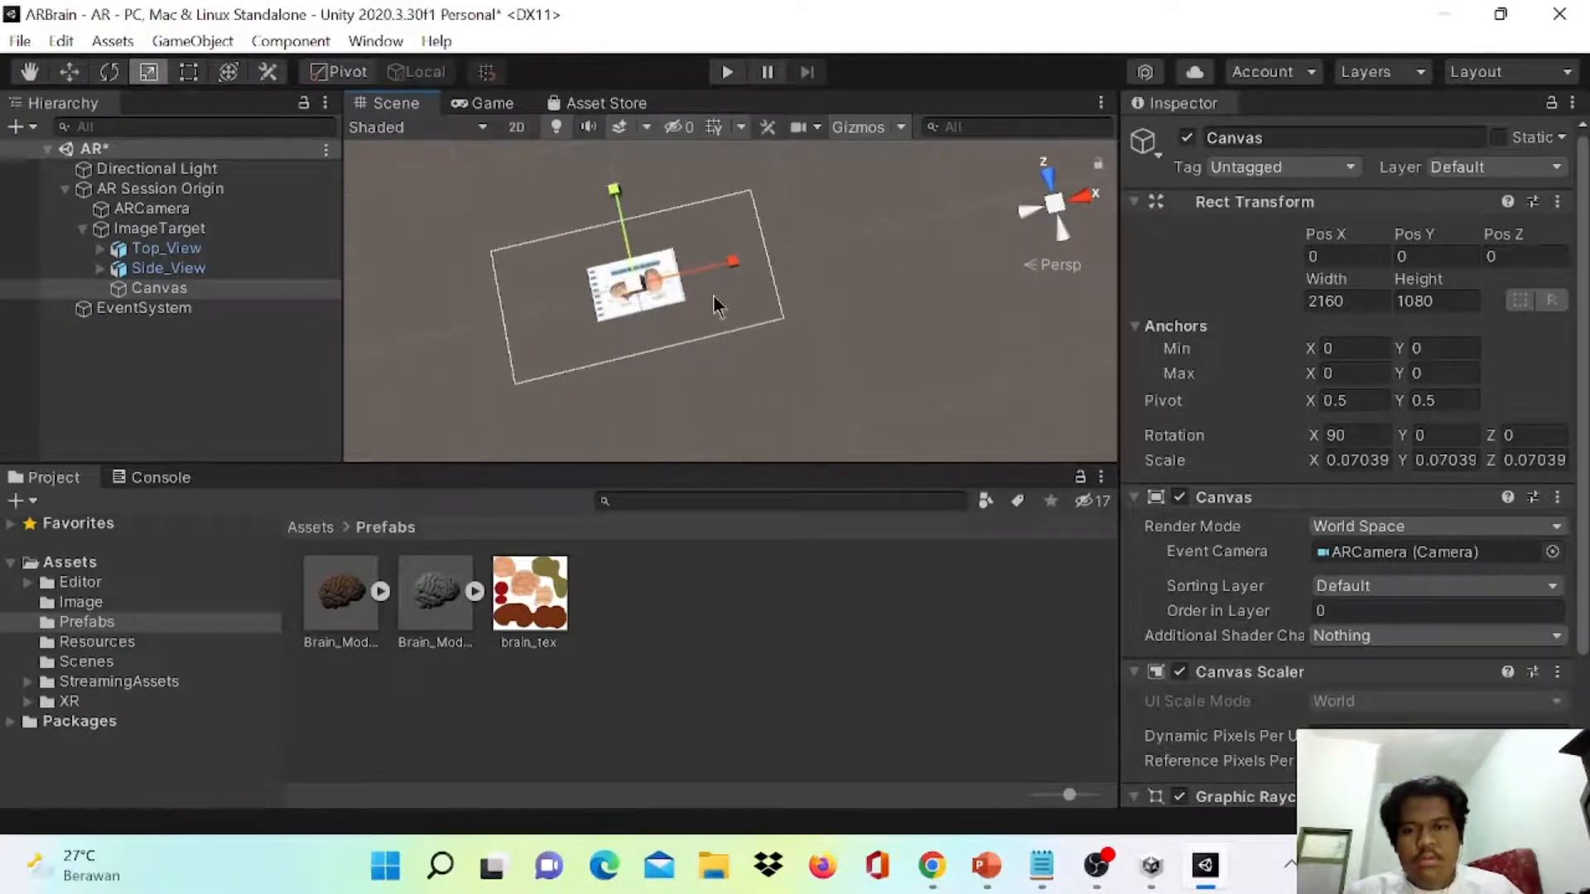
- Move the Canvas along its X axis to a Pos X of about 35.9
scroll(708, 298, "up", 3)
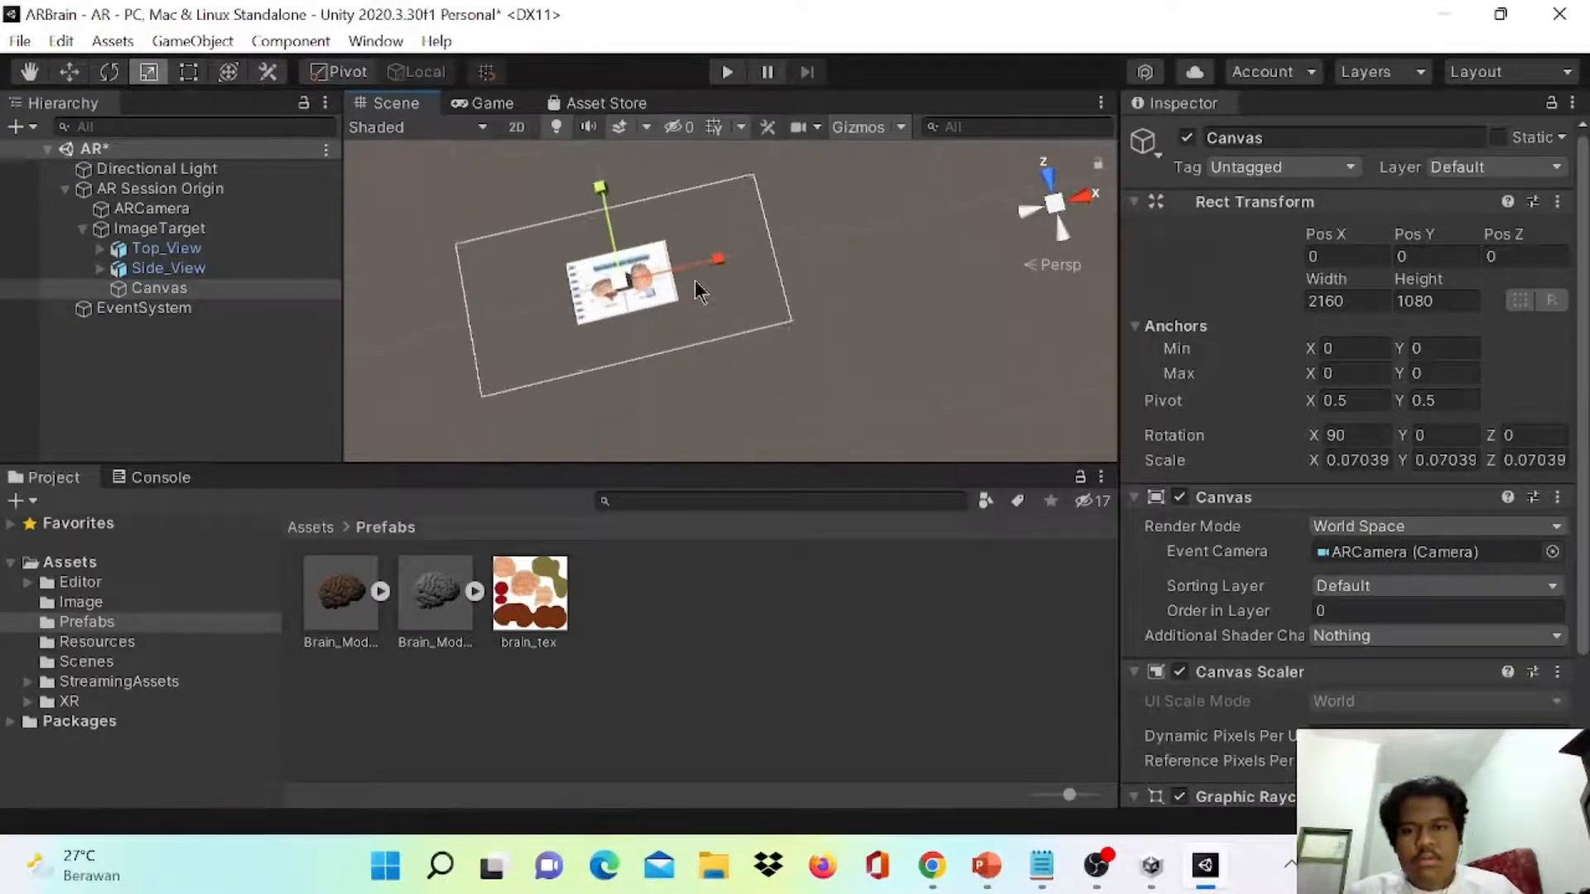
left_click(70, 73)
left_click_drag(688, 265, 795, 295)
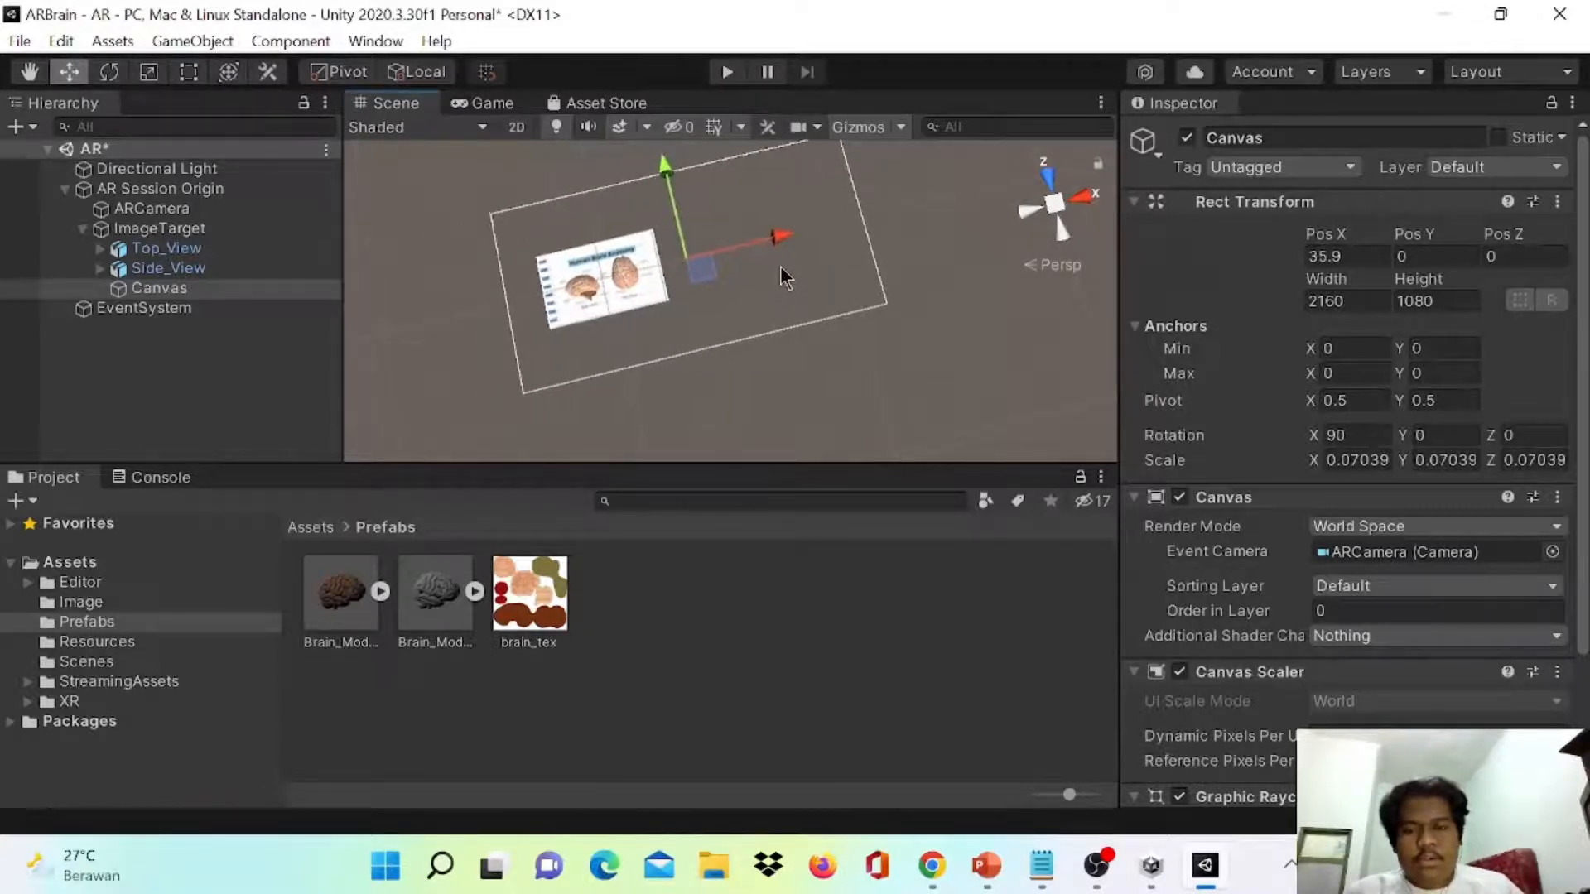
- Reduce the Canvas slightly to a uniform scale of about 0.064, then deselect it
scroll(778, 272, "up", 5)
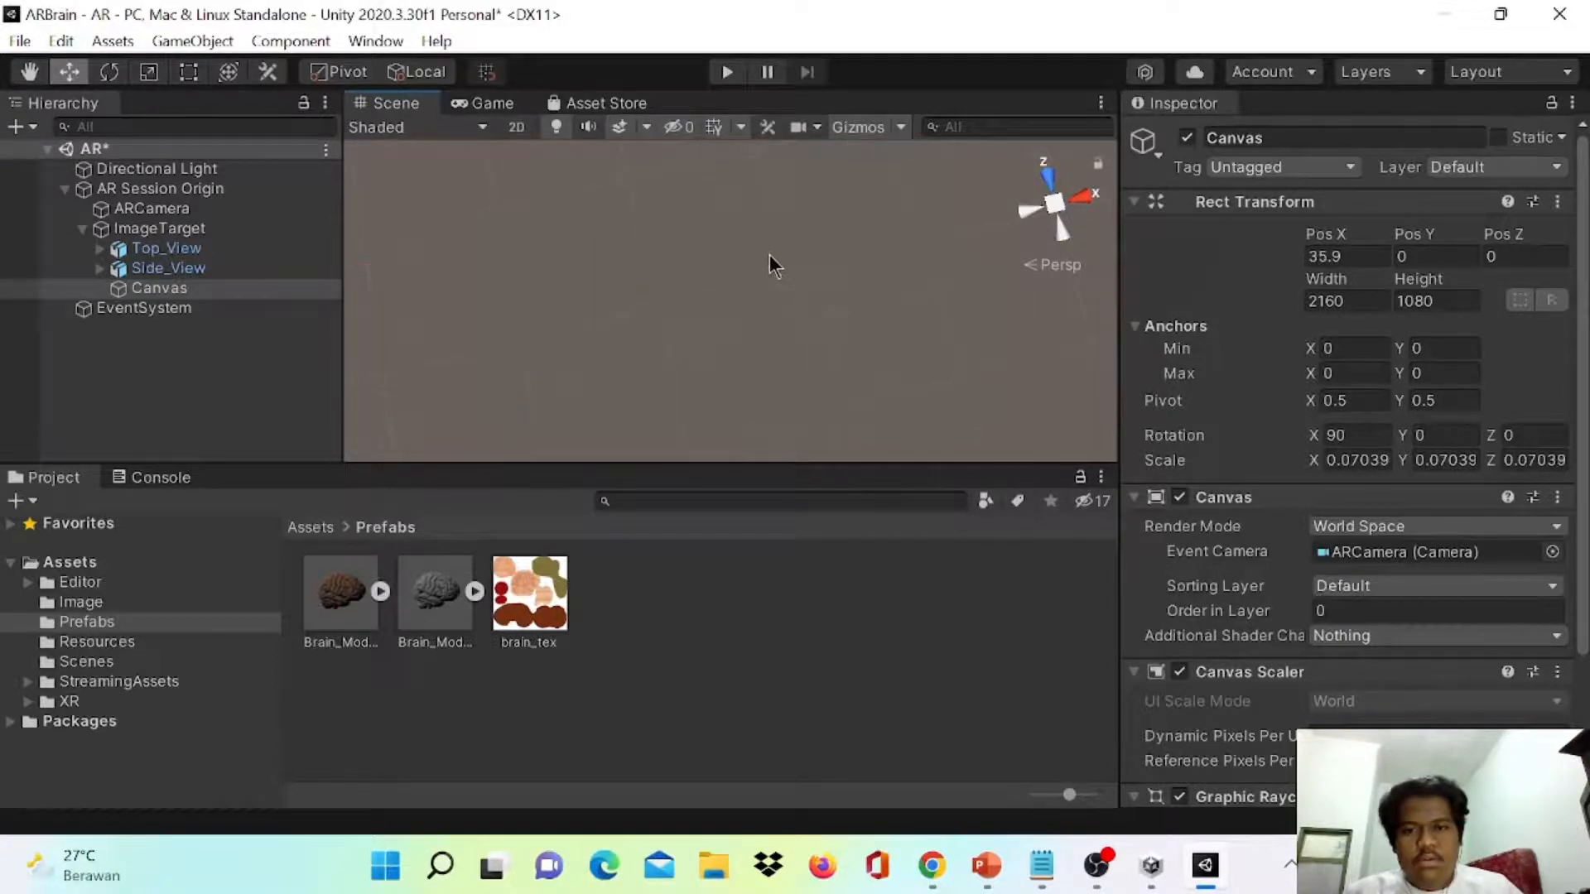
scroll(749, 256, "down", 6)
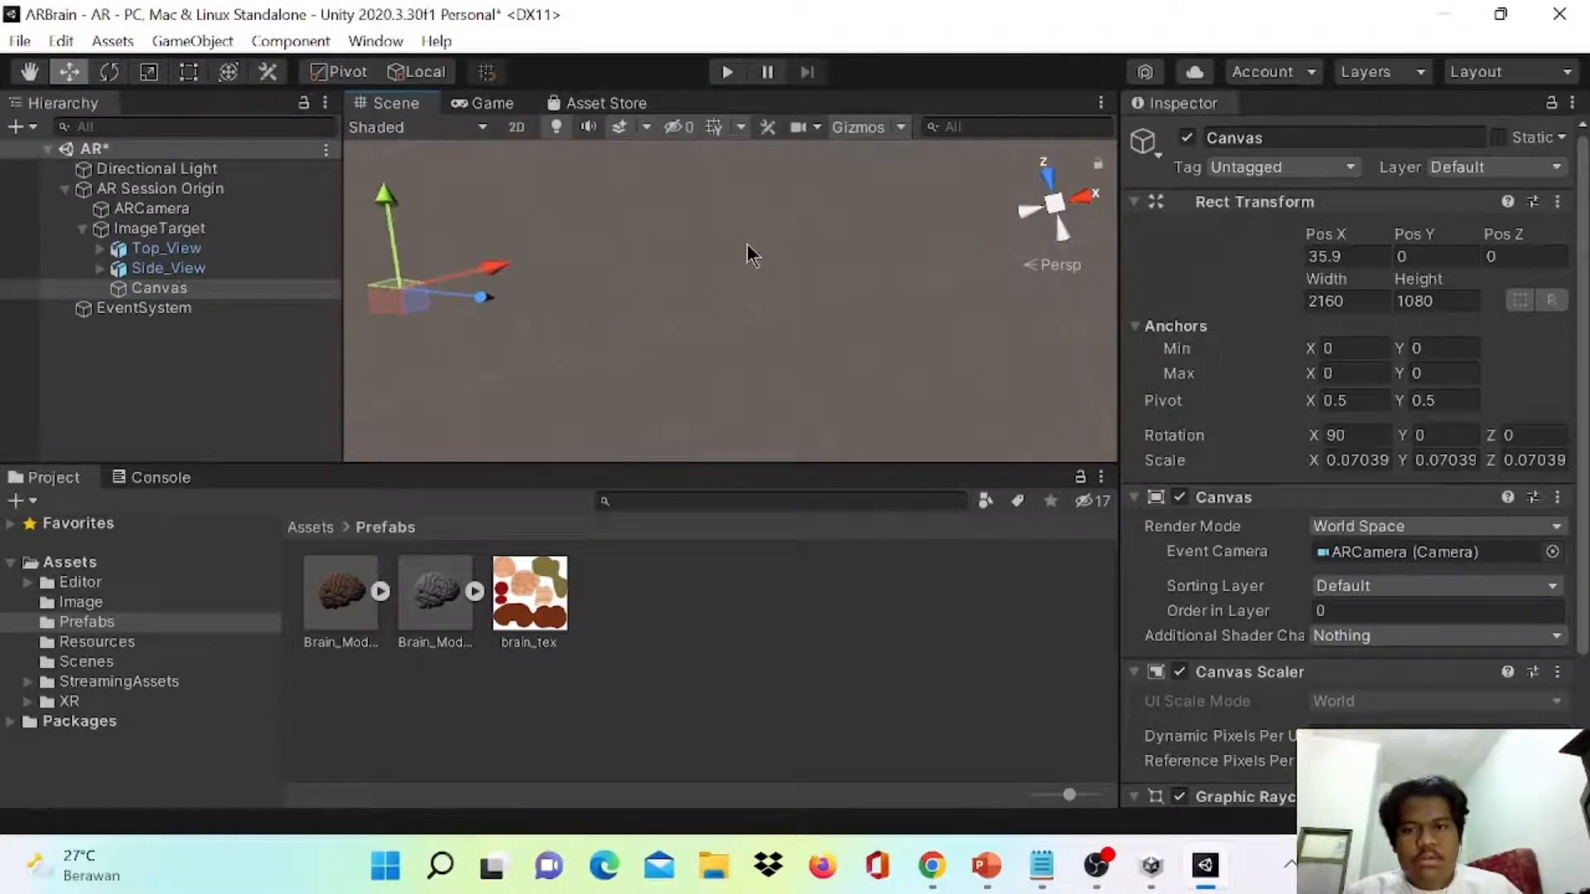
scroll(741, 249, "down", 2)
right_click_drag(848, 266, 745, 255)
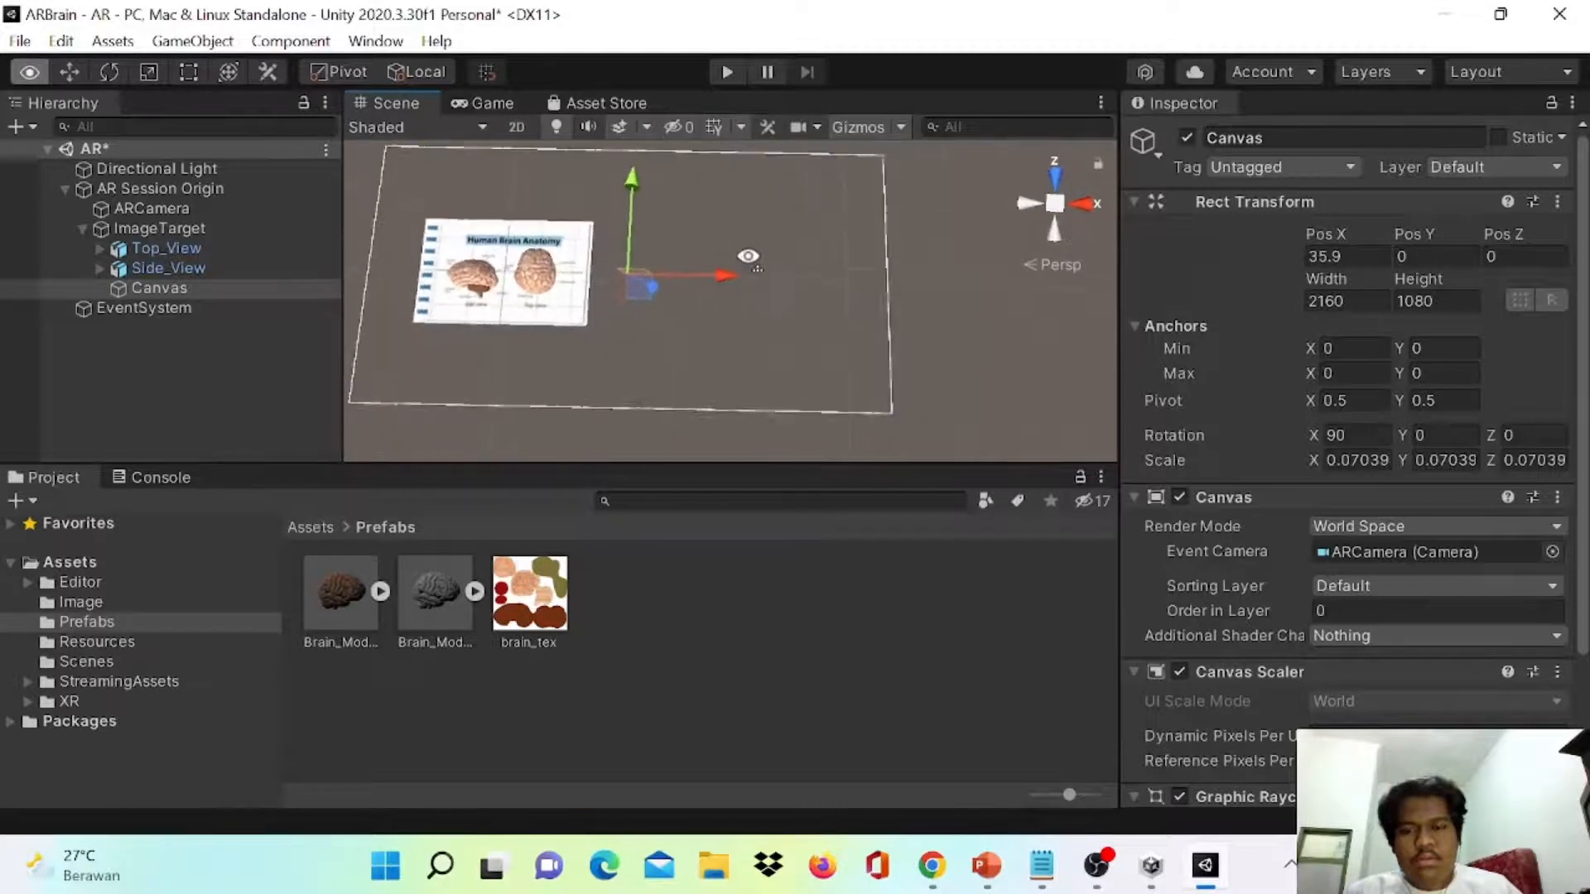
scroll(782, 274, "up", 2)
middle_click_drag(782, 274, 842, 321)
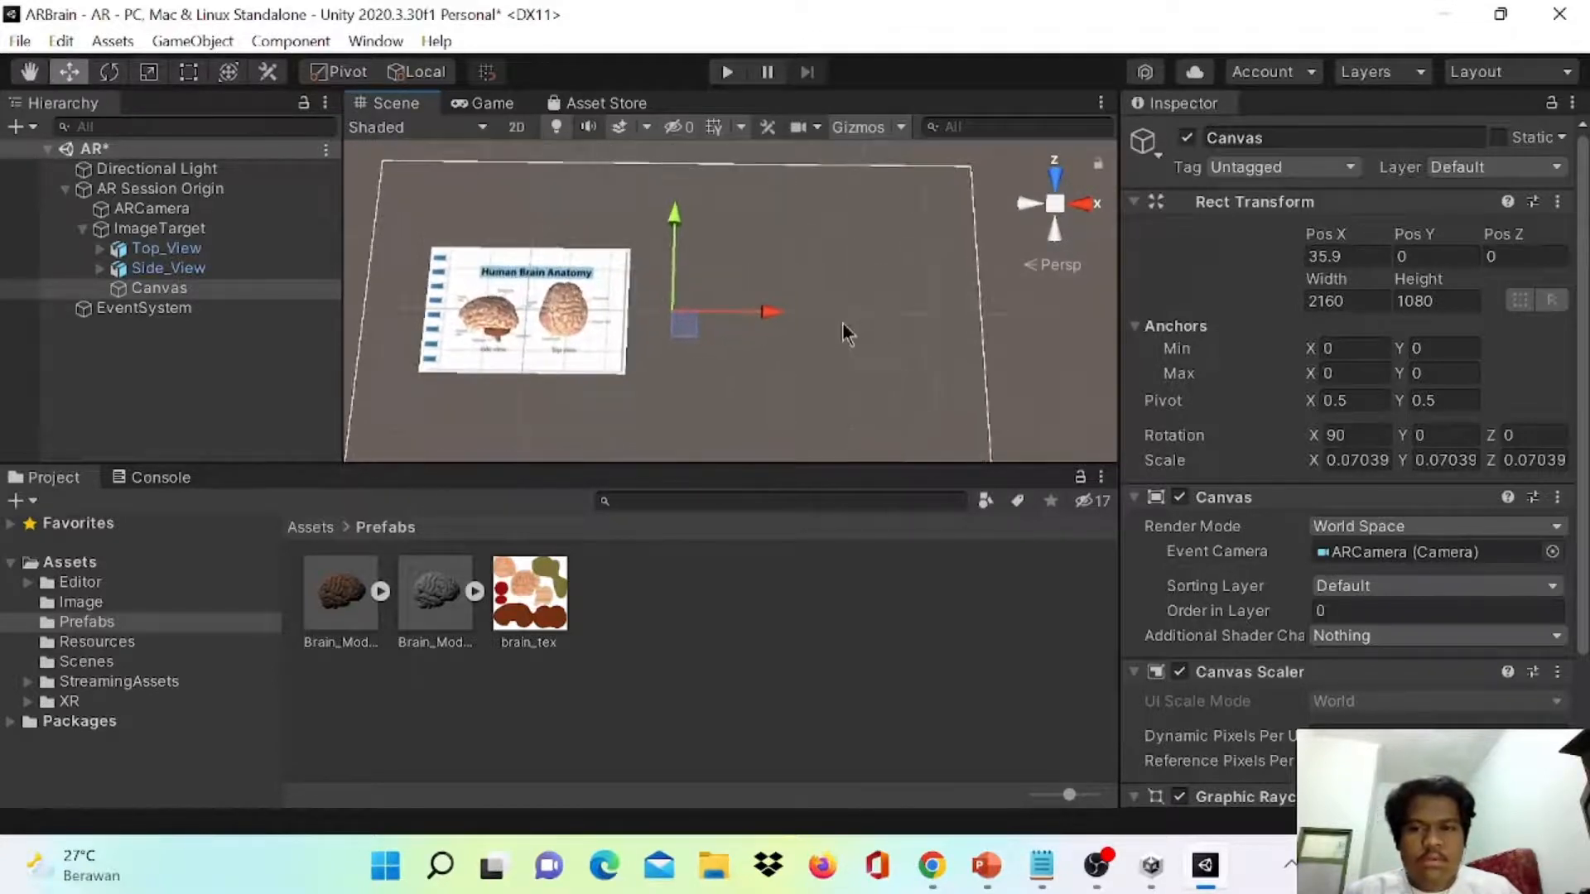
scroll(809, 346, "down", 2)
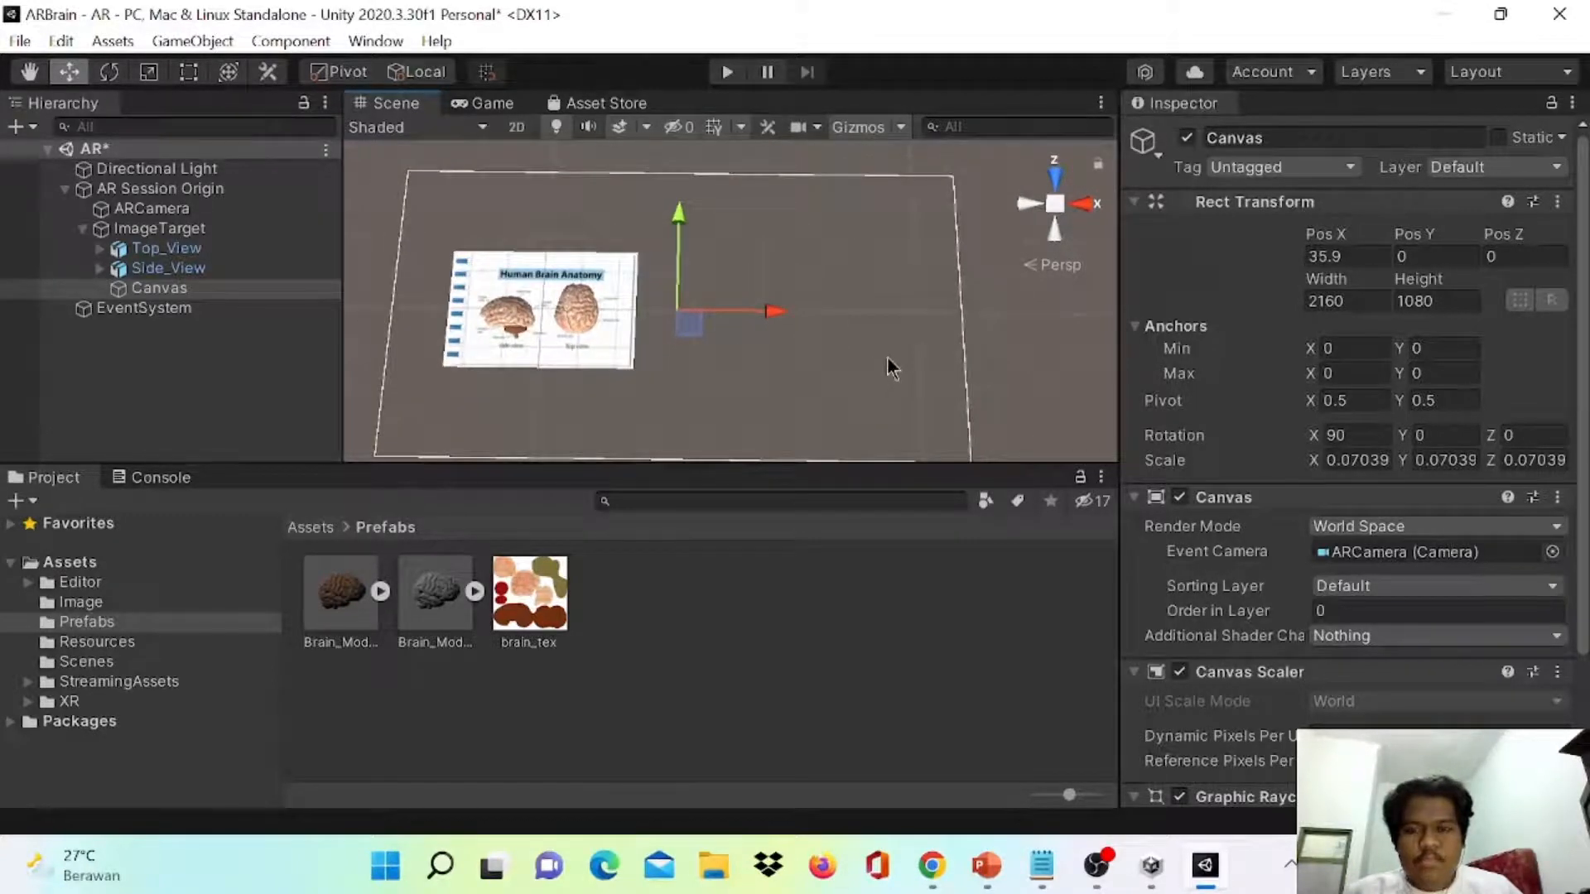
left_click(115, 73)
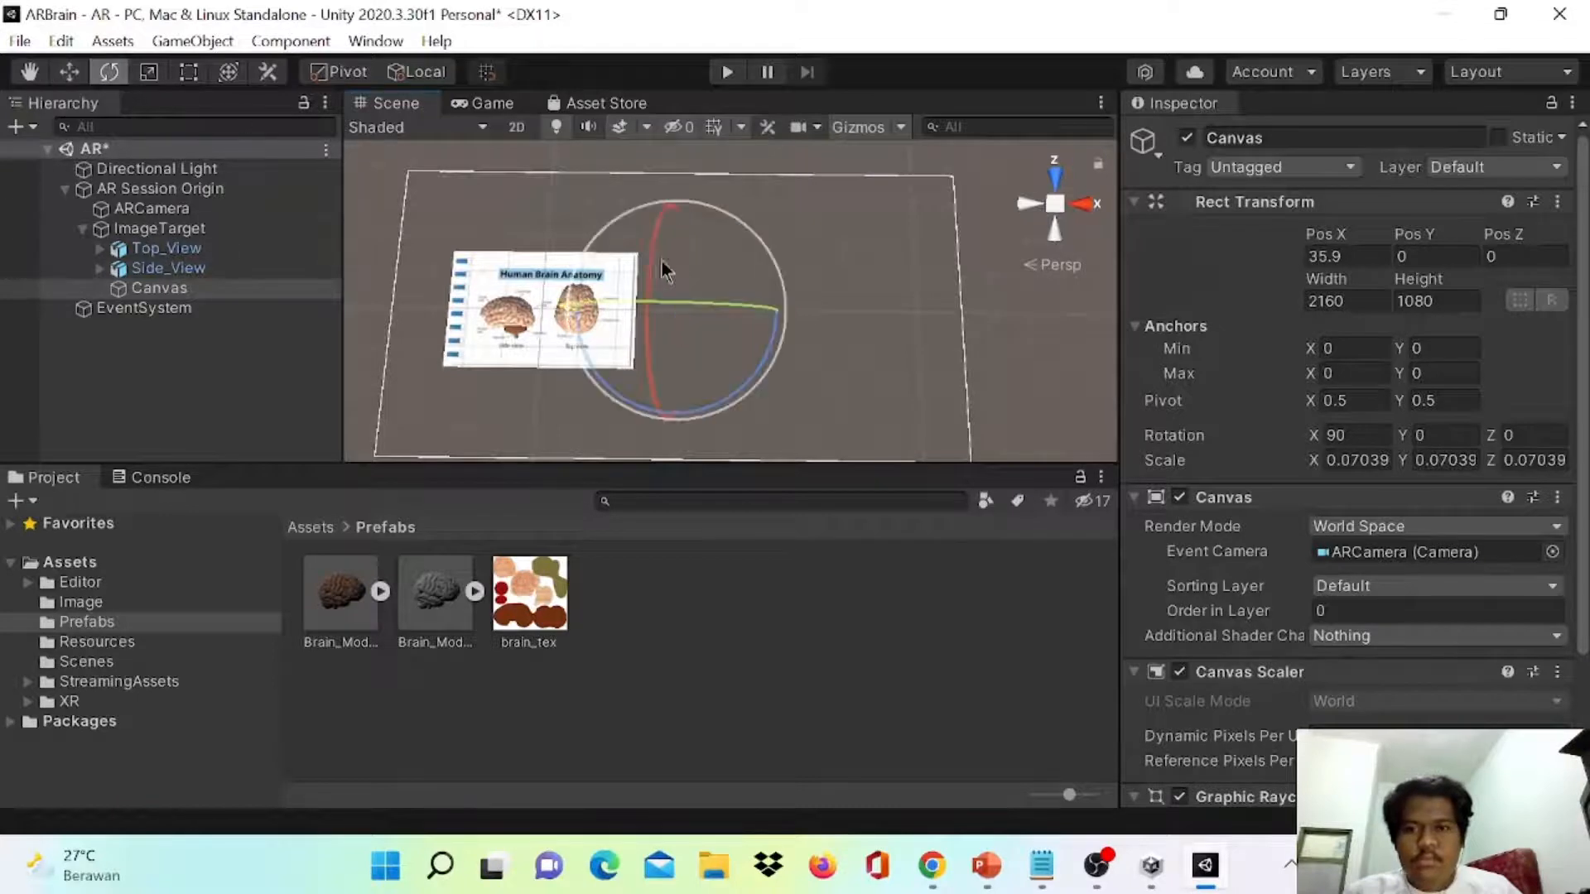
left_click(150, 73)
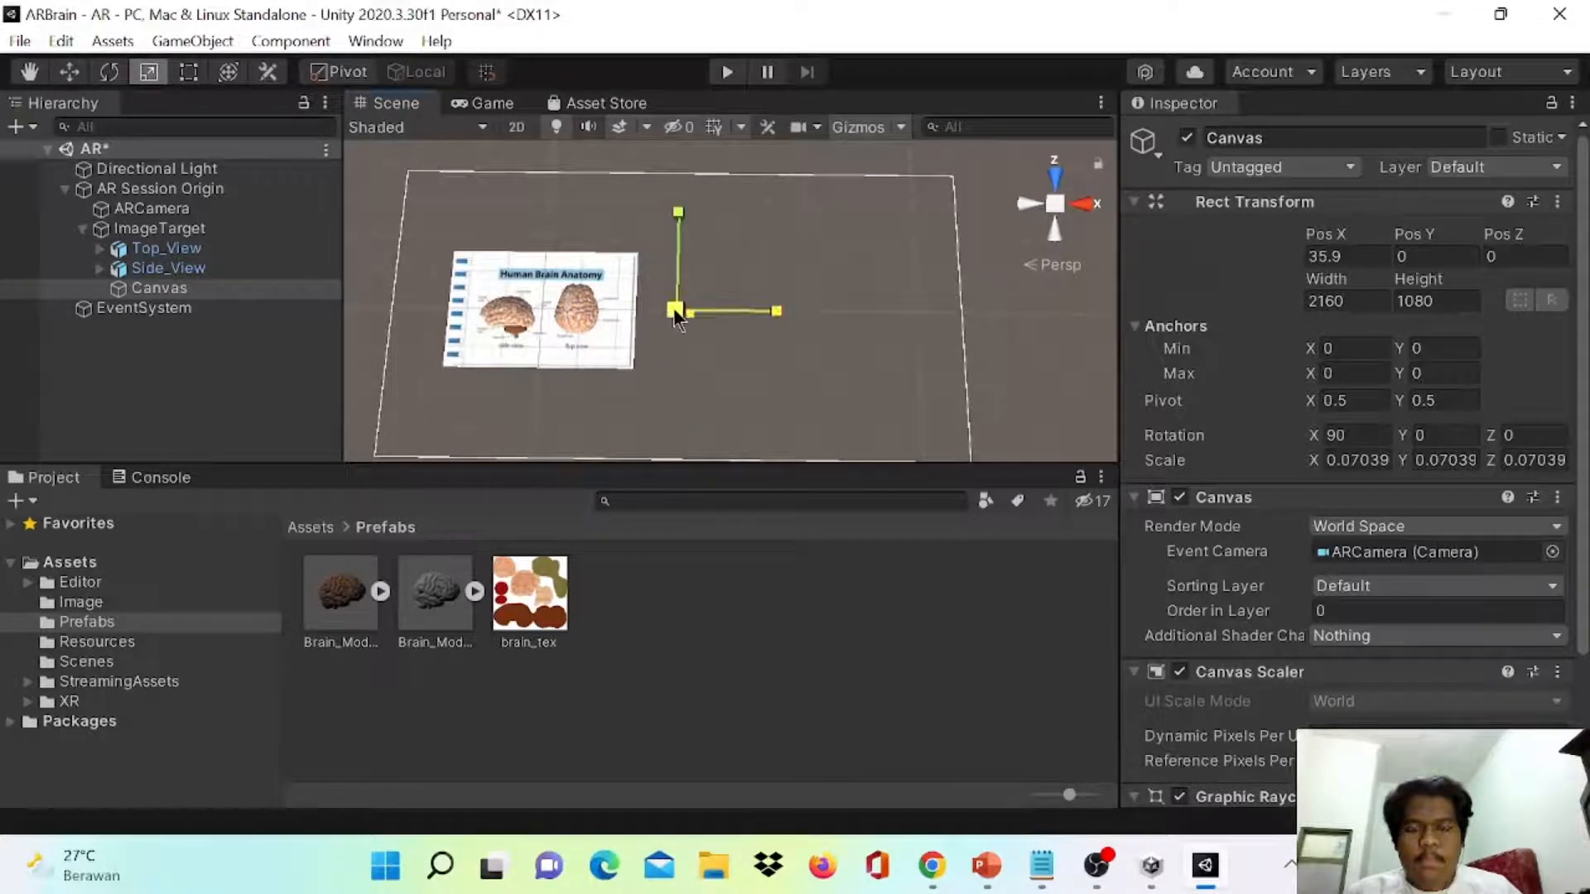
left_click_drag(675, 312, 665, 325)
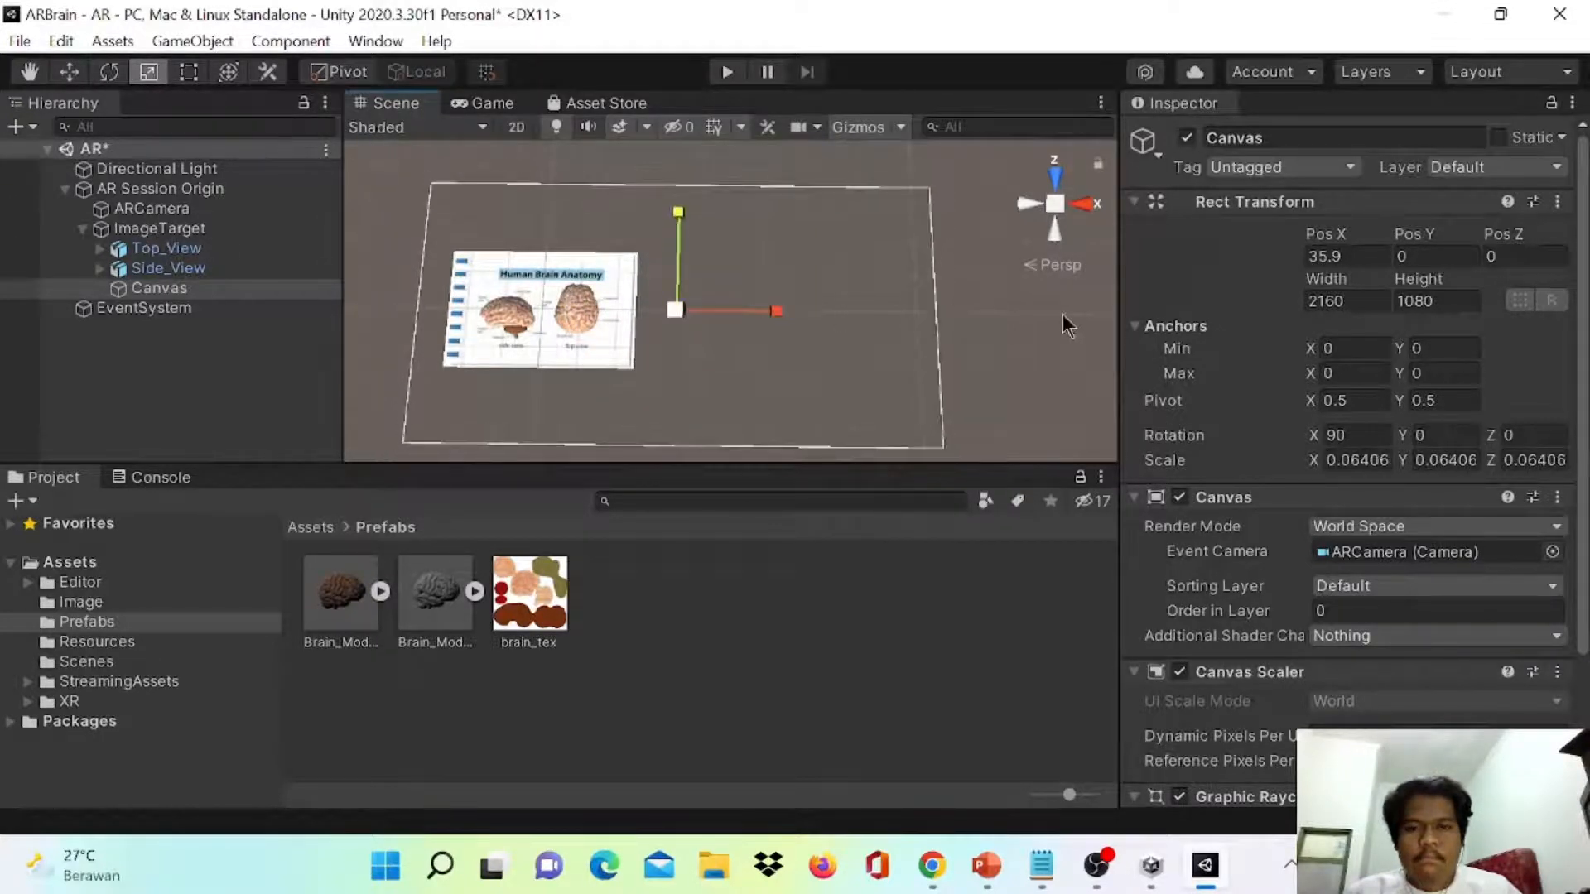
left_click(719, 249)
- Add a UI Panel as a child of the Canvas
left_click(94, 73)
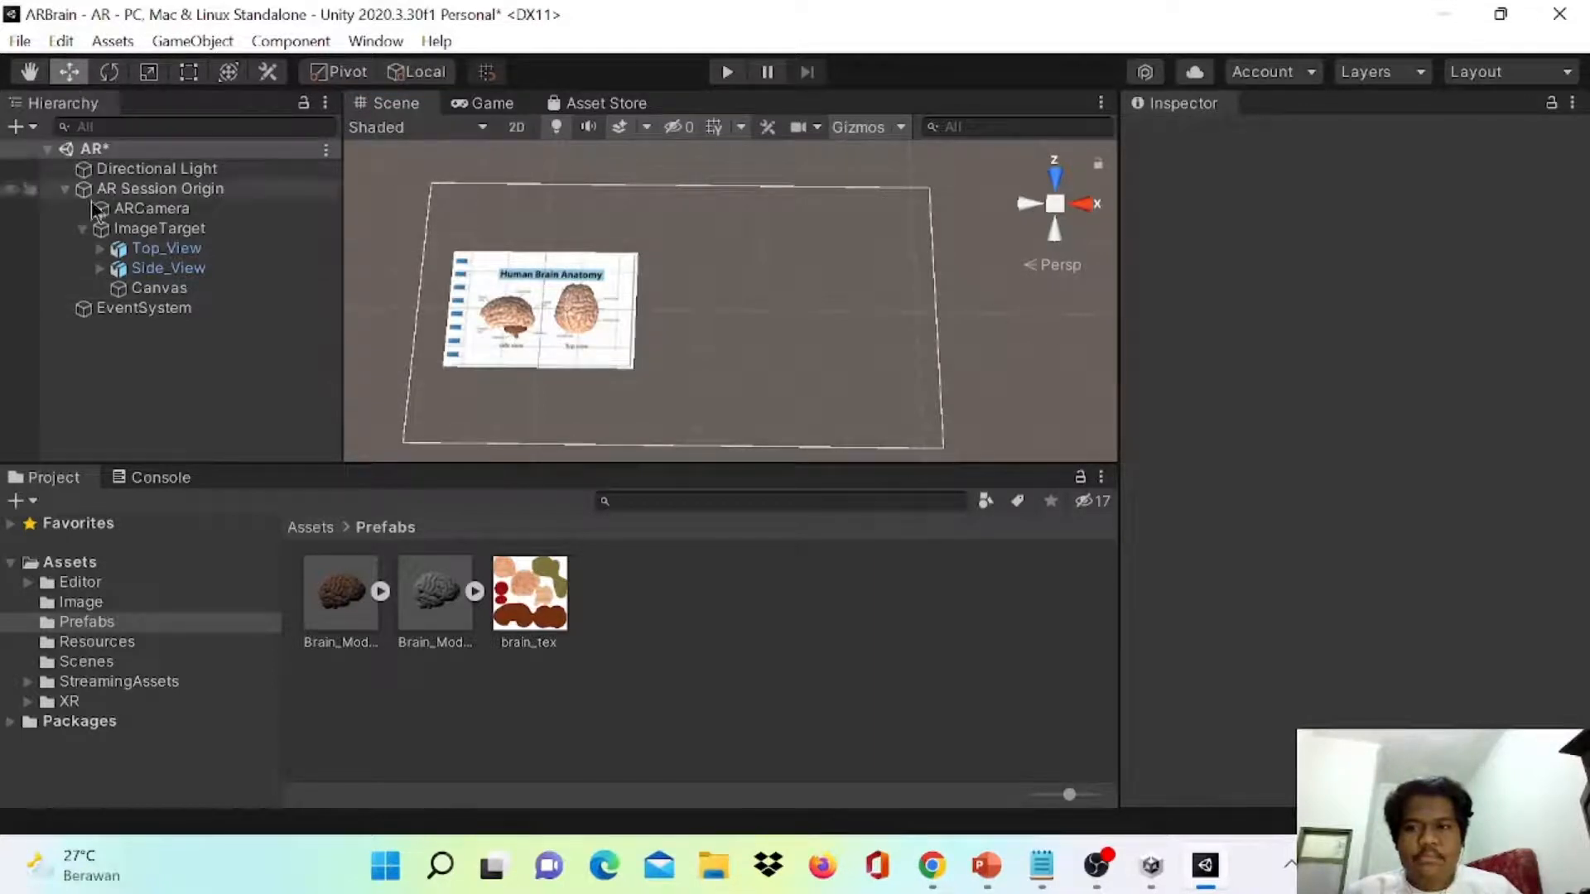
left_click(122, 290)
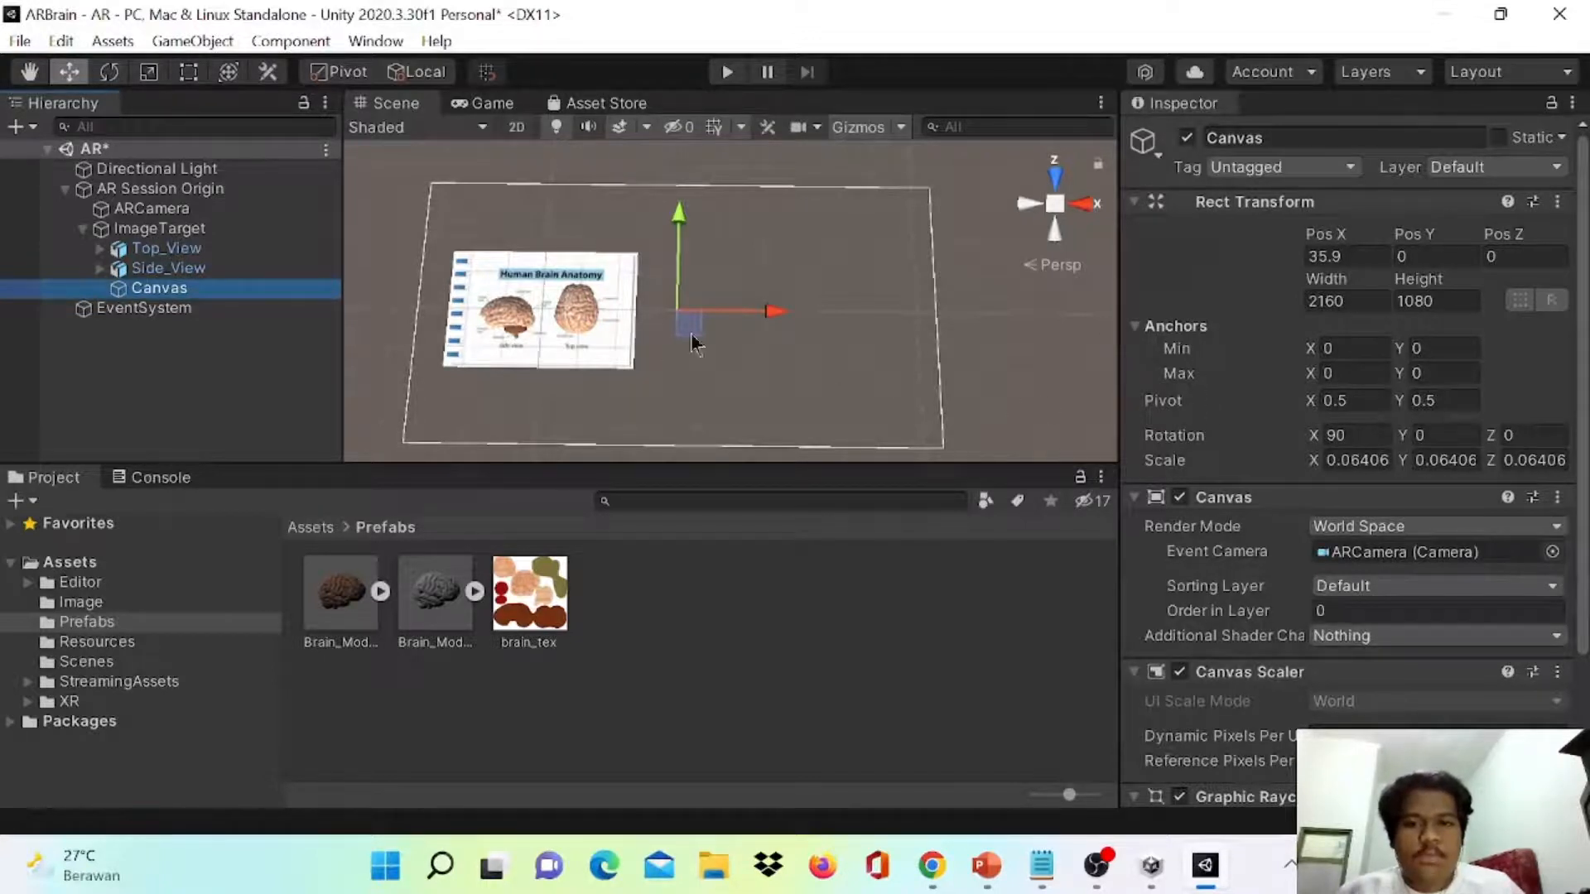
right_click(233, 287)
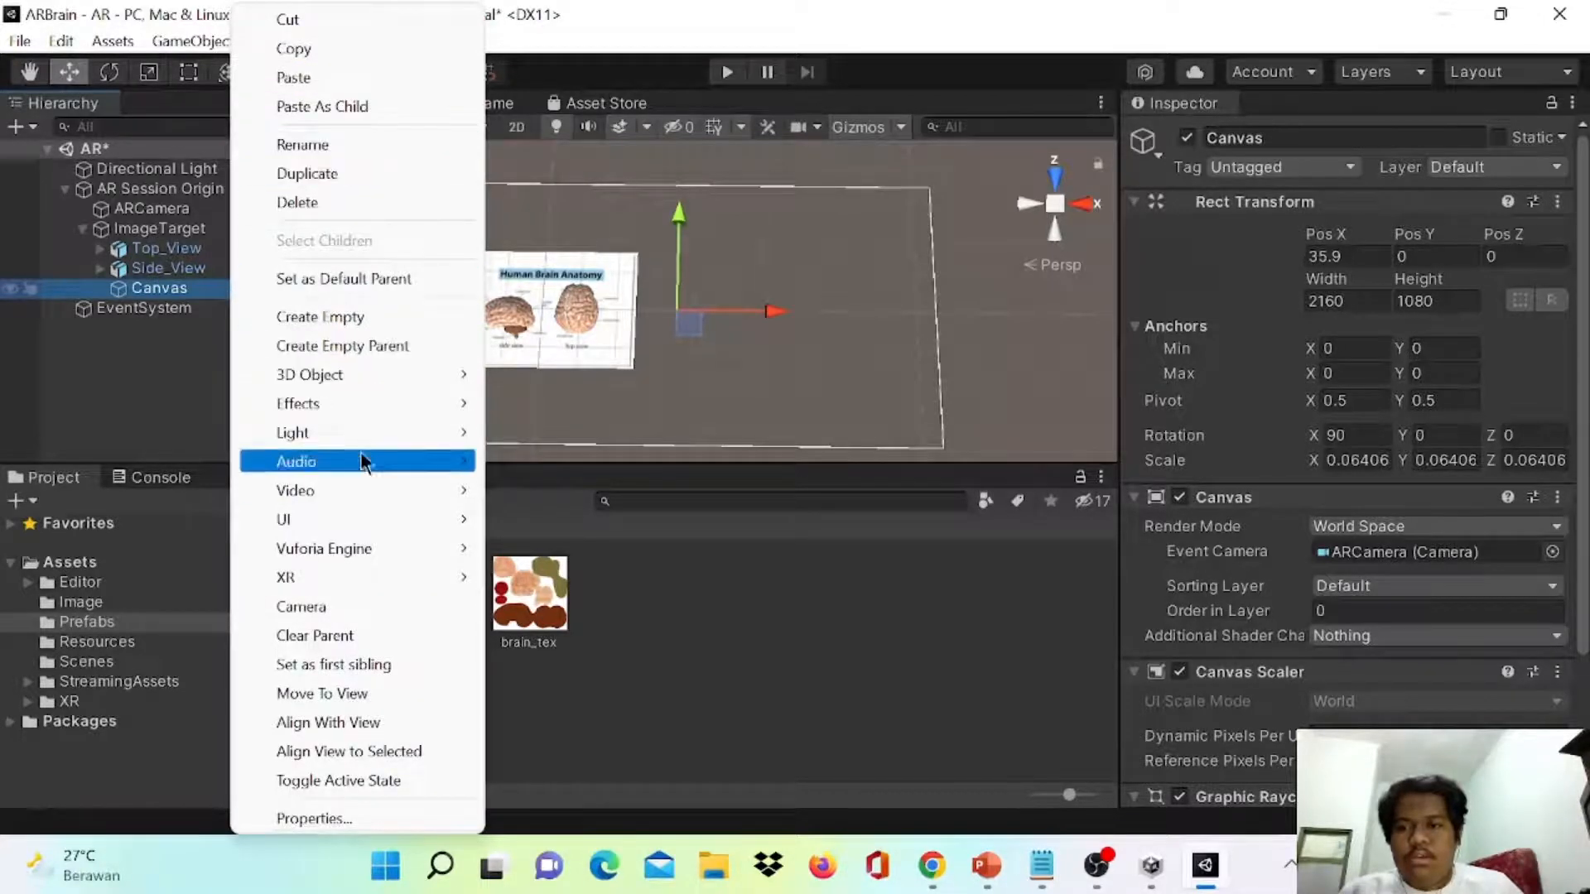
mouse_move(399, 519)
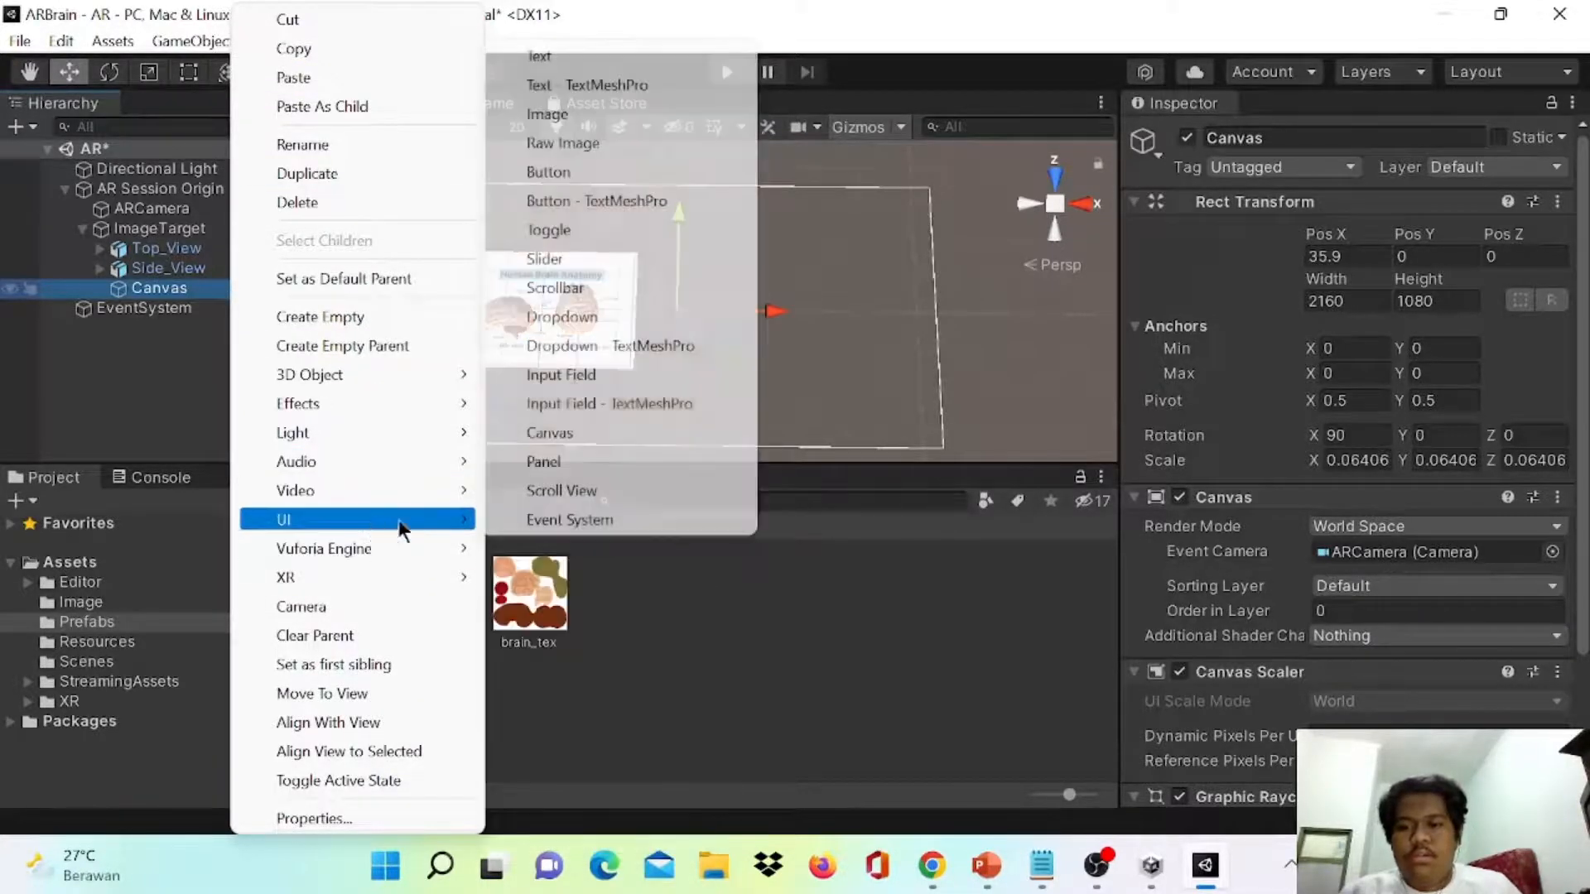
left_click(608, 466)
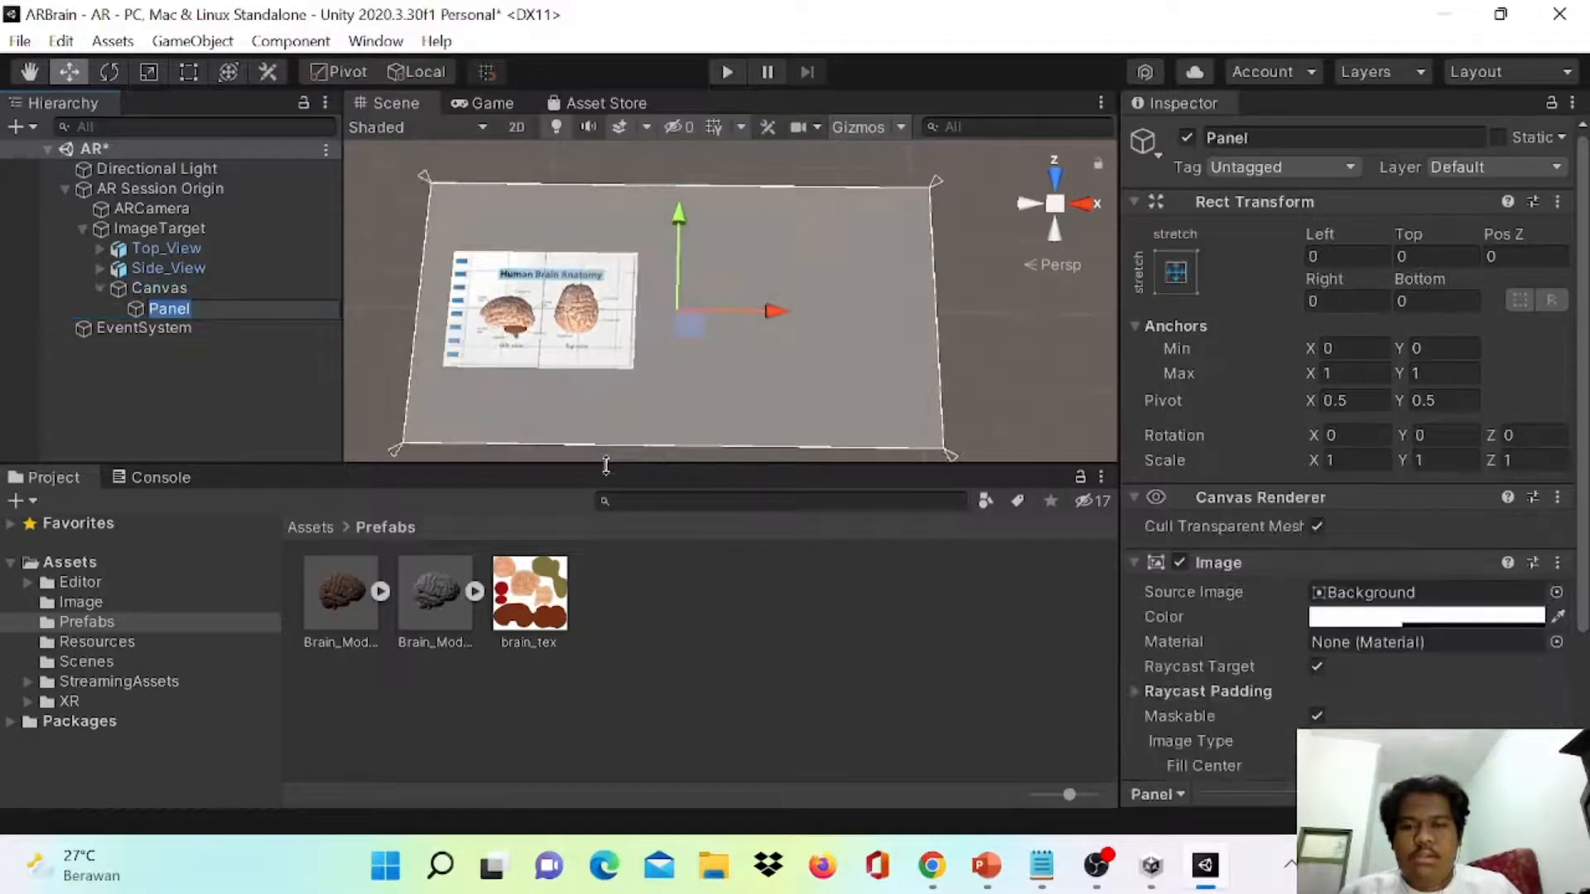
left_click(131, 313)
left_click_drag(394, 454, 644, 373)
key("ctrl+z")
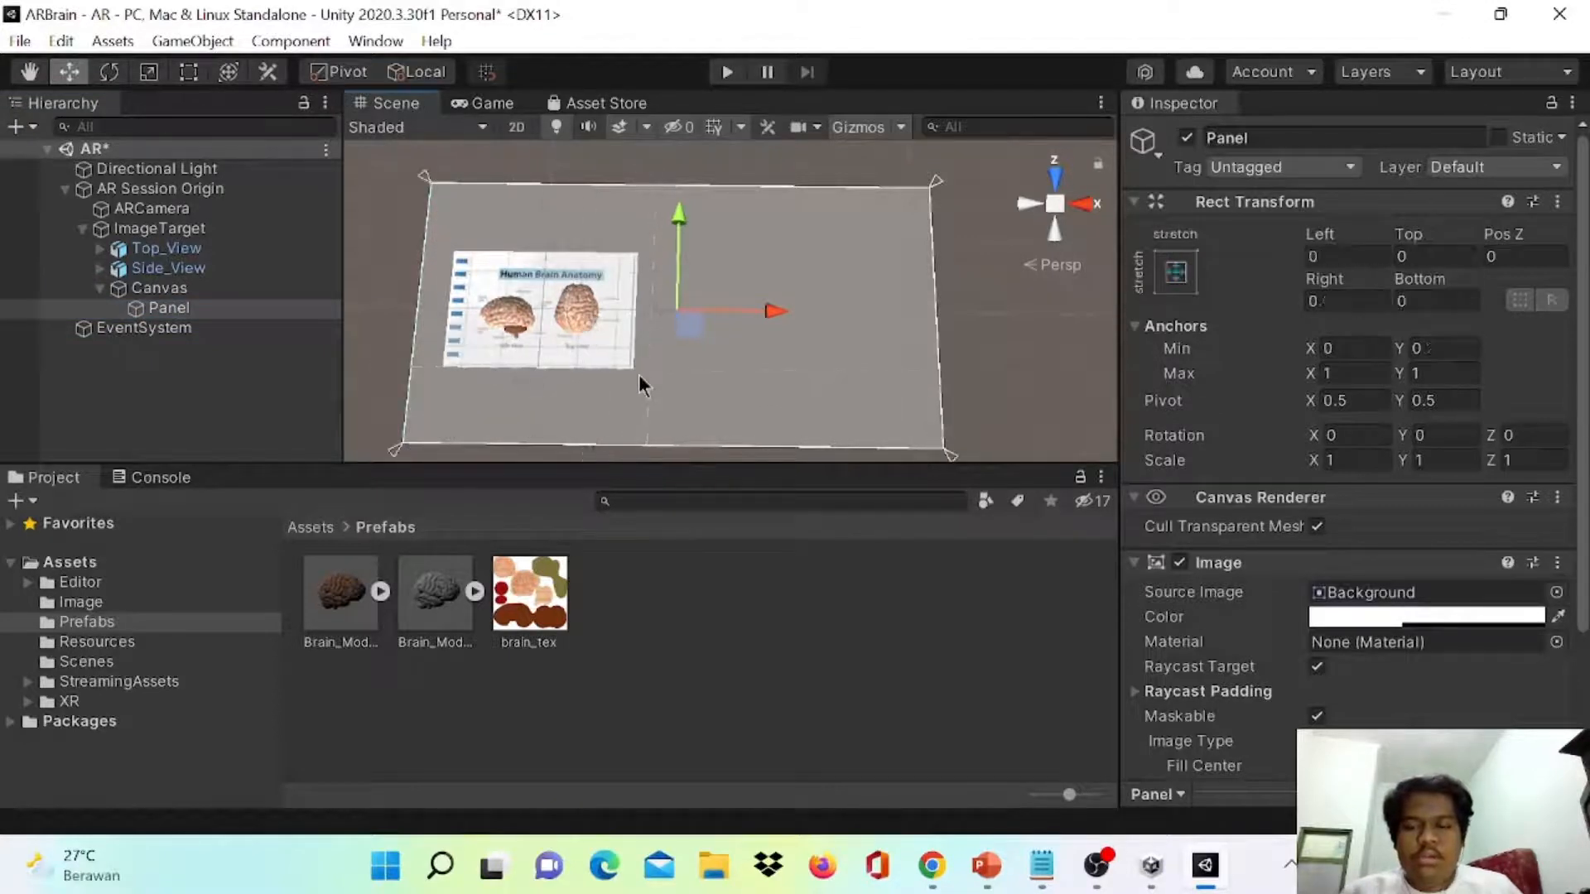
- Resize the Panel with the Rect tool to sit beside the brain image, with offsets about left 949, top 297, right 120, bottom 293
left_click(188, 71)
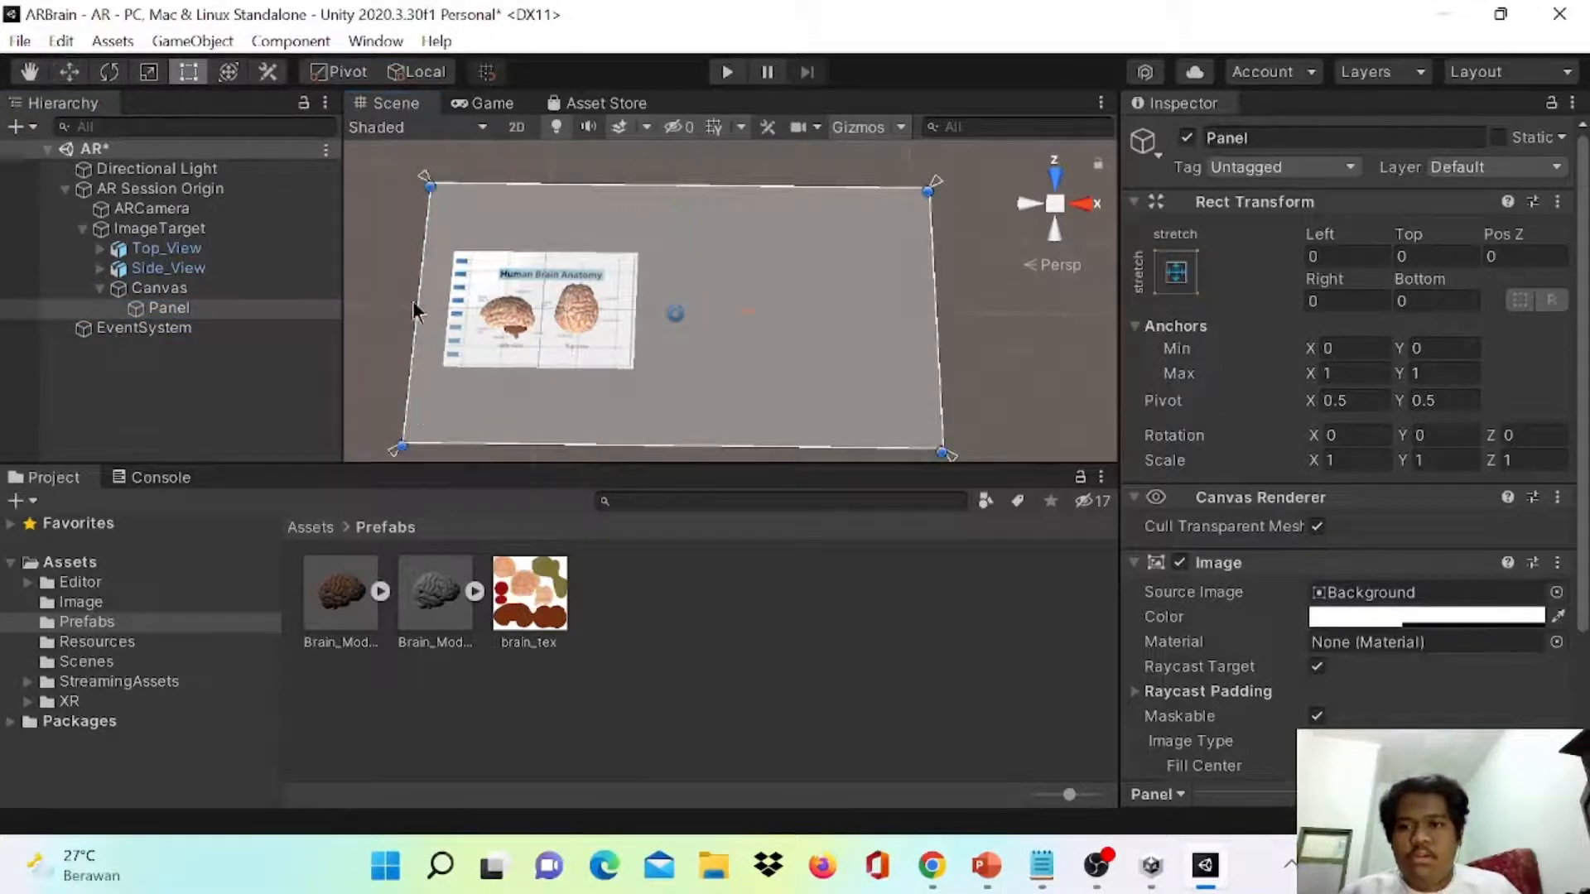
left_click_drag(395, 450, 641, 376)
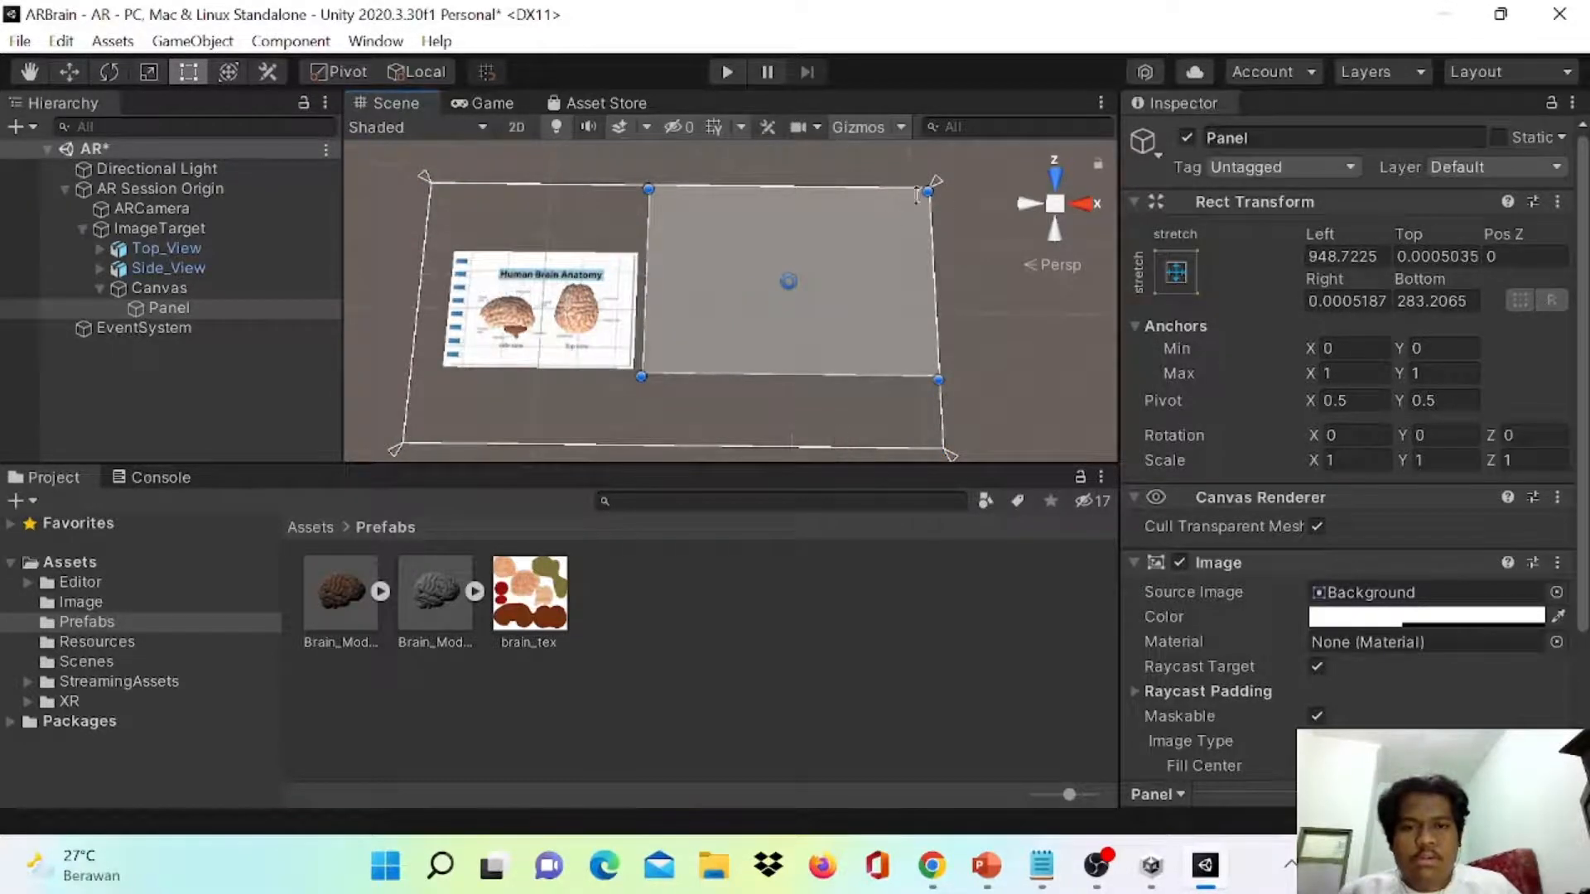
left_click_drag(927, 190, 900, 258)
left_click_drag(908, 379, 908, 376)
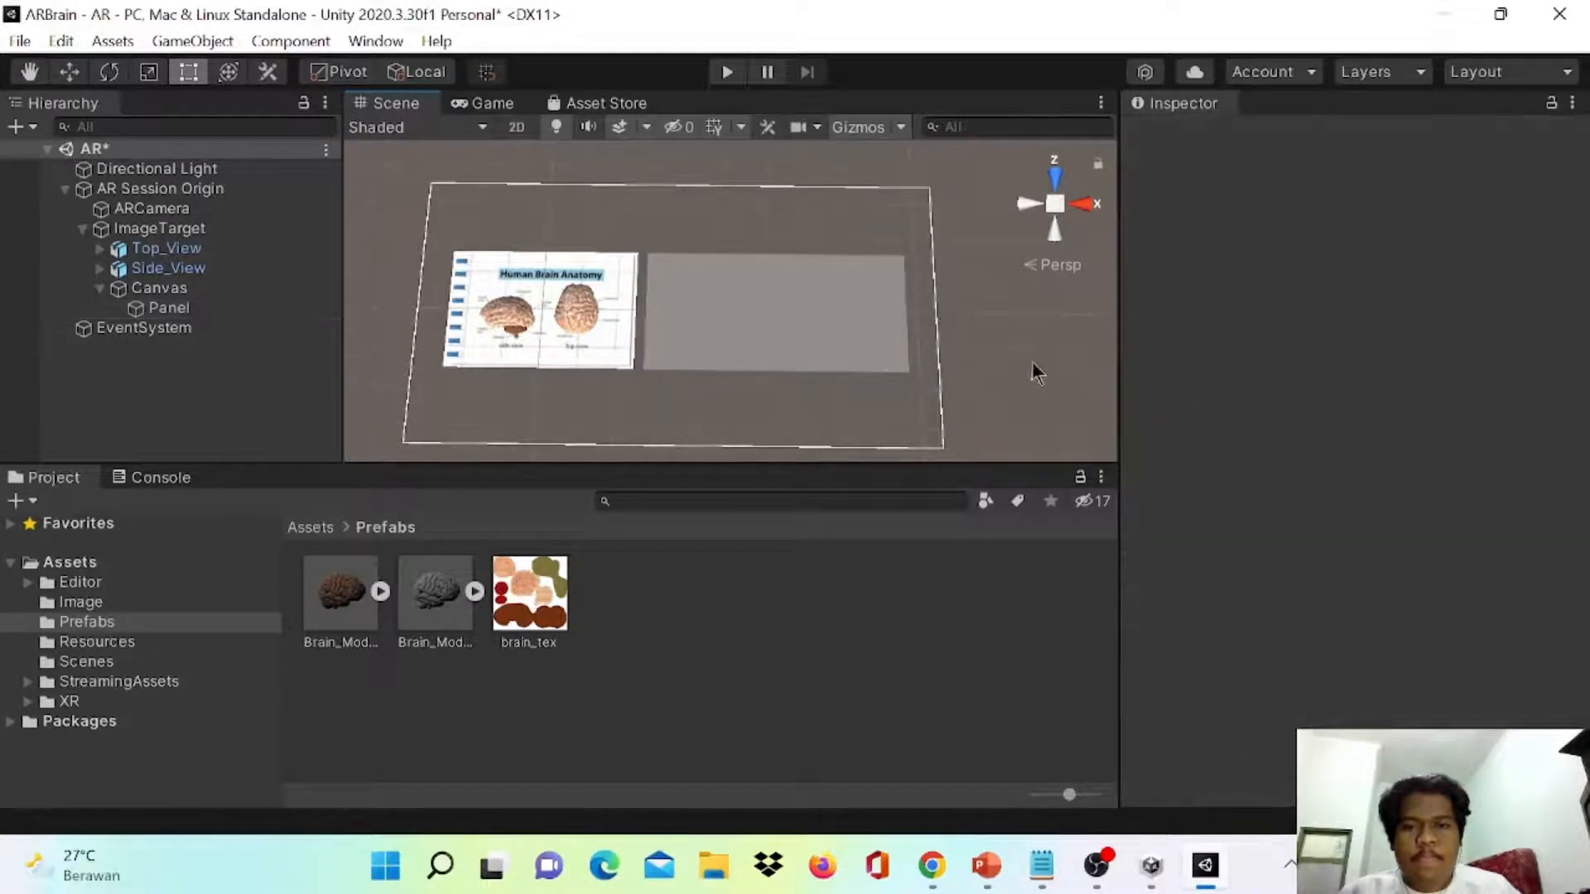
- Add a UI Raw Image as a child of the Panel
scroll(886, 363, "up", 2)
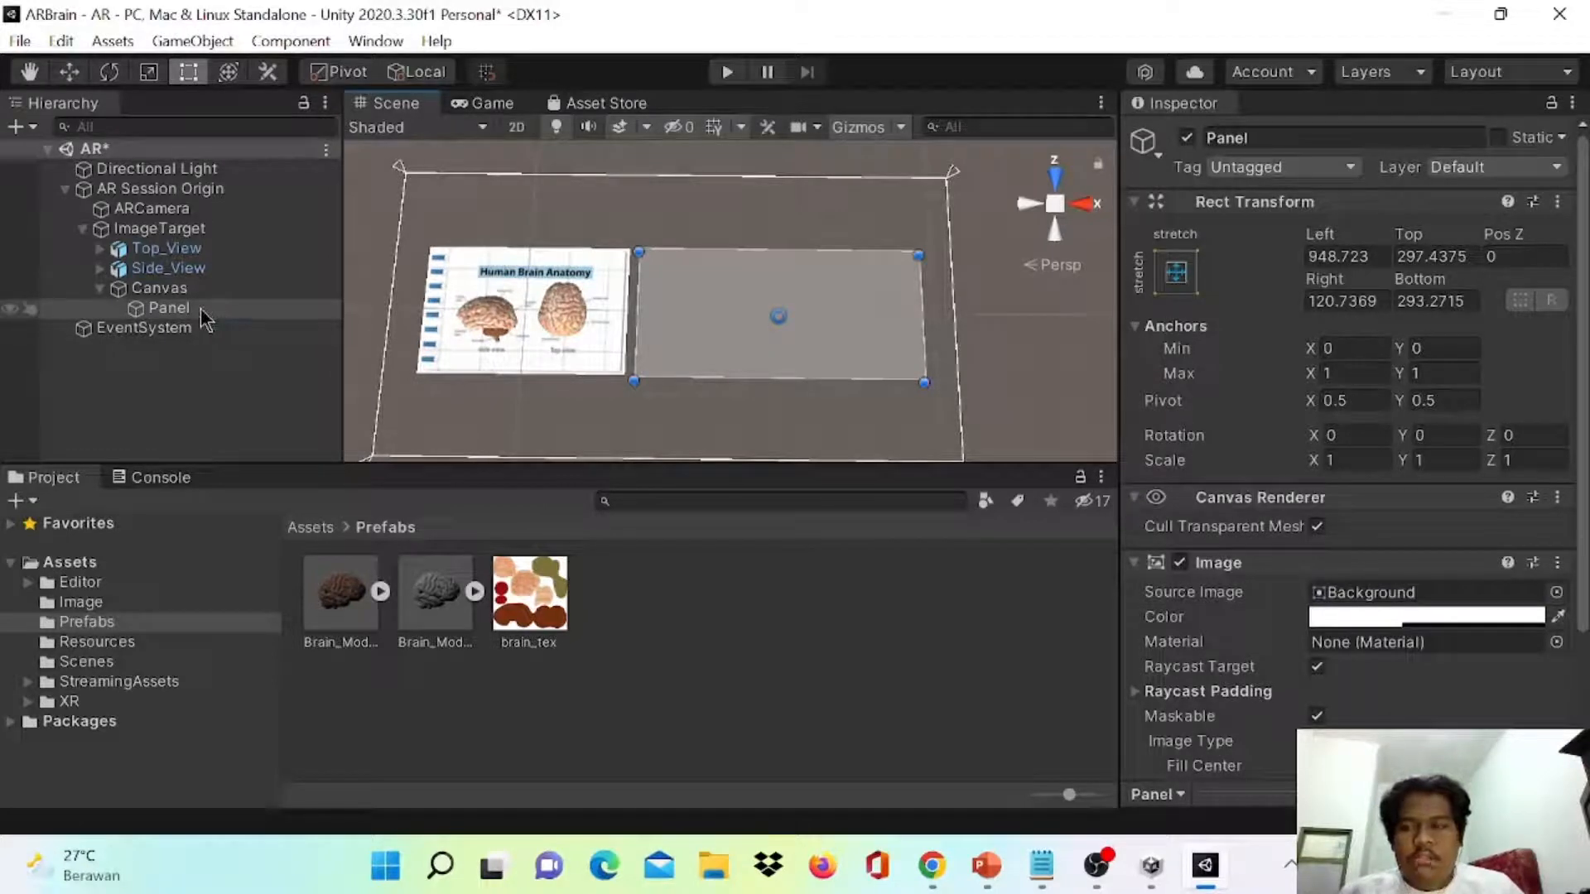
right_click(200, 308)
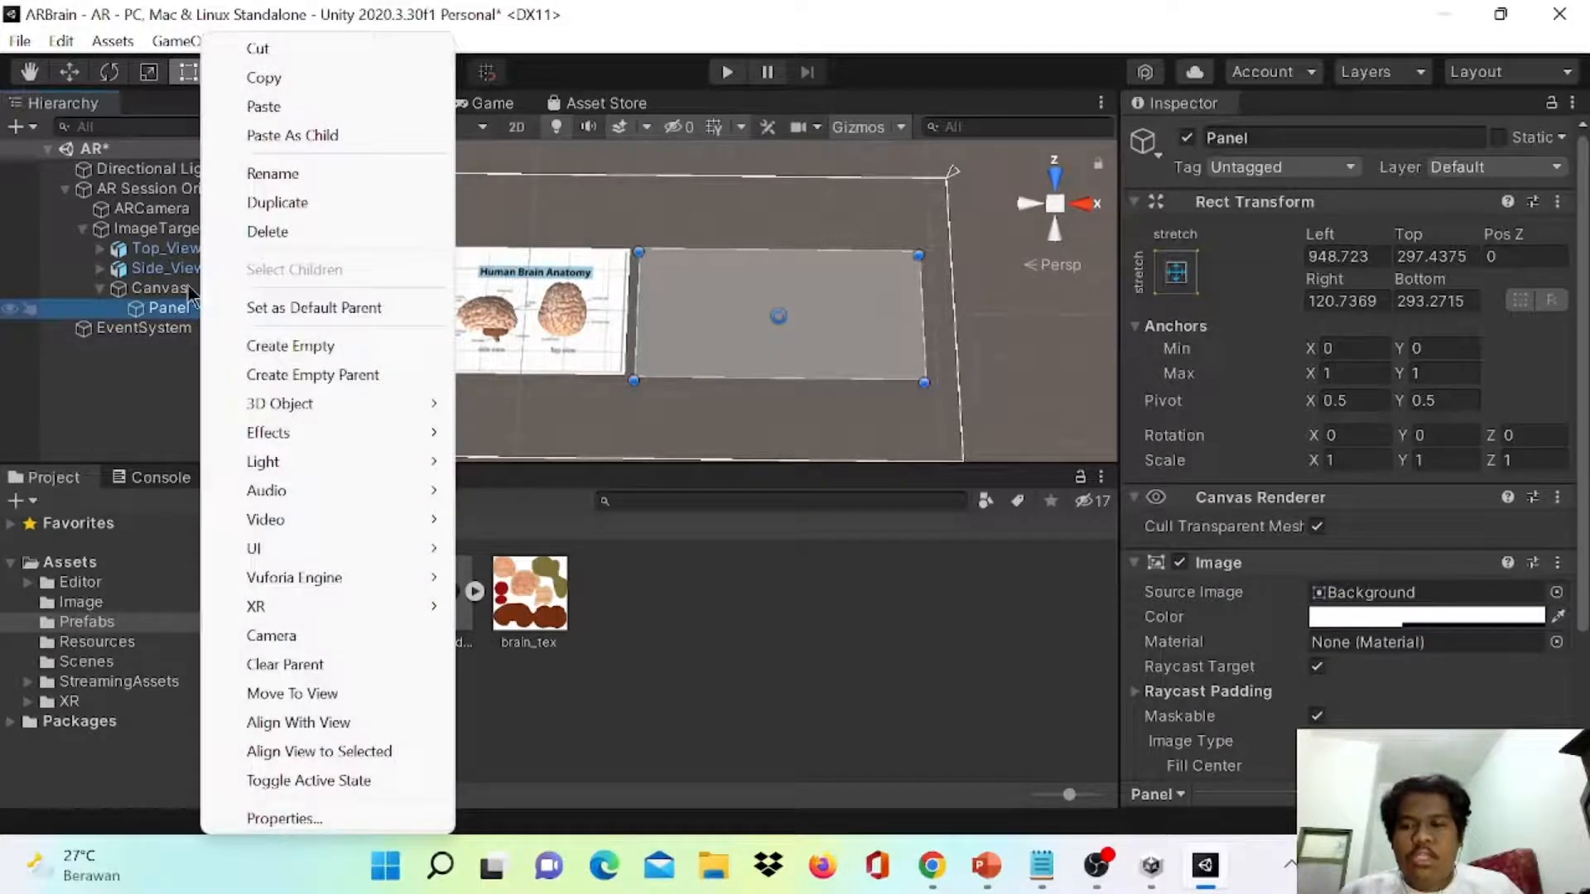
mouse_move(374, 548)
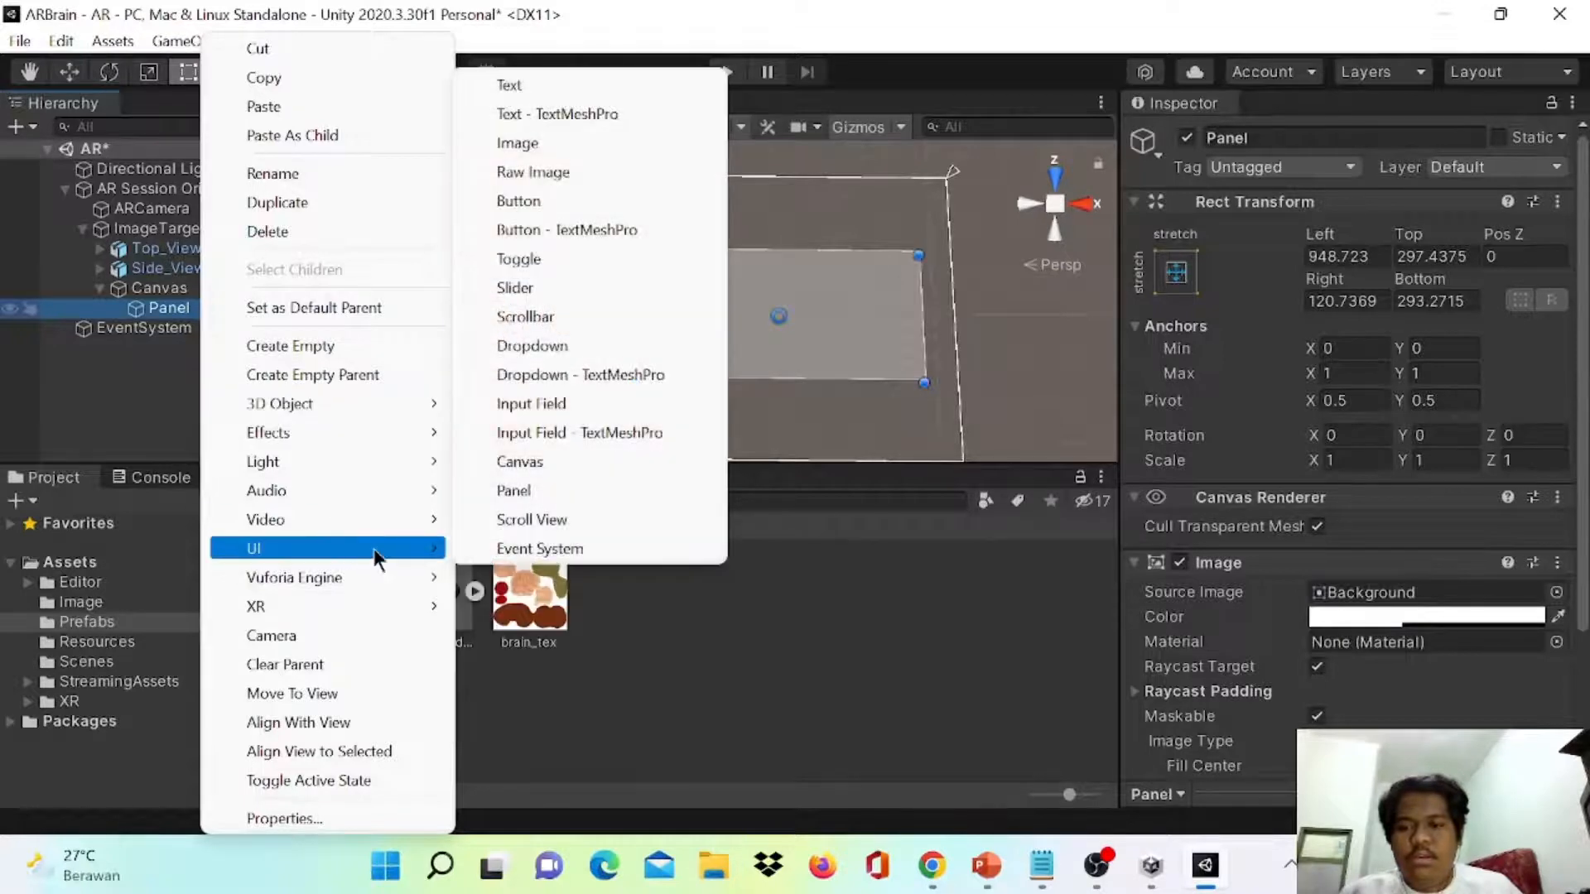
left_click(584, 174)
- Resize the Raw Image with the Rect tool so it nearly fills the Panel, leaving a narrow margin on every side
scroll(829, 357, "up", 2)
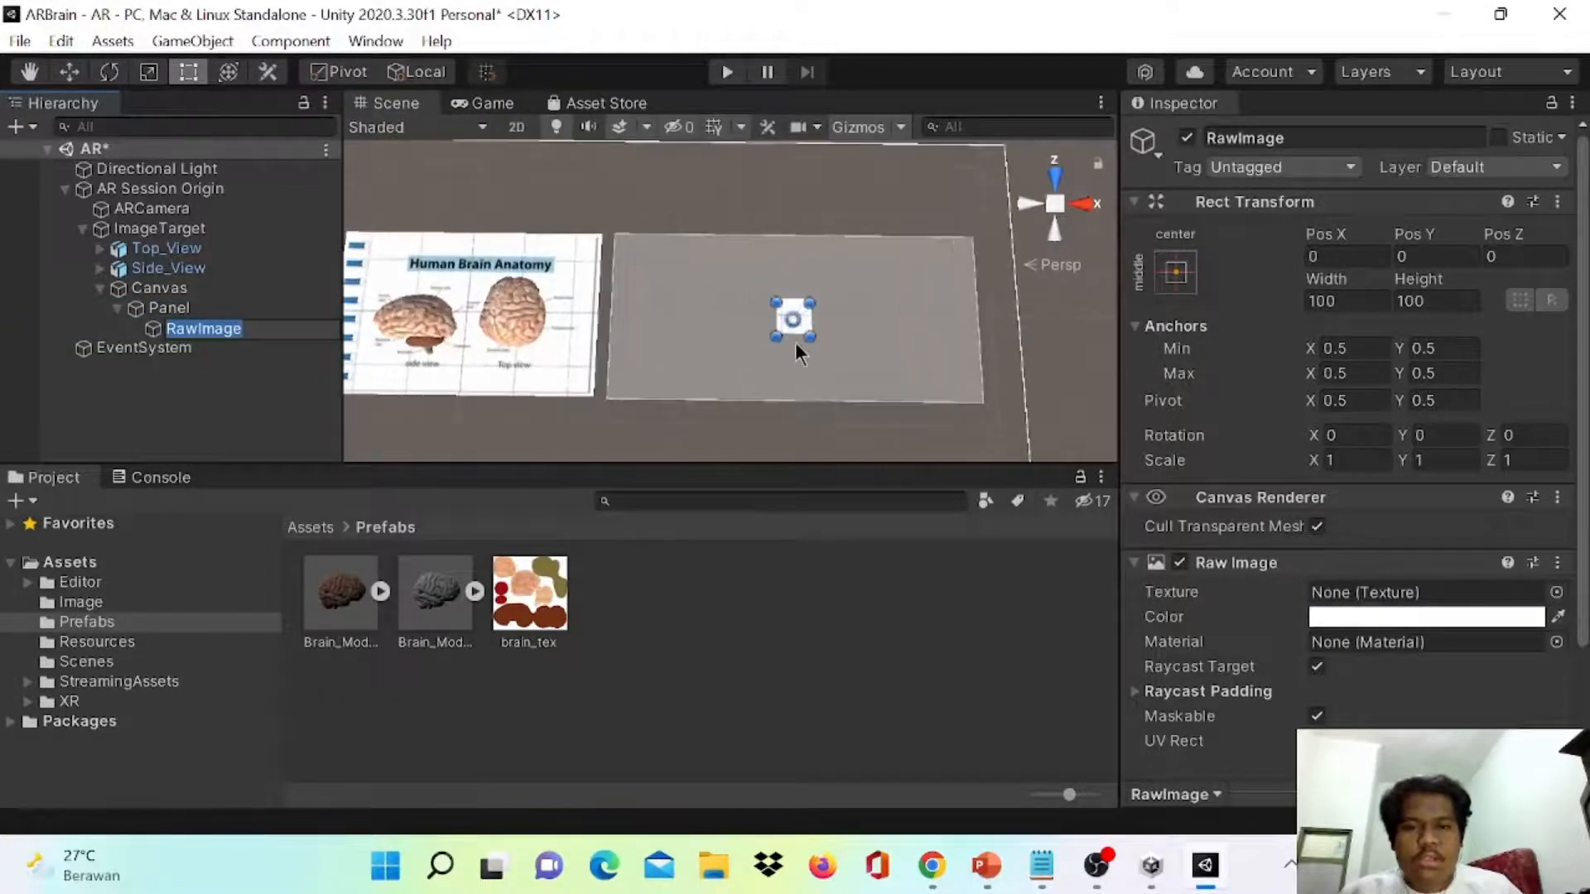
left_click_drag(770, 331, 632, 384)
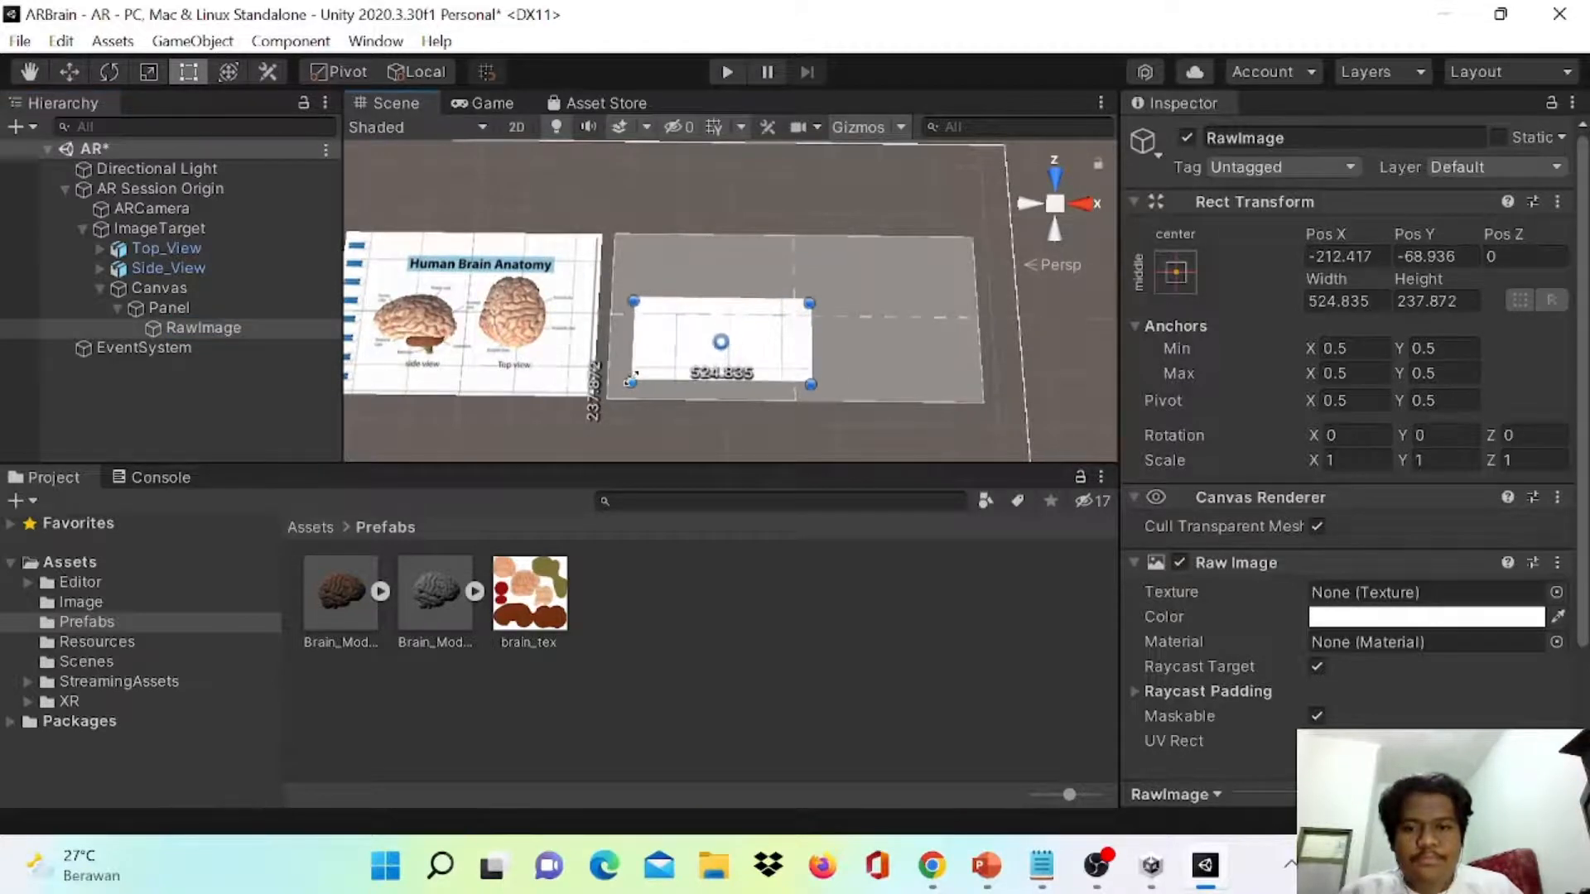
left_click_drag(632, 295, 639, 256)
left_click_drag(810, 377, 957, 387)
- Lower the alpha of the Raw Image's color to 171
left_click(1426, 617)
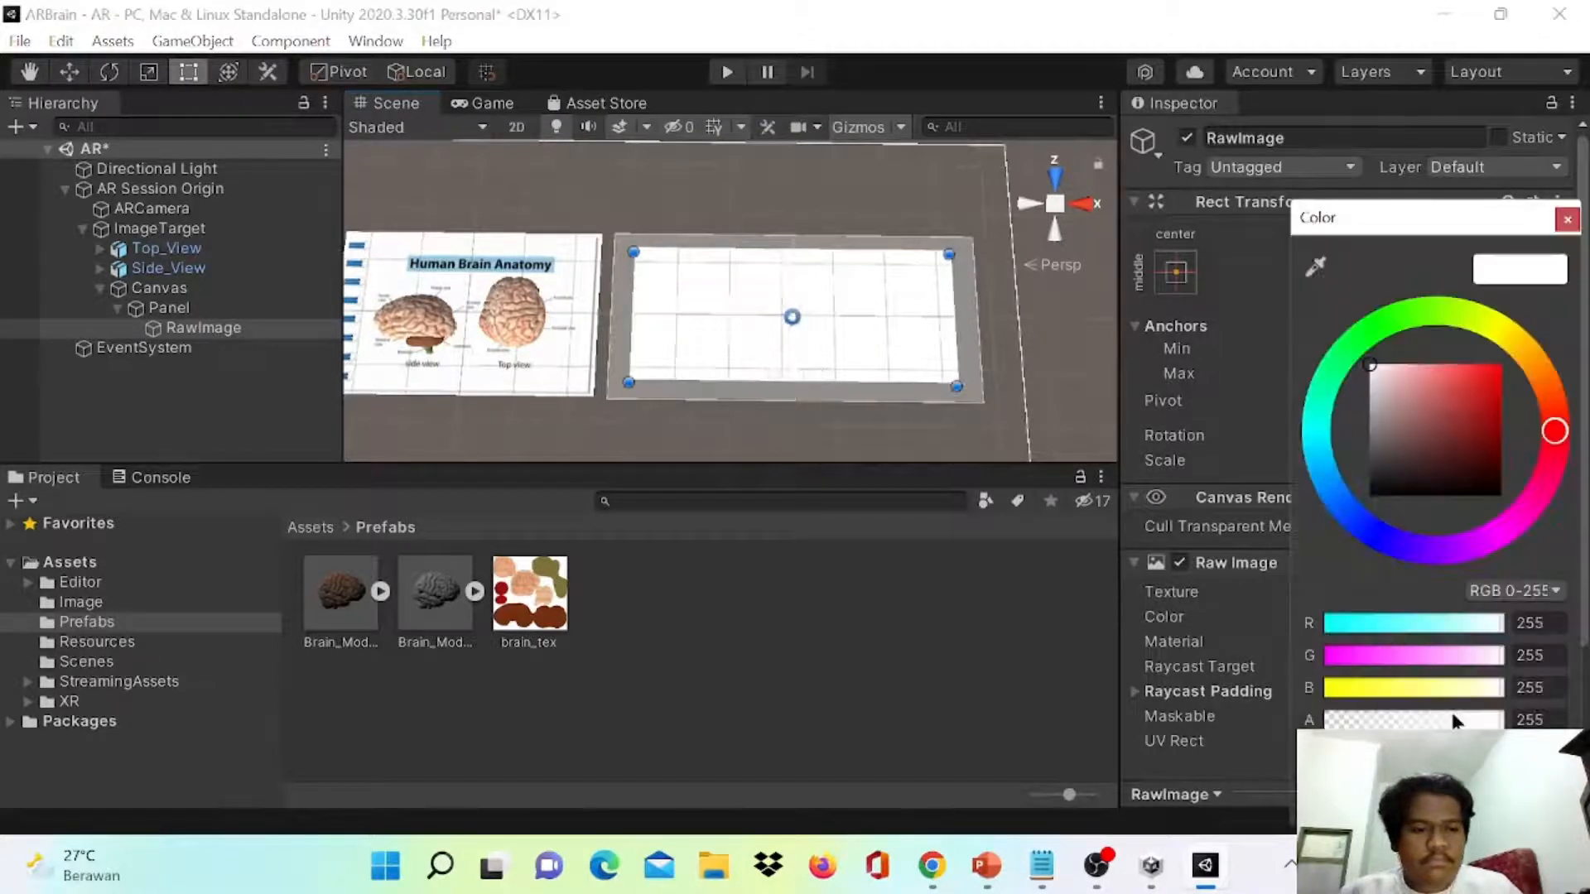
left_click_drag(1500, 719, 1447, 721)
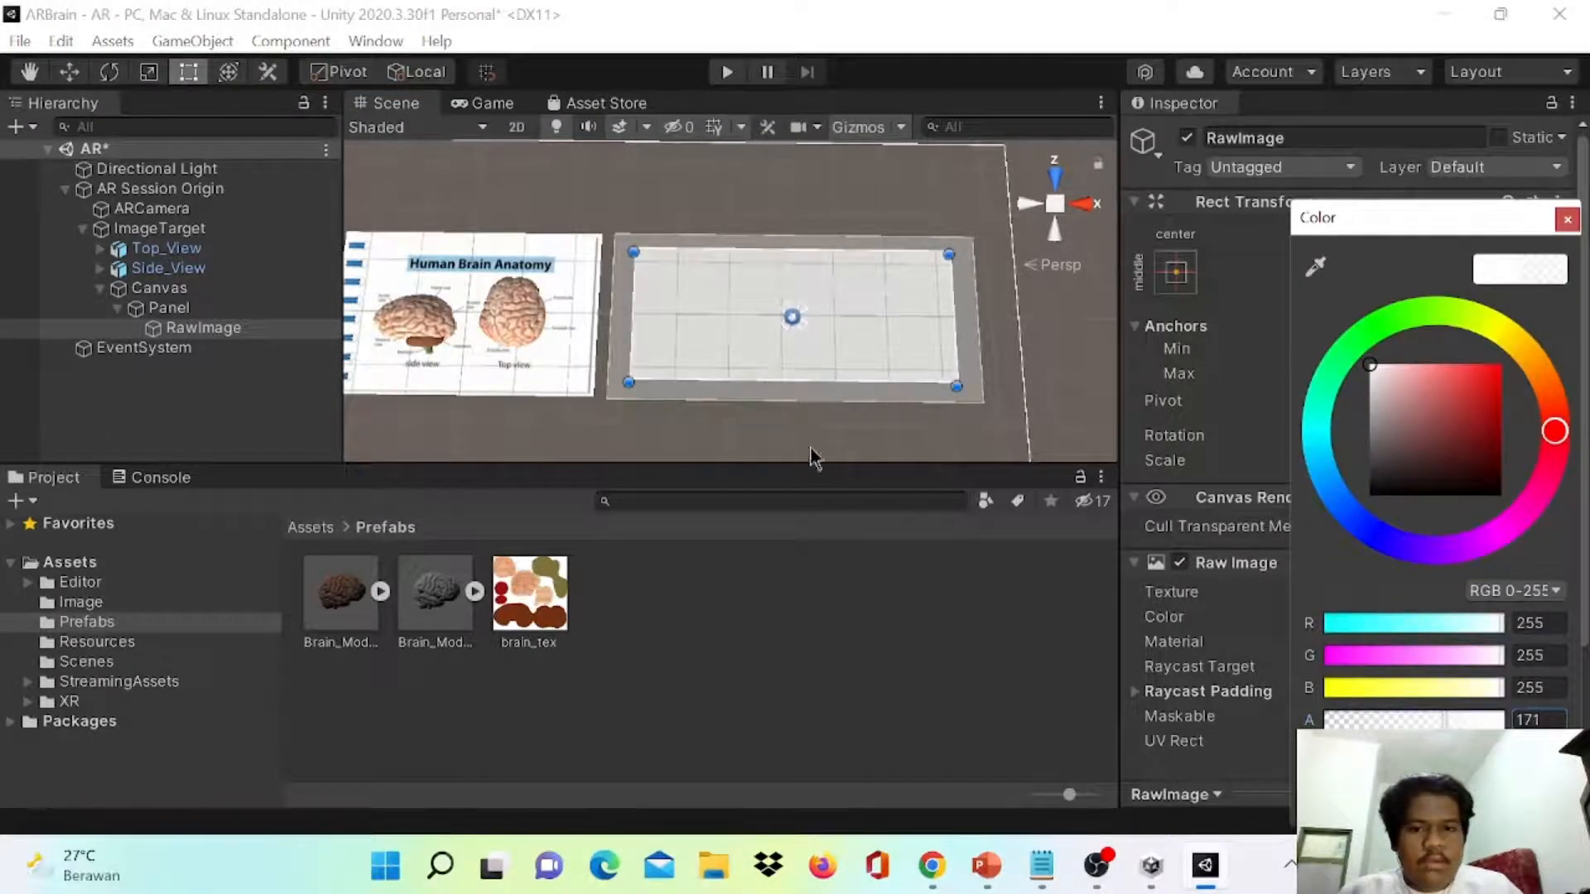
- Move the Raw Image's anchors to its own corners, at about min X 0.057, Y 0.124 and max X 0.933, Y 0.9
scroll(827, 385, "up", 3)
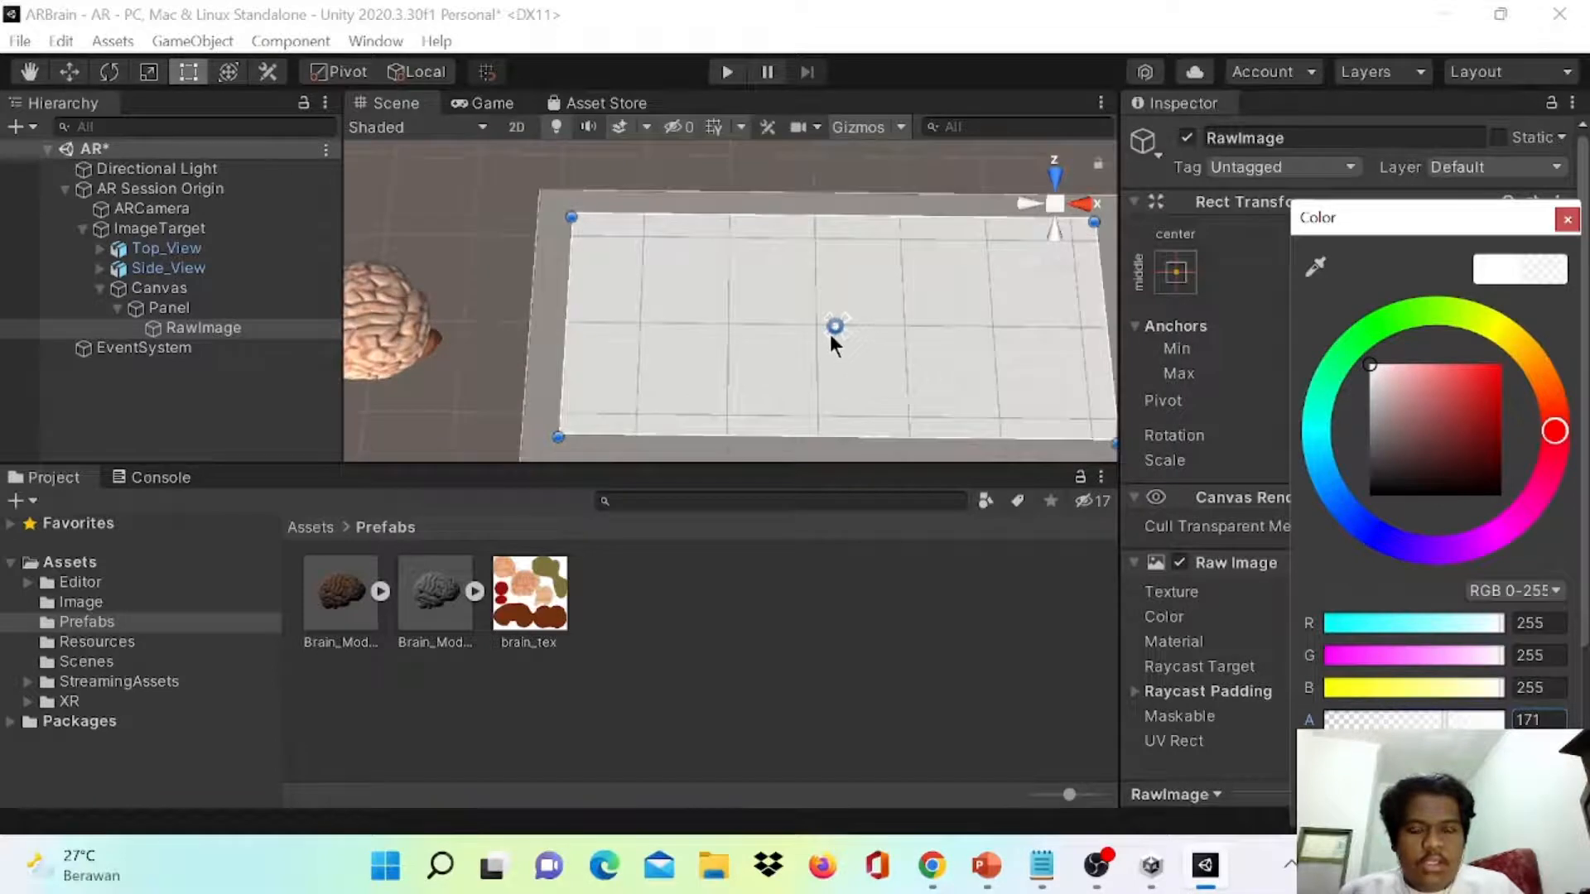
left_click_drag(830, 334, 553, 439)
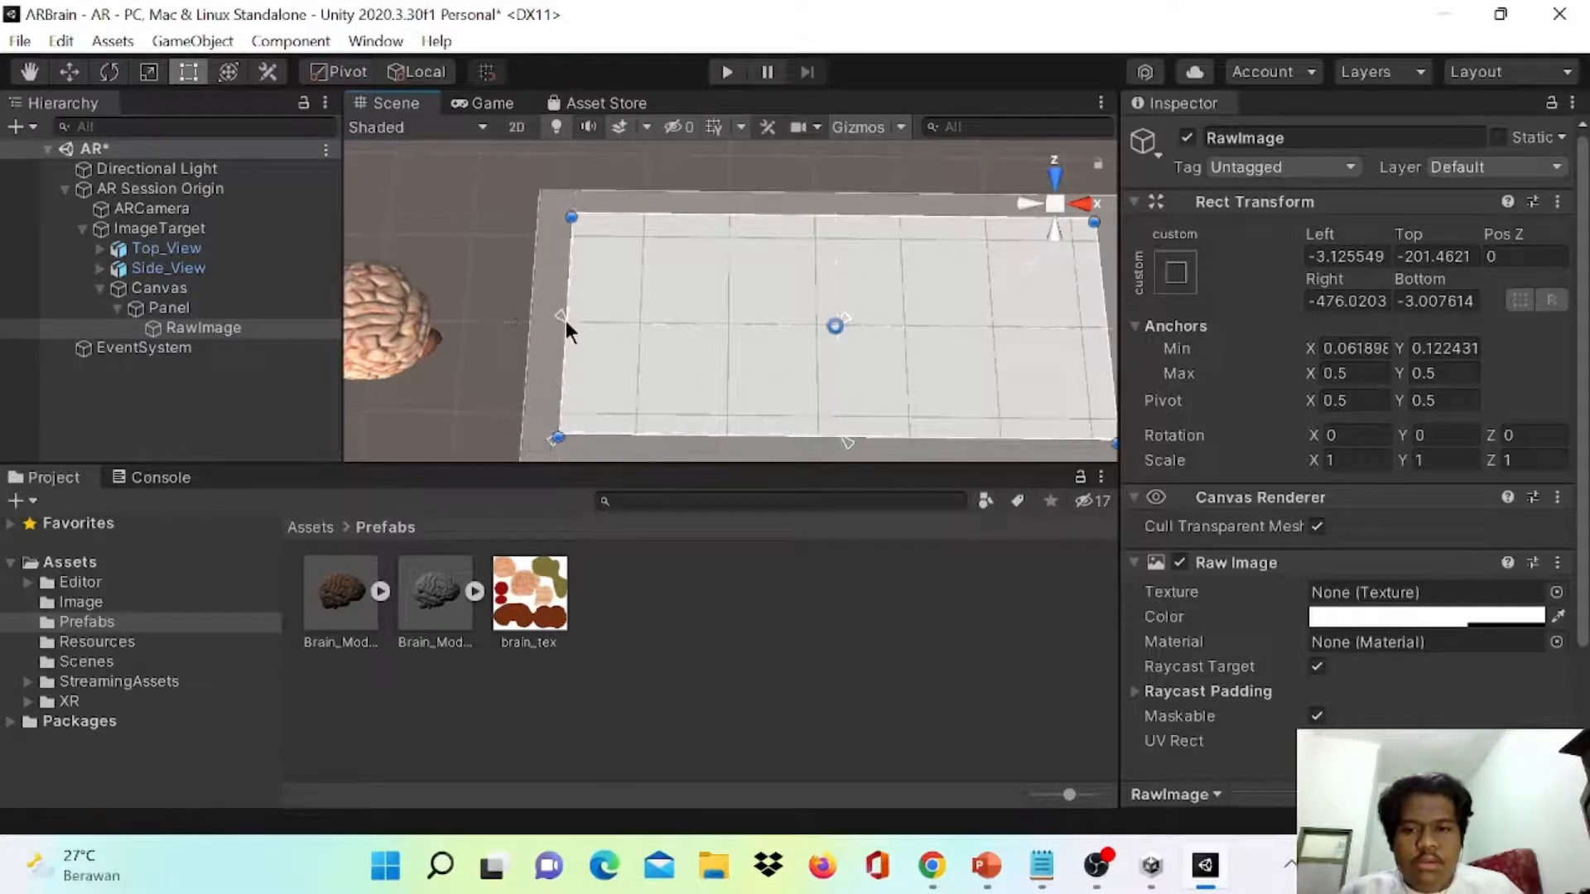
left_click_drag(565, 322, 569, 216)
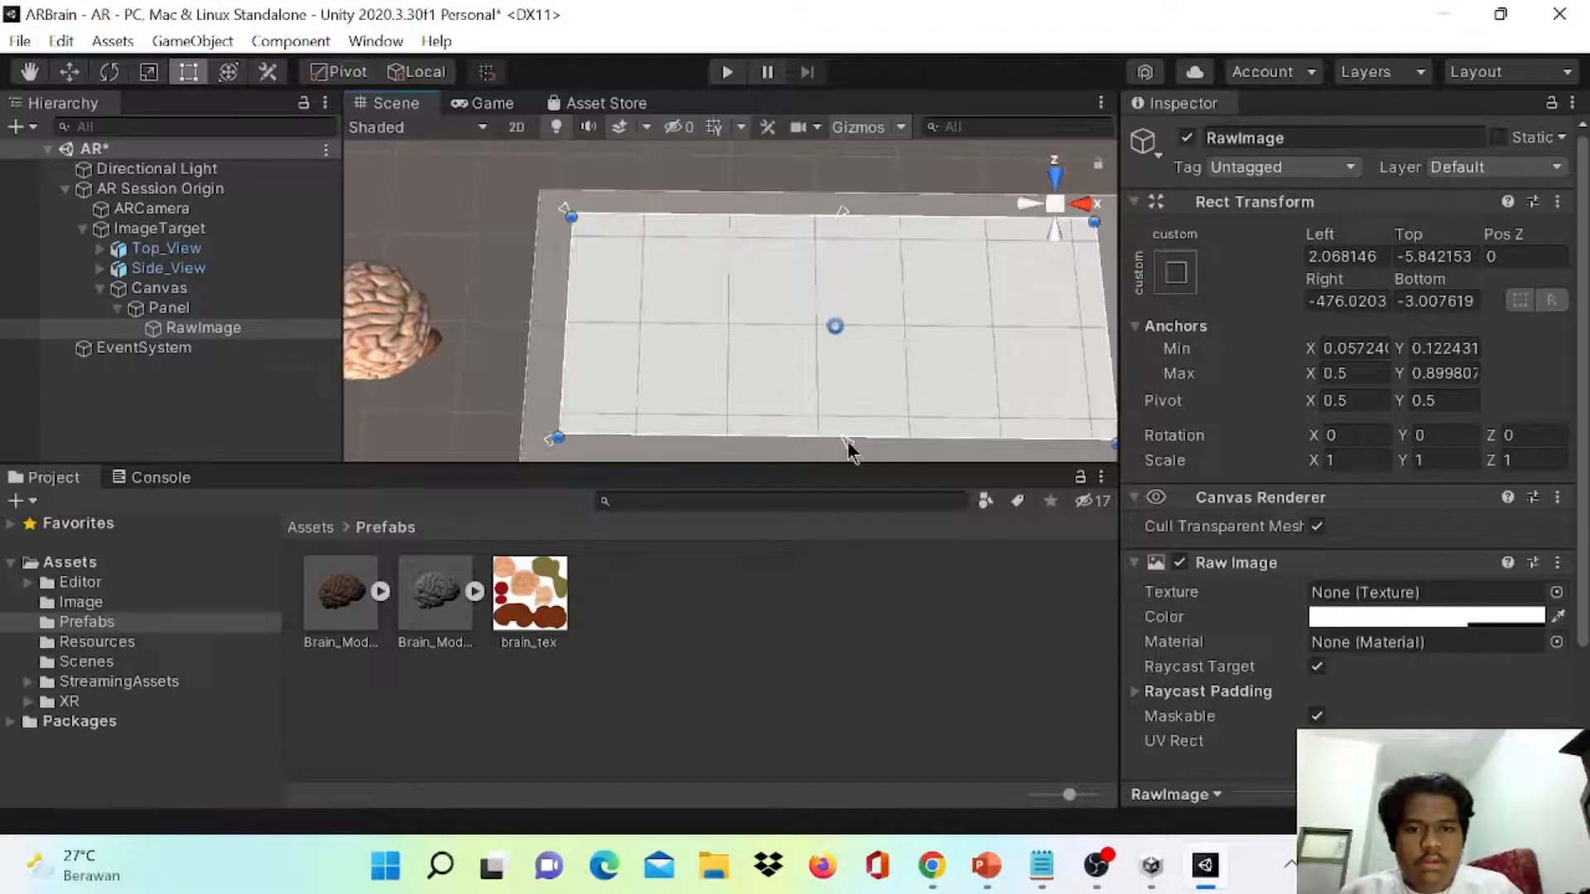
left_click_drag(846, 440, 1119, 450)
middle_click_drag(917, 362, 876, 371)
left_click_drag(871, 370, 820, 344)
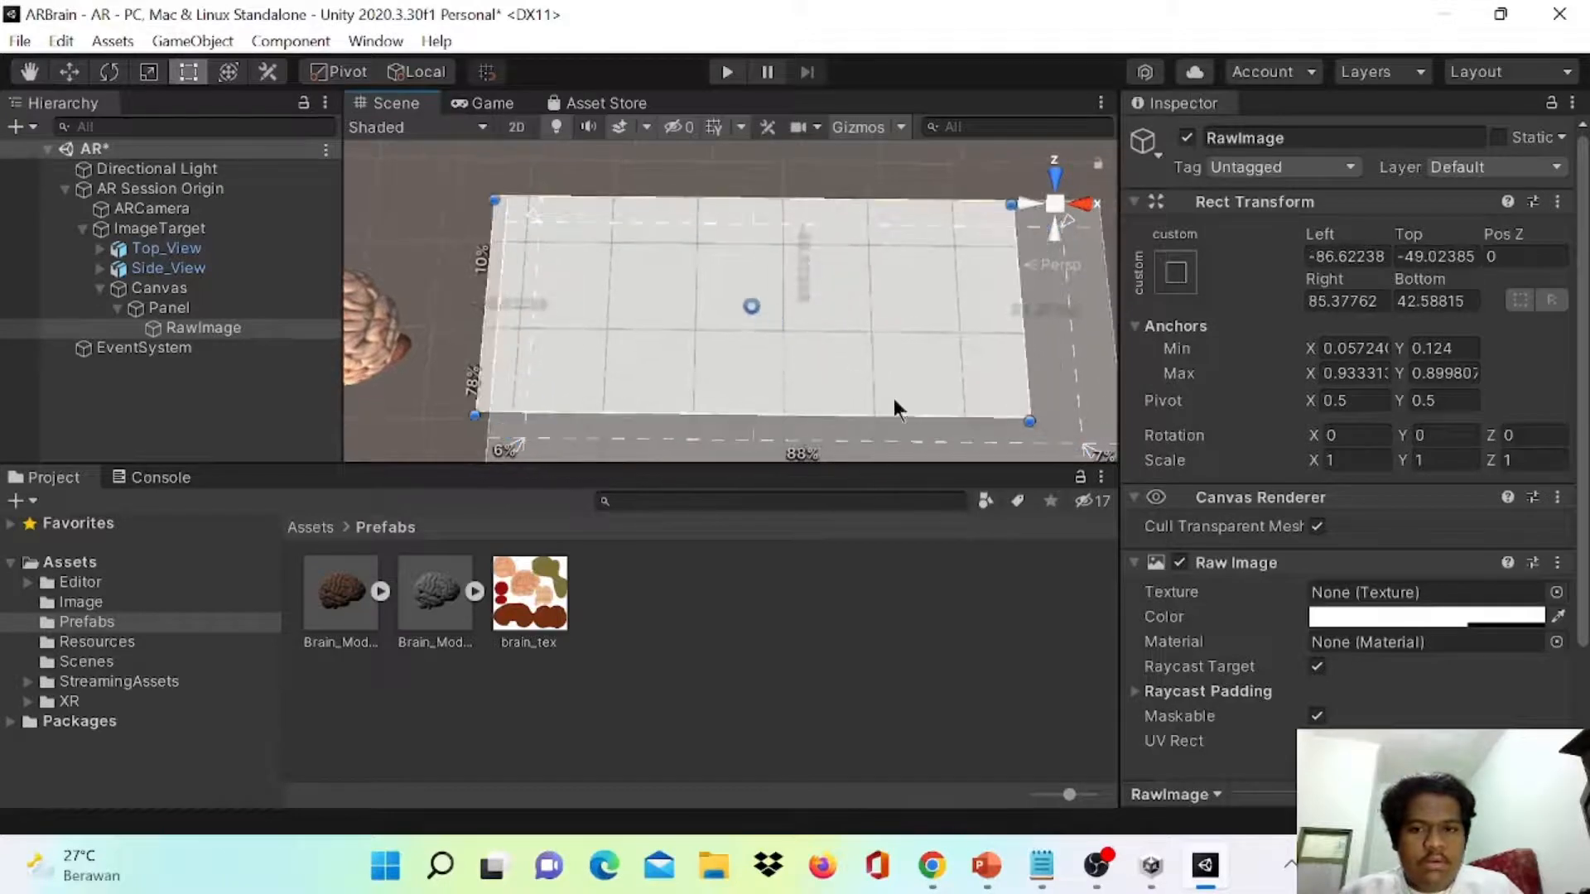
key("ctrl+z")
left_click(1099, 354)
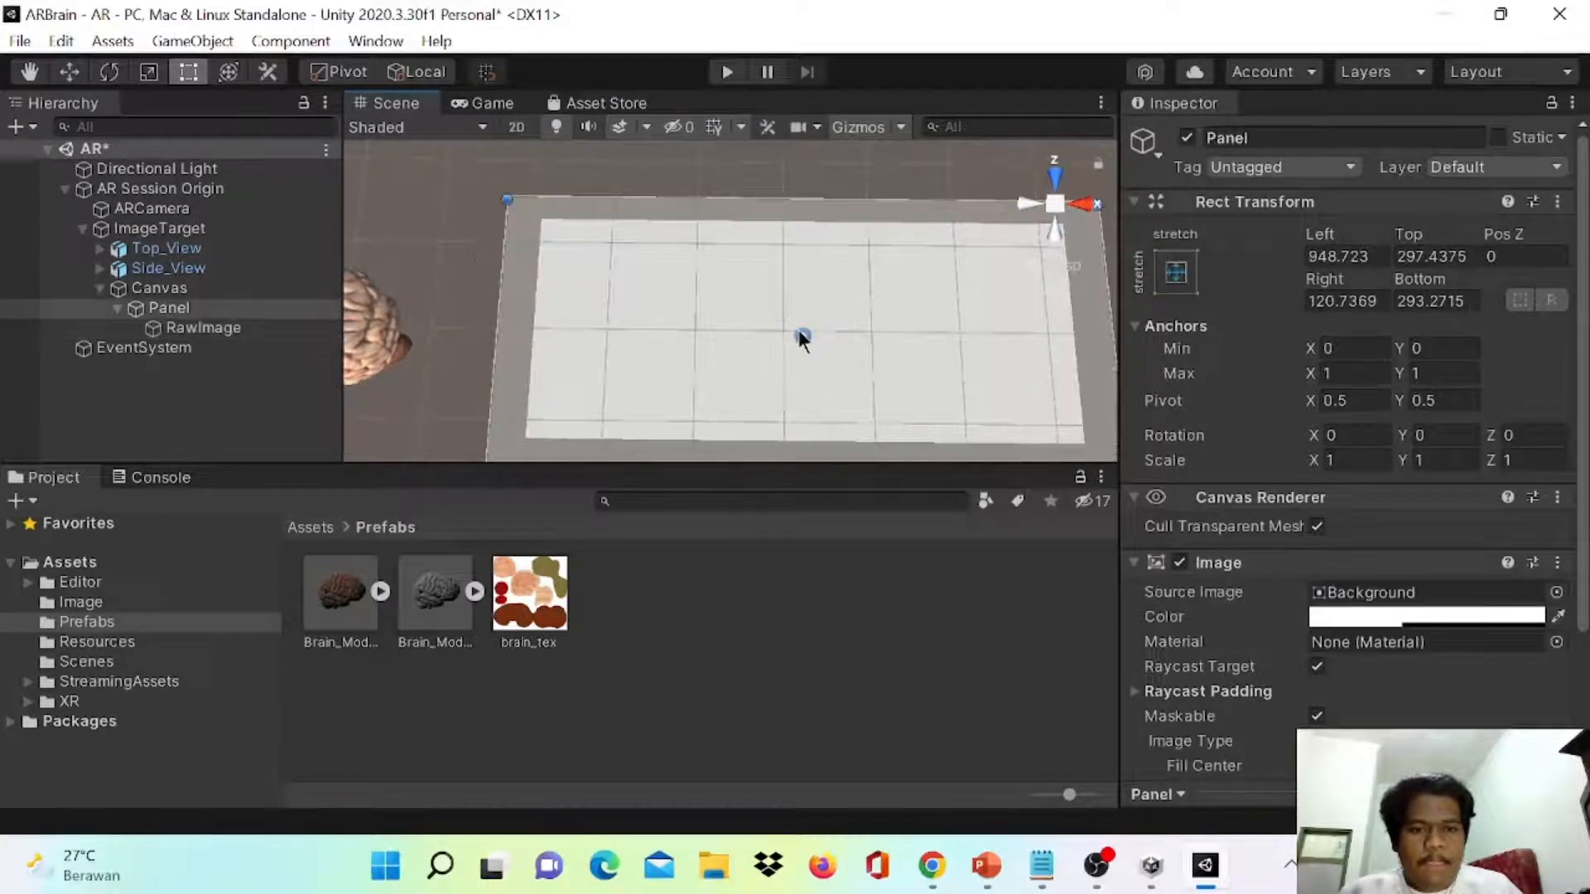
left_click(737, 333)
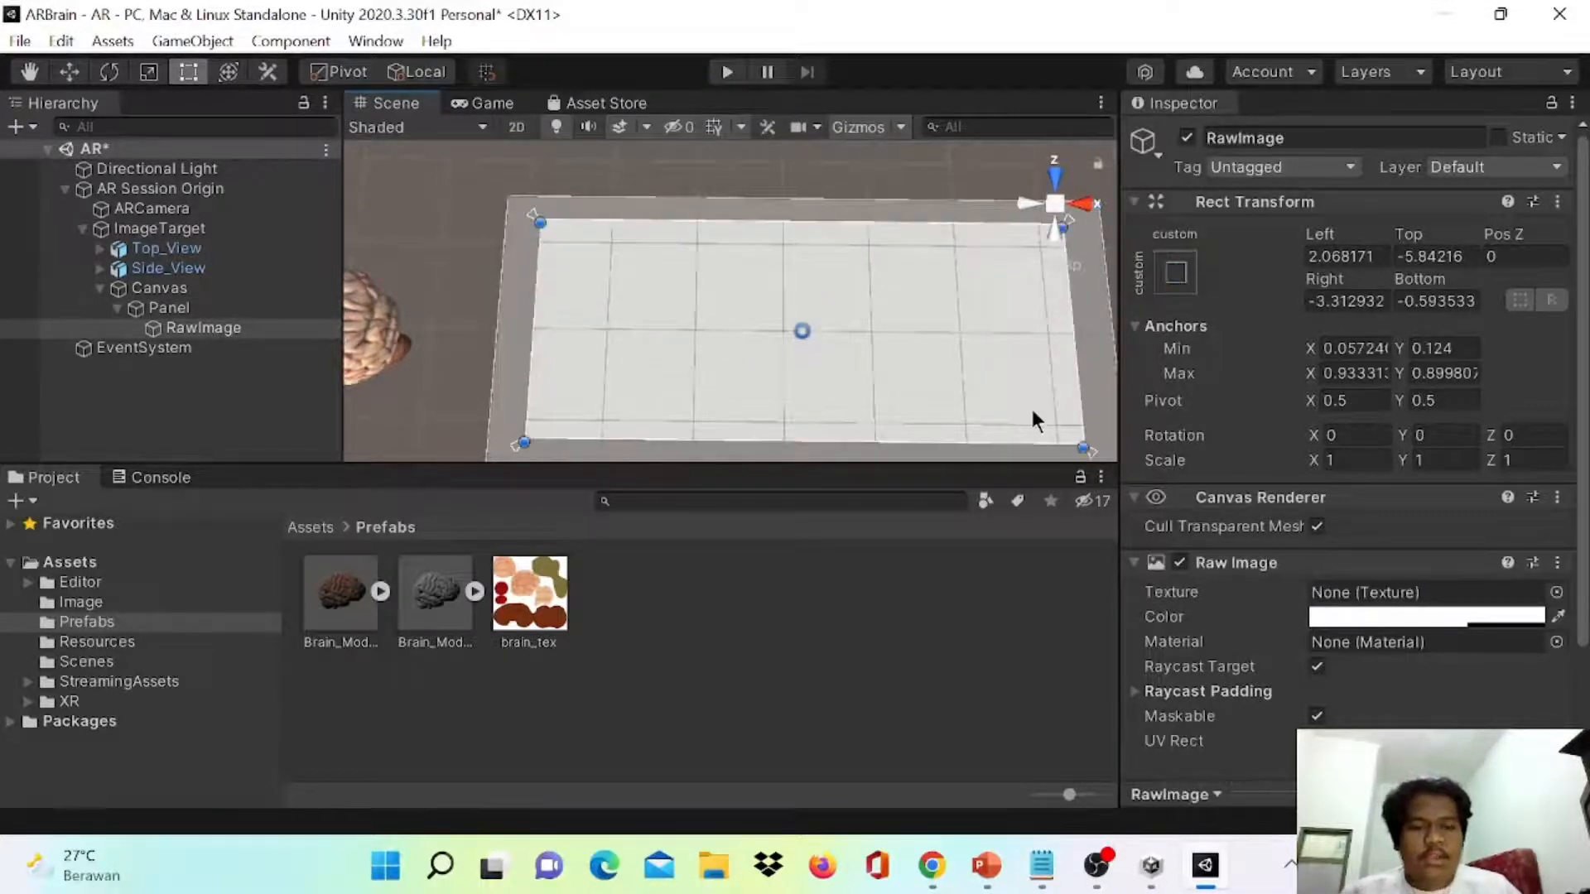
- Set the alpha of the Raw Image's color to 255 so it is fully opaque
left_click(1358, 616)
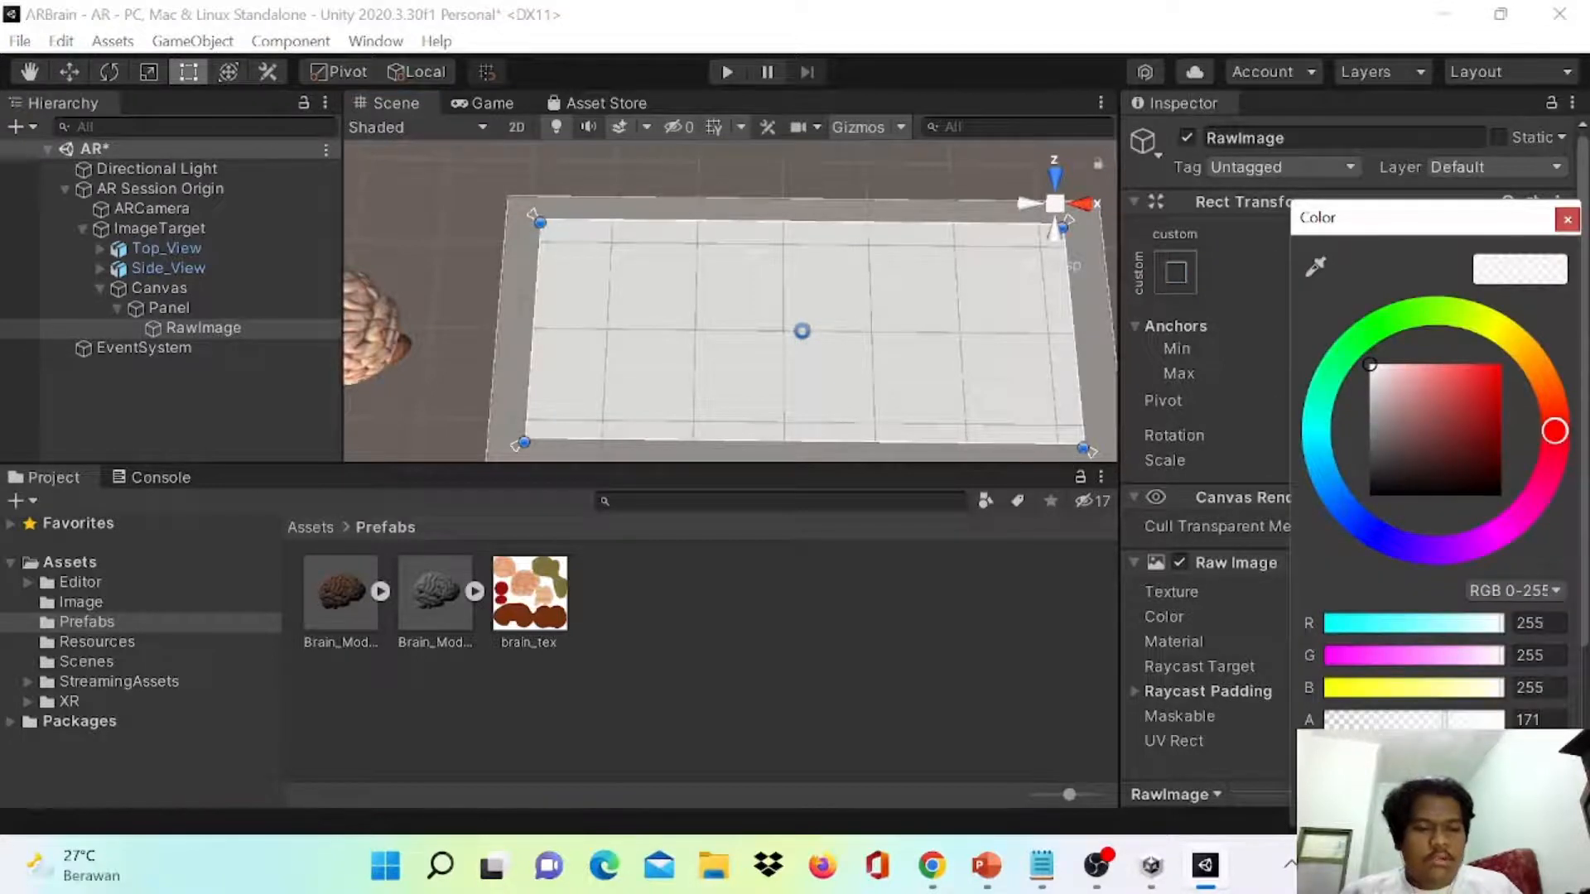
left_click_drag(1451, 722, 1504, 723)
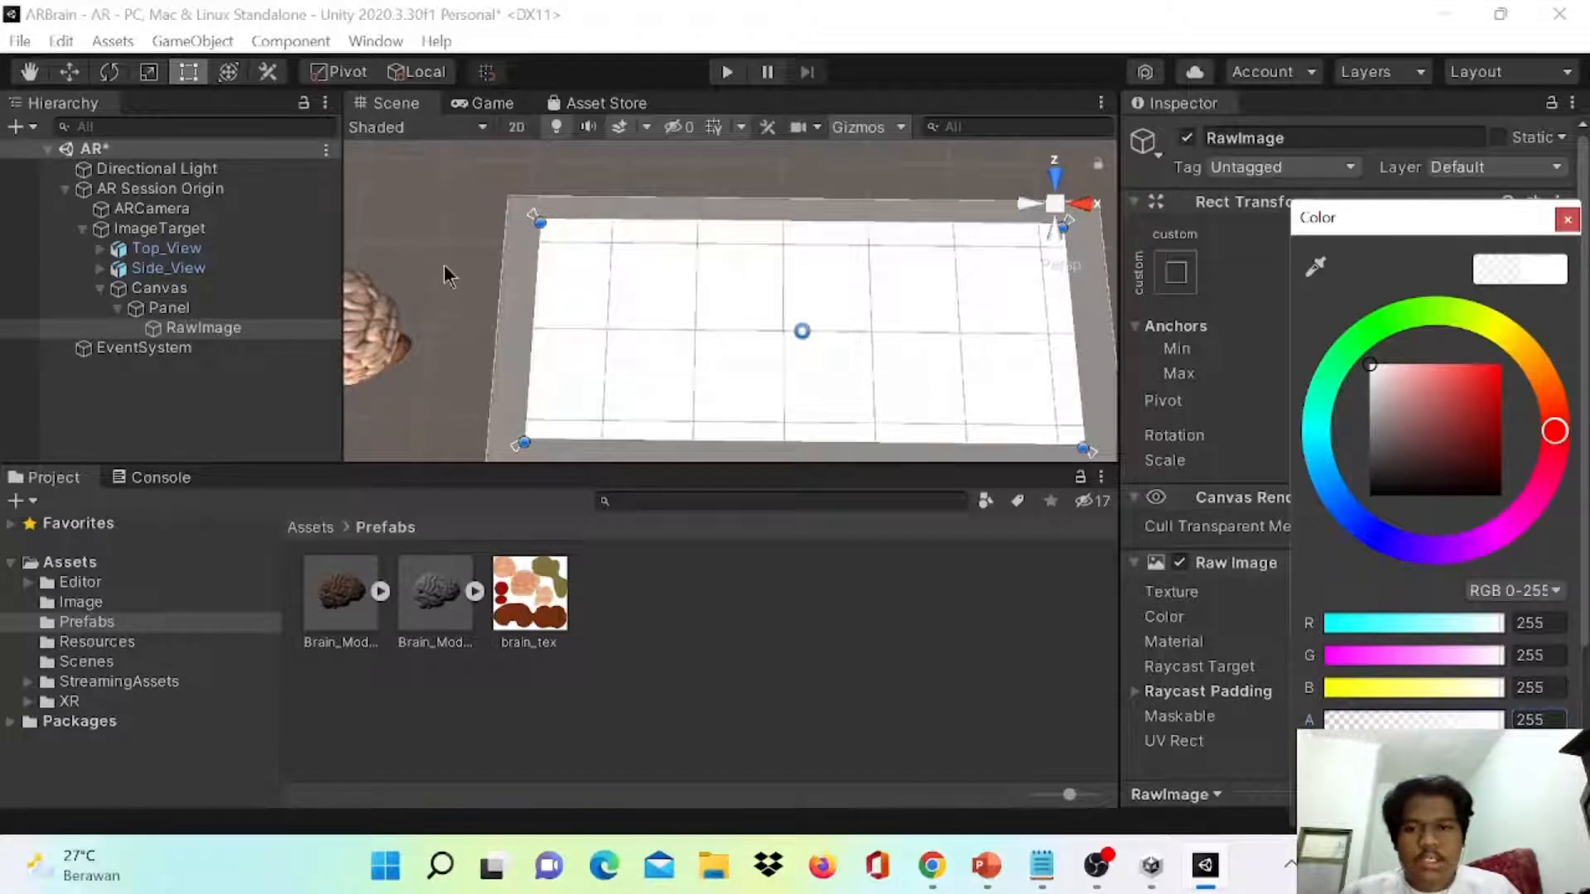
- Add a Video Player as a child of the Raw Image, keeping its default name
right_click(180, 328)
mouse_move(278, 518)
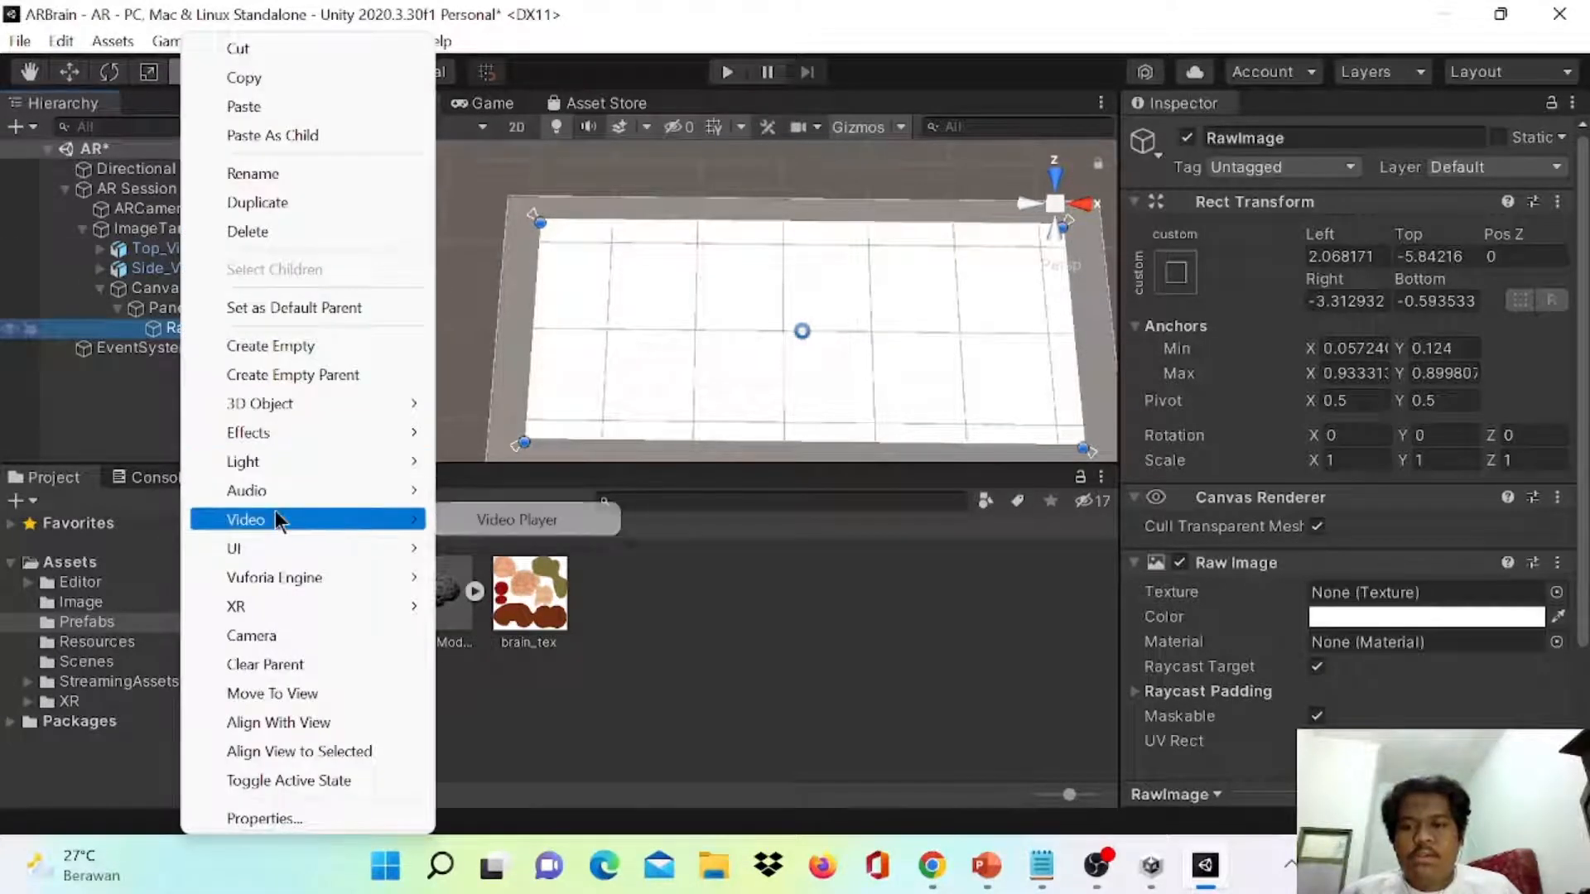
left_click(567, 520)
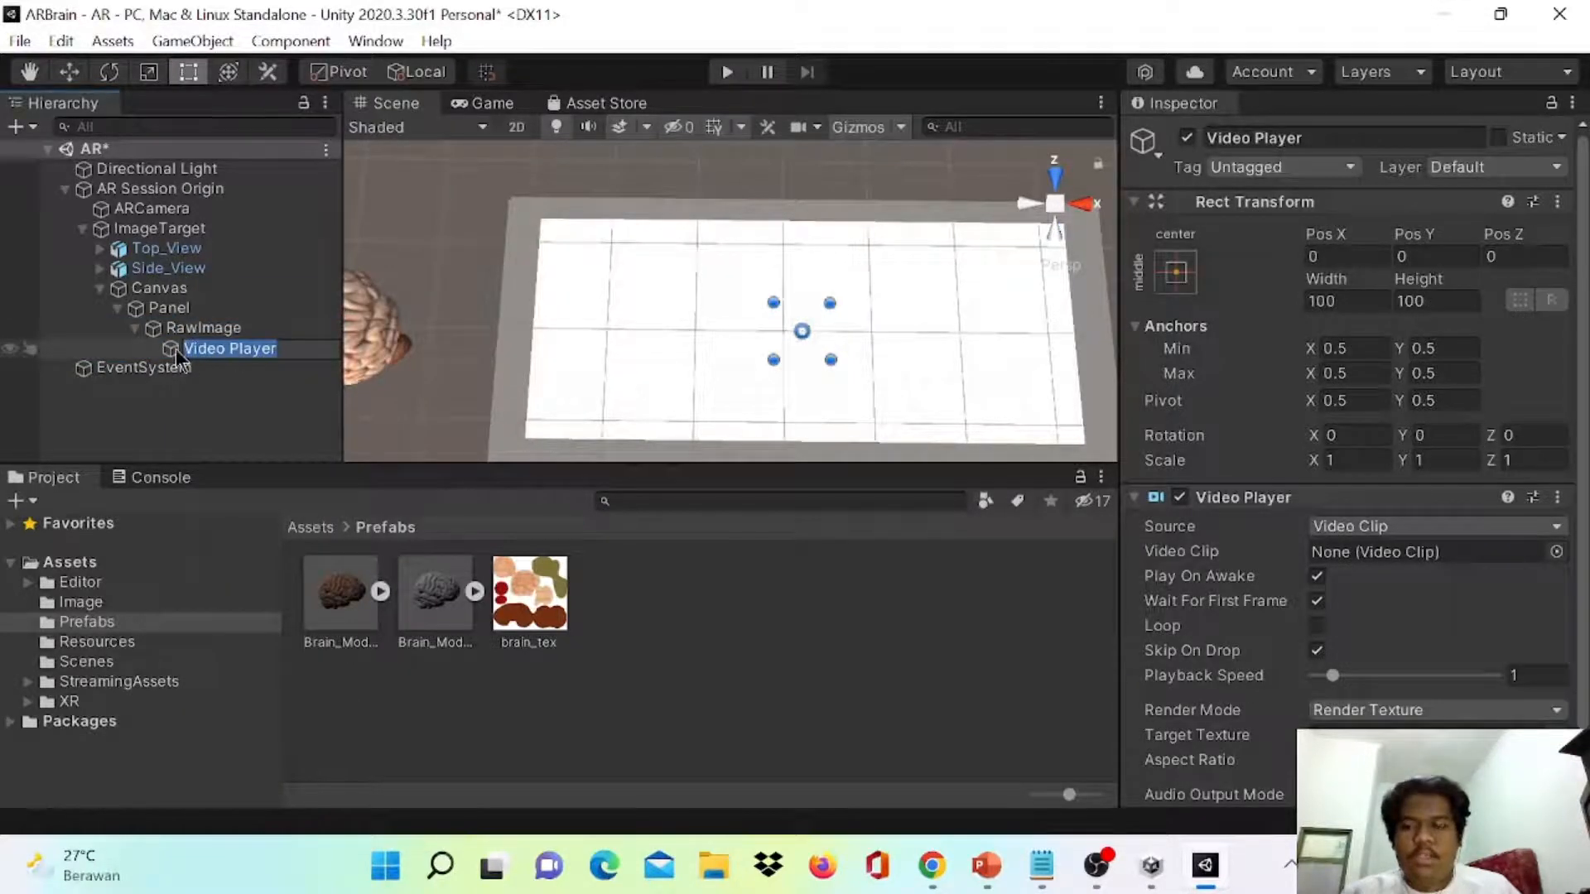
key("Return")
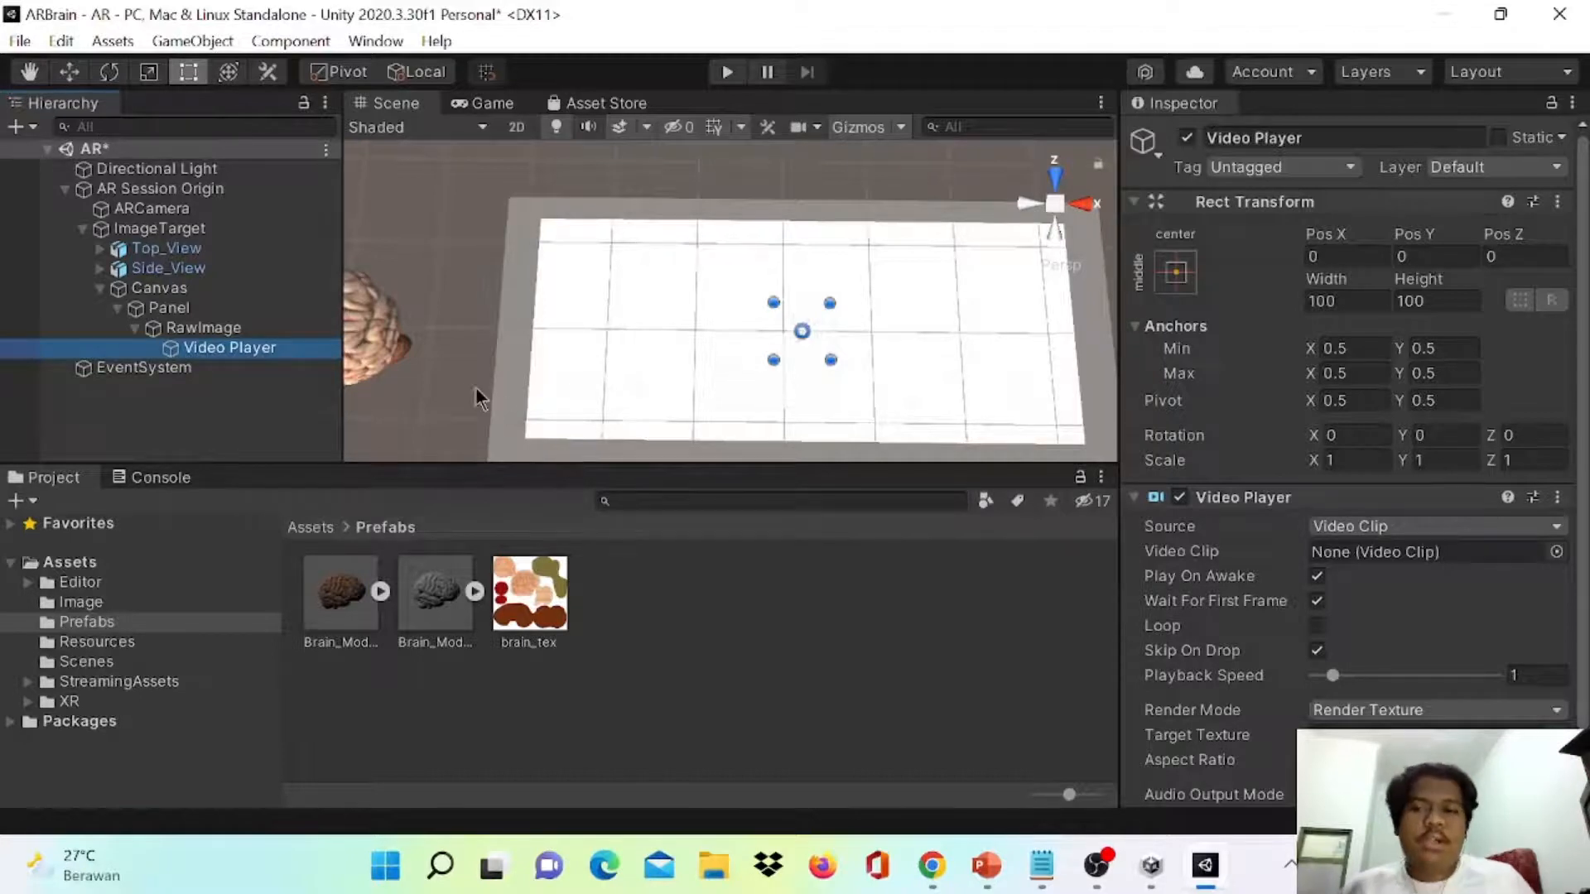
scroll(581, 339, "down", 5)
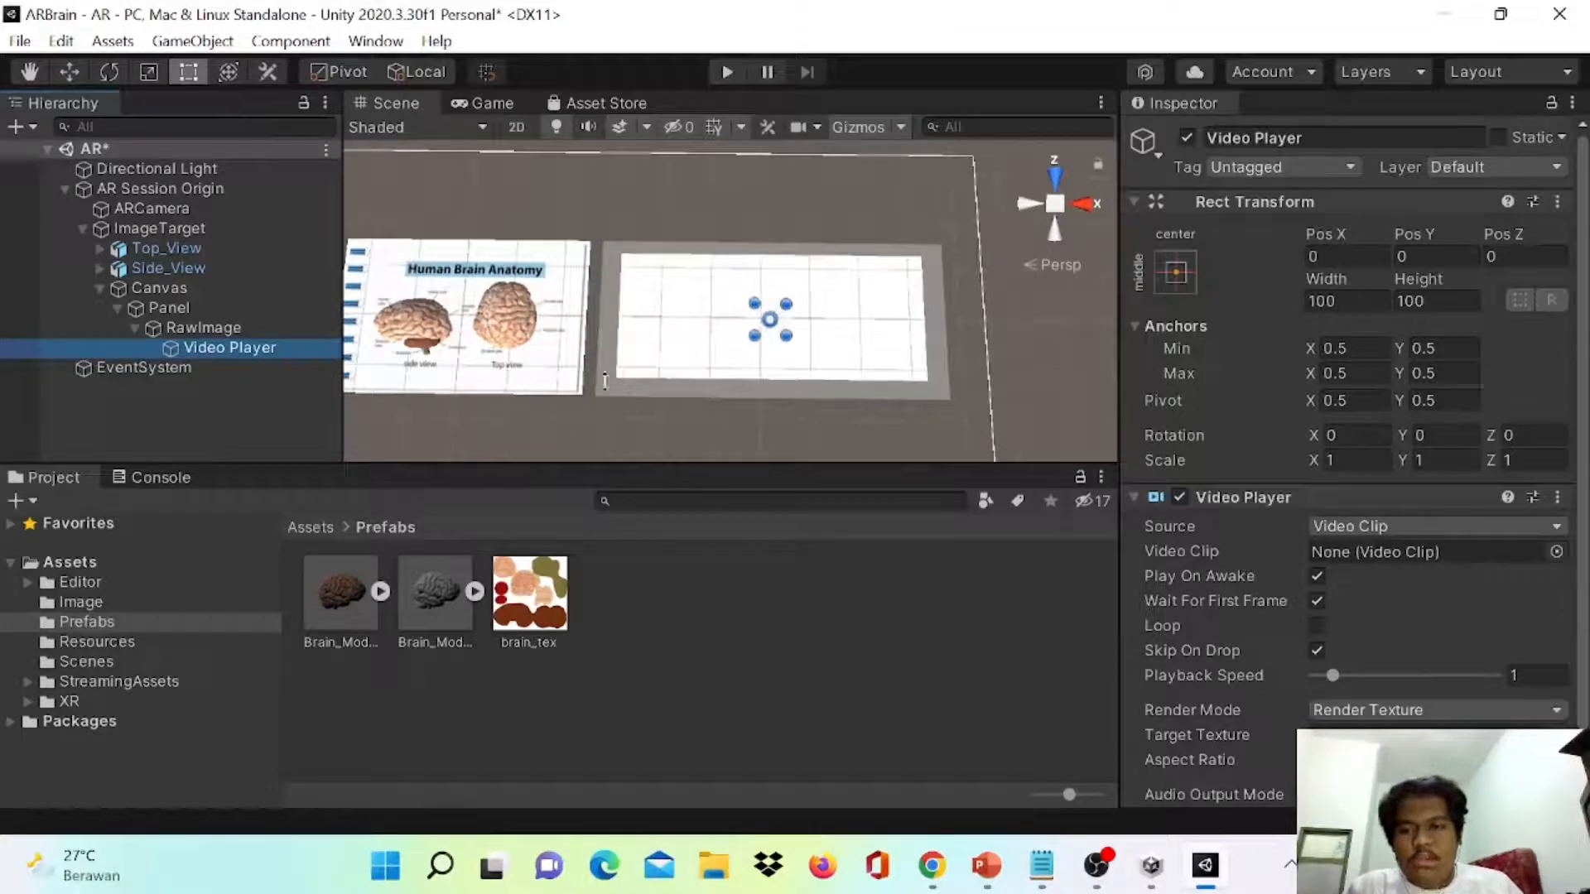
- Create a new folder named Video in the project's Assets
left_click(71, 562)
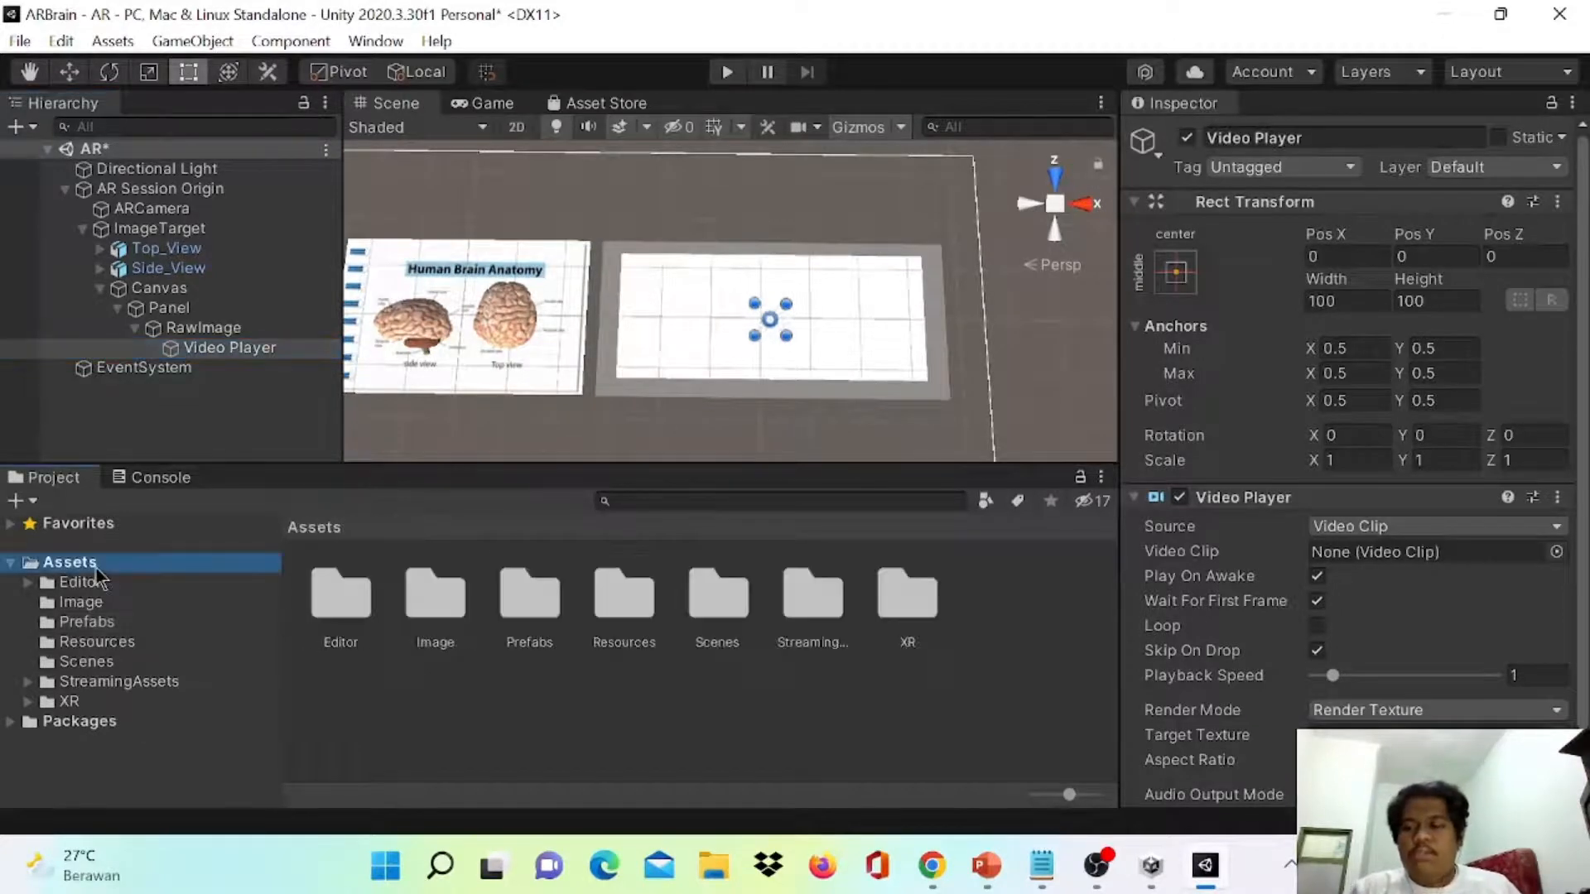
right_click(125, 564)
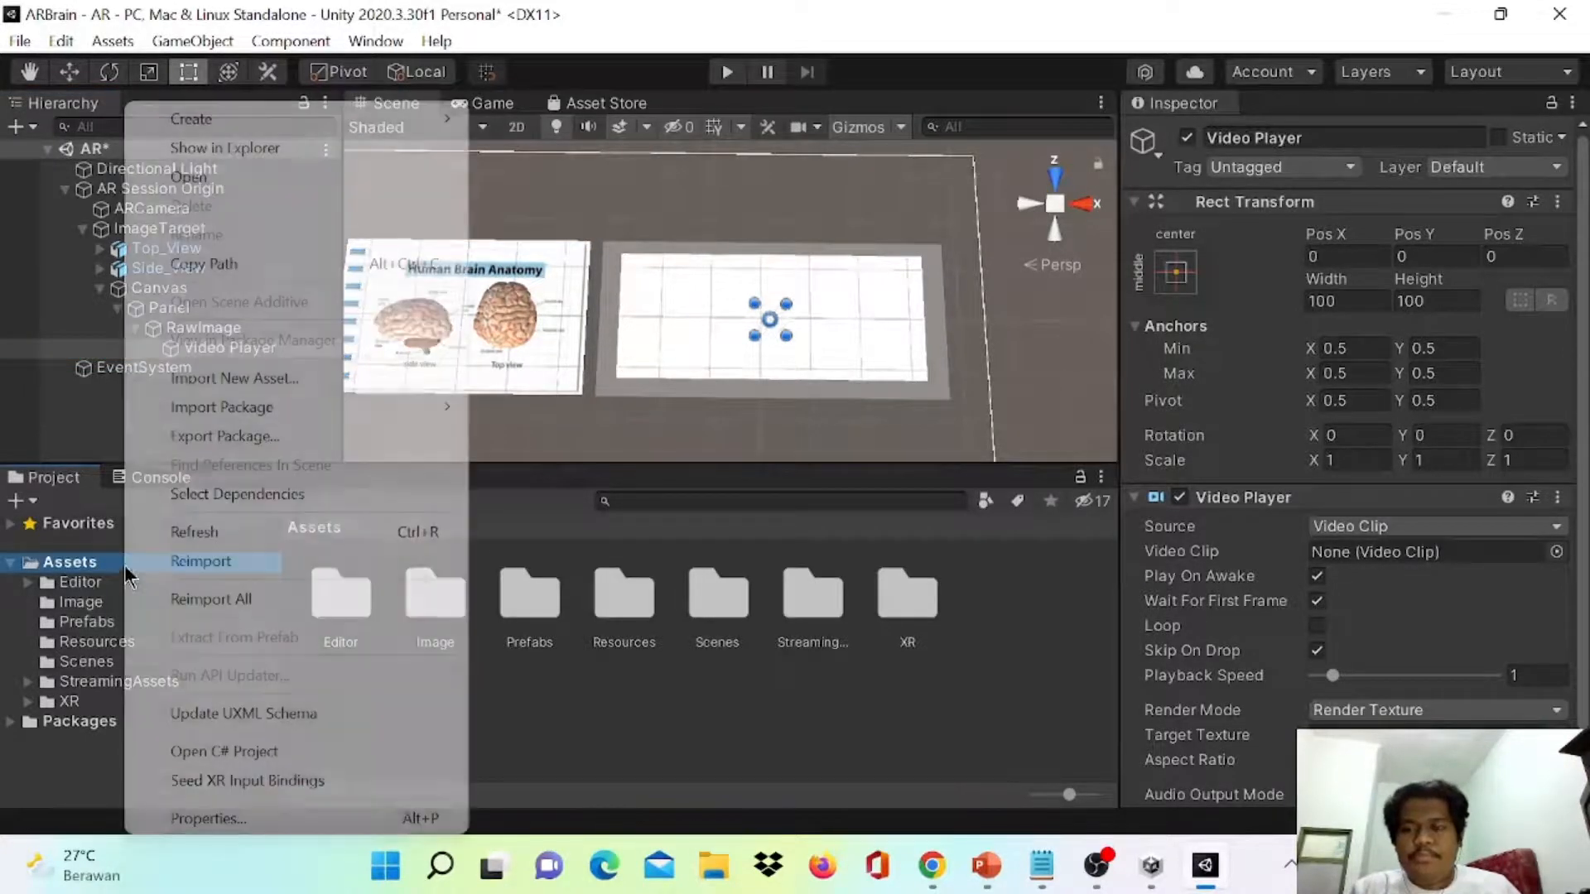
mouse_move(342, 116)
left_click(692, 44)
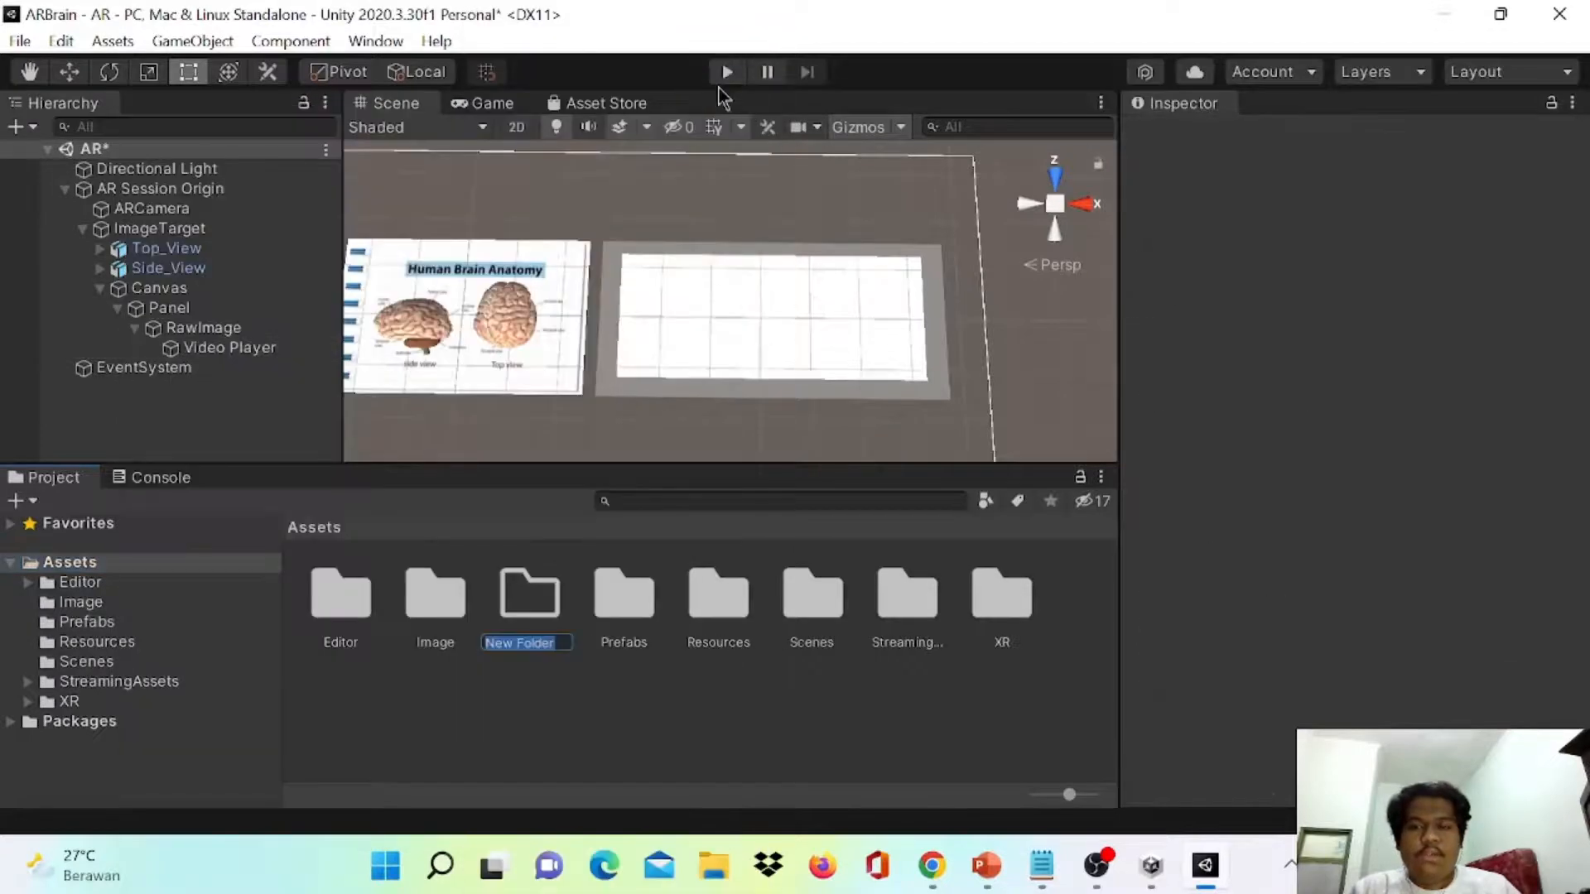
type("Video")
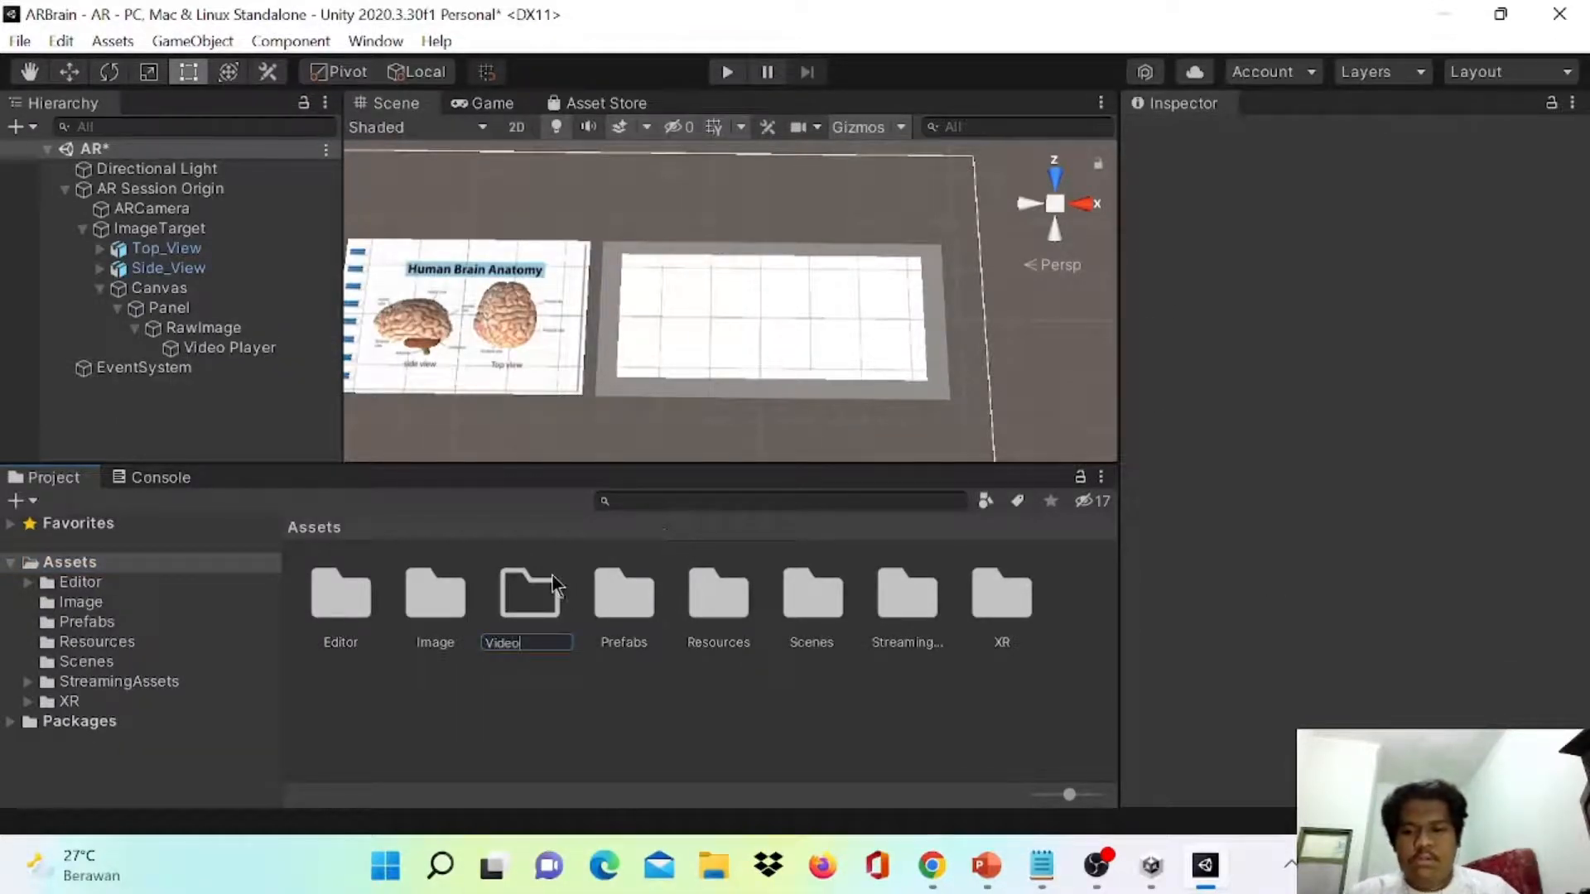
key("Return")
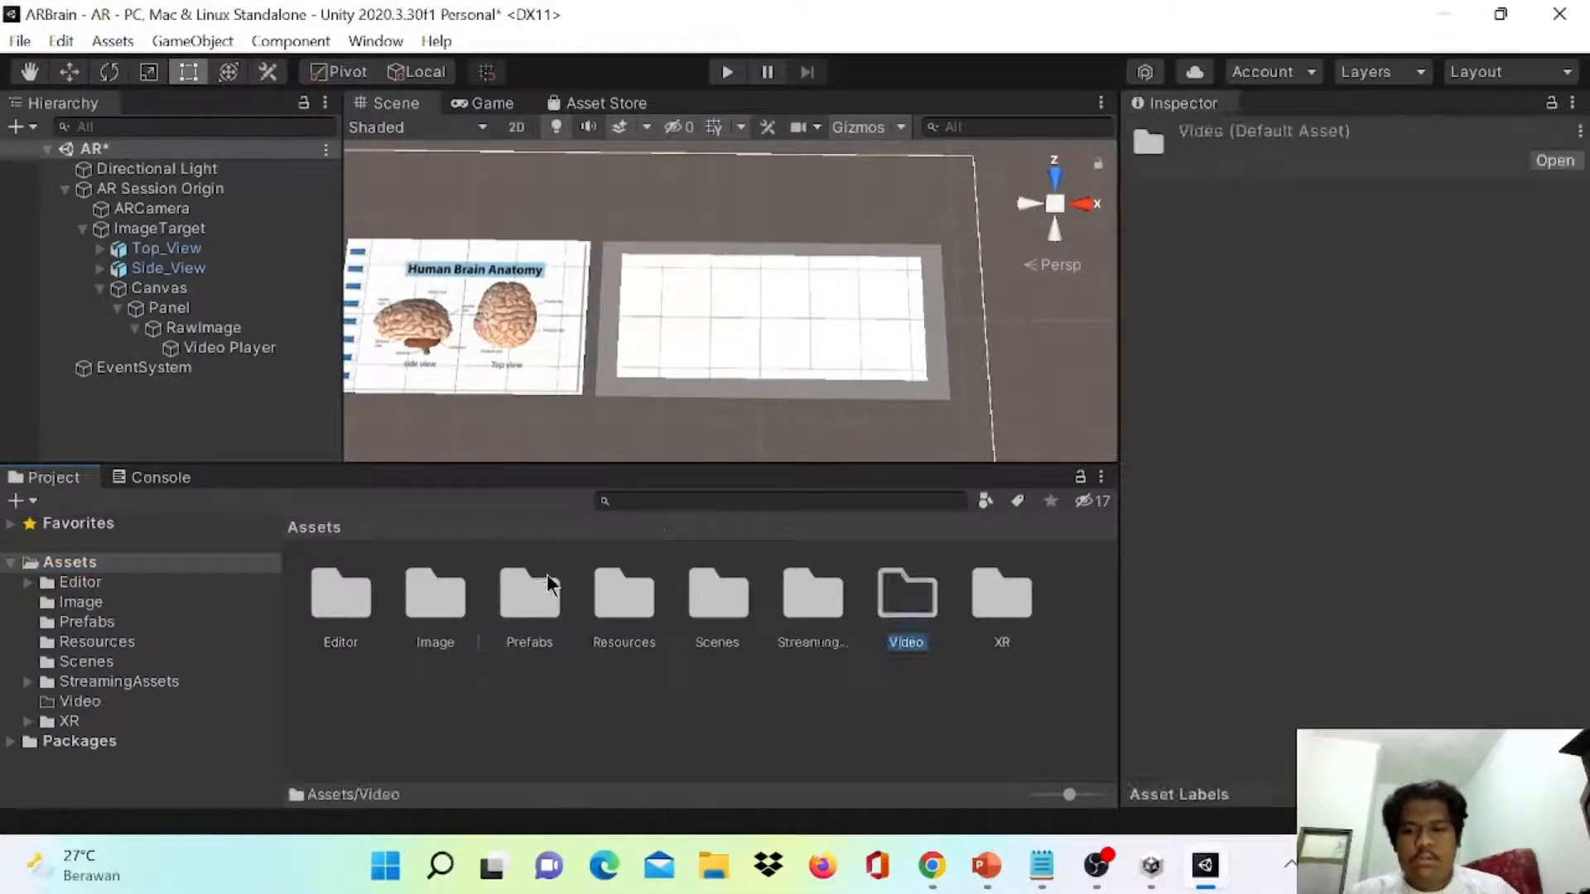
double_click(549, 585)
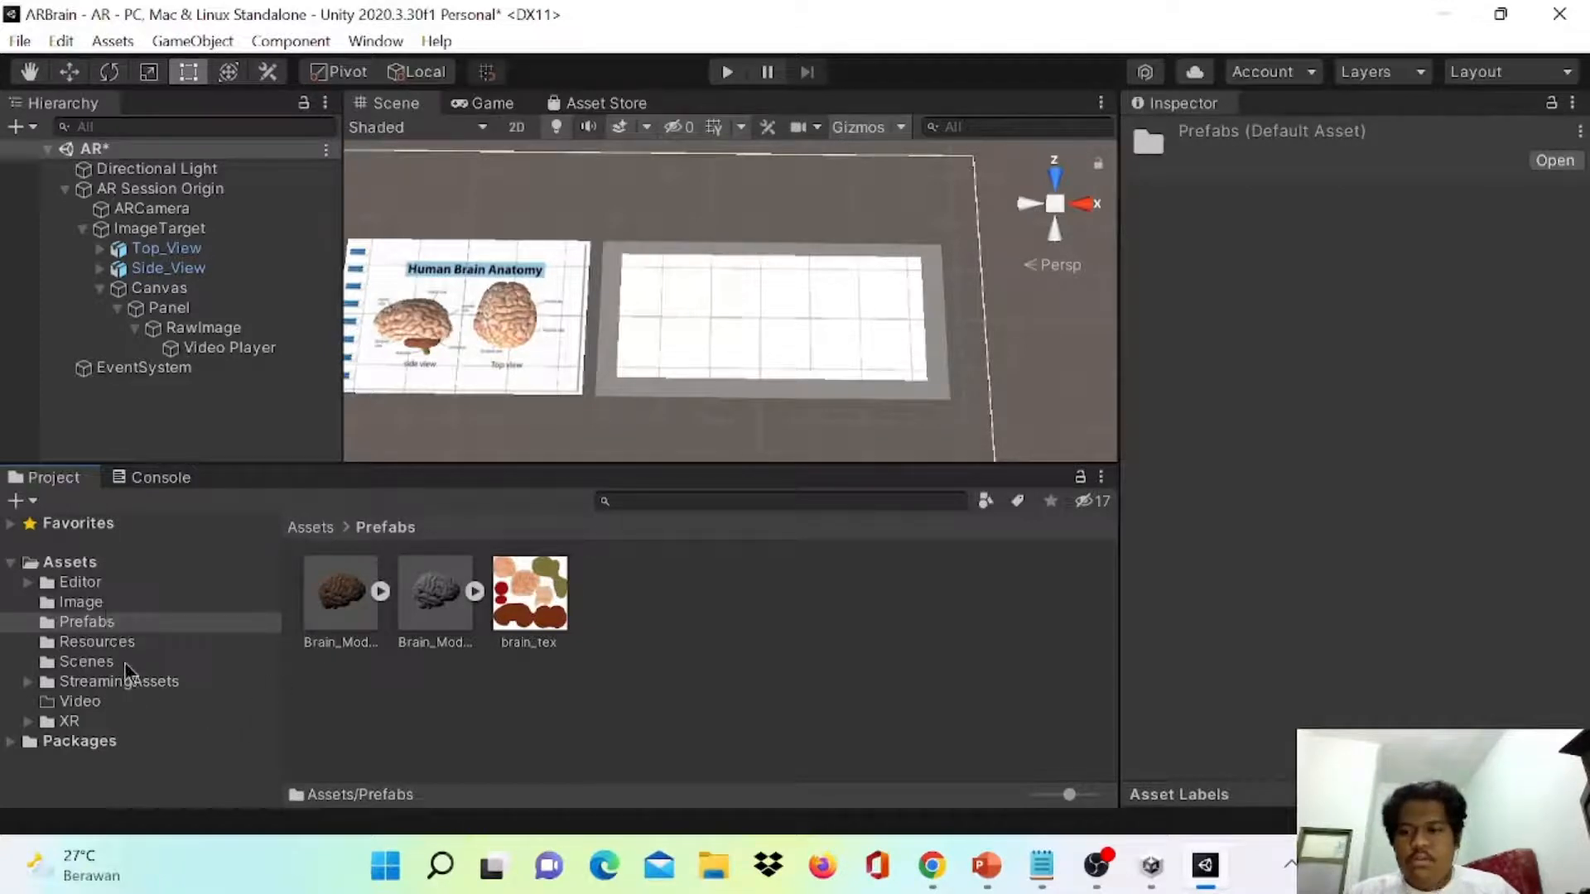
- Import the Video Penjelasan file from the Brain project's Video directory on disk into the Video assets folder
left_click(80, 702)
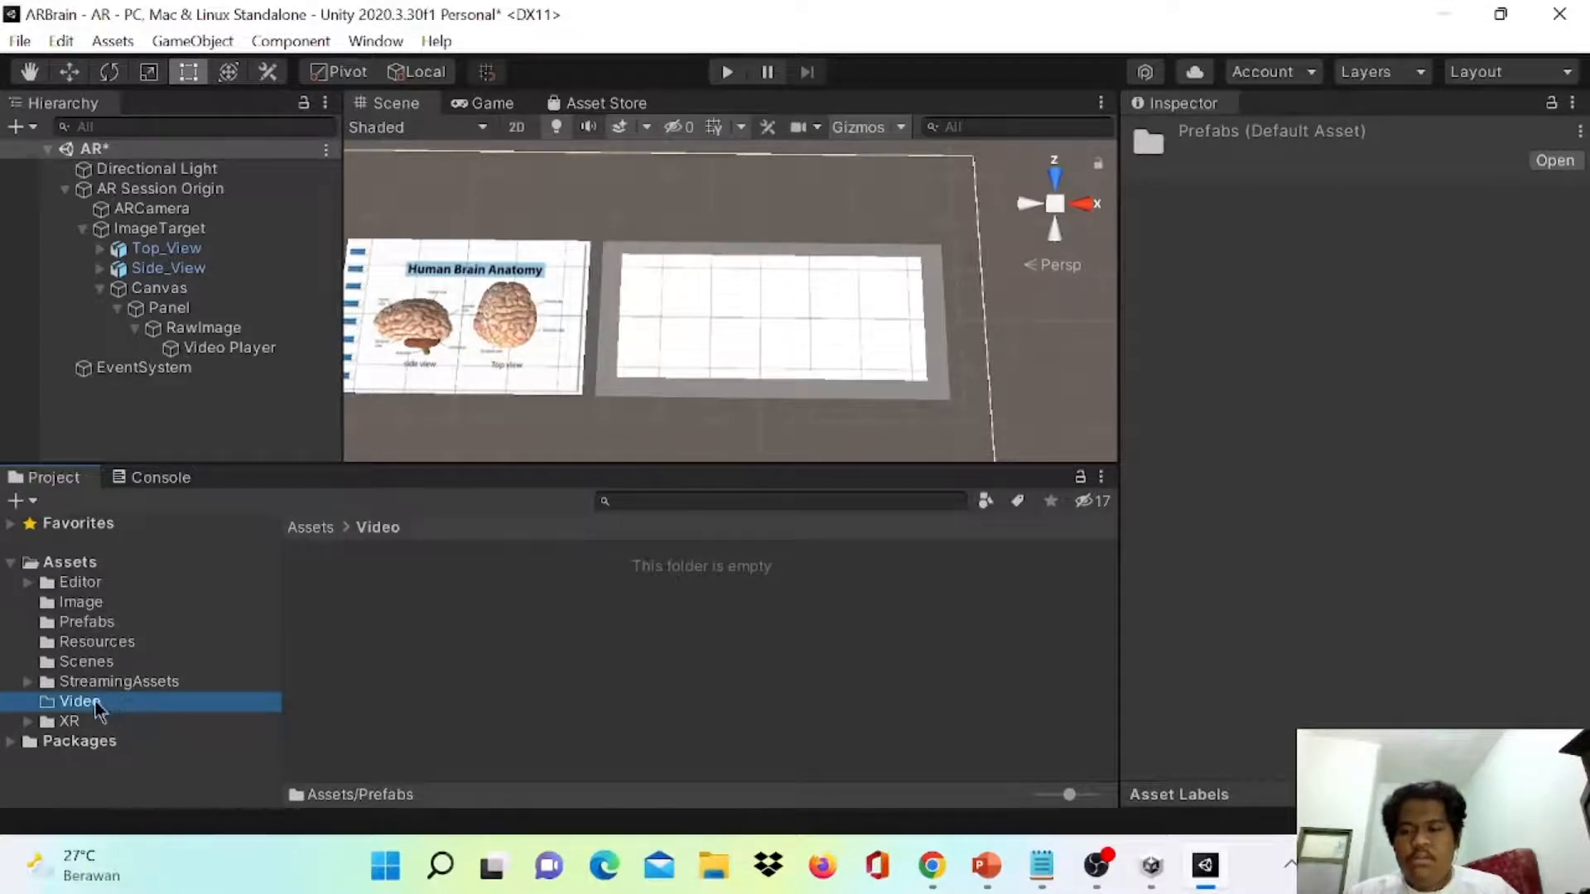
left_click_drag(98, 709, 75, 562)
right_click(497, 635)
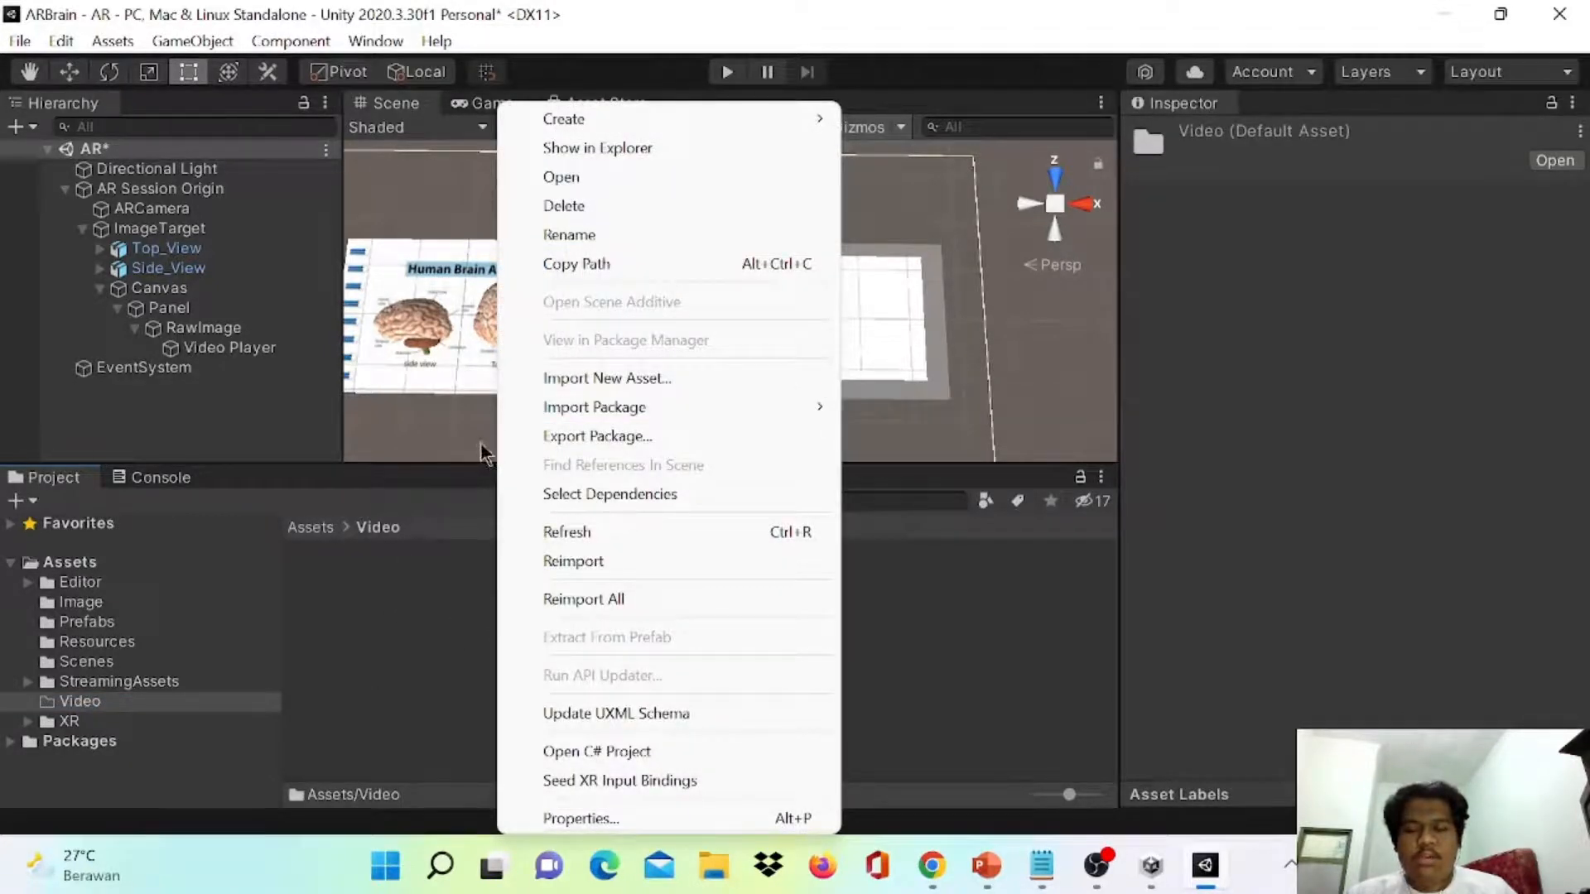
left_click(546, 386)
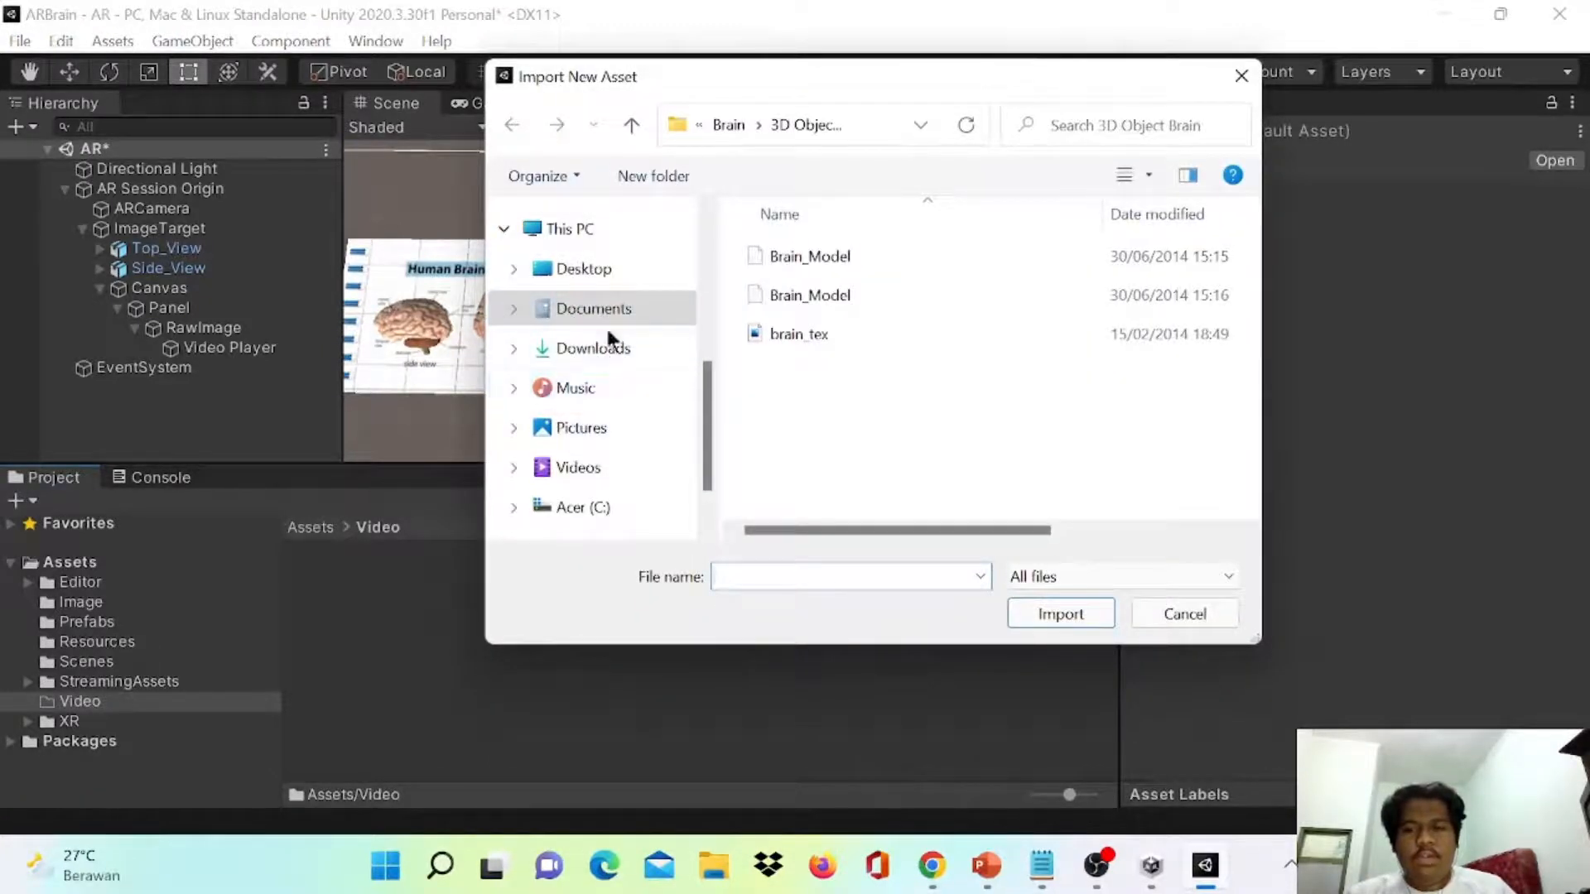
left_click(743, 126)
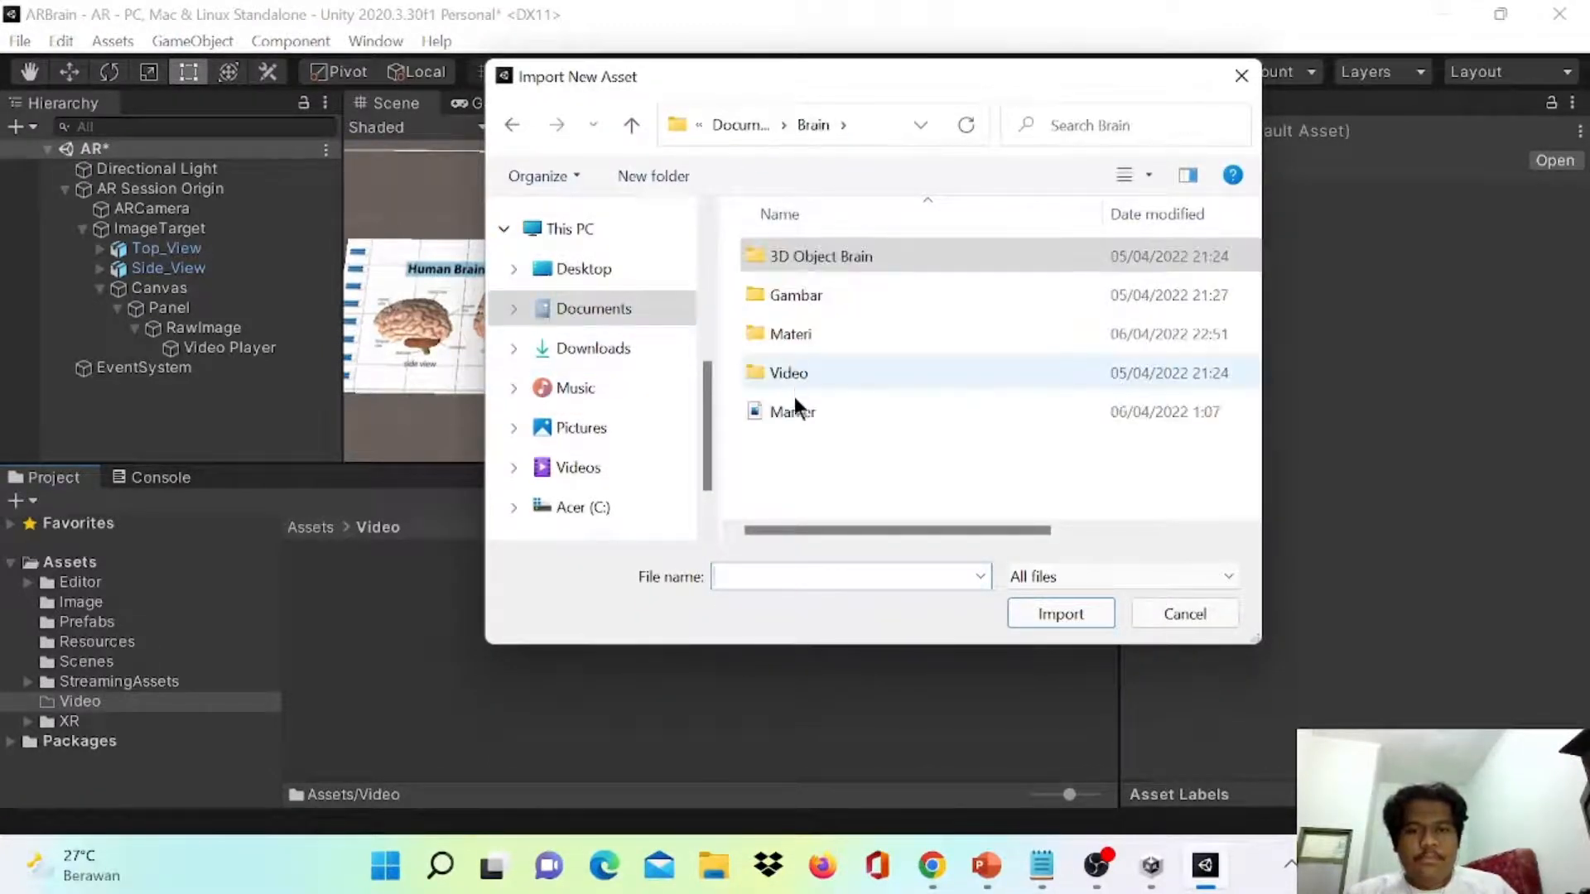
double_click(797, 373)
left_click(787, 300)
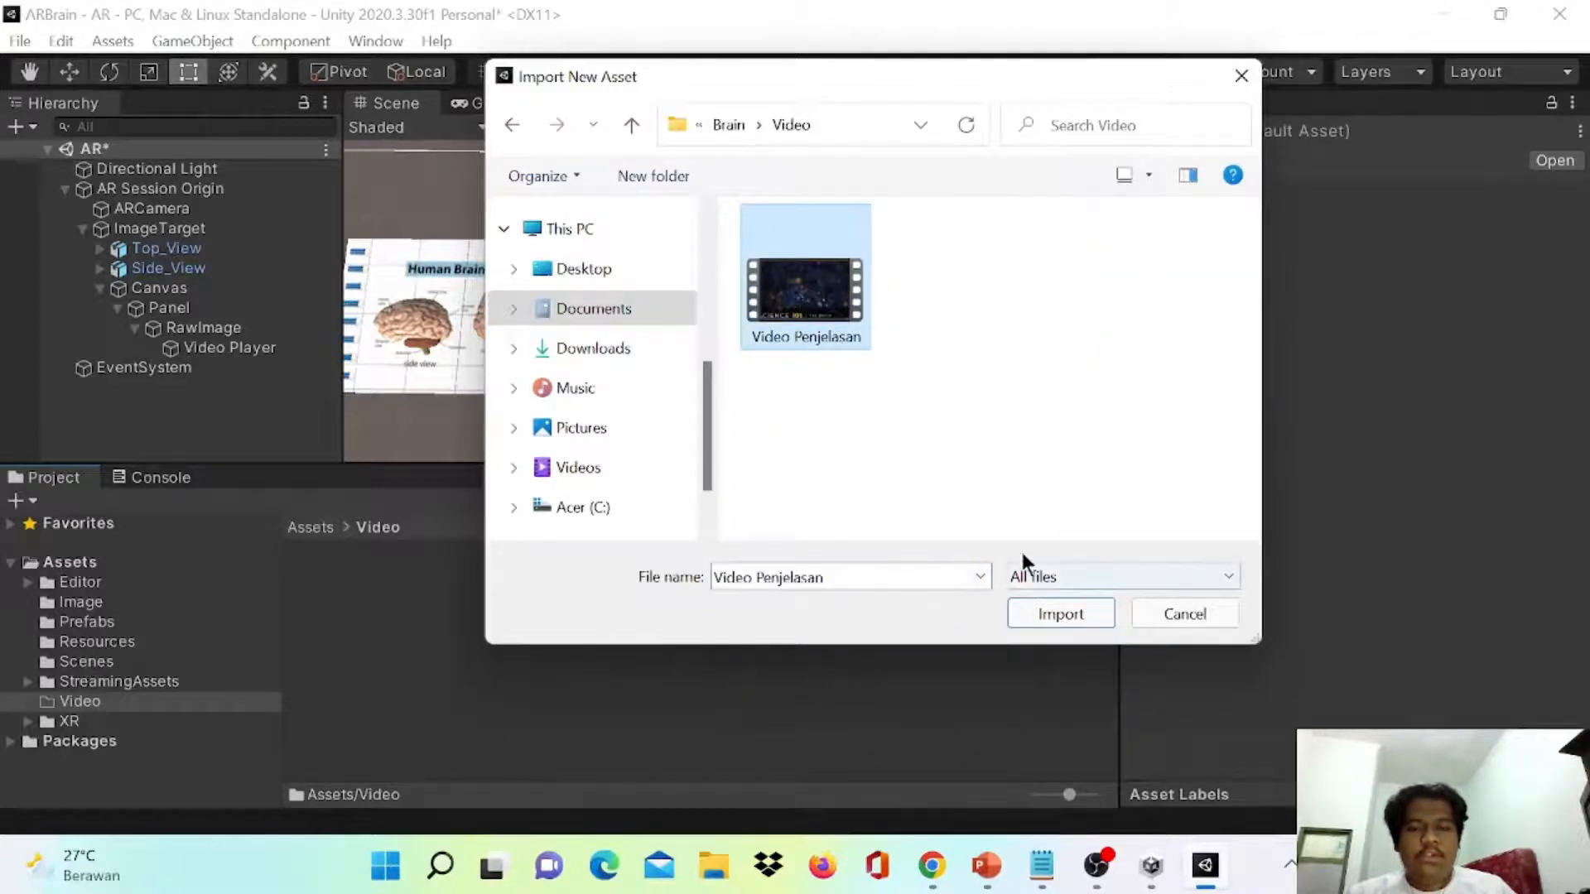
left_click(1038, 613)
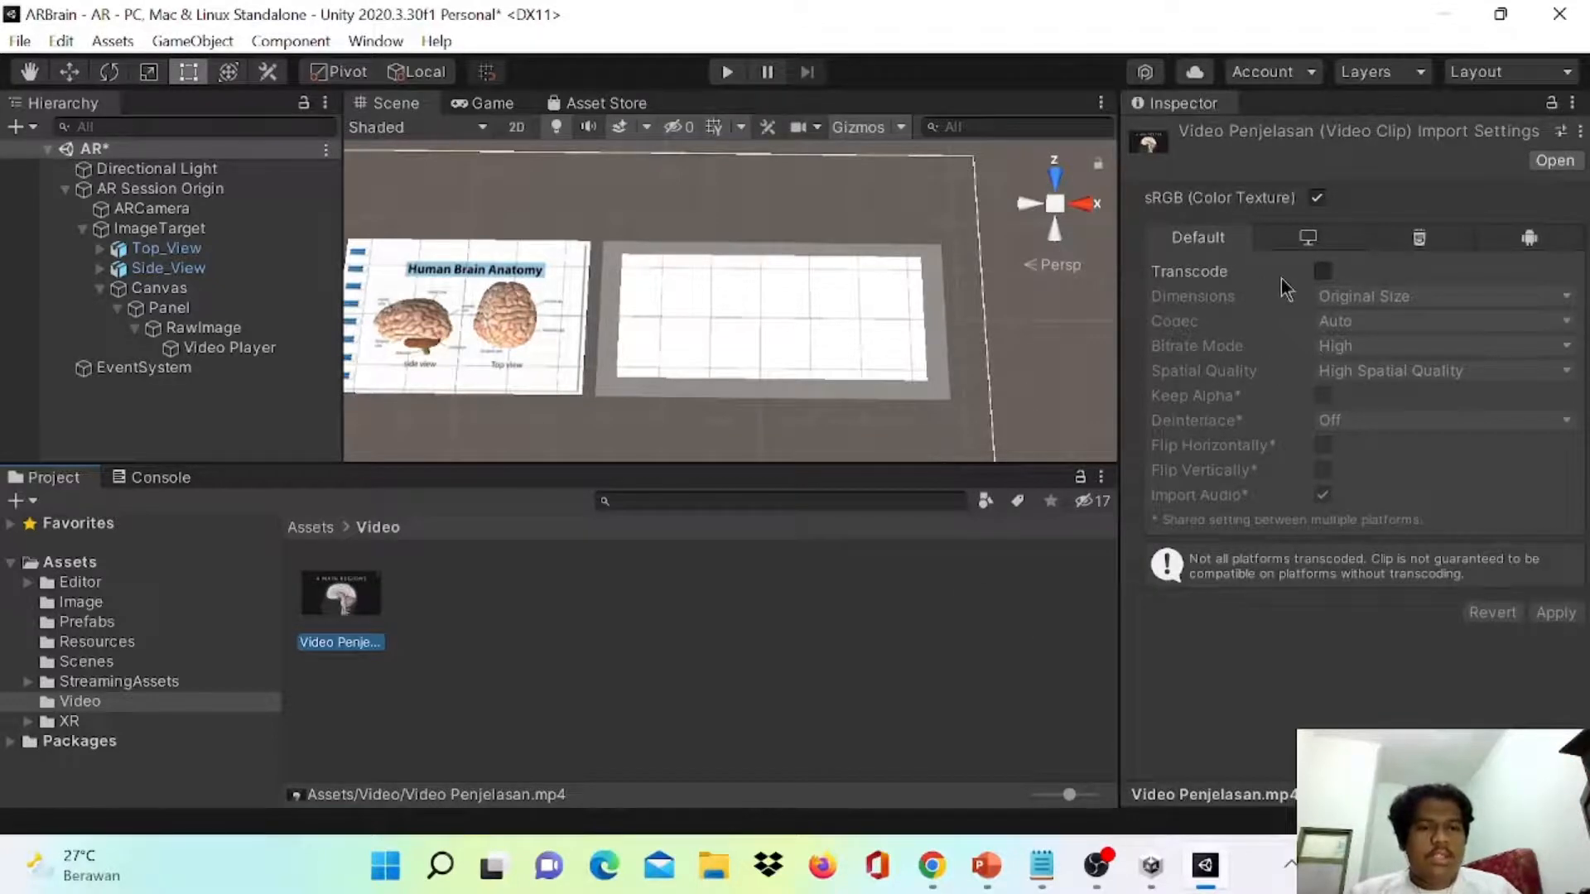
- Enable Transcode in the Video Penjelasan clip's default import settings and apply the change
left_click(1319, 274)
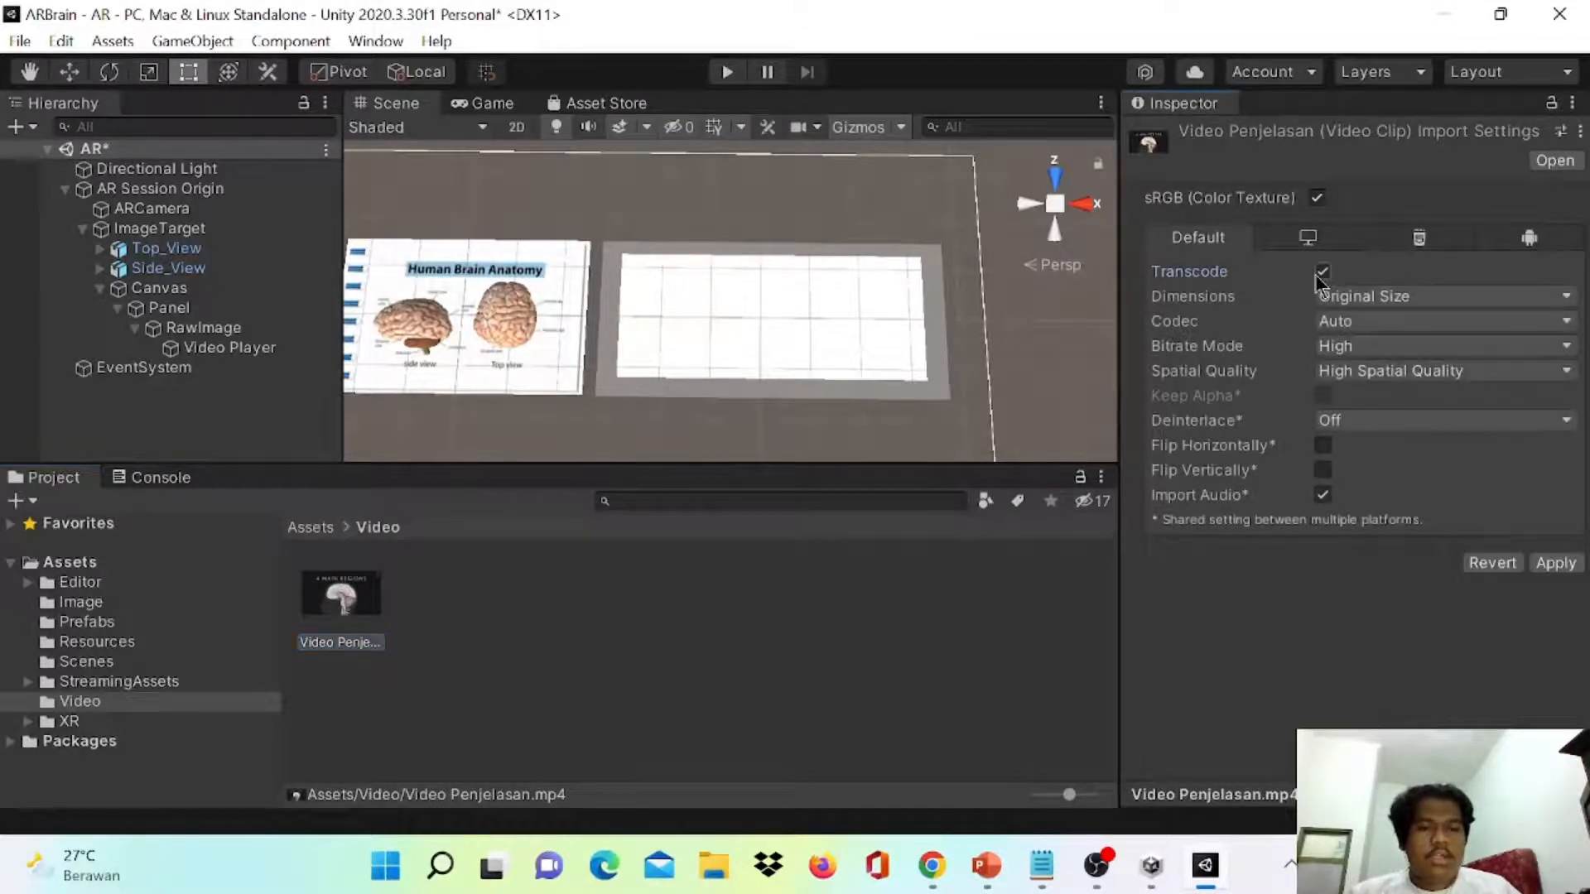
left_click(1557, 564)
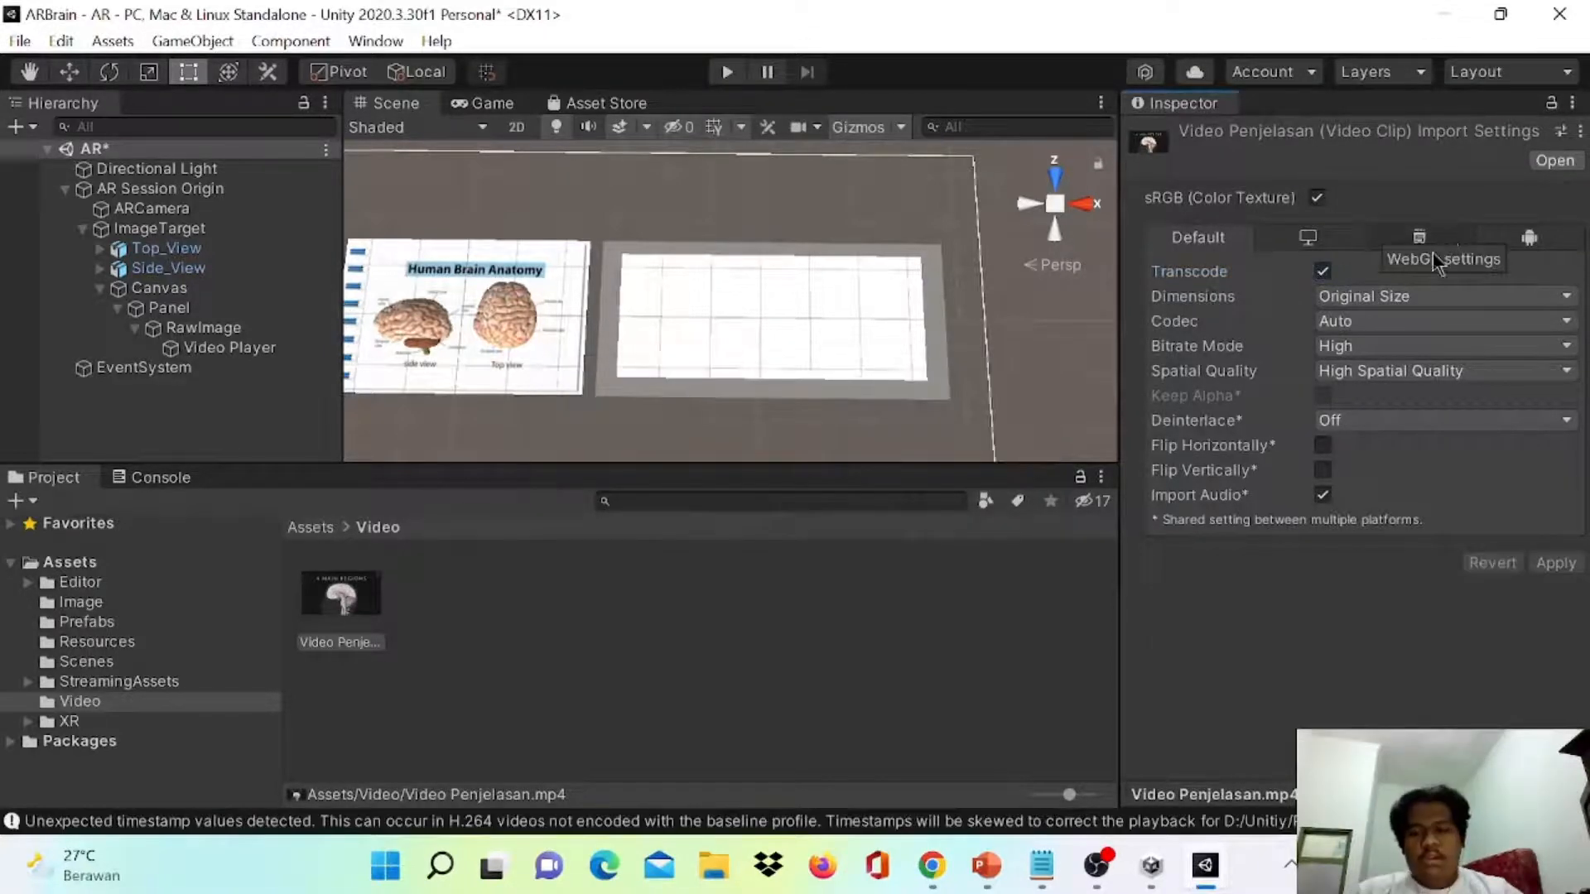
right_click(584, 634)
left_click(490, 611)
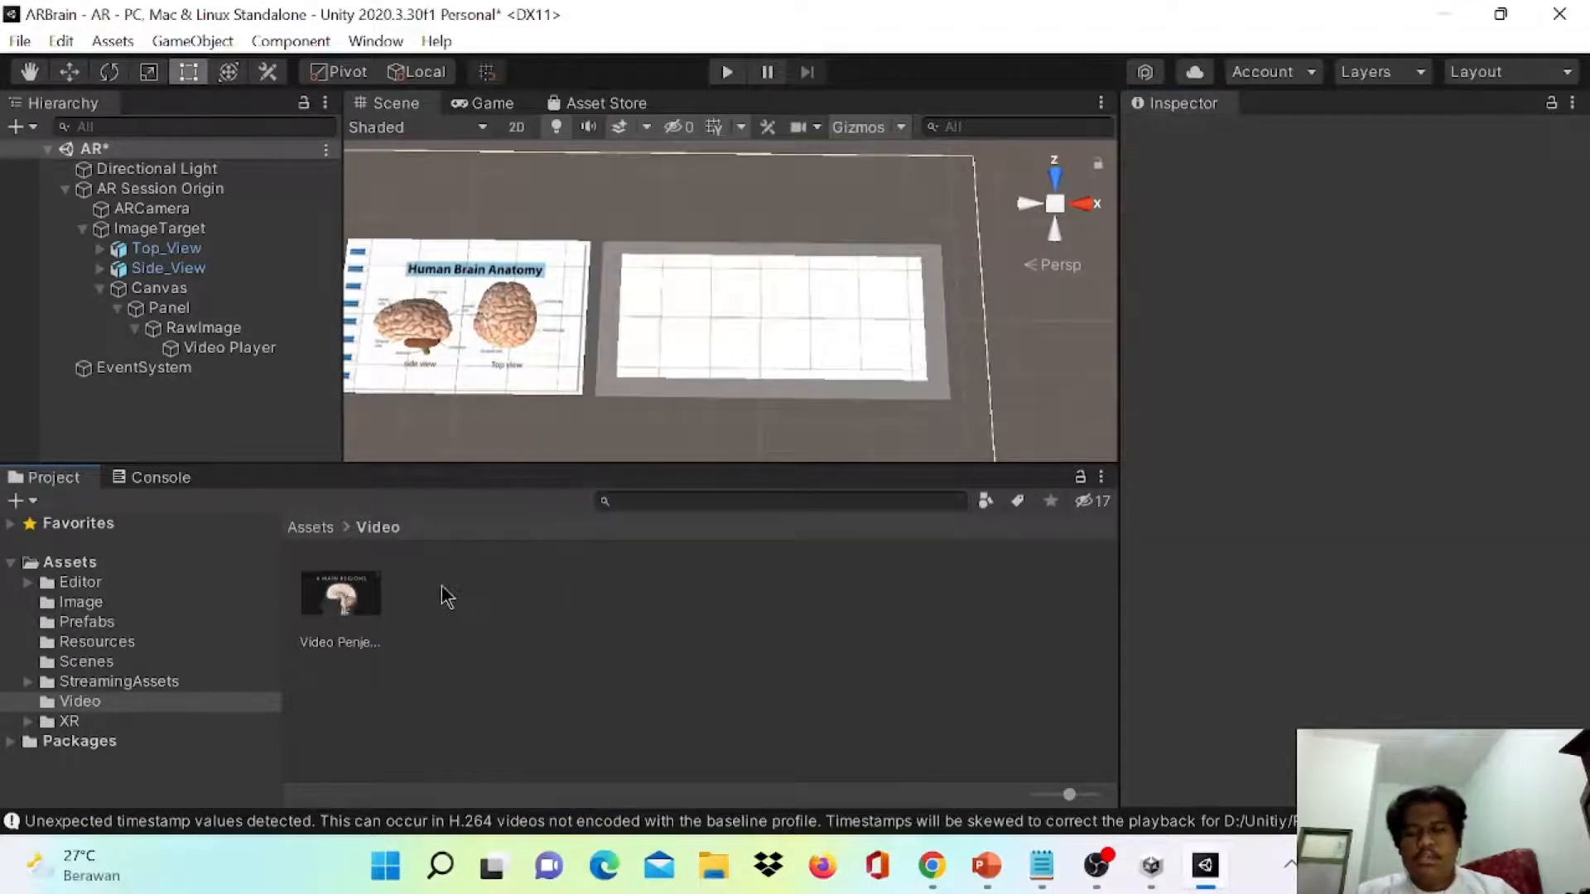
- Create a Custom Render Texture named Render Texture in the Video assets folder
right_click(485, 619)
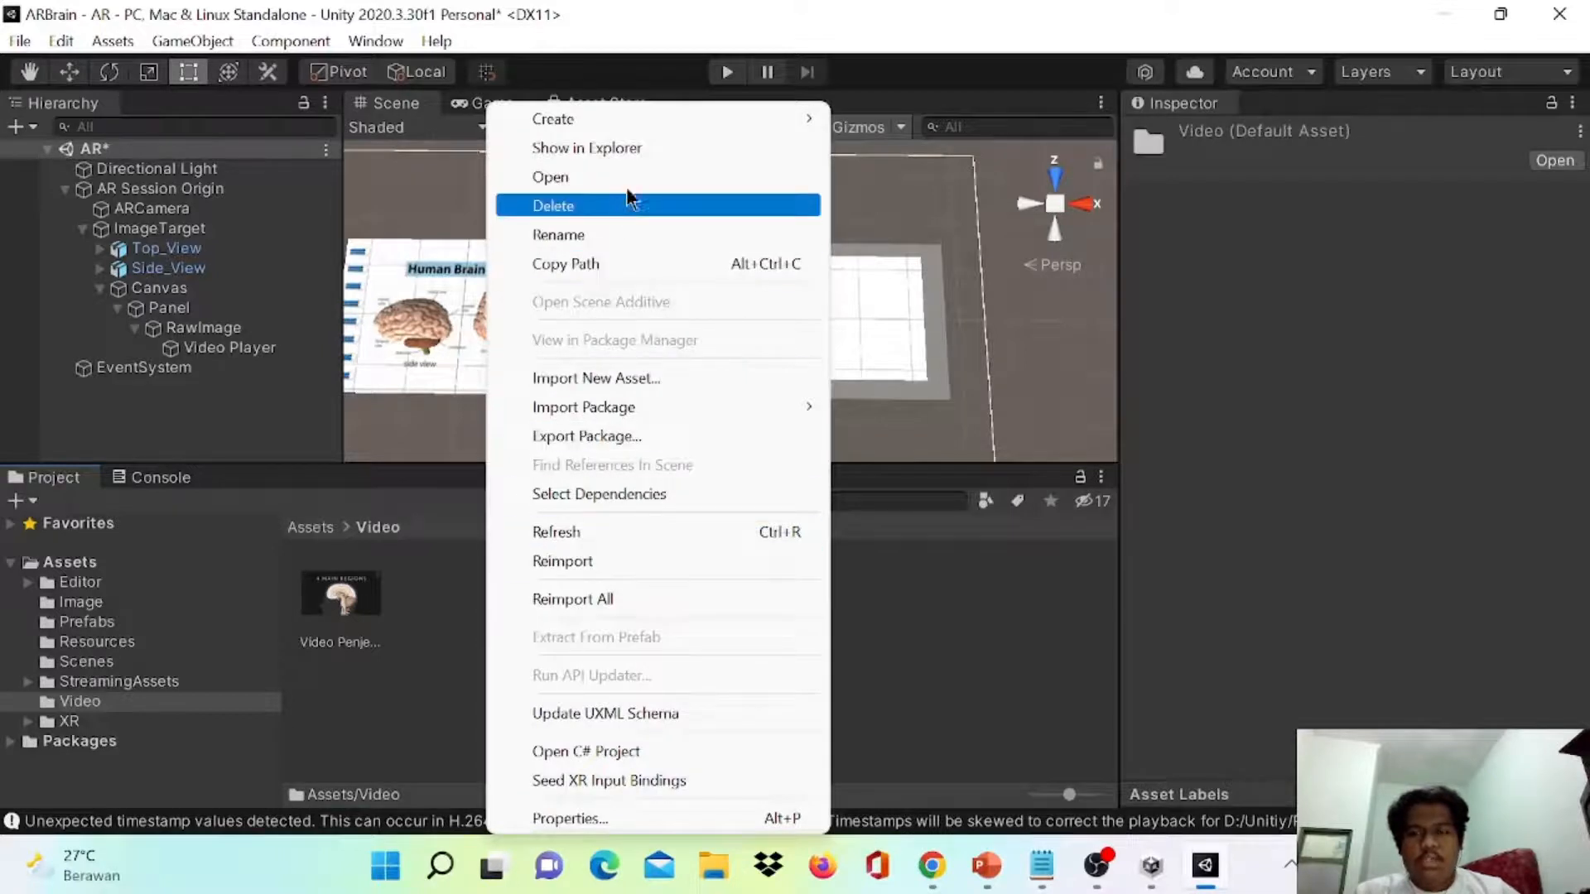
mouse_move(622, 118)
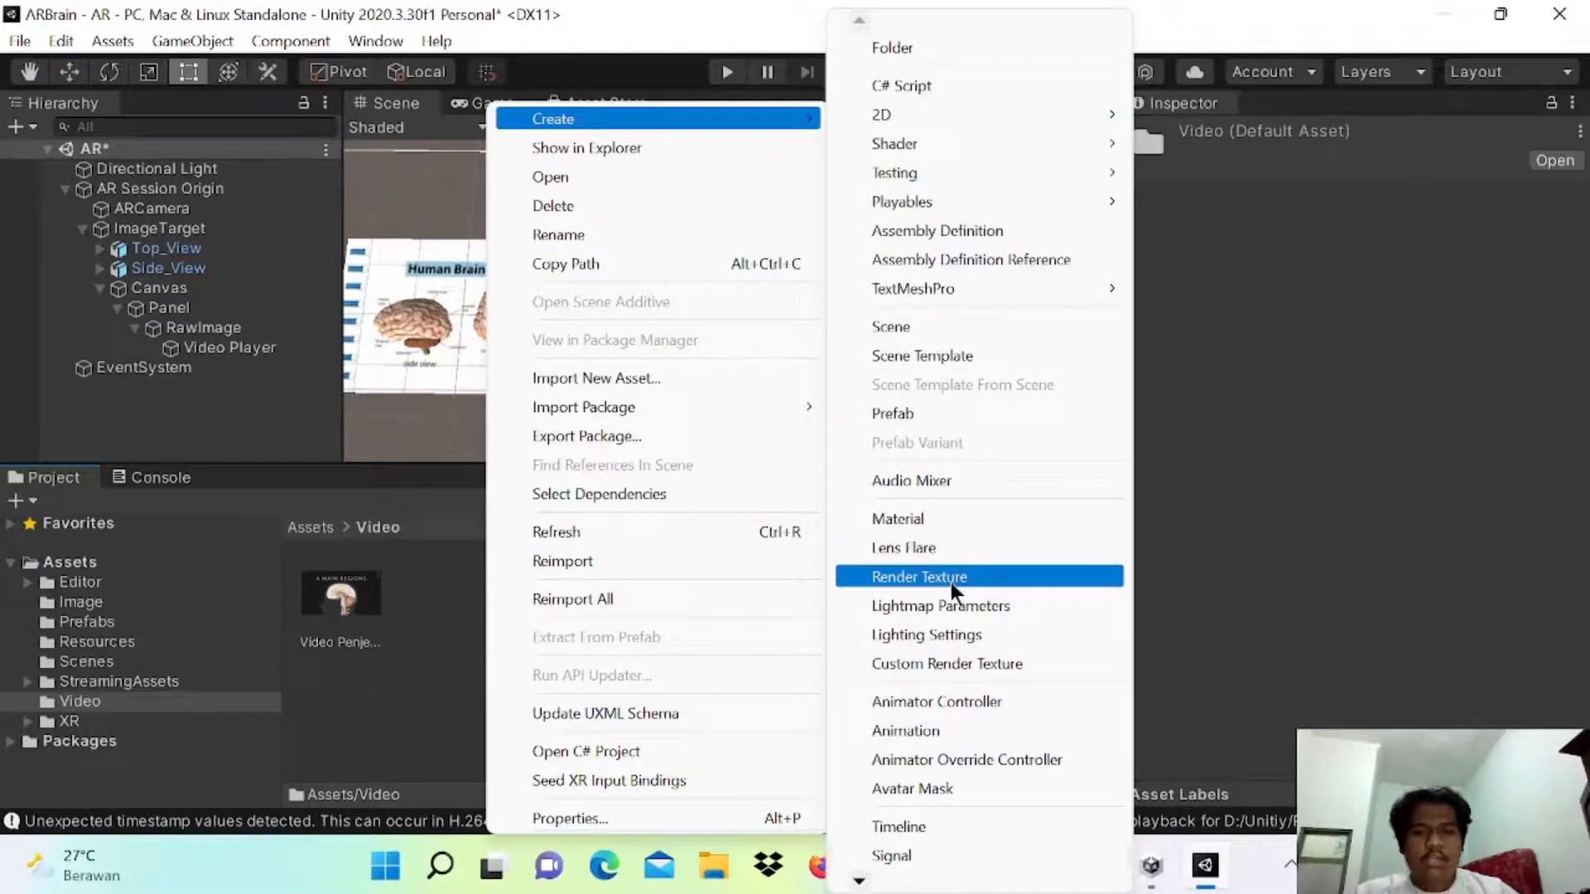
left_click(949, 664)
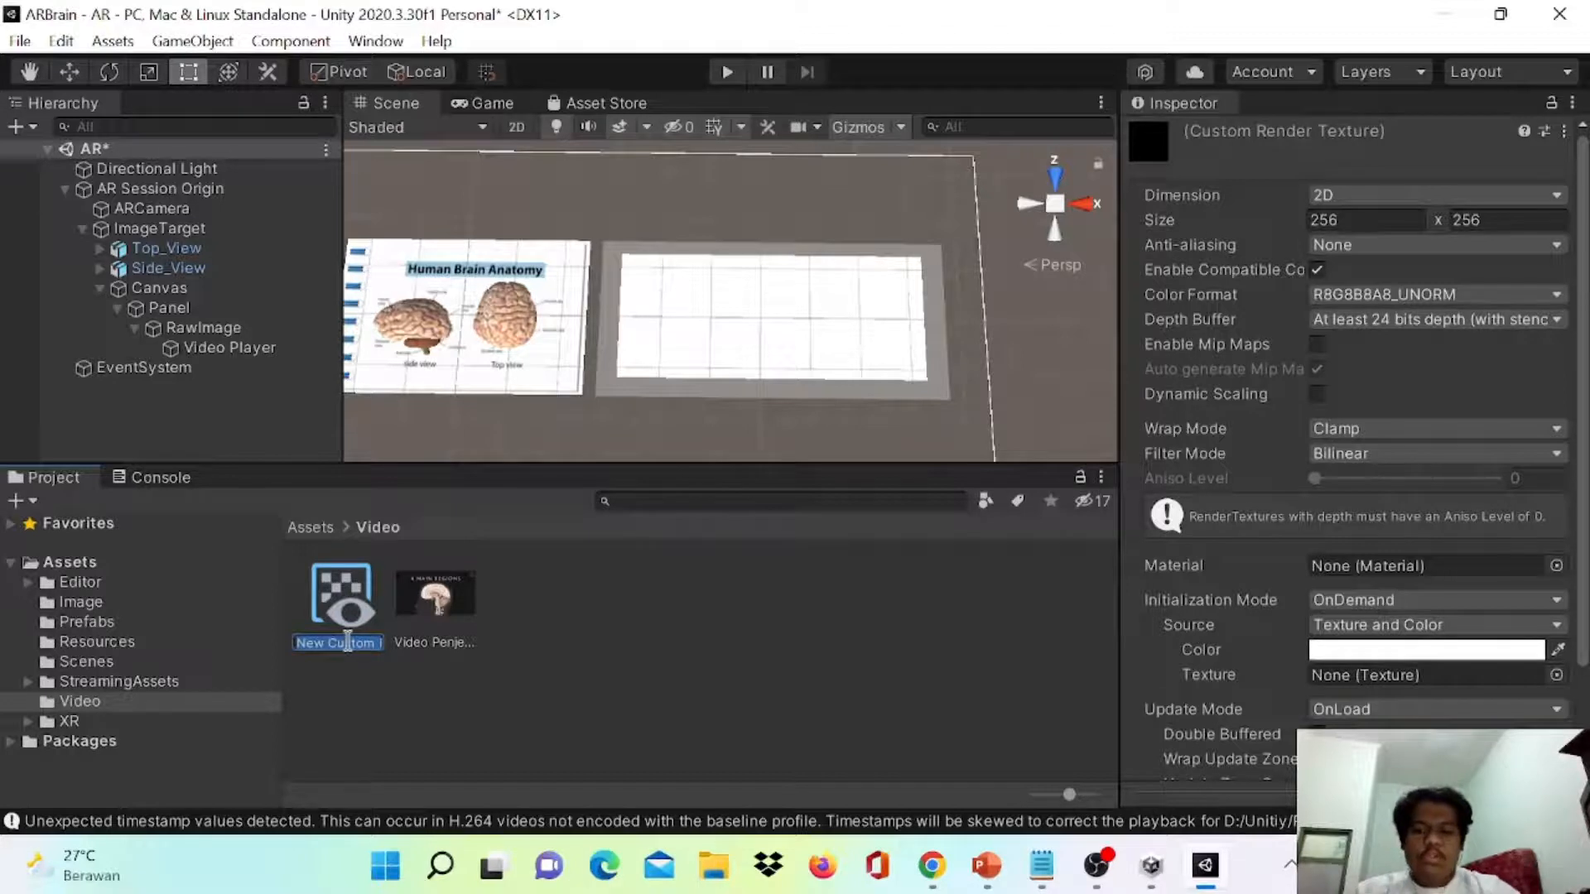
type("Render")
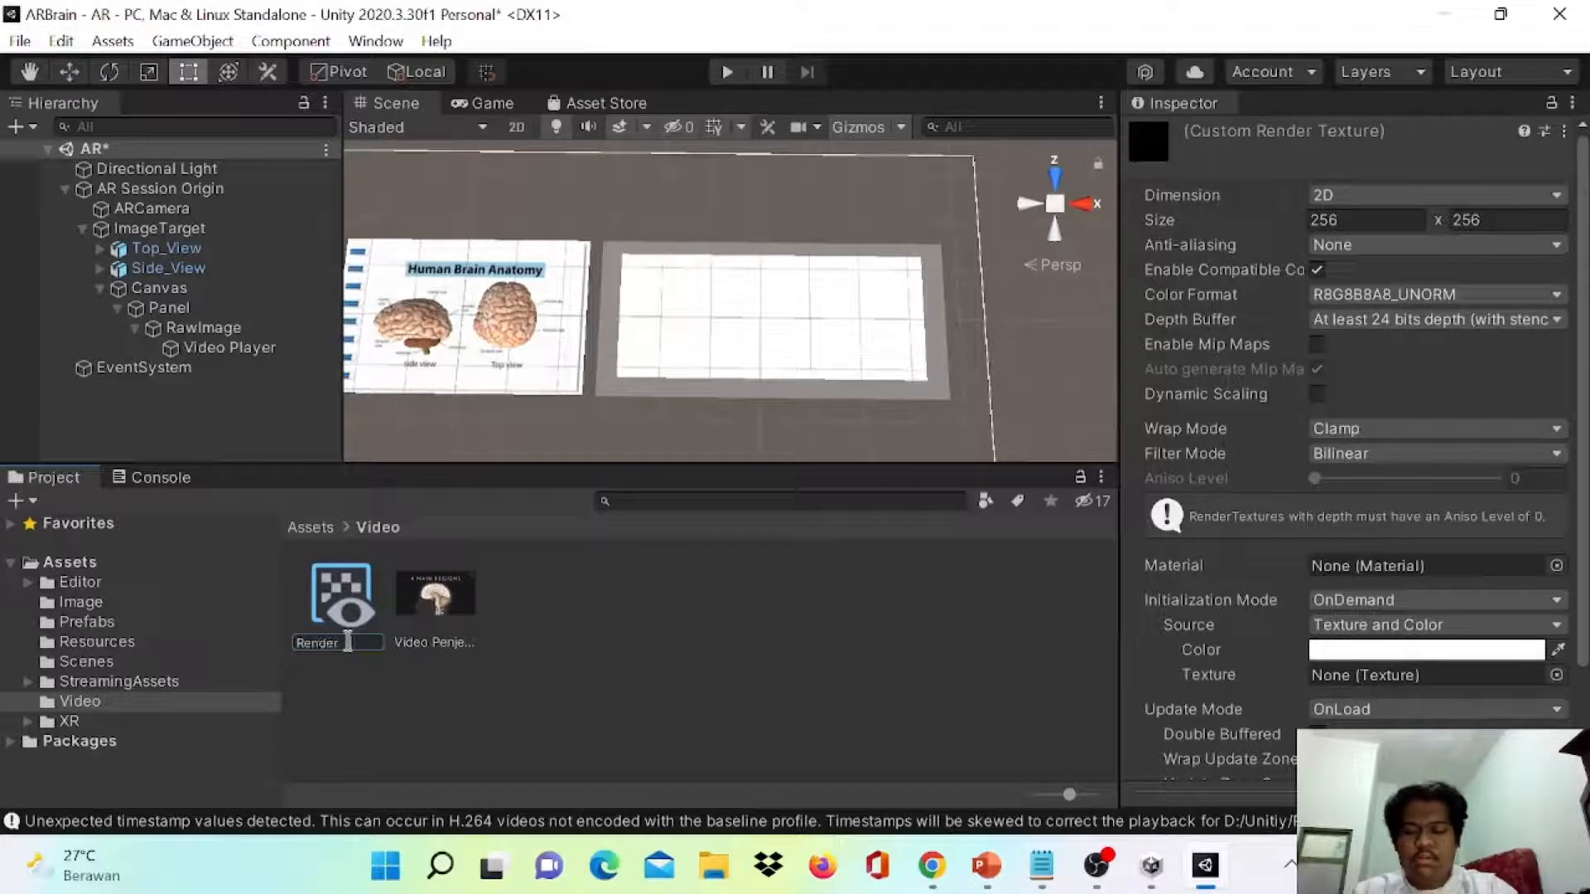
type("Texture")
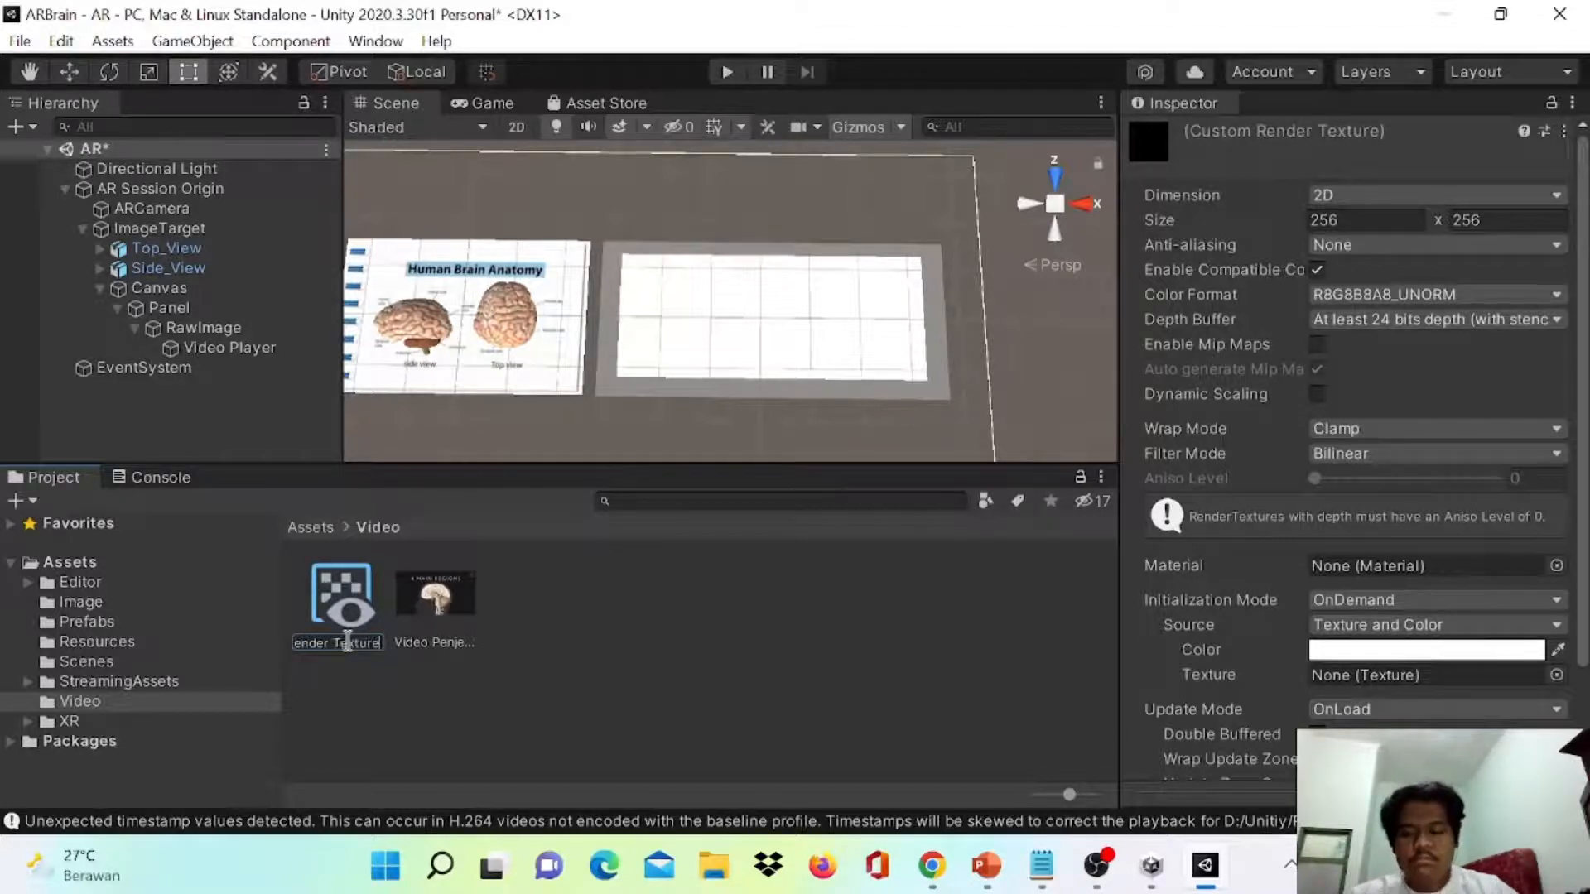
key("Return")
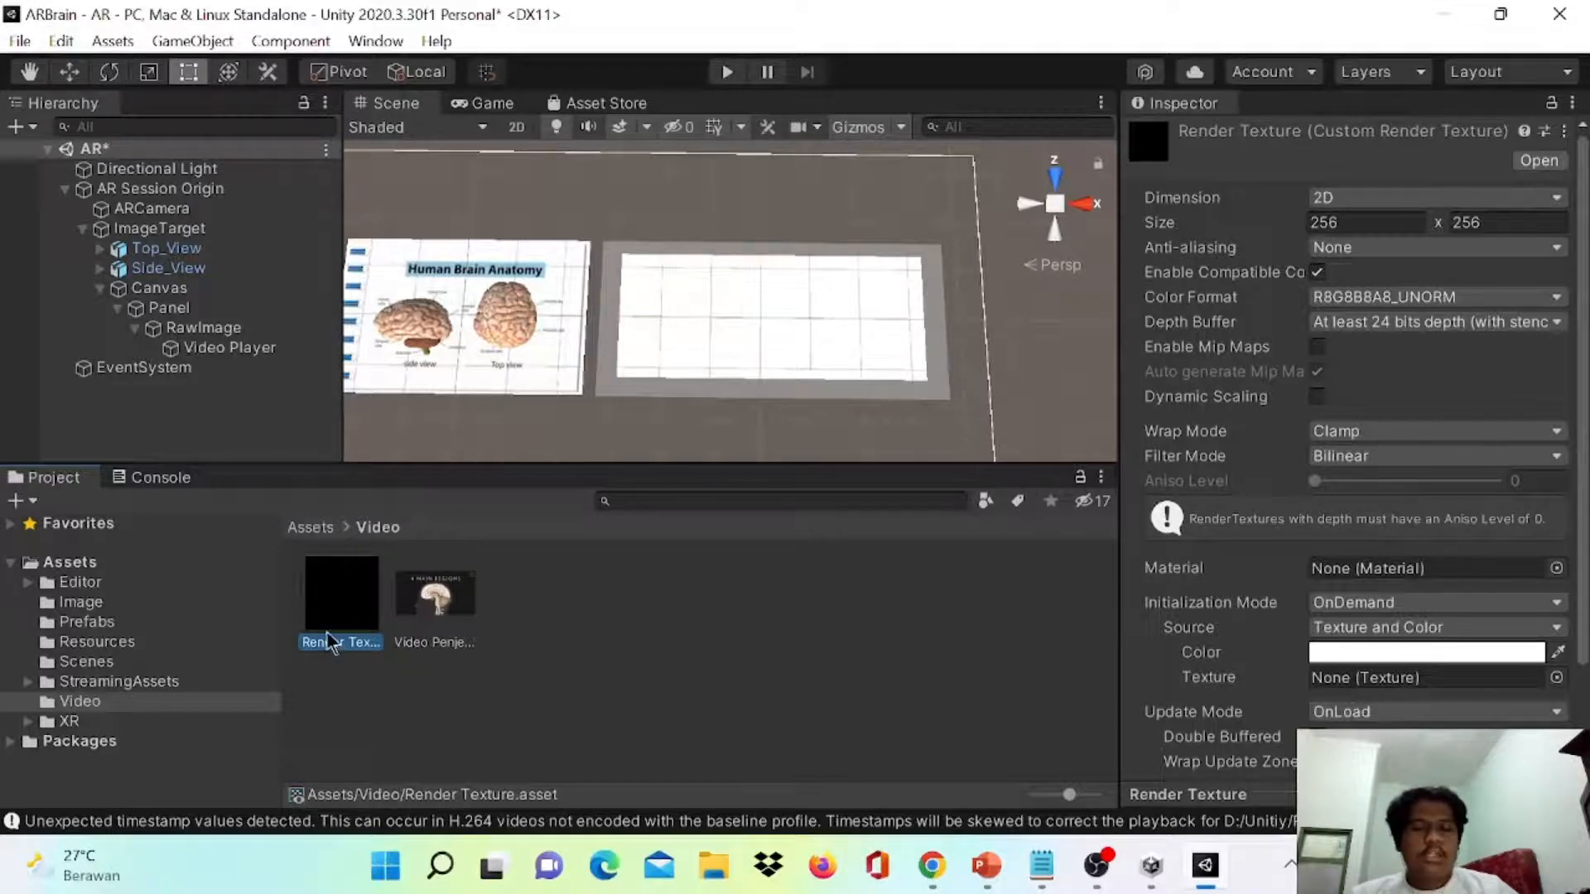
- Set the render texture's size to 1920 x 1080
left_click(1339, 222)
type("1920")
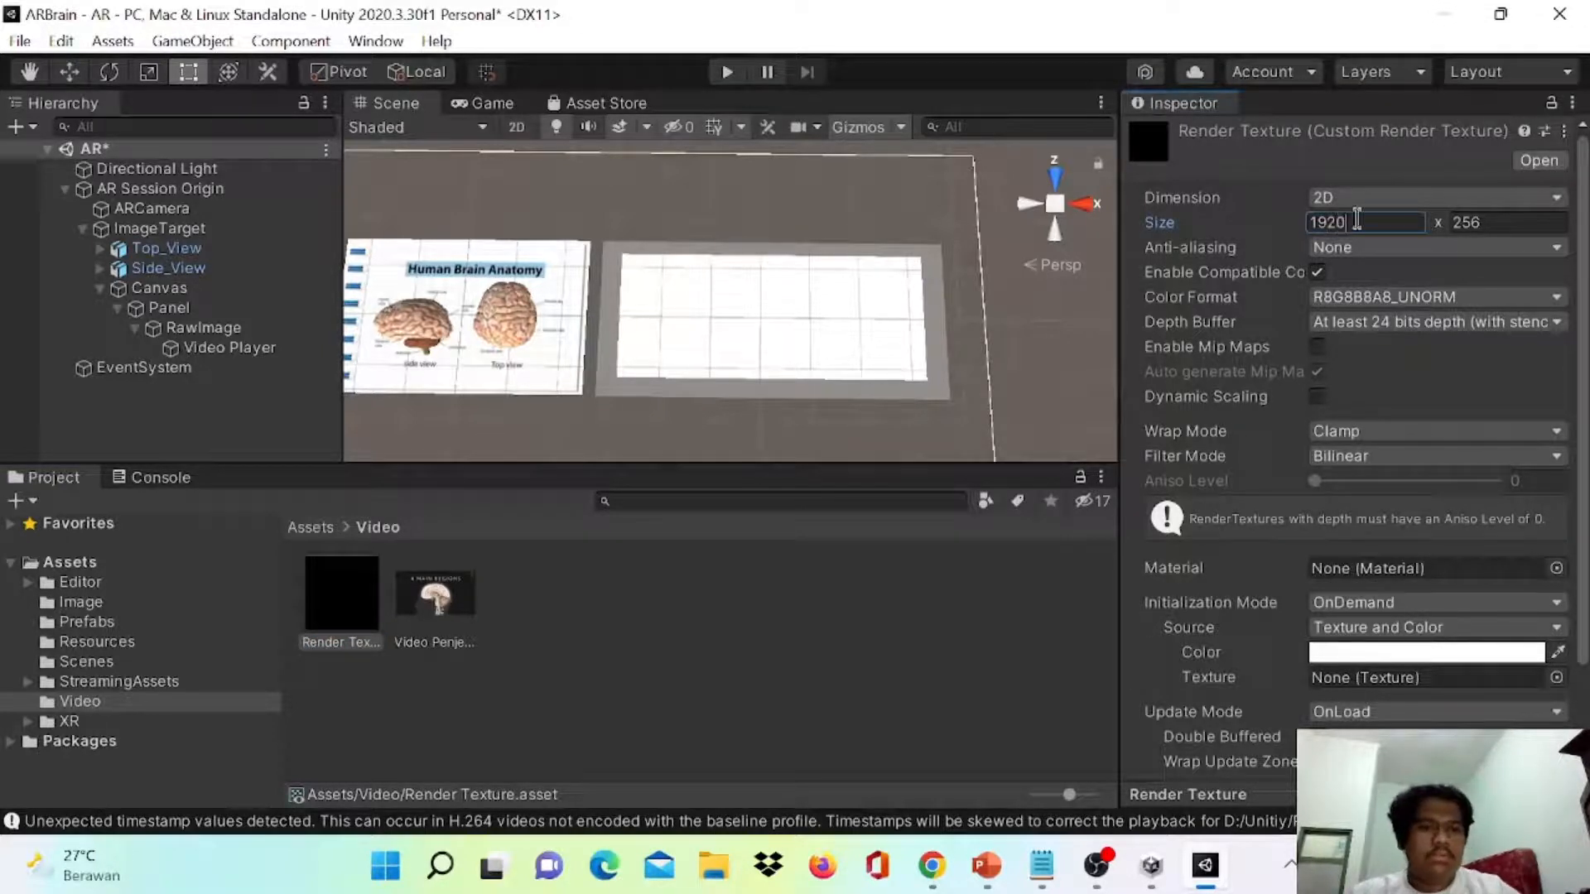
left_click(1496, 224)
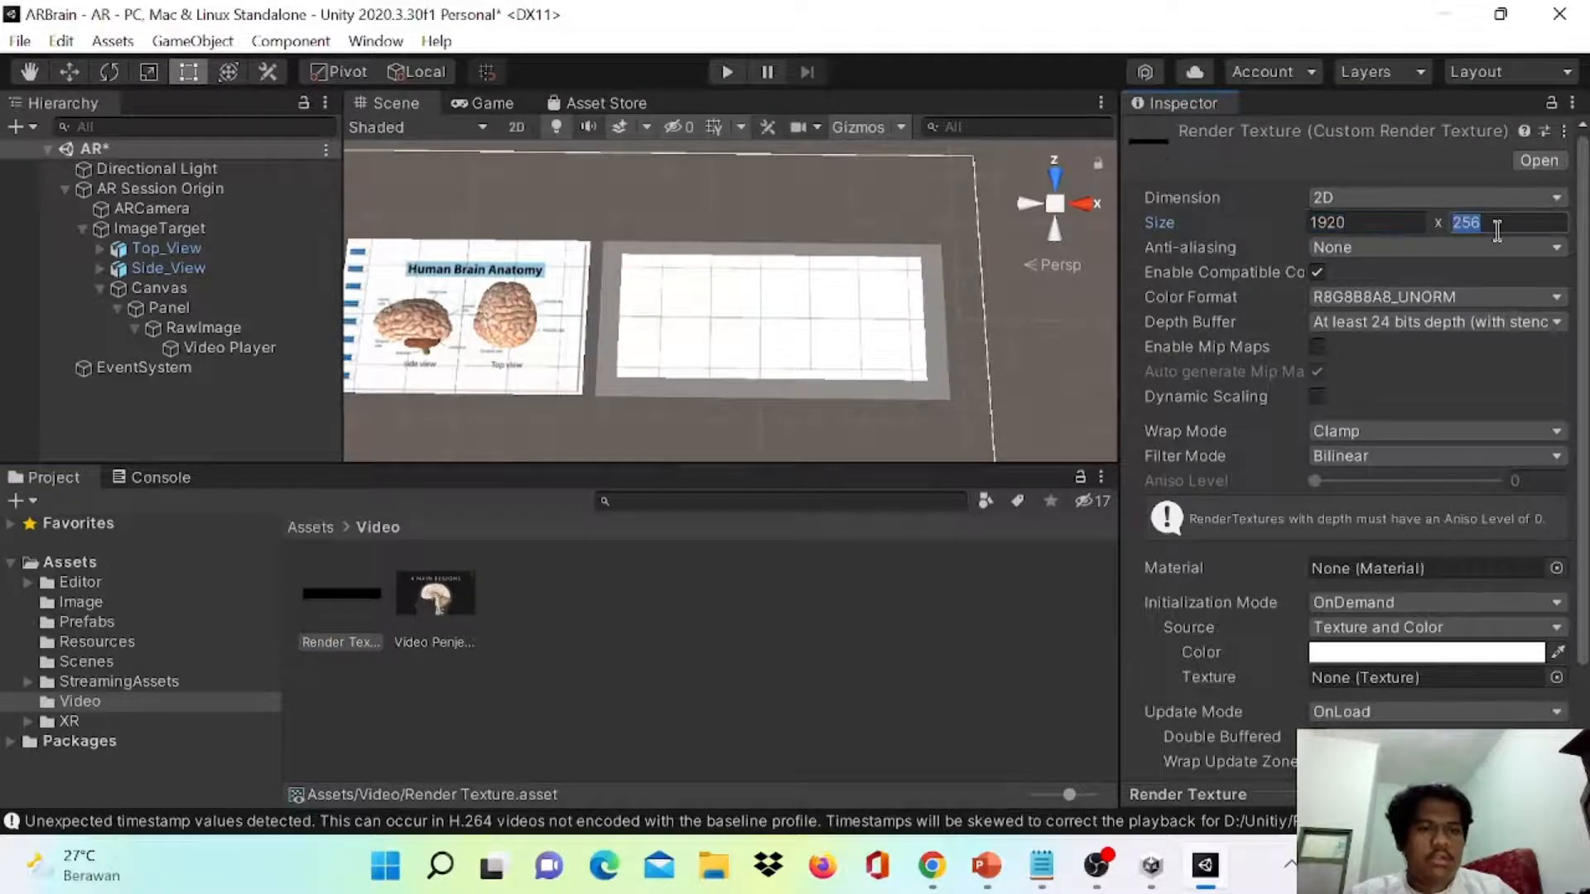
type("10")
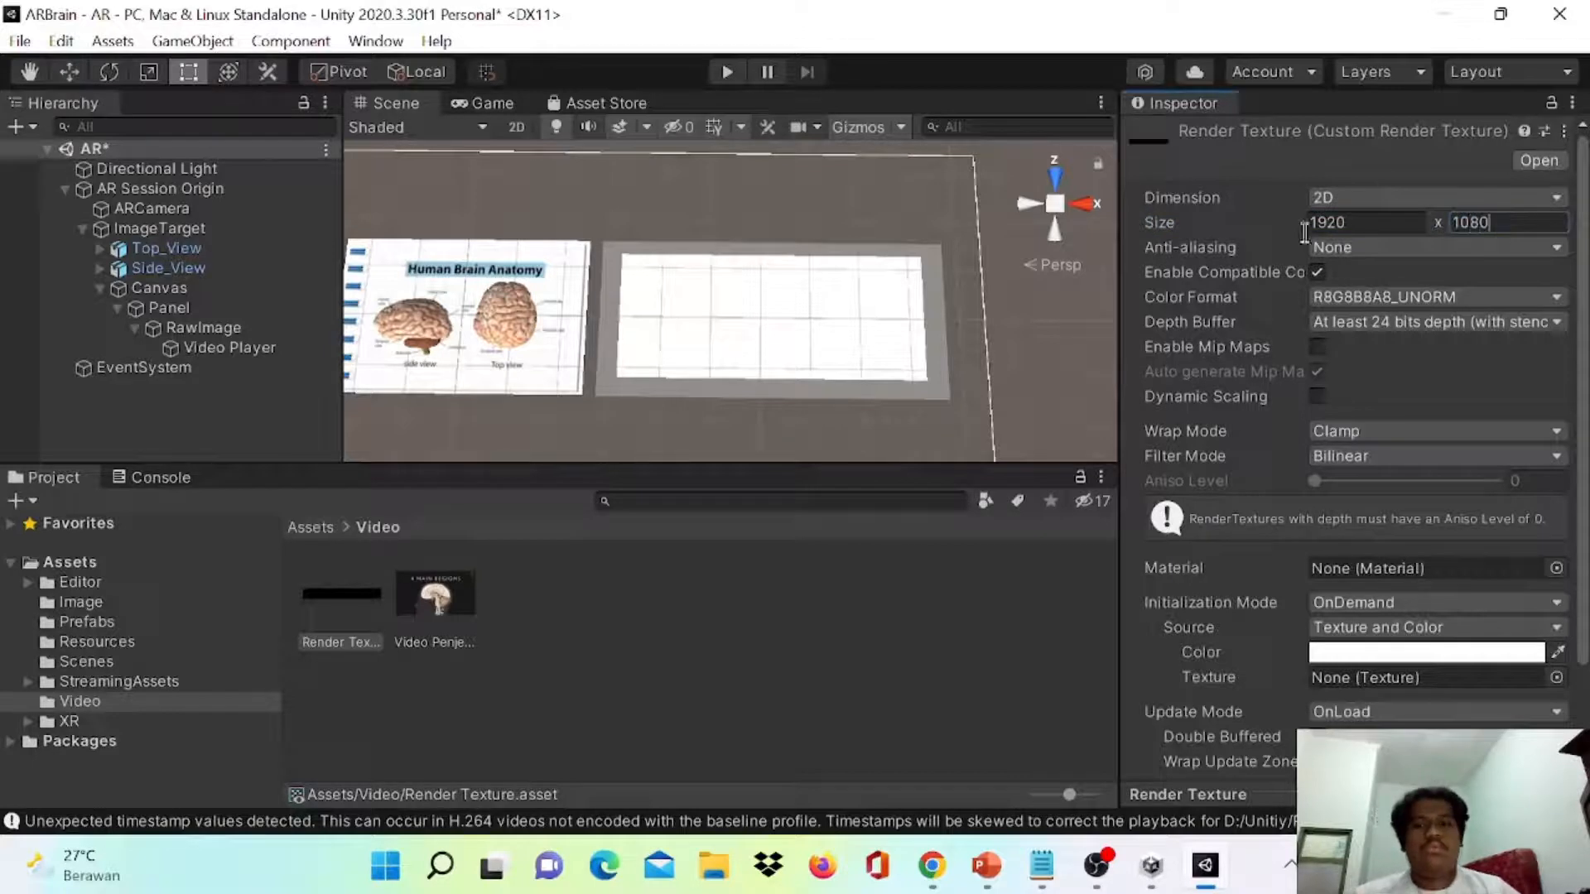
type("80")
left_click(998, 623)
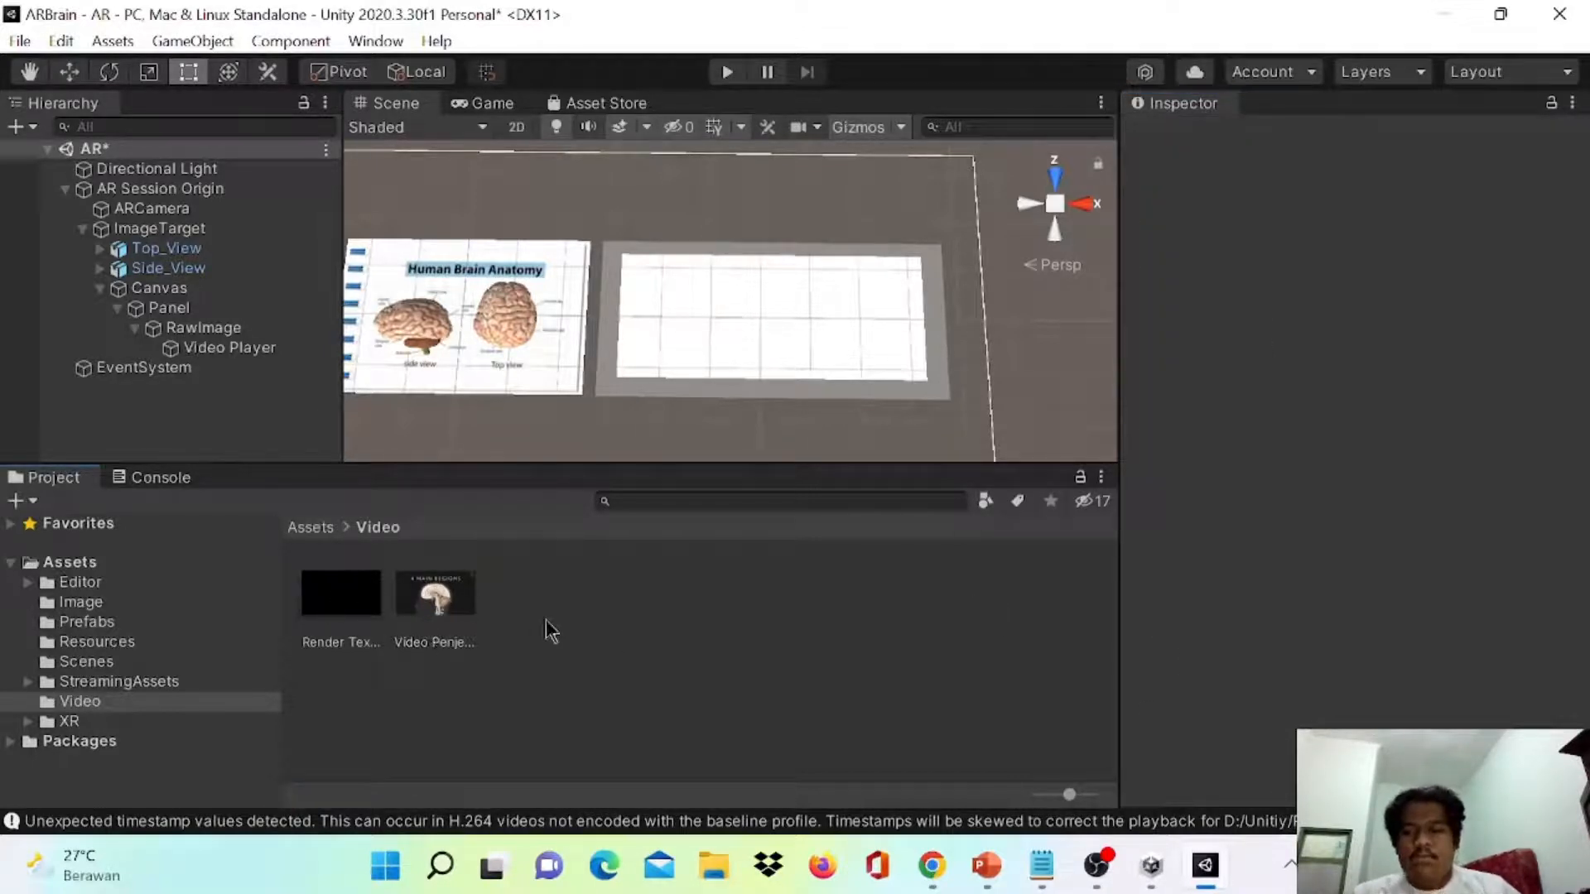
- Assign the Render Texture asset as the texture of the RawImage object
left_click(322, 590)
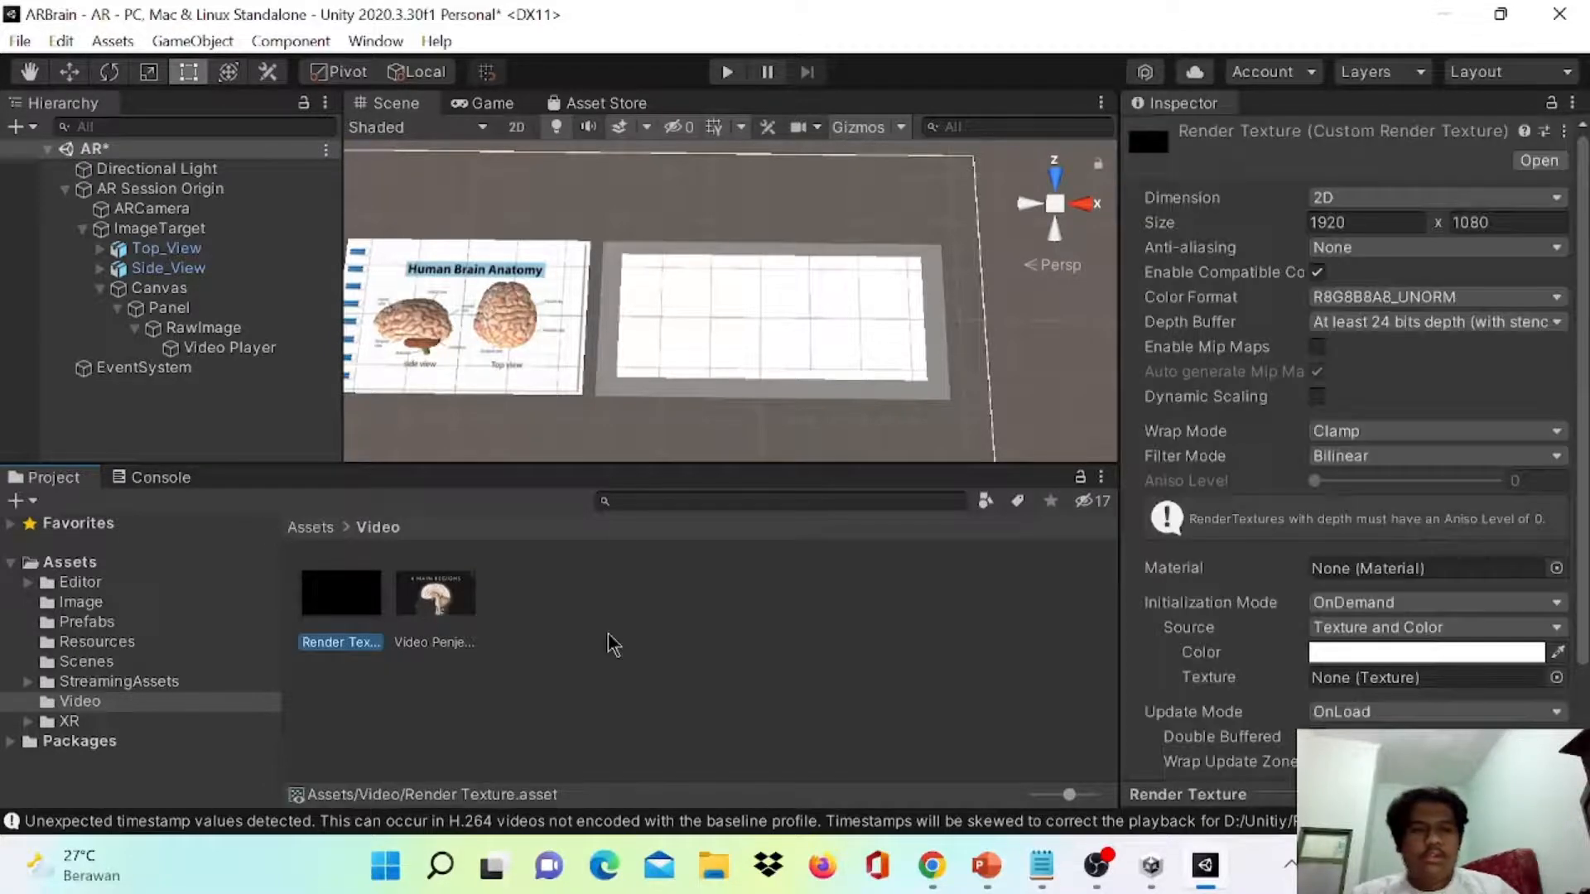
left_click(177, 331)
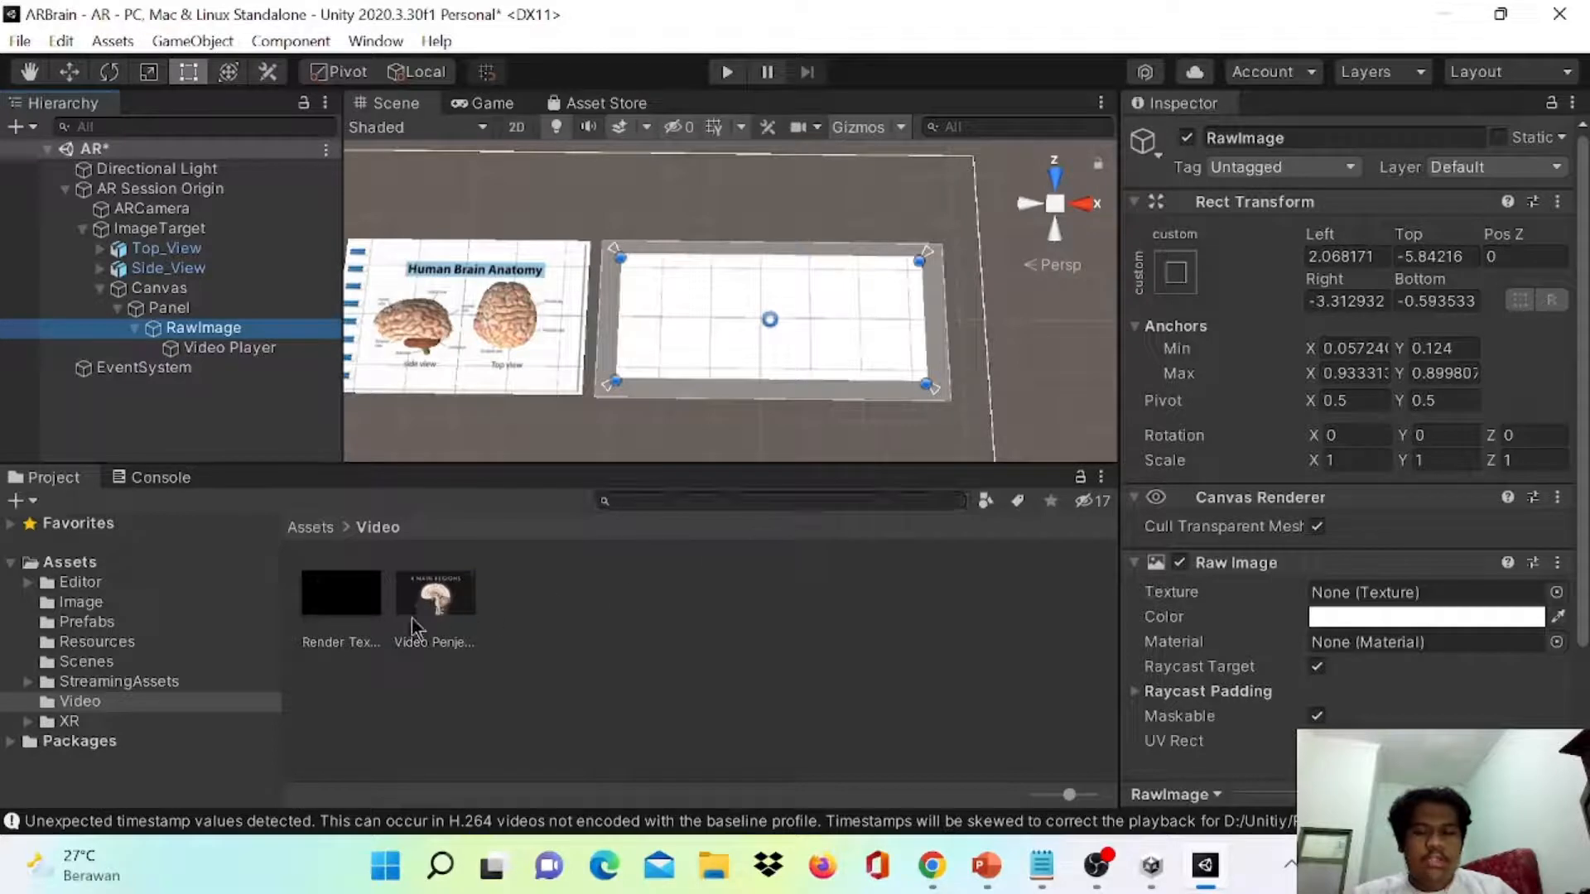
left_click_drag(340, 612, 1338, 599)
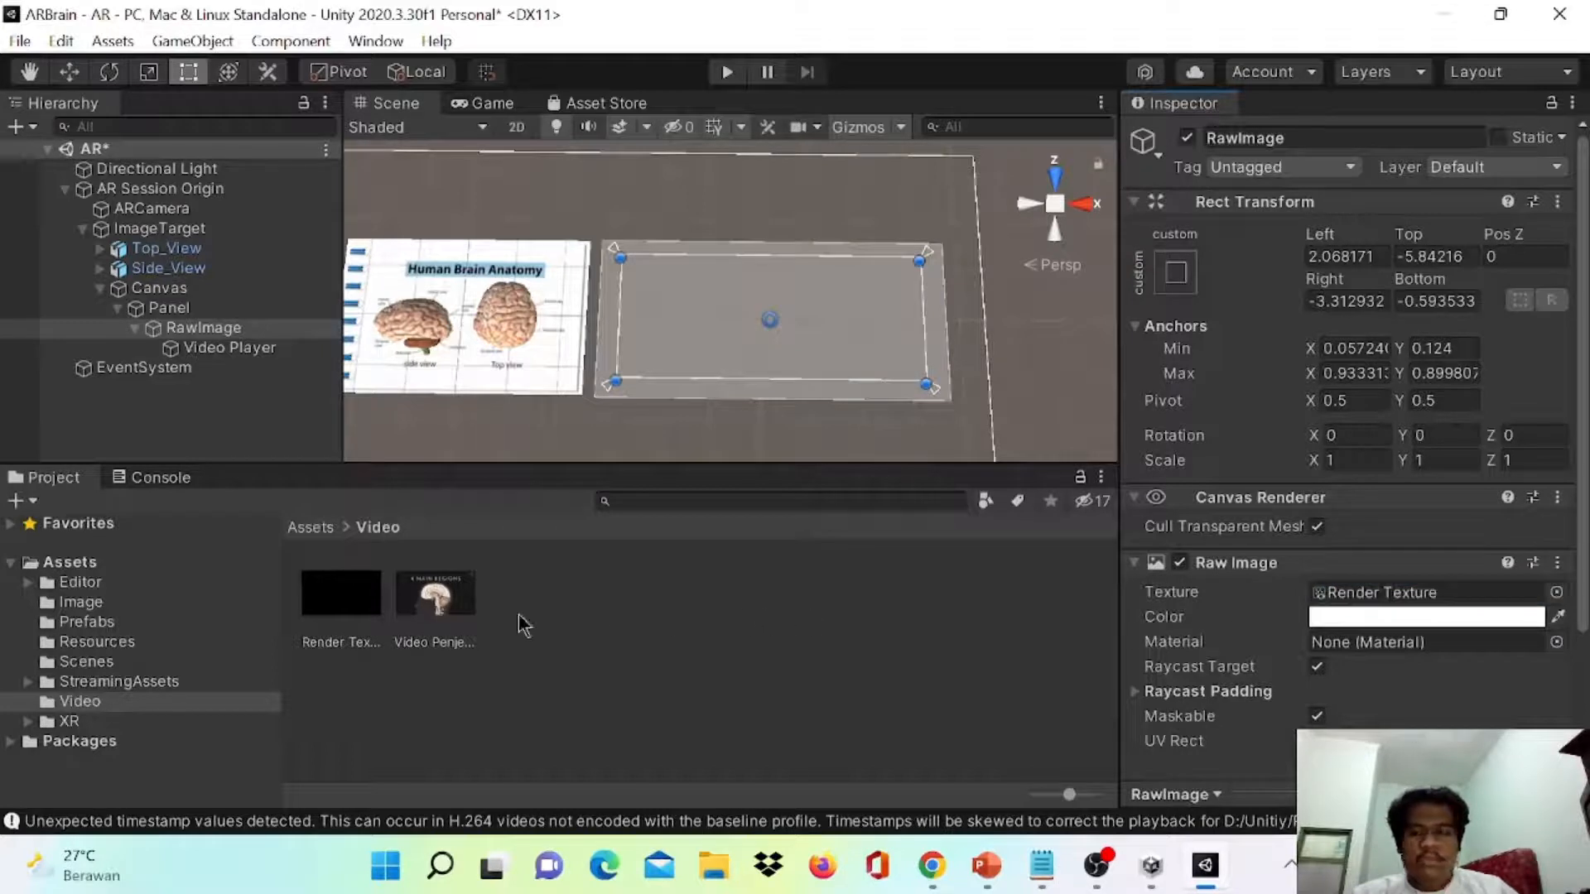
- Assign Render Texture as the Video Player's target texture and Video Penjelasan as its video clip
left_click(226, 347)
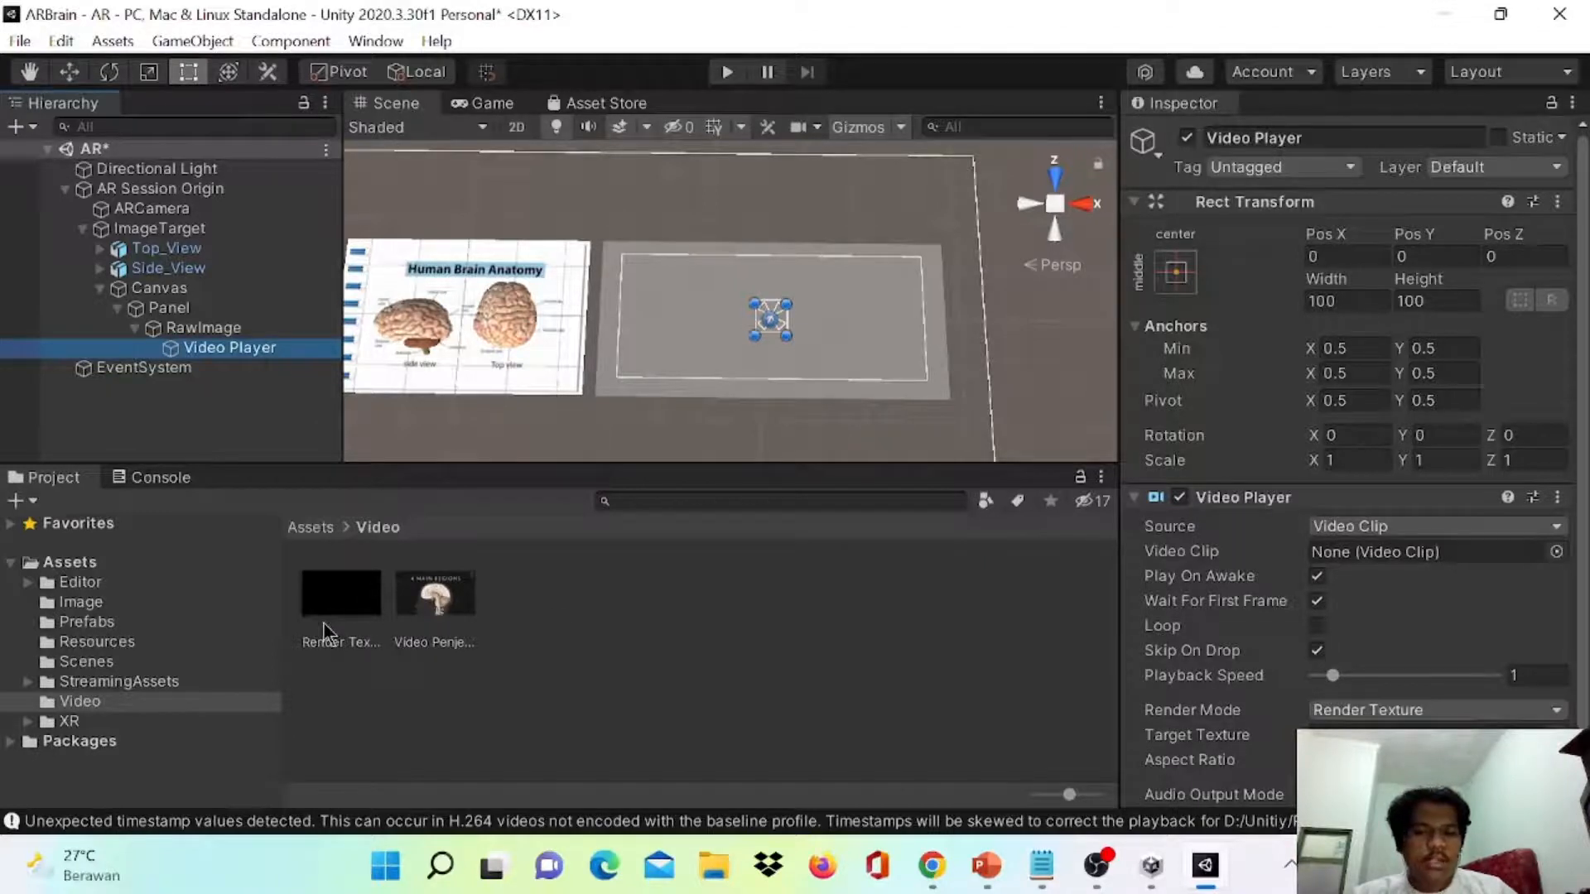
left_click_drag(323, 623, 1391, 735)
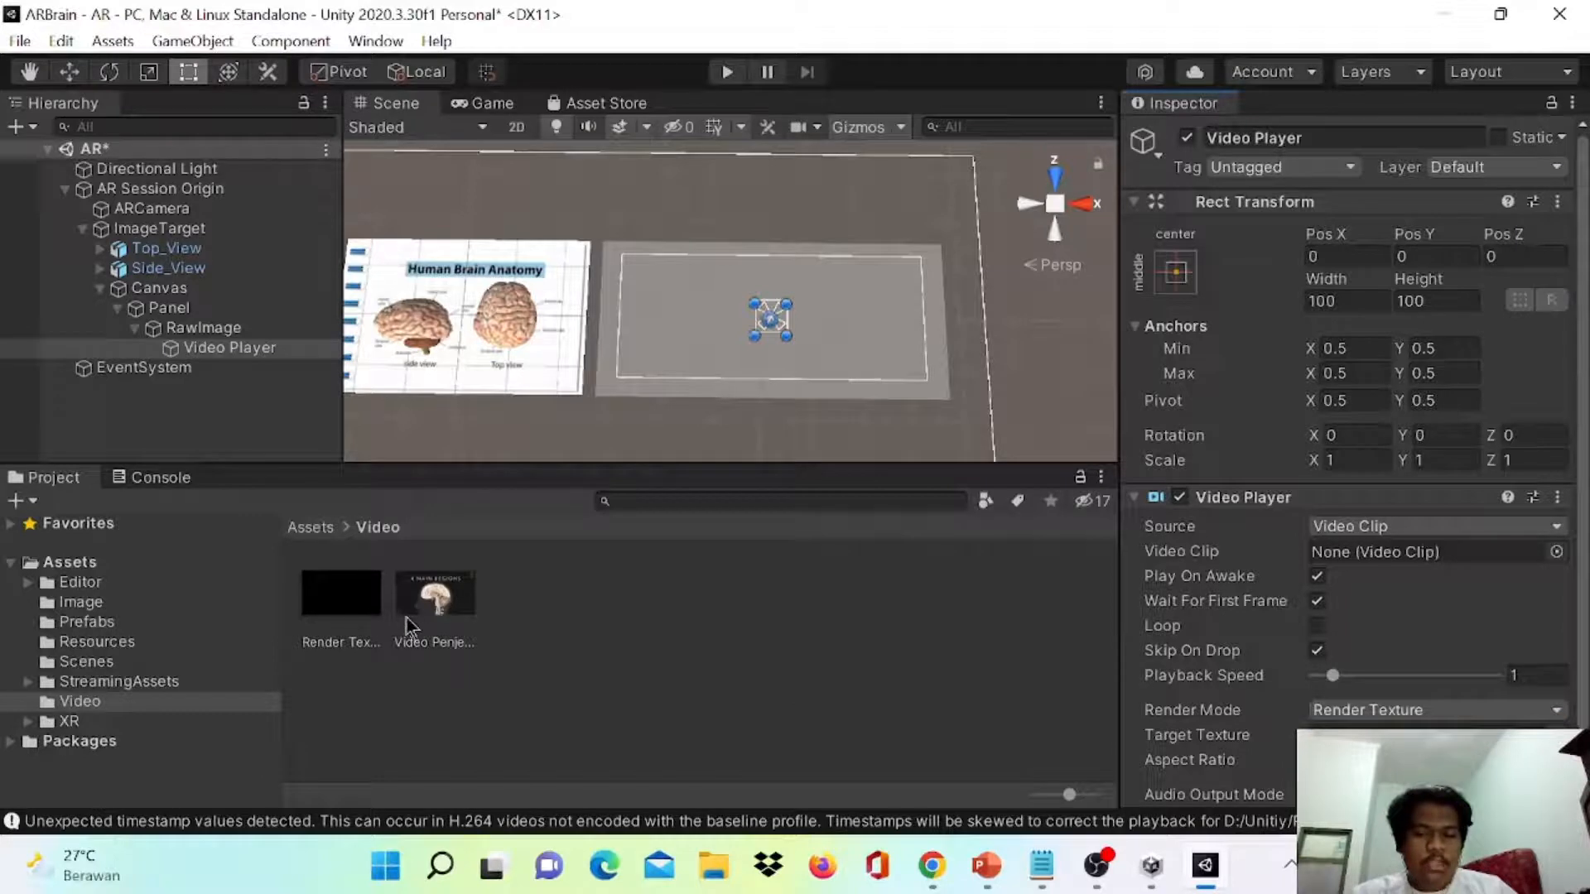
left_click_drag(416, 616, 1354, 553)
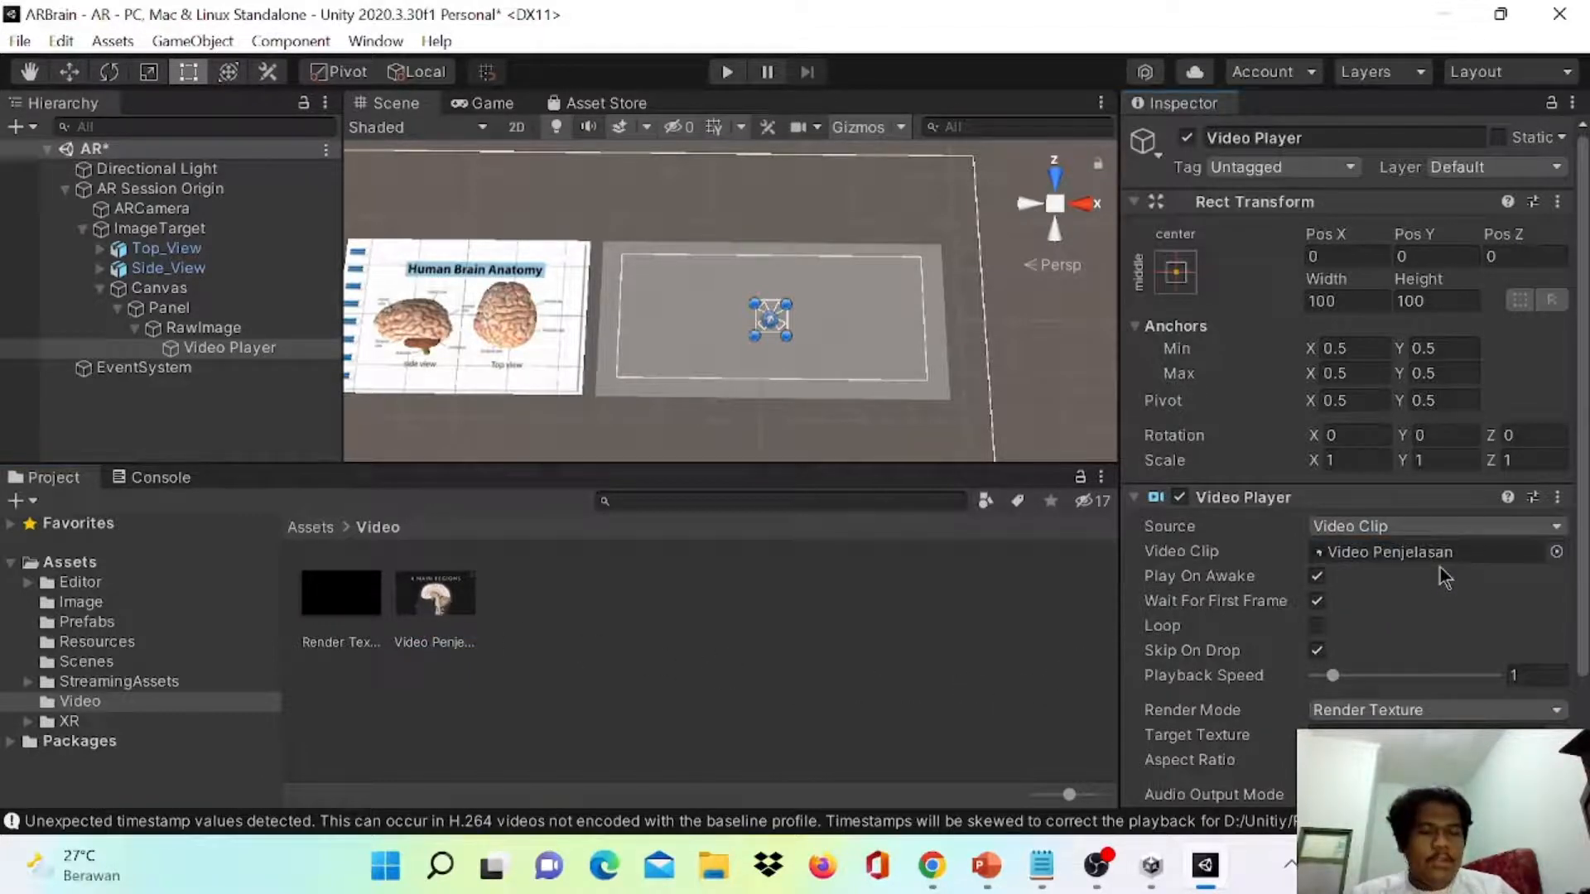
scroll(1439, 568, "down", 3)
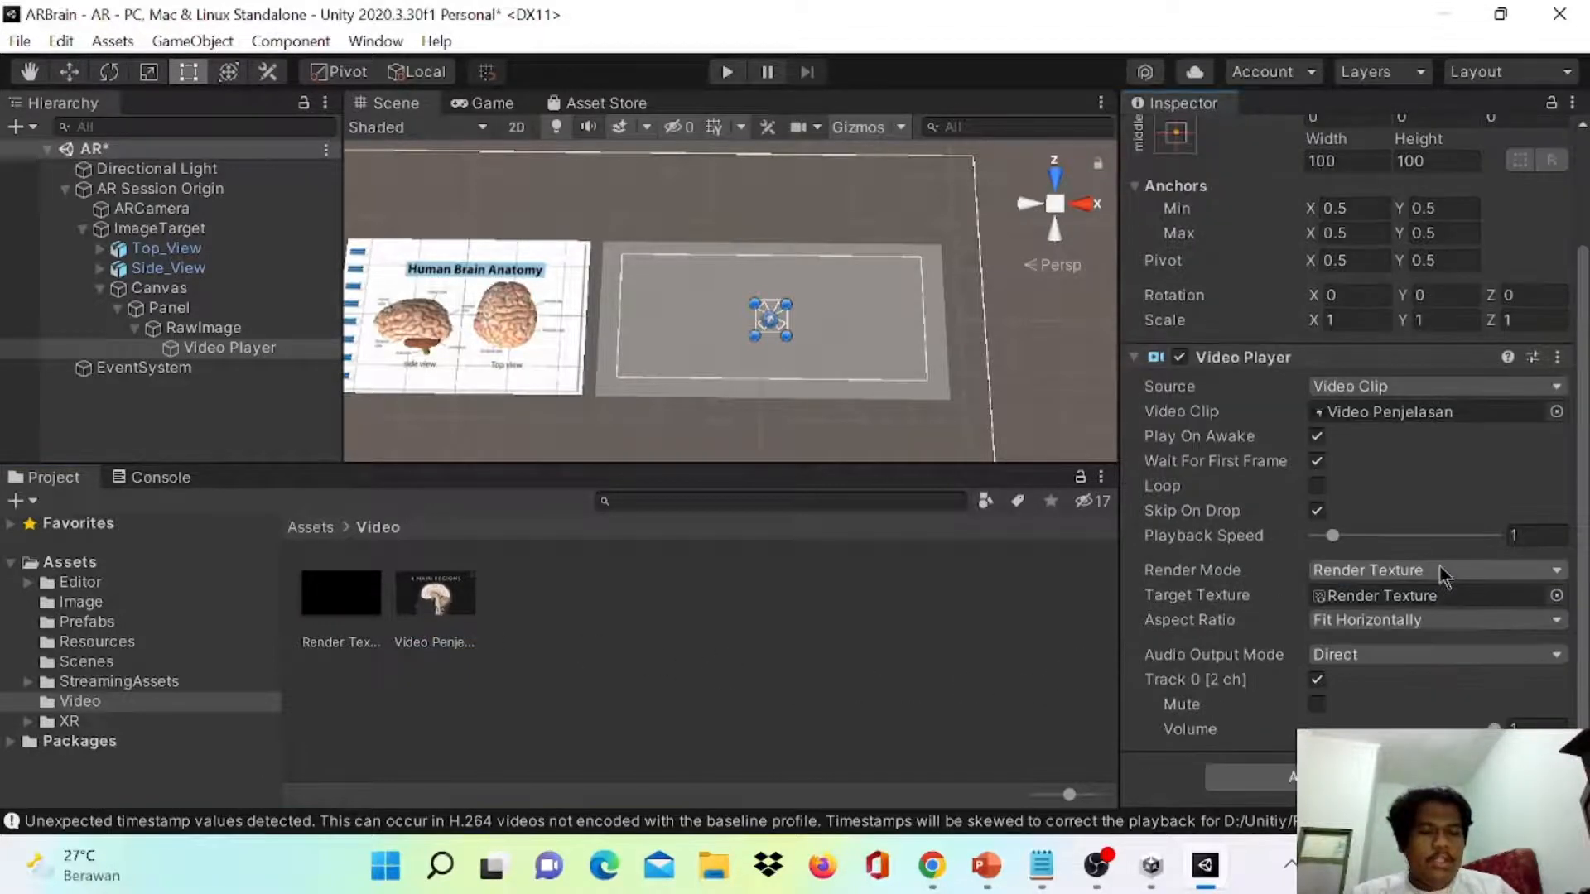
- Add an Audio Source component to the Video Player object
left_click(1131, 357)
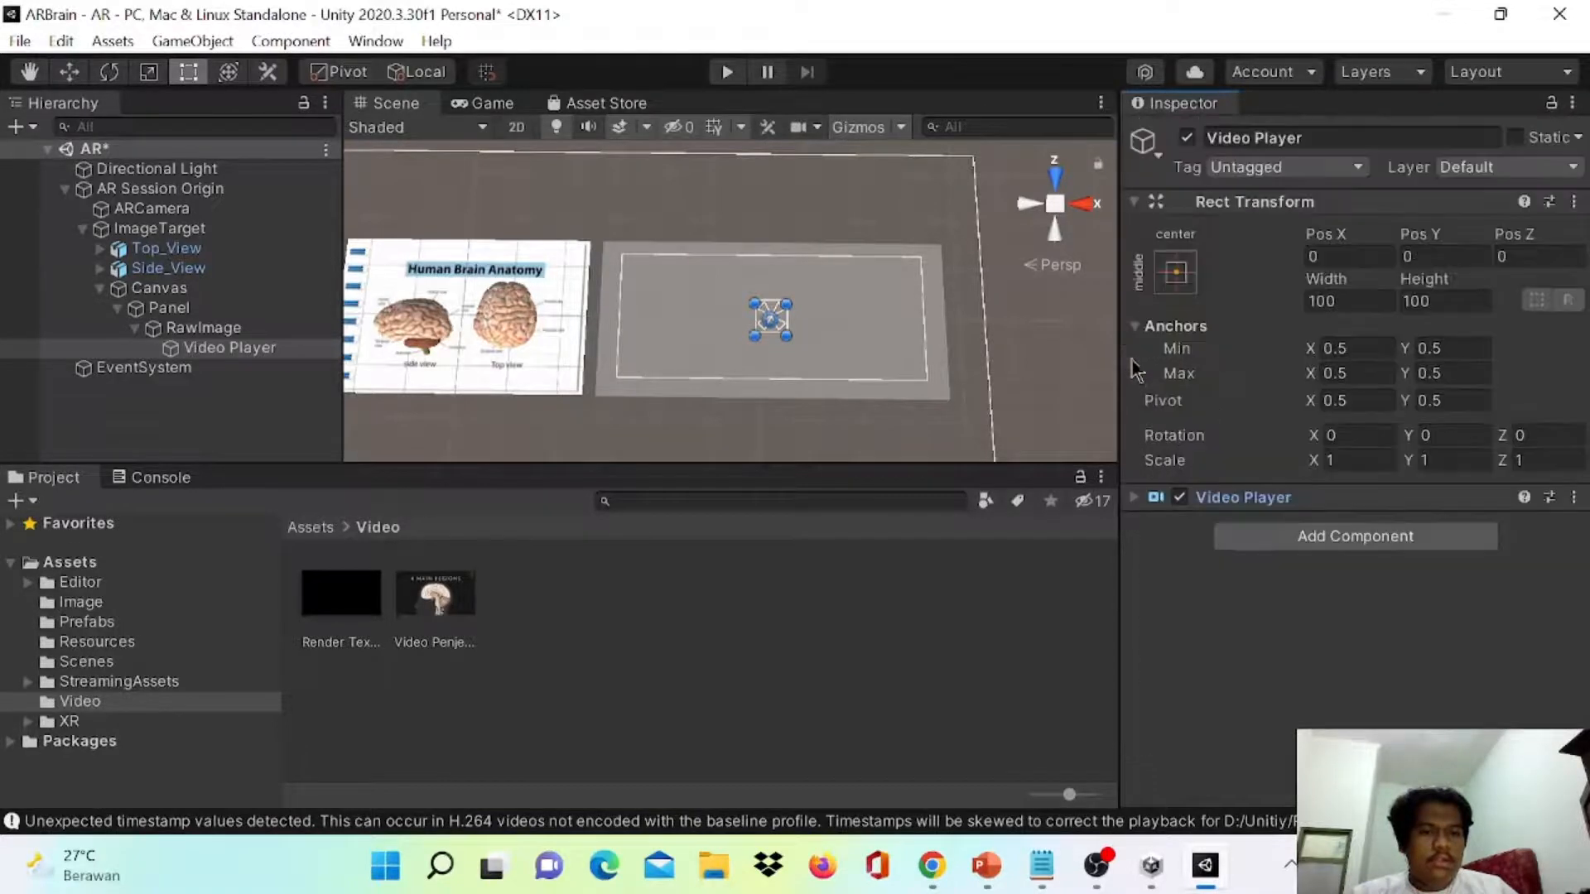
left_click(1329, 538)
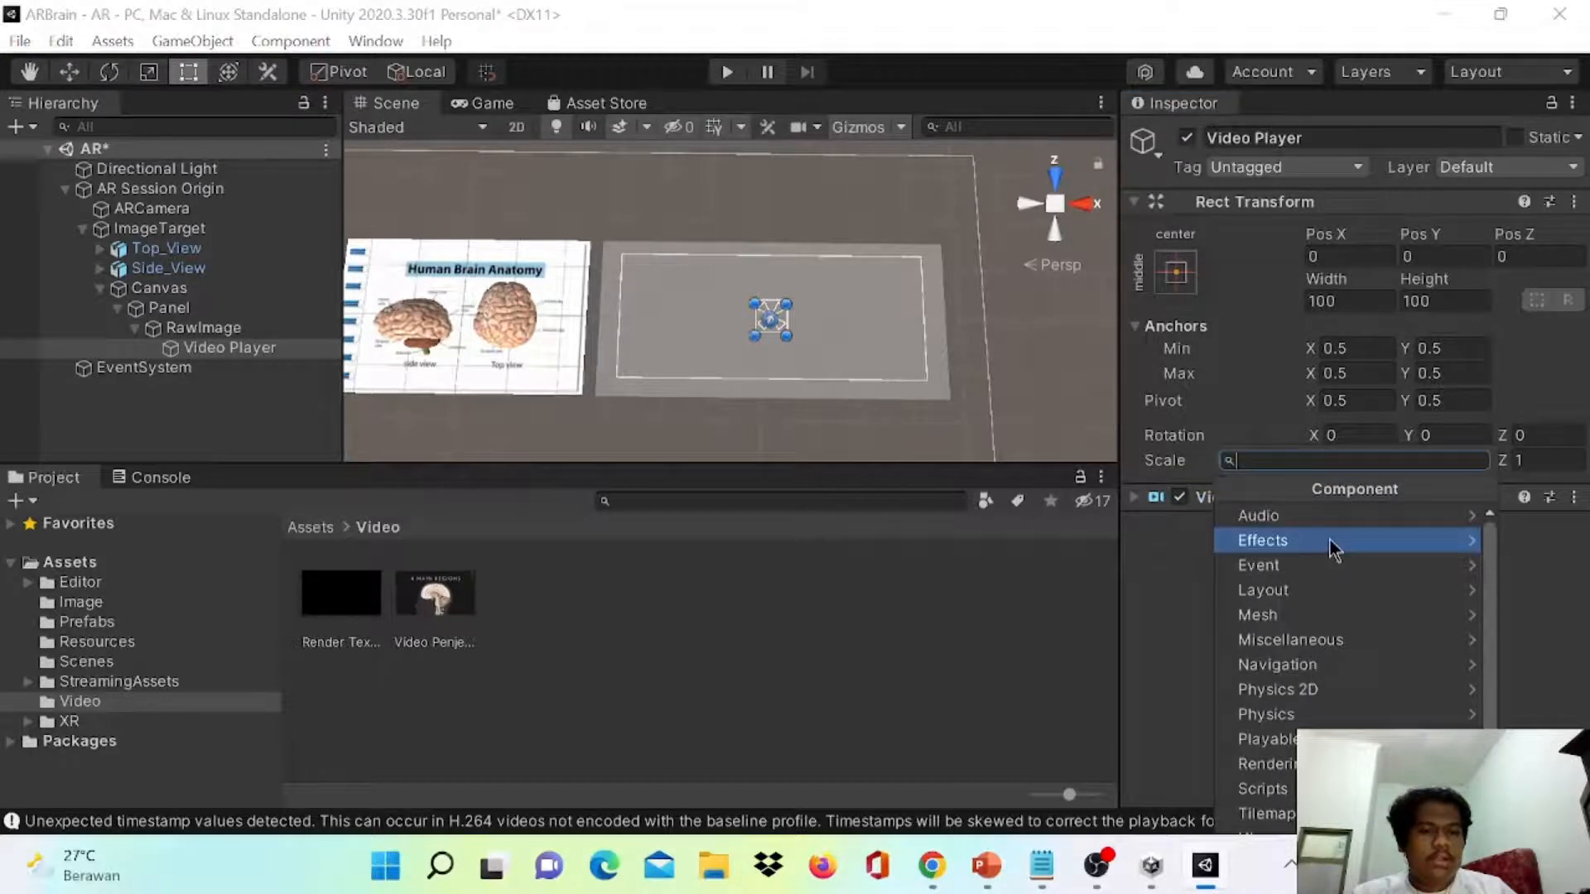
left_click(1315, 520)
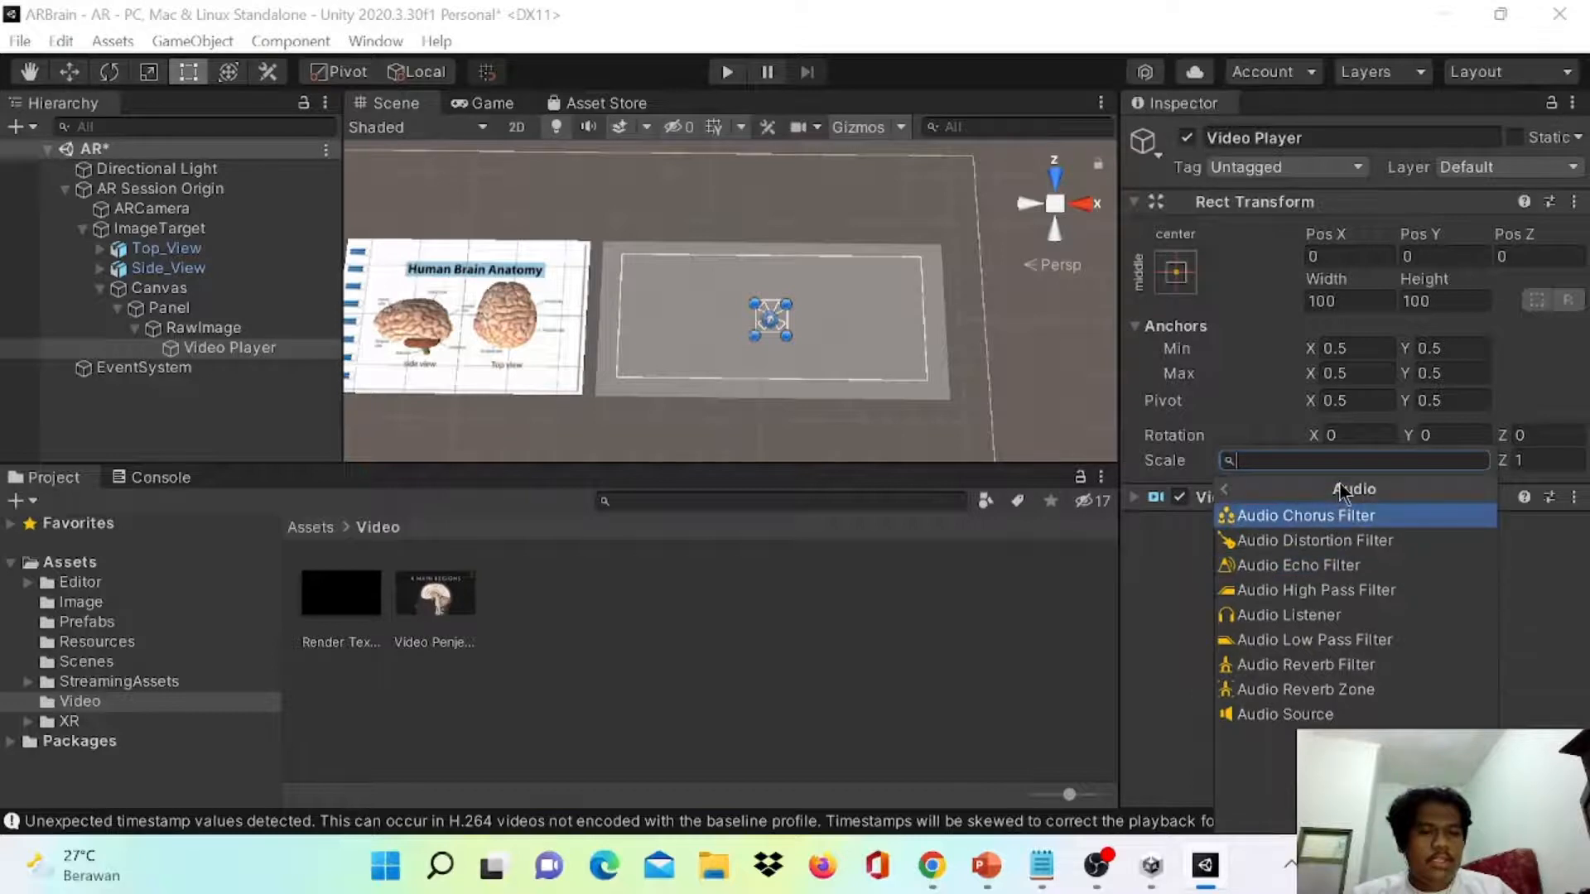
left_click(1332, 717)
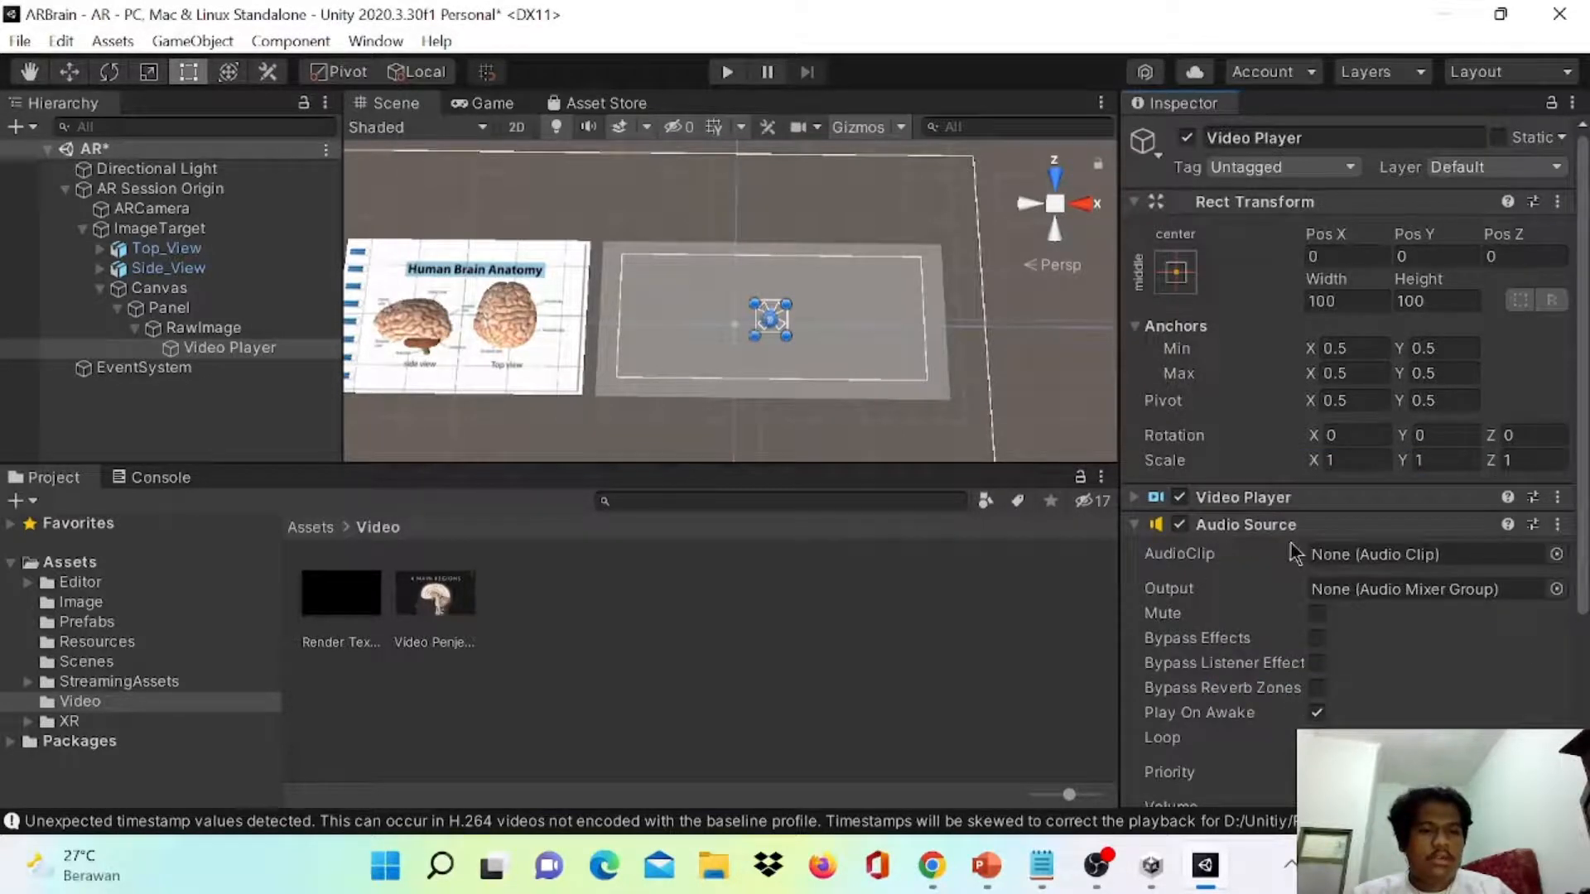
- Set the Video Player's audio output mode to Audio Source and assign its own Audio Source component to Track 0
left_click(1136, 497)
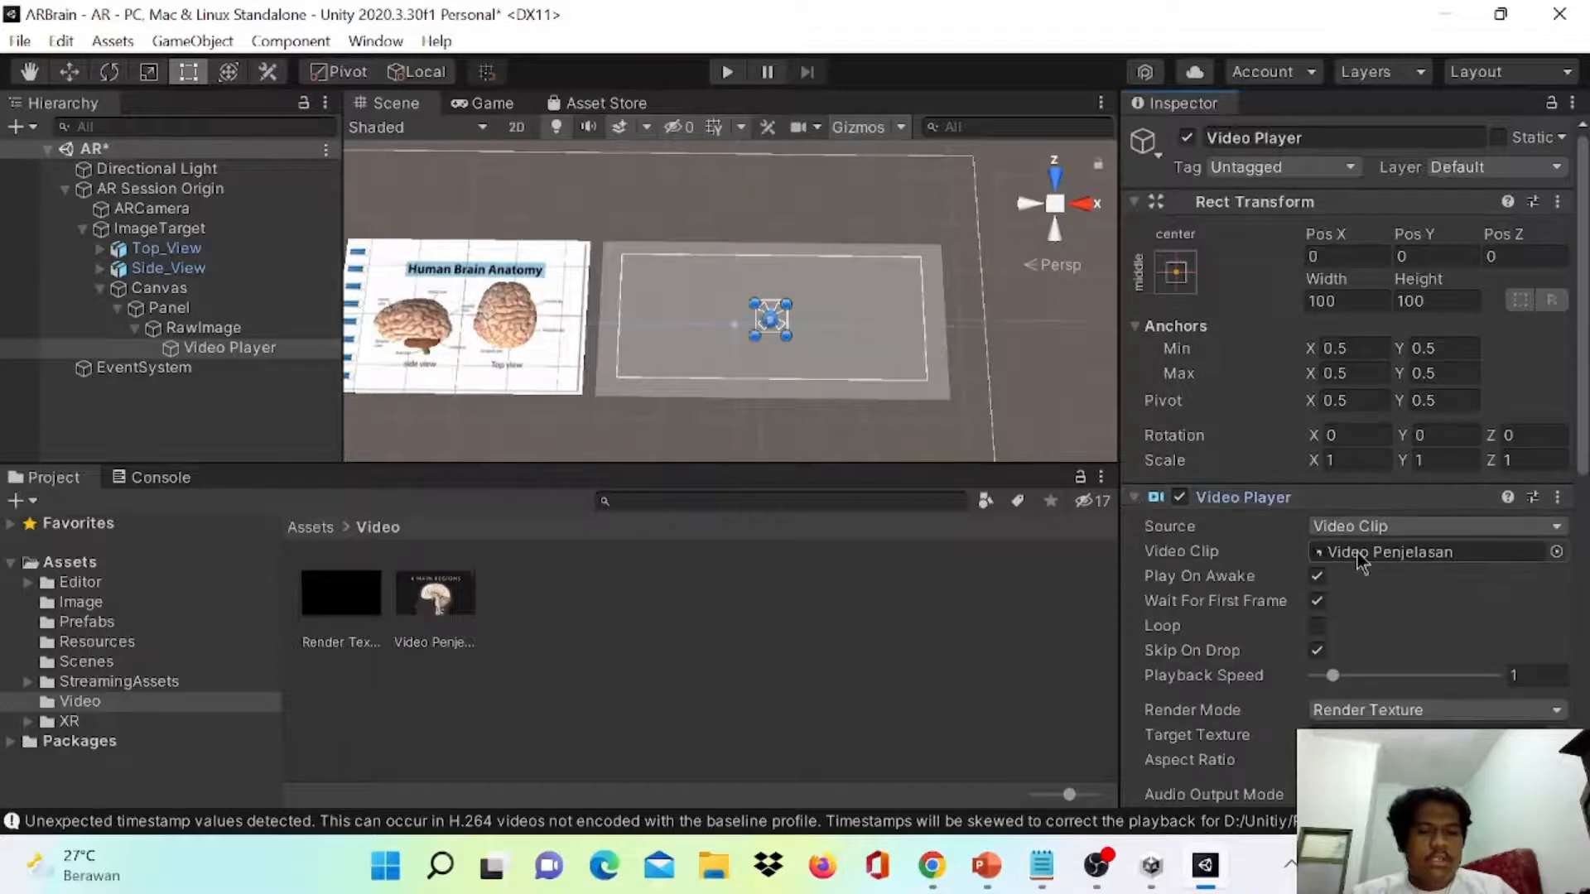
scroll(1358, 561, "down", 3)
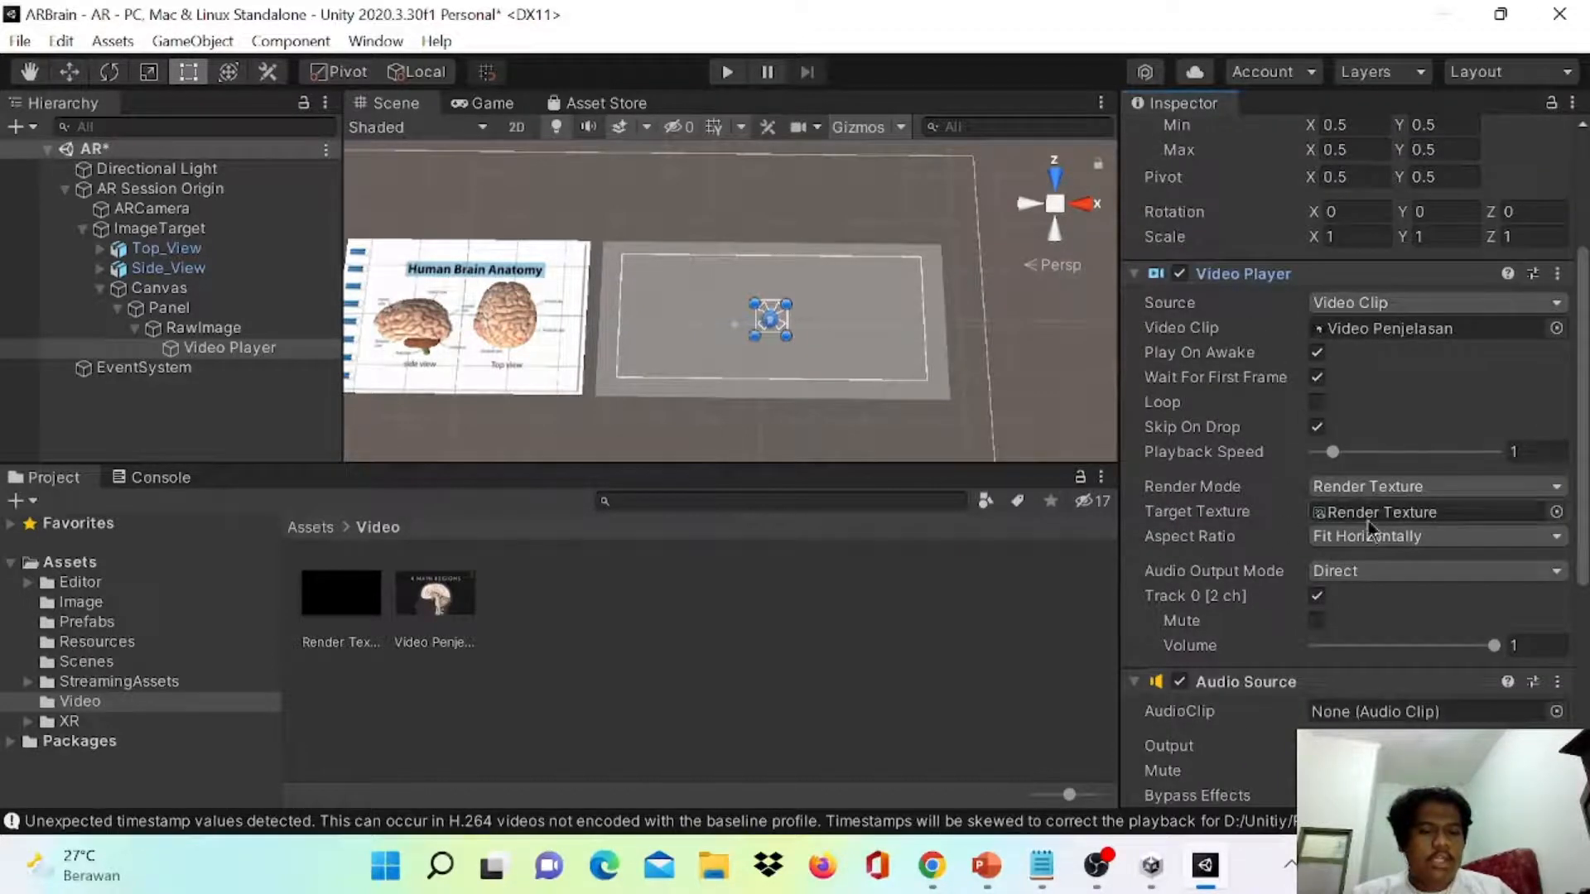
left_click(1342, 580)
left_click(1380, 629)
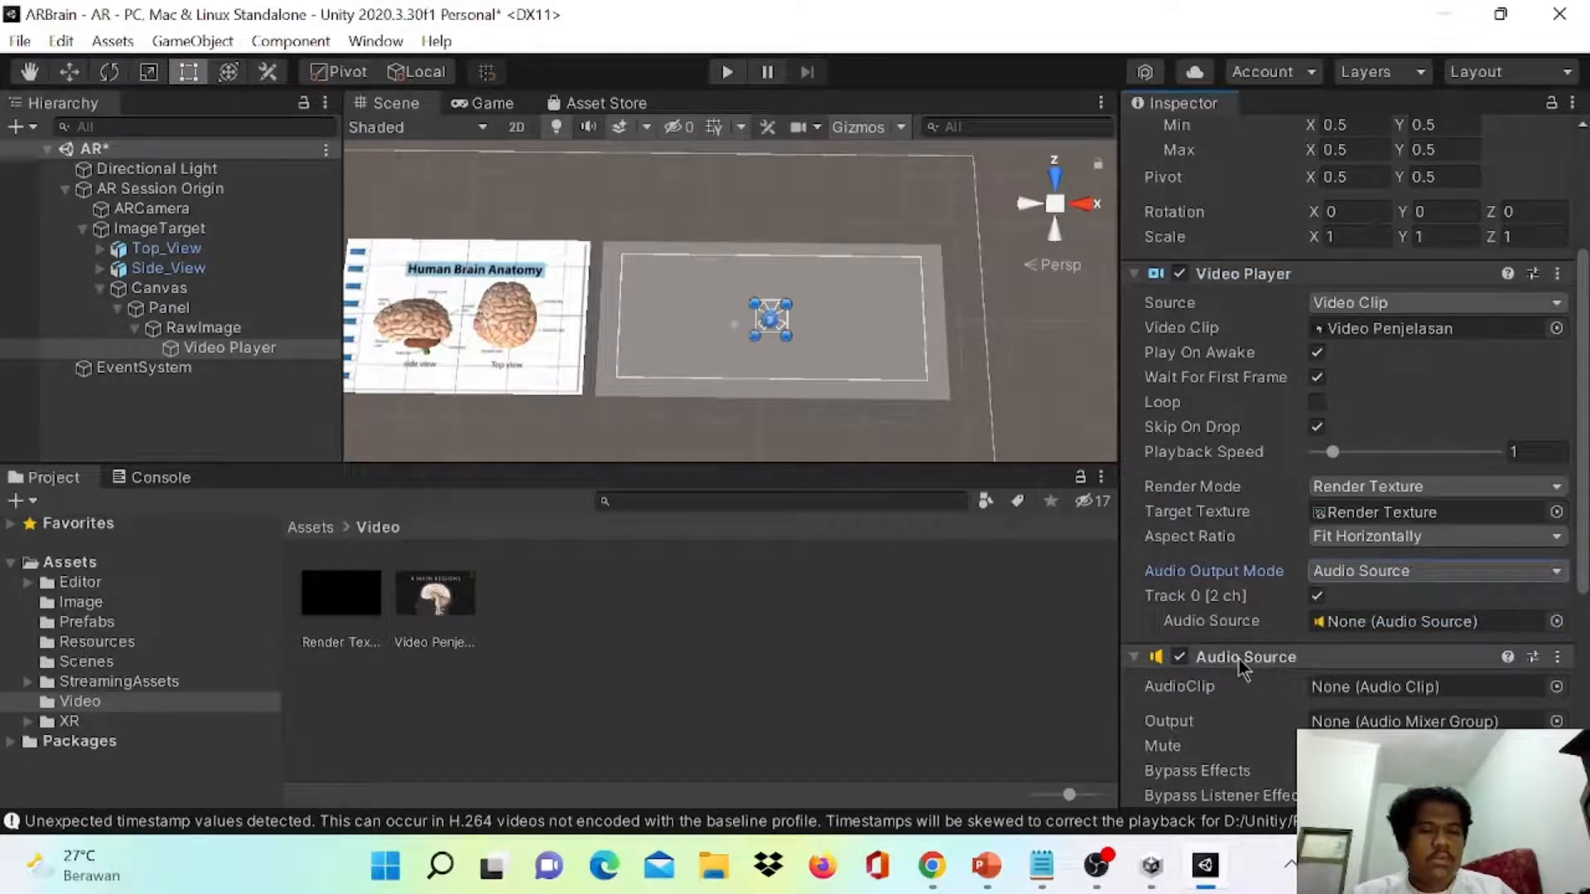
left_click_drag(1235, 659, 1355, 617)
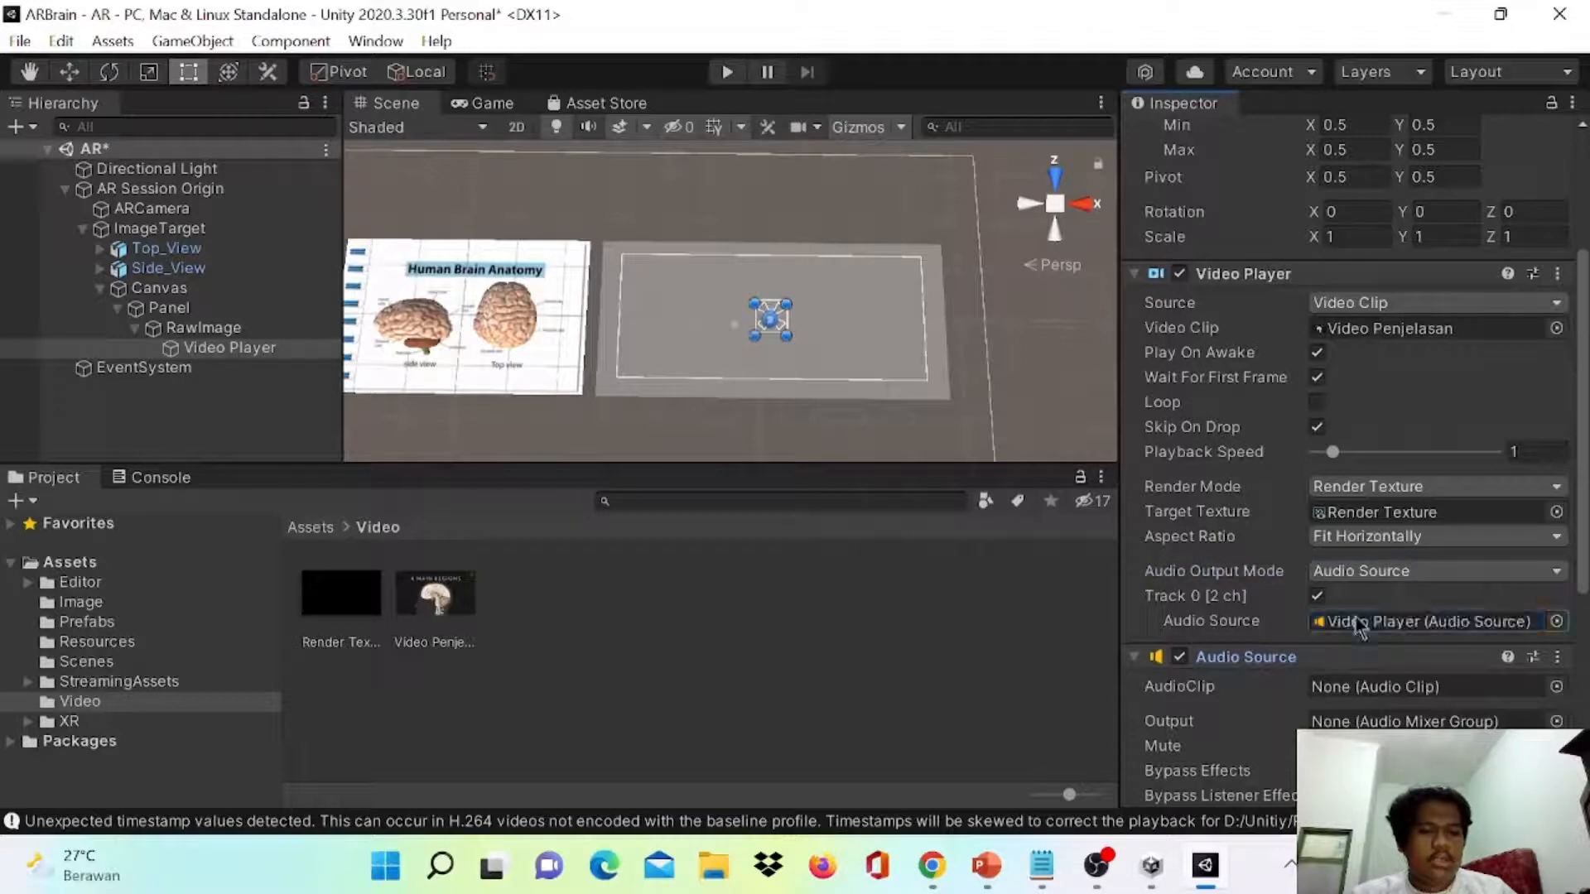
left_click(1136, 658)
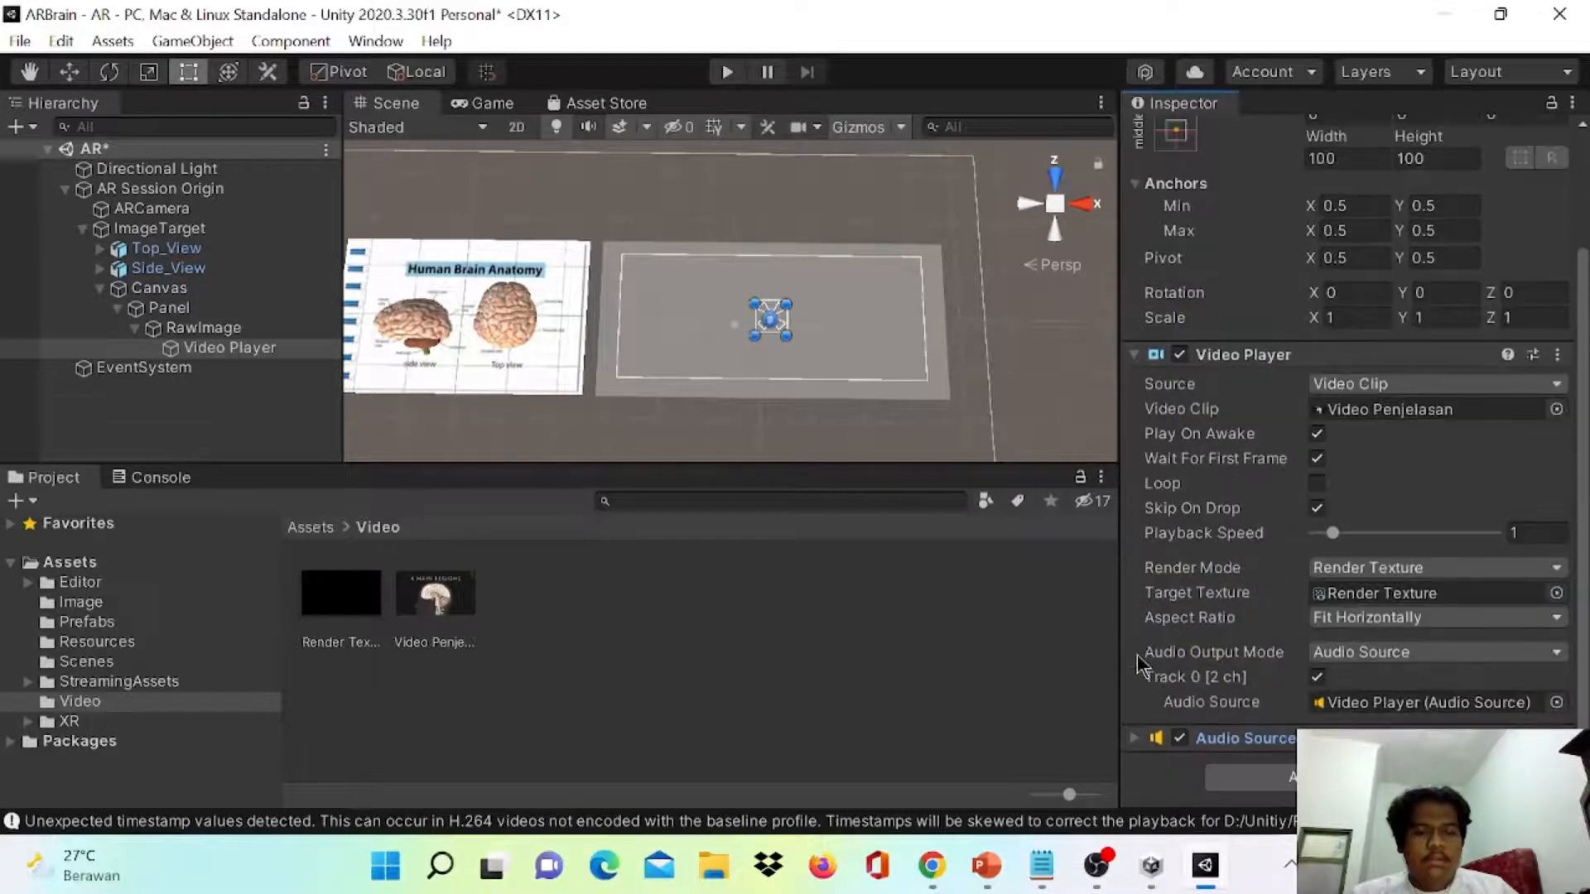
left_click(1134, 355)
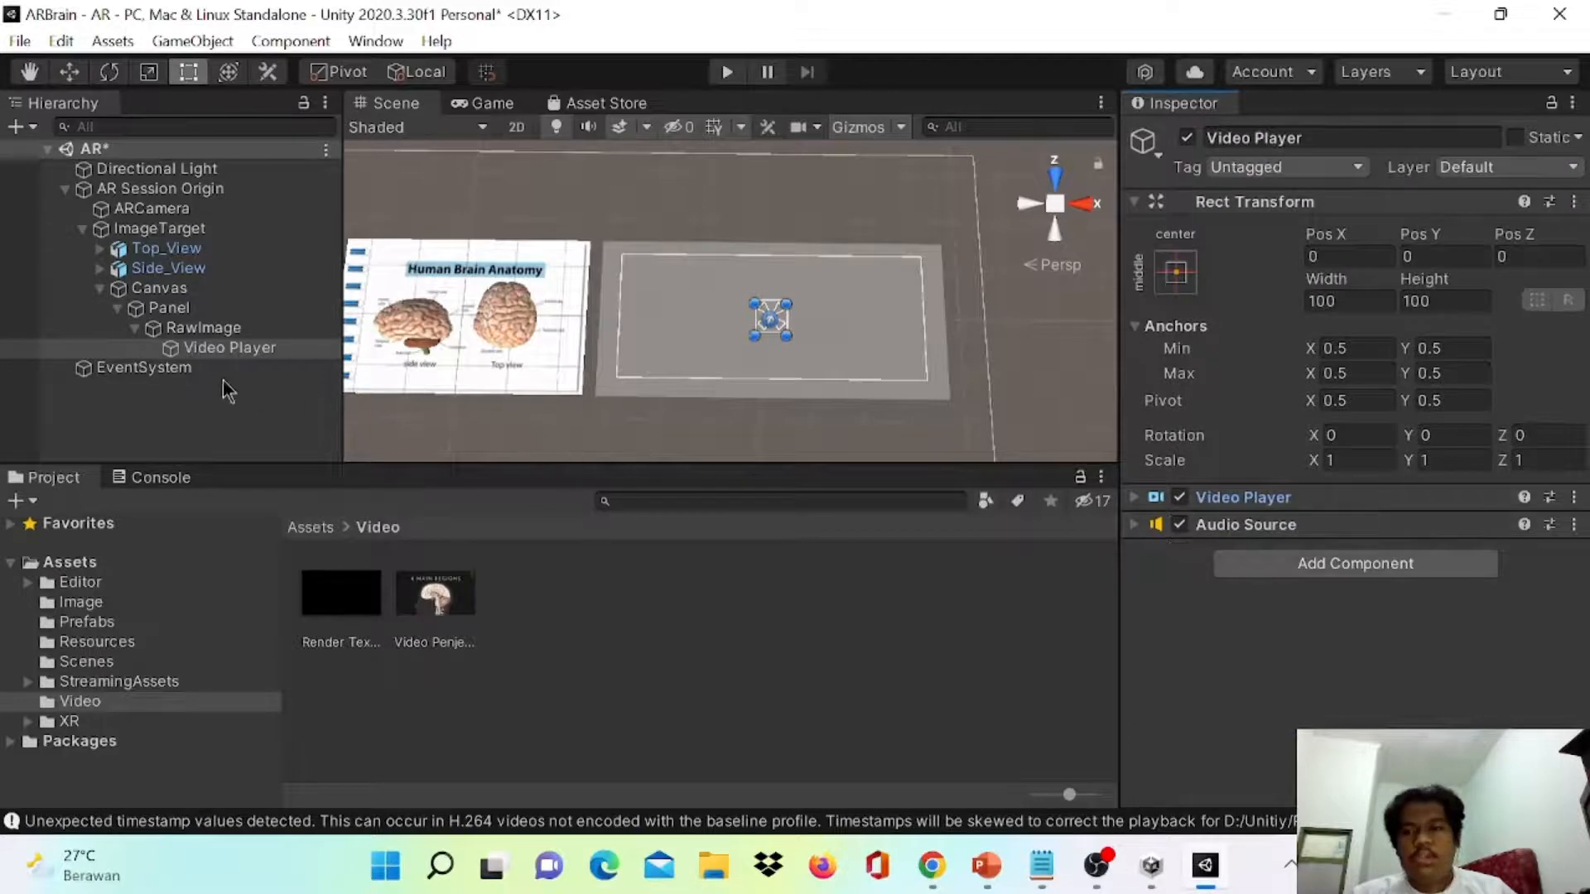
- Add a UI Button as a child of the Panel and resize it to about 157 wide by 61 high
scroll(577, 391, "down", 2)
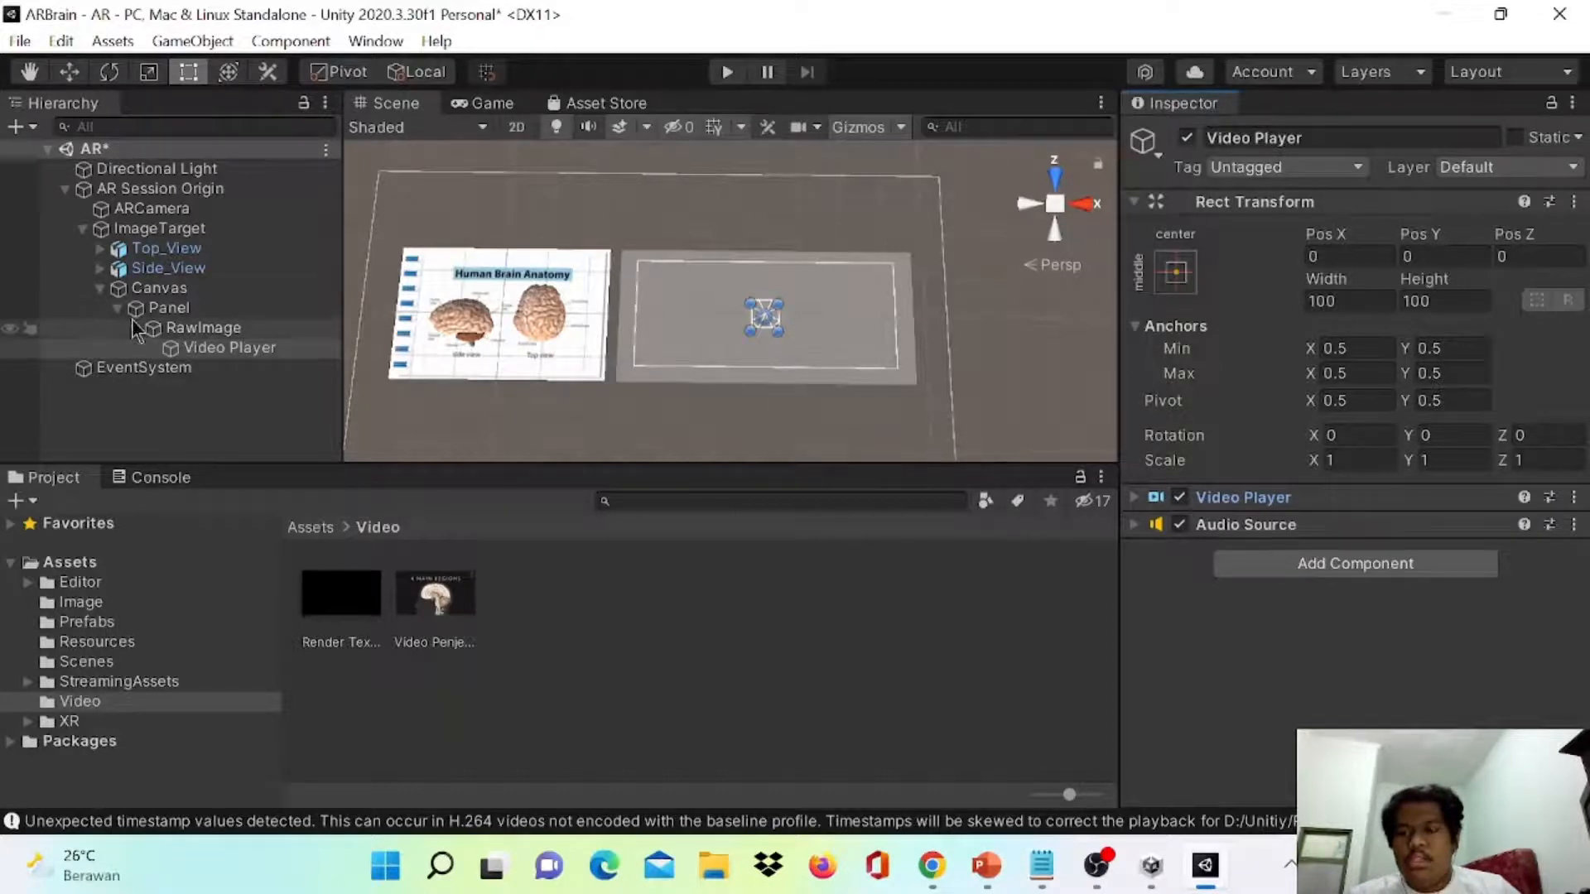
left_click(168, 311)
right_click(168, 313)
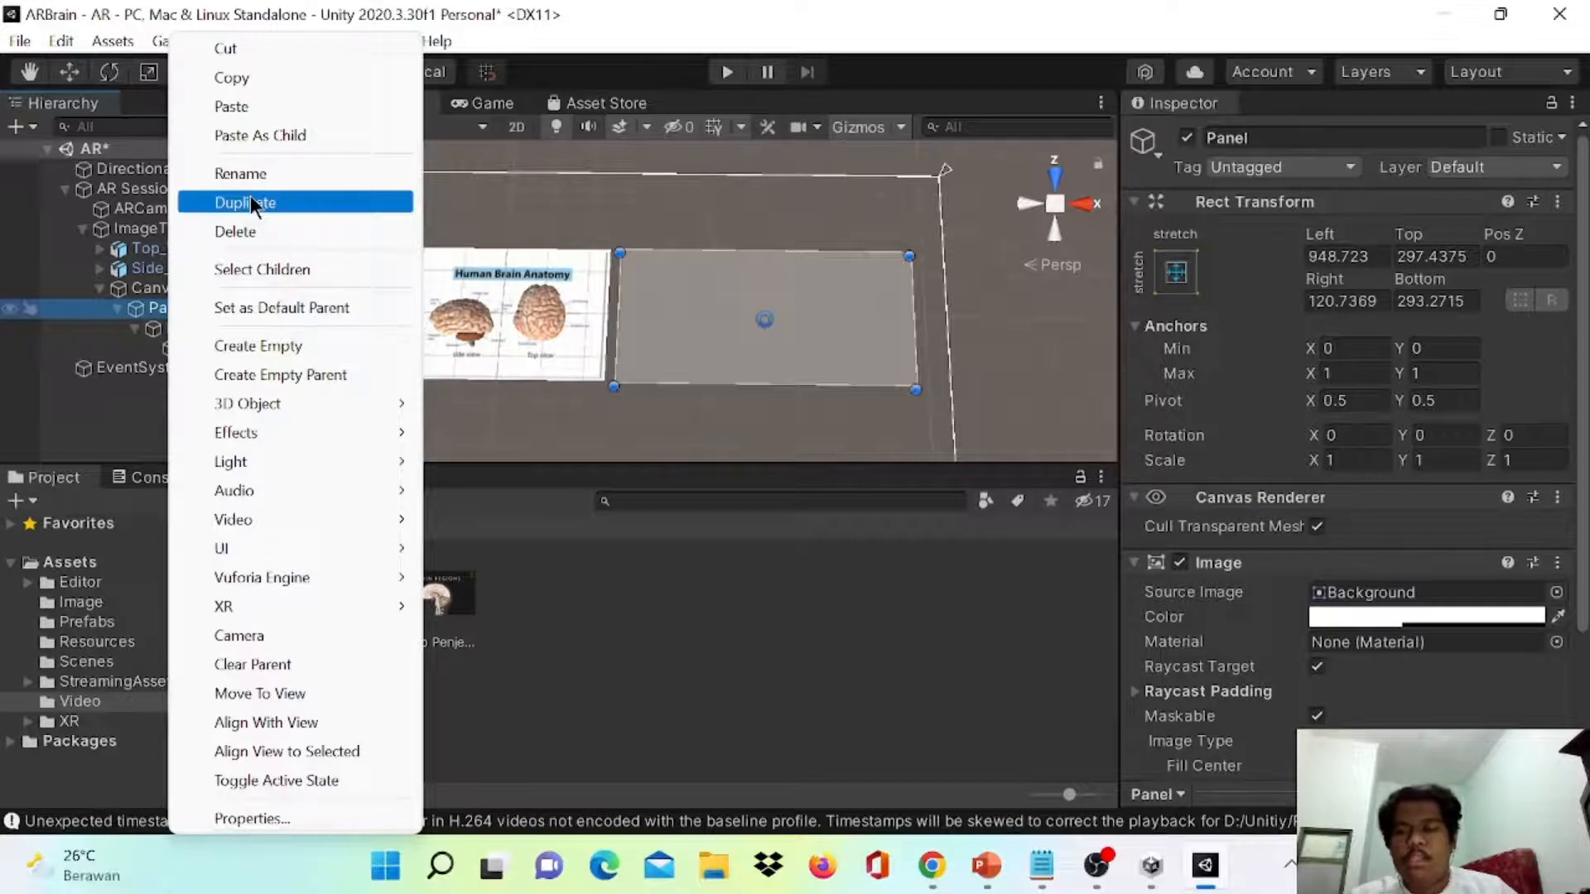
mouse_move(296, 550)
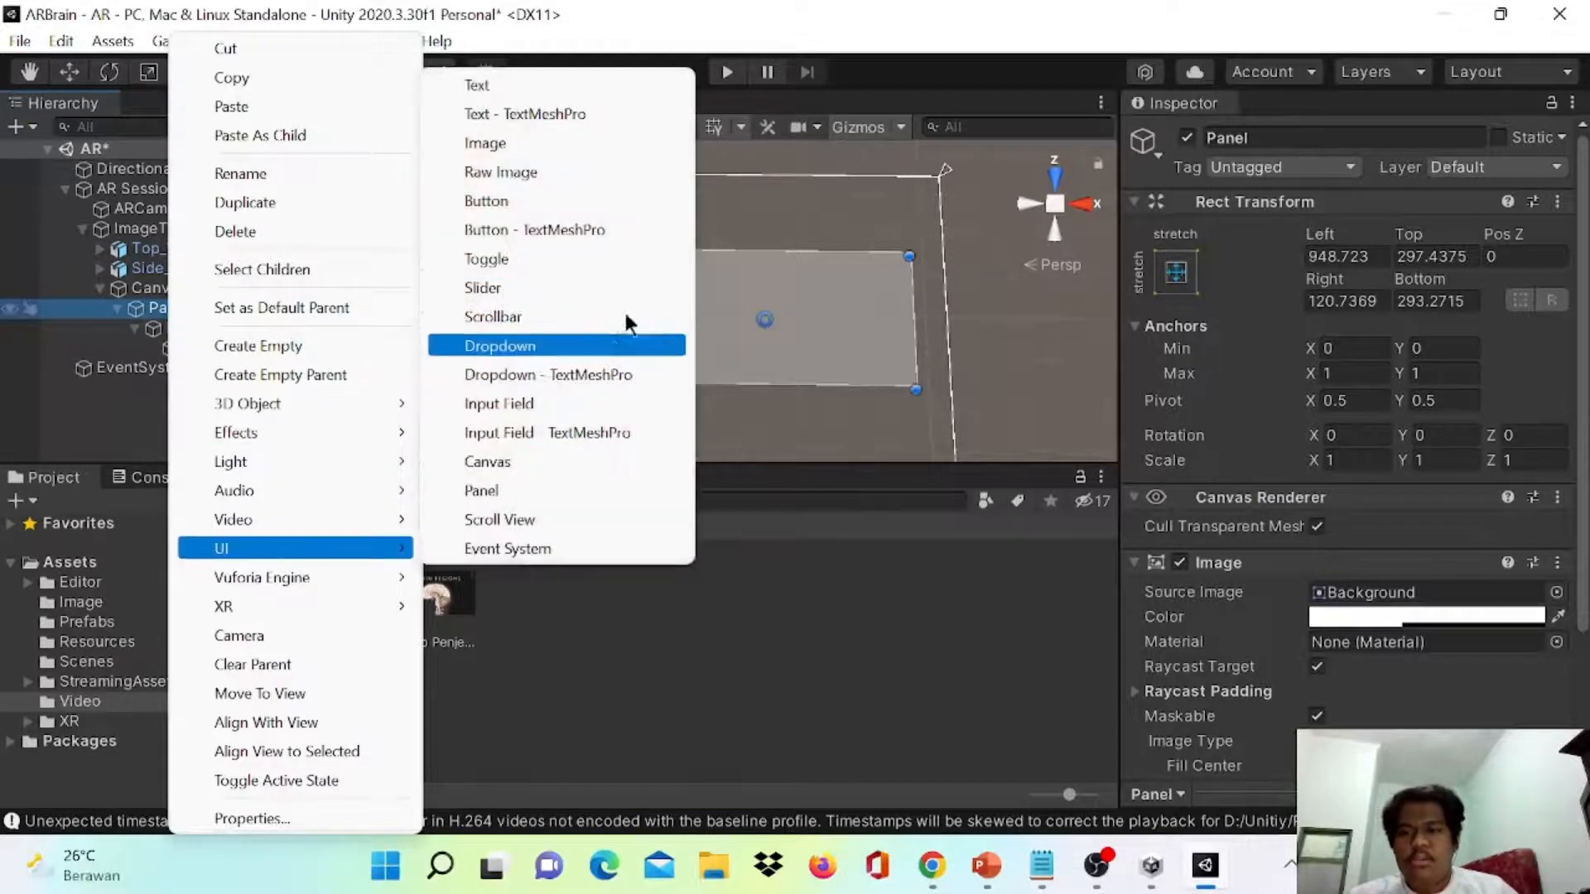
left_click(571, 201)
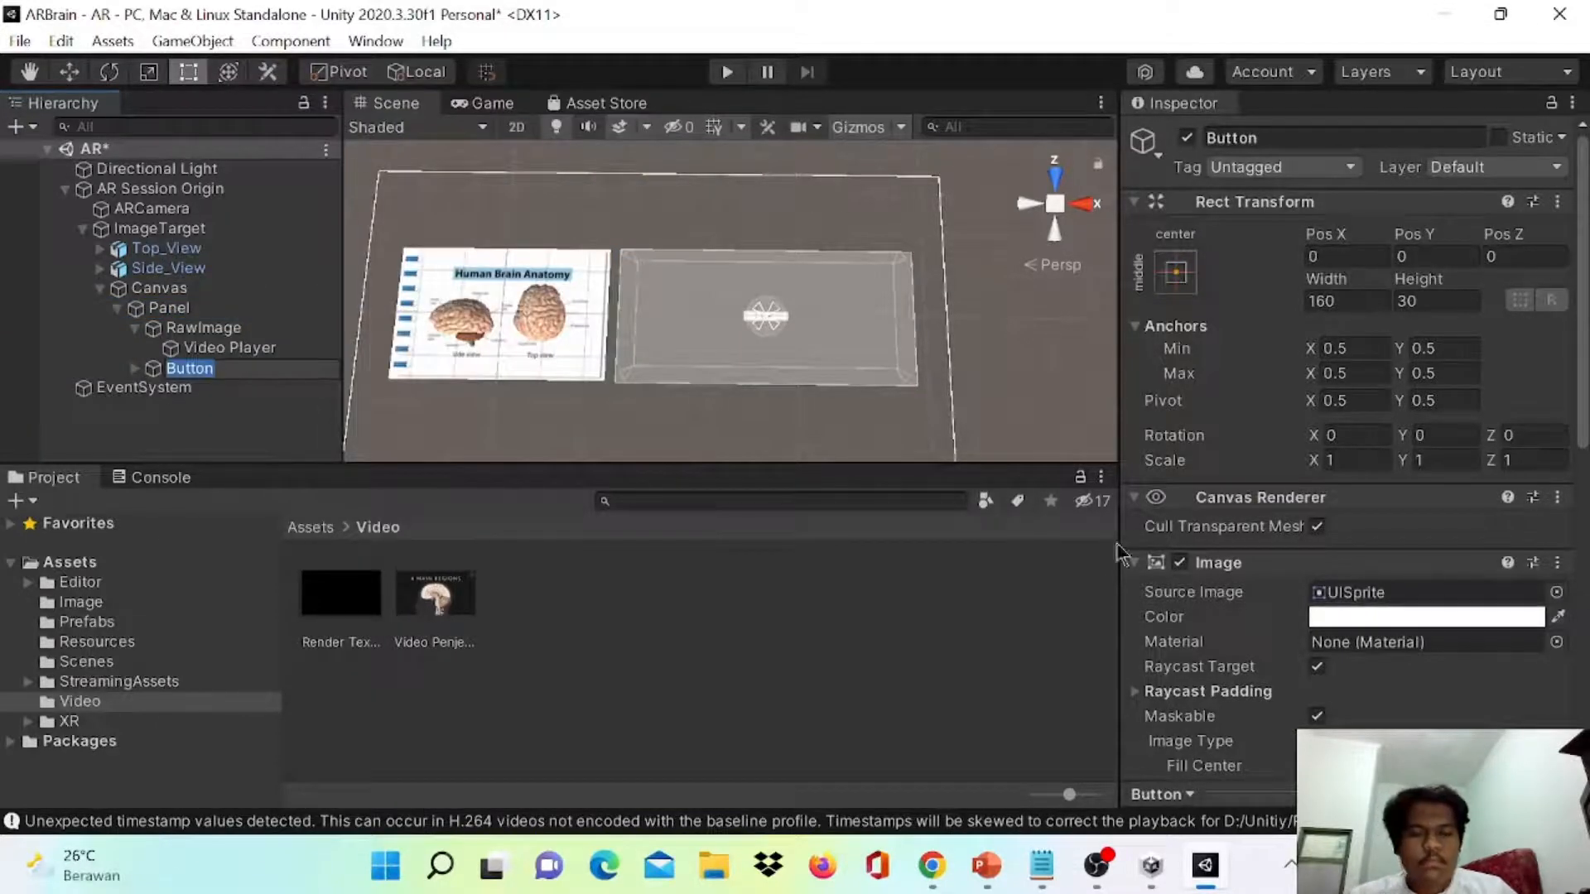
scroll(754, 331, "up", 5)
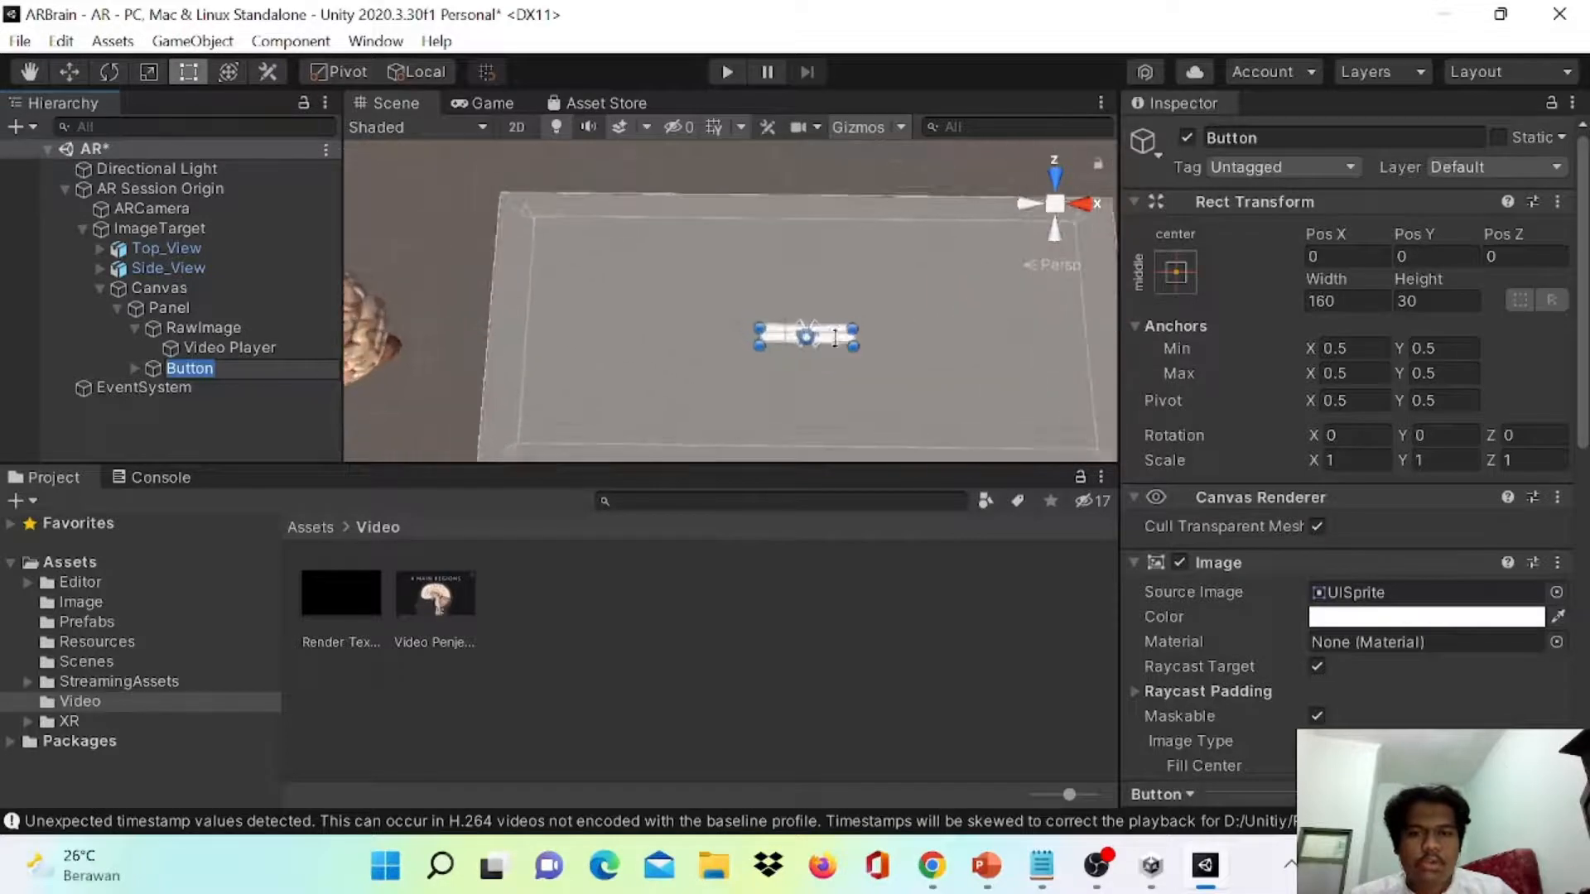
mouse_move(880, 355)
left_mouse_down()
mouse_move(870, 389)
mouse_move(880, 377)
left_mouse_up()
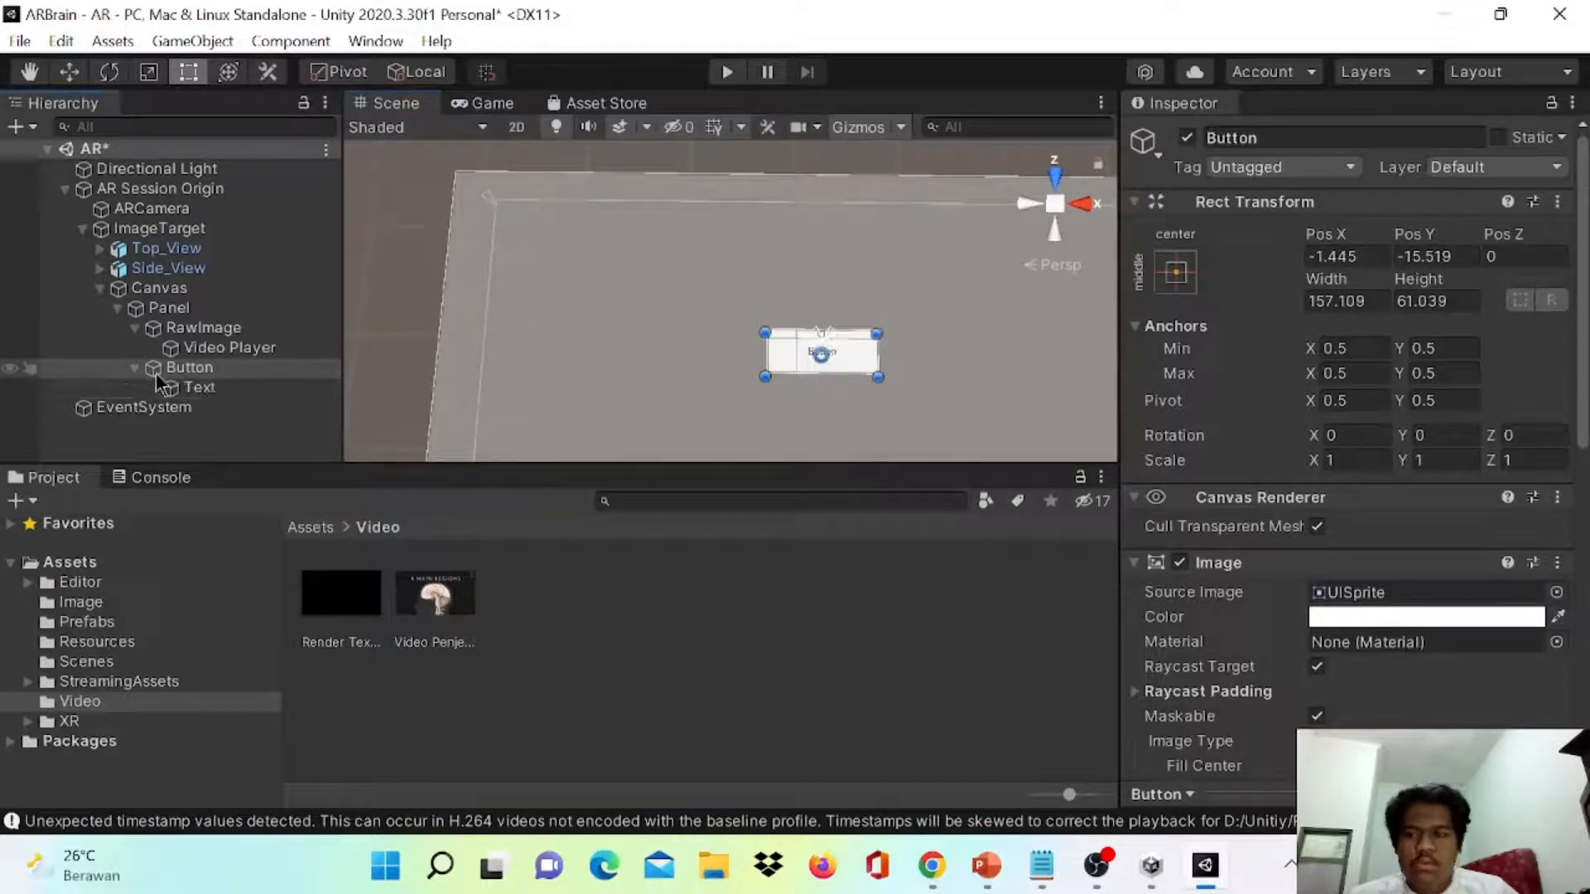
- Change the label text of the new button to Play
left_click(186, 387)
left_click_drag(1246, 632, 1111, 613)
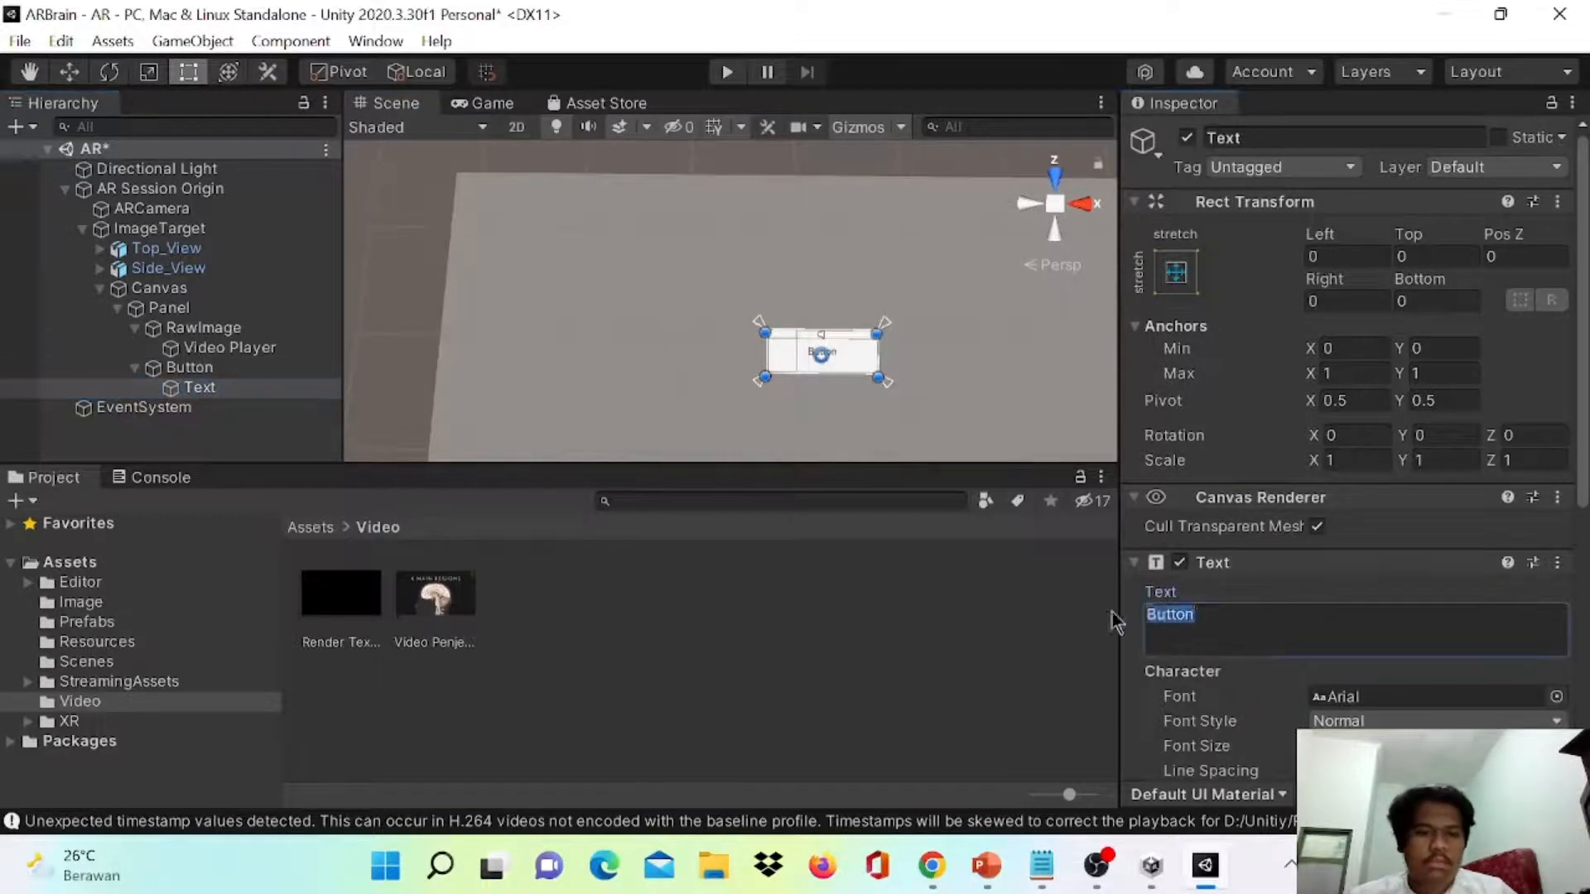
type("PL")
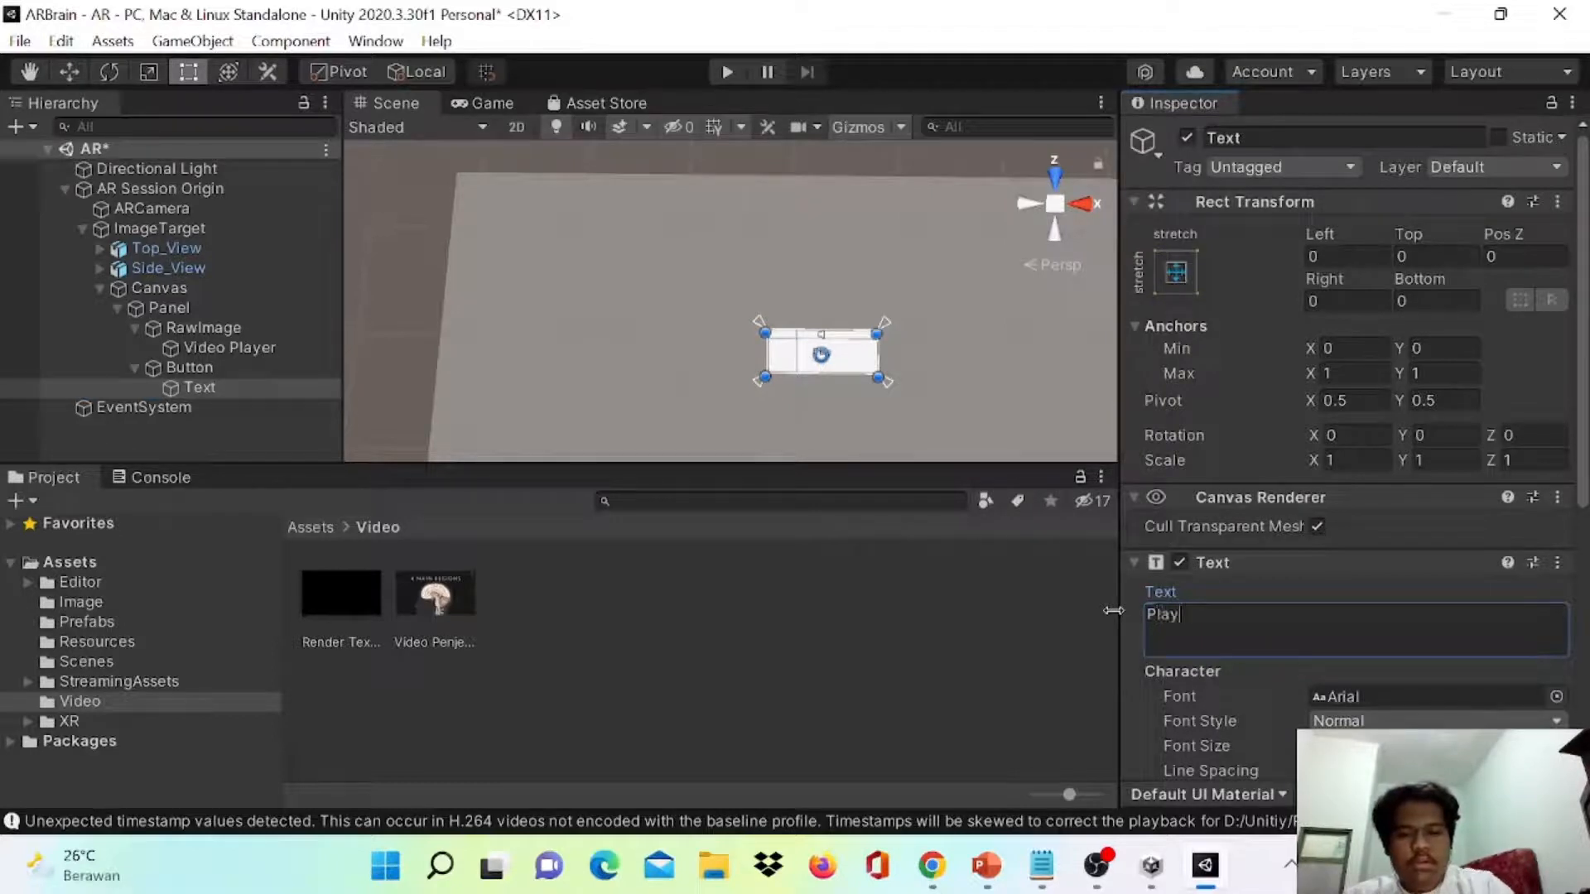
- Enlarge the font size of the Play button's label text
key("ctrl+s")
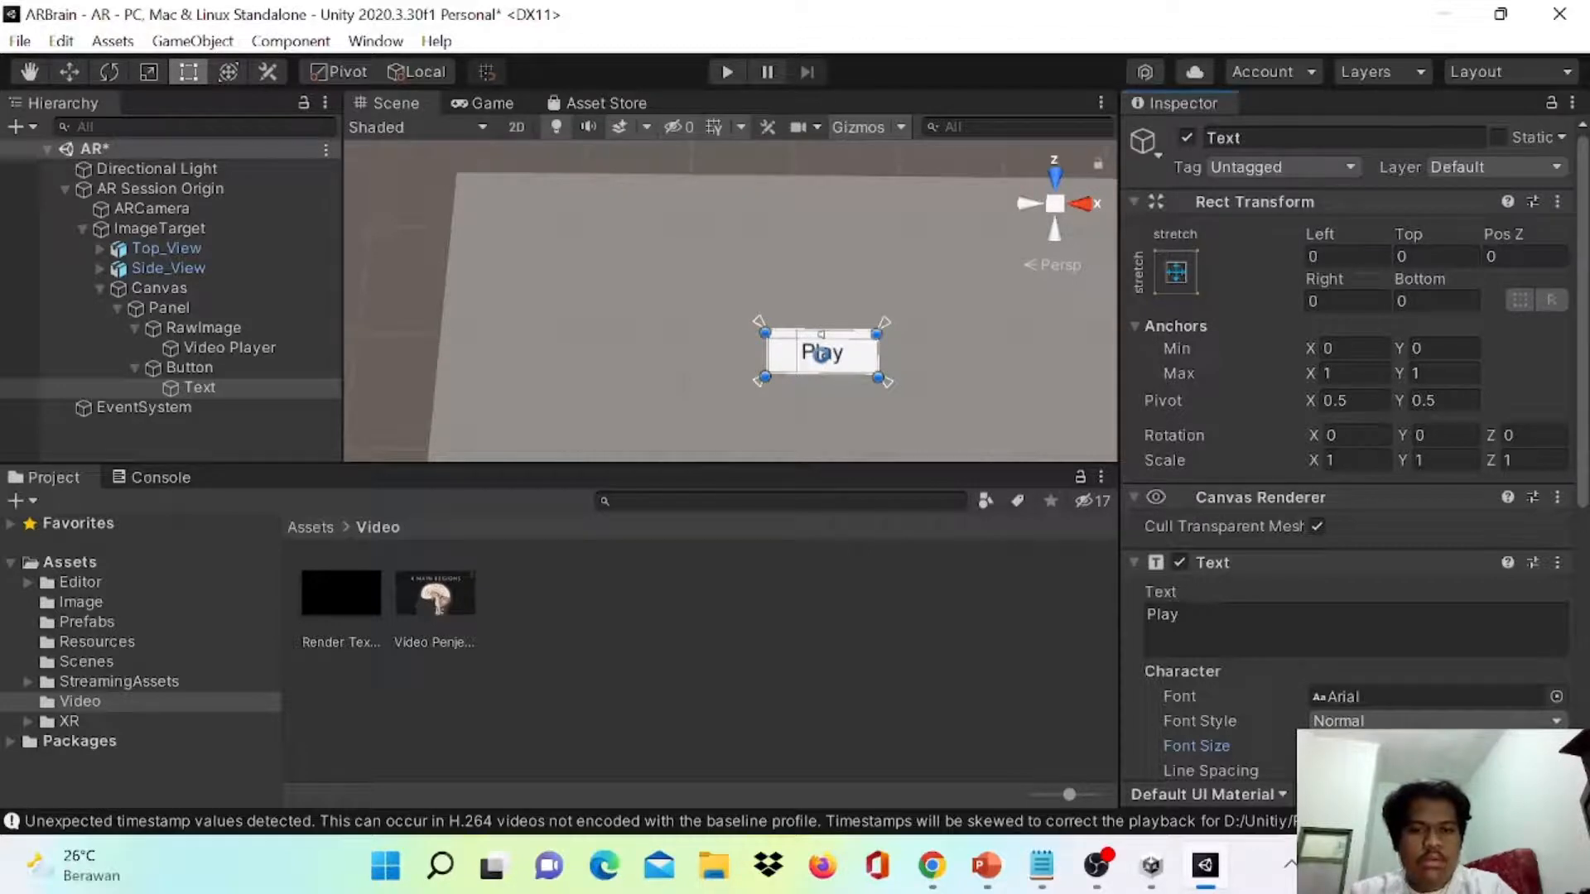
scroll(861, 308, "down", 5)
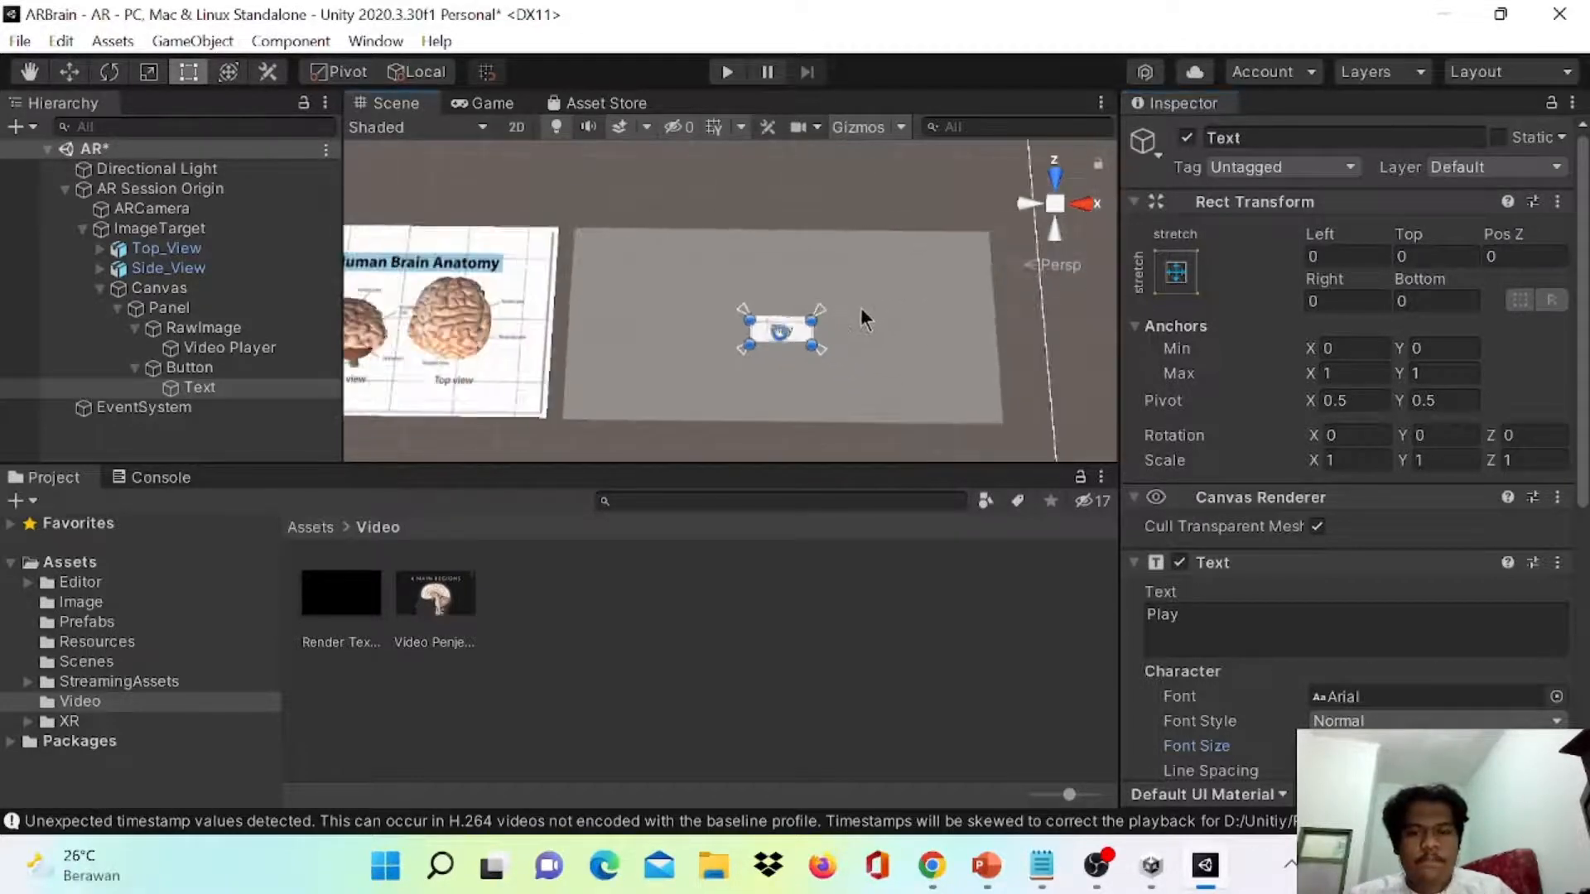
key("w")
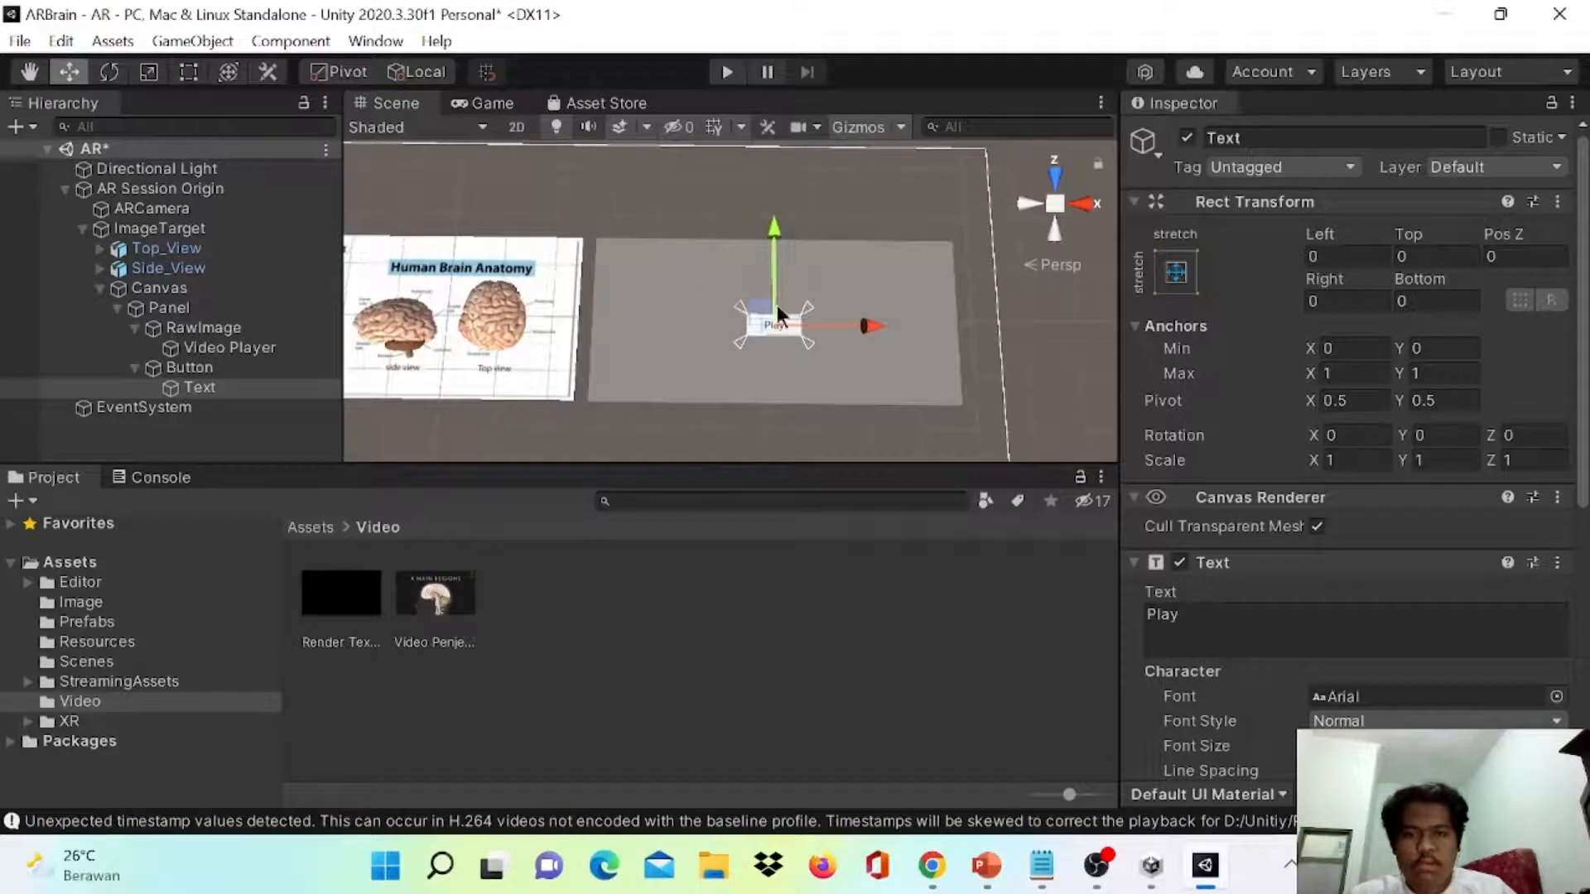
left_click_drag(776, 305, 770, 366)
key("ctrl+z")
key("ctrl+z")
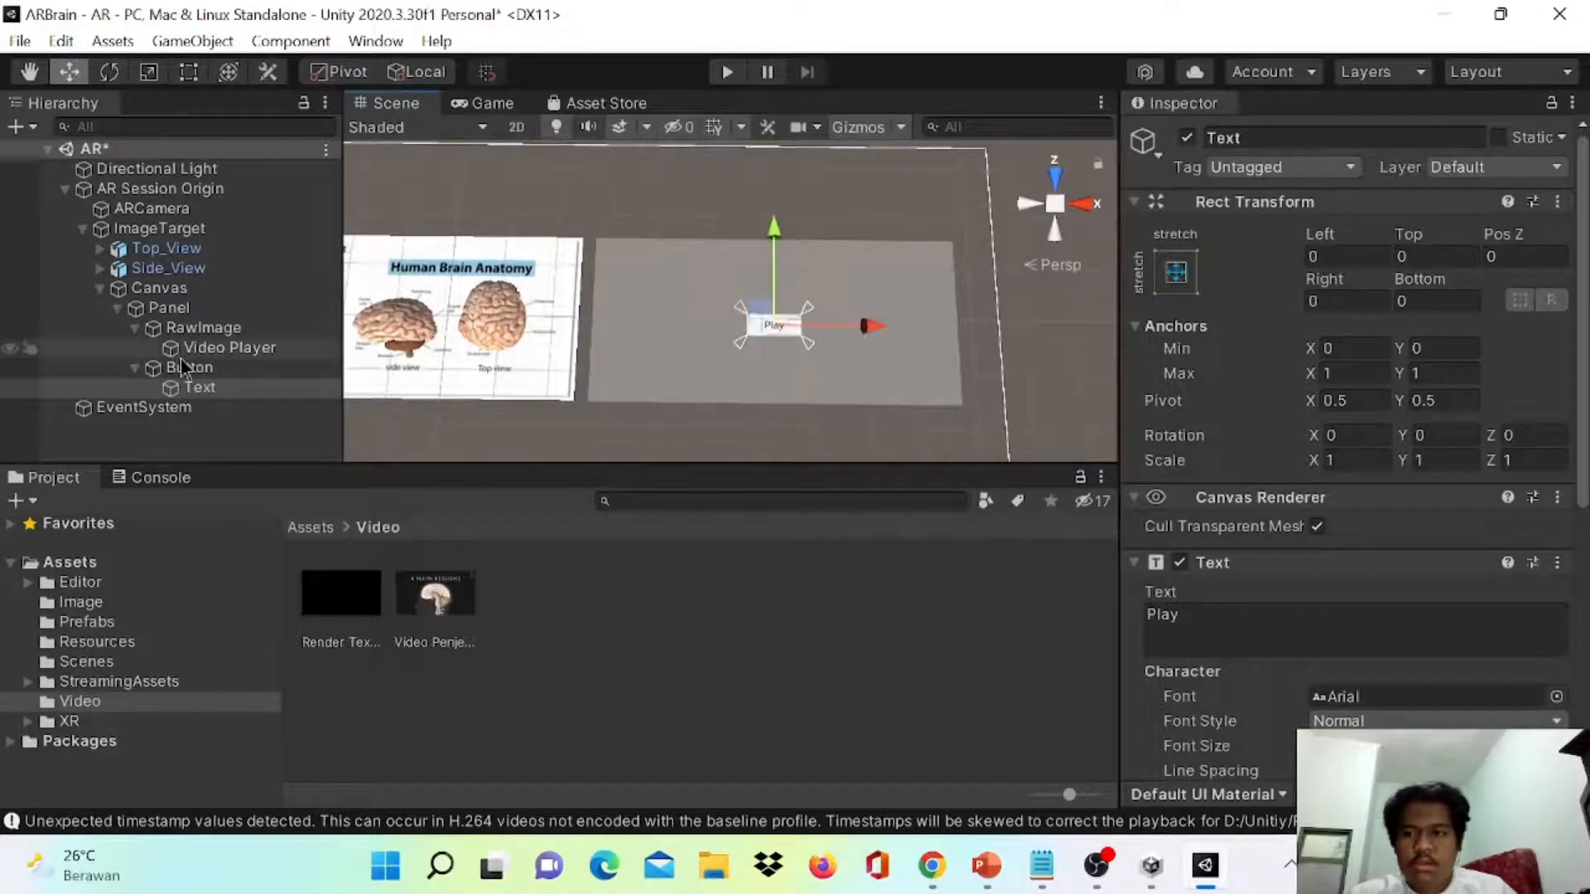
- Move the Play button below the panel's lower edge to about X -359, Y -330
left_click_drag(767, 265, 750, 370)
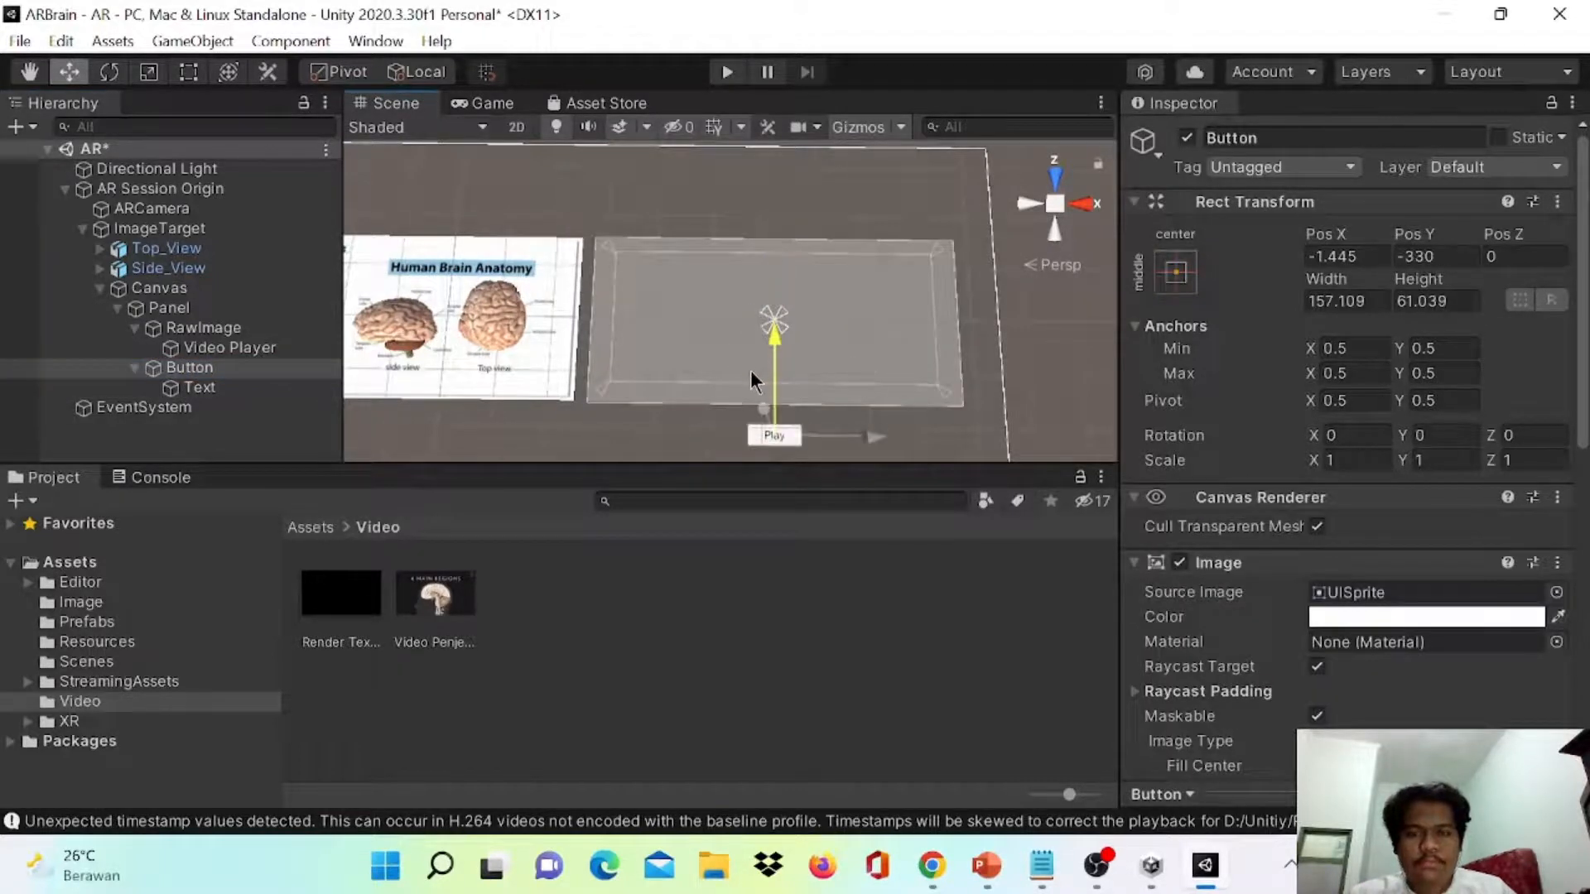
scroll(858, 376, "up", 2)
middle_click_drag(870, 371, 857, 283)
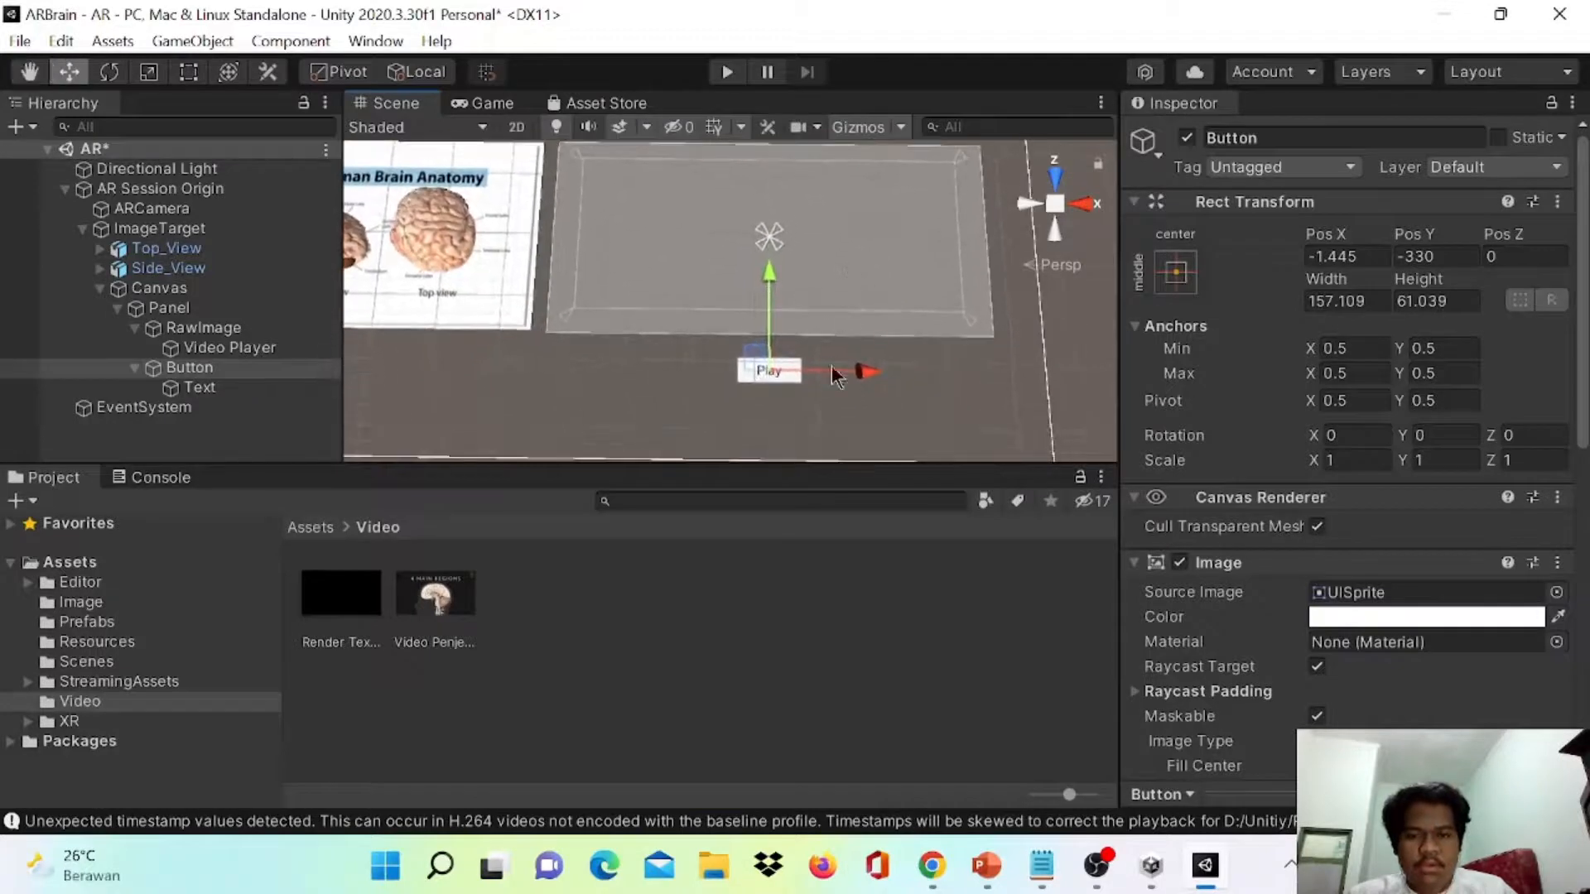
left_click(714, 377)
left_click(774, 371)
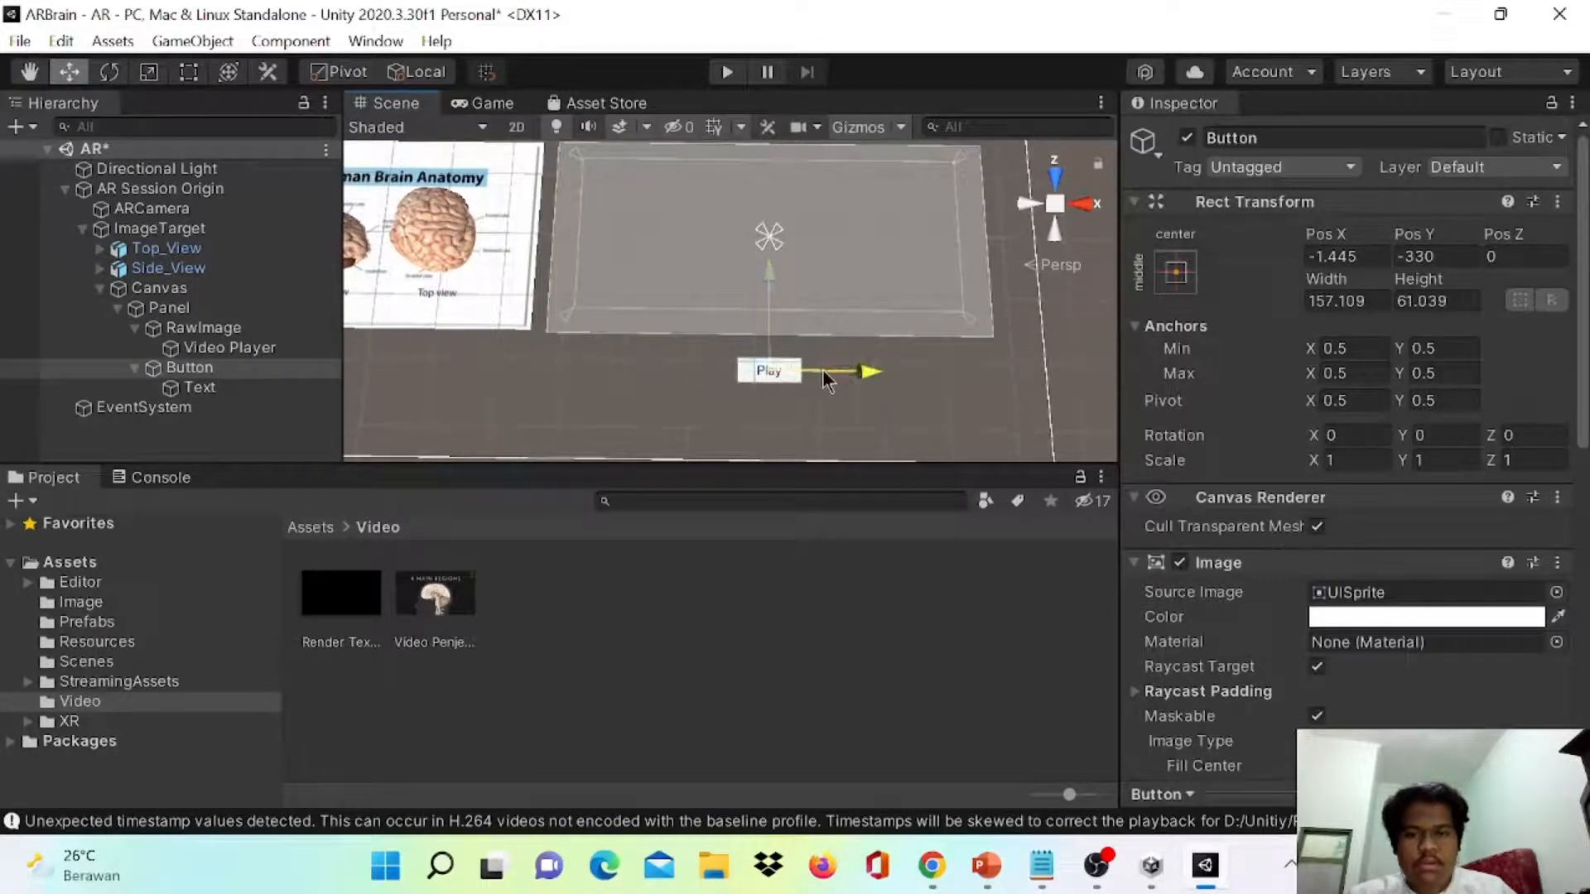
left_click_drag(822, 370, 674, 368)
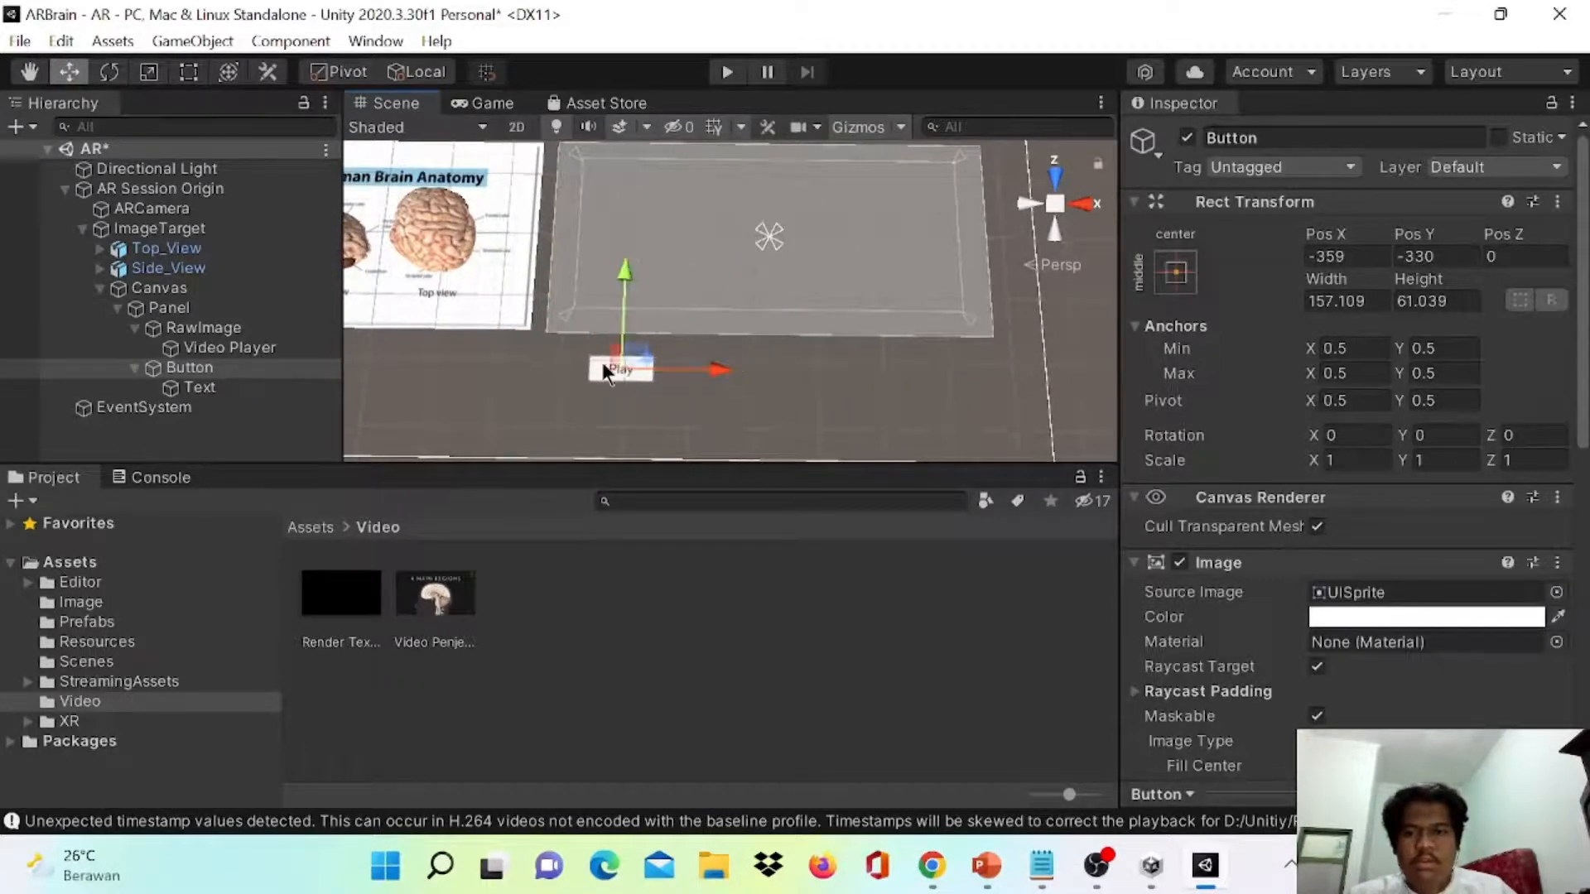
- Enlarge the Play button to about 223 wide by 84 high
left_click(189, 74)
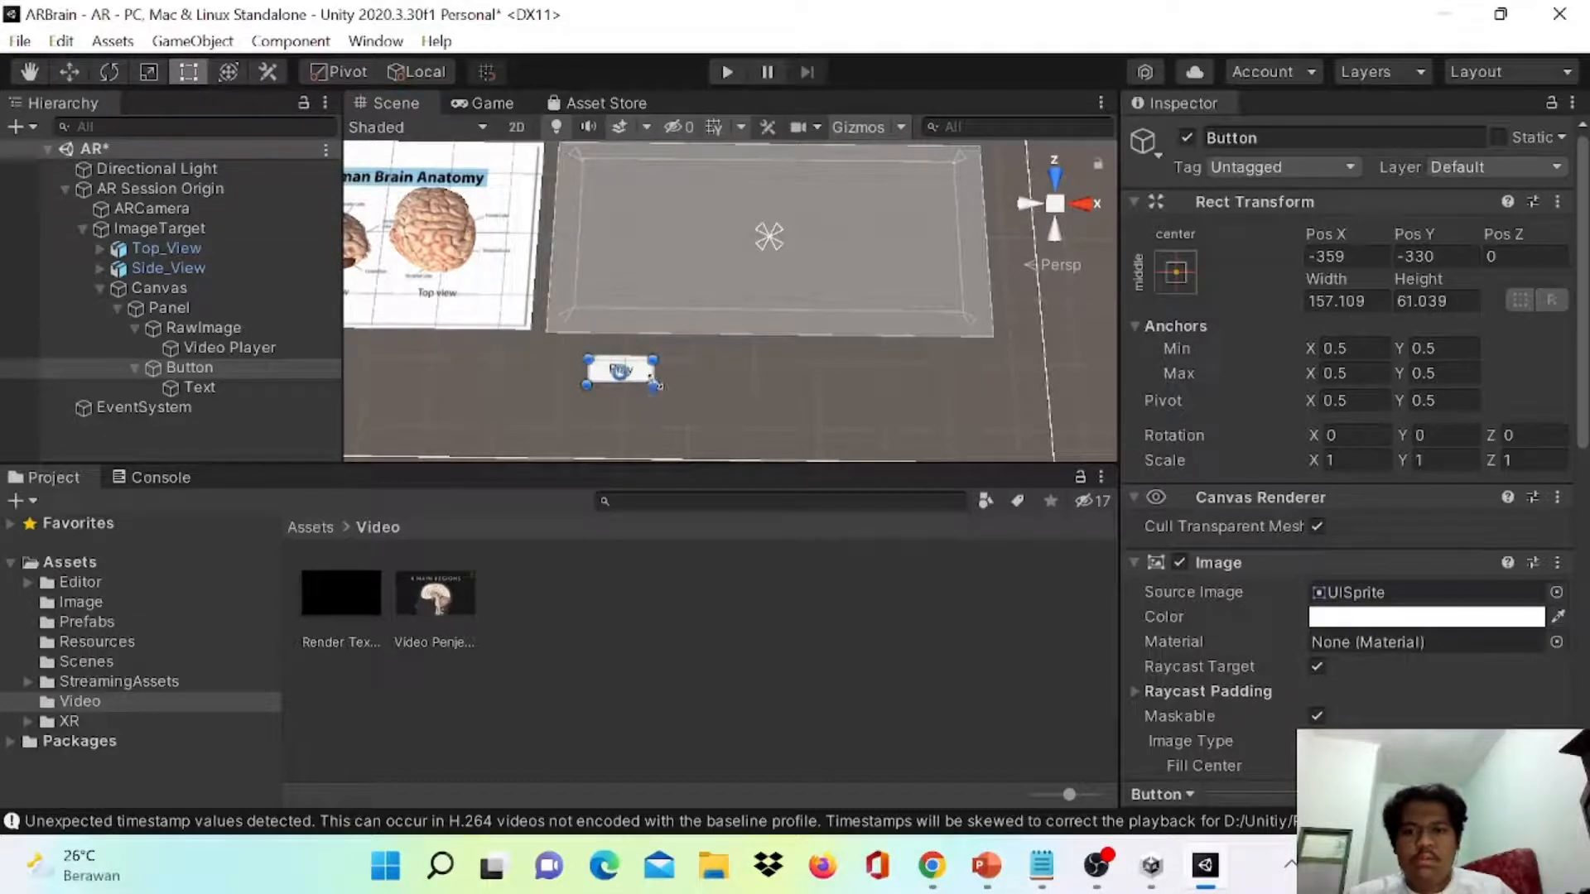
left_click_drag(655, 384, 684, 396)
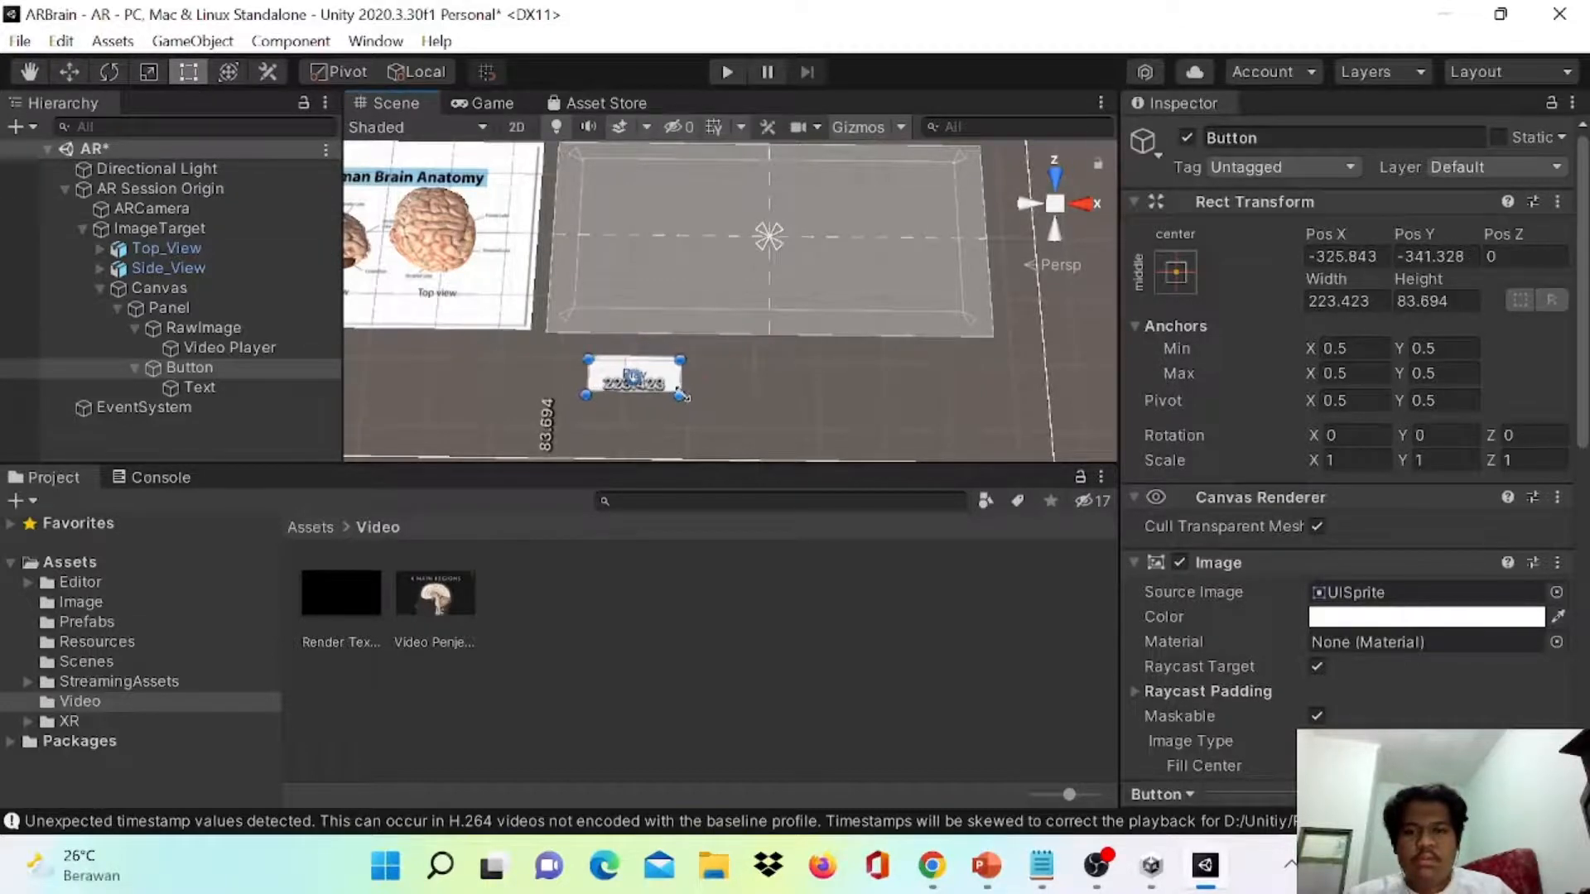
left_click(747, 396)
left_click(640, 379)
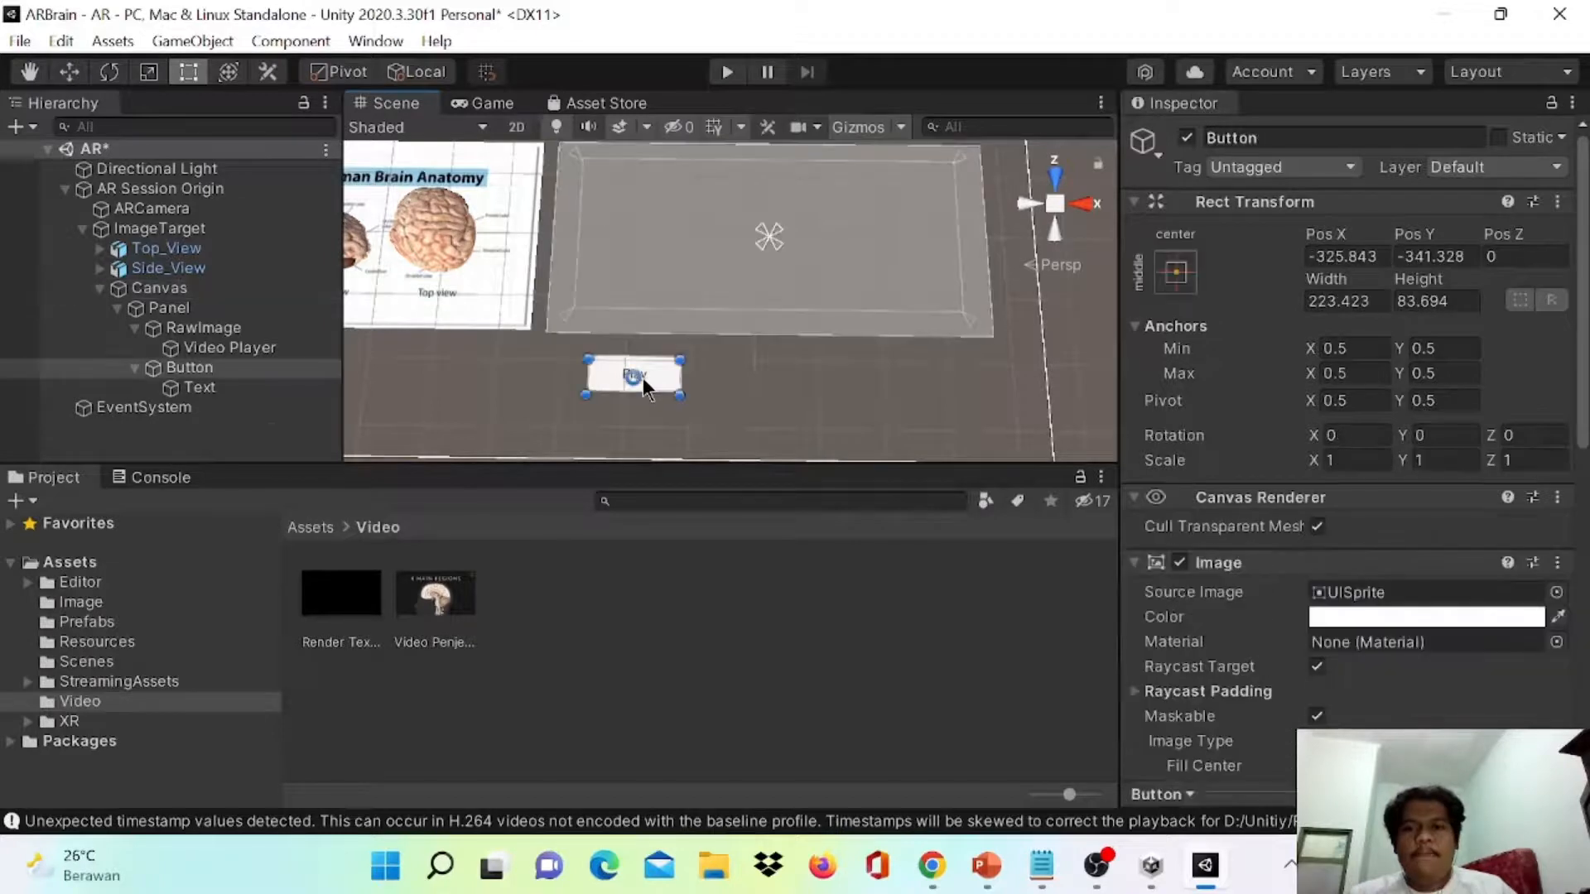
left_click(655, 387)
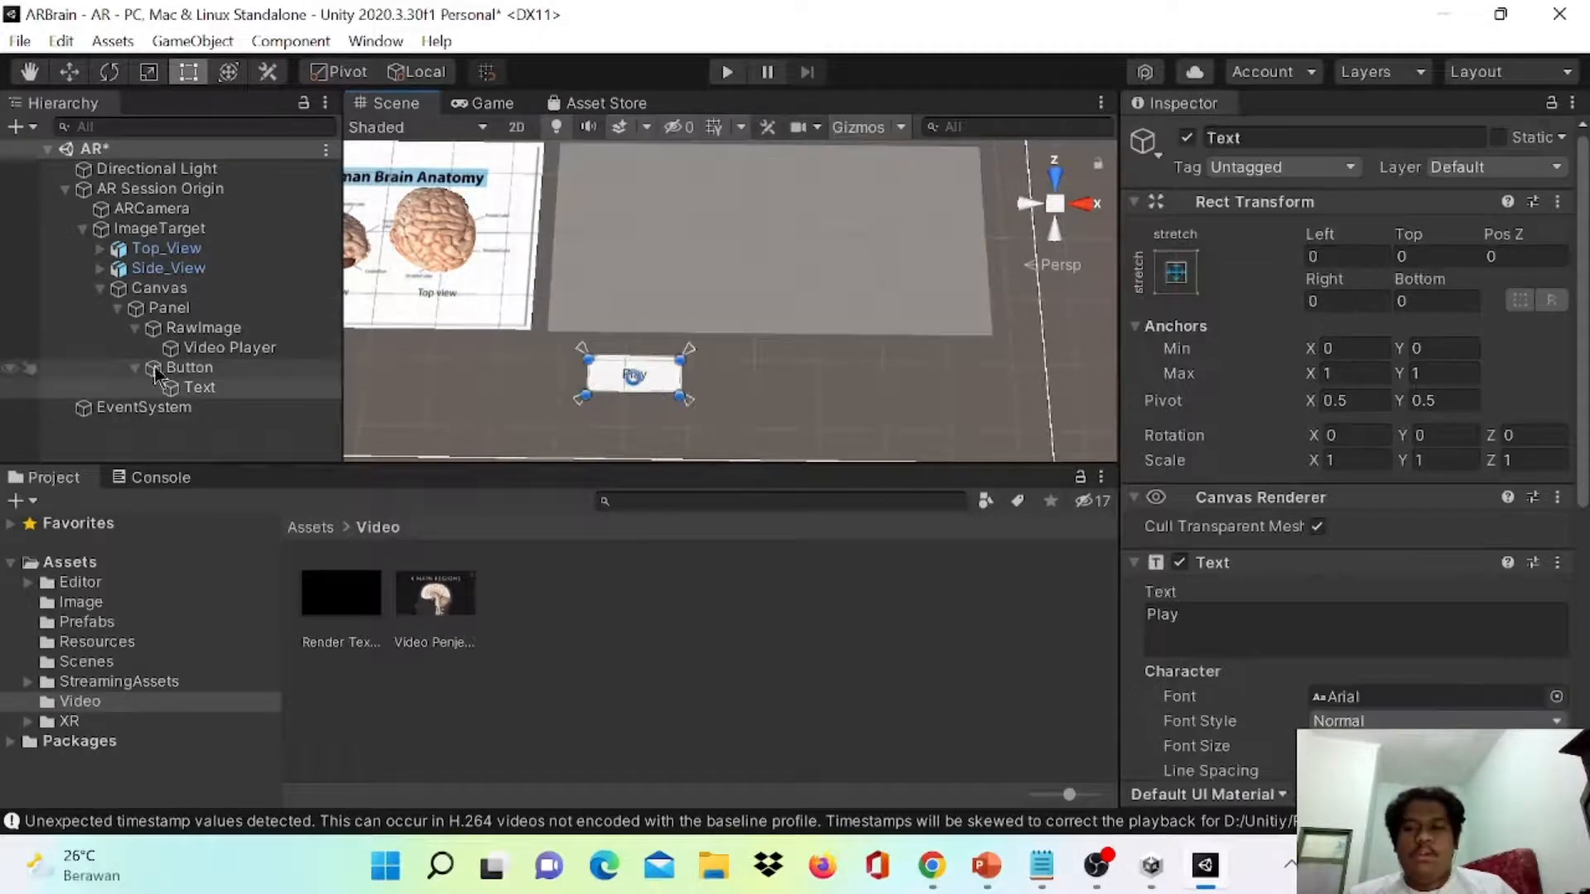
- Duplicate the Play button object twice within the Panel
left_click(174, 371)
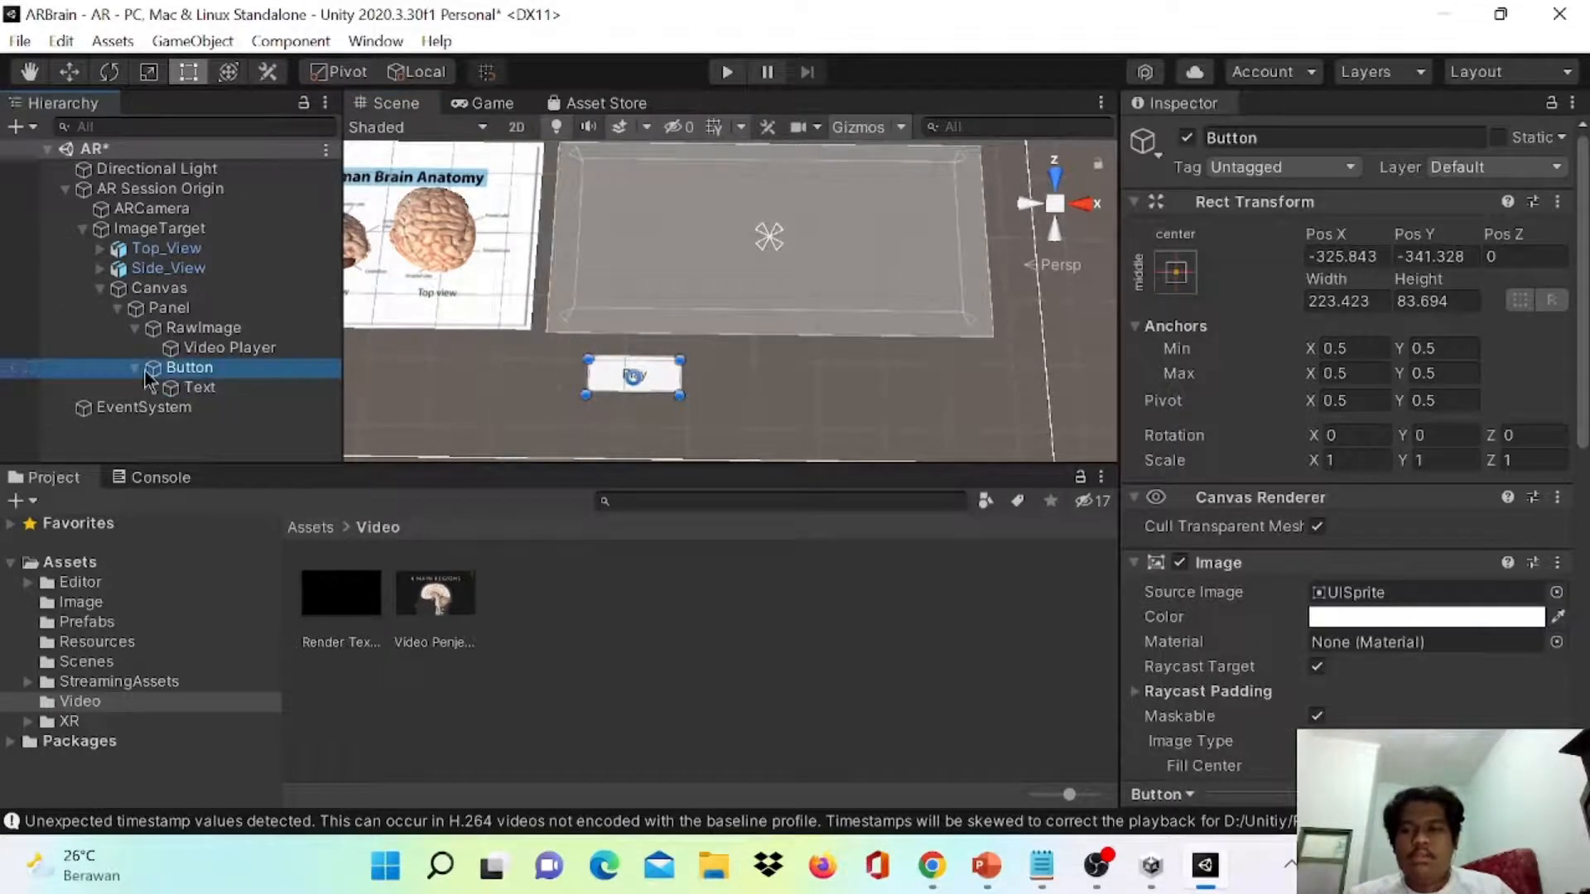
key("Left")
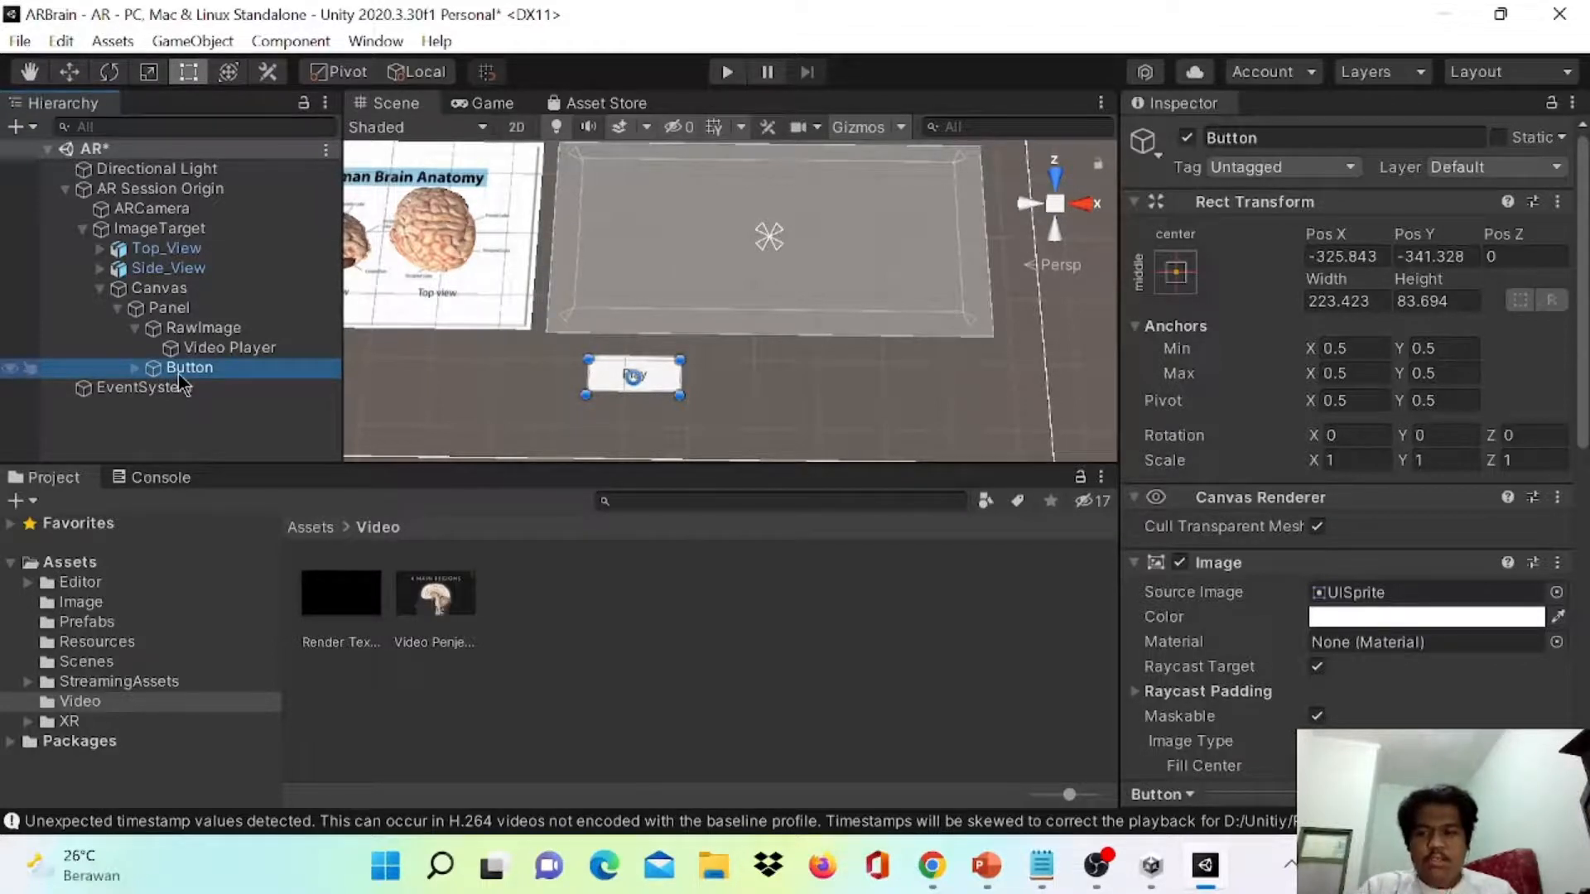
key("ctrl+d")
key("ctrl+d")
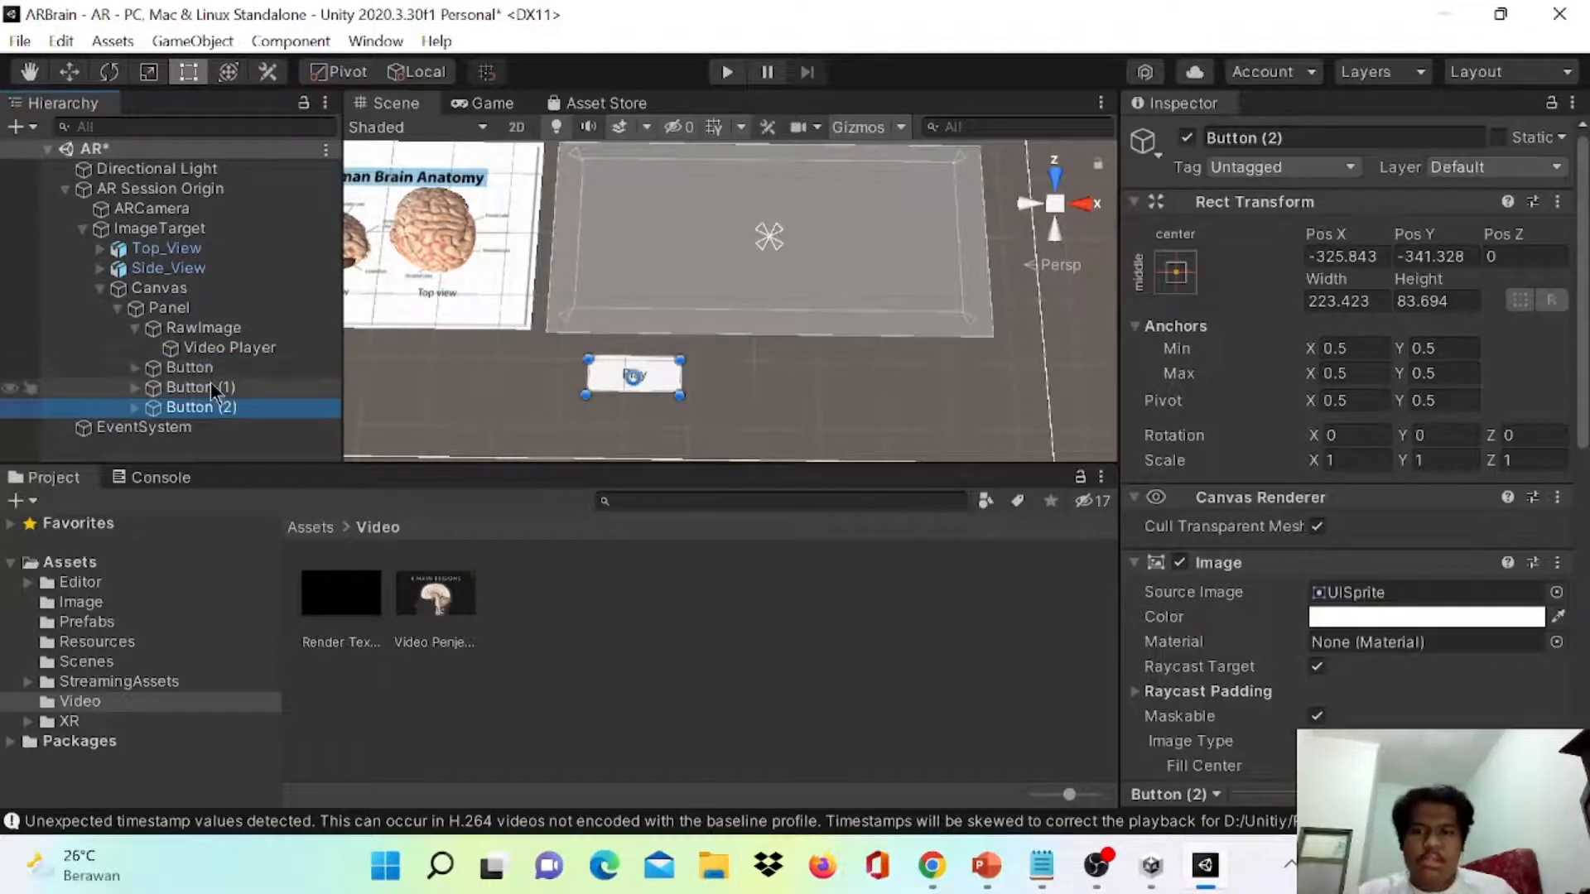
- Move the first duplicate, Button (1), along X to about -16 and change its label text to Pause
left_click(211, 385)
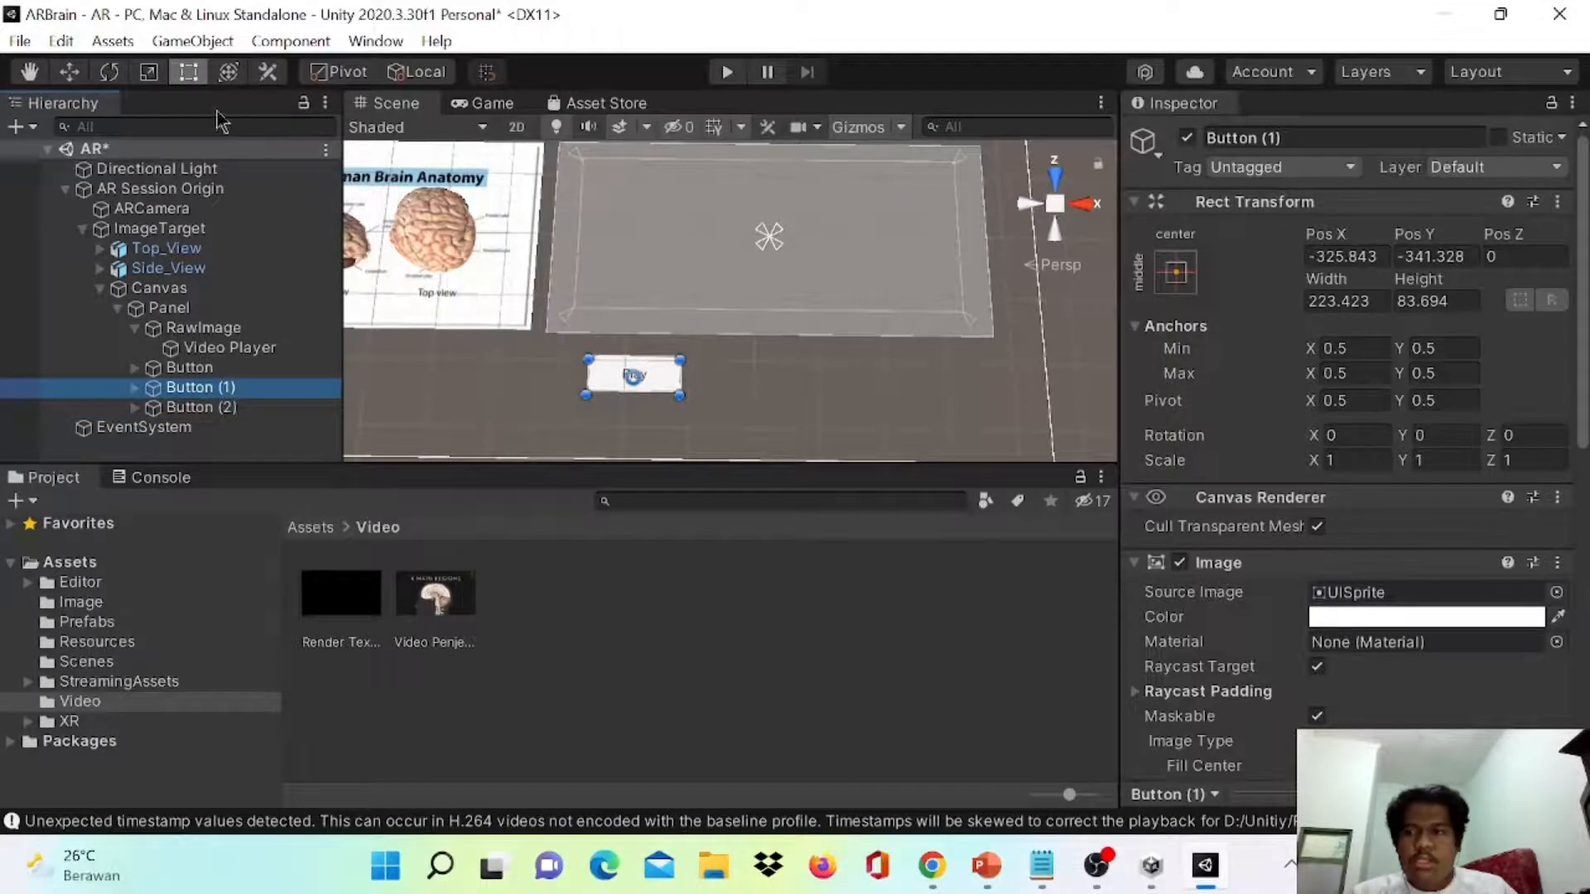
left_click(72, 72)
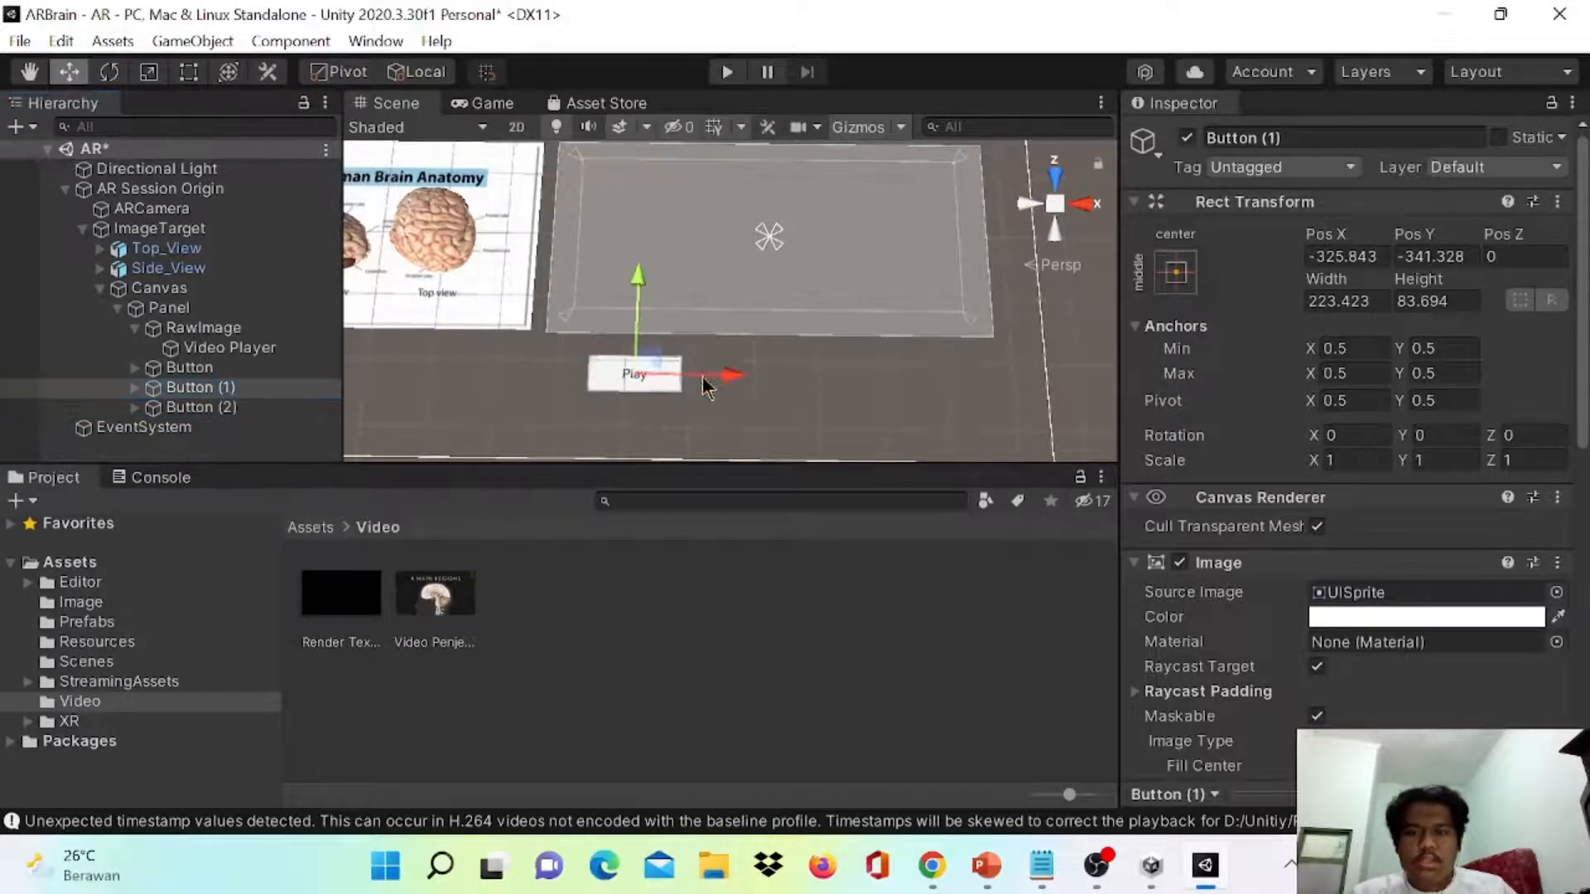
left_click_drag(703, 380, 836, 400)
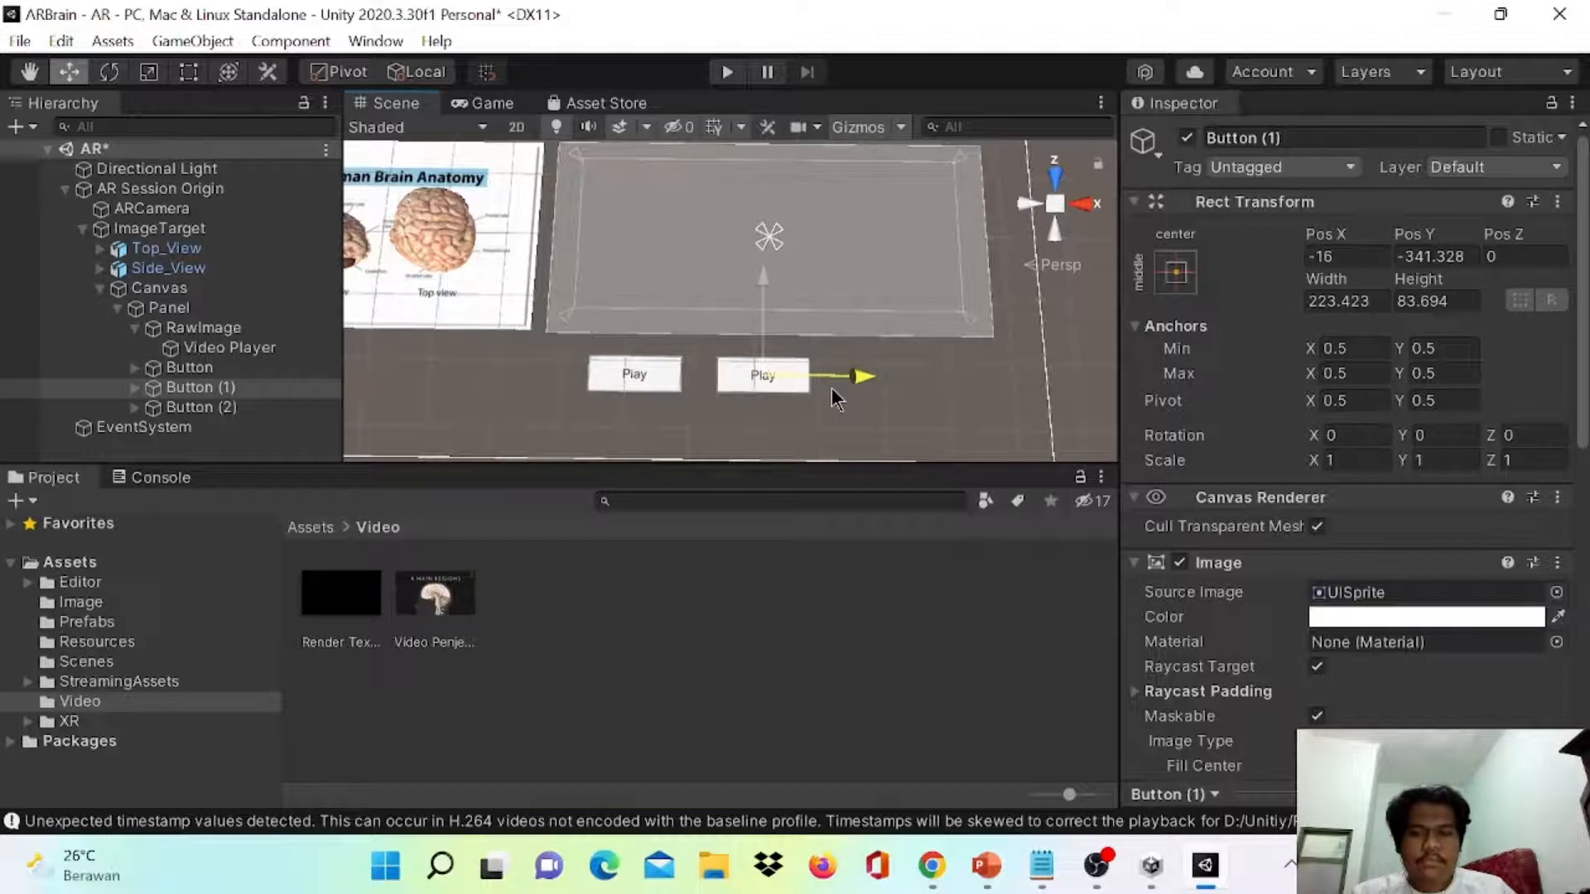
left_click(135, 387)
left_click(199, 407)
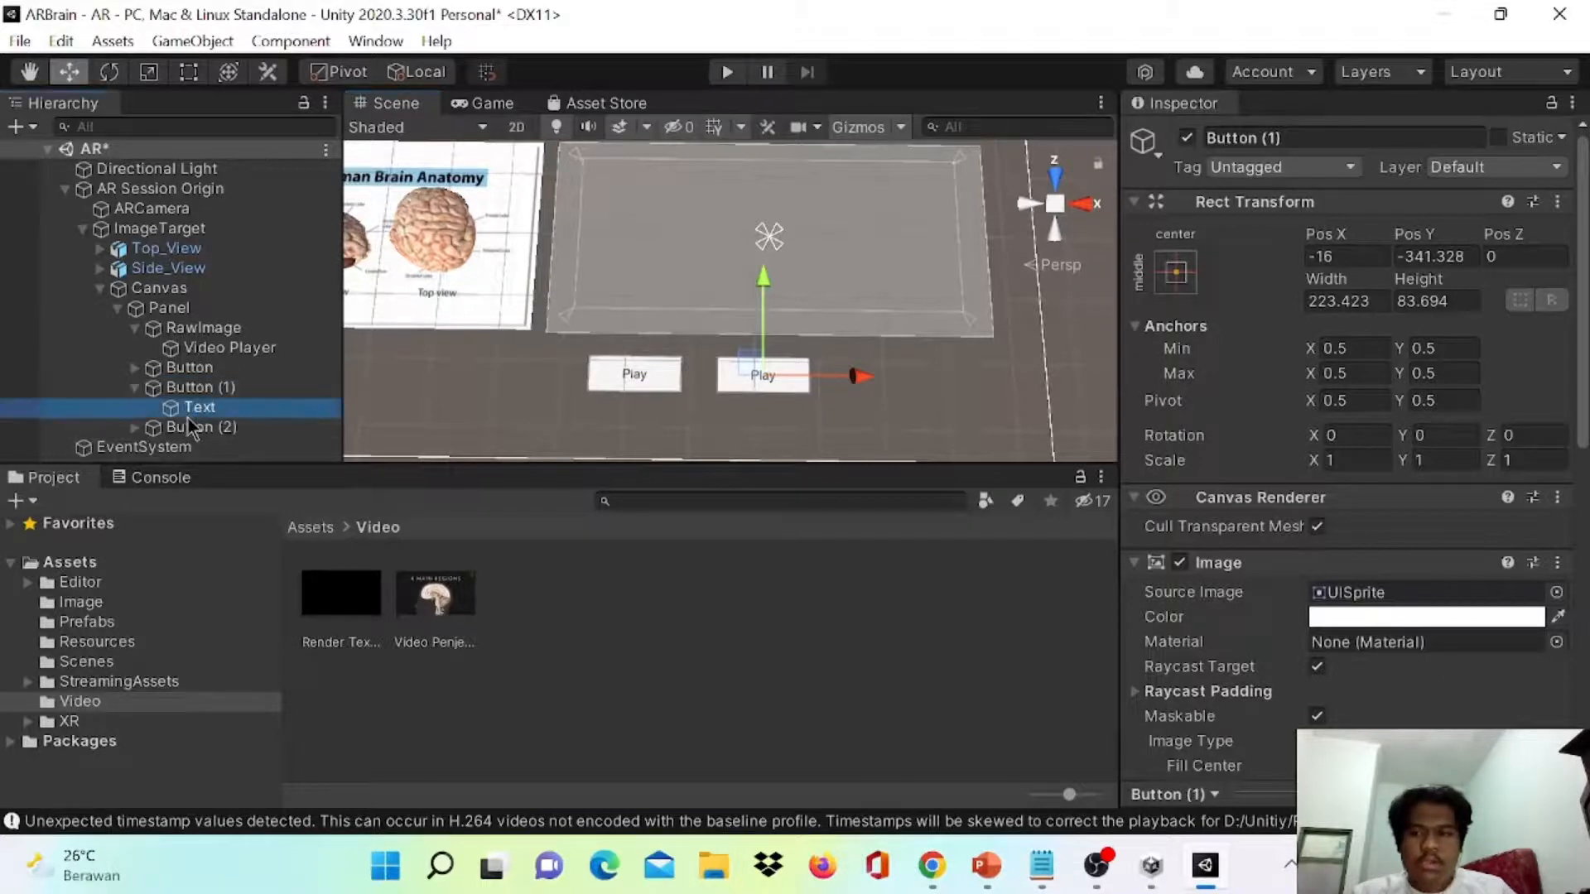
left_click(1201, 629)
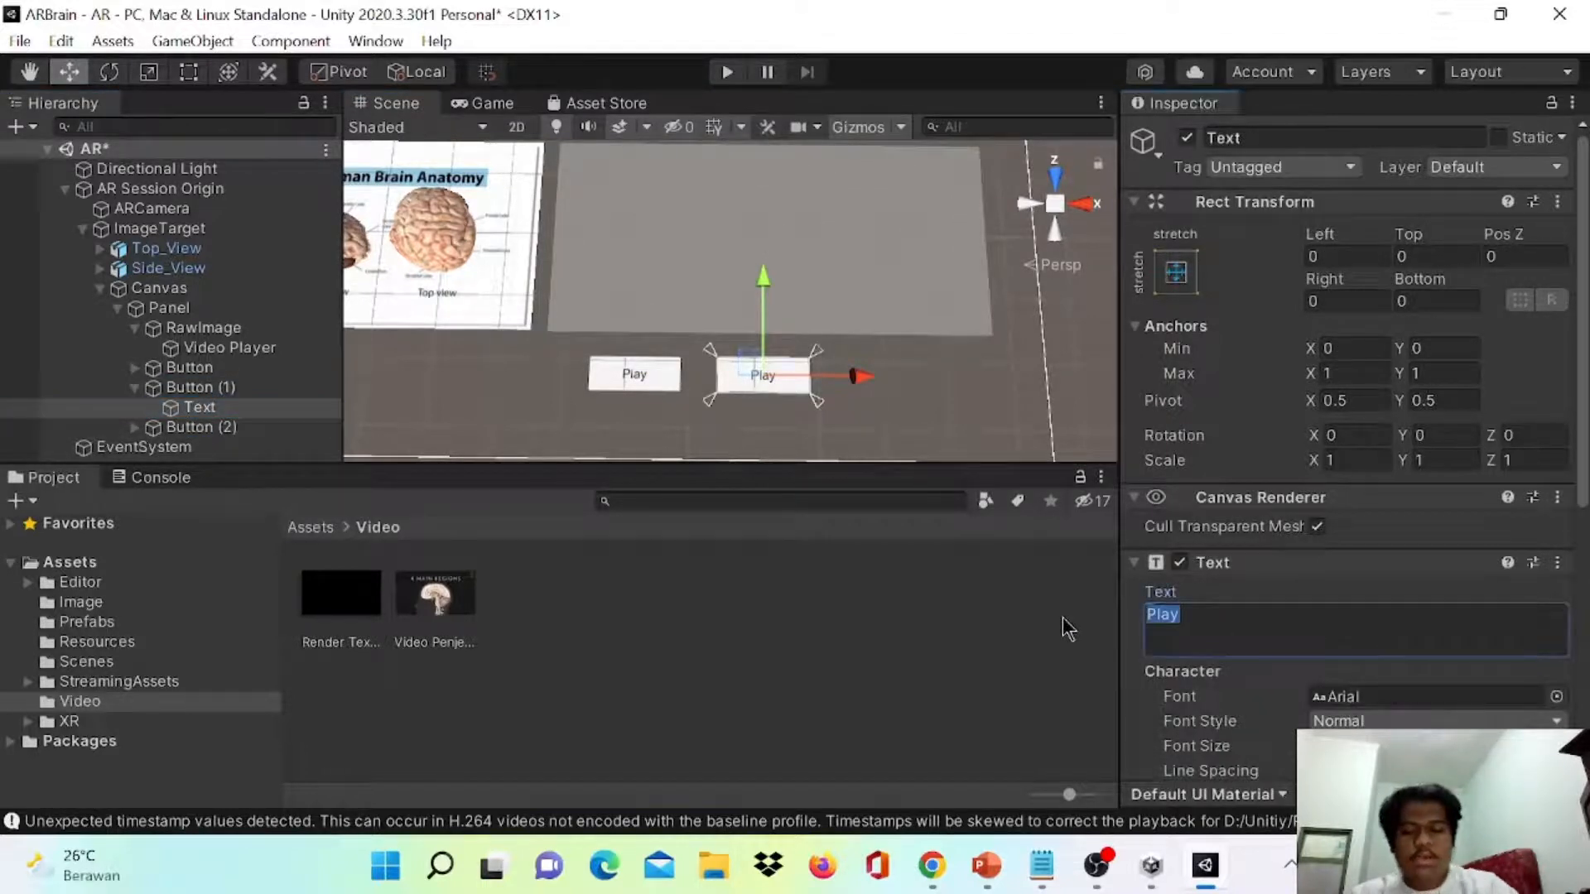
type("Pause")
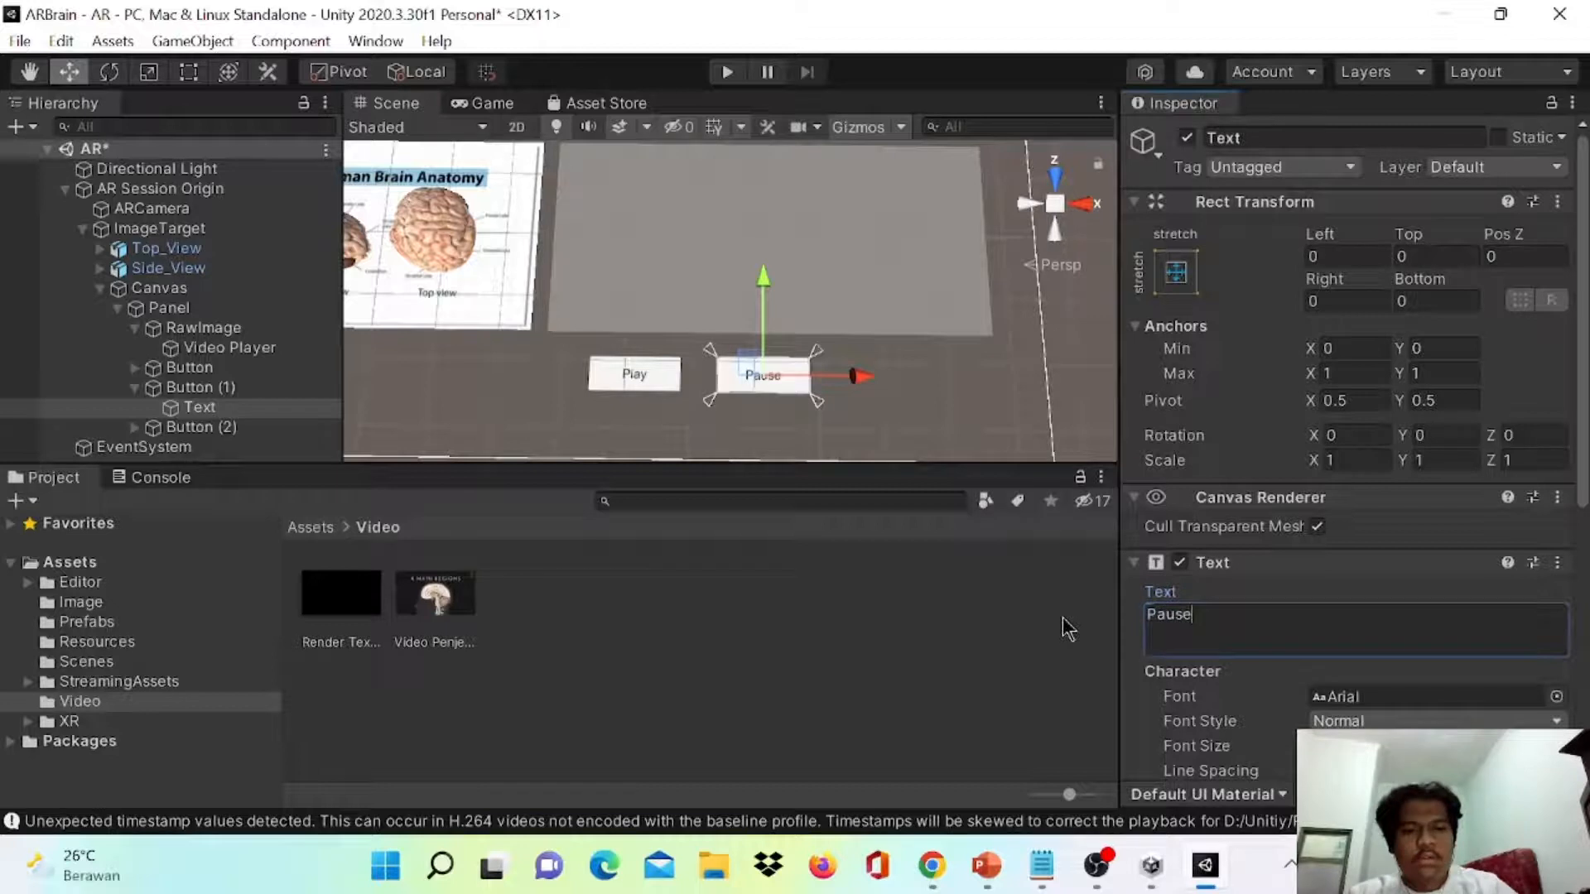
- Move the second duplicate, Button (2), along X to about 293 and change its label text to Stop
left_click(251, 427)
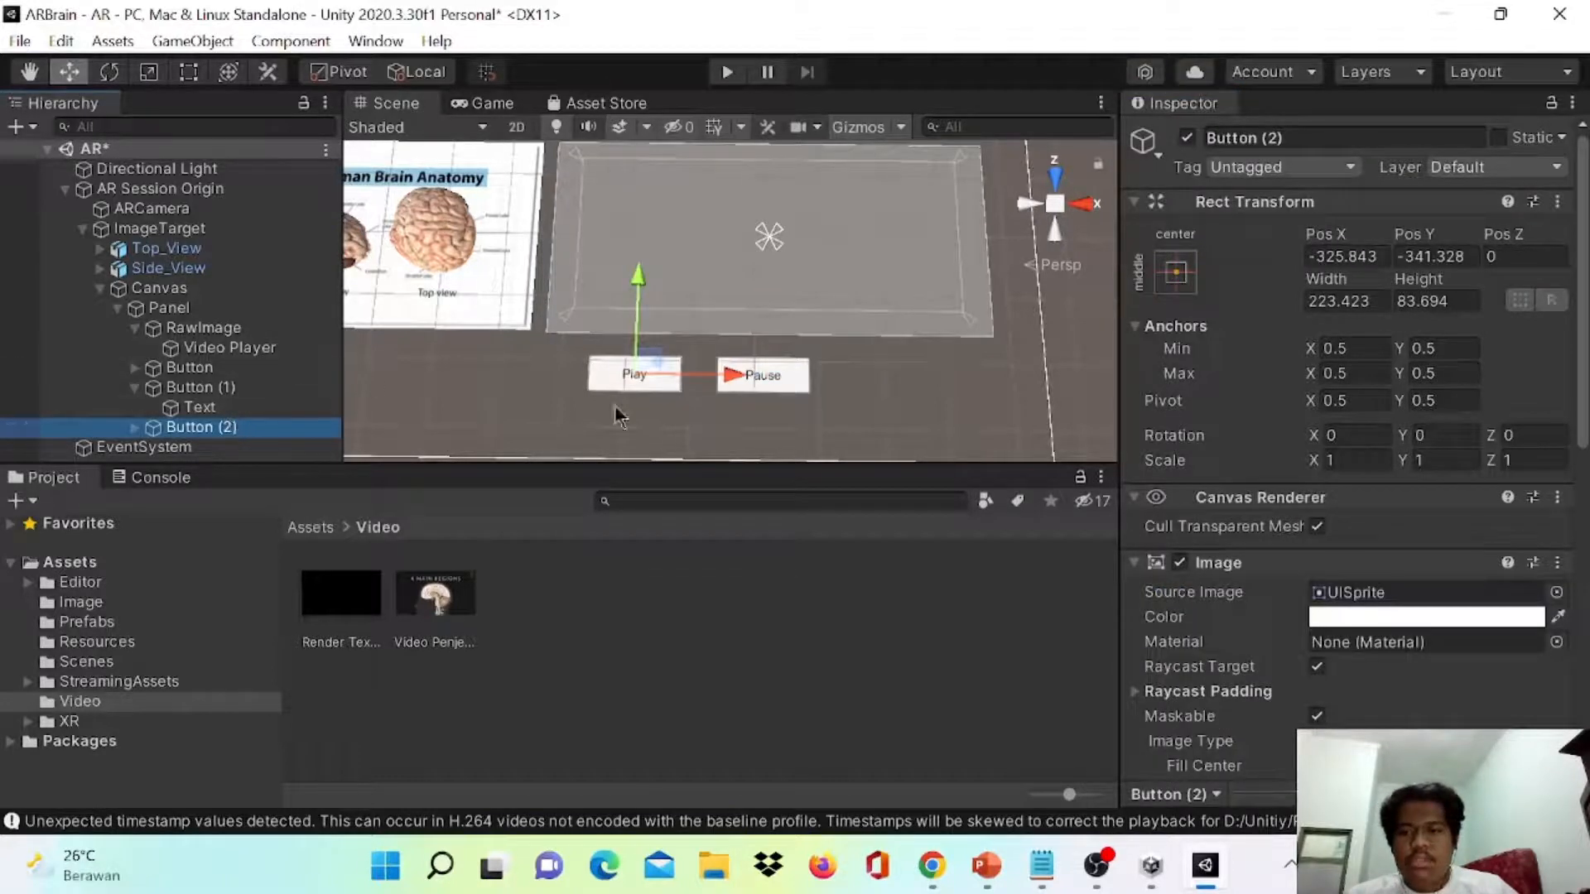
left_click_drag(707, 376, 969, 386)
left_click(135, 427)
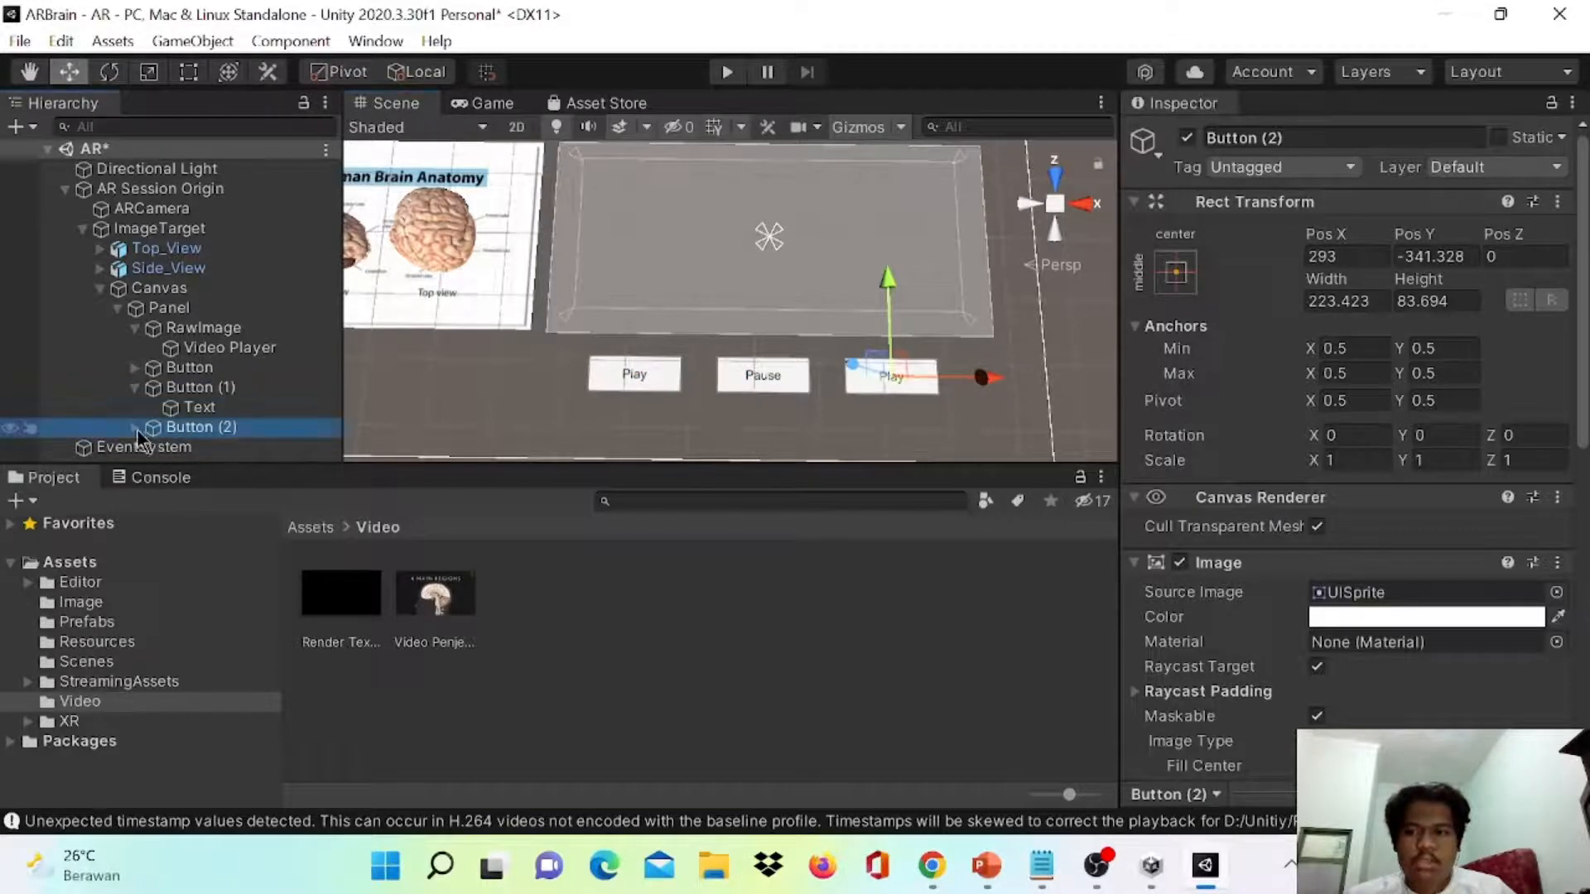
left_click(222, 449)
left_click(1260, 621)
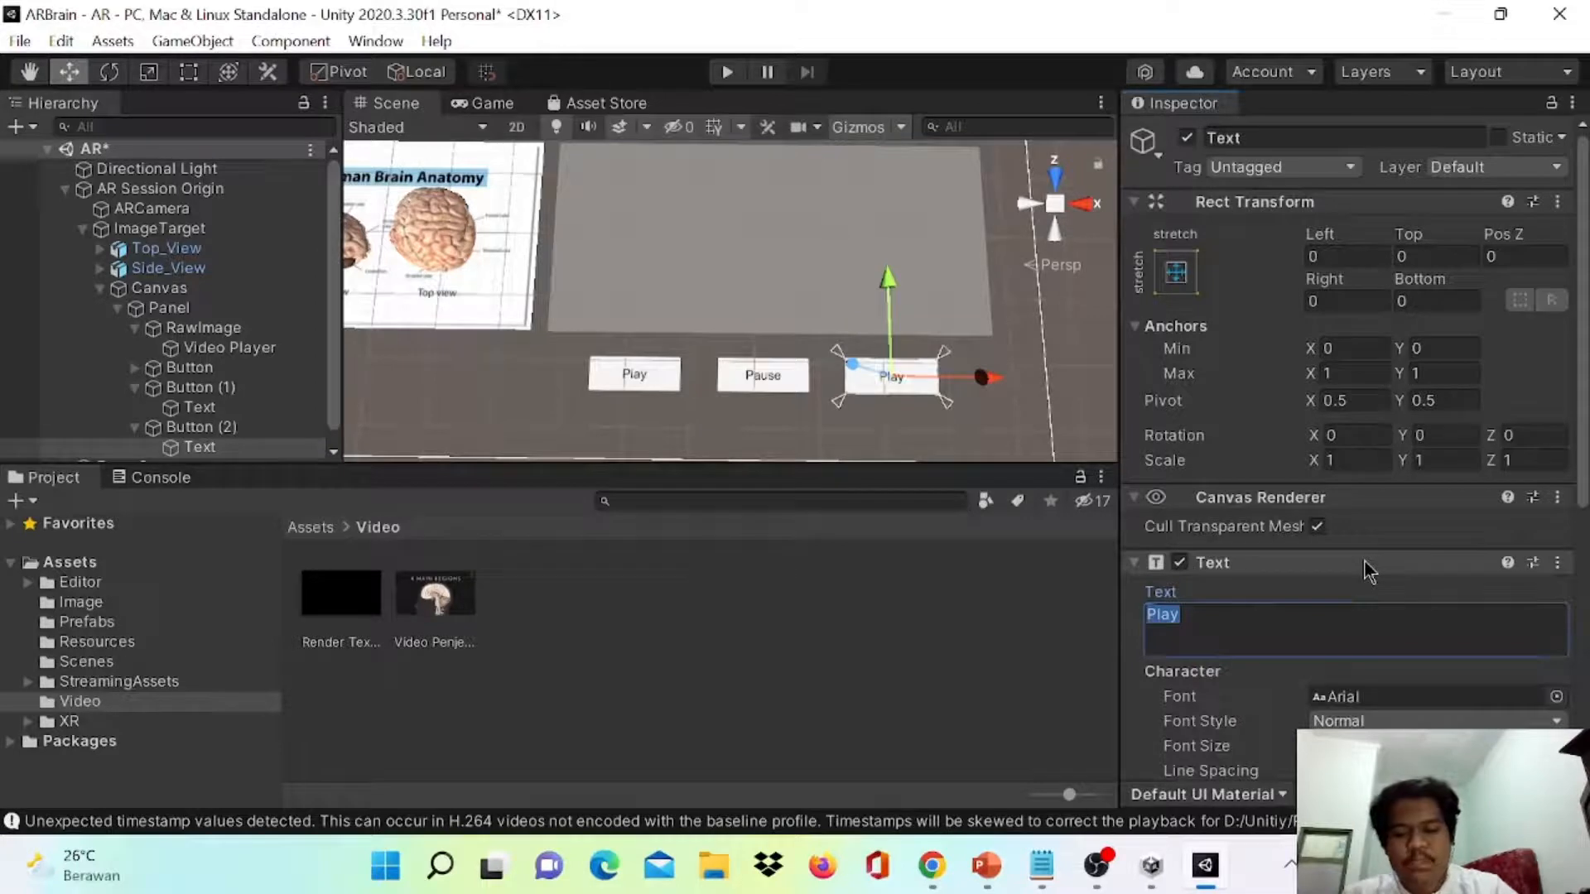
key("BackSpace")
type("Stop")
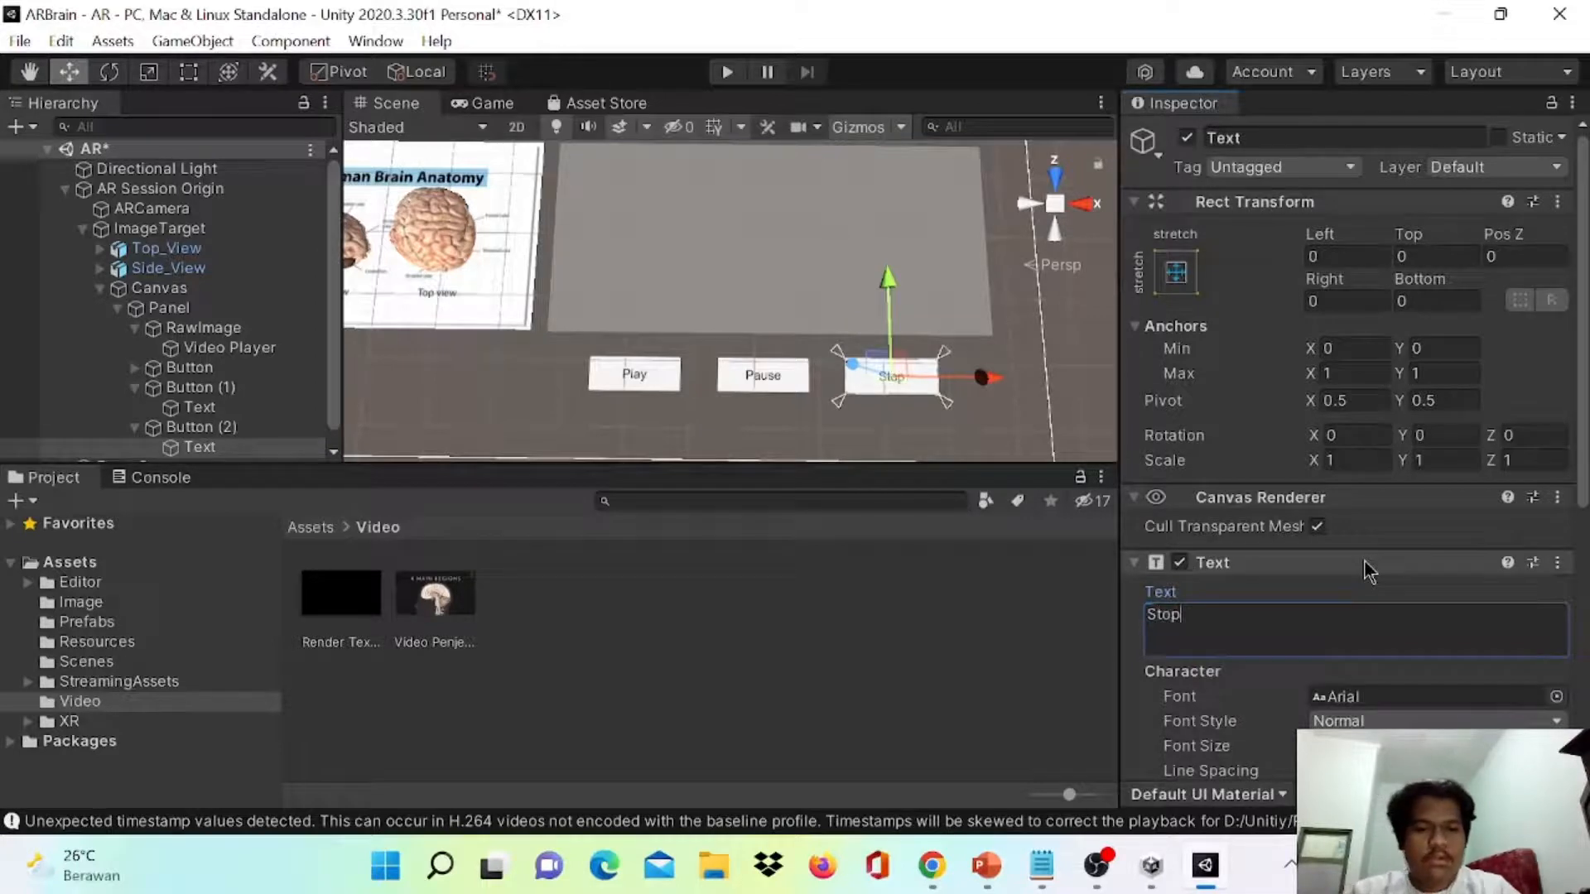
left_click(1036, 370)
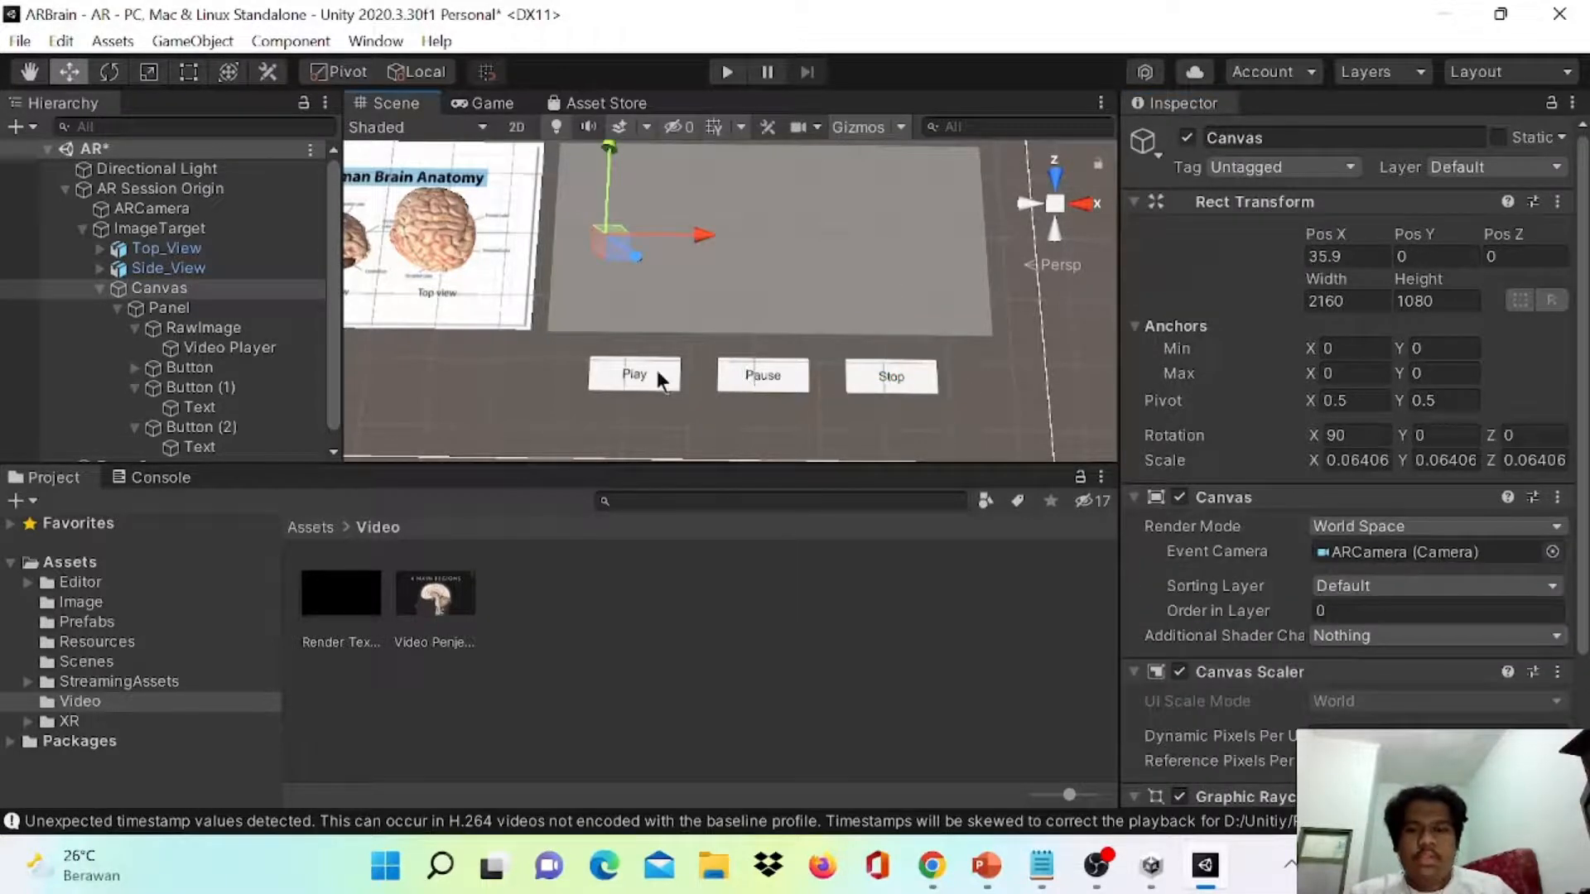
- Rename the original Button object in the hierarchy to Play
right_click(217, 367)
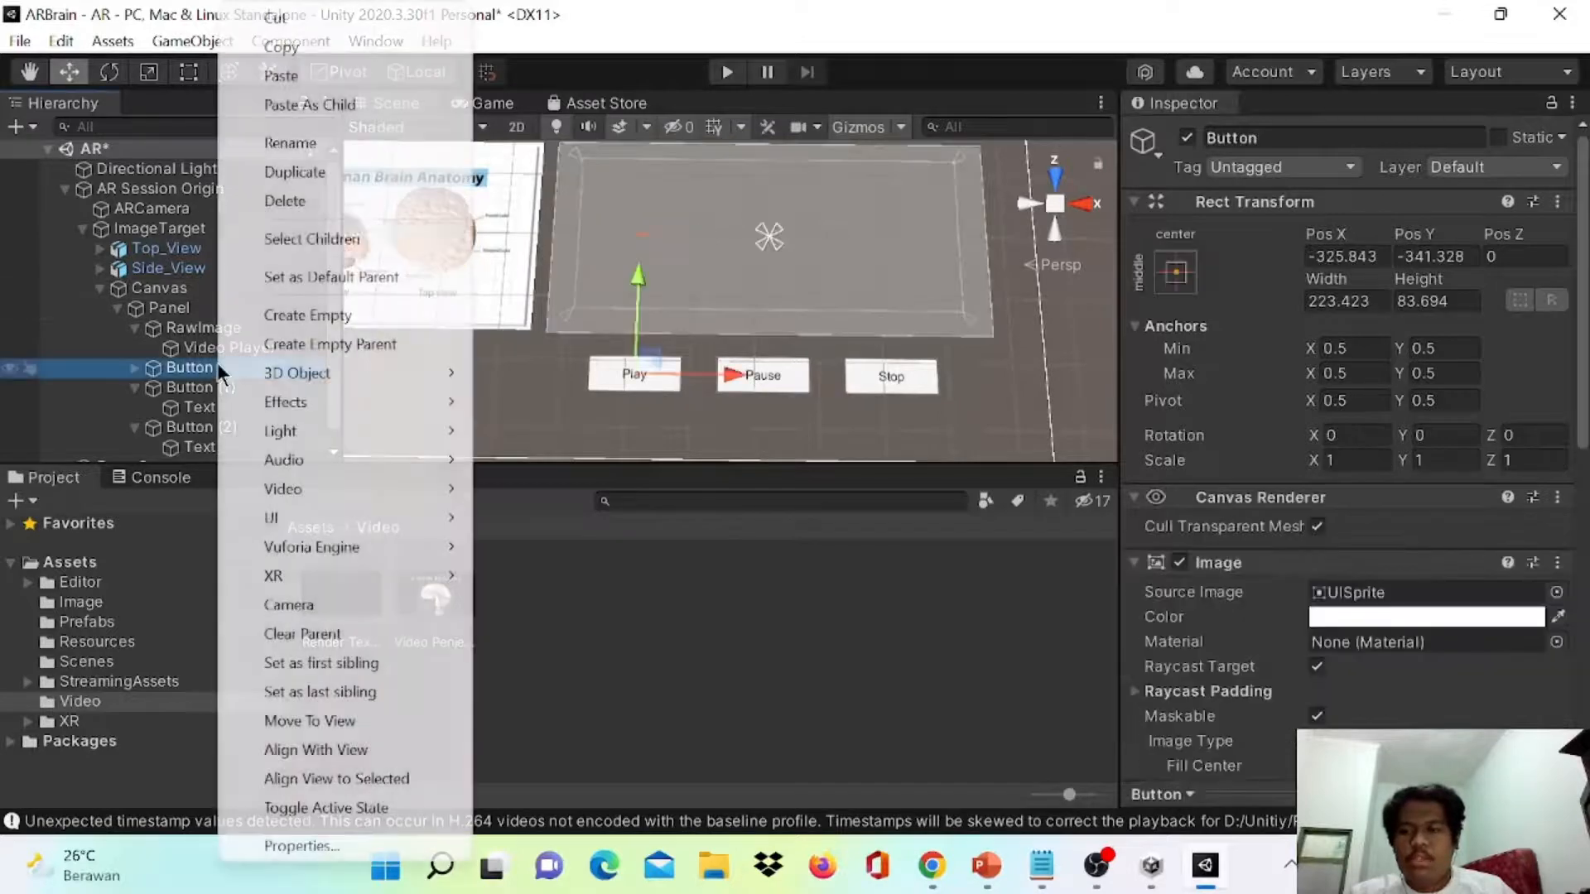
left_click(338, 144)
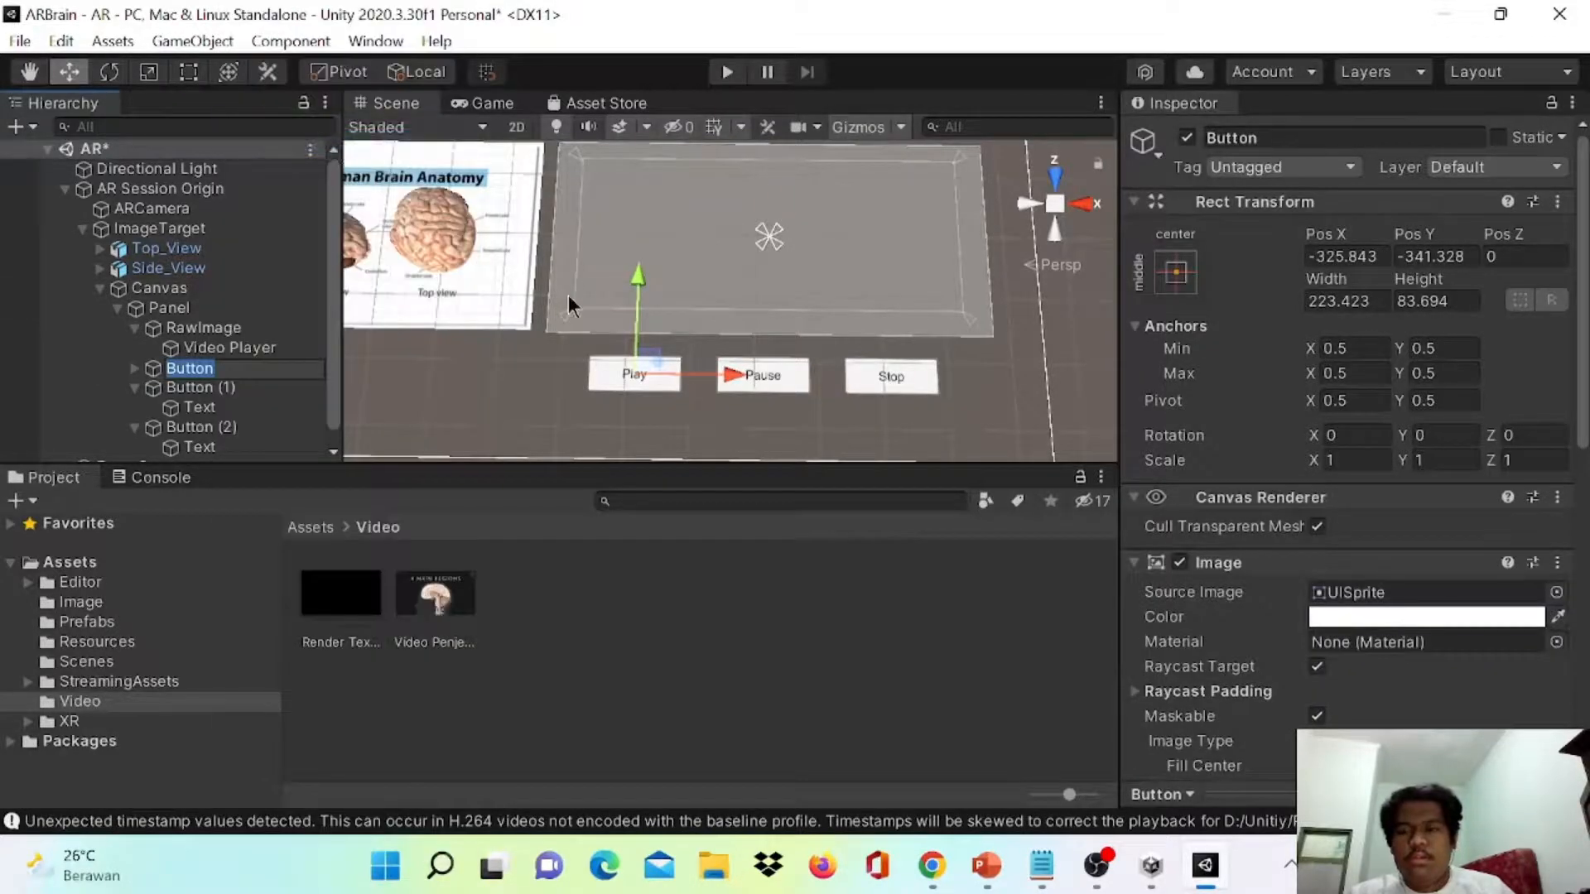
type("Play")
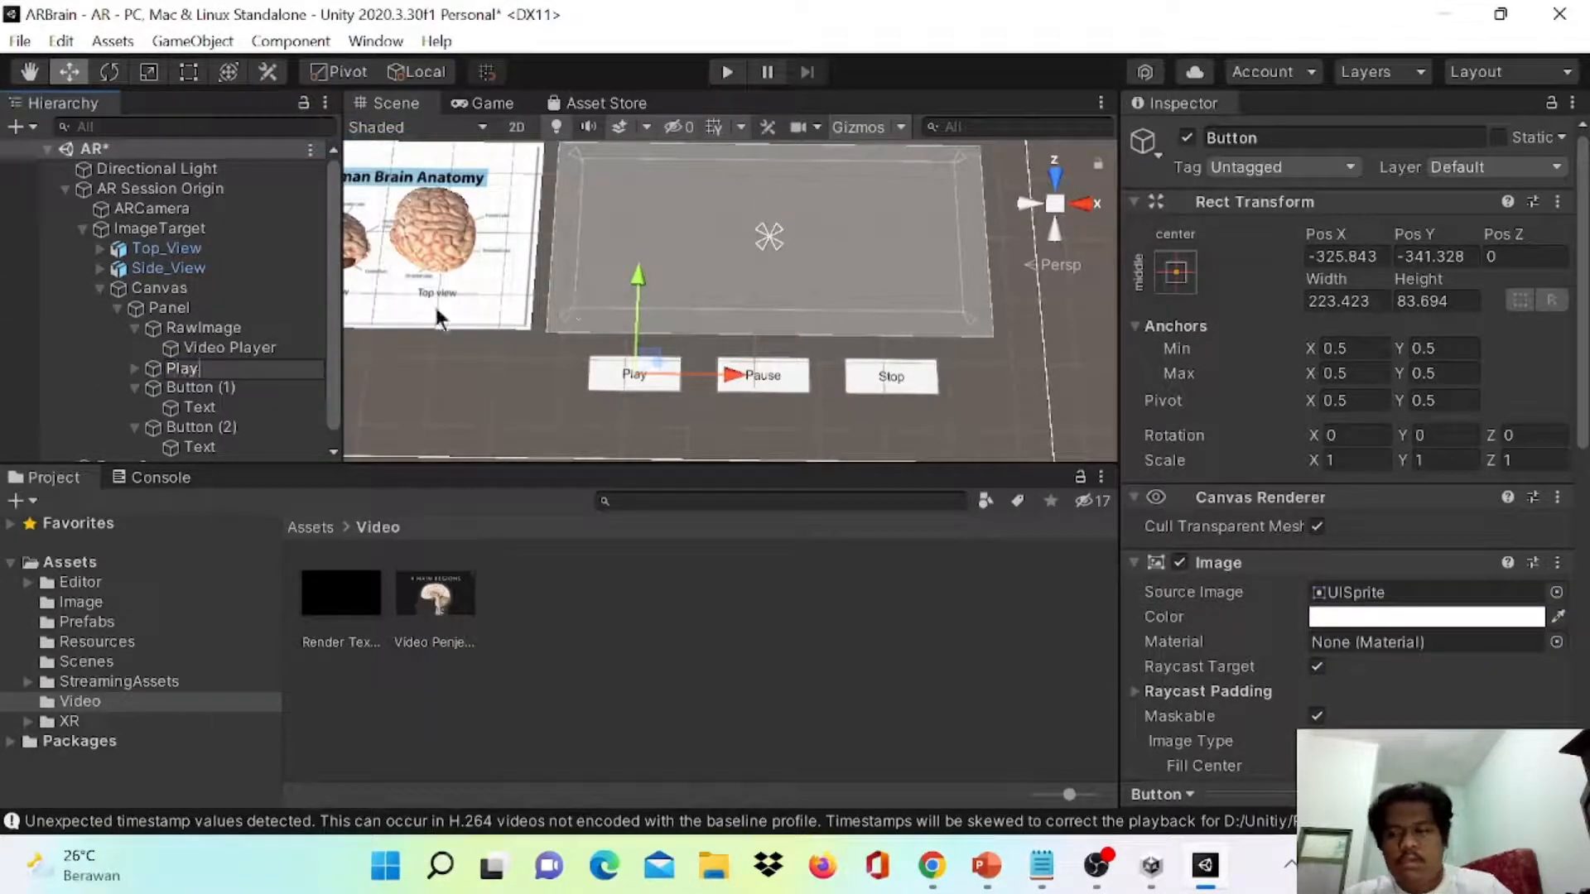
key("Return")
- Rename the Button (1) object in the hierarchy to Pause
left_click(191, 387)
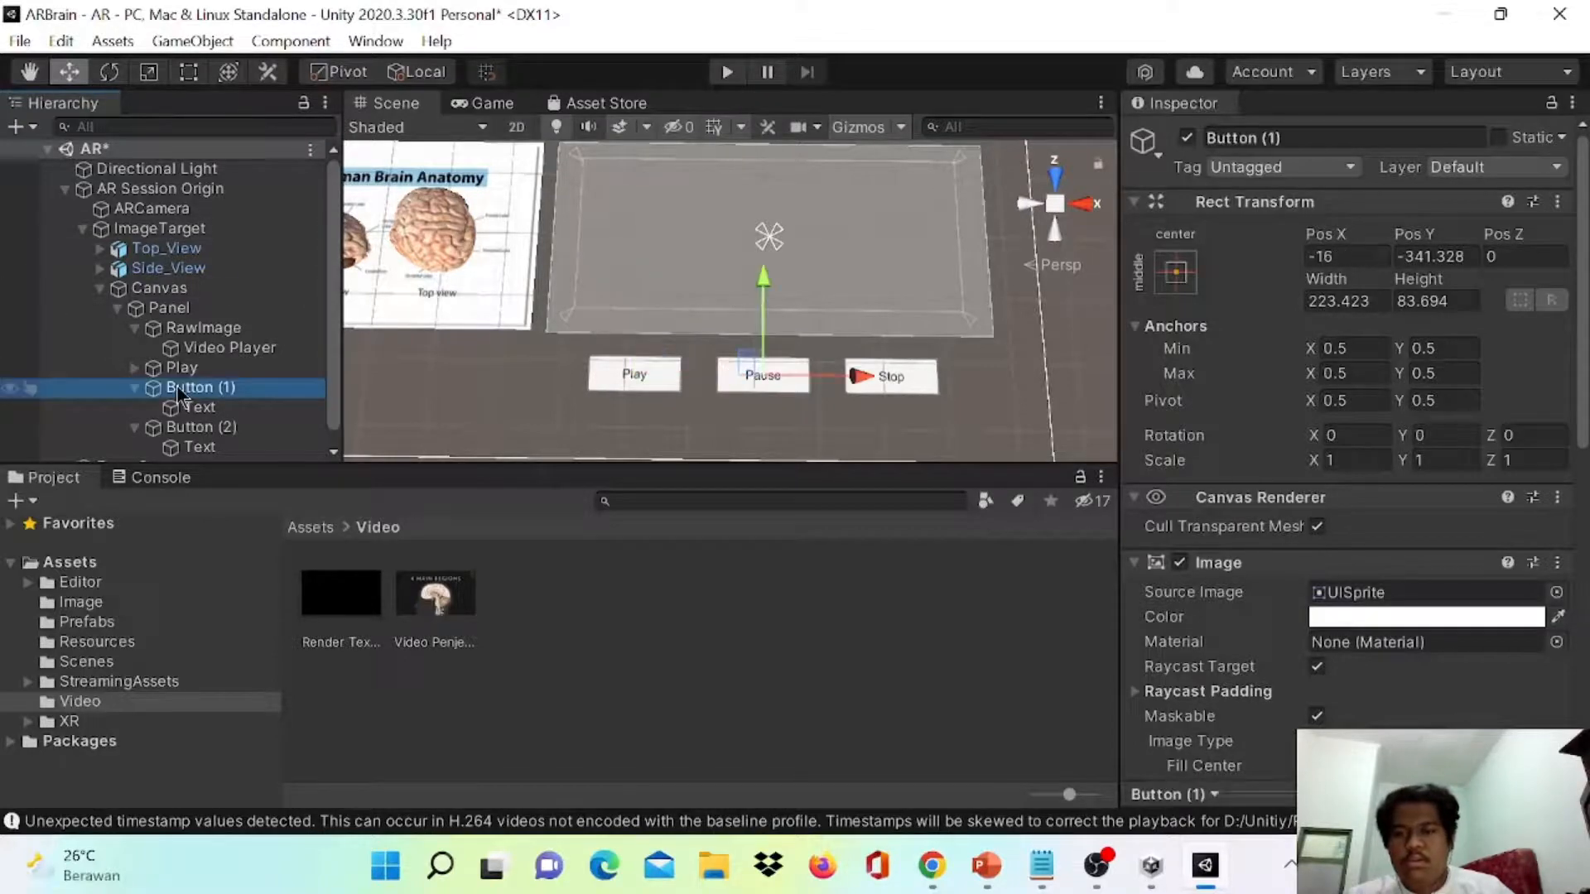
right_click(177, 388)
left_click(265, 149)
type("Pause")
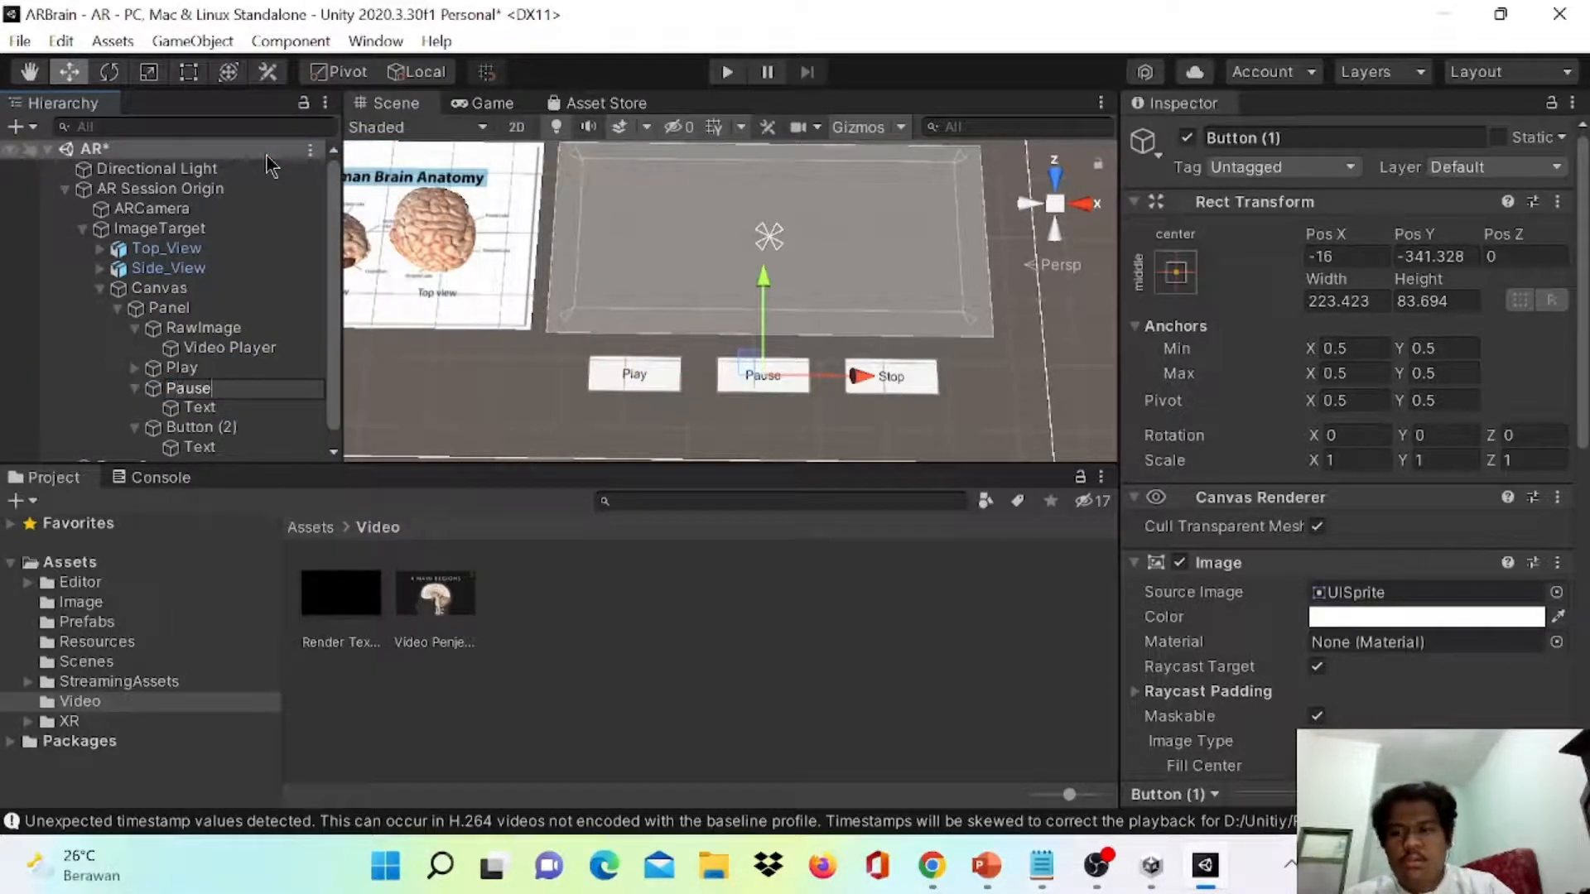
left_click(238, 413)
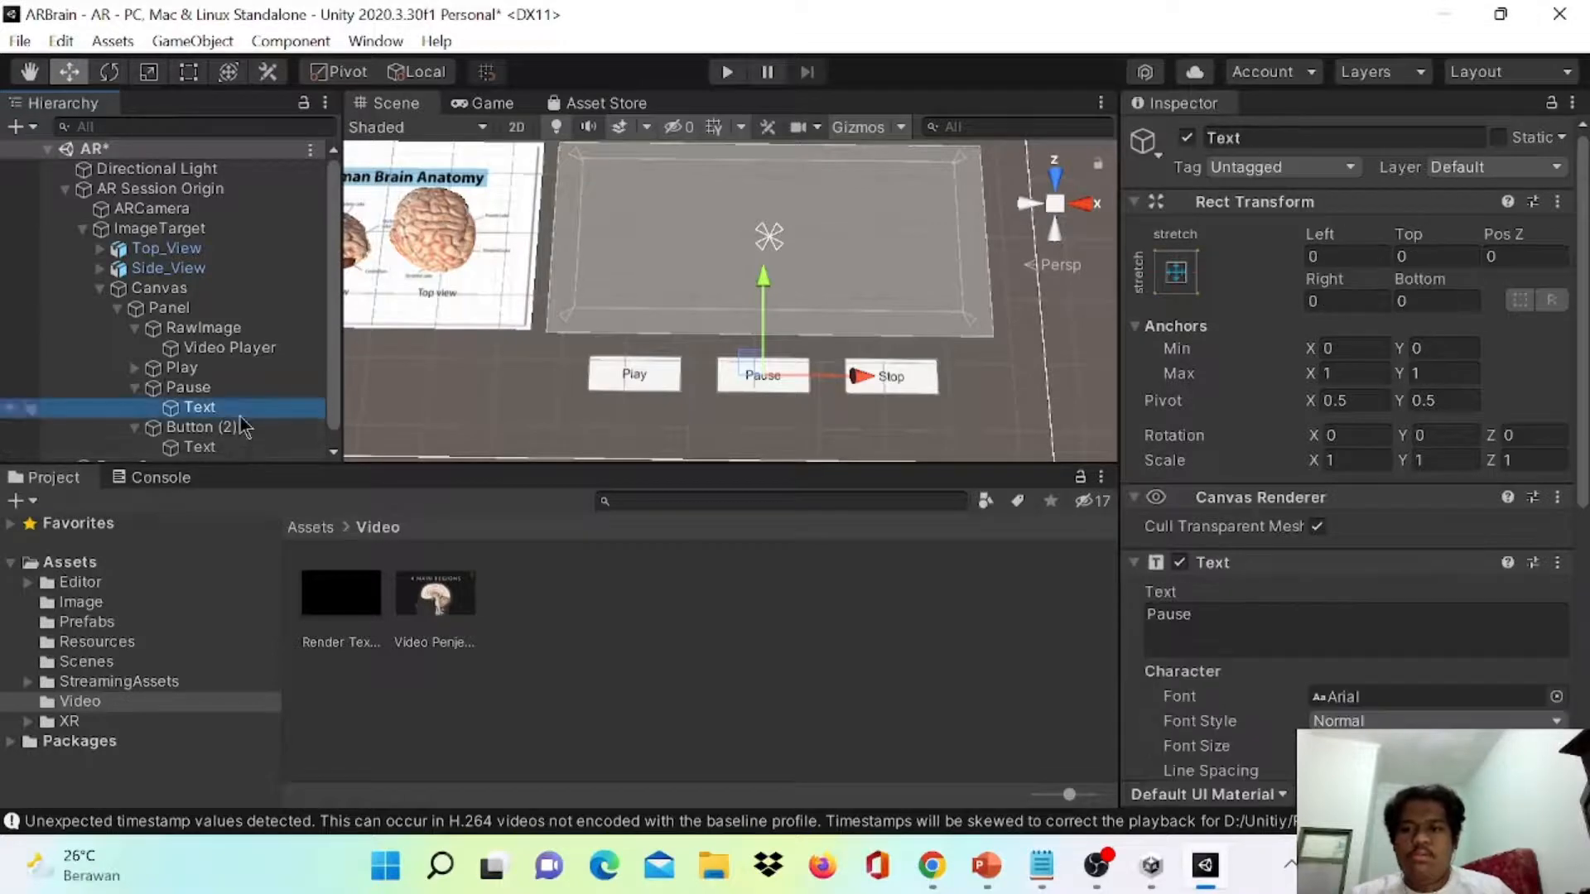
- Rename the Button (2) object to Stop and collapse its children in the hierarchy
right_click(238, 426)
left_click(365, 154)
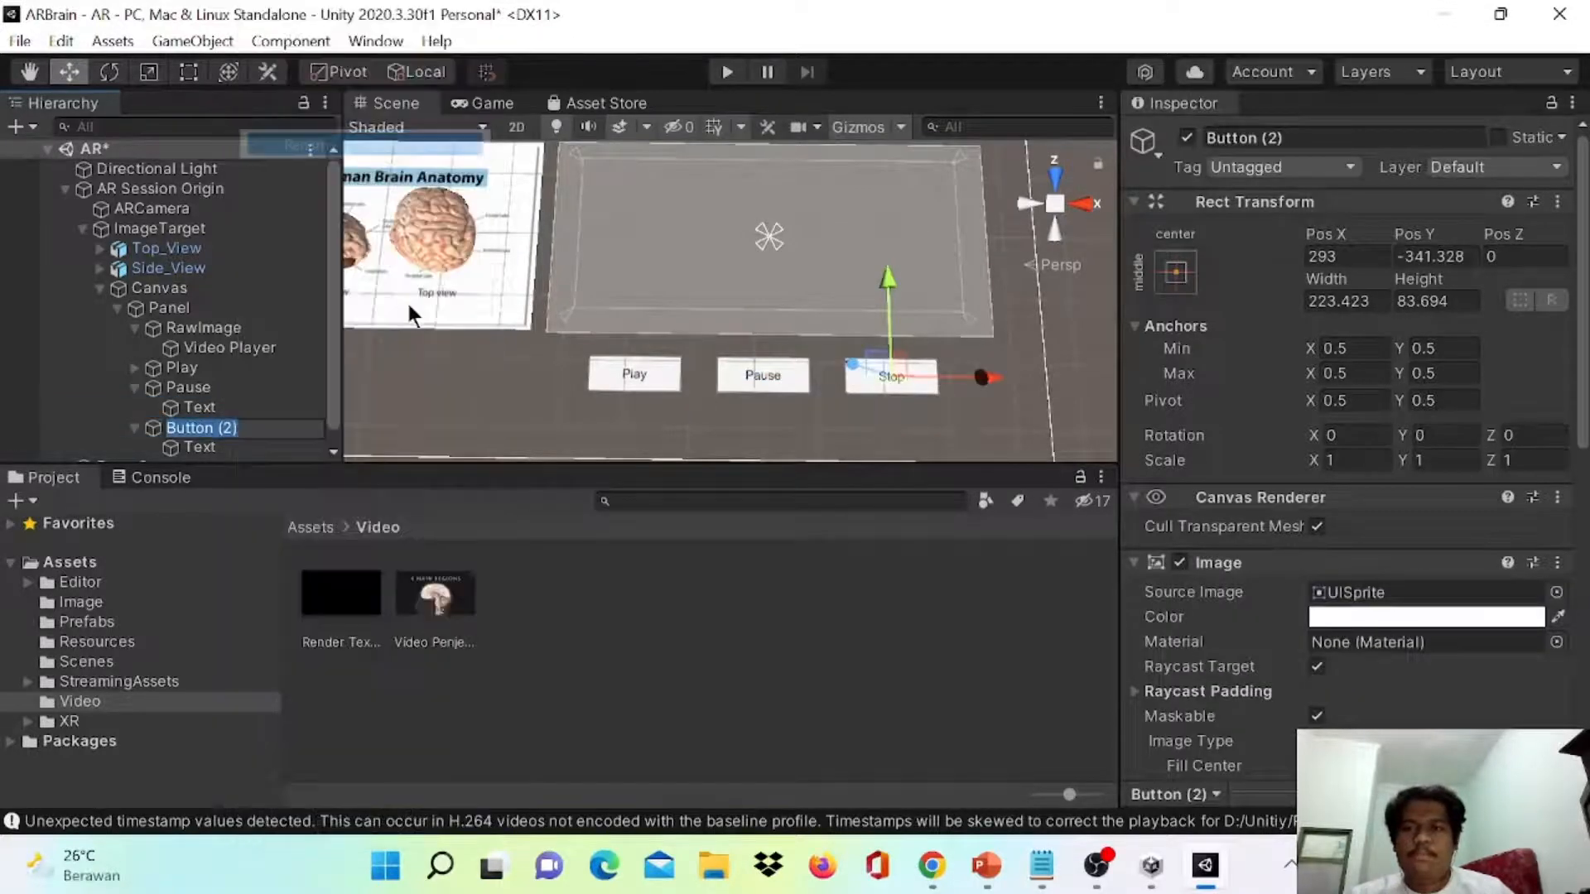
type("Stop")
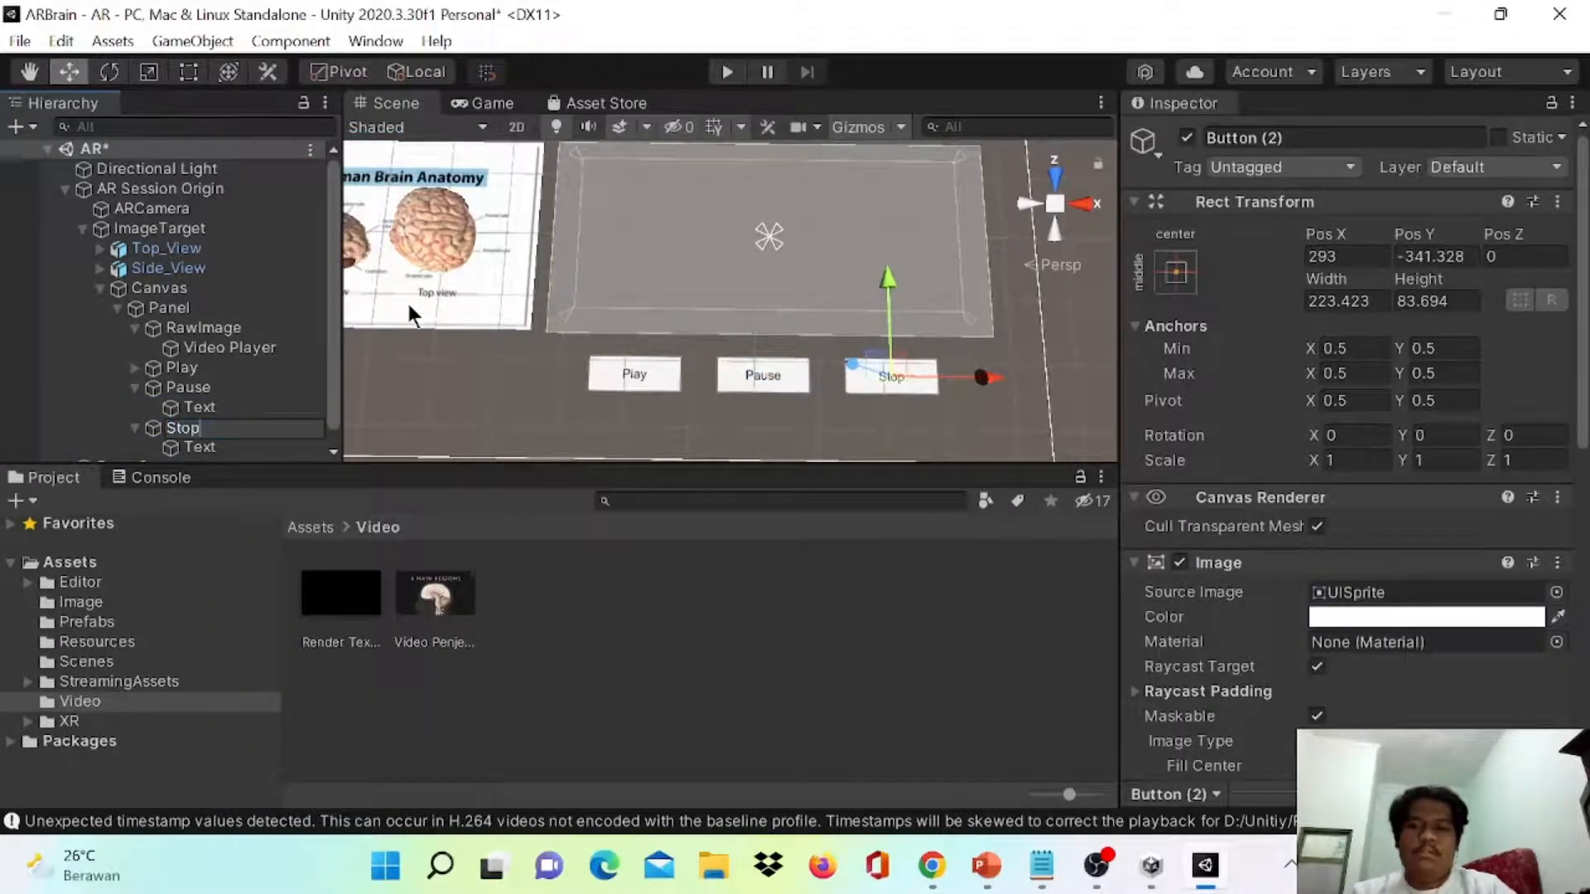
left_click(495, 403)
left_click(135, 426)
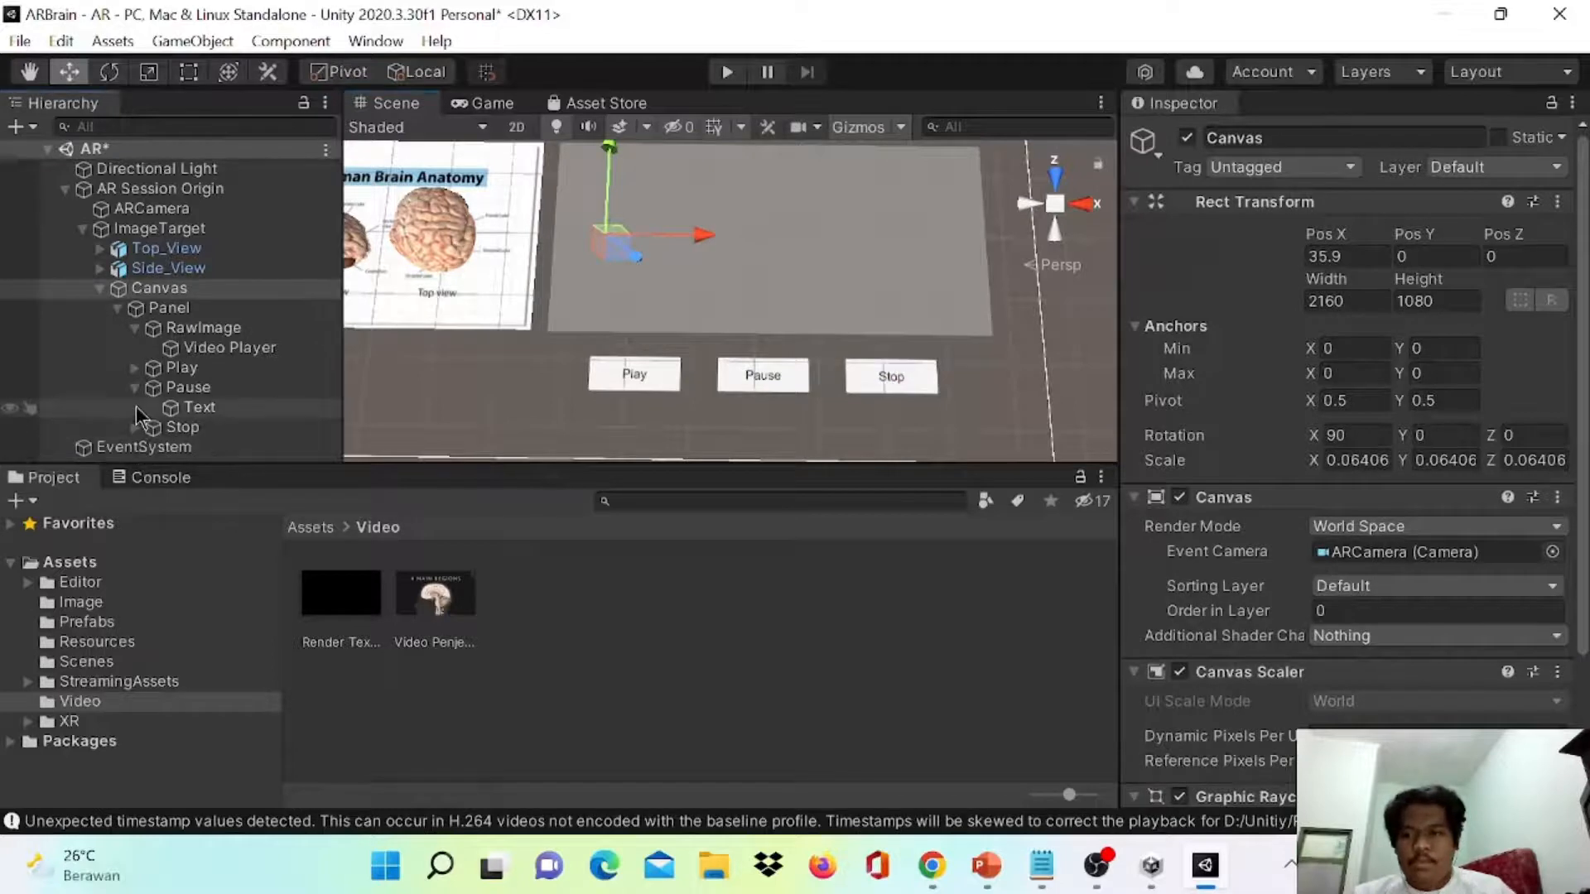
- Add an On Click event to the Play, Pause and Stop buttons together, with the Video Player object as its target
left_click(135, 387)
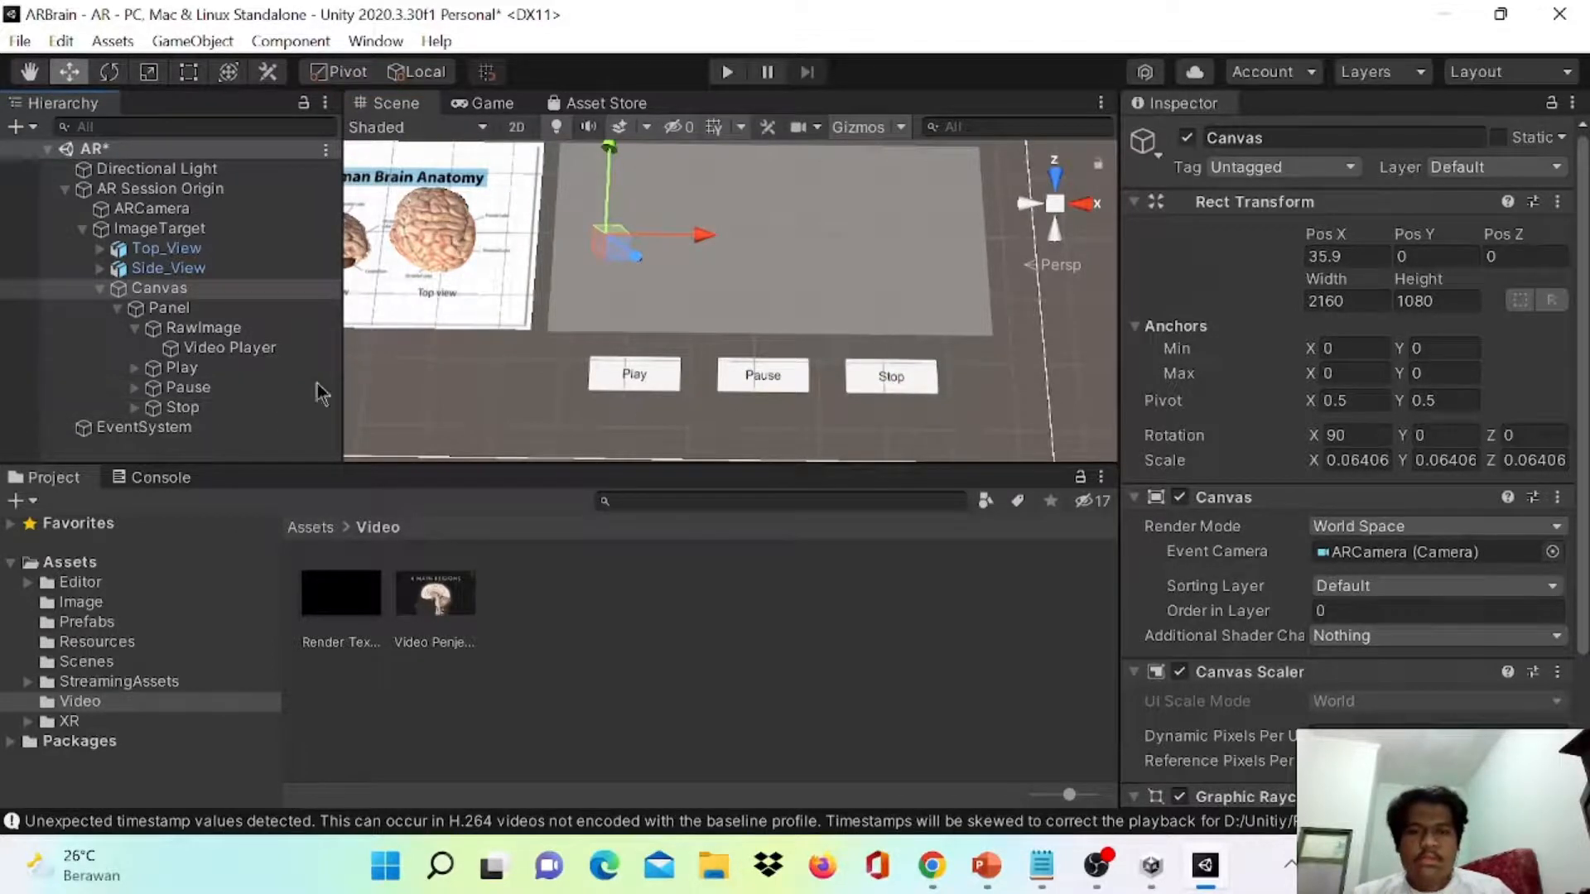
left_click(235, 370)
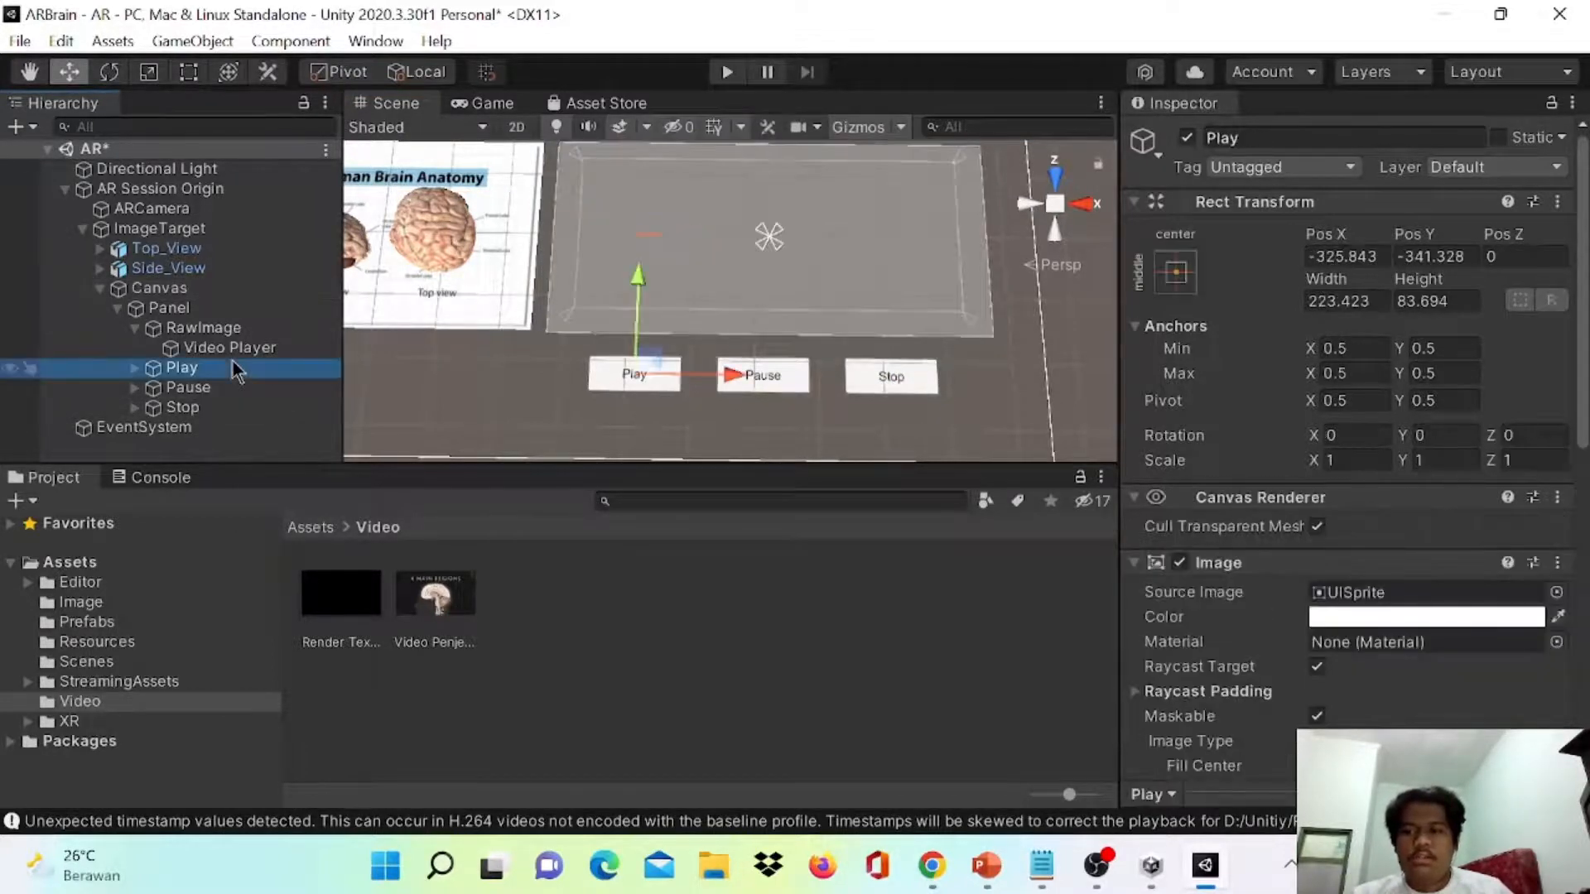
left_click(228, 390, "ctrl")
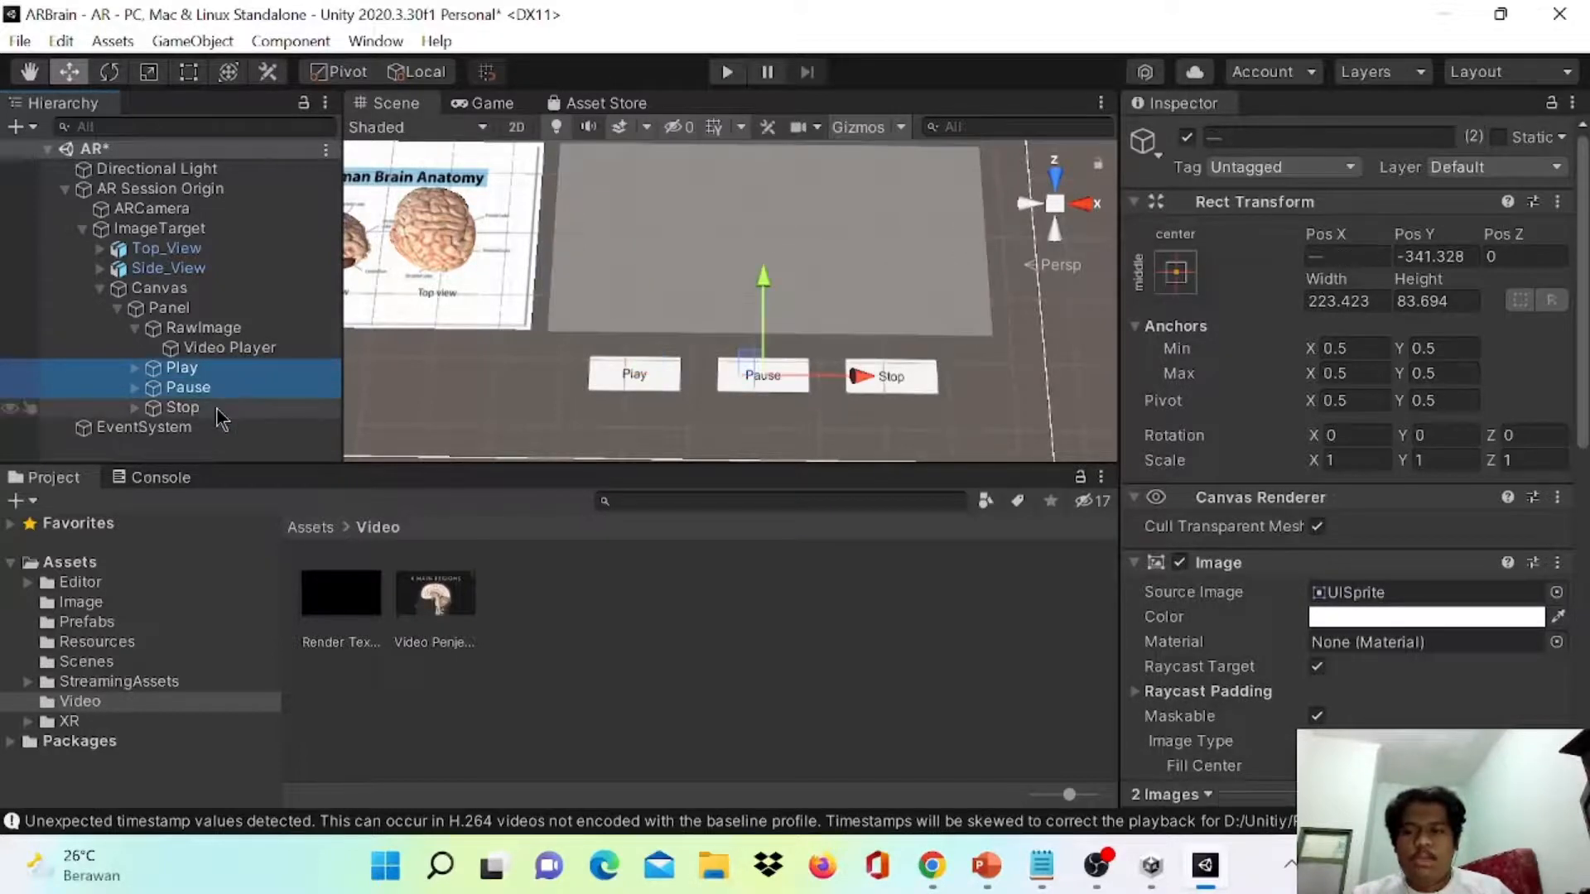
left_click(218, 408, "ctrl")
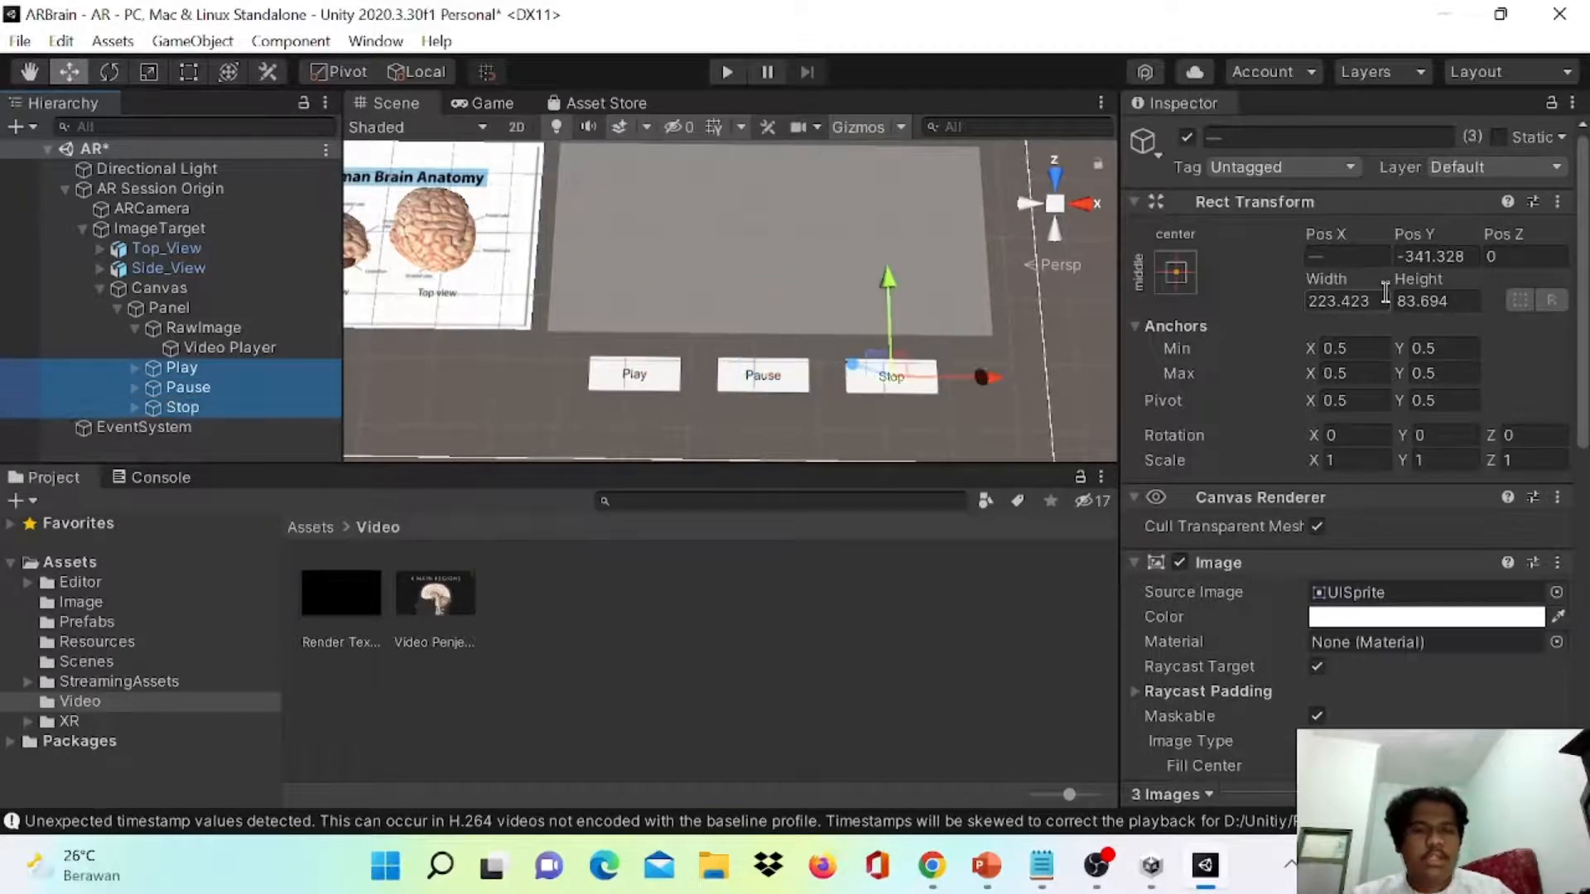
scroll(1363, 277, "down", 10)
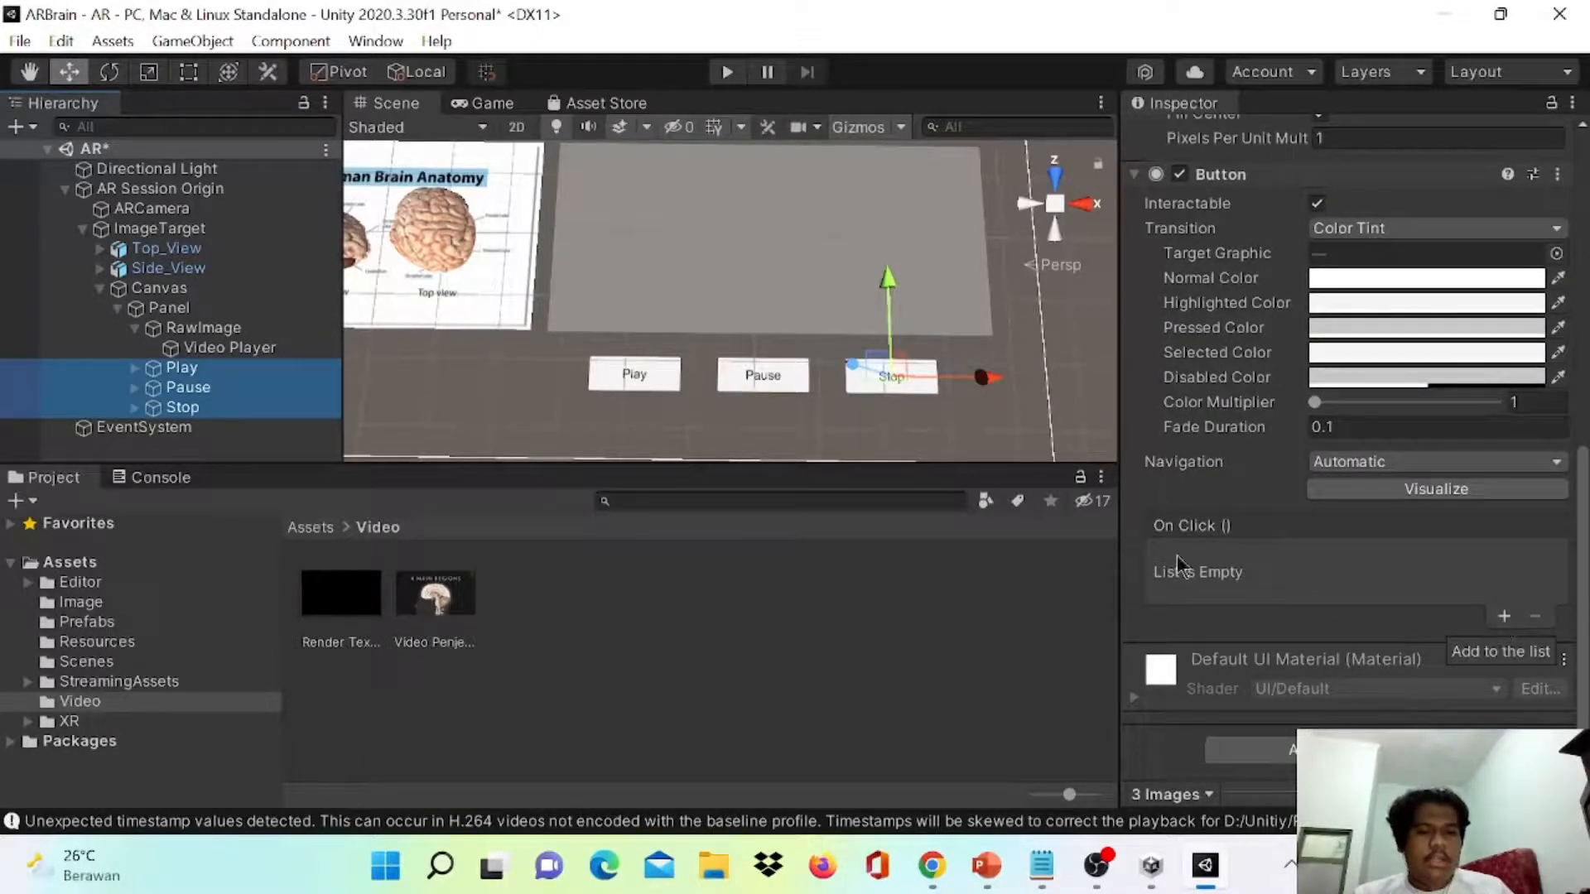
left_click(1509, 621)
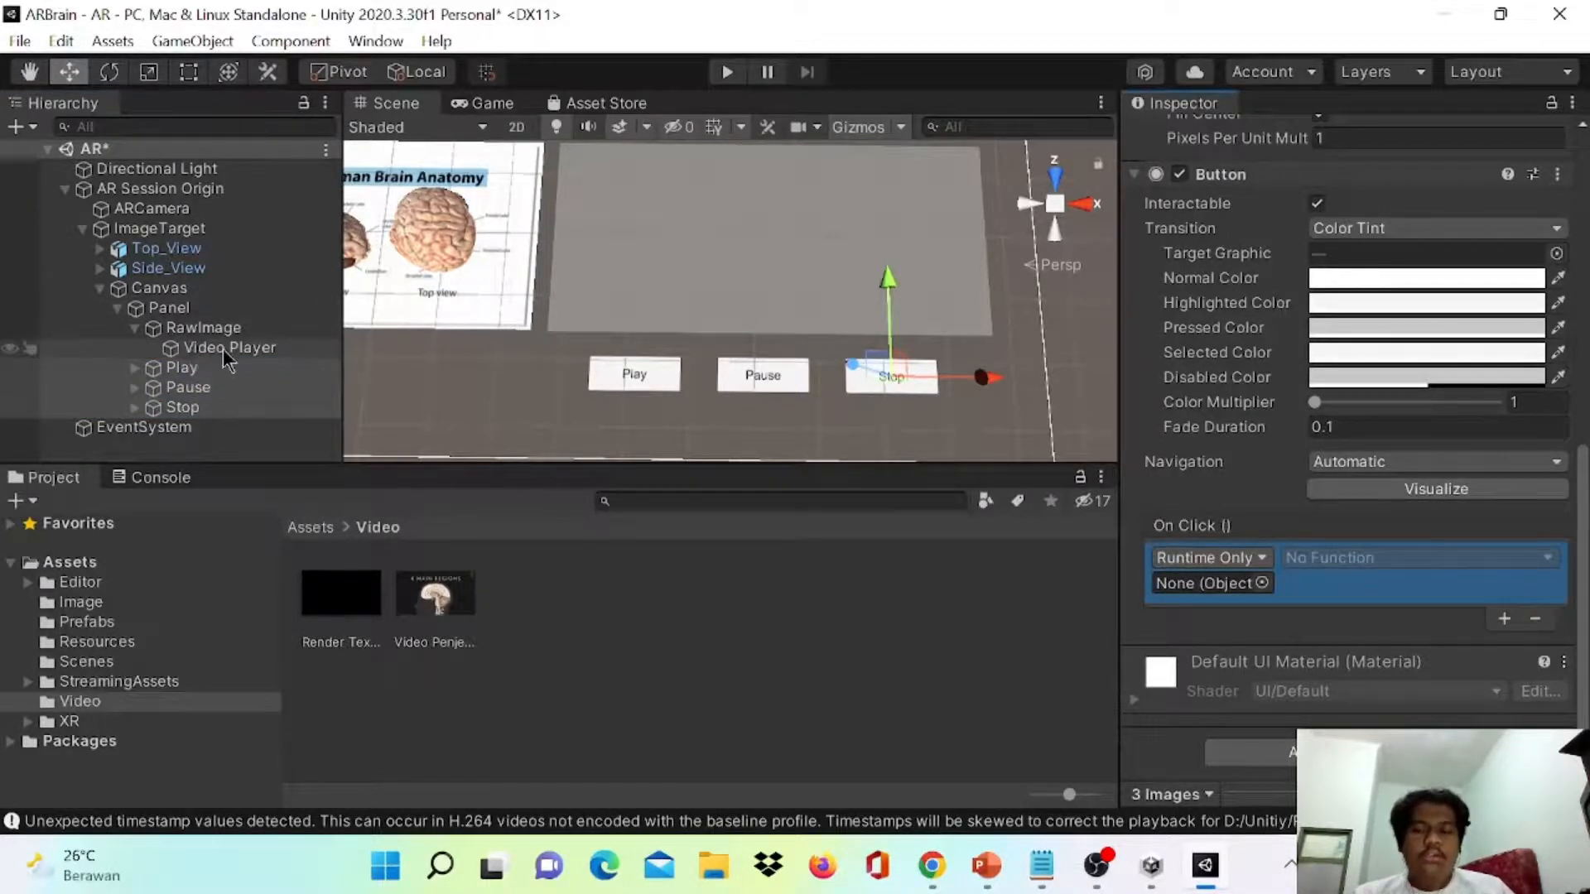
left_click_drag(222, 357, 1214, 585)
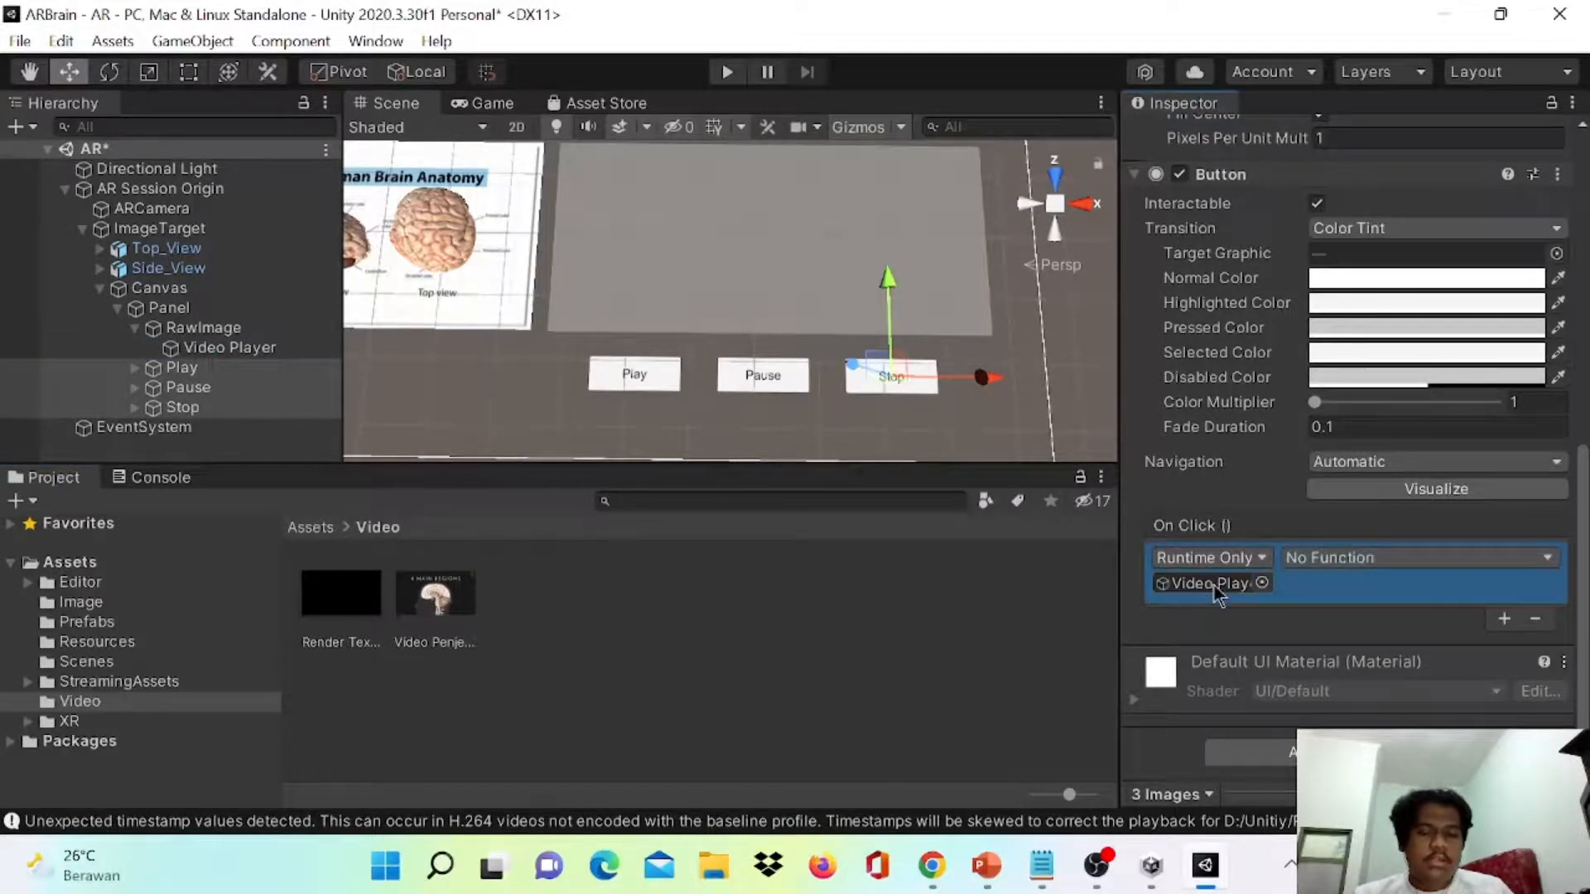
left_click(436, 414)
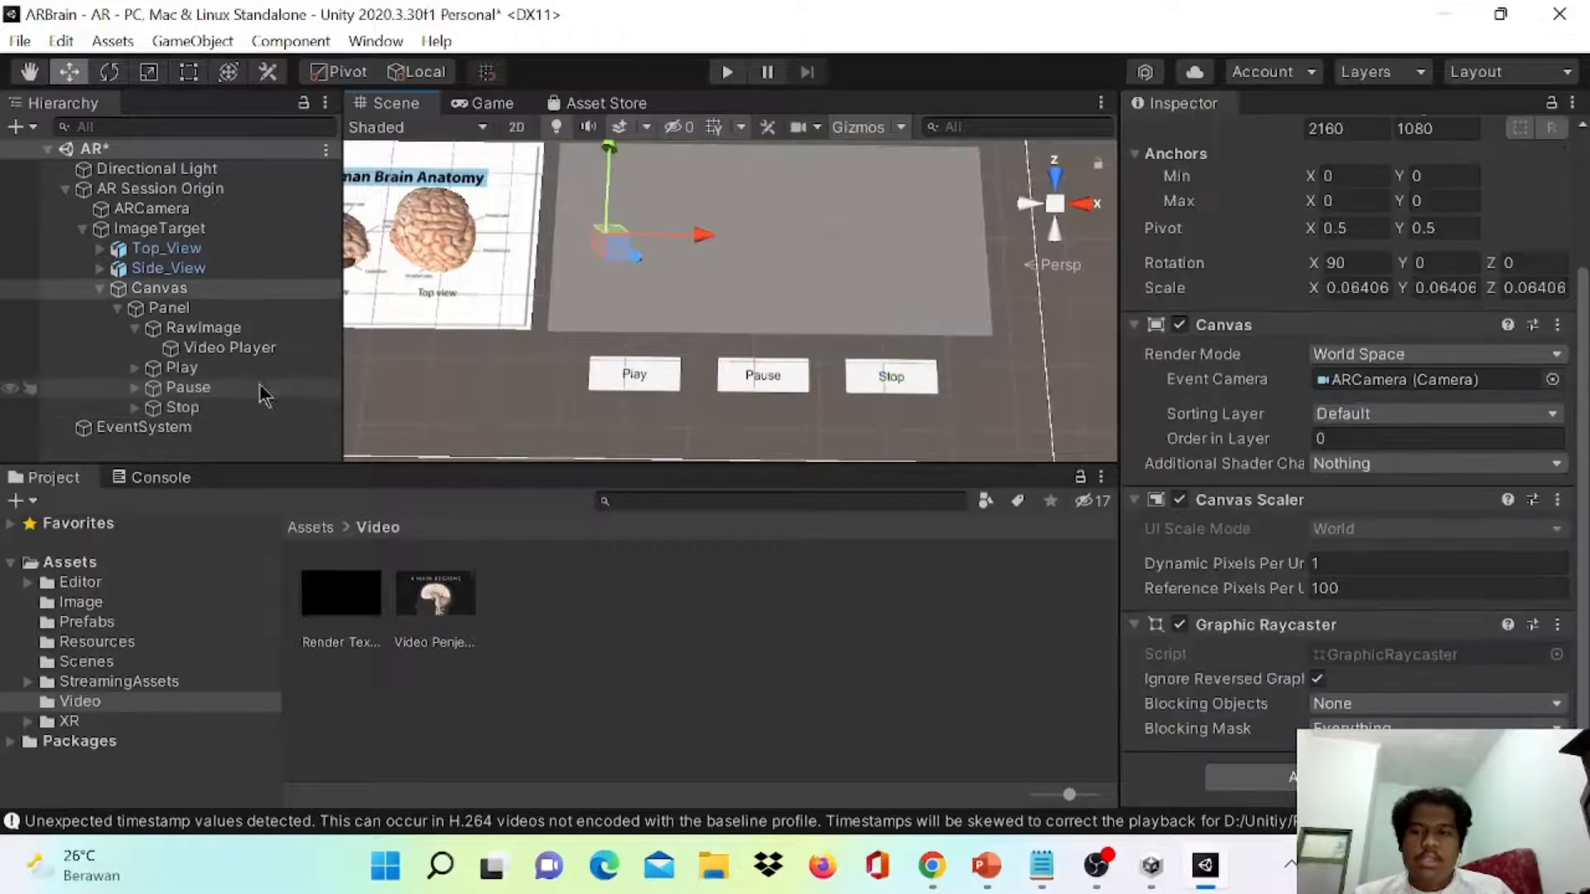
- Set the Play button's On Click function to VideoPlayer.Play
left_click(199, 368)
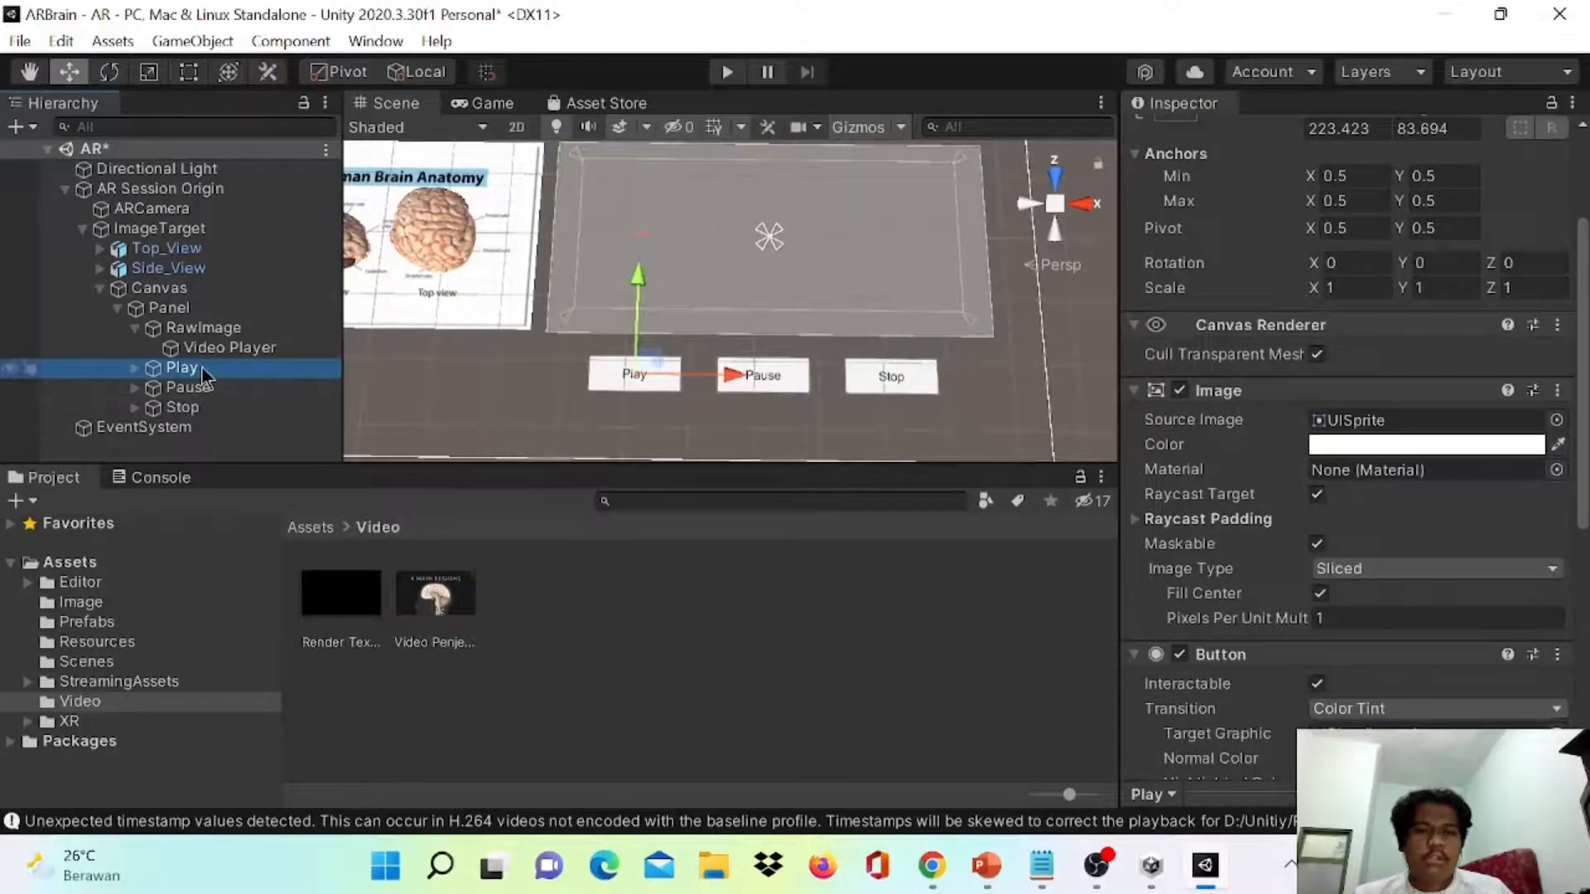
scroll(1163, 510, "down", 6)
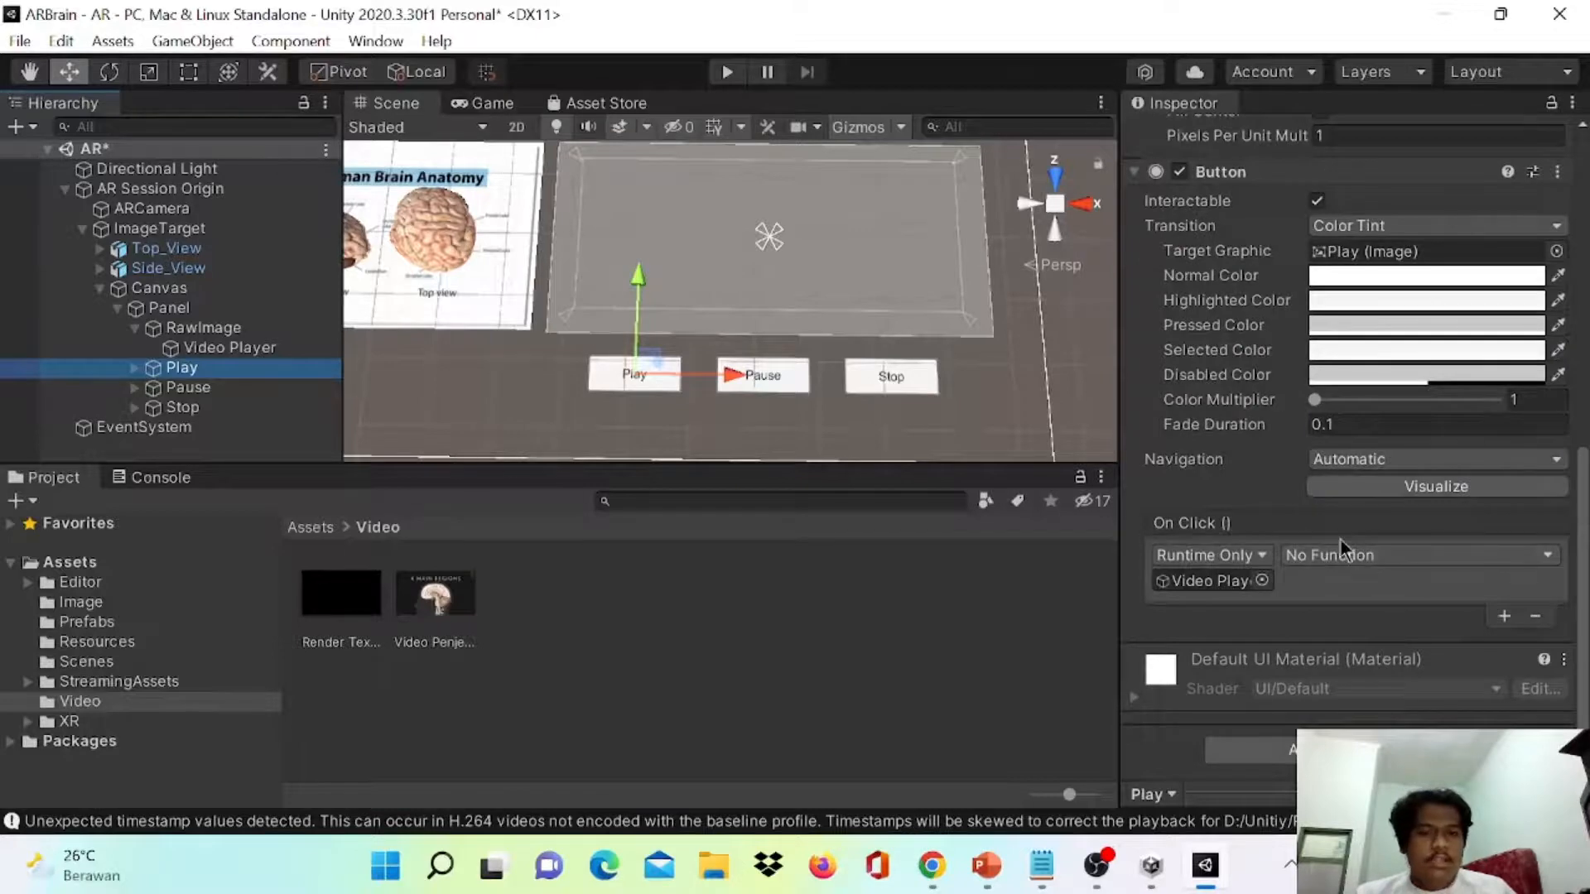
left_click(1328, 556)
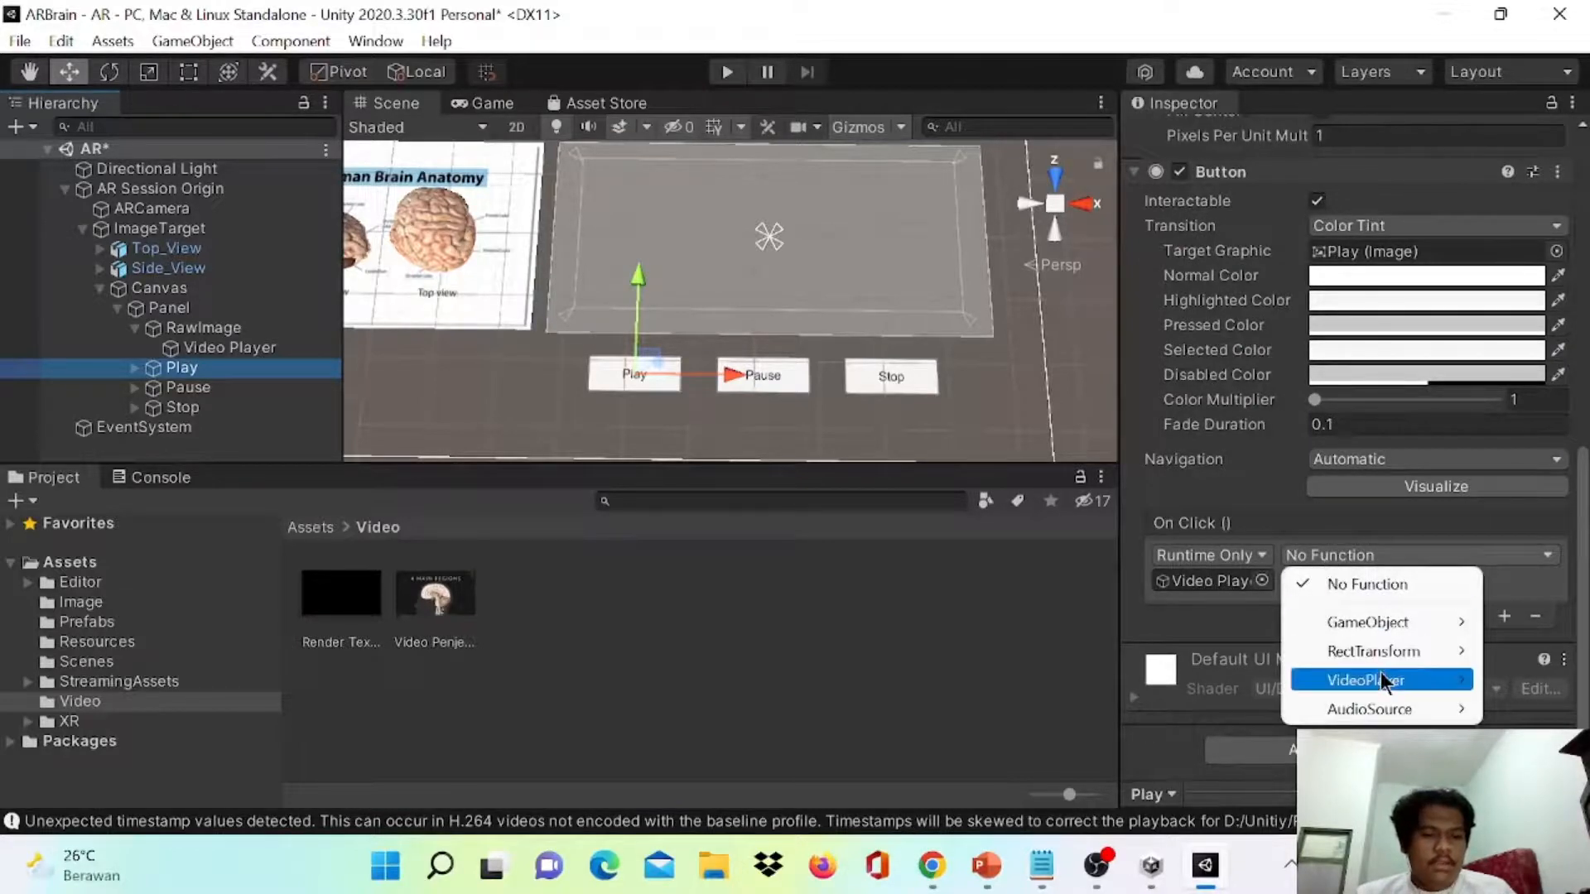
mouse_move(1385, 680)
left_click(1101, 735)
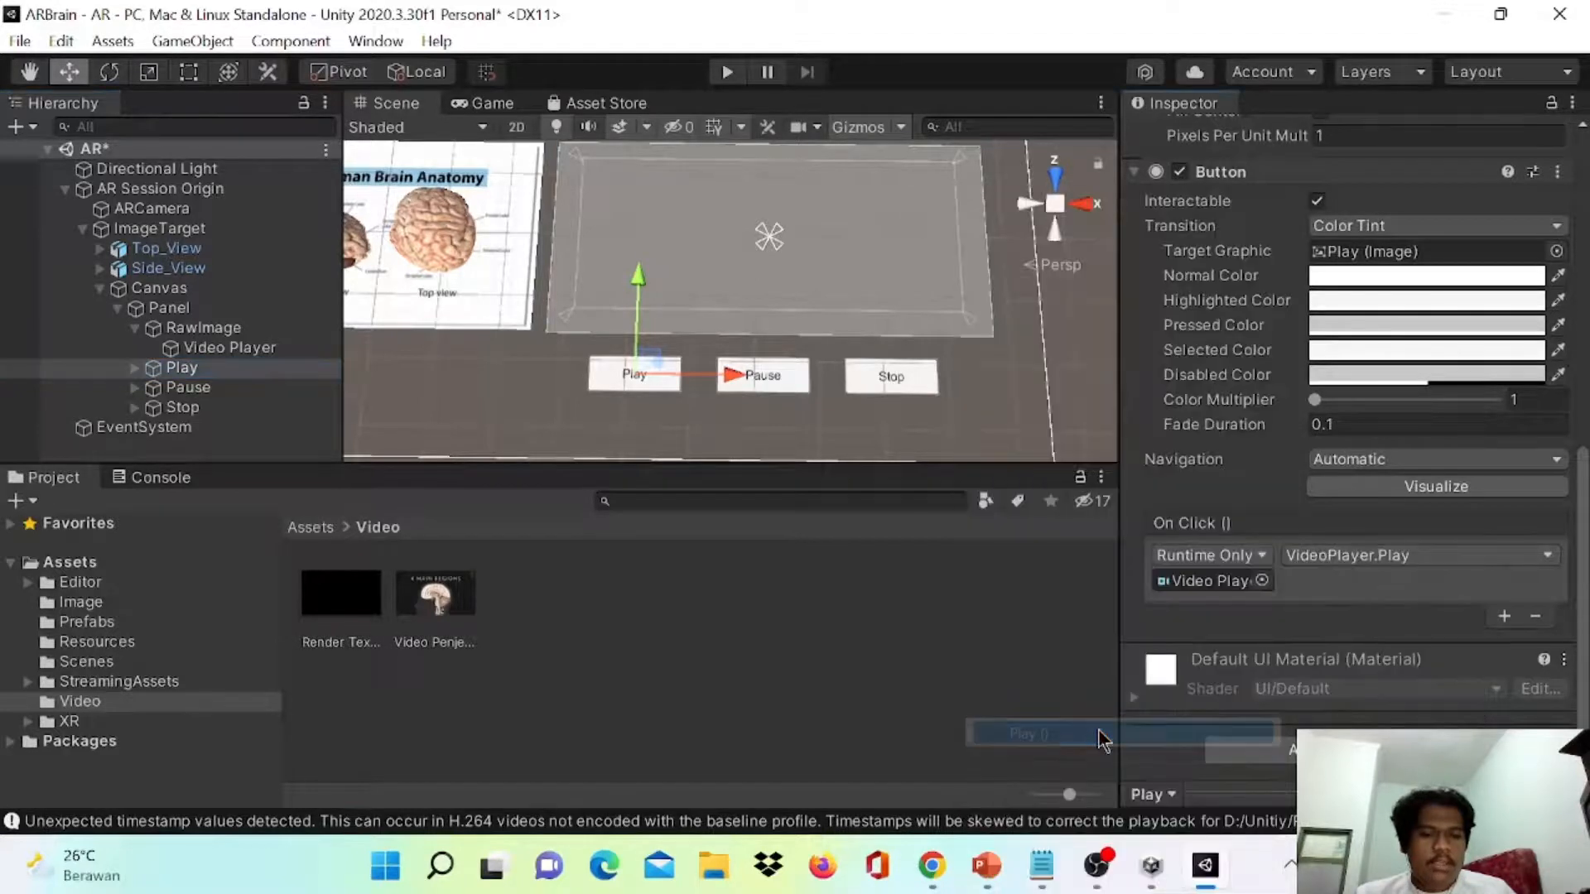
- Set the Pause button's On Click function to VideoPlayer.Pause
left_click(206, 389)
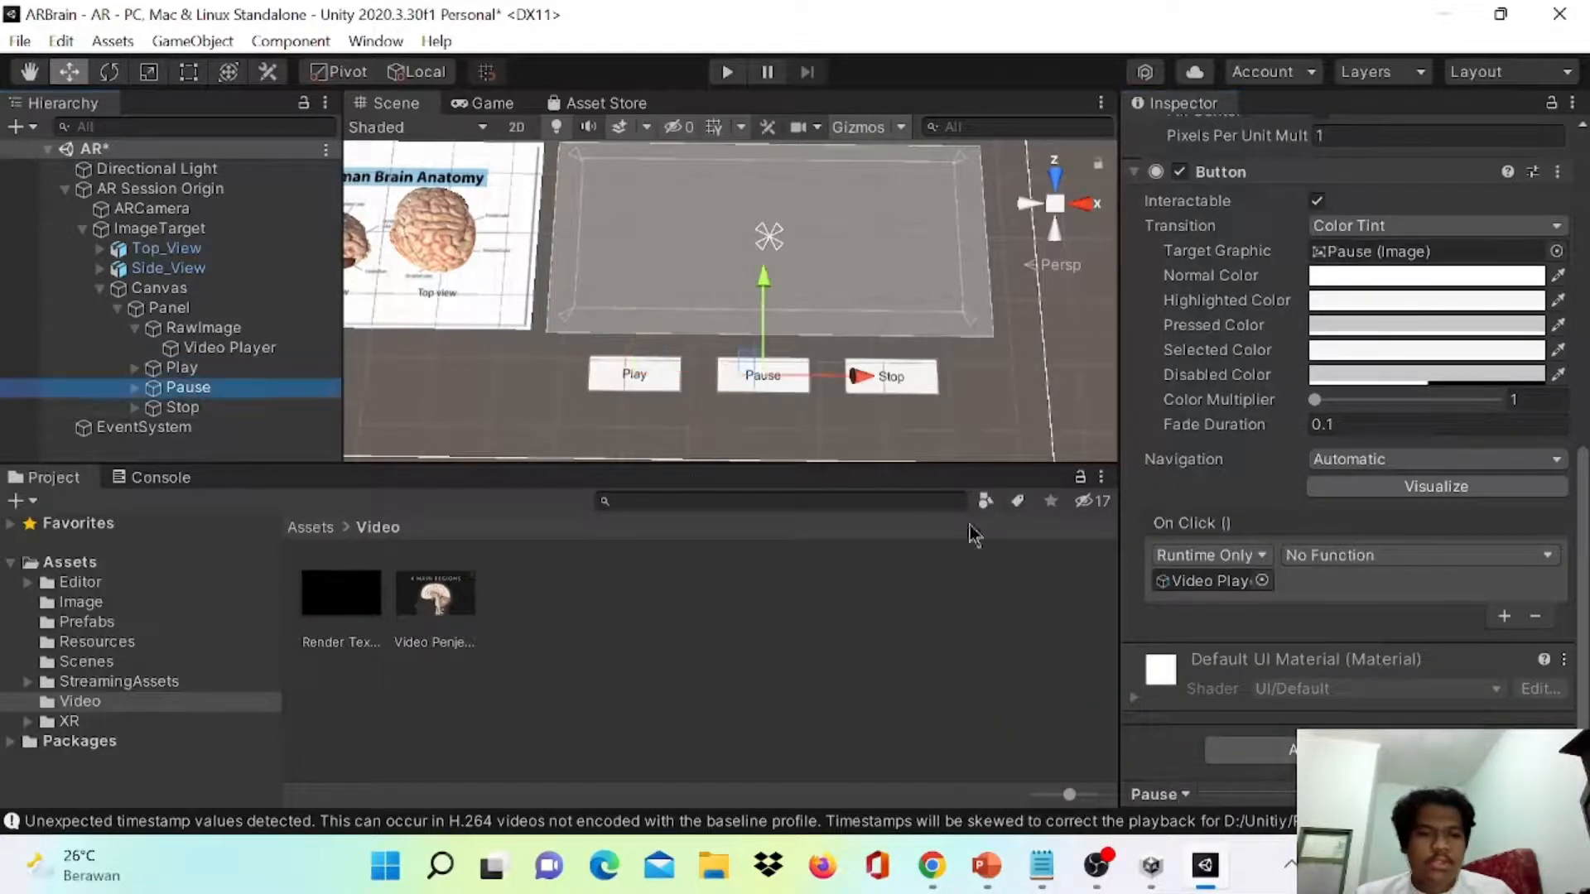
left_click(1366, 556)
mouse_move(1369, 690)
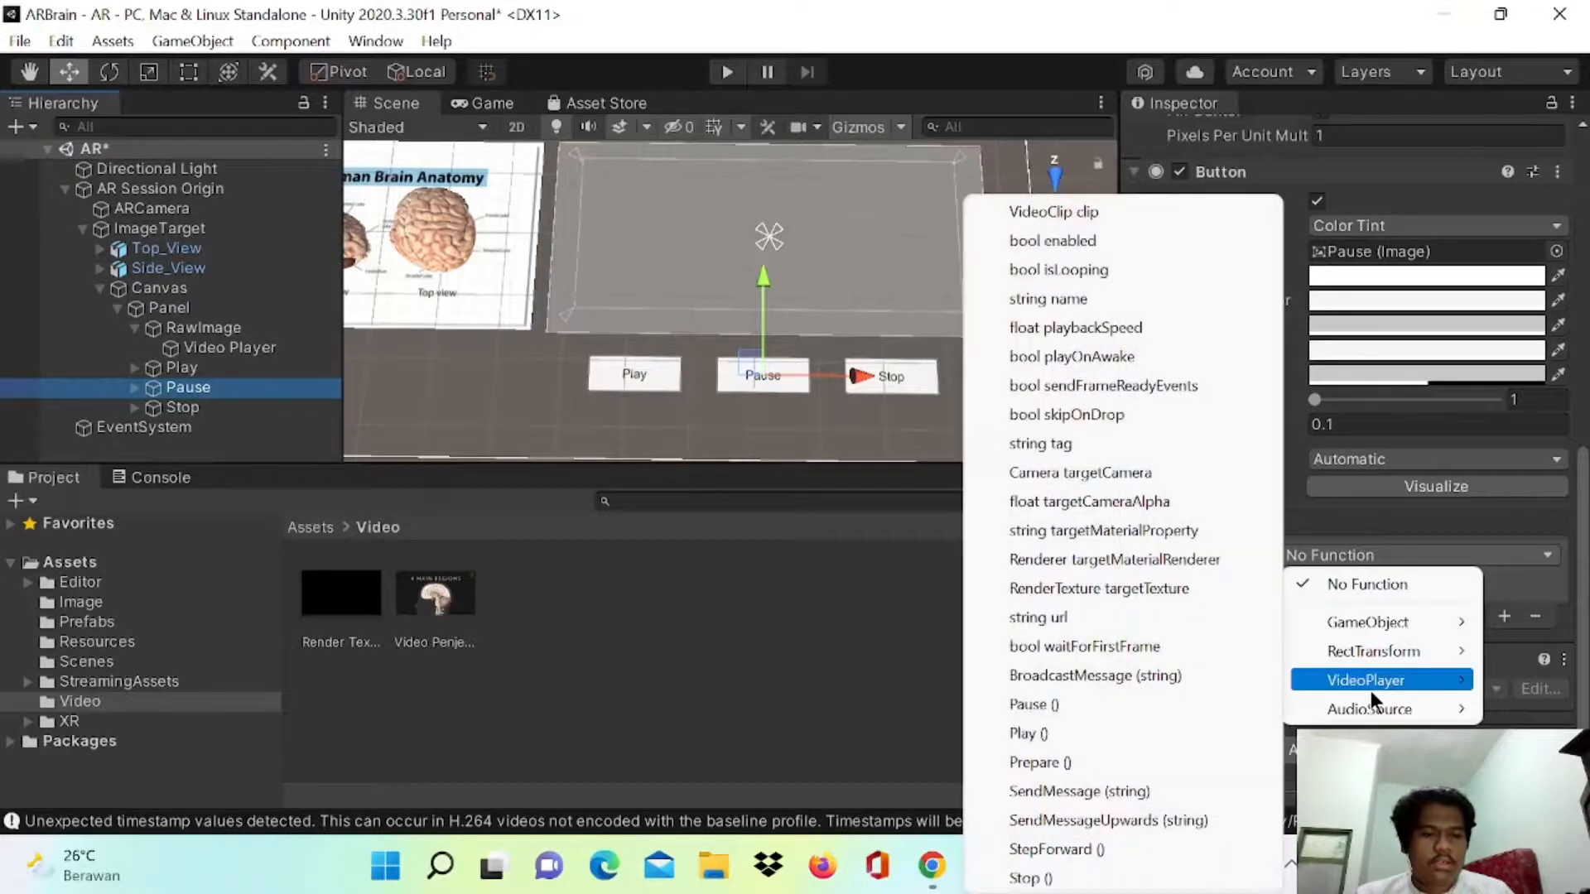
left_click(1155, 705)
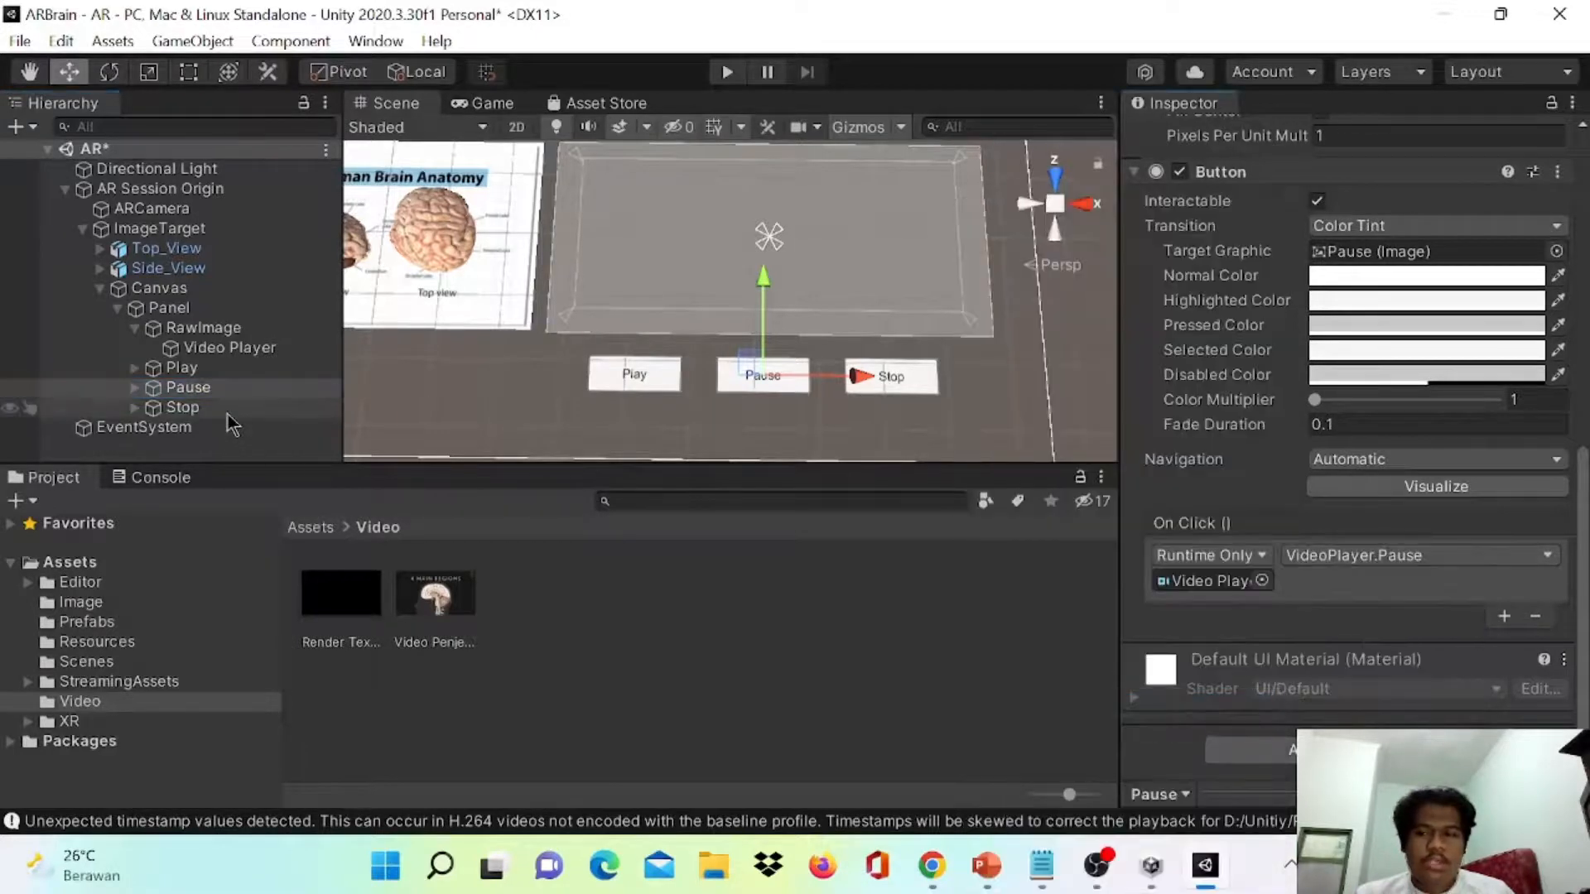
- Set the Stop button's On Click function to VideoPlayer.Stop
left_click(182, 408)
left_click(1463, 563)
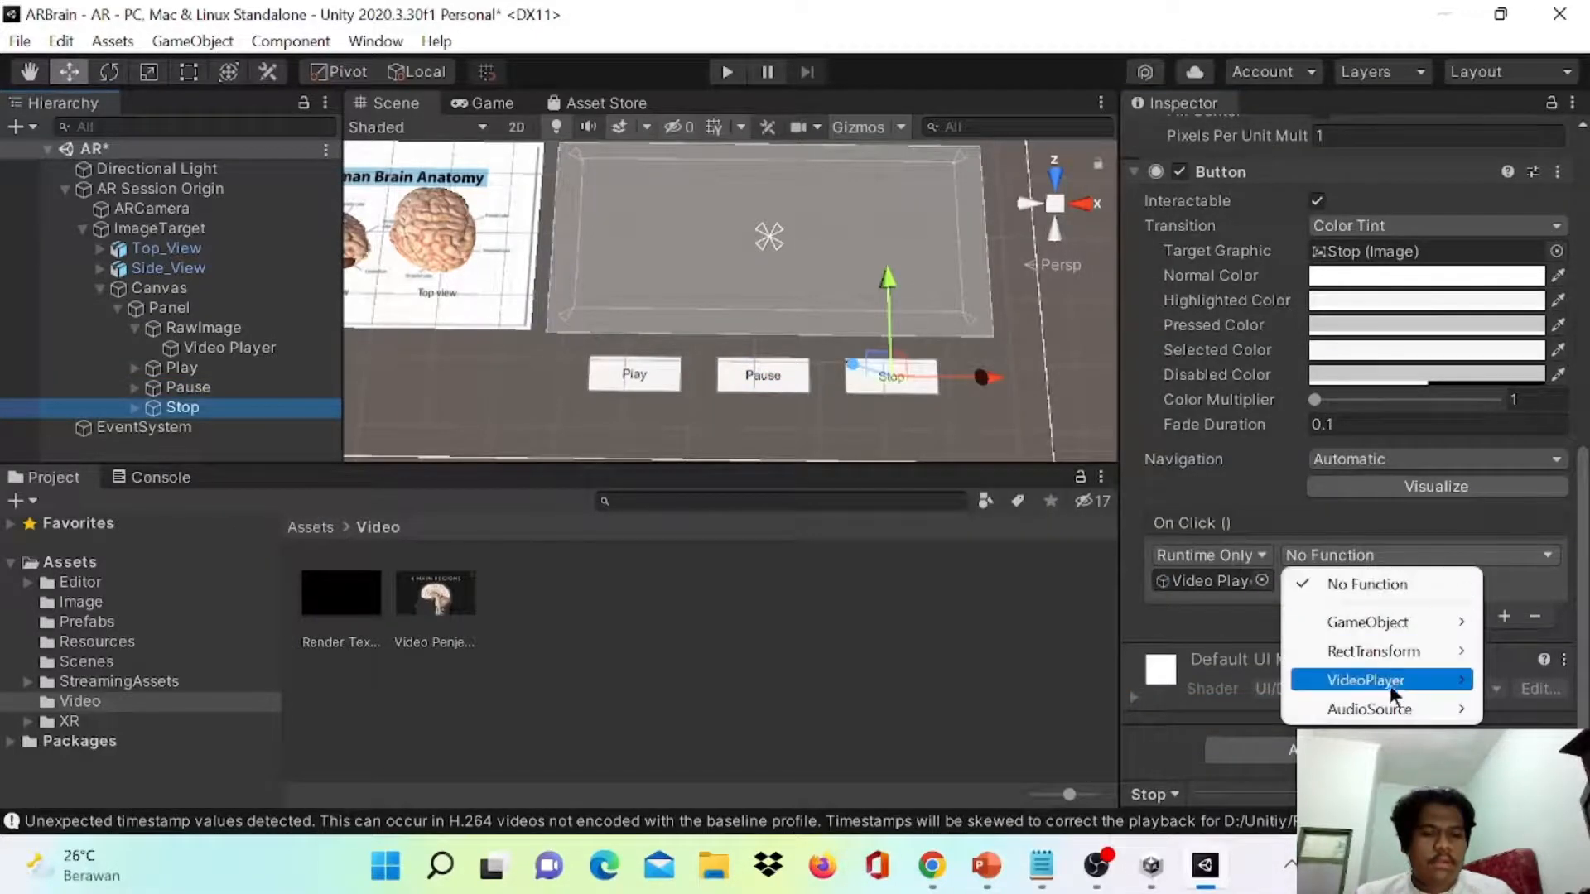
mouse_move(1385, 684)
left_click(1194, 884)
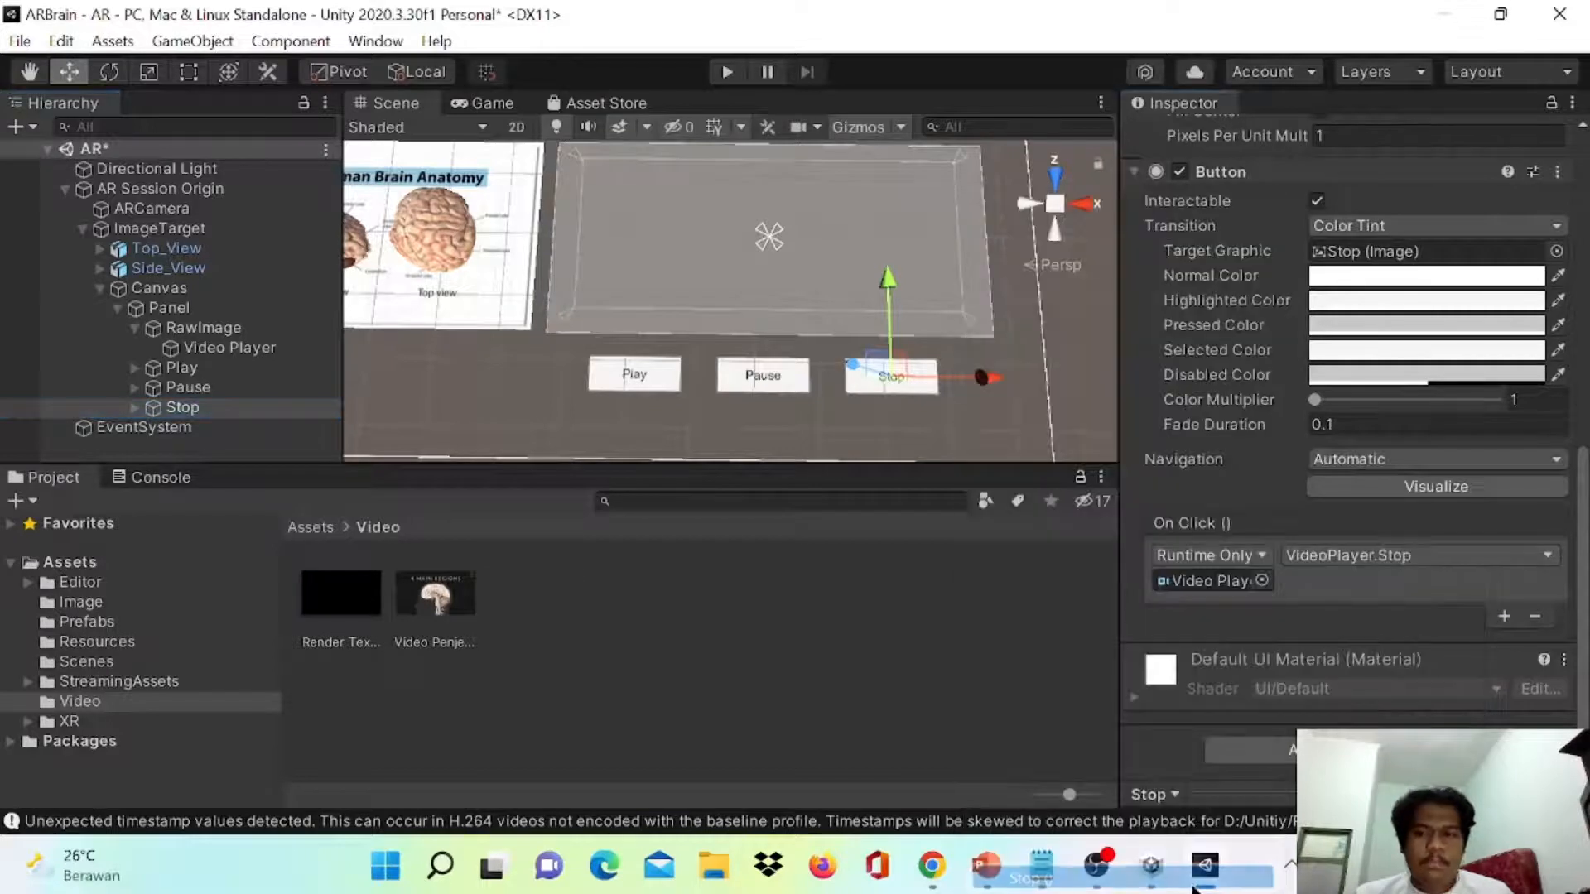
- Disable Play On Awake and Wait For First Frame in the Video Player object's Video Player component
left_click(221, 348)
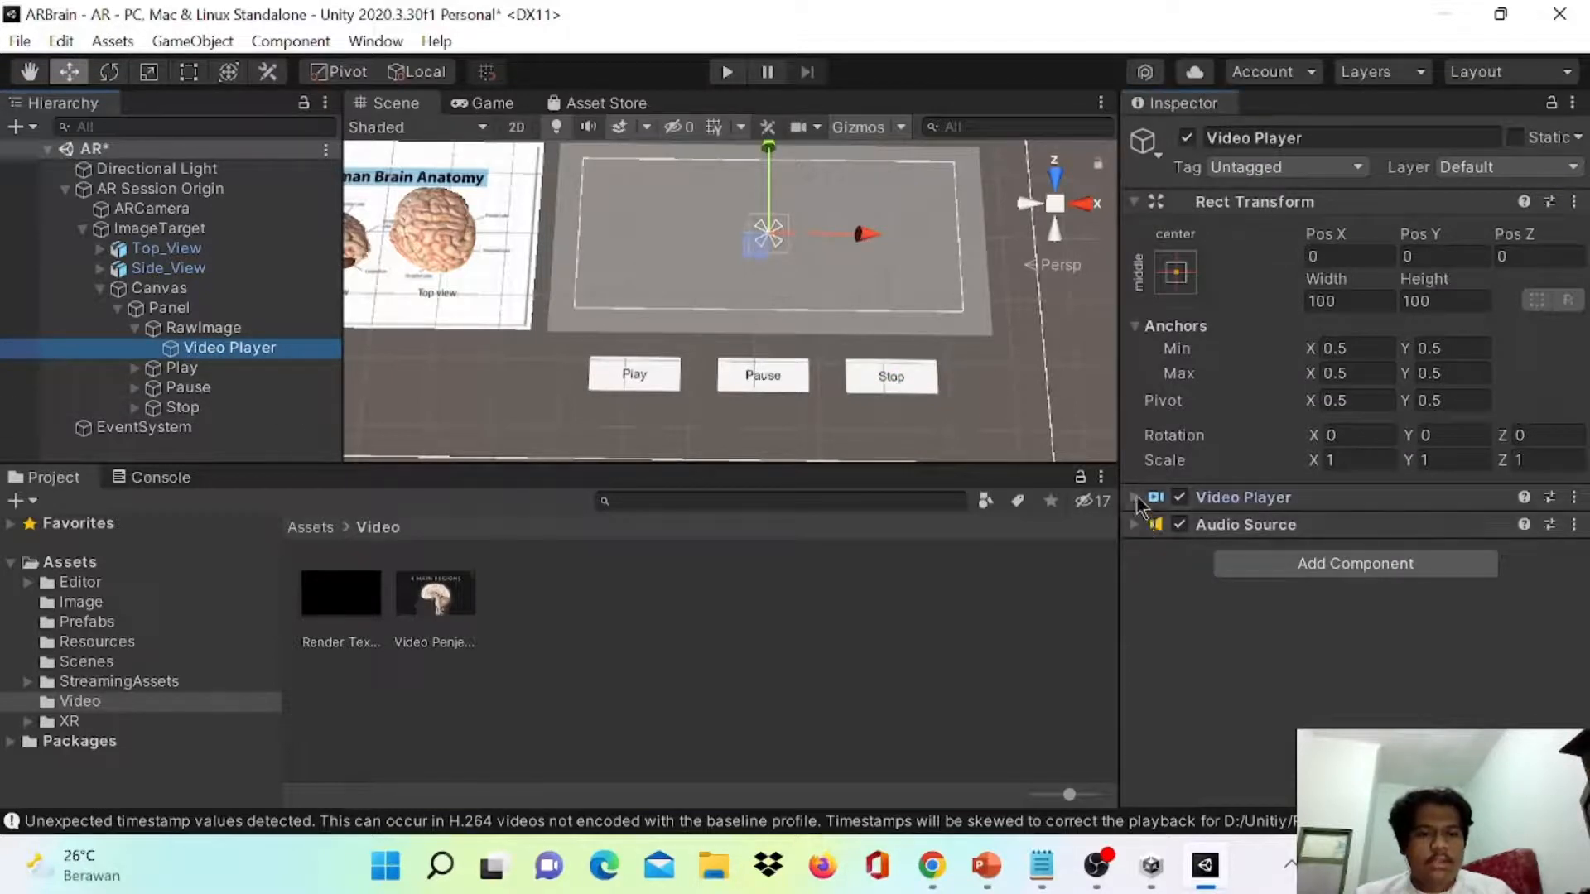
left_click(1180, 498)
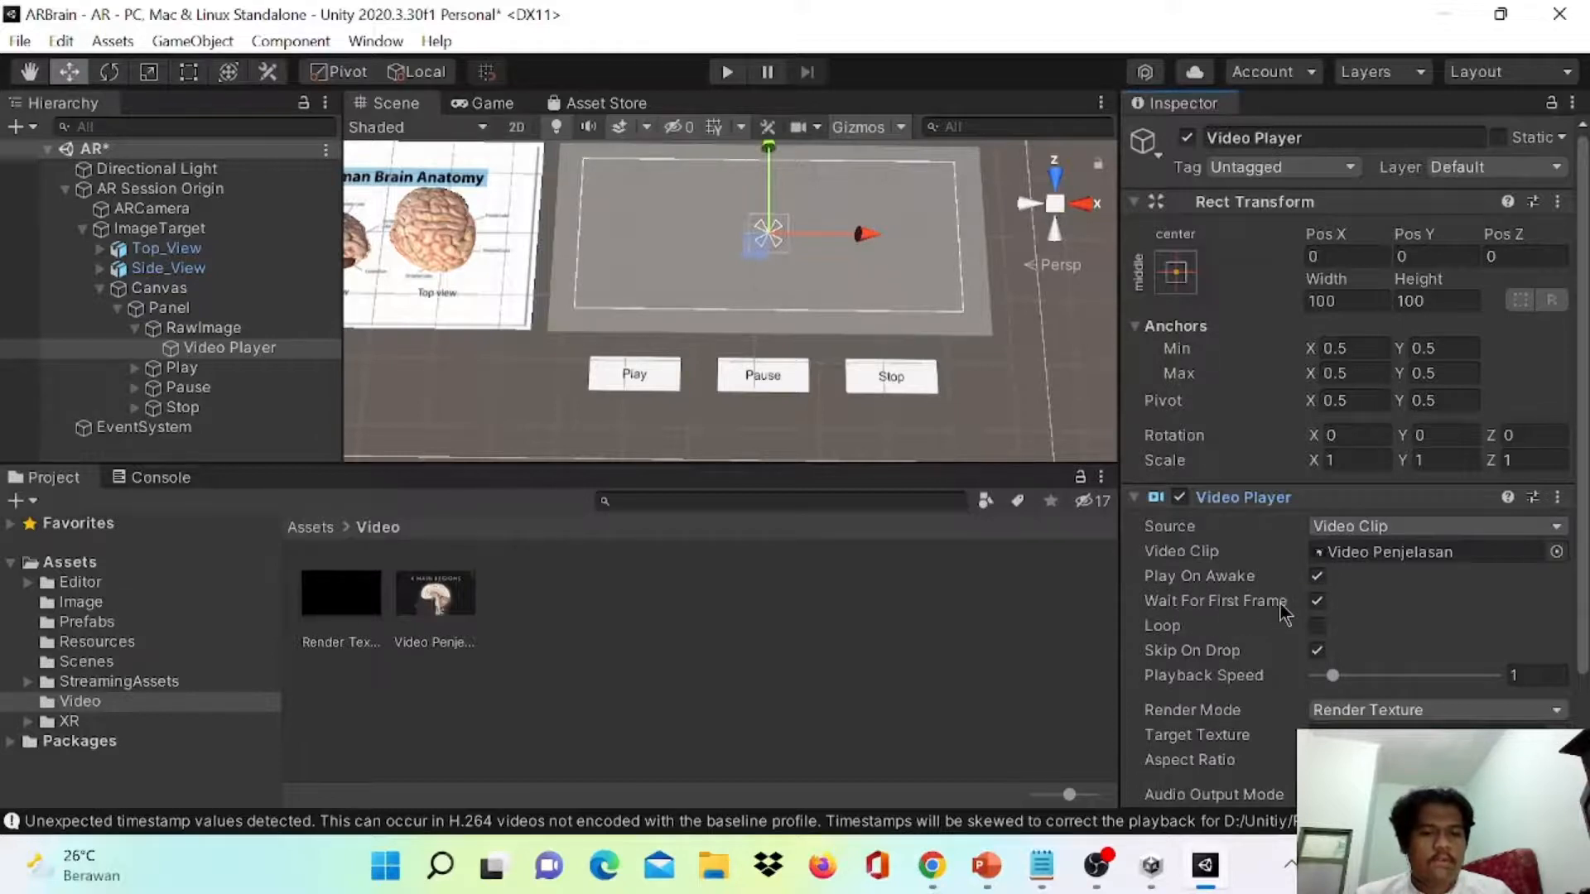
left_click(1317, 578)
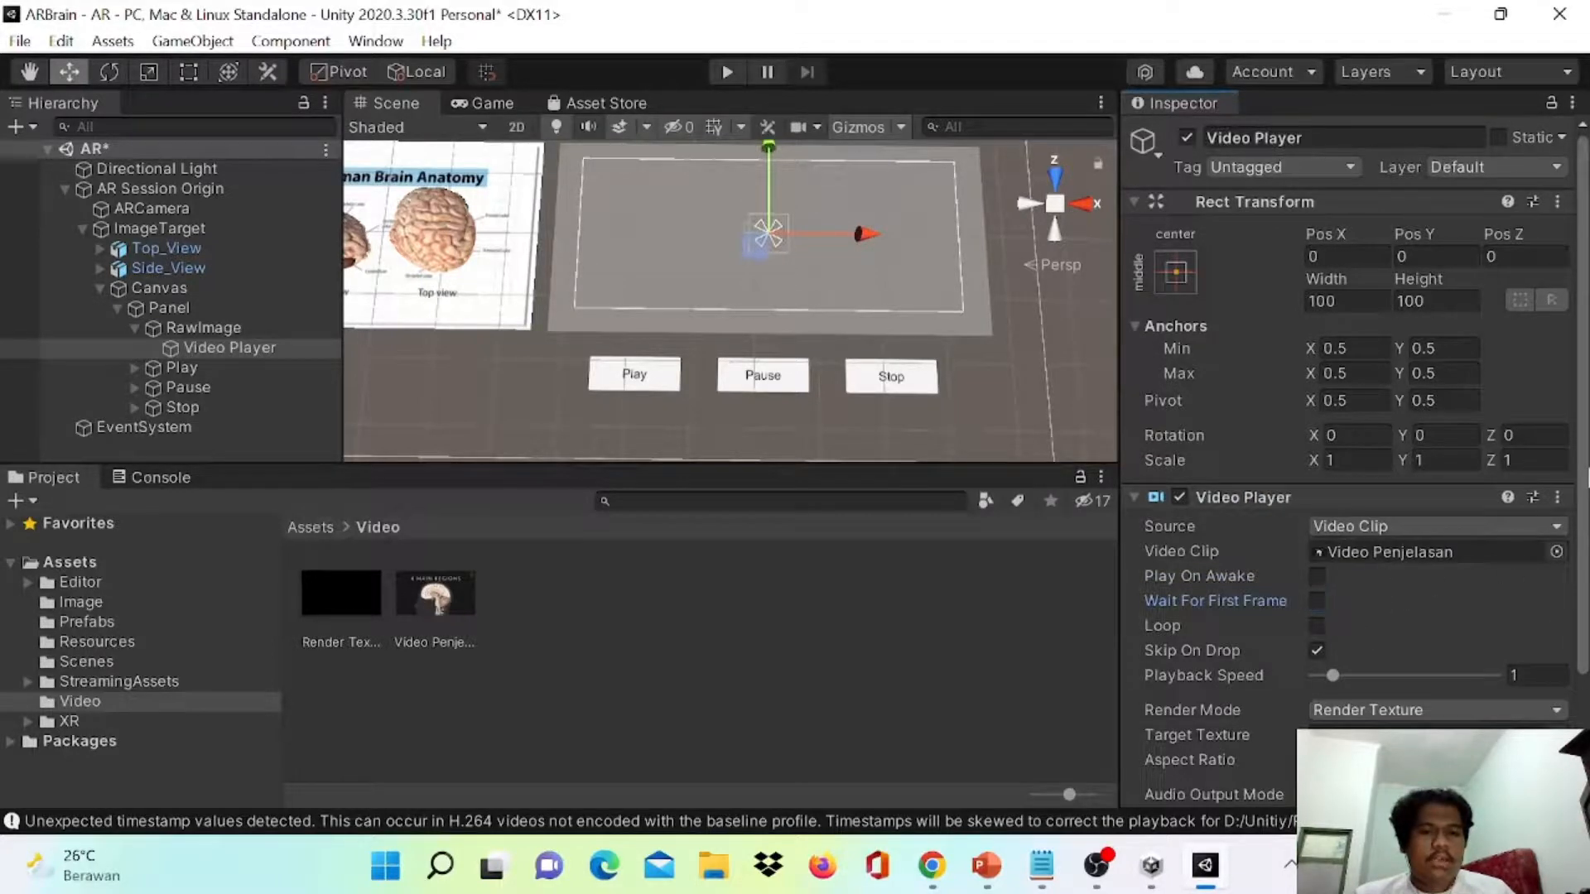
- Disable Play On Awake in the Video Player object's Audio Source component
scroll(1578, 476, "down", 2)
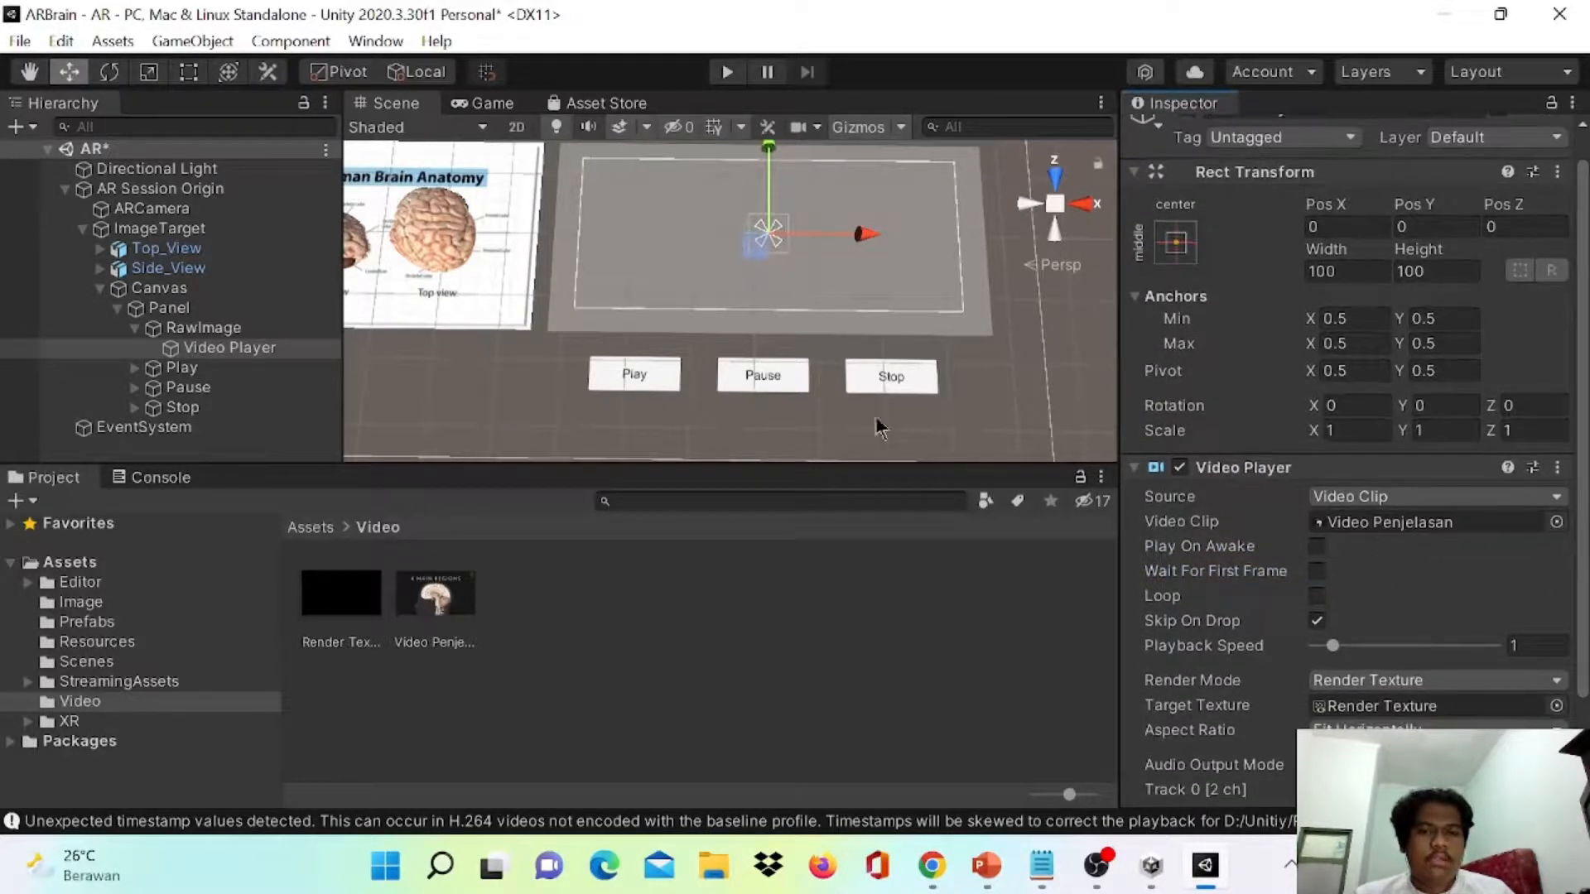
scroll(789, 392, "down", 3)
middle_click_drag(993, 430, 961, 429)
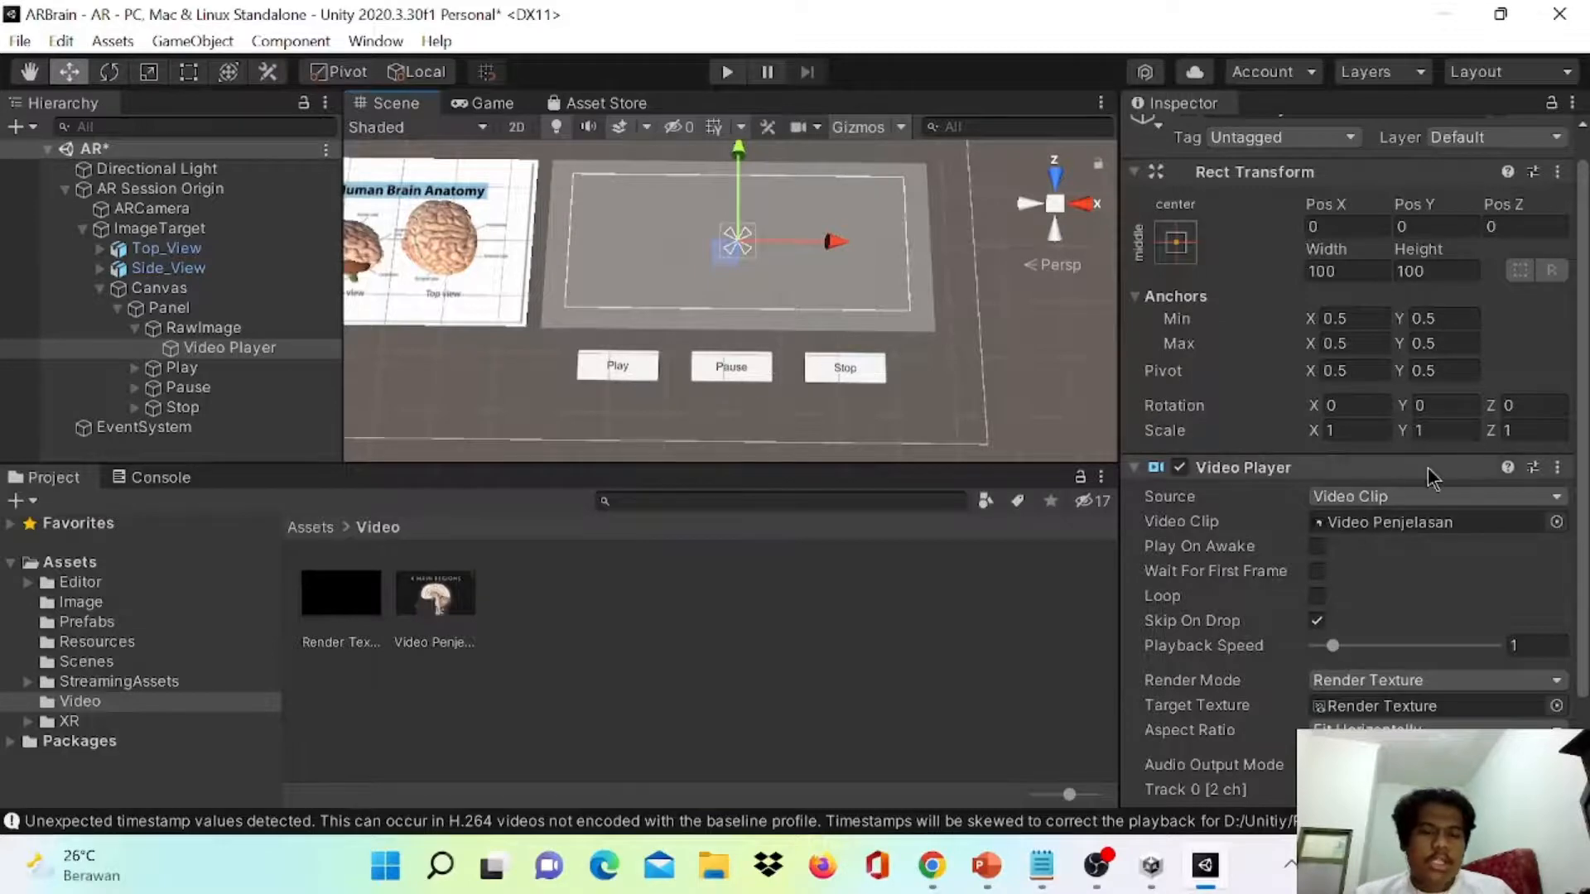
scroll(1427, 467, "down", 3)
left_click(1135, 738)
scroll(1141, 749, "down", 10)
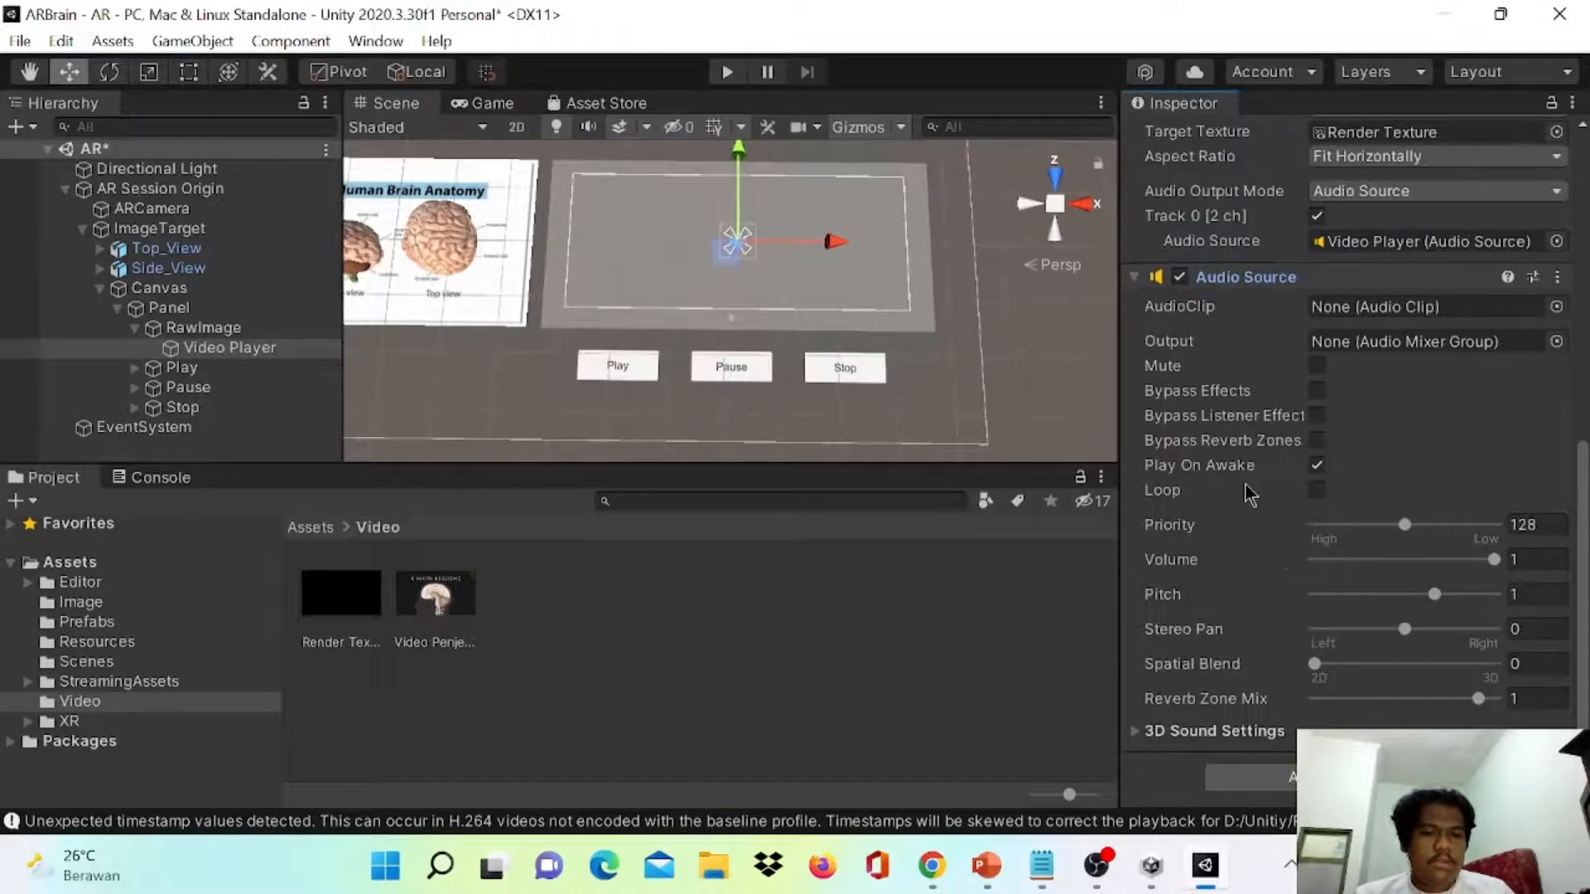
left_click(1317, 466)
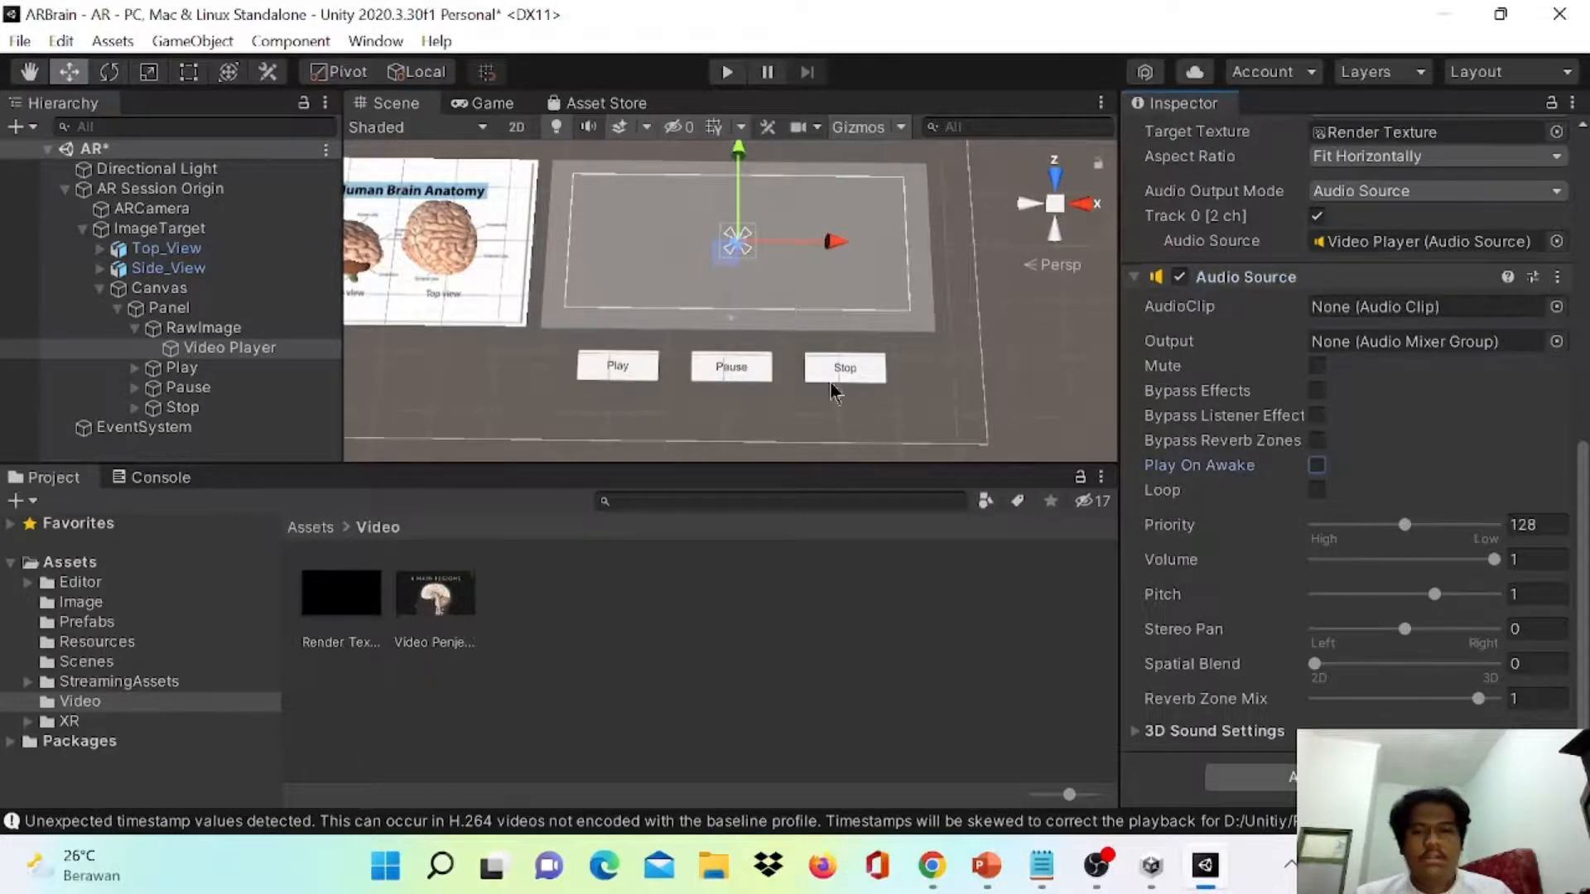
- Add a new UI Button as a direct child of the Canvas
scroll(967, 353, "up", 3)
scroll(967, 352, "down", 5)
middle_click(967, 353)
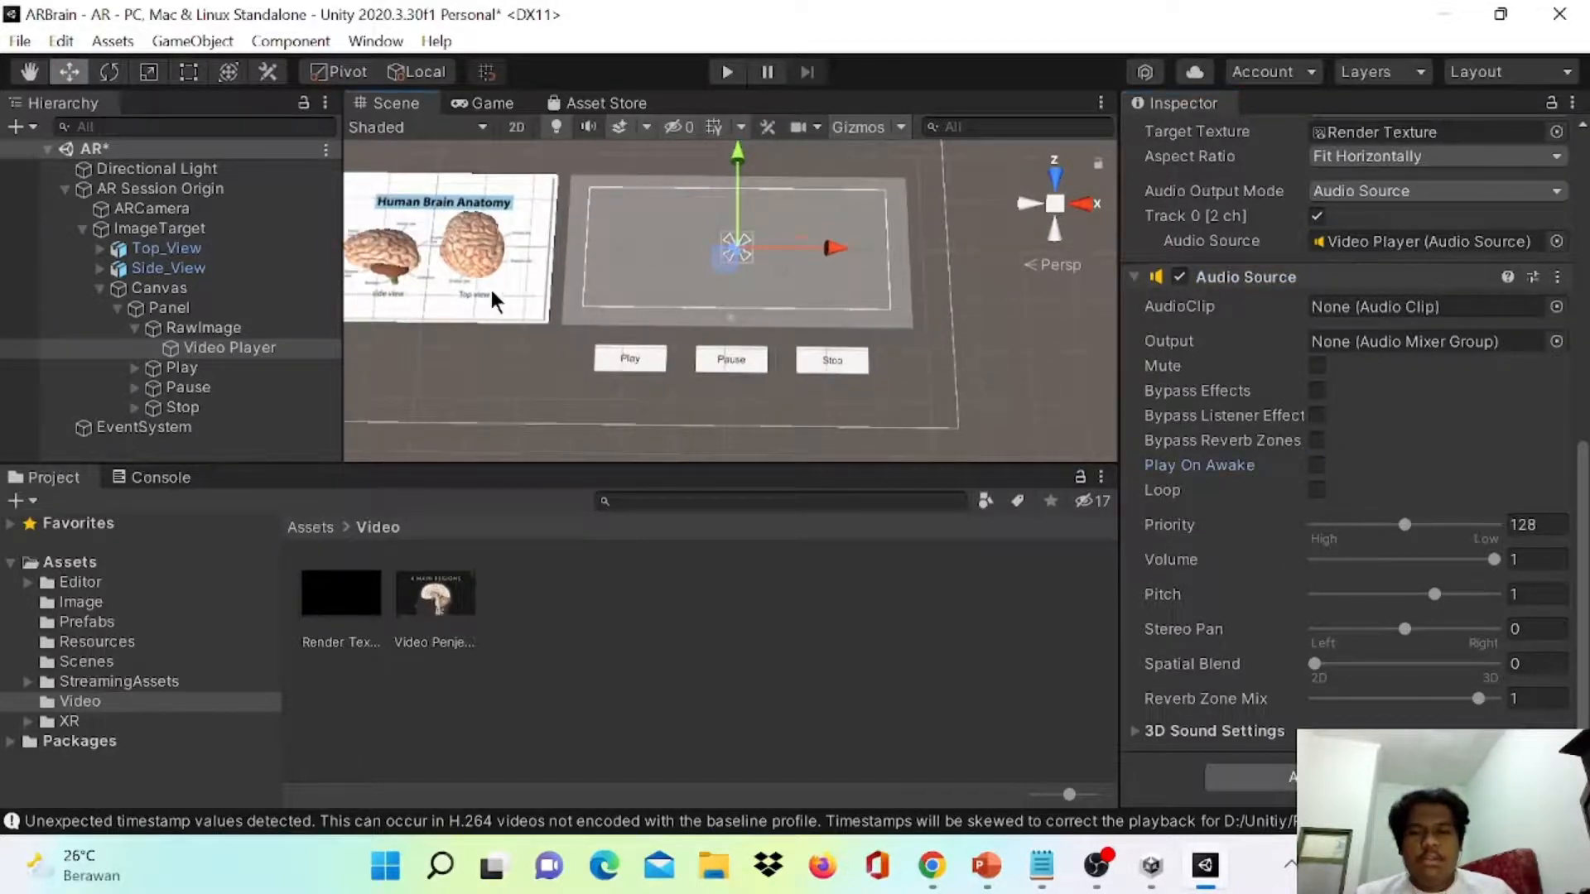
middle_click_drag(531, 363, 603, 458)
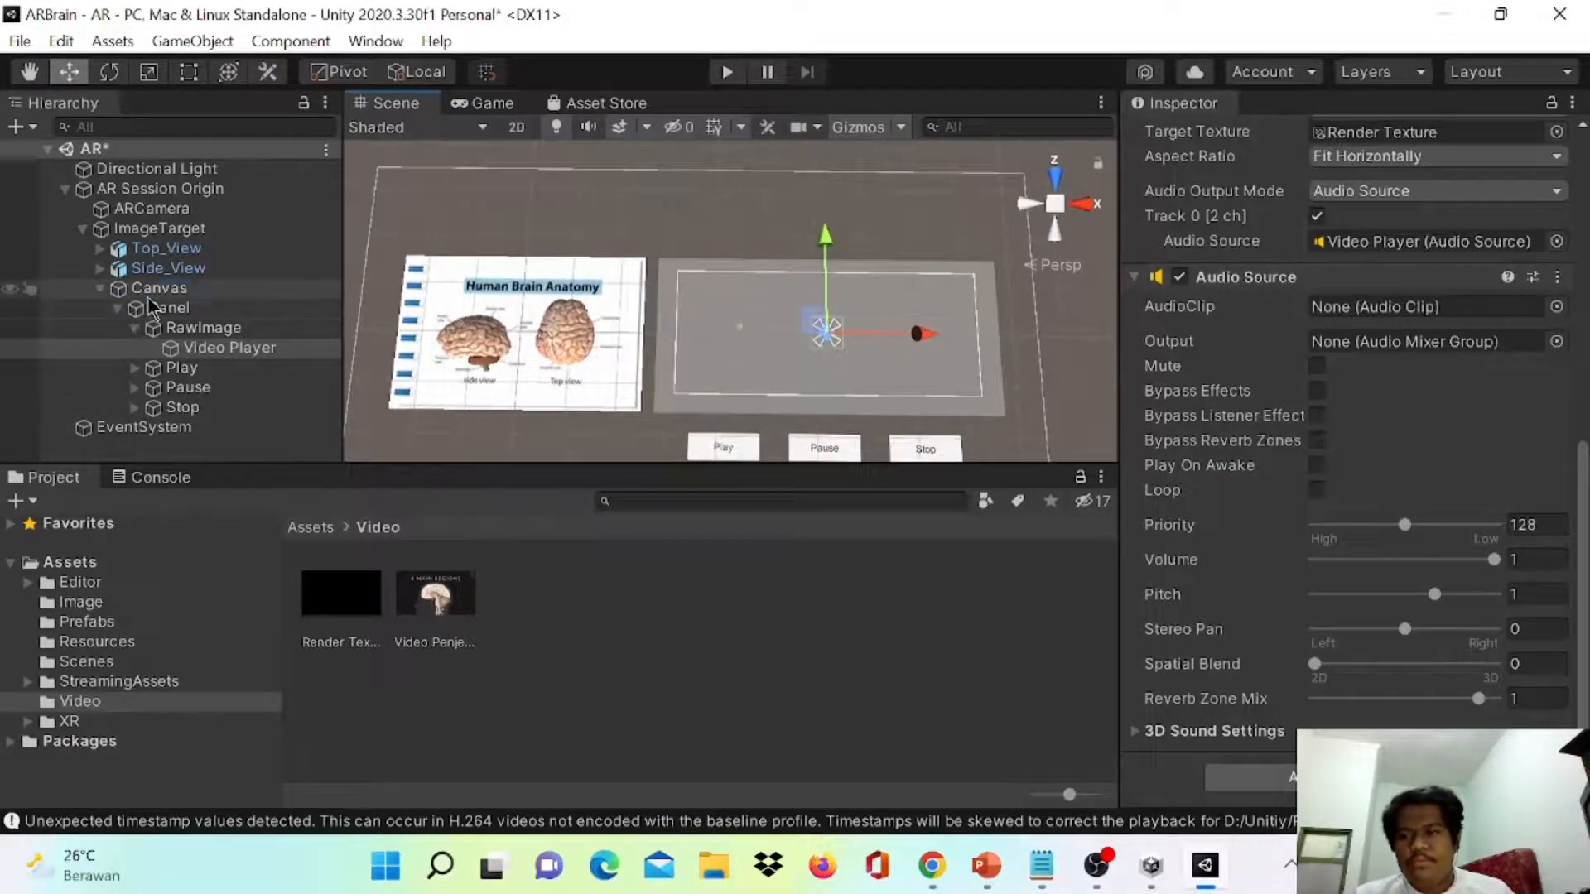
left_click(157, 288)
right_click(149, 300)
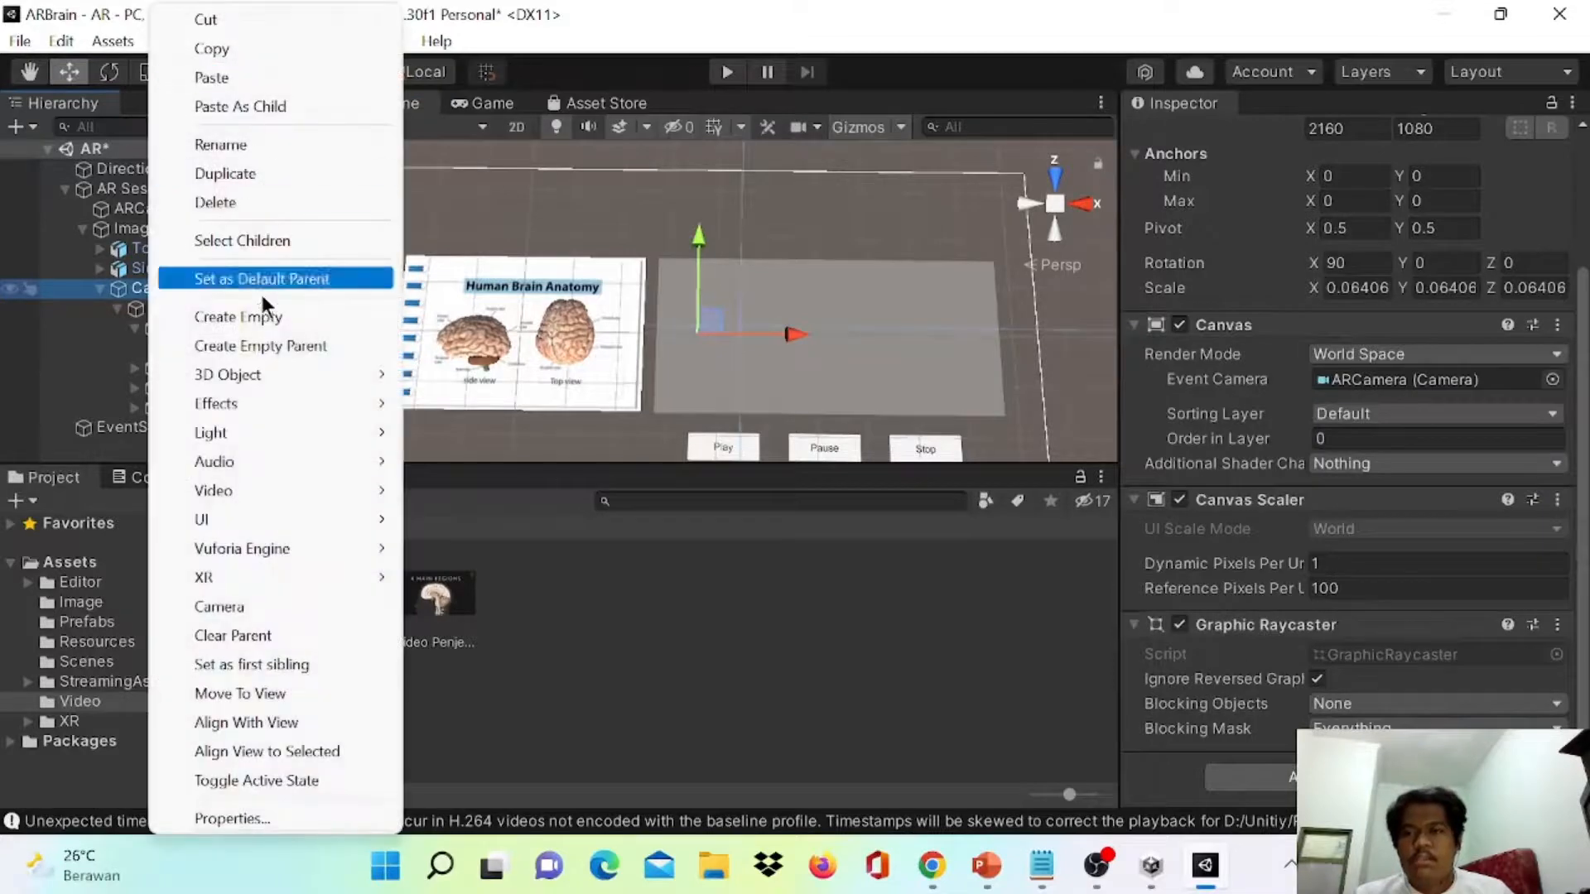
mouse_move(276, 519)
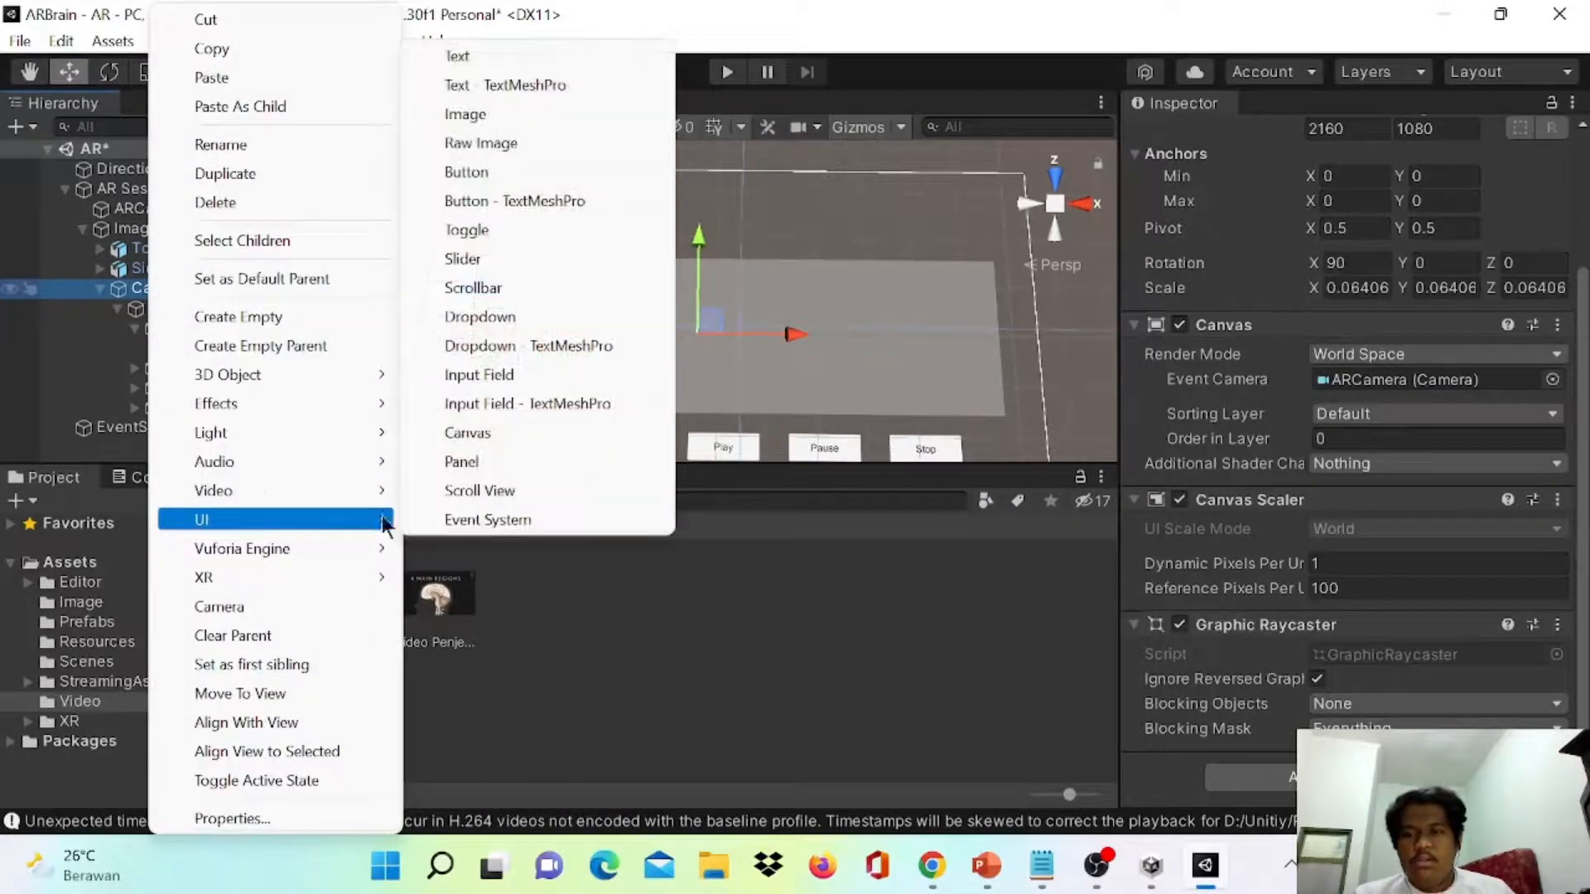
left_click(503, 174)
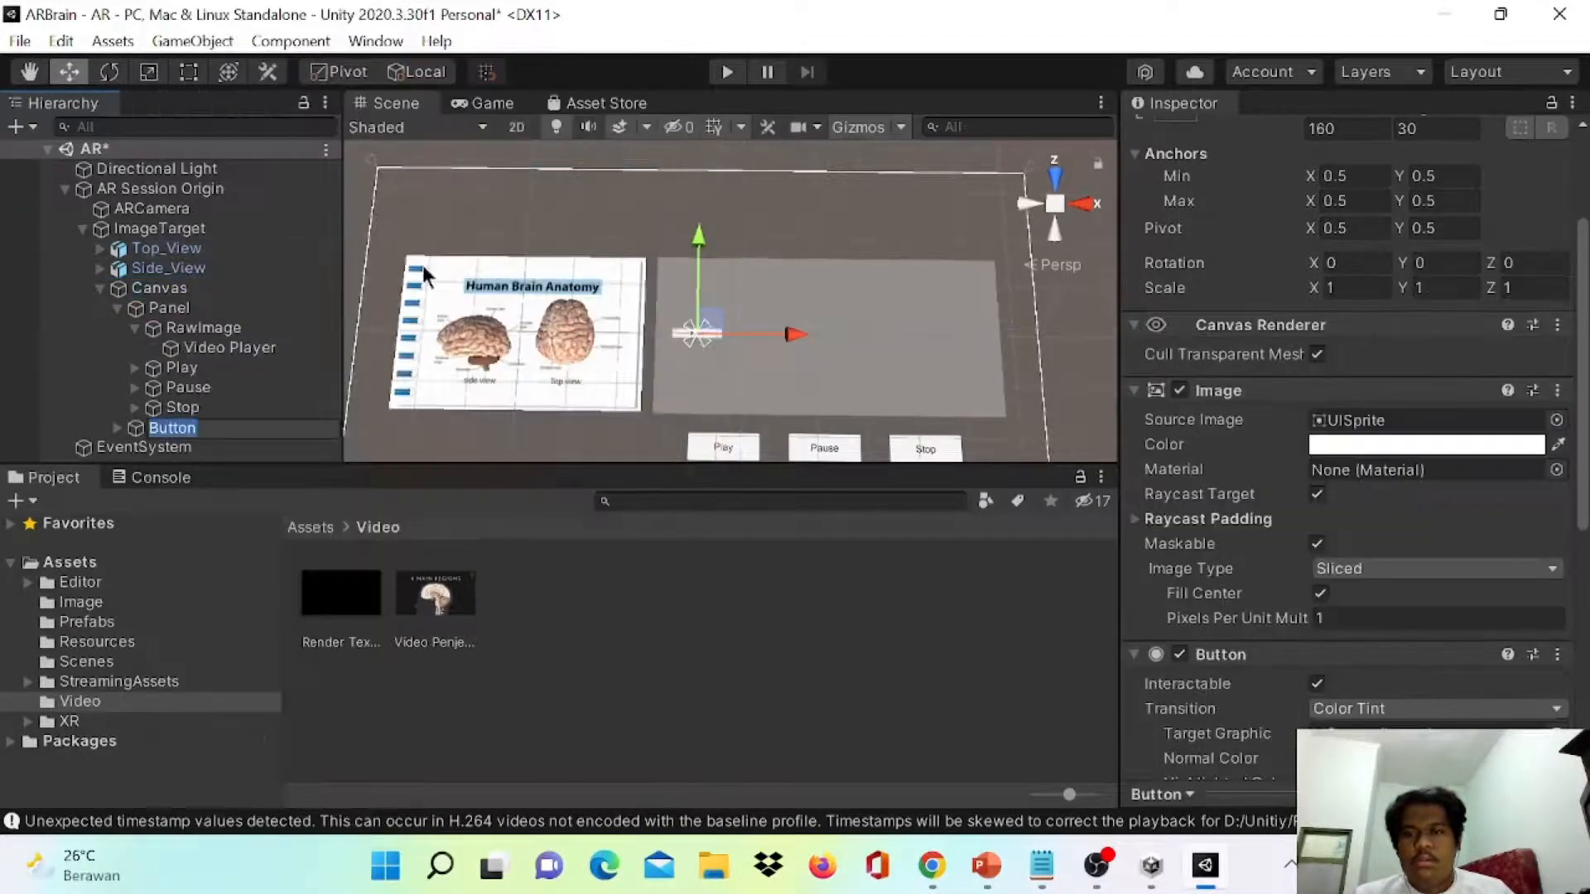
- Resize the new button to about 216 by 92 and move it above the image target, to about X -791, Y 382
left_click(188, 71)
left_click_drag(721, 341, 738, 364)
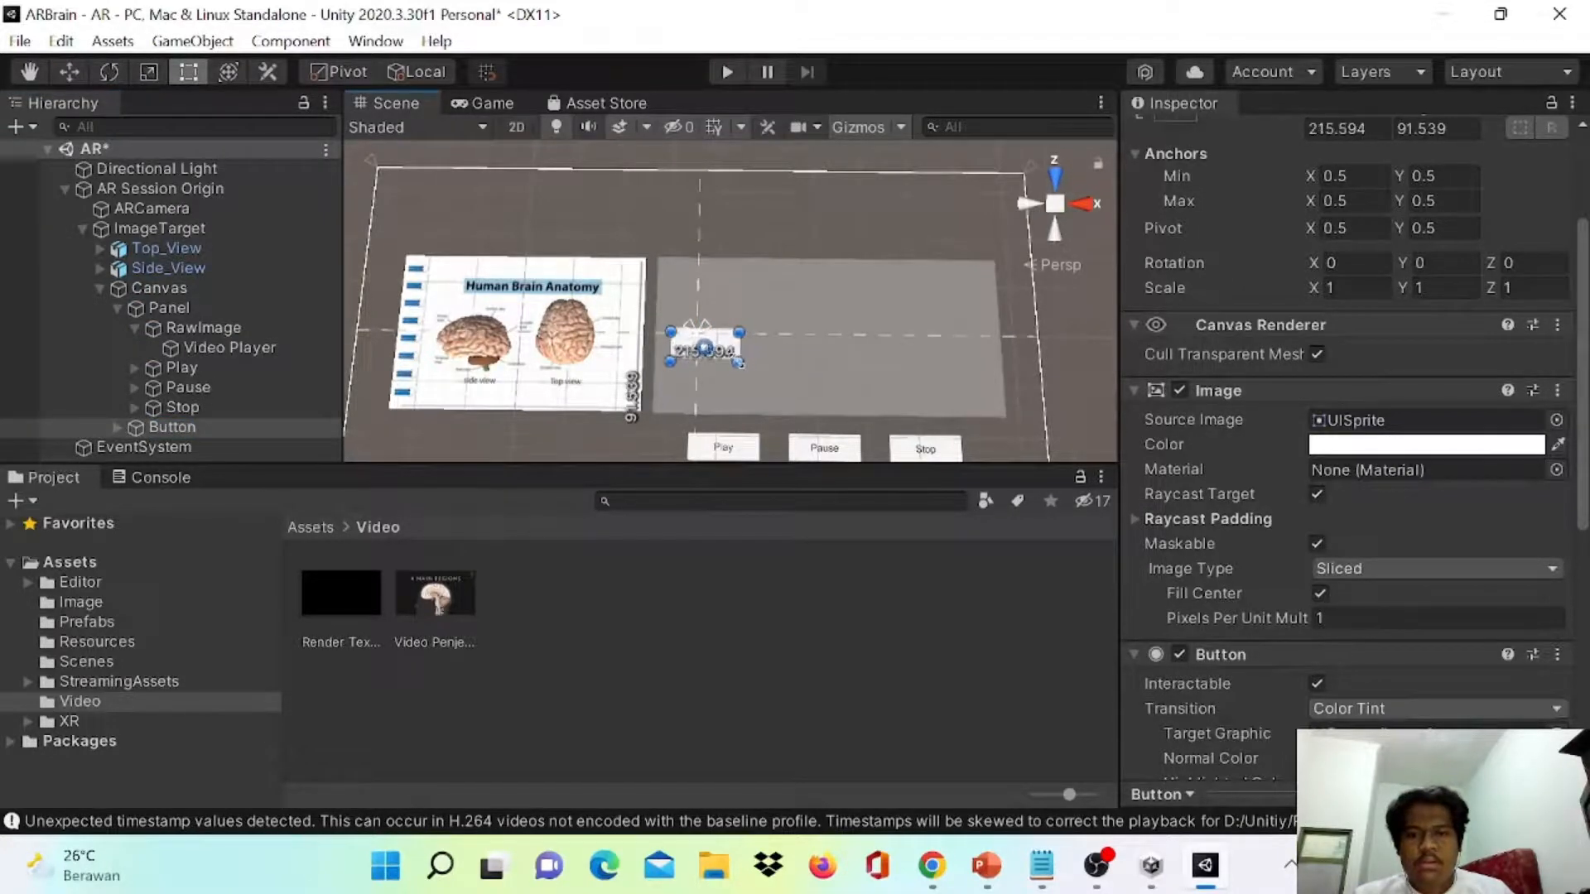
left_click(69, 71)
left_click_drag(712, 271, 703, 162)
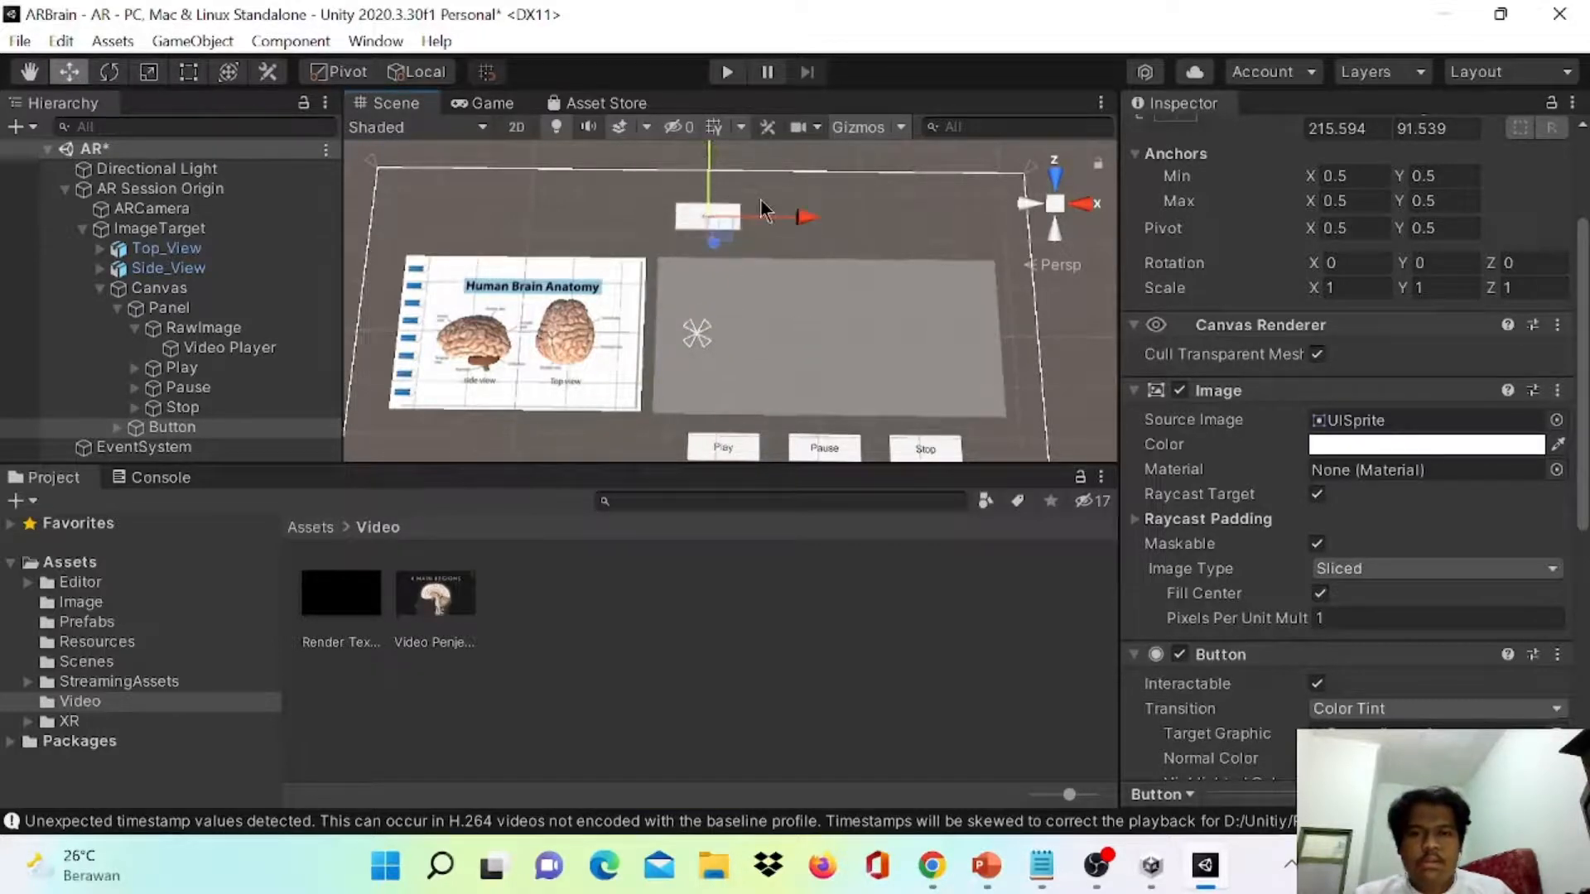
left_click(708, 216)
left_click_drag(757, 216, 515, 225)
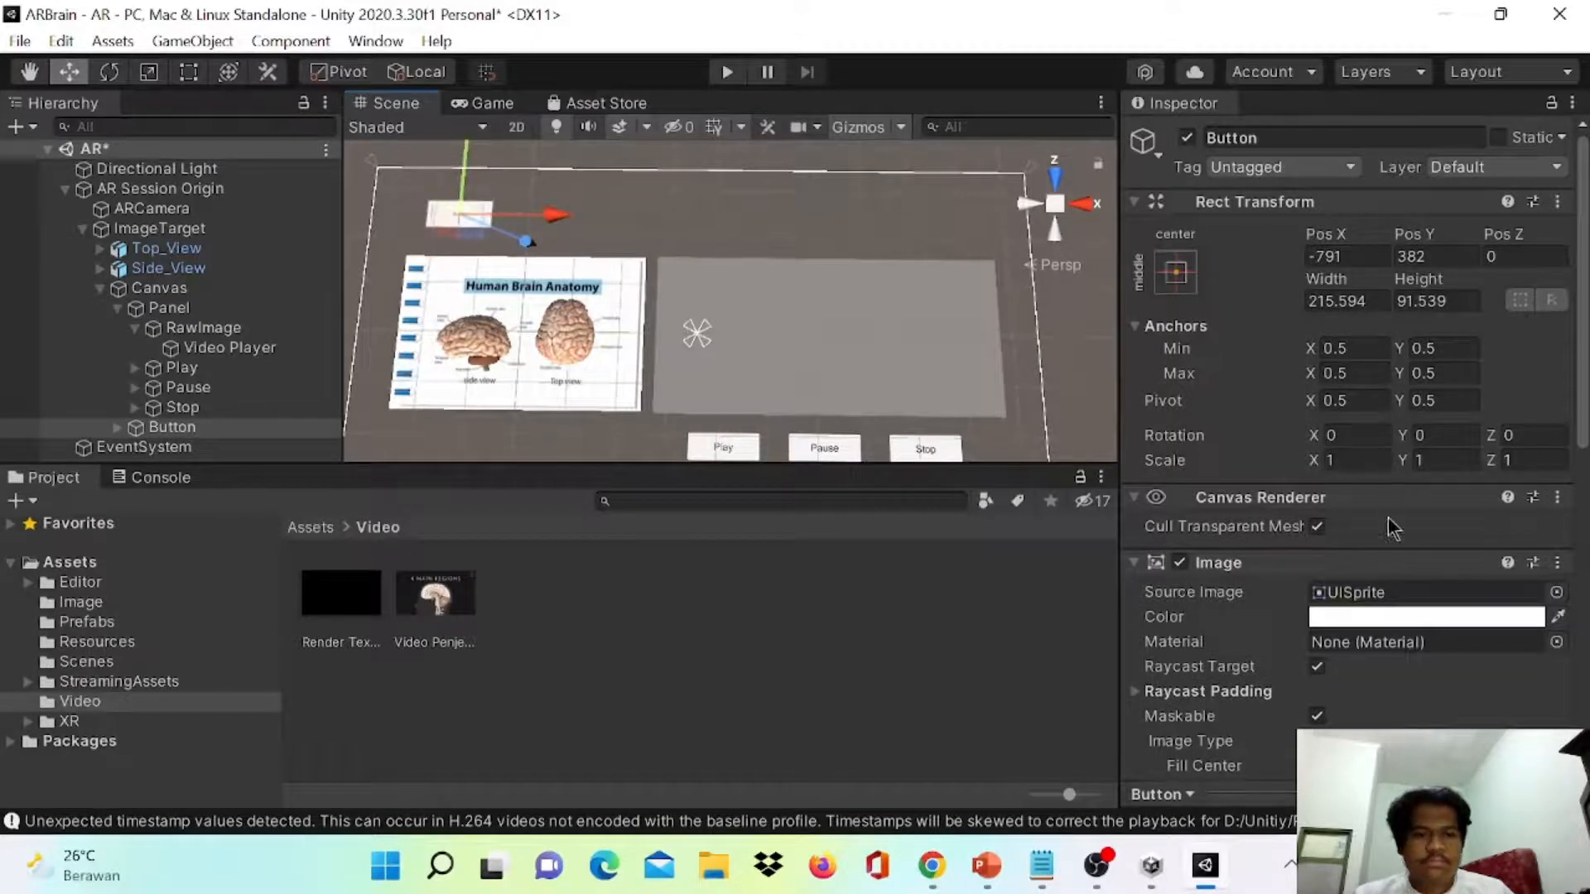
- Rename the new Button object to Back and expand its children in the hierarchy
right_click(142, 427)
left_click(242, 157)
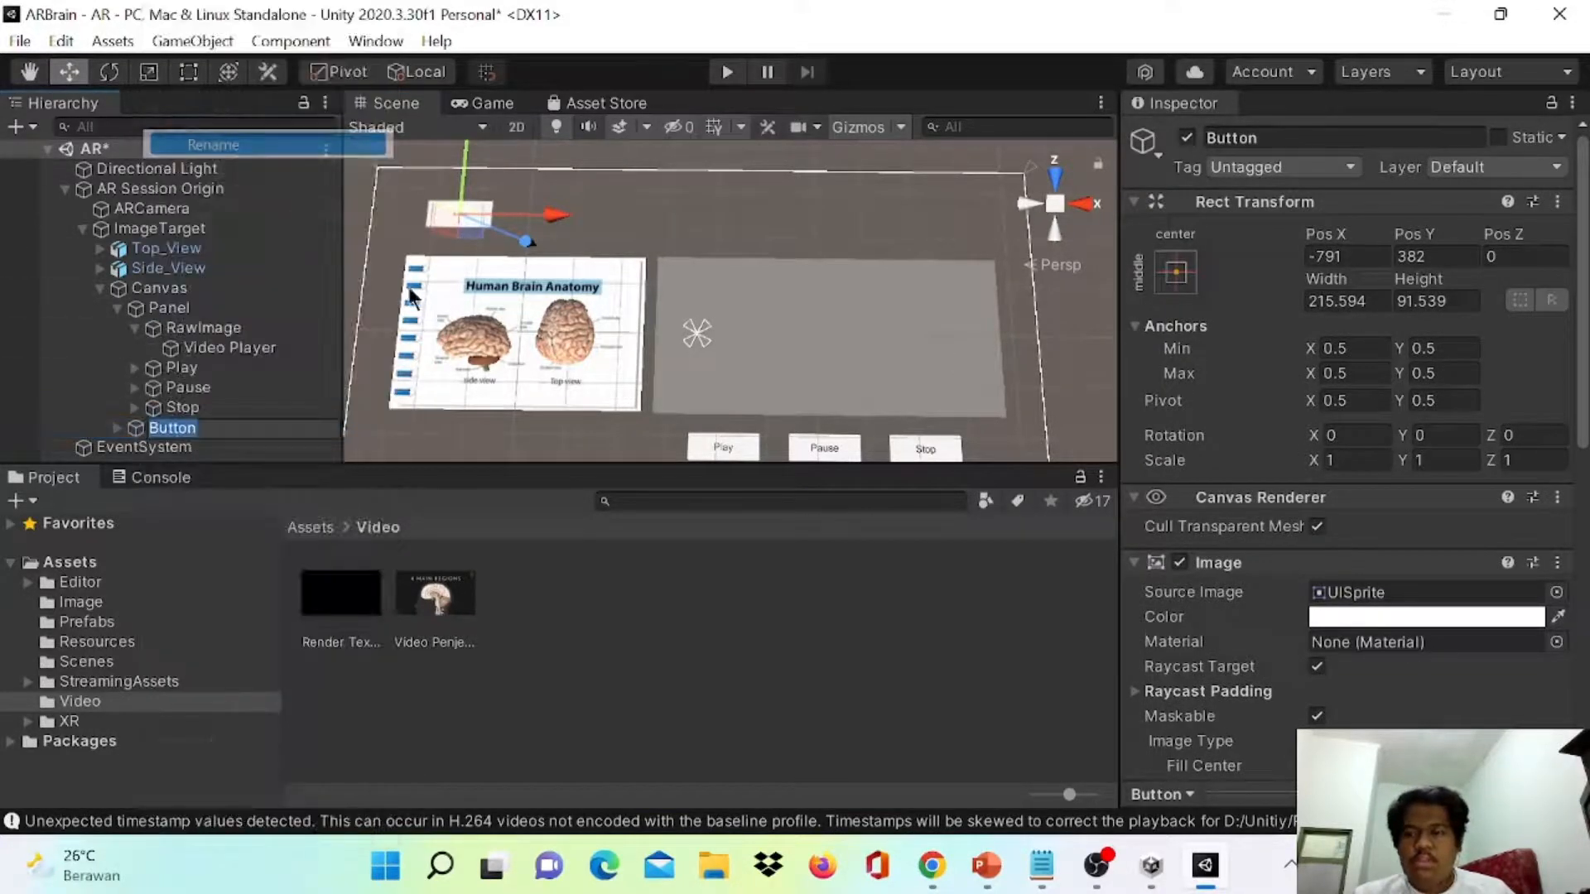
type("Back")
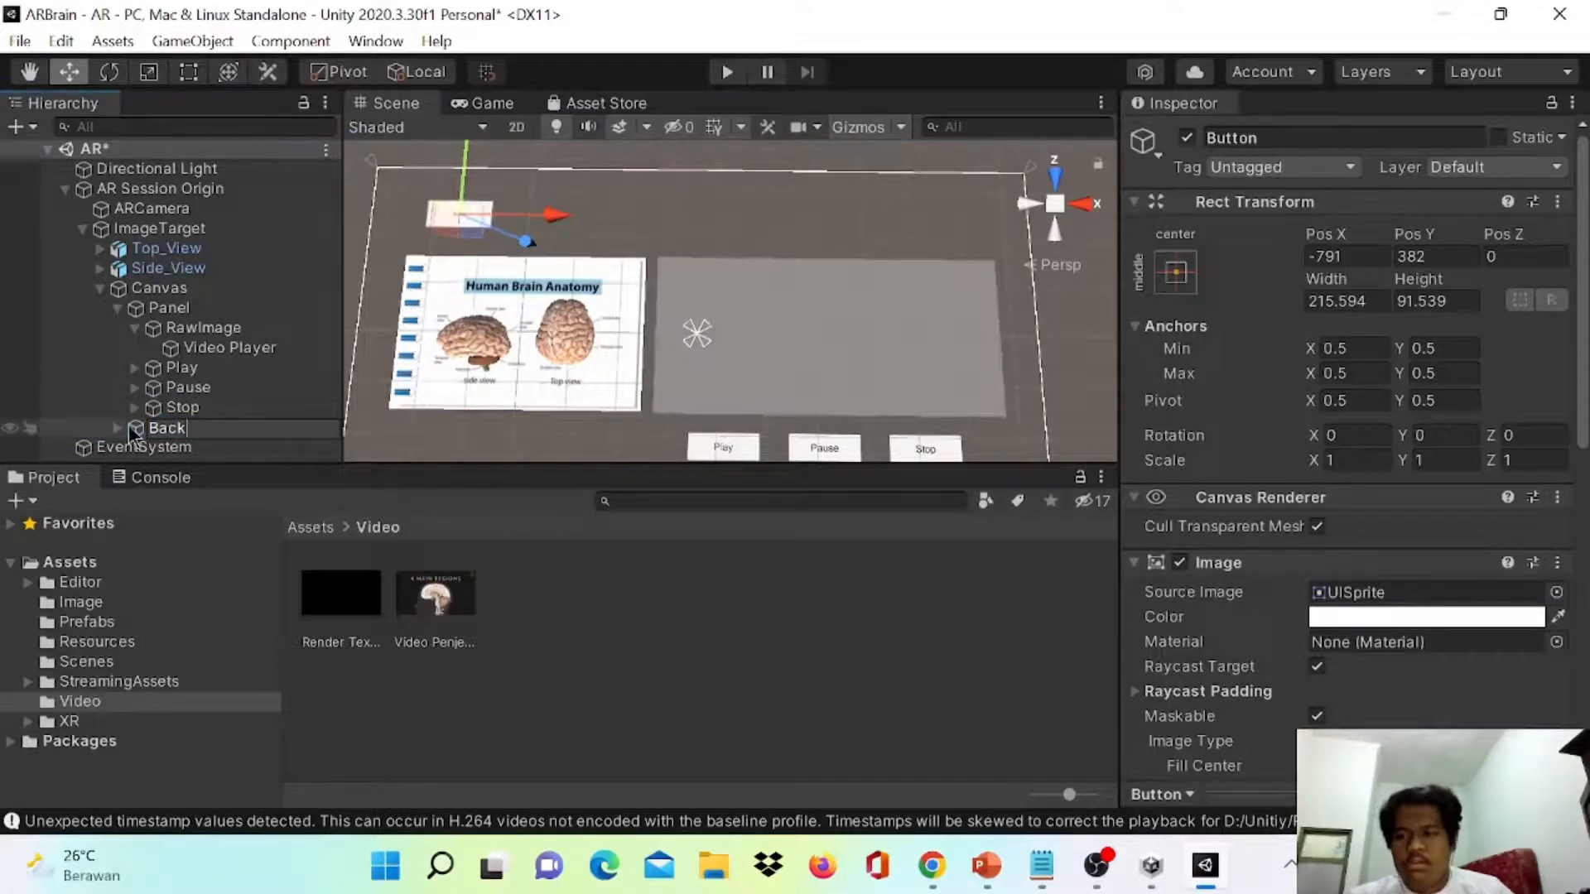
left_click(132, 429)
left_click(117, 428)
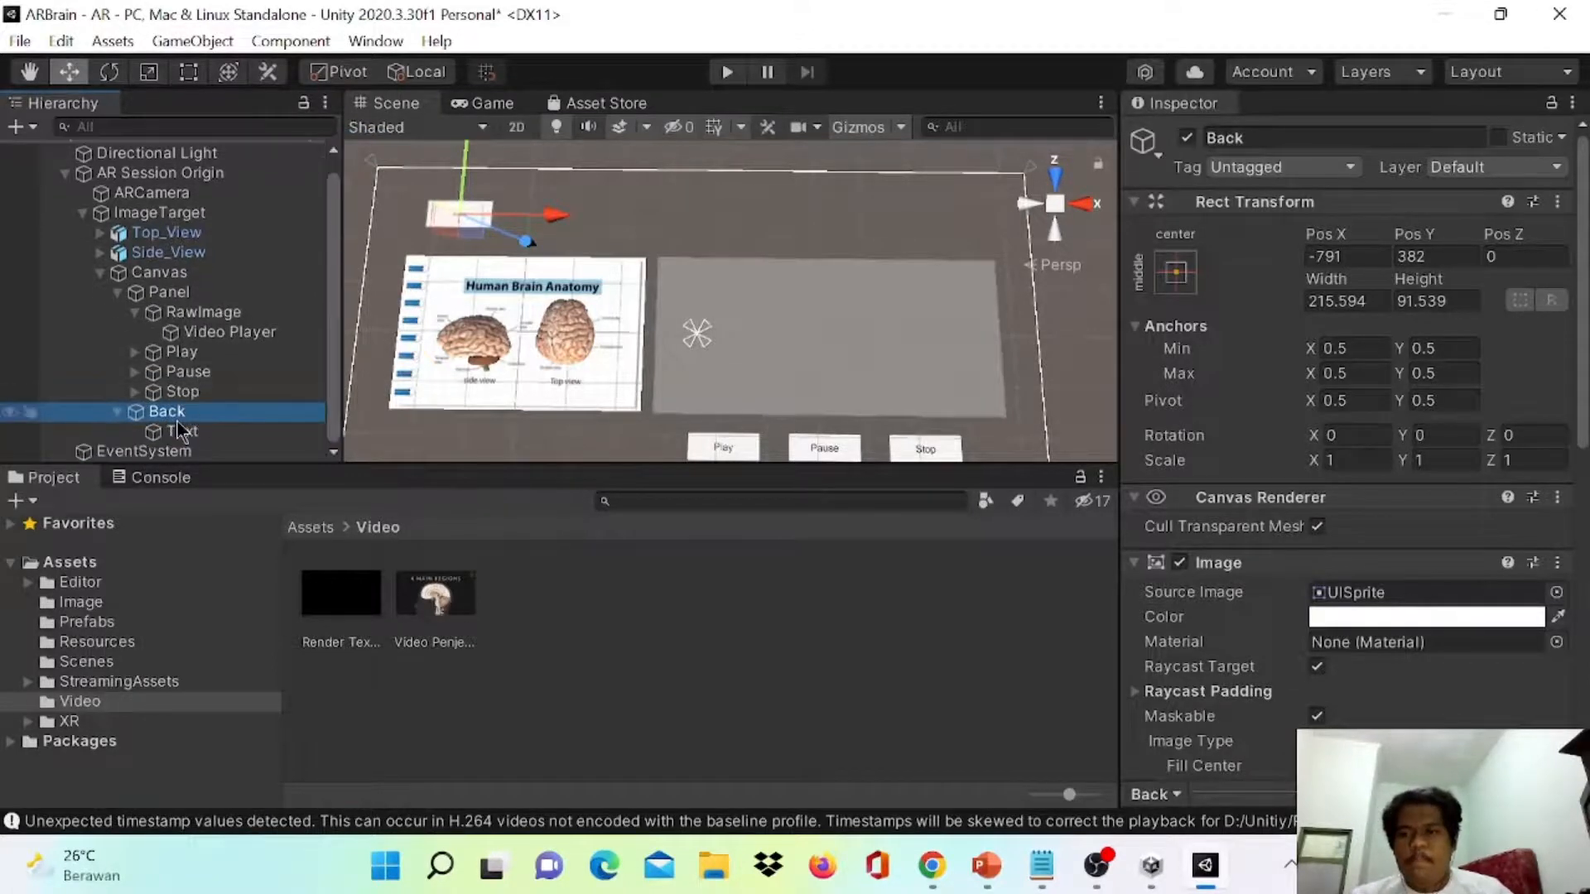
- Change the Back button's label text to "Back" and set its font size to 30
left_click(182, 431)
left_click(1227, 639)
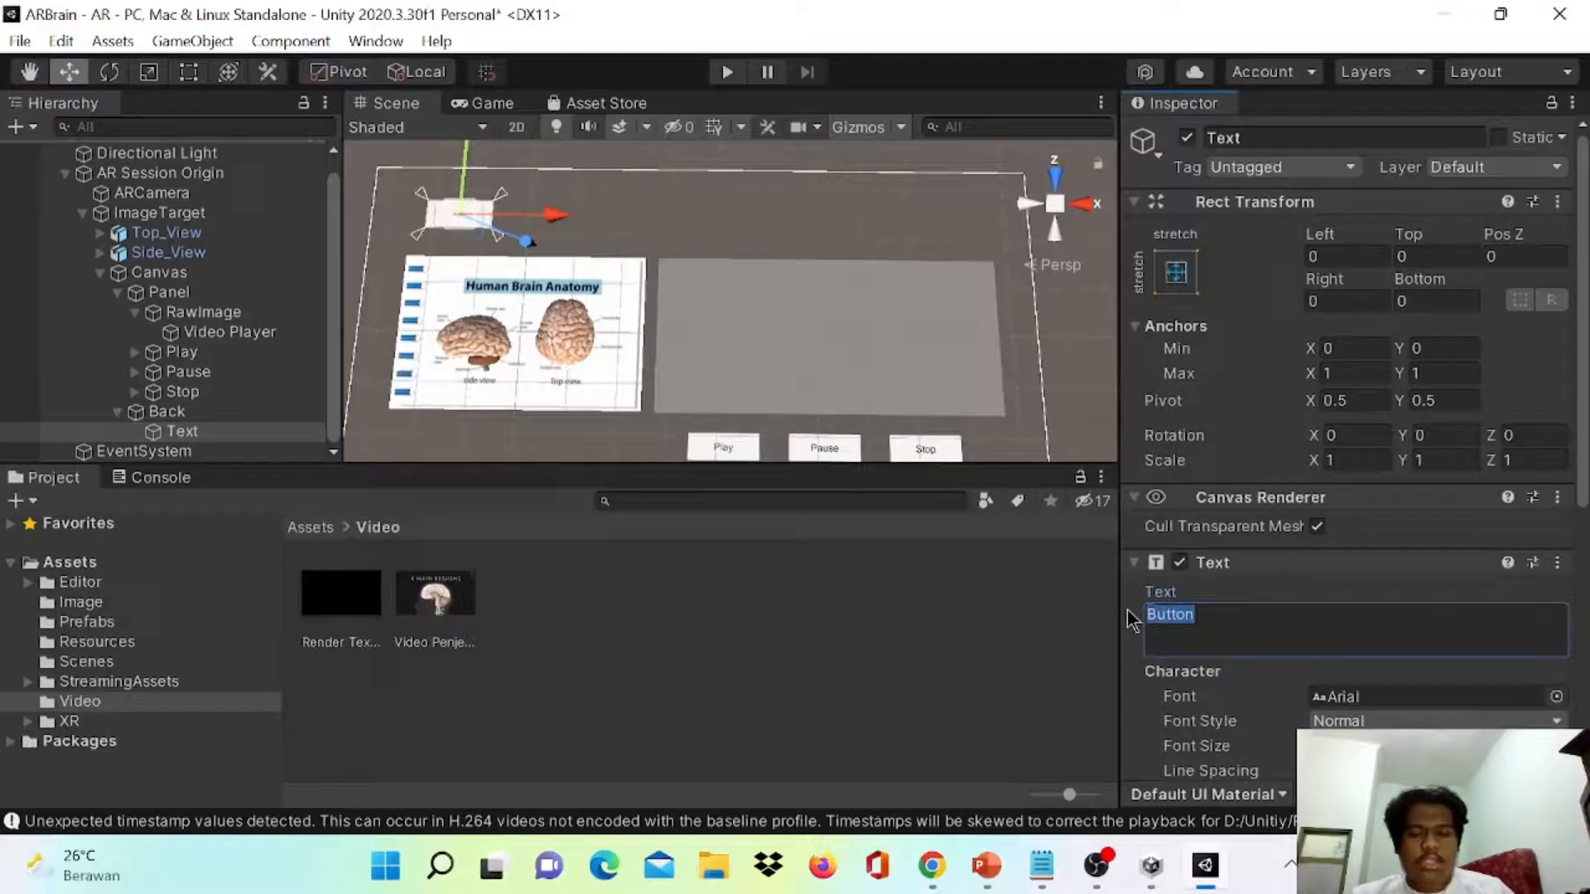
type("Back")
scroll(1457, 376, "down", 5)
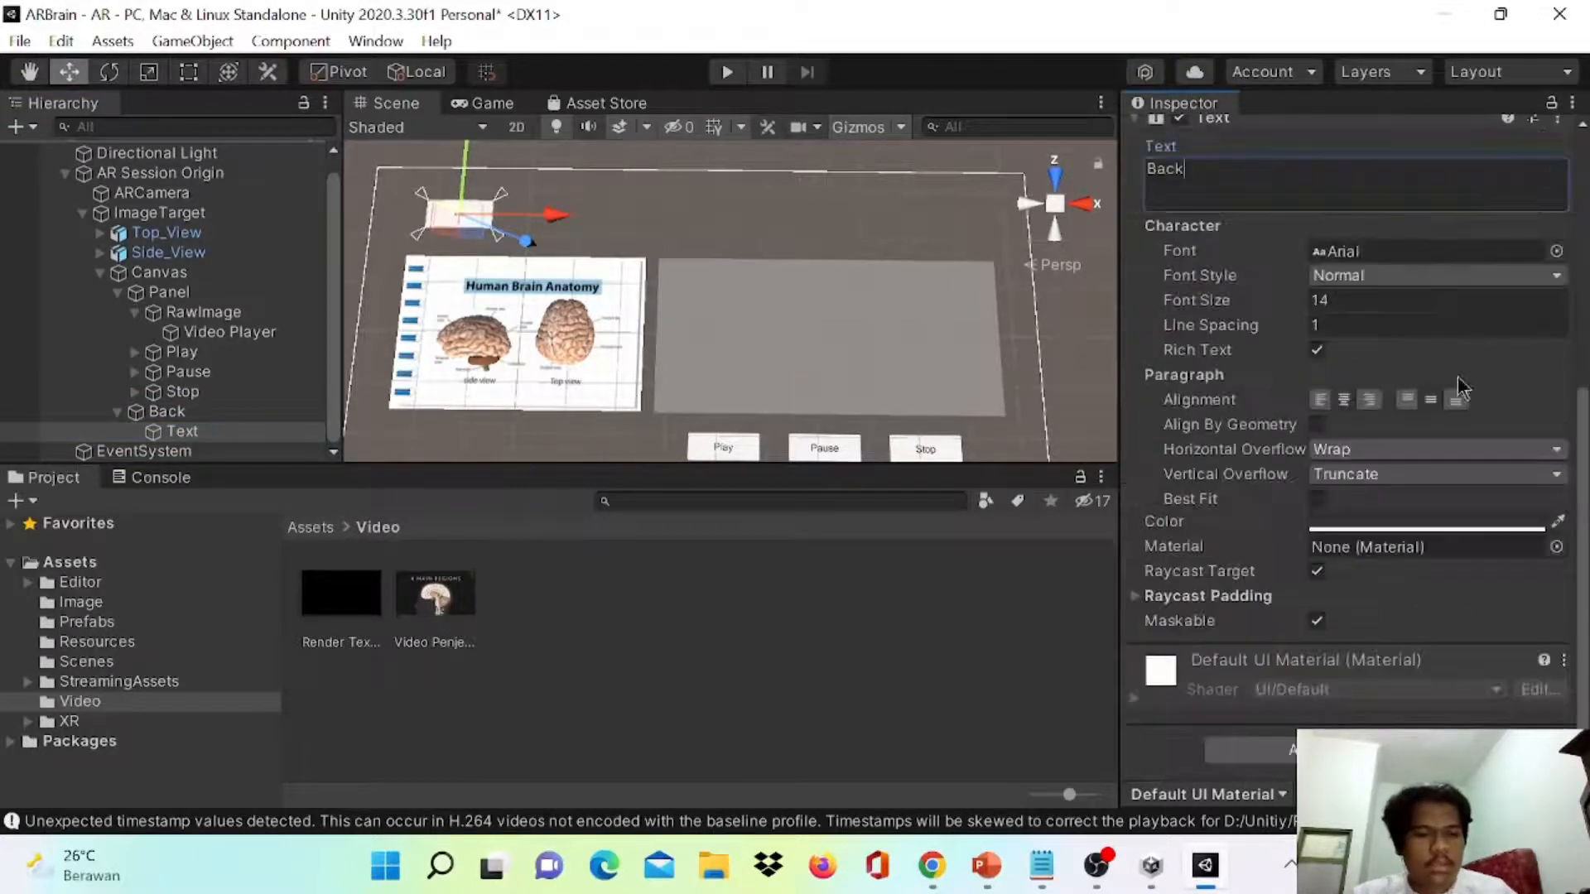
left_click(1336, 301)
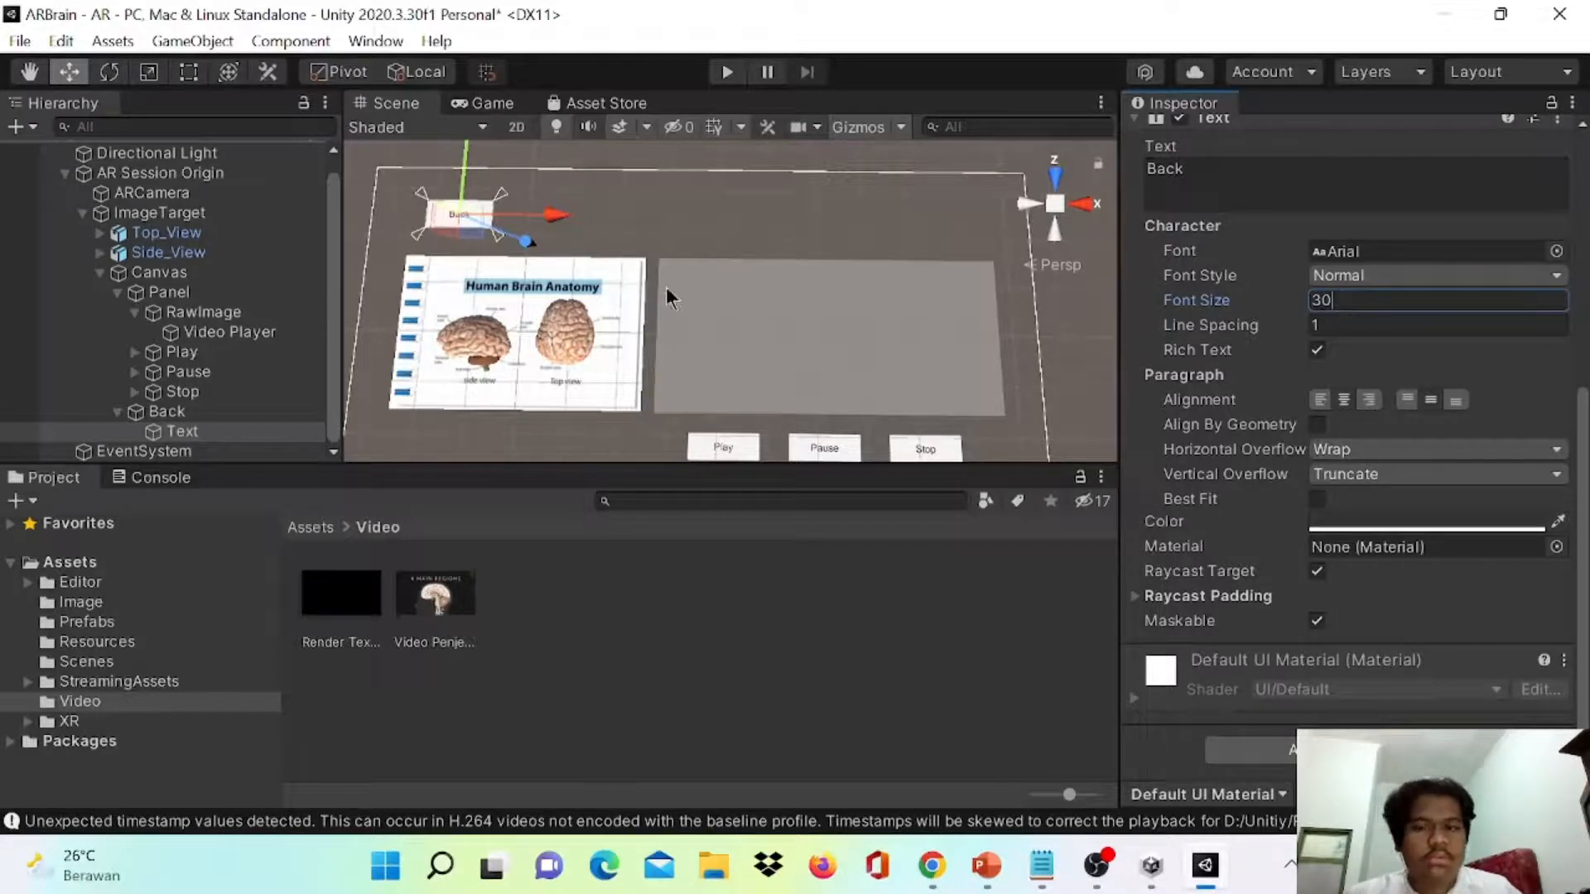
type("30")
left_click(656, 239)
left_click(468, 213)
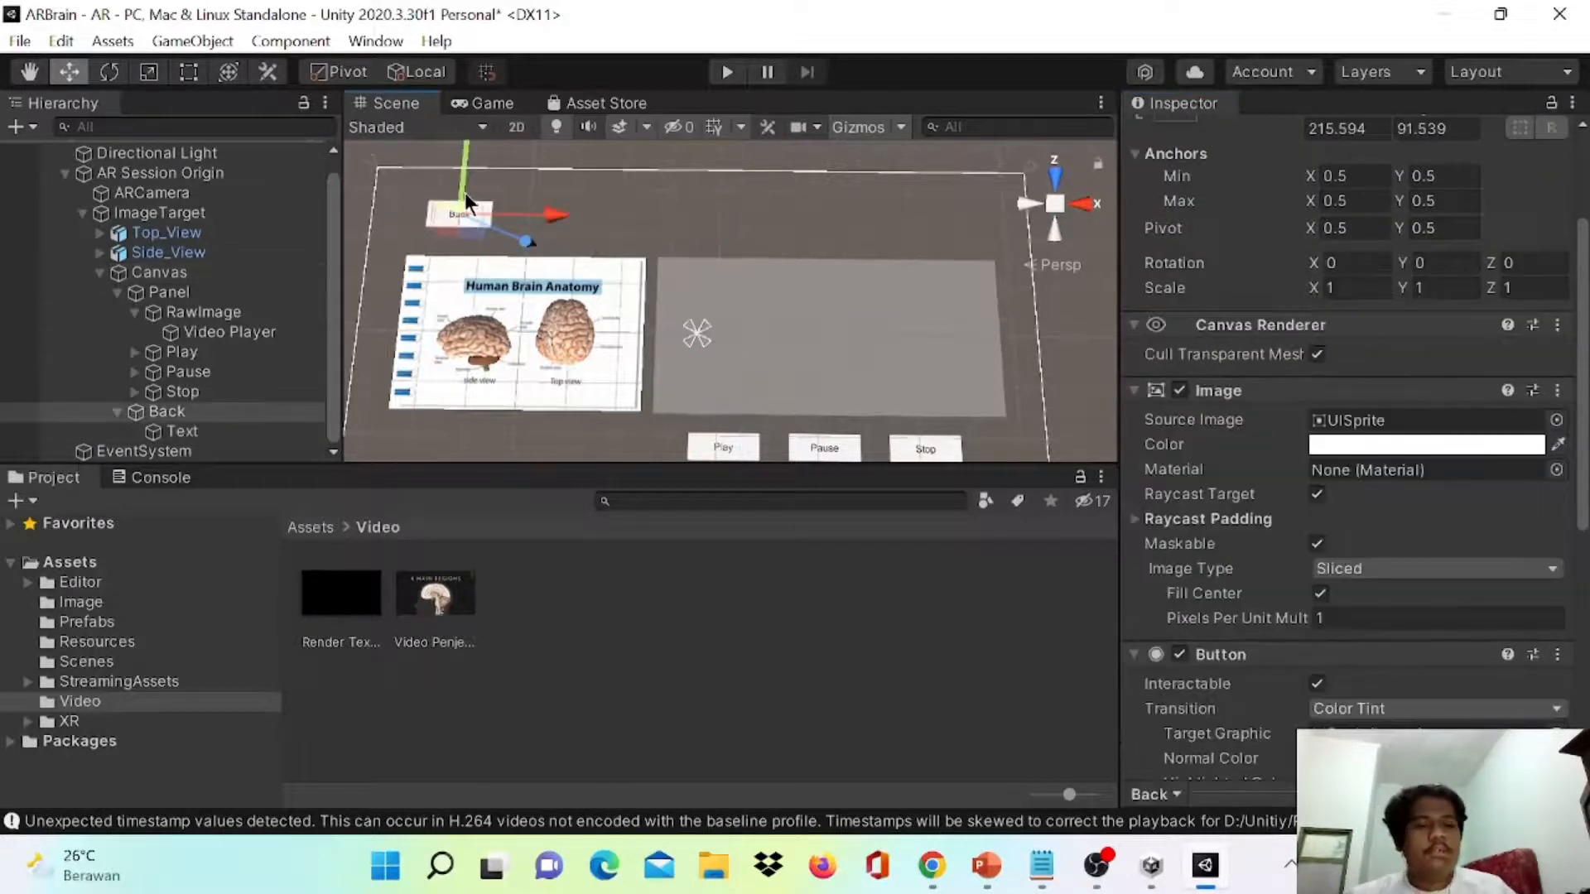
scroll(761, 208, "down", 1)
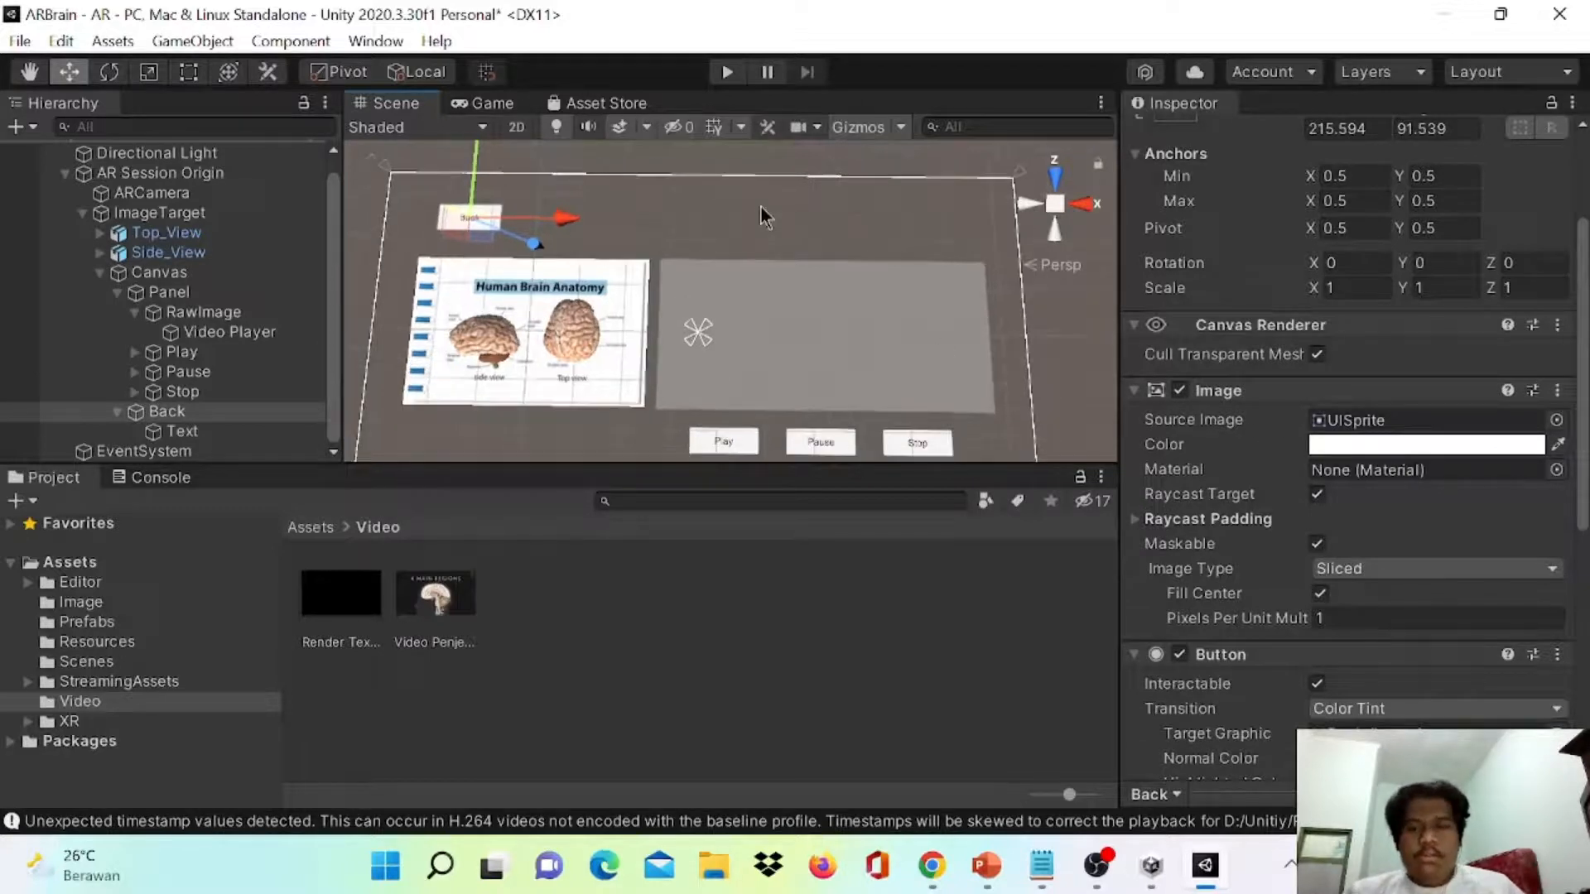
left_click(781, 221)
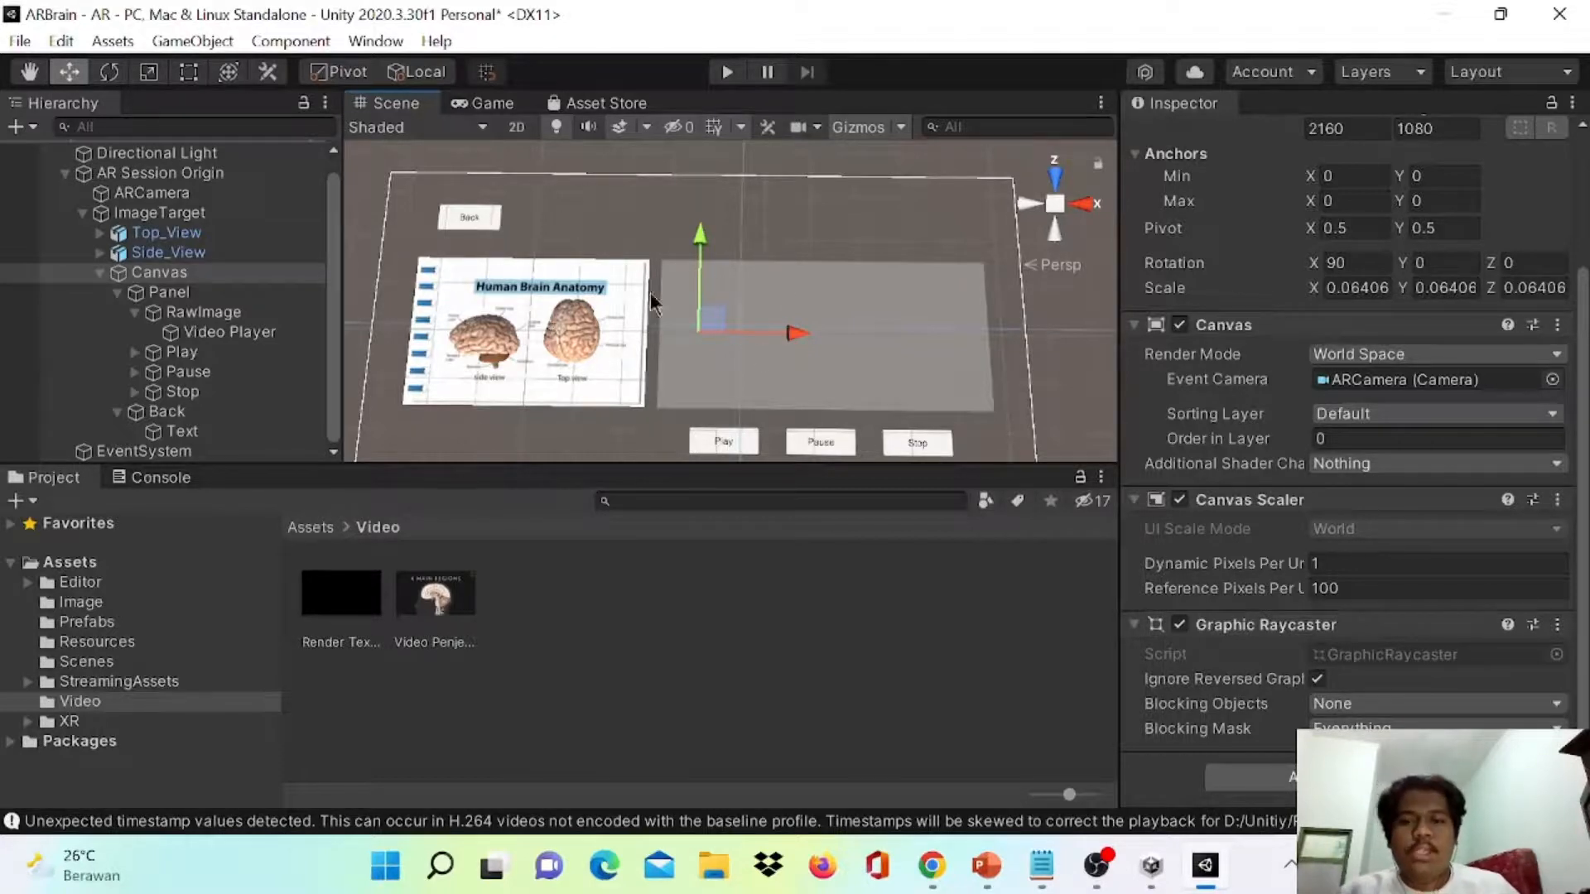
- Create a new folder named Script in the project's Assets folder
left_click(108, 564)
right_click(106, 565)
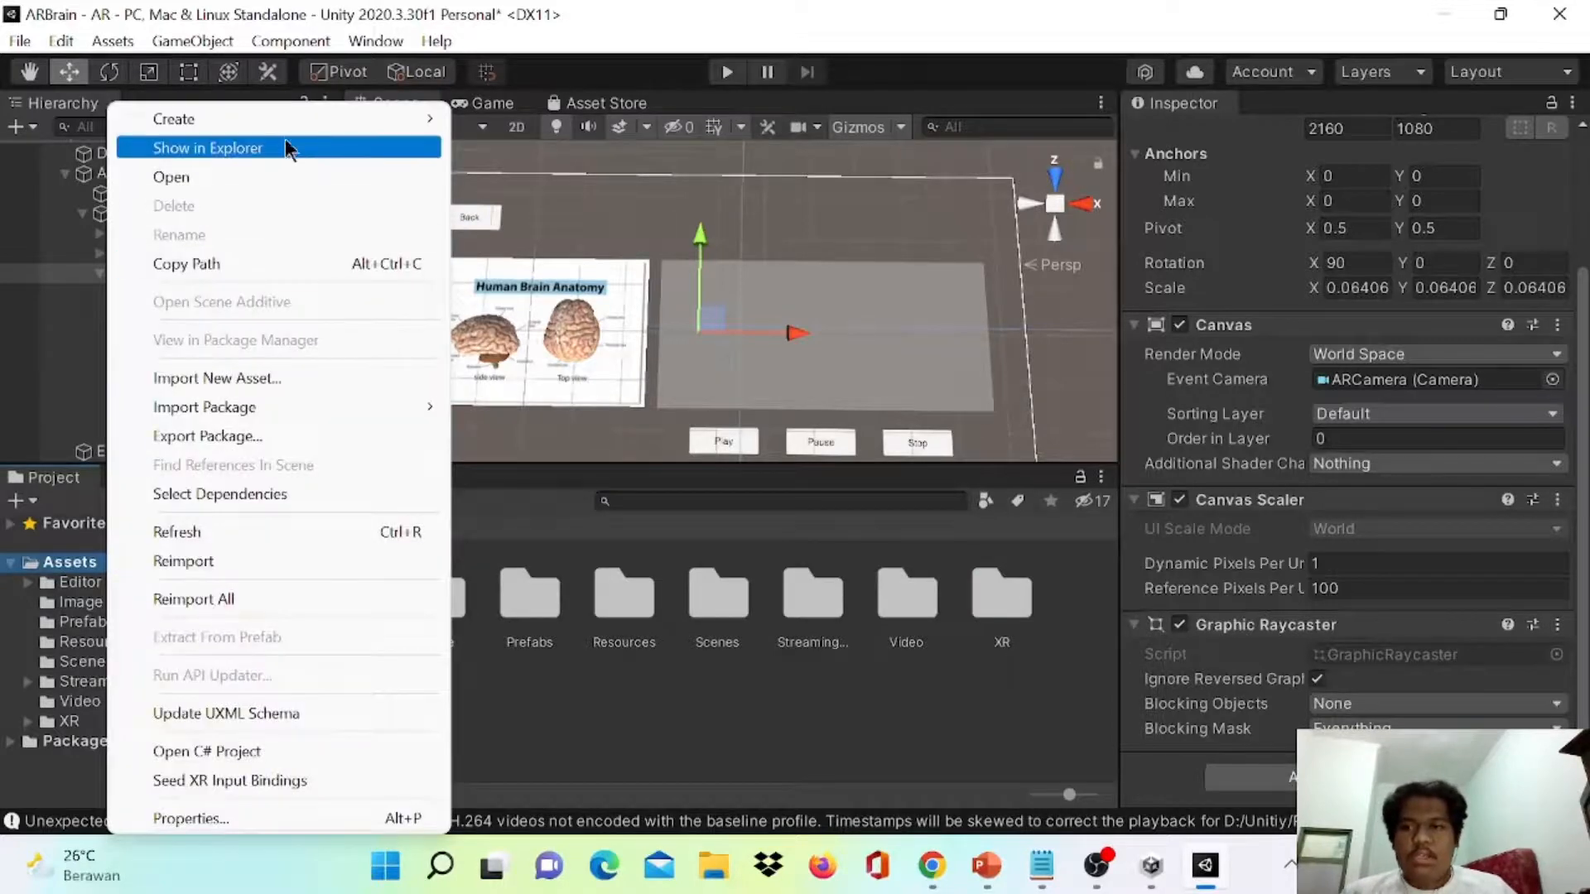
mouse_move(287, 127)
left_click(513, 47)
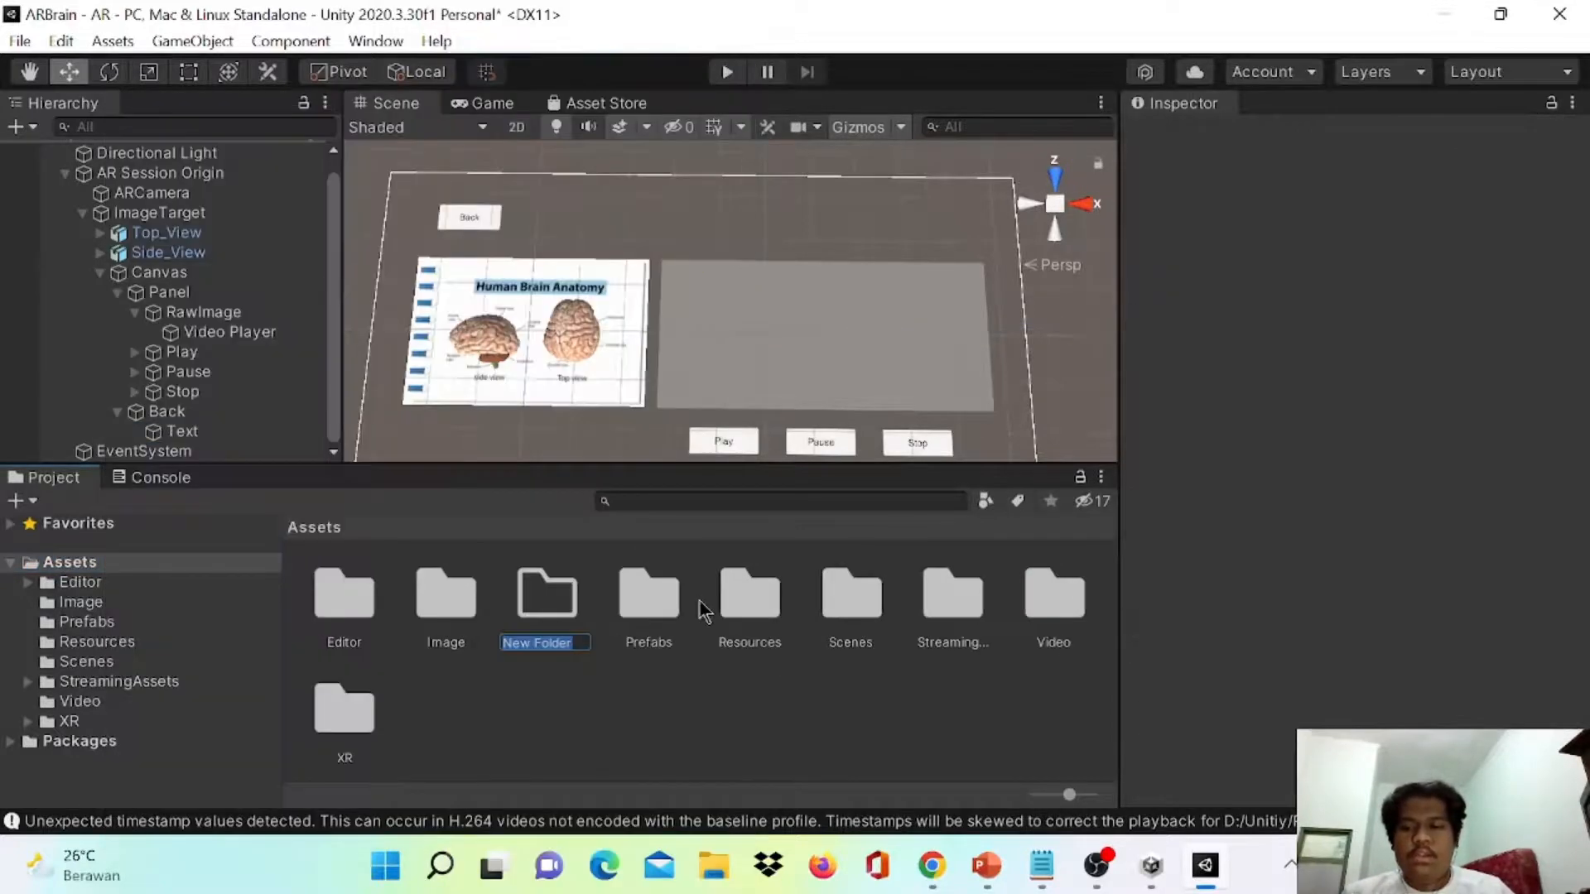
type("Script")
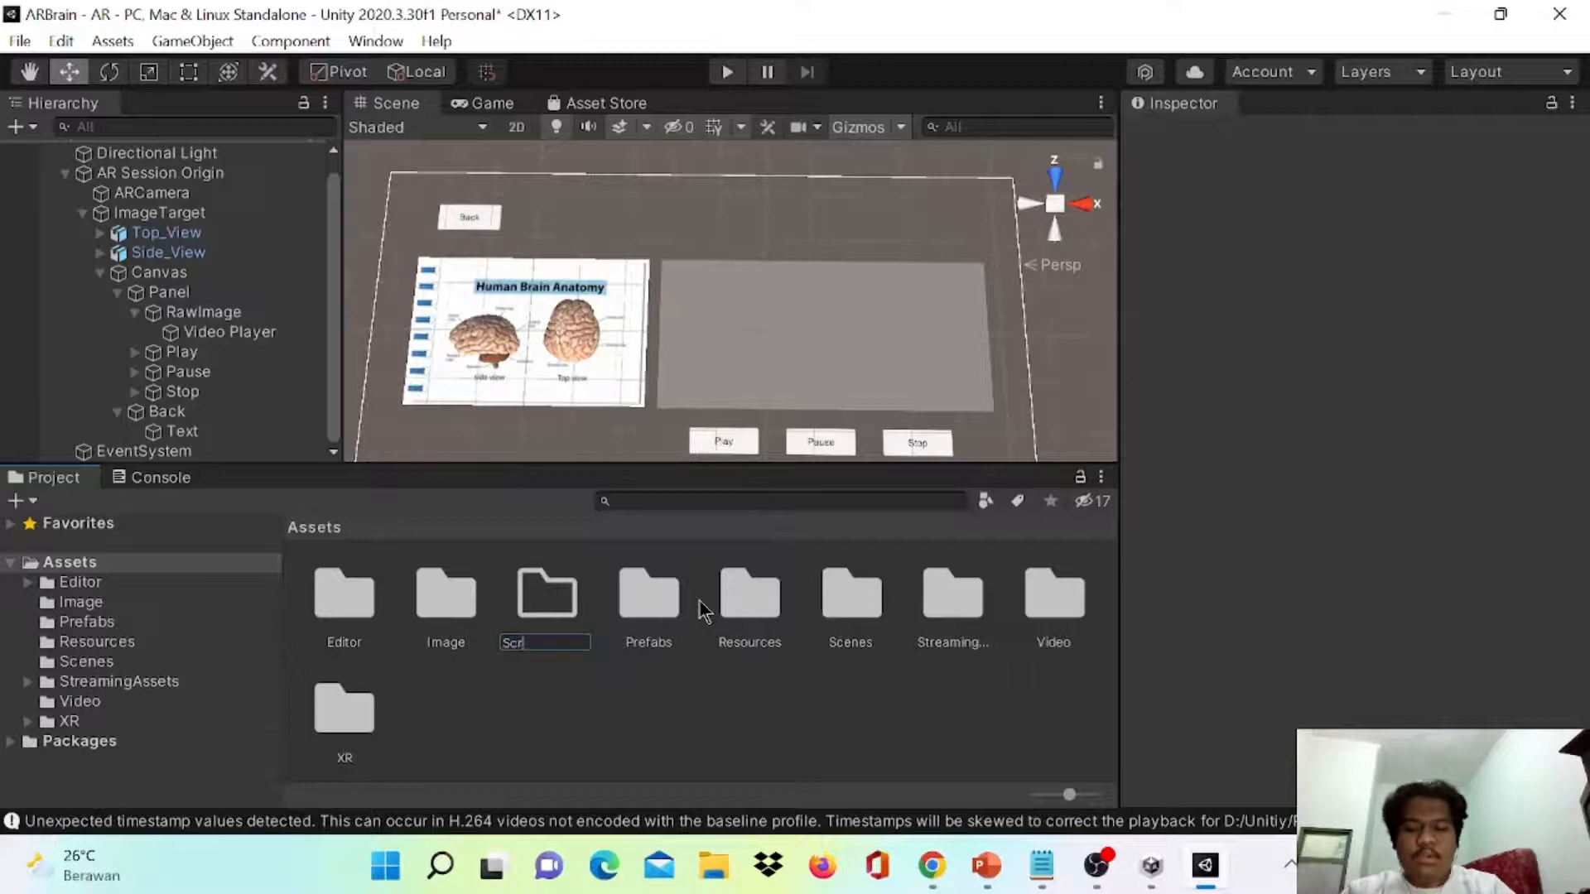
key("Return")
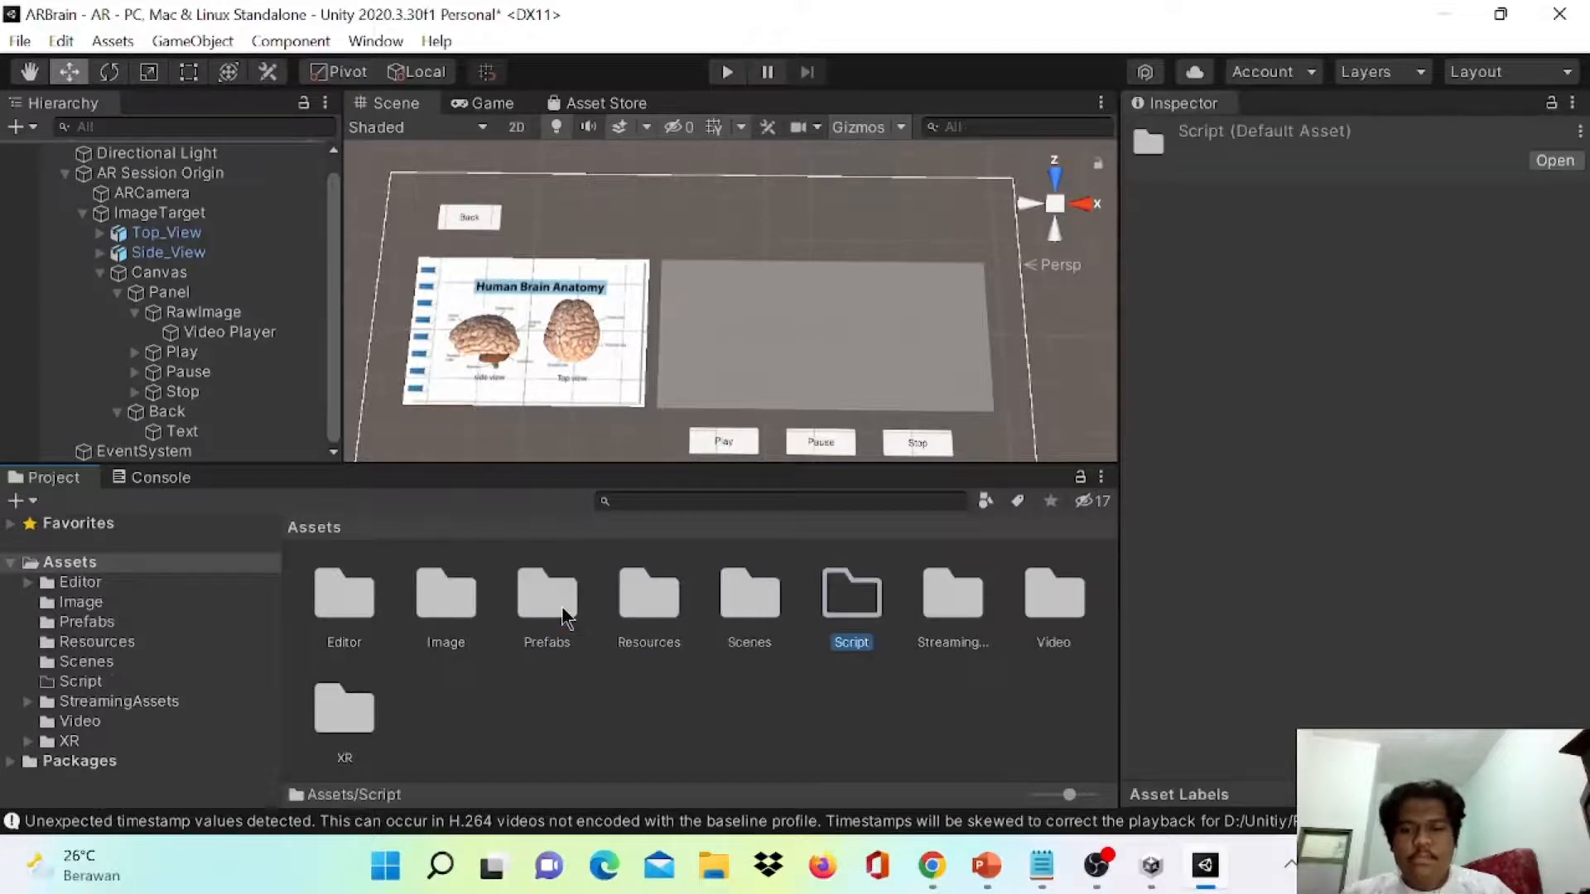
- Create a C# script named SceneControl inside the Script folder
double_click(872, 611)
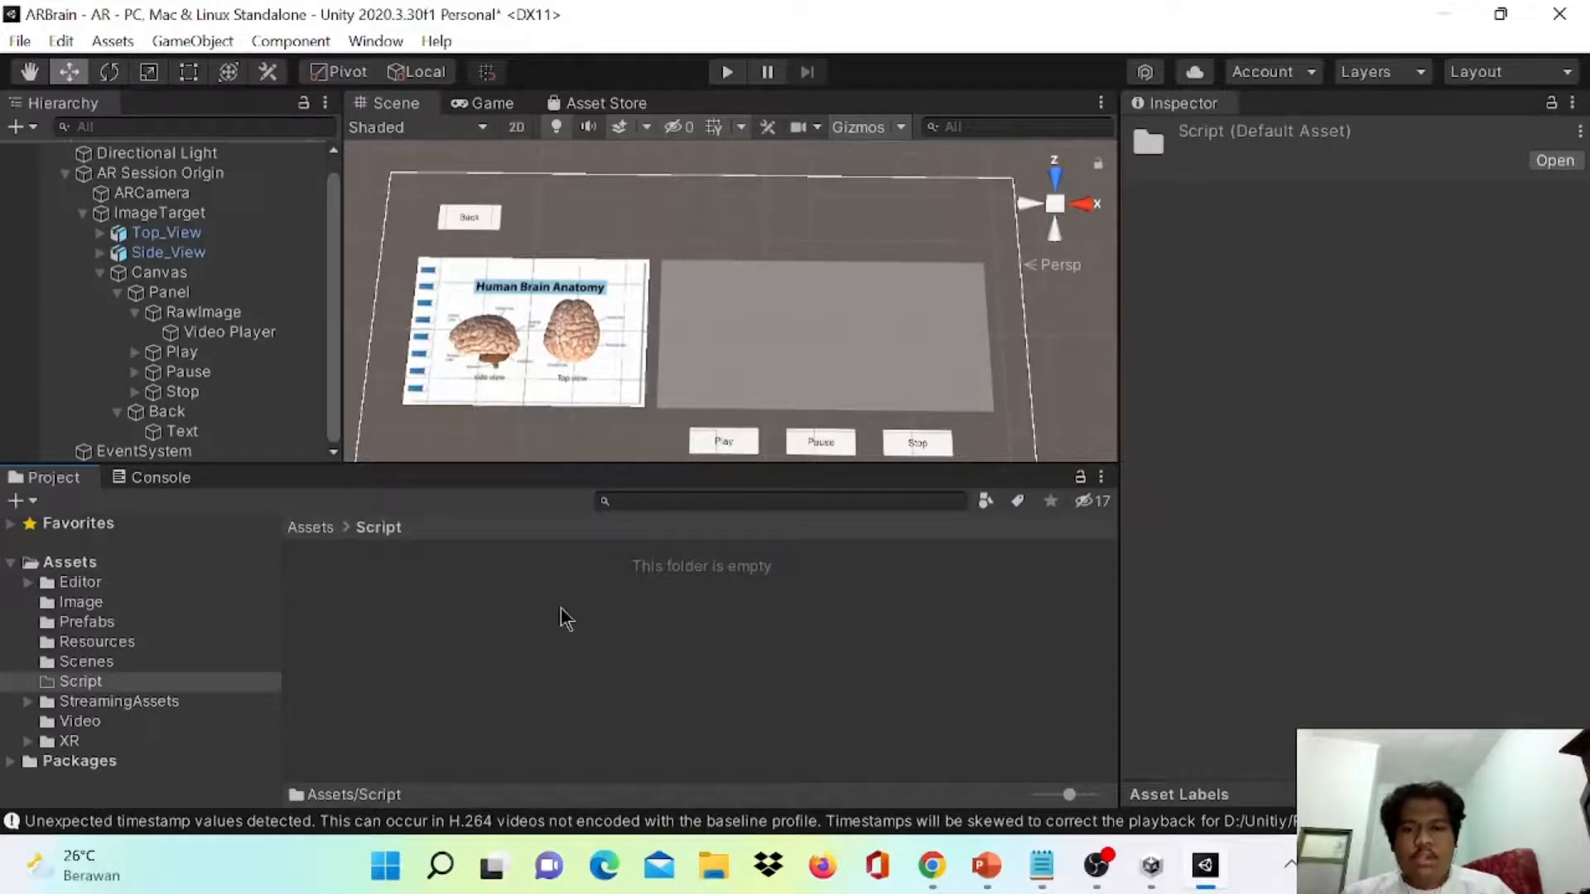
right_click(417, 596)
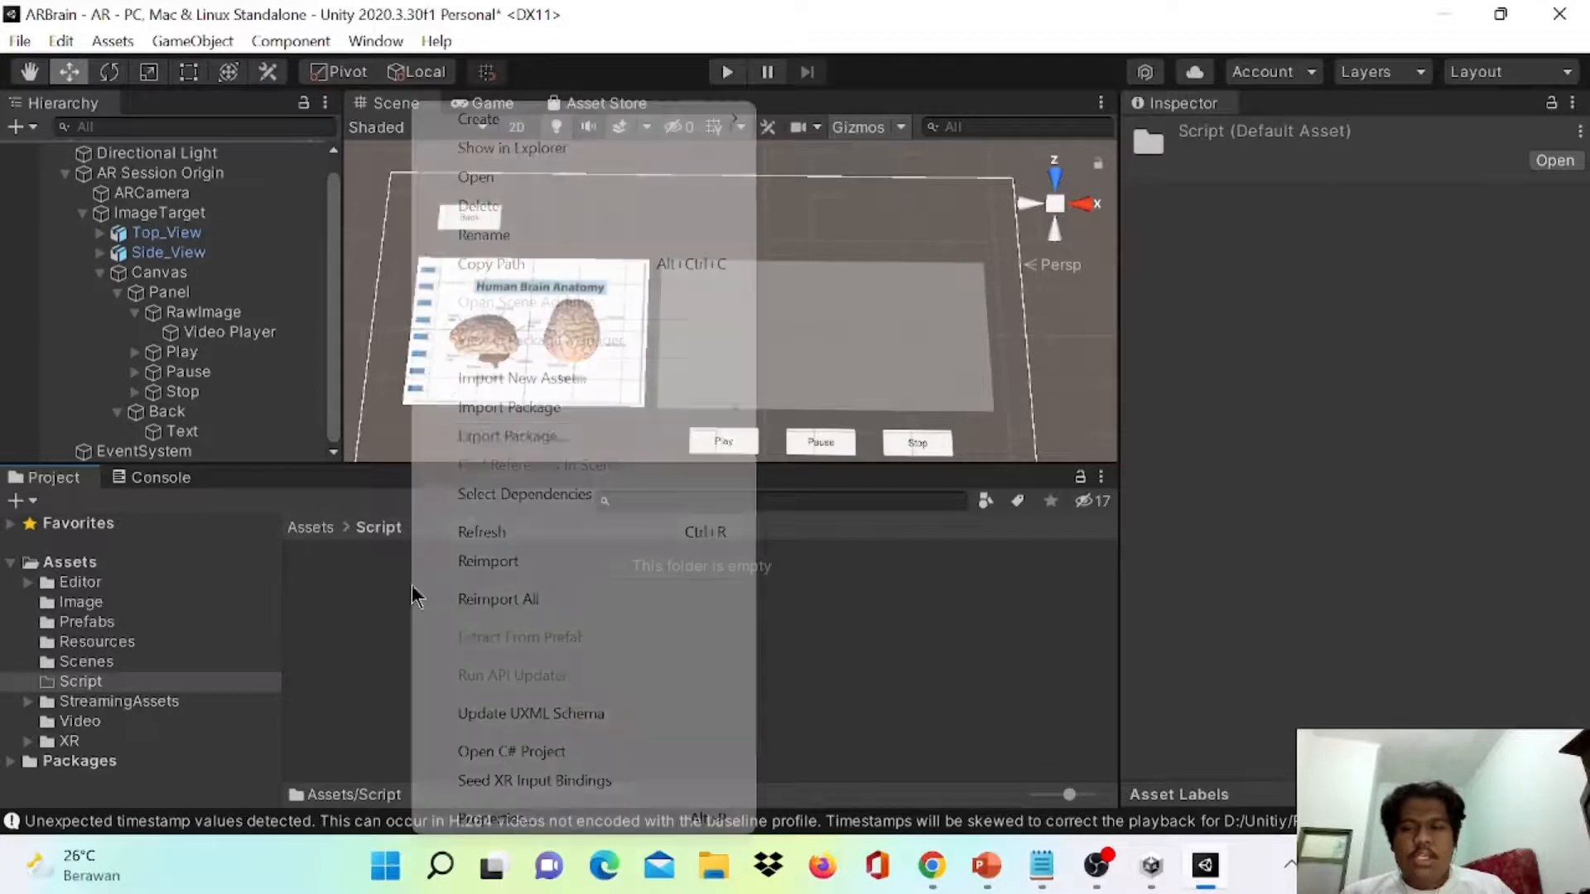
mouse_move(514, 120)
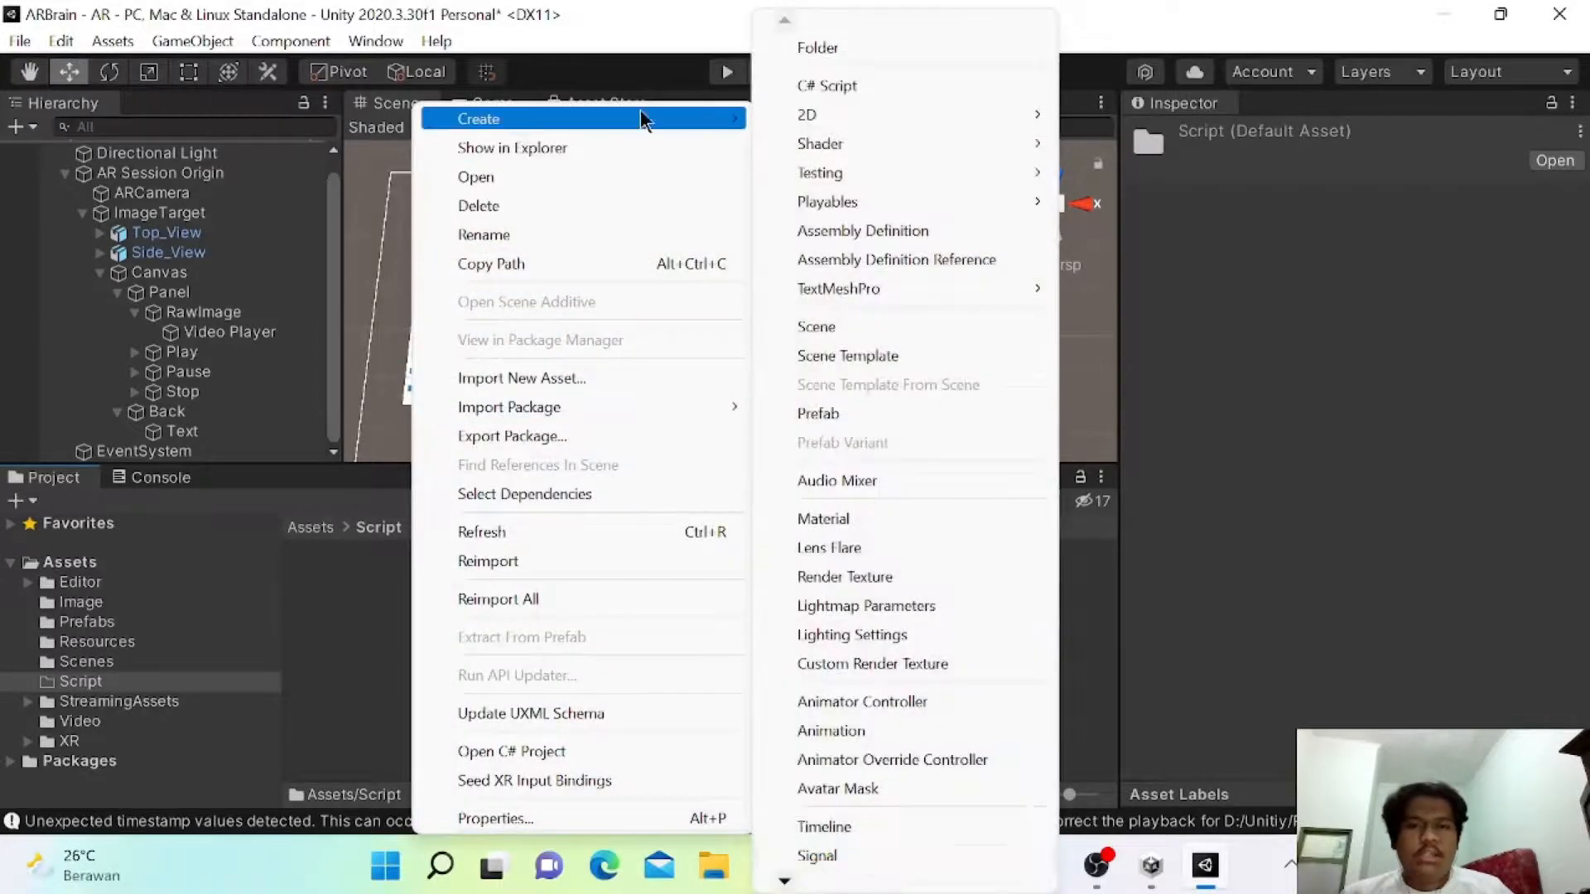
left_click(826, 87)
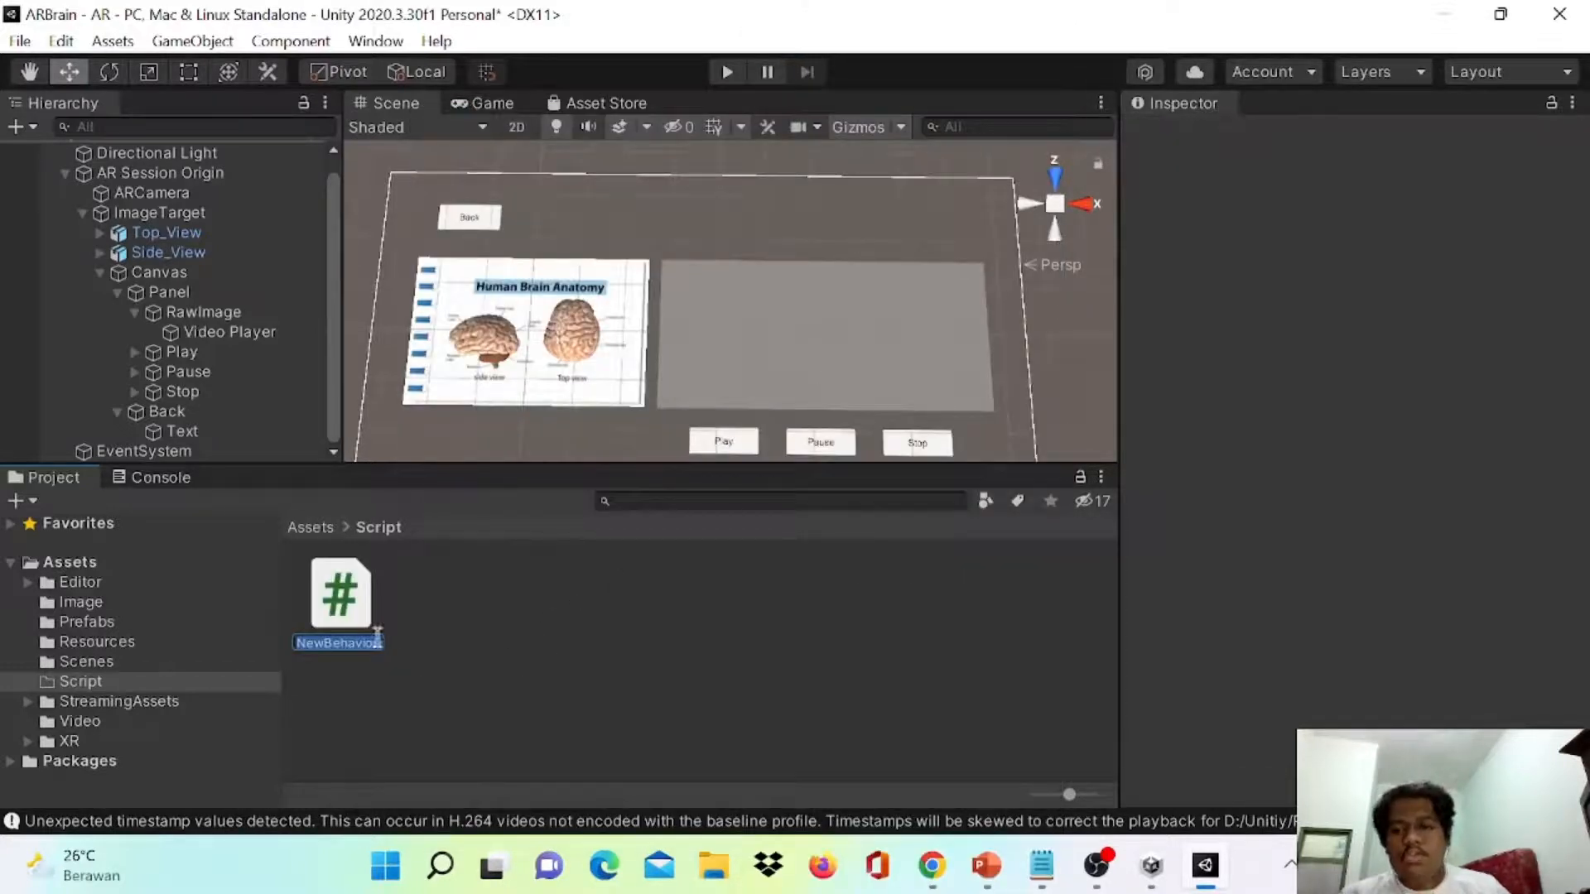
type("S")
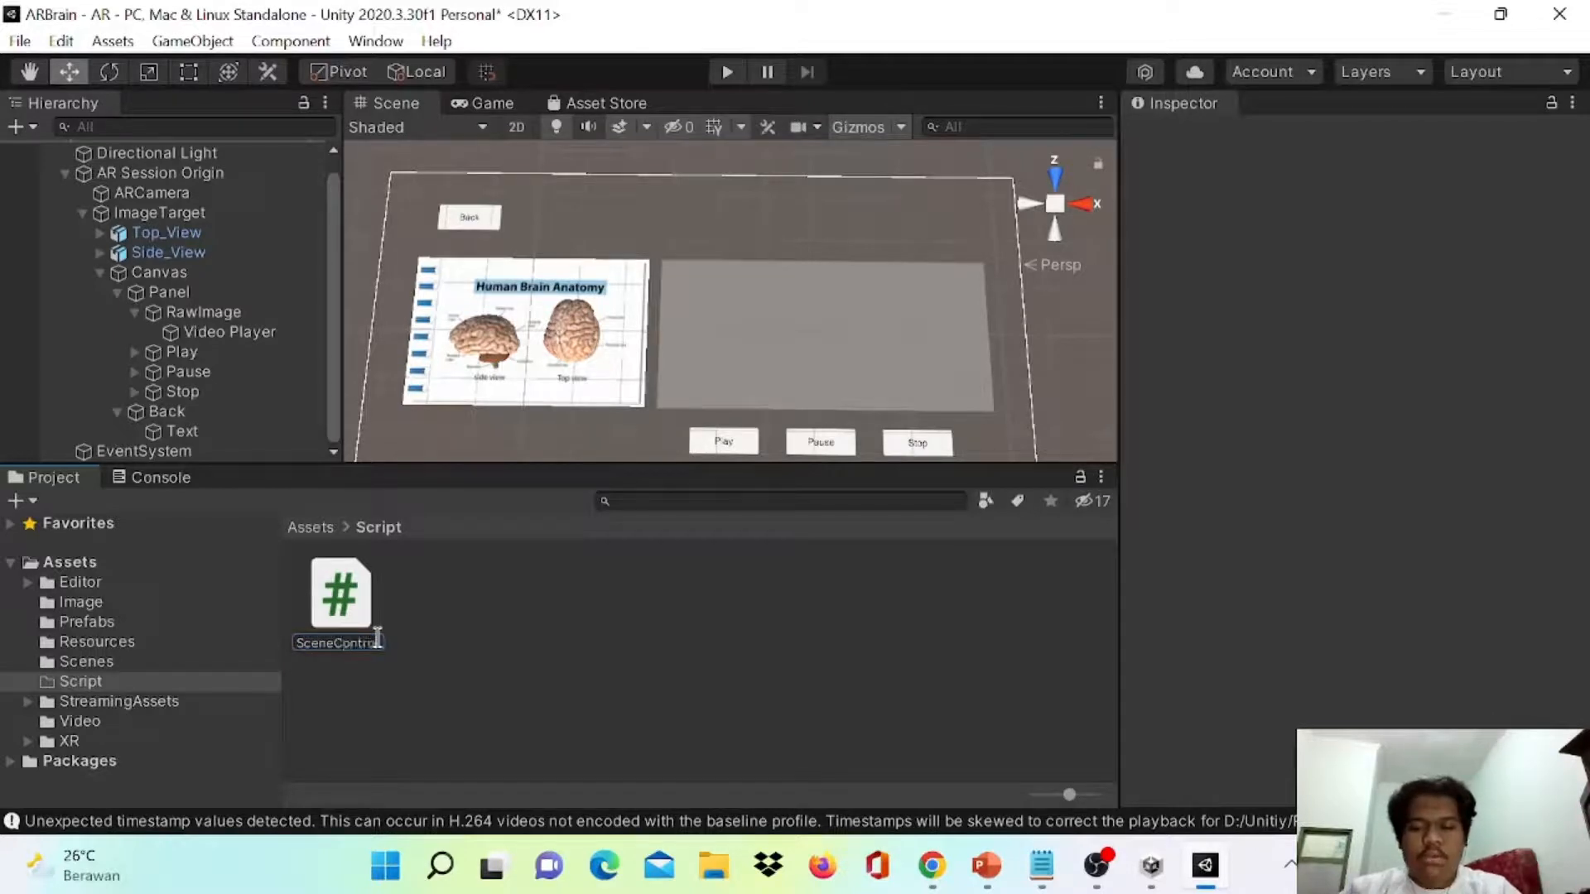
type("ceneControl")
- Open the SceneControl script in Visual Studio and copy all of the prepared SceneControl code from the script file in Notepad
left_click(311, 612)
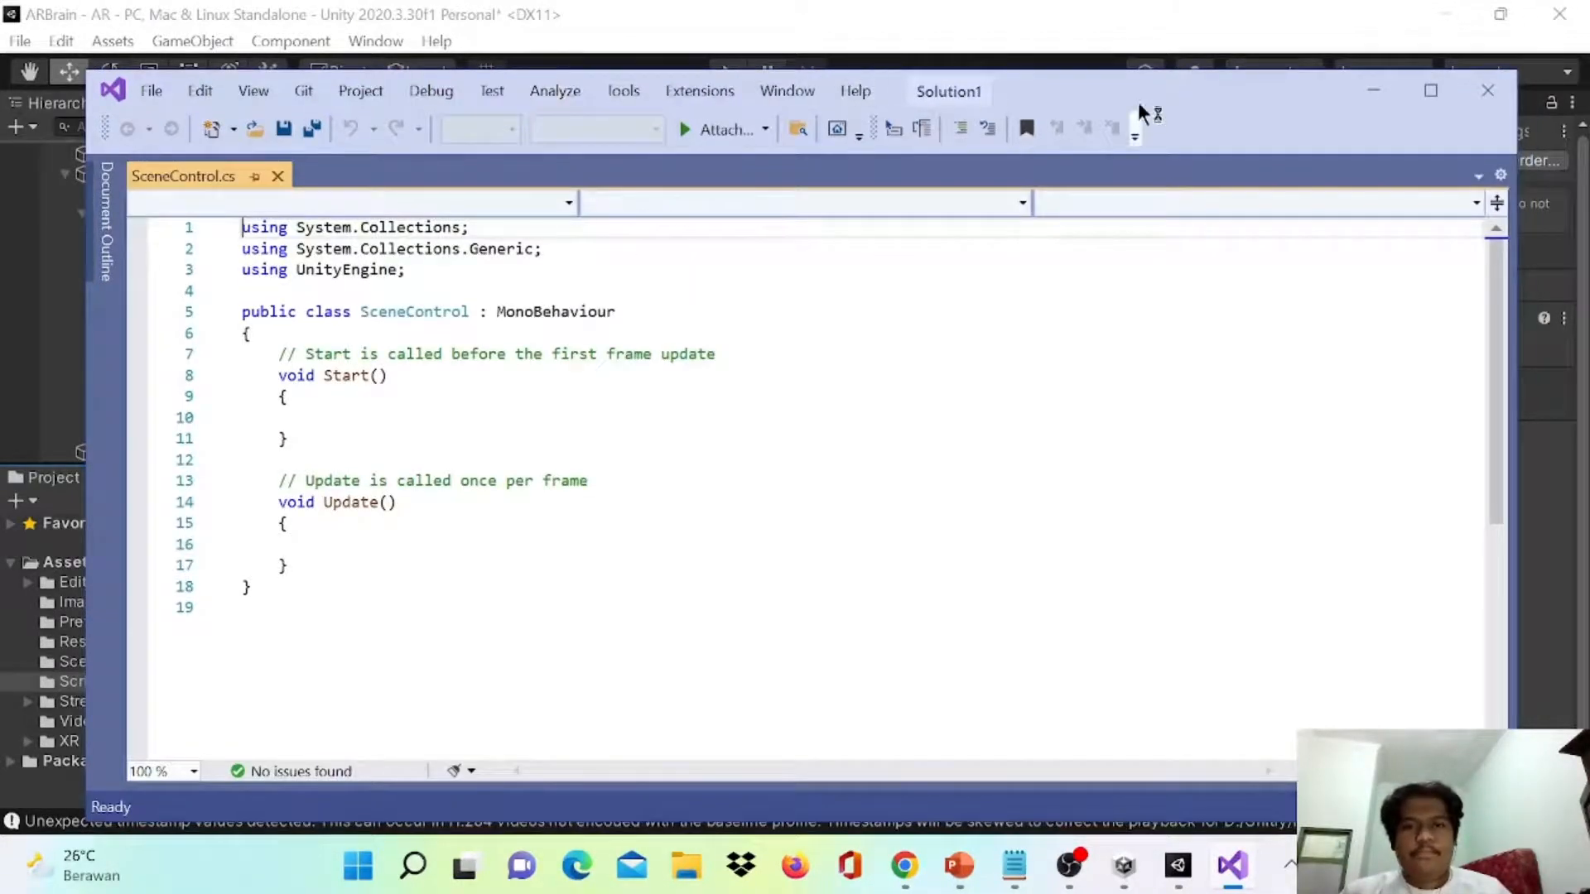
left_click(1180, 553)
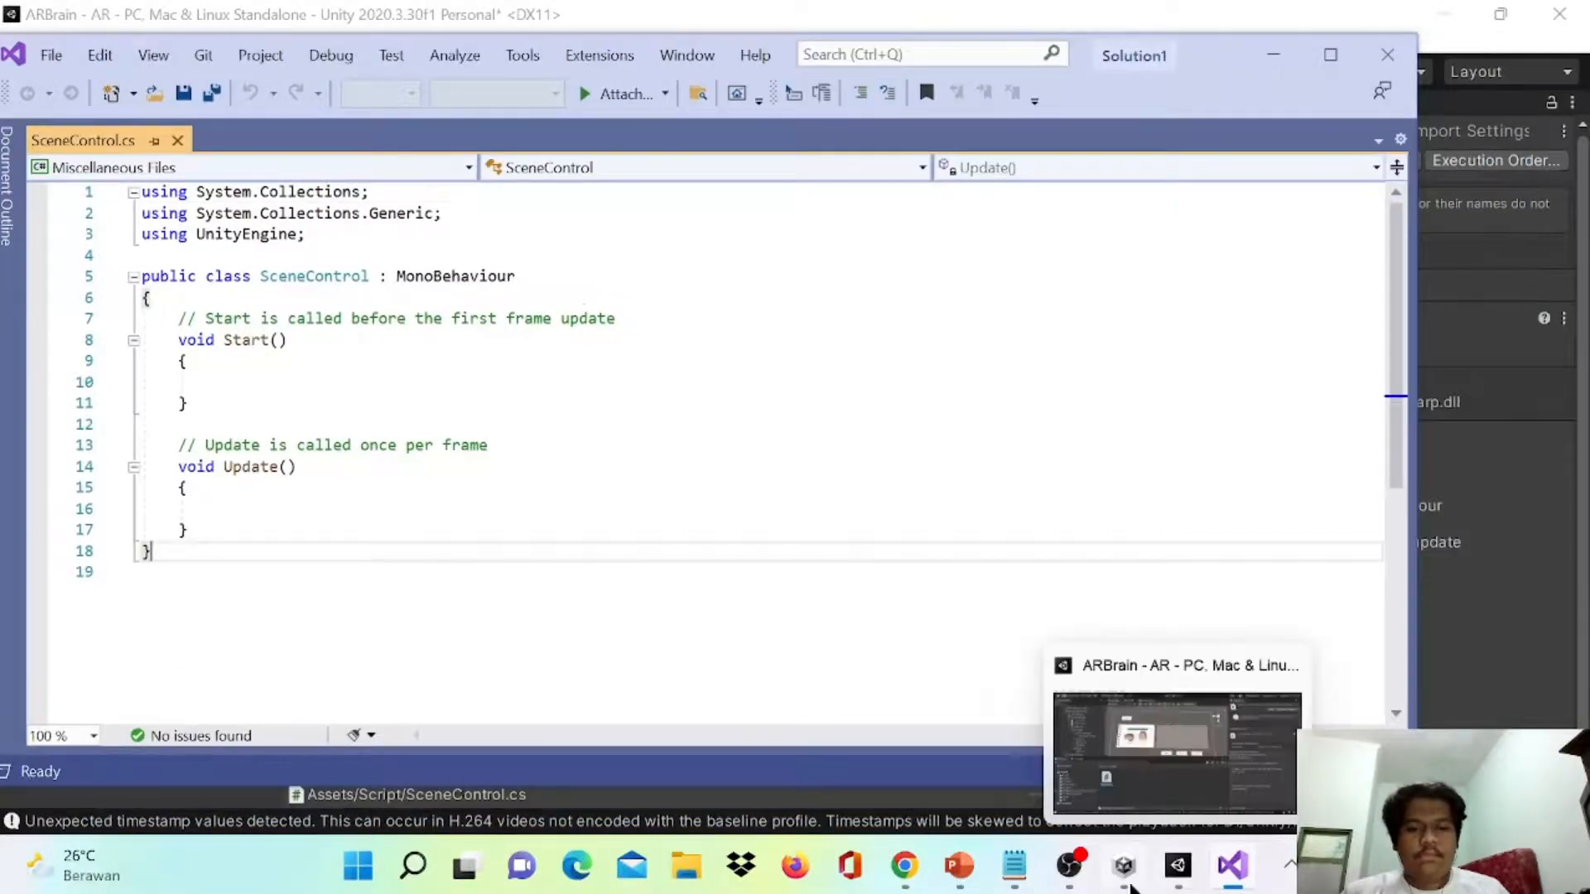
left_click(1014, 865)
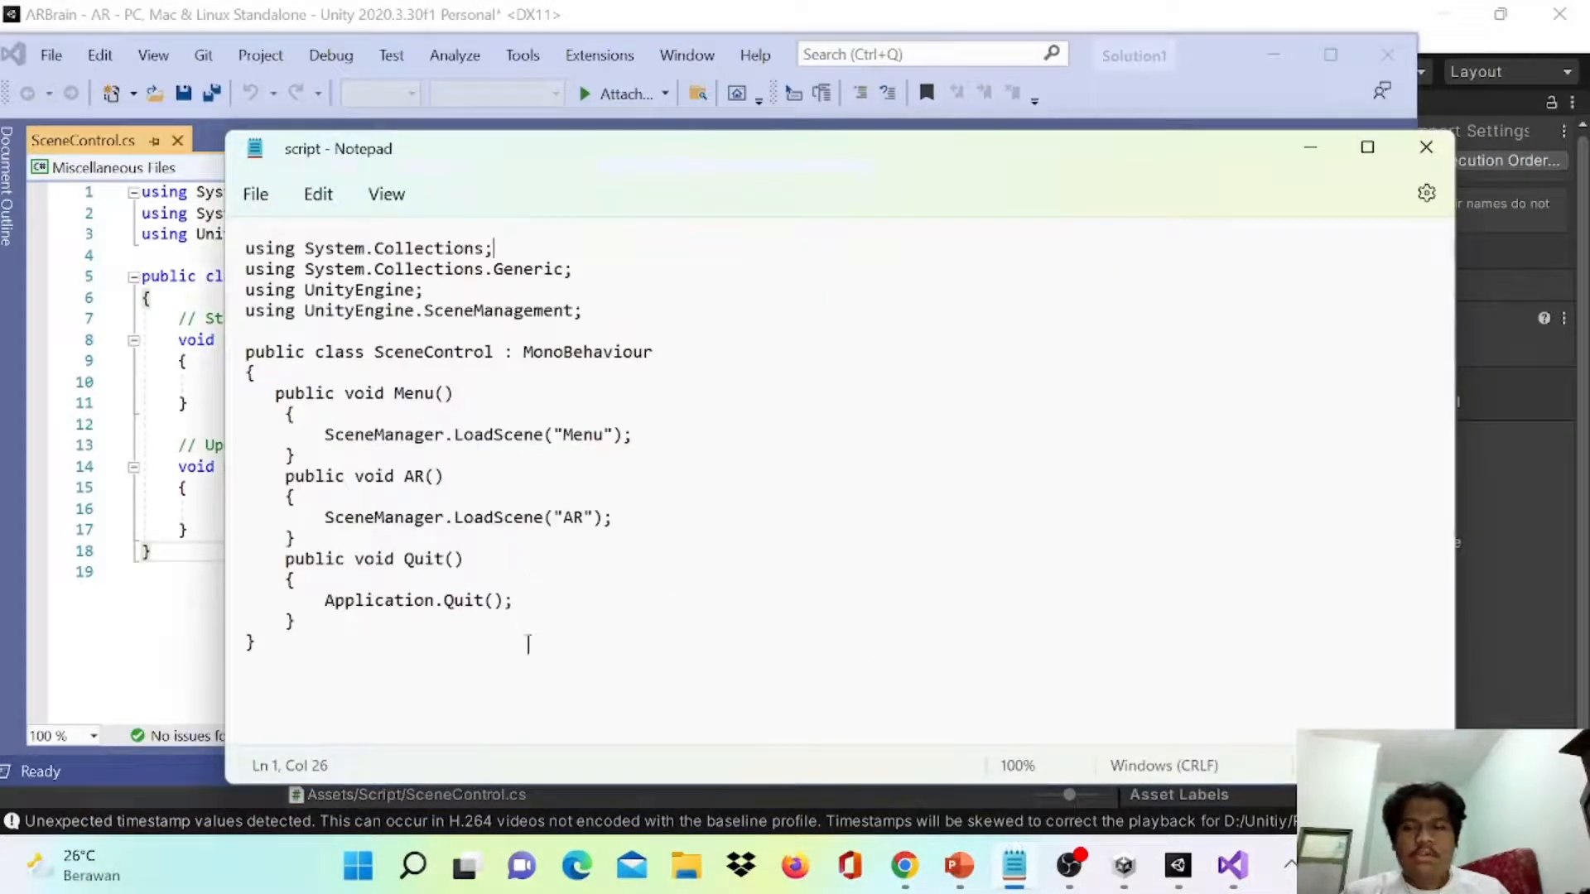
key("ctrl+End")
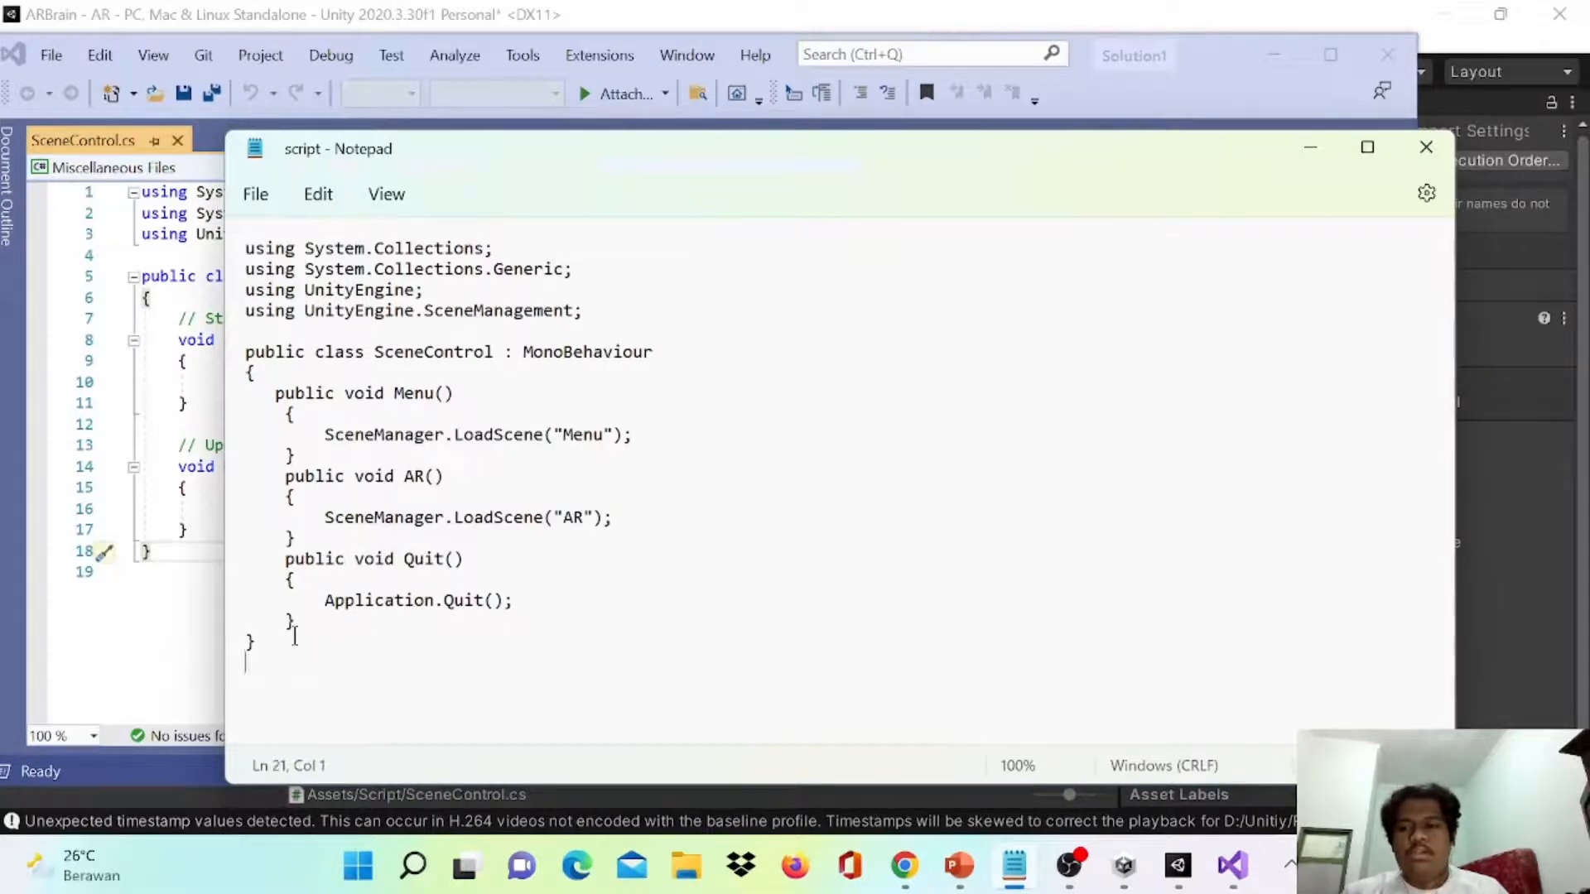
key("ctrl+a")
key("ctrl+c")
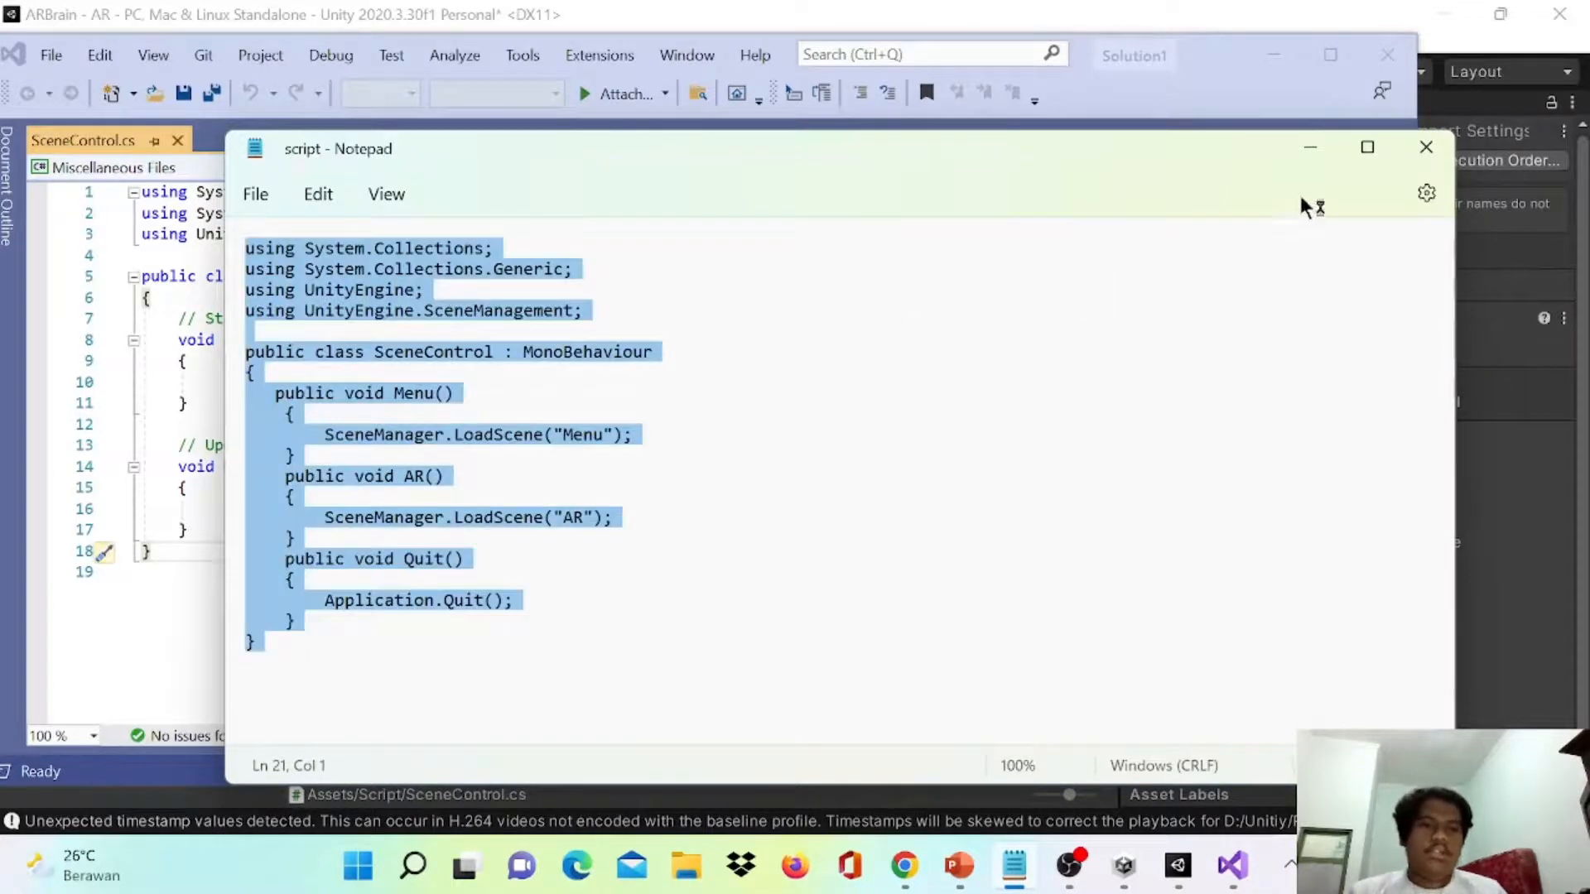
left_click(1309, 147)
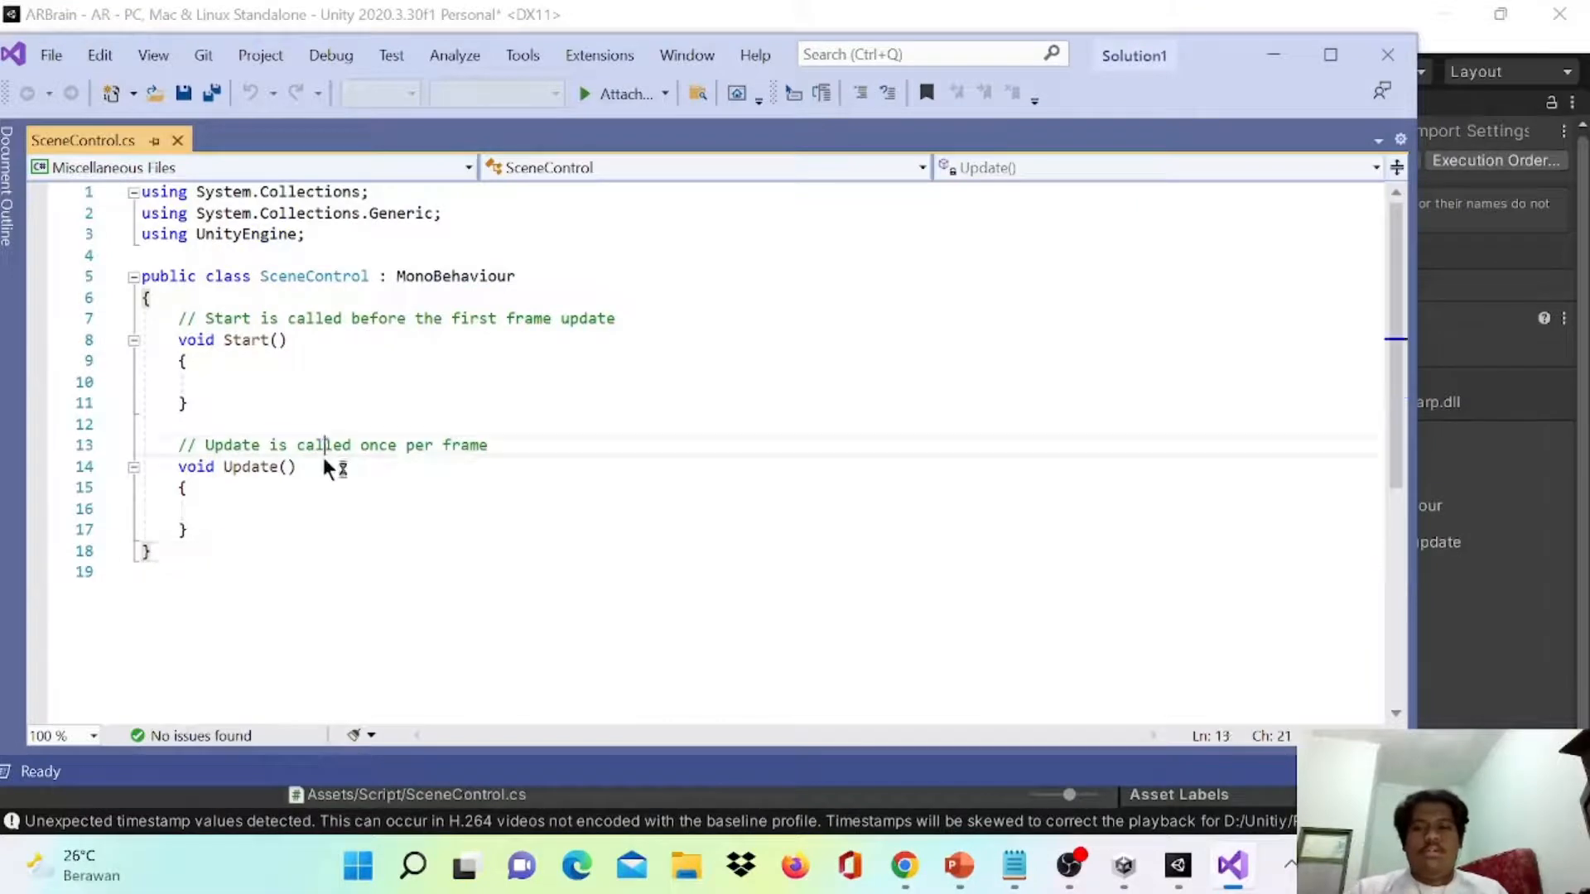
- Replace the whole content of SceneControl.cs with the copied Menu, AR and Quit methods, save it and return to Unity
key("ctrl+a")
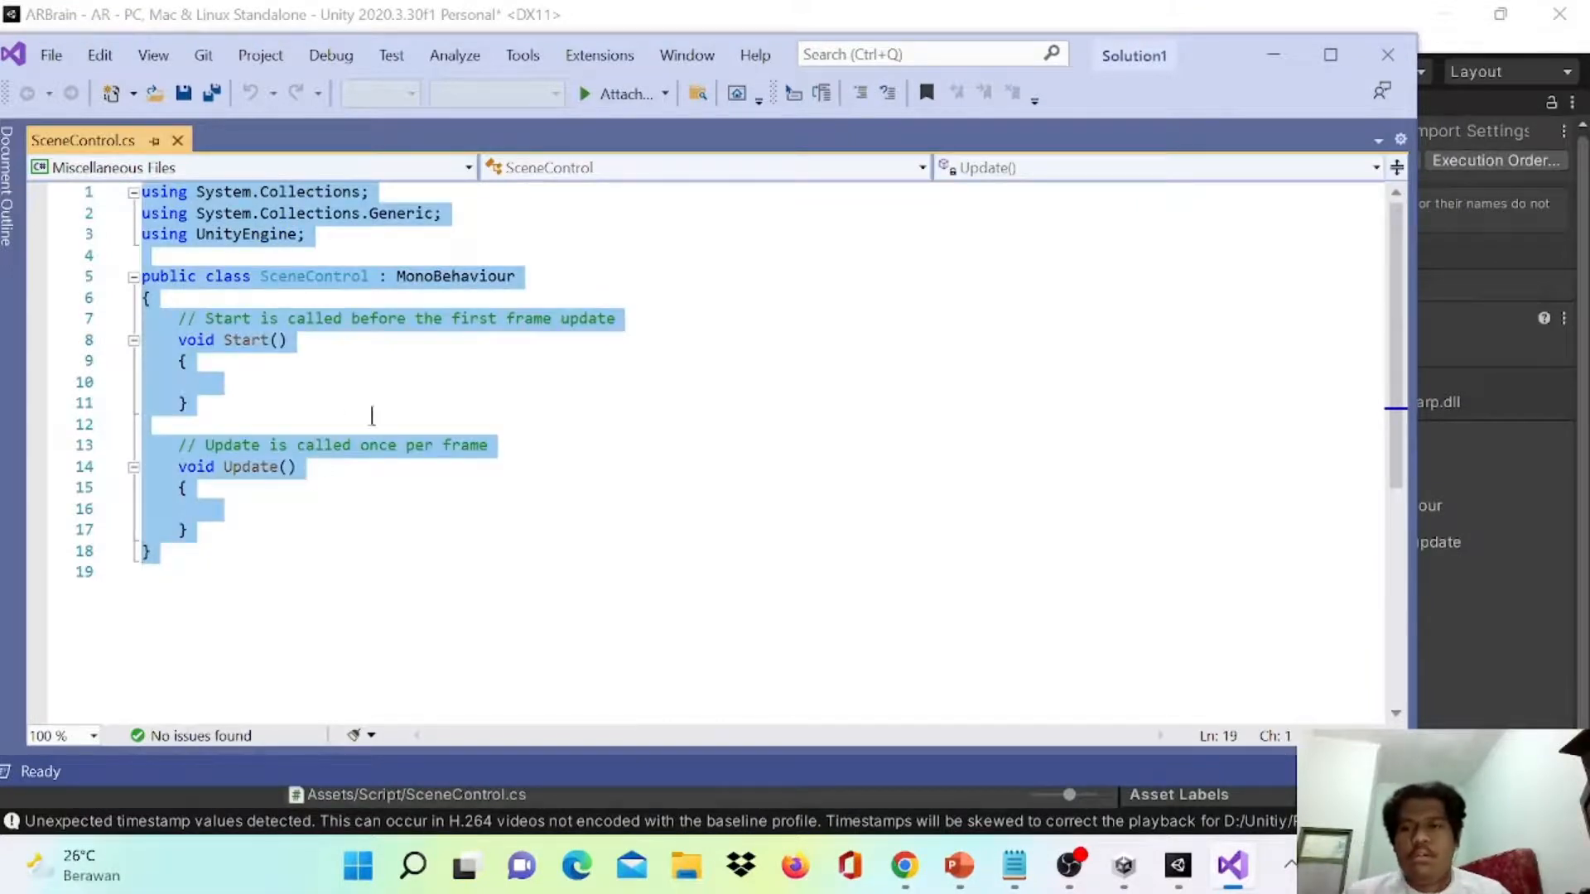
key("ctrl+v")
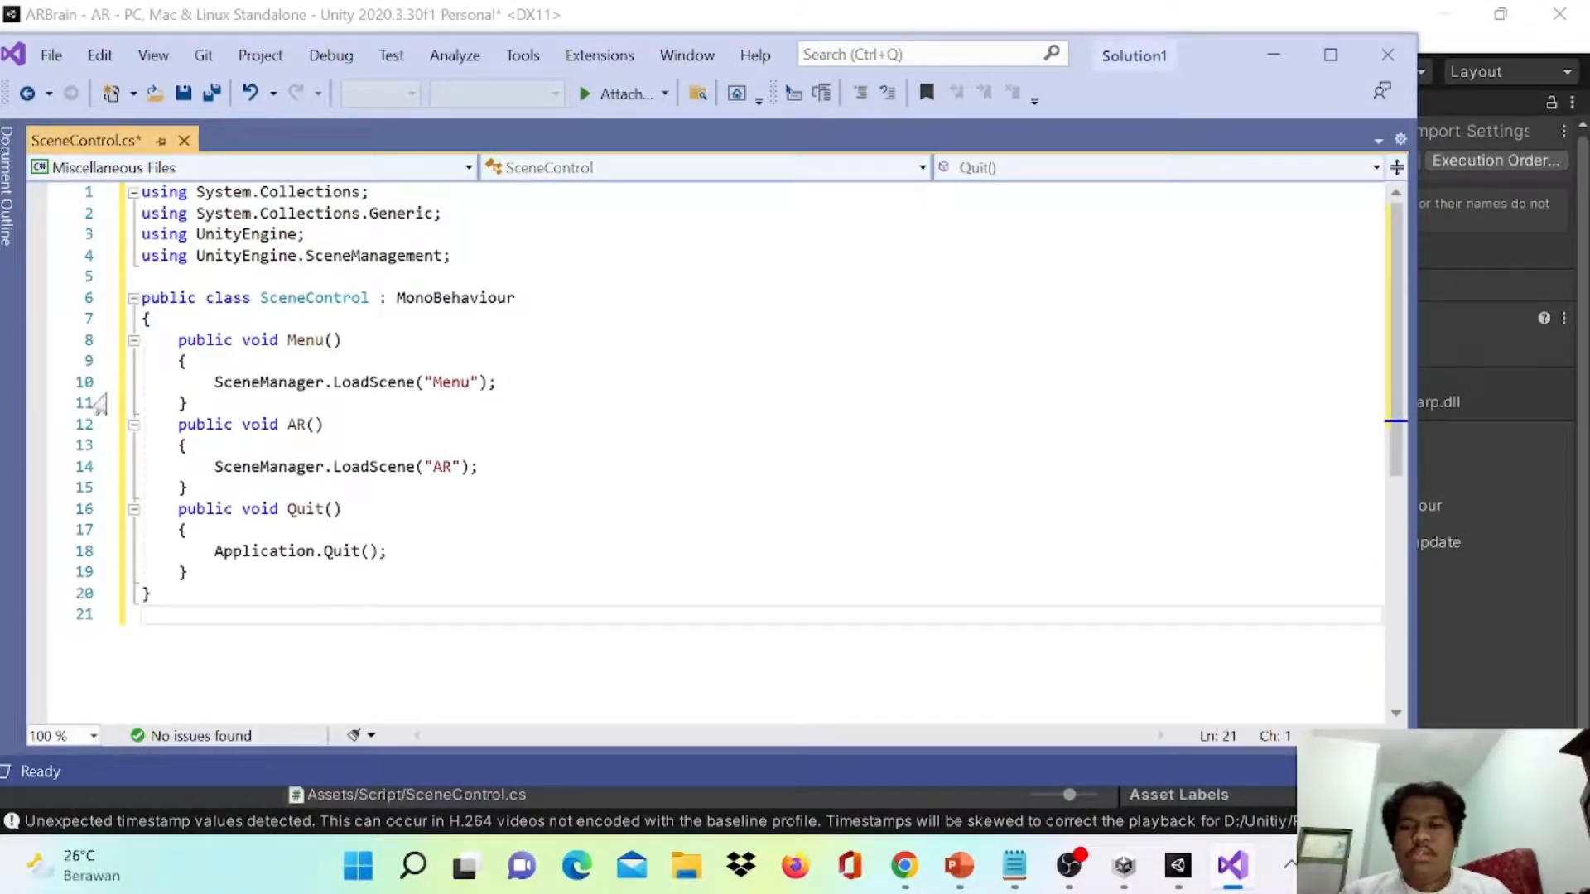
double_click(447, 385)
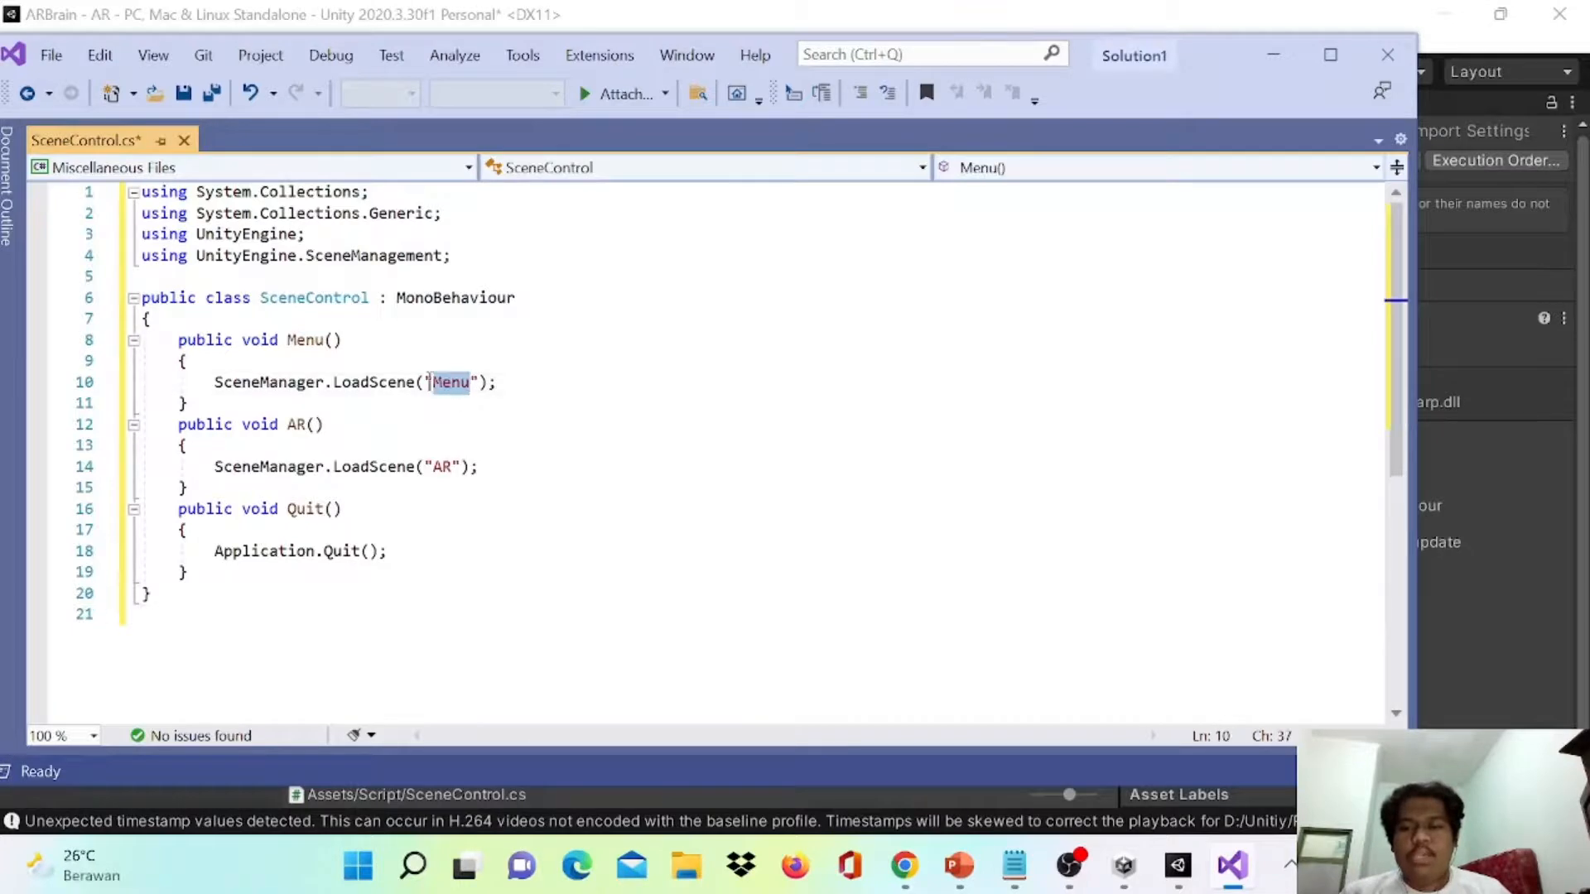
double_click(439, 466)
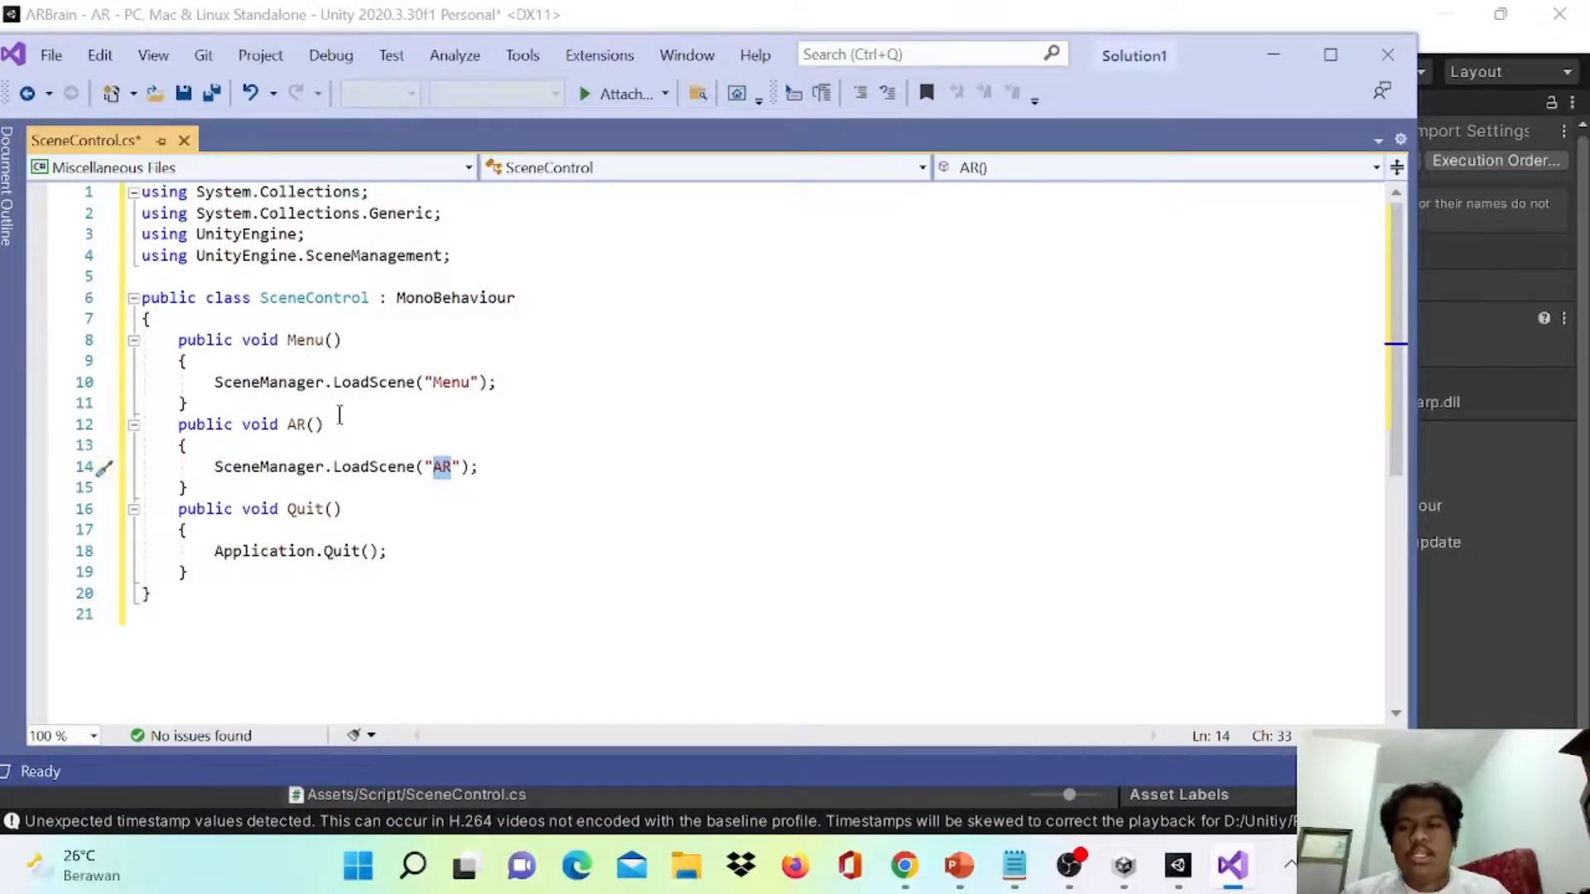
key("ctrl+s")
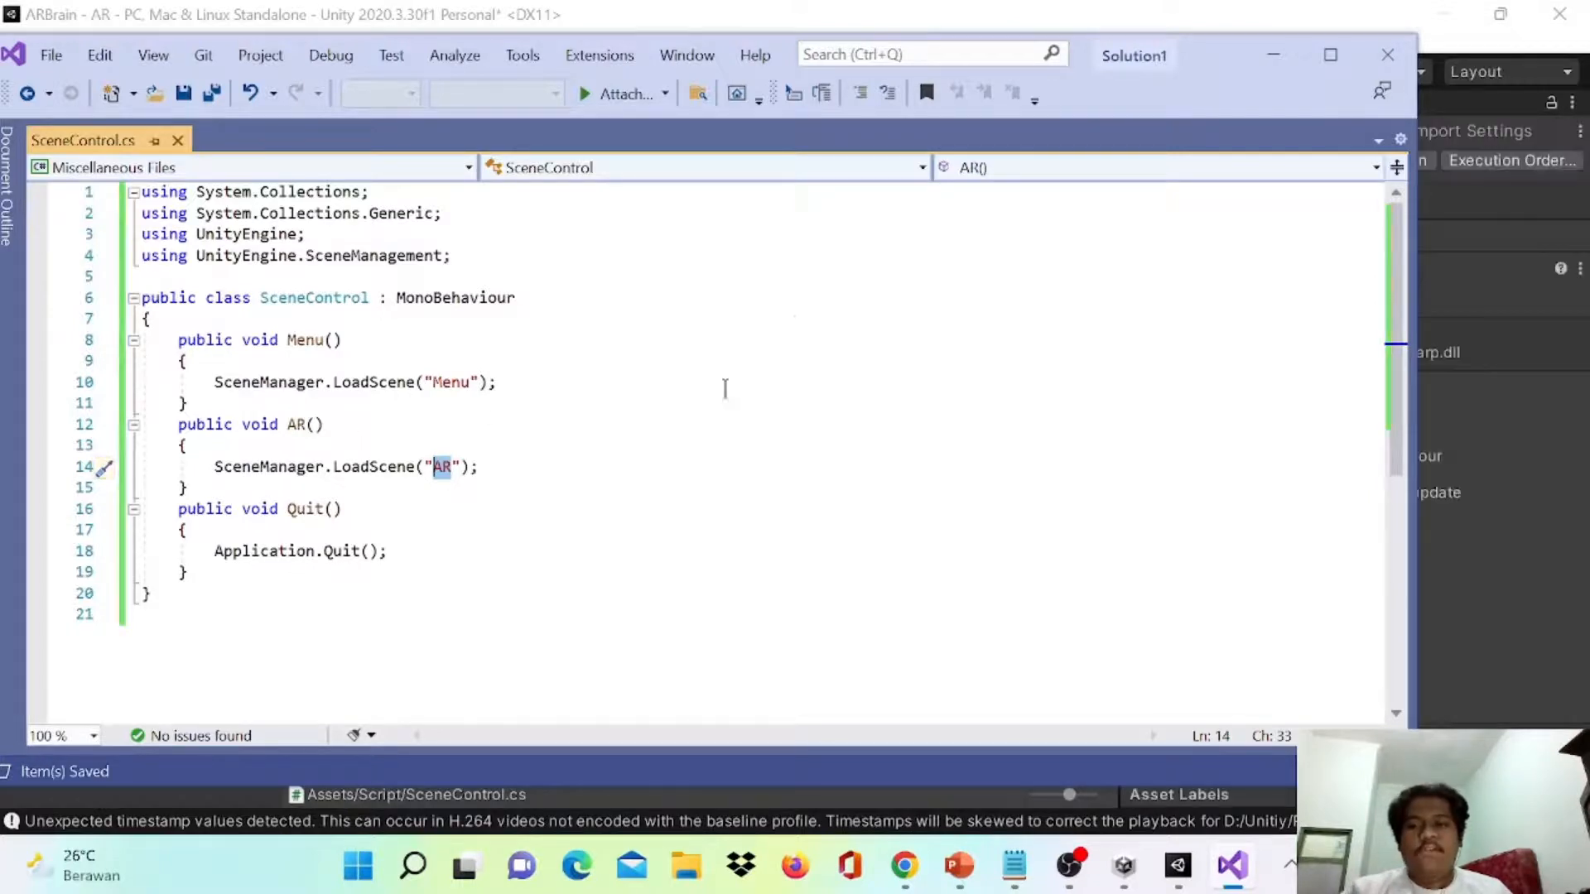
left_click(1374, 58)
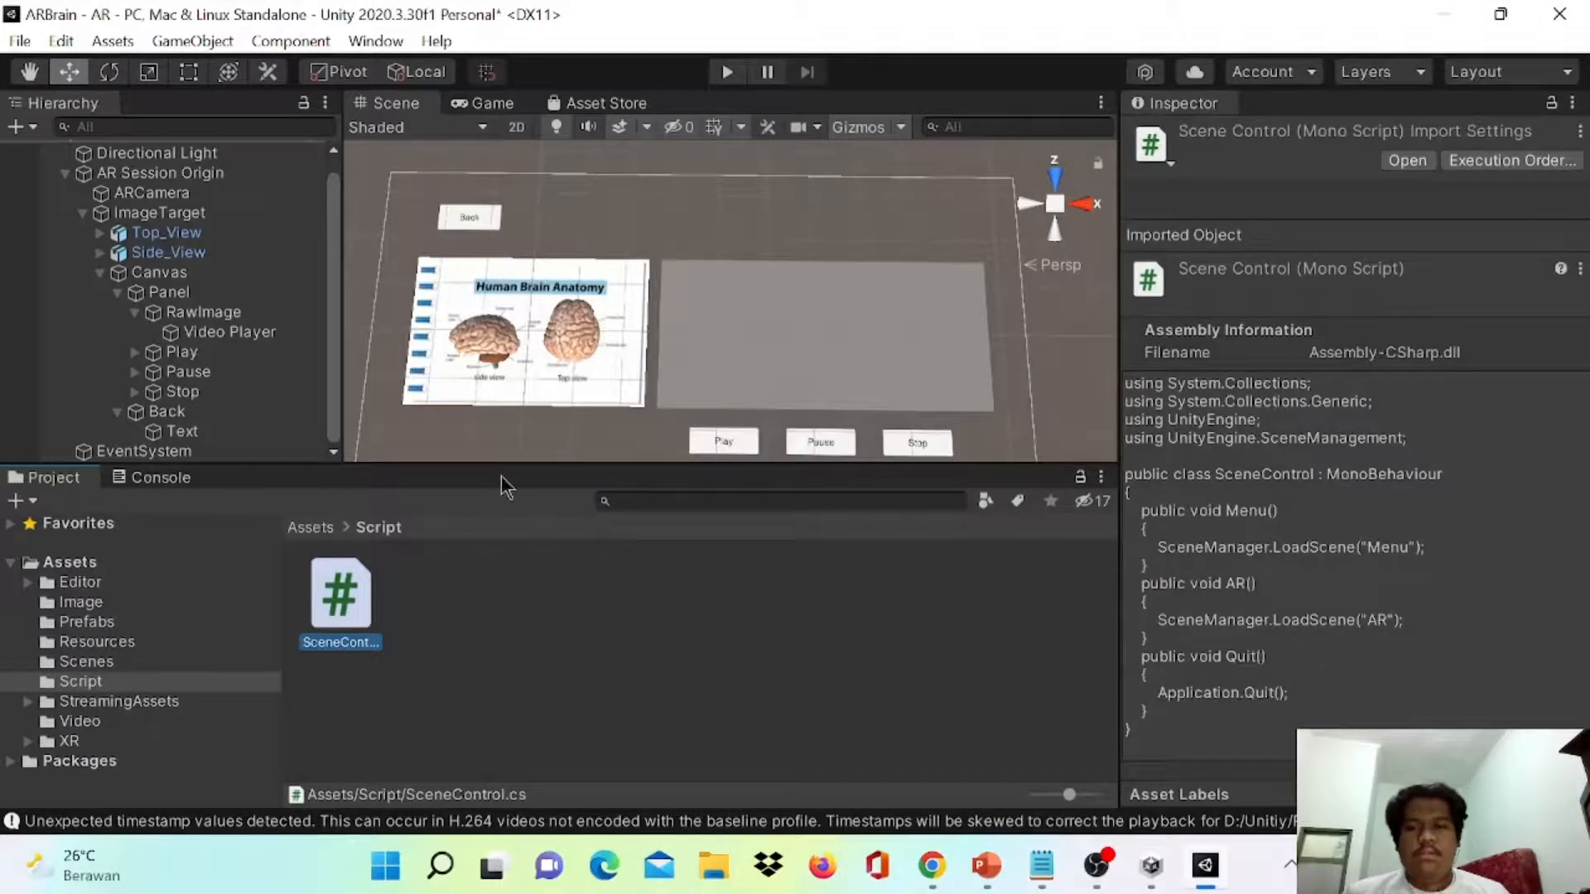
- Create an empty object named SceneControl at the root of the AR scene and attach the SceneControl script to it
left_click(99, 271)
left_click(160, 383)
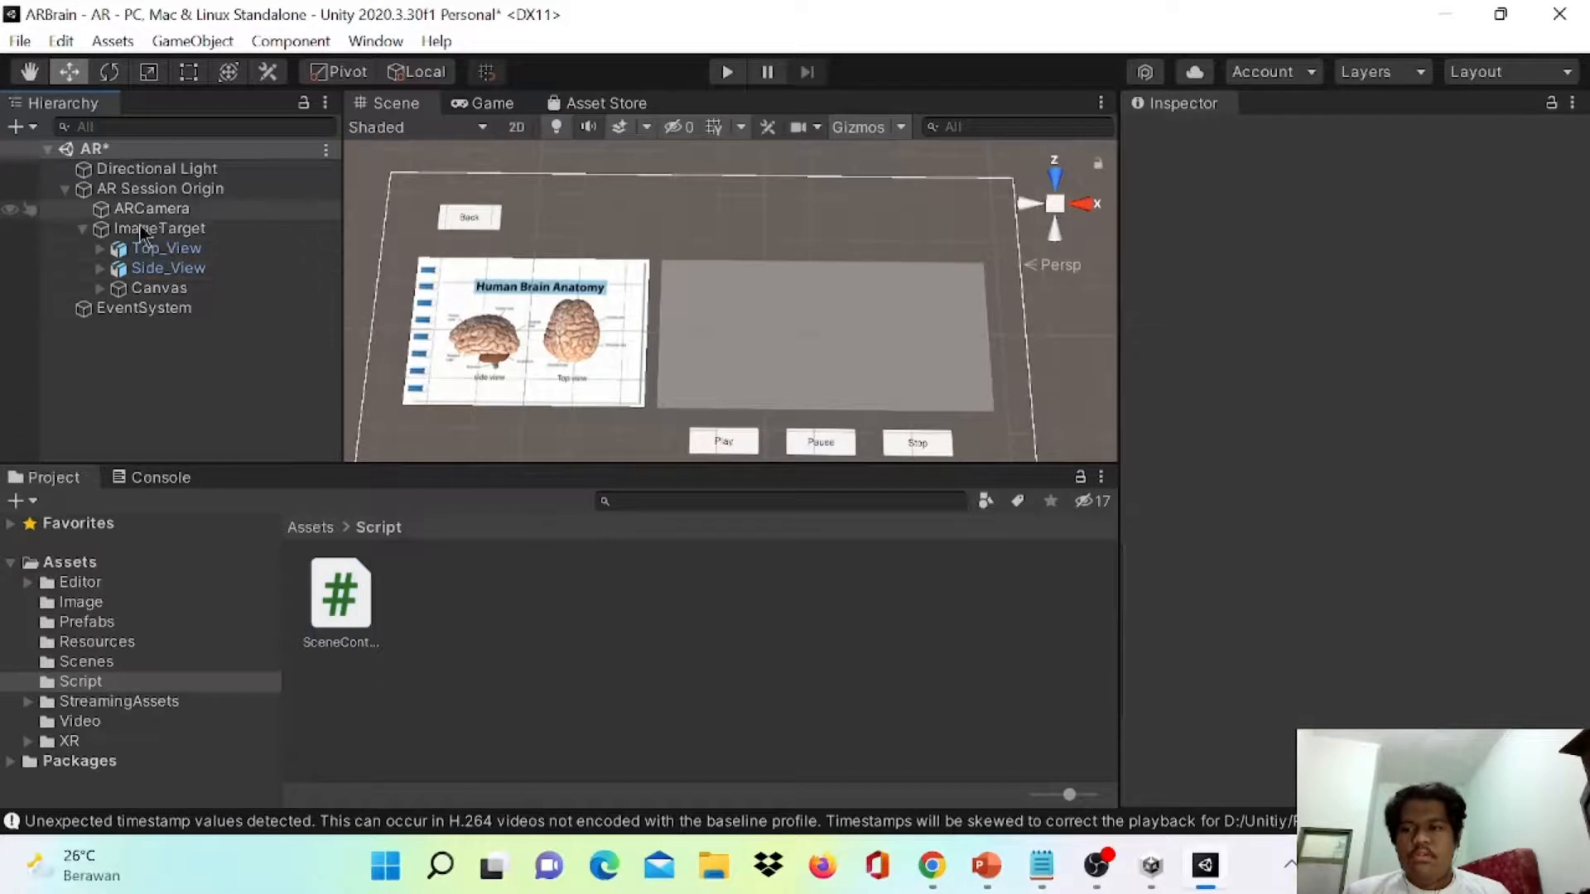
right_click(145, 339)
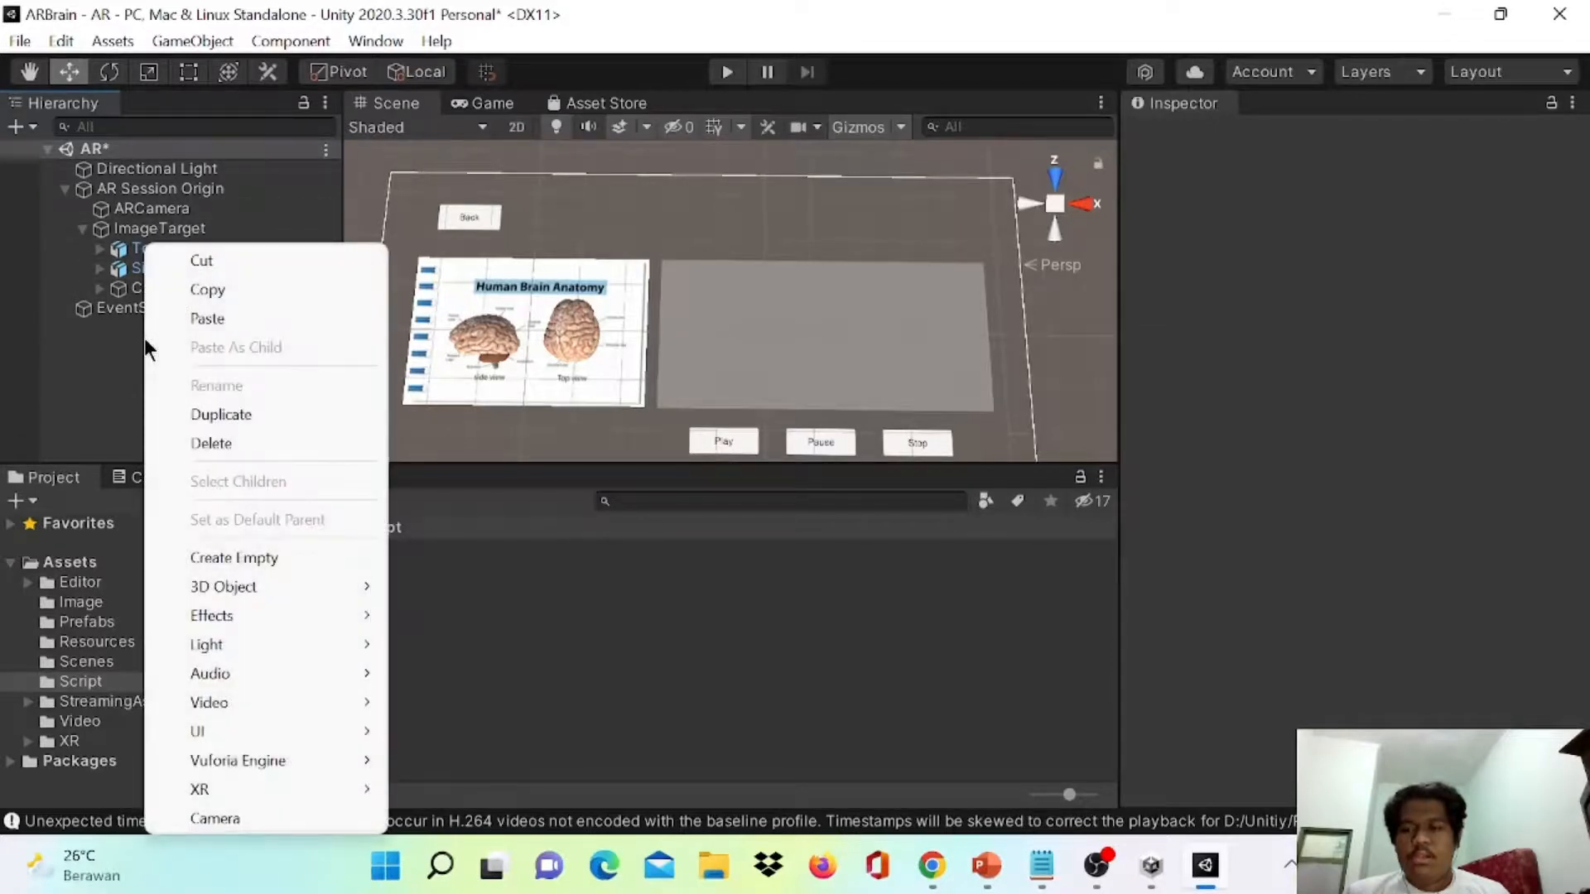
left_click(256, 557)
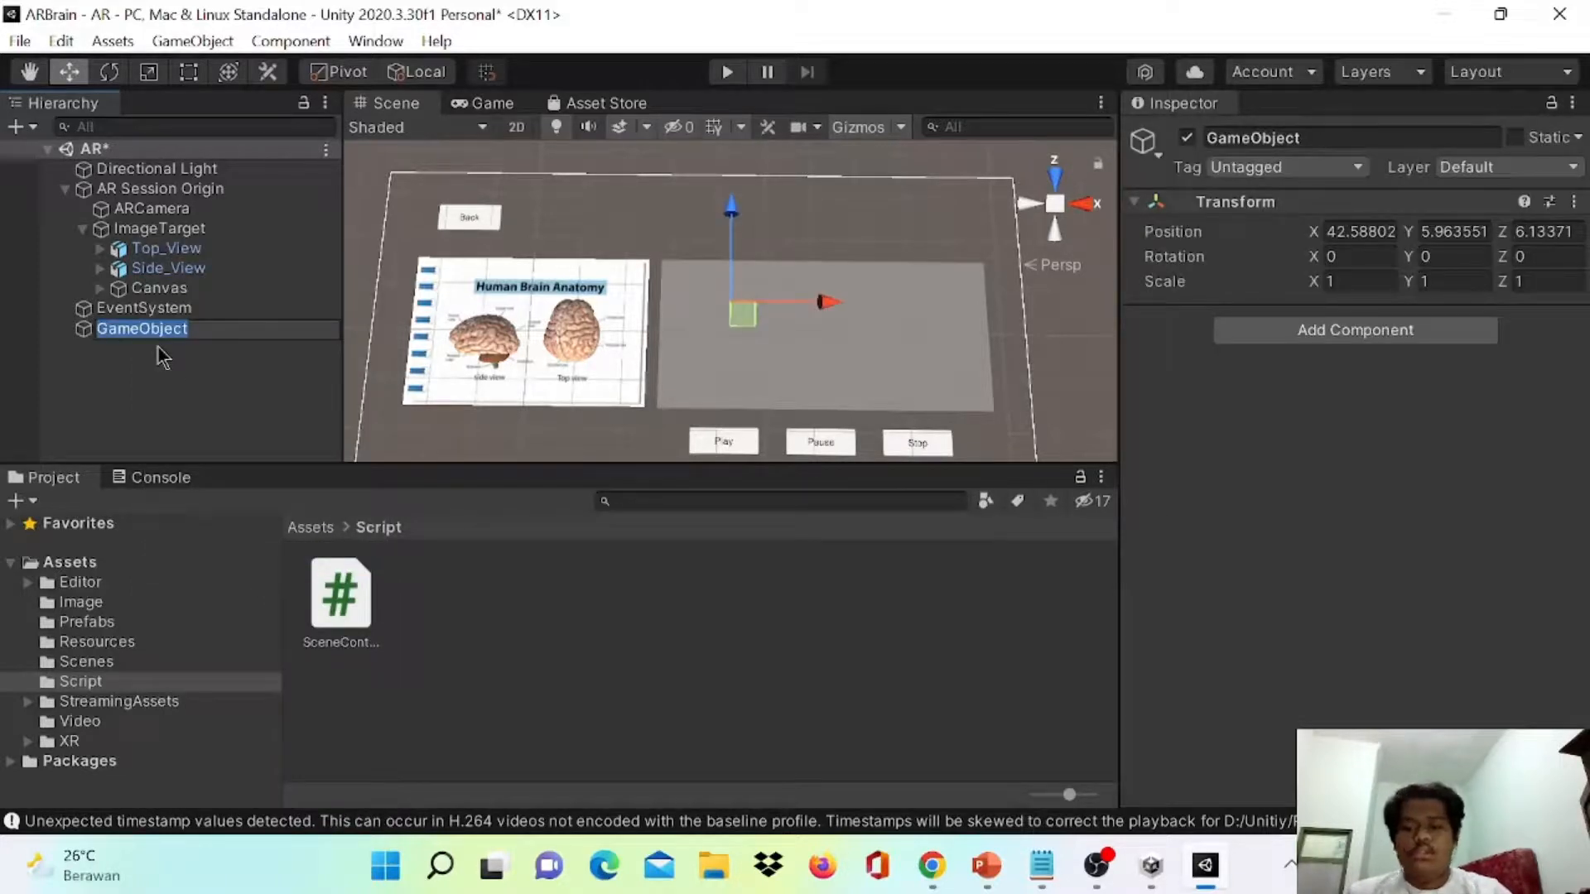
type("Scen")
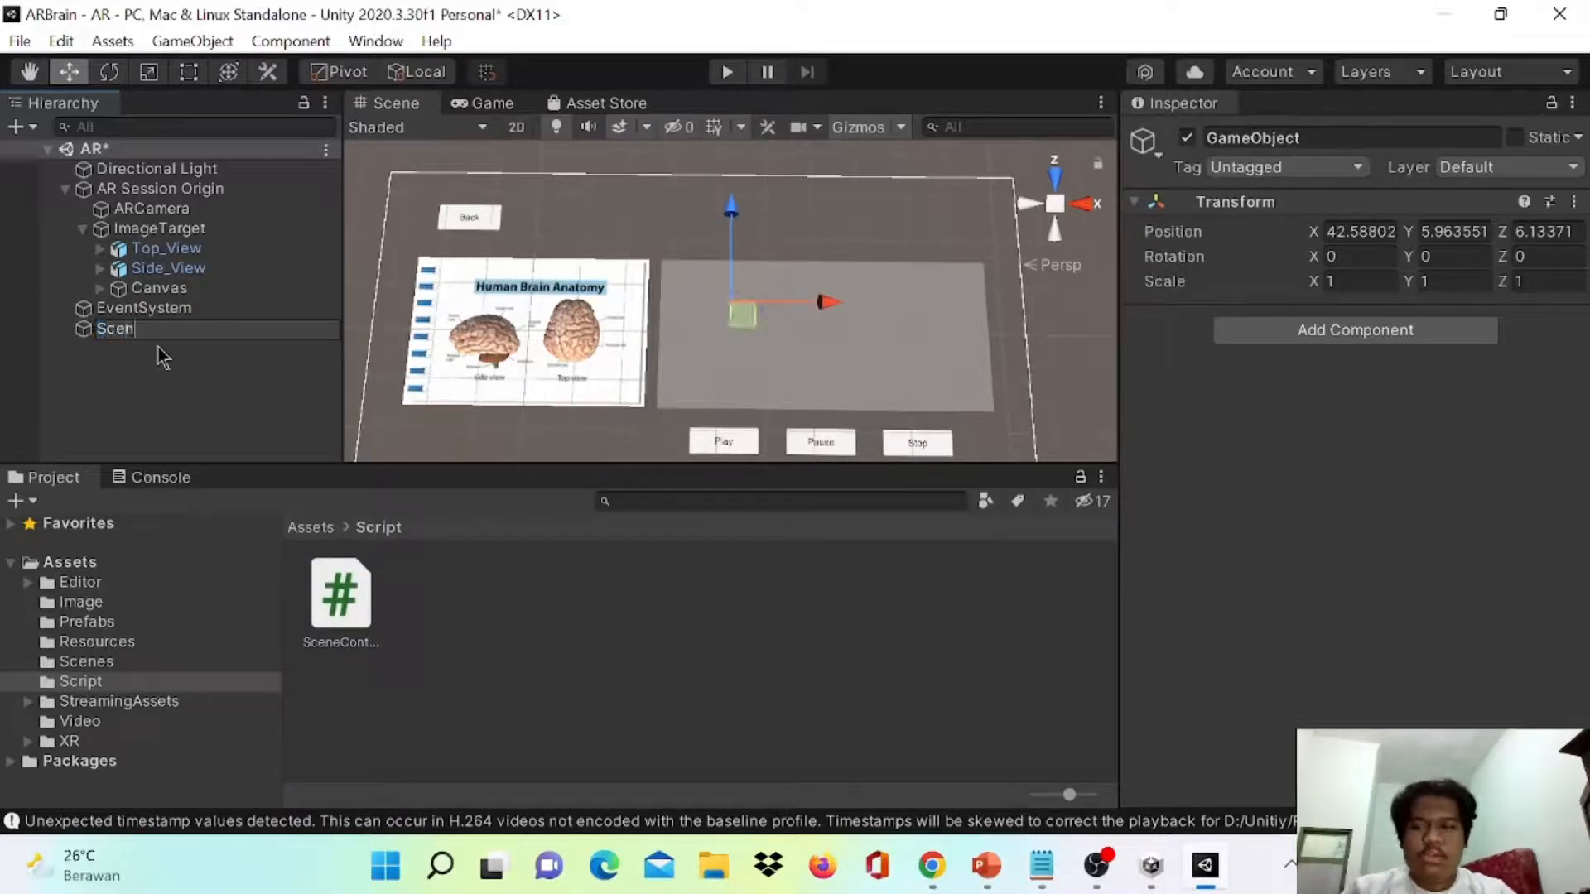
type("eControl")
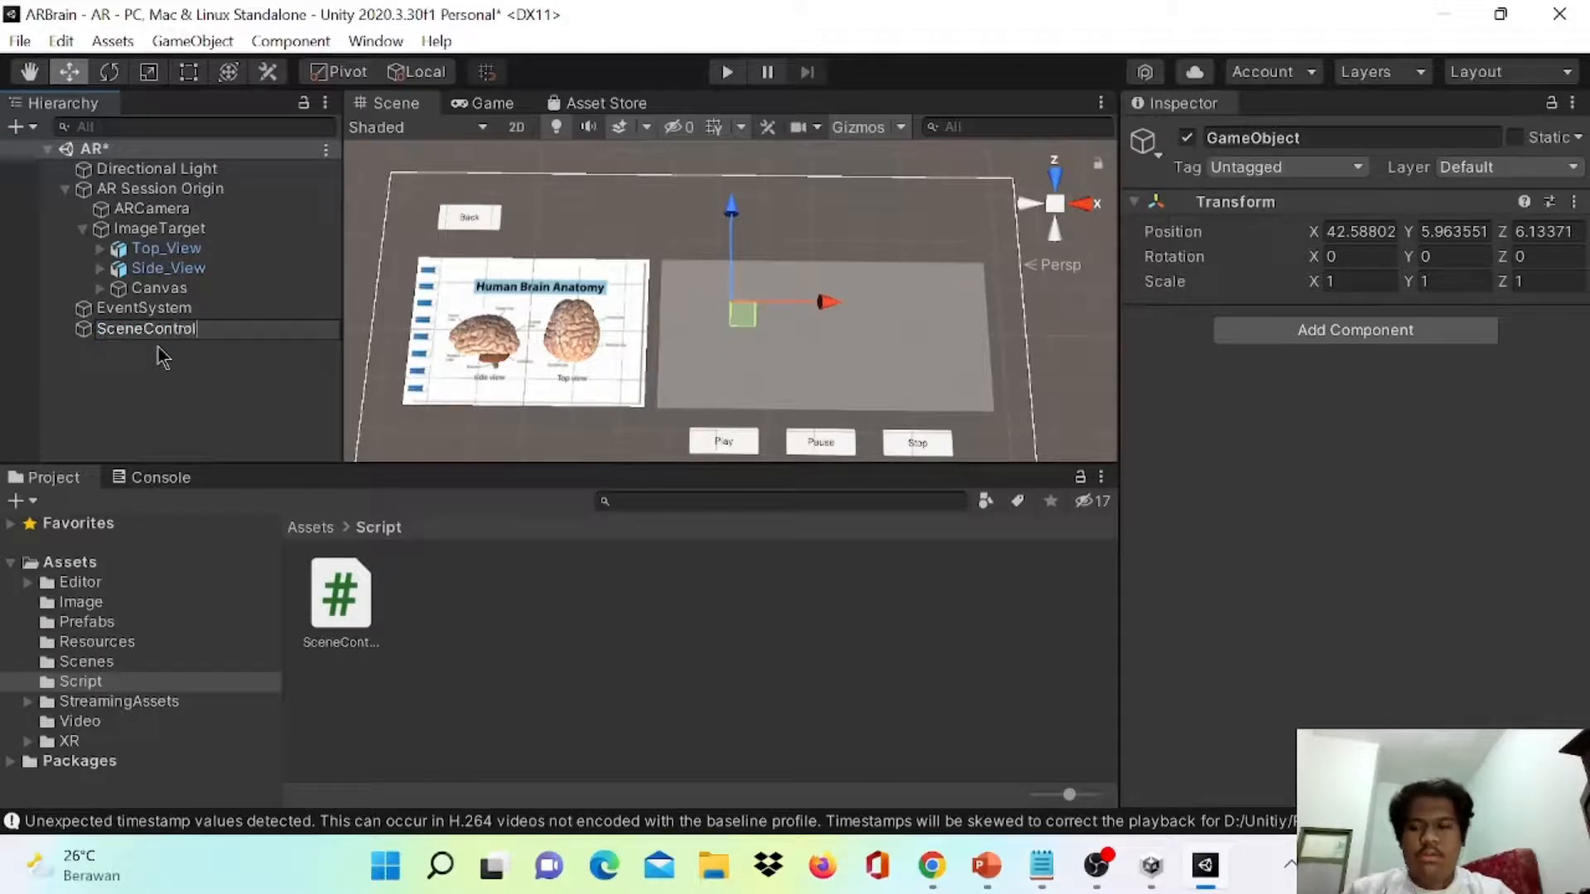
left_click(190, 386)
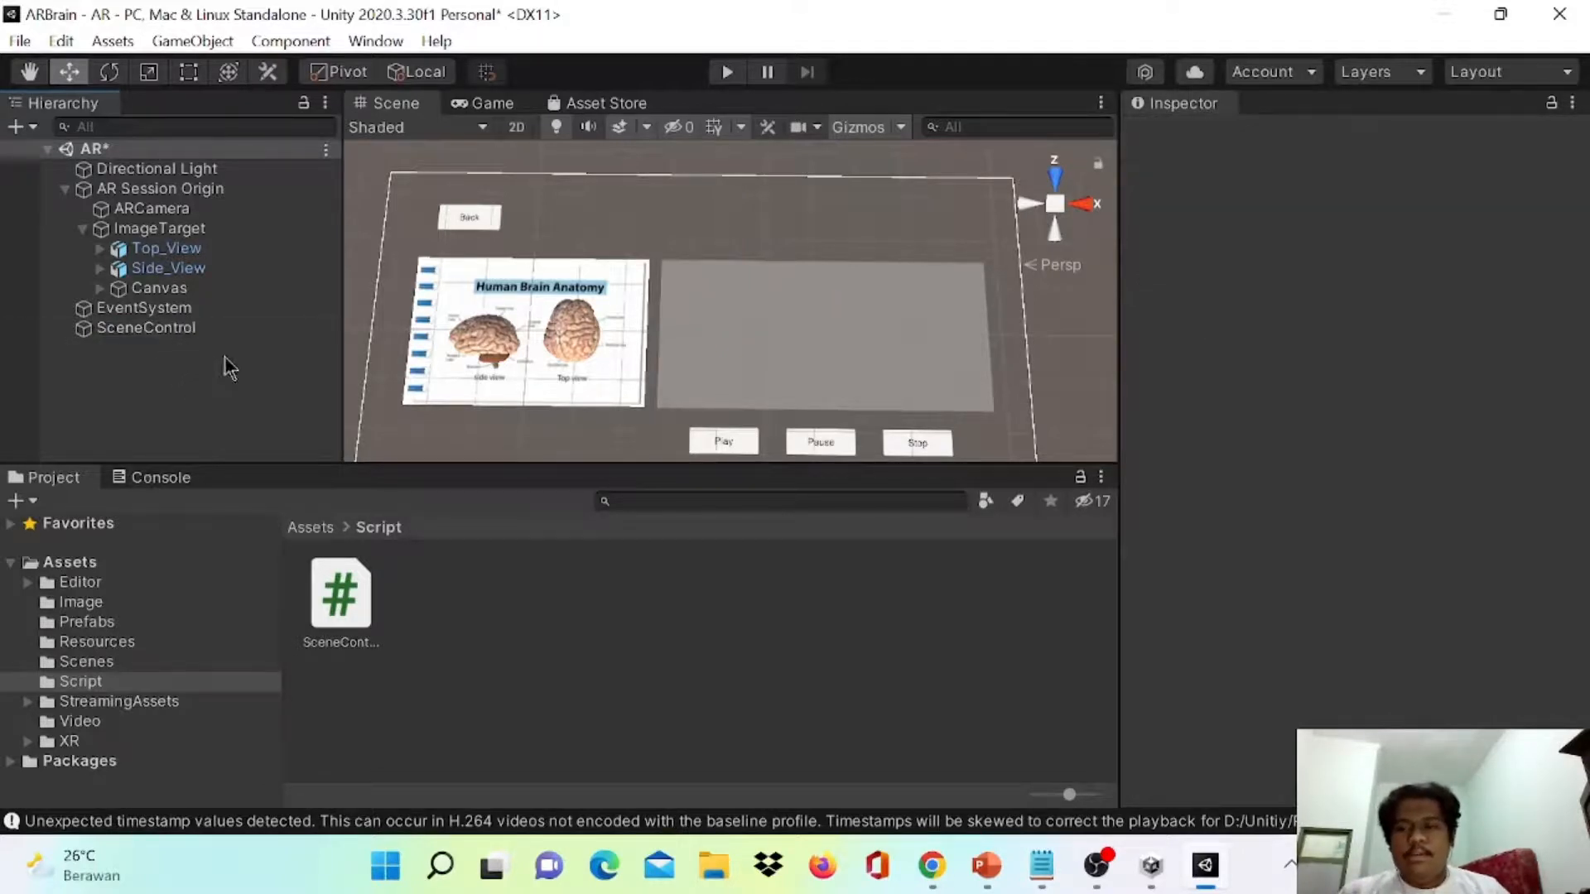
left_click(203, 329)
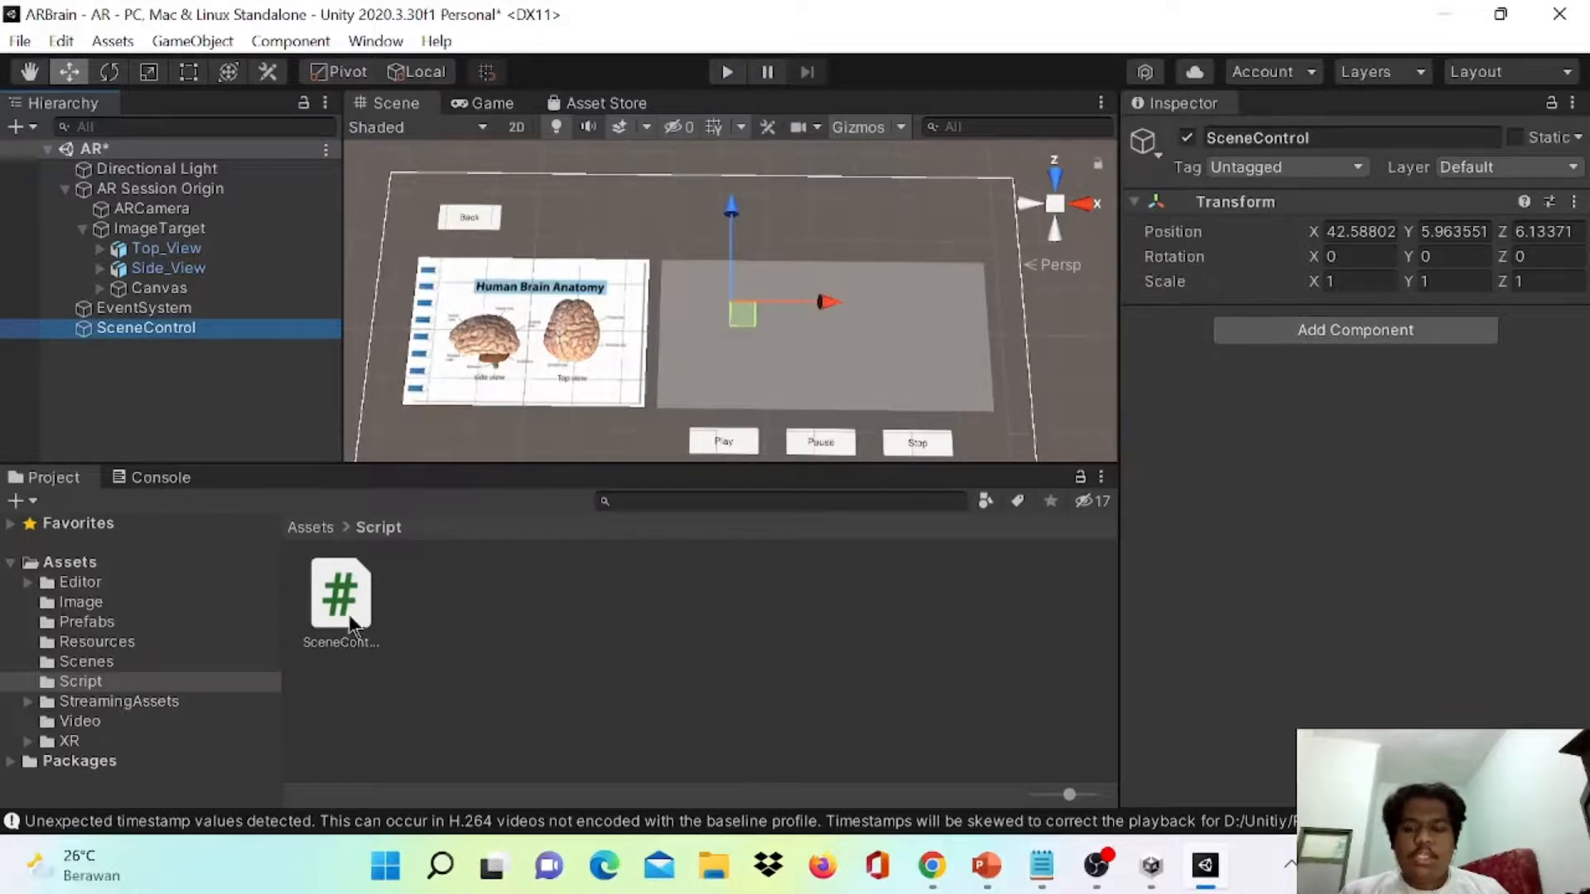
left_click_drag(345, 611, 1292, 356)
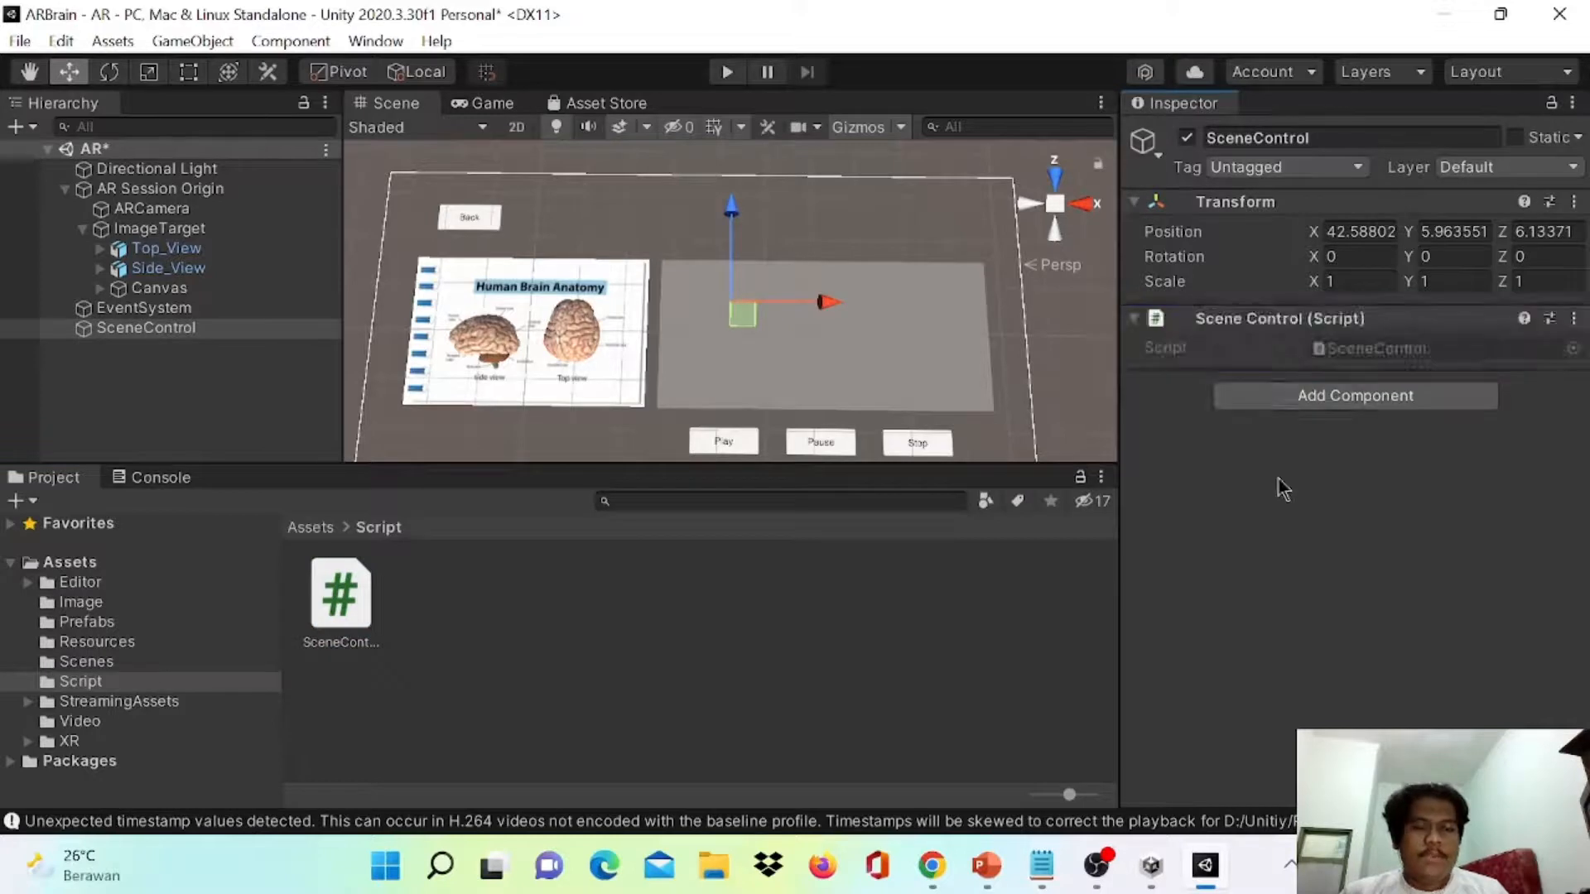
- Make the Back button's On Click event call SceneControl.Menu through the SceneControl object, and save the AR scene
left_click(267, 391)
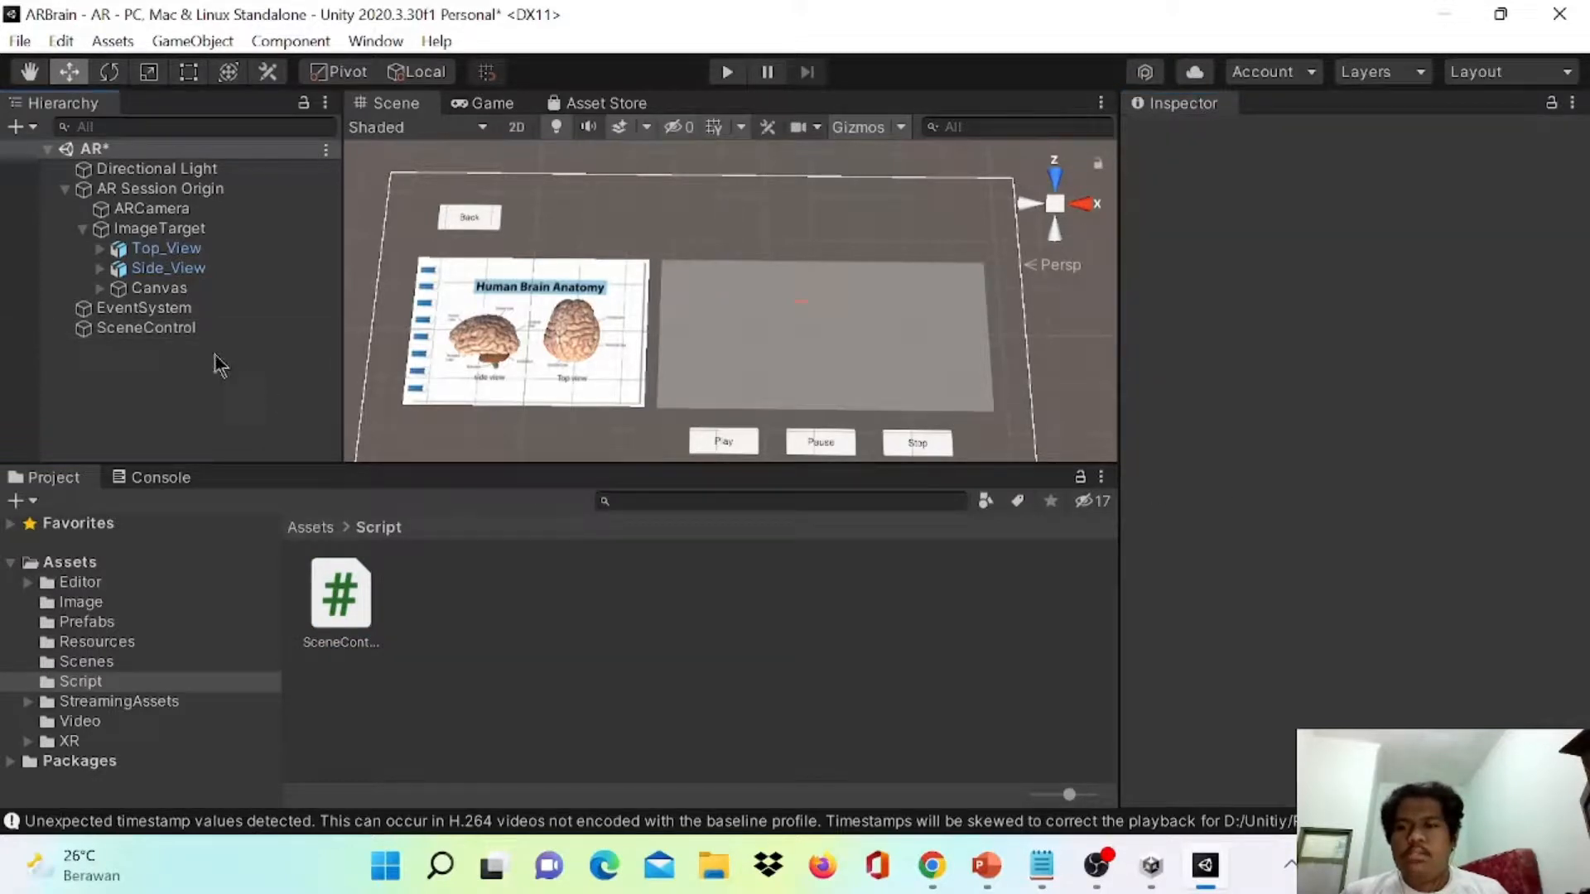
left_click(99, 288)
scroll(132, 356, "down", 2)
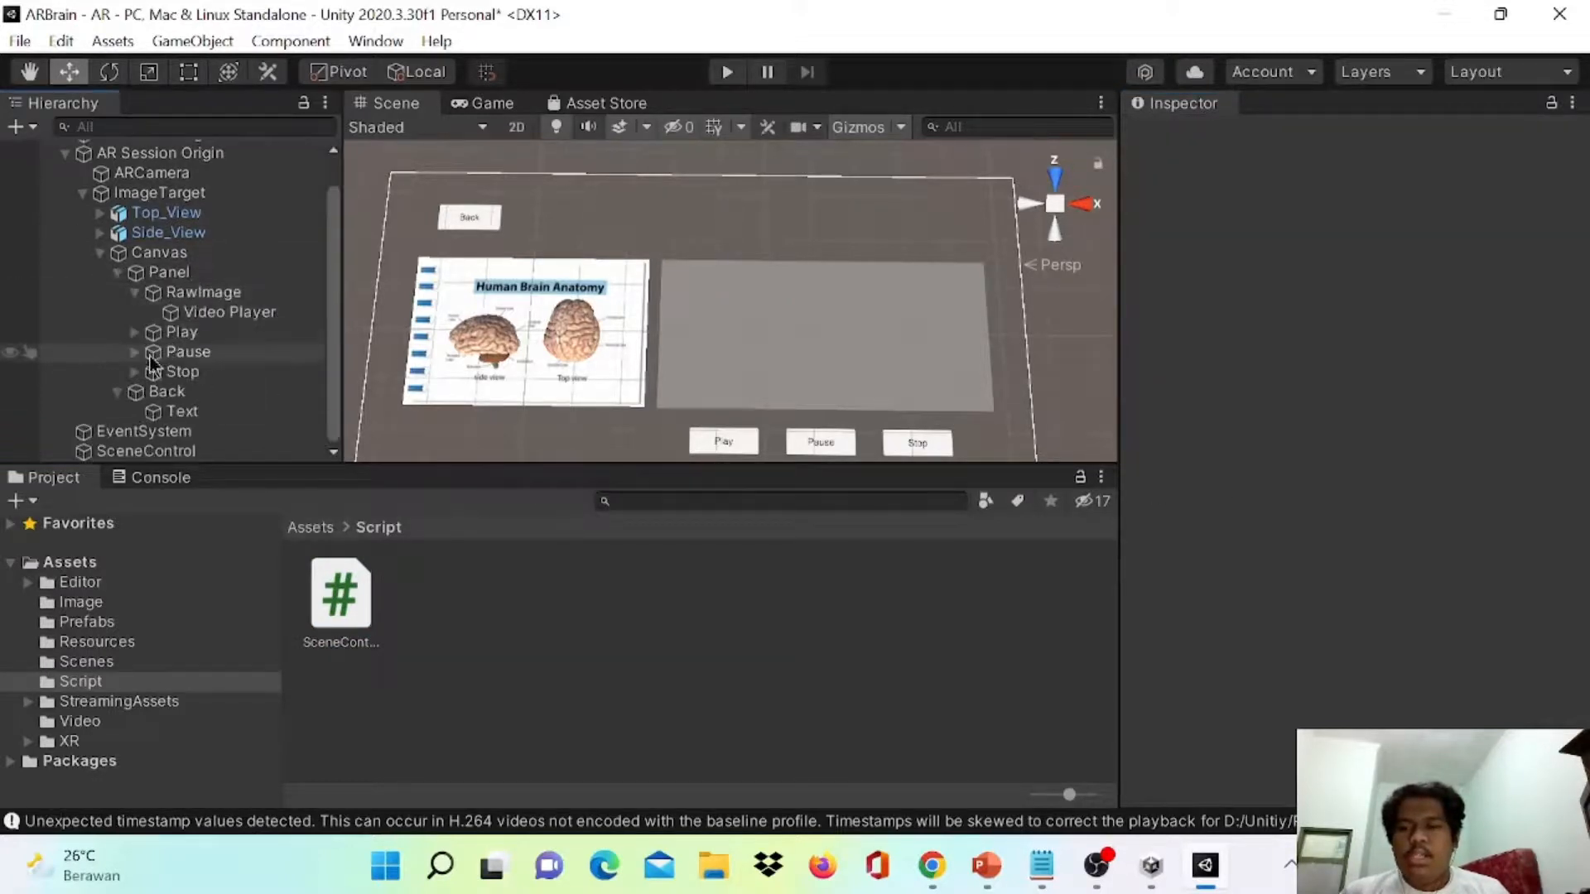
left_click(157, 391)
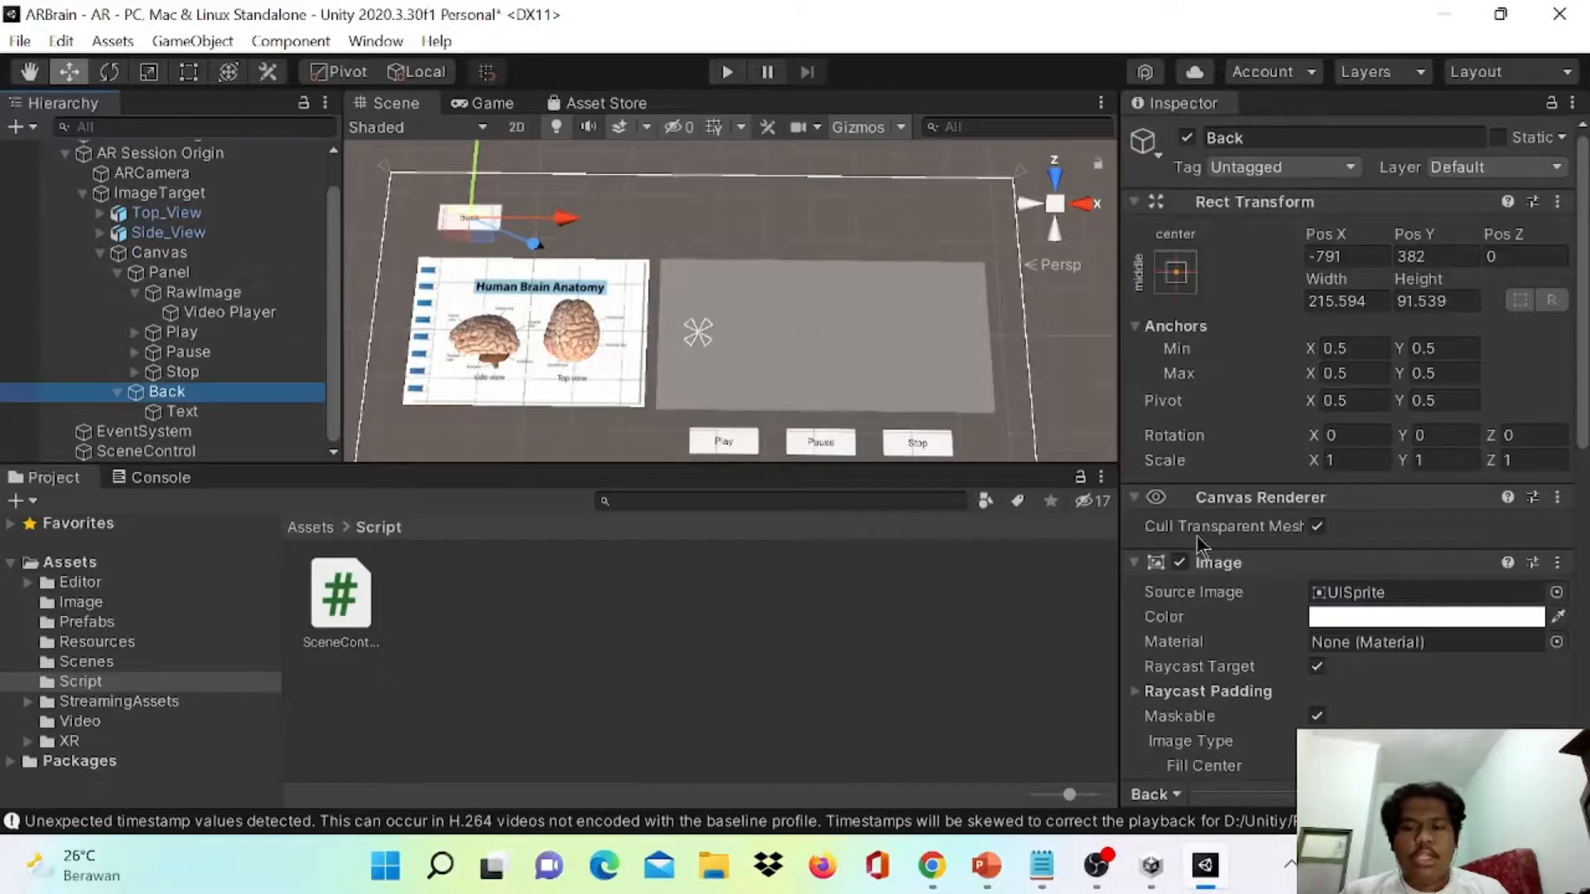
scroll(1329, 514, "down", 8)
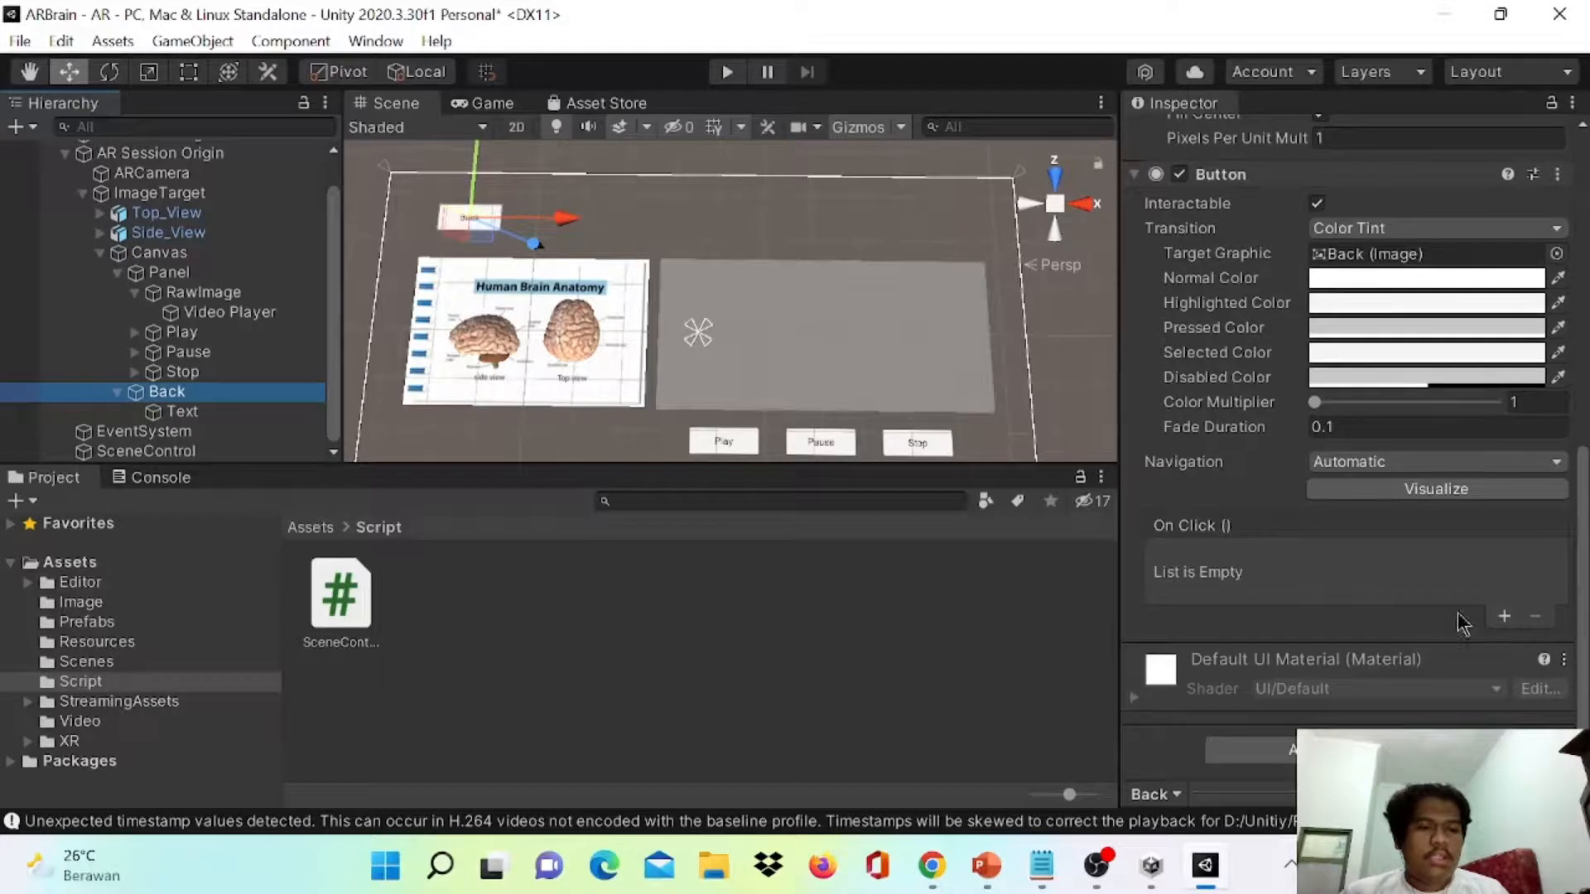
left_click(1505, 618)
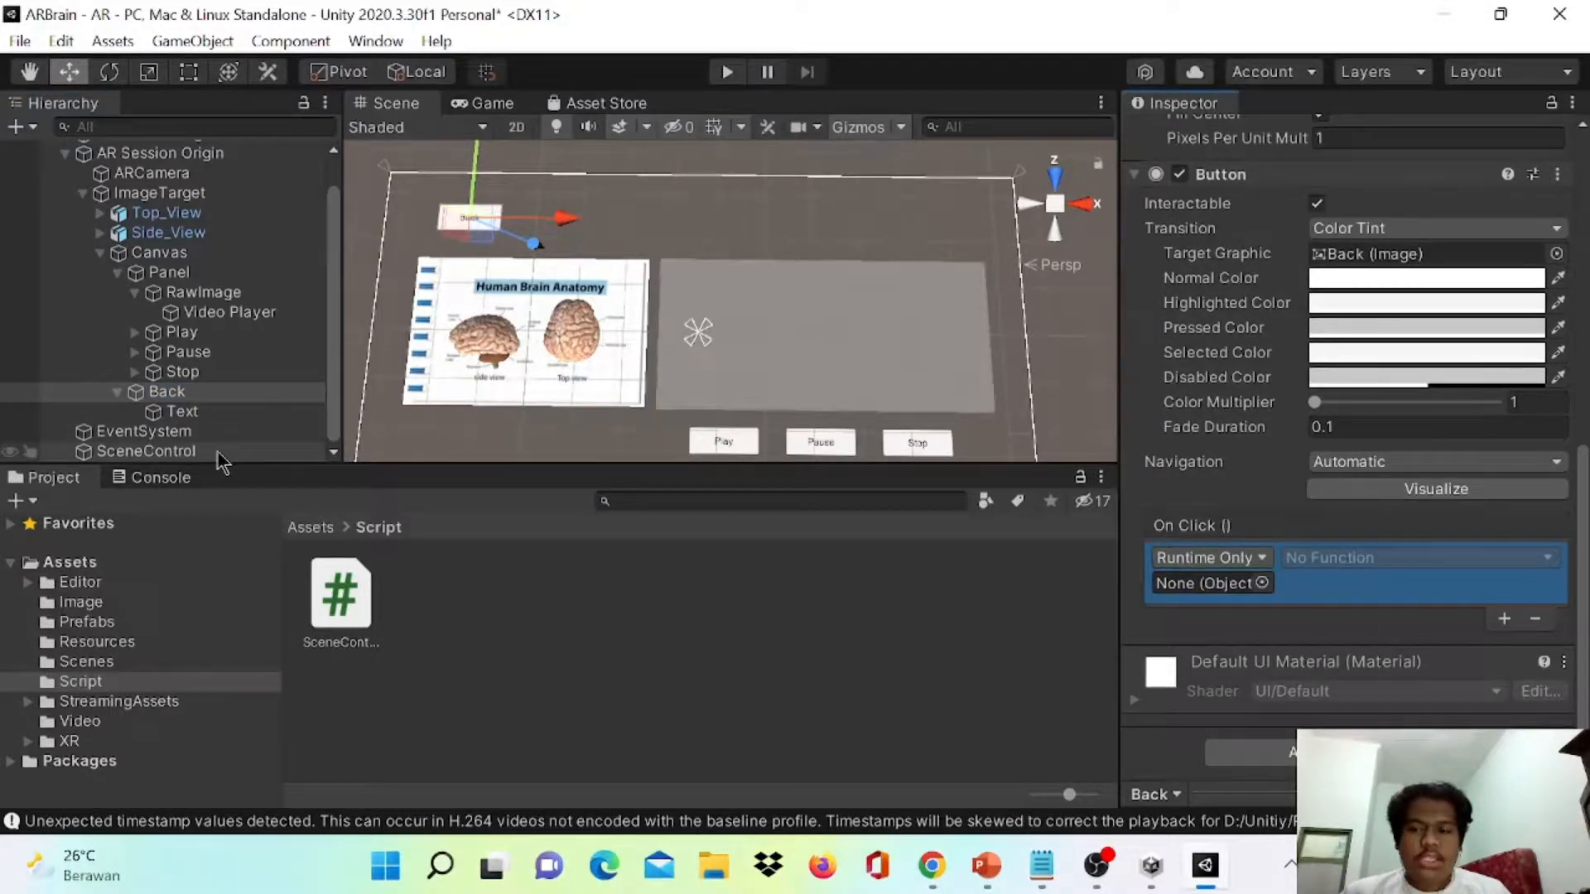
left_click_drag(216, 451, 1212, 589)
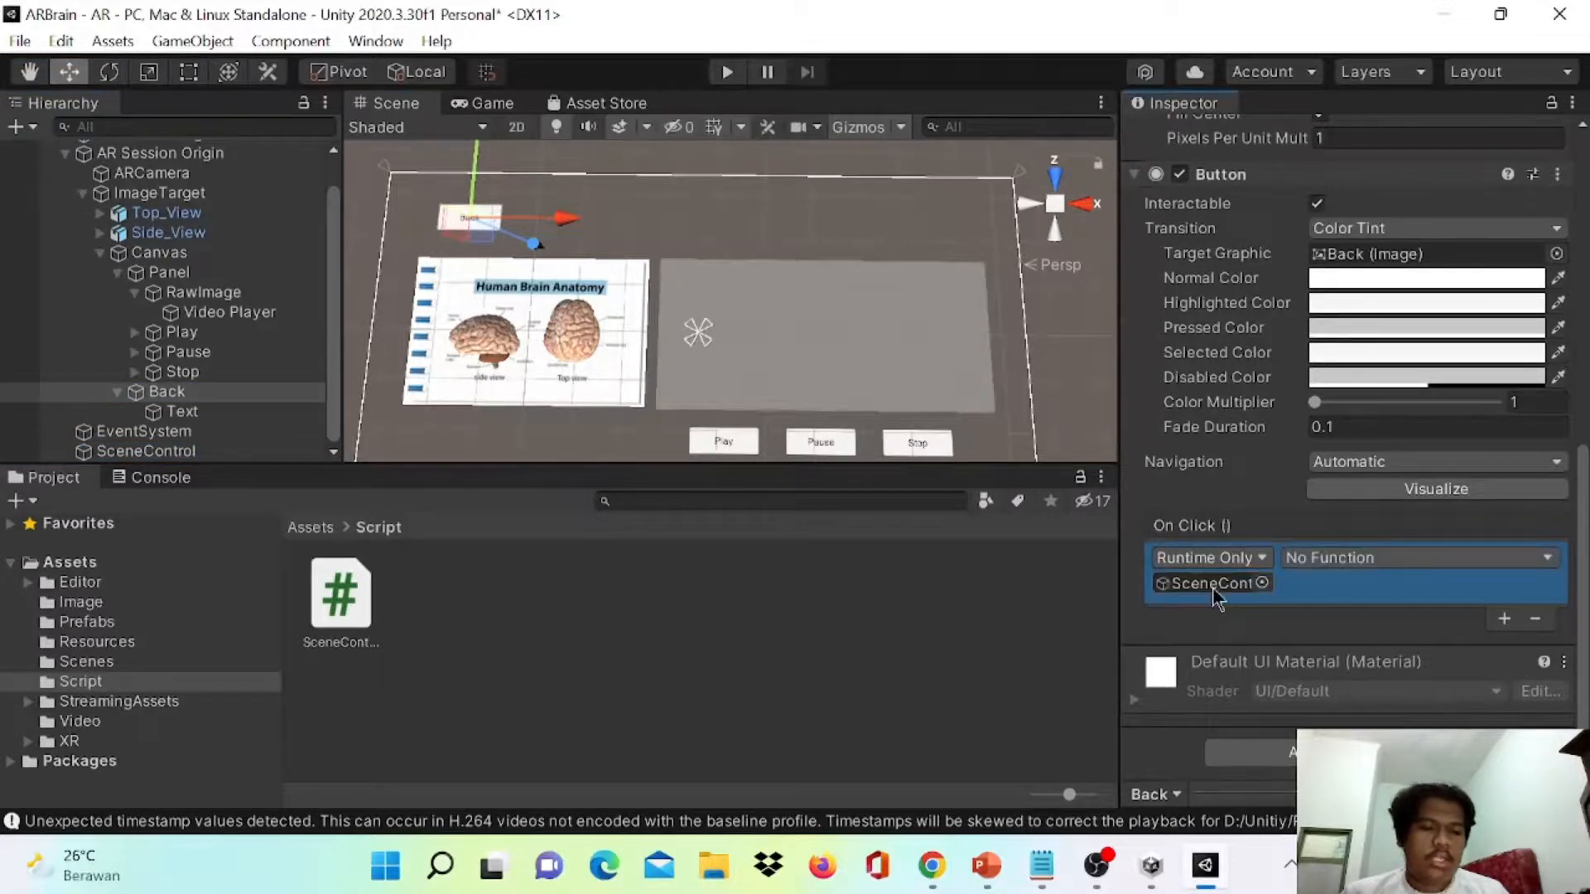
left_click(1398, 563)
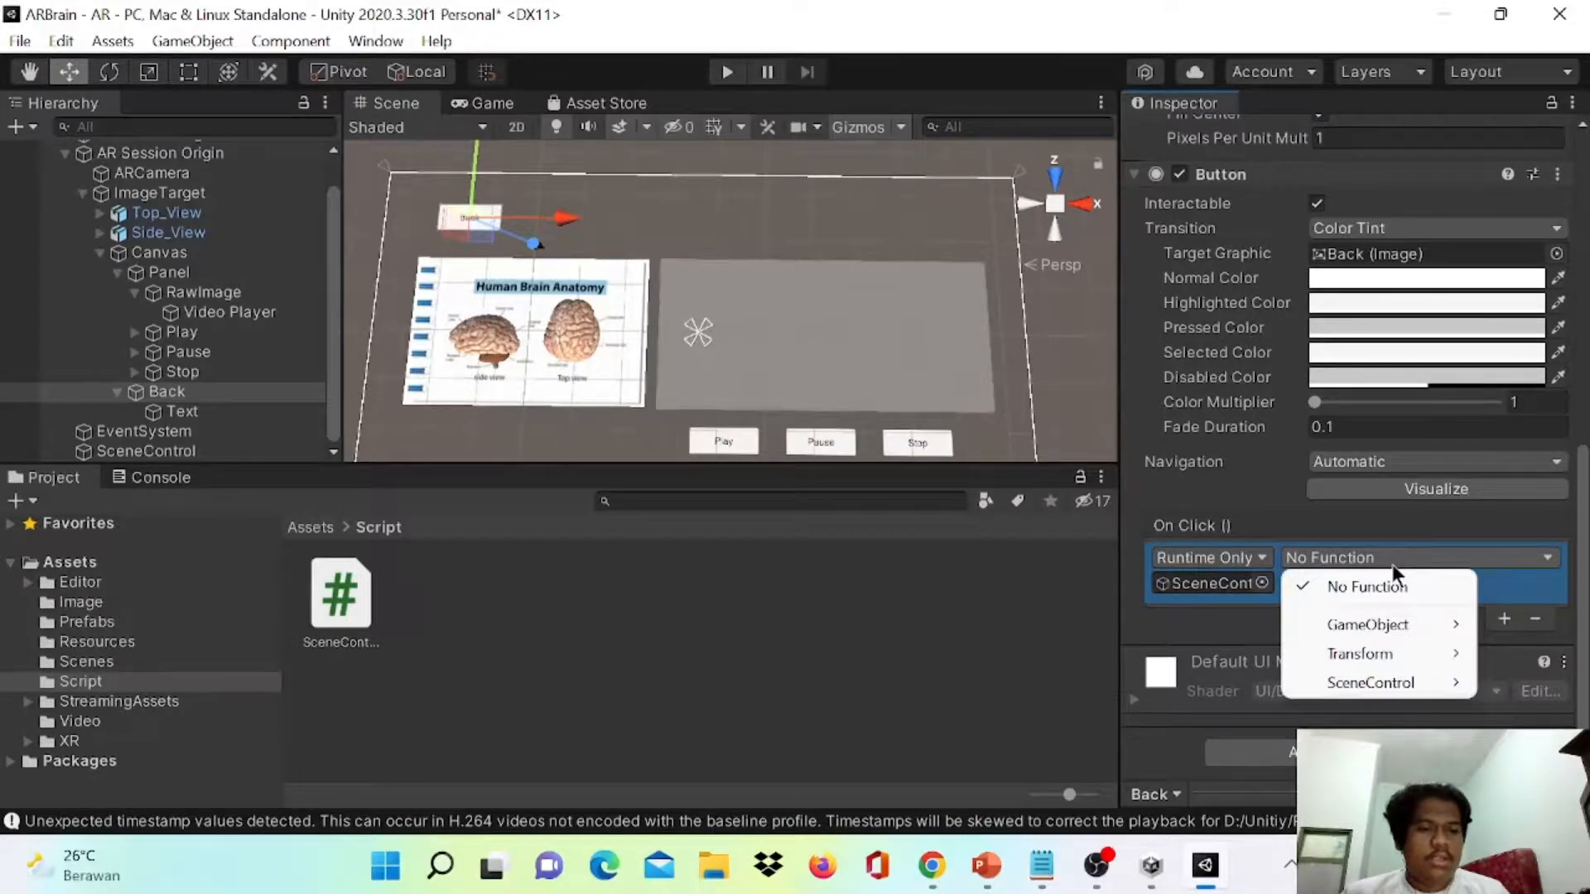
mouse_move(1403, 678)
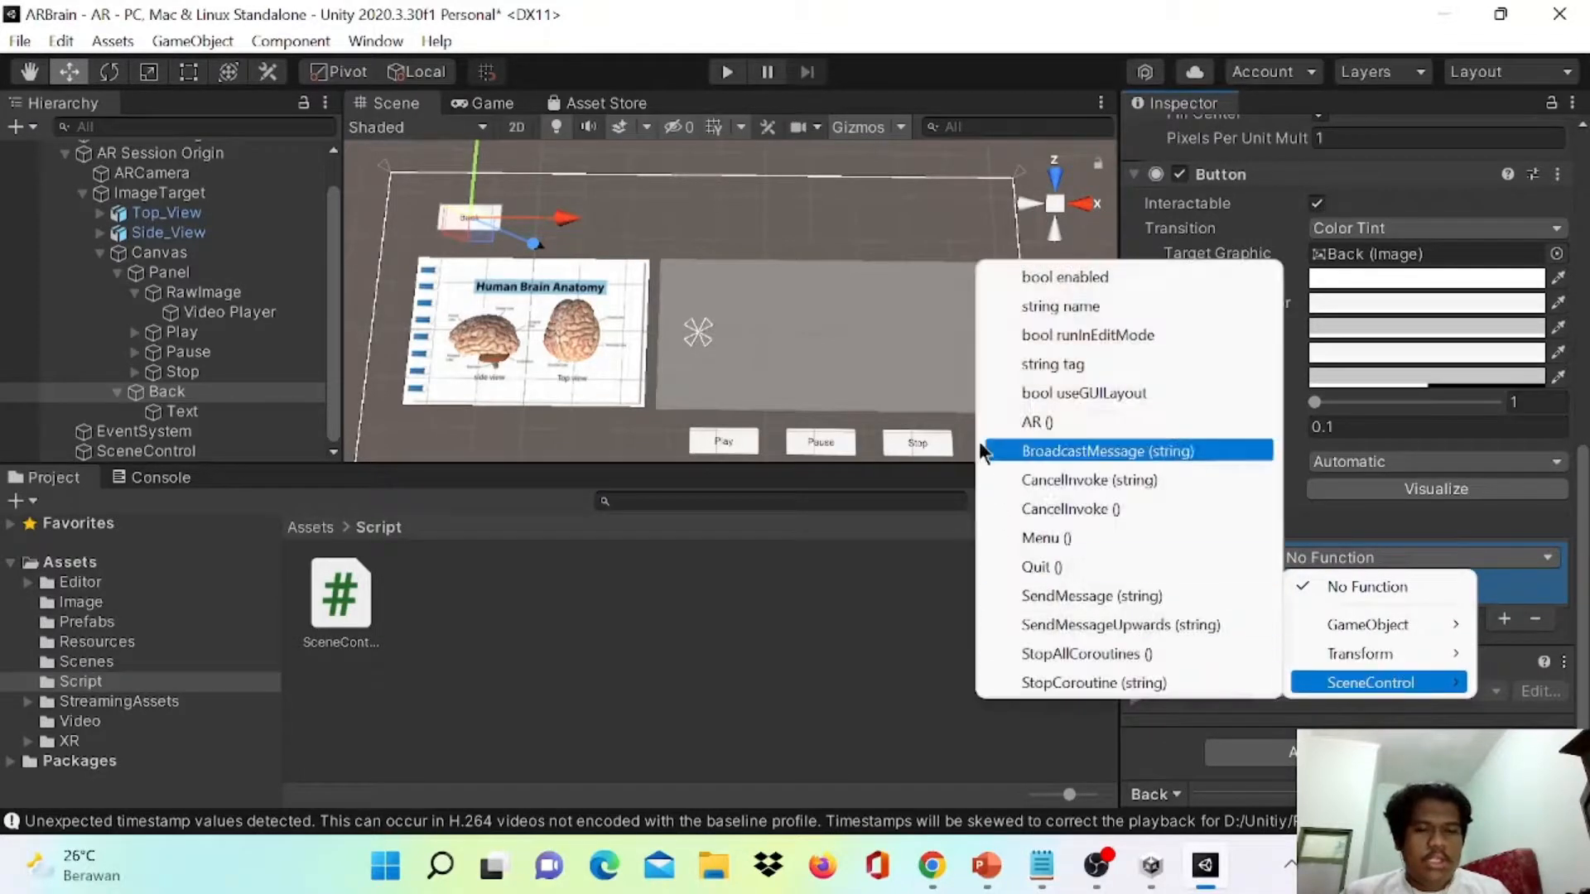
left_click(1071, 540)
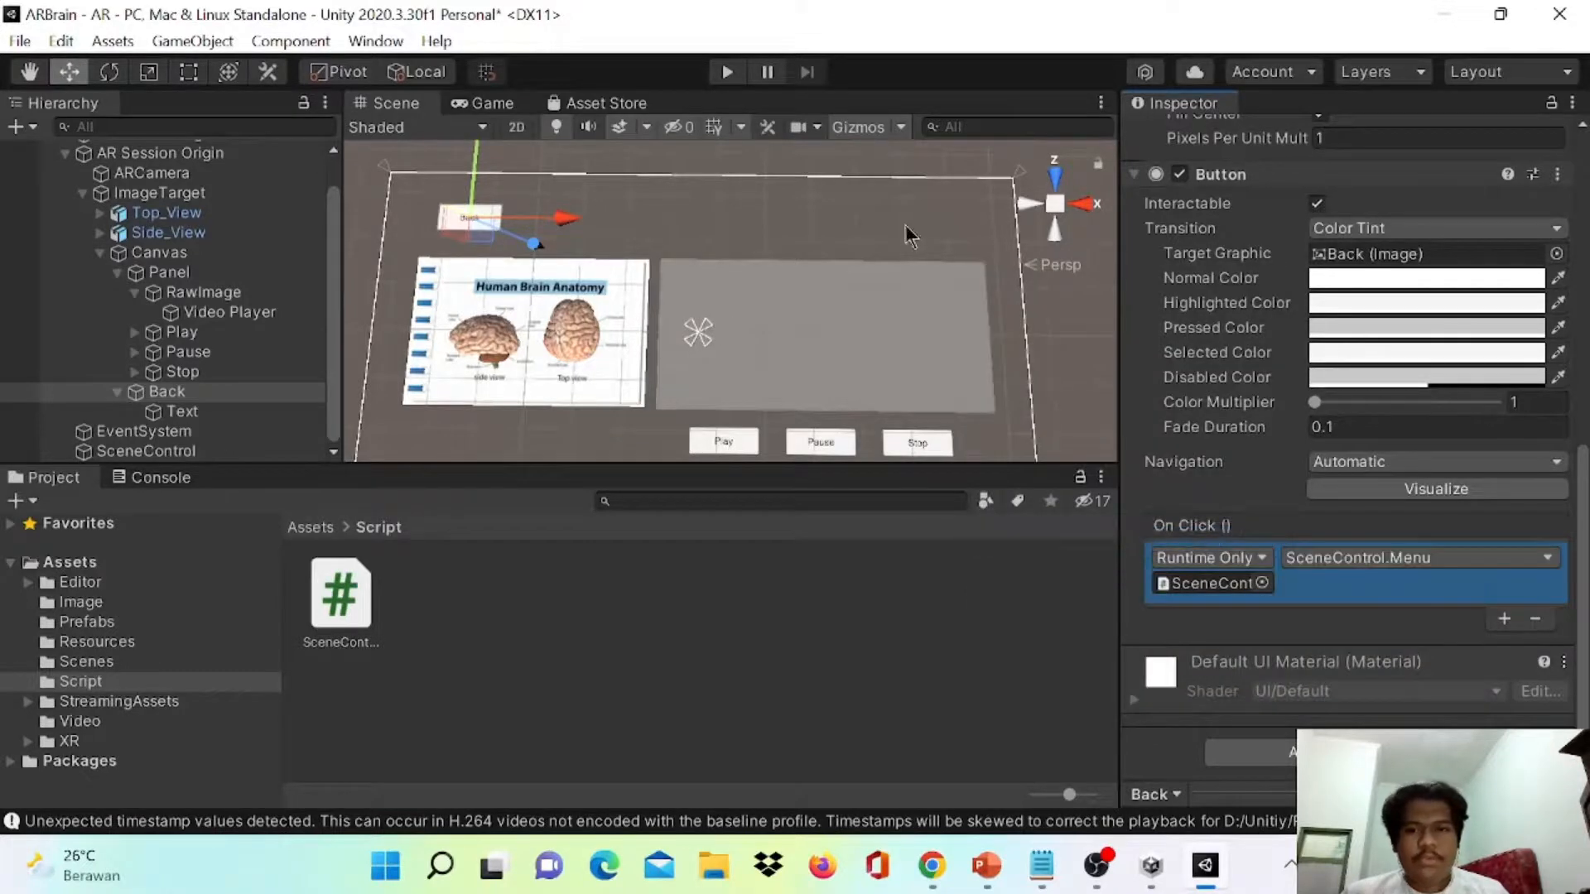
left_click(908, 234)
key("ctrl+s")
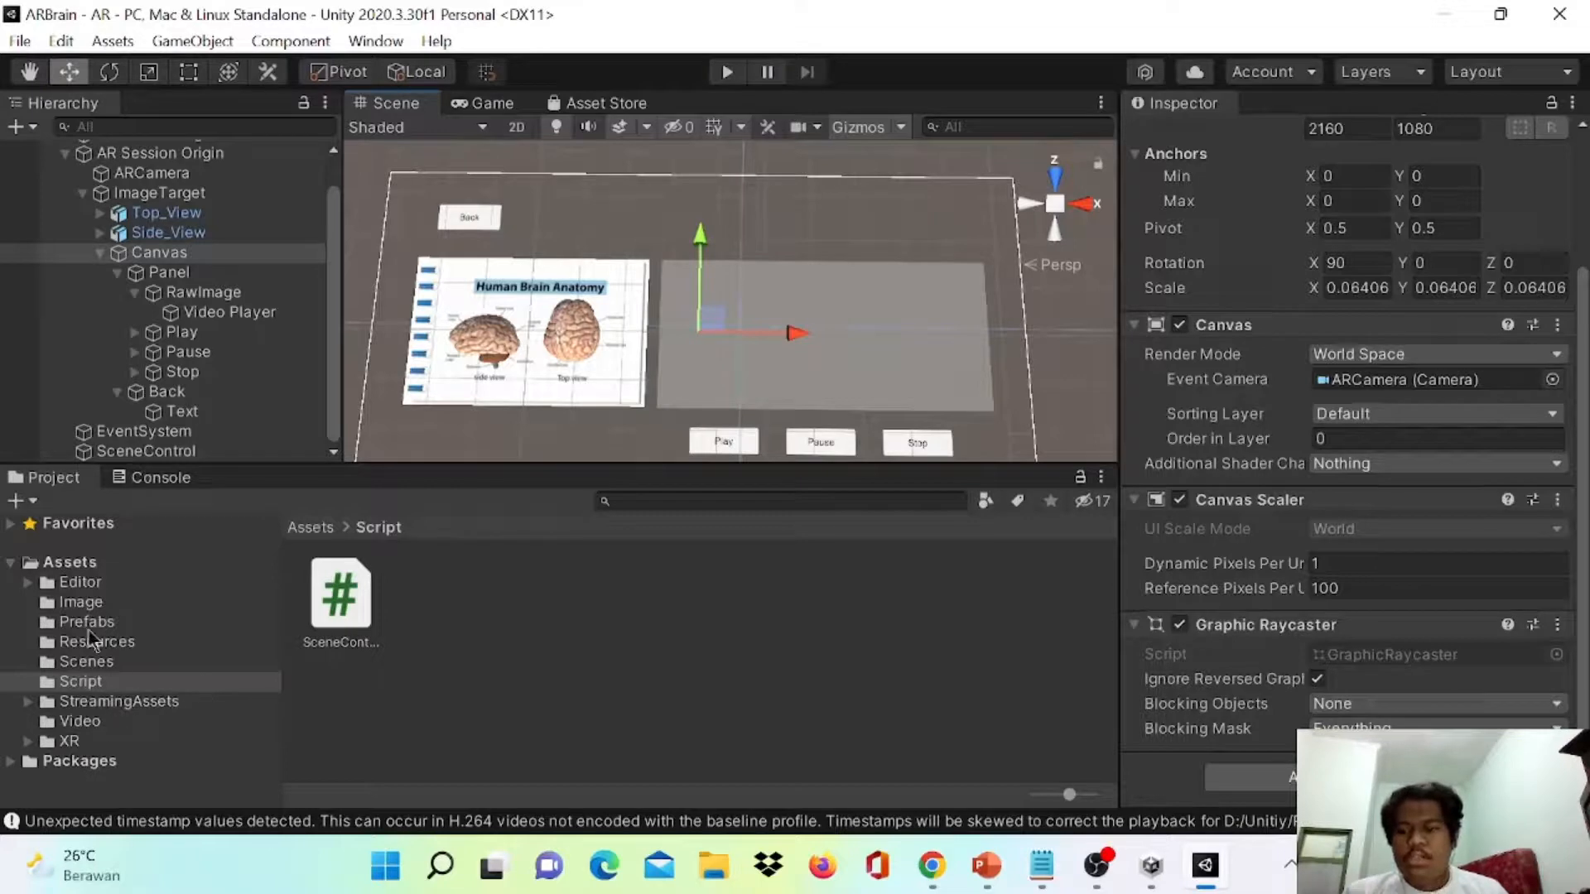
- Open the Menu scene and create an empty object named SceneControl at its root
left_click(98, 662)
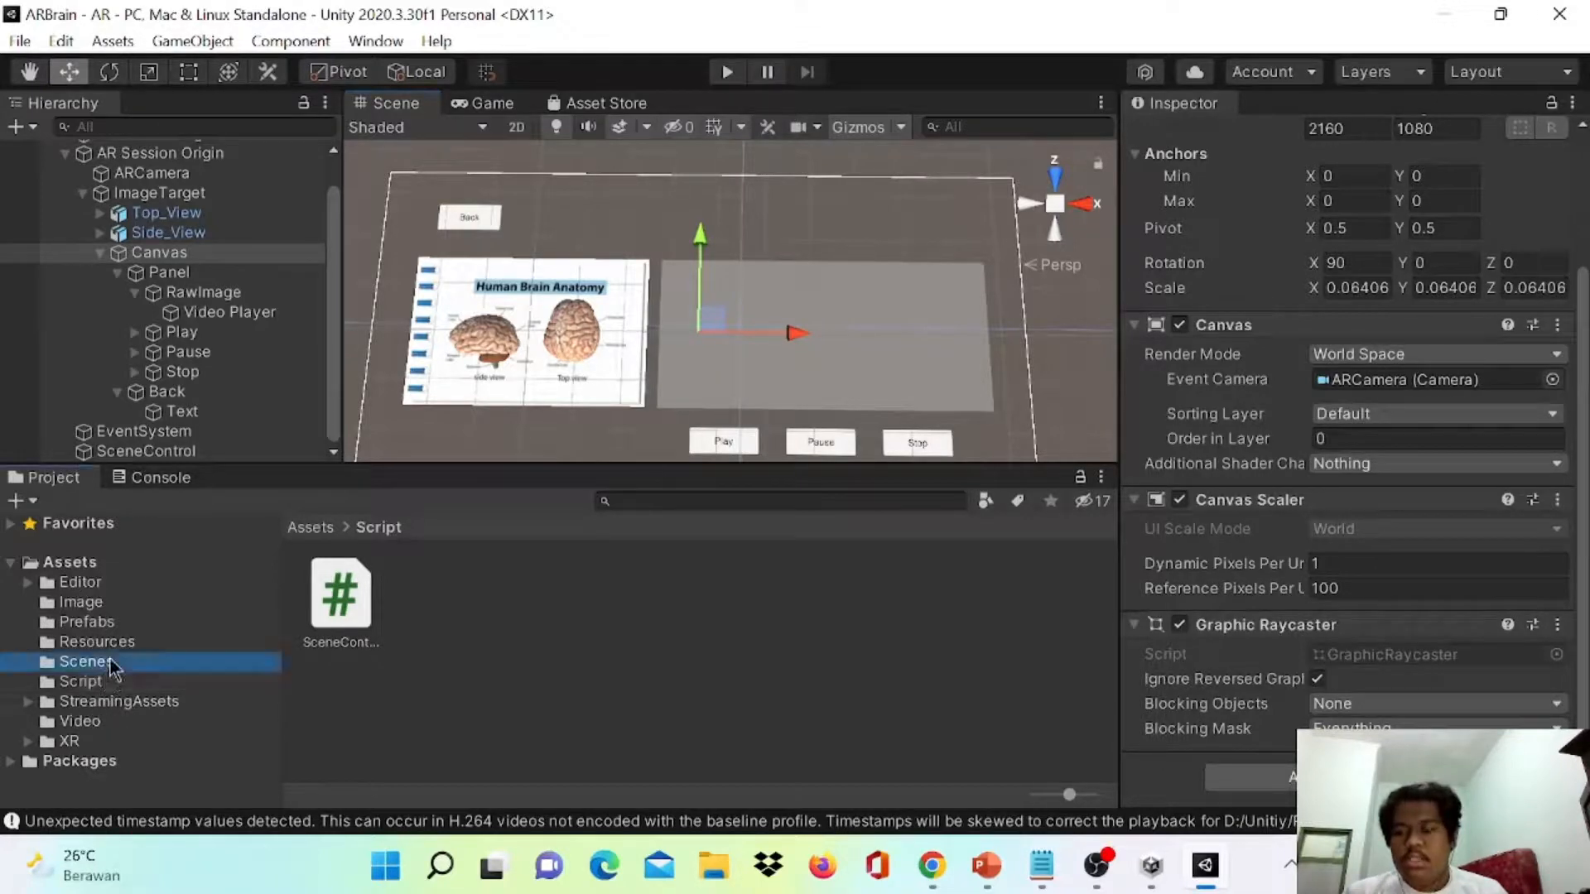
double_click(434, 598)
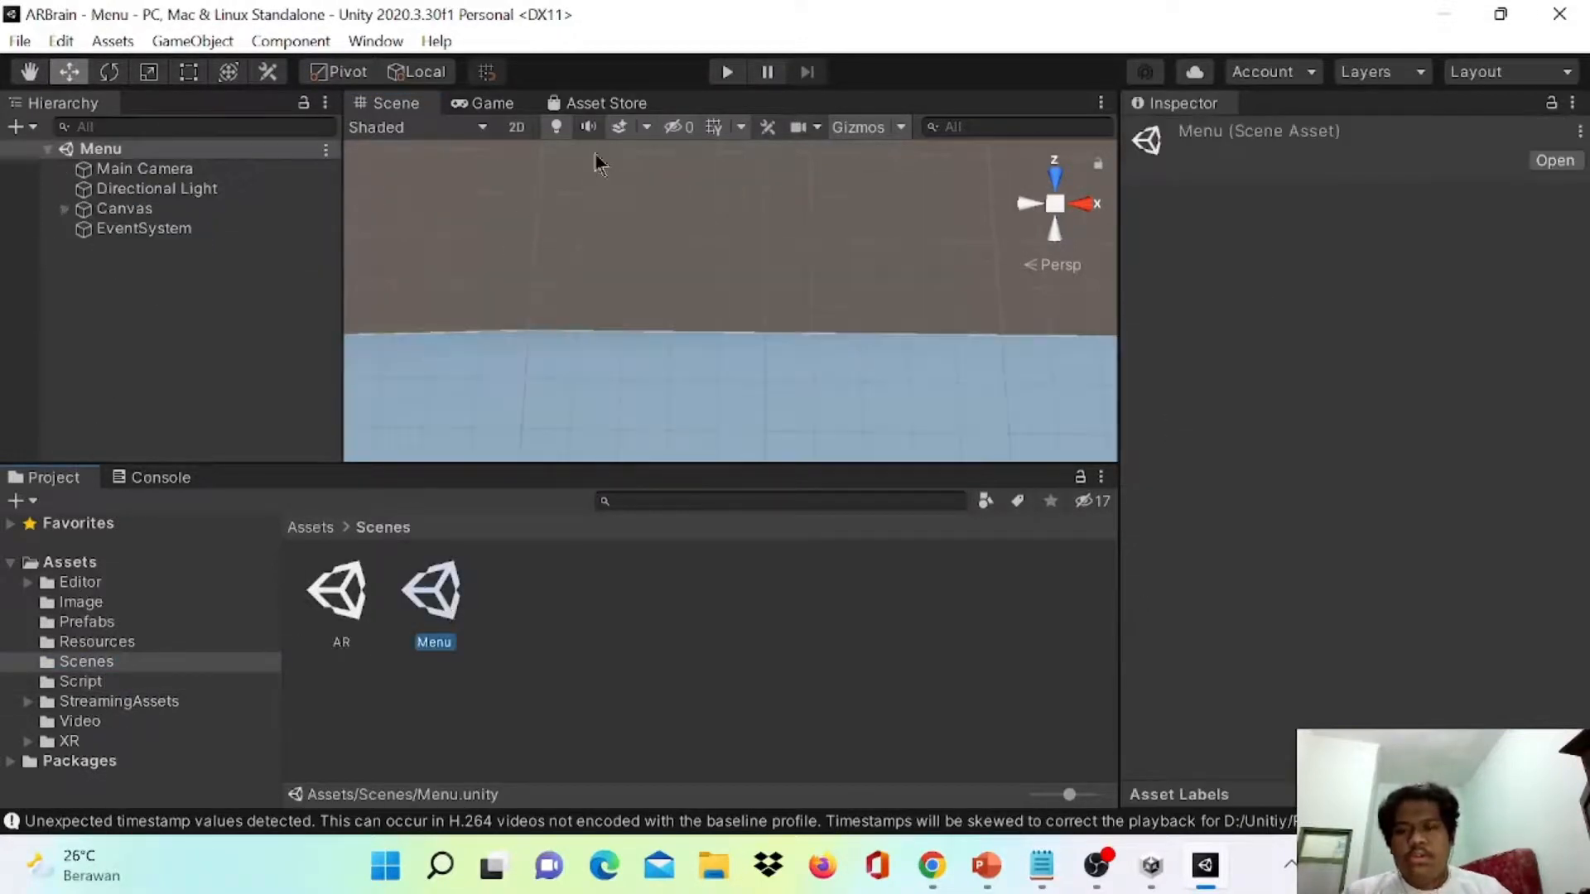
right_click(108, 250)
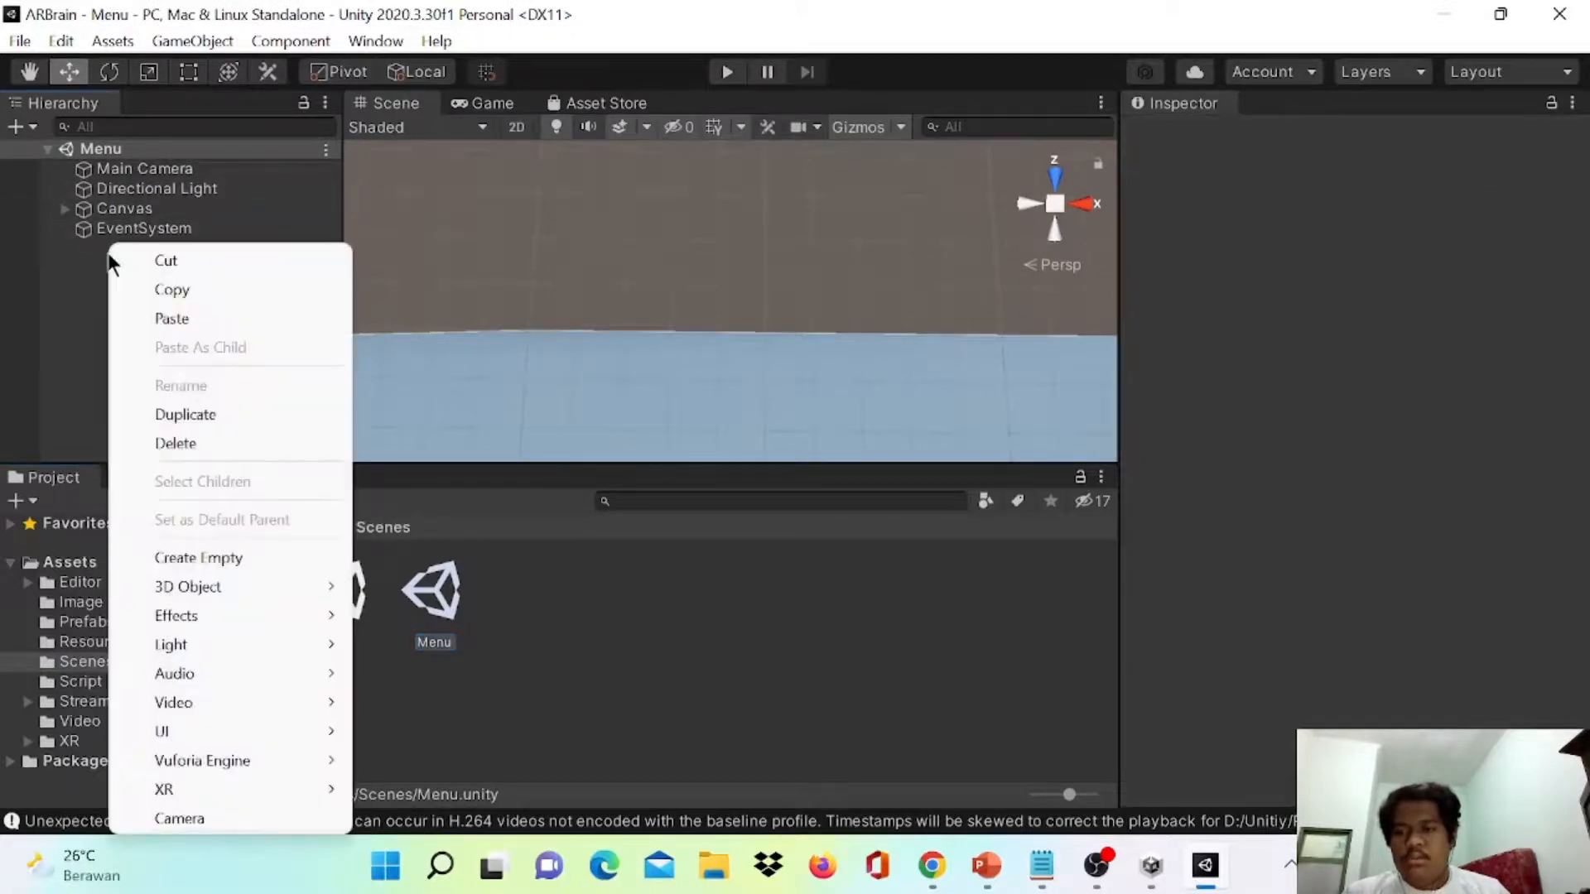
left_click(205, 556)
type("Sc")
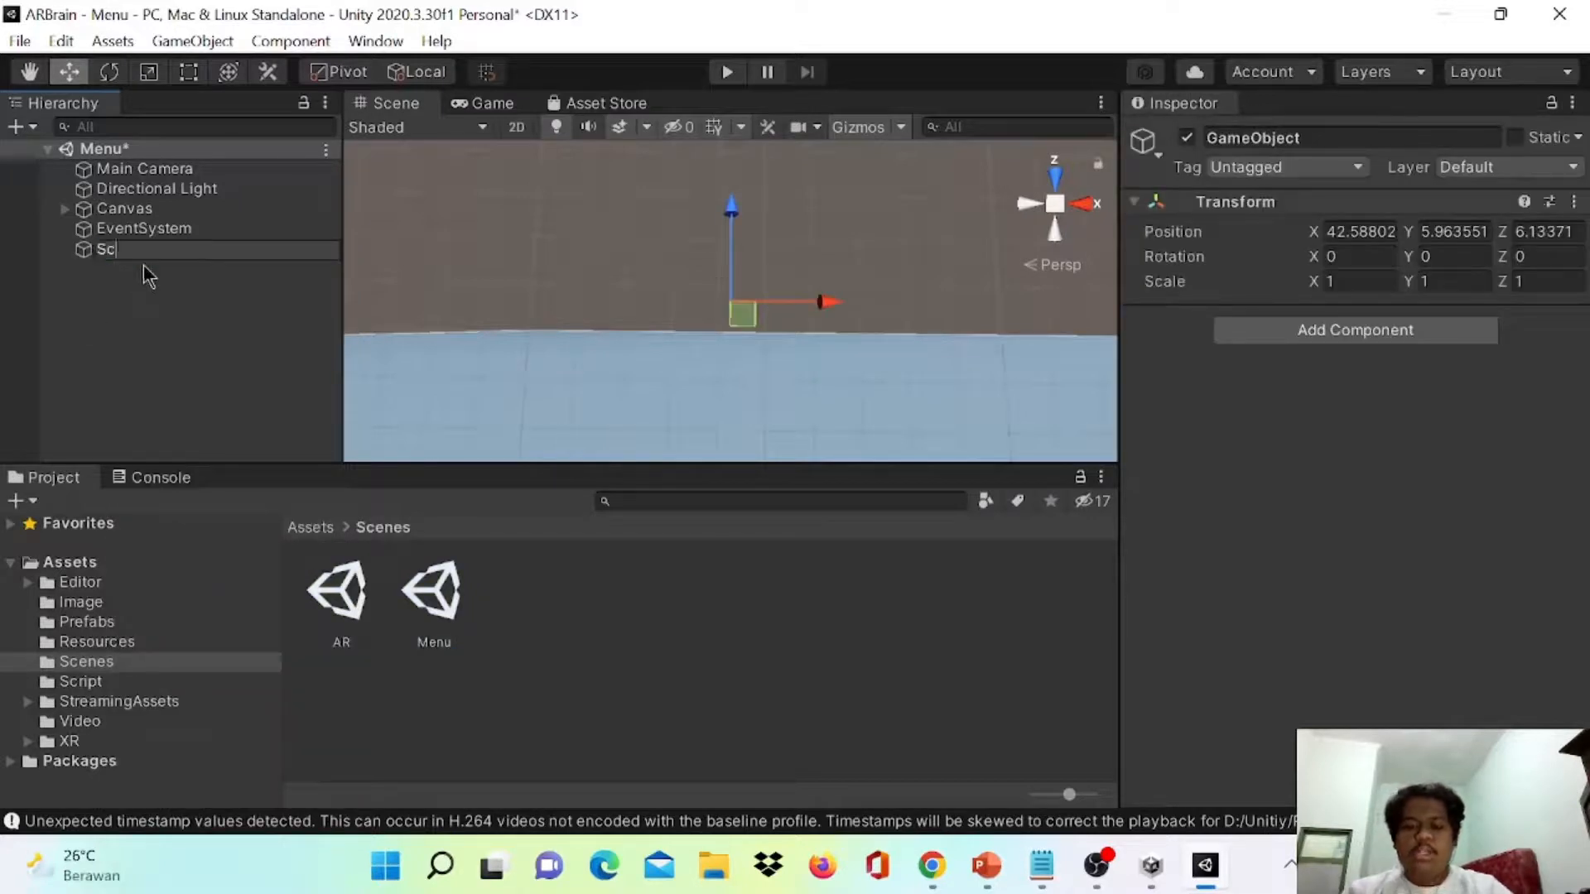
type("eneControl")
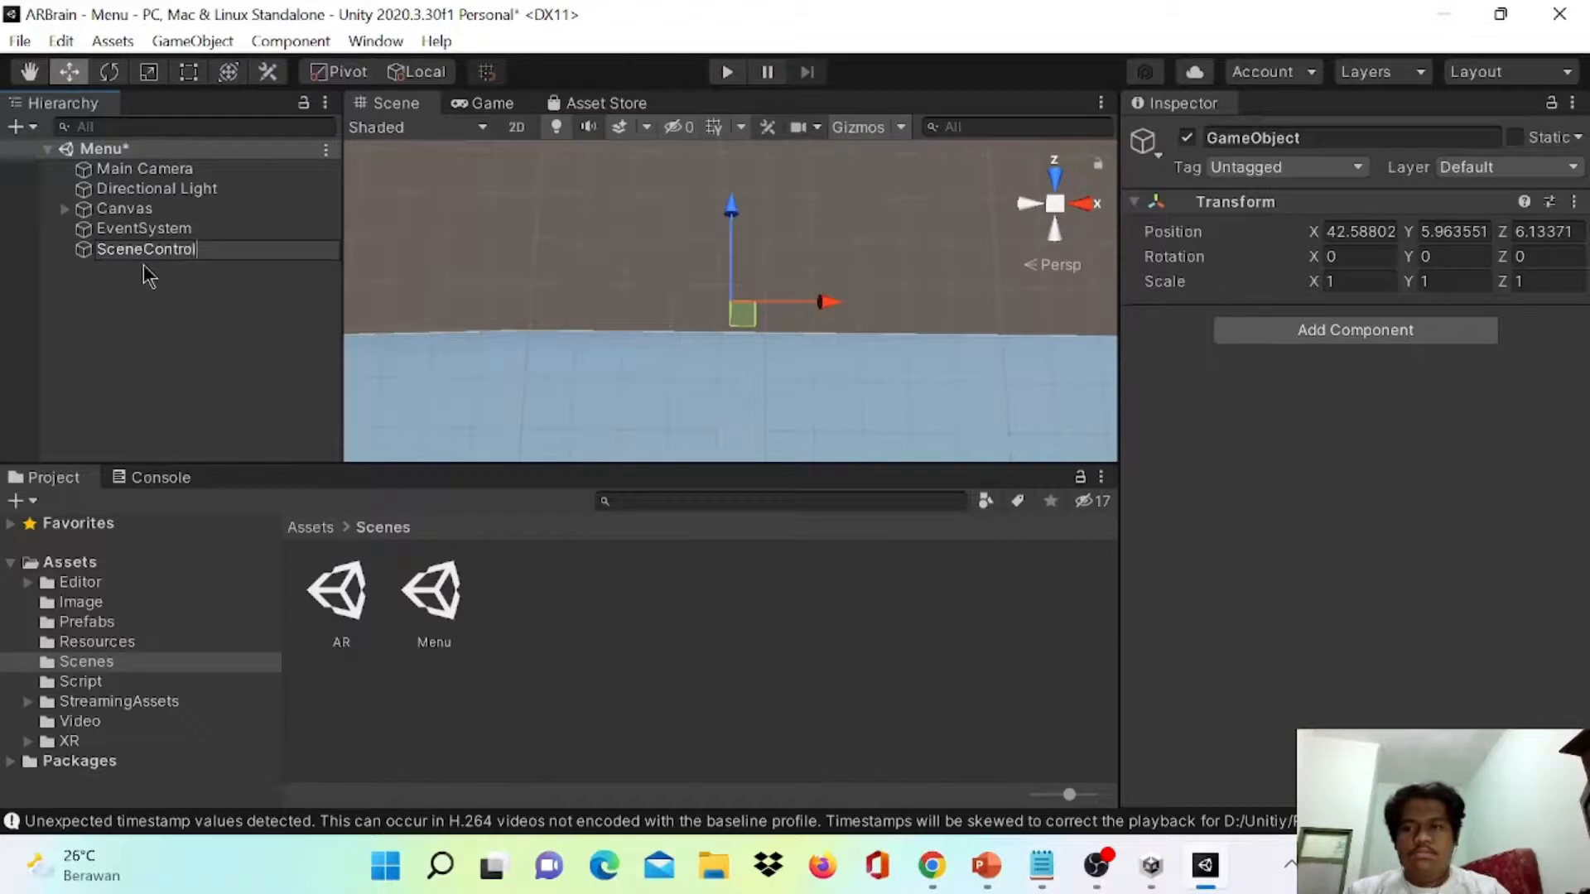
left_click(146, 277)
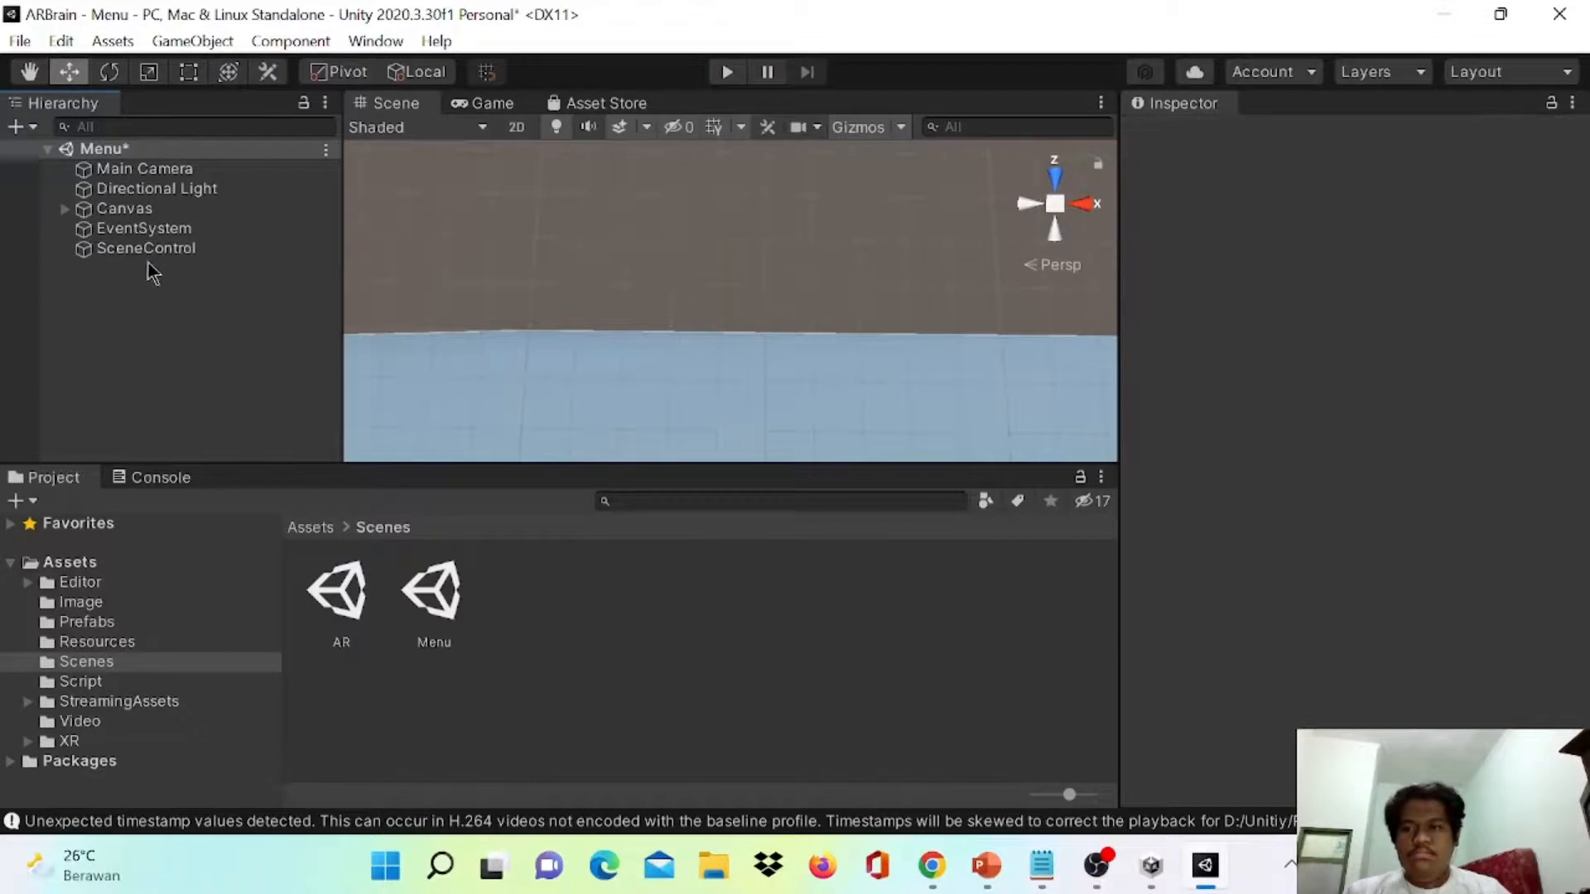
- Attach the SceneControl script from the Script folder to the Menu scene's SceneControl object
left_click(108, 248)
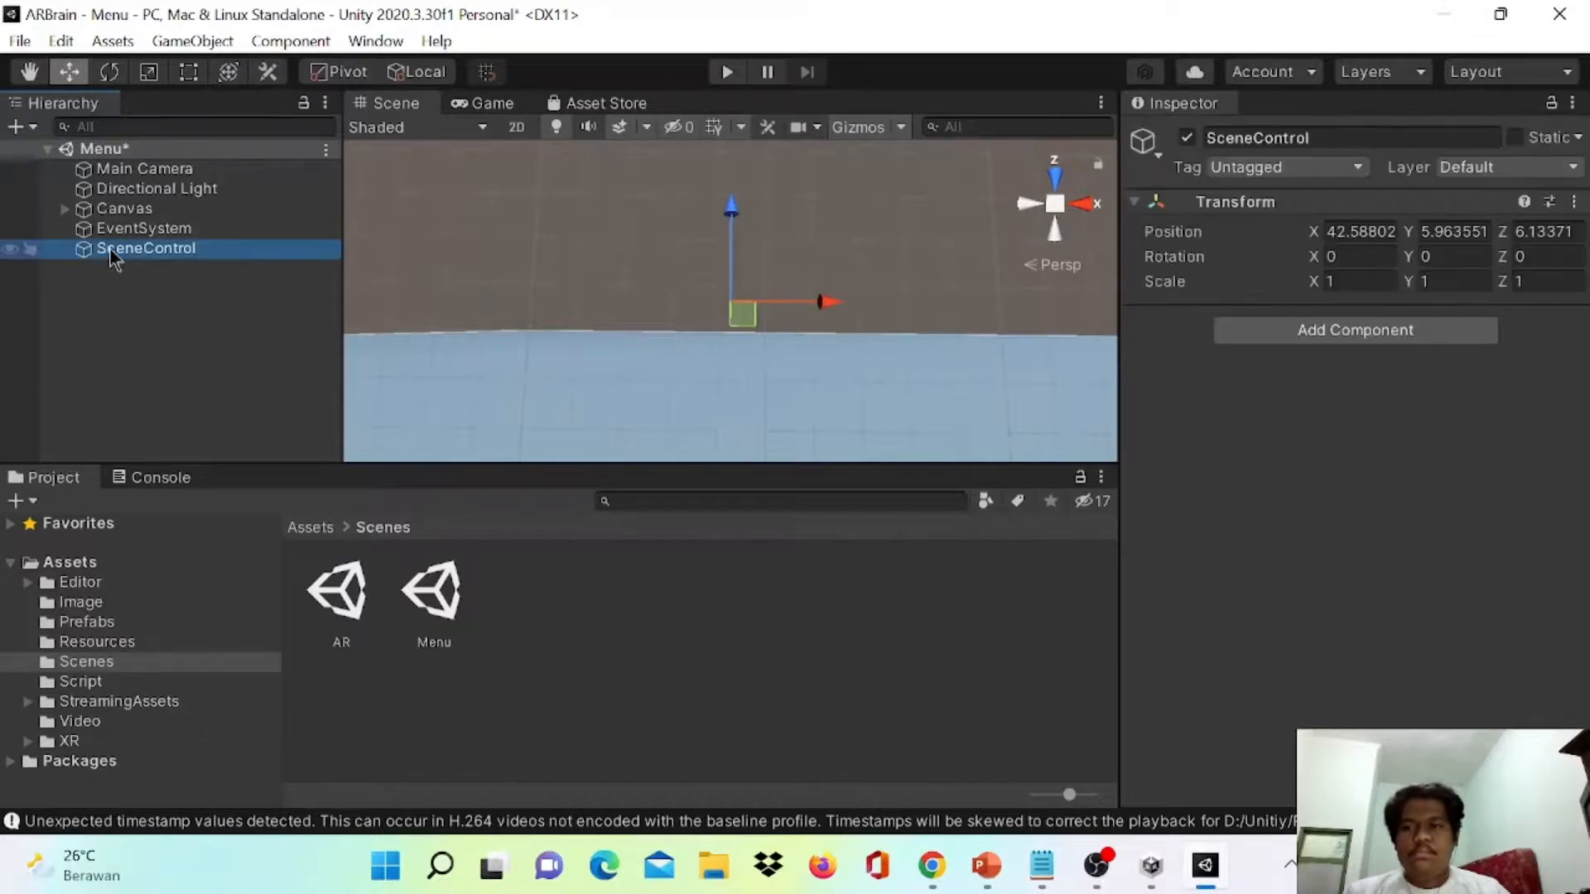
left_click(166, 681)
left_click(331, 625)
left_click_drag(331, 625, 1154, 323)
left_click(172, 304)
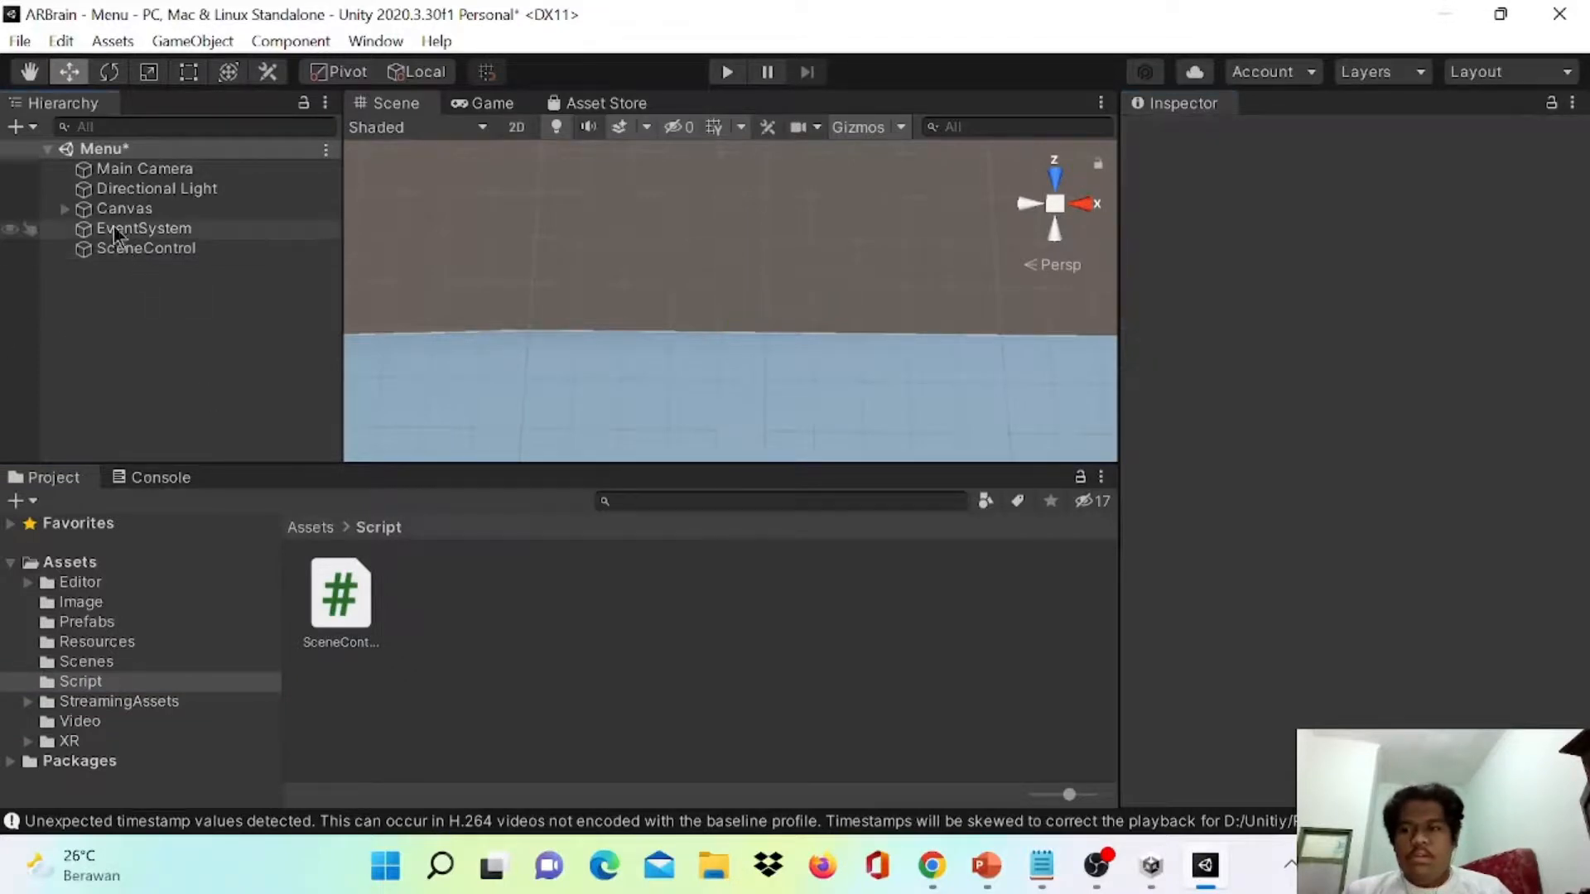
- Add an On Click event to the AR Camera button in the canvas panel that calls SceneControl.AR through the SceneControl object
left_click(64, 209)
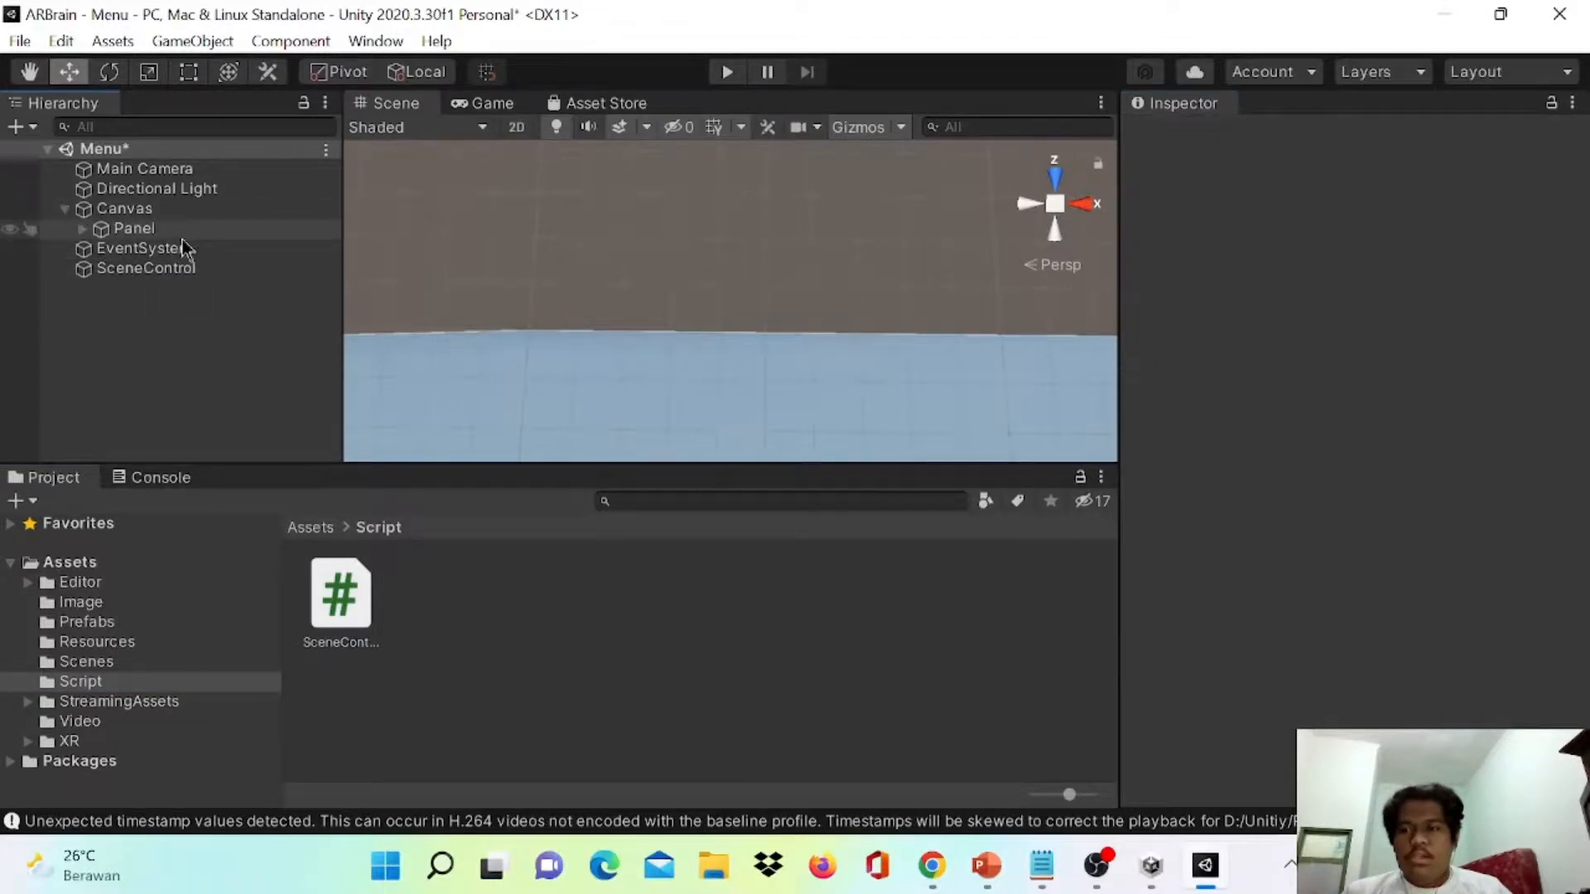
left_click(82, 229)
left_click(134, 272)
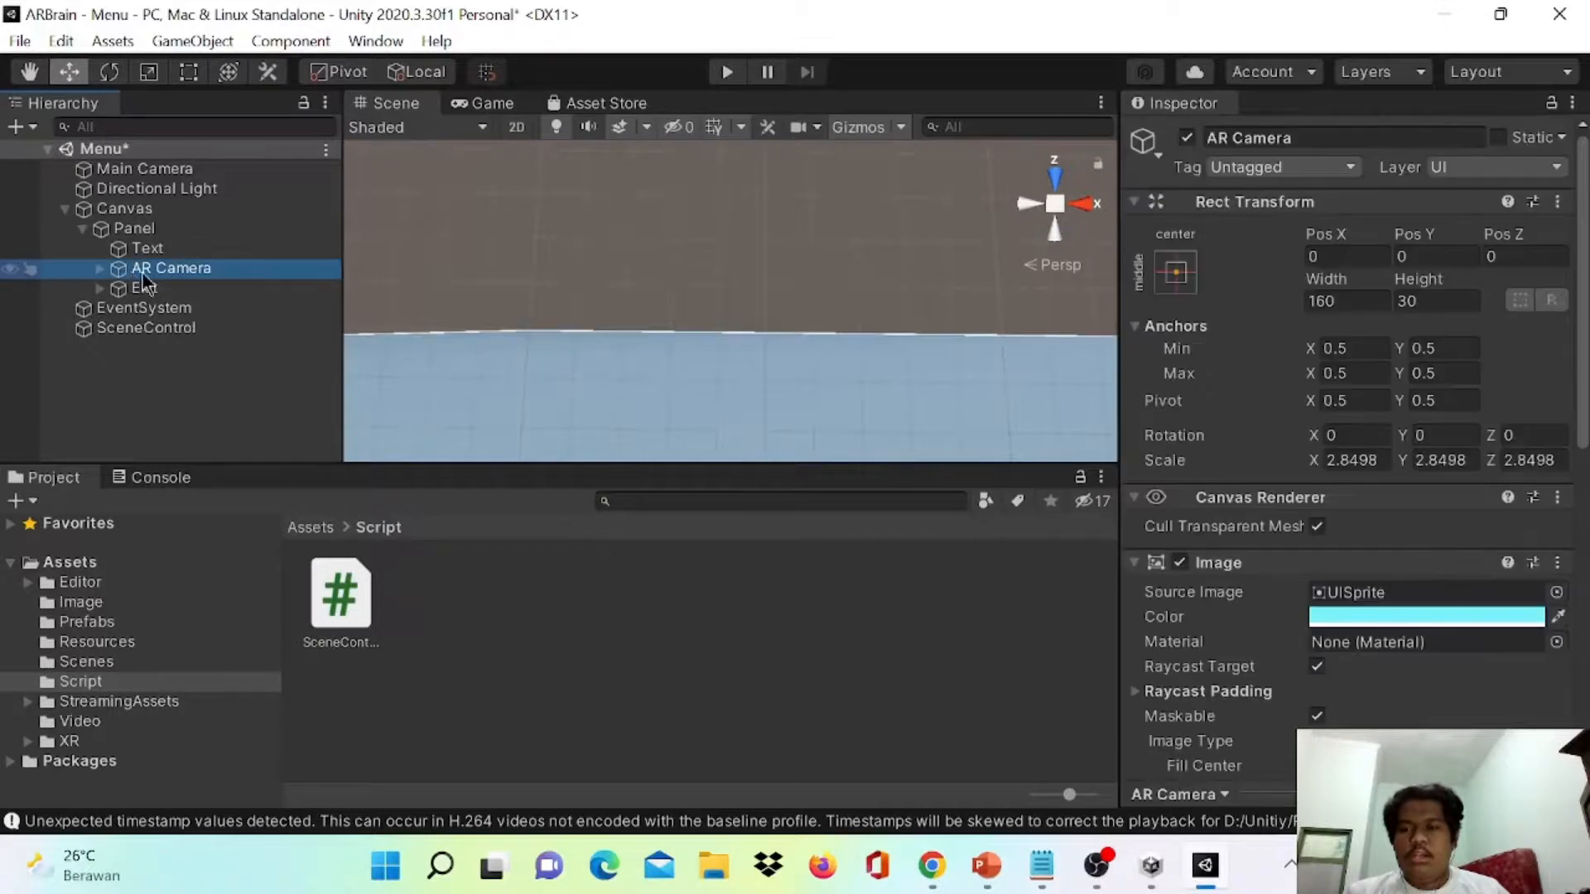
scroll(1408, 659, "down", 8)
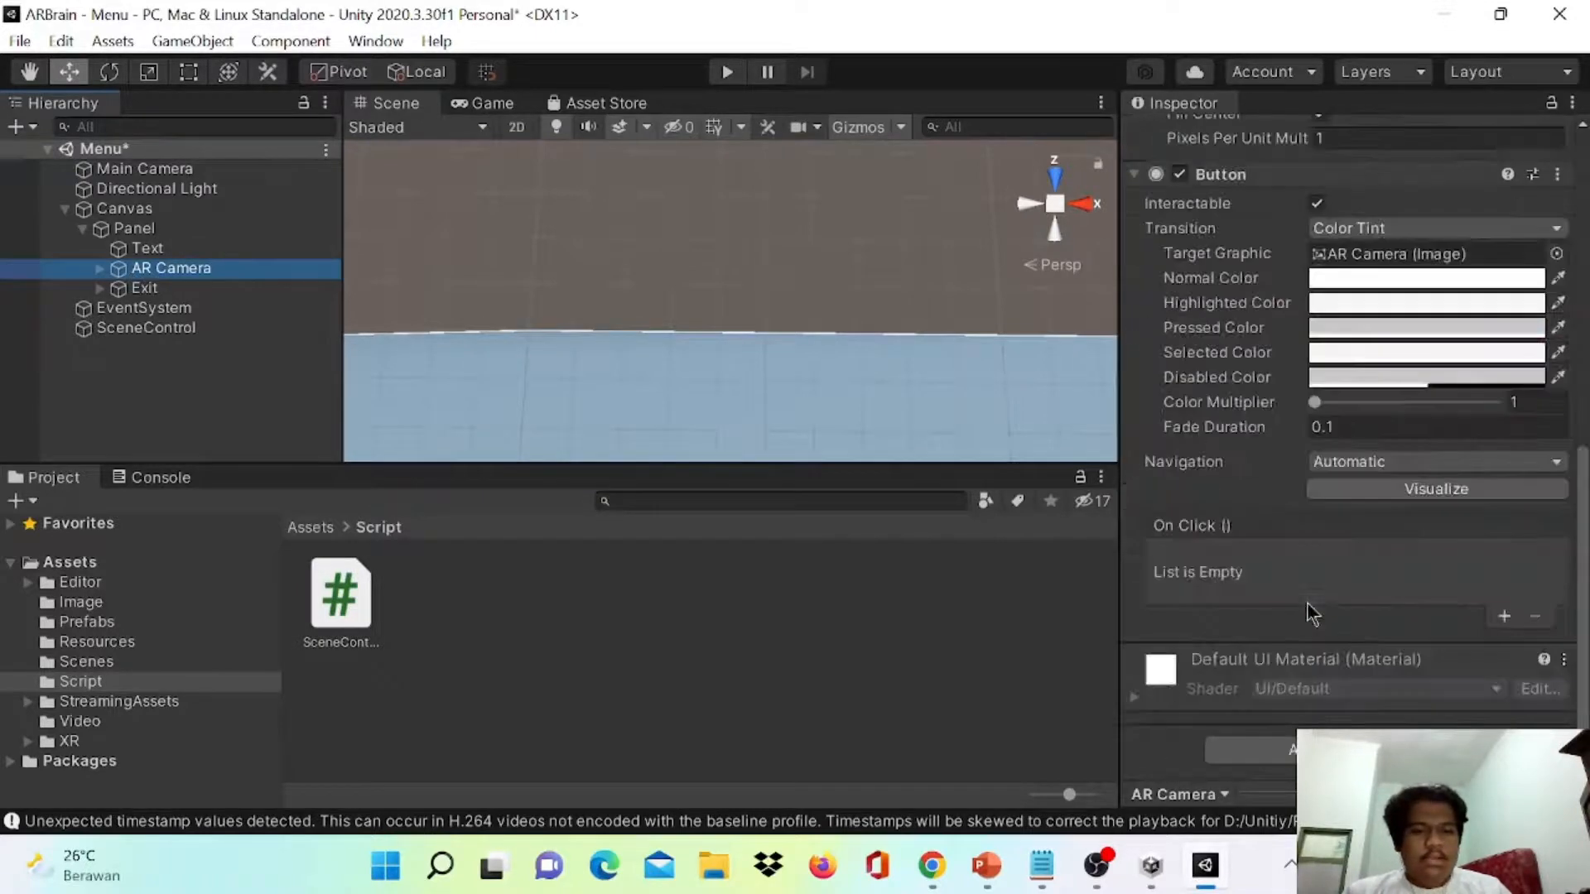
left_click(1503, 617)
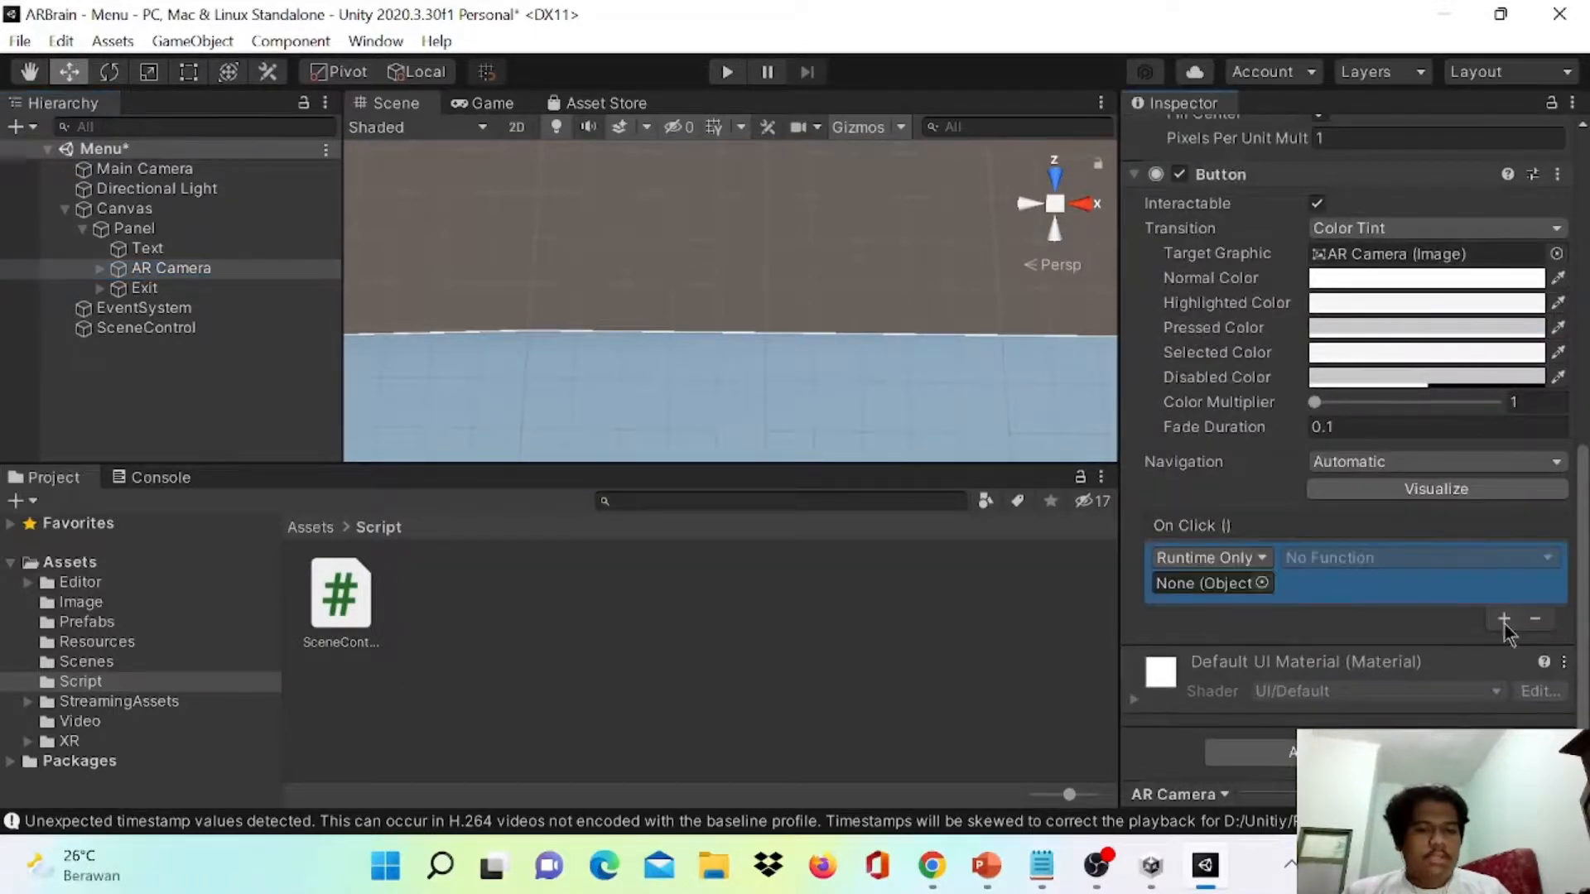
left_click_drag(103, 328, 1184, 585)
left_click(1309, 560)
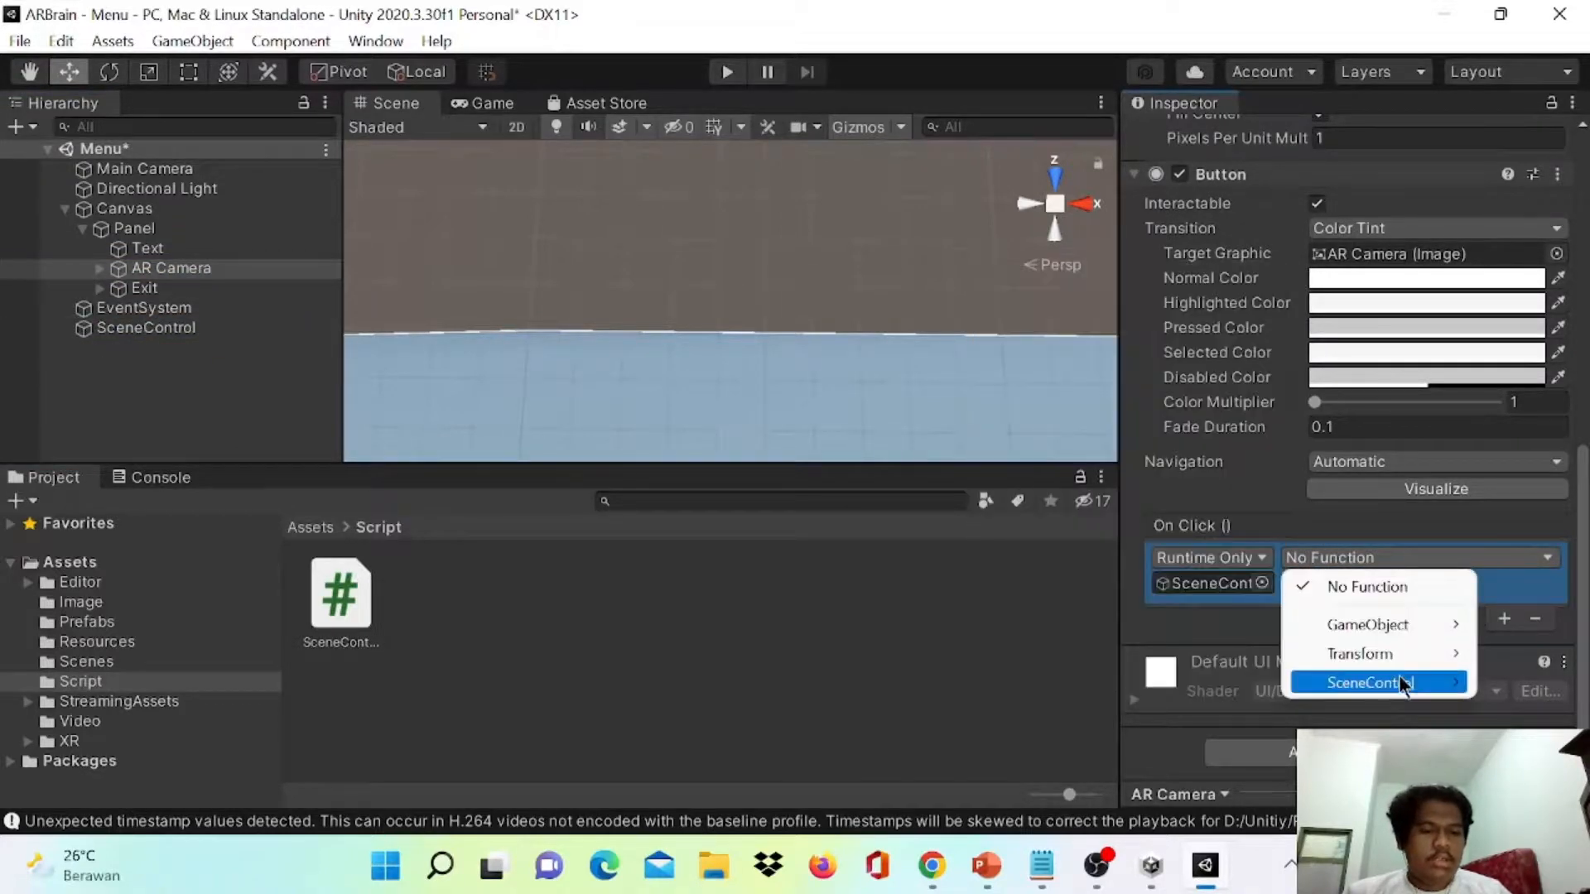
mouse_move(1401, 684)
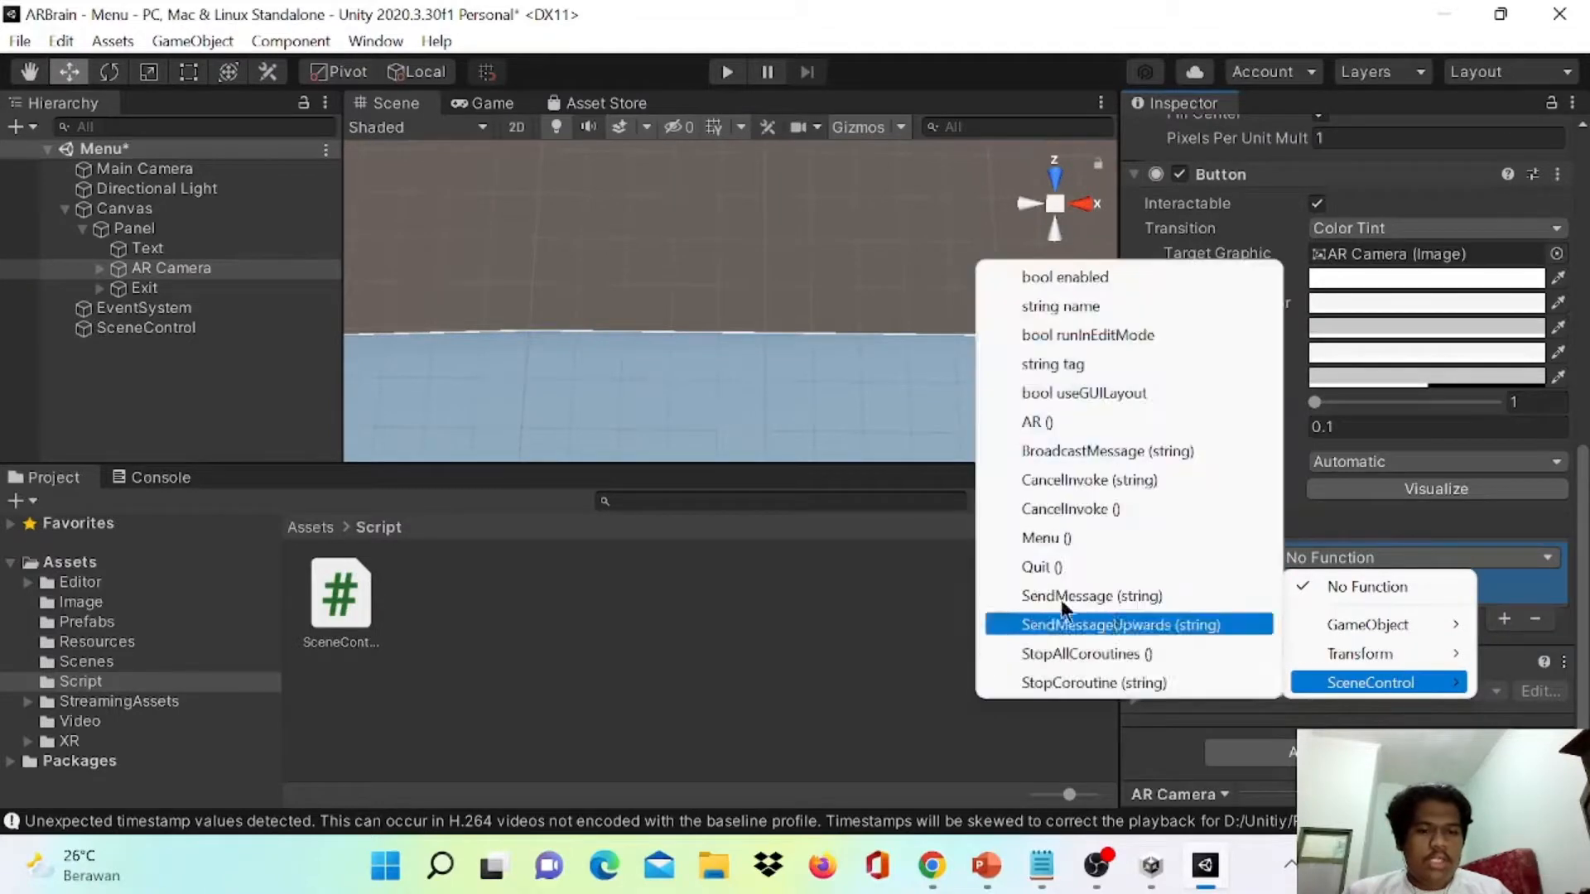
left_click(1055, 424)
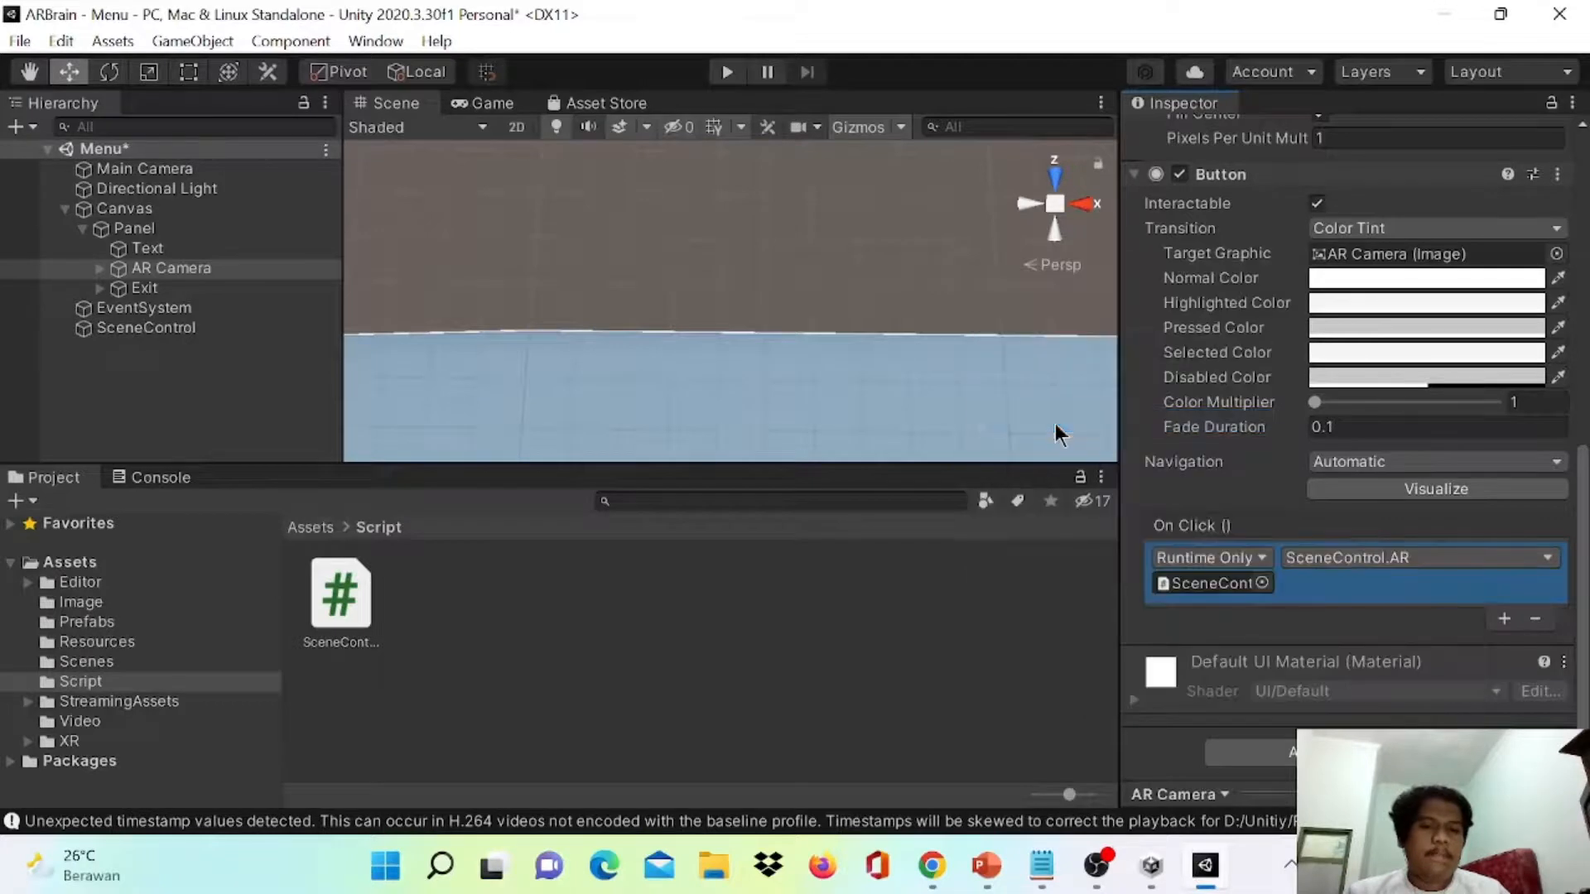
- Make the Exit button's On Click event call SceneControl.Quit through the SceneControl object, and save the Menu scene
left_click(132, 290)
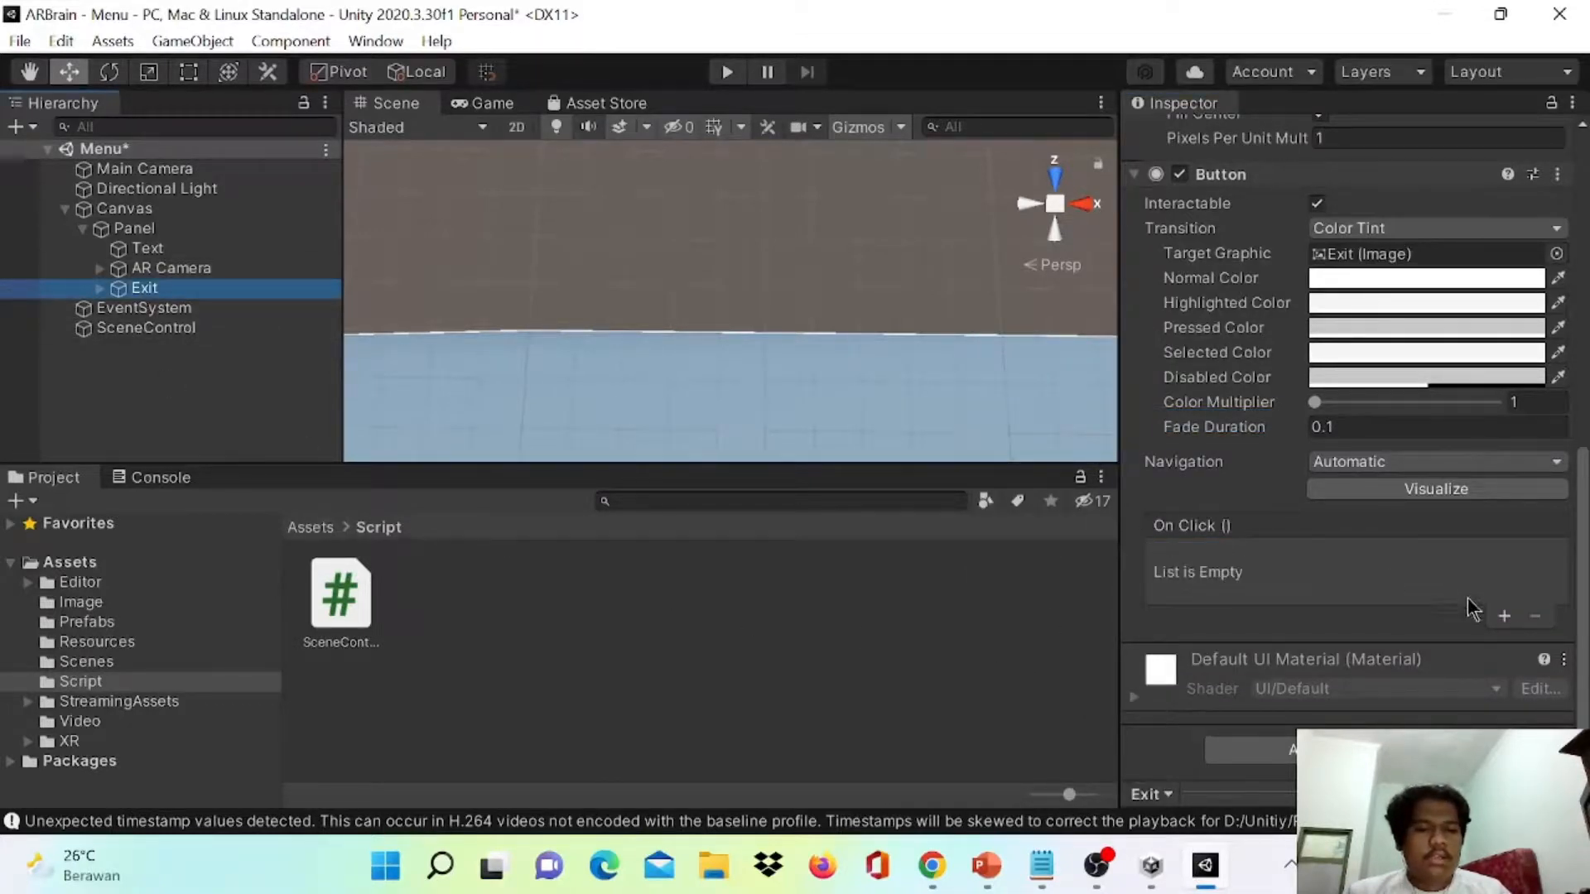
left_click(1503, 617)
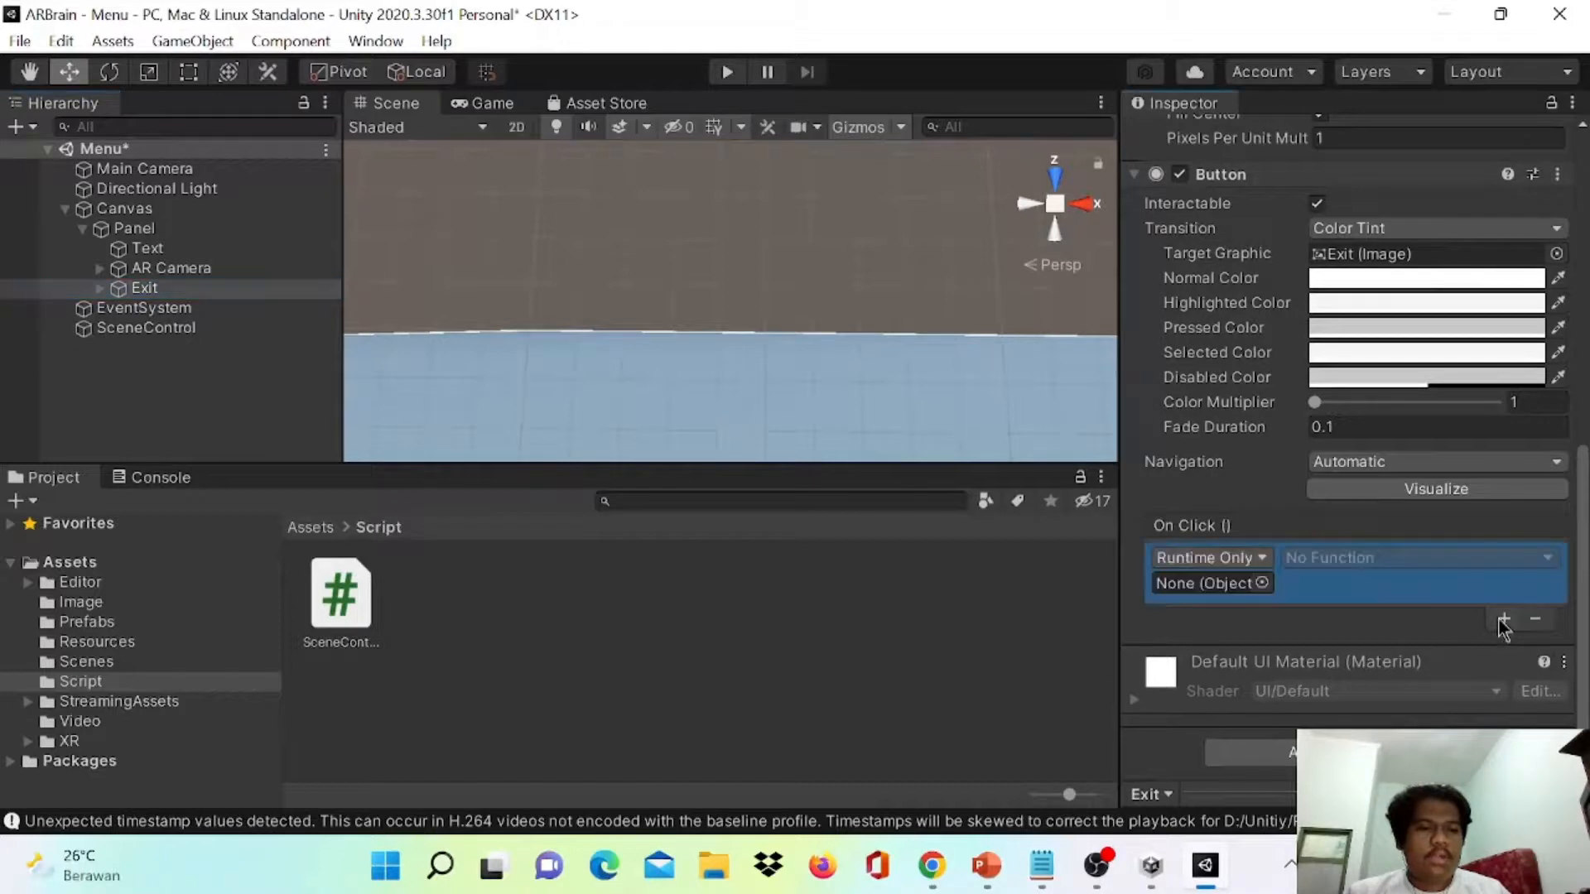
left_click_drag(98, 331, 1242, 582)
left_click(1416, 556)
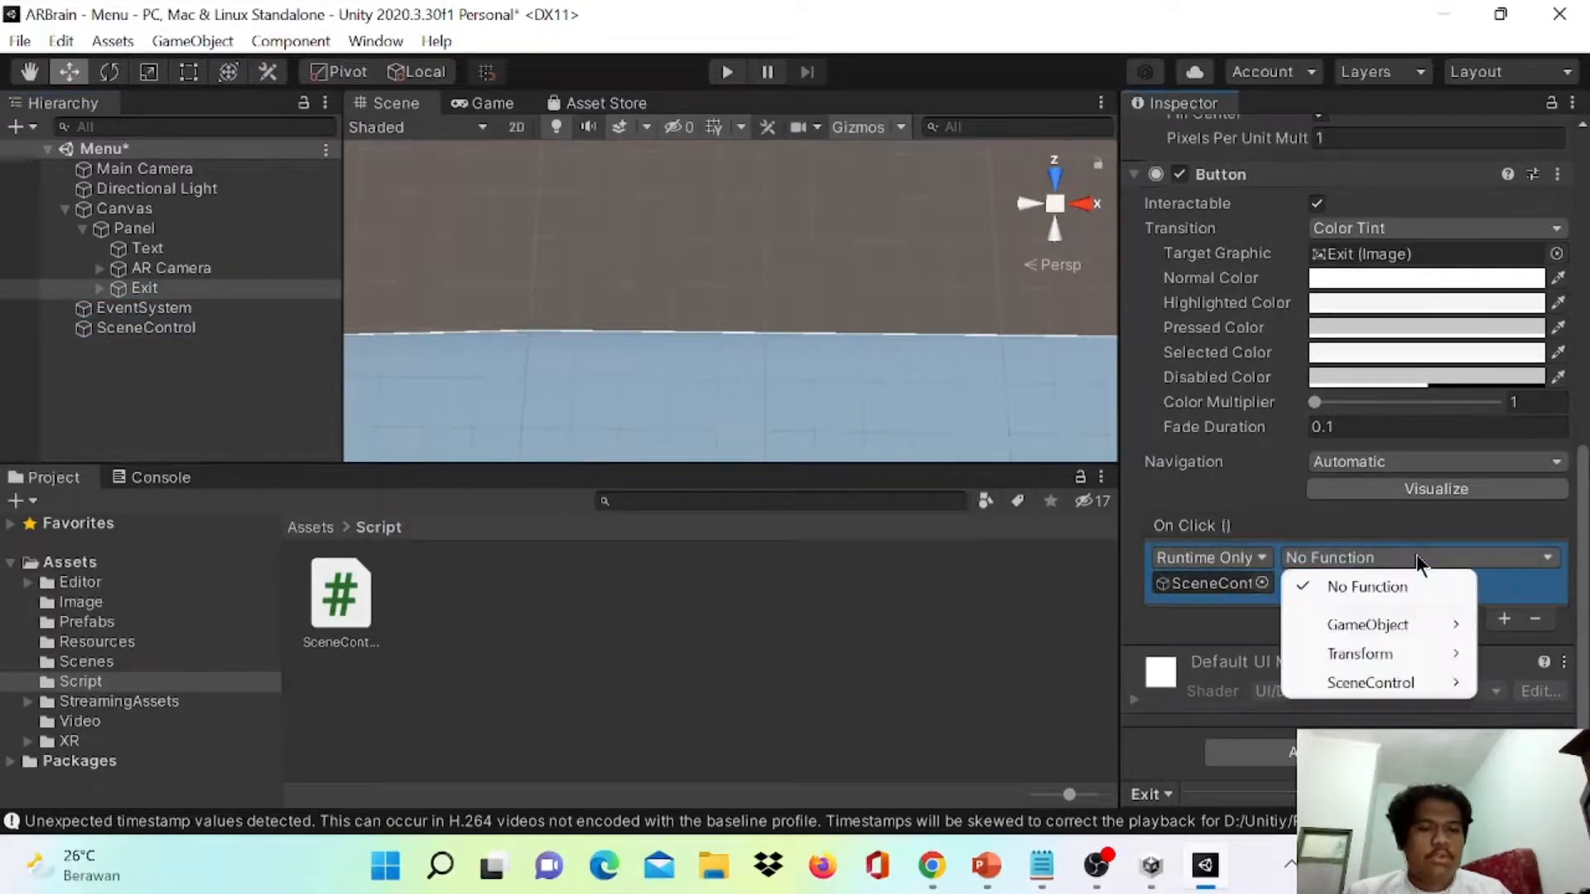
mouse_move(1434, 681)
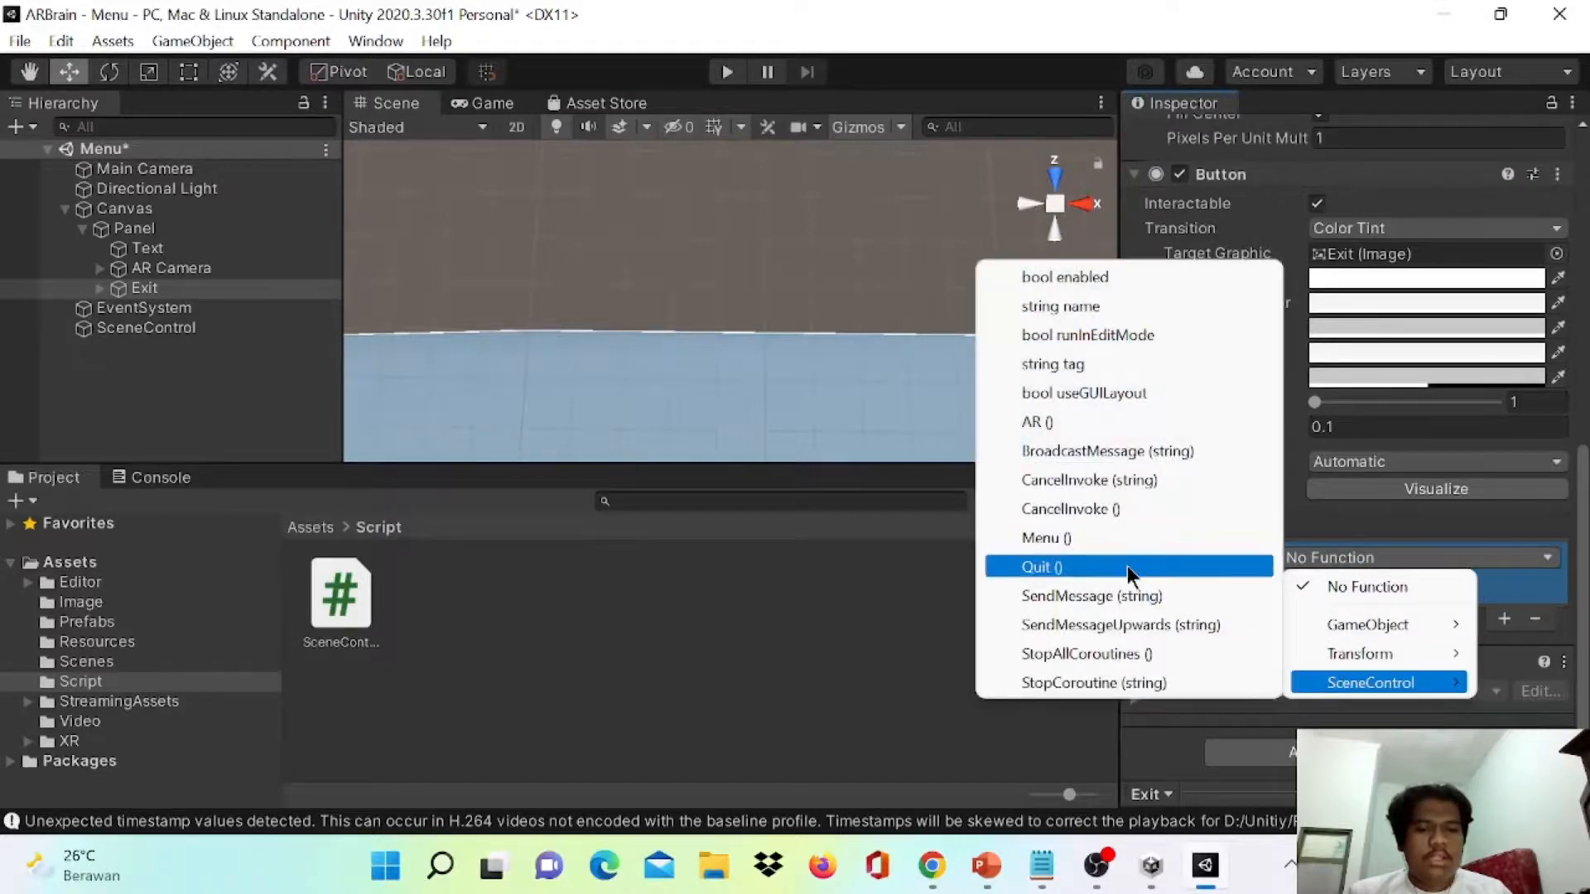
left_click(1126, 566)
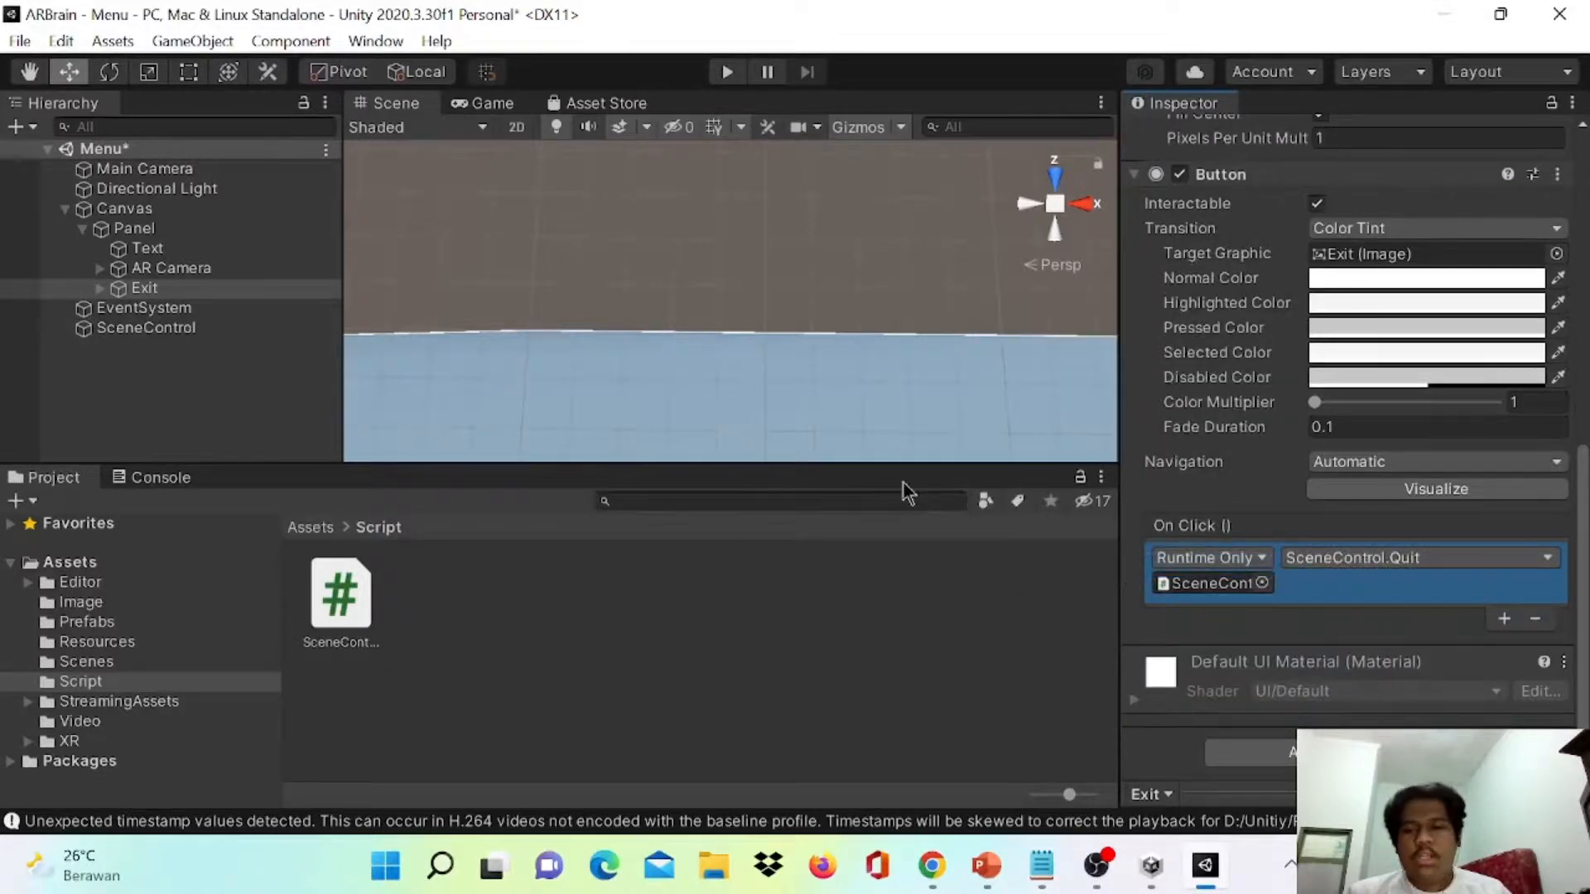
key("ctrl+s")
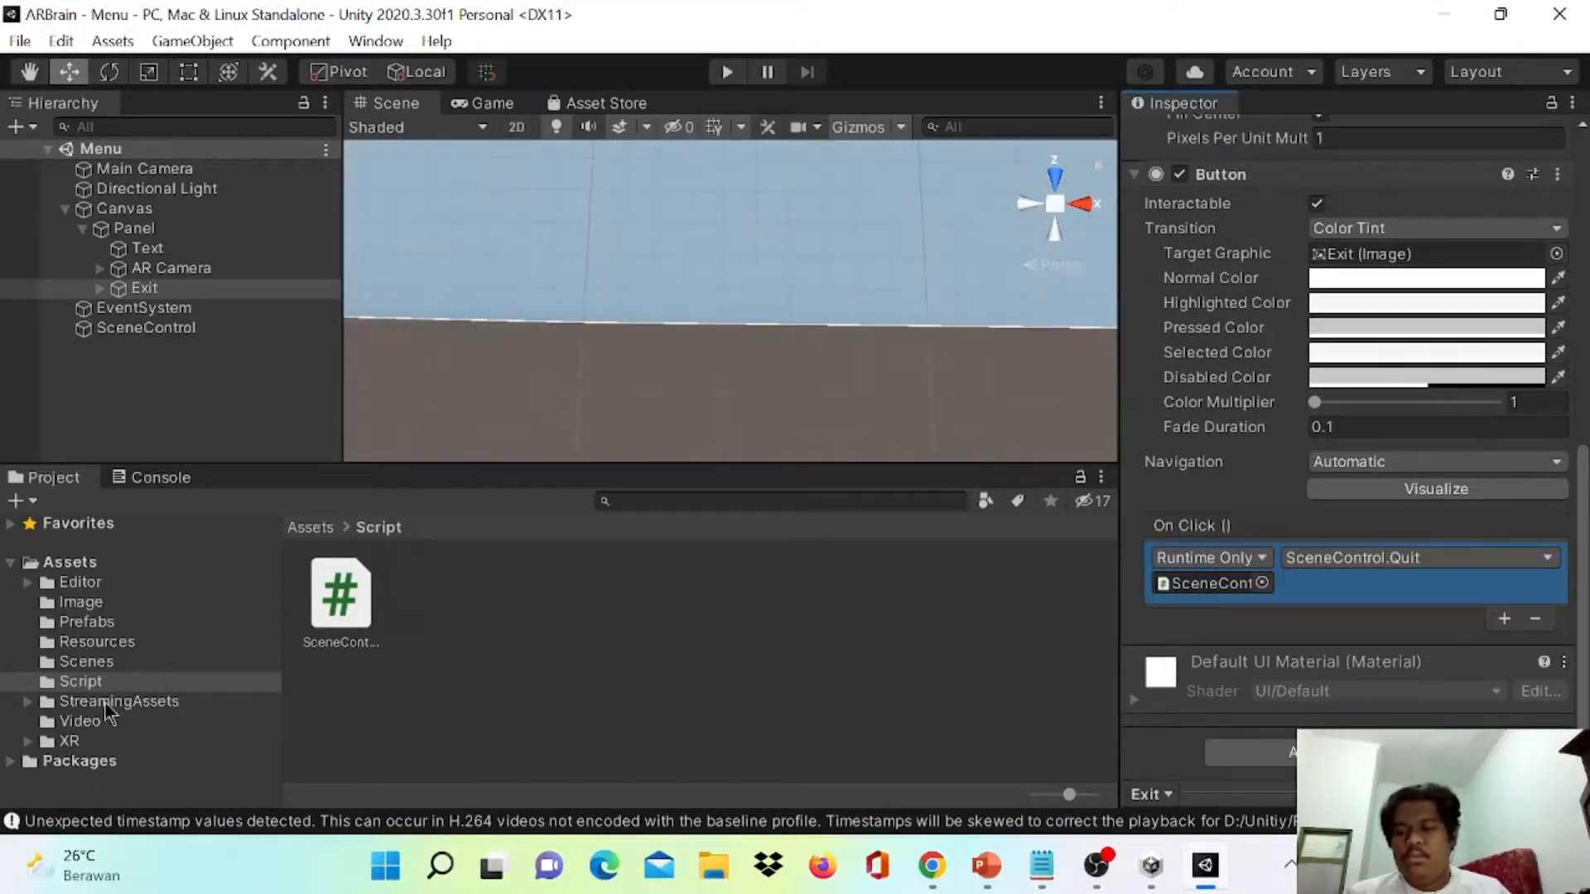
- Open the AR scene from the Scenes folder and add it to the scenes in the build settings
left_click(85, 670)
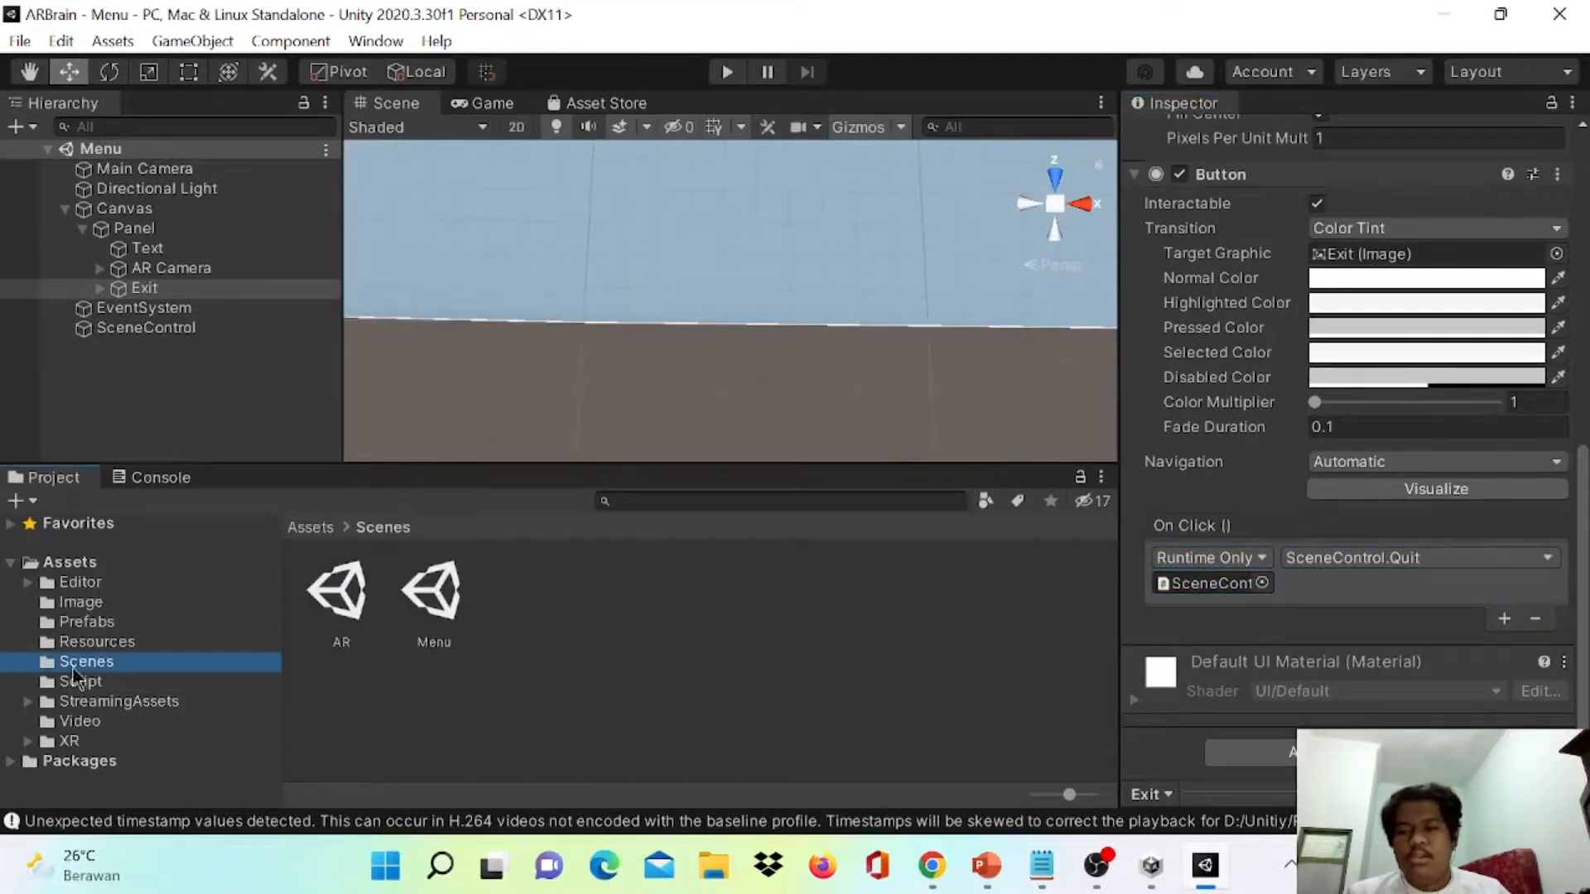
double_click(335, 609)
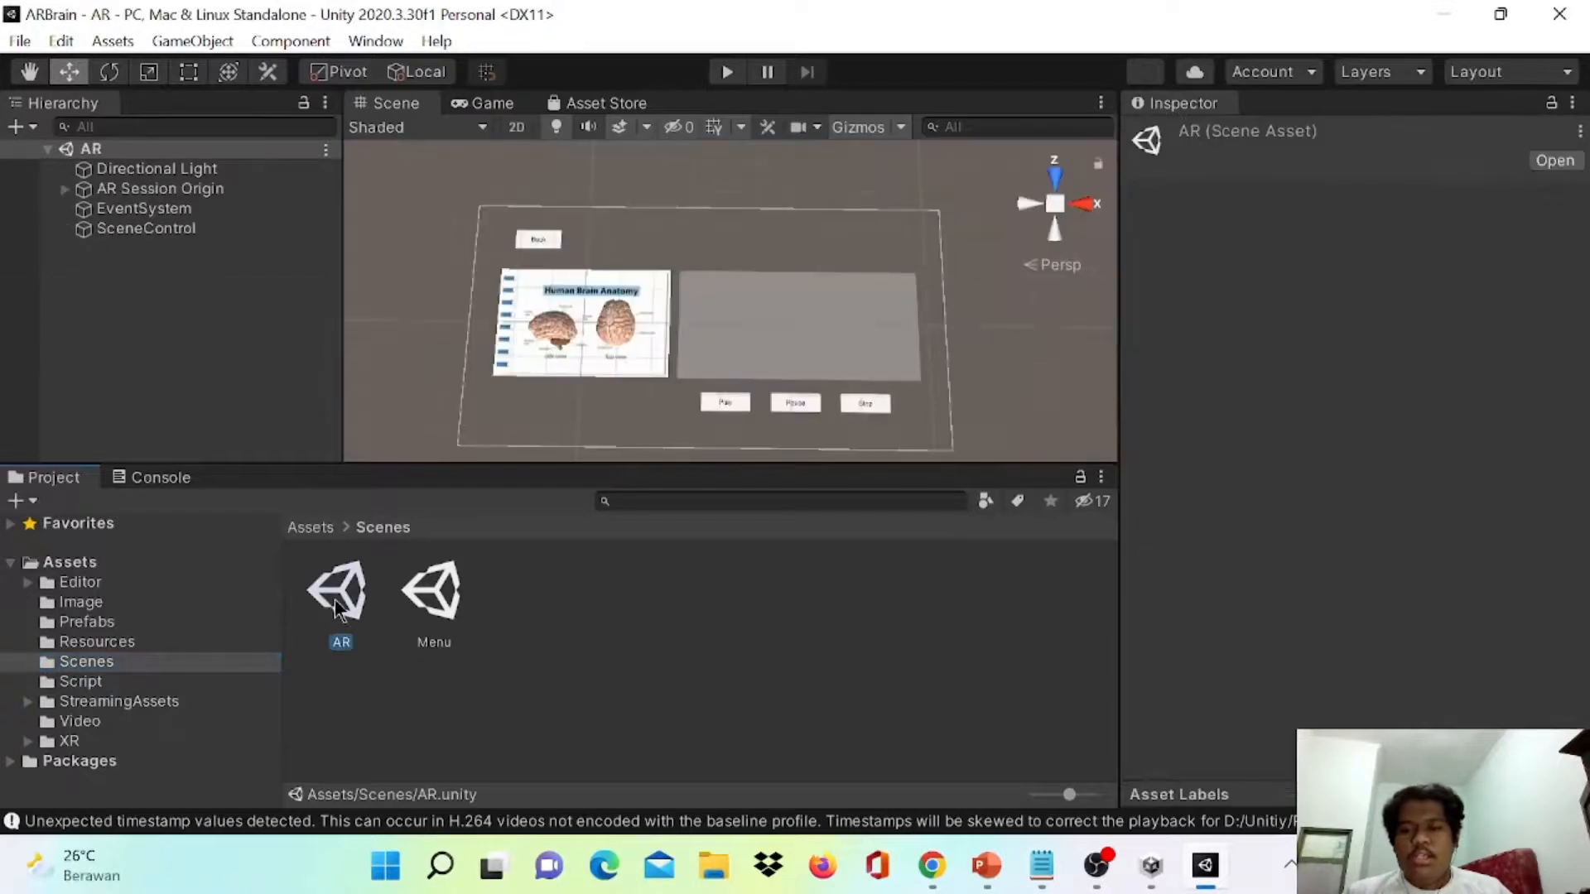
left_click(16, 41)
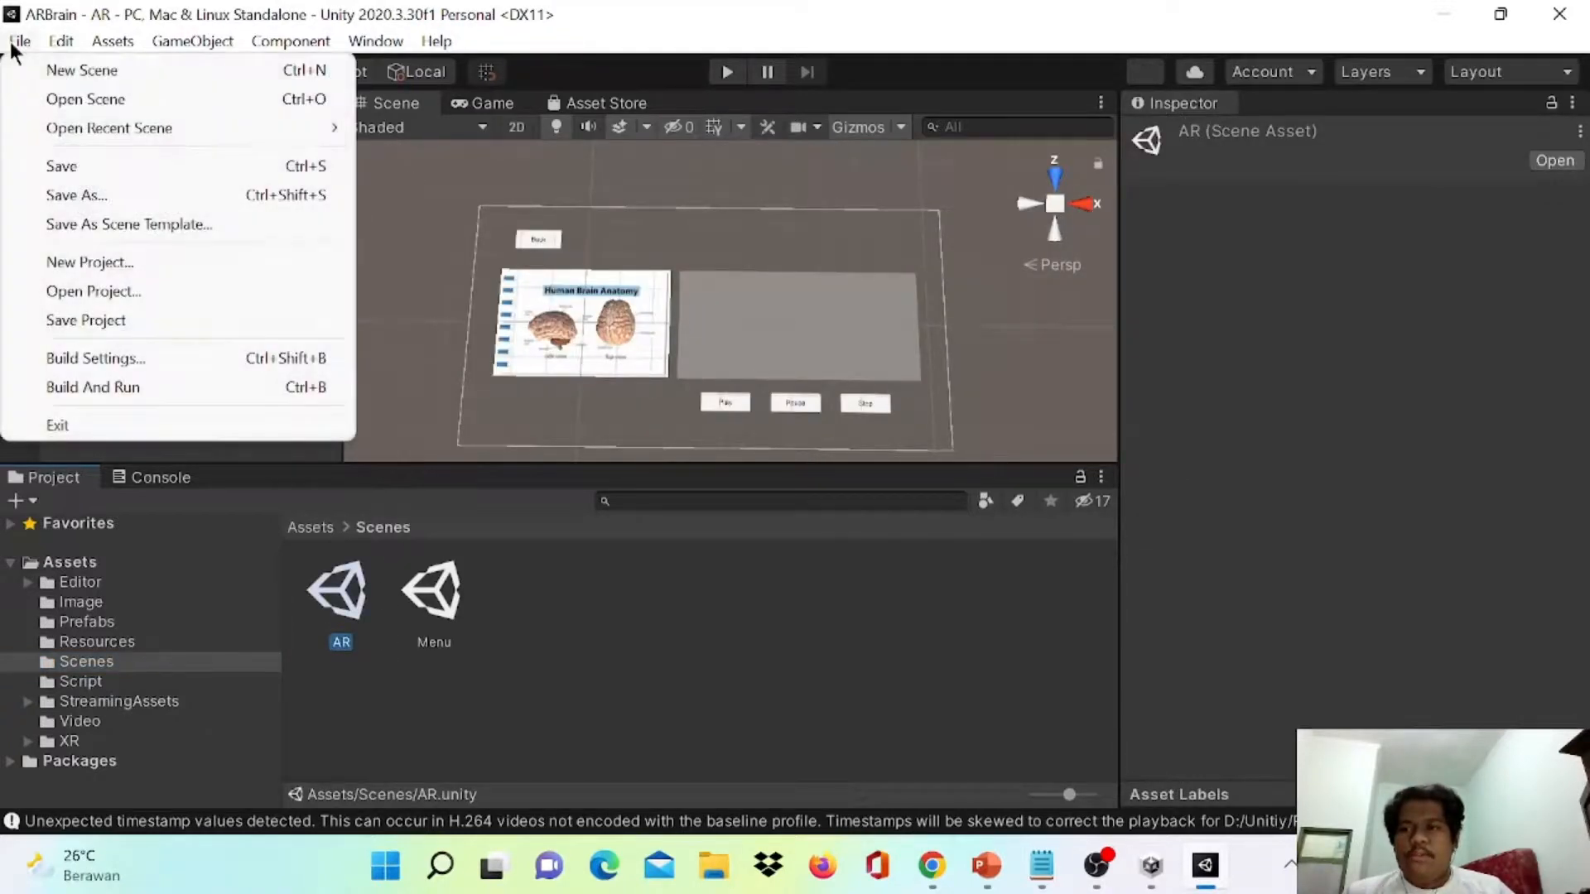
left_click(180, 365)
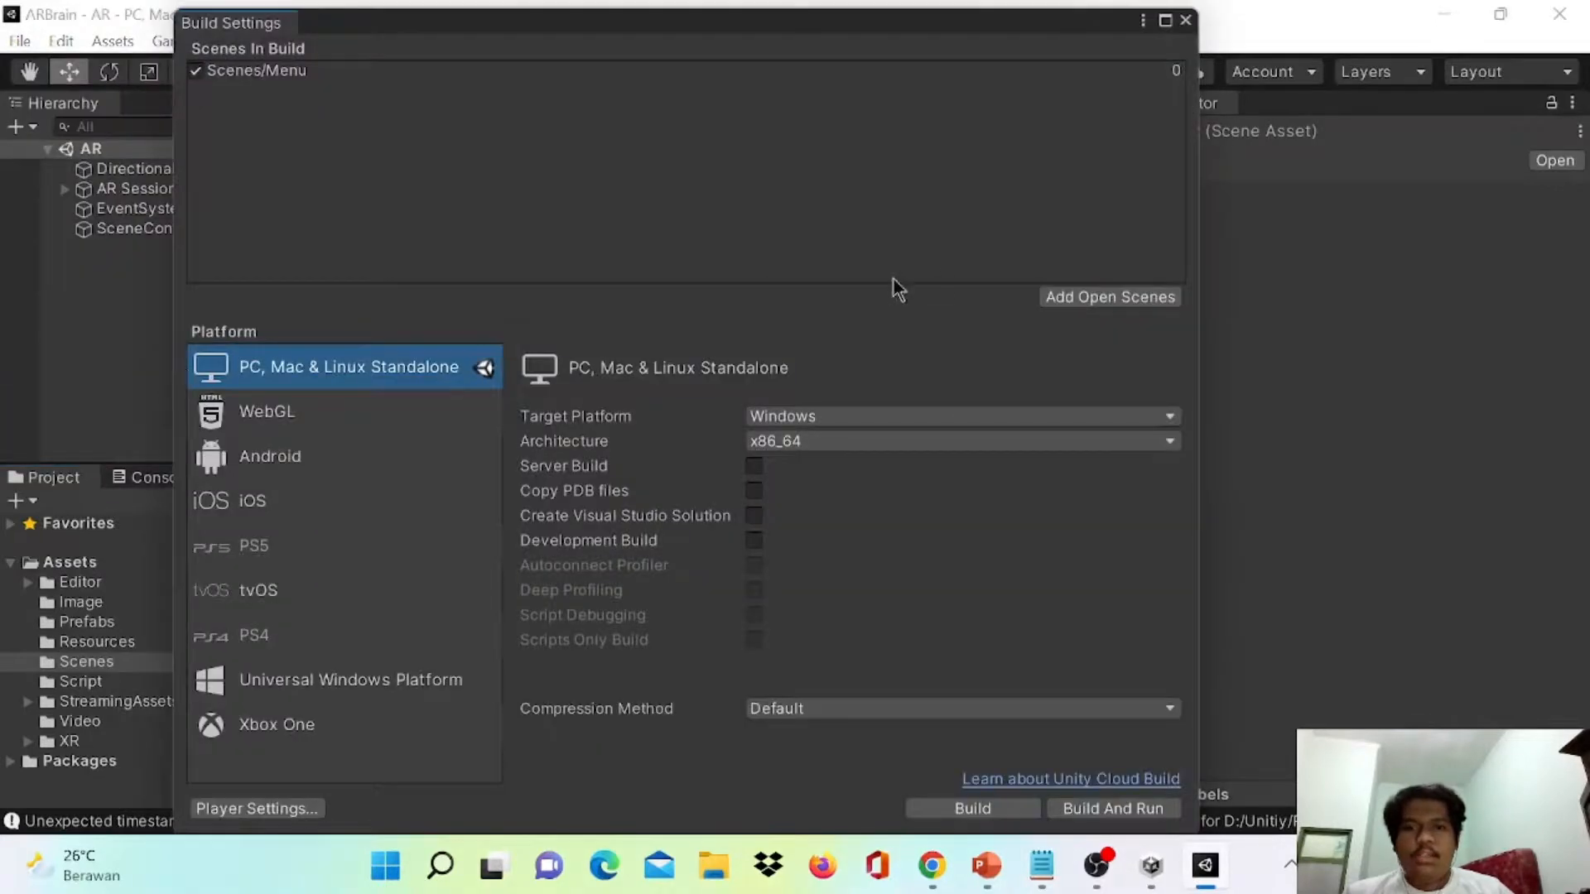
left_click(1097, 298)
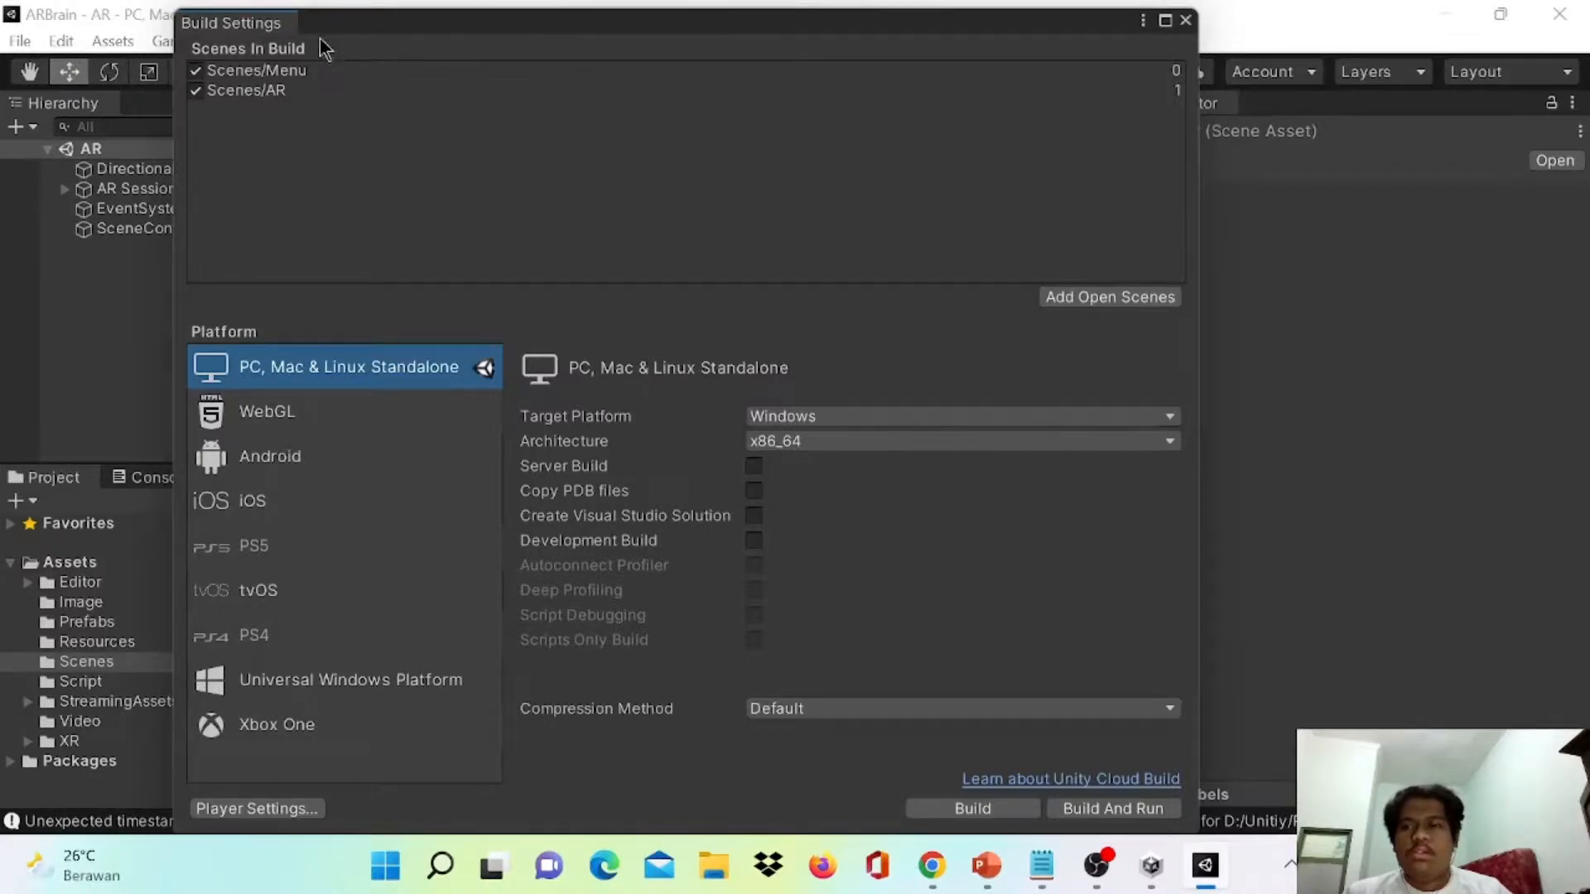
left_click_drag(313, 35, 301, 34)
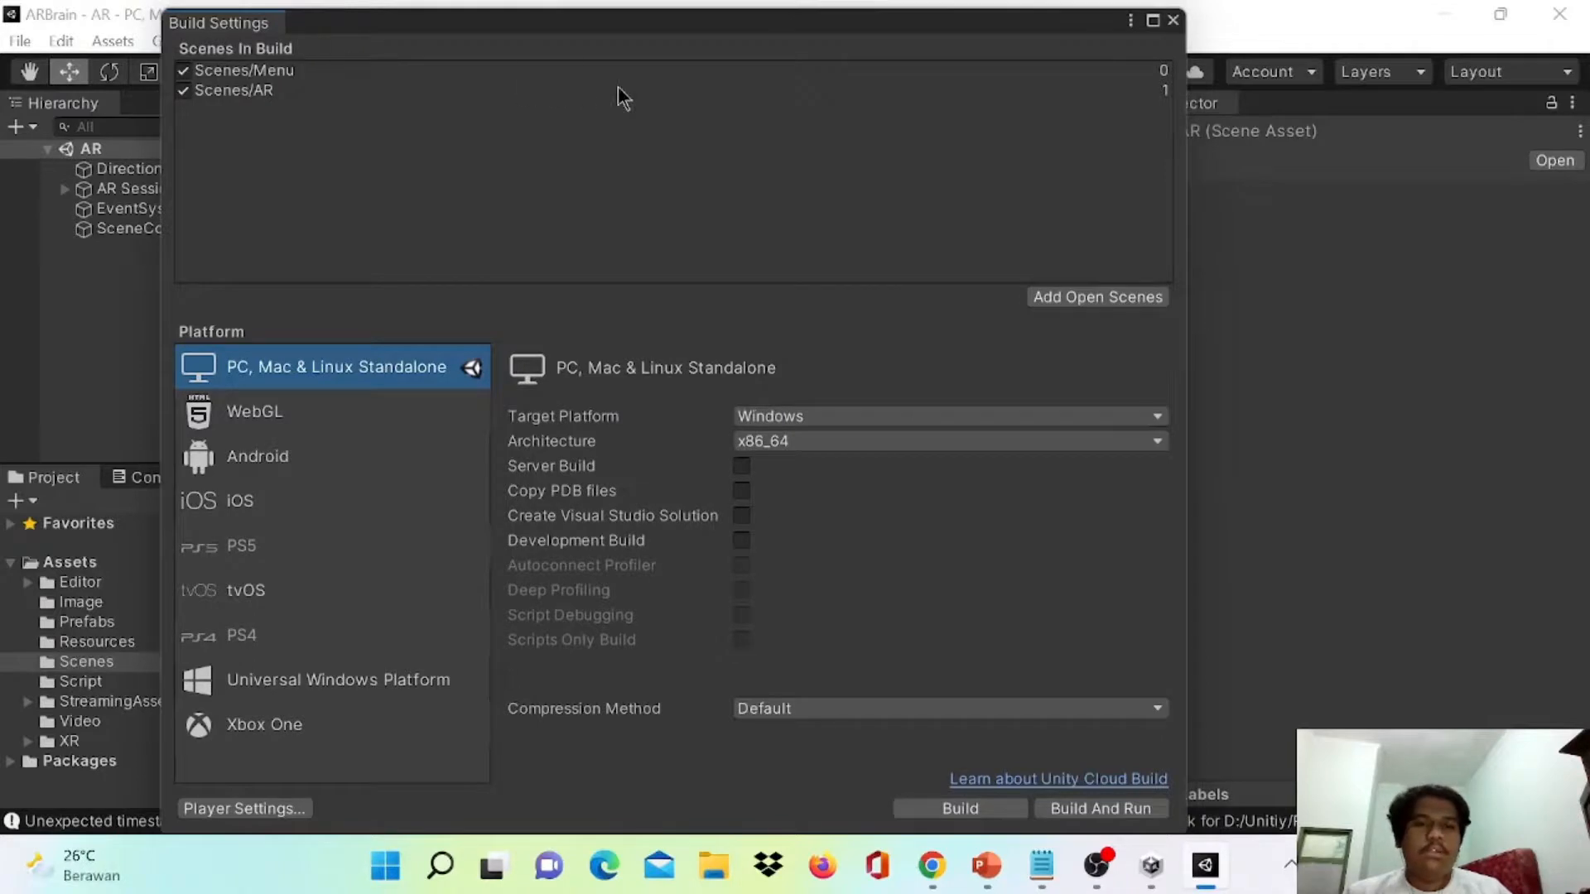
left_click(1172, 19)
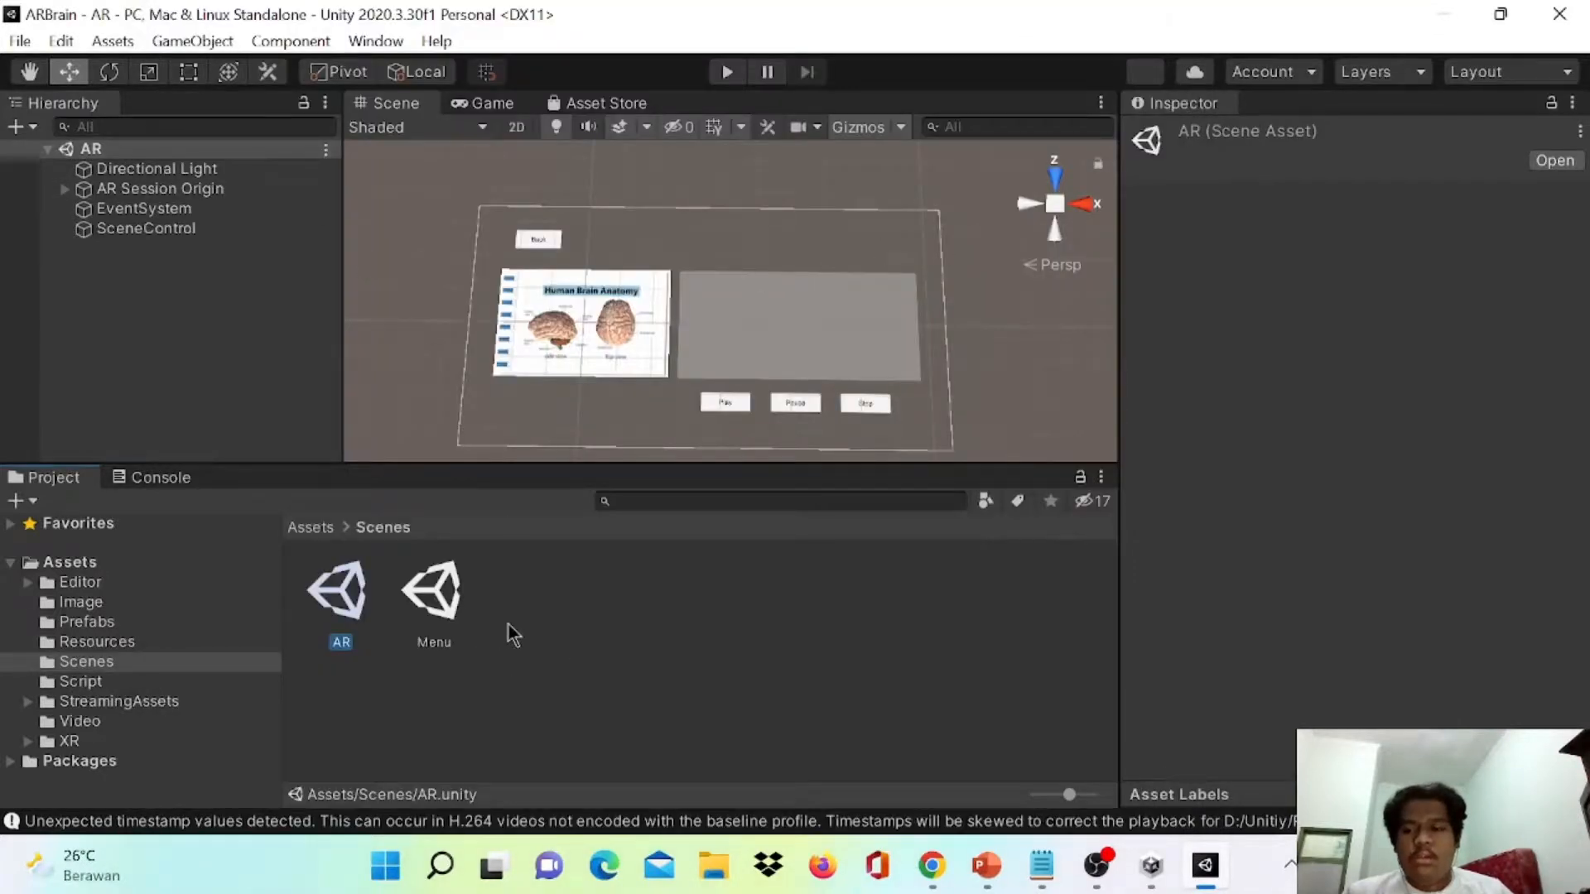
- Run the Menu scene and test the AR Camera button, the video's Play button and the Back button
double_click(432, 592)
key("ctrl+p")
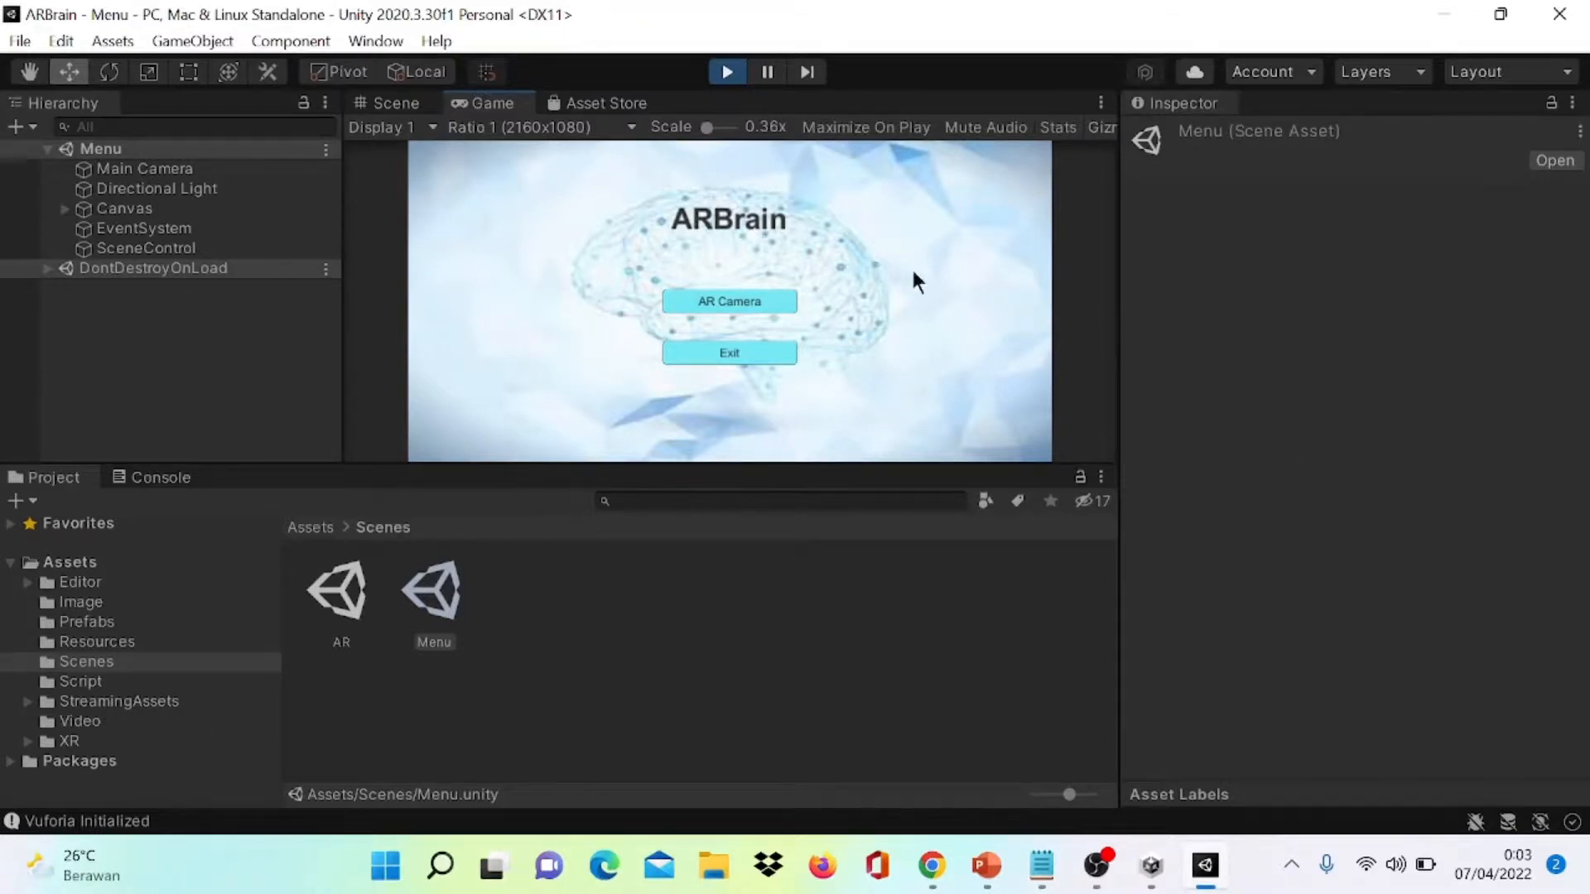
left_click(737, 300)
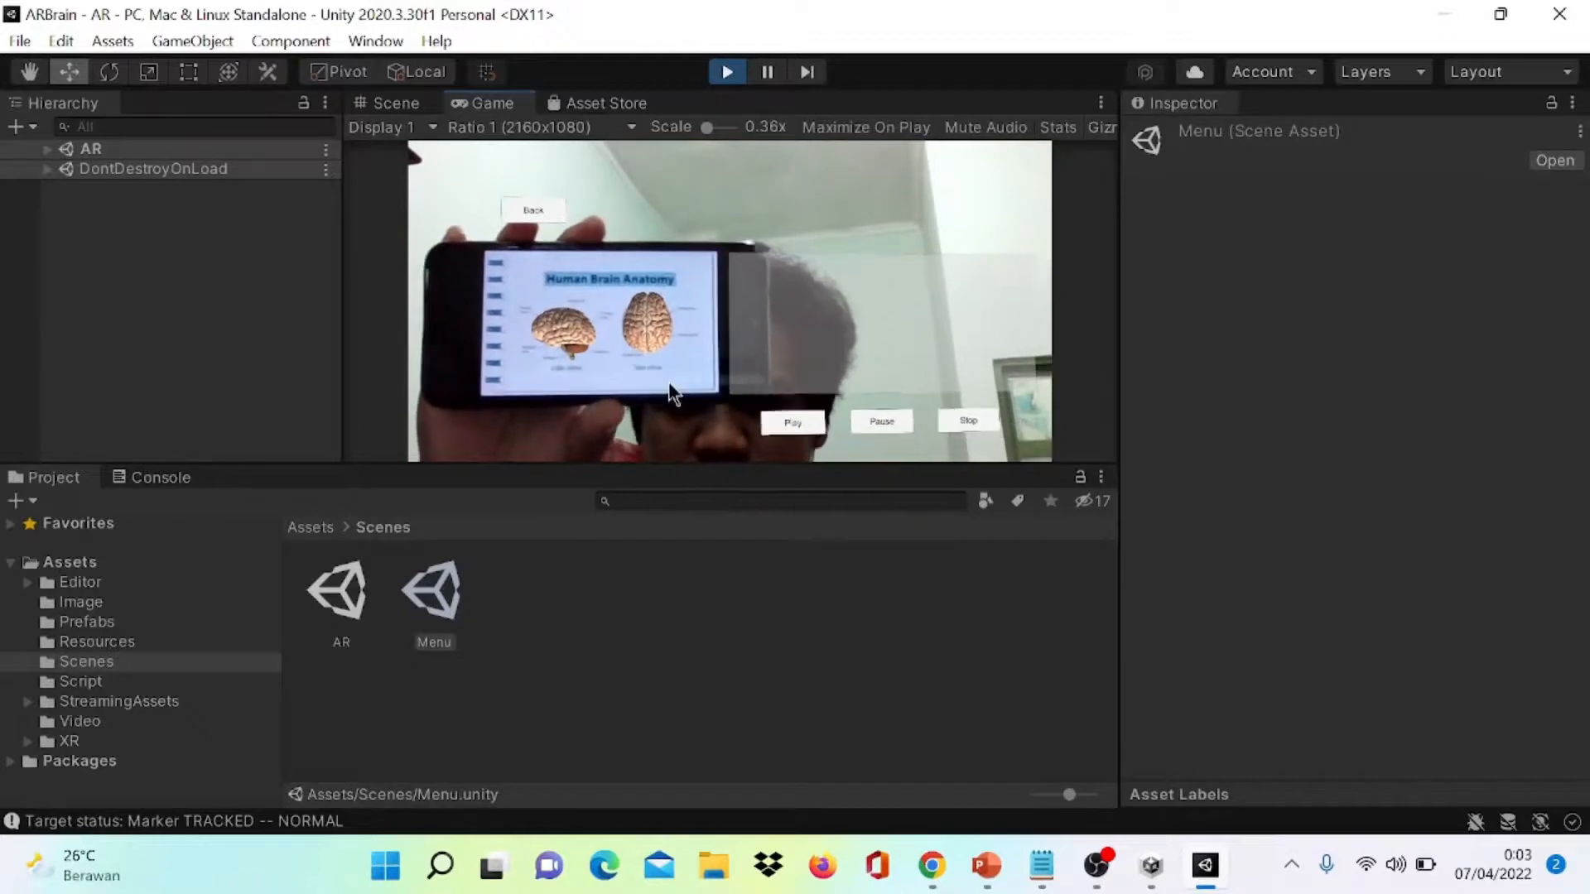
left_click(804, 439)
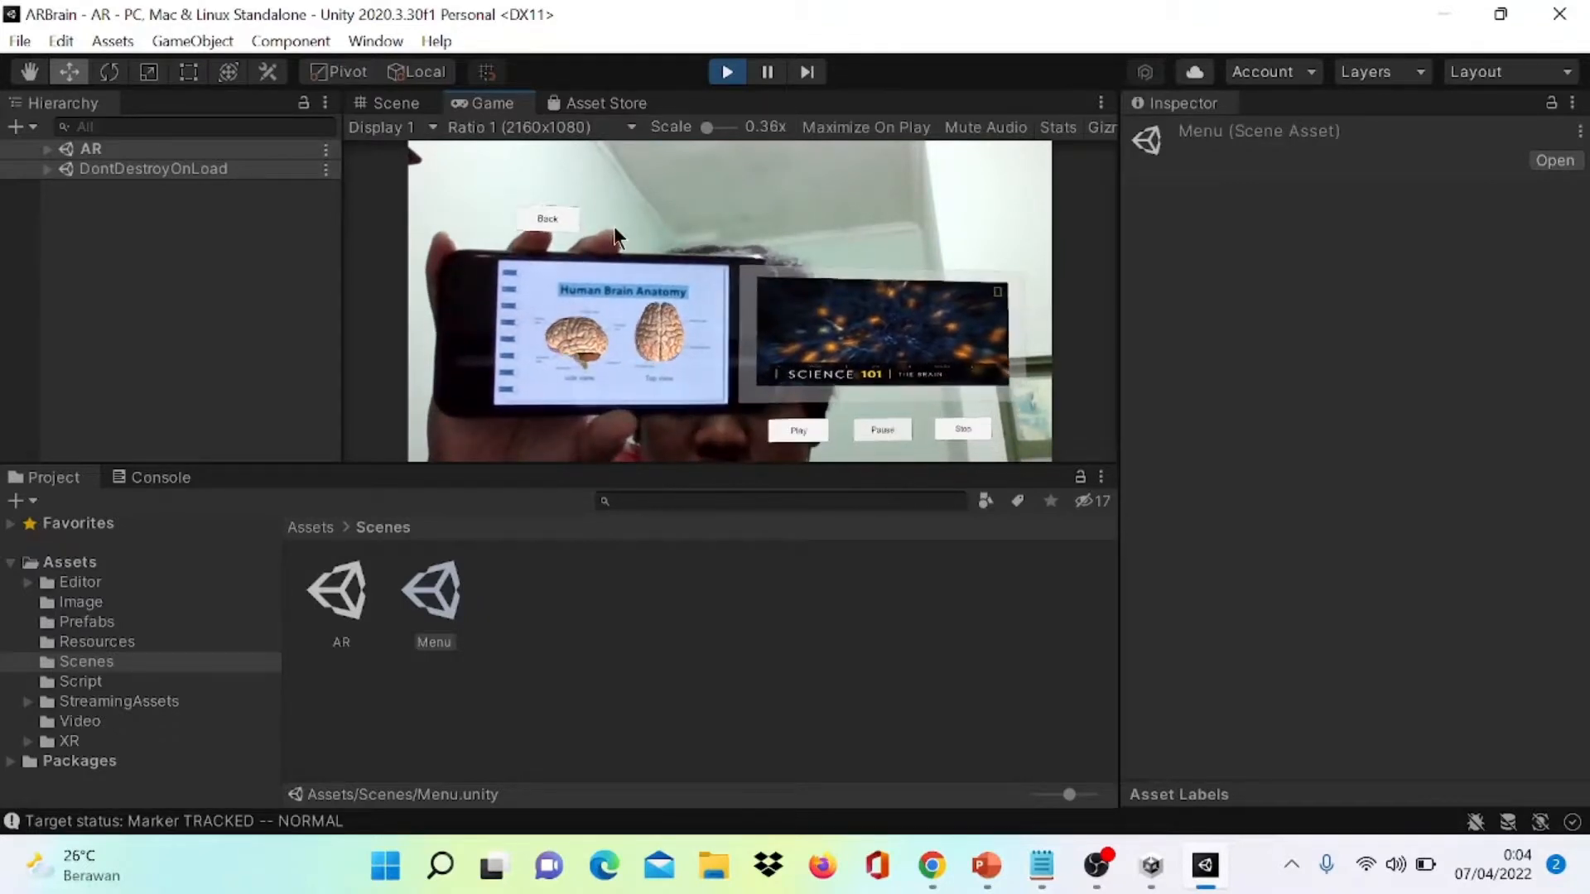
left_click(540, 222)
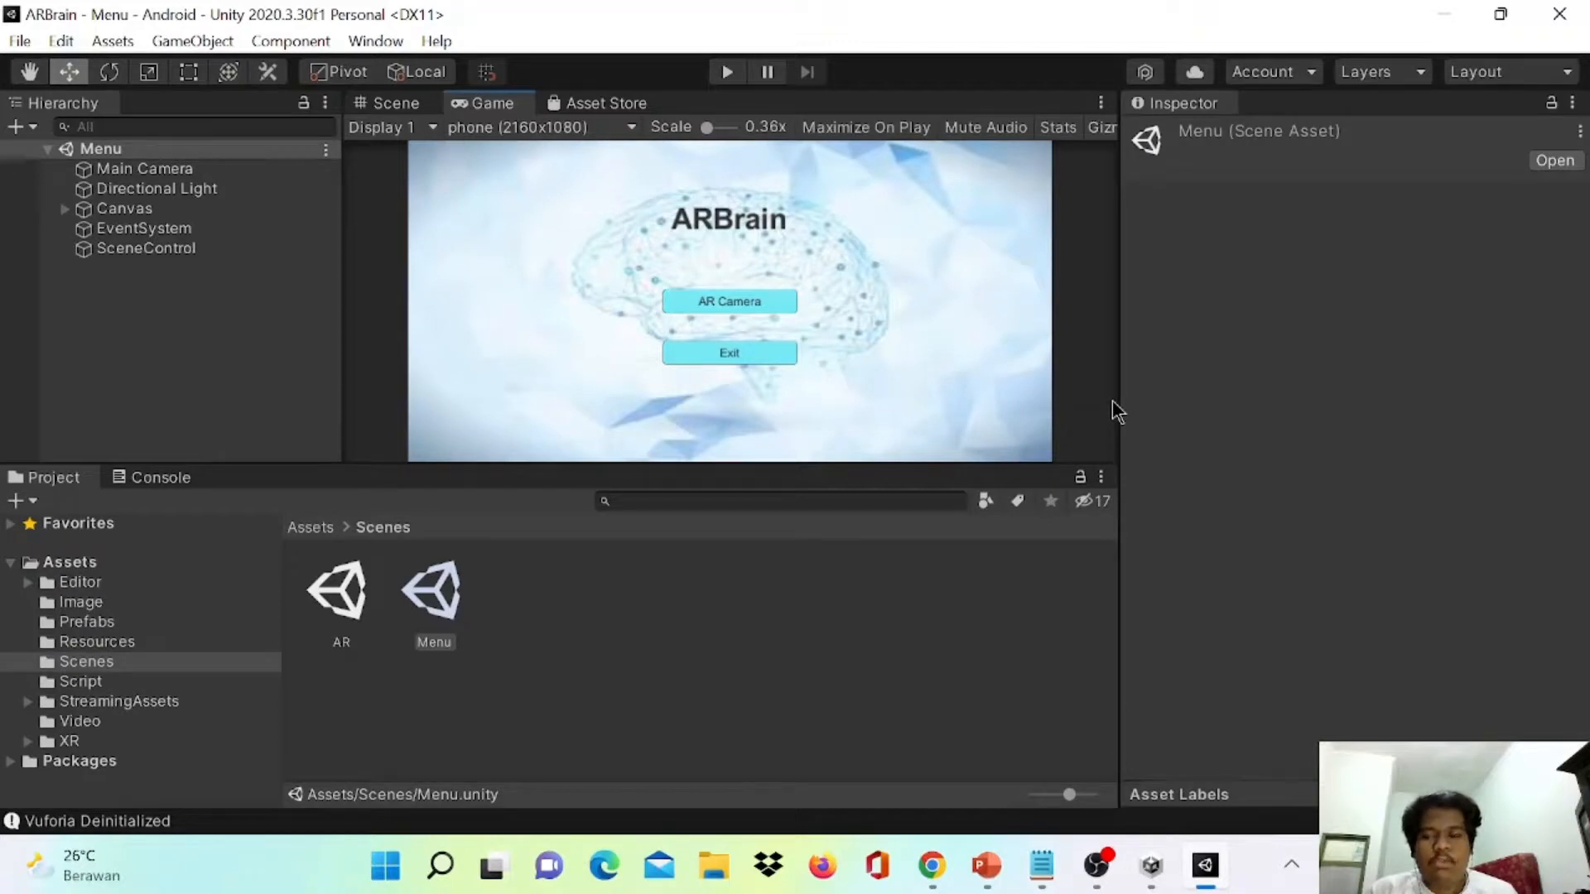
- Set the Run Device for the Android build to Xiaomi Redmi Note 7
left_click(20, 40)
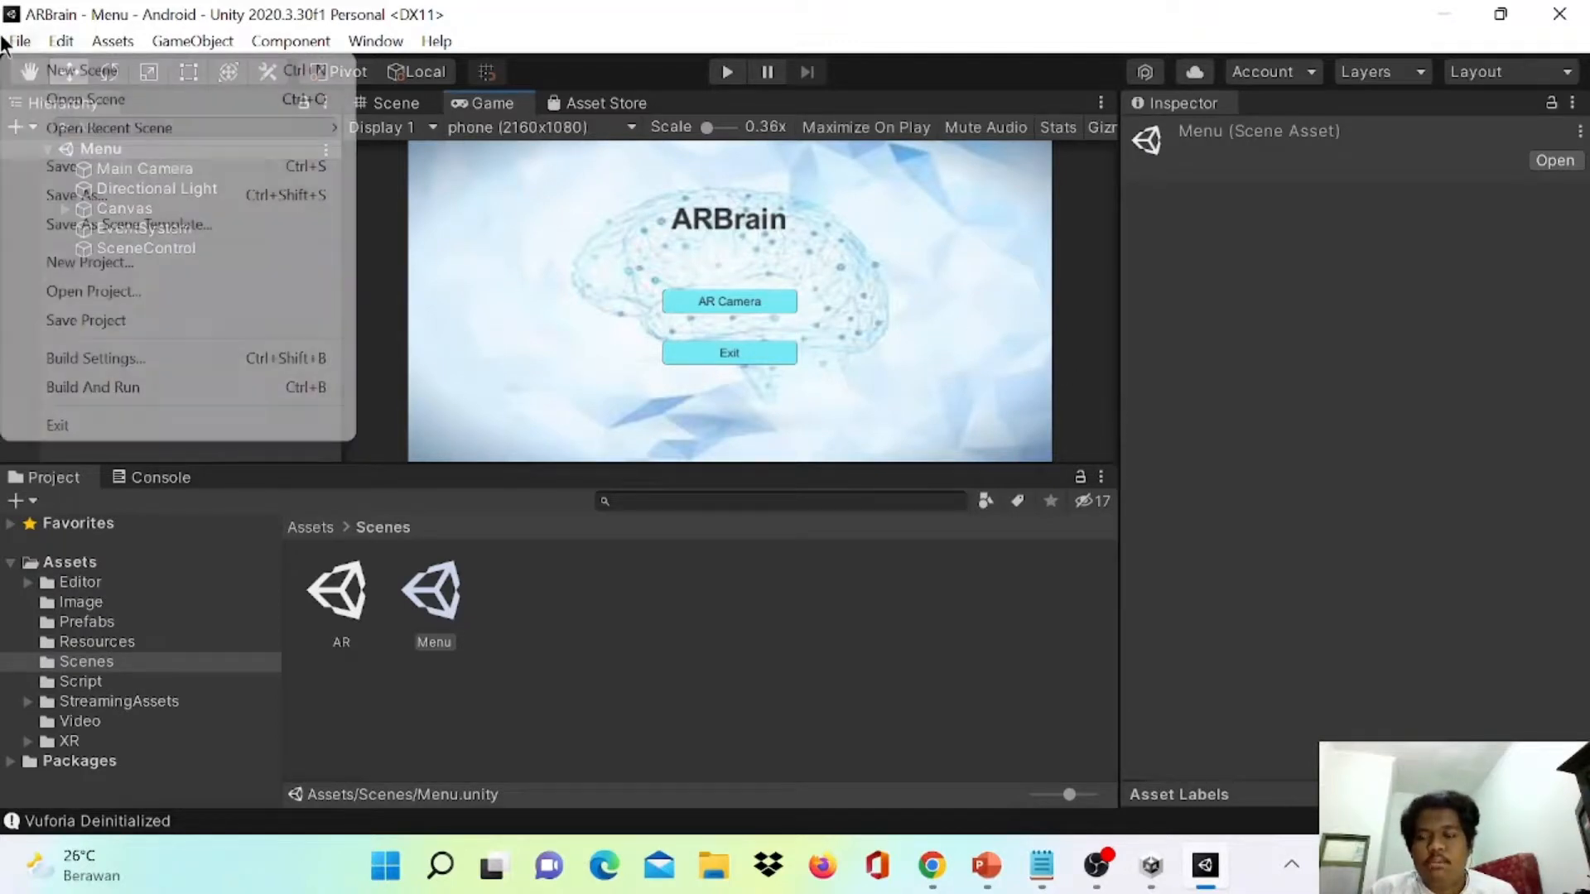
left_click(224, 366)
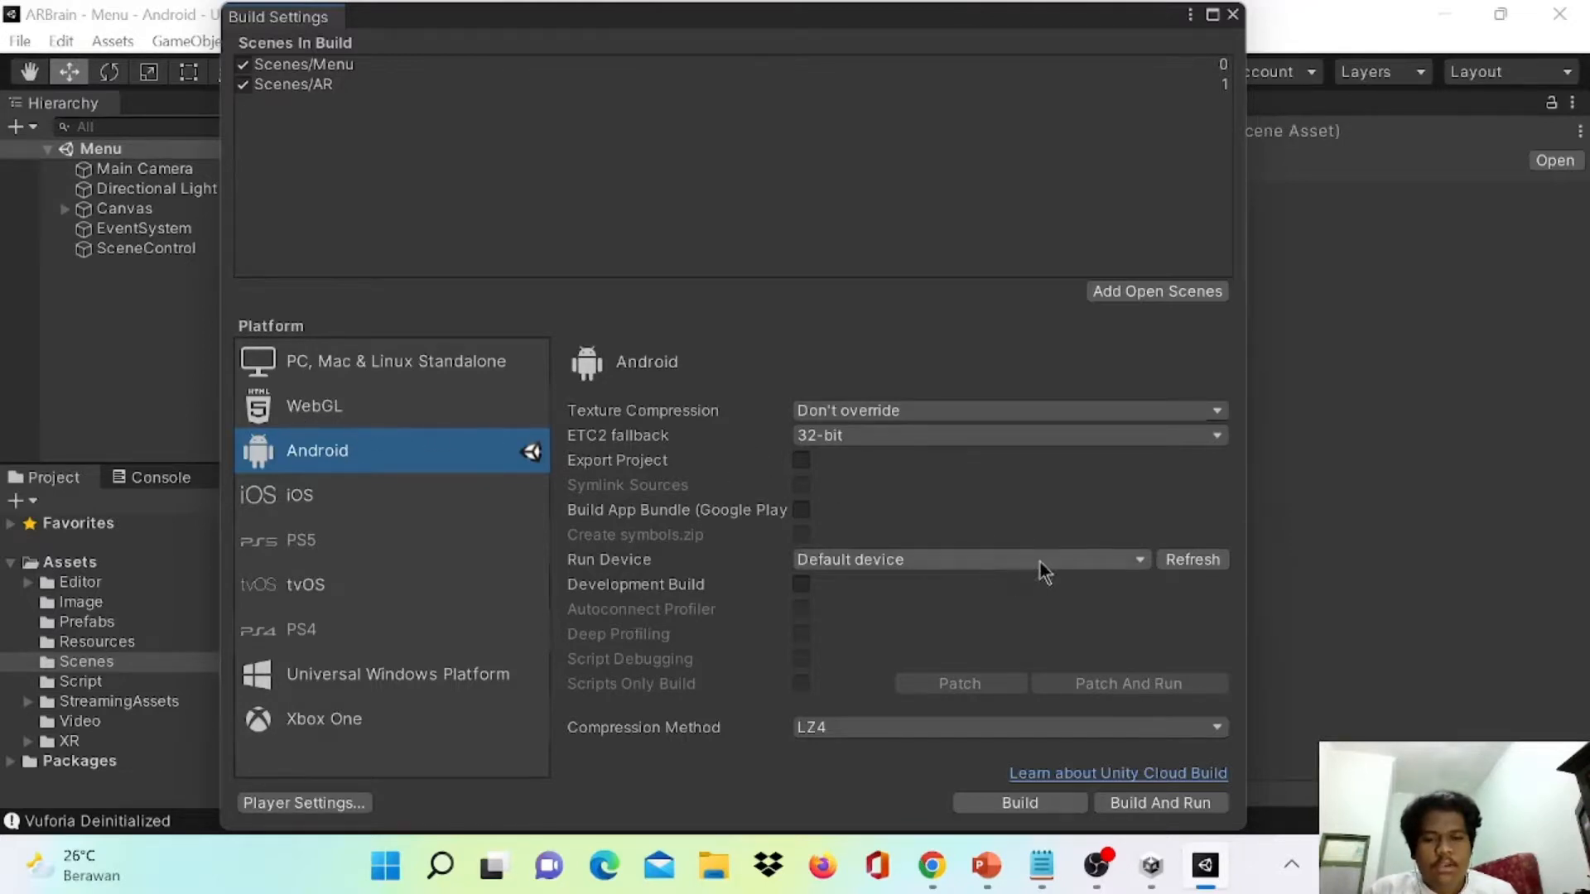
left_click(1131, 563)
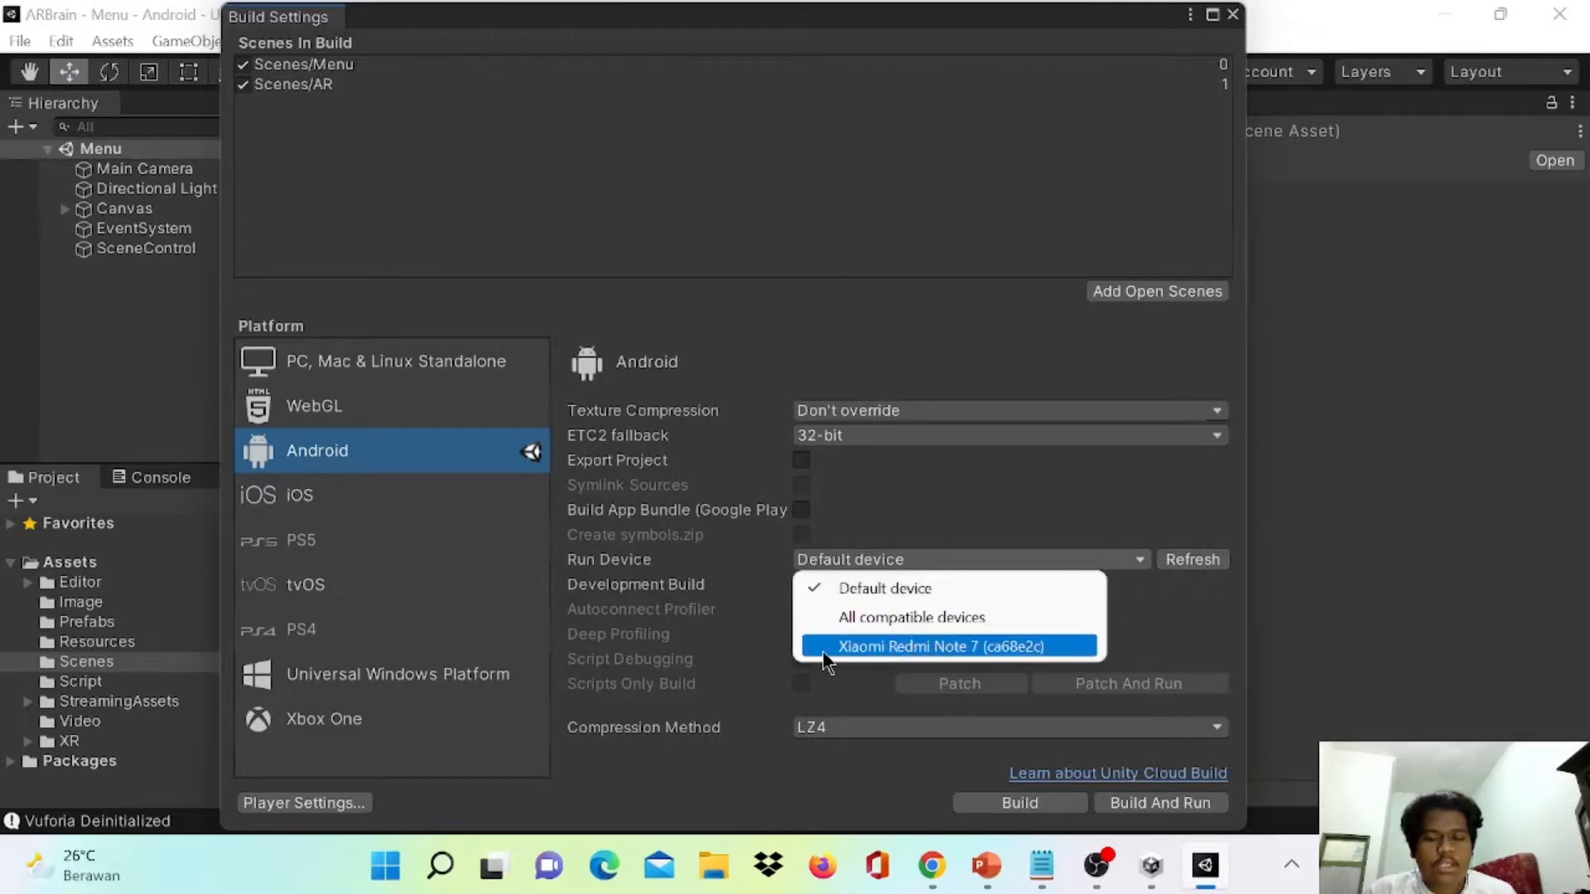
left_click(872, 645)
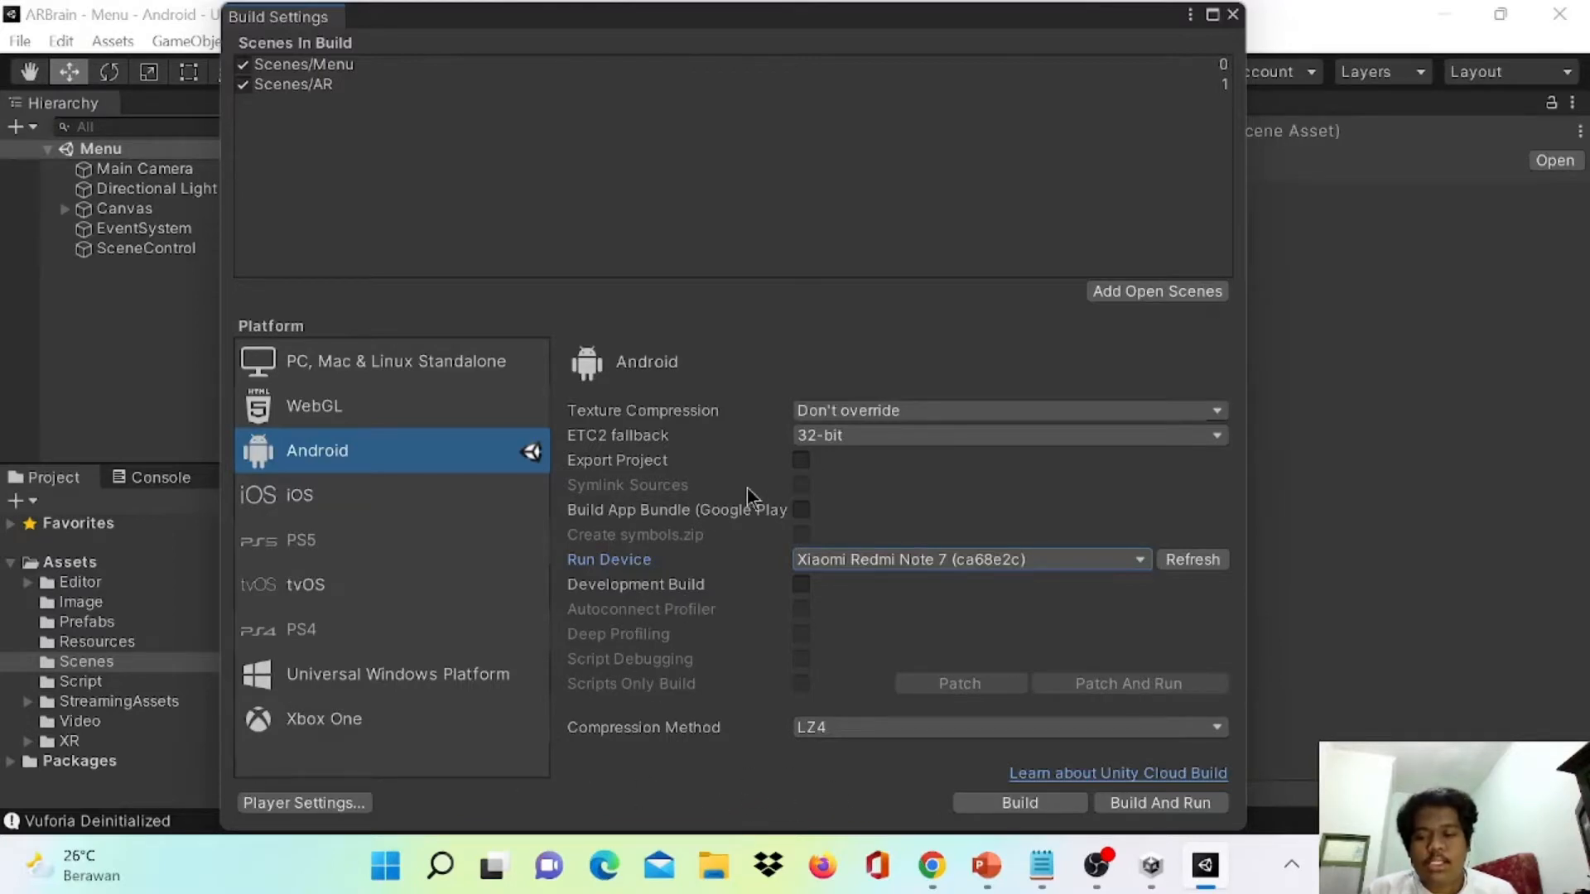
- Set the Minimum API Level in the Android player settings to Android 7.0 'Nougat' (API level 24)
left_click(355, 806)
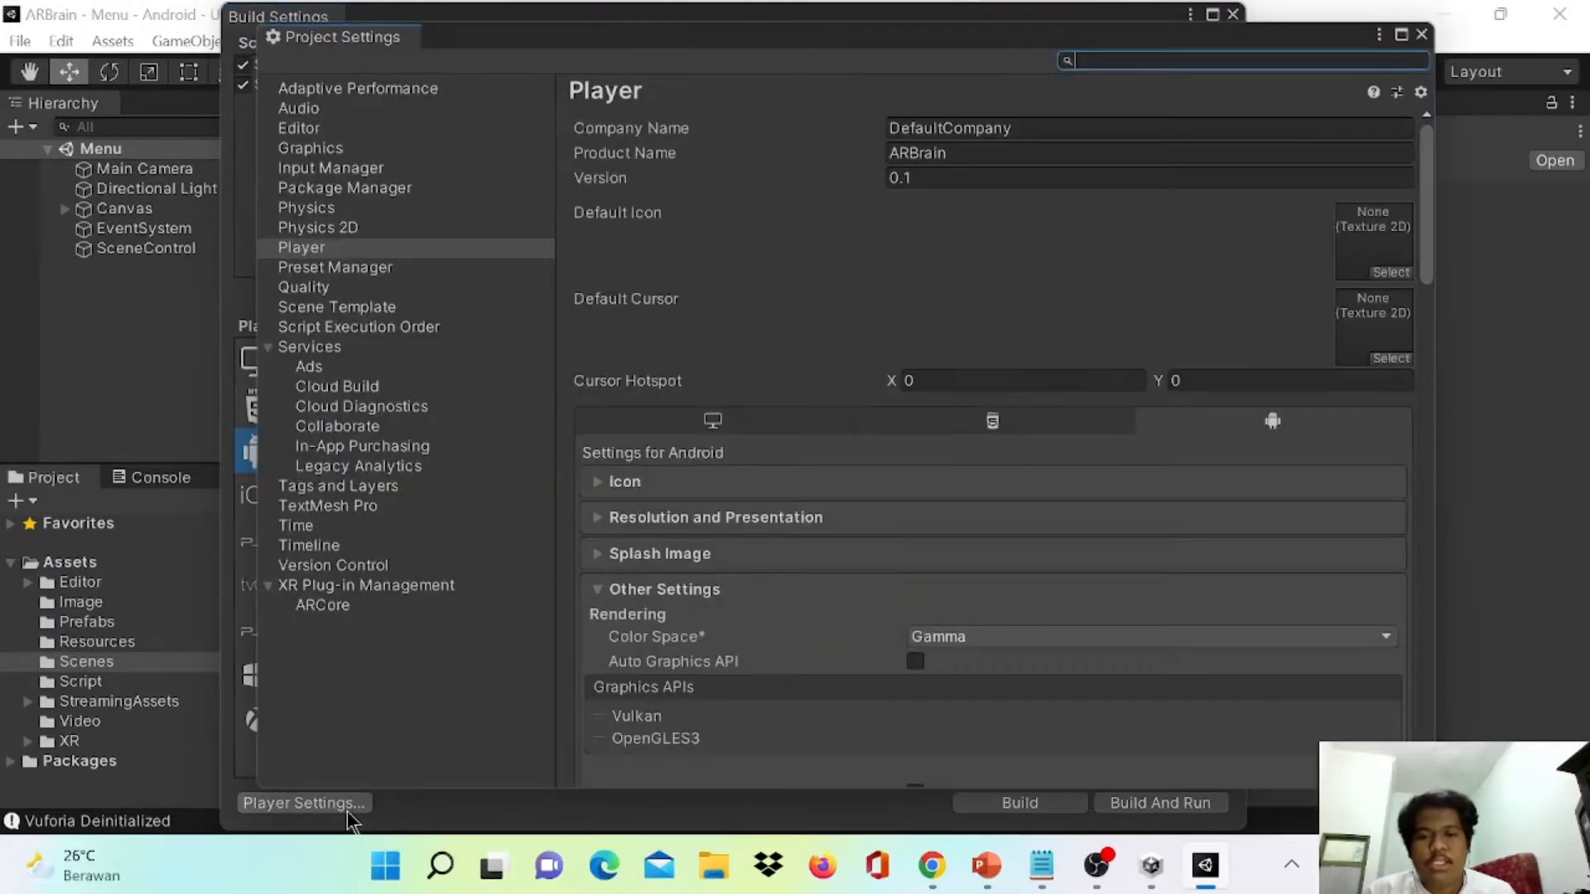
scroll(714, 546, "down", 1)
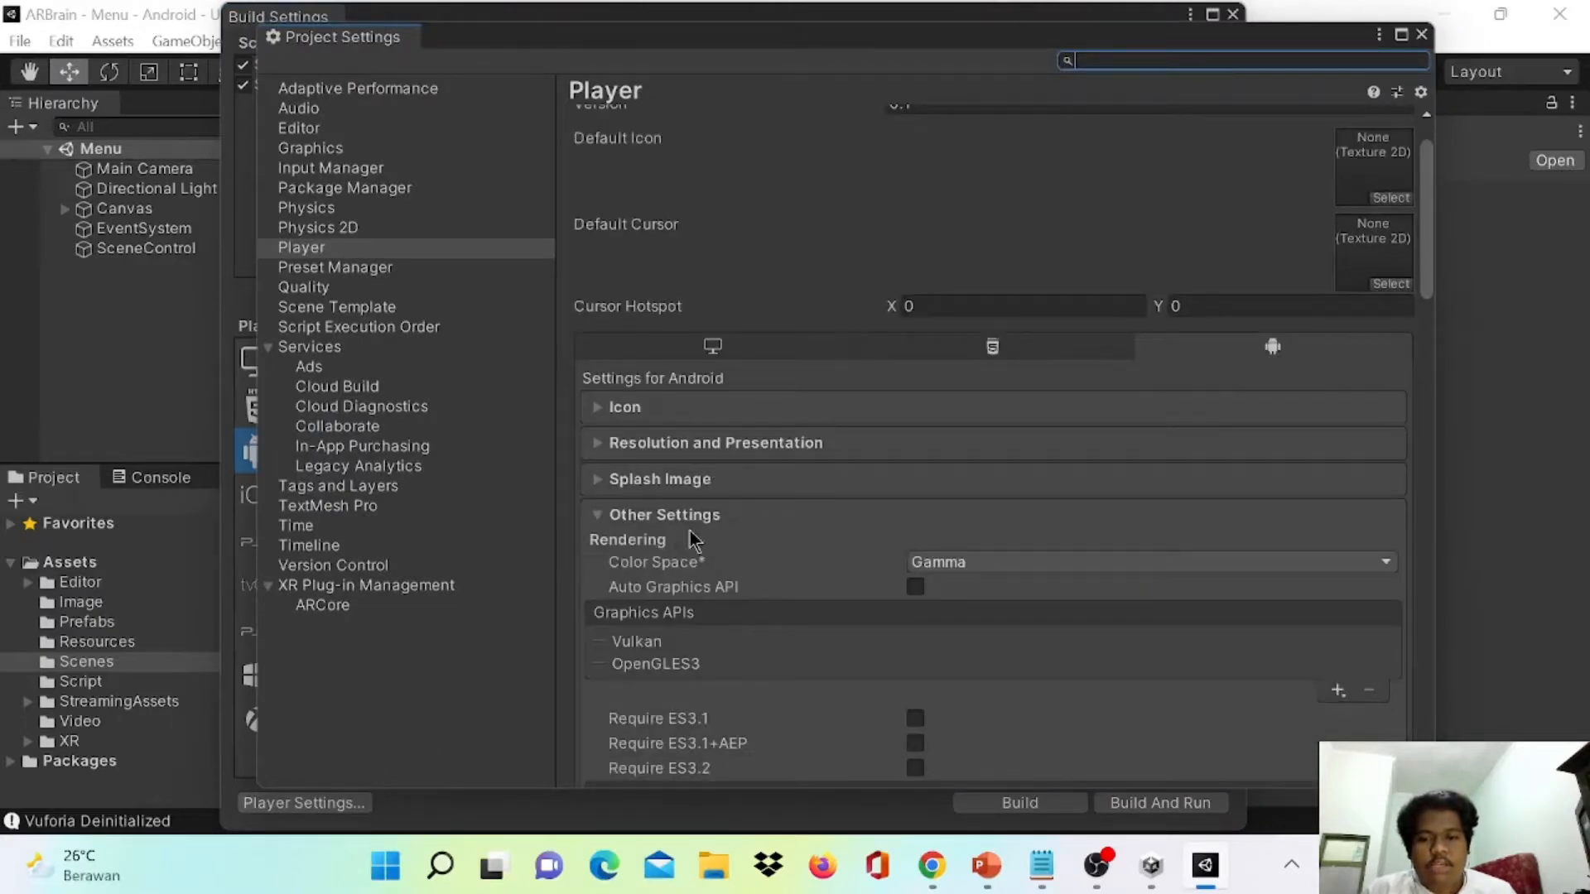
scroll(758, 542, "down", 3)
scroll(758, 543, "down", 6)
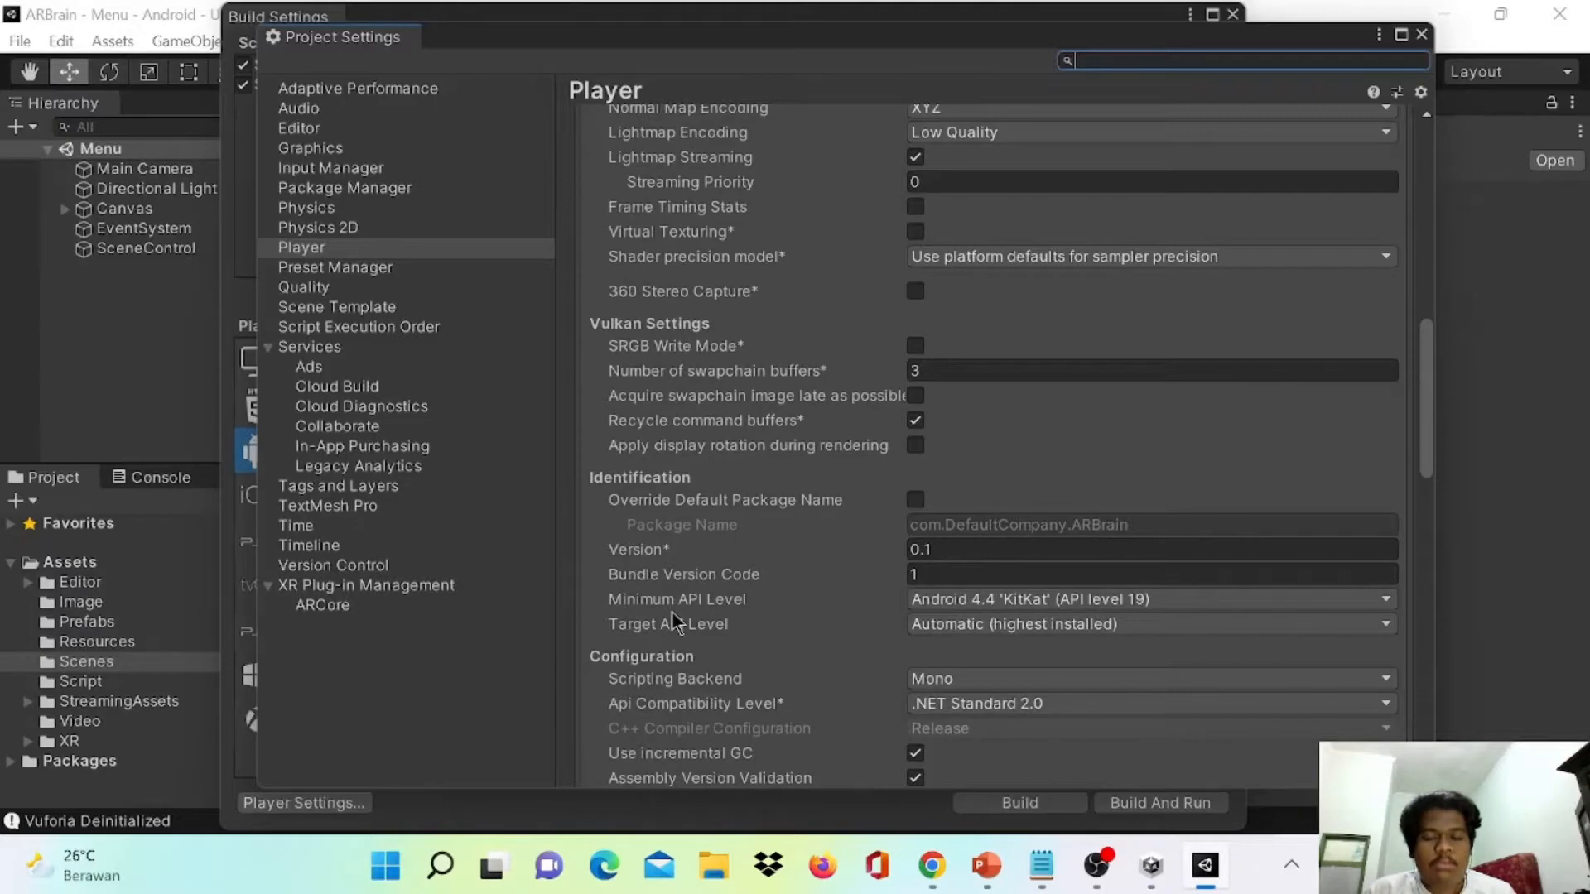
left_click(931, 601)
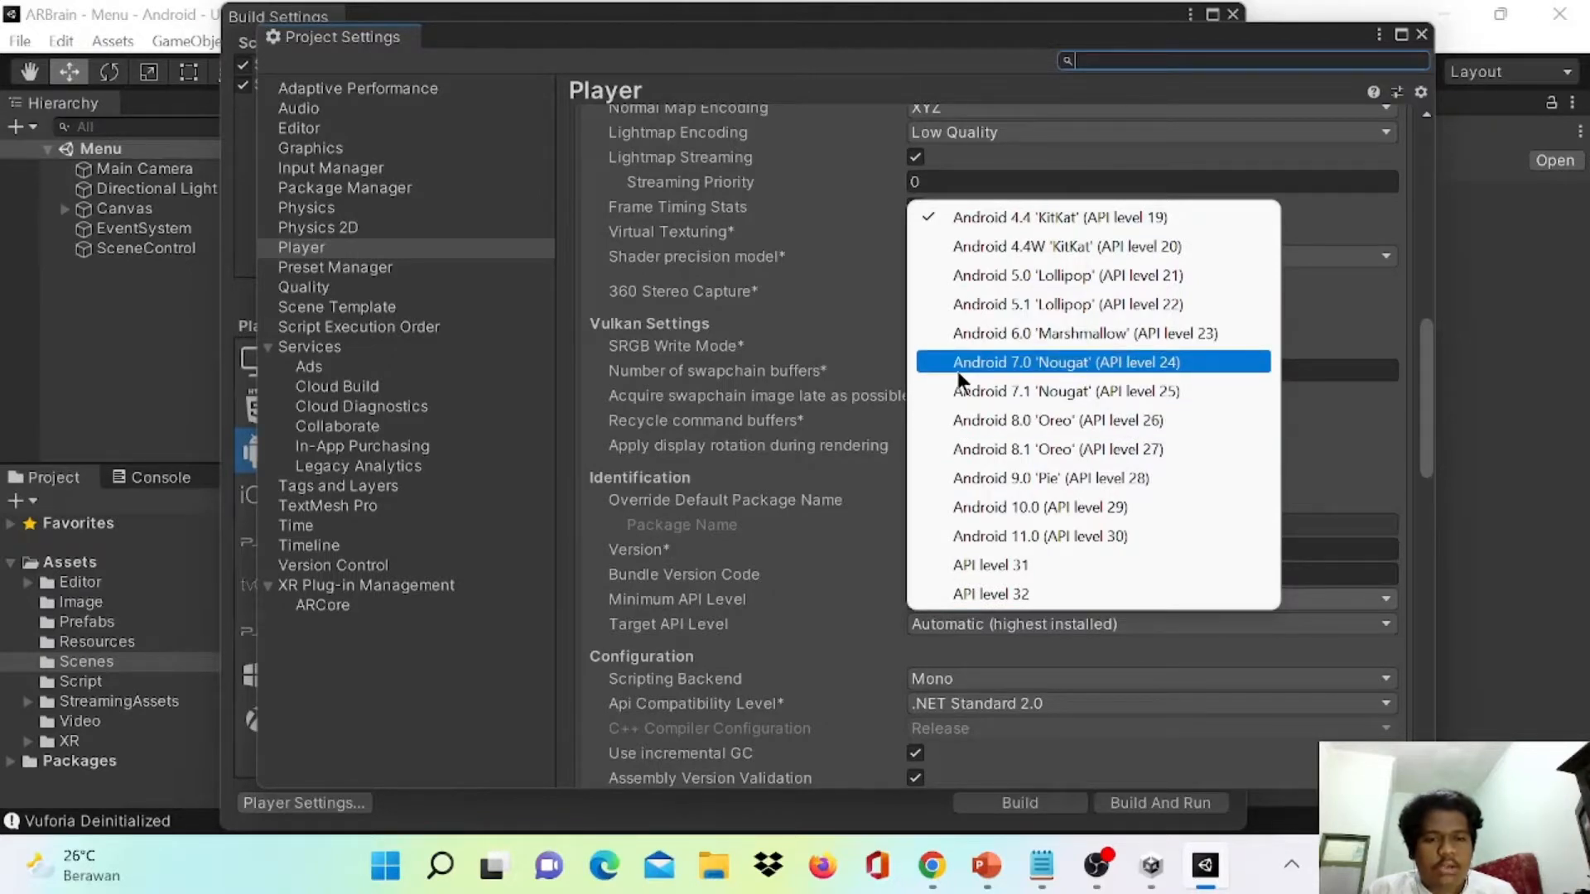
left_click(1044, 369)
- Set the Android scripting backend to IL2CPP and switch the target architecture from ARMv7 to ARM64
scroll(1002, 655, "down", 2)
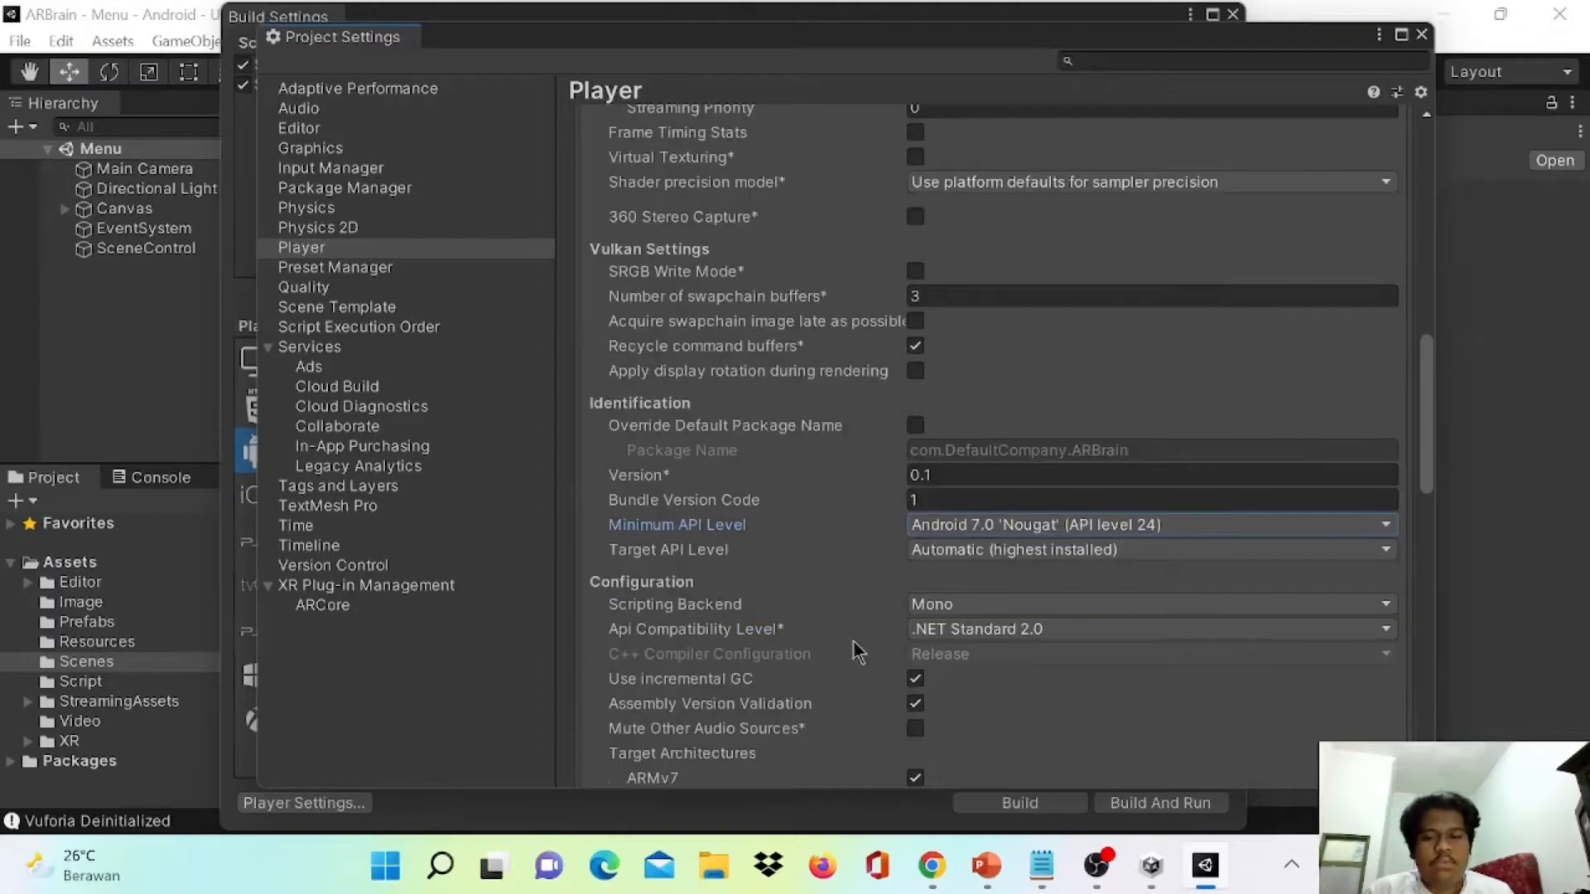
left_click(940, 605)
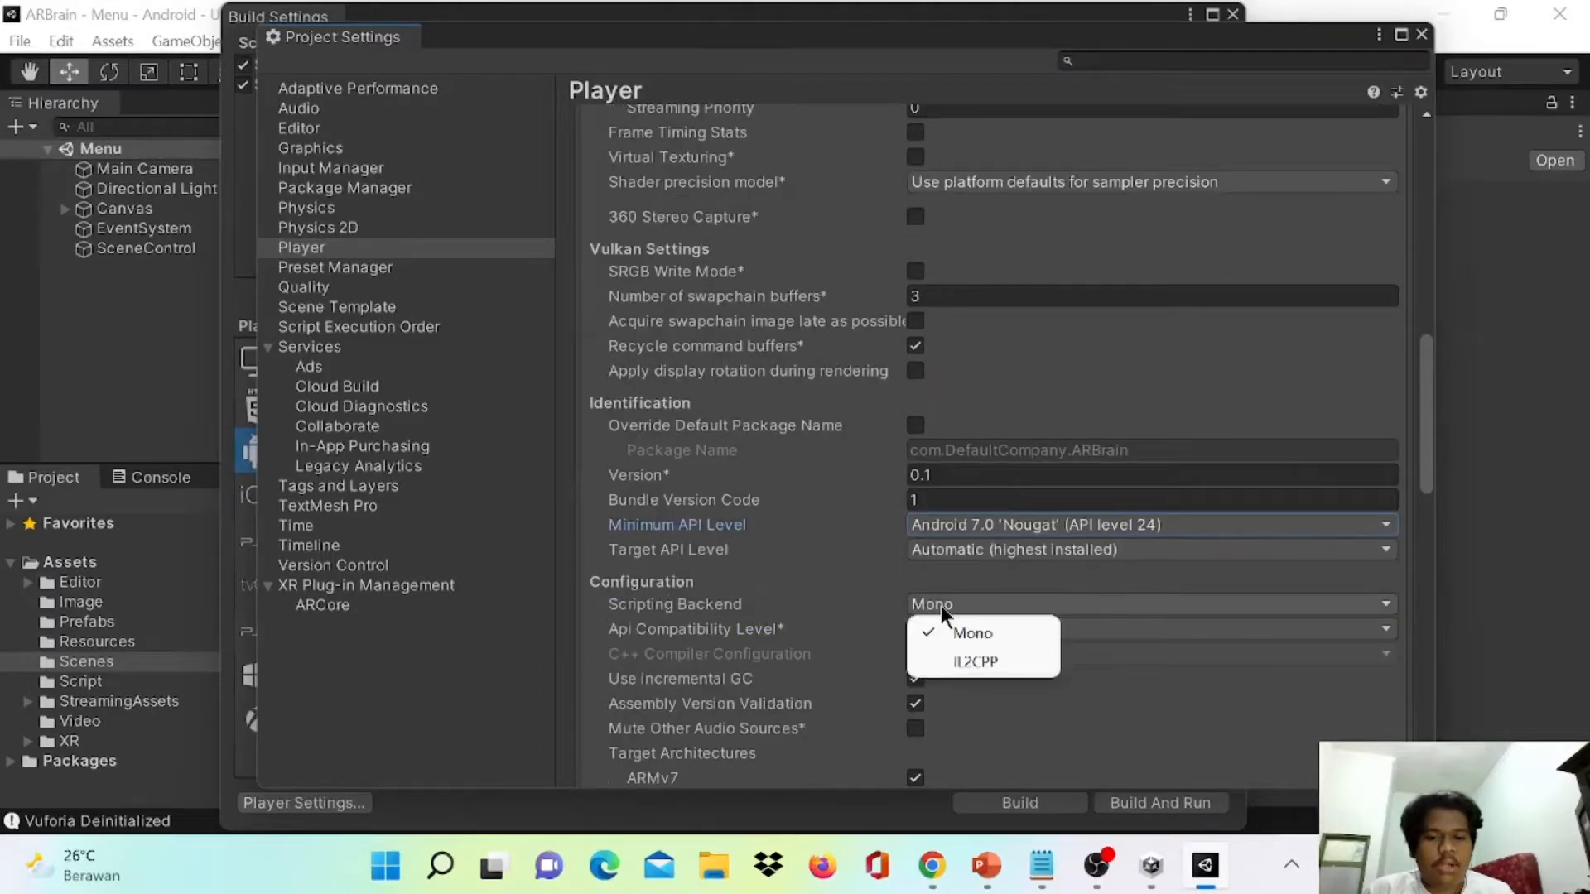
left_click(937, 660)
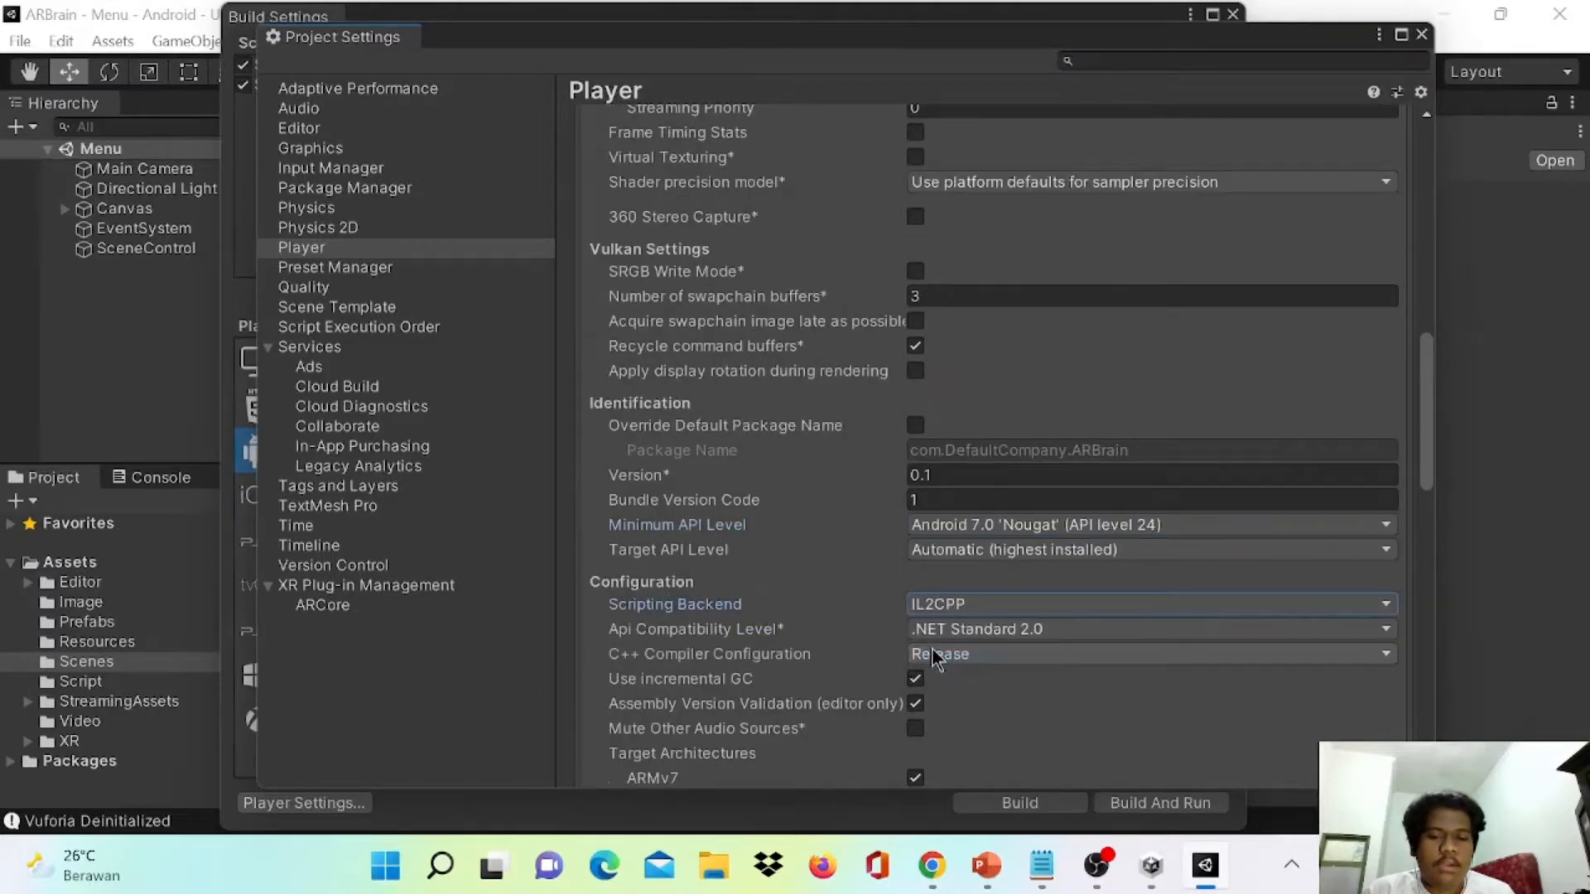
scroll(932, 647, "down", 3)
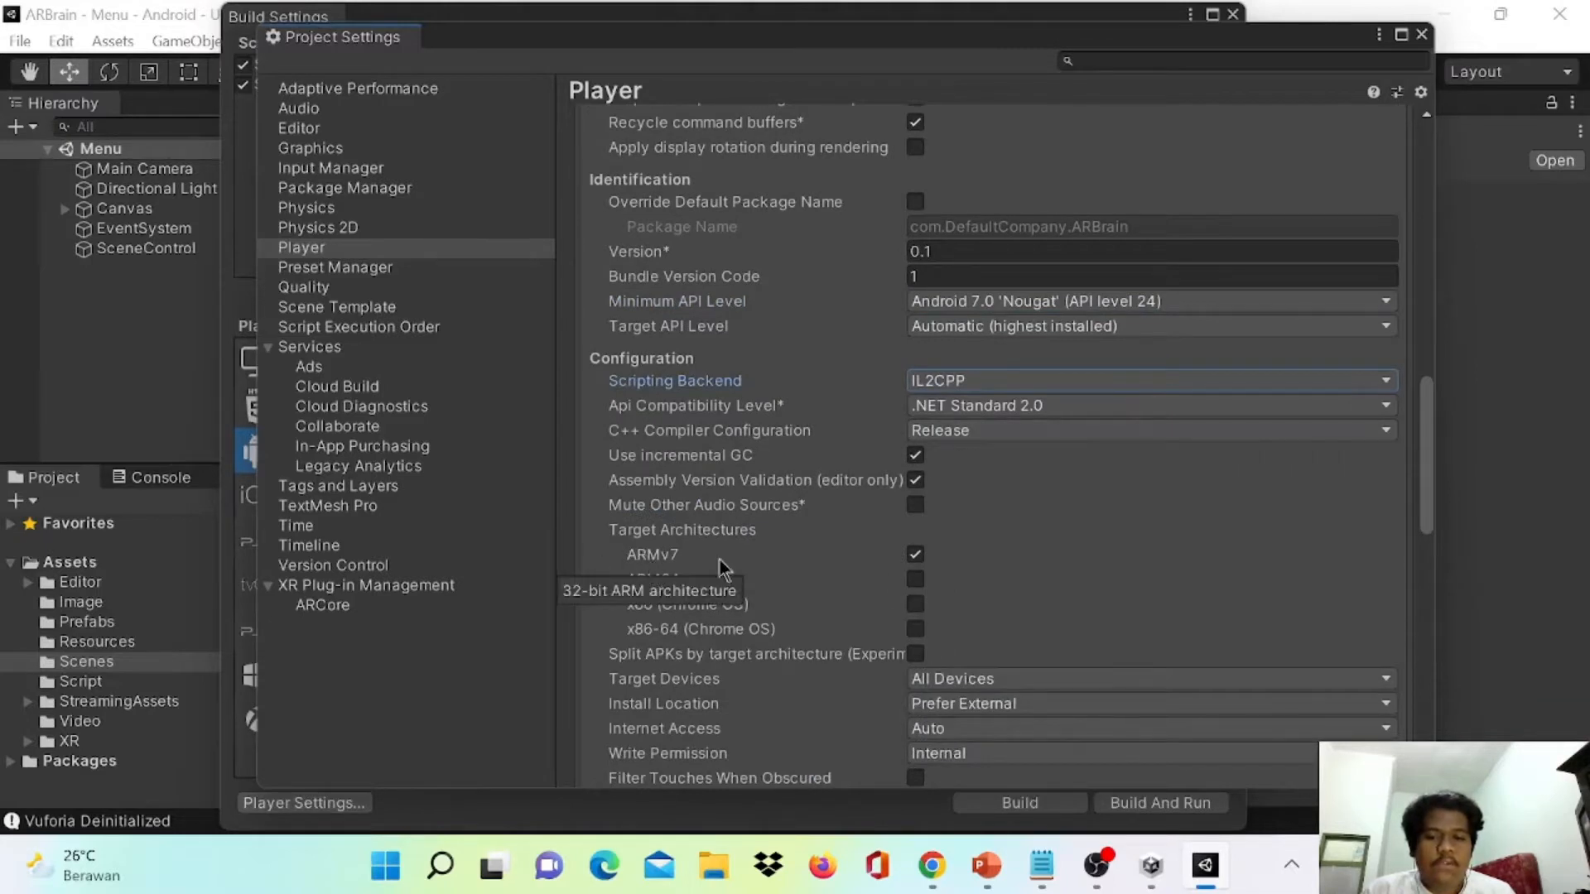
left_click(916, 555)
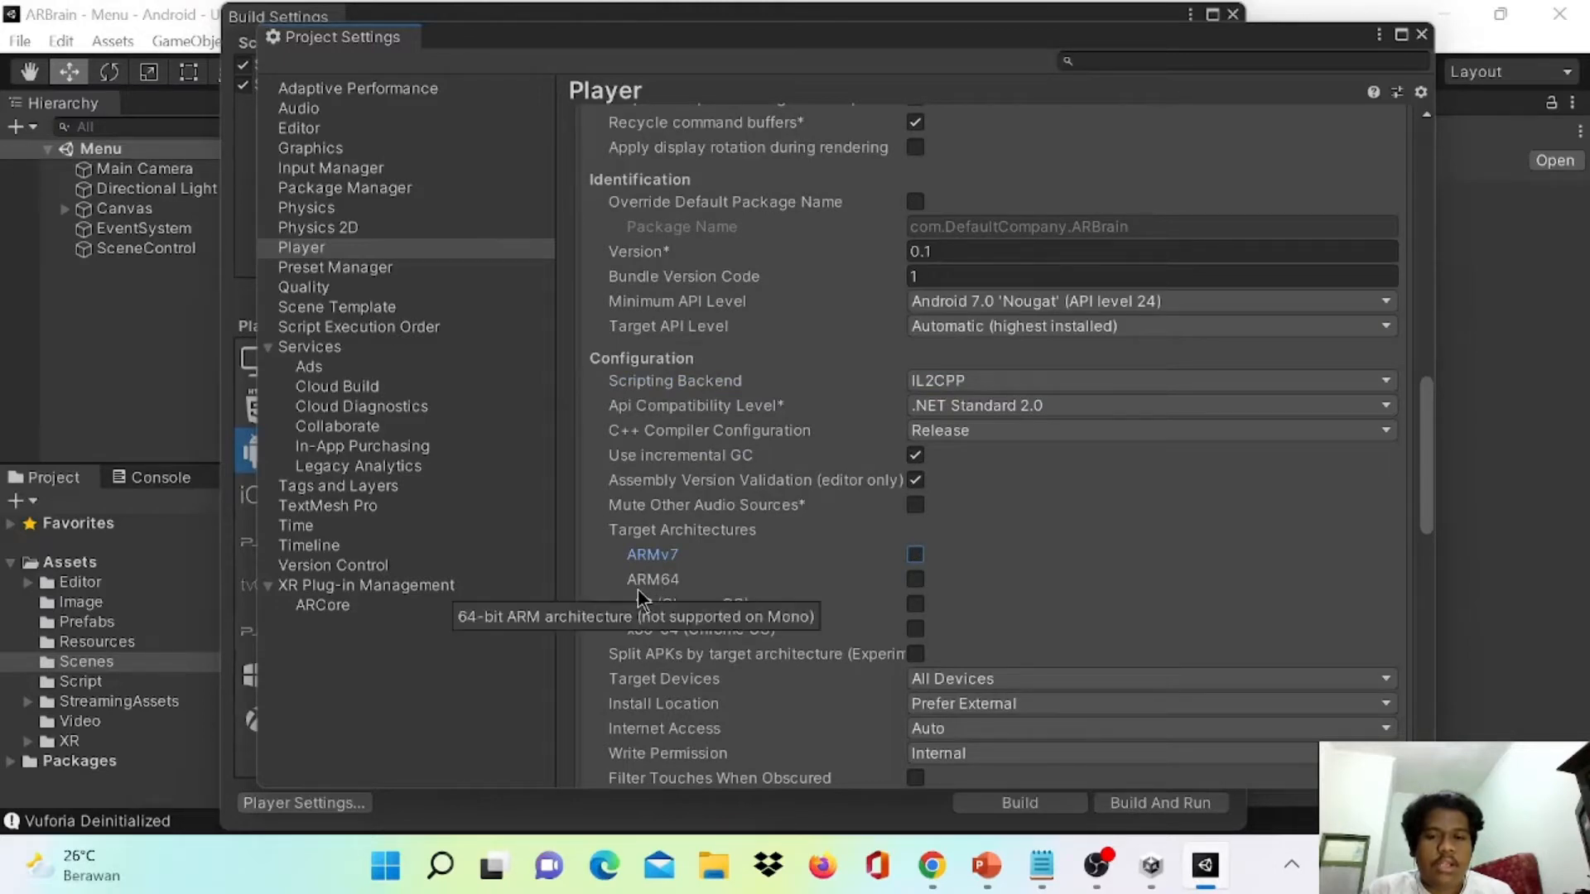
left_click(916, 580)
- Enable Auto Graphics API in the Android rendering settings and close the project settings
scroll(991, 583, "up", 10)
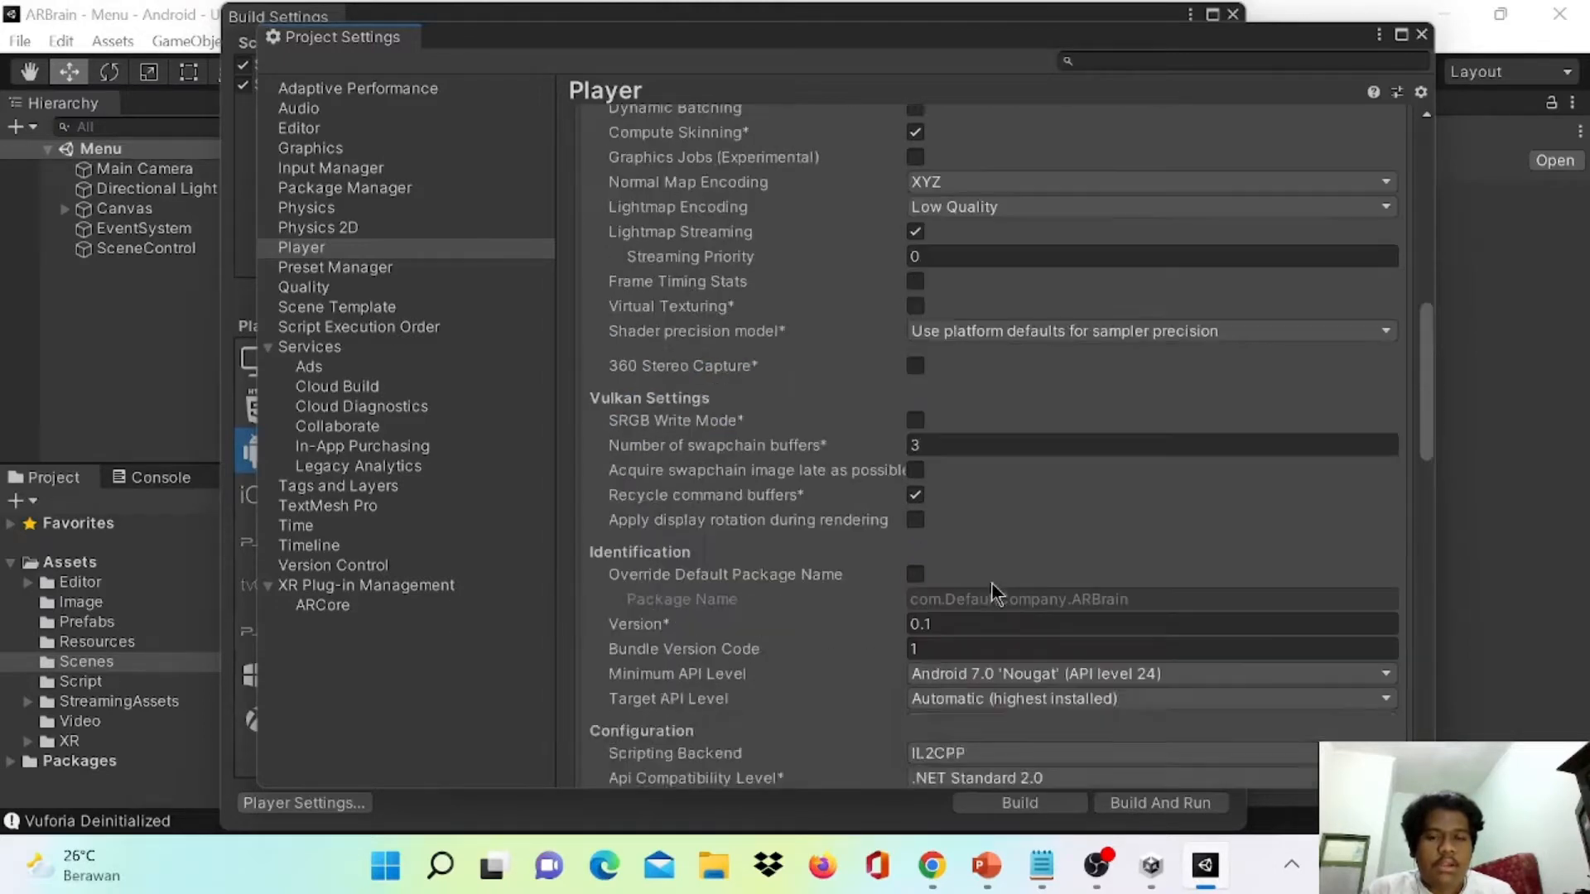
scroll(985, 588, "down", 2)
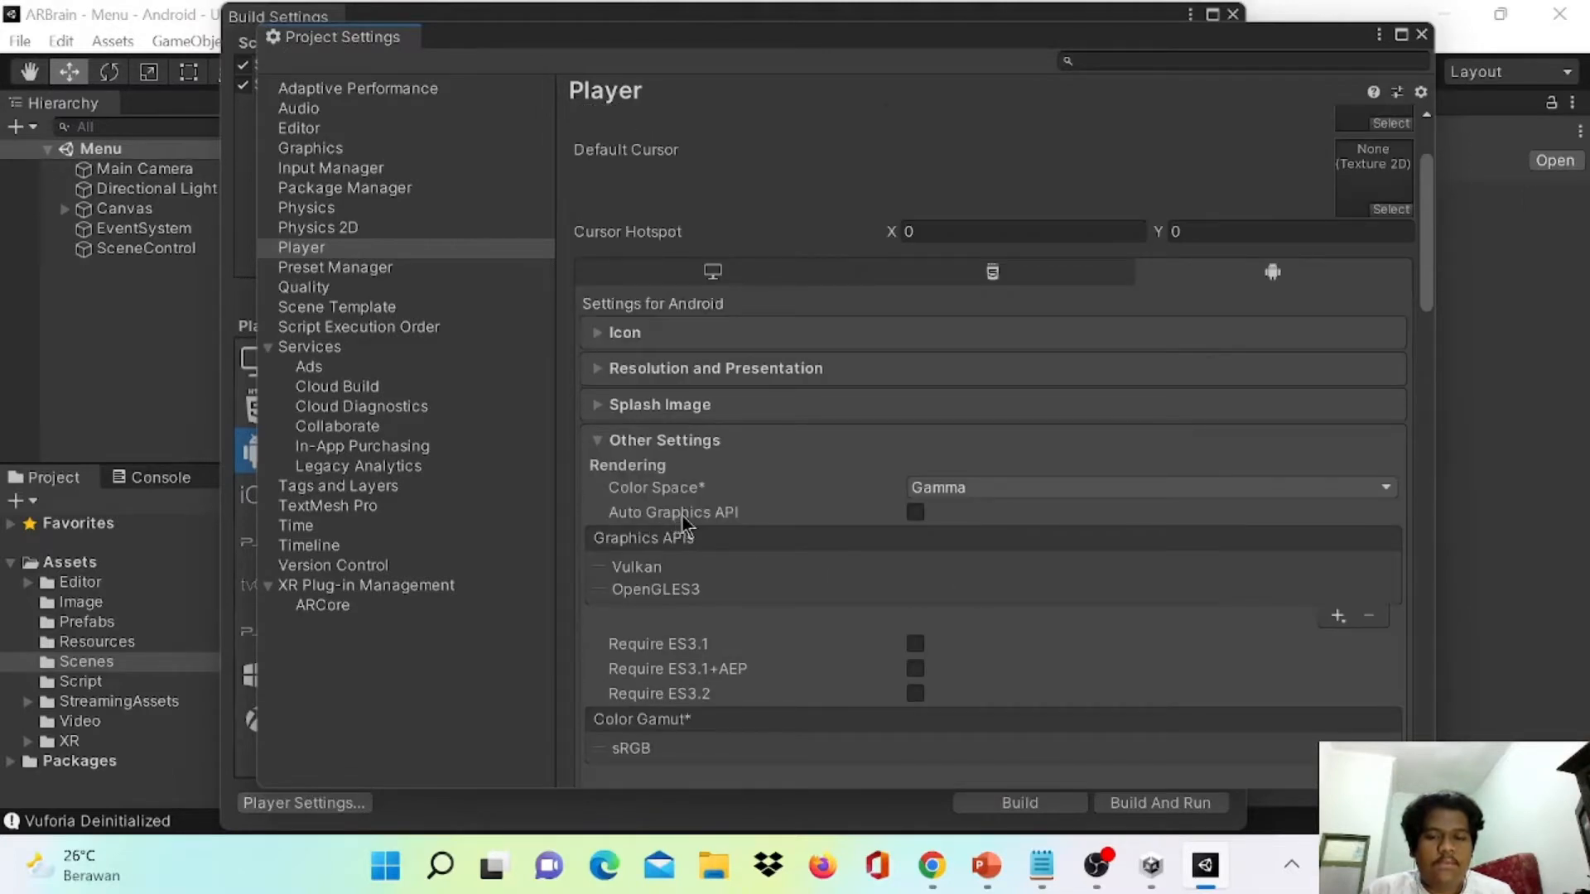
left_click(915, 512)
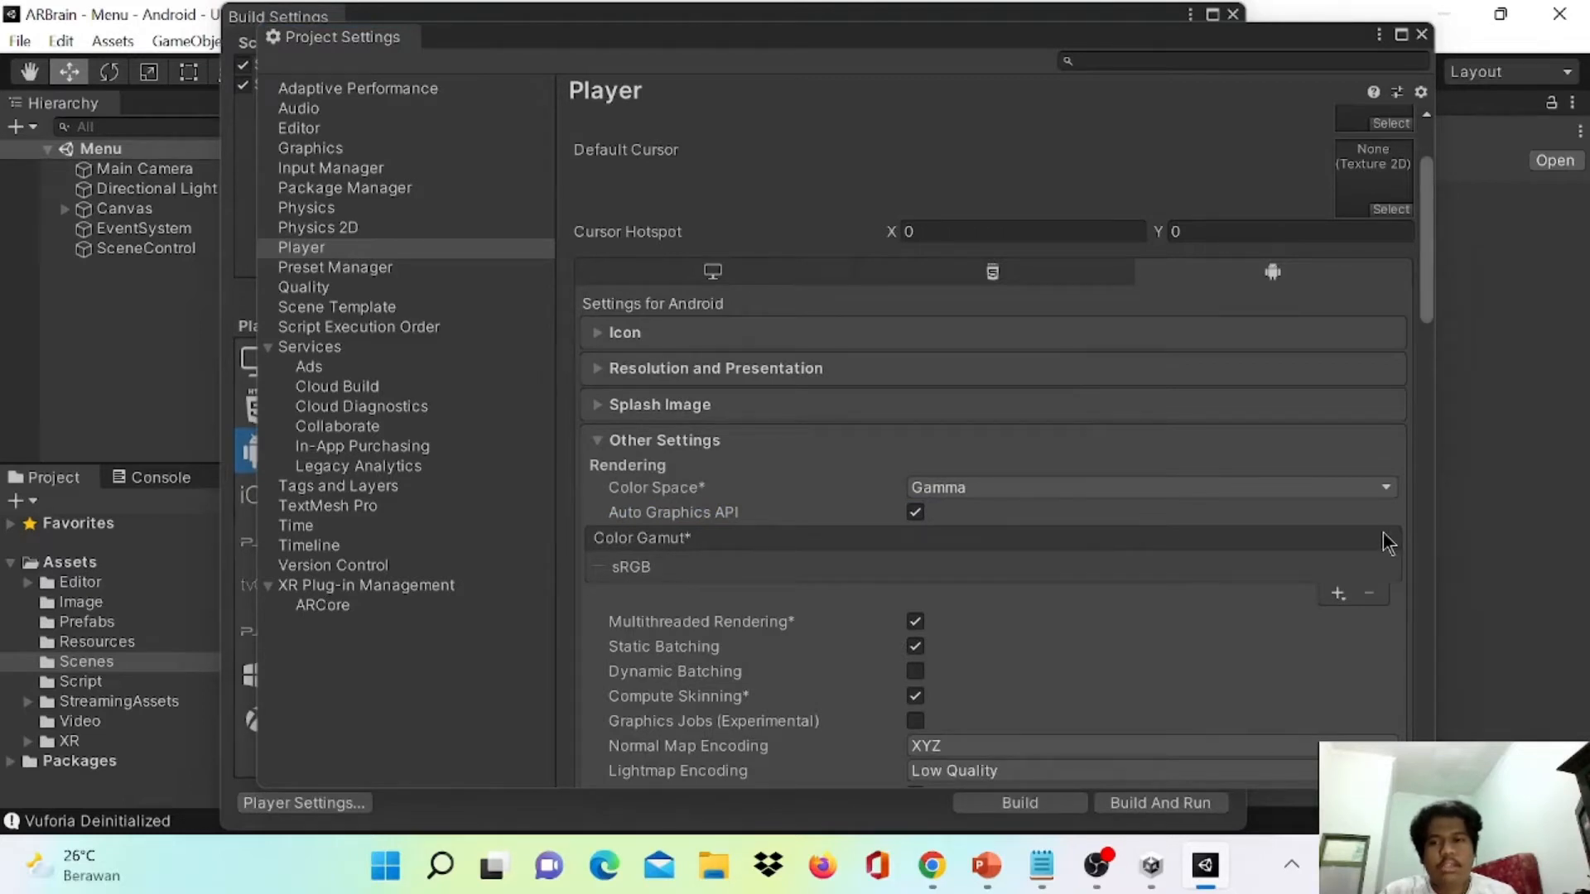
left_click(1421, 34)
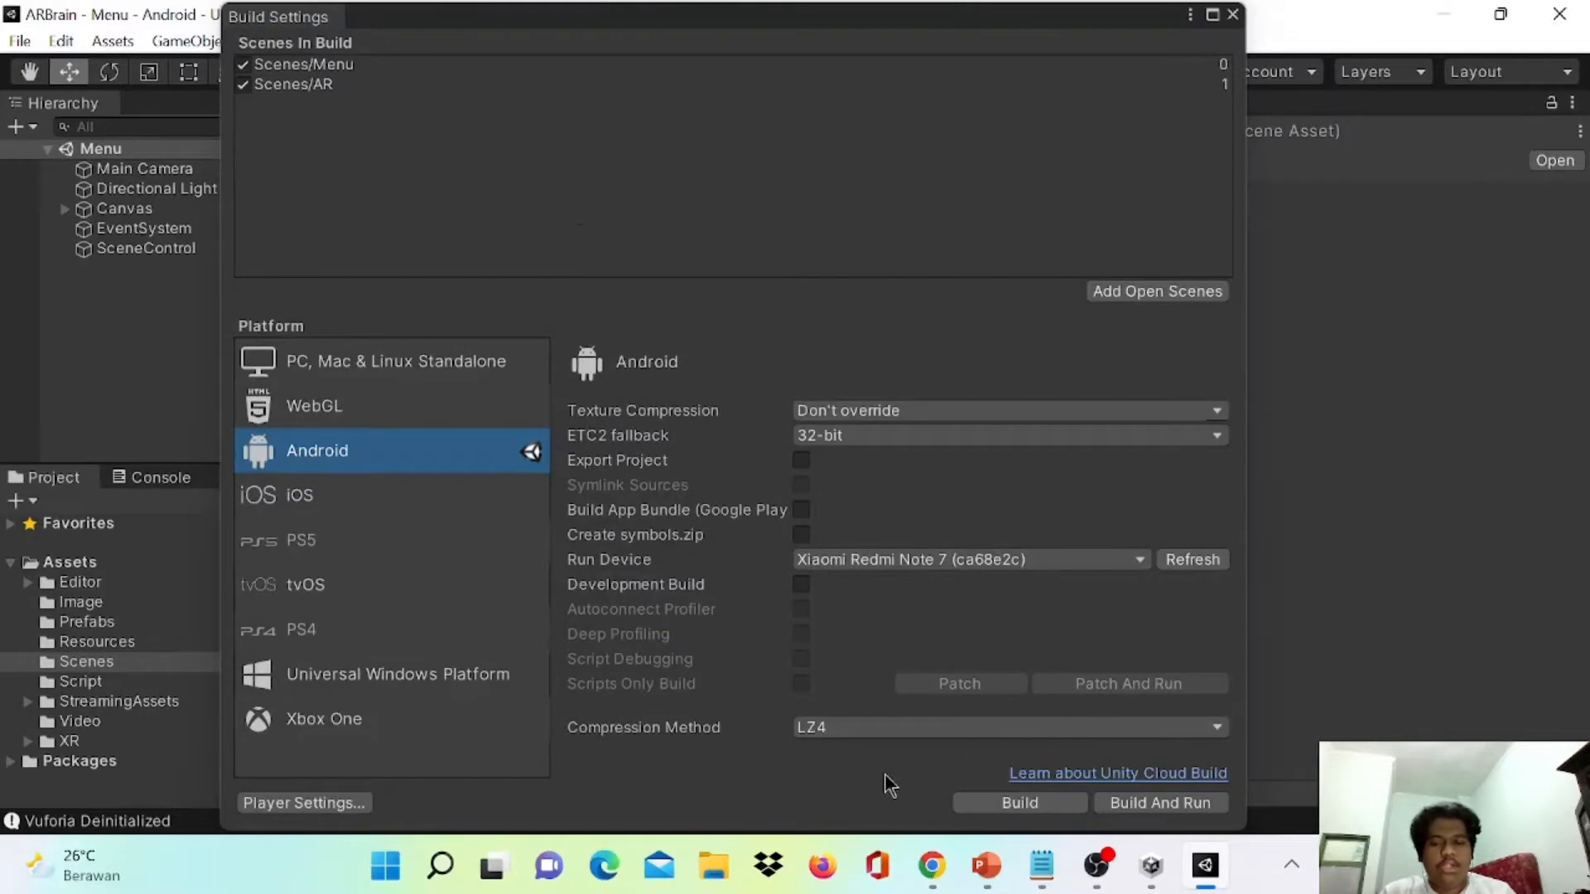
- Build the Android app as an apk named ARBrain in the ARBrain project folder
left_click(990, 800)
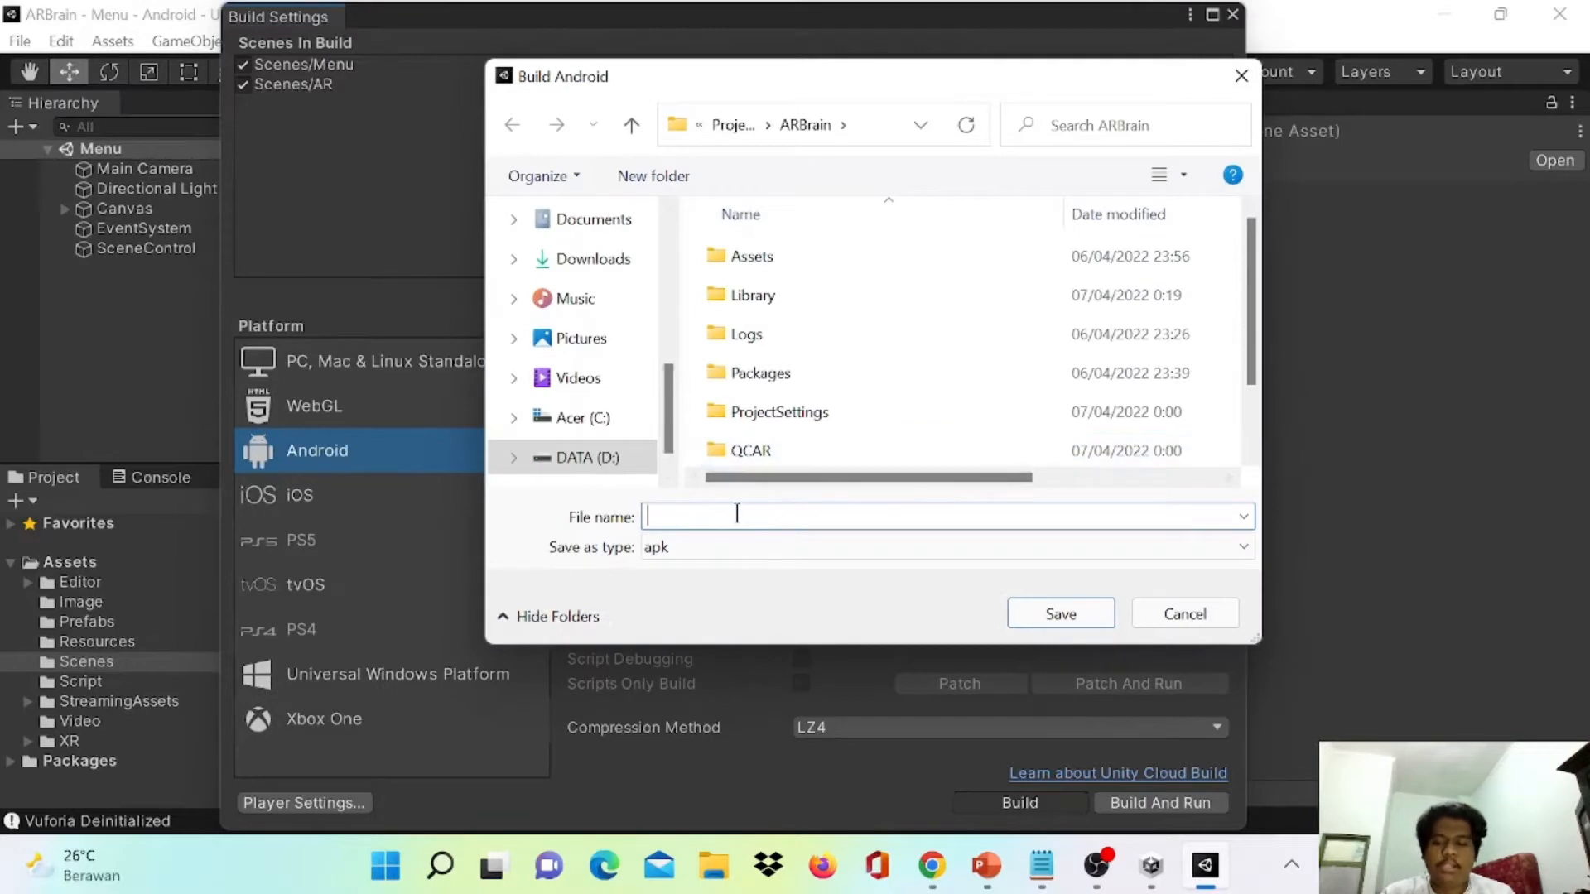
type("AR")
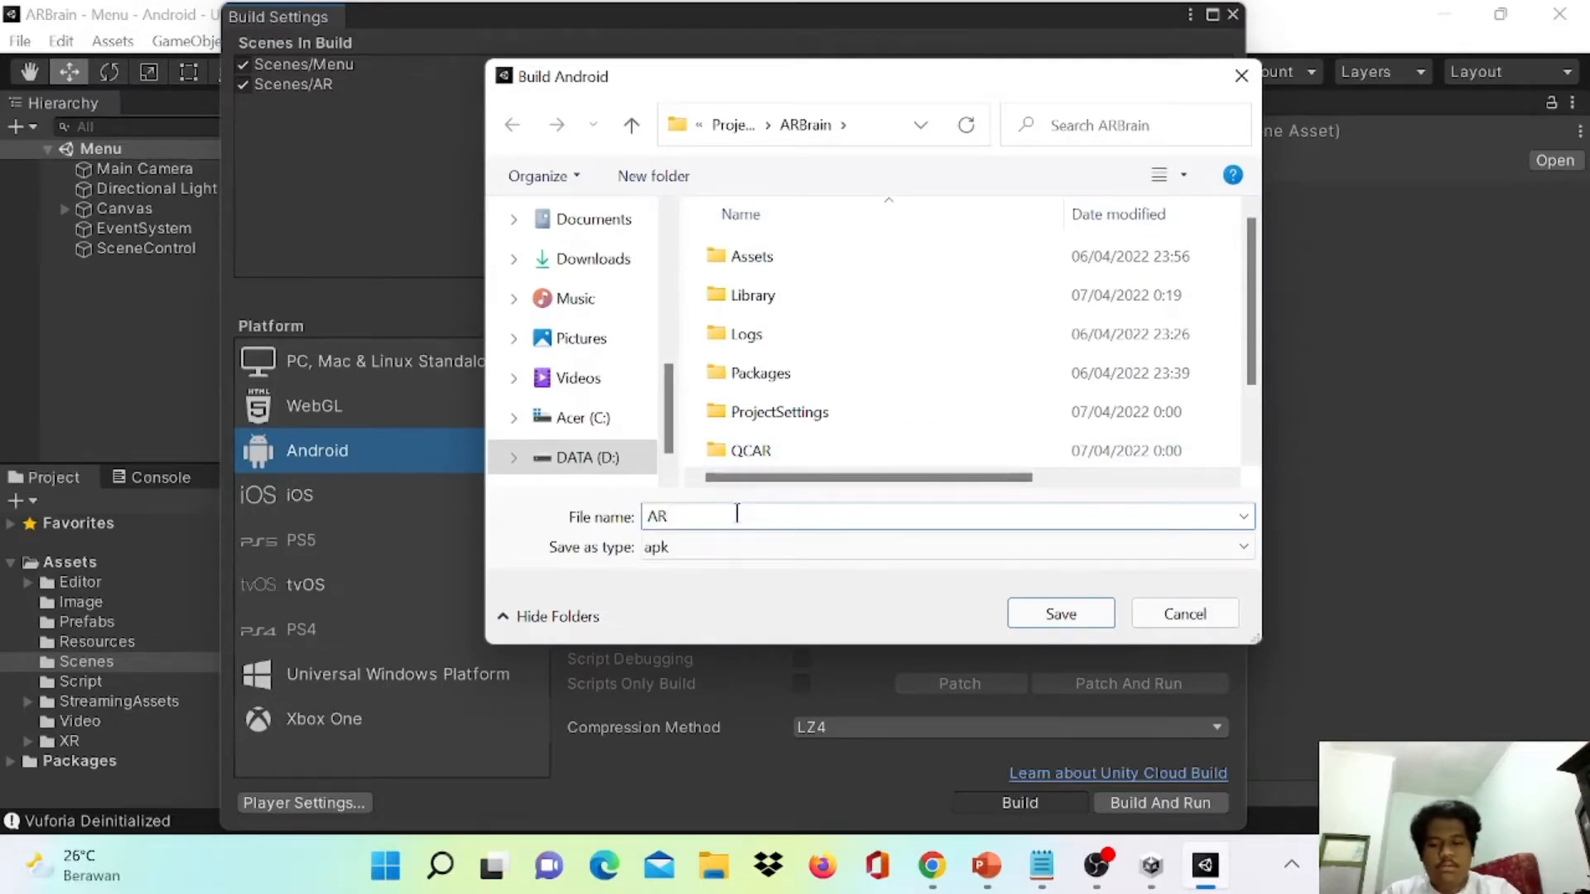
type("Bra")
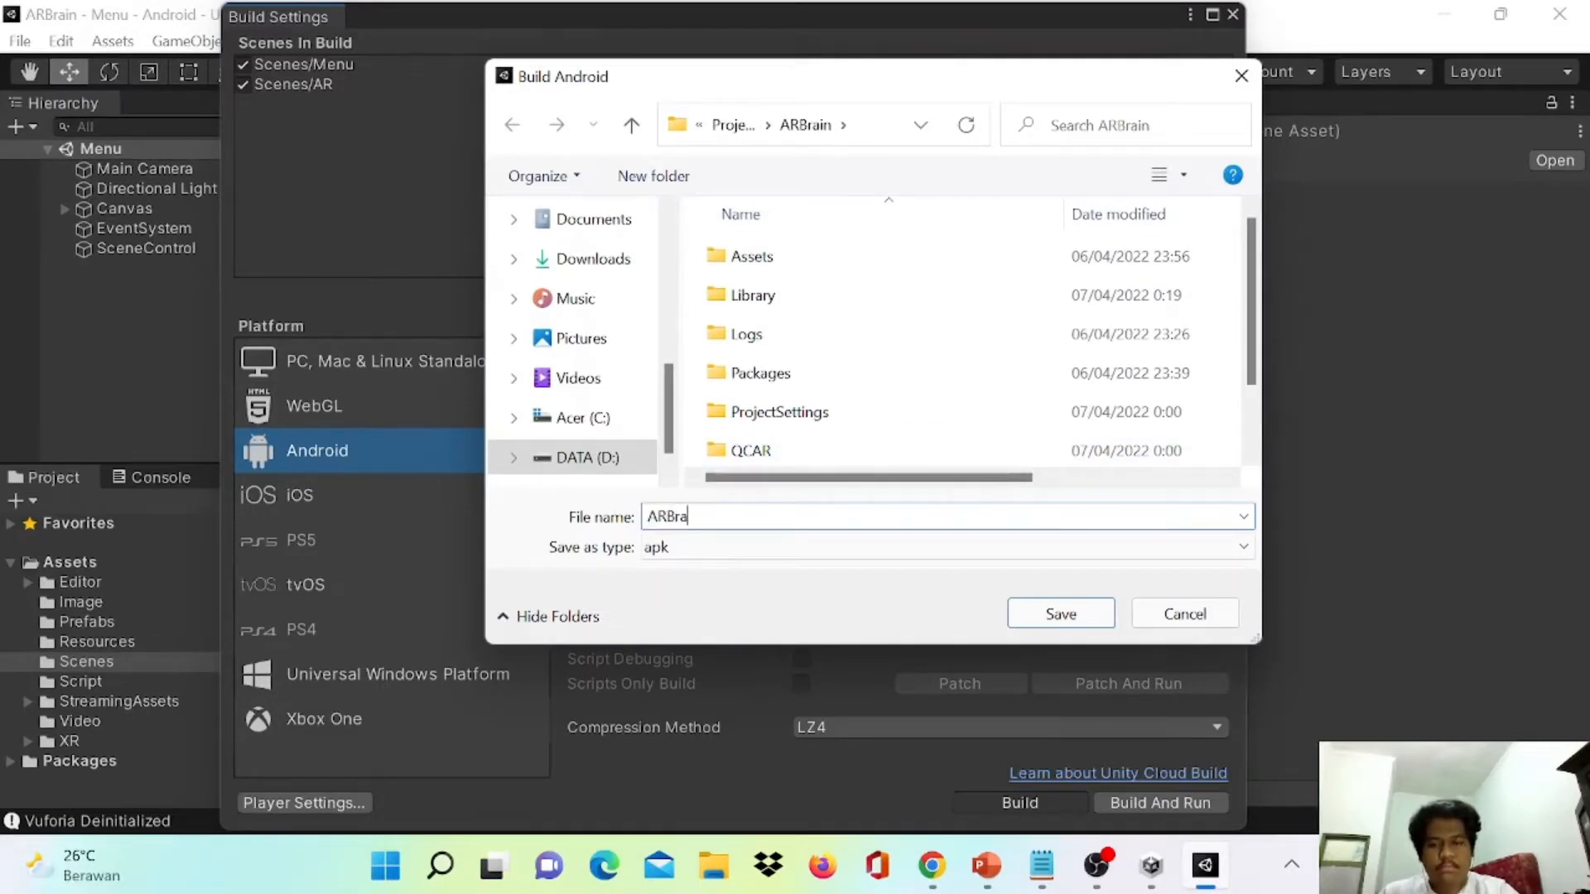
type("in")
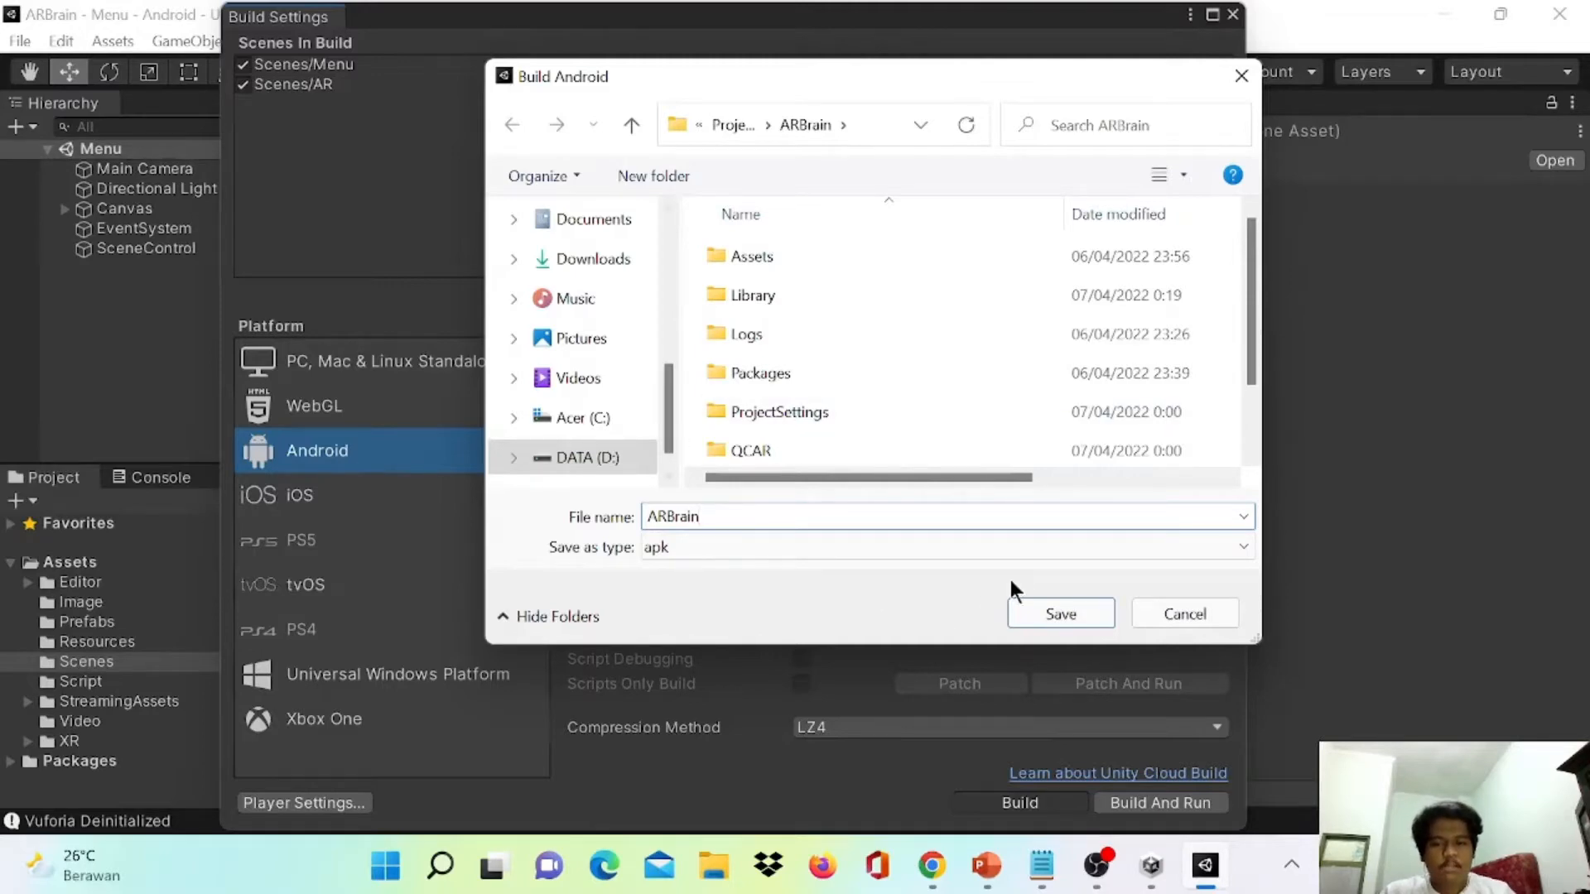
left_click(1025, 599)
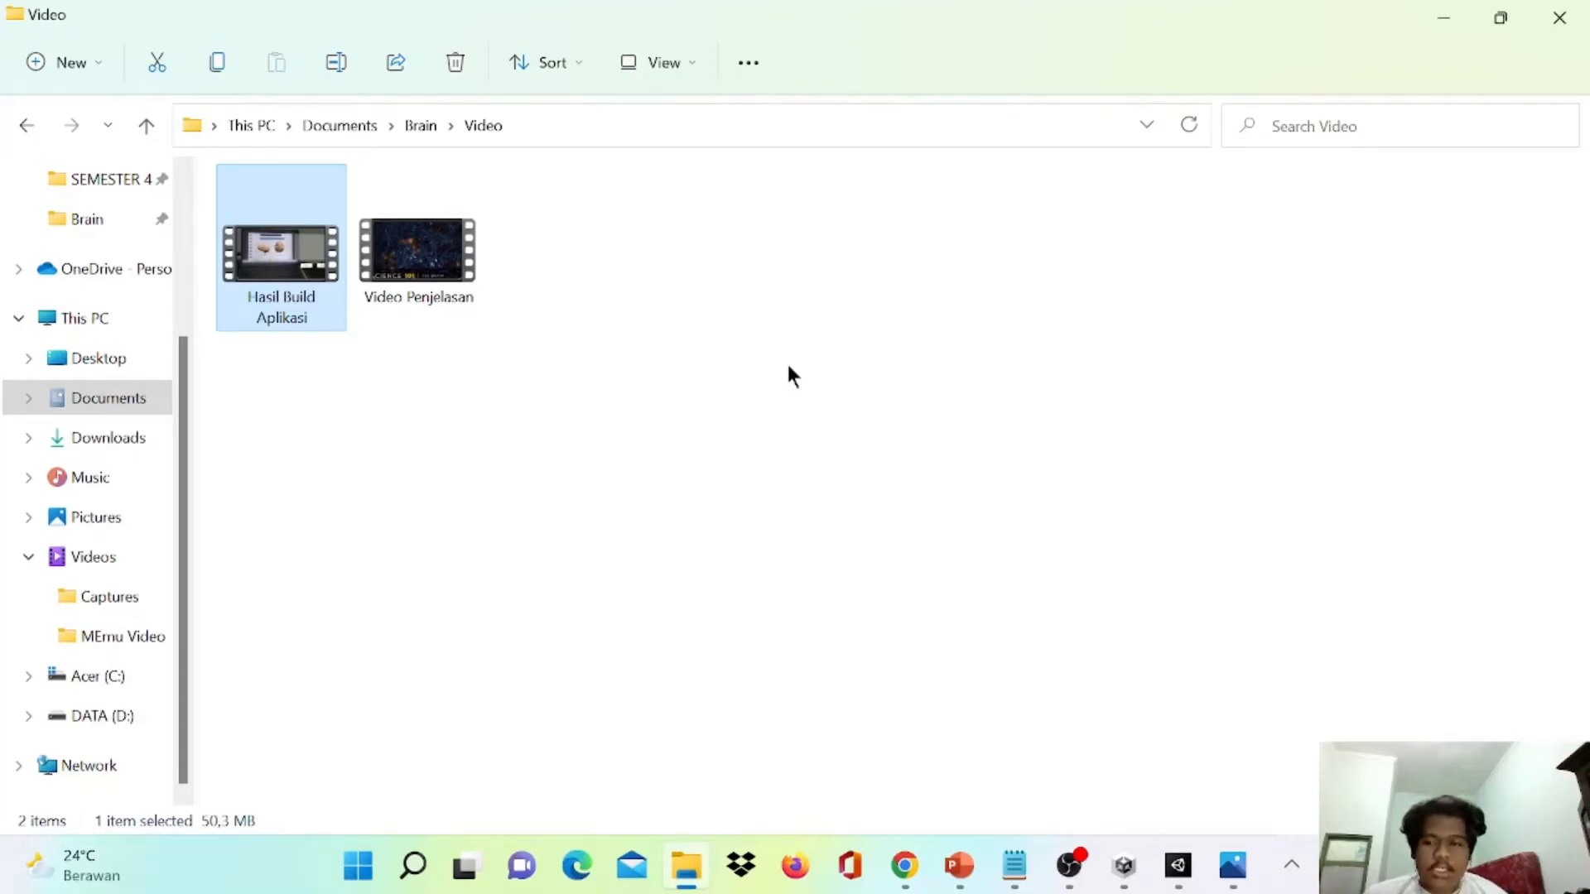
- Play the Hasil Build Aplikasi video from the Video folder in File Explorer, and close it when finished
double_click(263, 249)
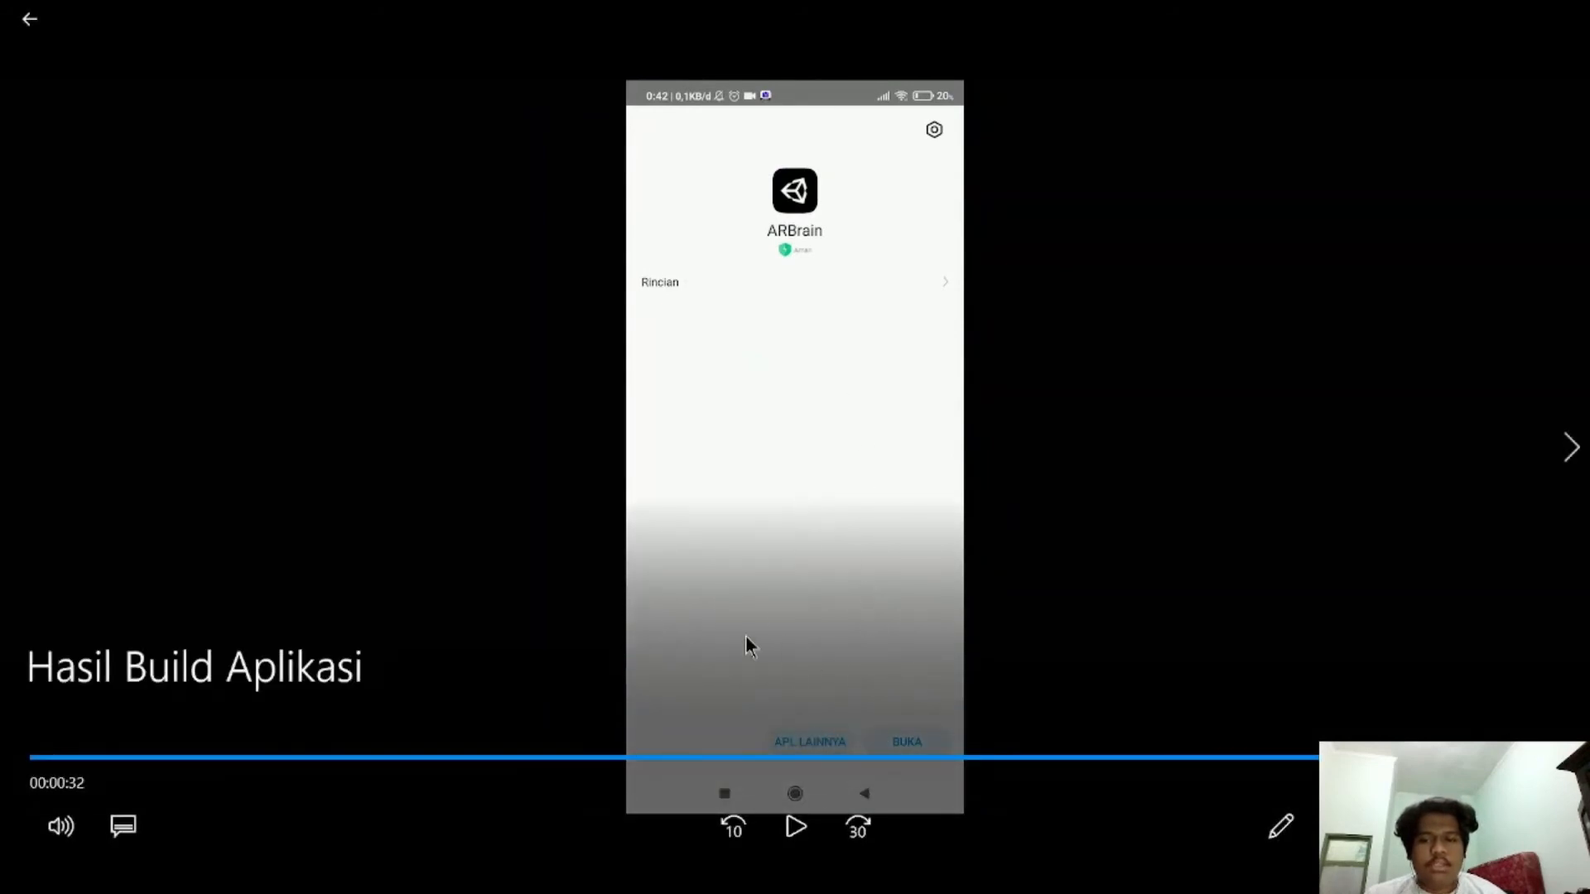
left_click(29, 18)
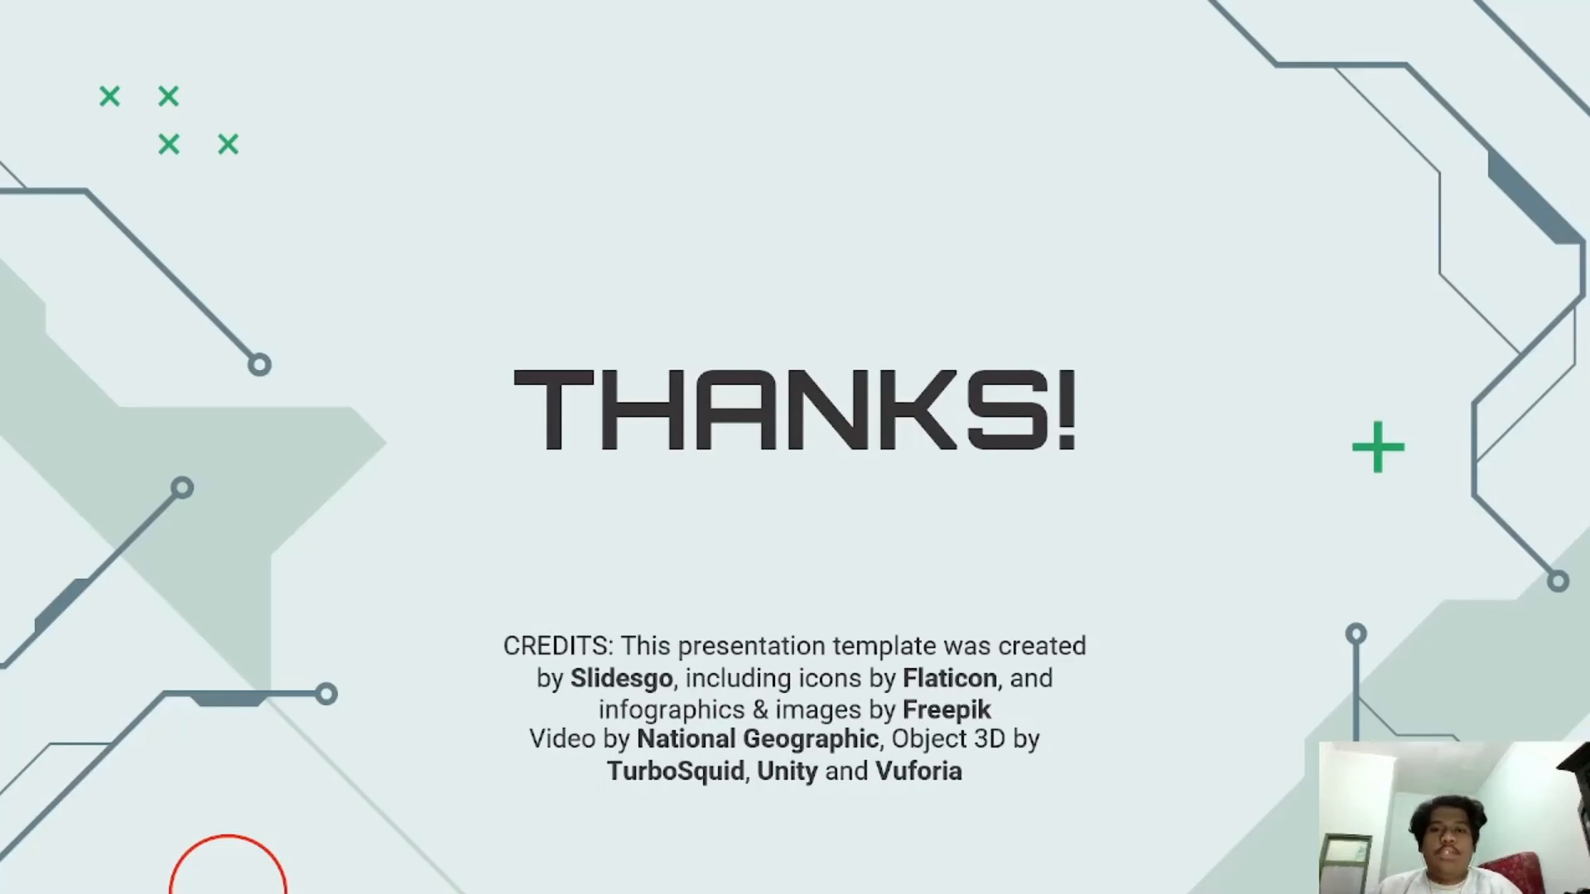